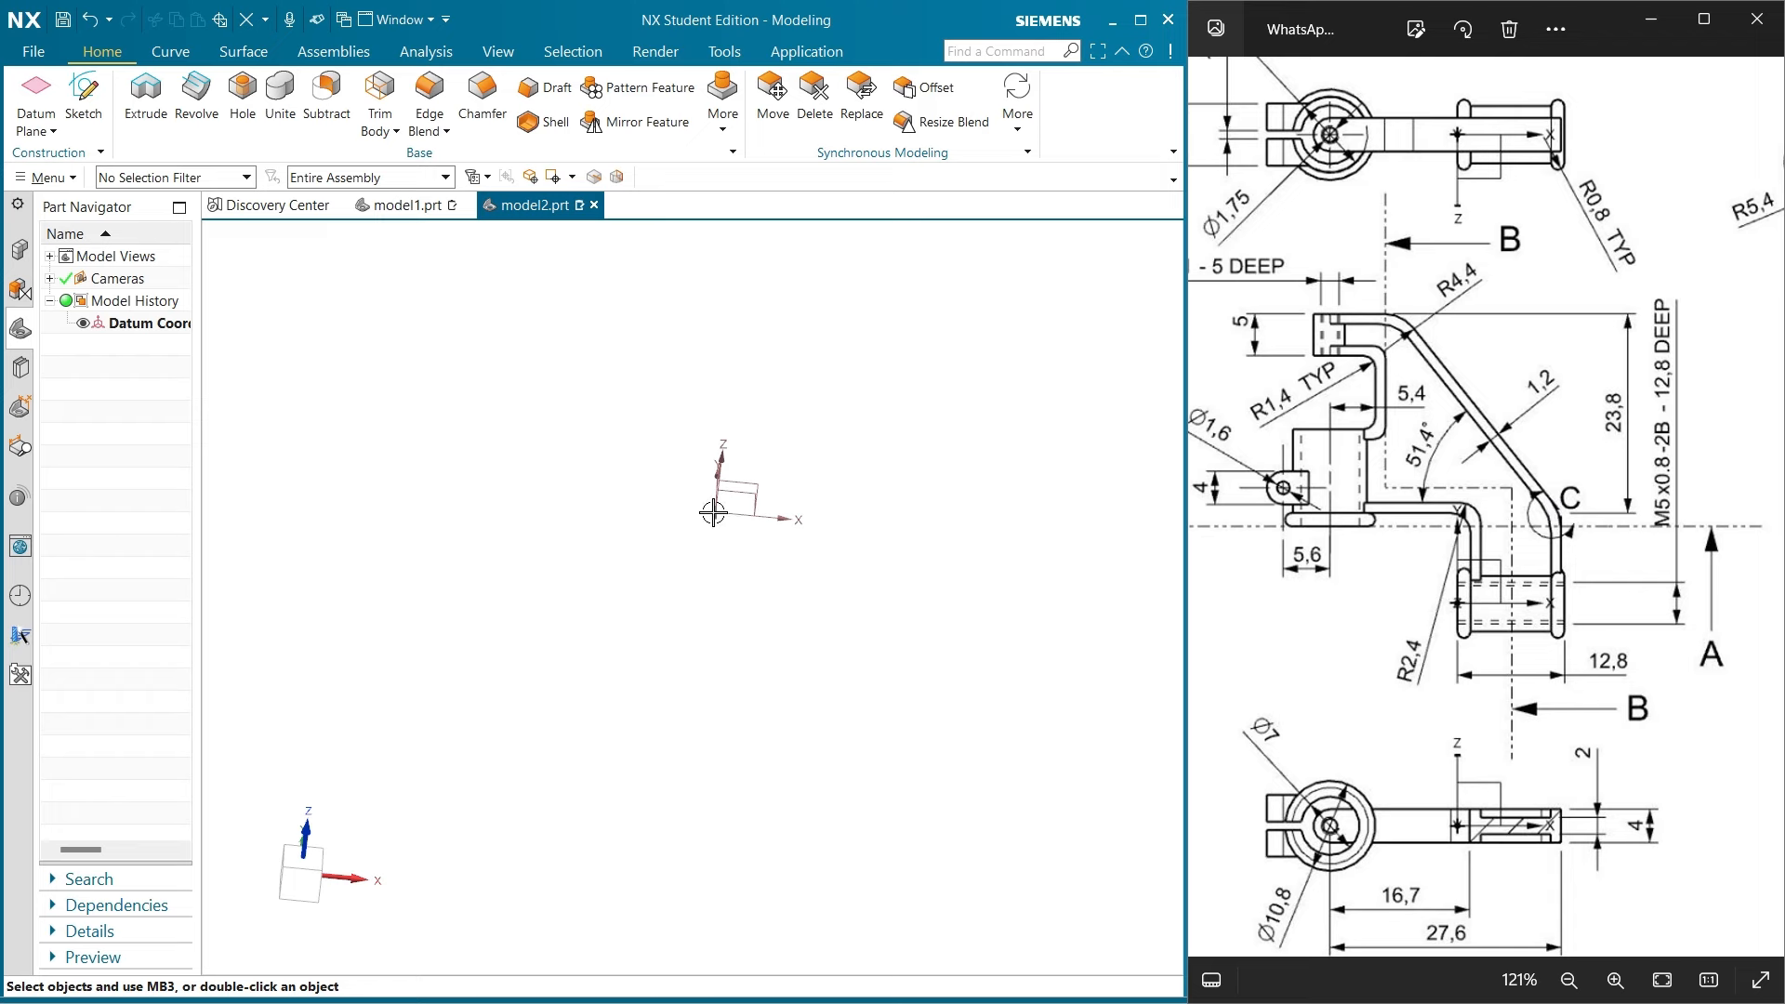
Create a new sketch on the Top plane
middle_drag(823, 417, 826, 467)
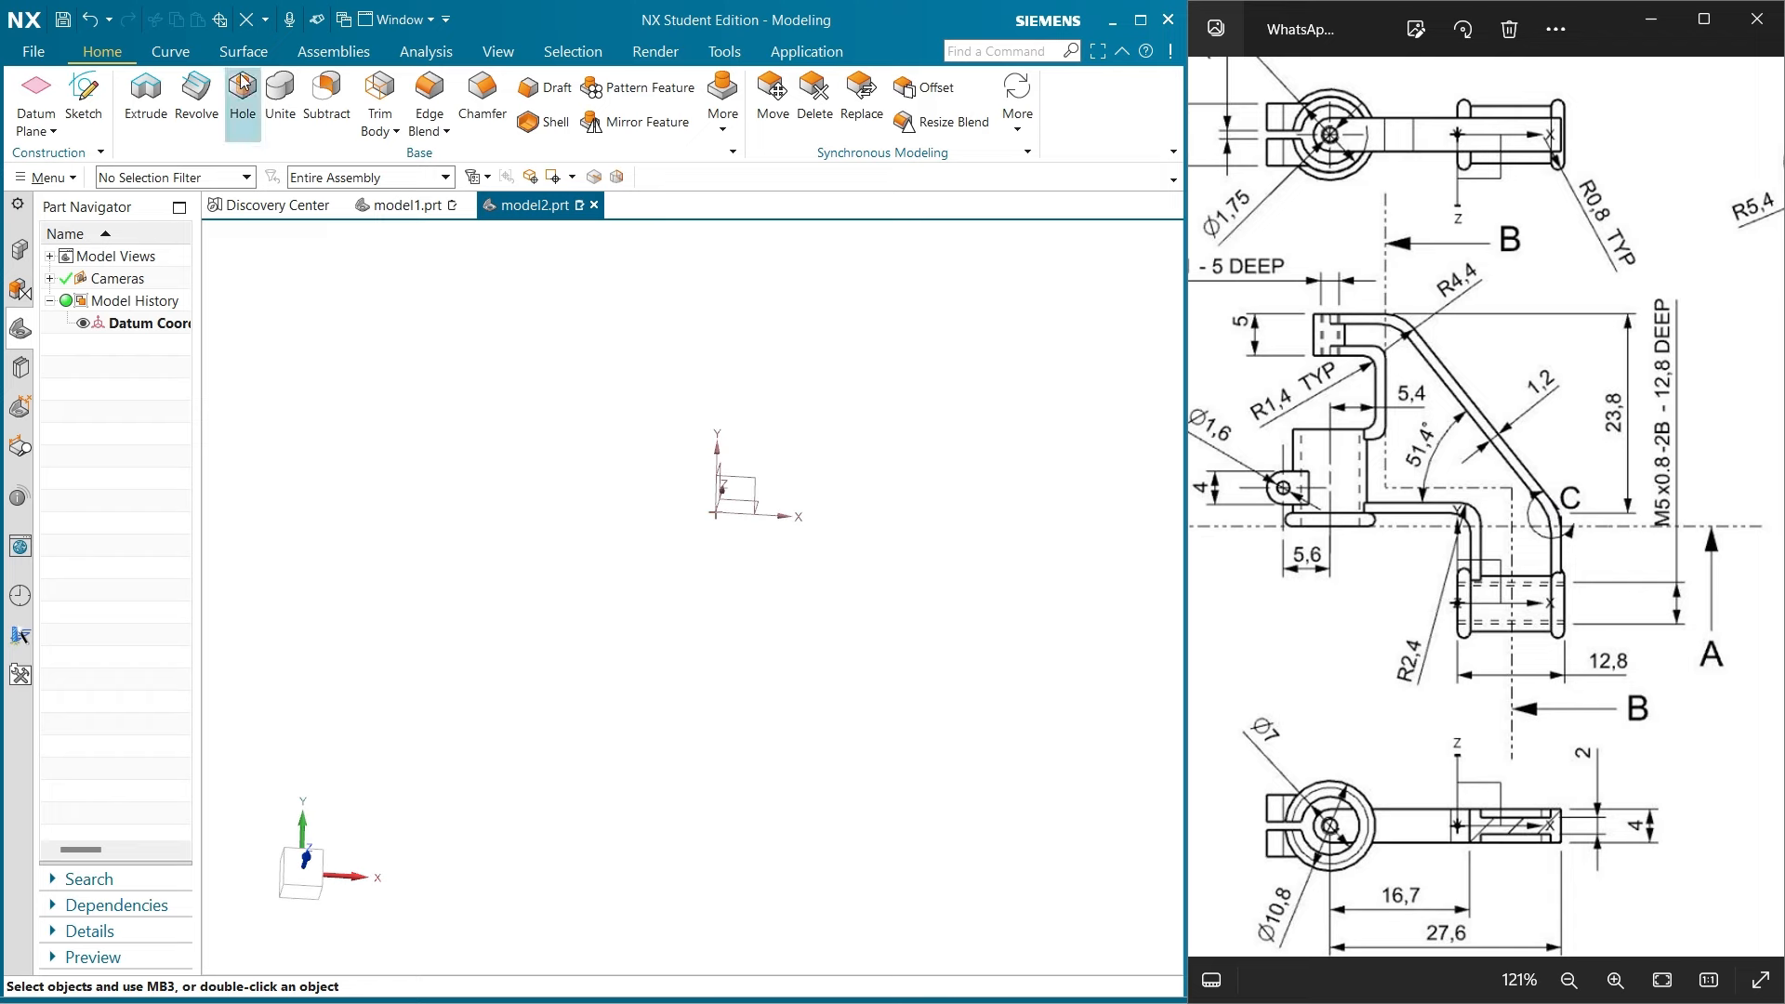
click(105, 114)
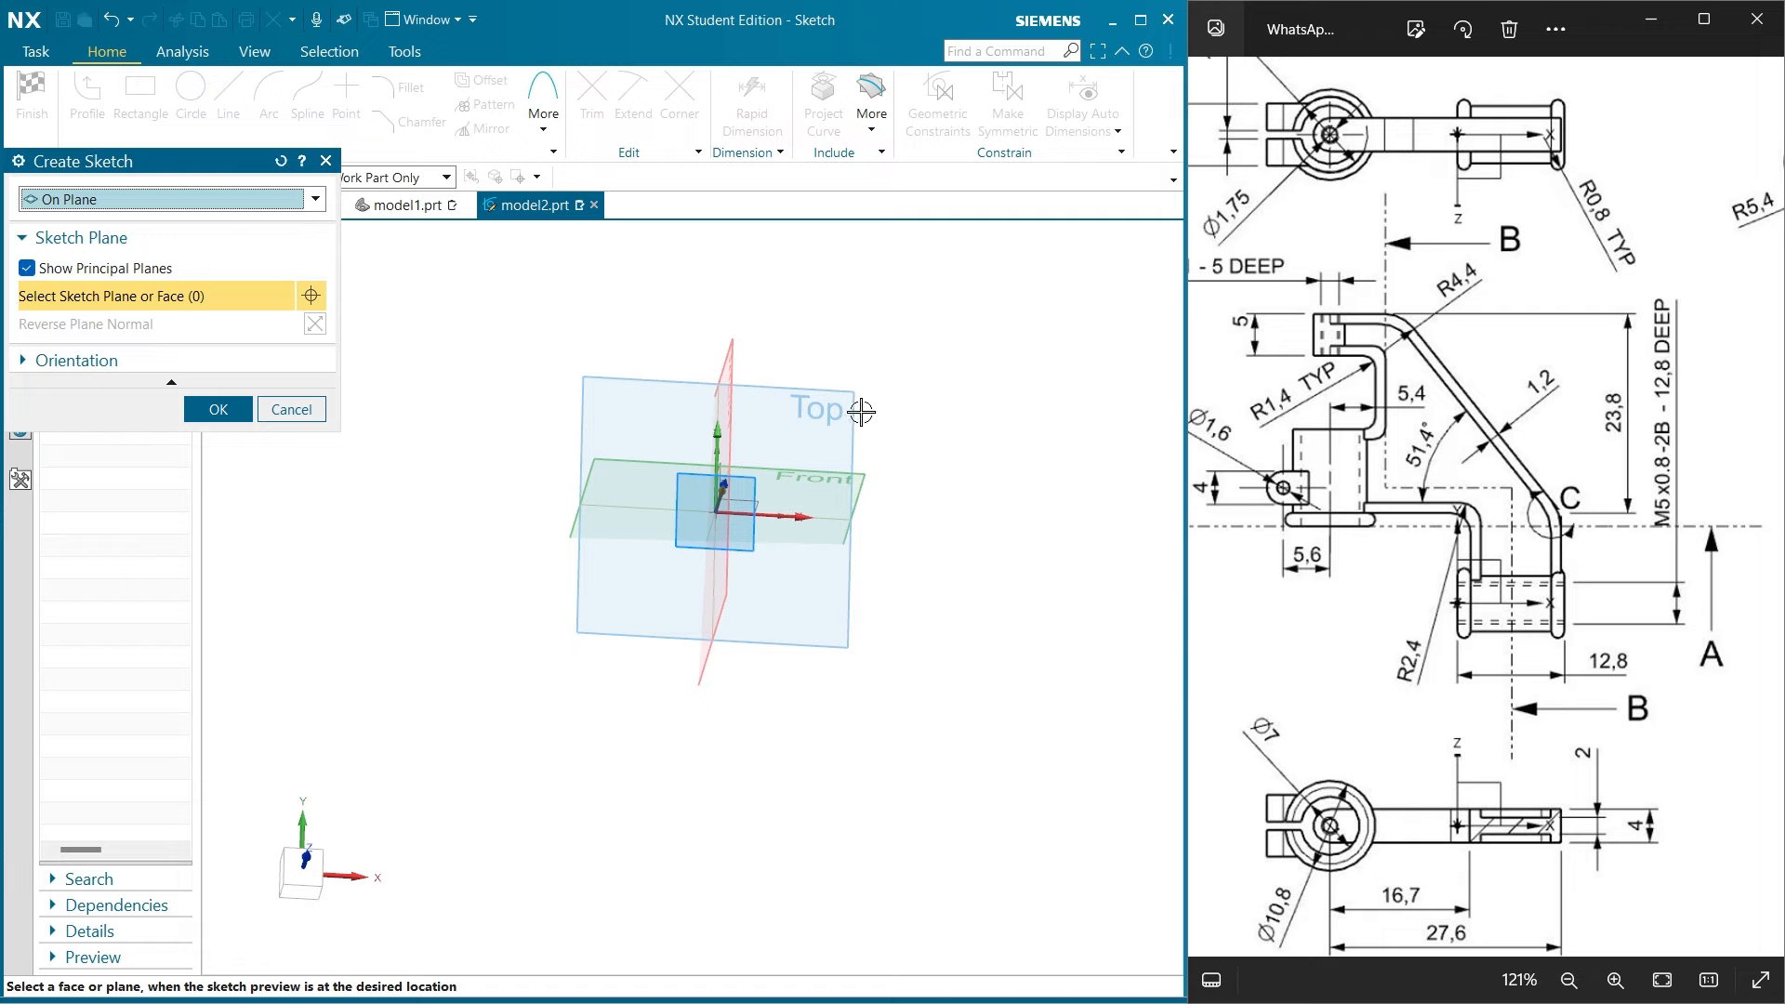
click(860, 410)
click(218, 409)
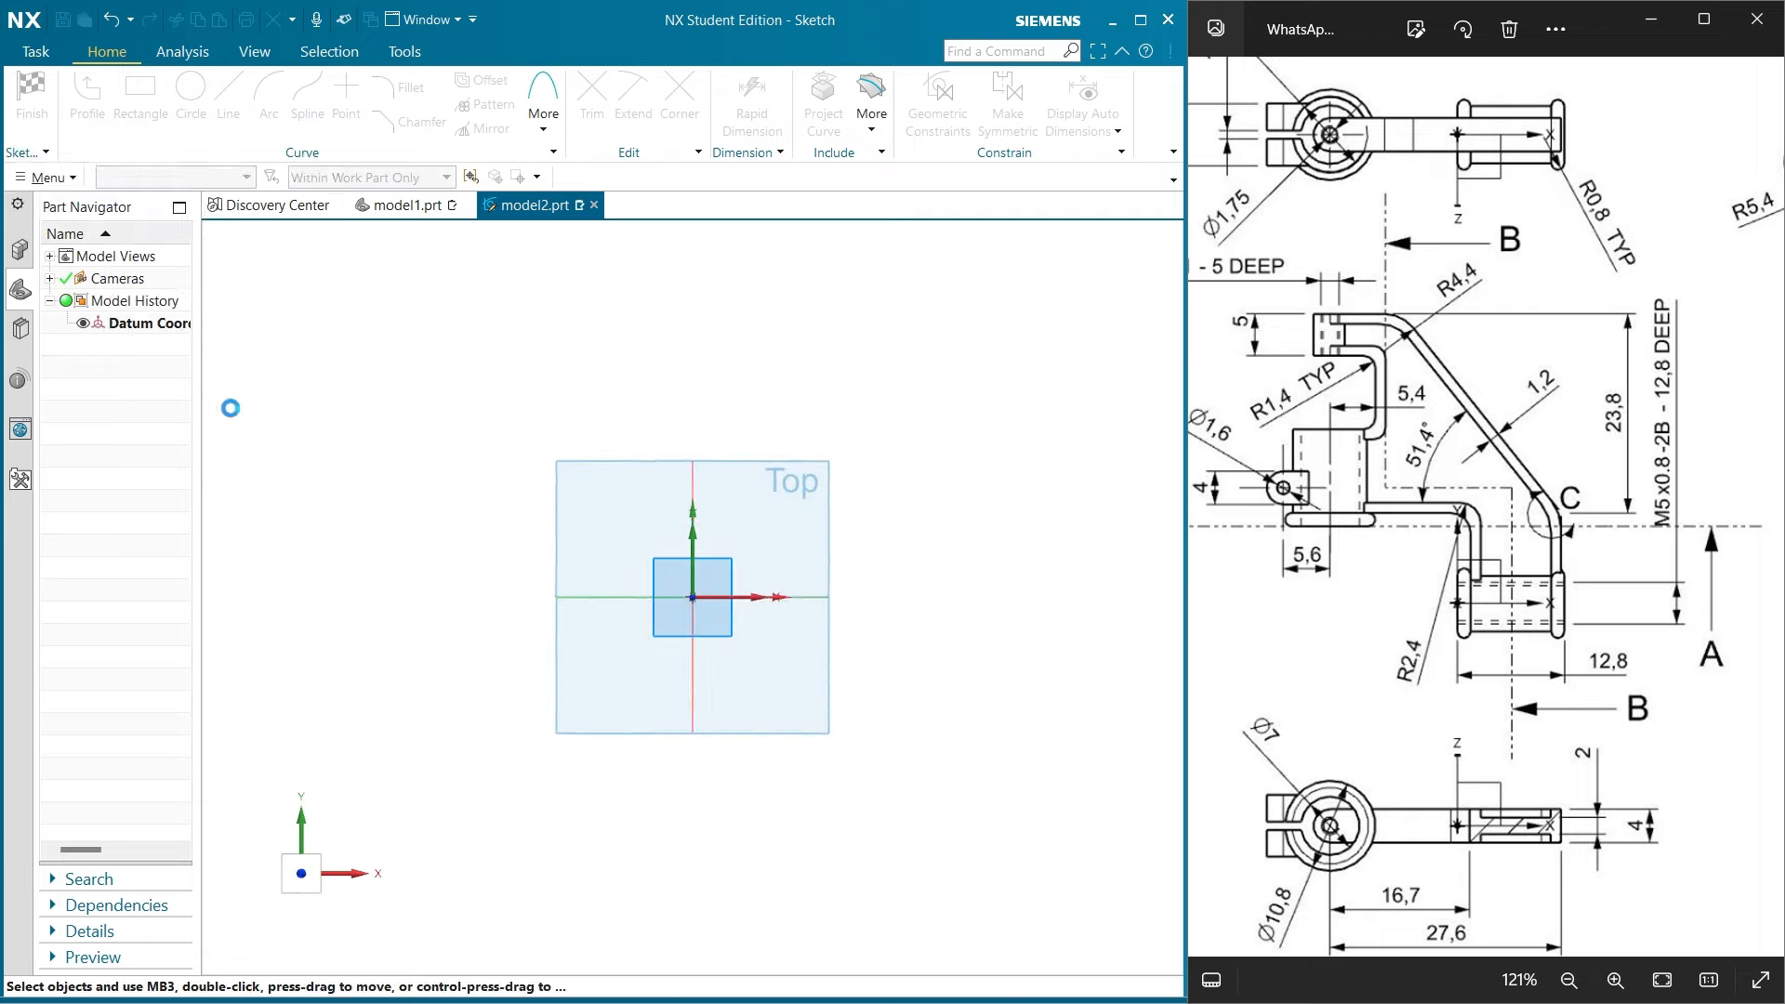
Draw a horizontal line of length 12.8 from the origin along the positive X axis
scroll(1409, 684, down, 3)
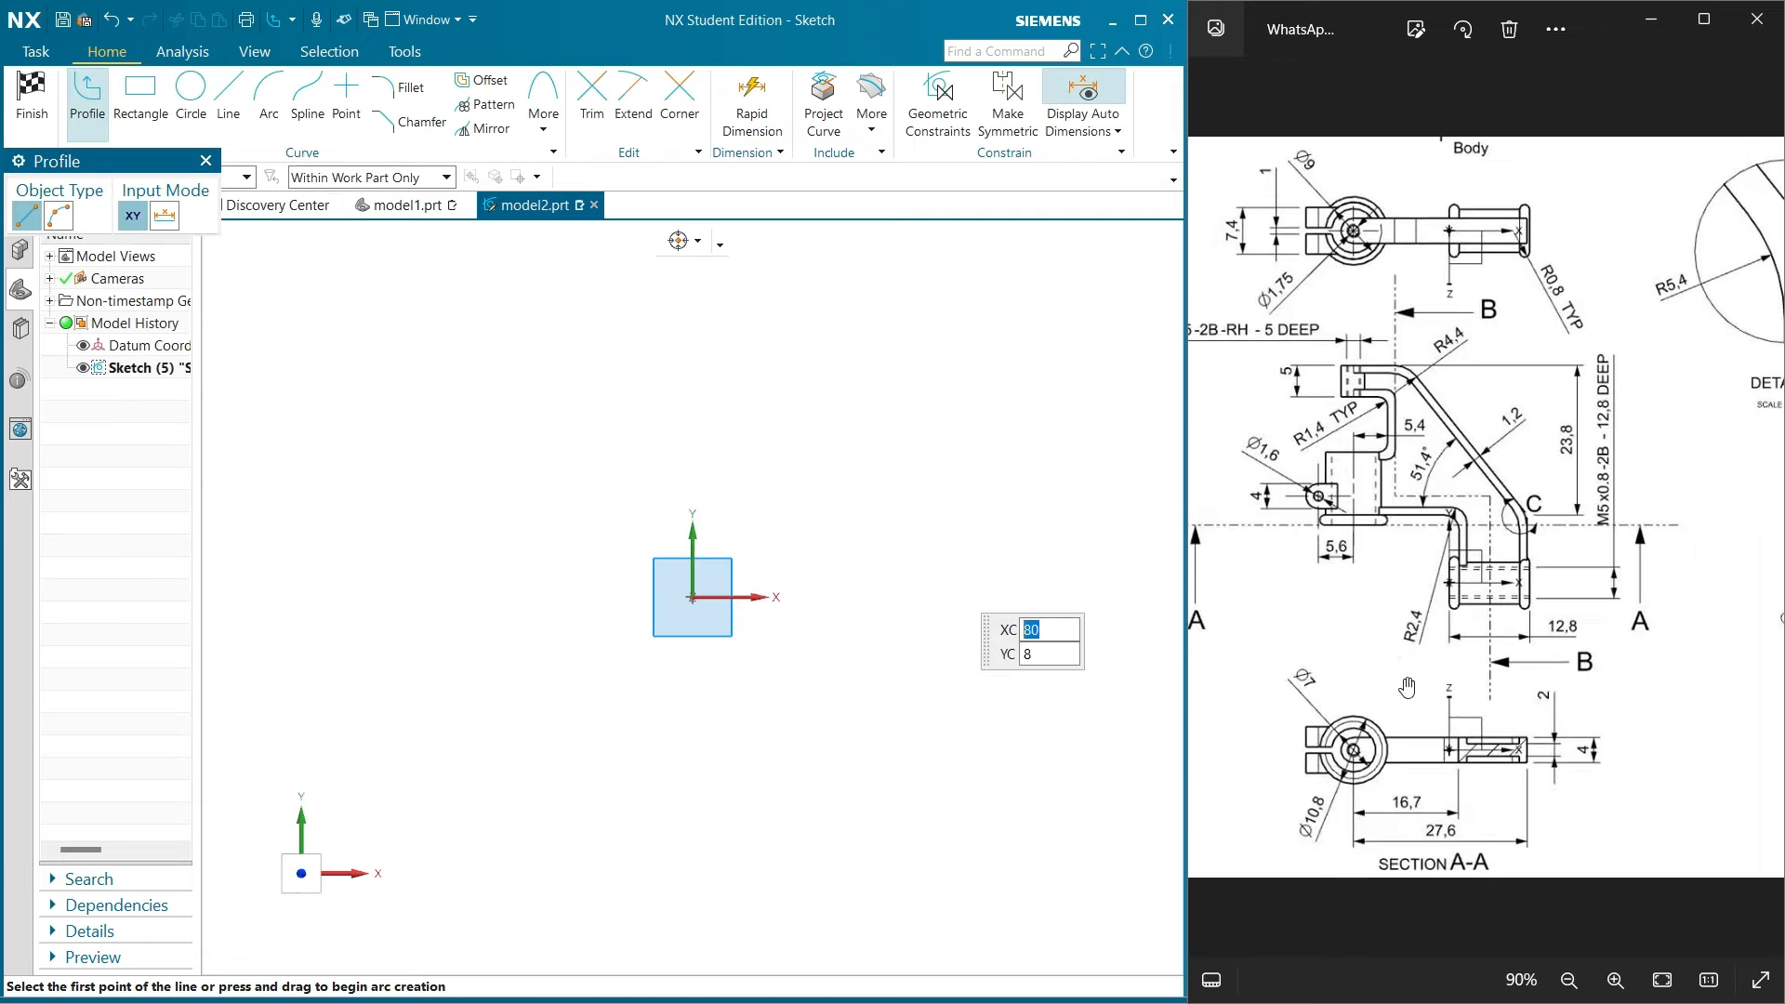
click(227, 102)
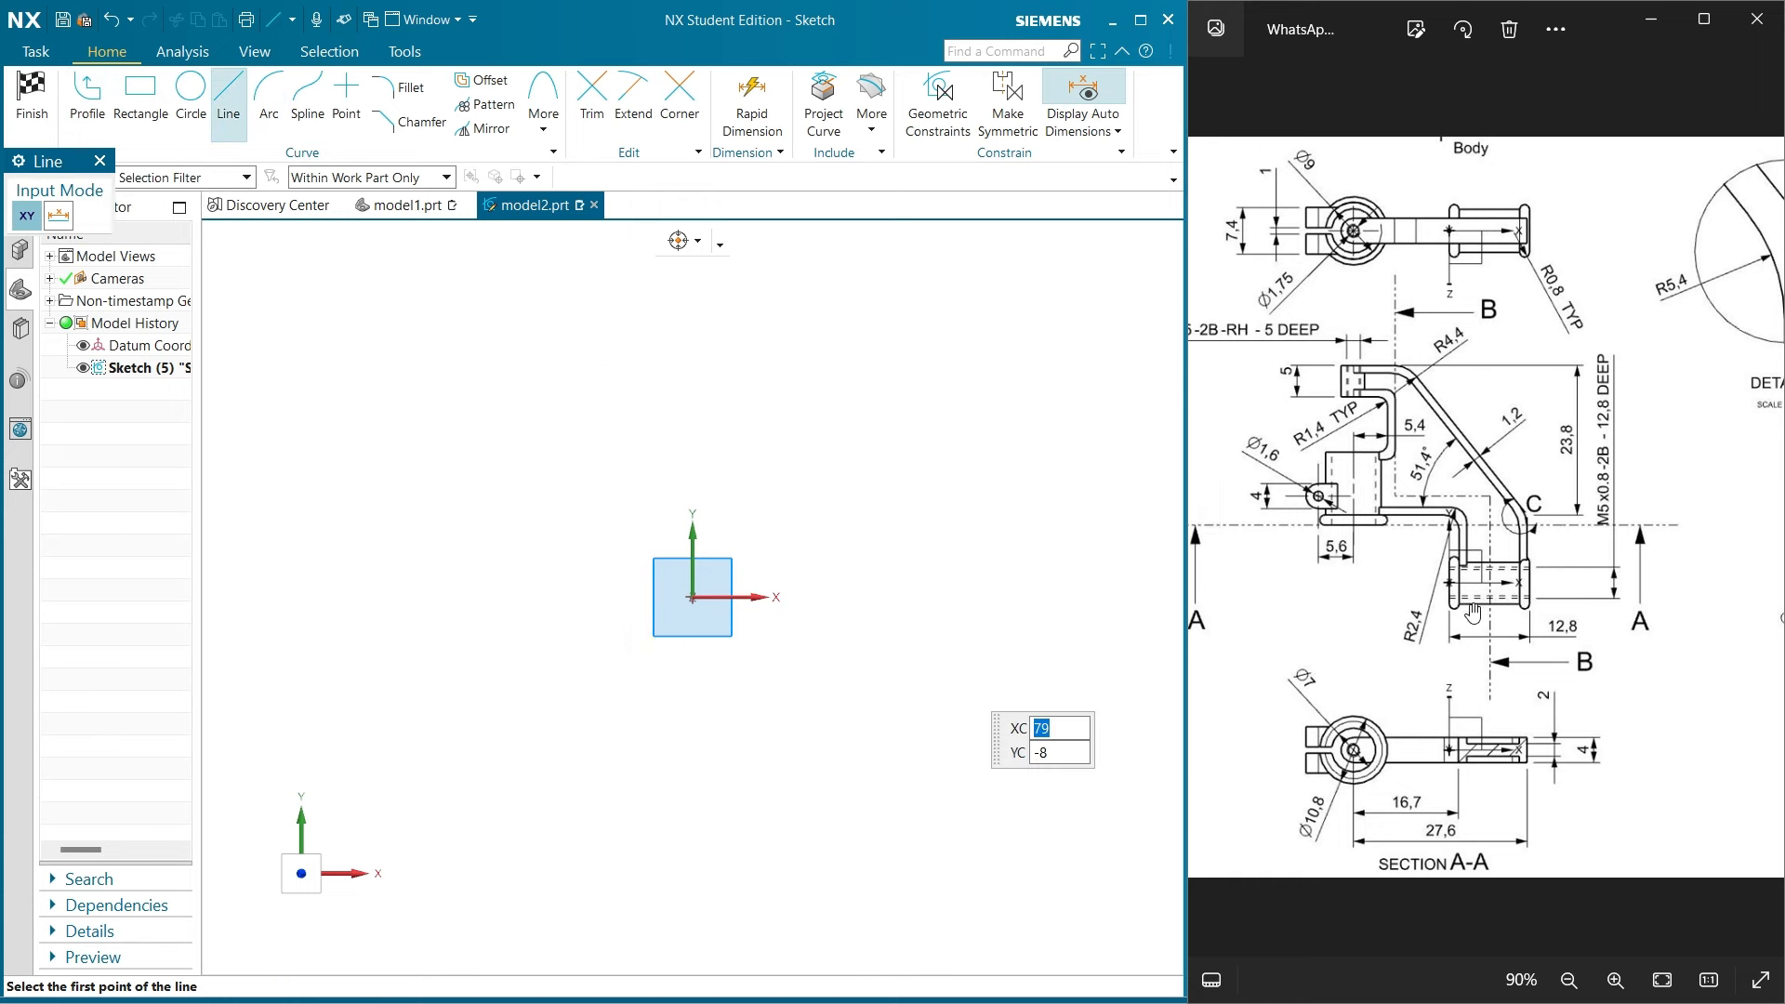
click(692, 597)
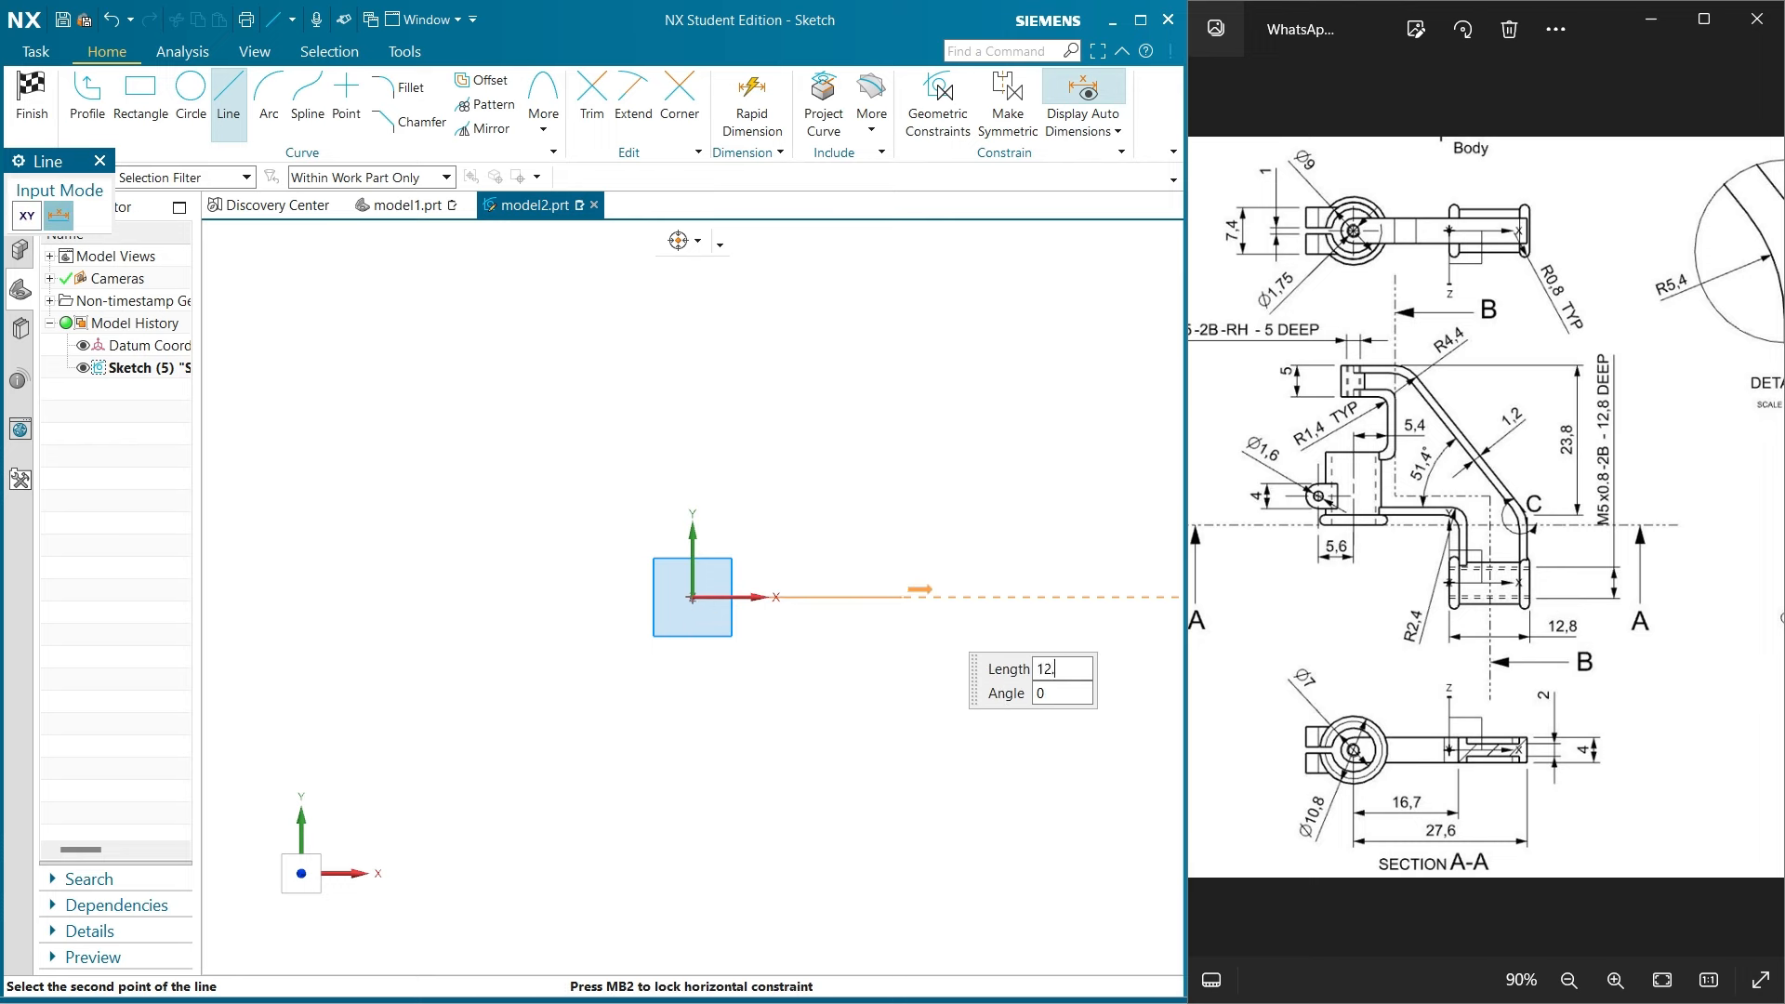
key(Return)
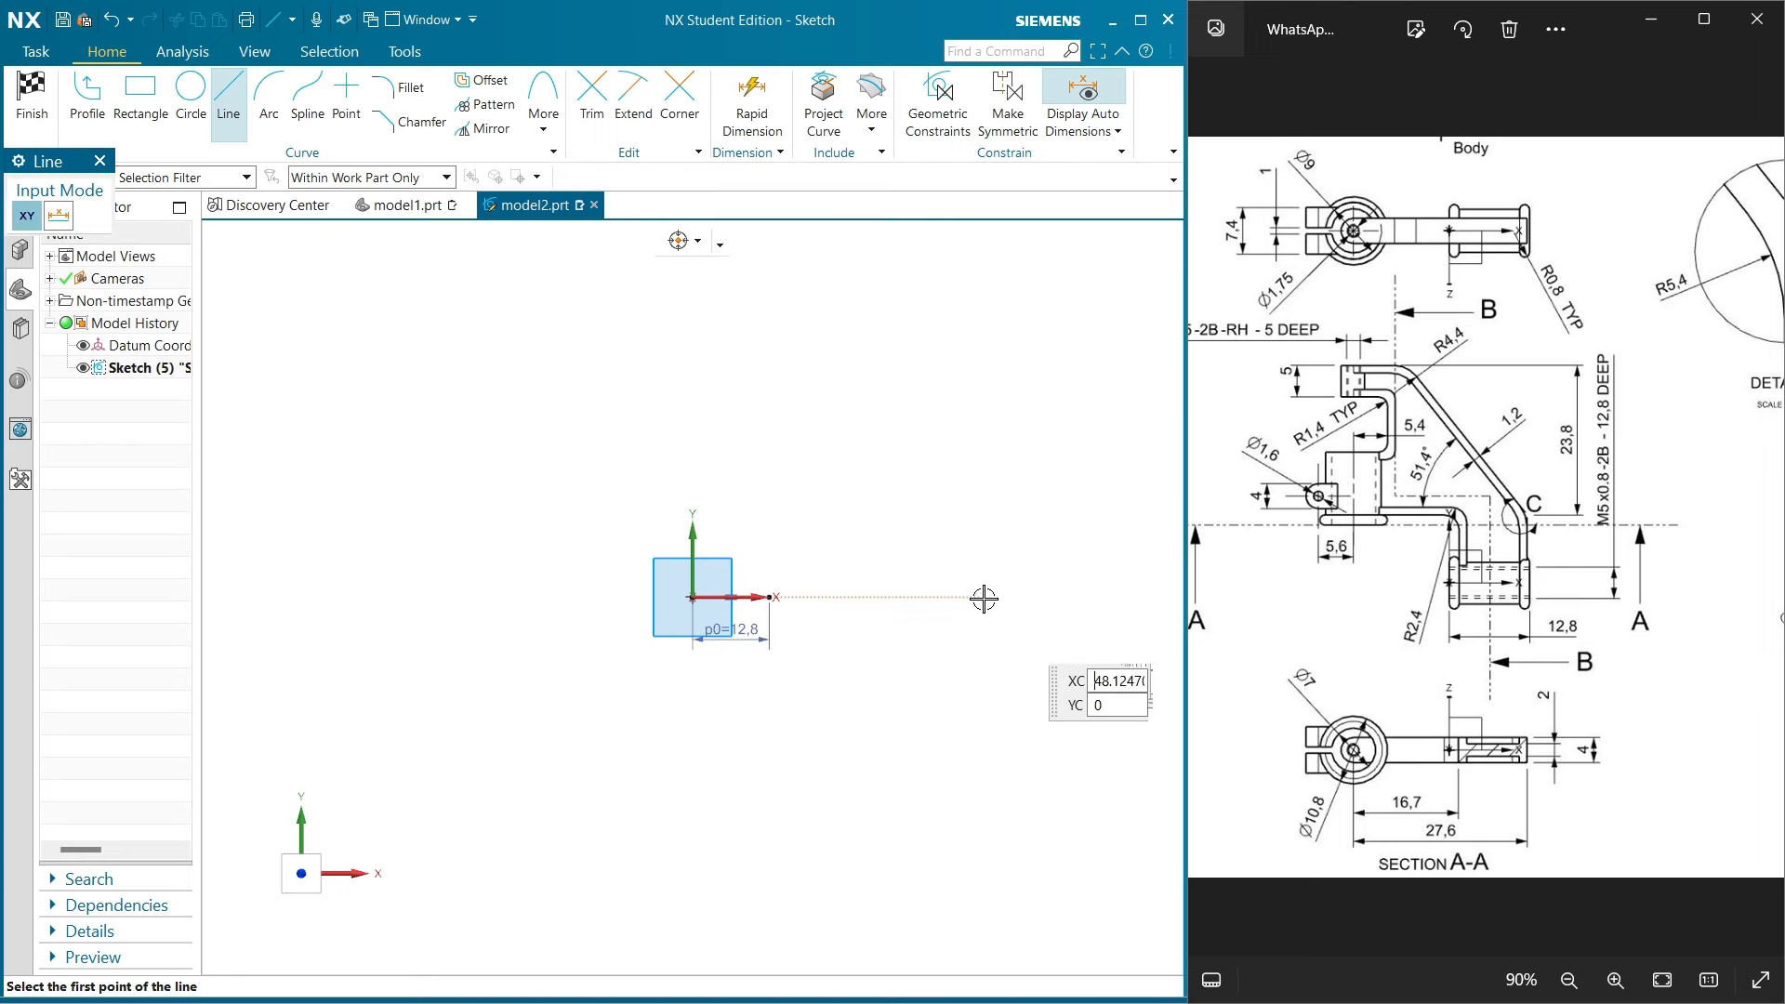
Draw a line of length 6 straight down from the origin and an equally long parallel line about 2.2 inward from it
scroll(642, 642, up, 4)
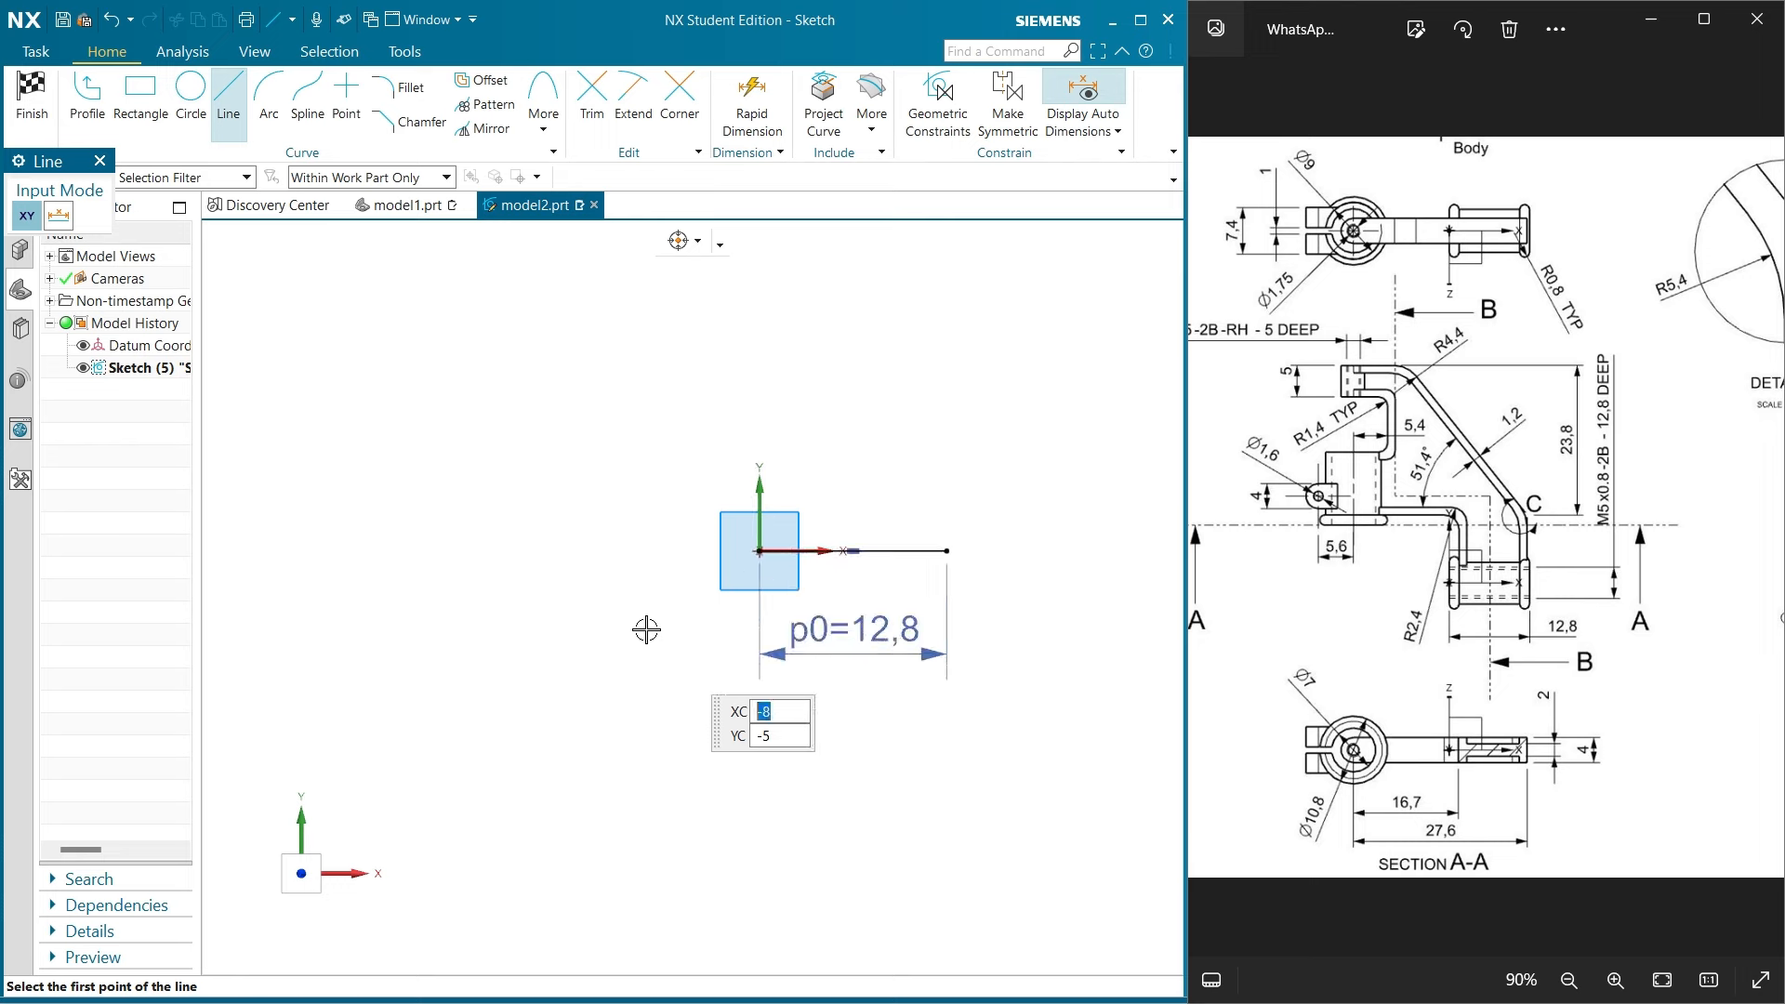
click(759, 551)
text(6)
key(Return)
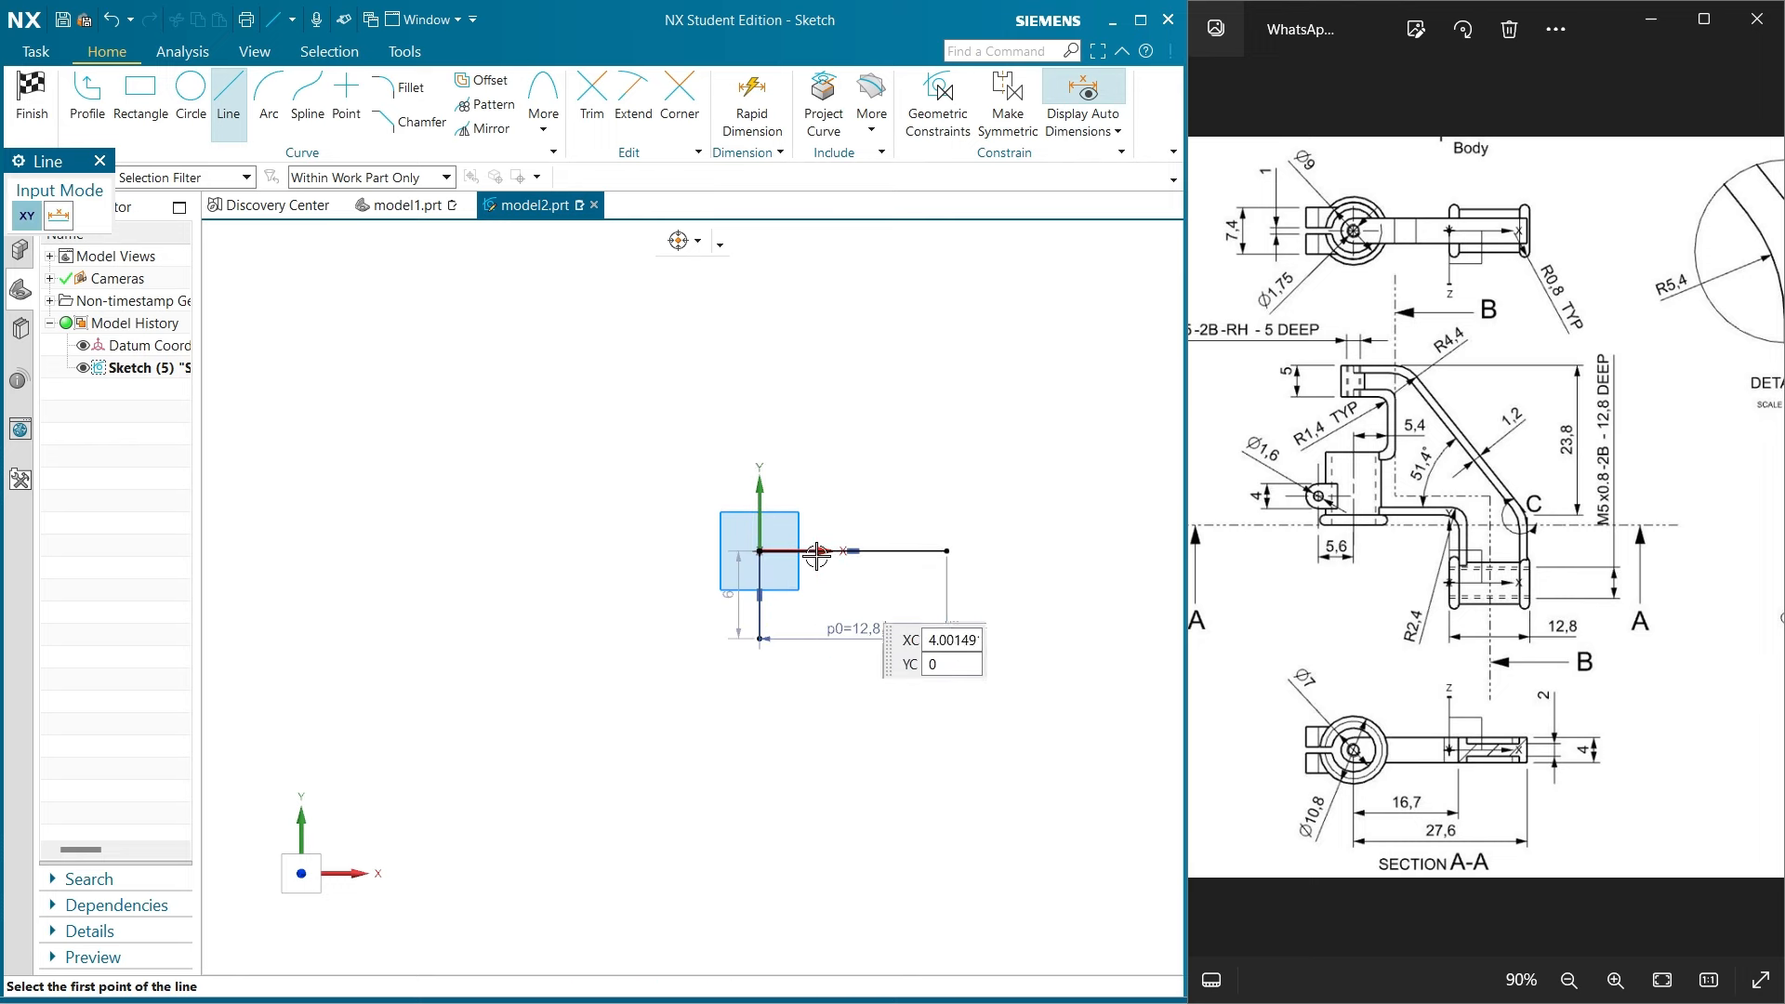
click(792, 551)
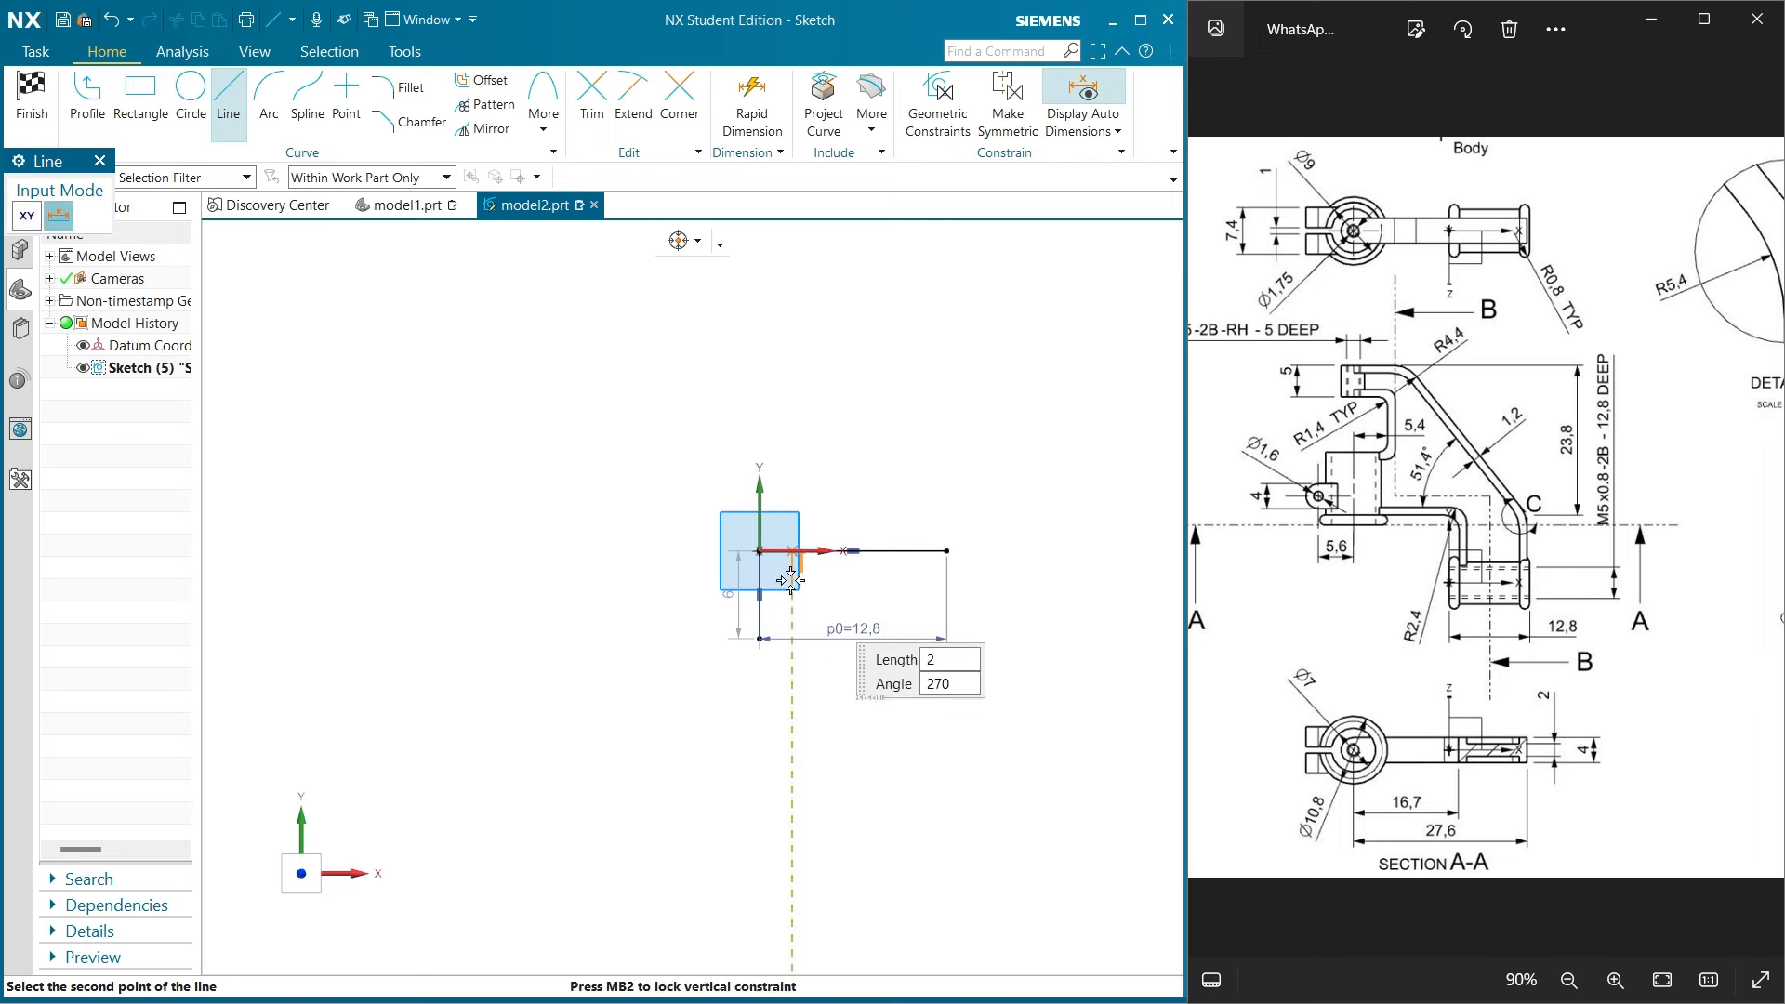
click(790, 642)
Draw a vertical line of length 6 down from the horizontal line's far end and an equally long parallel line about 2.4 inward from it
click(946, 551)
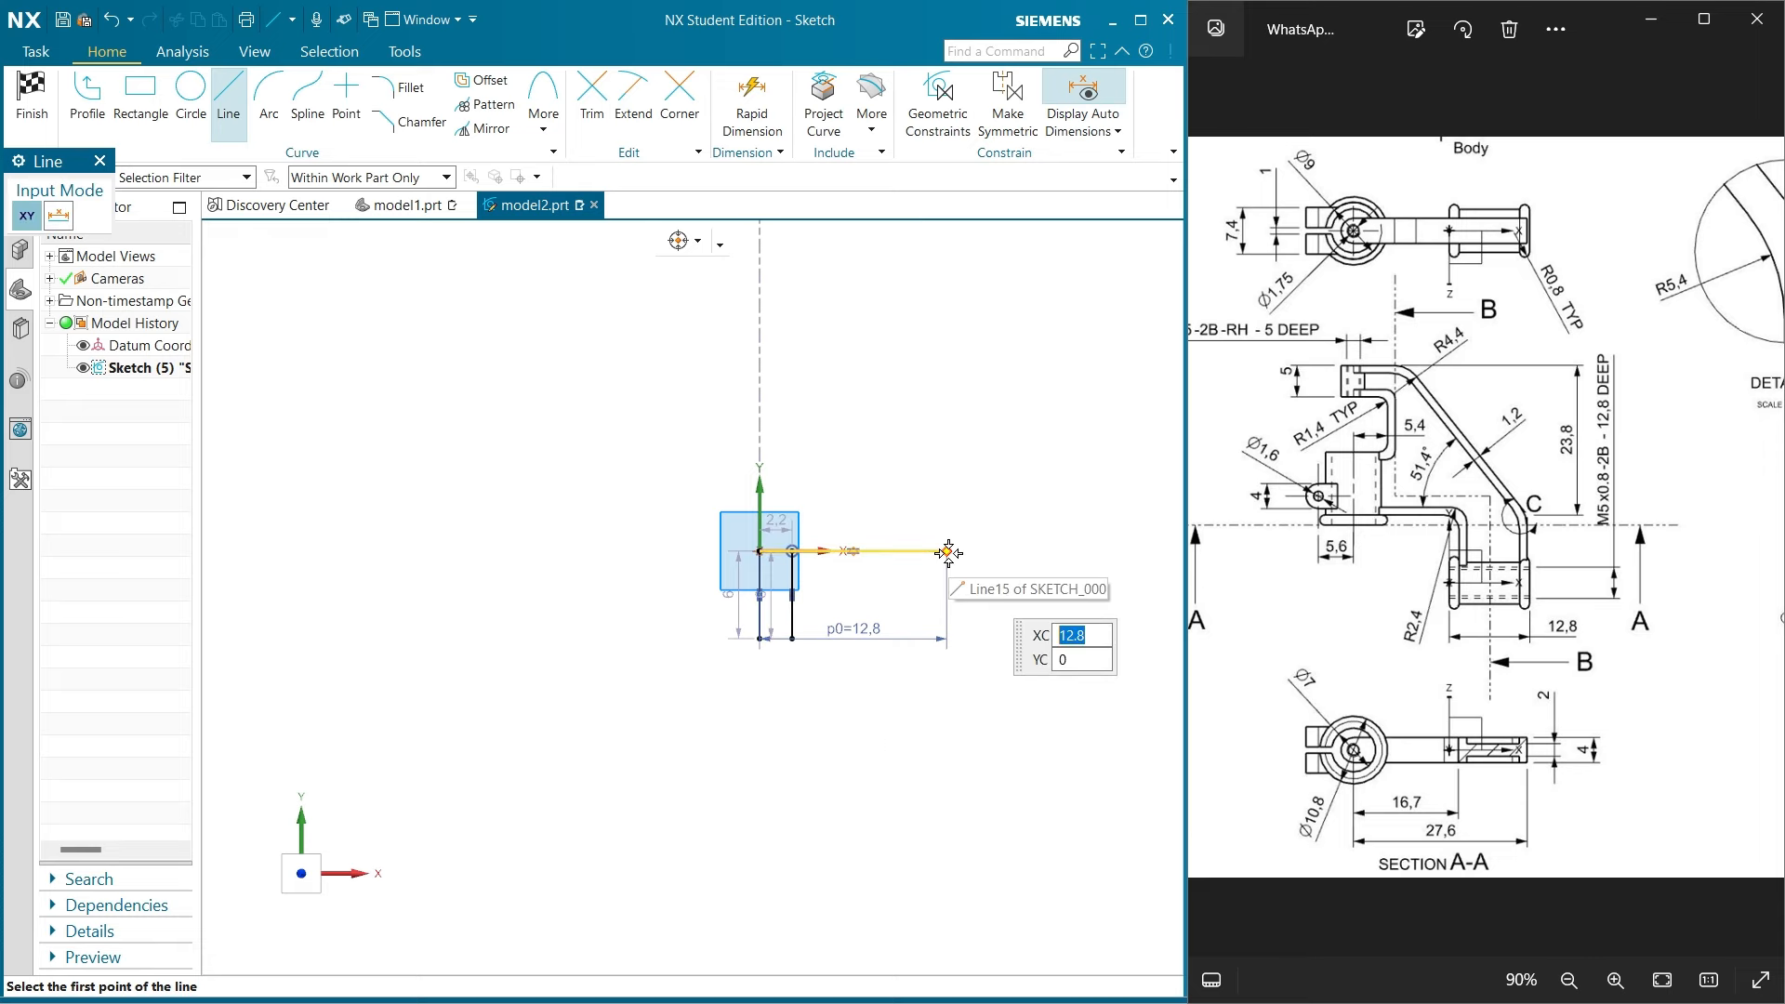
text(4)
key(Return)
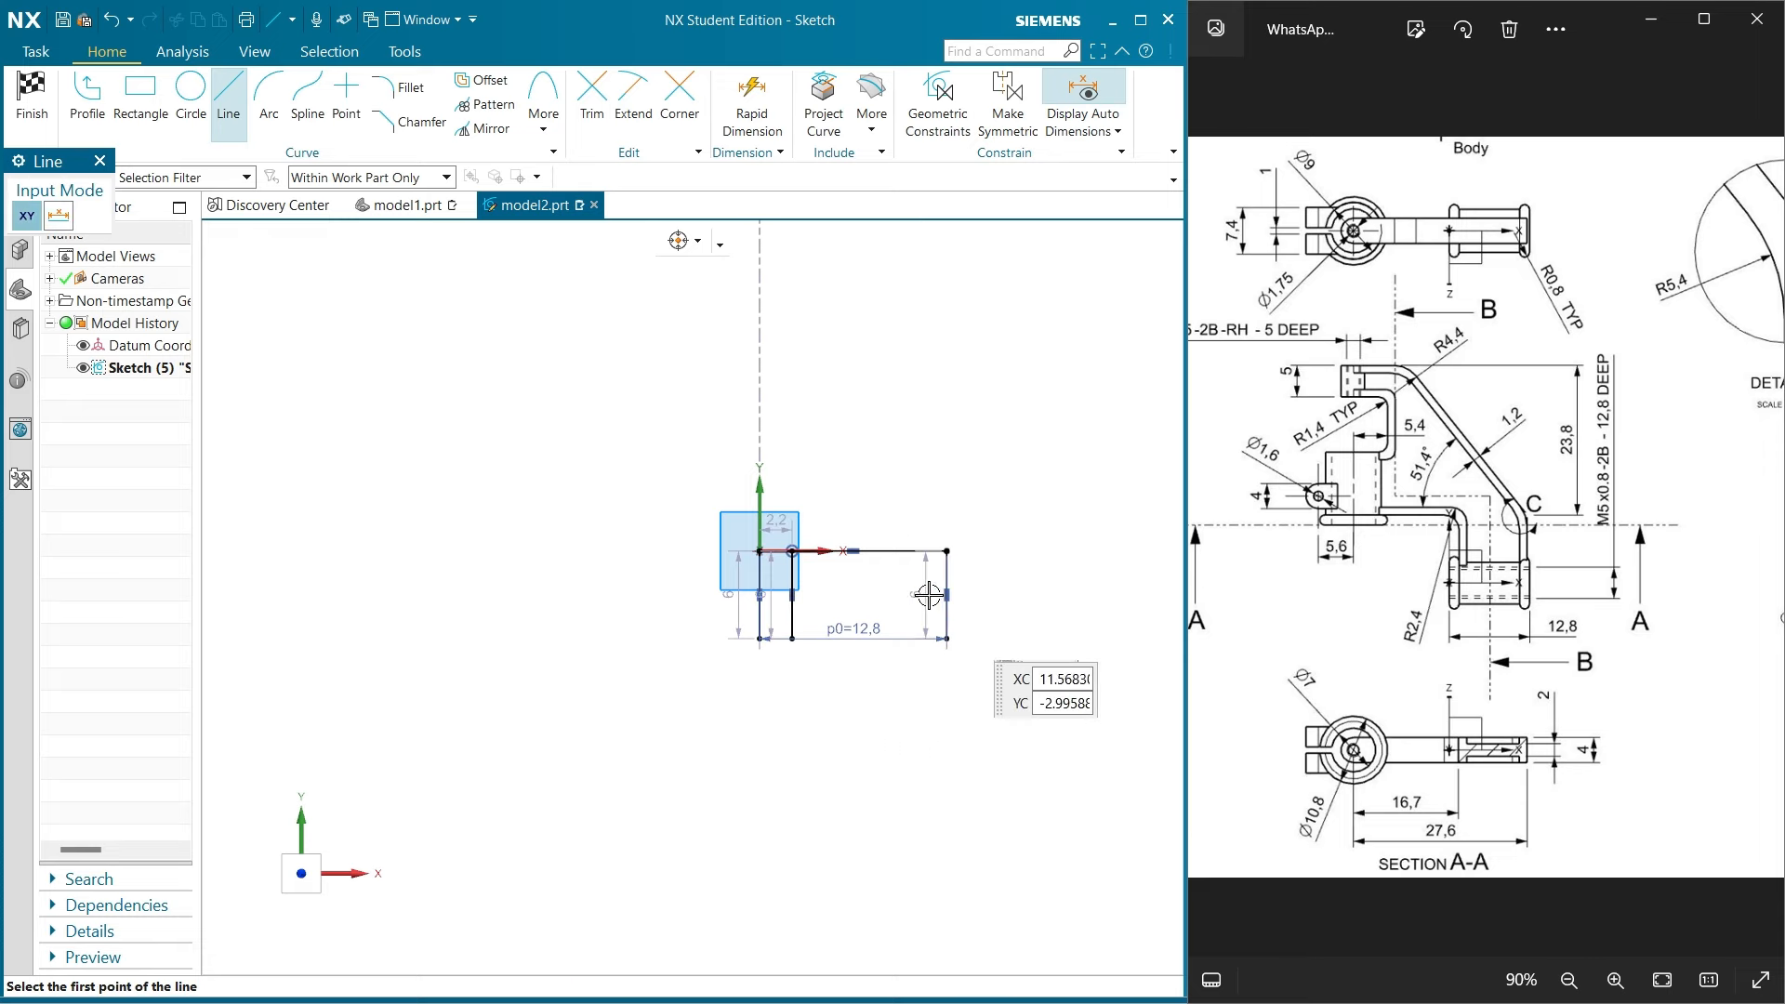
click(910, 551)
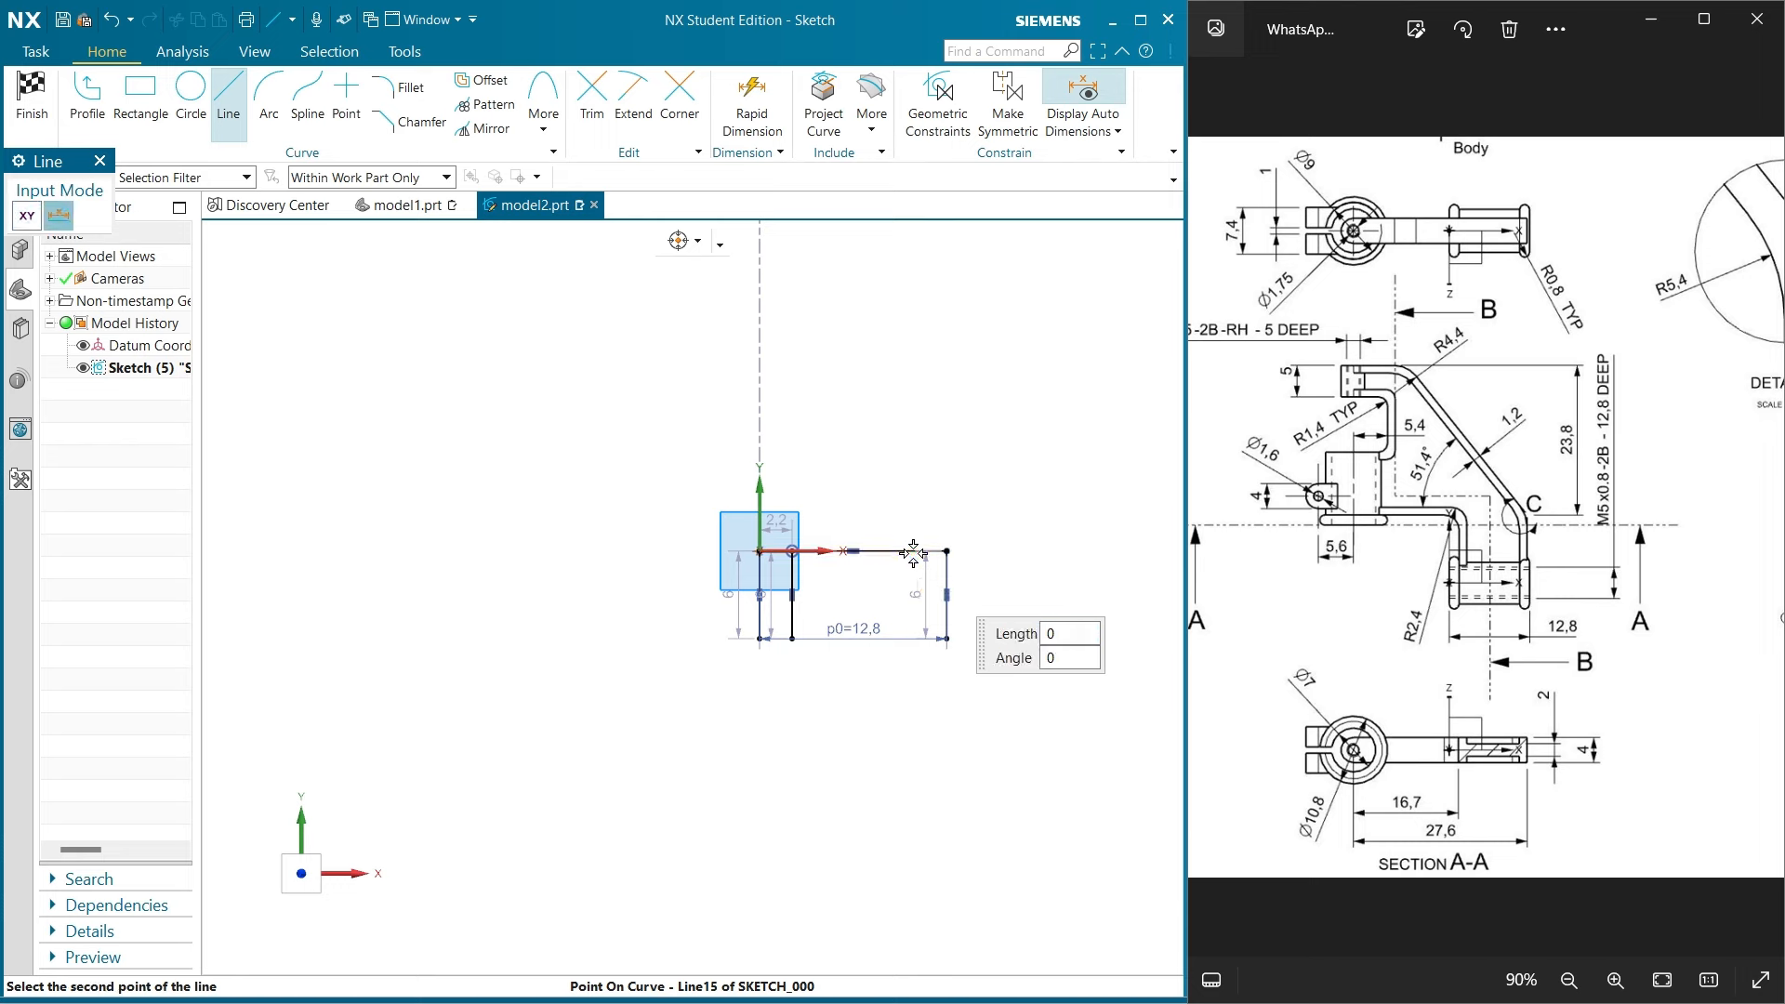
click(911, 639)
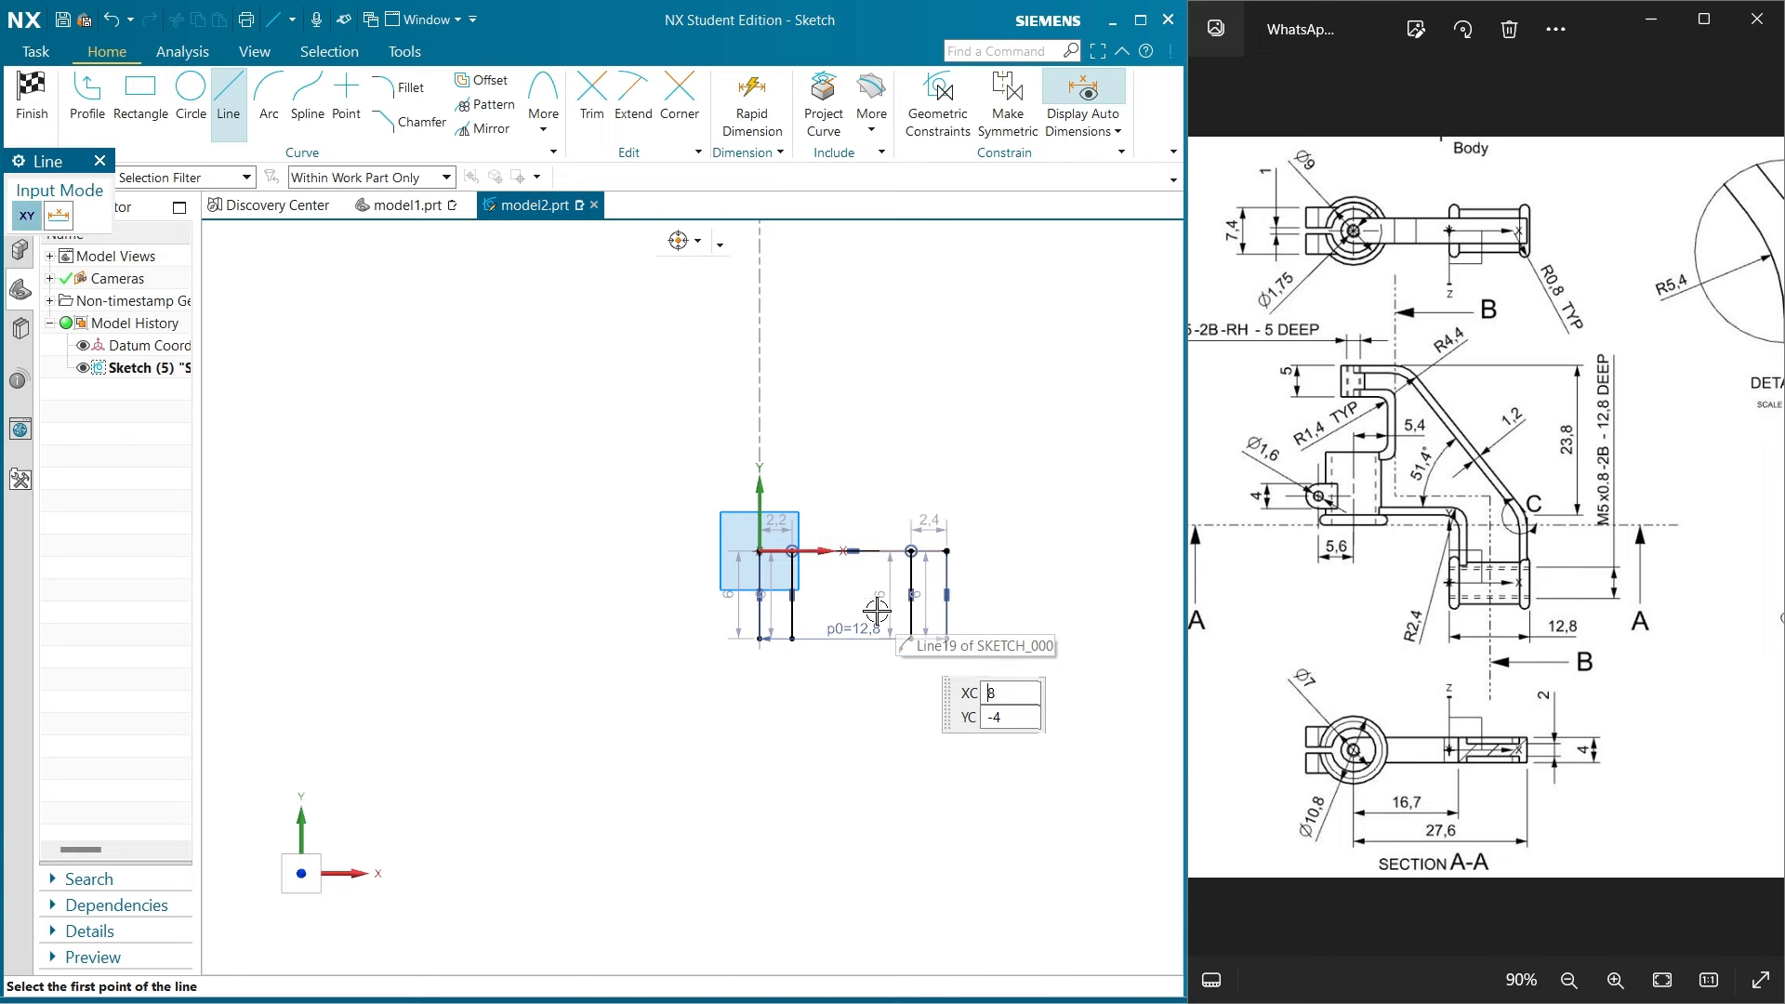
Connect the two inner vertical lines near their lower ends with a line about 8.1 long and constrain it horizontal
click(792, 615)
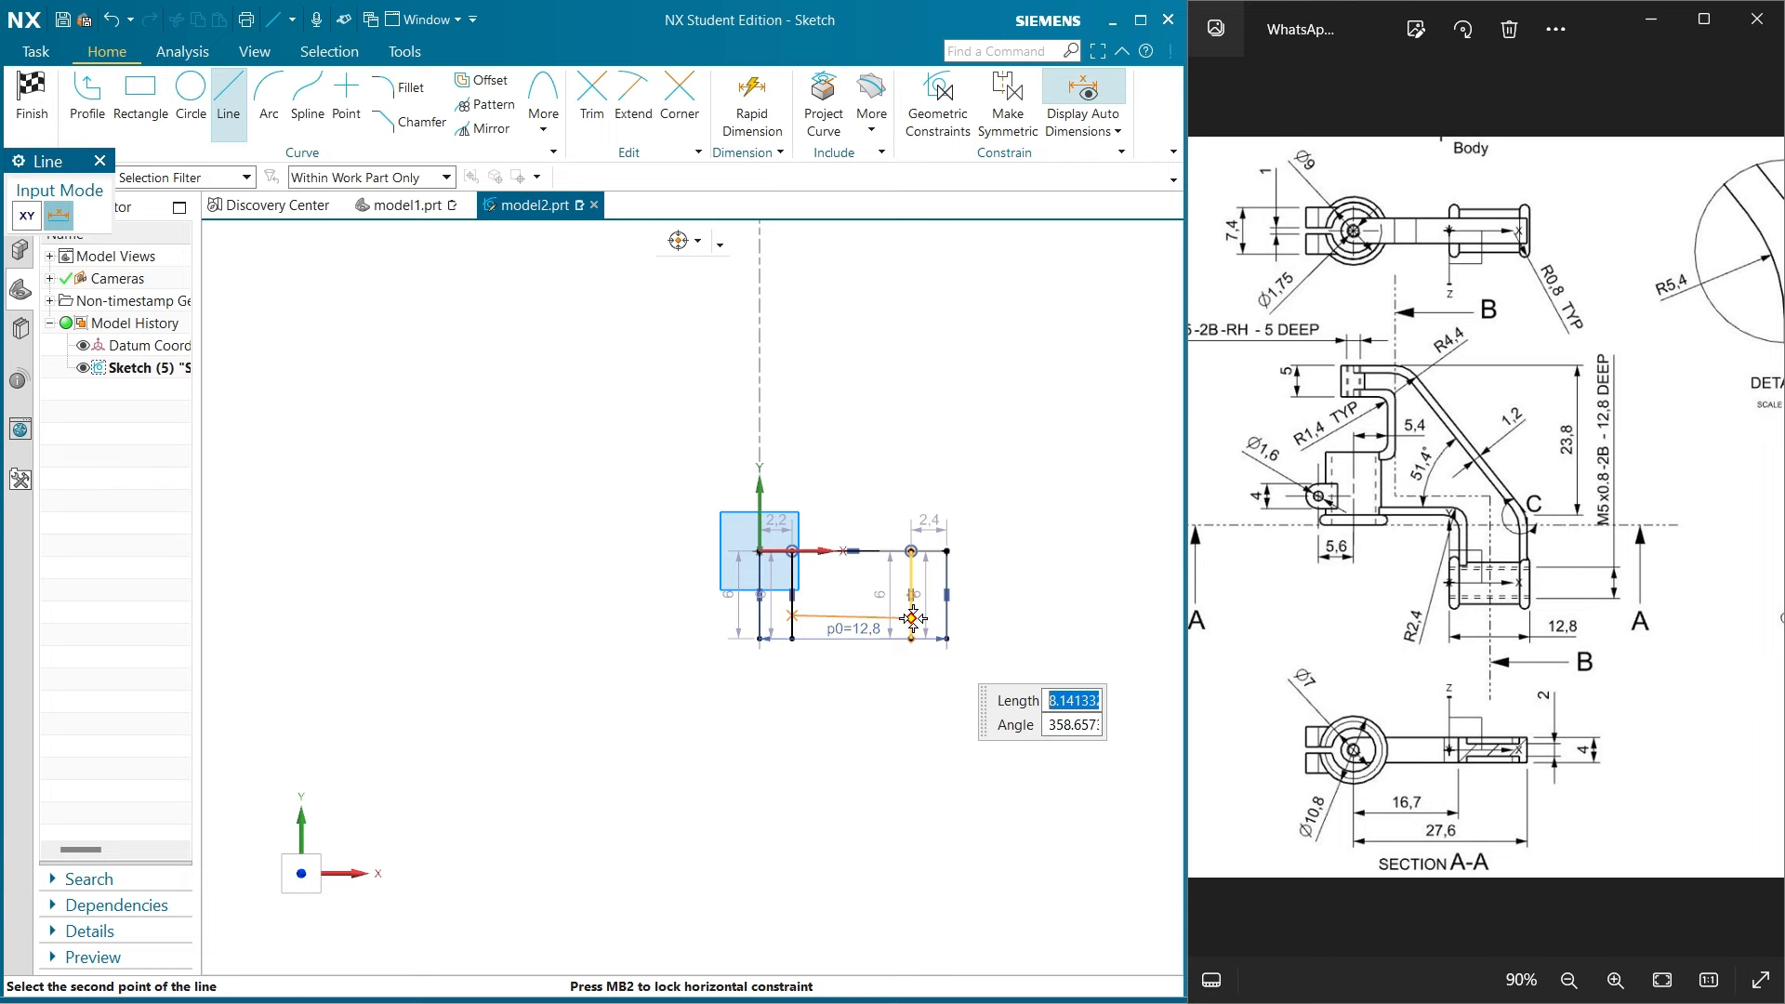
click(911, 617)
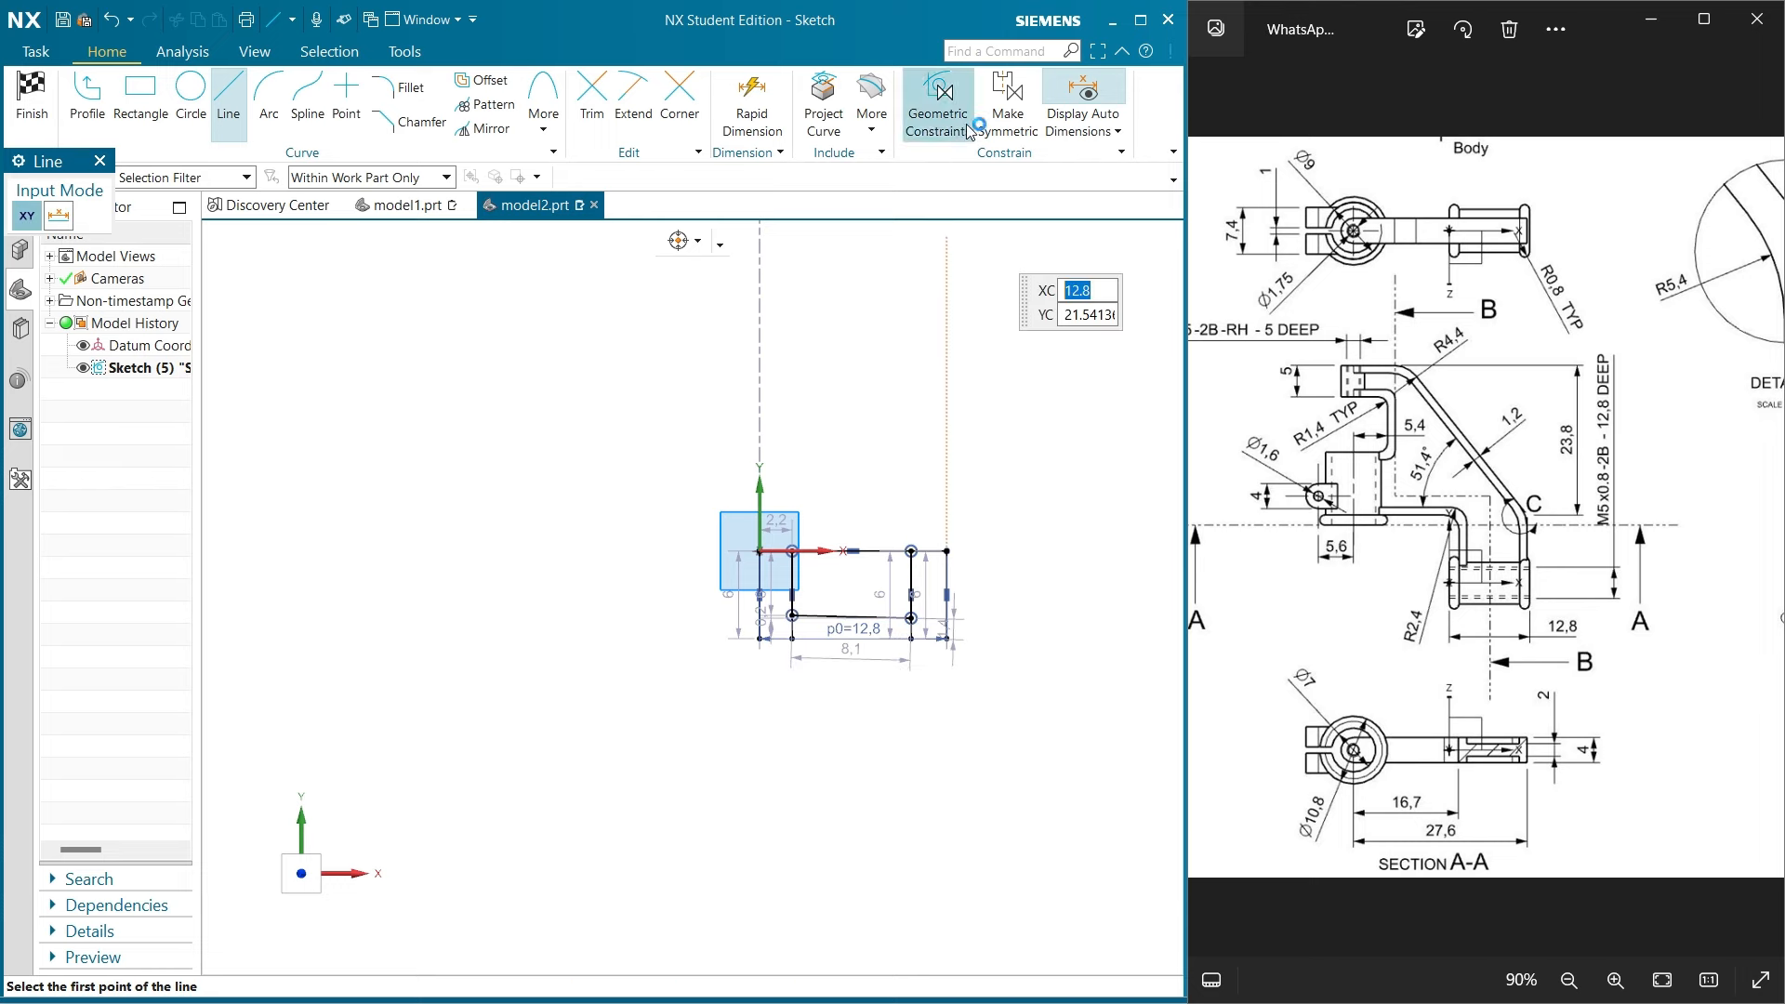
click(98, 161)
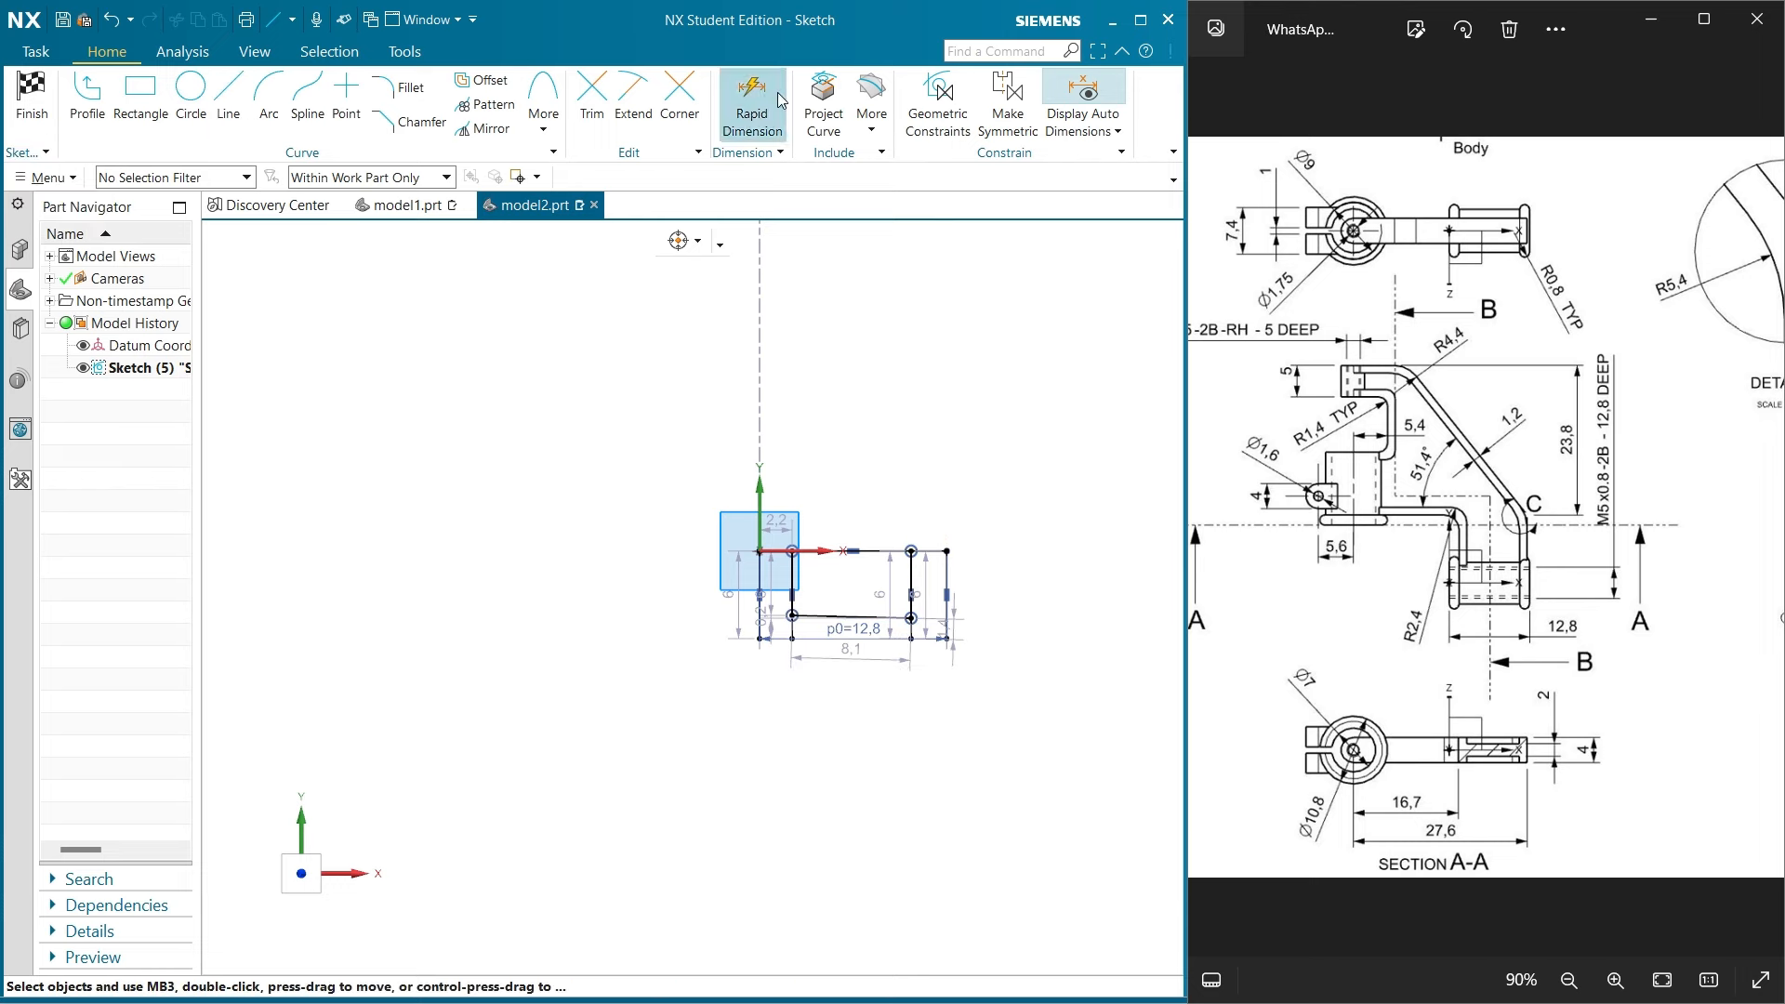
right_click(874, 613)
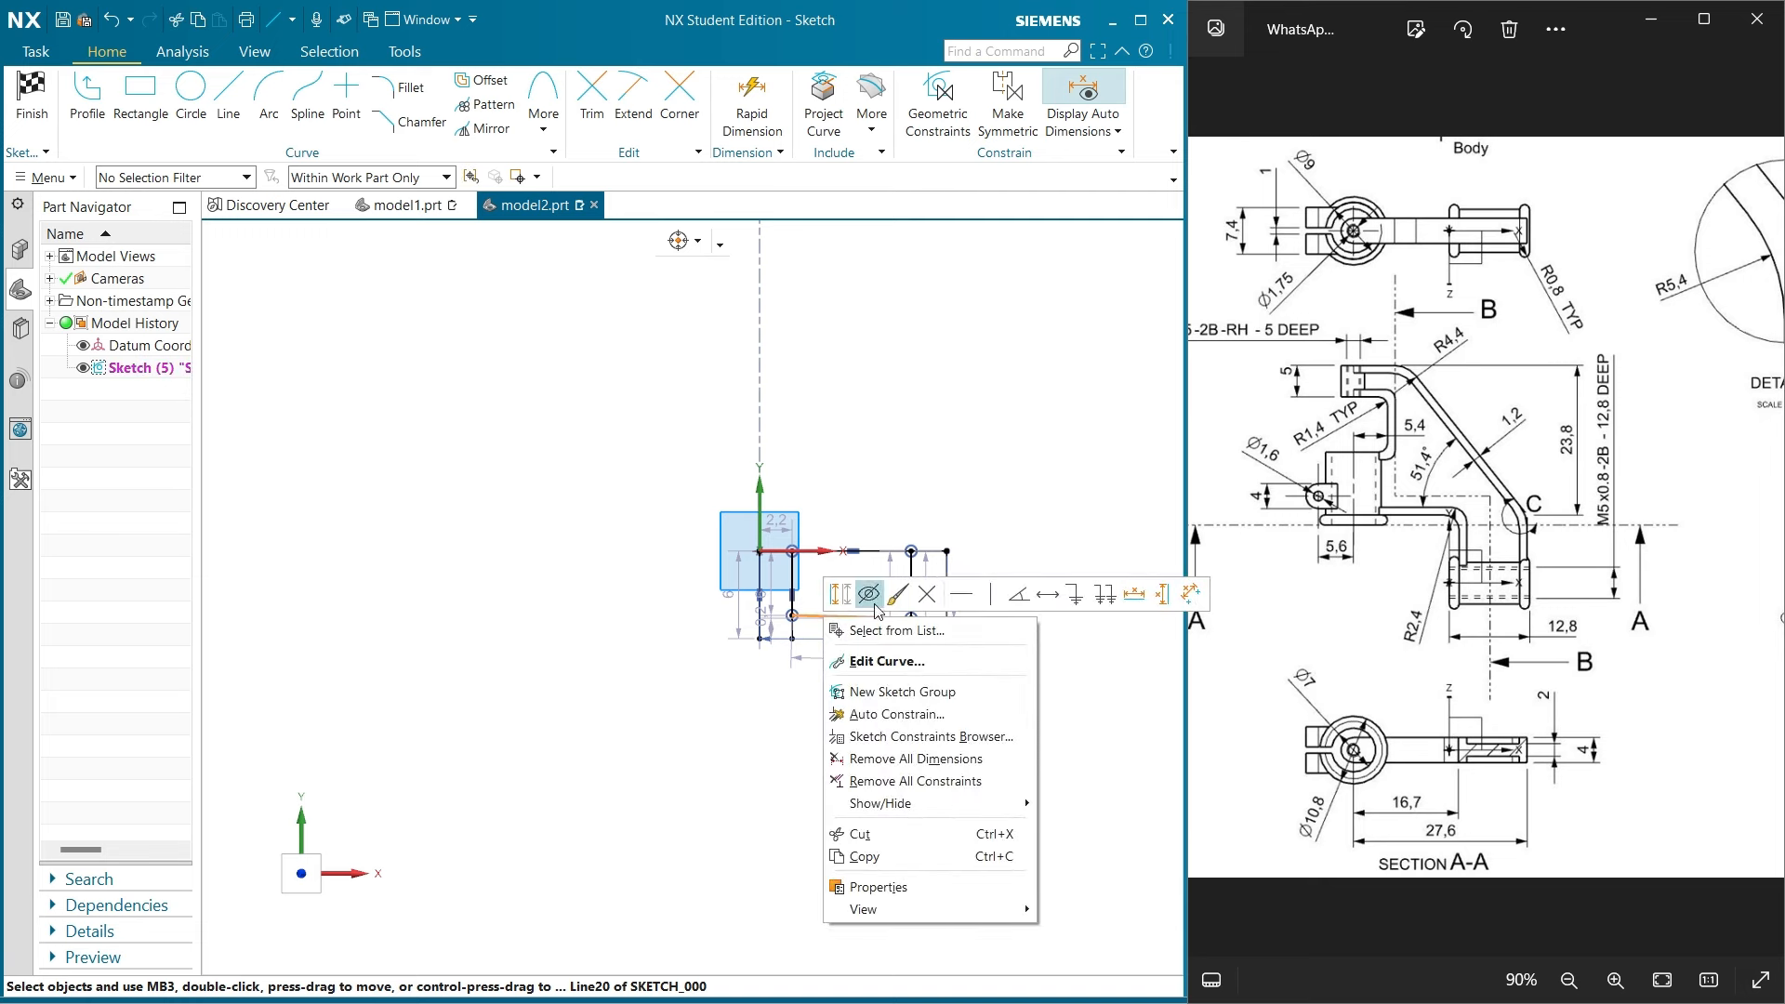
click(961, 595)
Close the lower ends of both pairs of vertical lines with outward-bulging arcs of radius about 1.1 and 1.2
click(282, 116)
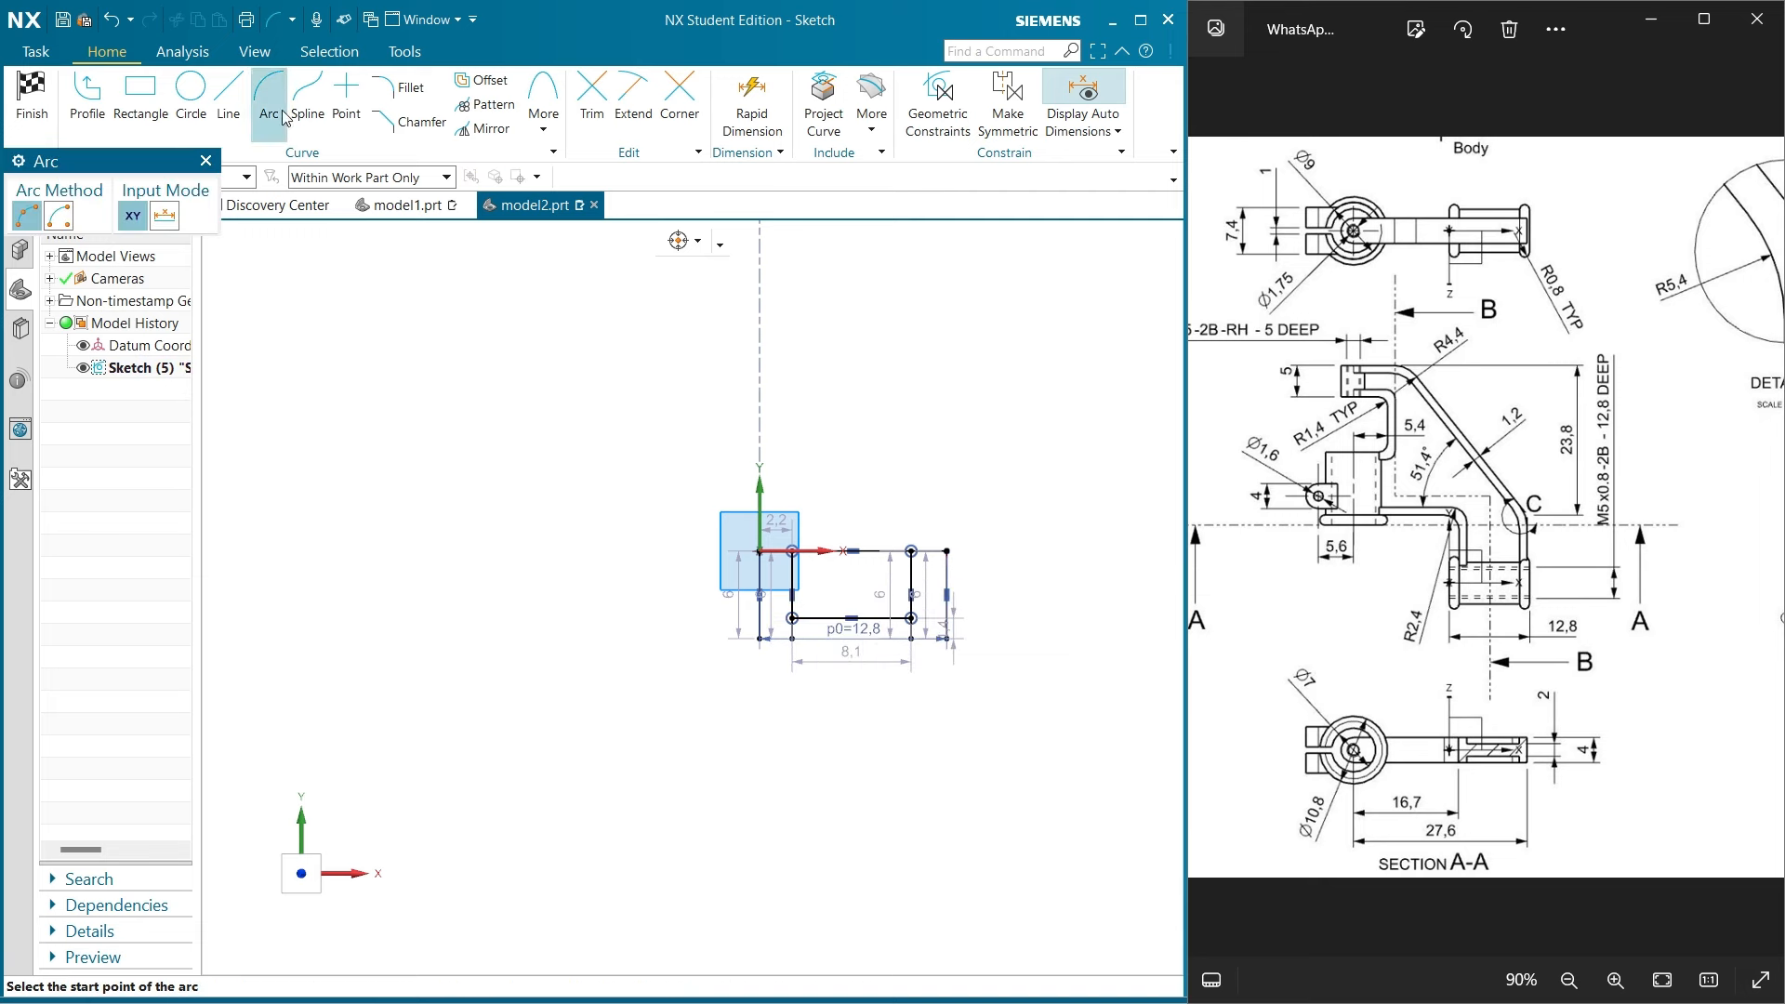
click(759, 639)
click(792, 640)
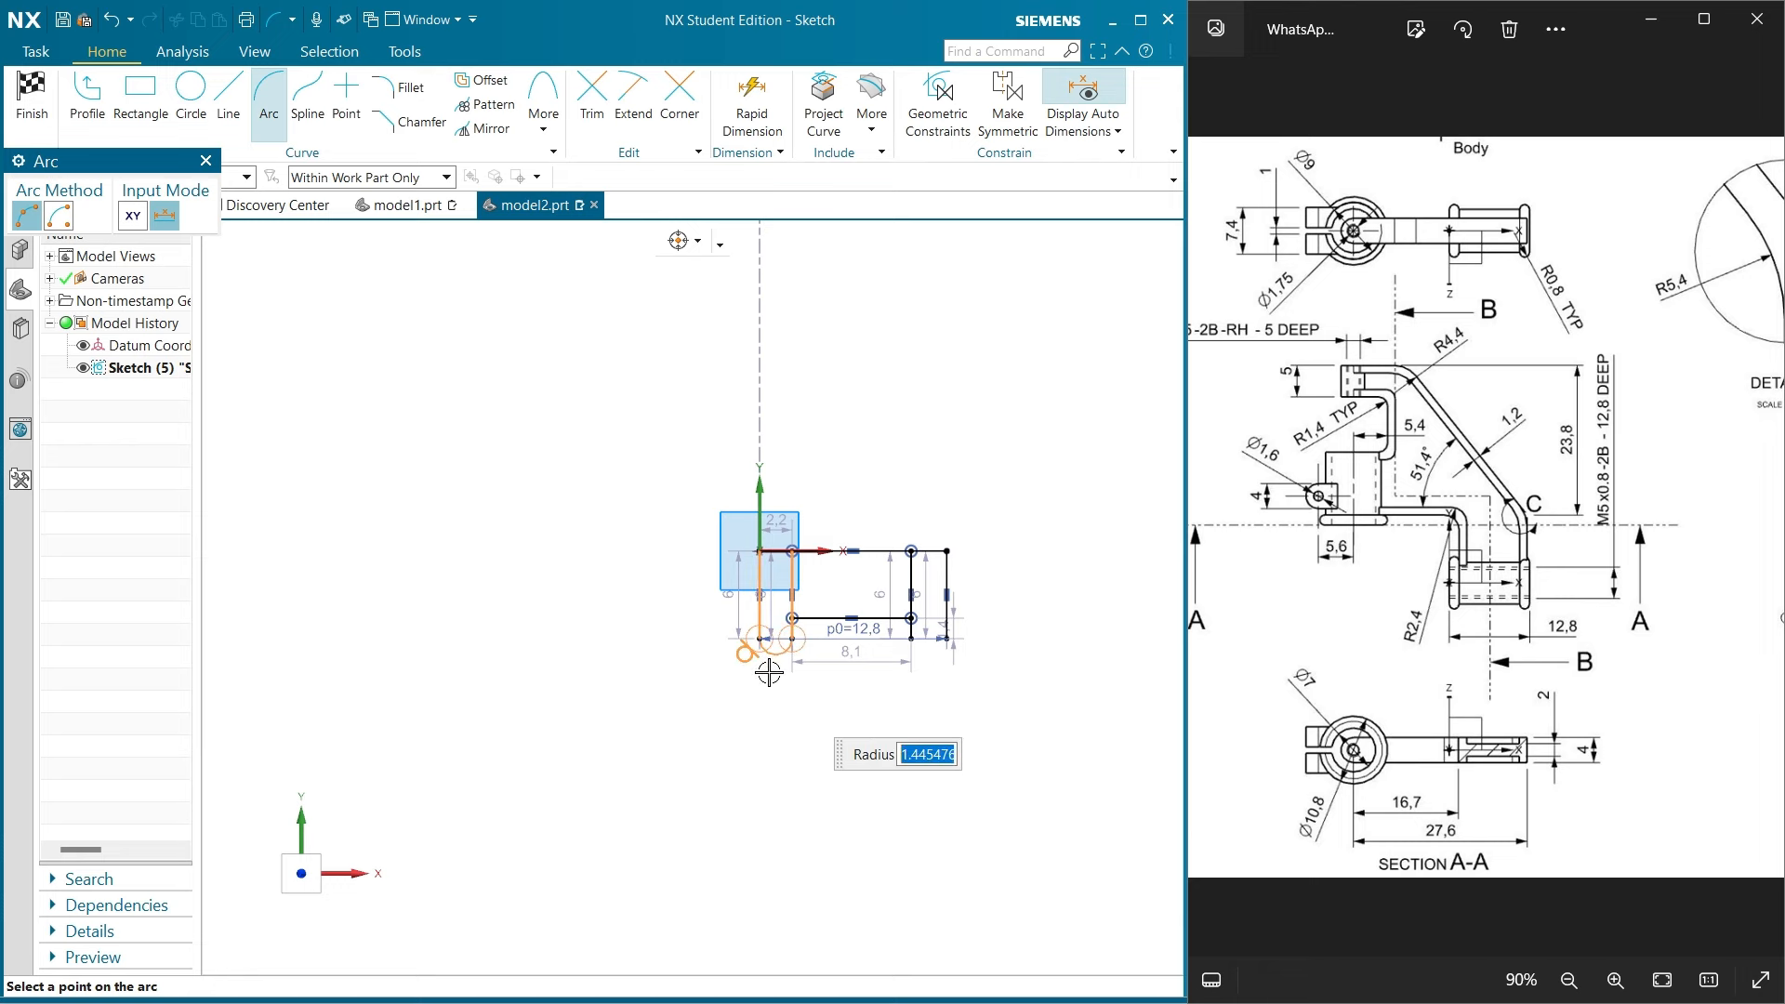
click(770, 668)
click(911, 639)
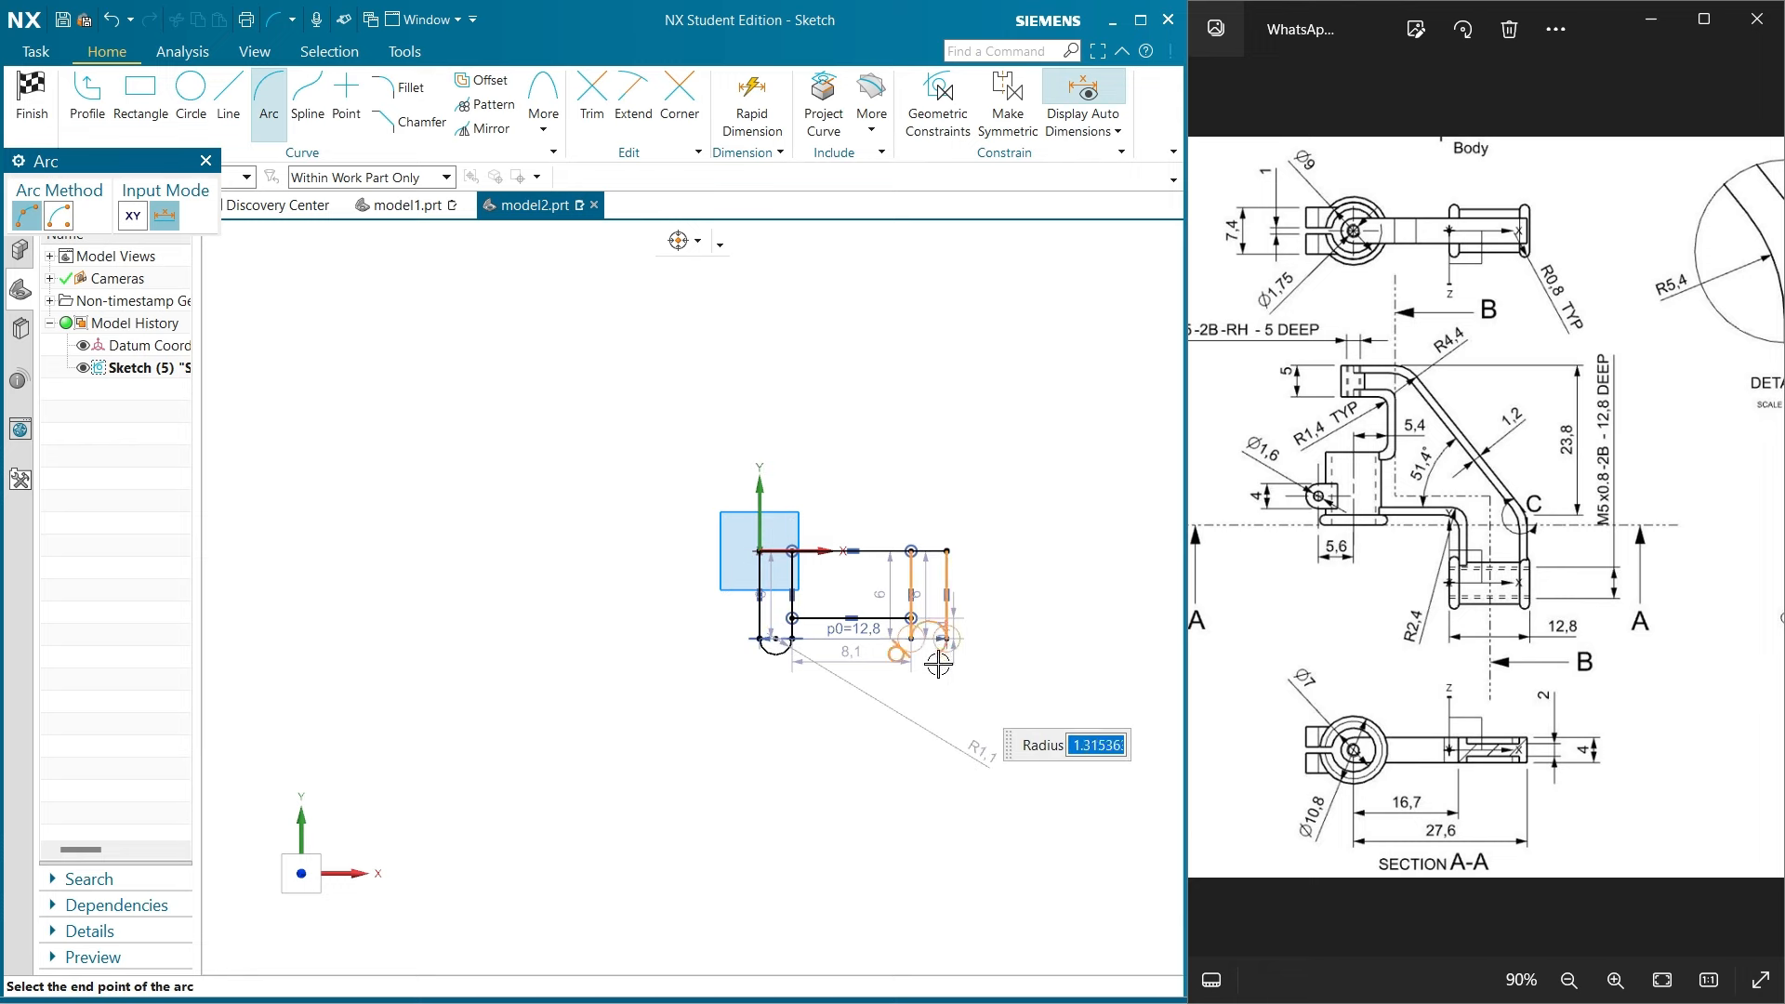
click(939, 662)
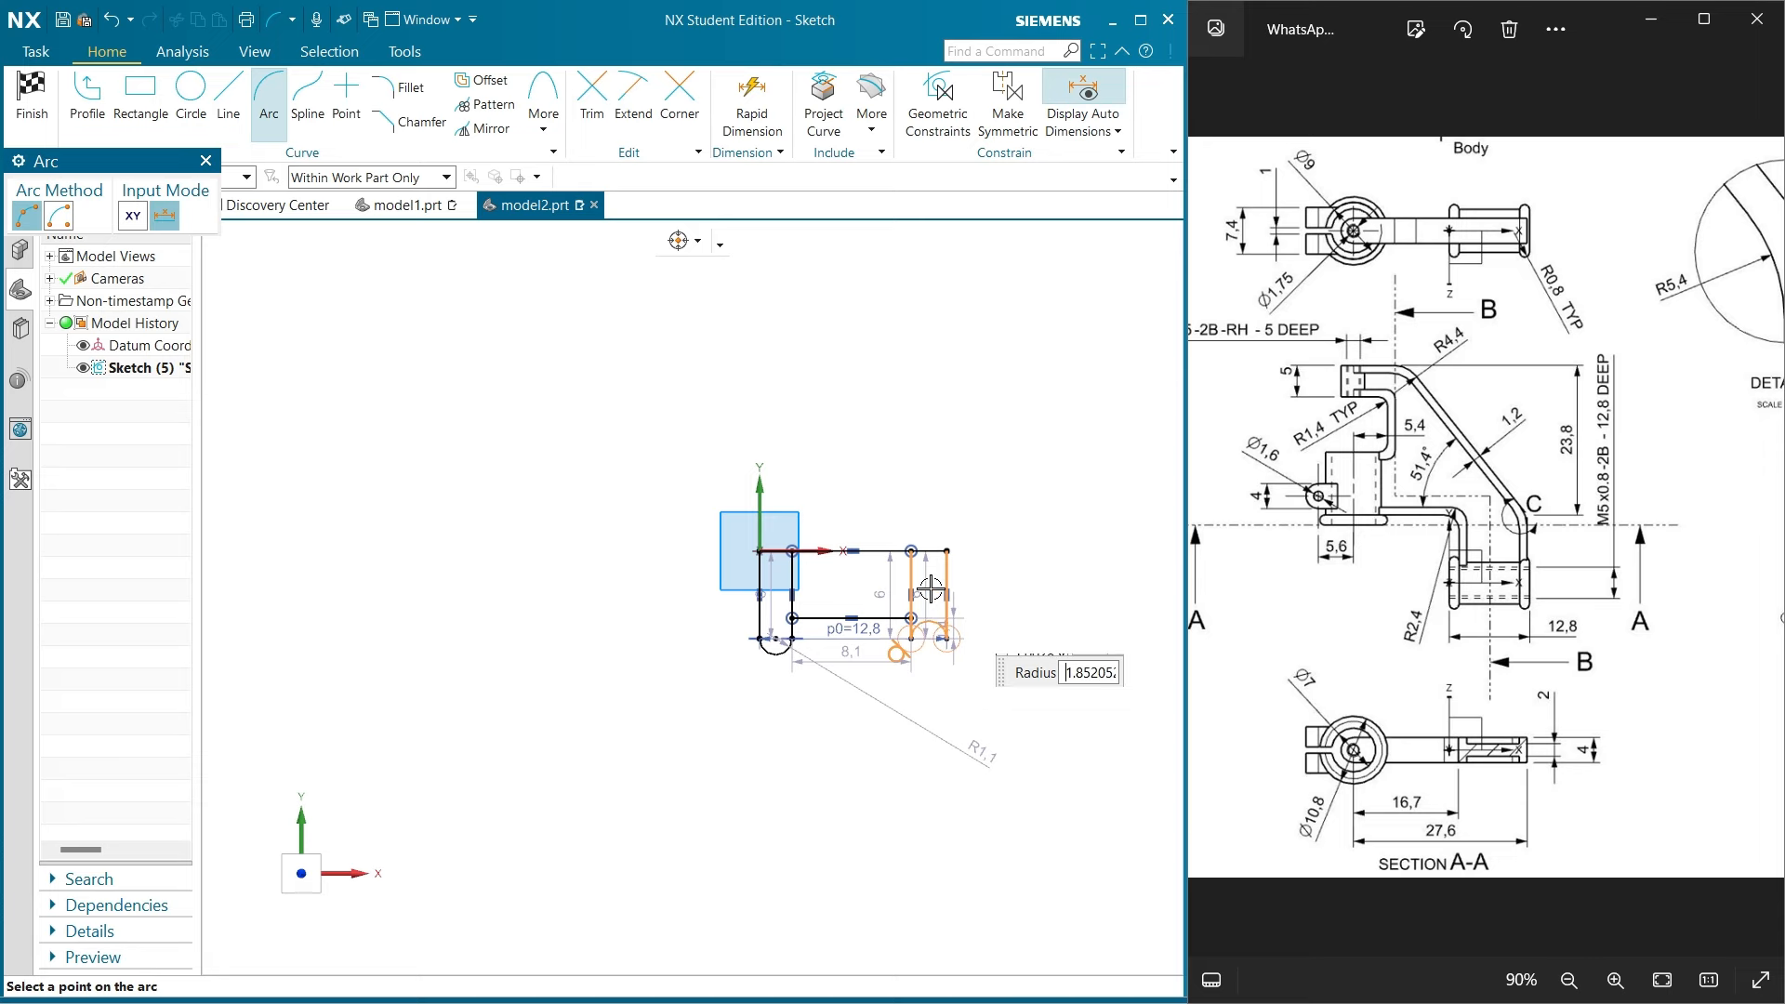
click(928, 657)
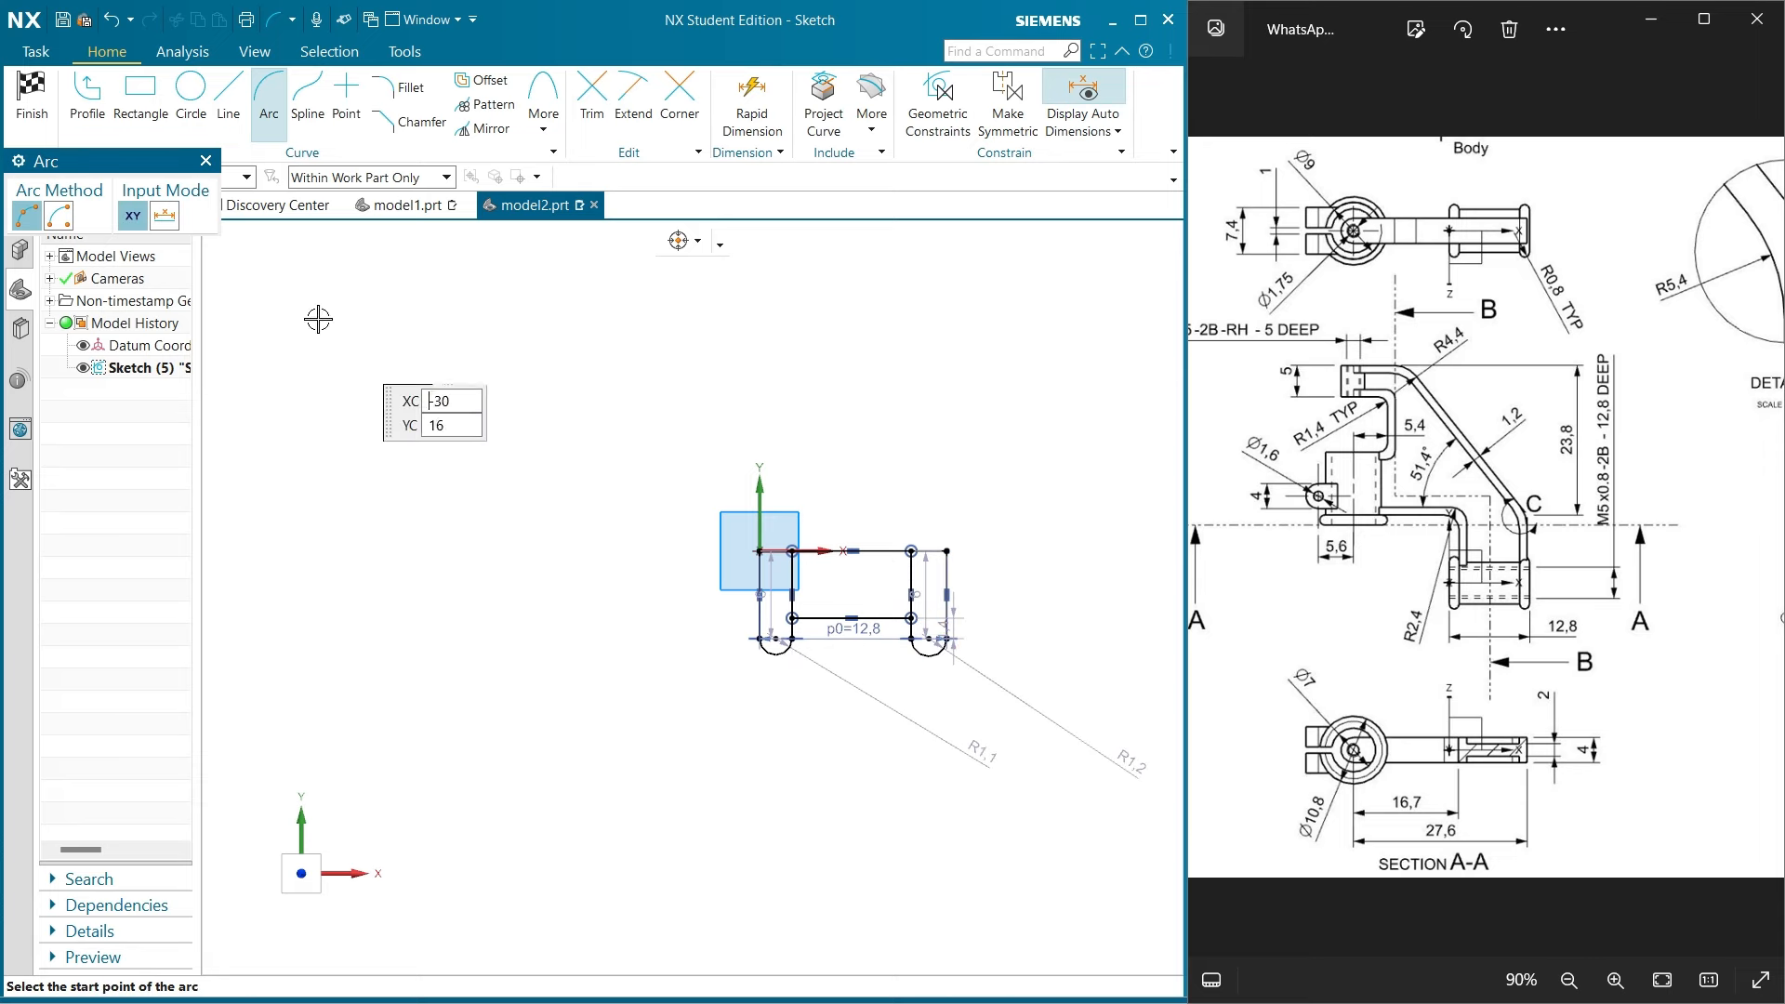
click(207, 161)
scroll(843, 724, up, 4)
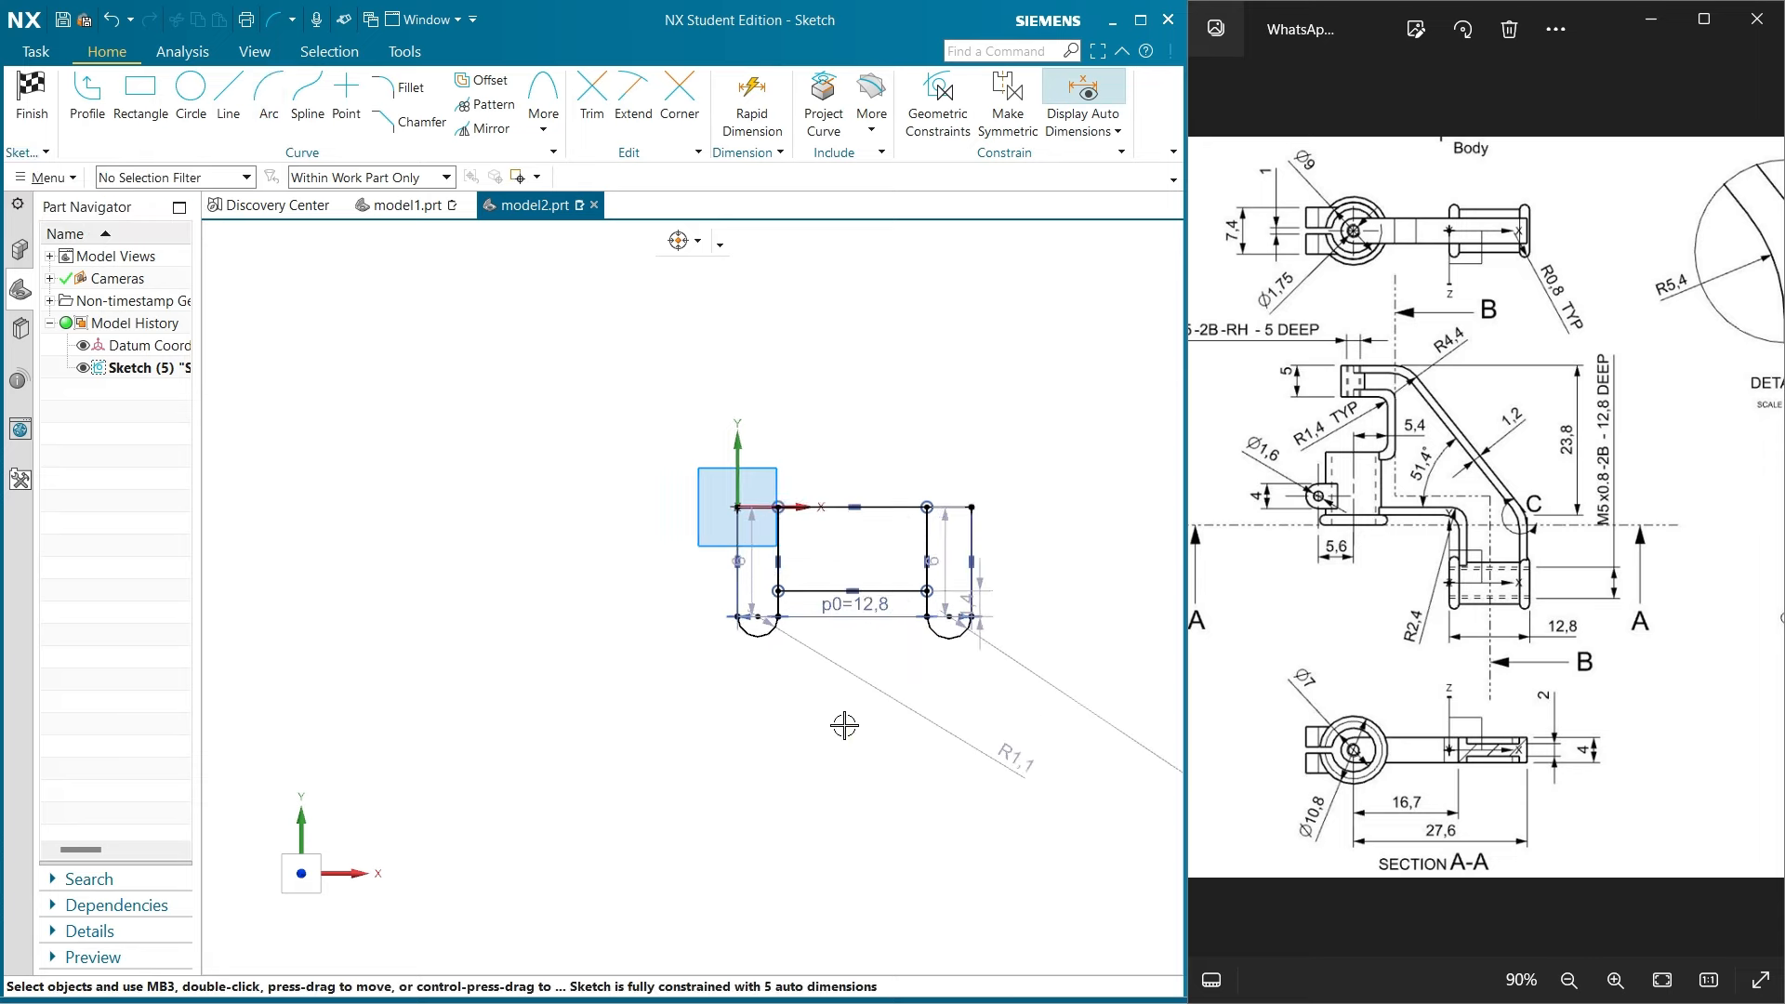
scroll(661, 594, down, 3)
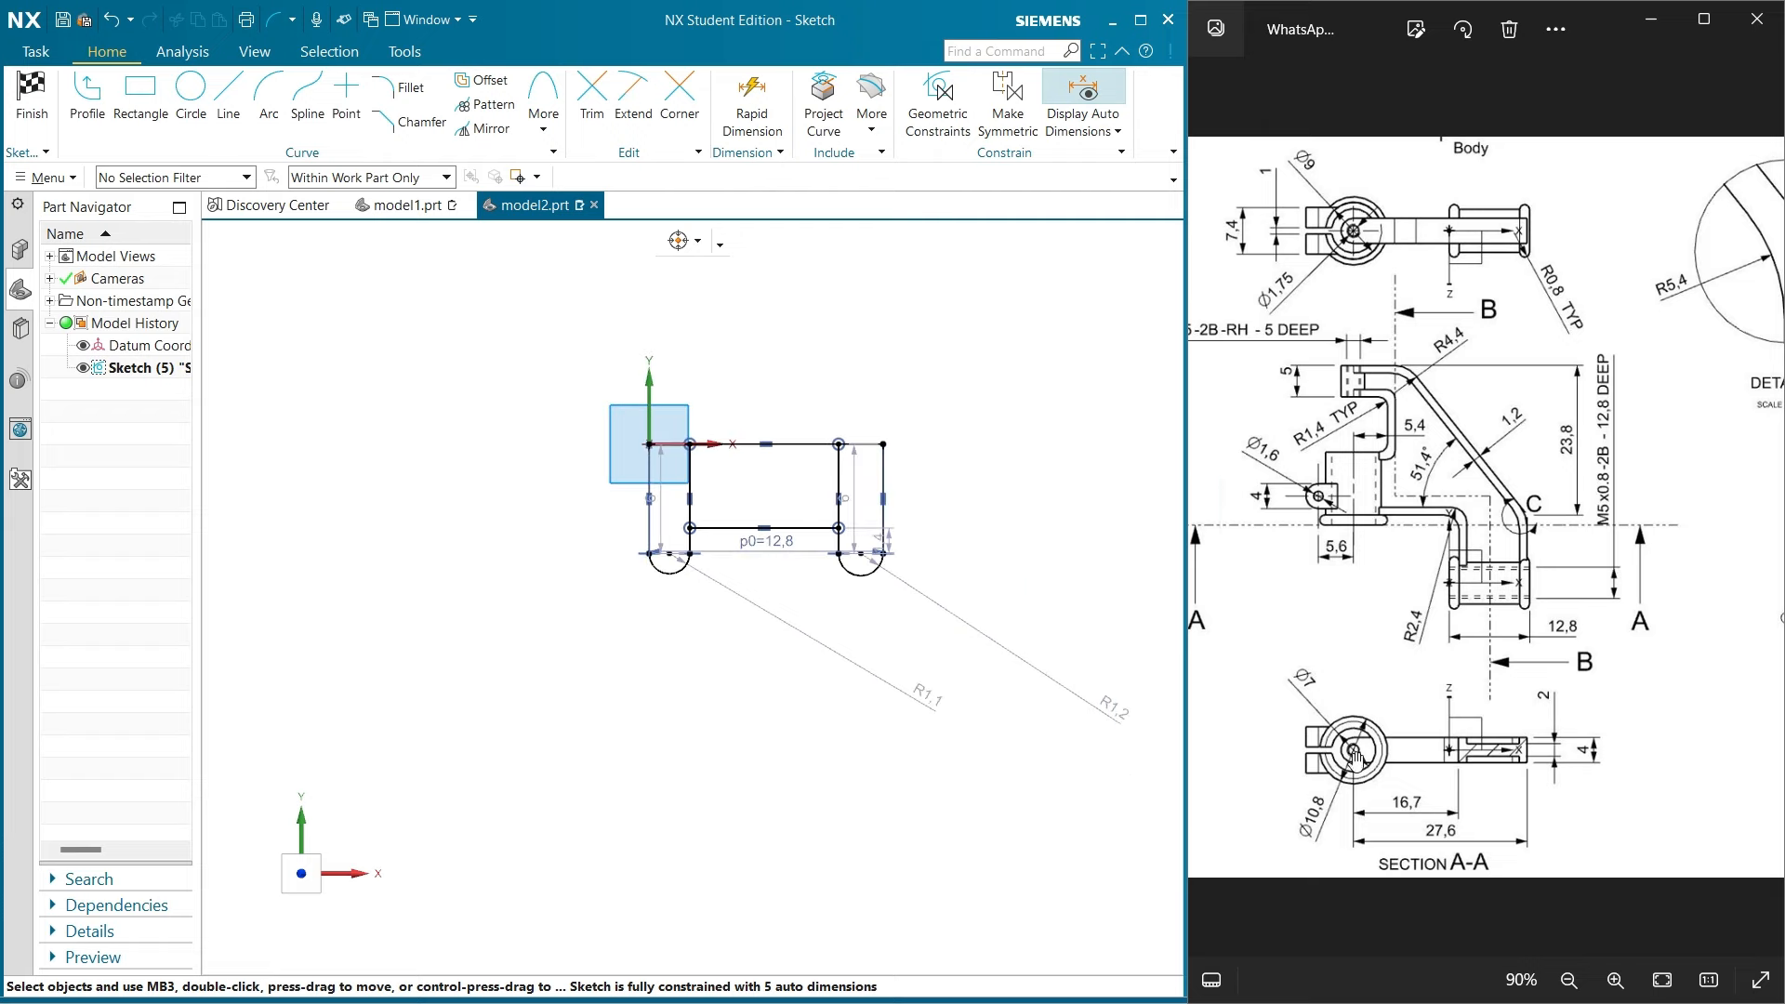
scroll(1395, 594, down, 5)
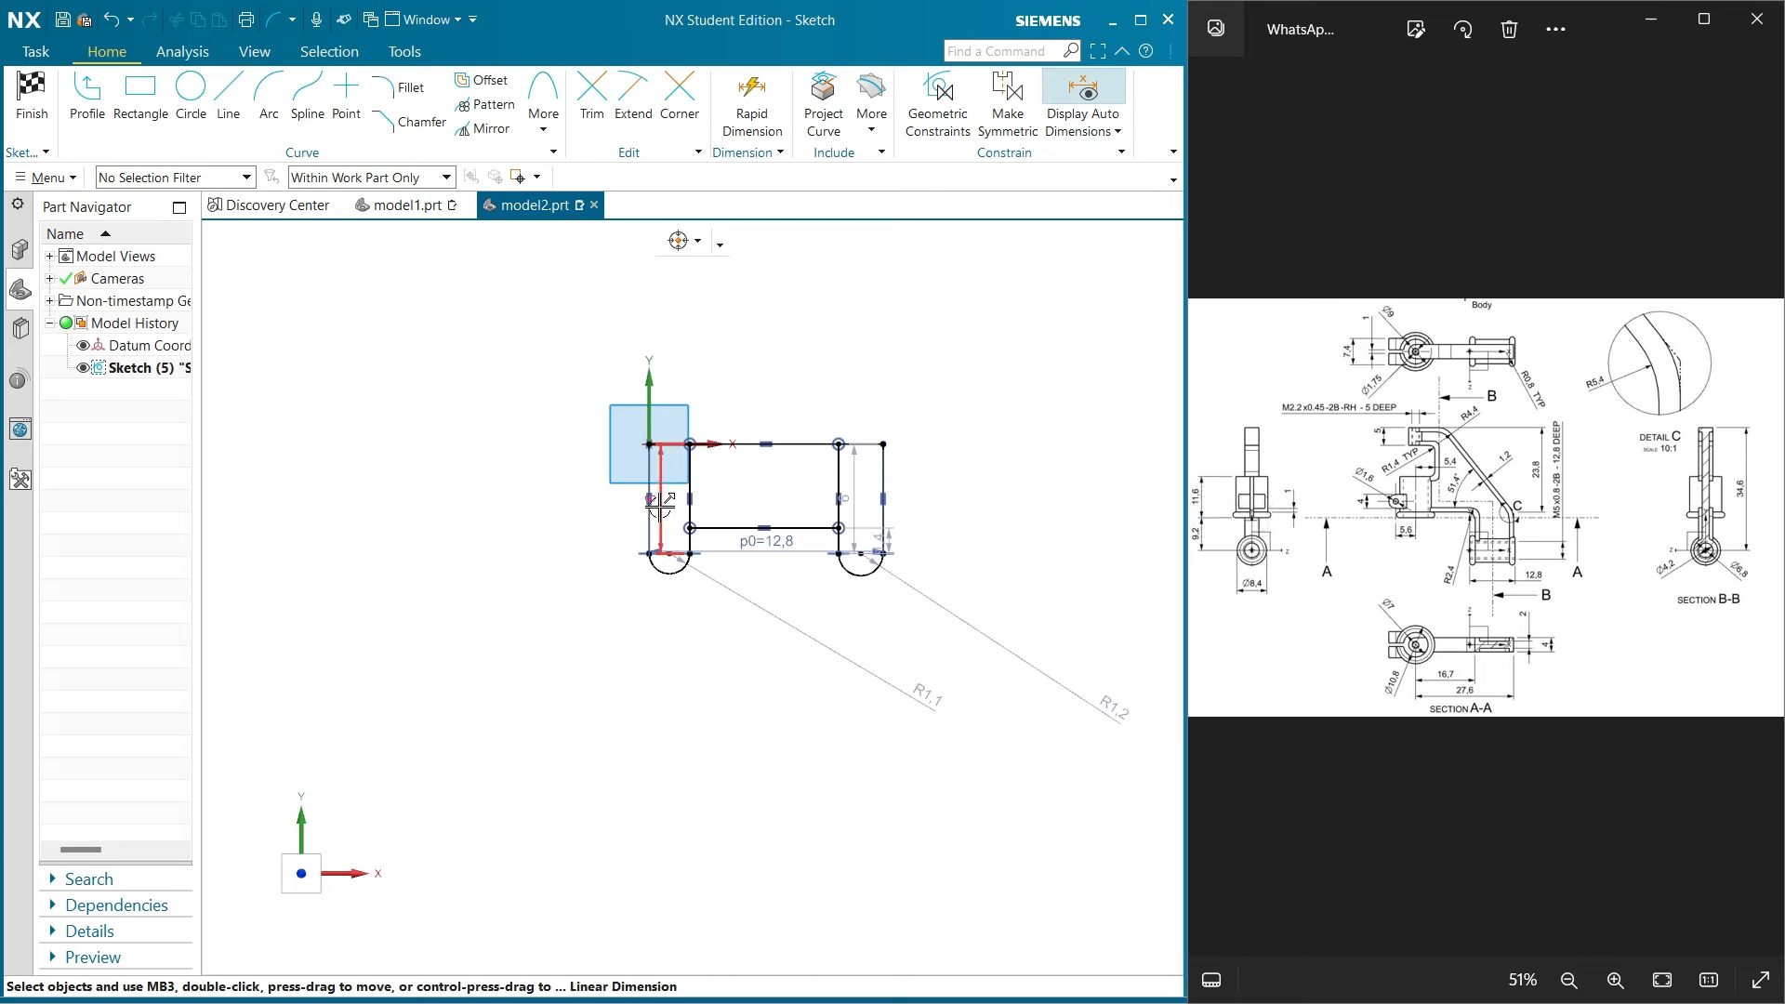
drag(658, 507, 548, 496)
click(751, 98)
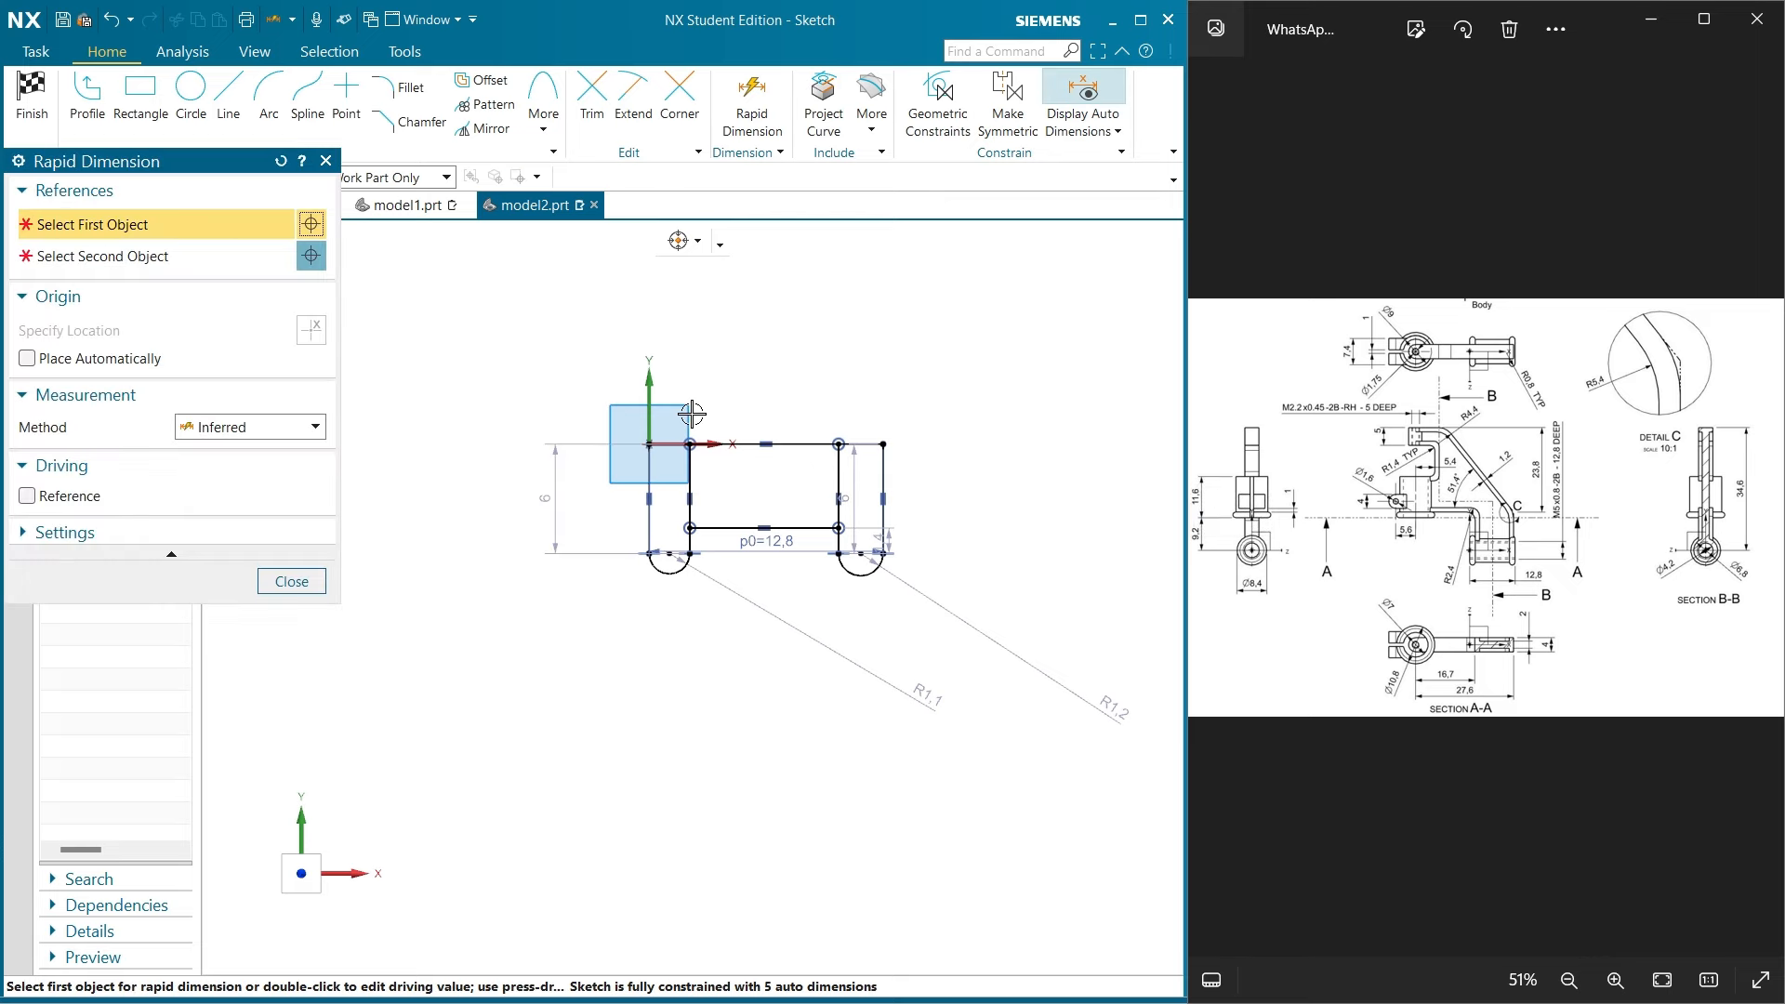
click(650, 445)
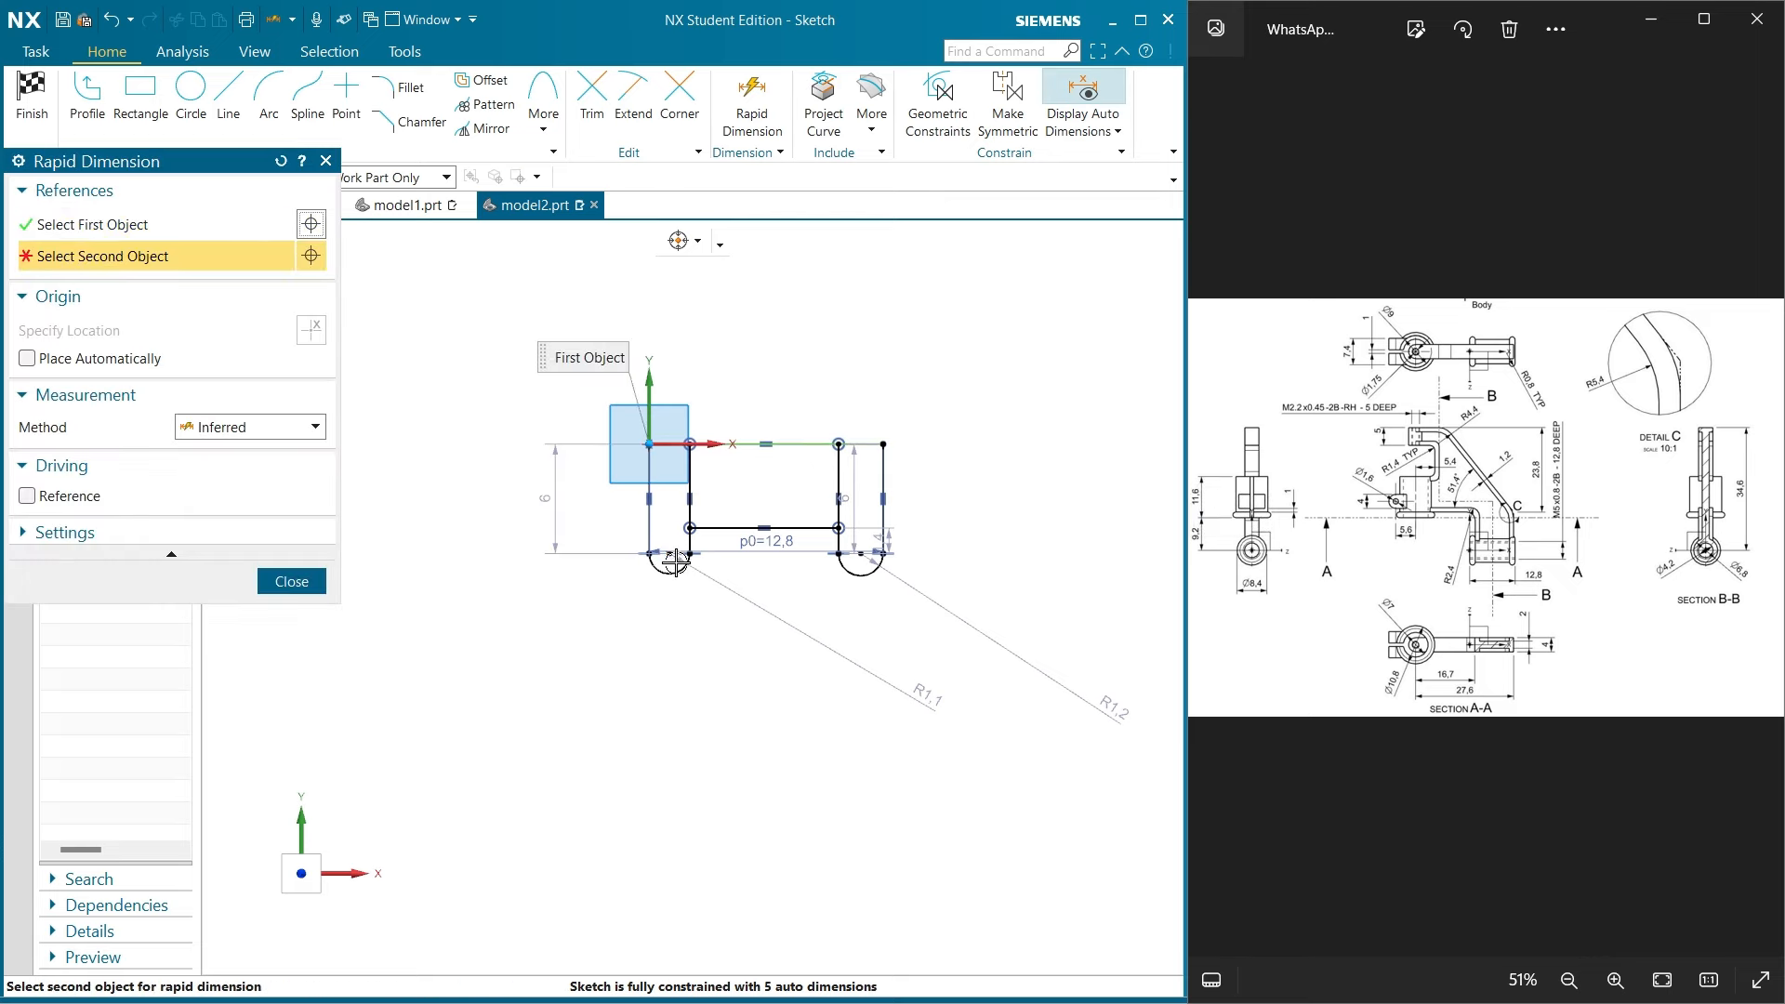
click(289, 583)
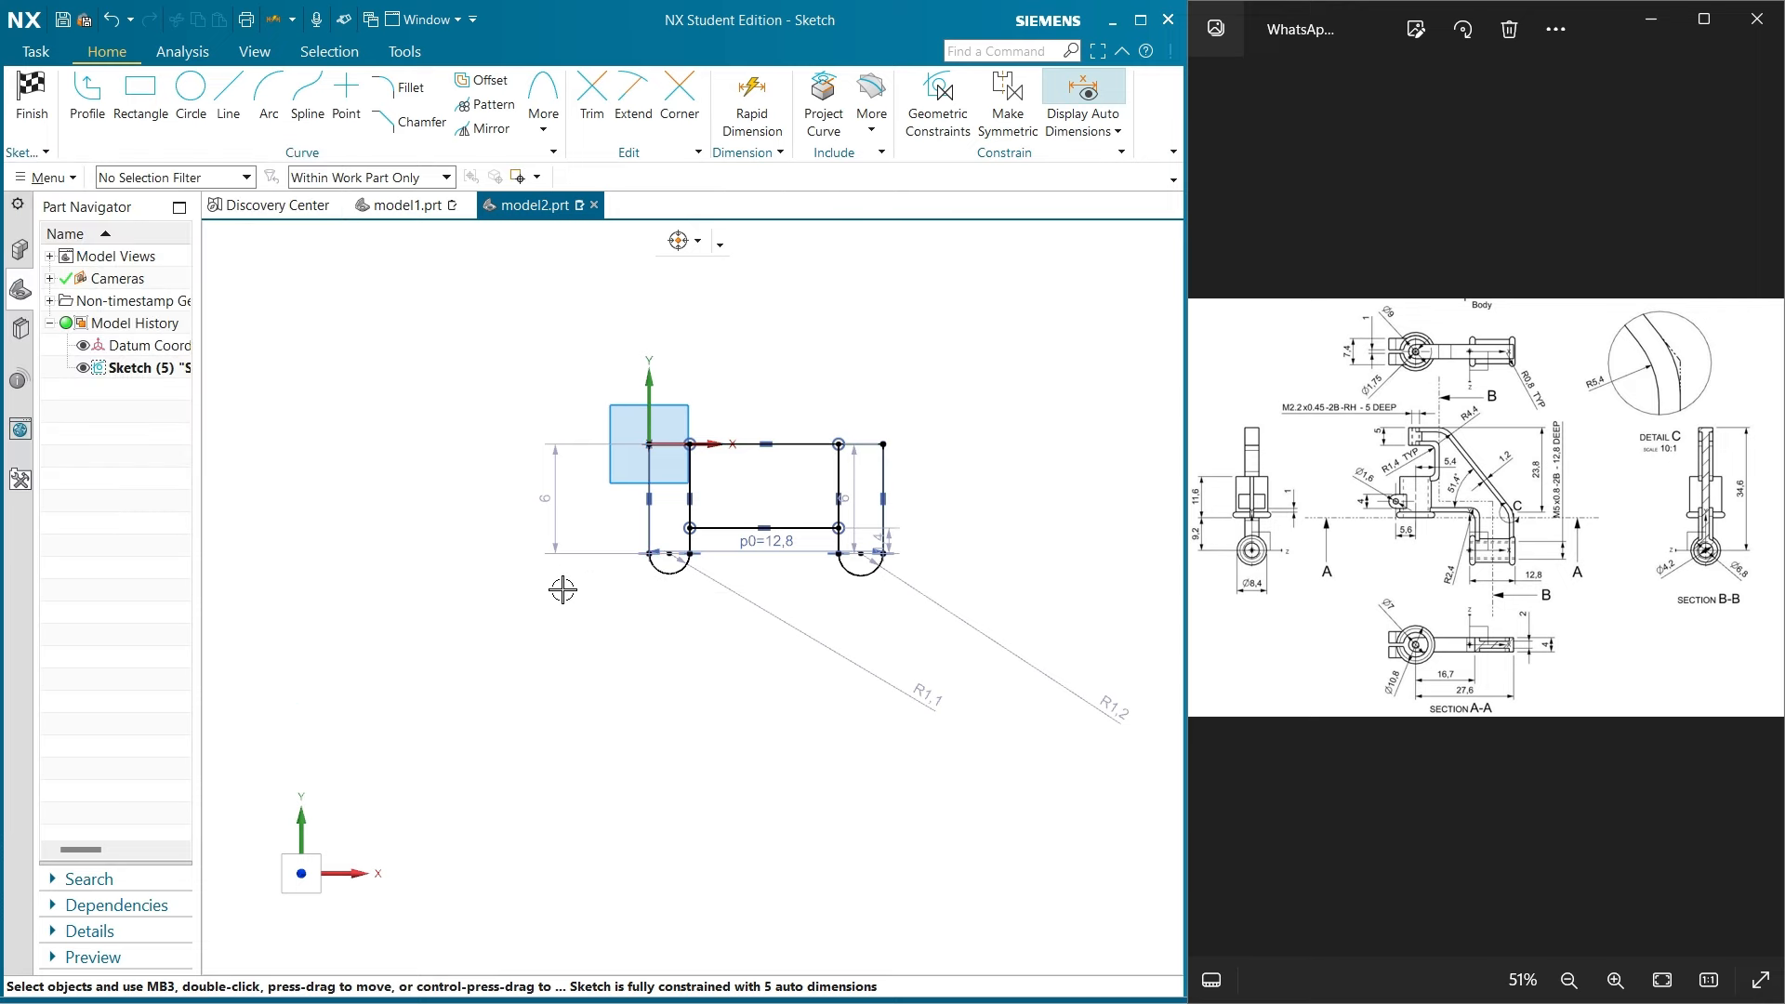
Align the lowest points of both arcs horizontally and dimension the vertical distance from the origin to the arc bottom as 8.4/2
click(867, 577)
click(934, 552)
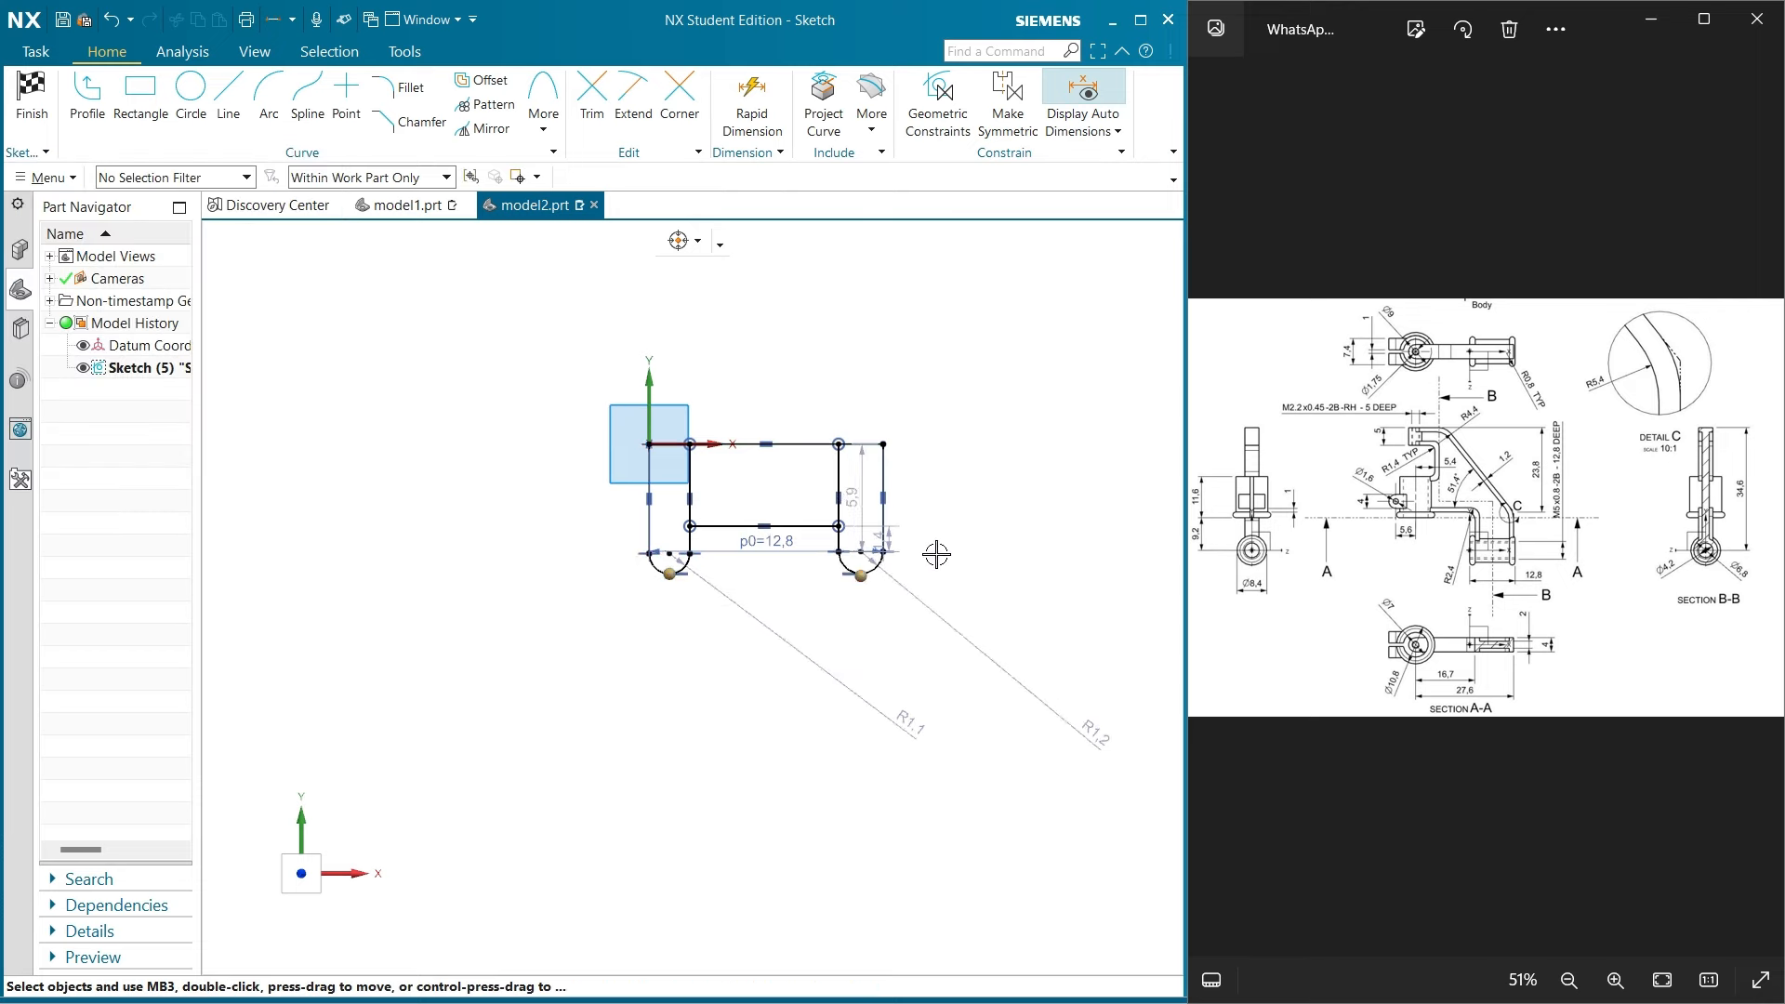
click(824, 97)
click(768, 112)
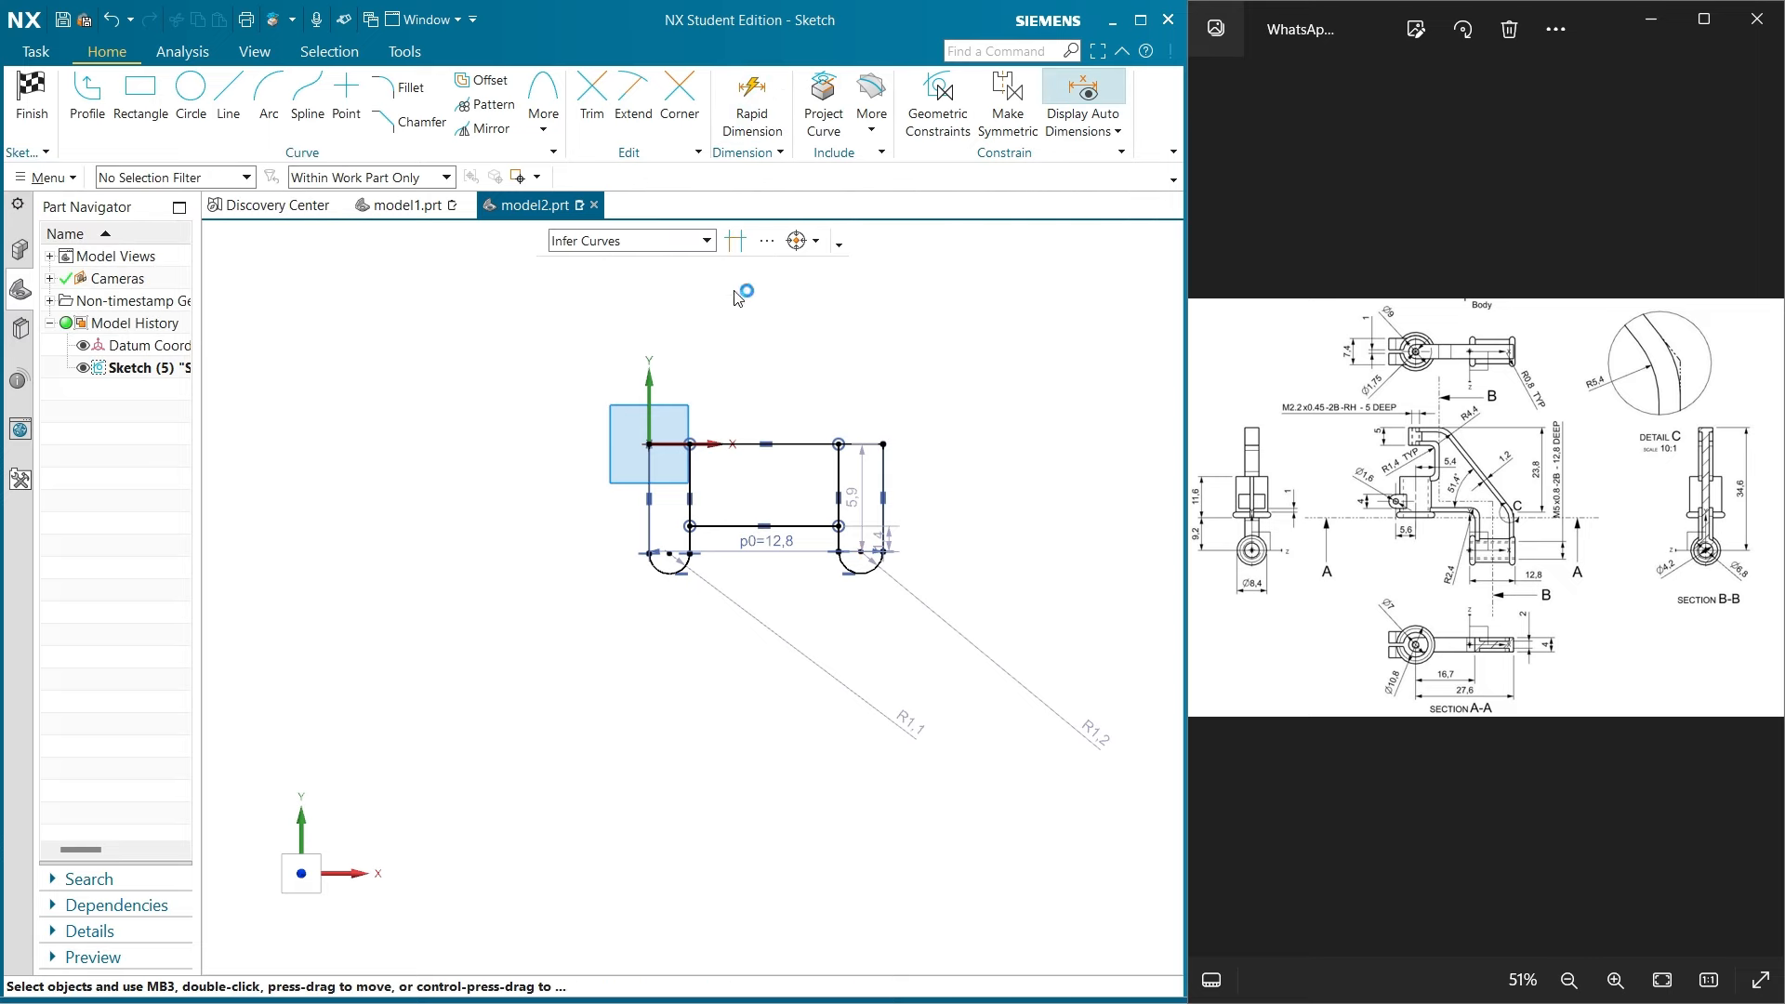
click(662, 451)
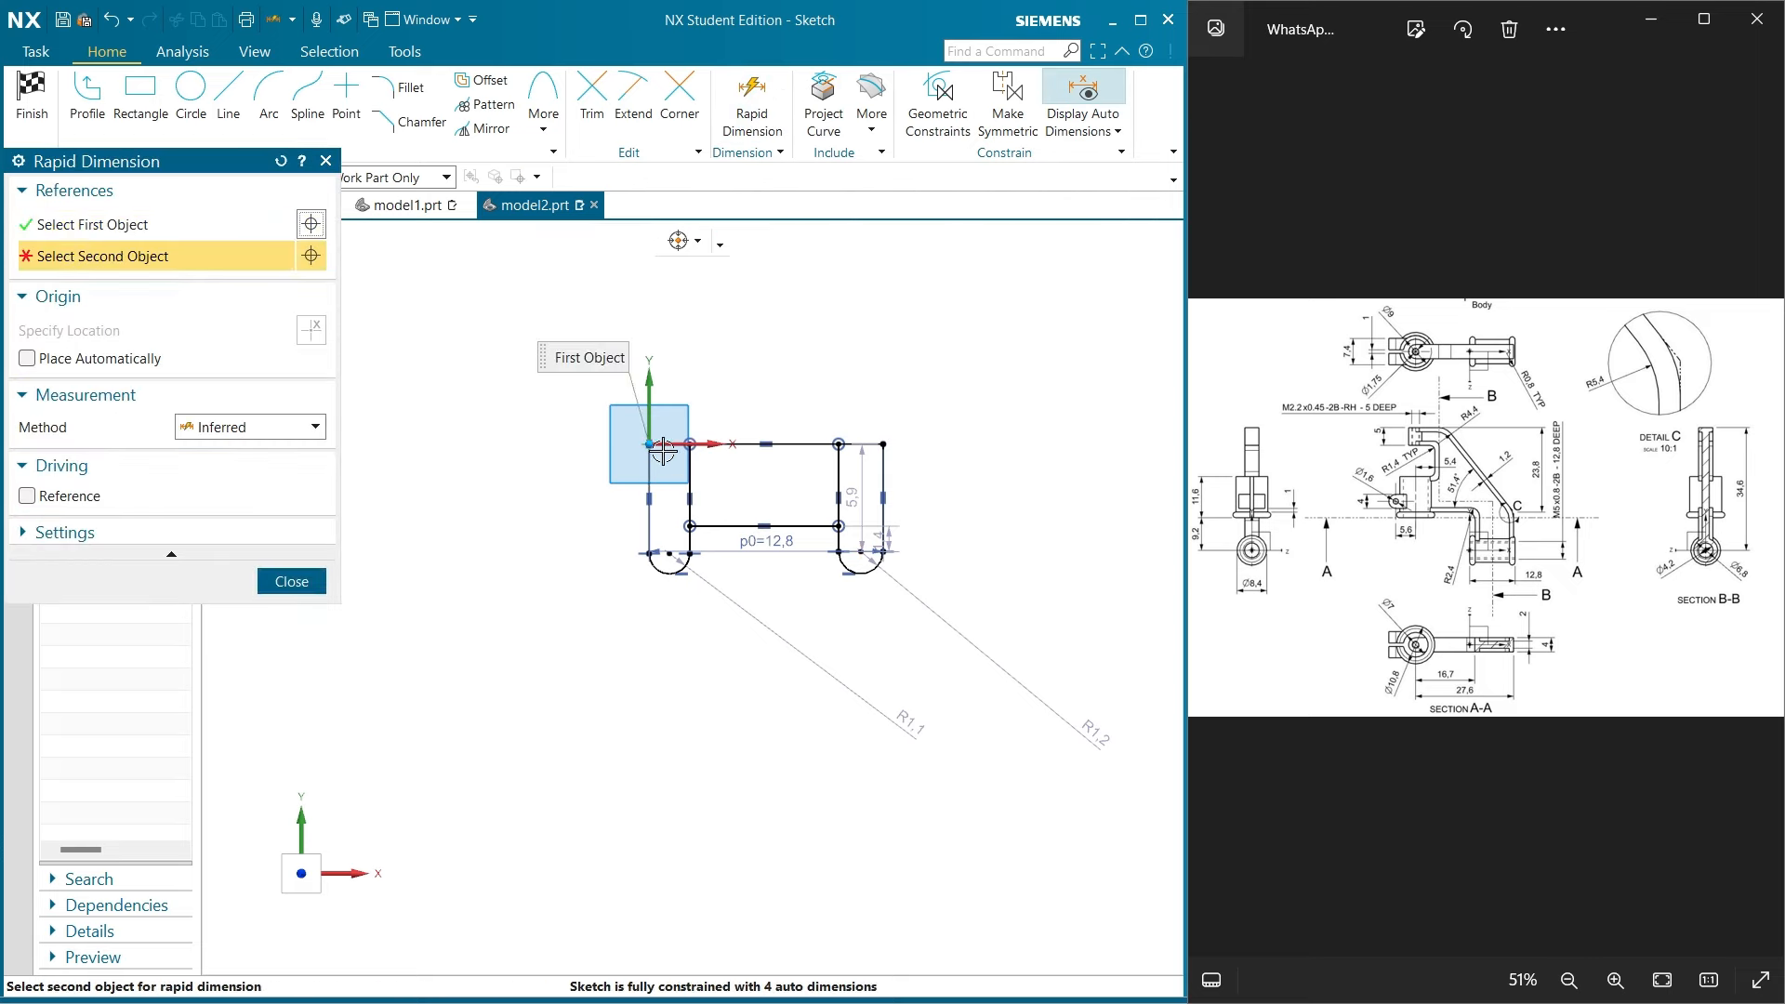
click(673, 569)
click(534, 550)
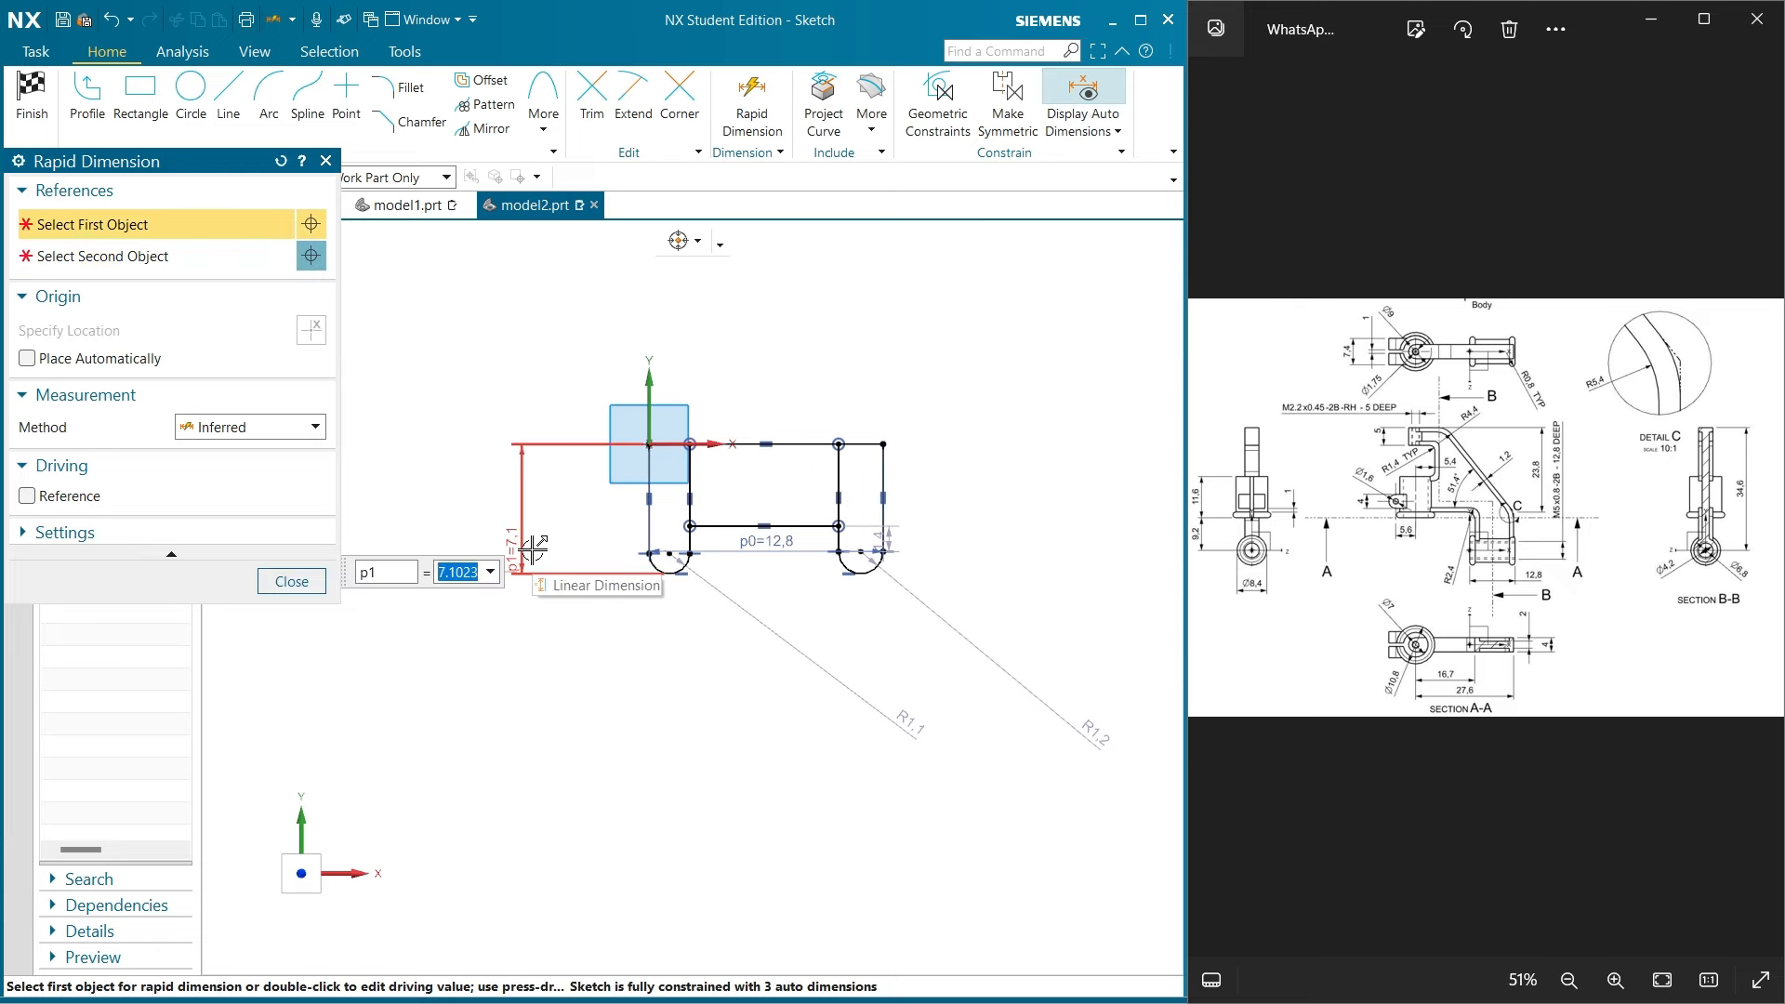
text(8.4/2)
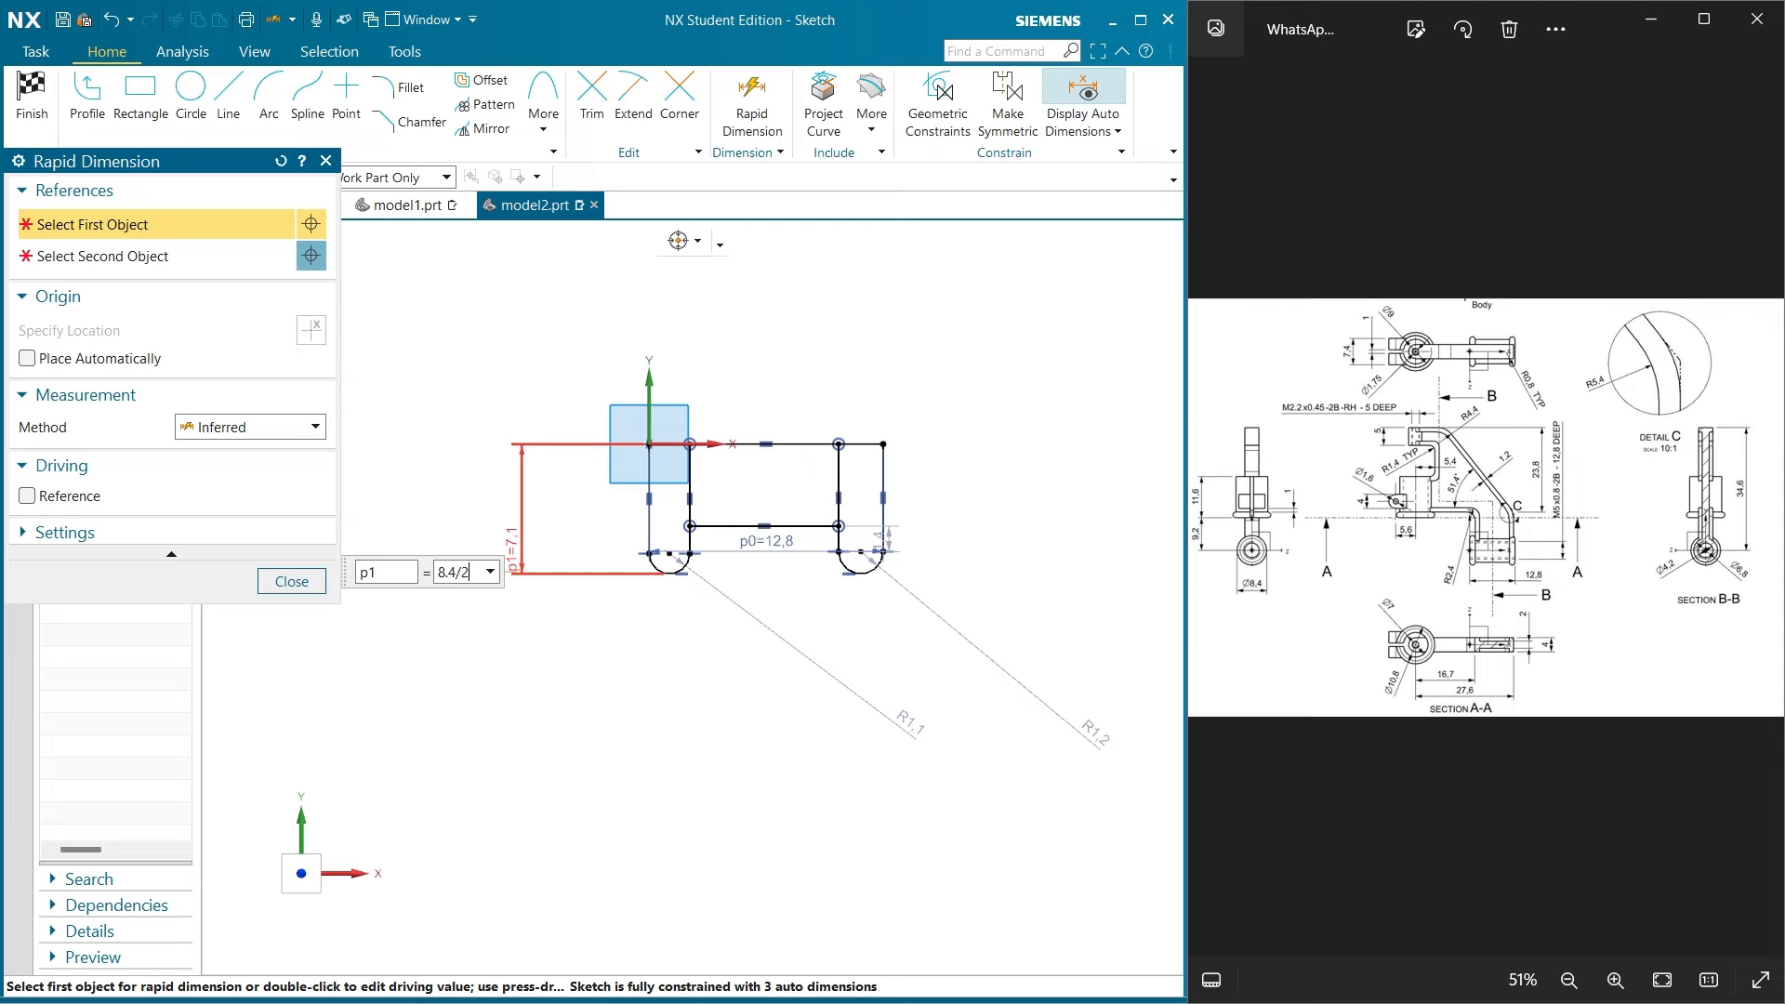
key(Return)
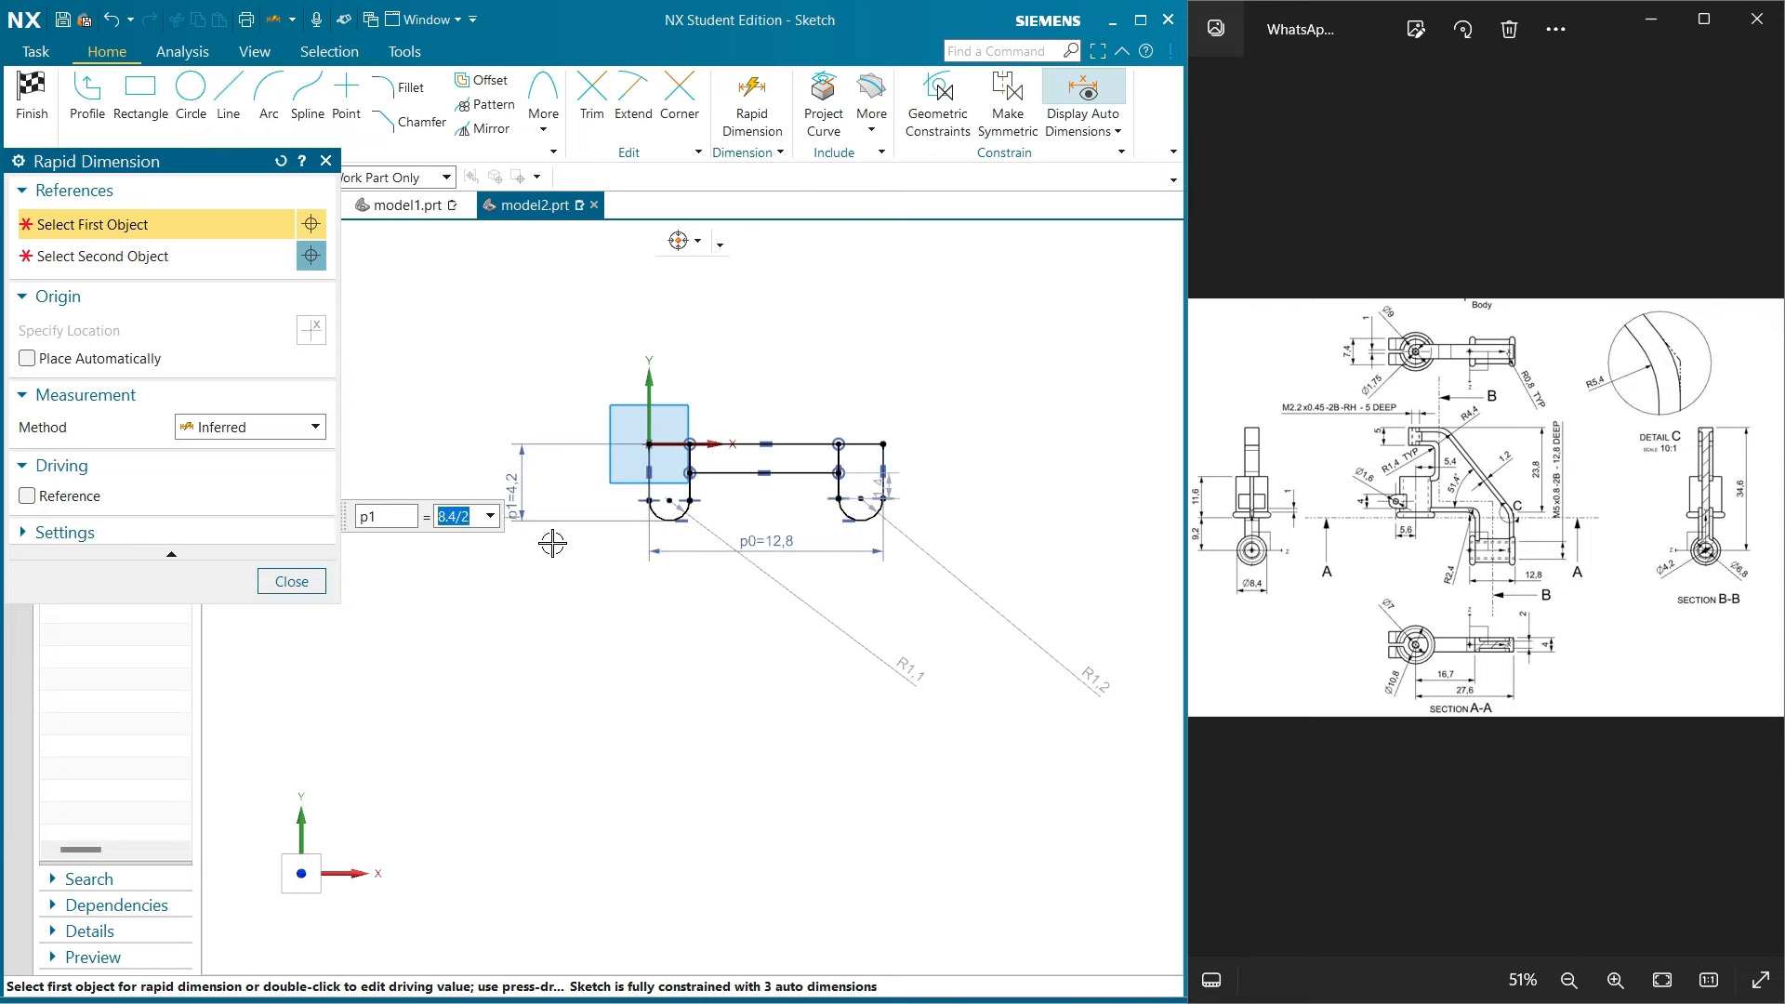
Dimension the vertical distance between the profile's upper horizontal line and the inner horizontal line as 6.8/2
click(291, 581)
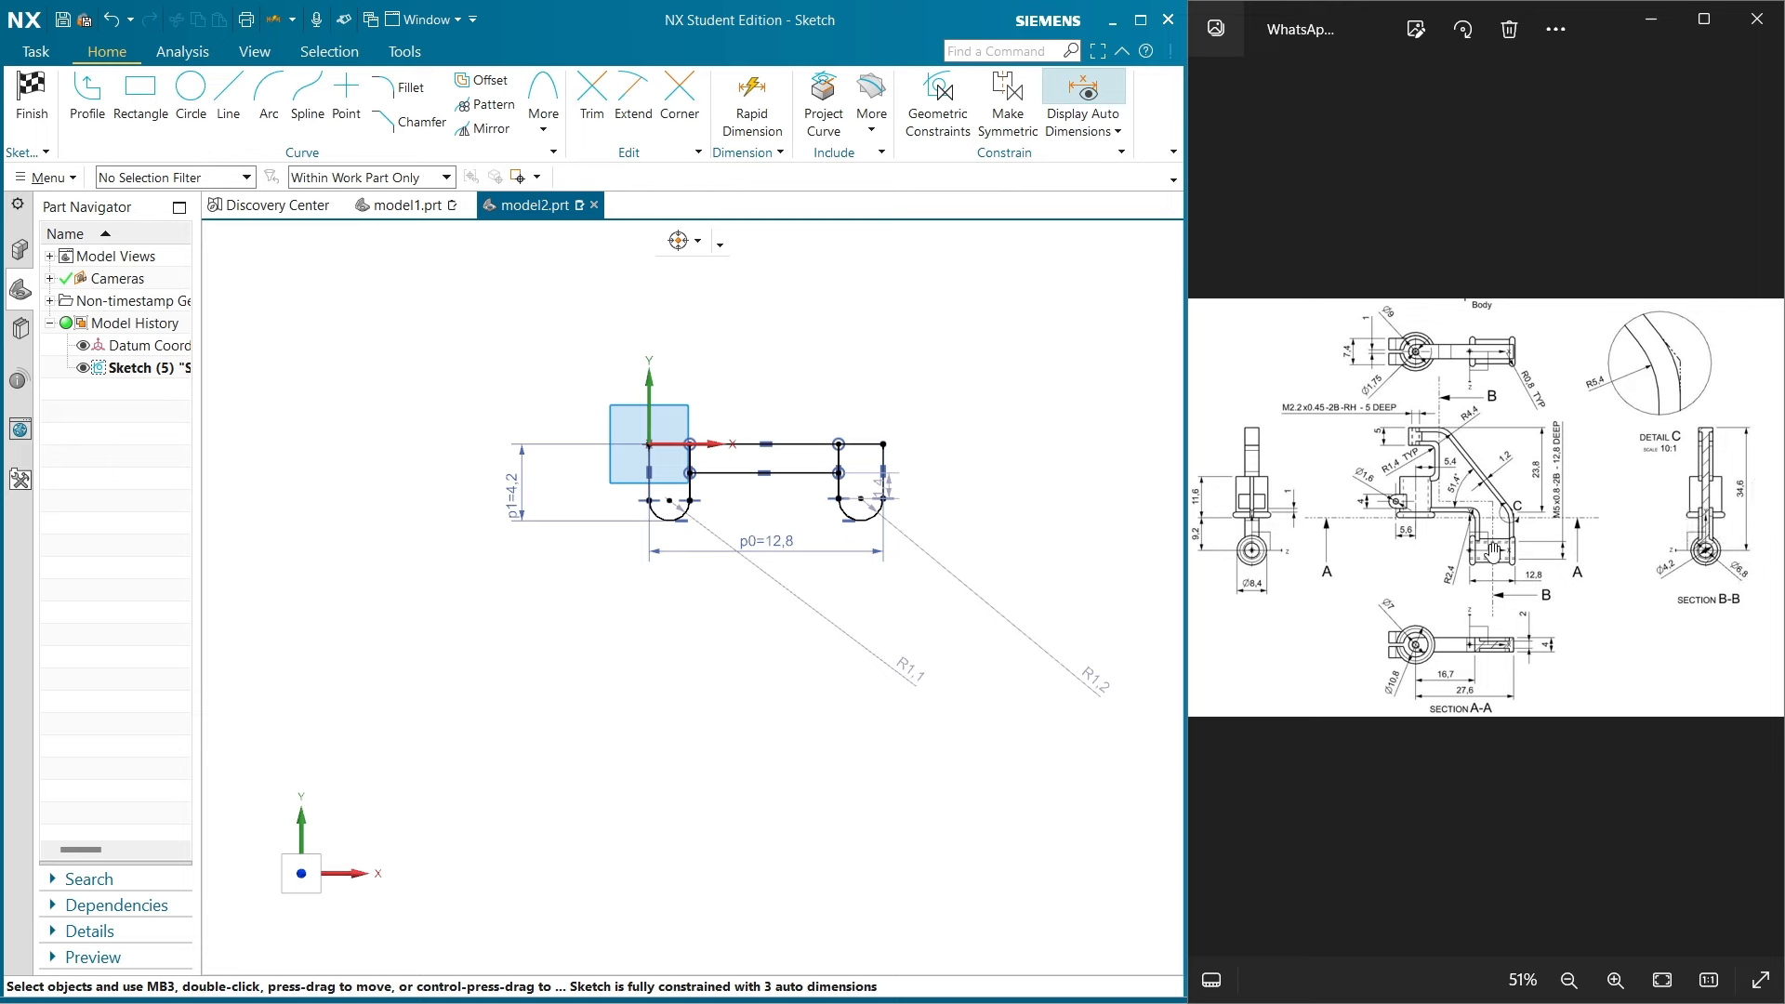
scroll(813, 499, up, 3)
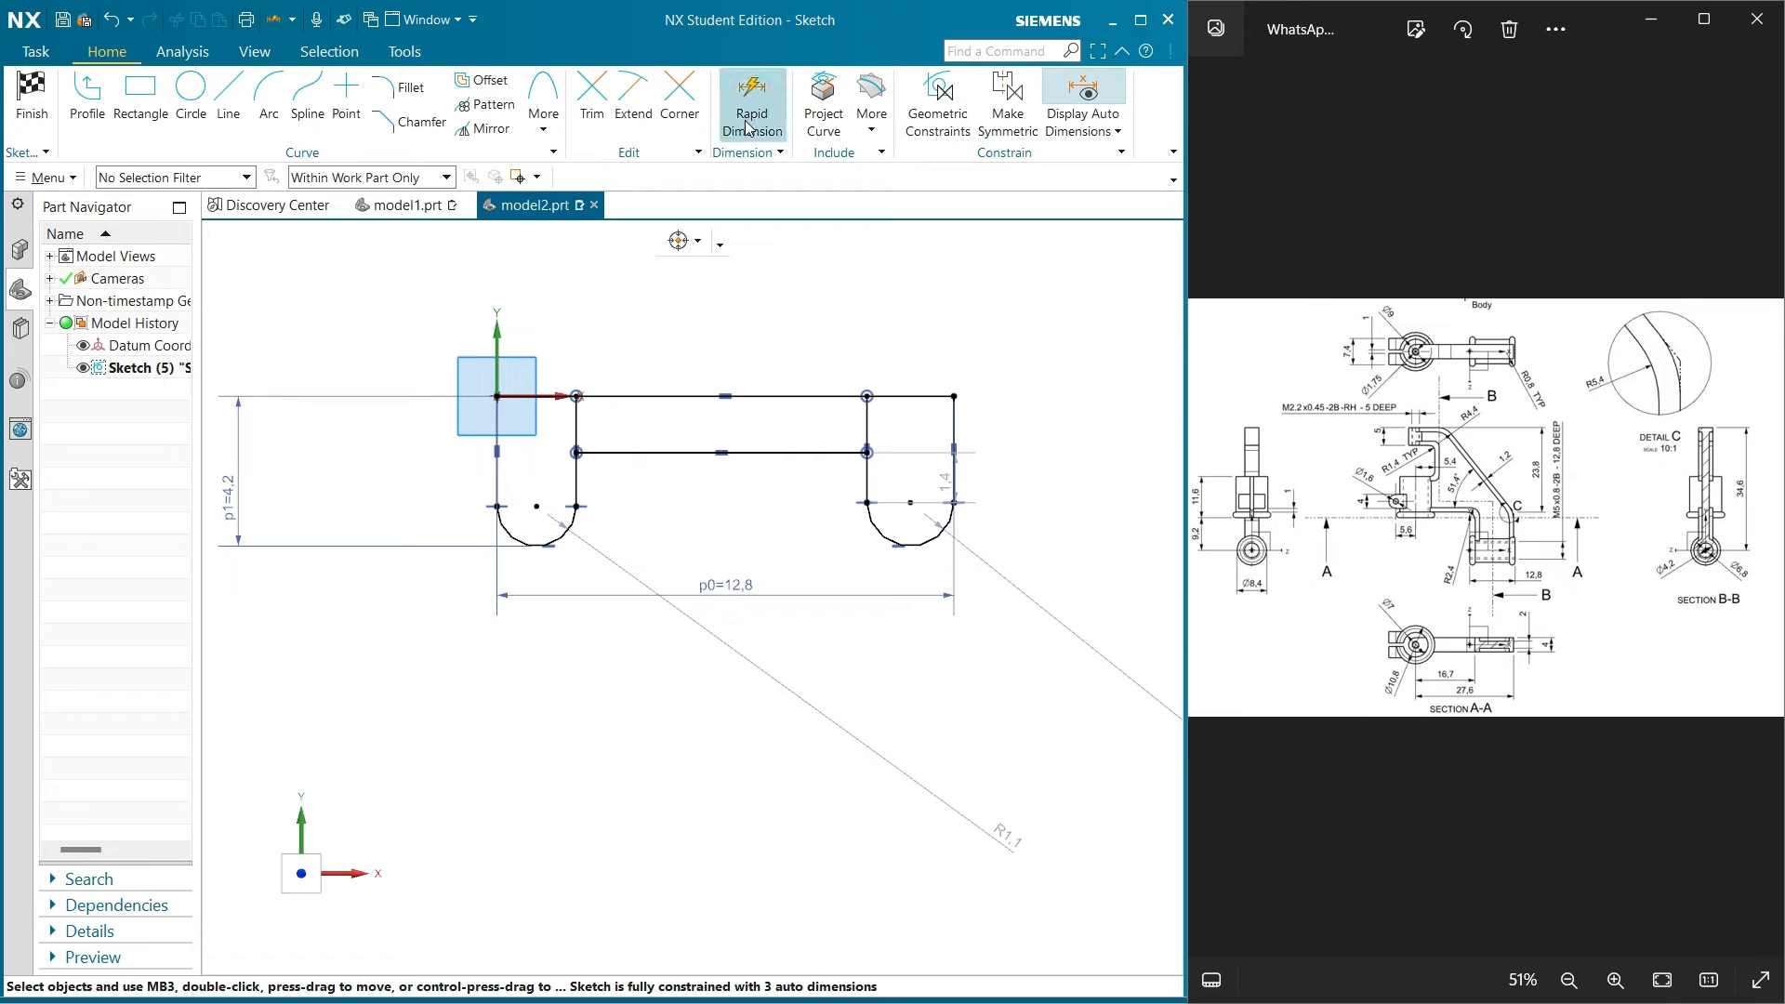
click(752, 103)
click(666, 396)
click(667, 453)
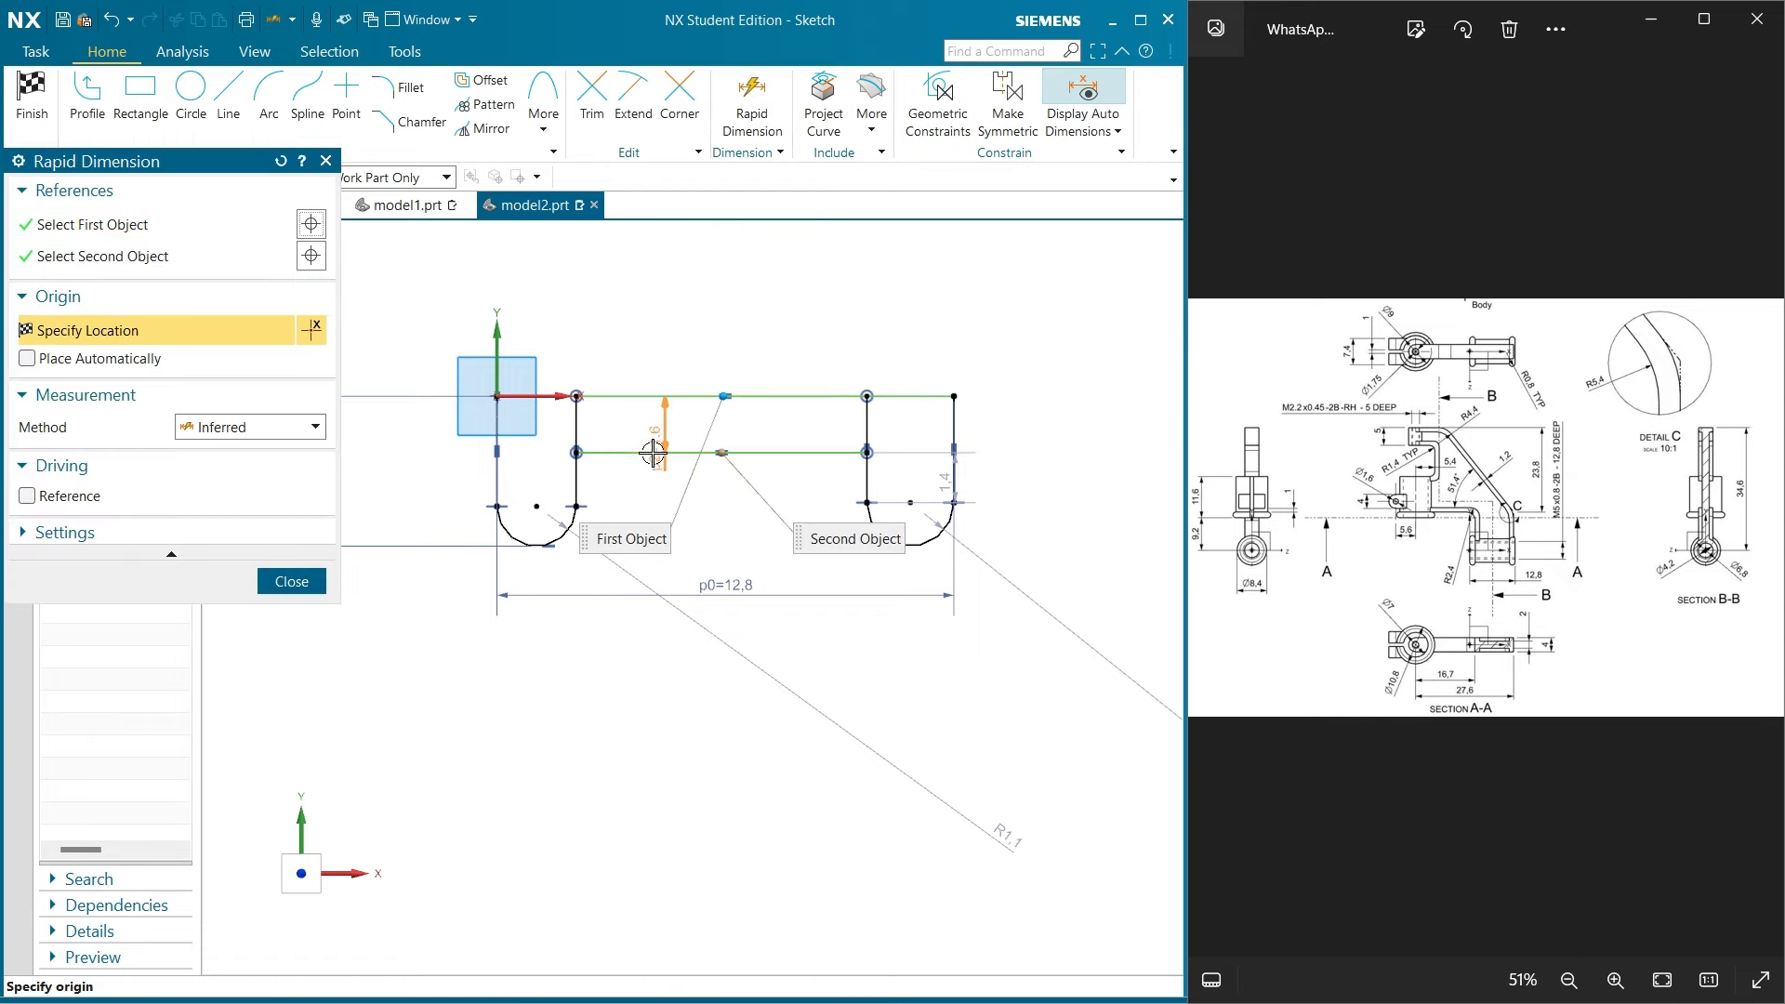
click(604, 449)
click(604, 449)
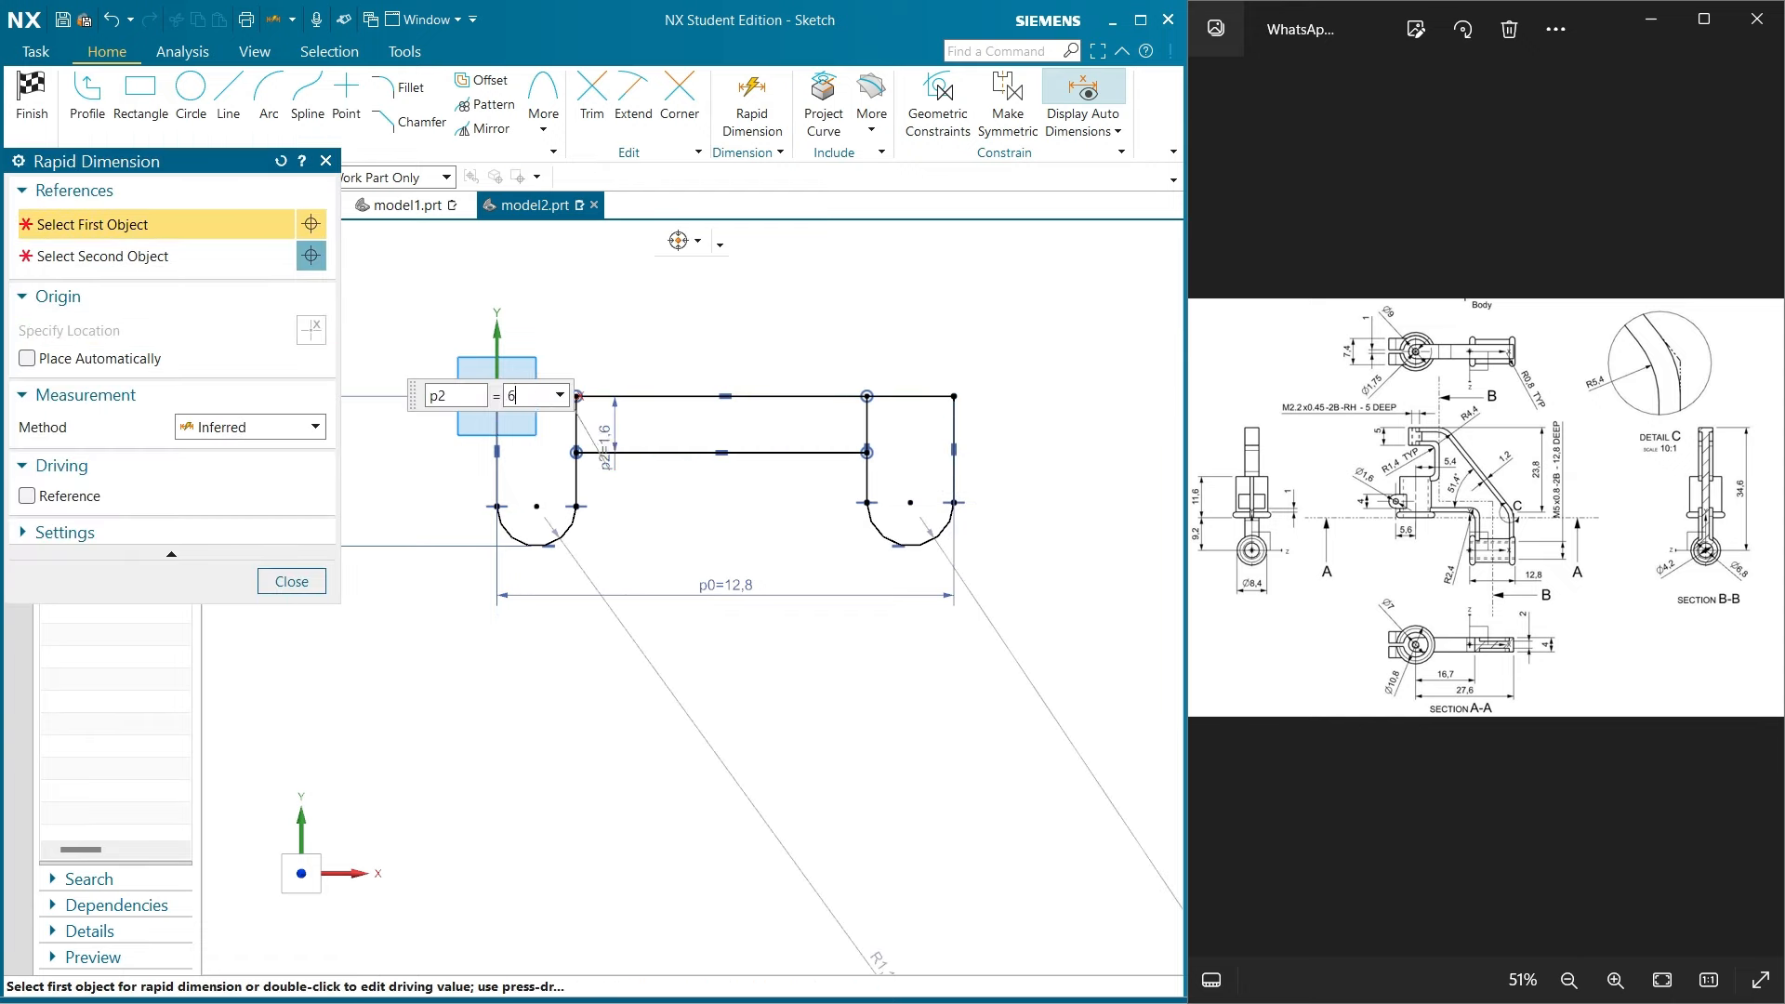
text(6.8/2)
key(Return)
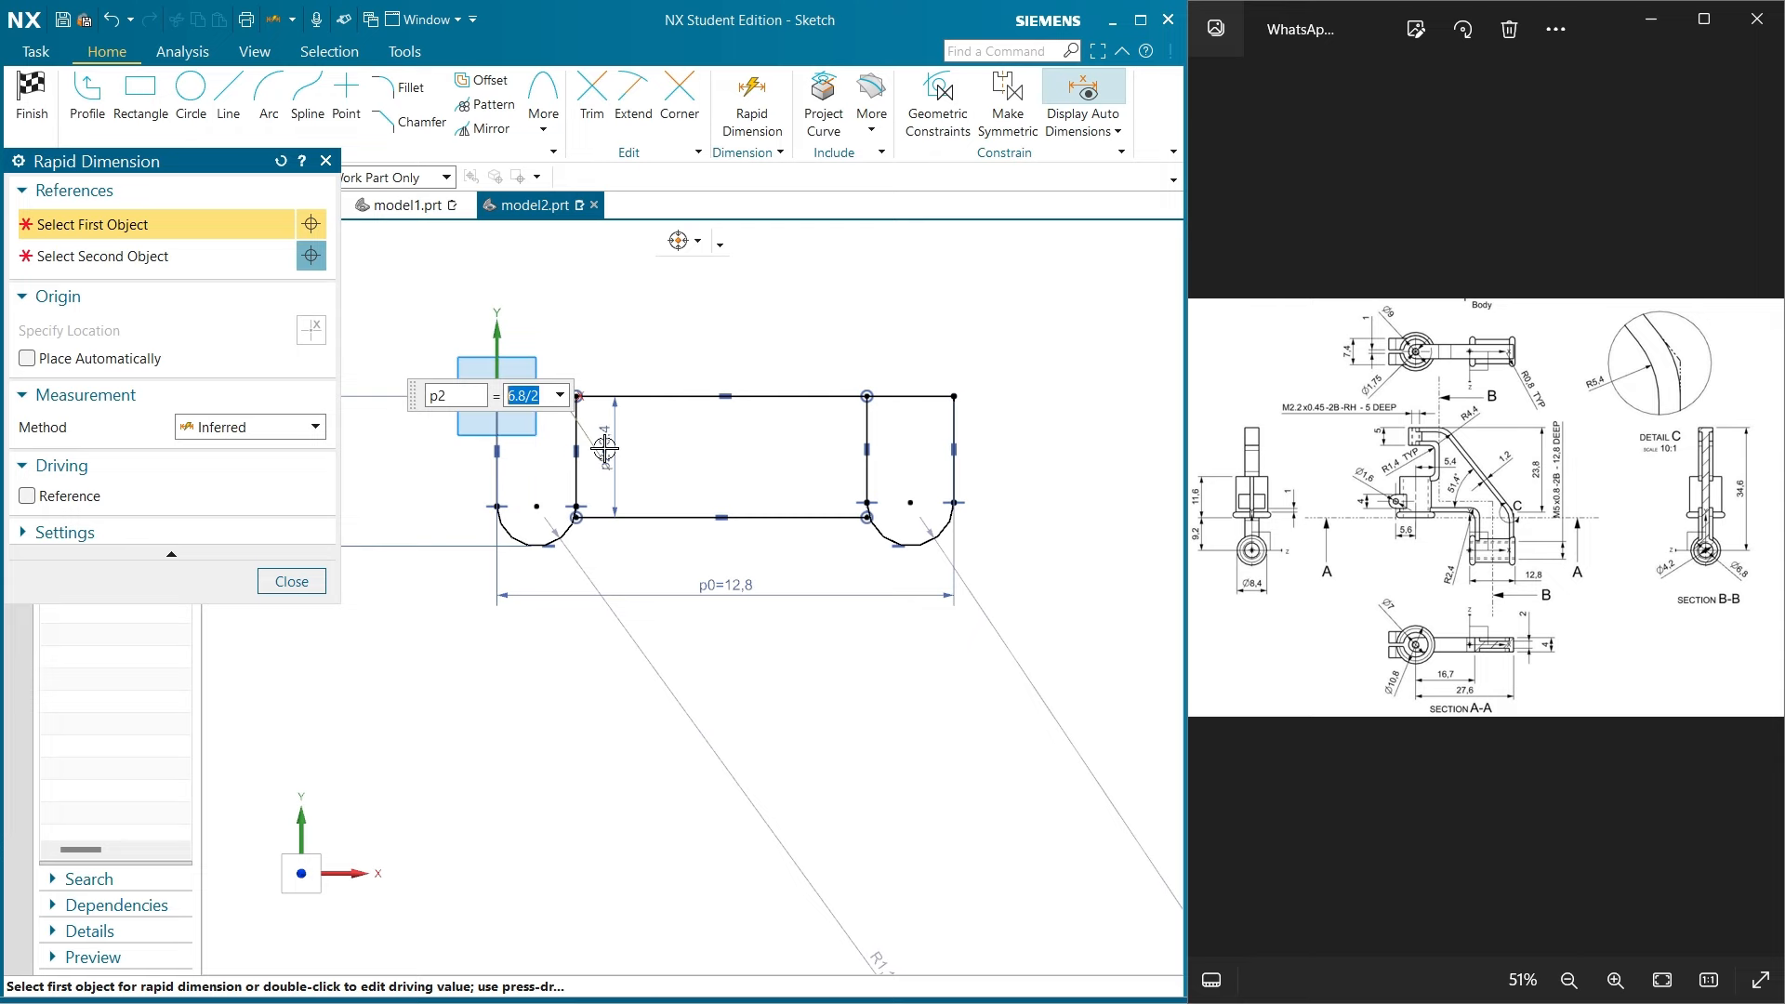
click(314, 585)
Set the radius of both lower end arcs to 0.8 mm, keeping the expression and adjusting the geometry
scroll(623, 520, down, 3)
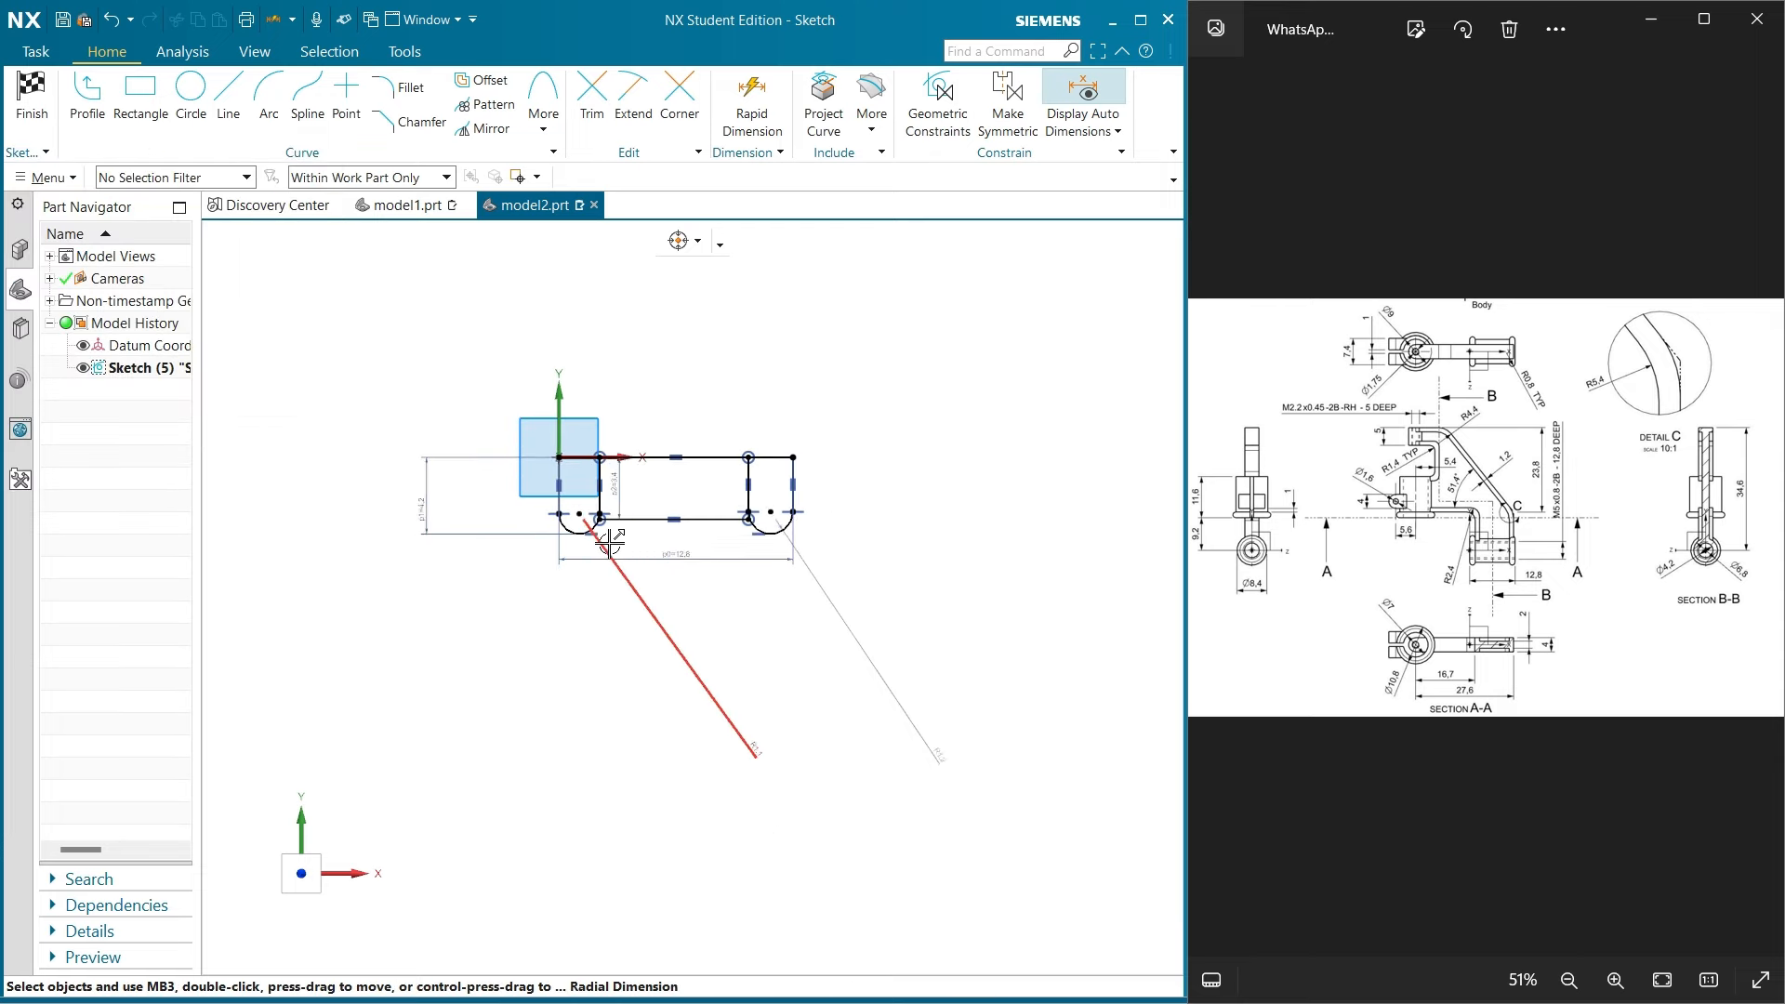
double_click(724, 706)
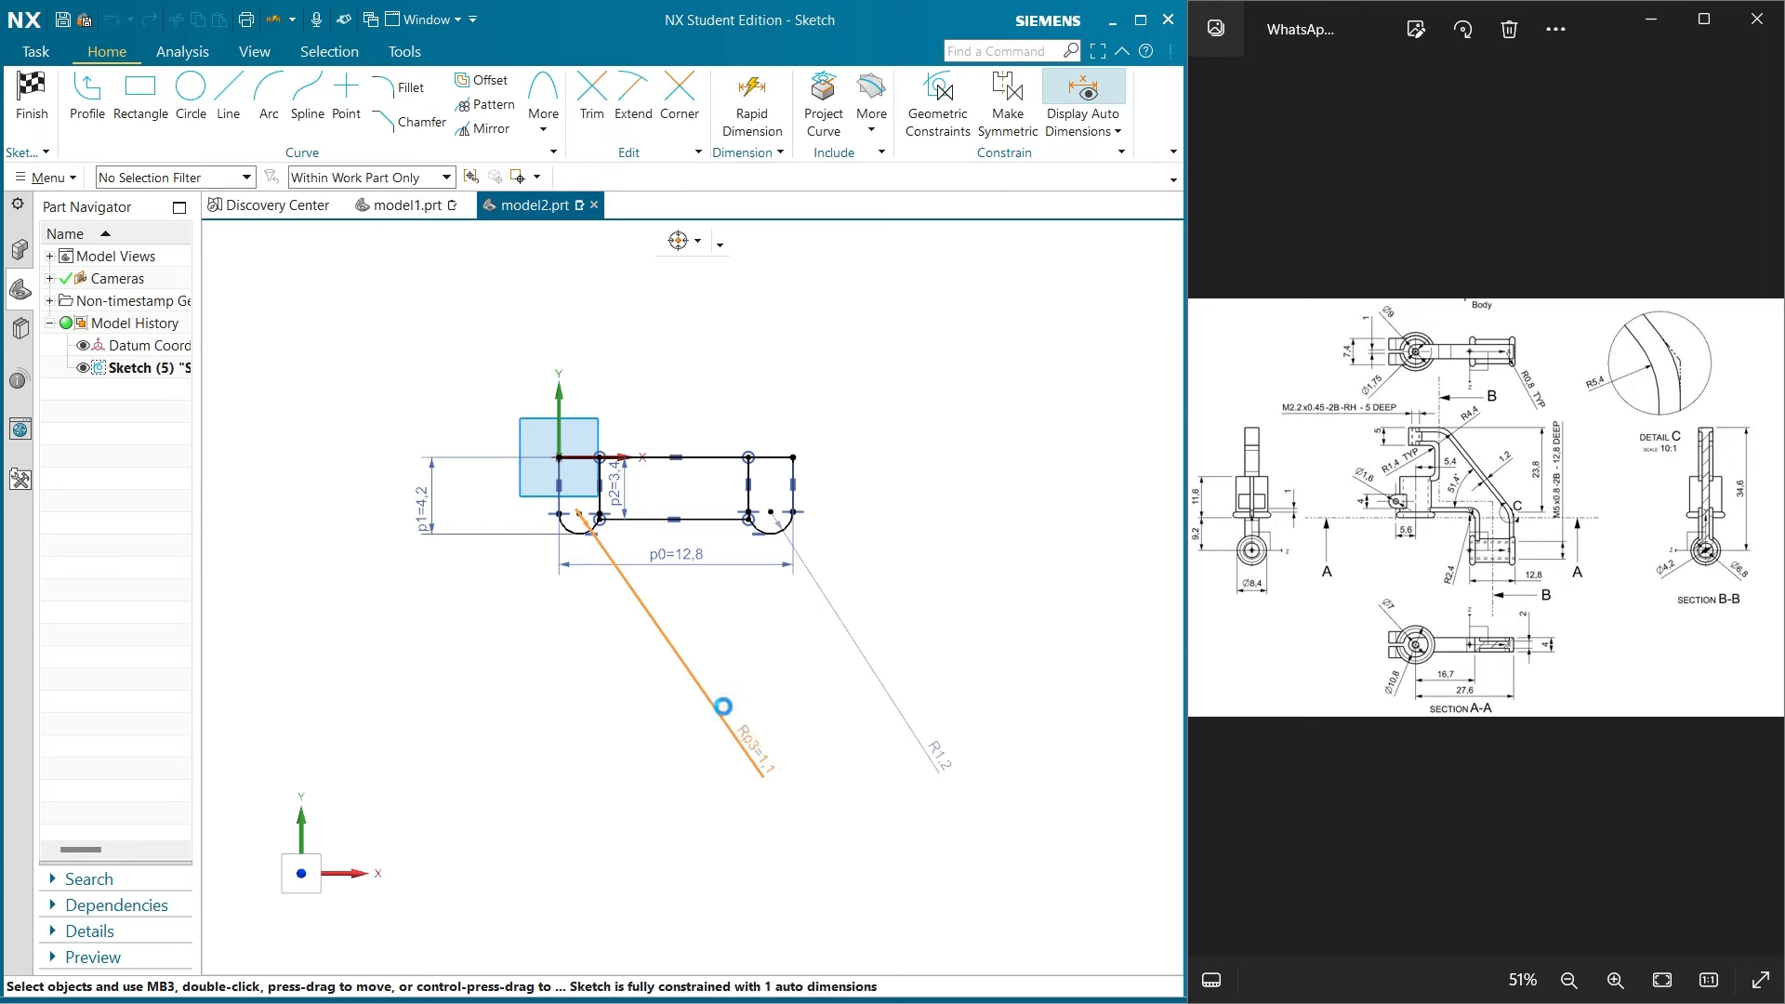
scroll(1527, 381, up, 2)
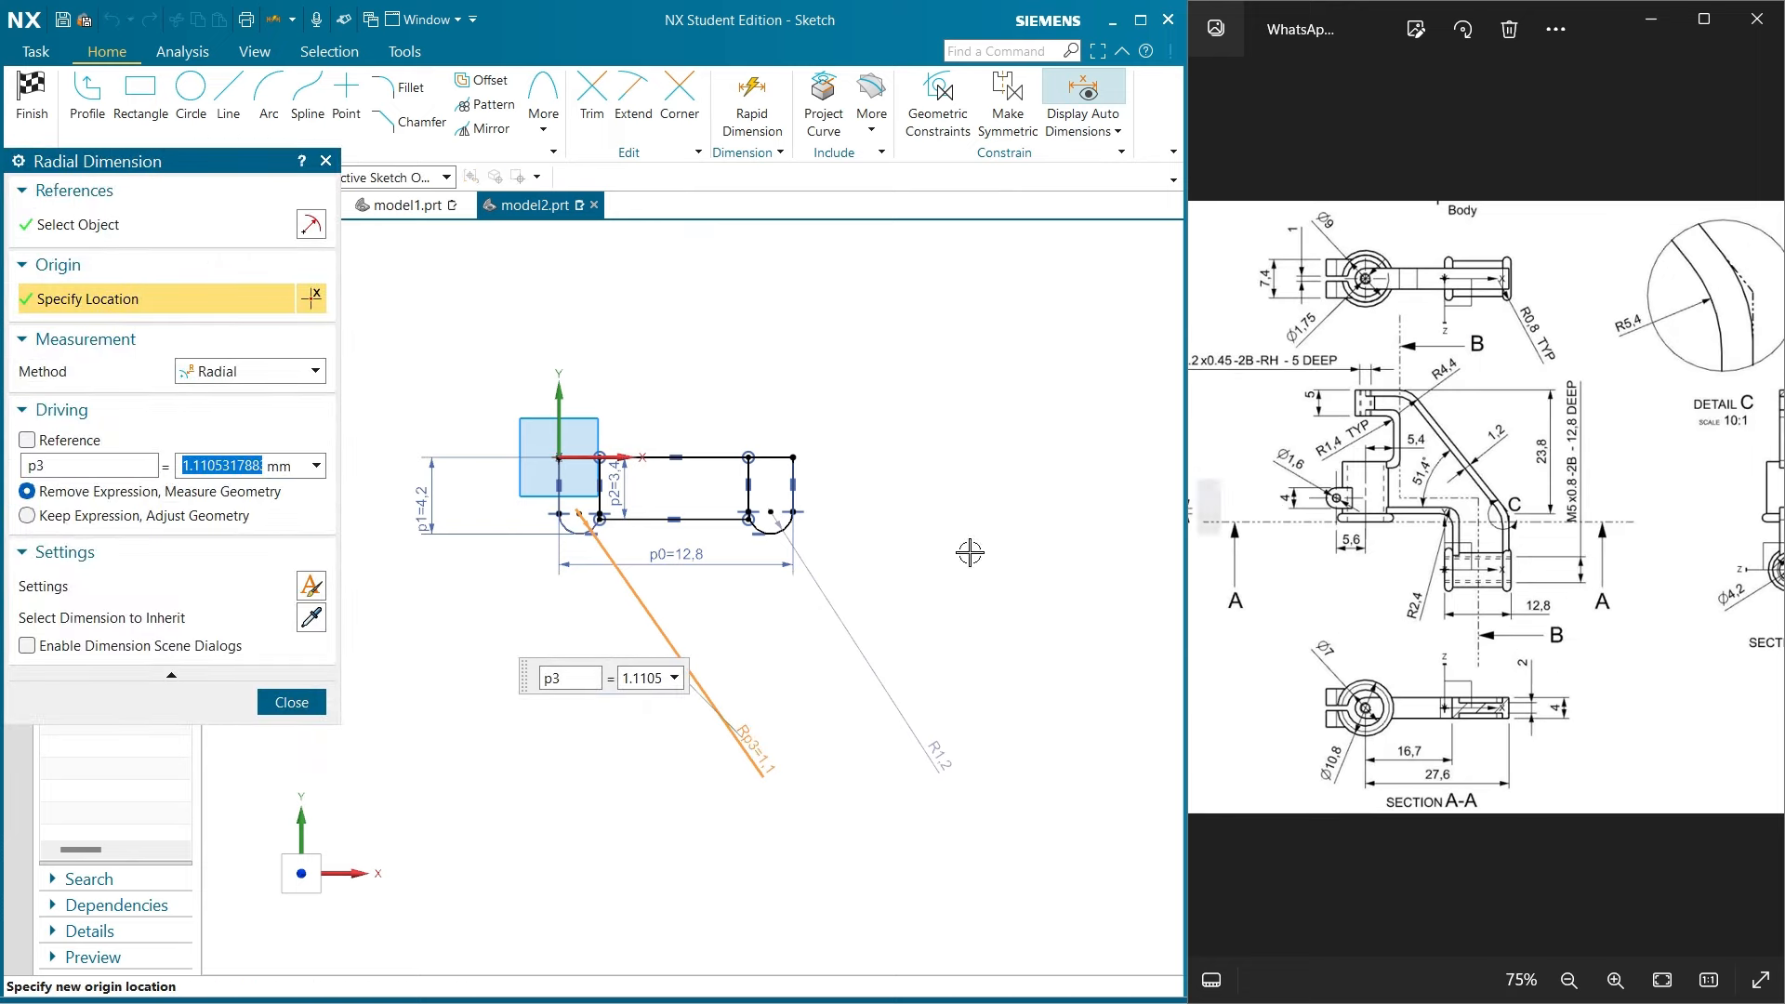
click(245, 511)
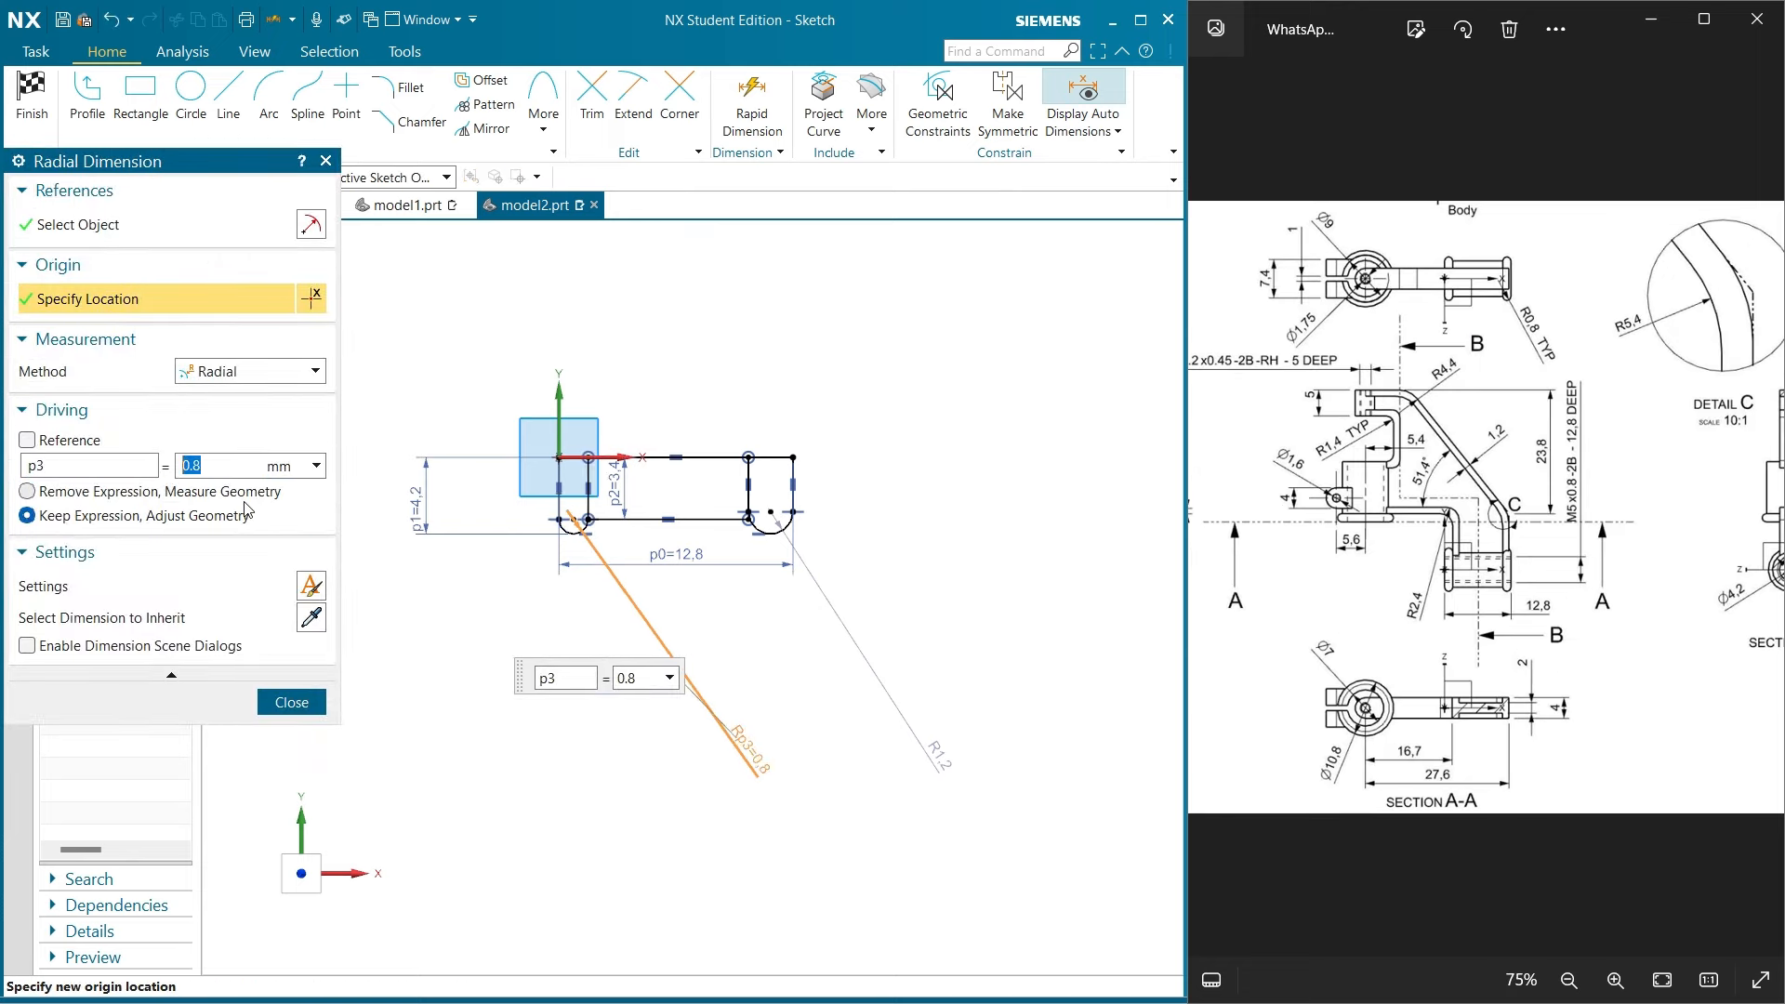
click(269, 706)
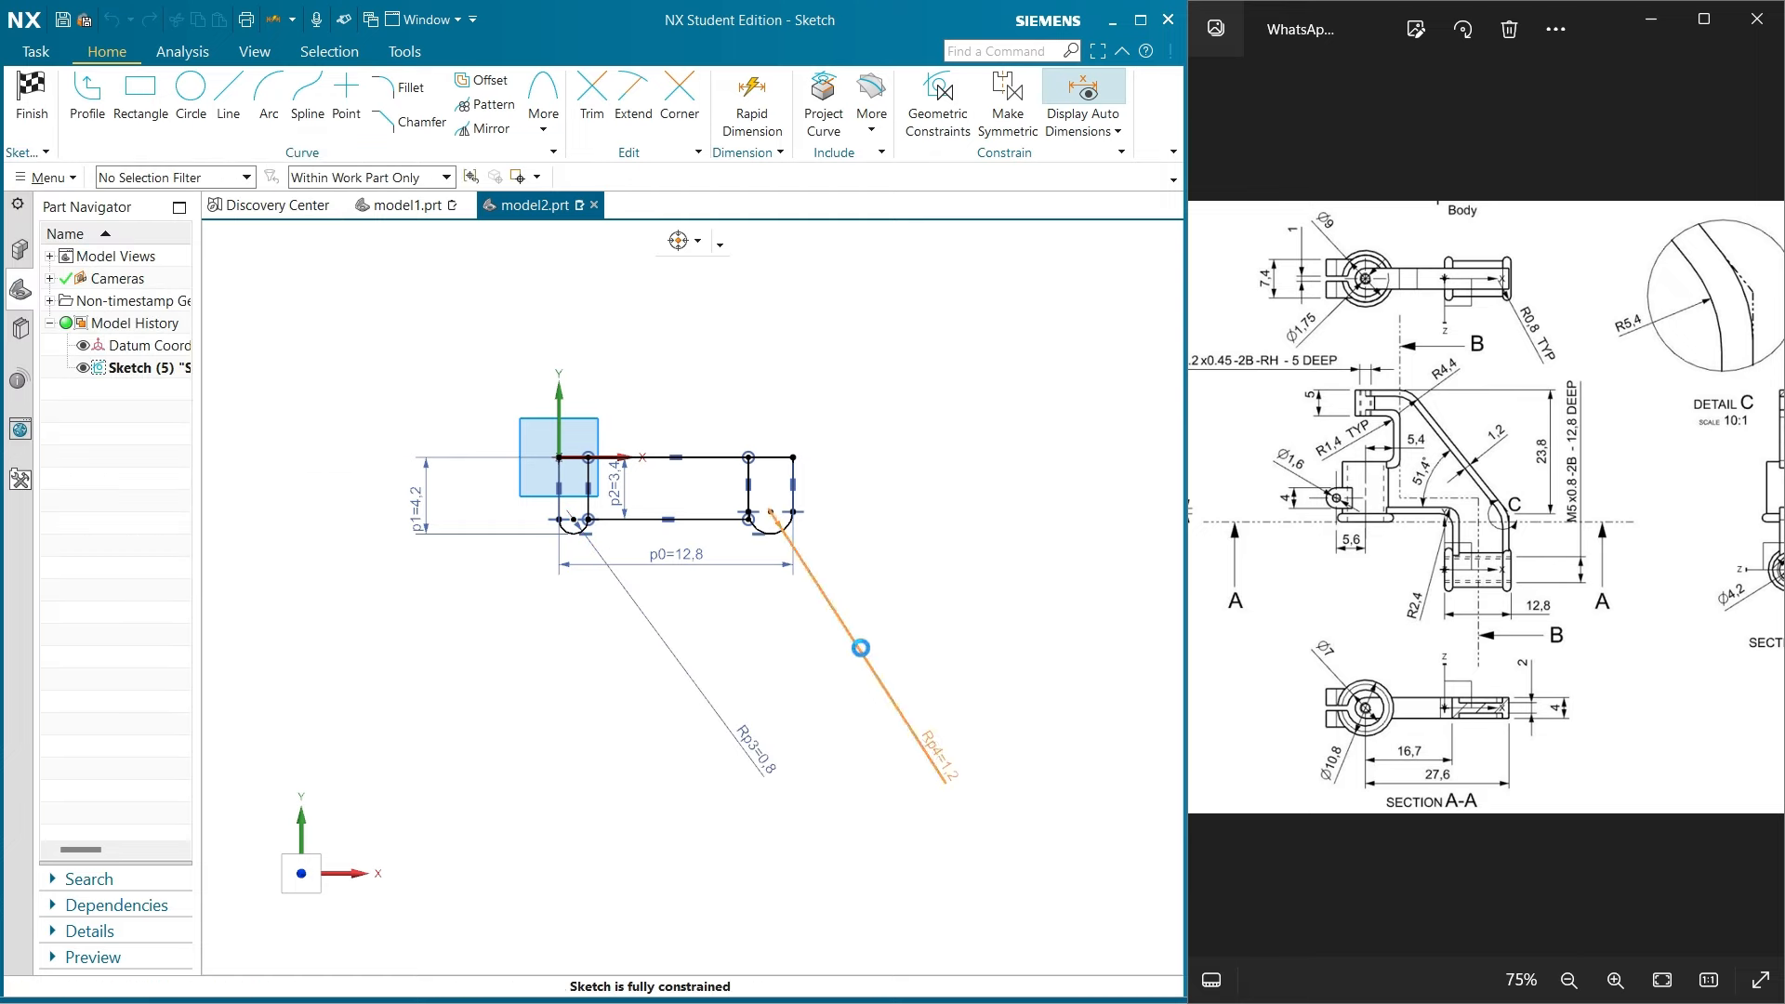
double_click(865, 641)
text(0.8)
click(140, 515)
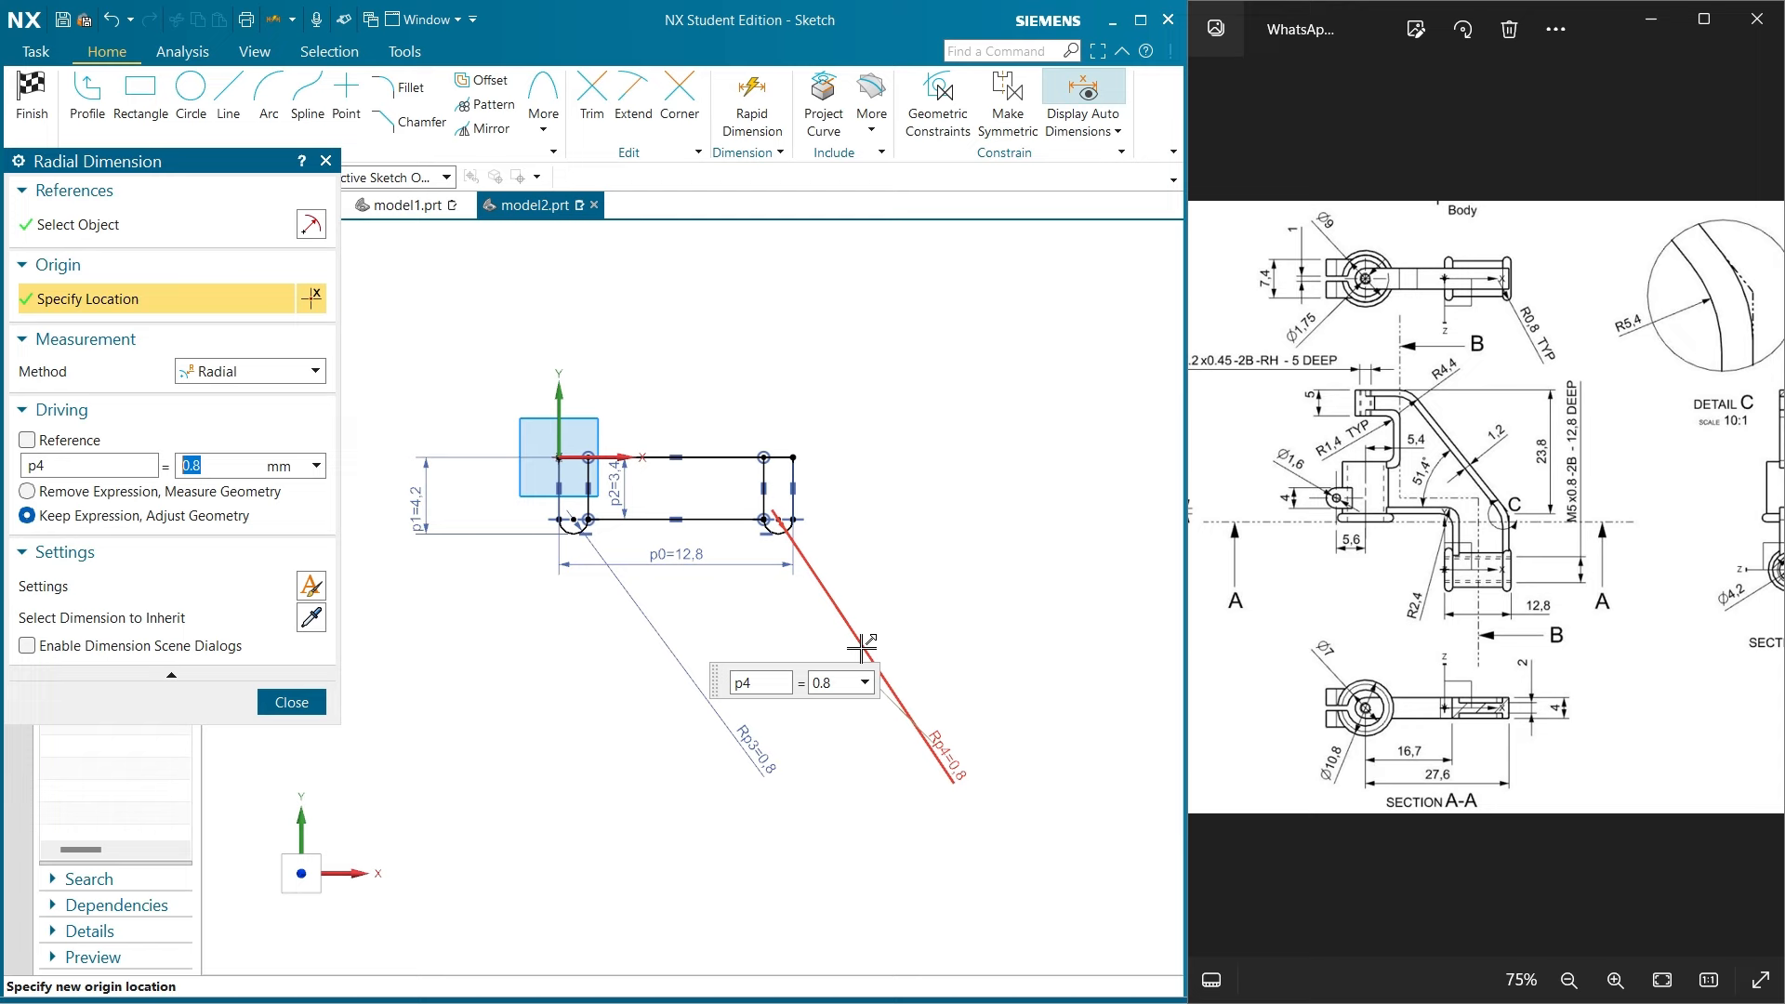
click(306, 702)
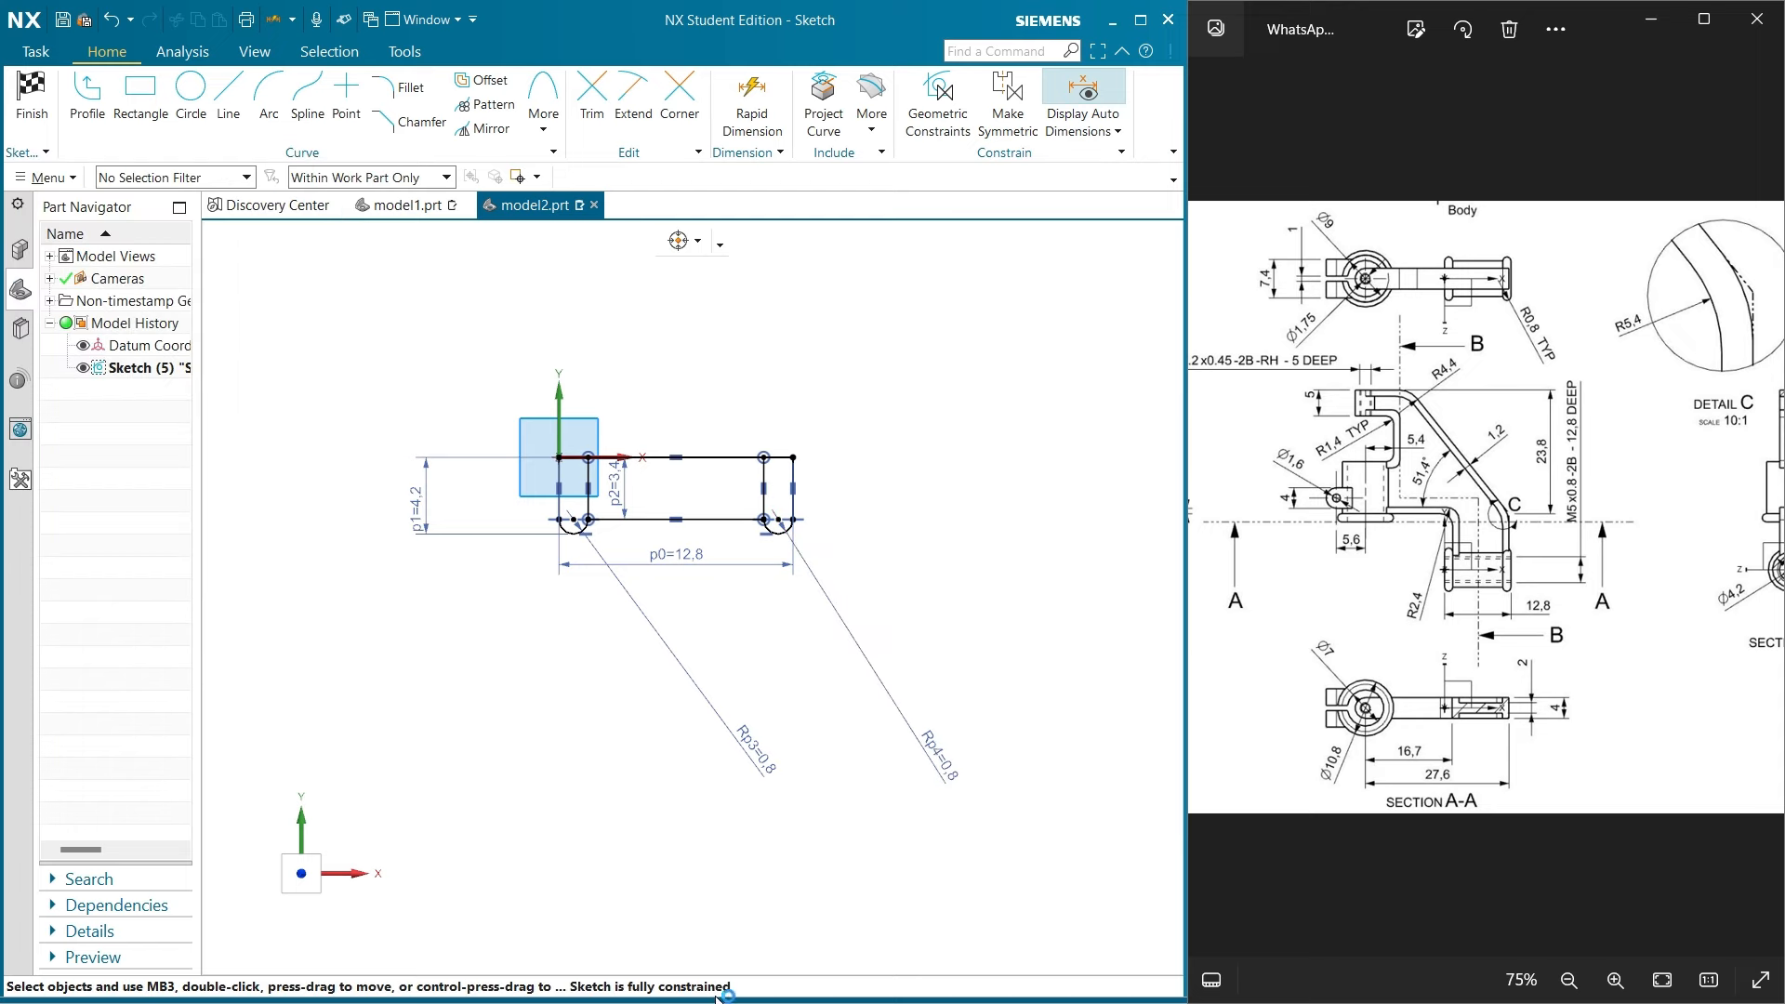
Convert the two inner vertical lines of the profile to reference lines and finish the sketch
right_click(584, 472)
click(683, 402)
scroll(543, 395, up, 5)
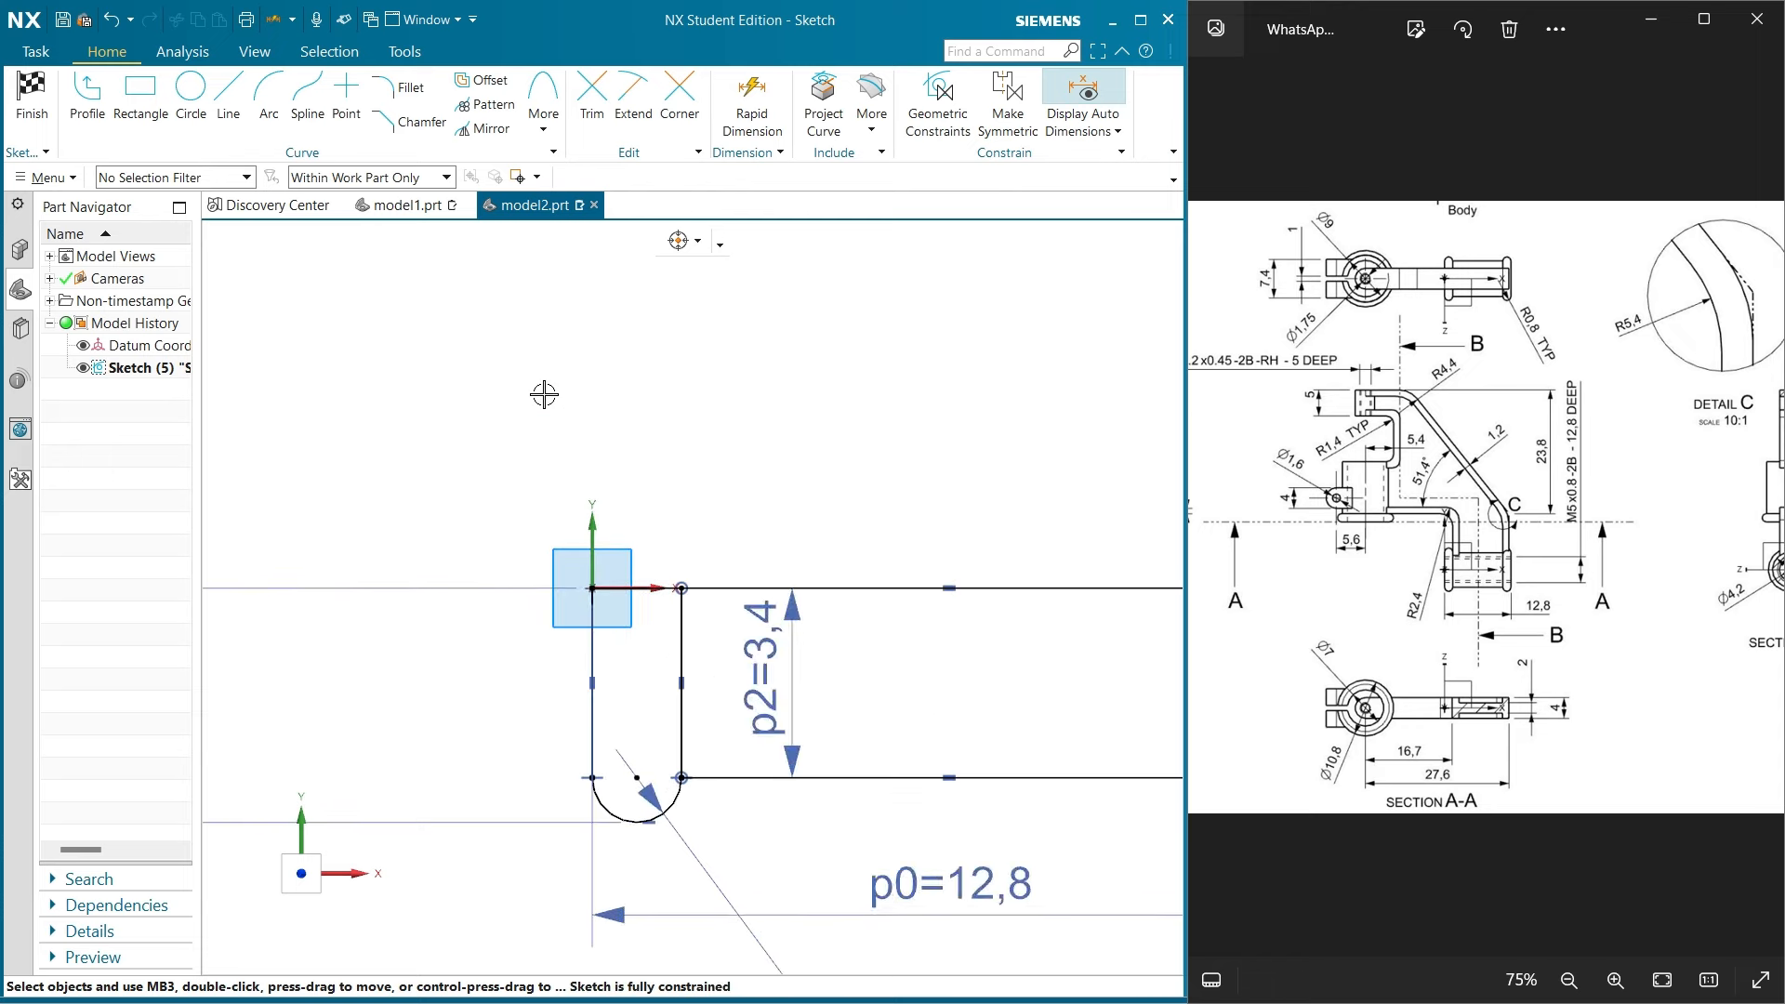
right_click(676, 643)
click(695, 620)
scroll(478, 523, down, 3)
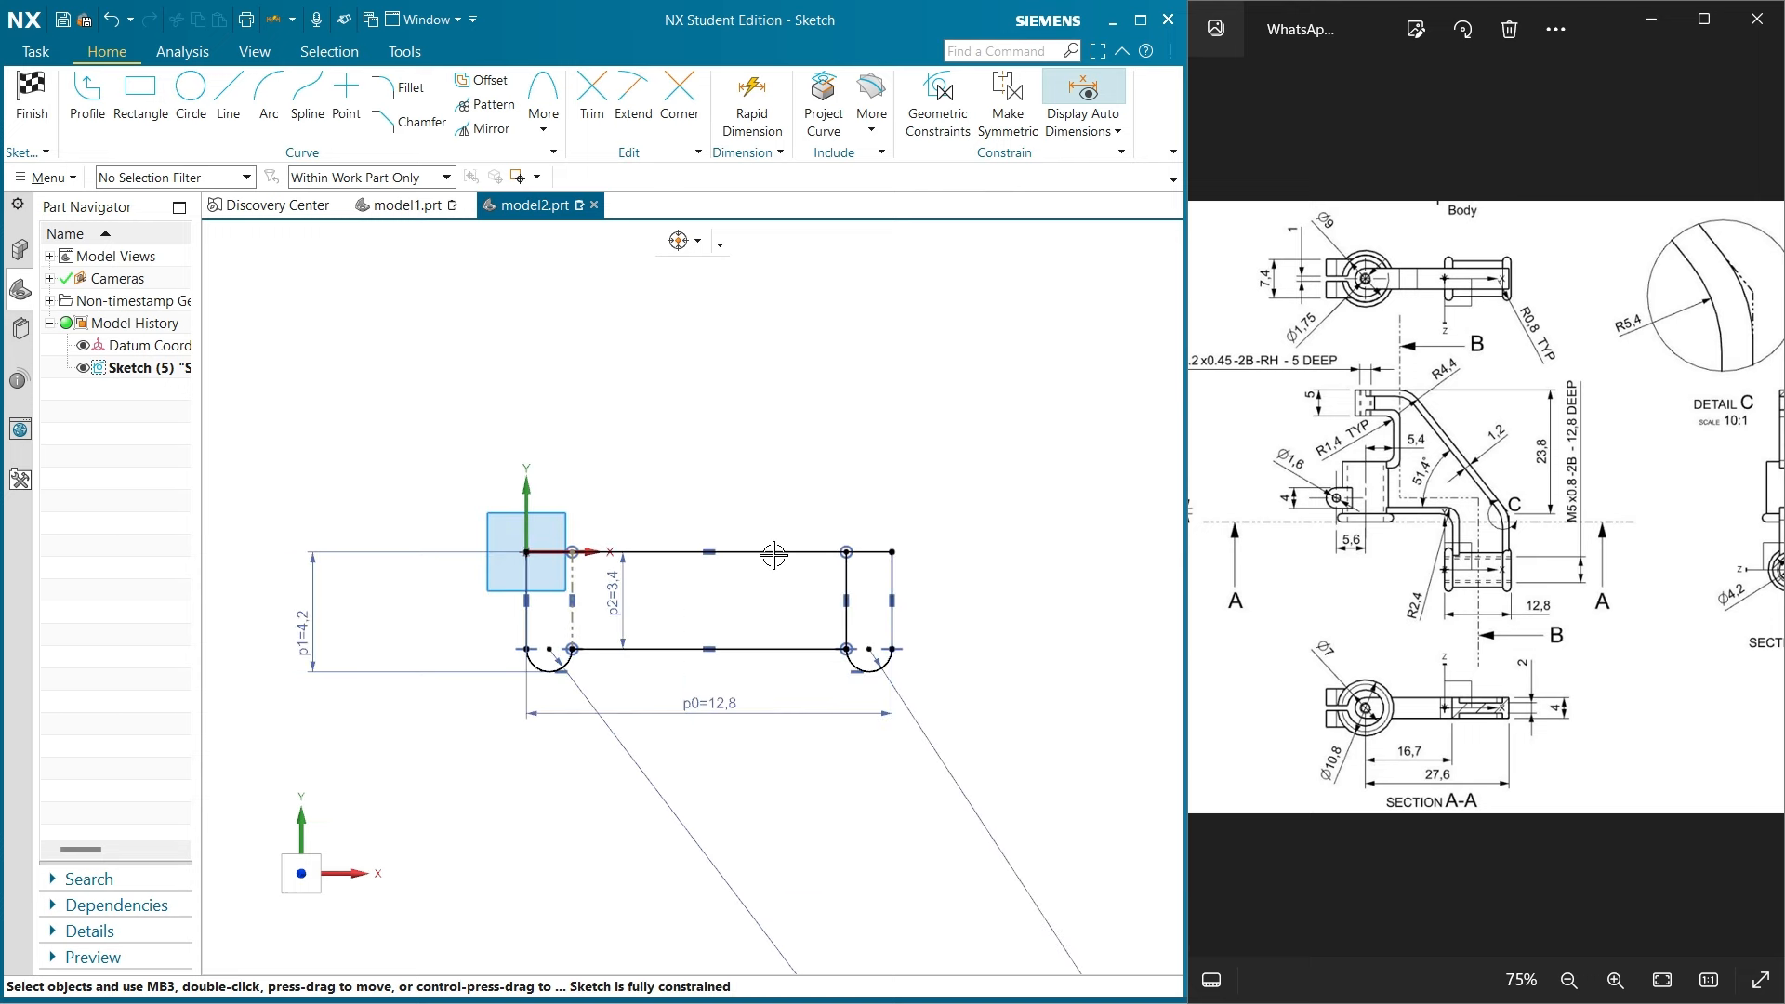
right_click(858, 588)
click(874, 563)
scroll(790, 556, down, 3)
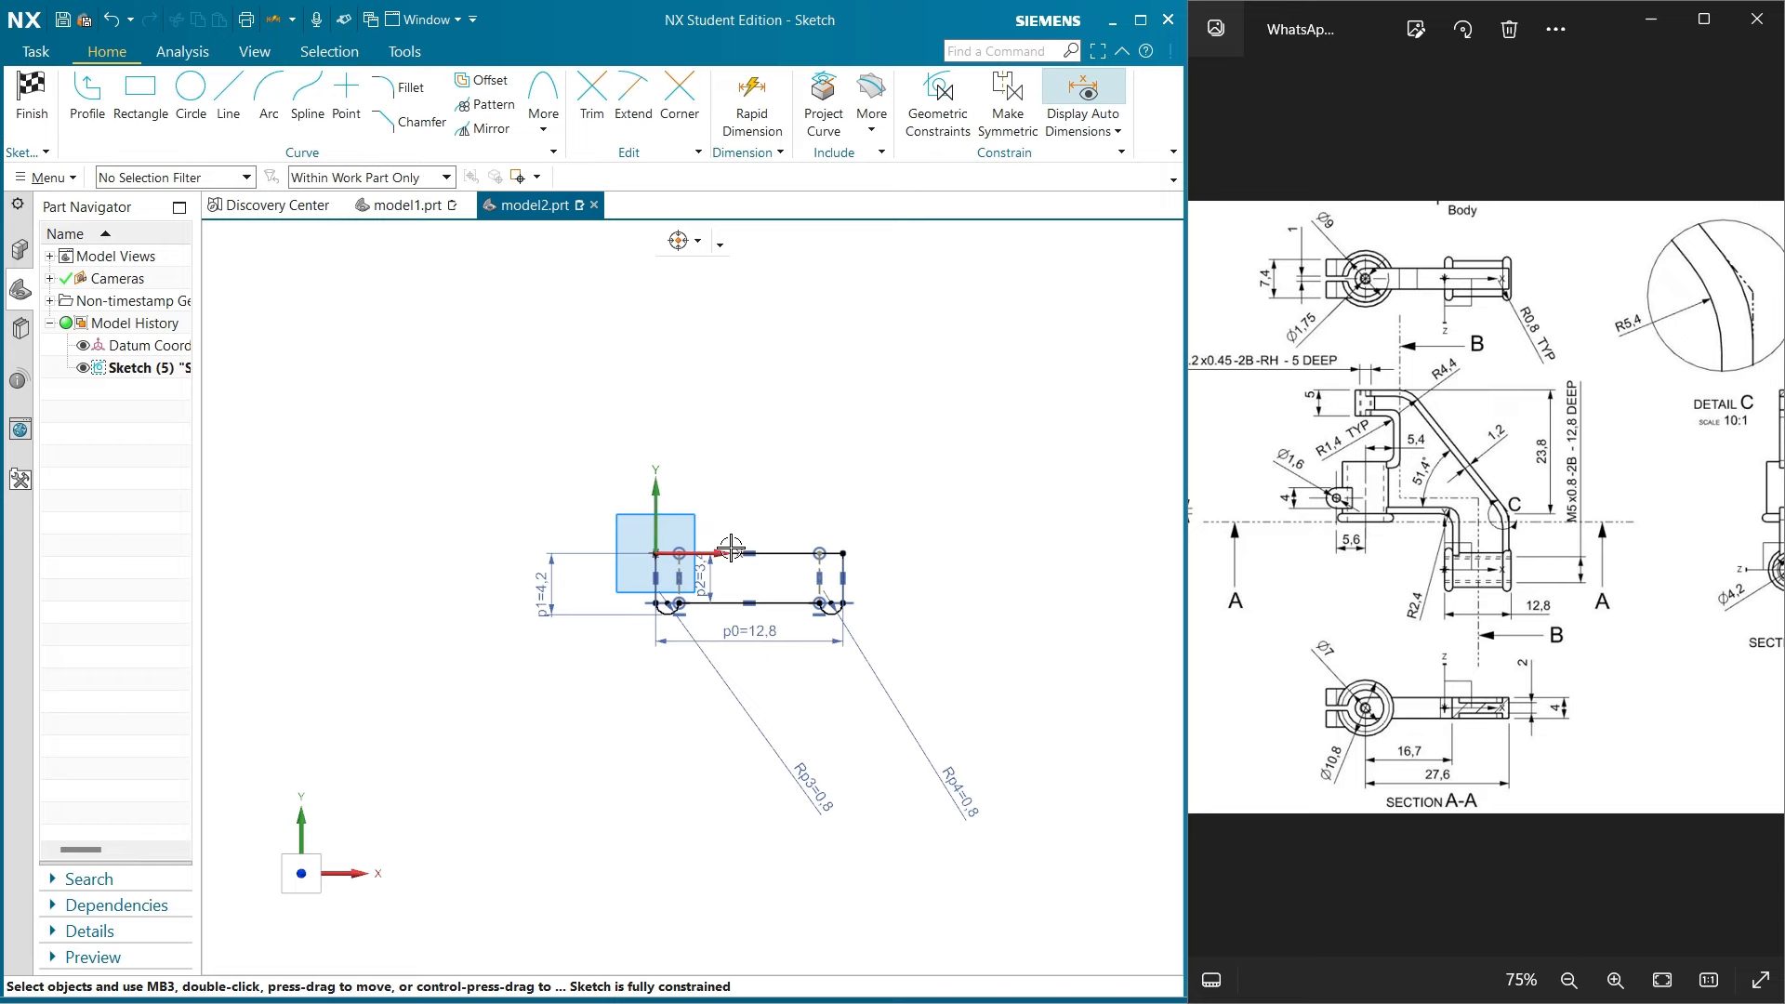
click(31, 98)
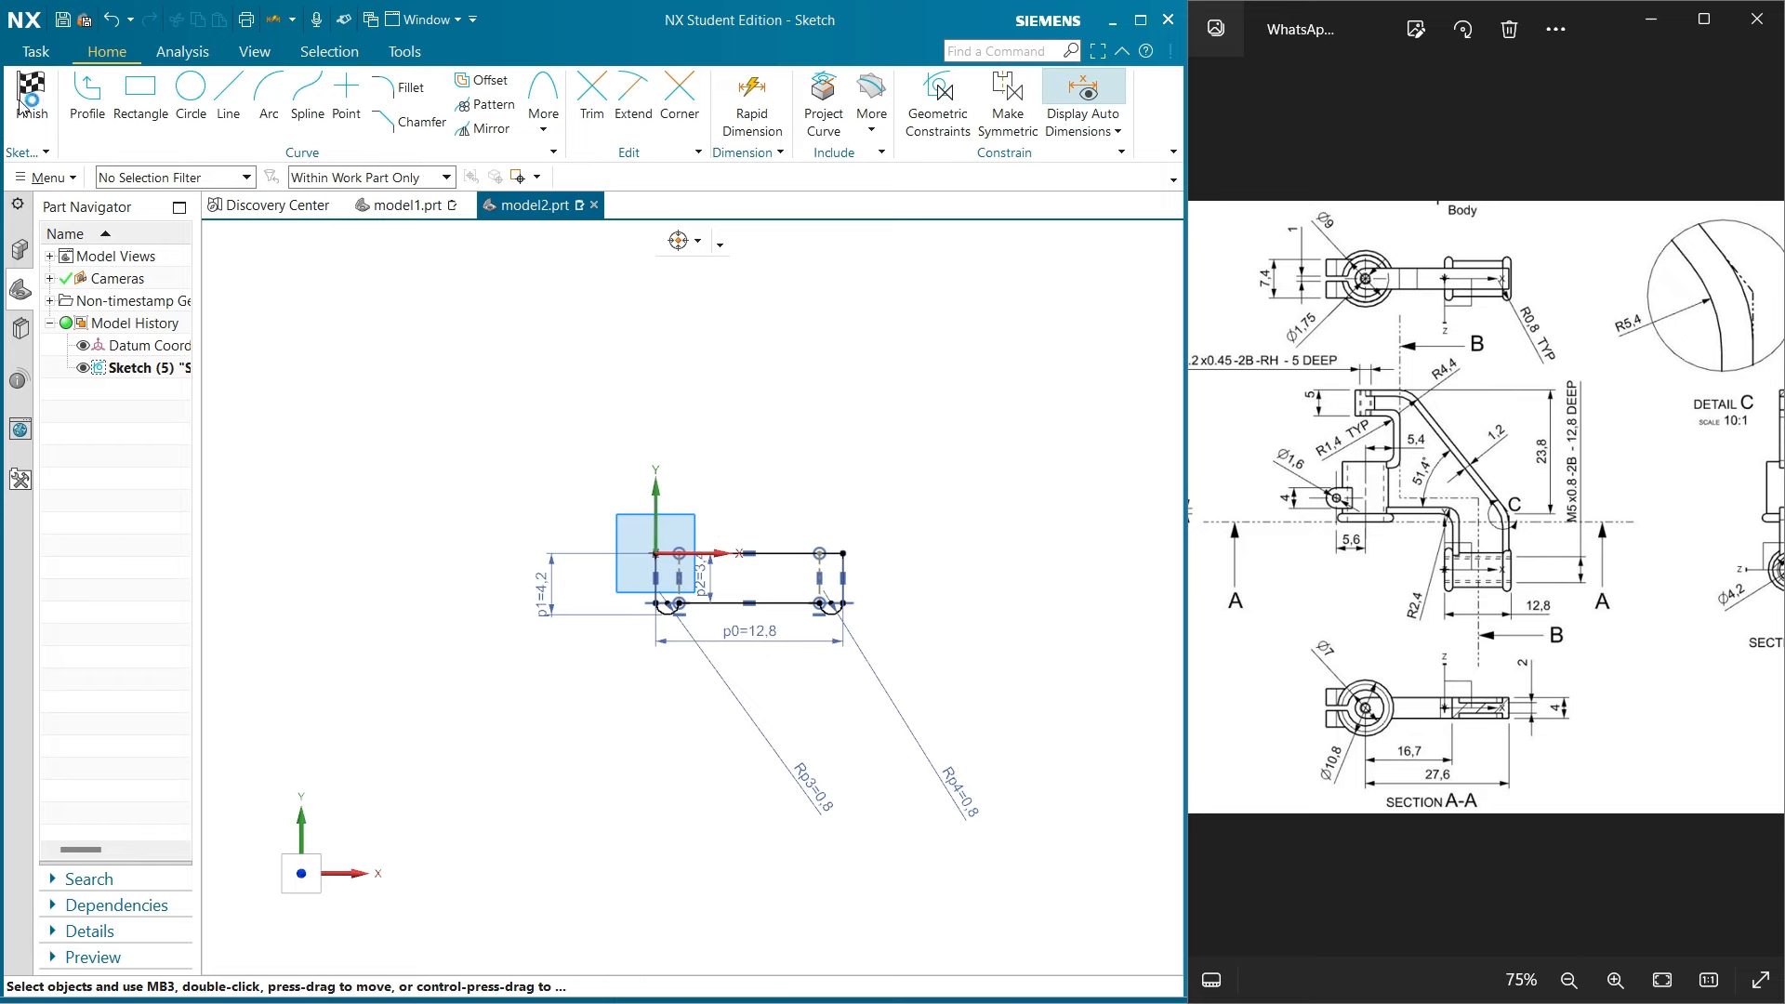
Revolve the half-profile from 0 to 360° about the X direction through the origin, with no Boolean
click(196, 93)
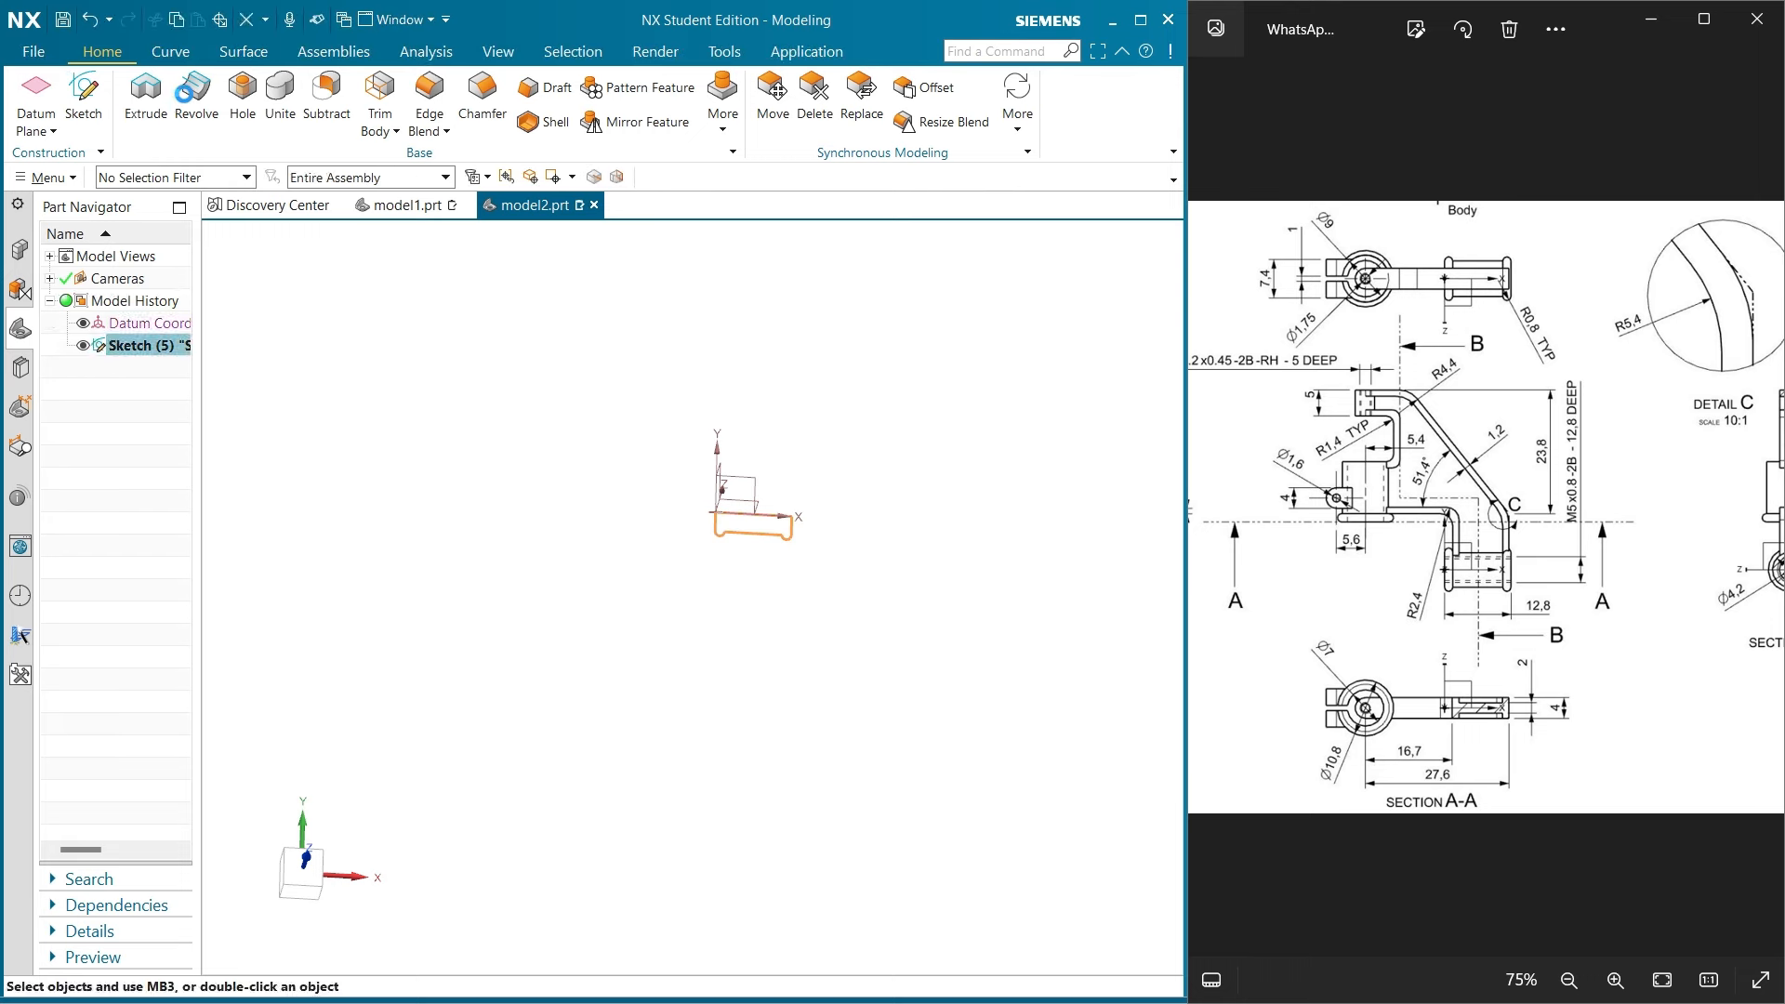
scroll(711, 525, up, 2)
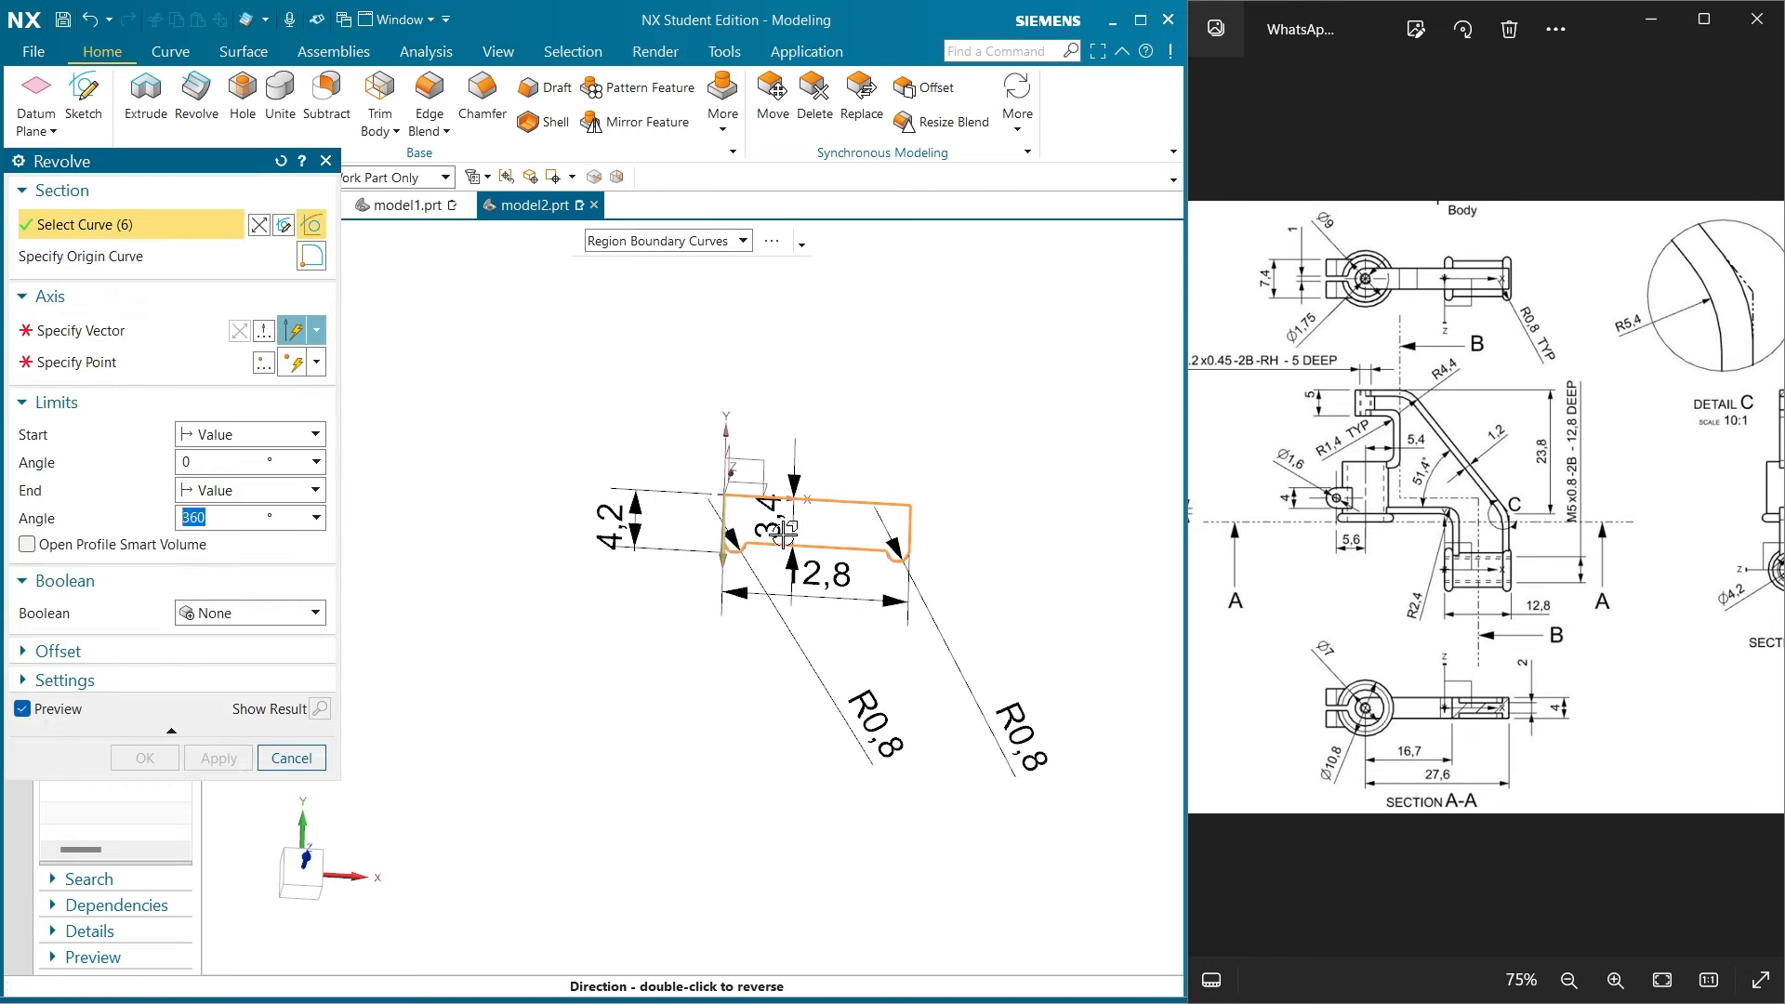
click(90, 337)
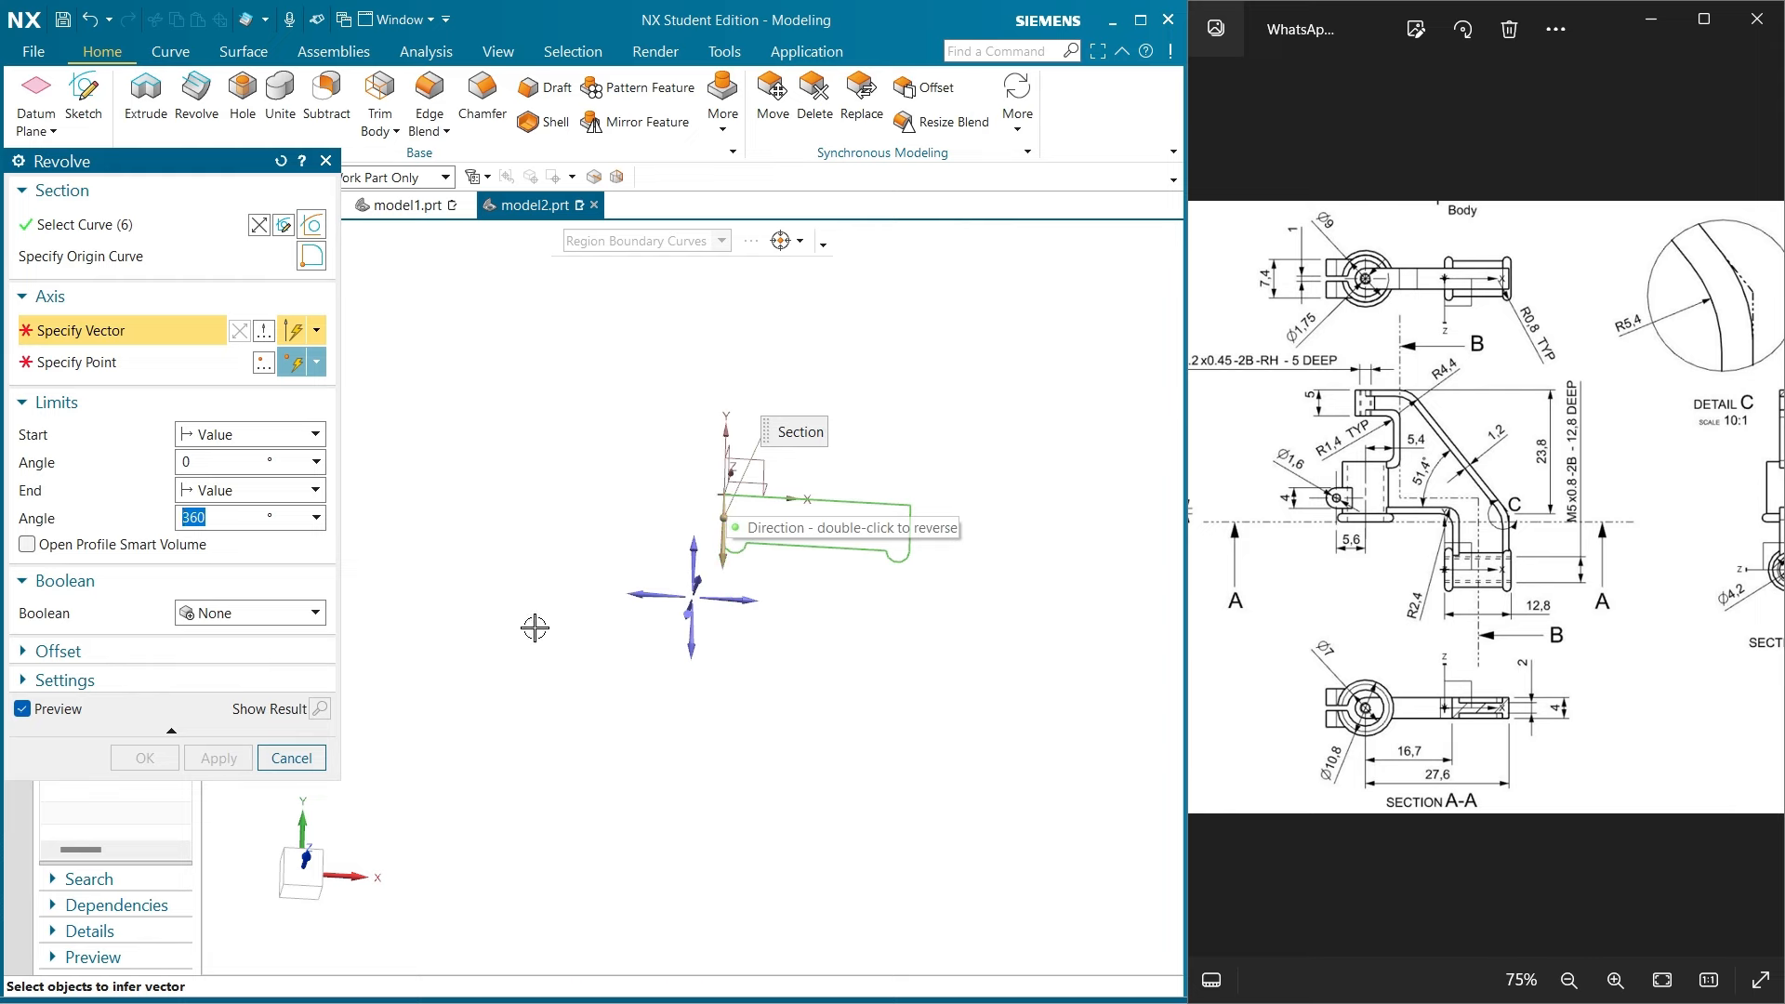
click(303, 865)
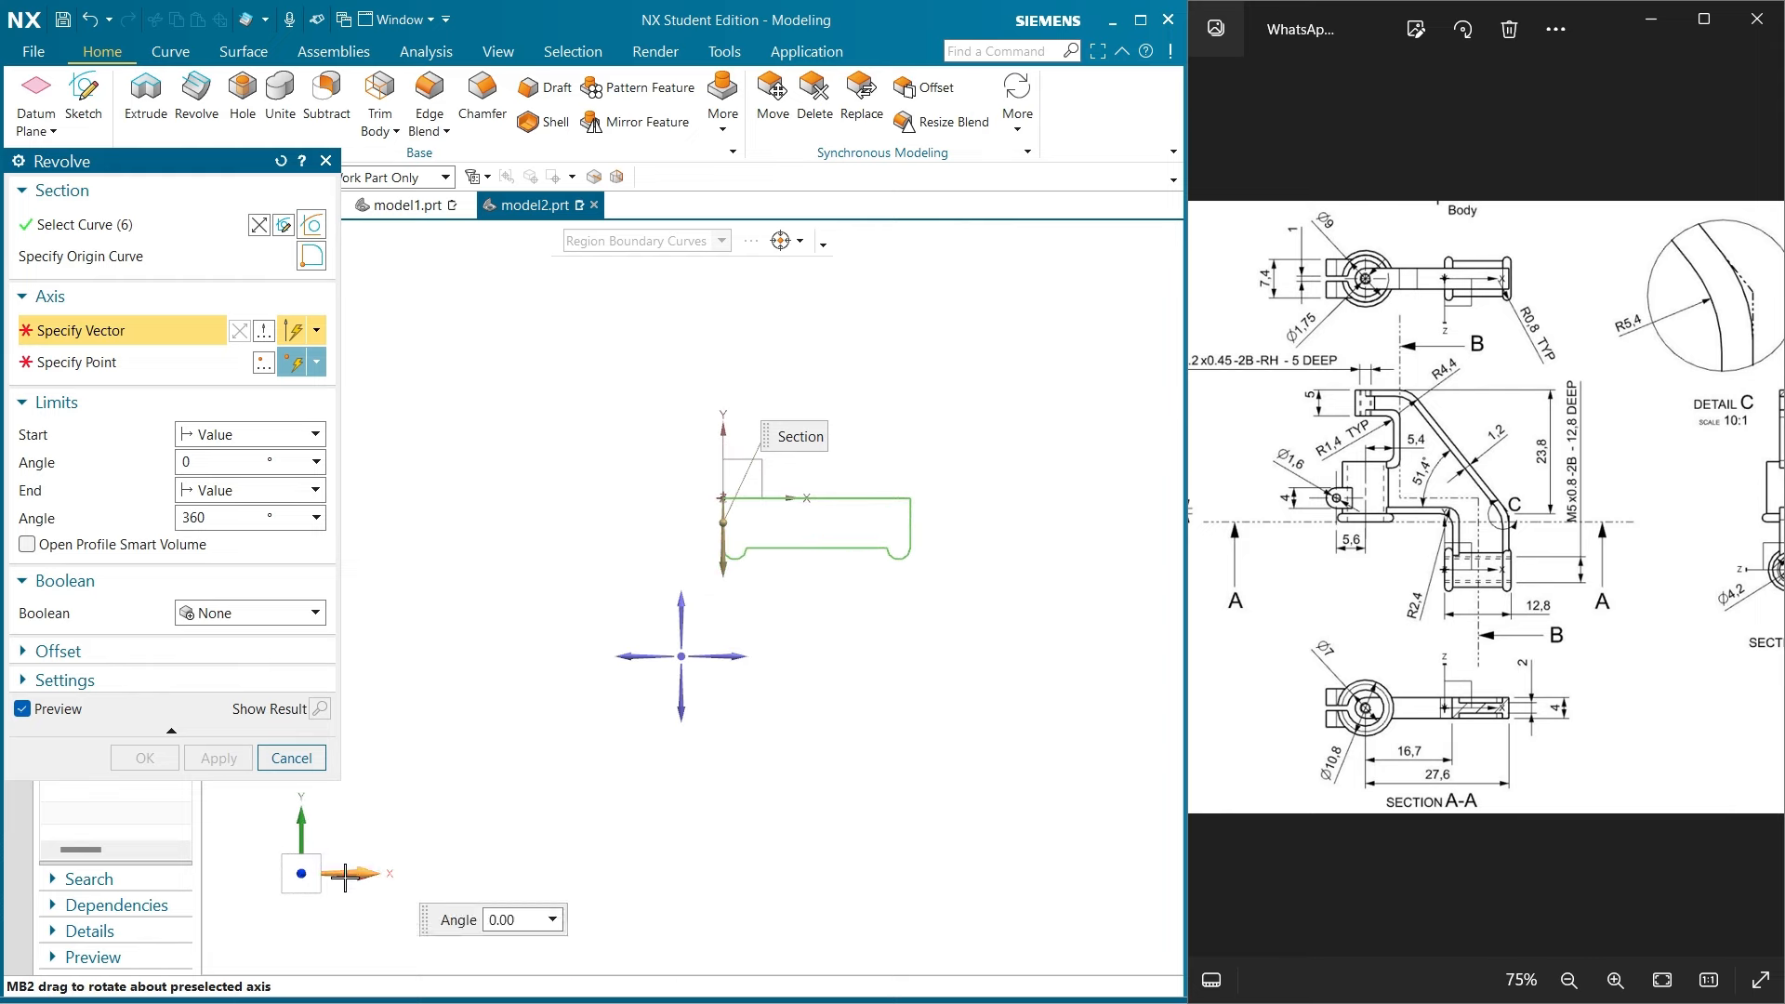
click(730, 656)
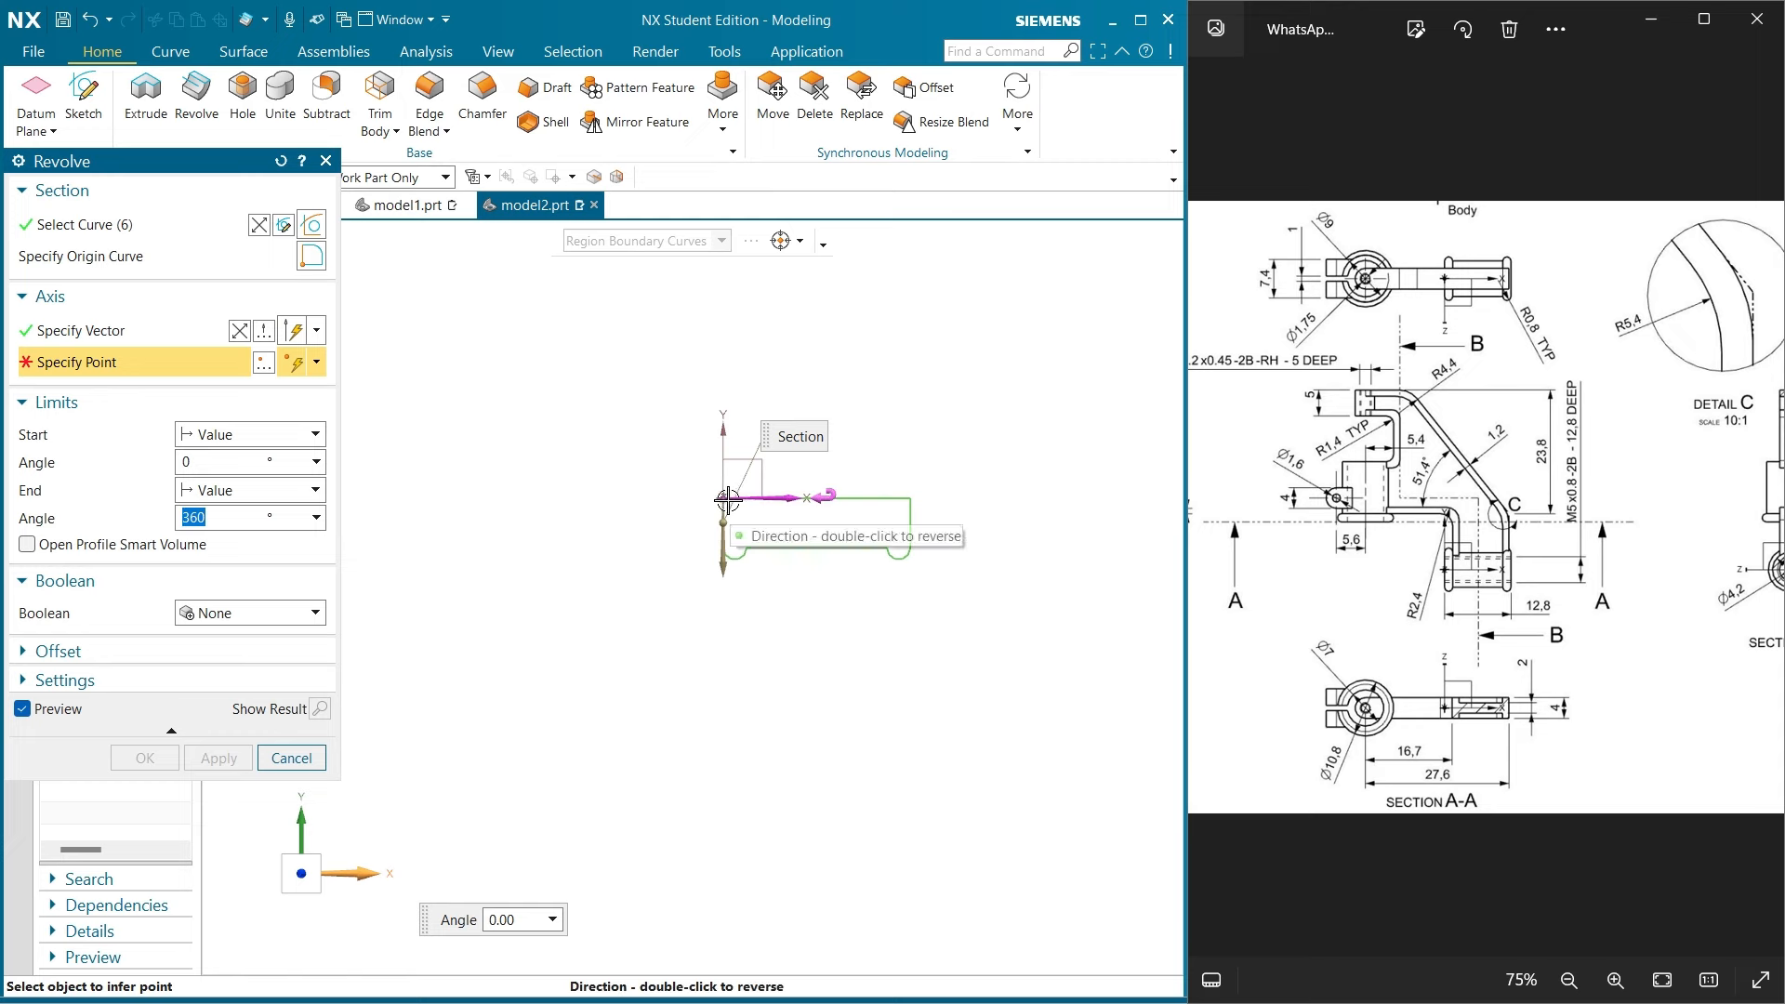
scroll(728, 497, up, 4)
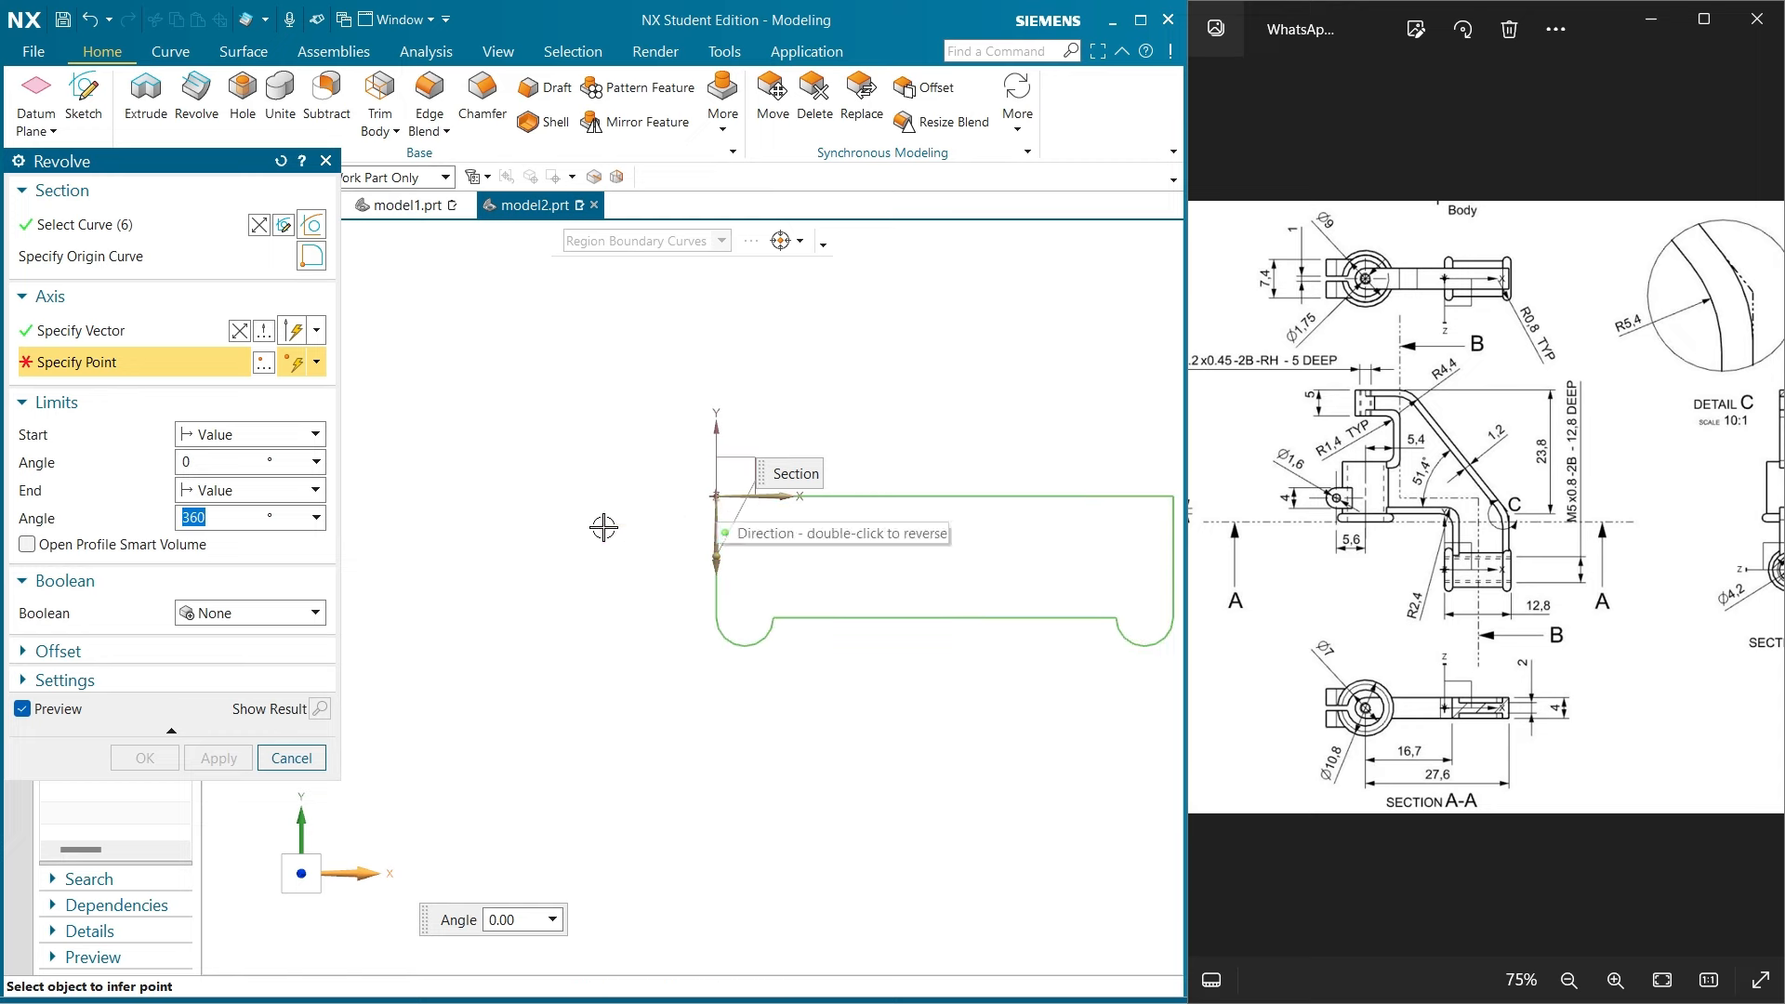
middle_drag(605, 521, 652, 601)
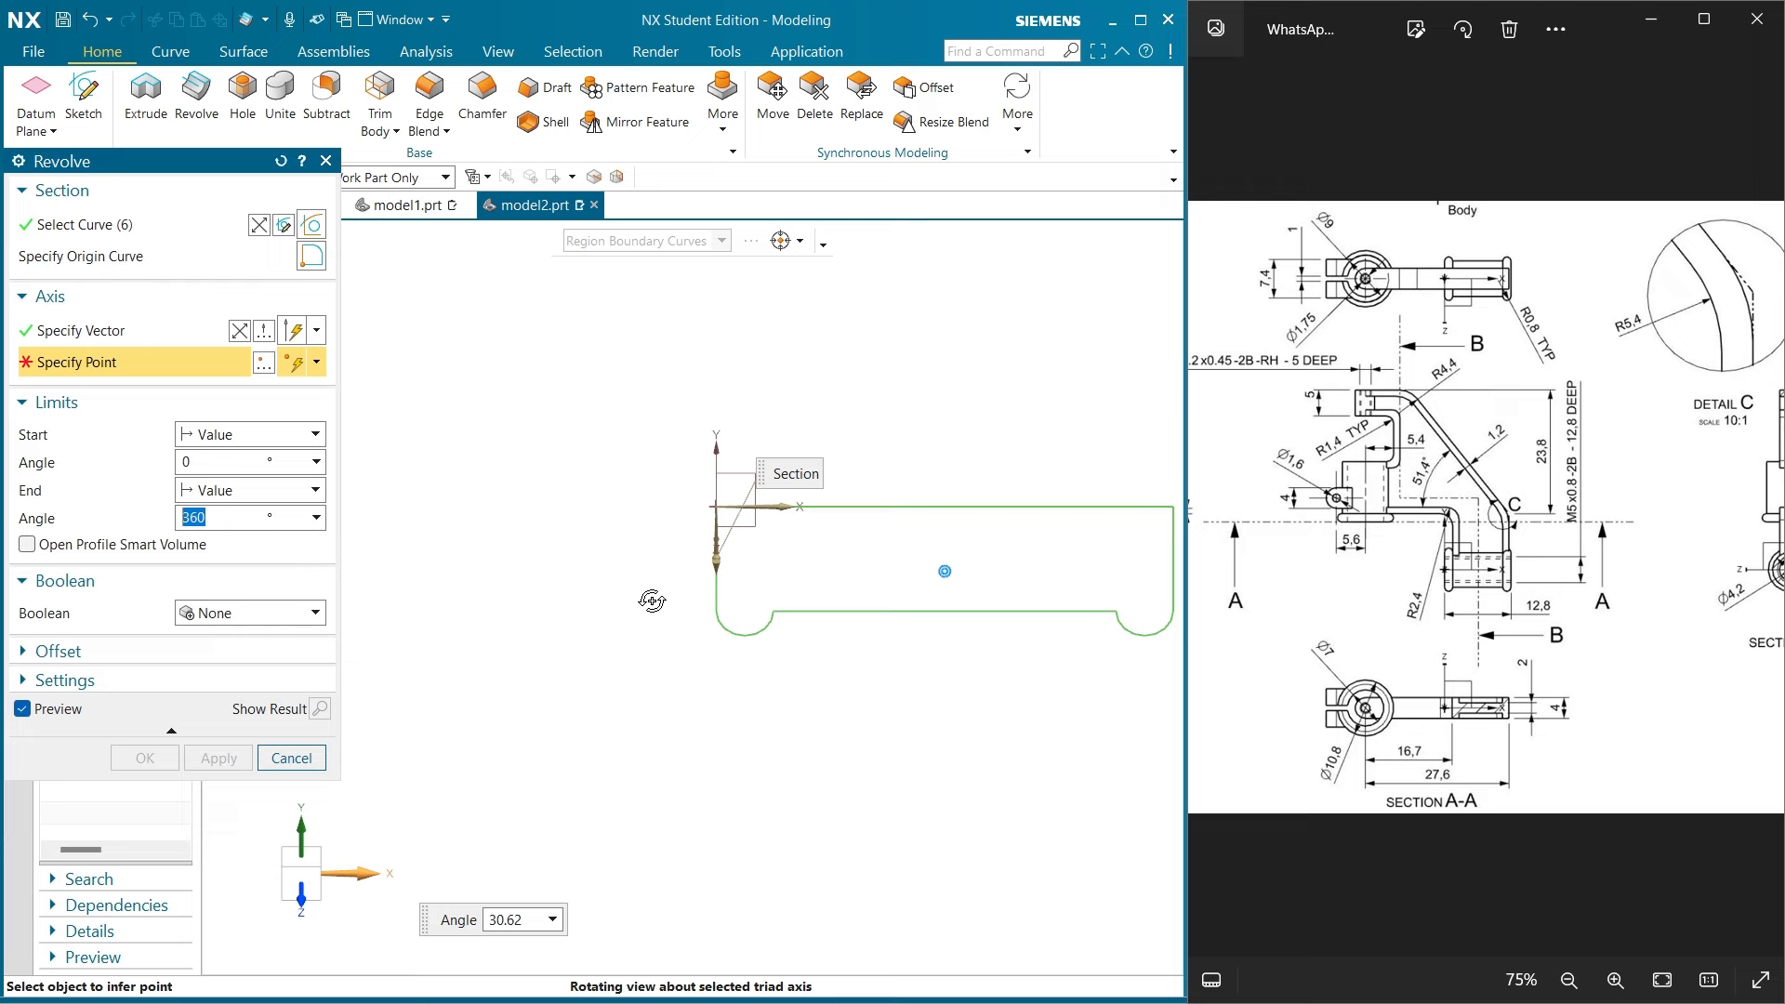
click(715, 504)
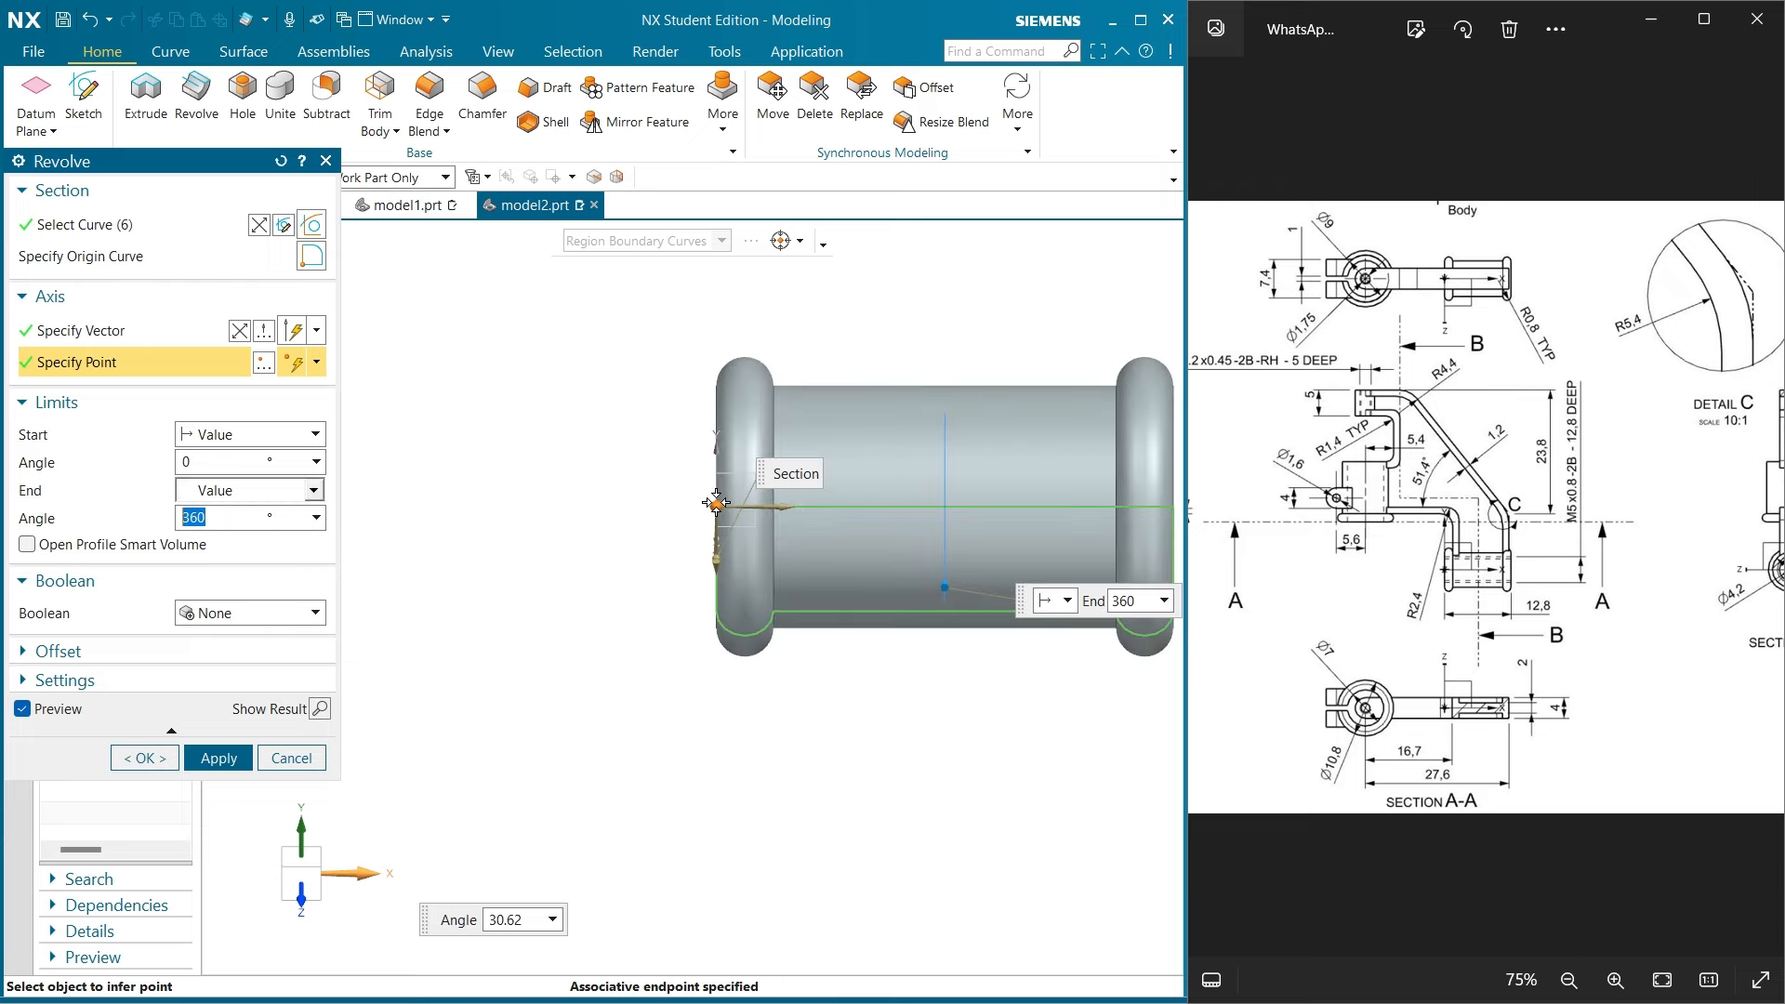
click(210, 757)
scroll(378, 806, down, 1)
click(302, 760)
scroll(511, 725, down, 1)
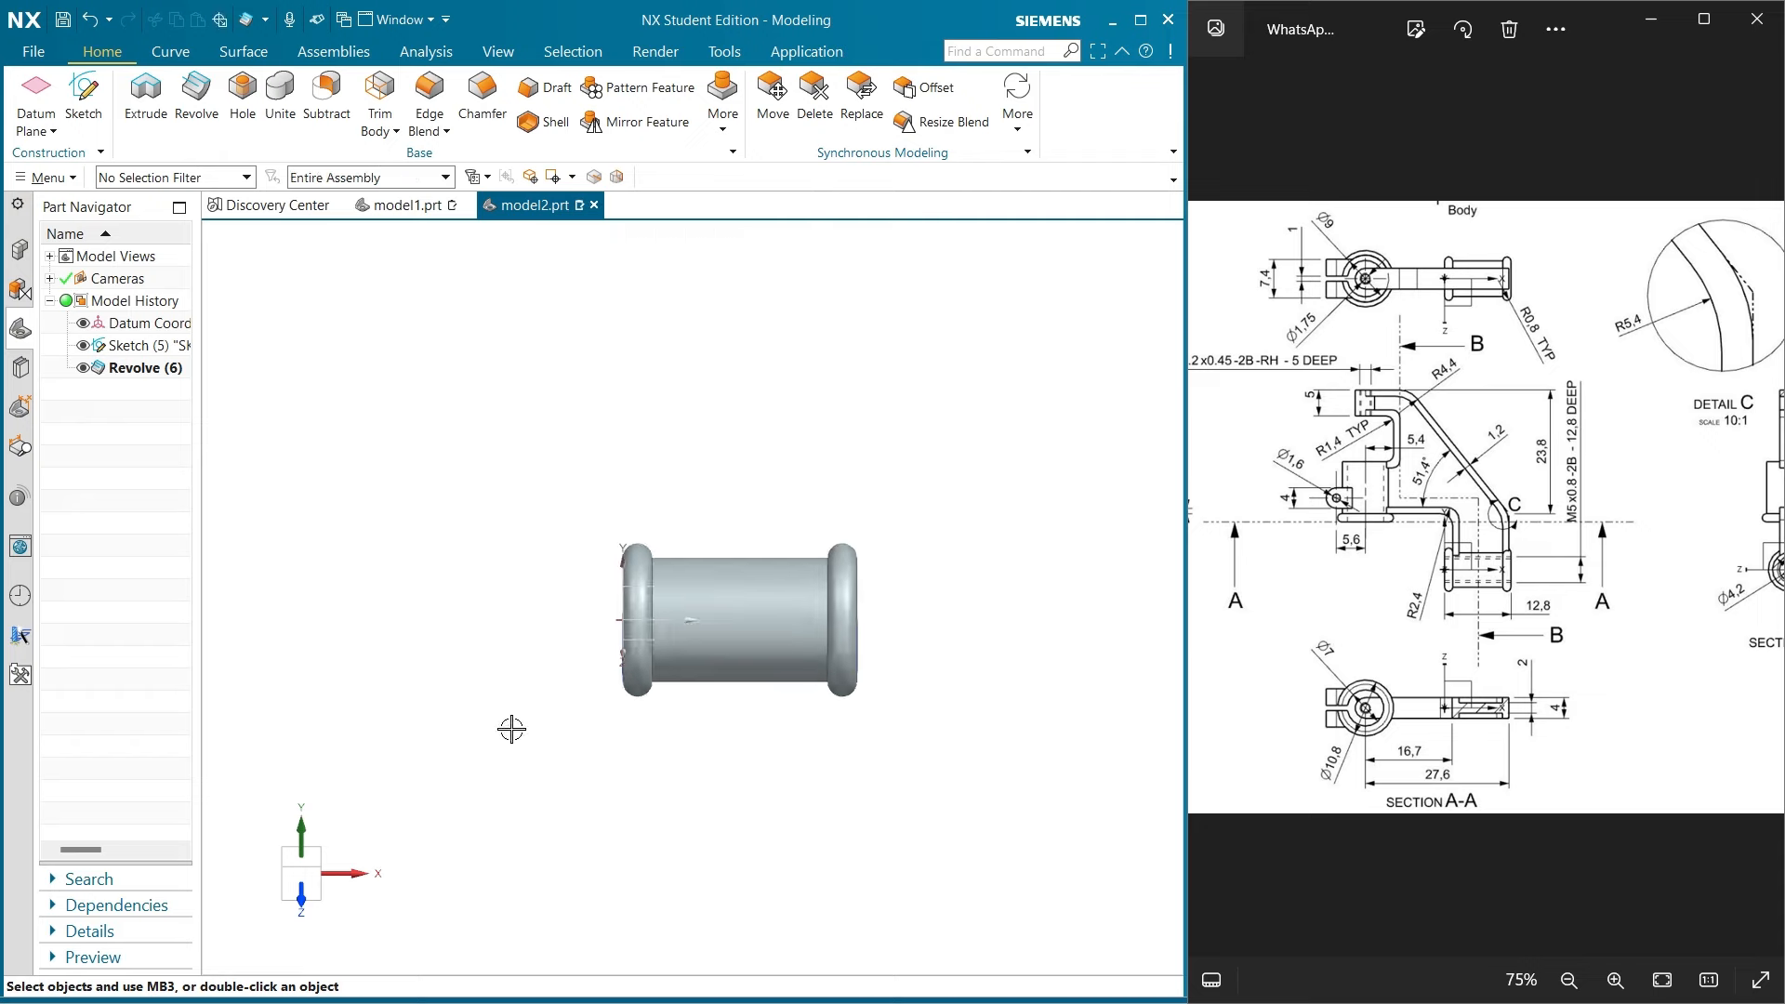
Start a new sketch on the Top principal plane
click(84, 90)
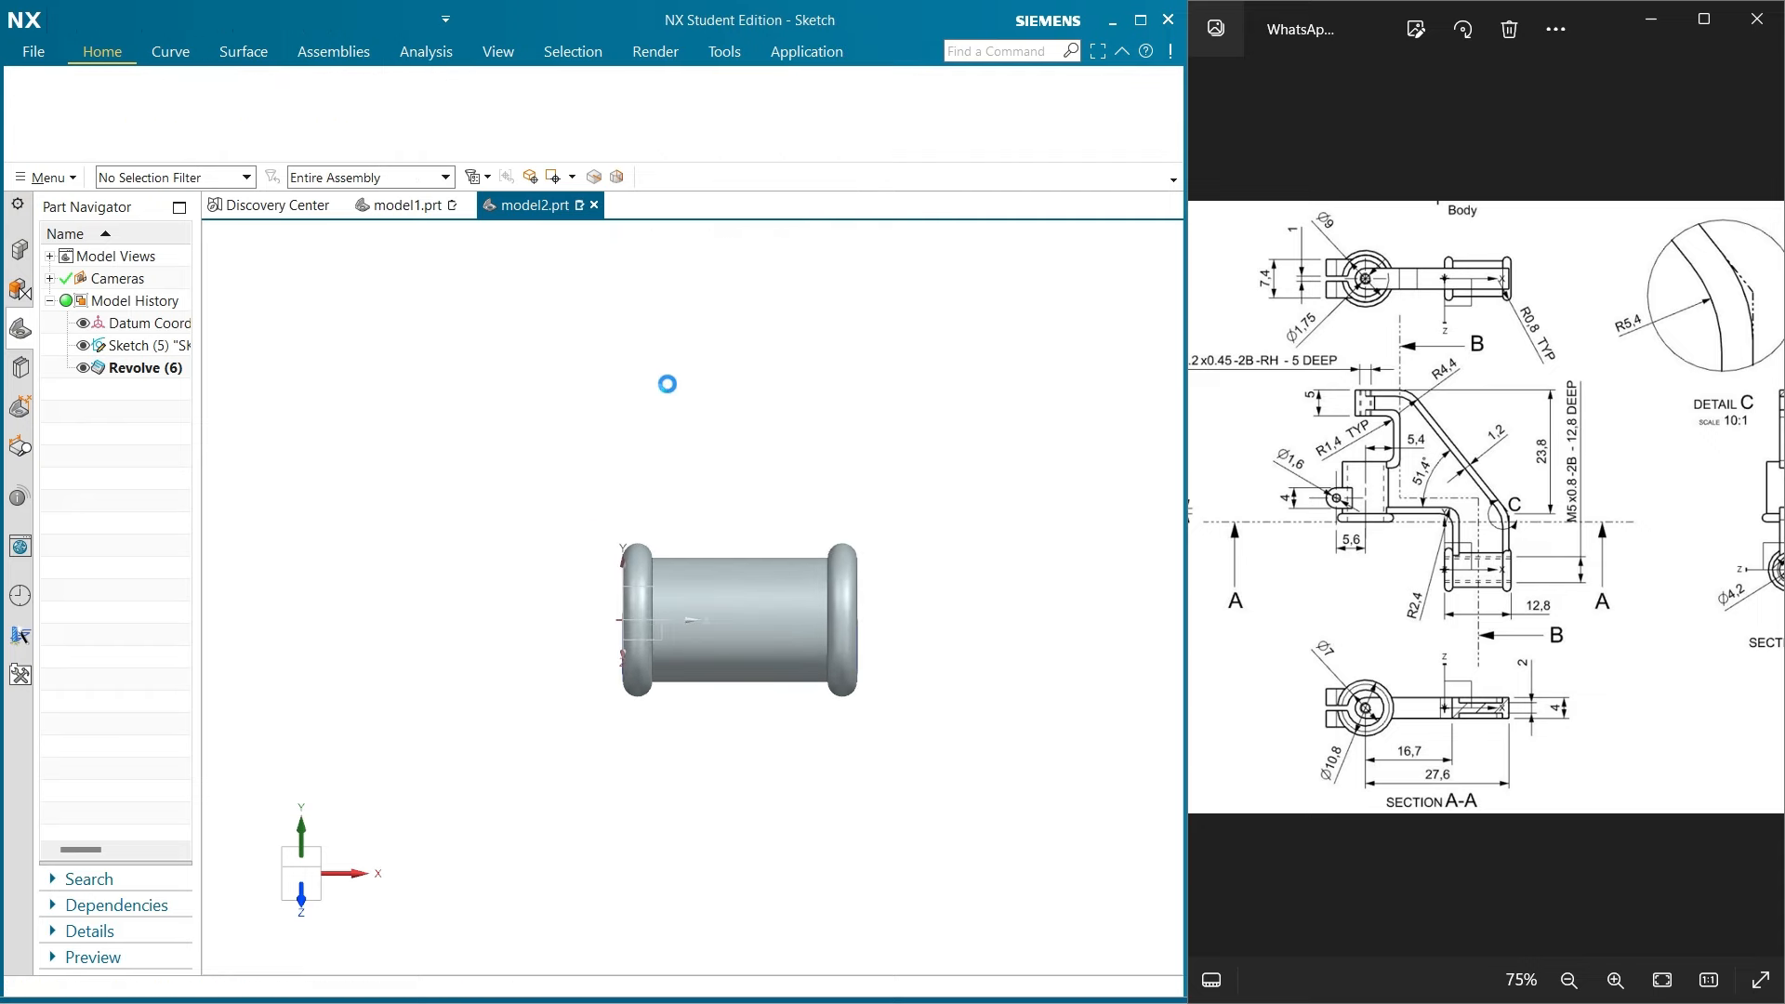
click(763, 518)
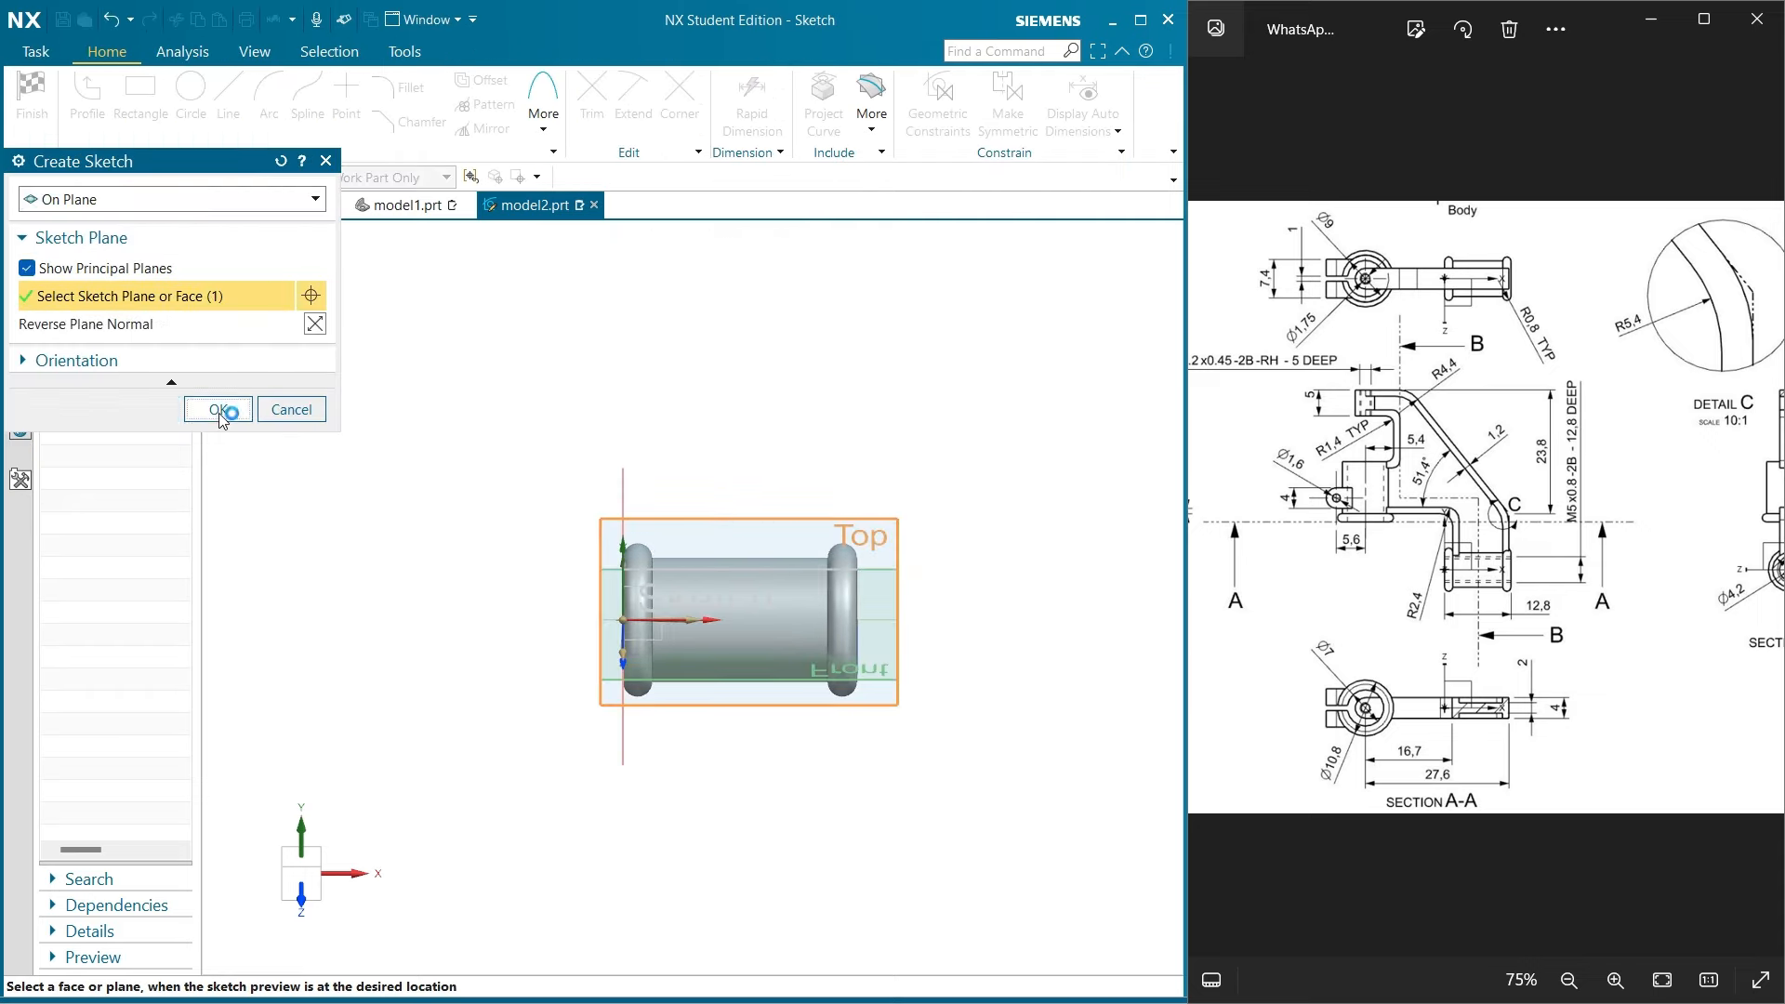
click(217, 409)
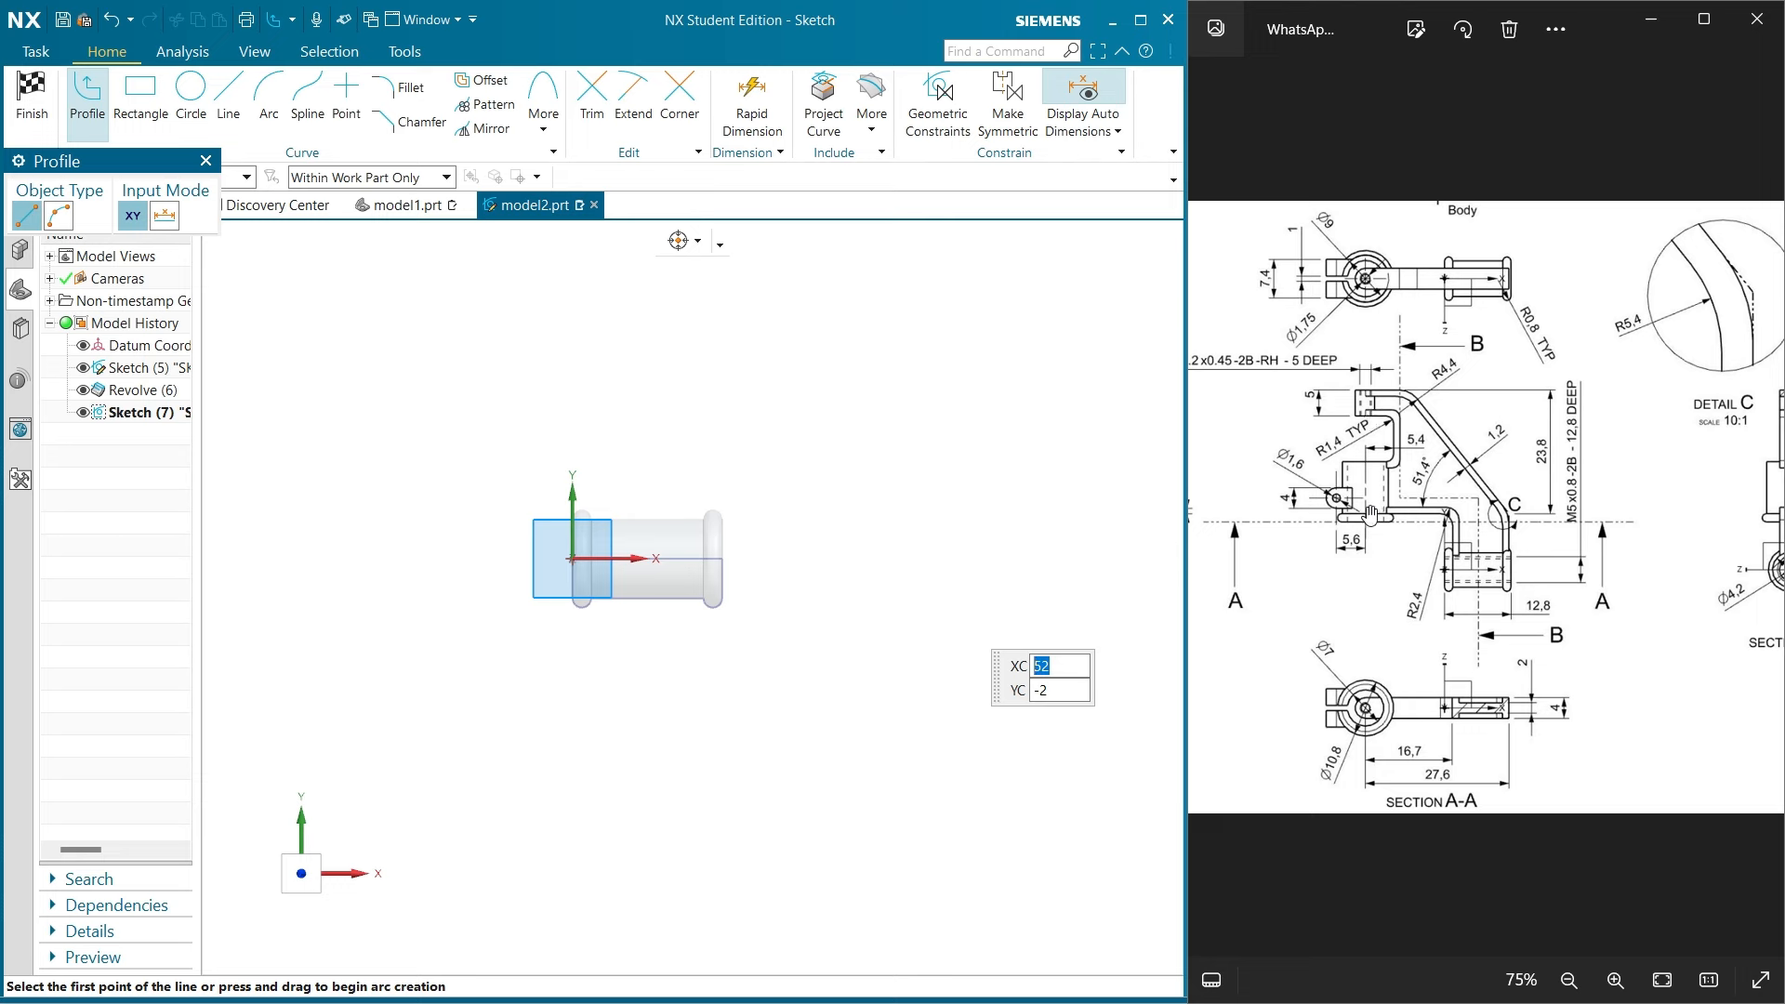
Draw a vertical line about 26 mm long, about 19 mm left of the origin, with its lower end about 5 mm above the X axis
scroll(1365, 518, down, 3)
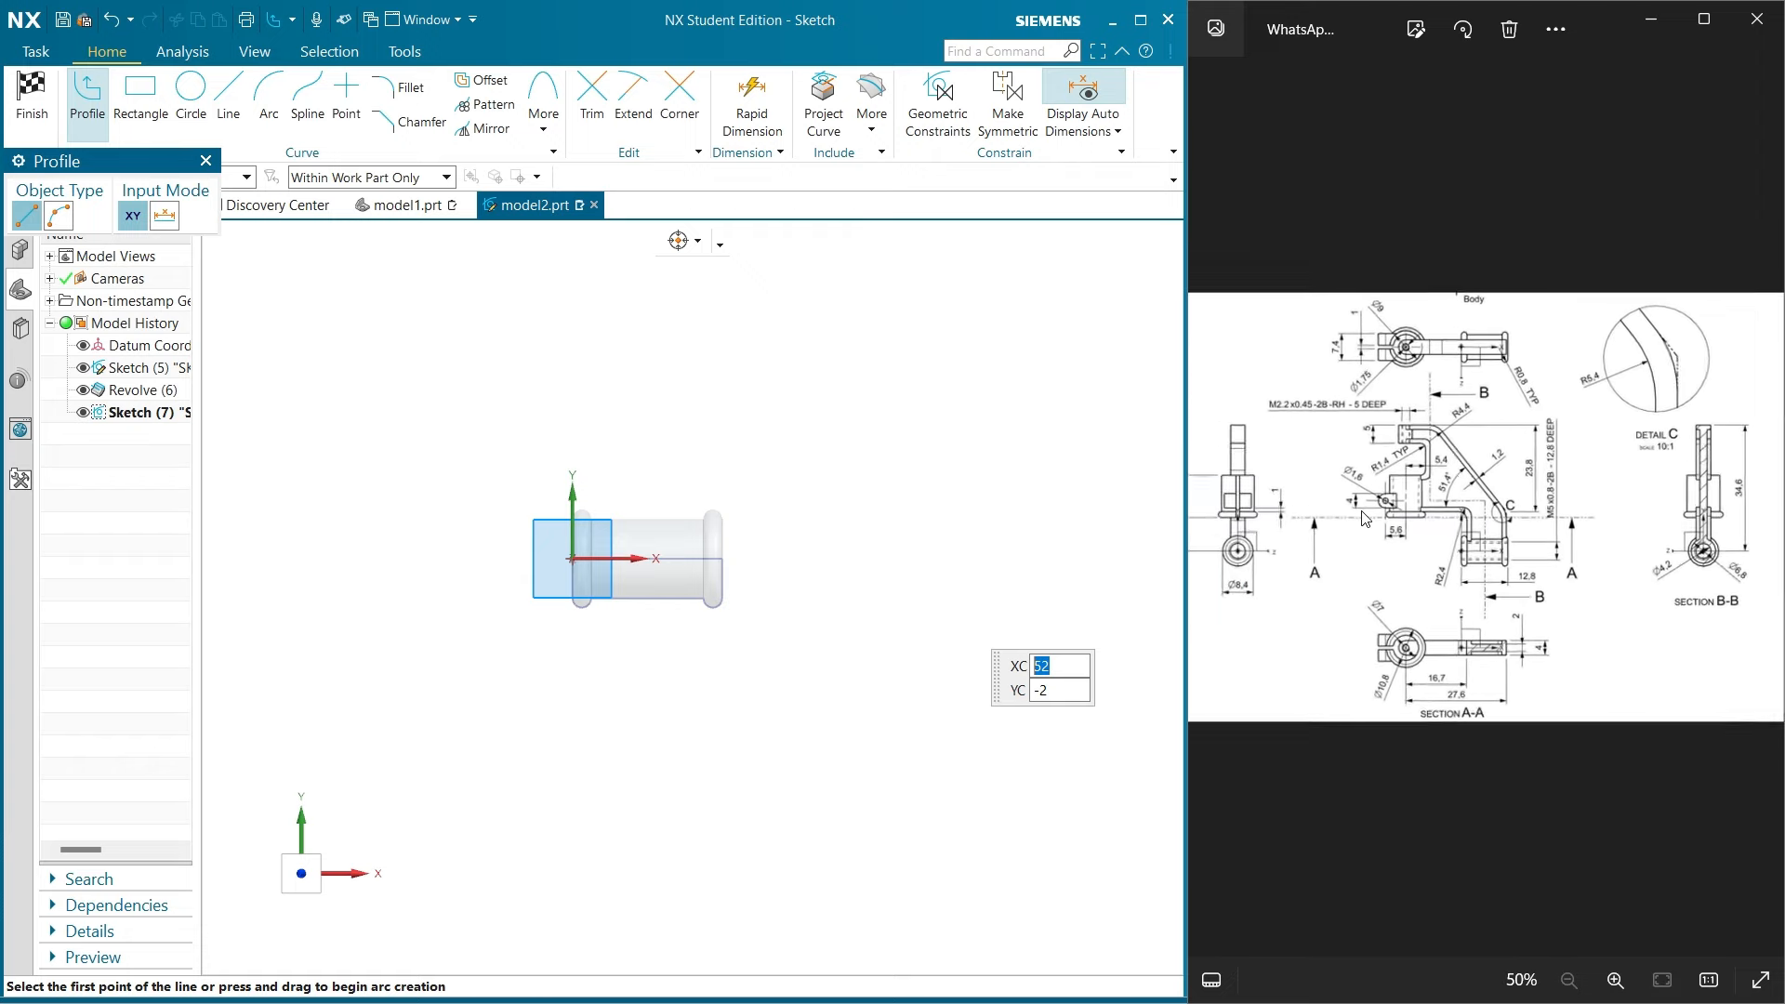
scroll(767, 655, down, 2)
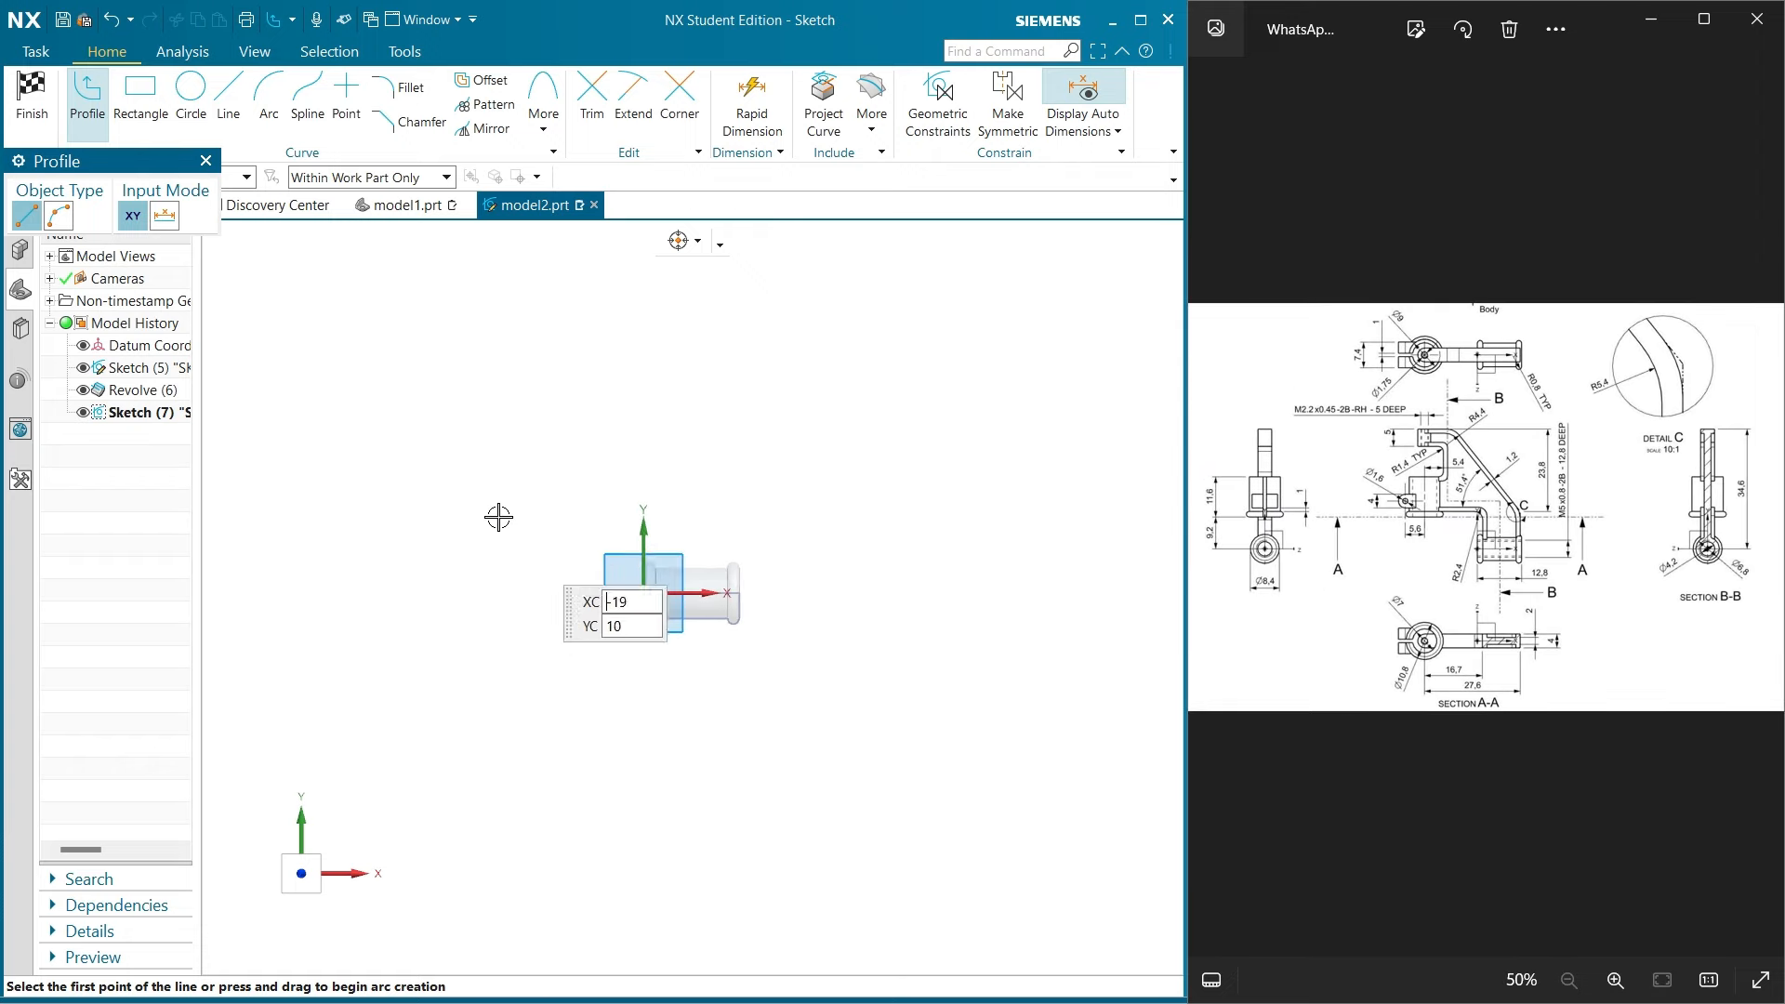
key(l)
click(501, 362)
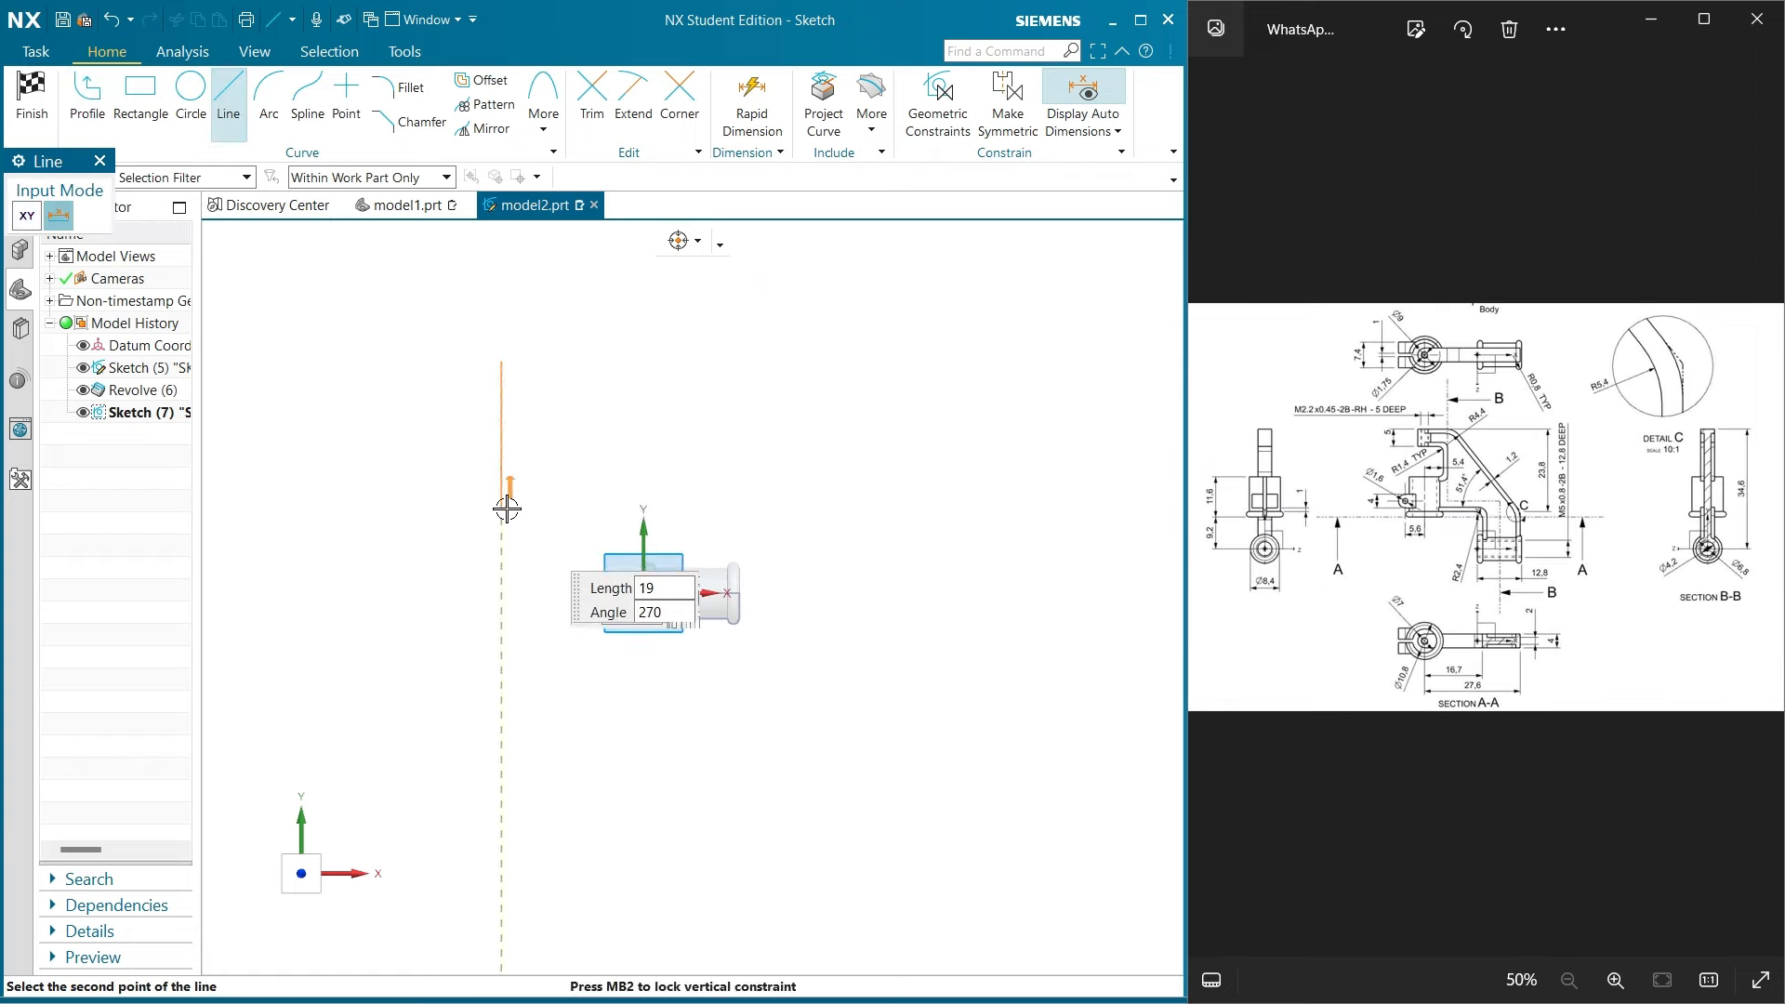
click(512, 555)
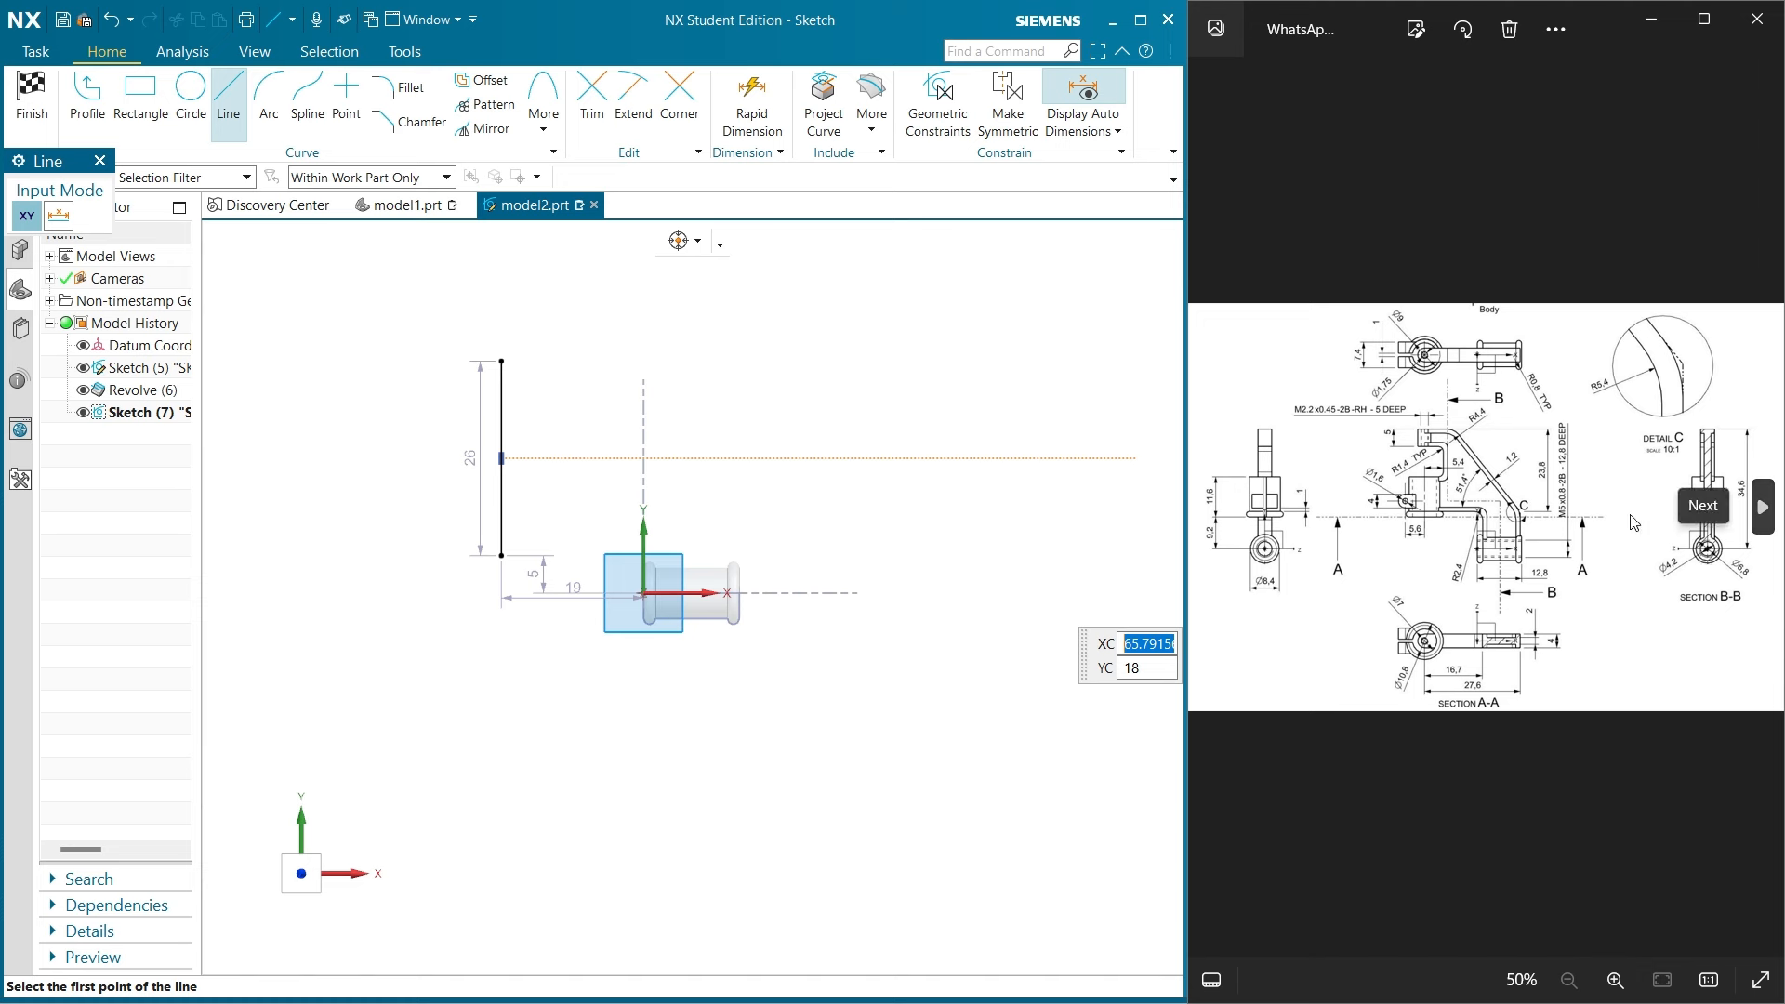
Dimension the vertical distance from the origin to the vertical line's upper end as 34.6 mm
click(752, 102)
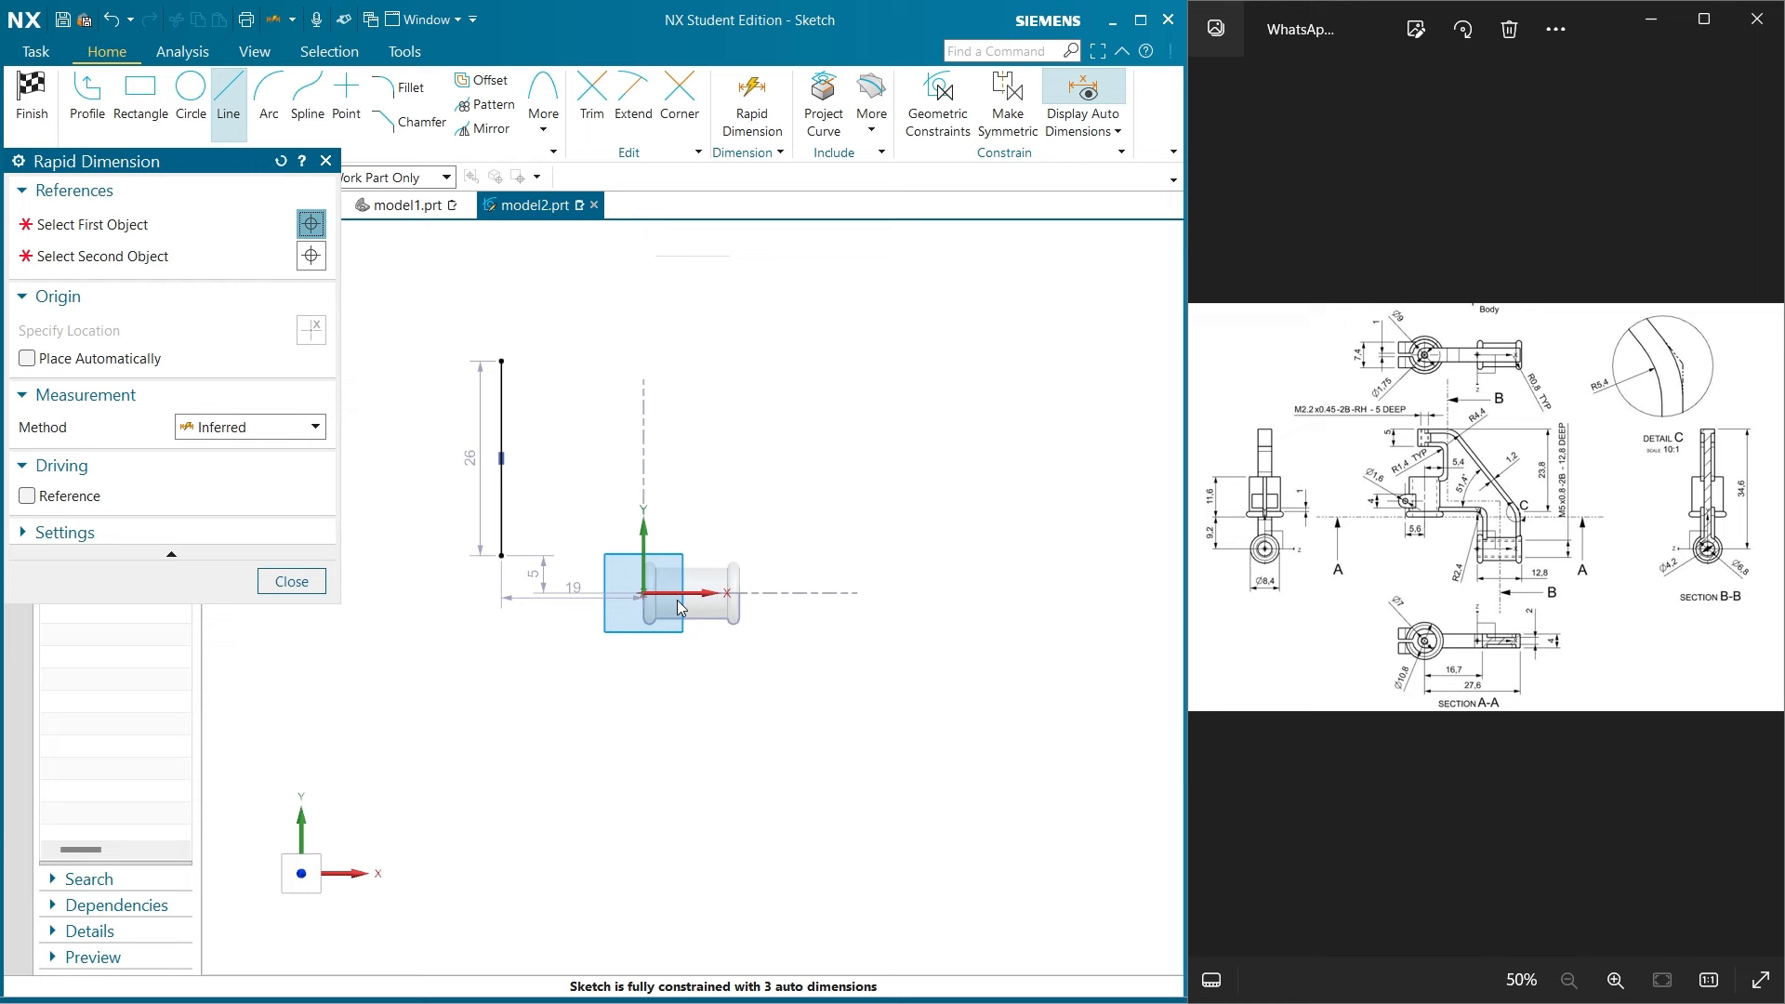
click(643, 592)
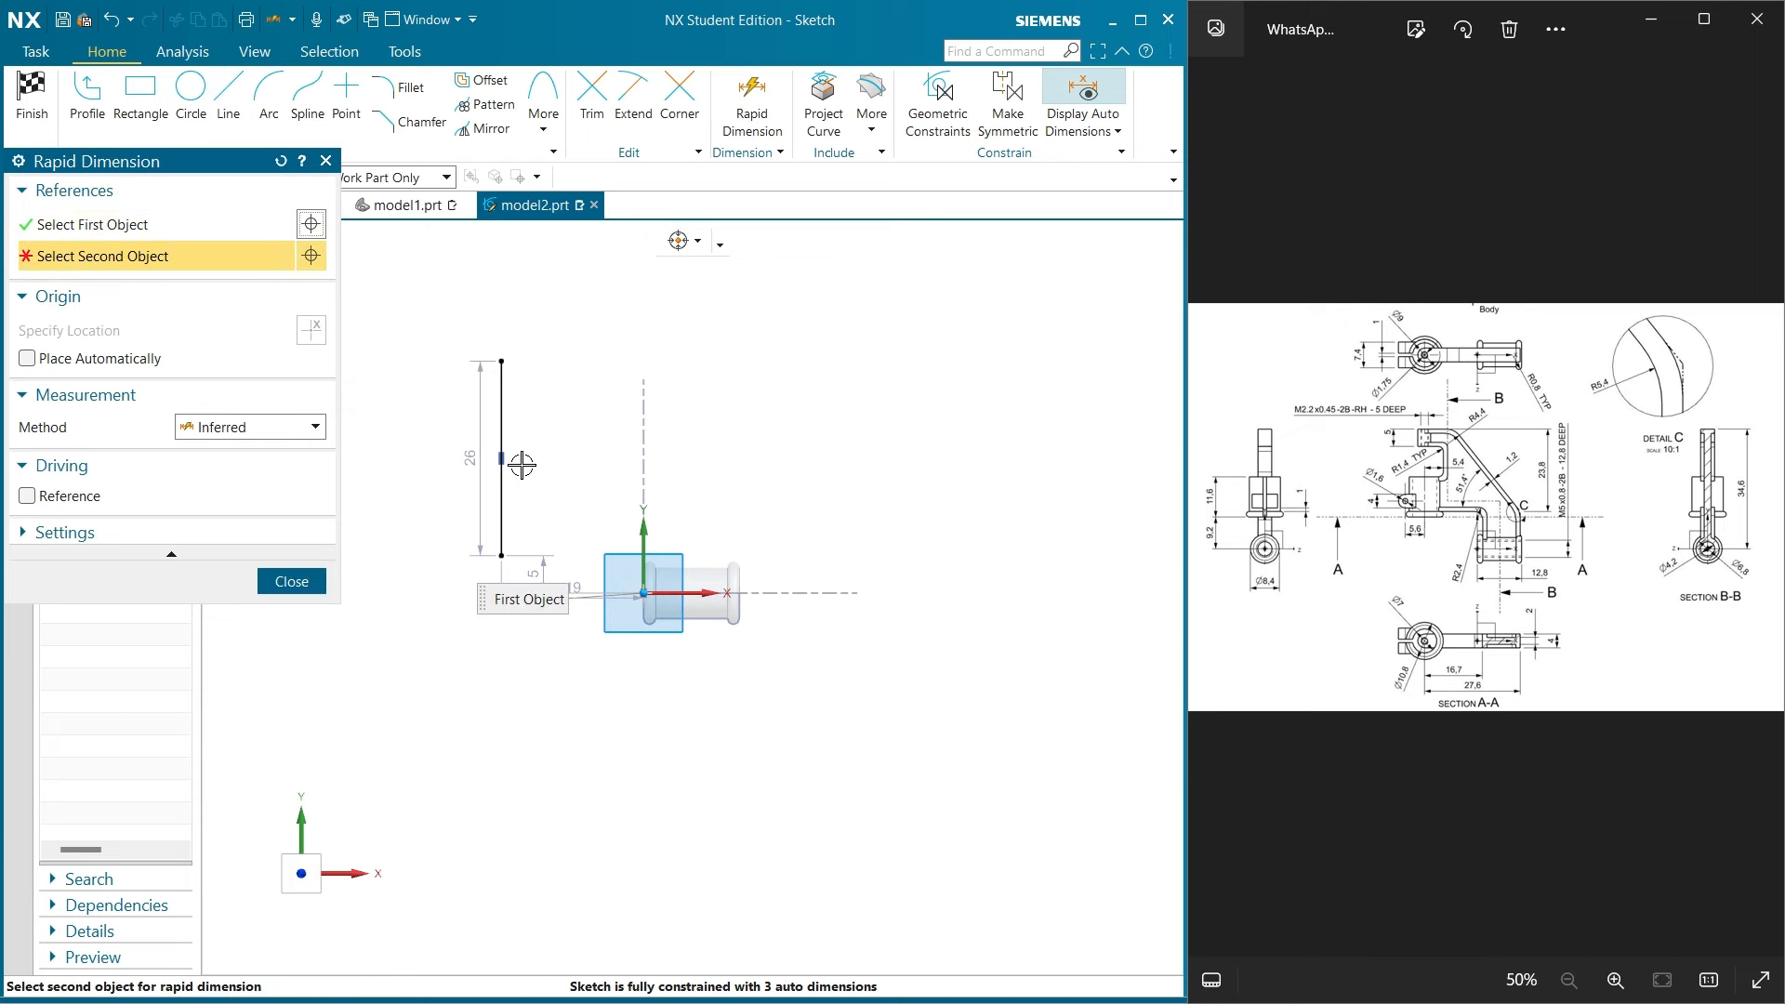
click(502, 361)
click(903, 465)
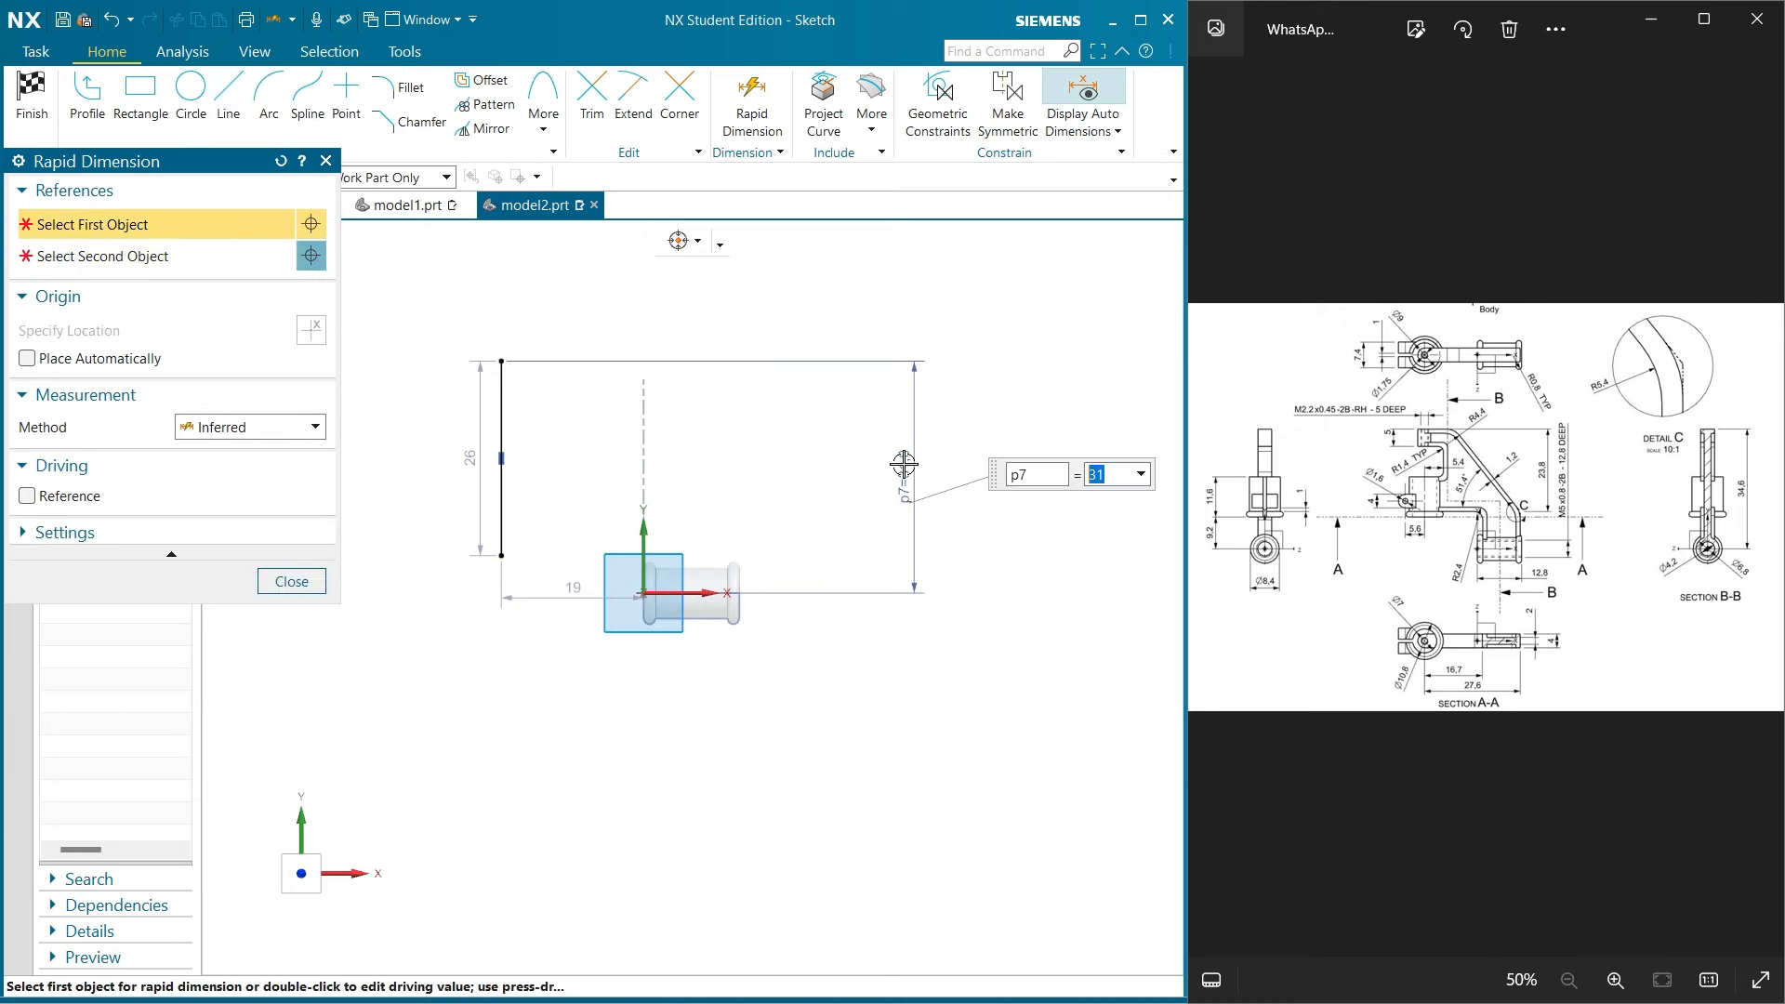
text(34.6)
key(Return)
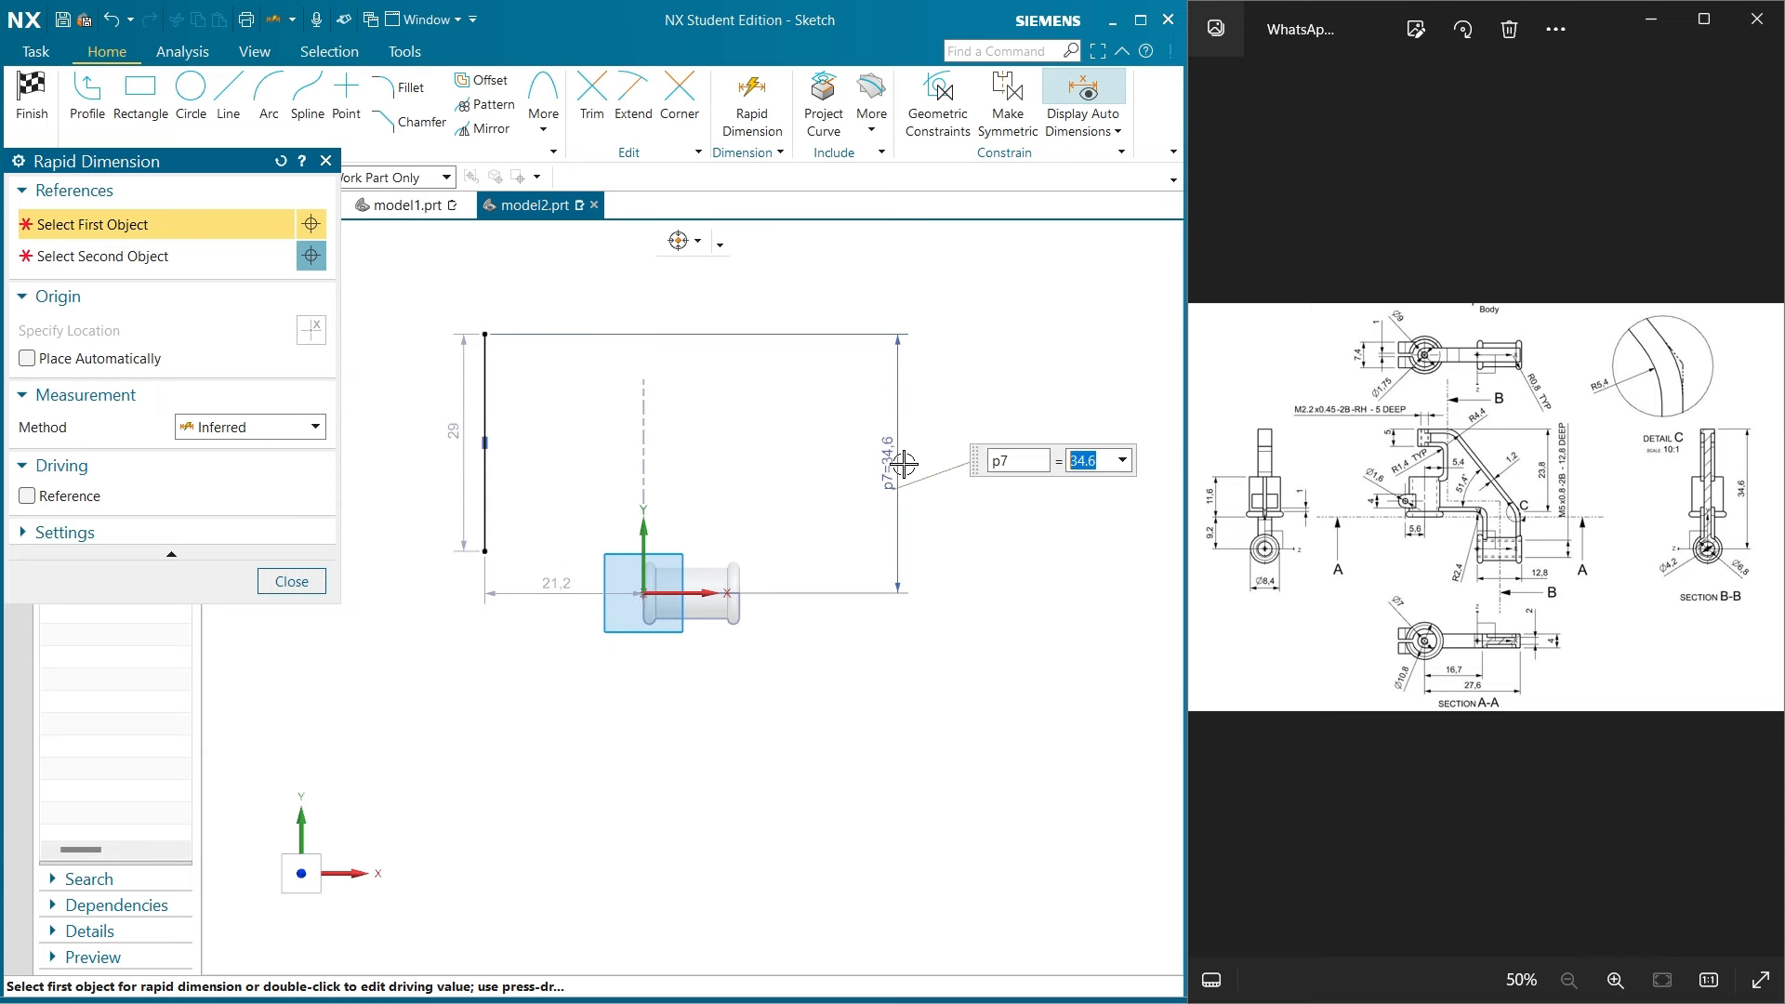
click(291, 583)
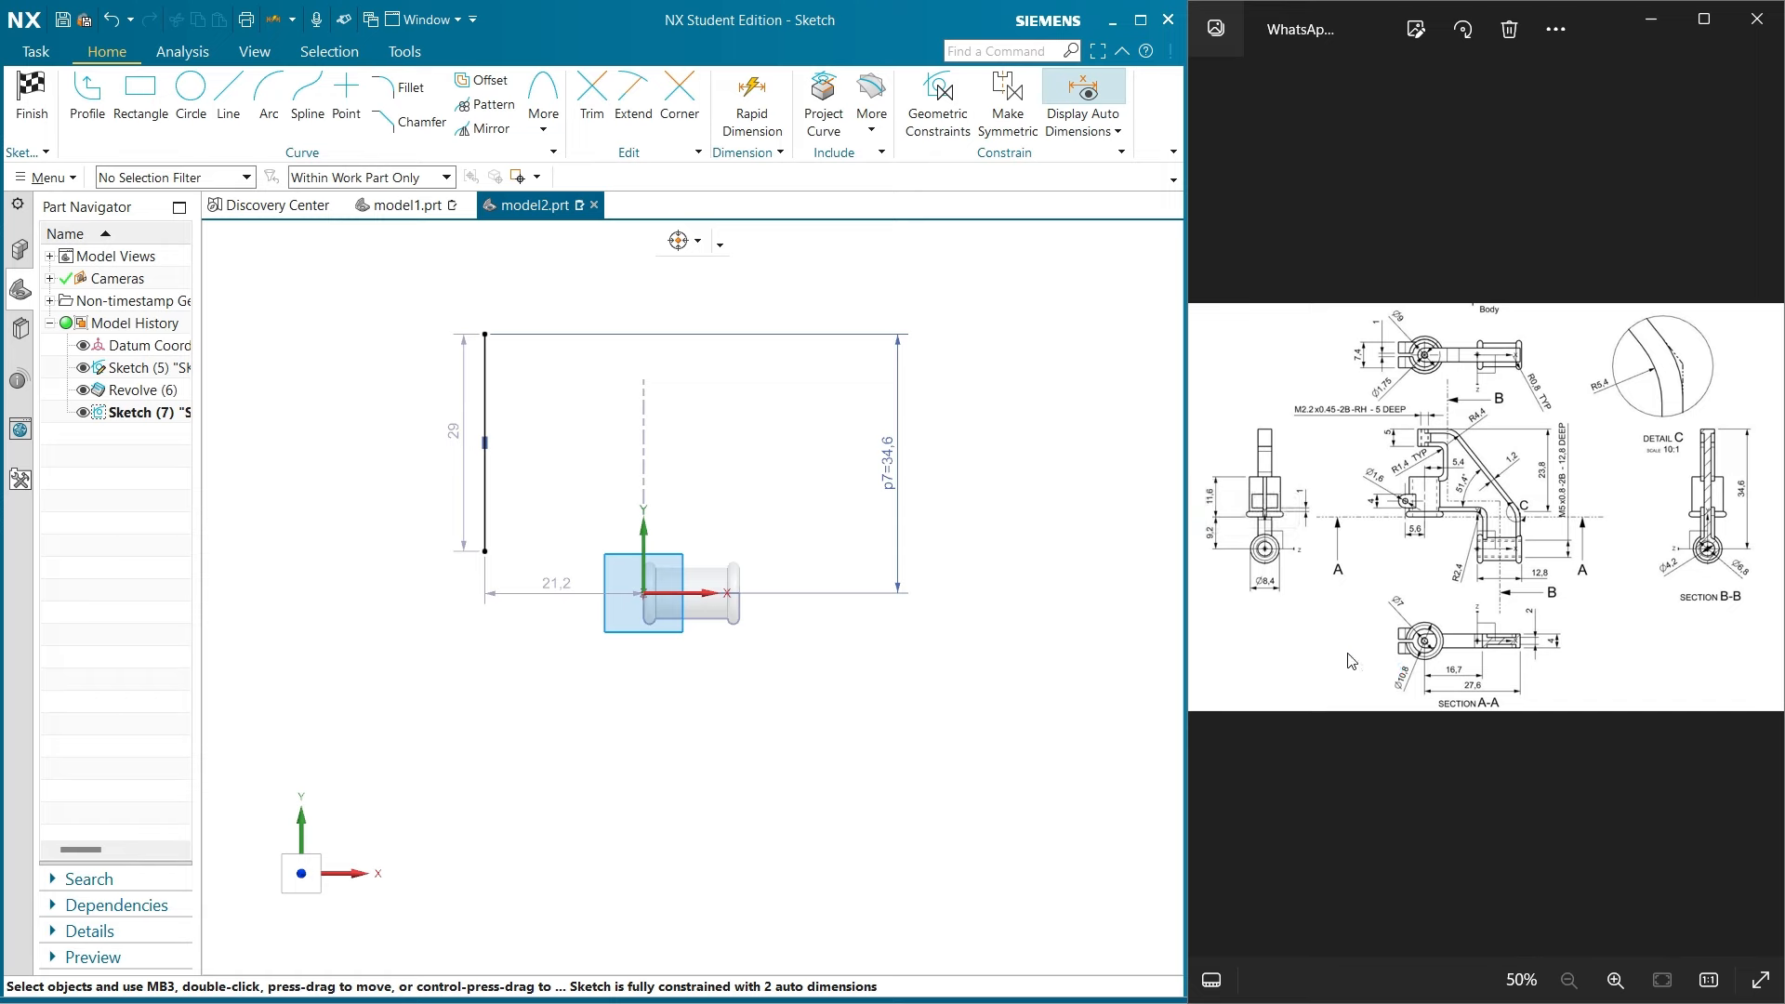
Dimension the vertical distance from the origin to the line's lower end as 9.2 mm, using the Vertical method
scroll(1350, 660, up, 2)
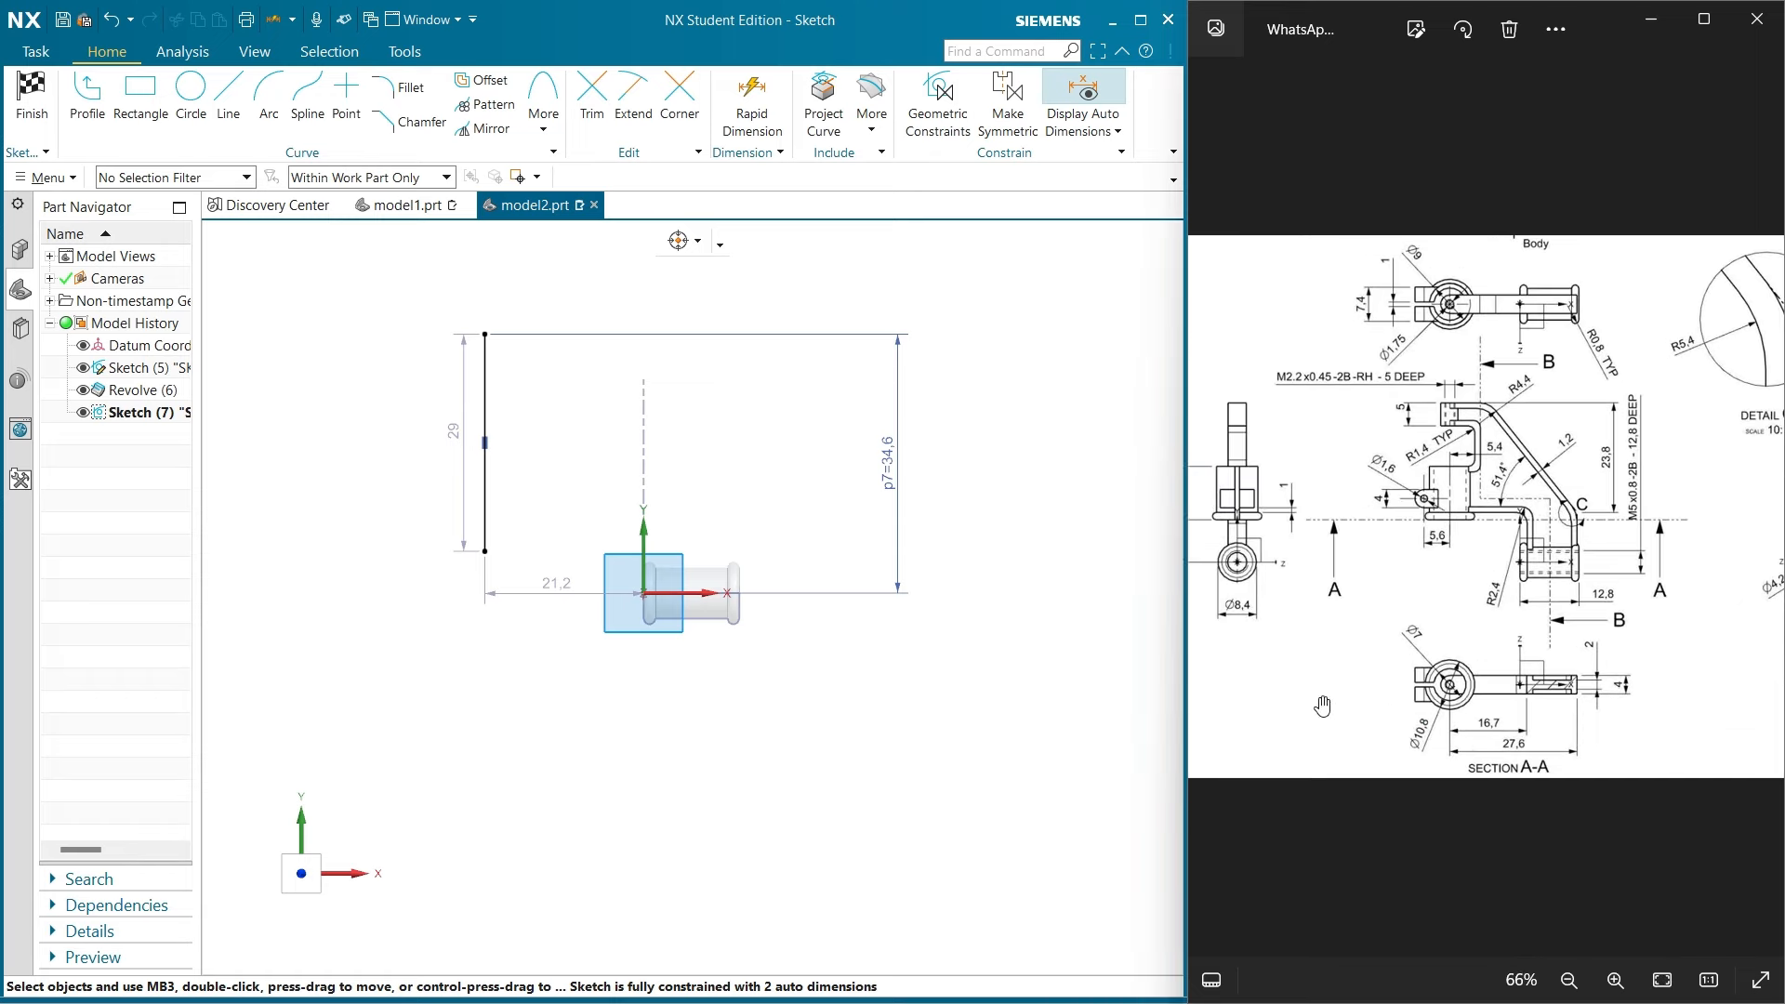
drag(1312, 660, 1366, 681)
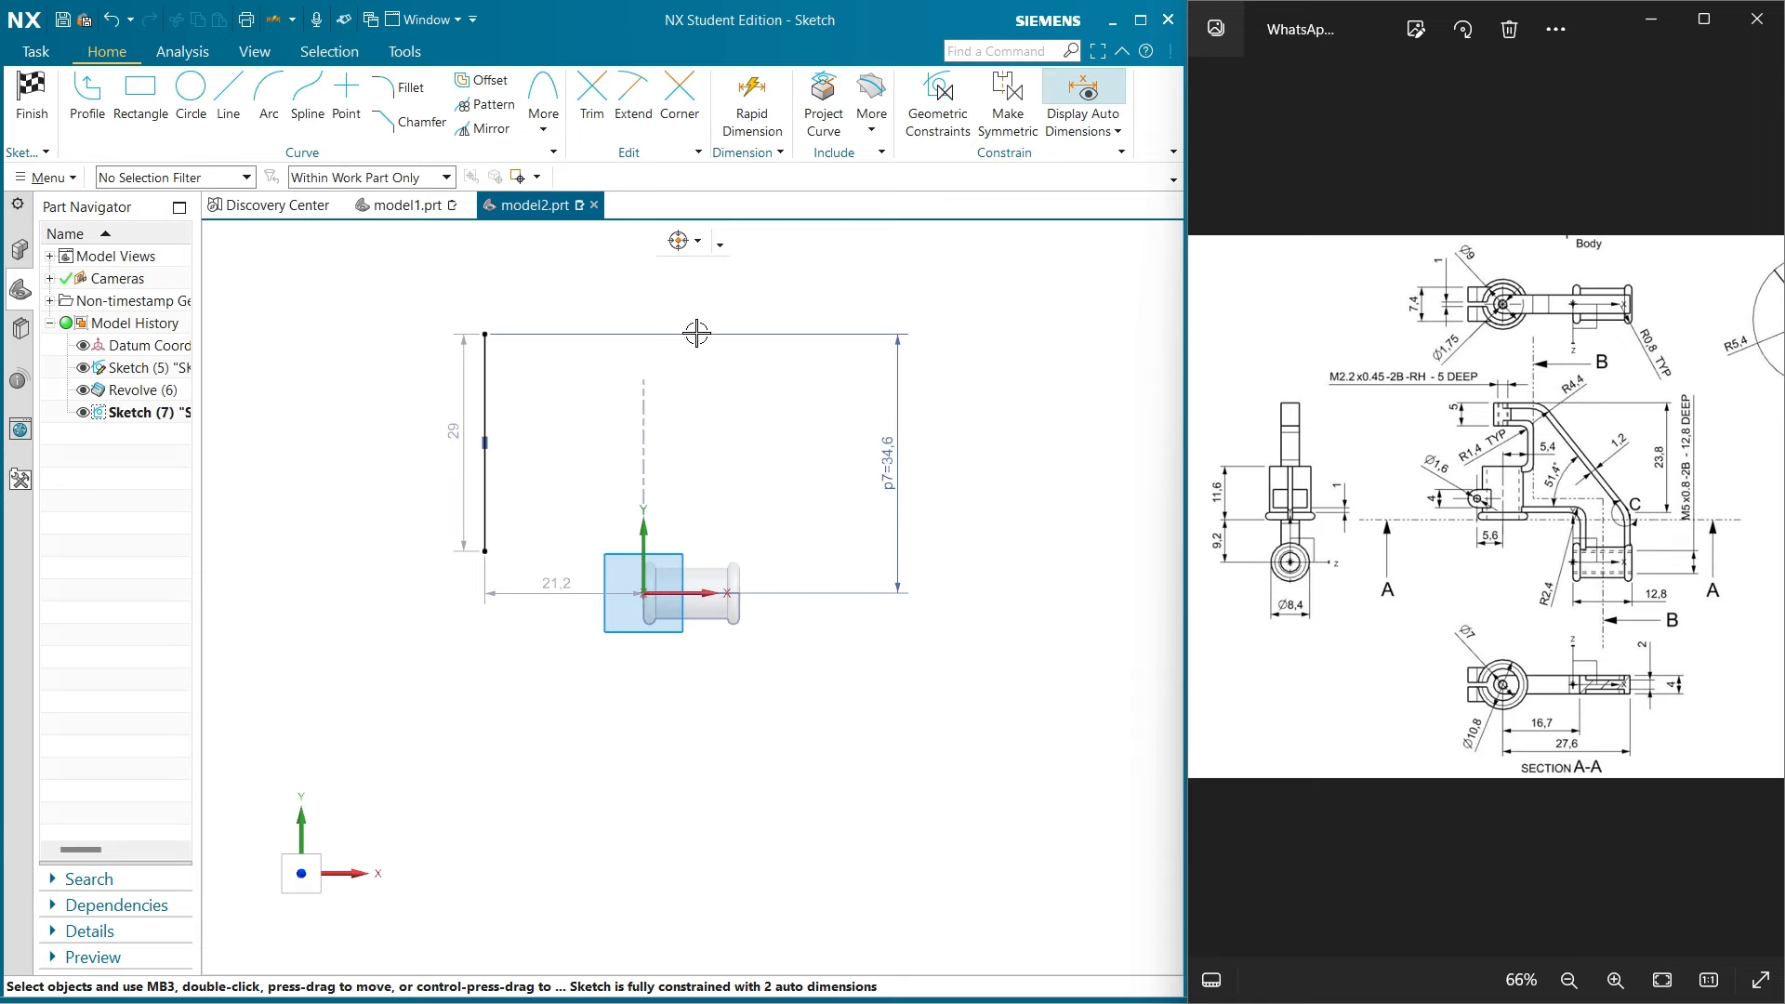
click(752, 104)
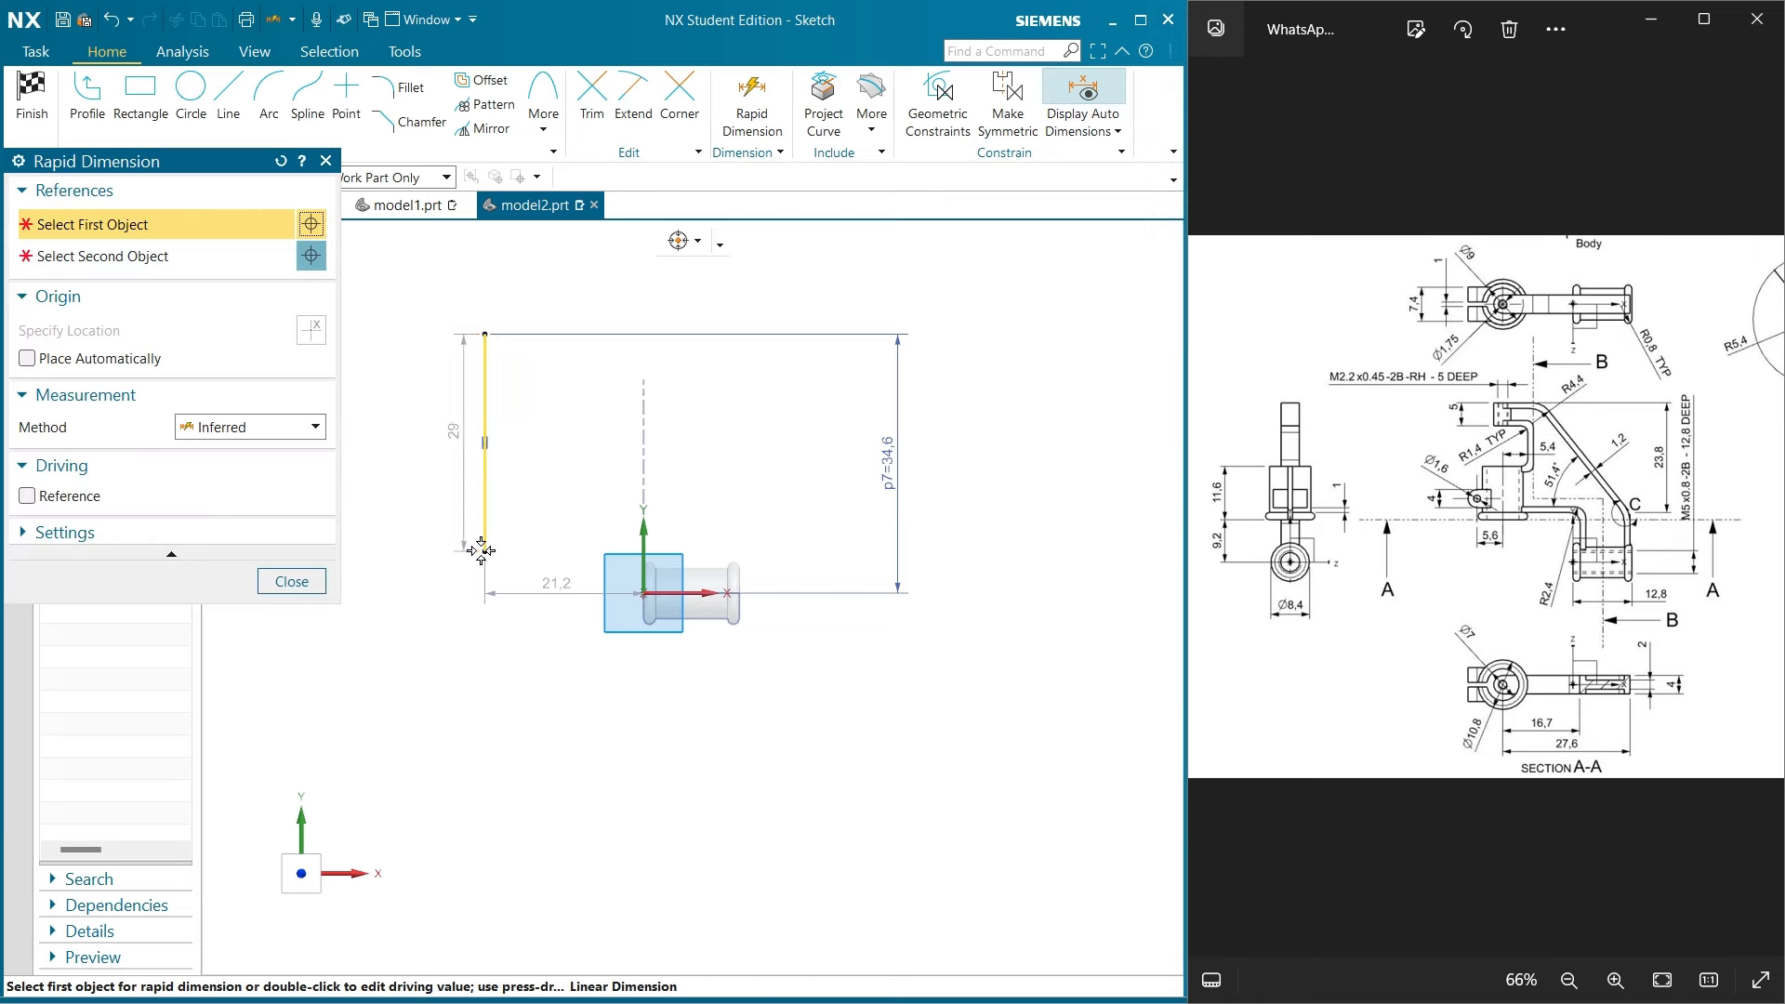
click(481, 551)
click(487, 593)
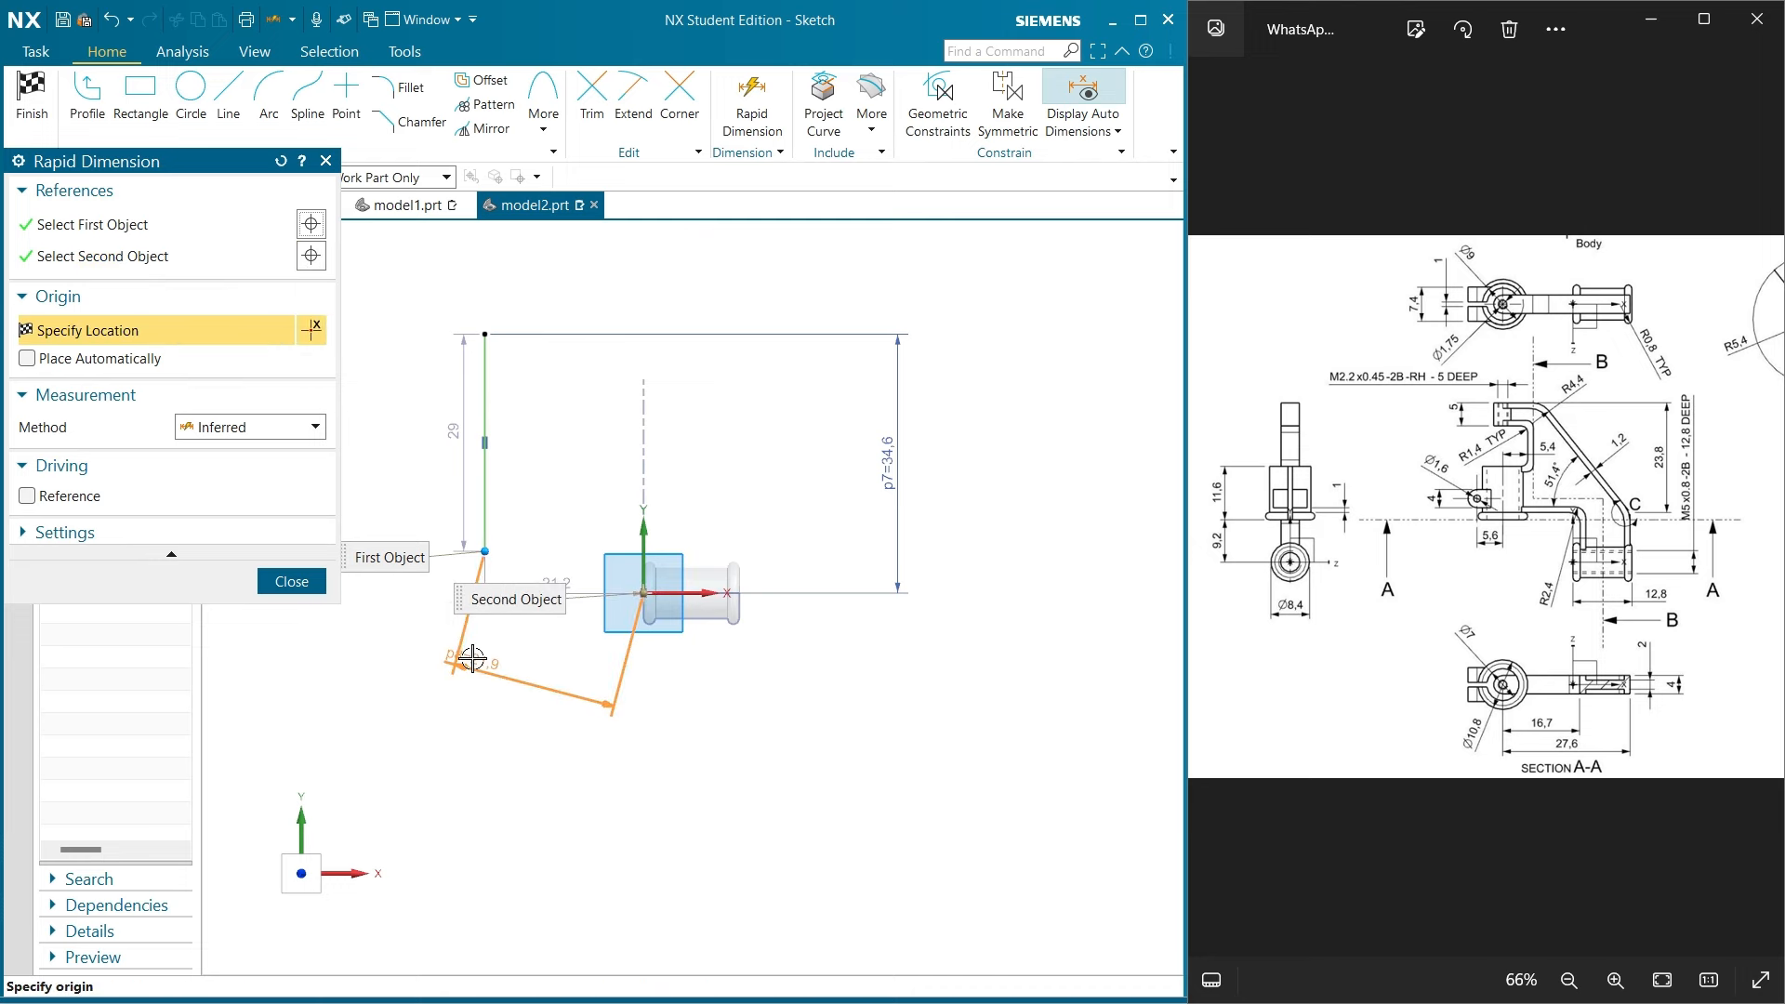
click(260, 429)
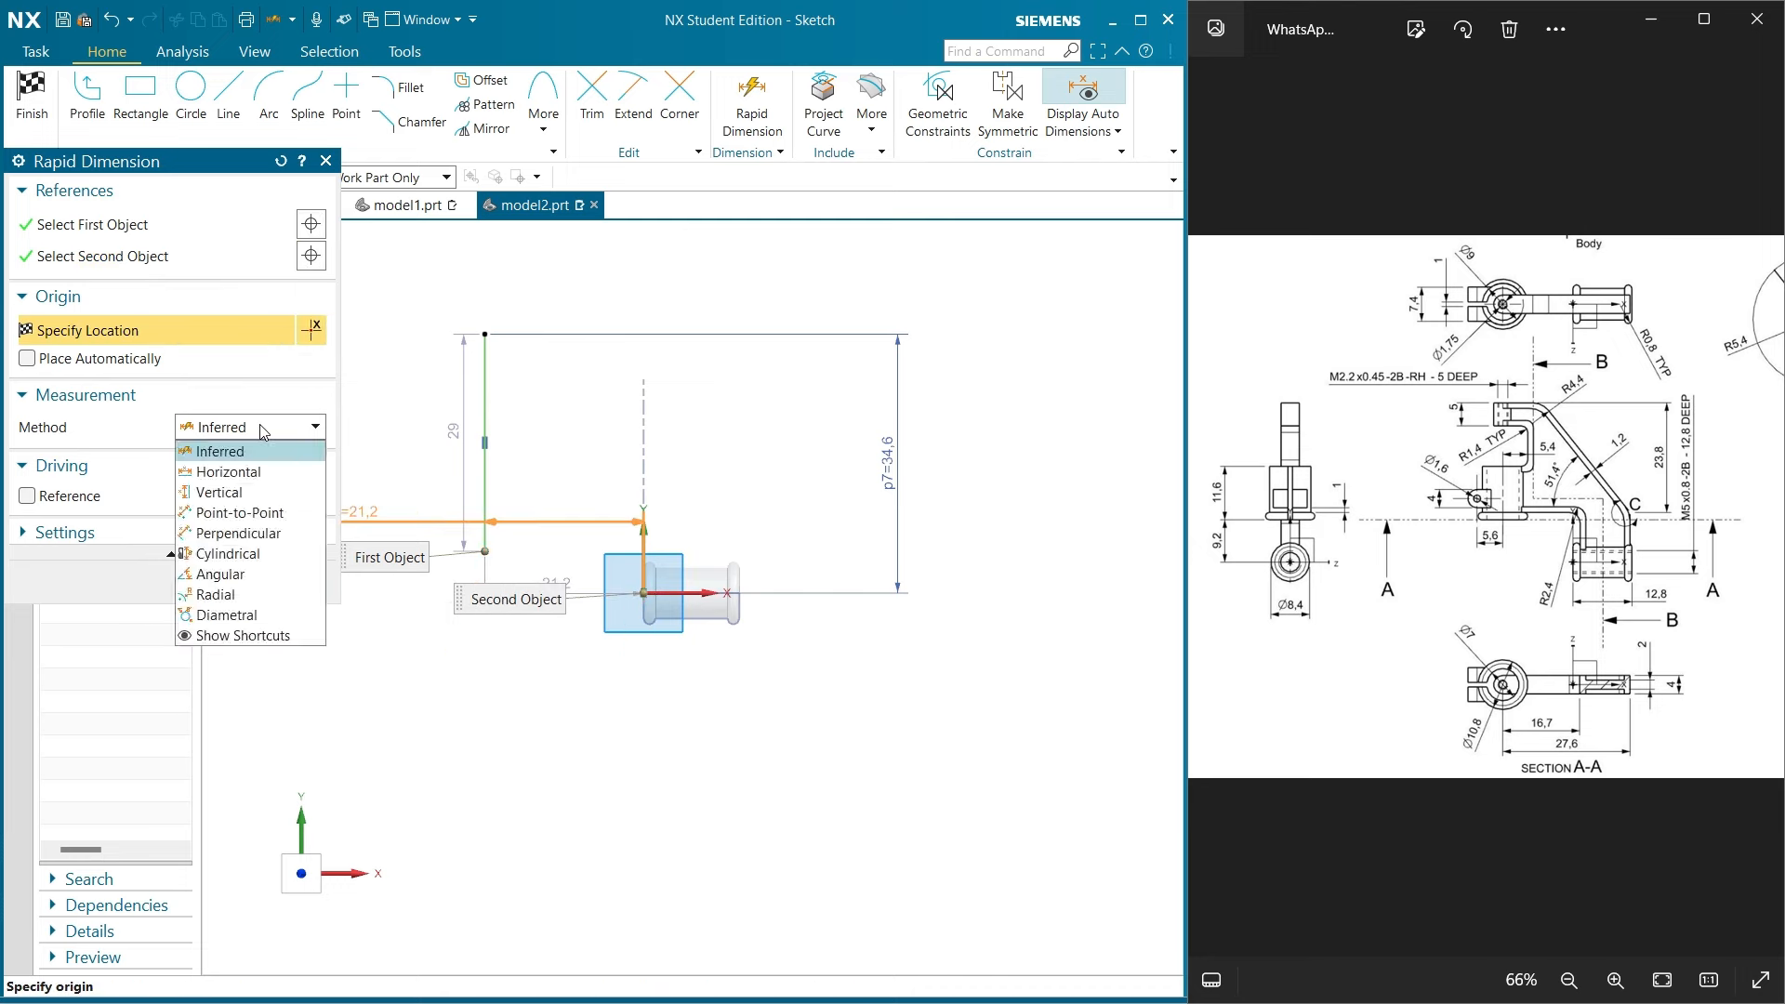
click(261, 492)
click(385, 585)
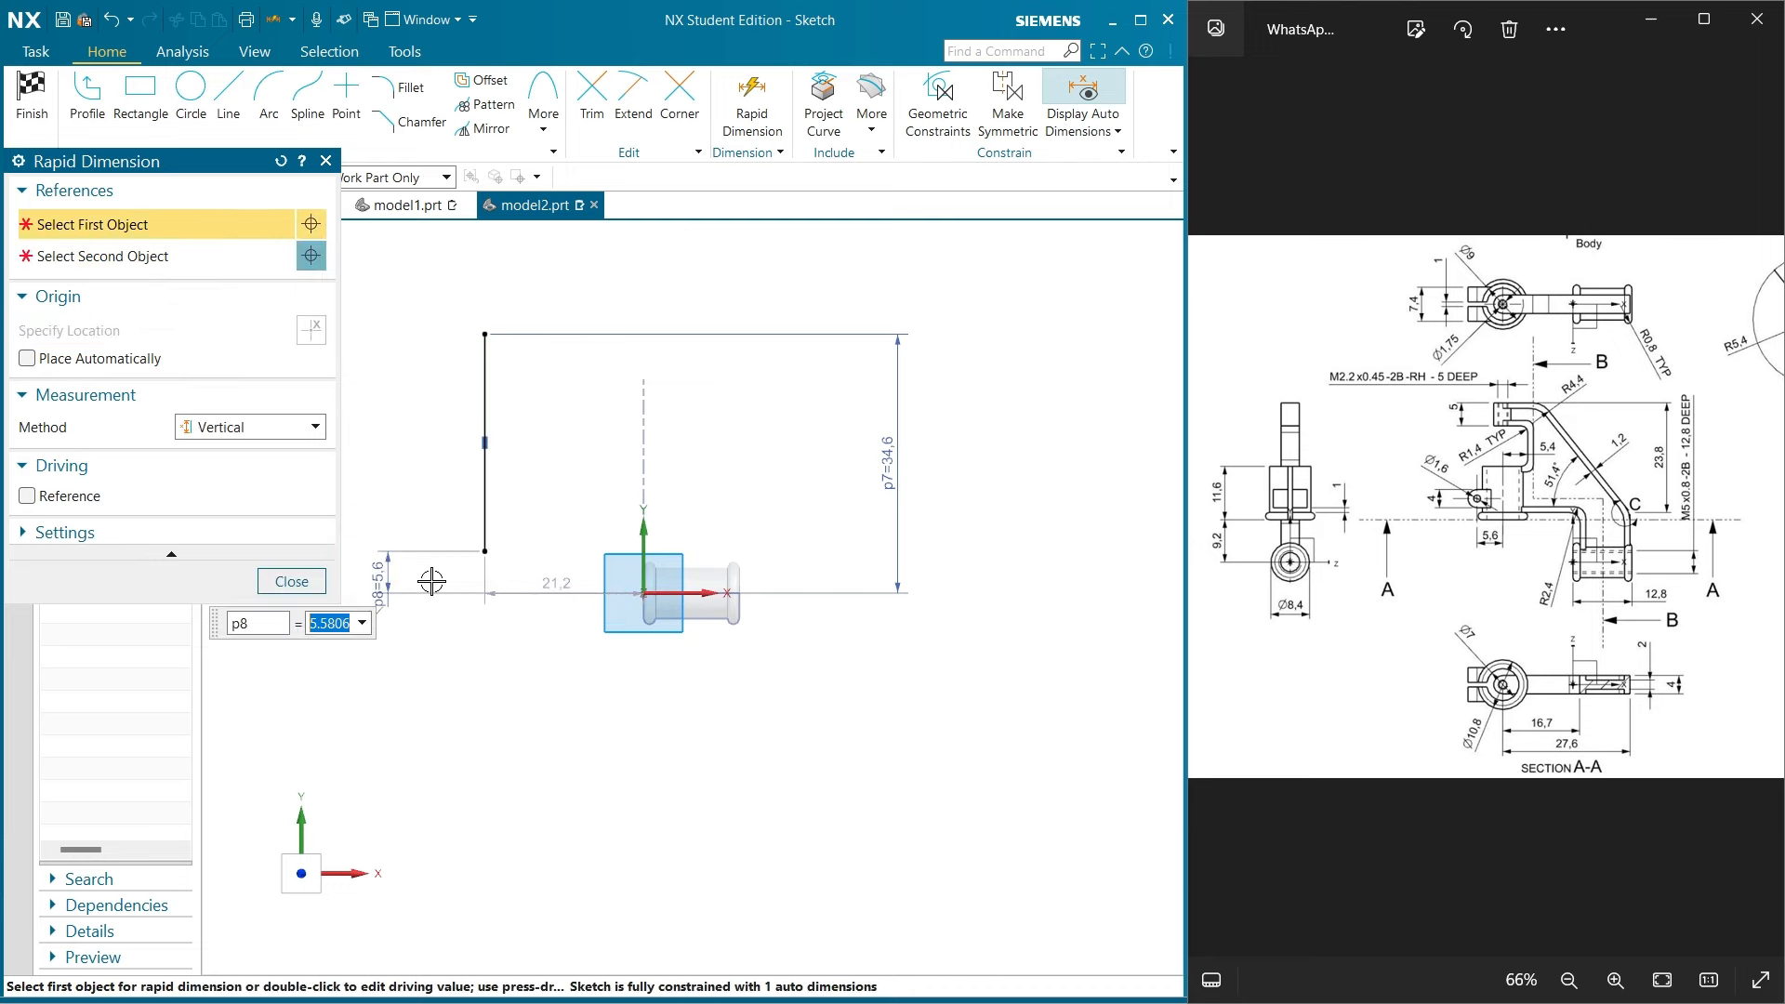
key(Return)
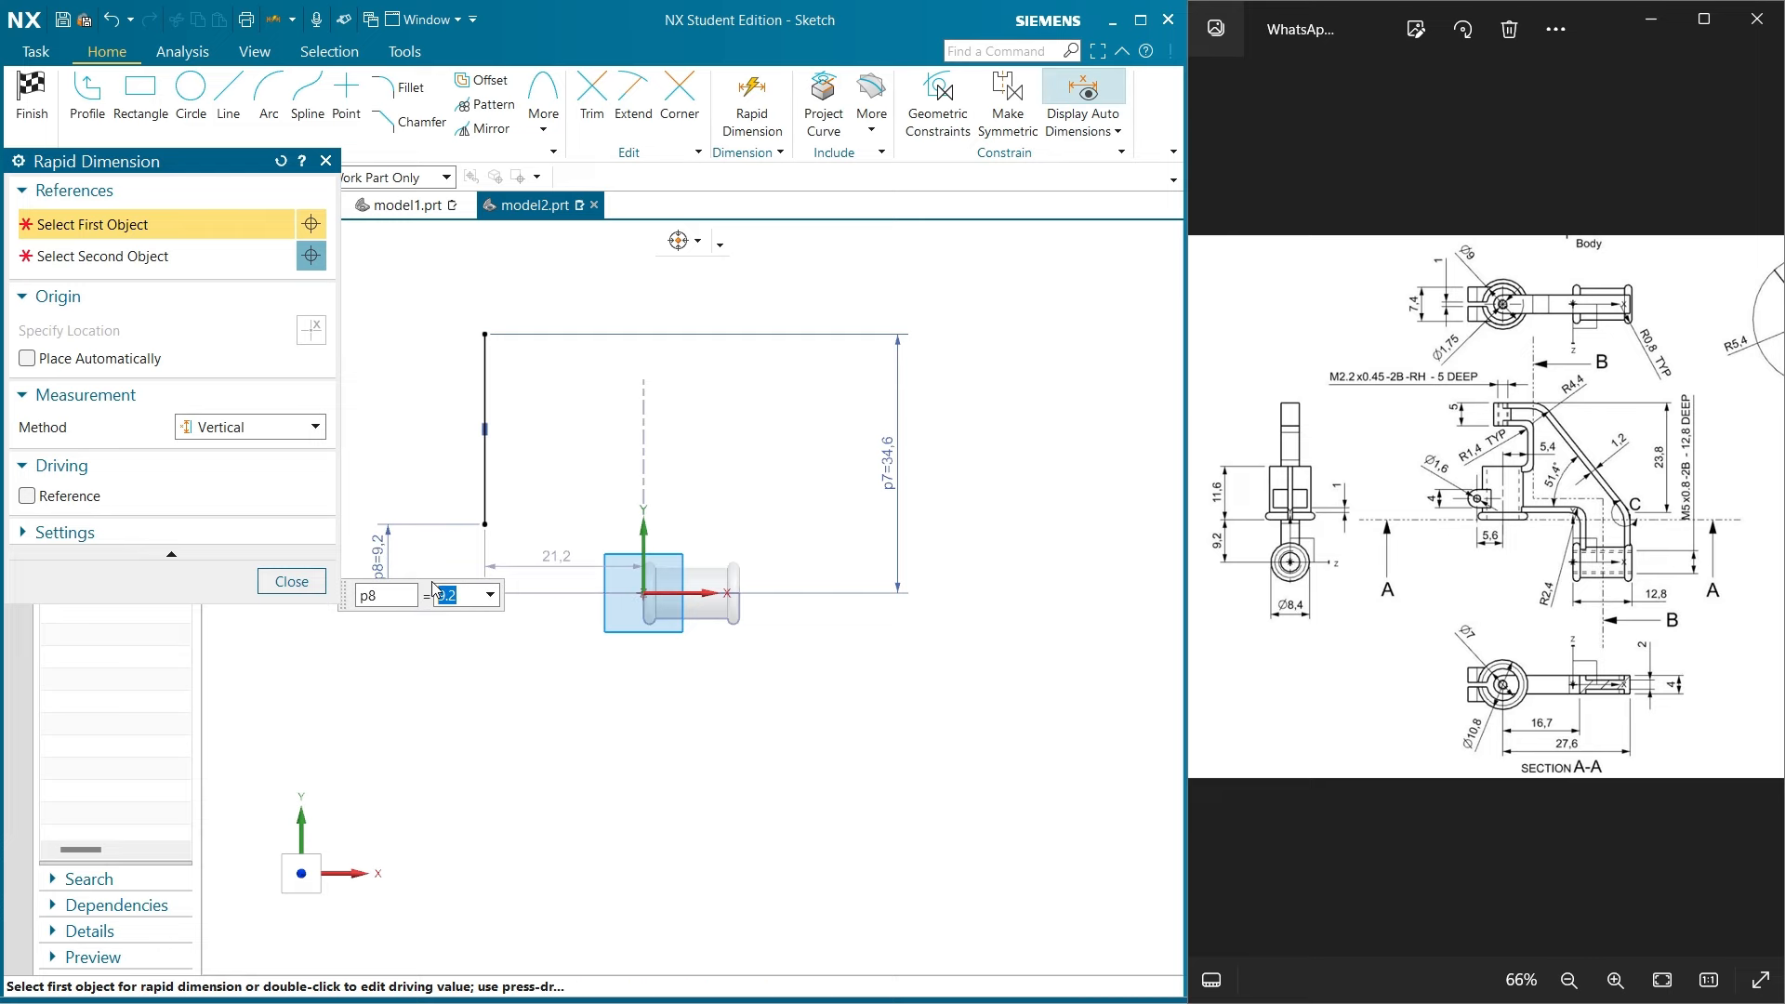
click(291, 581)
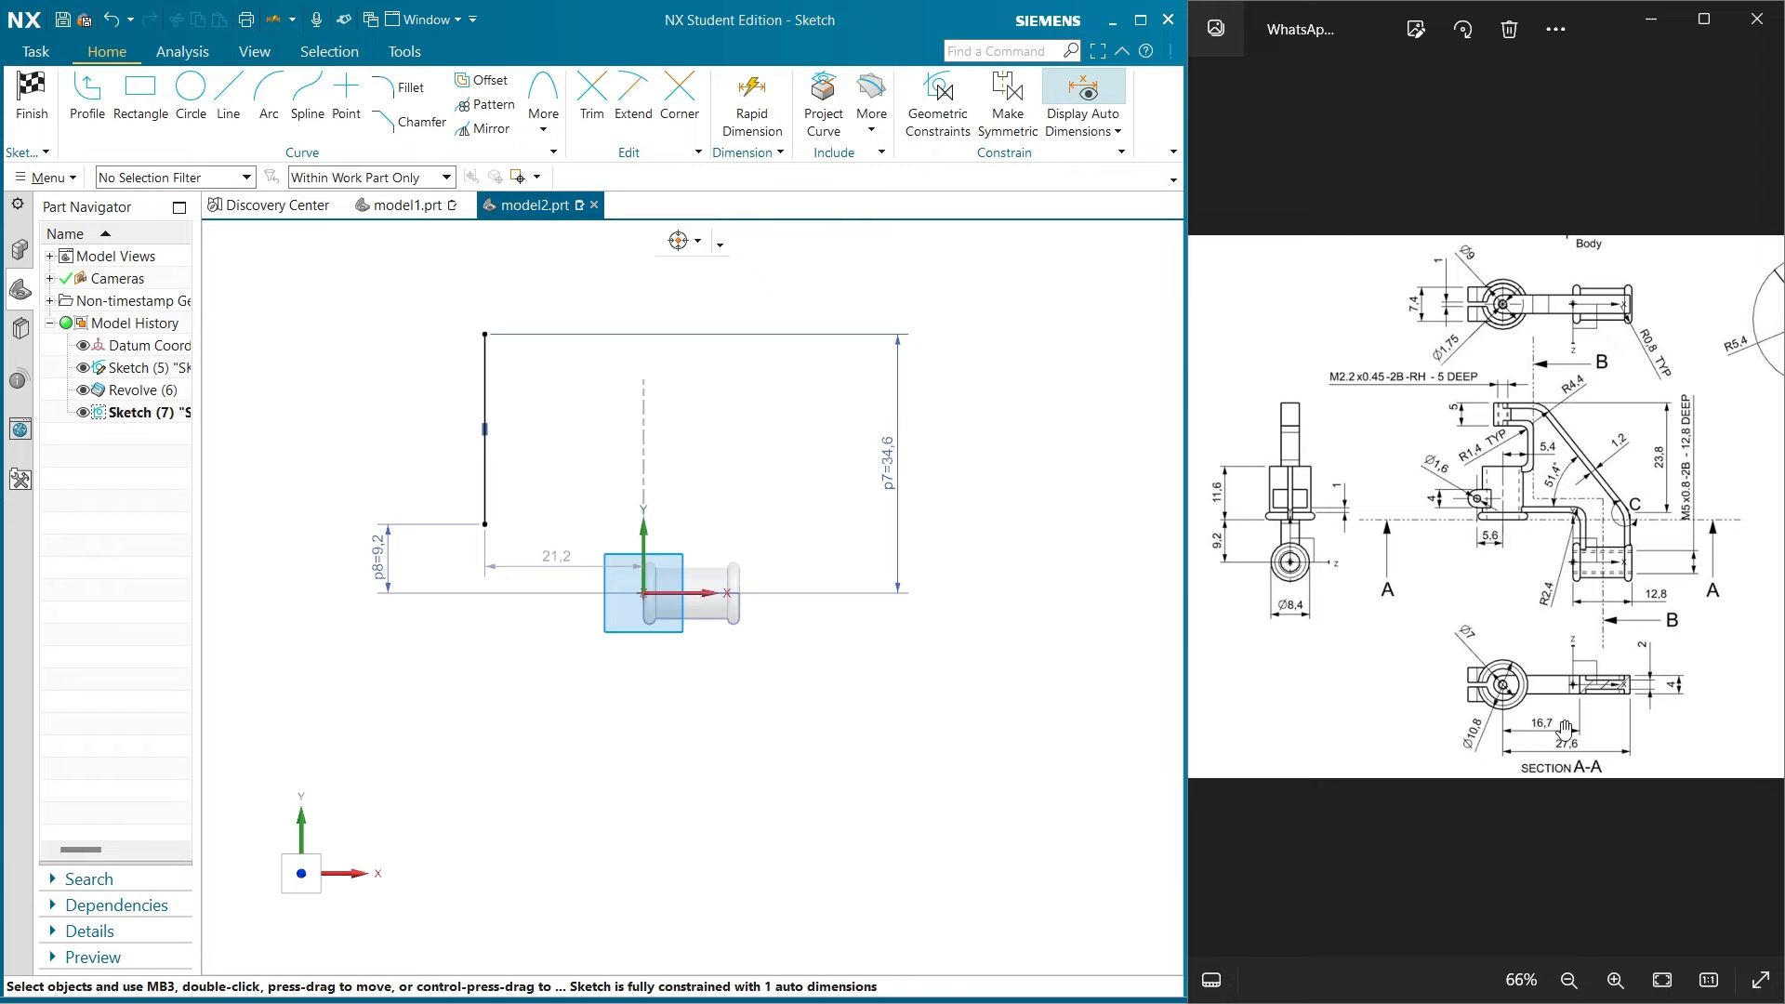
Dimension the horizontal distance from the line's lower end to the inner edge of the boss's left collar as 16.7 mm, using the Horizontal method
scroll(1565, 730, up, 2)
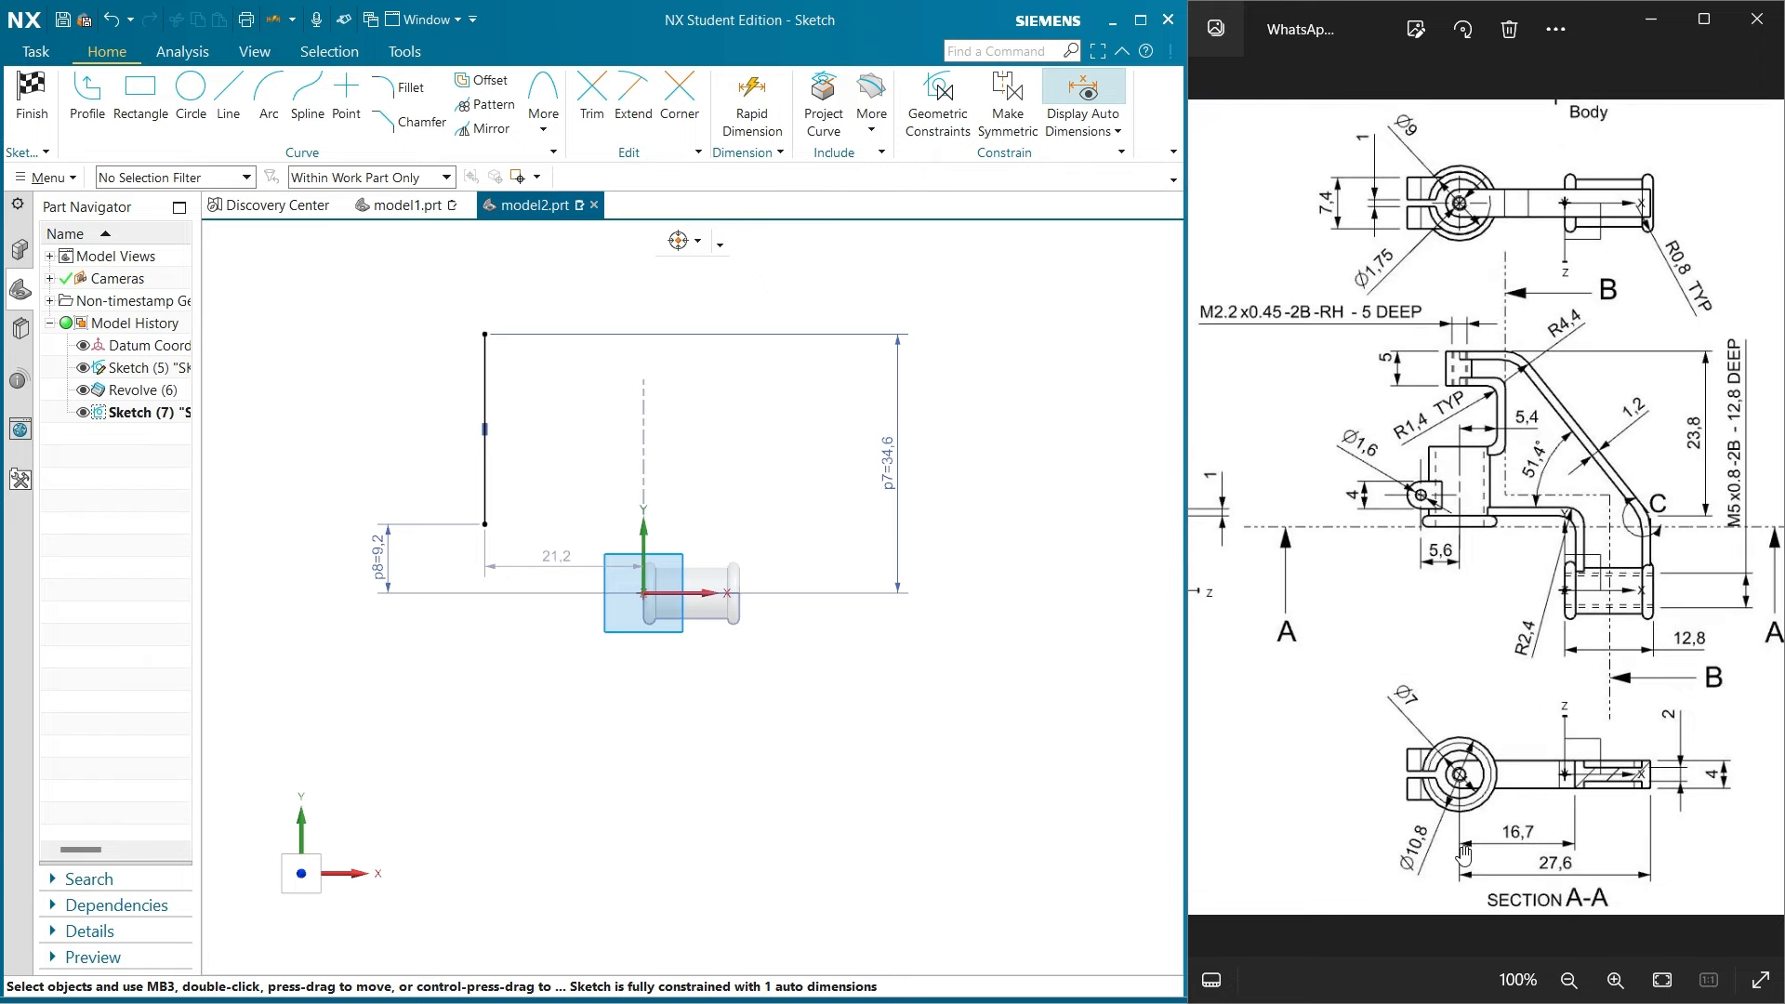
scroll(642, 605, up, 4)
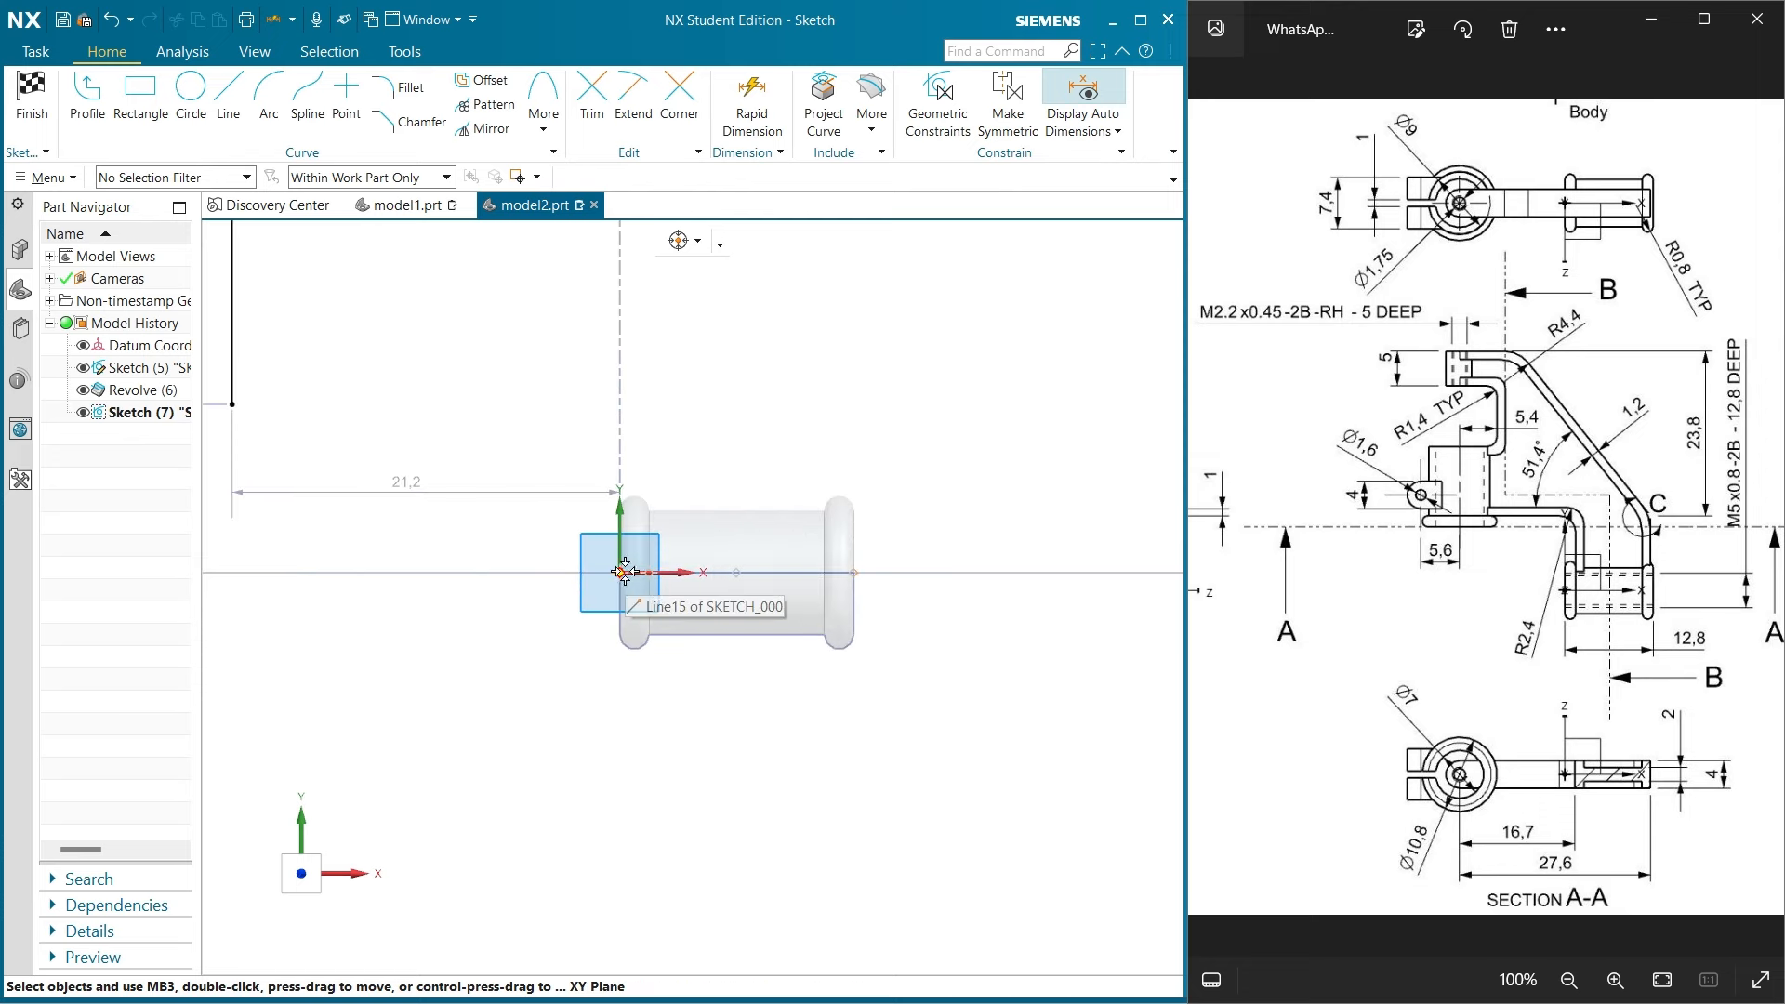
scroll(622, 605, down, 4)
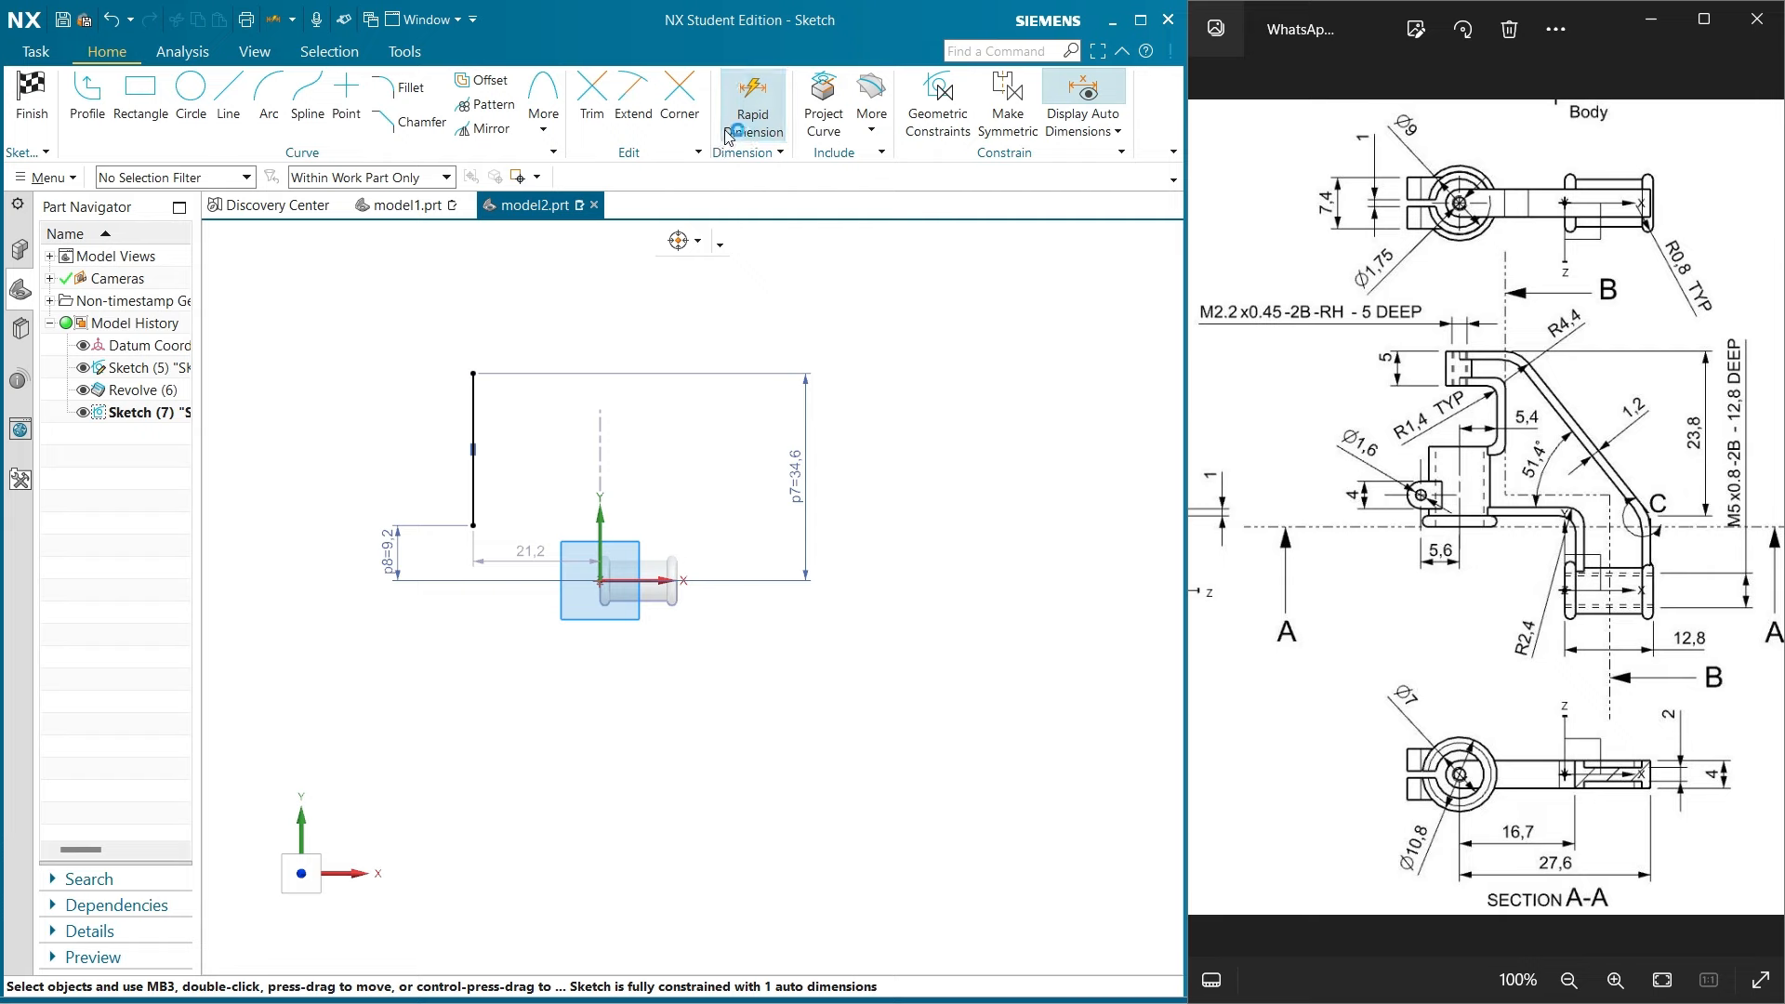
click(752, 104)
scroll(406, 693, up, 3)
click(534, 358)
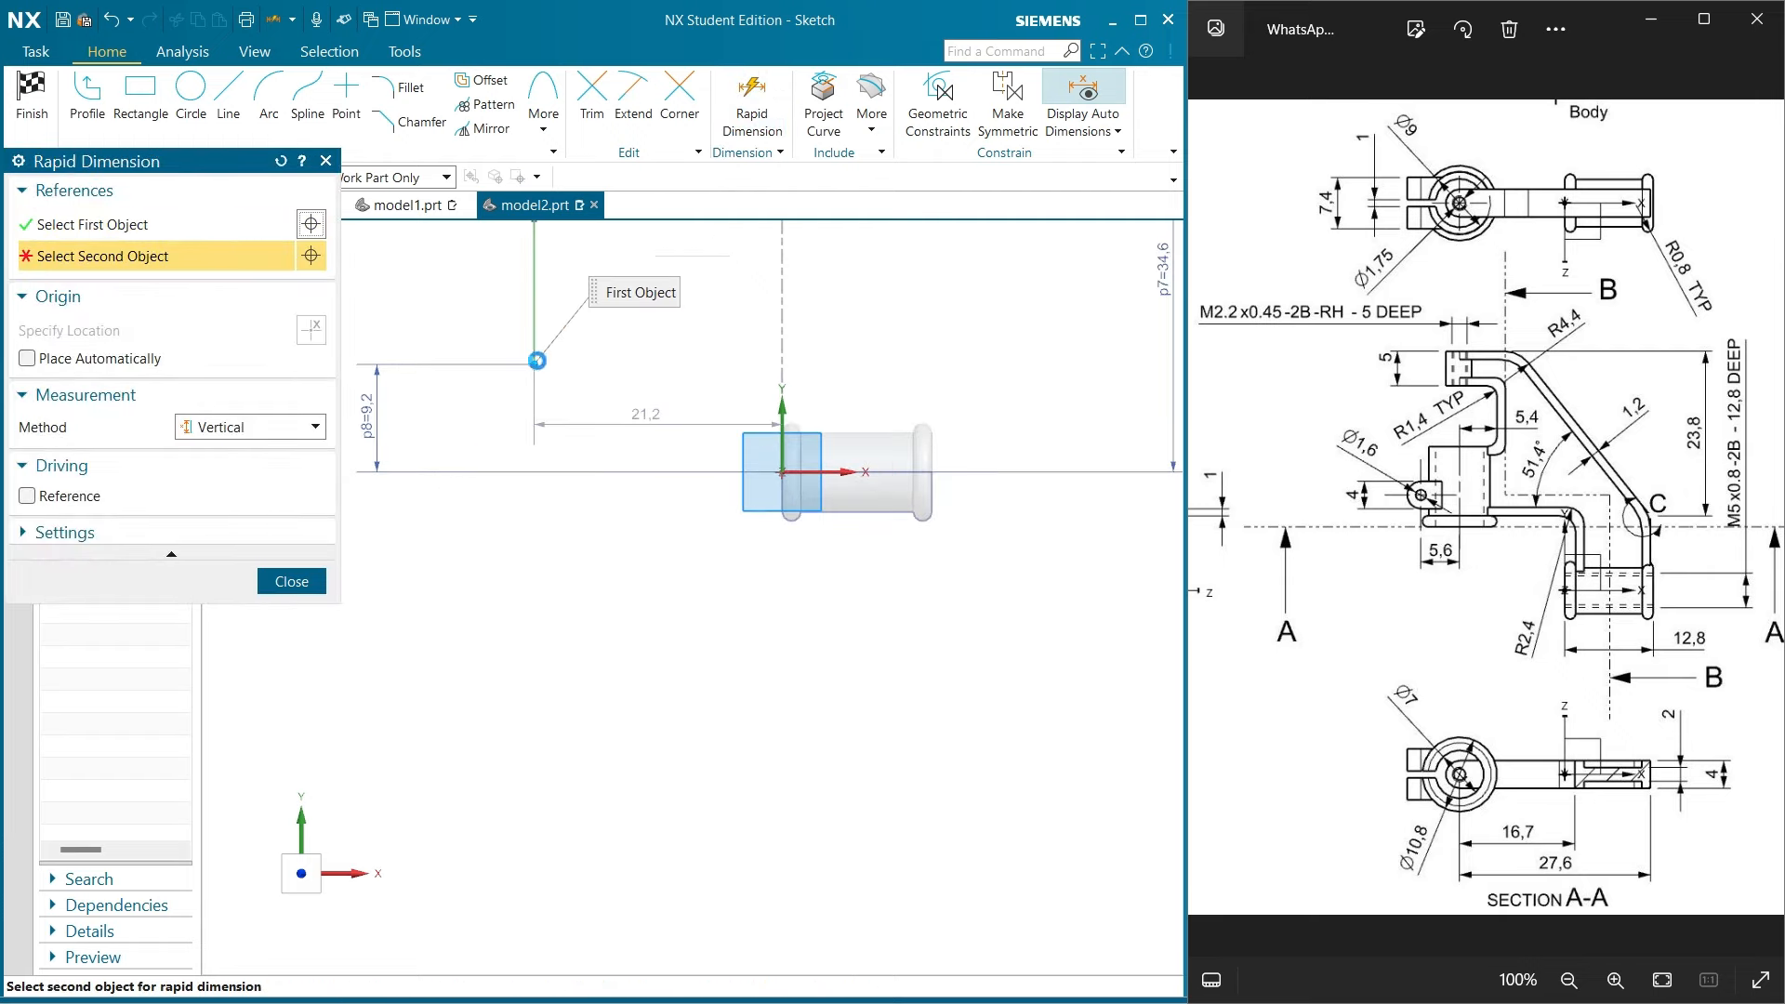
scroll(803, 473, up, 3)
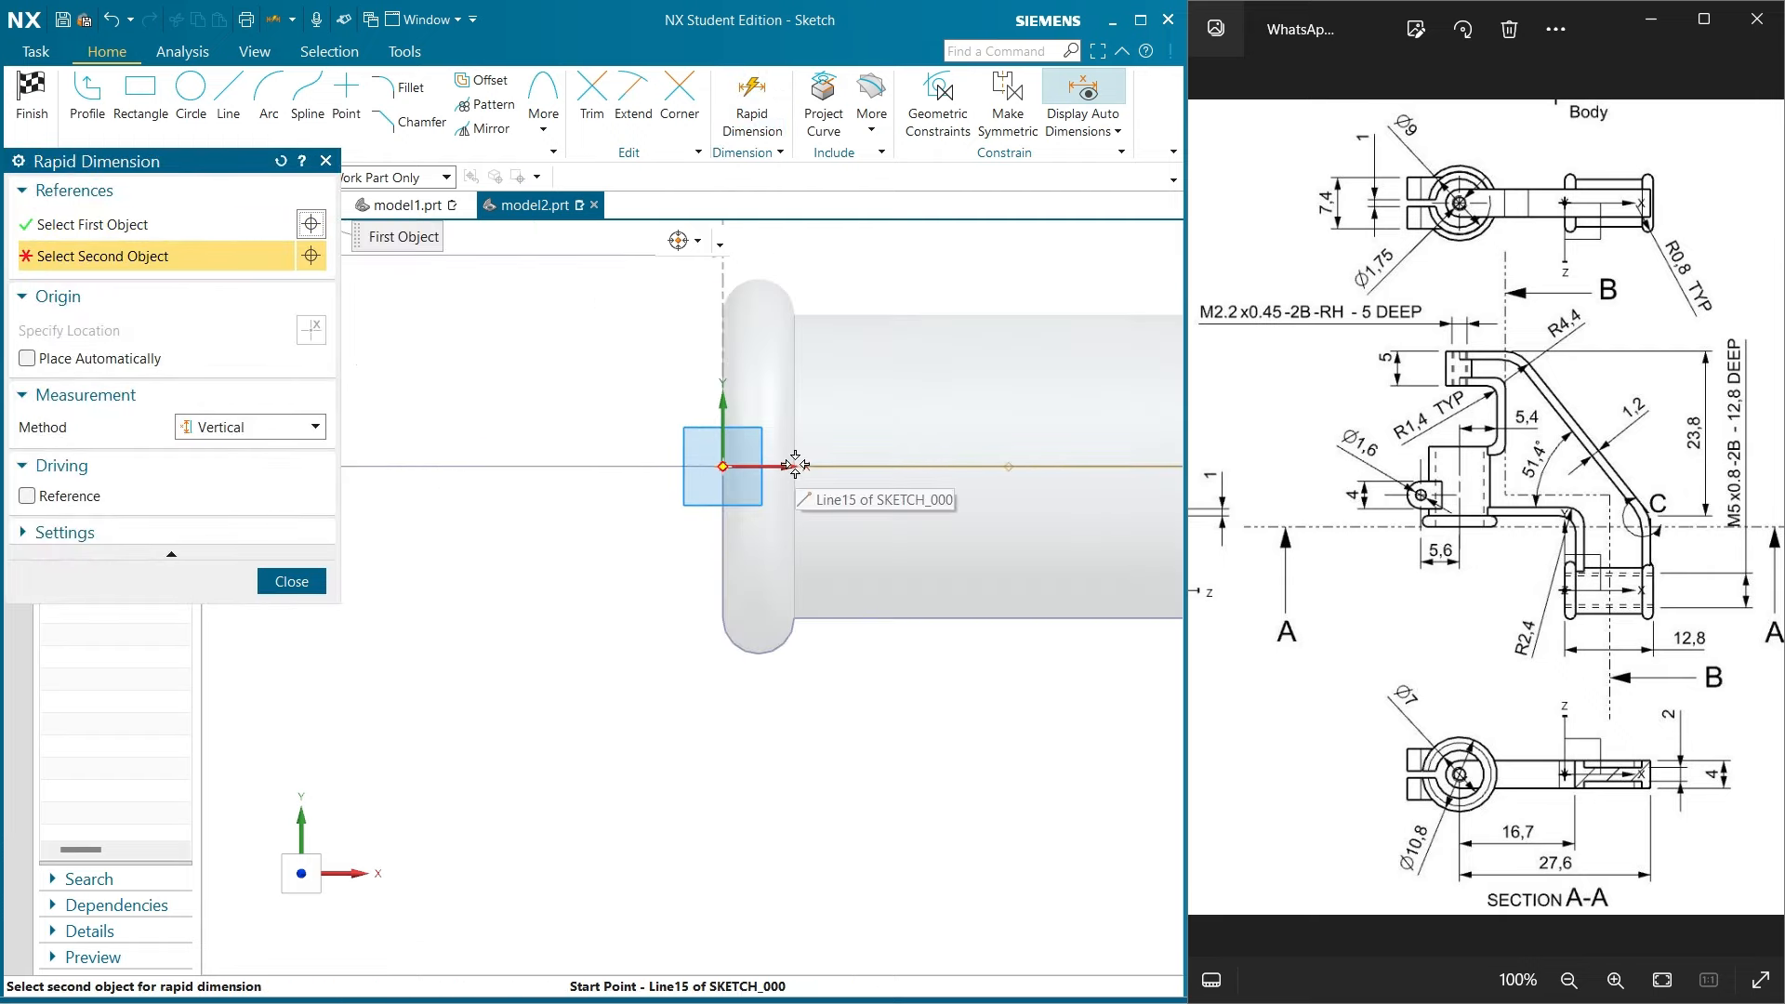
scroll(795, 470, up, 5)
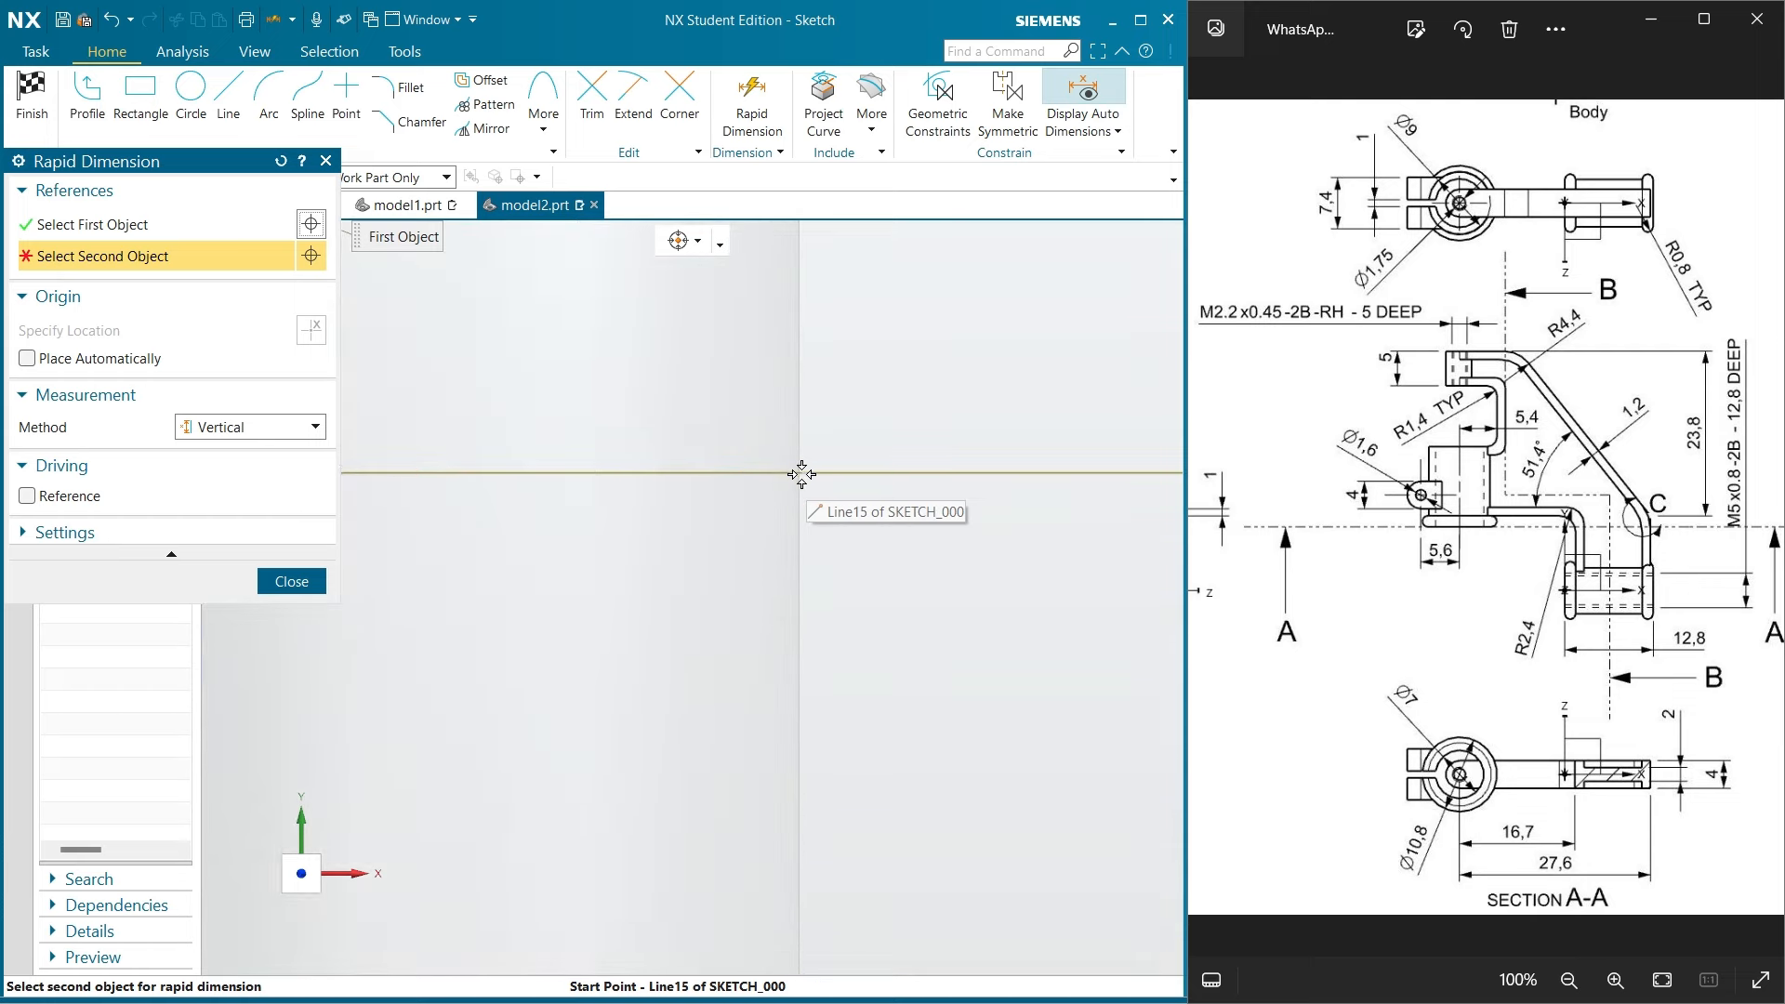
click(801, 474)
scroll(798, 492, up, 4)
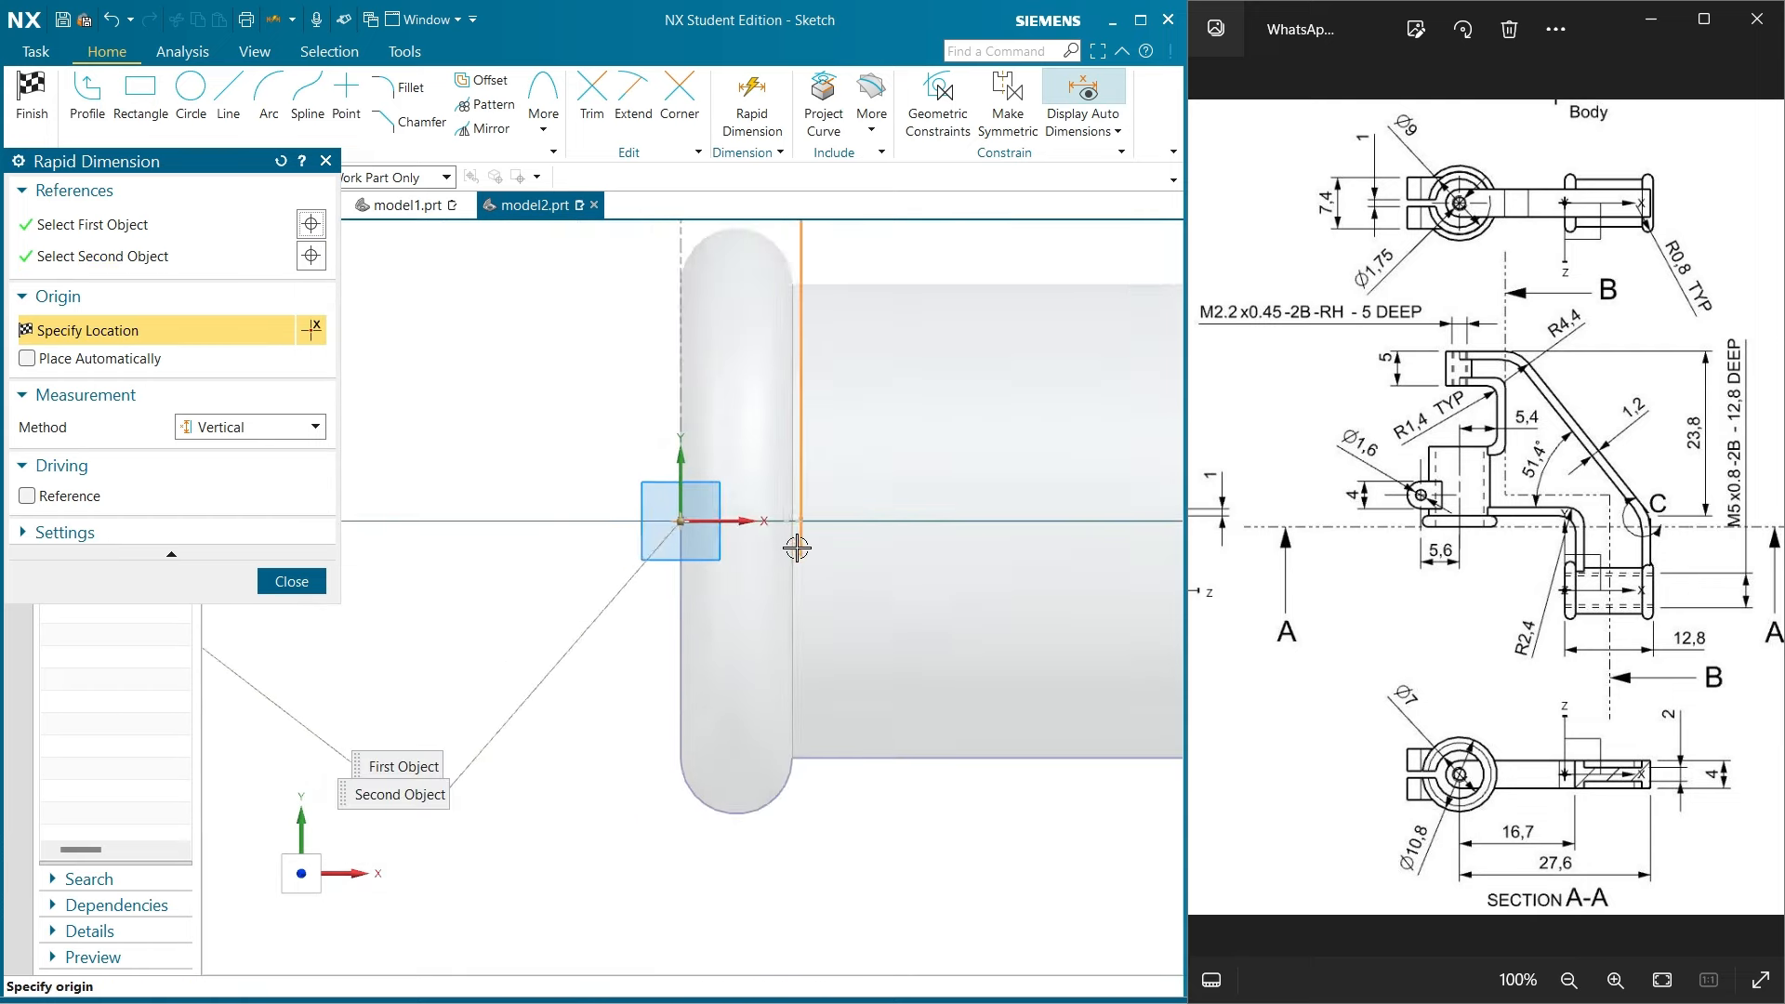
scroll(796, 549, down, 6)
click(315, 426)
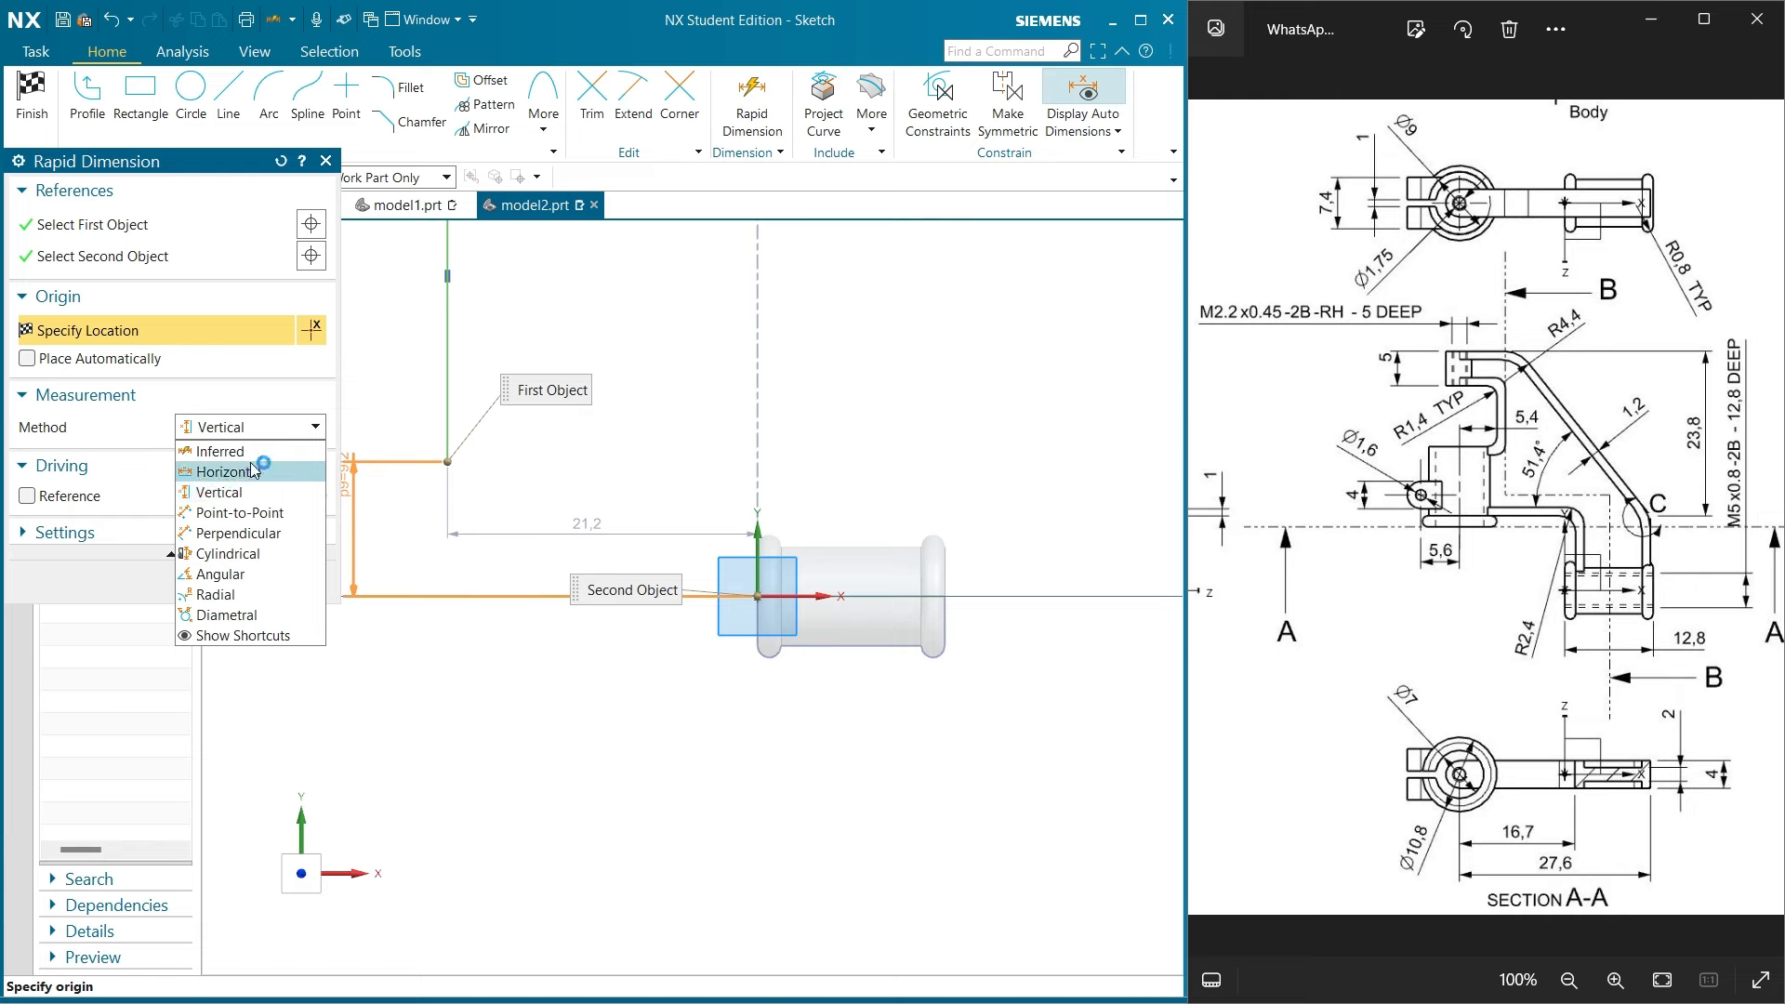
click(254, 472)
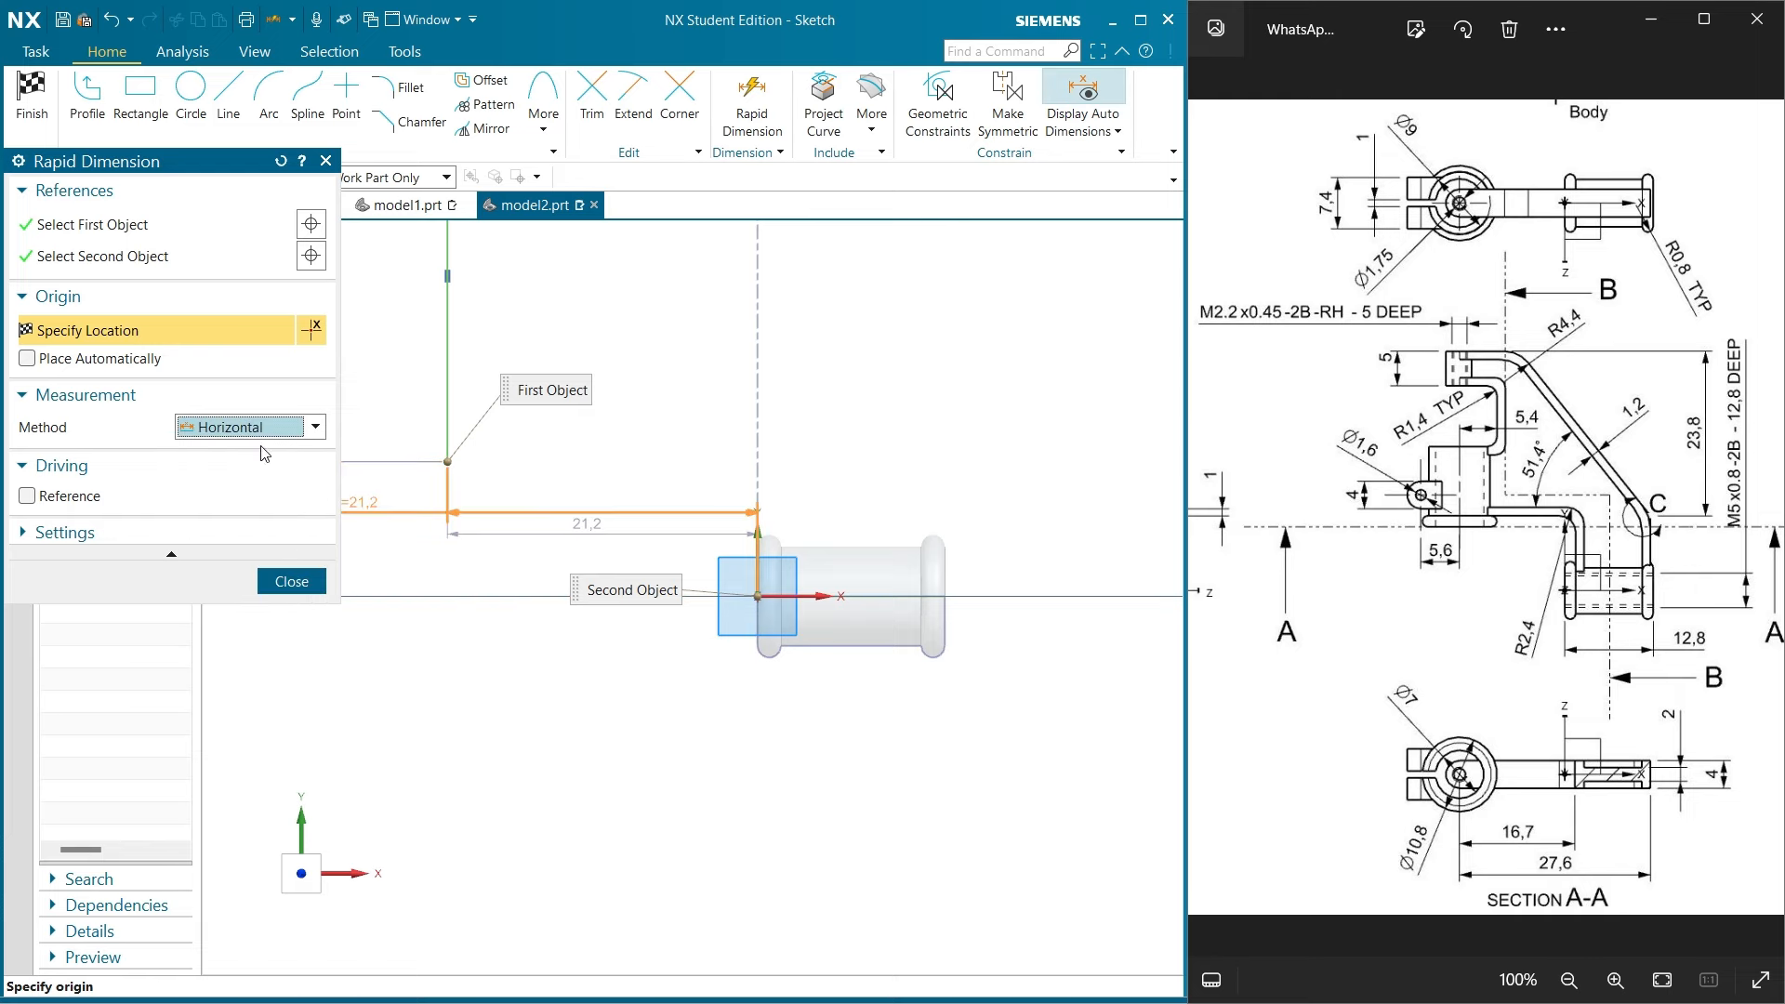
click(139, 256)
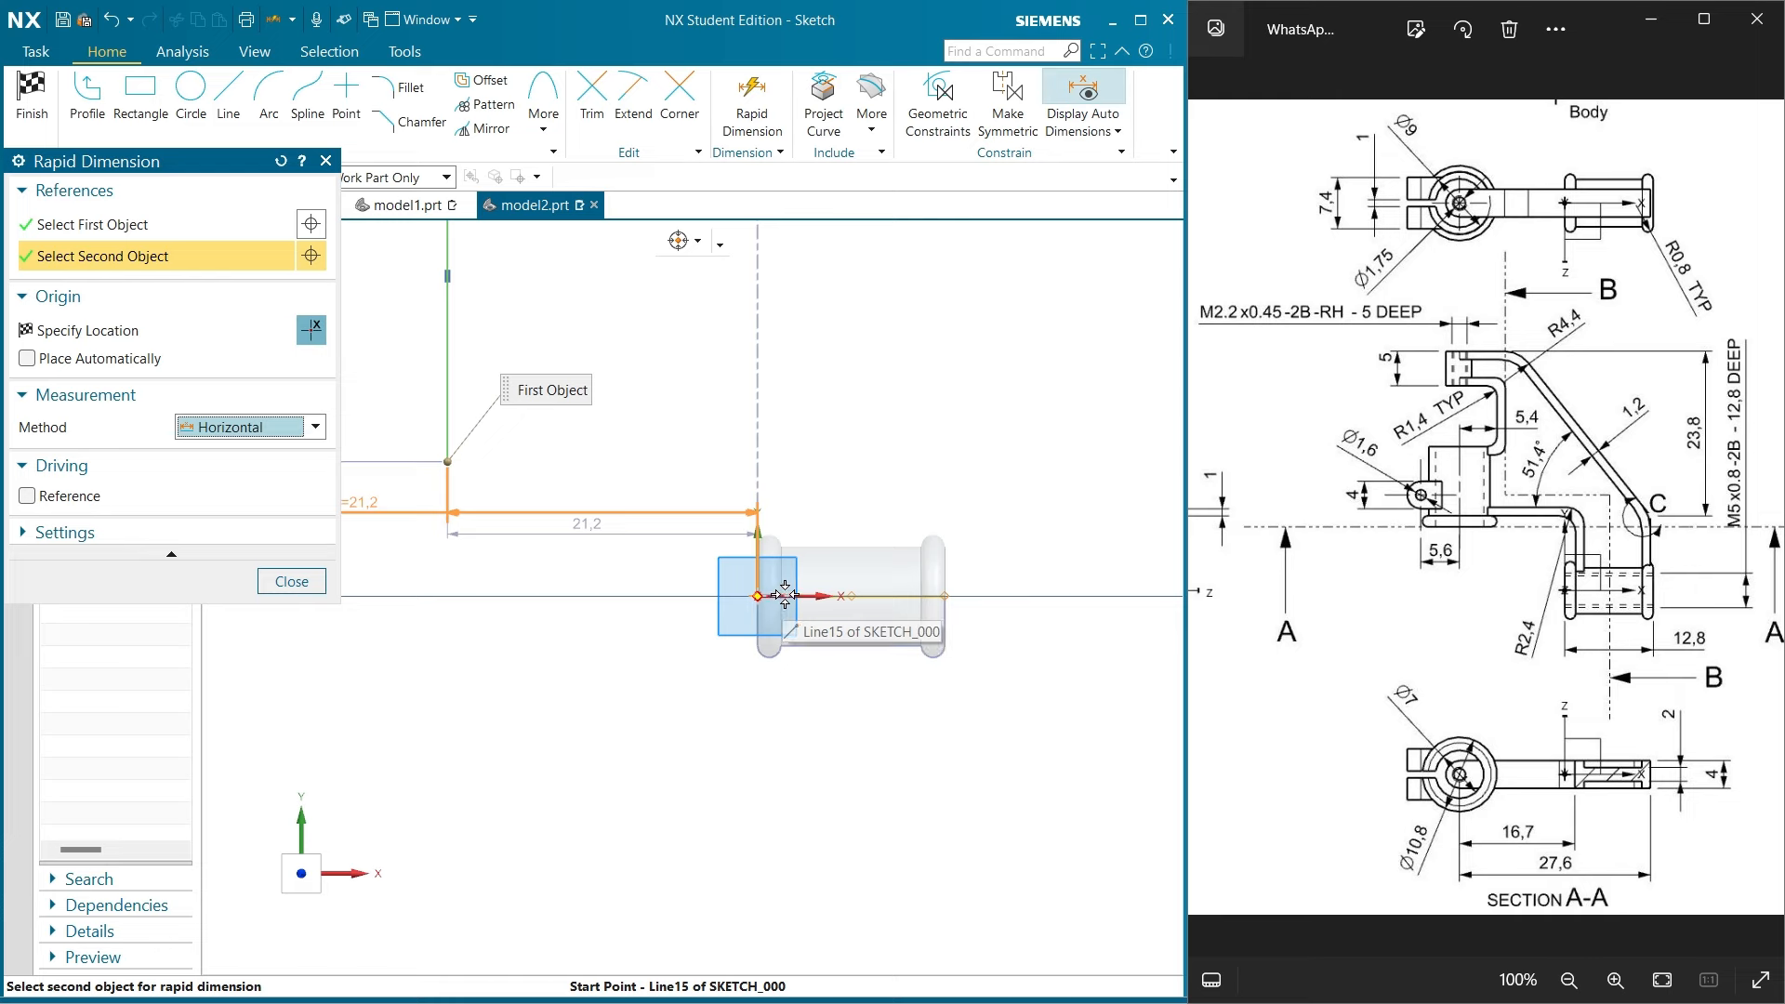
click(781, 651)
click(702, 684)
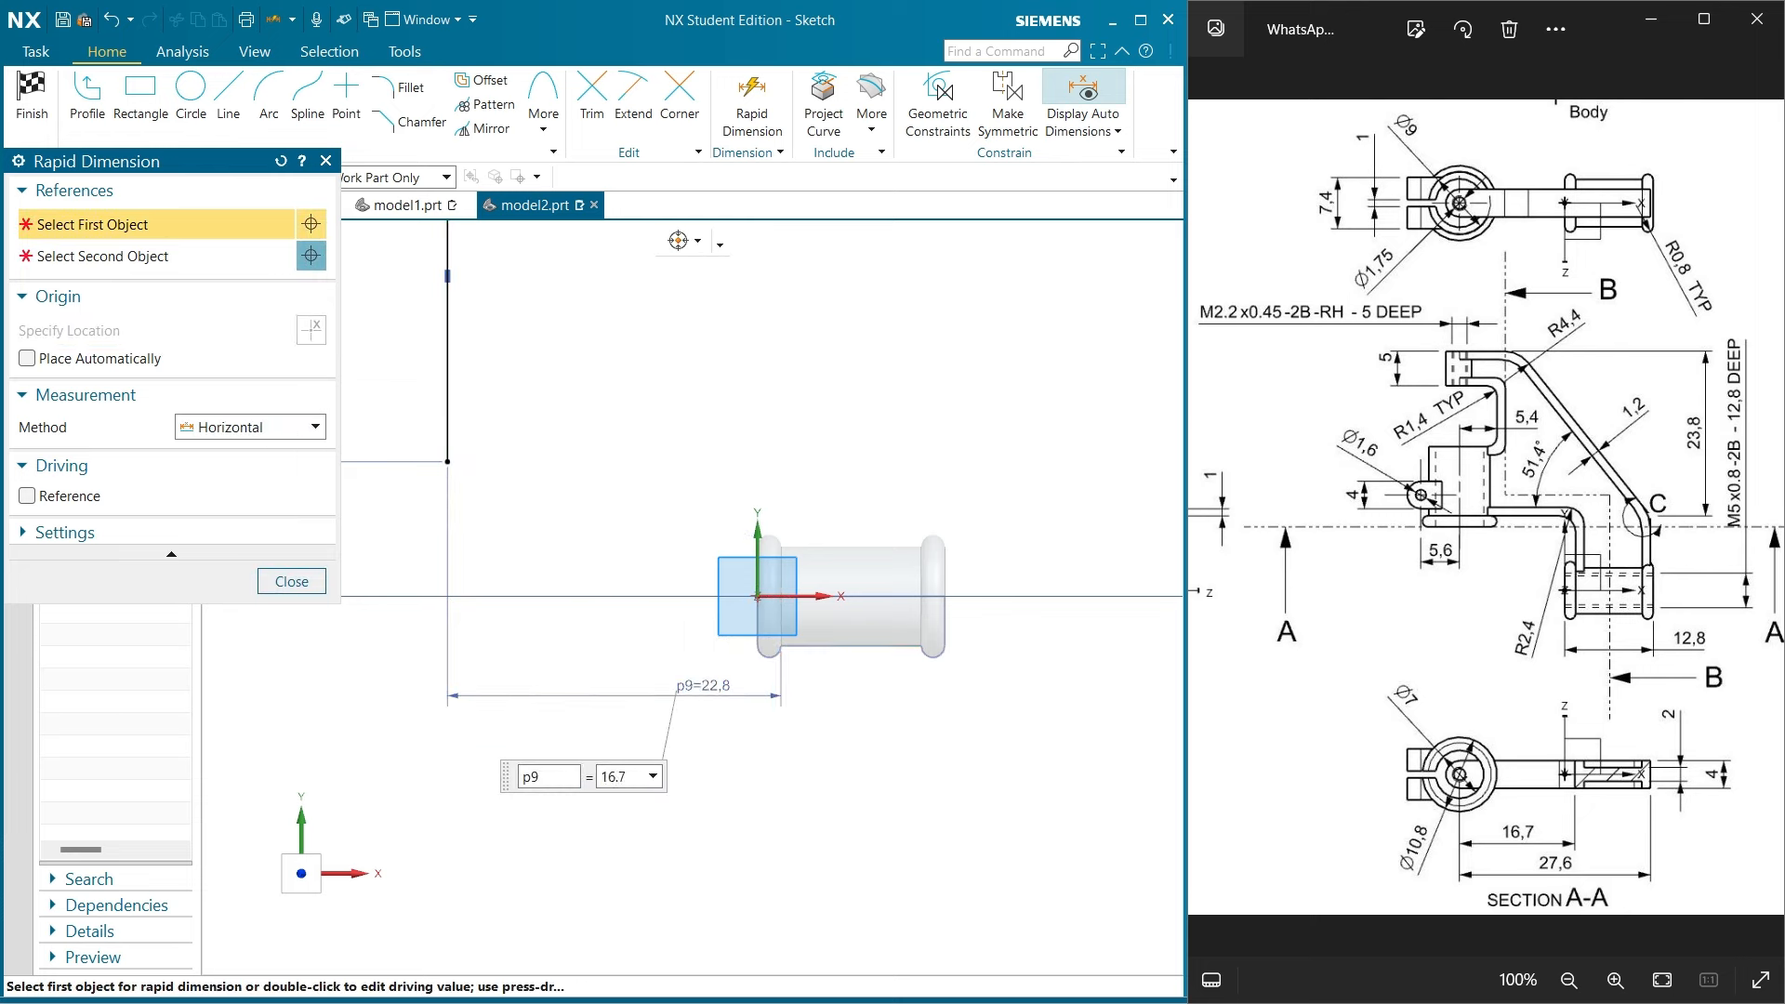
text(16.7)
key(Return)
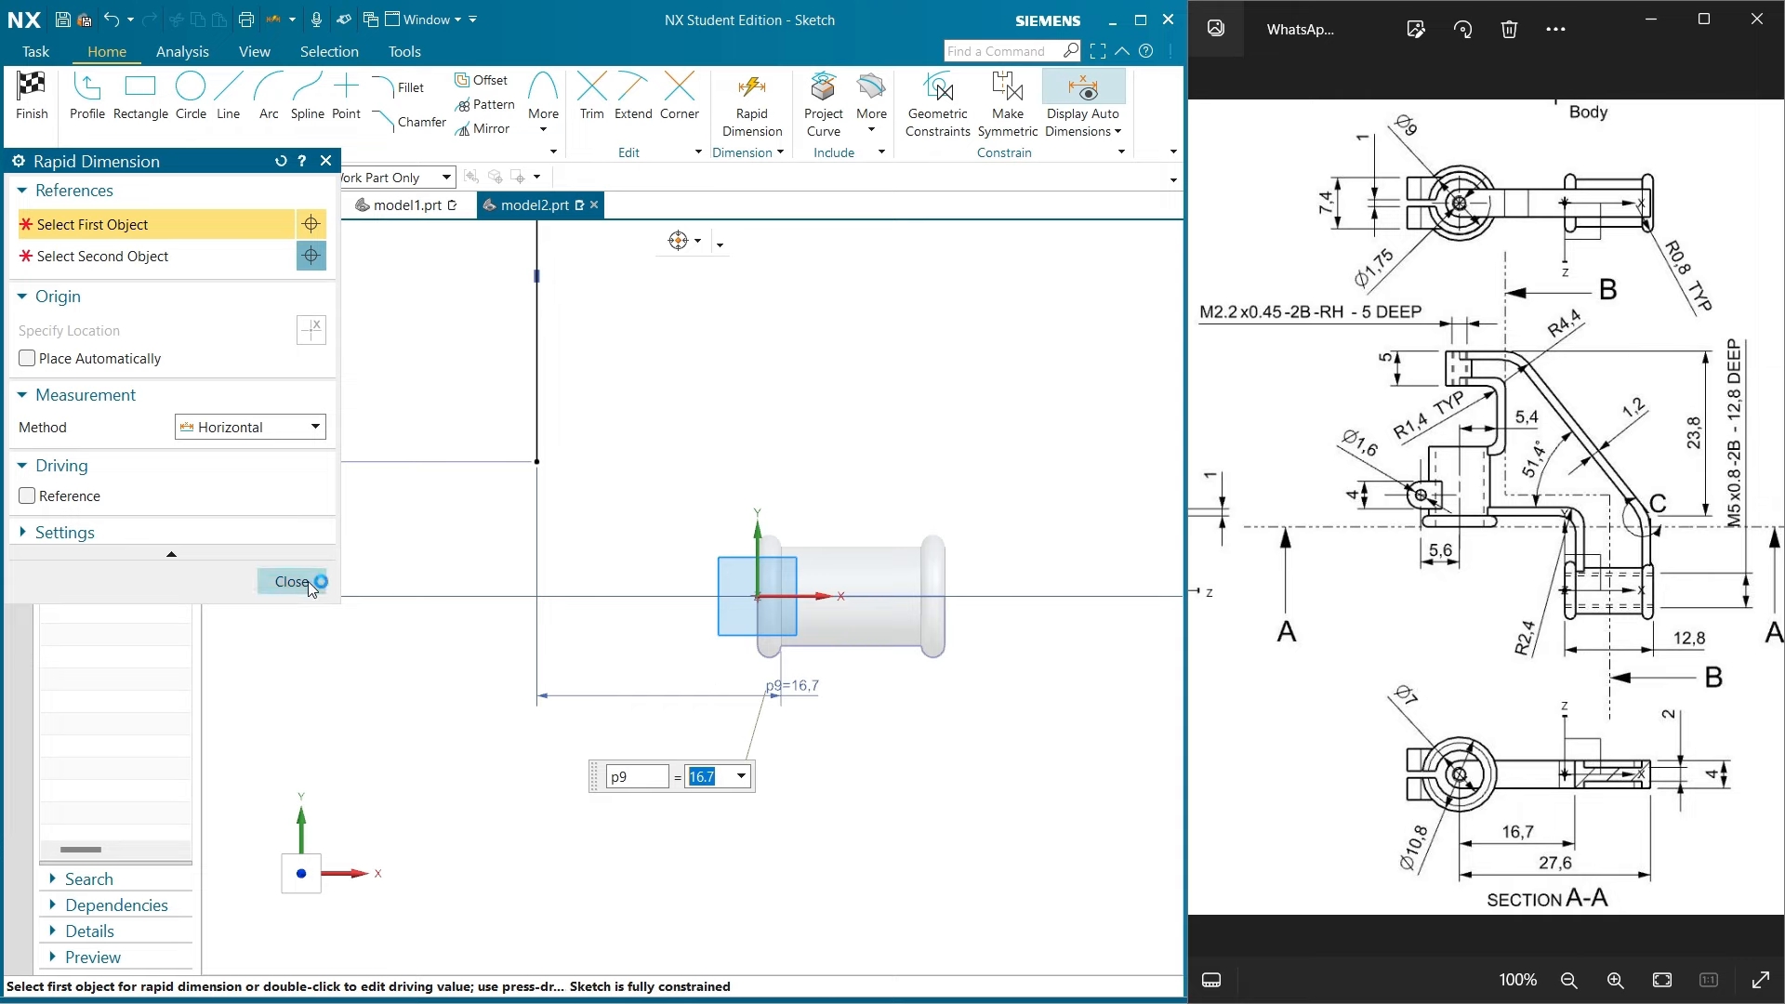
click(311, 582)
Draw a rectangle about 4 mm wide and 9 mm tall left of the line's top, and make its upper-right corner coincident with the line's upper end
scroll(600, 567, down, 3)
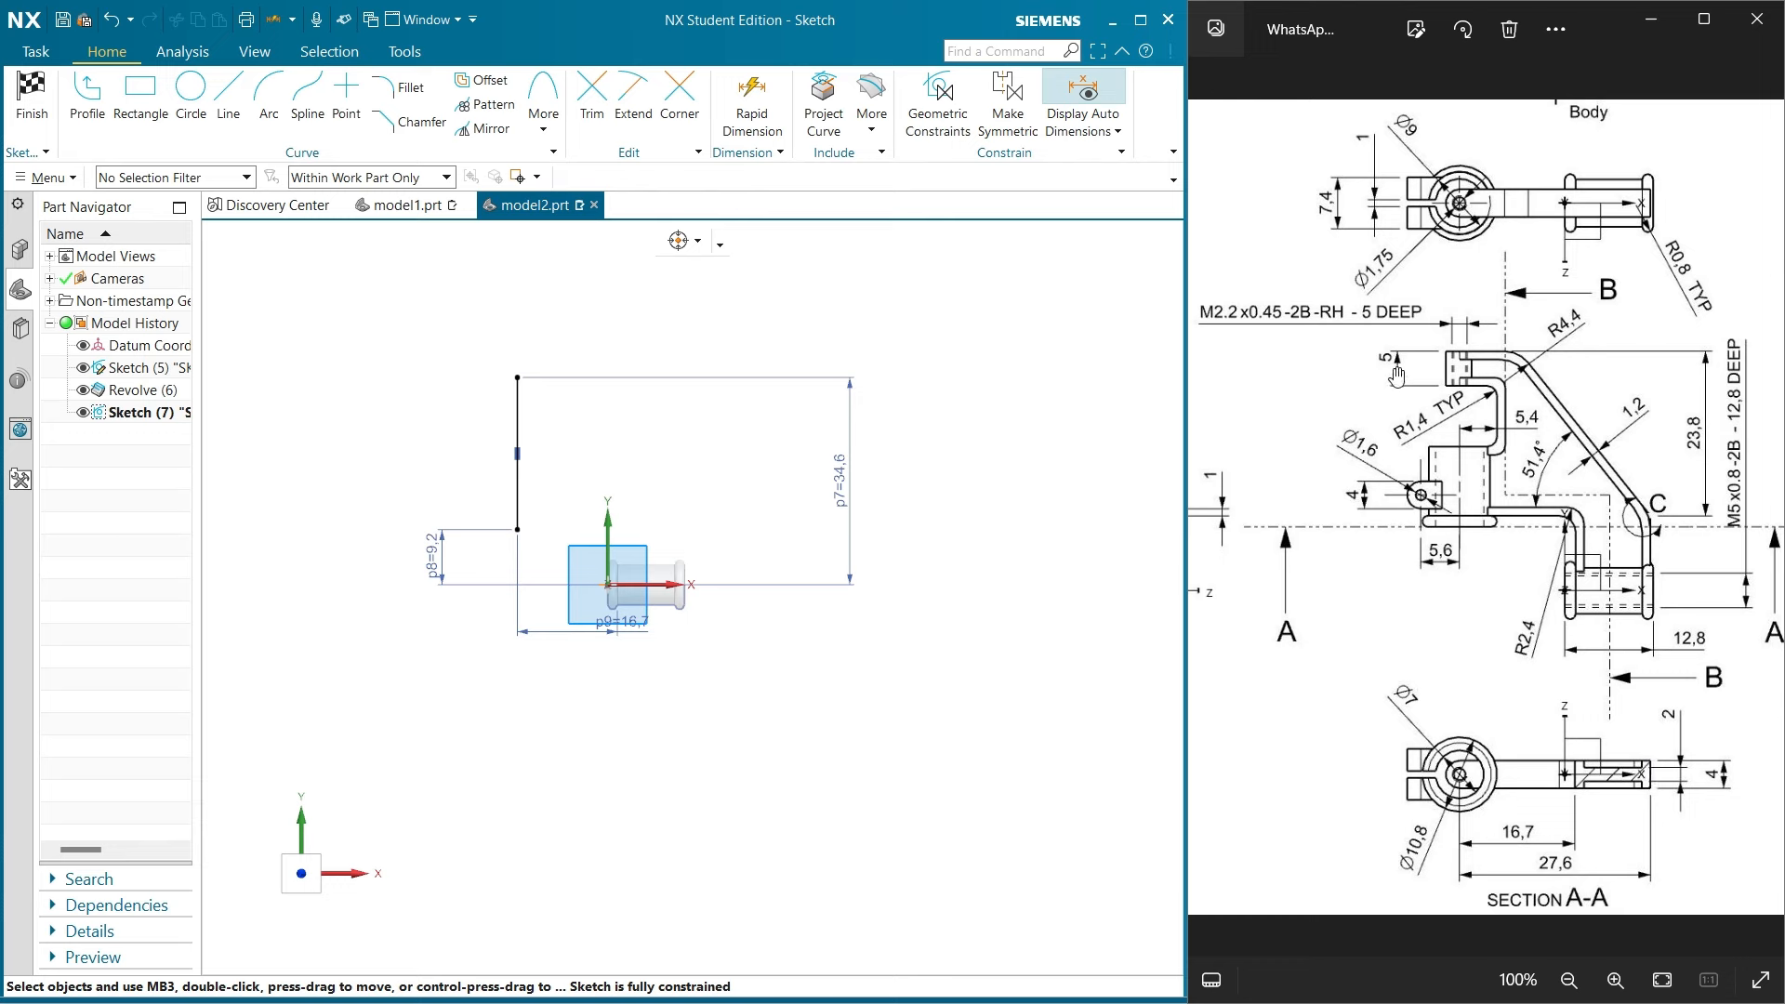
click(141, 98)
scroll(491, 385, up, 1)
click(476, 375)
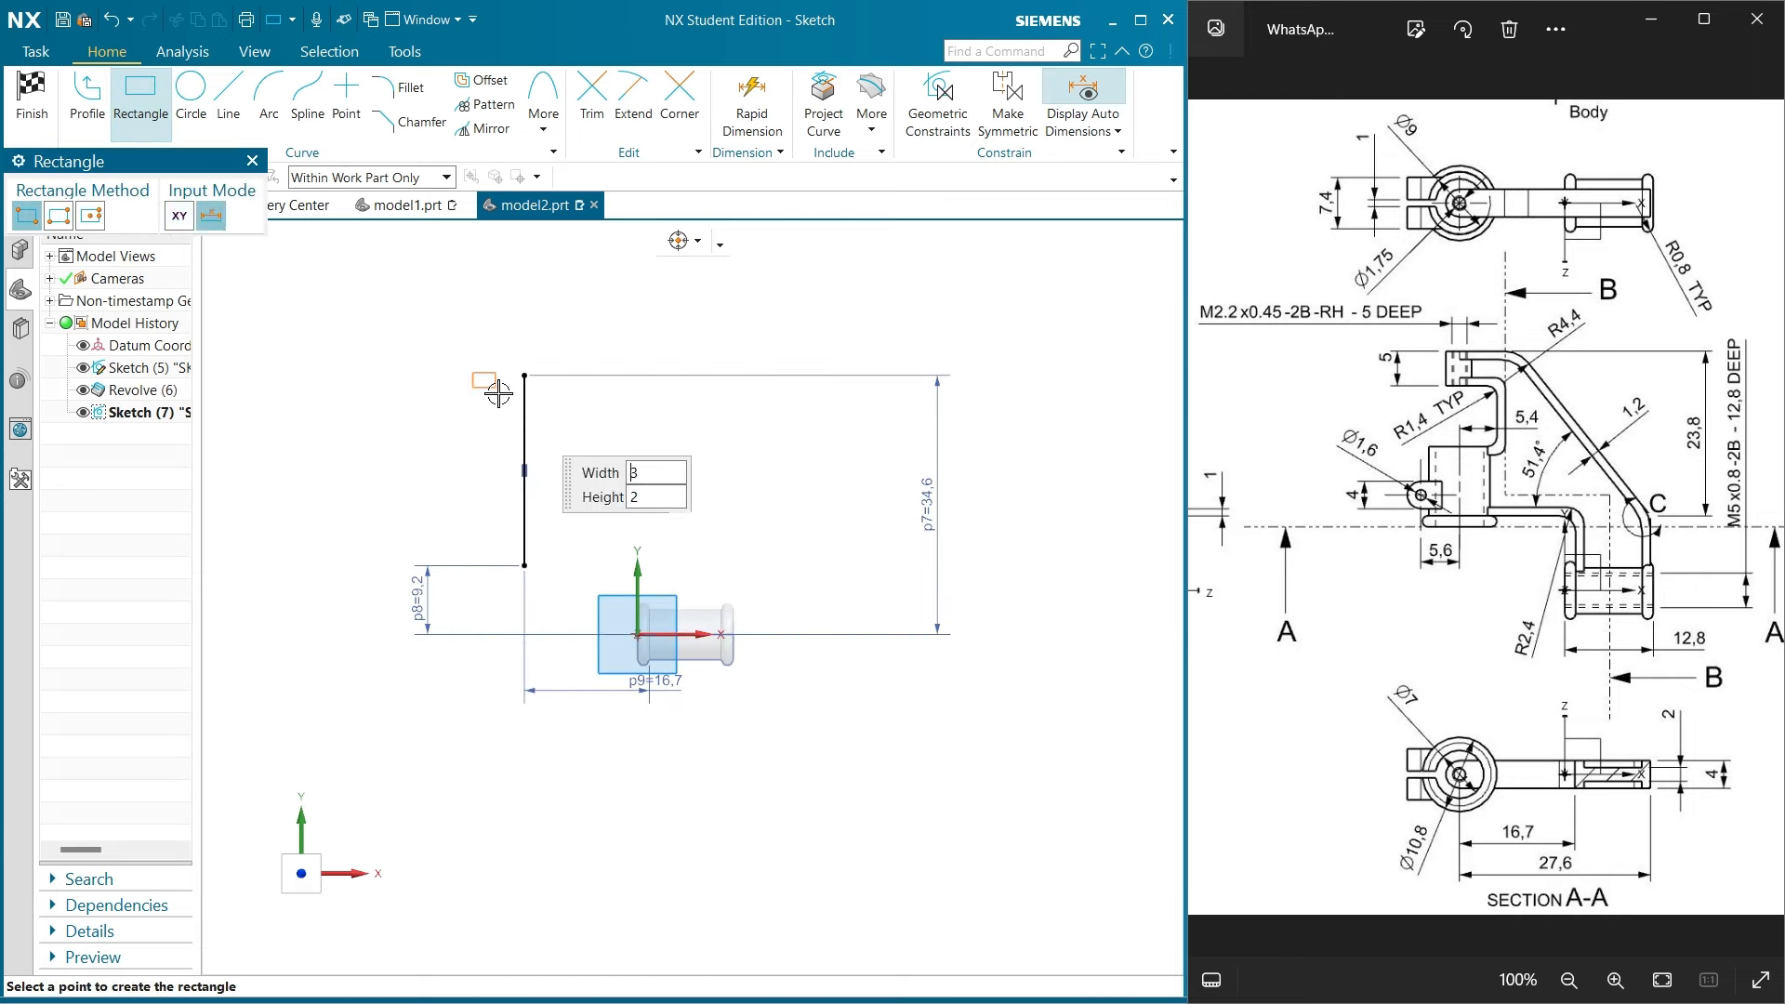
click(505, 429)
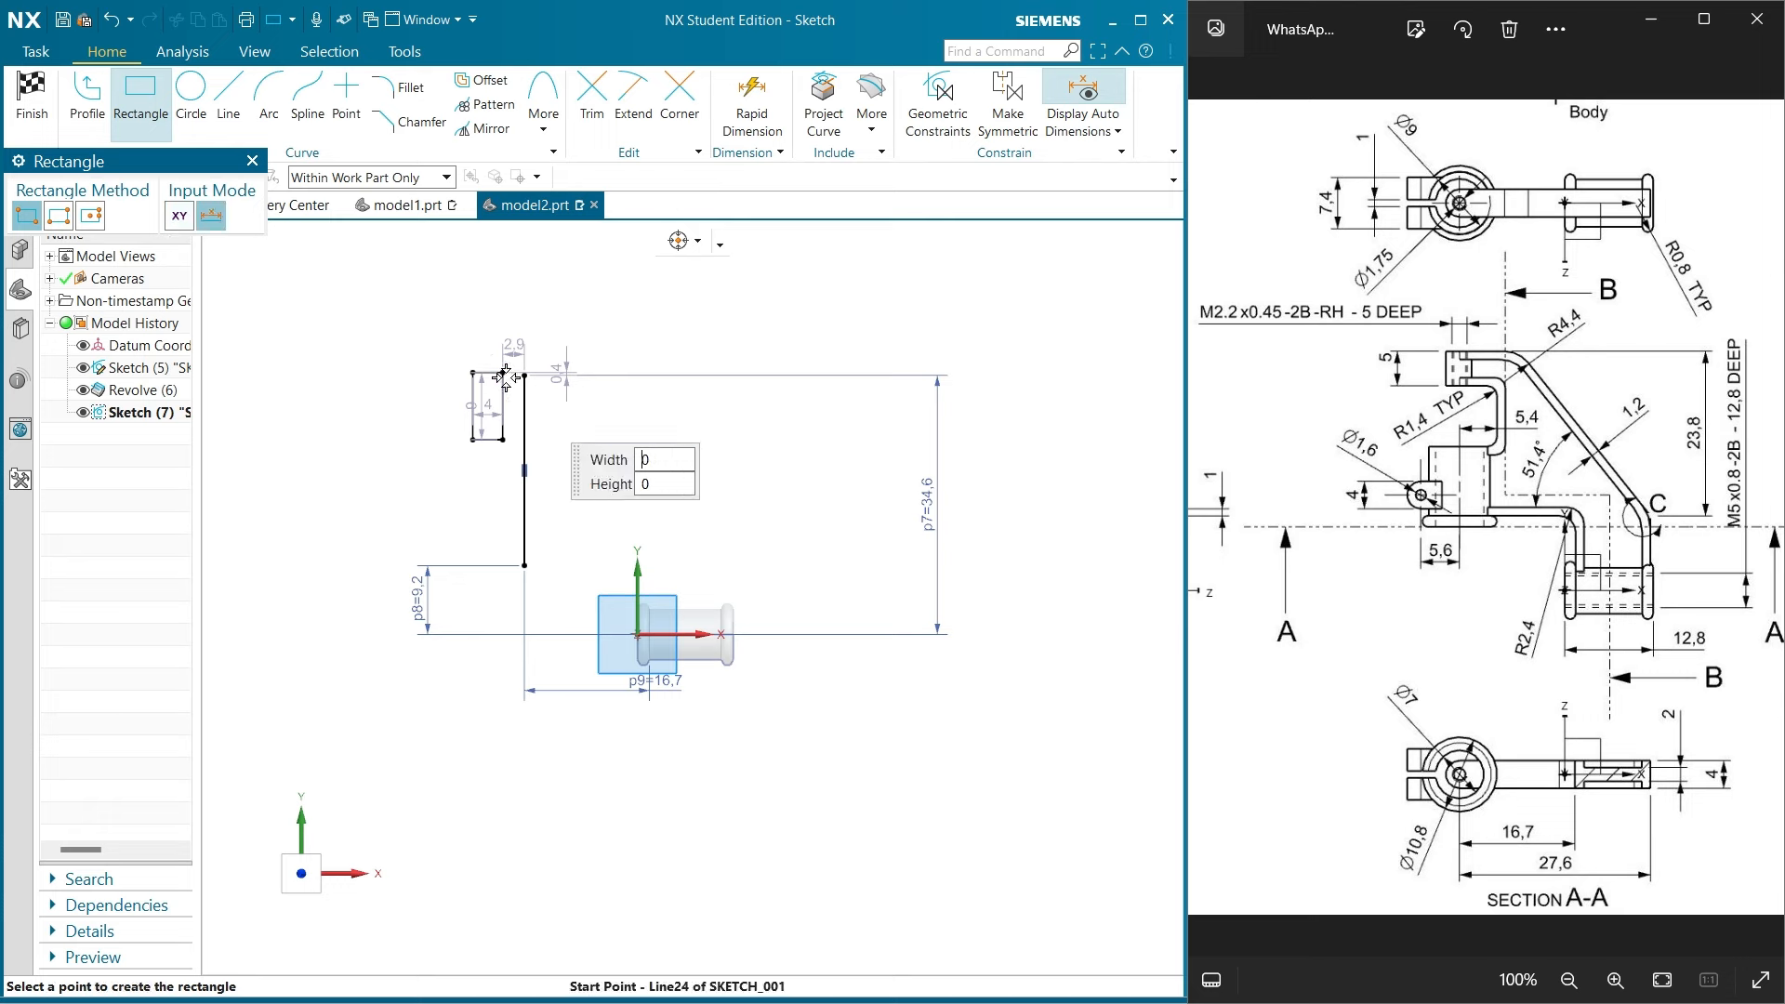
click(252, 161)
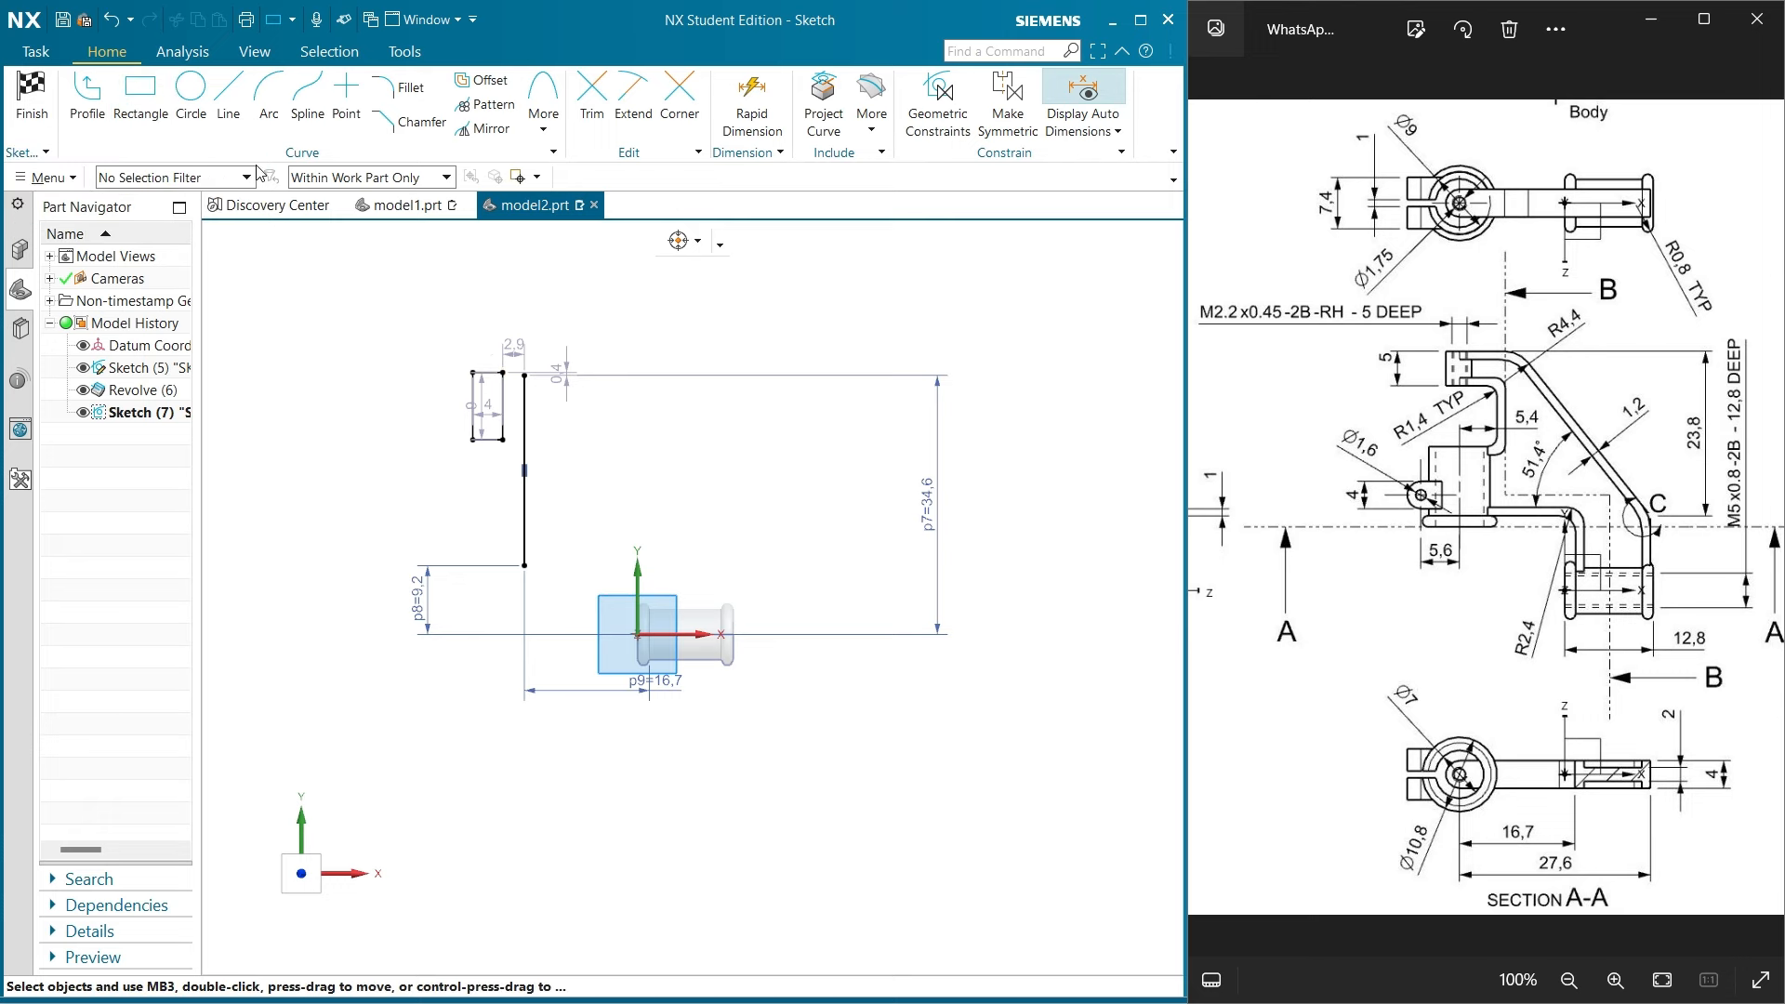
click(524, 375)
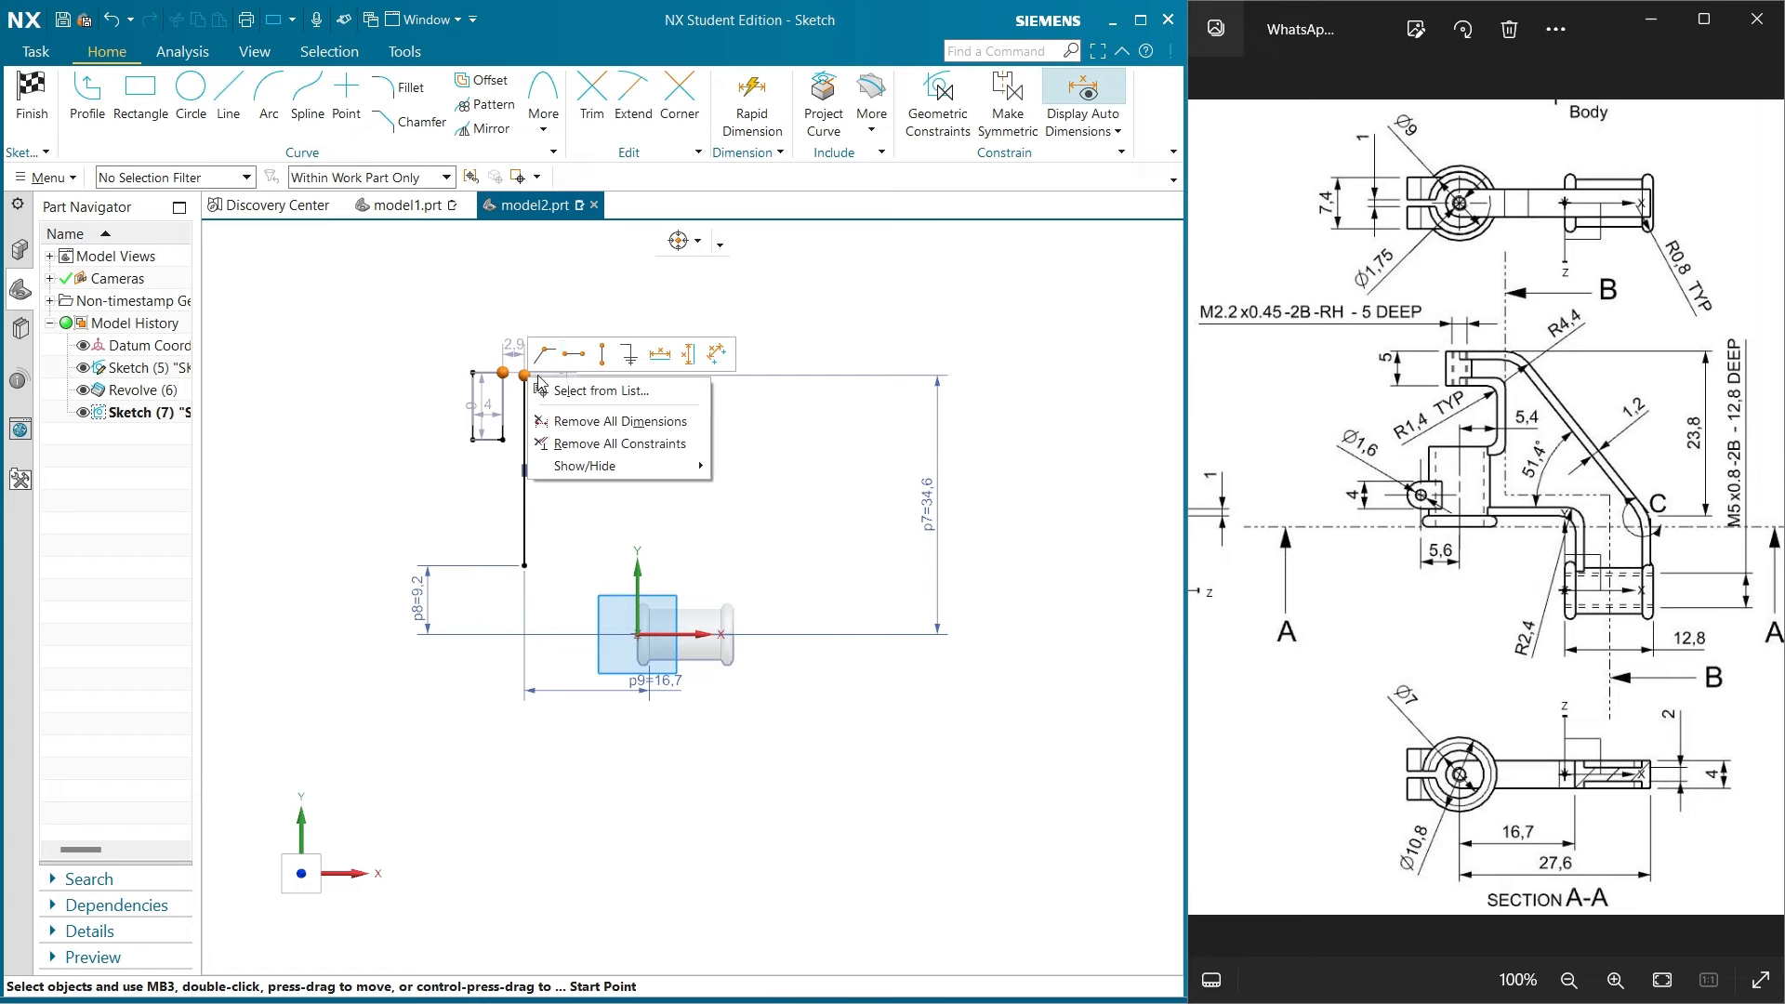
click(546, 353)
Set the rectangle's width to 2 mm and its height to 5 mm
scroll(493, 417, up, 4)
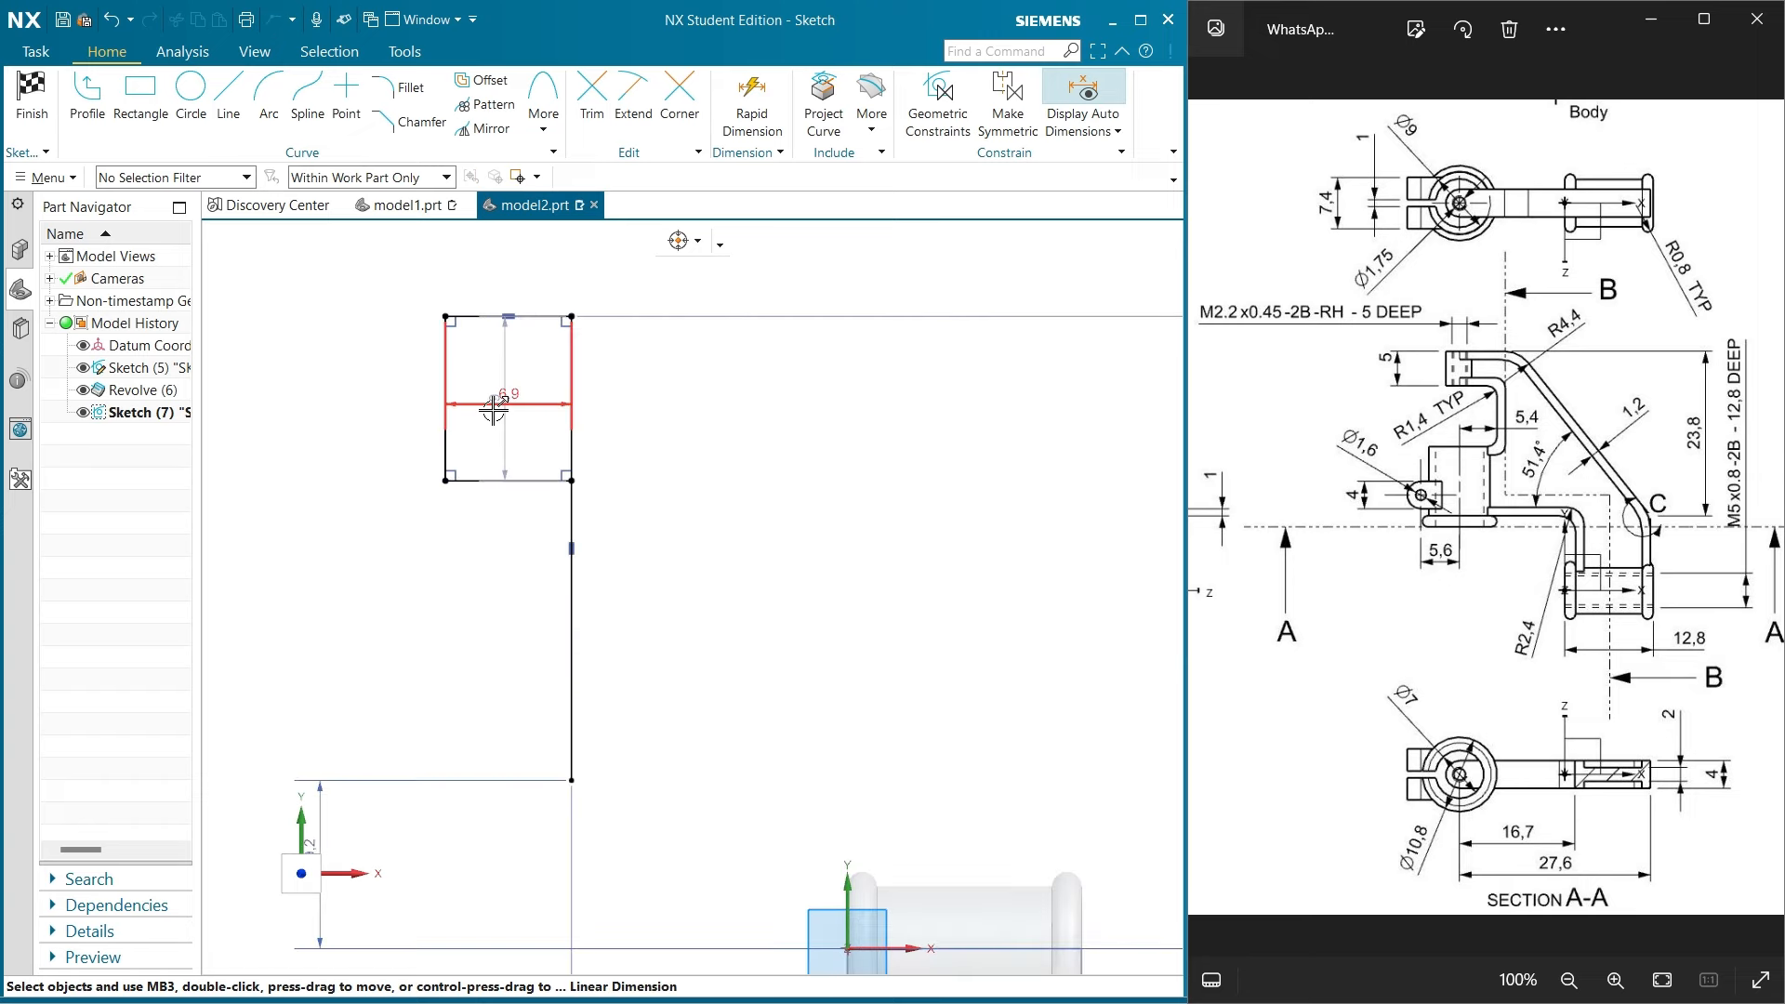
double_click(484, 403)
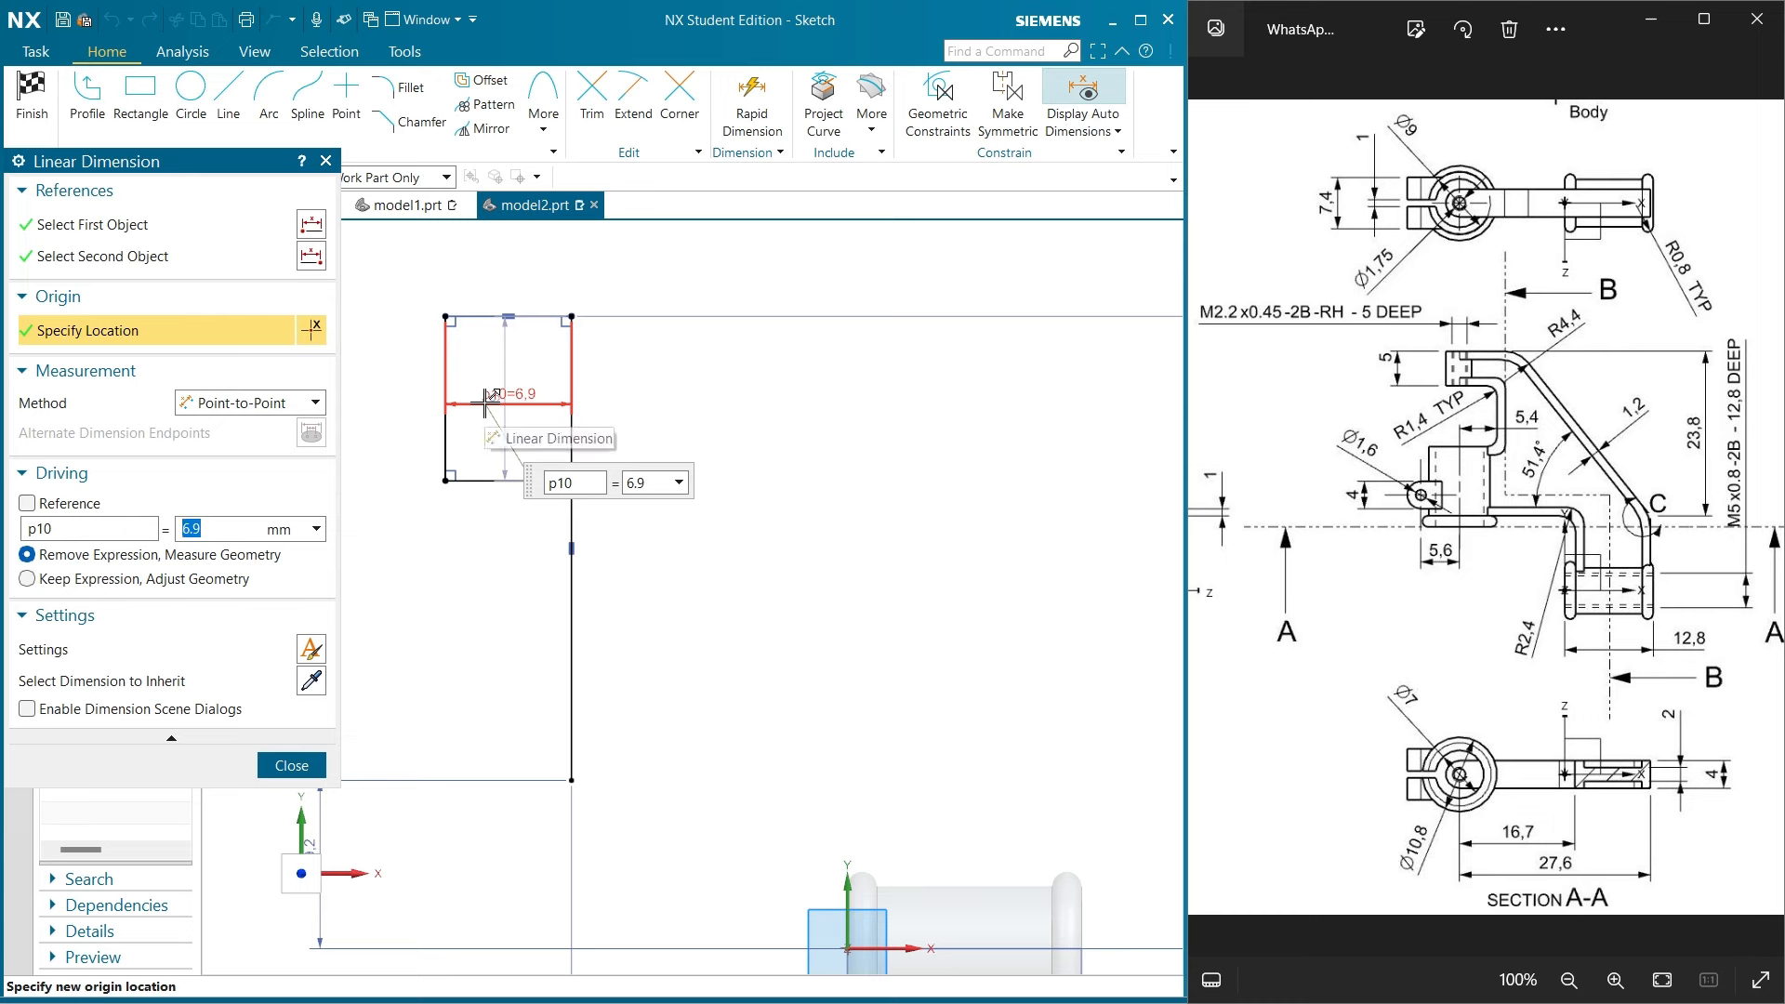
text(2)
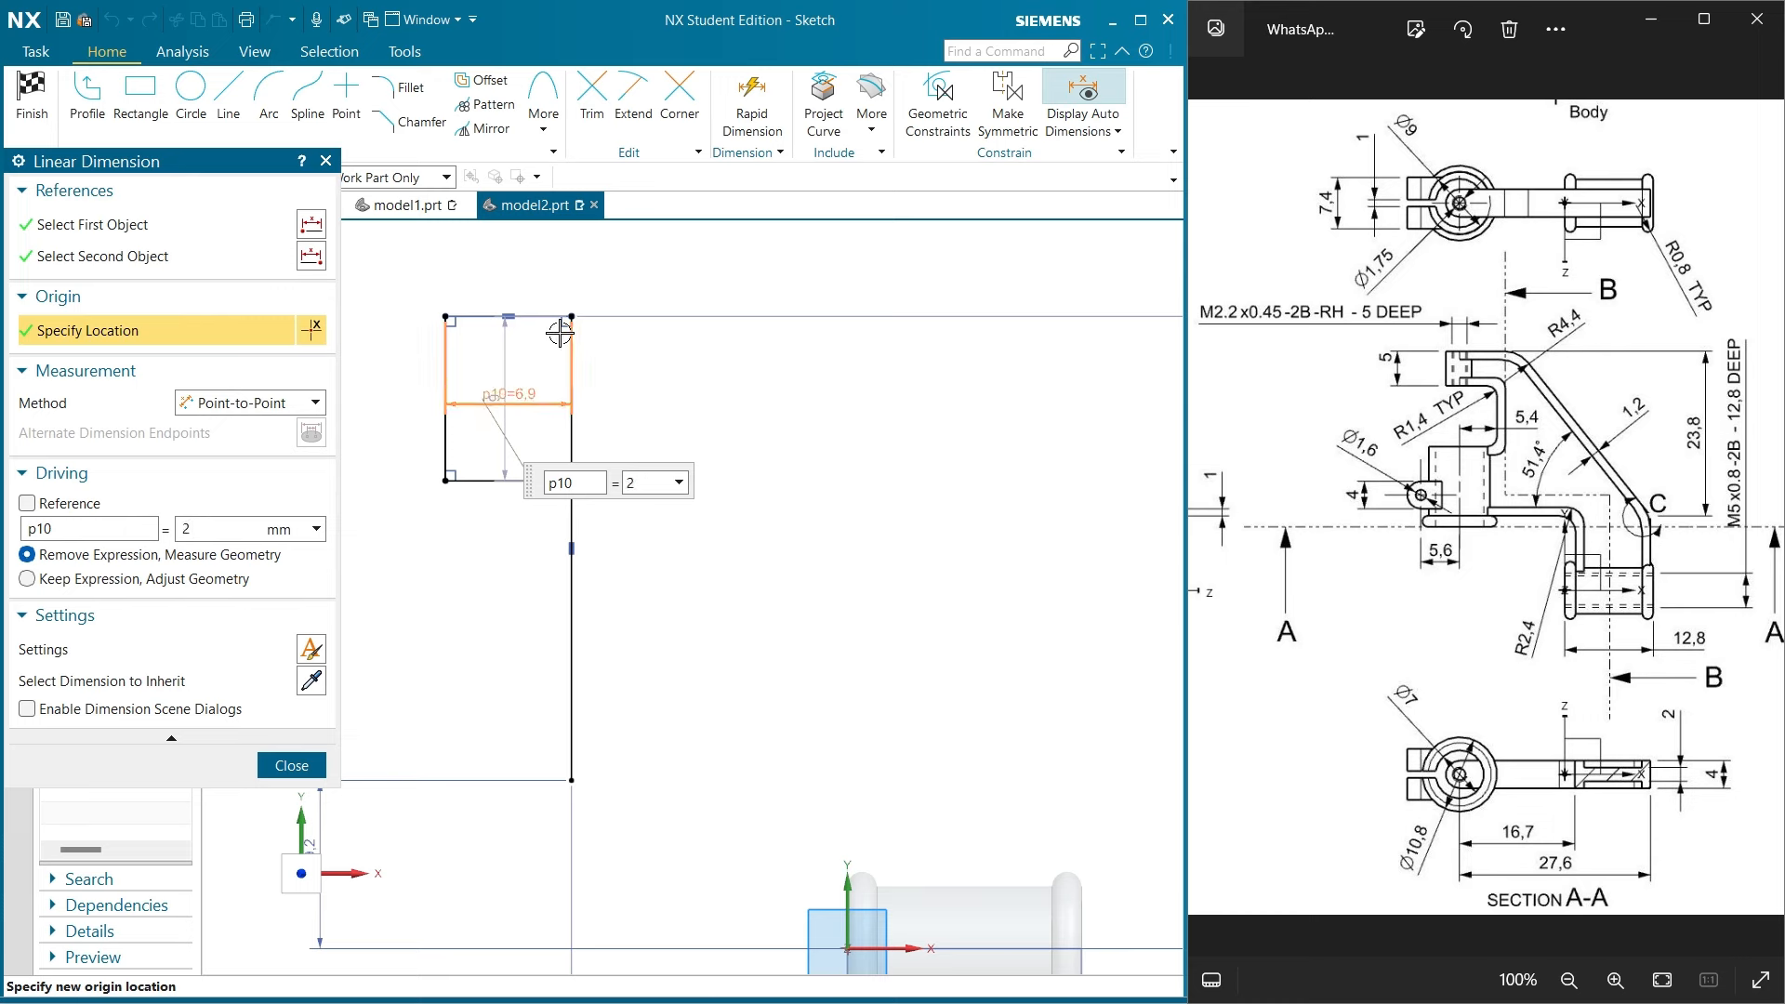
key(Return)
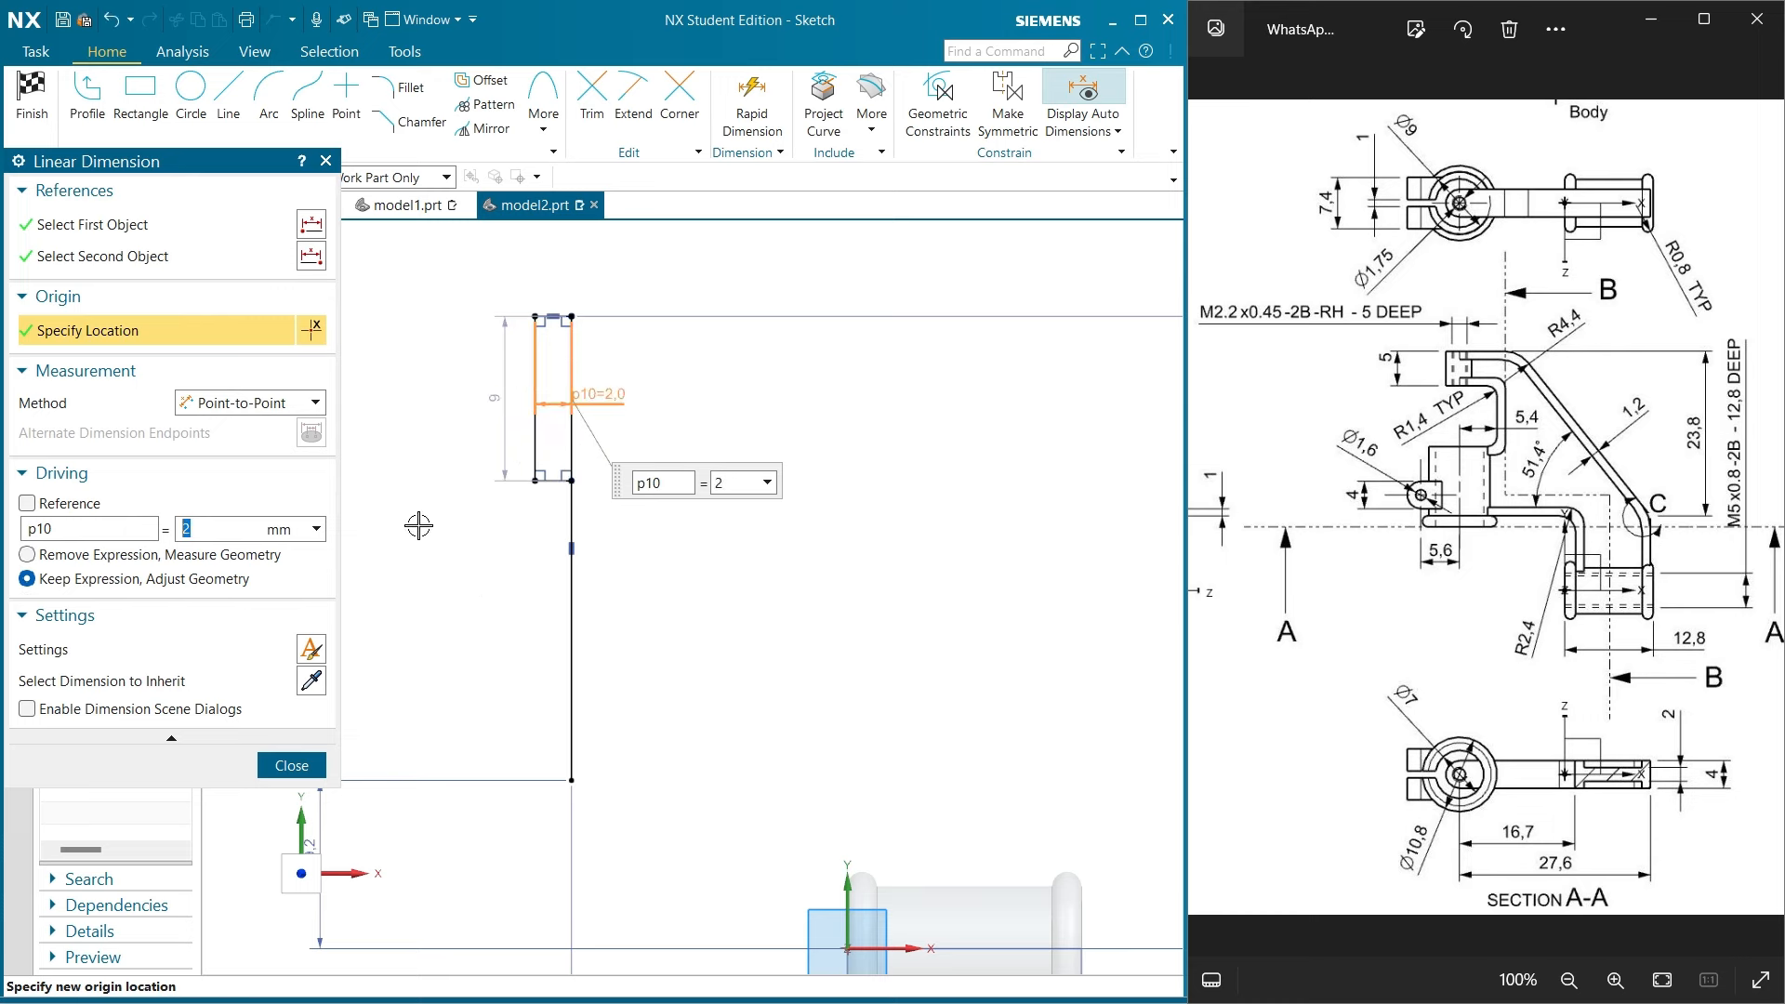
click(502, 423)
text(5)
key(Return)
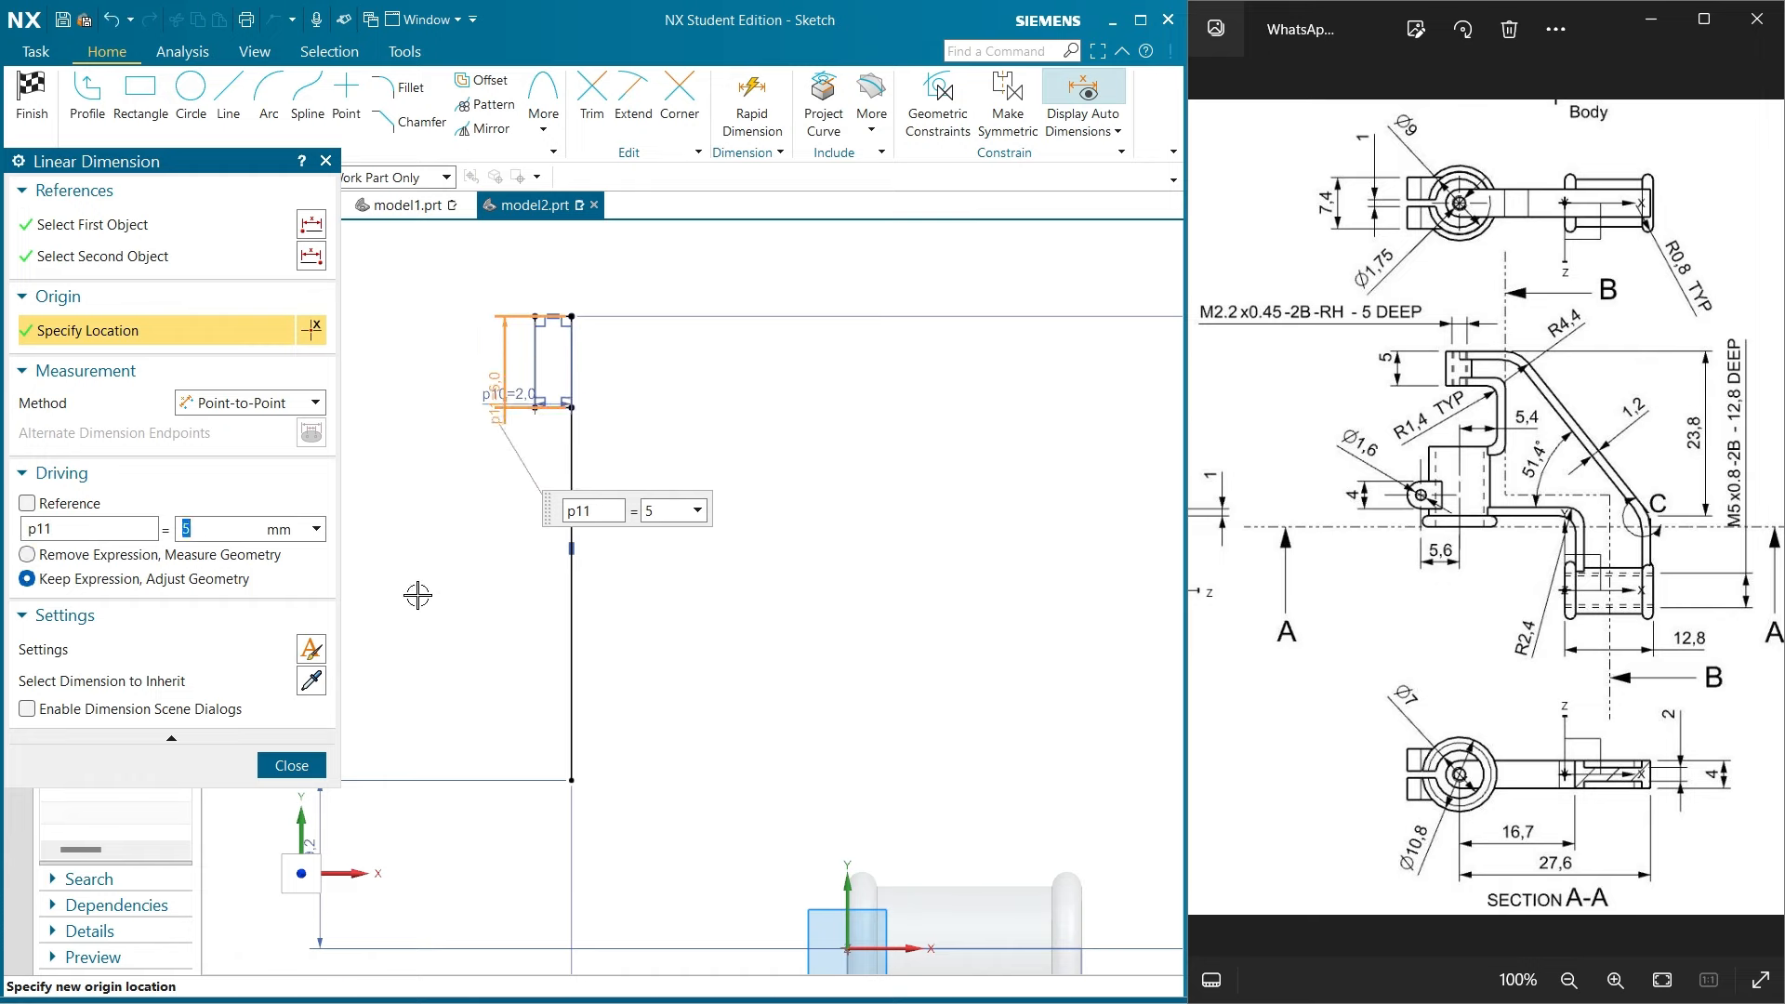
Draw a 5.4 mm horizontal line leftward from the lower end of the vertical line
click(294, 765)
scroll(512, 390, up, 3)
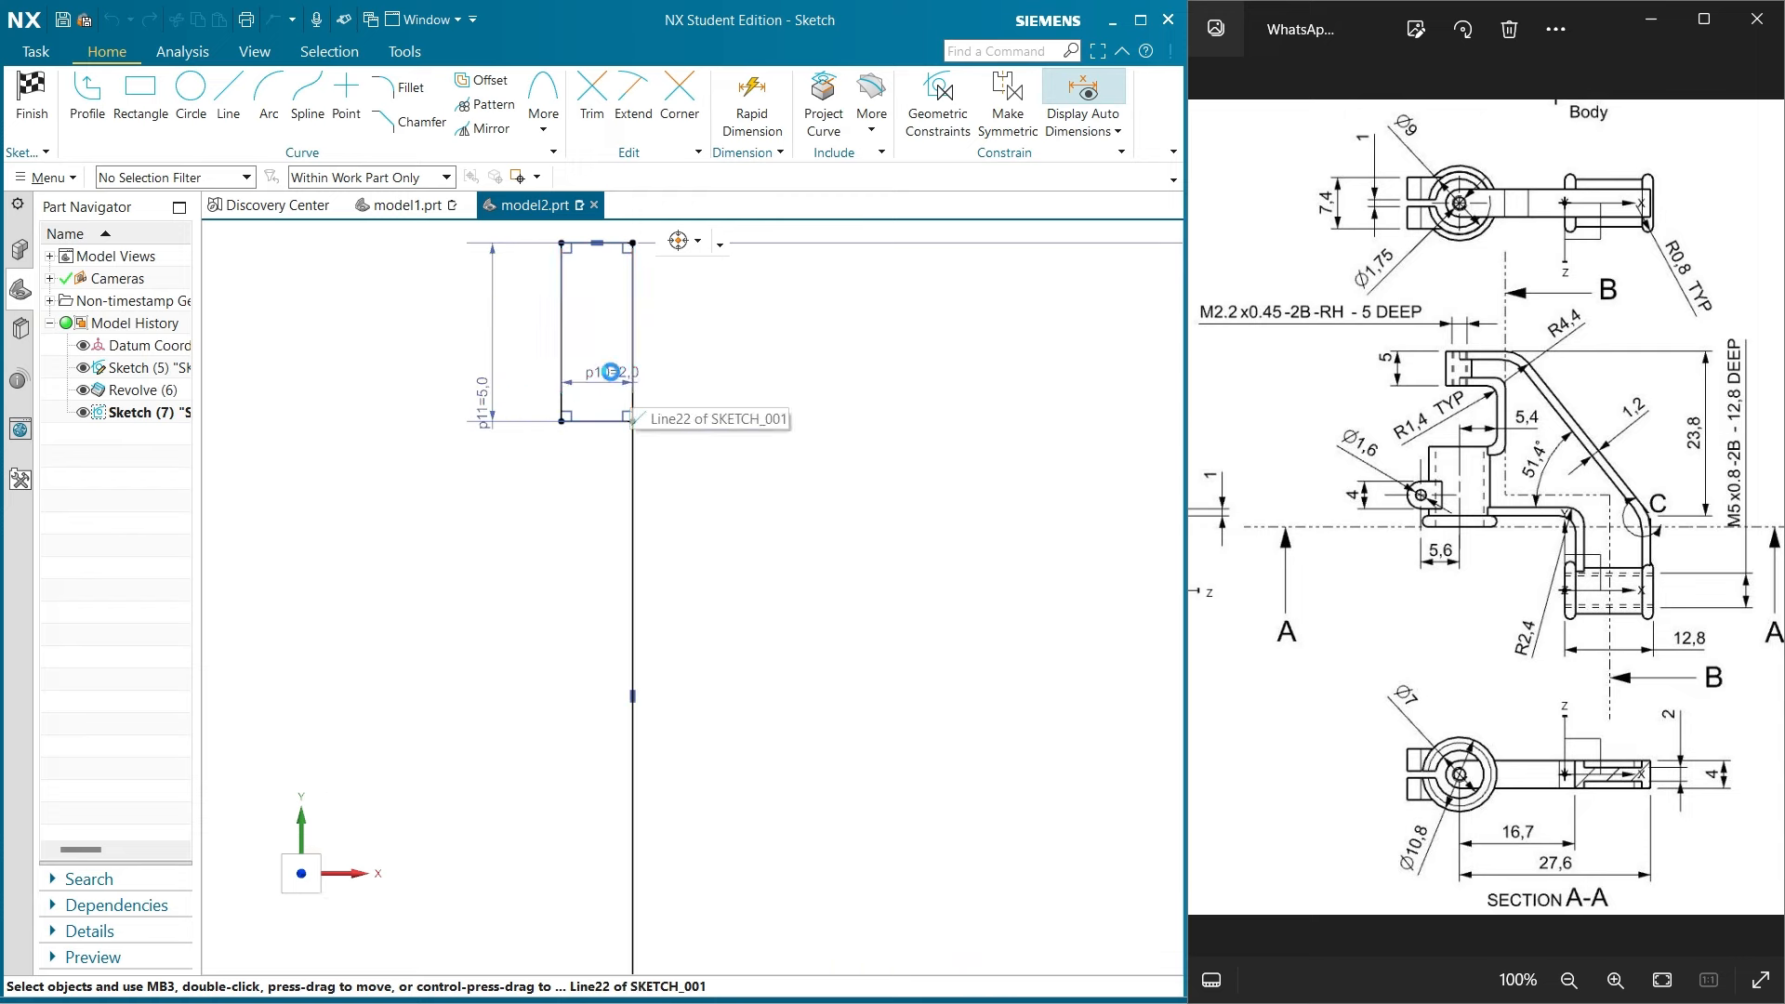
scroll(608, 409, down, 4)
scroll(599, 437, down, 1)
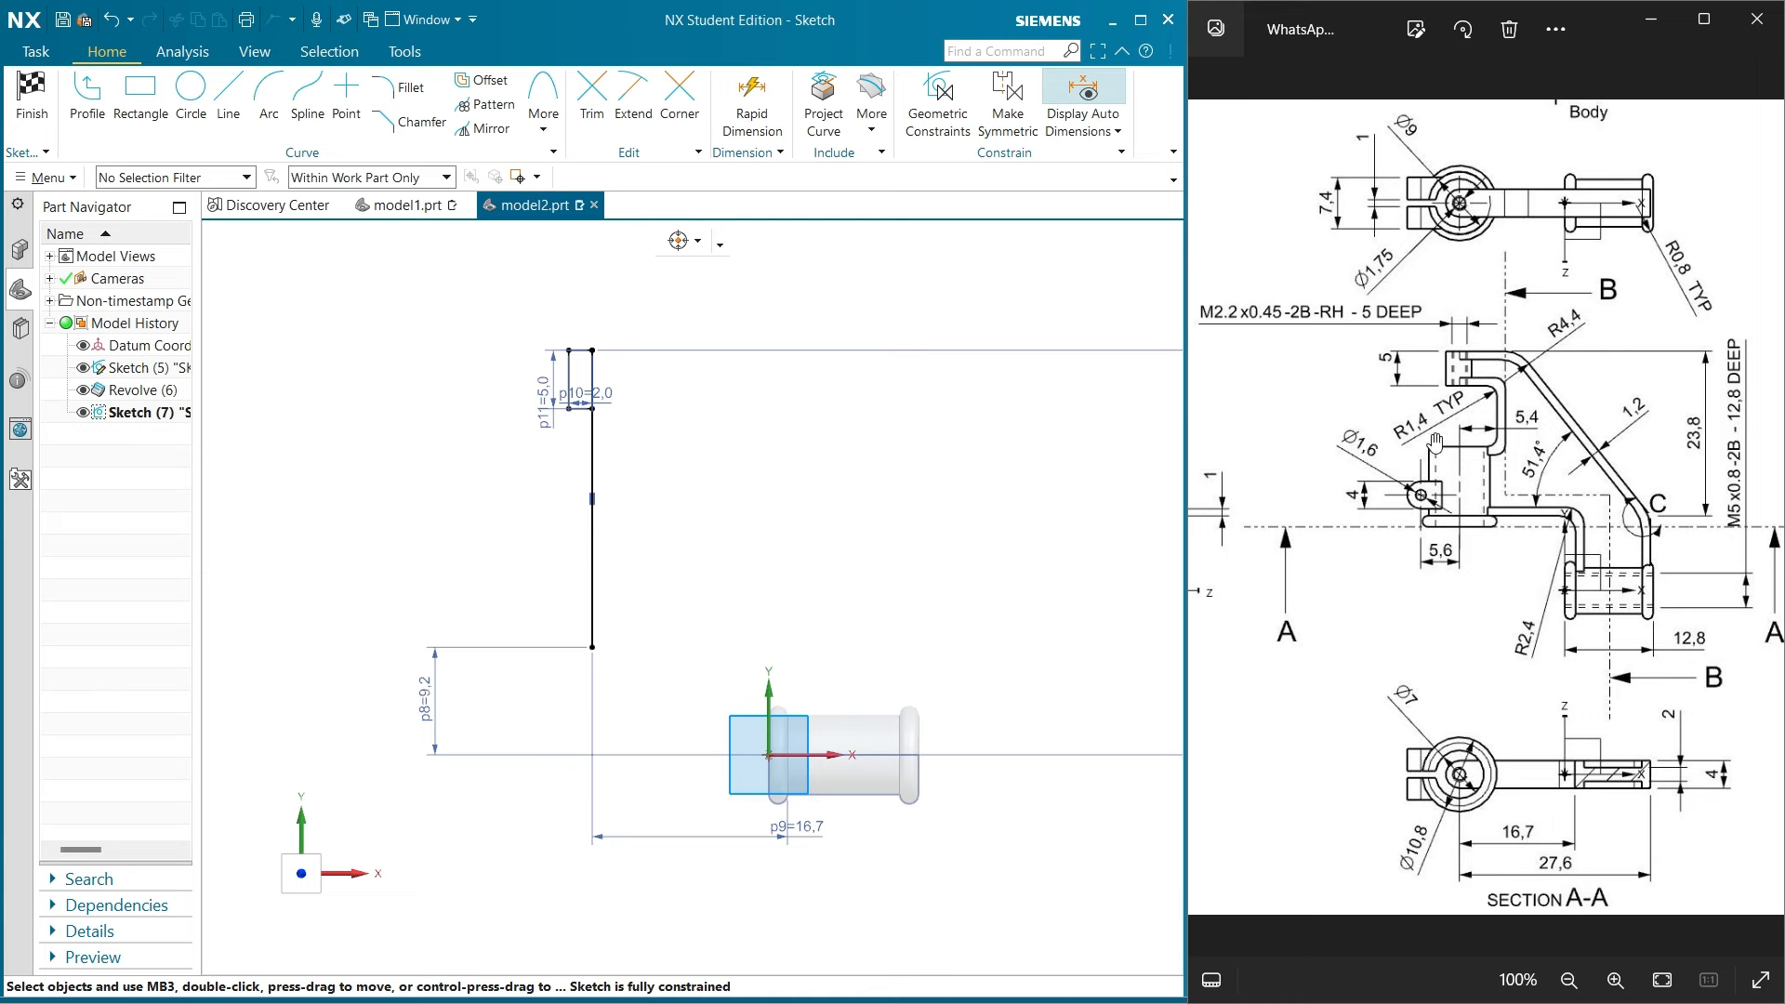
scroll(1439, 503, down, 3)
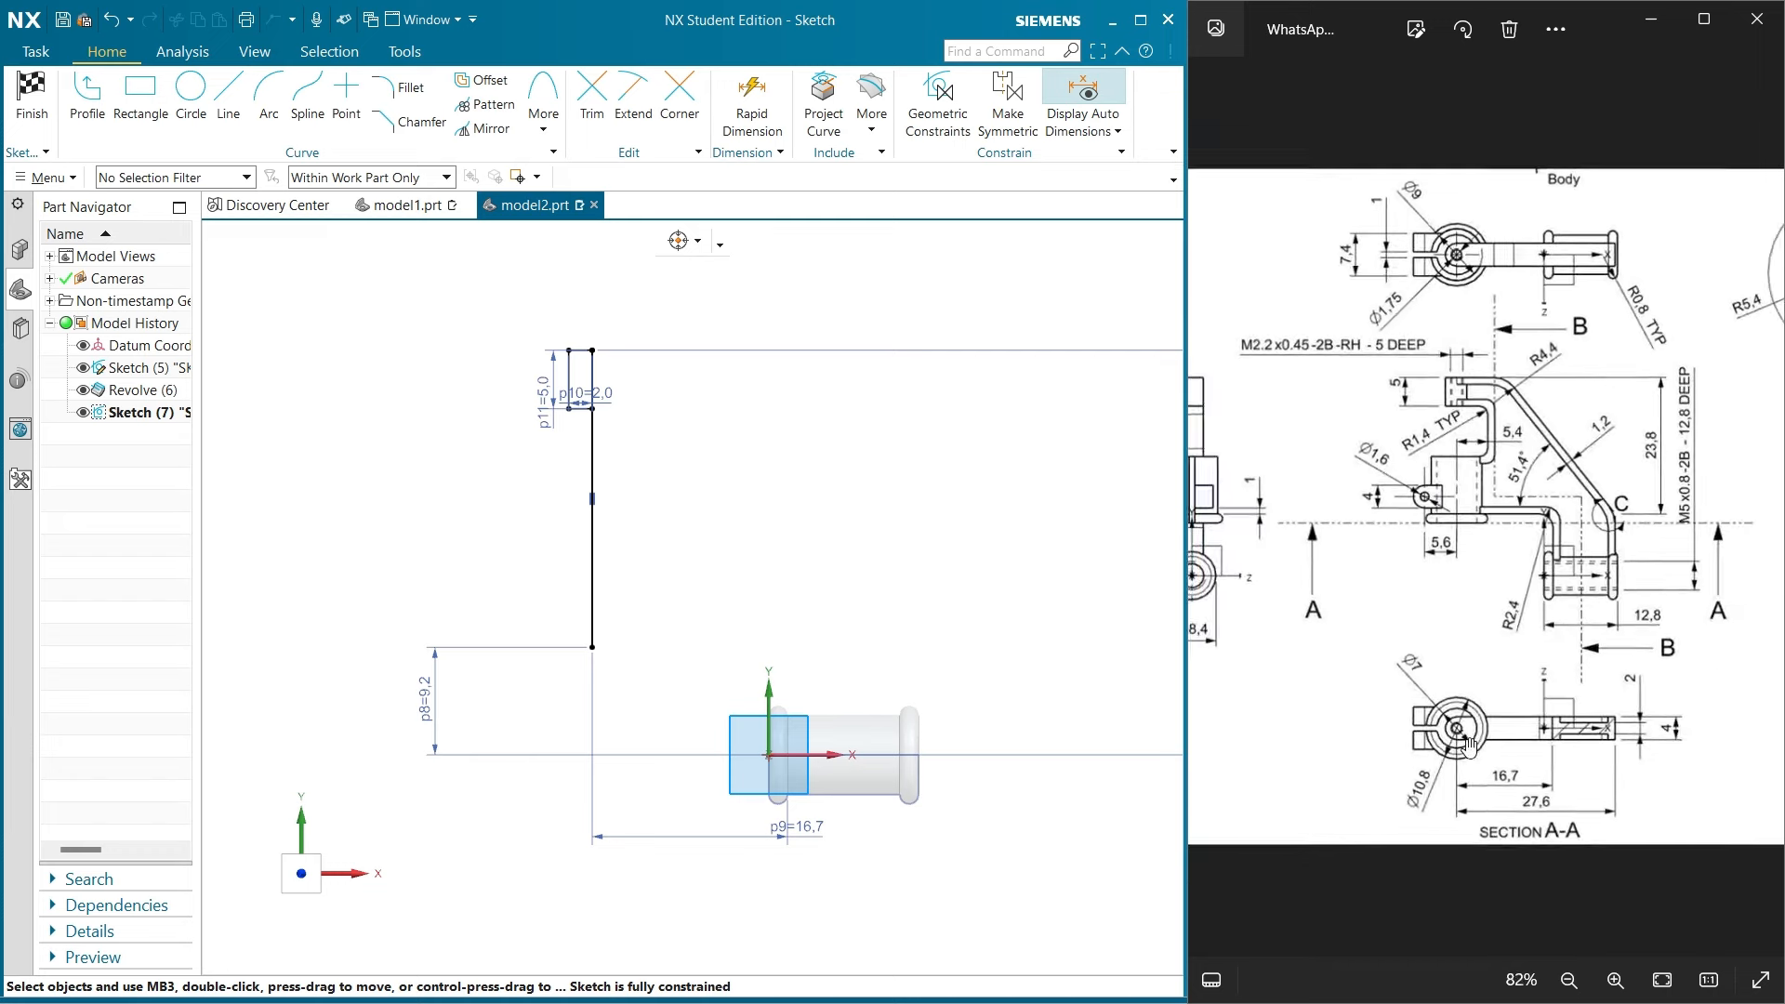
scroll(1445, 755, up, 2)
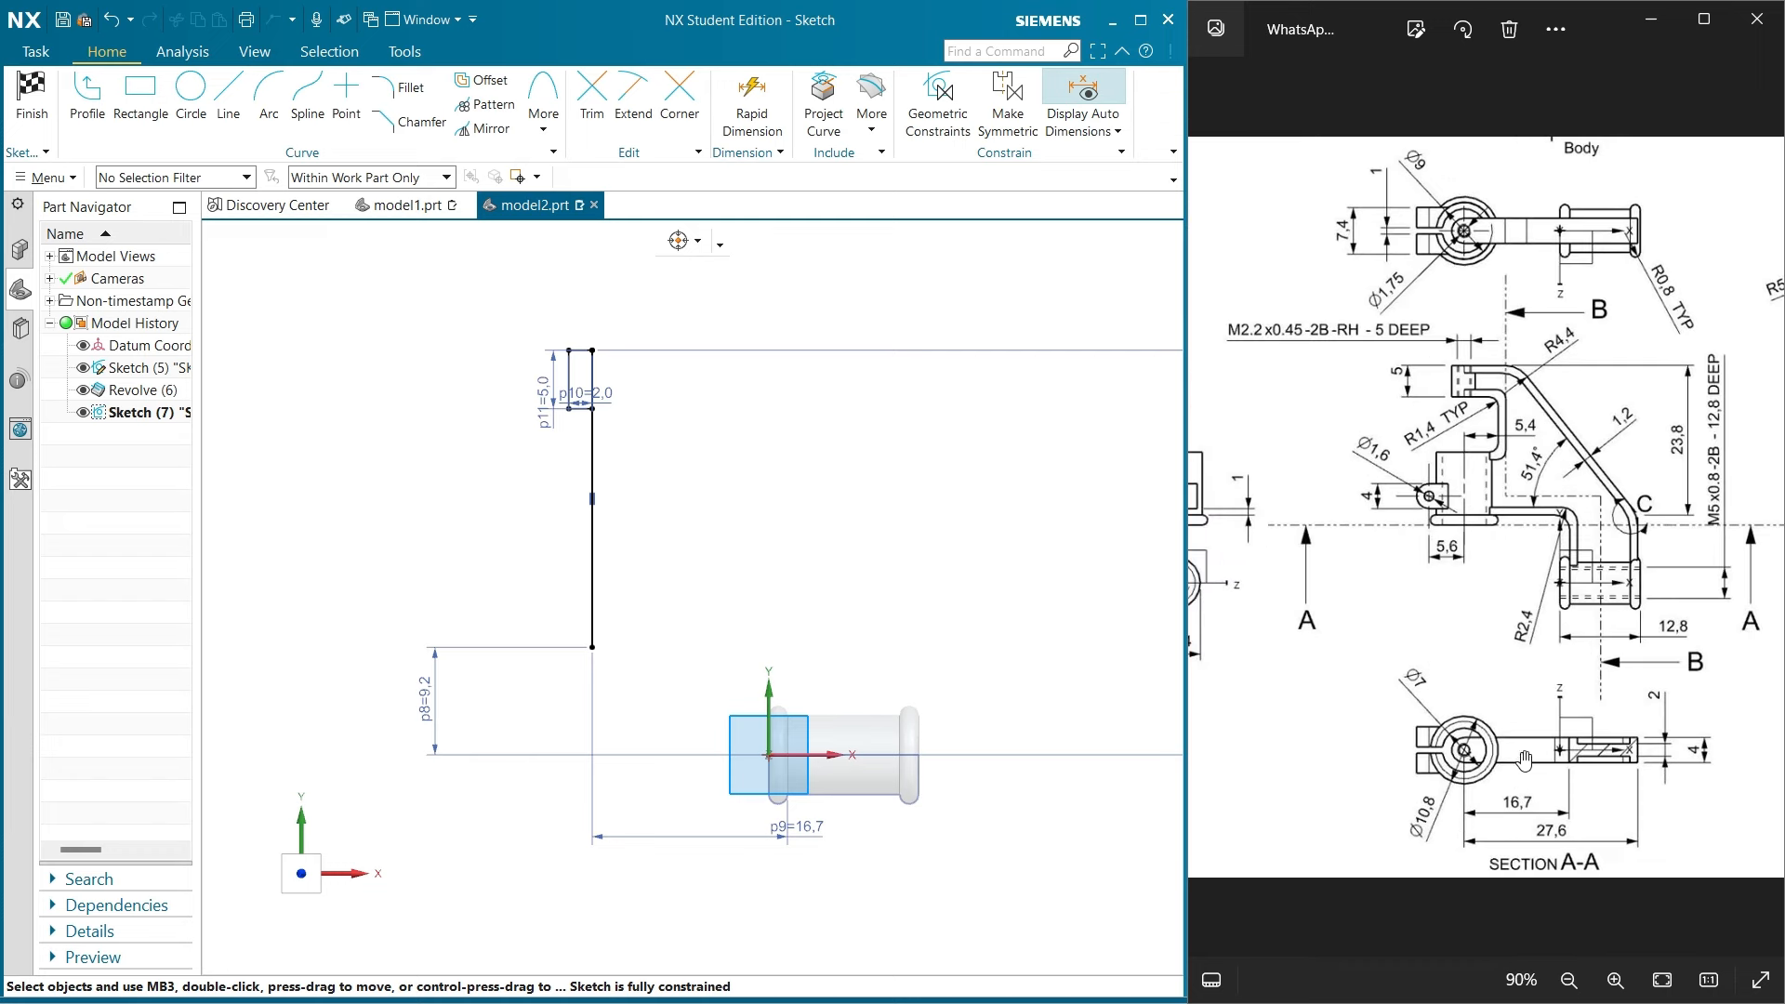
click(228, 98)
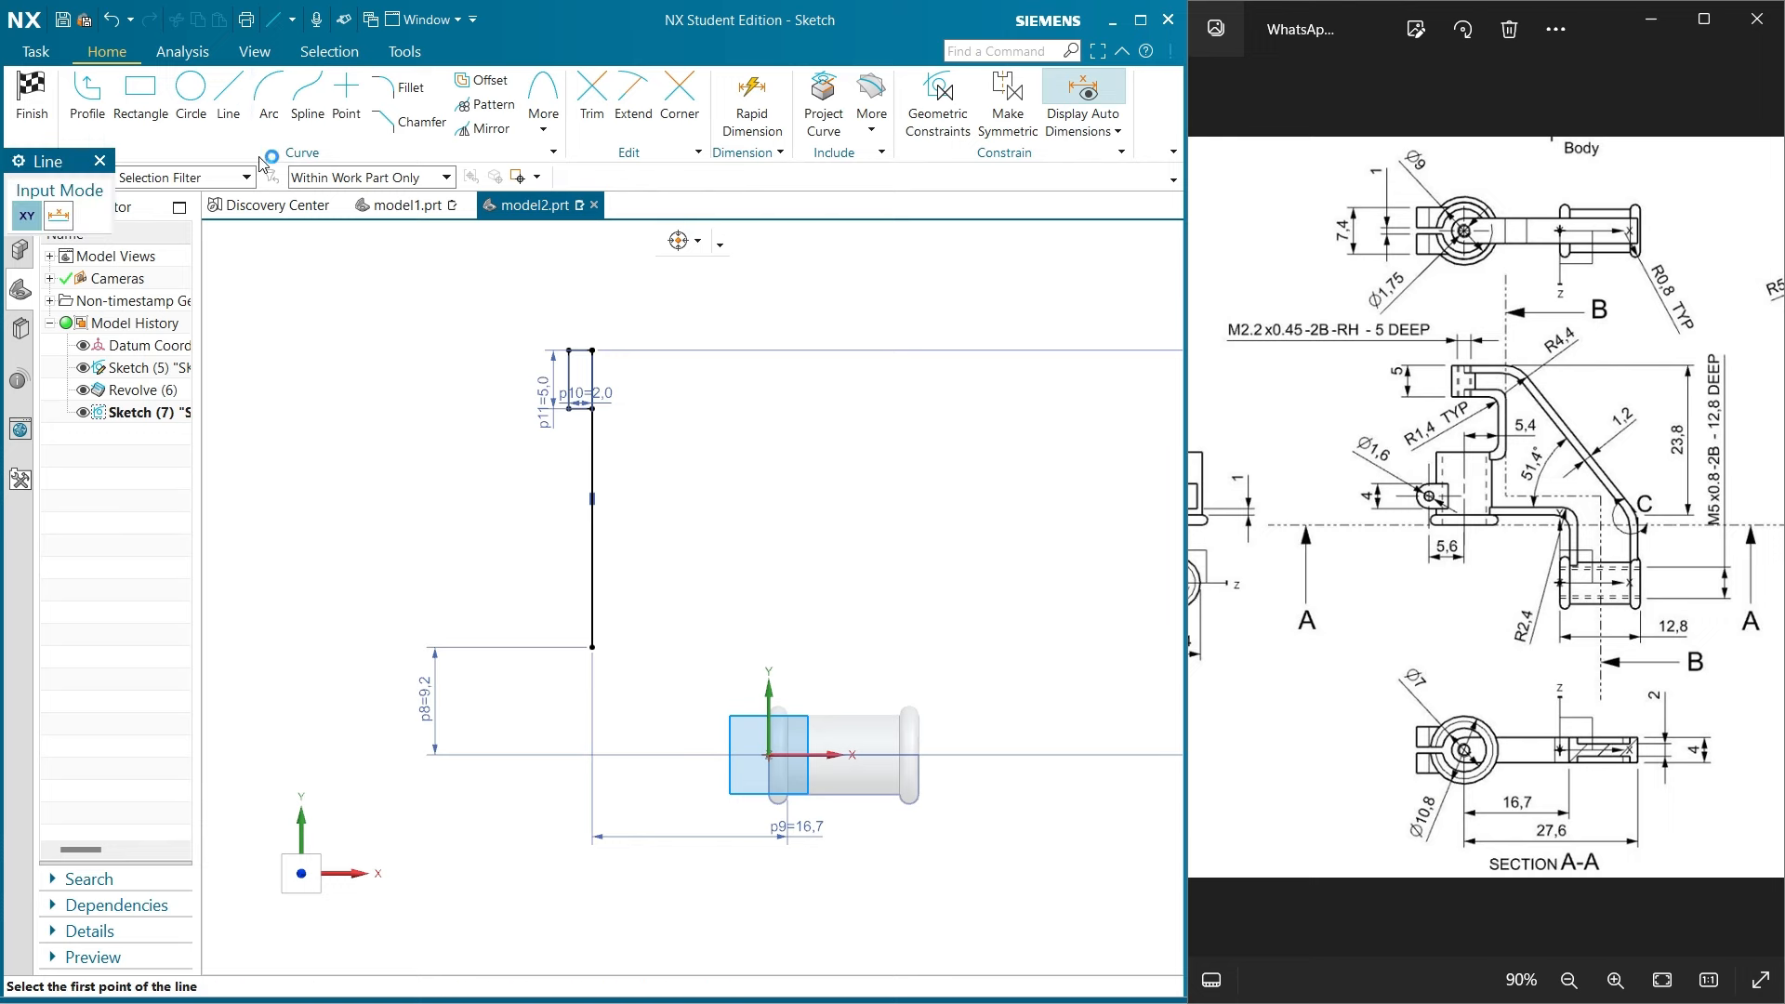
click(595, 648)
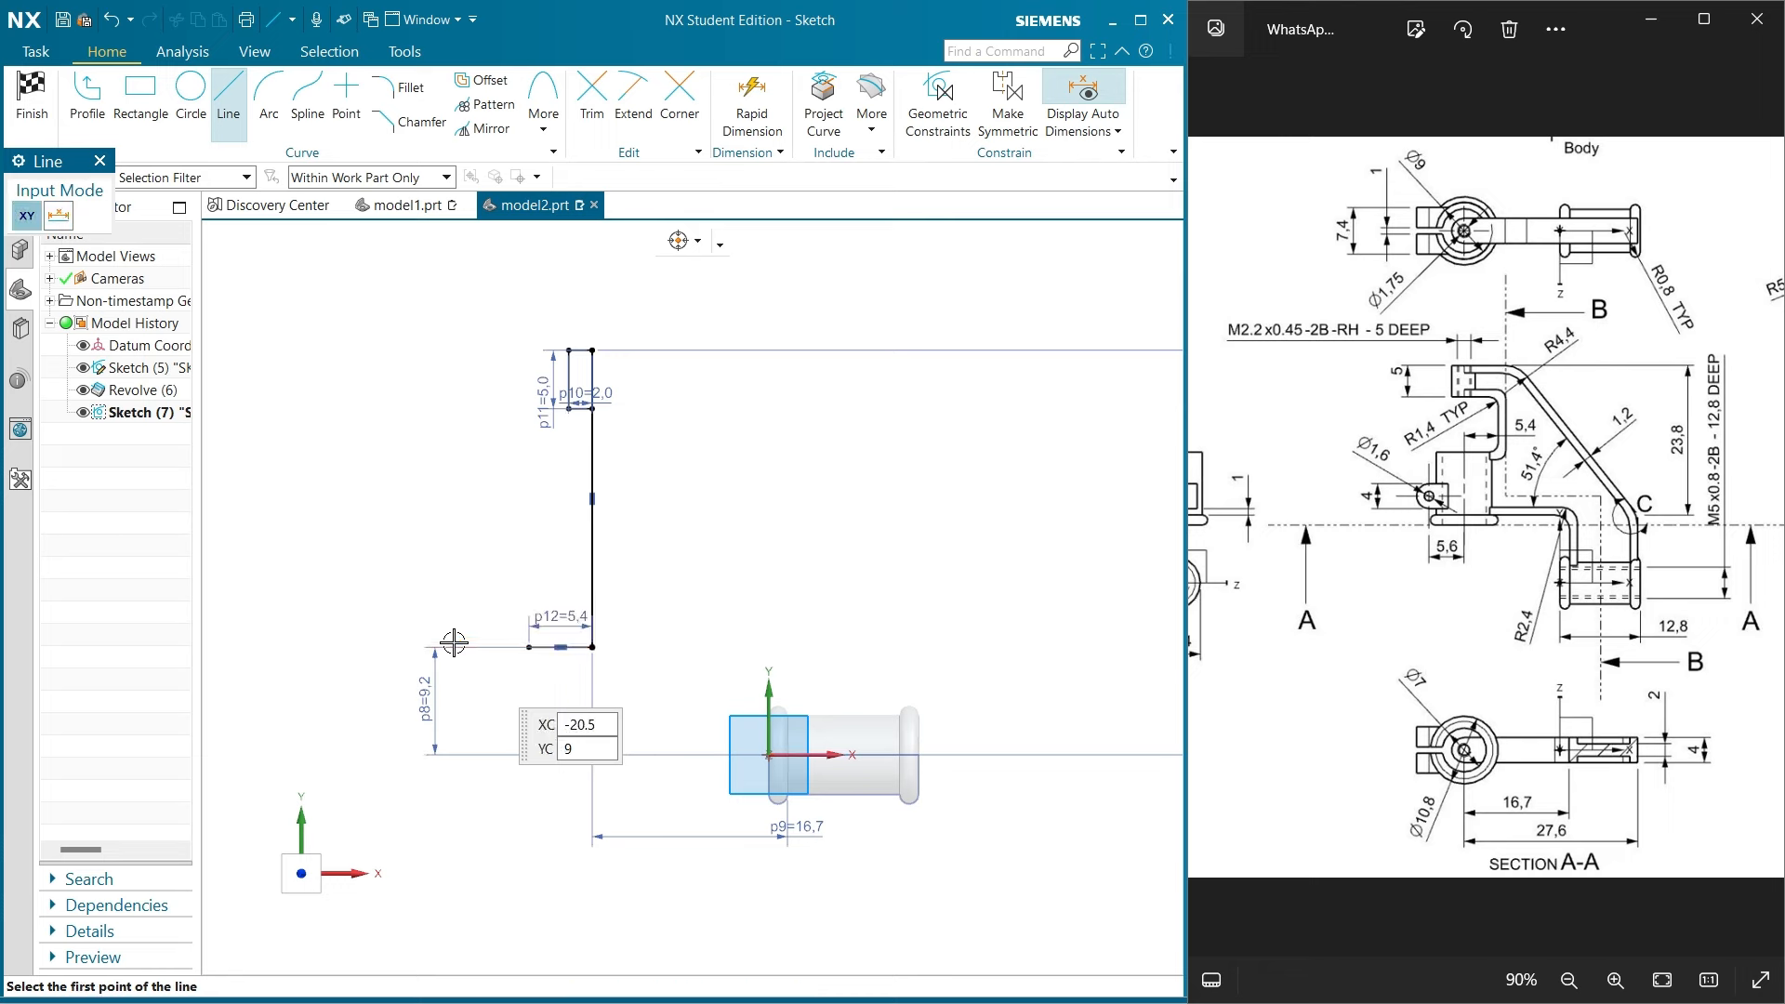
key(Return)
scroll(560, 600, up, 2)
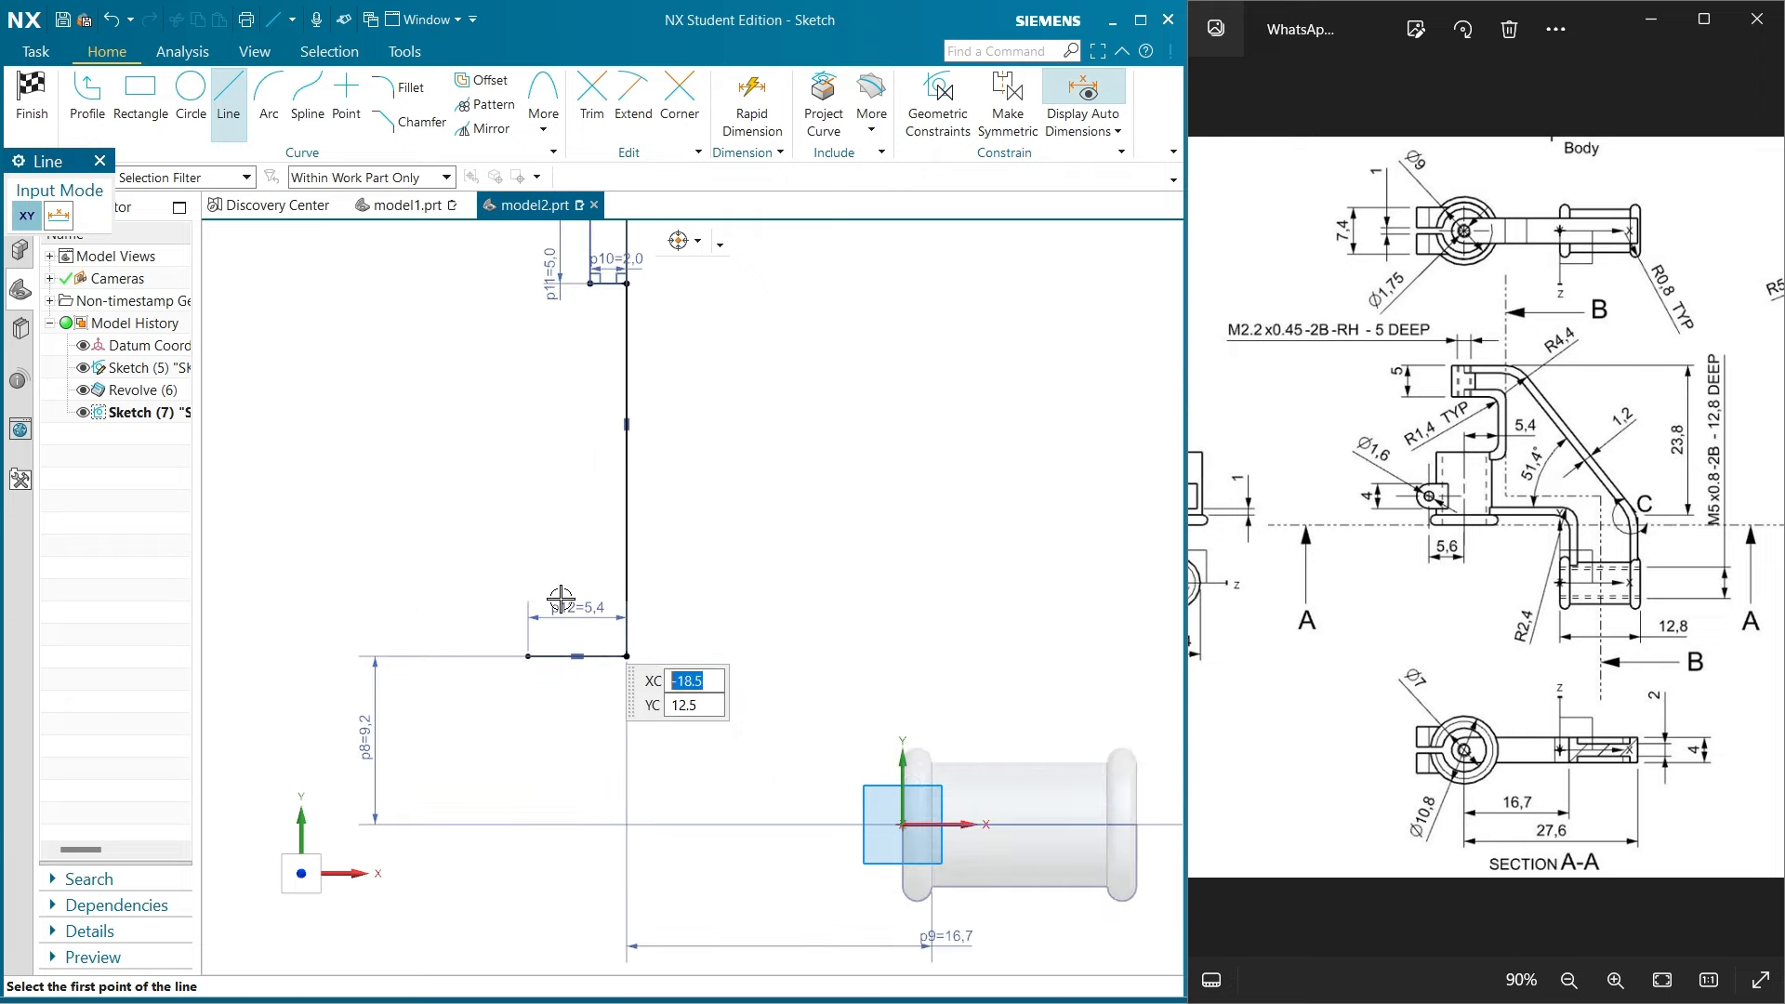
Draw a horizontal line of length 9/2 mm leftward from the middle stretch of the vertical line
scroll(561, 600, down, 2)
scroll(1252, 558, down, 3)
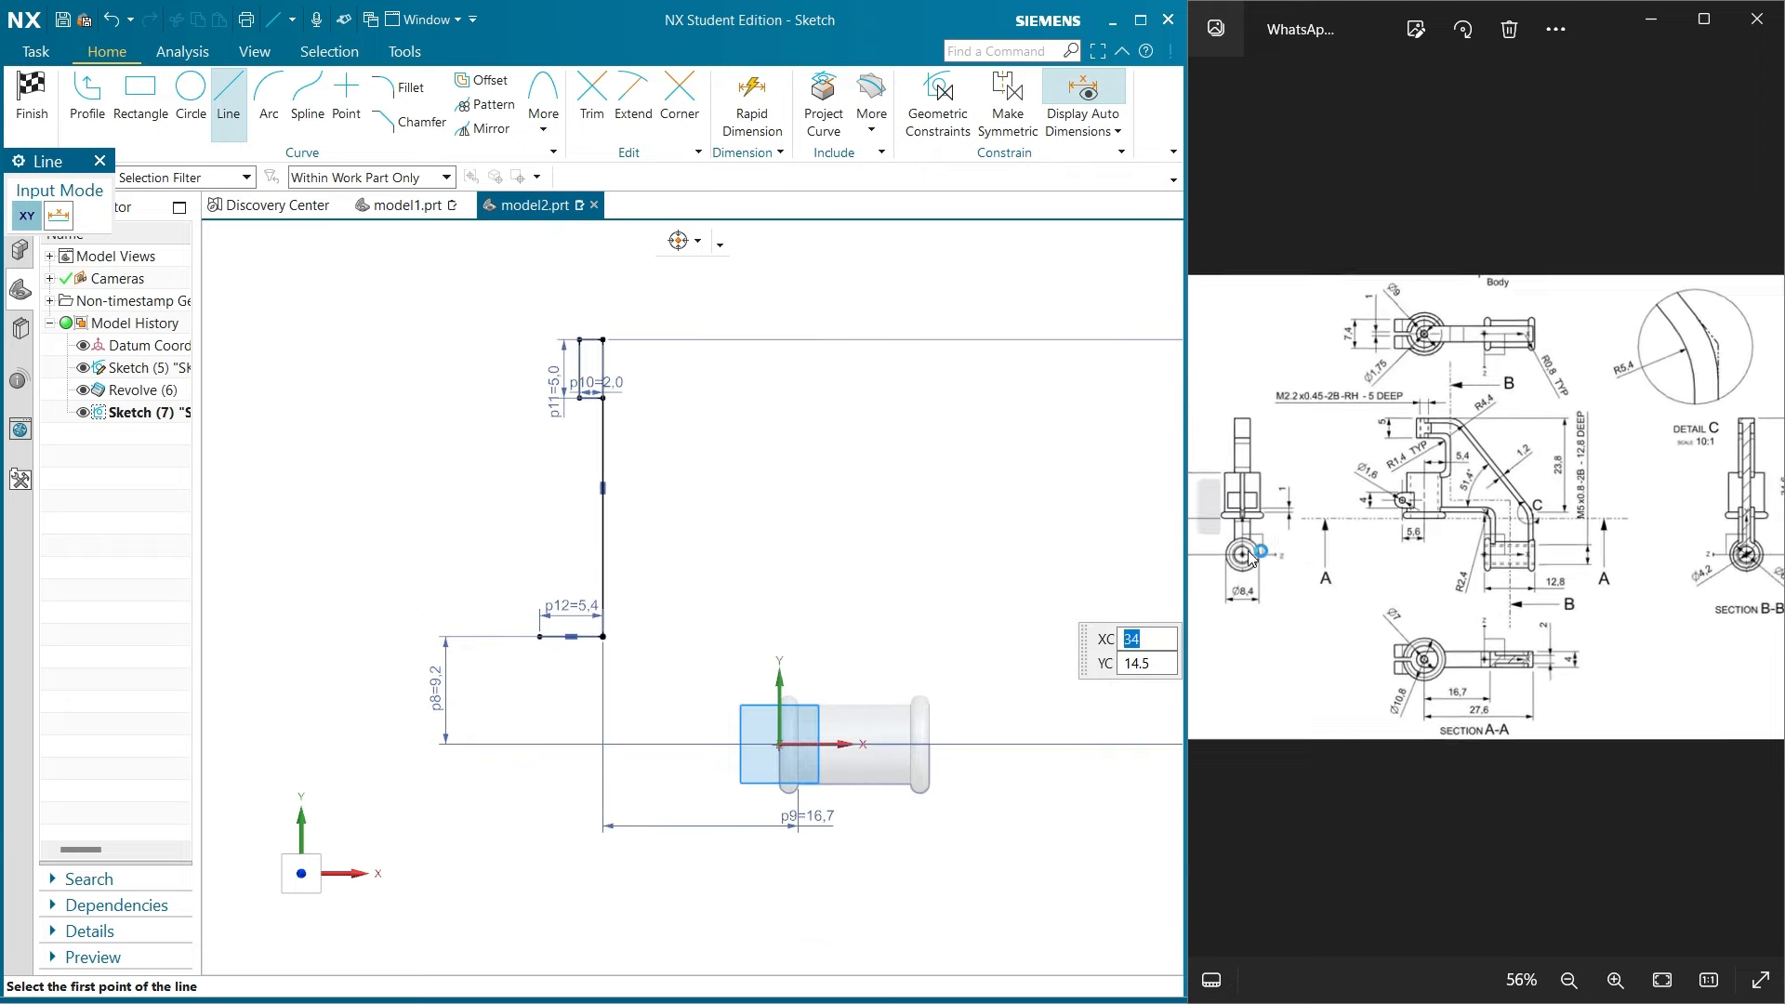
scroll(1253, 558, down, 1)
scroll(1460, 625, up, 1)
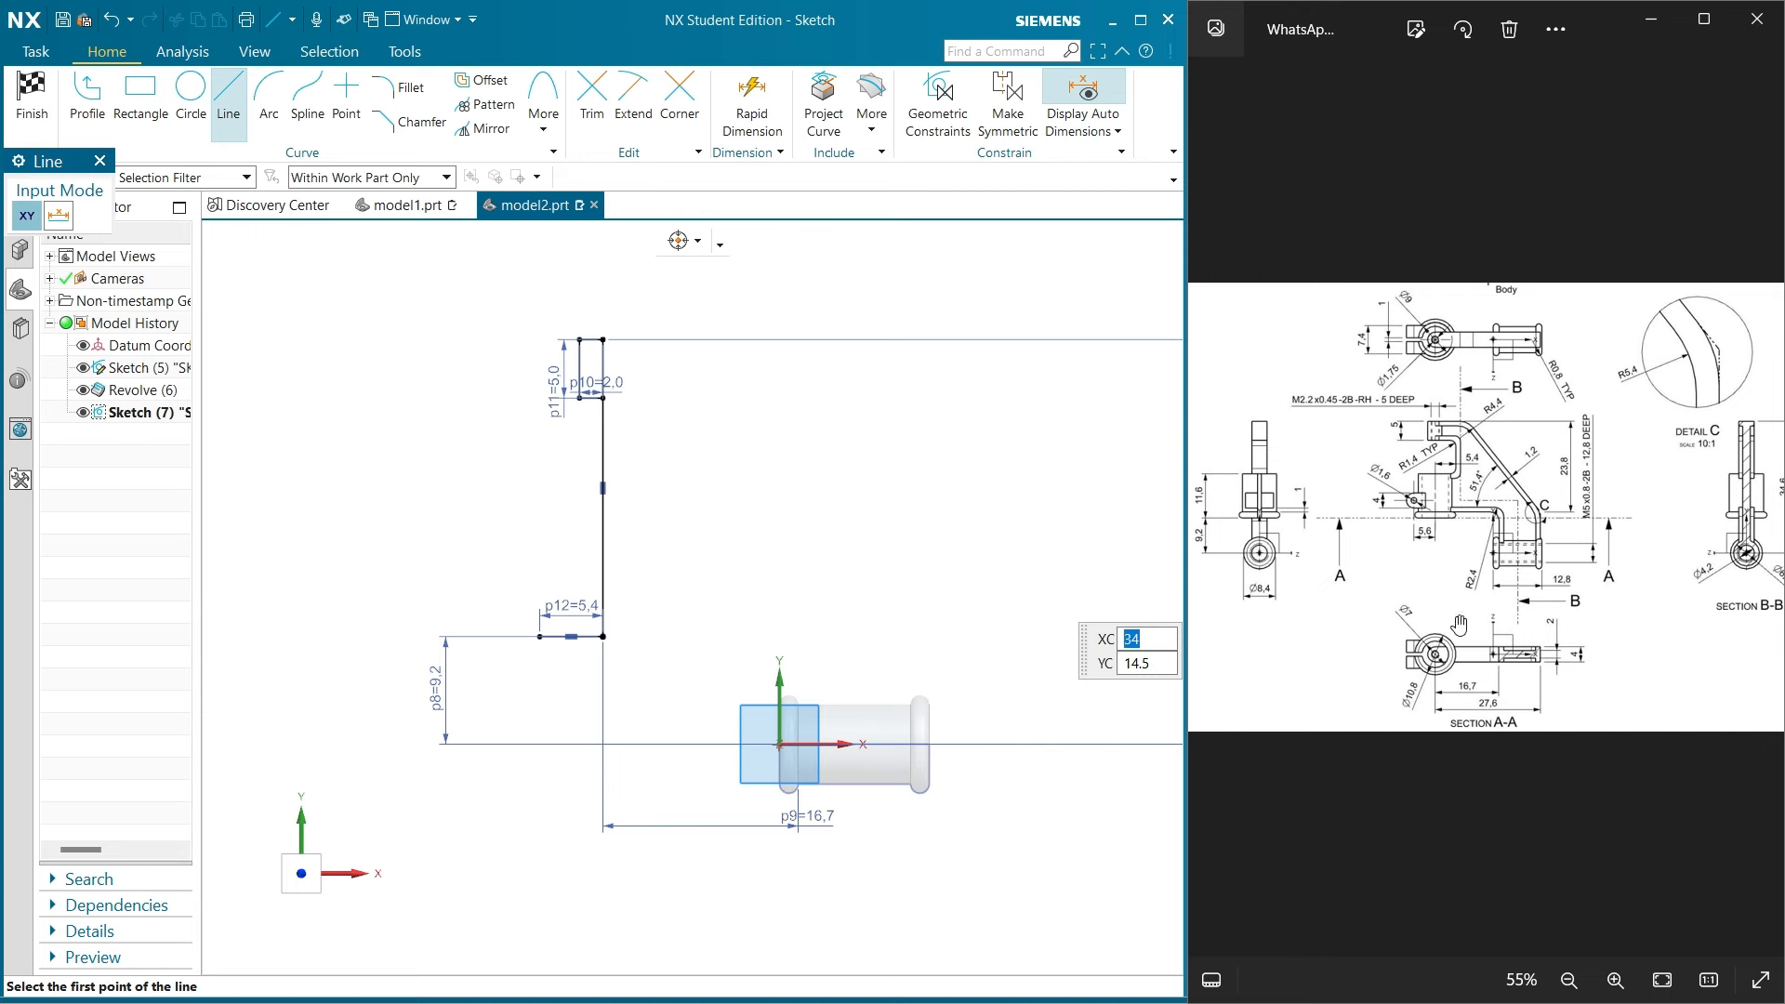
scroll(1431, 604, up, 1)
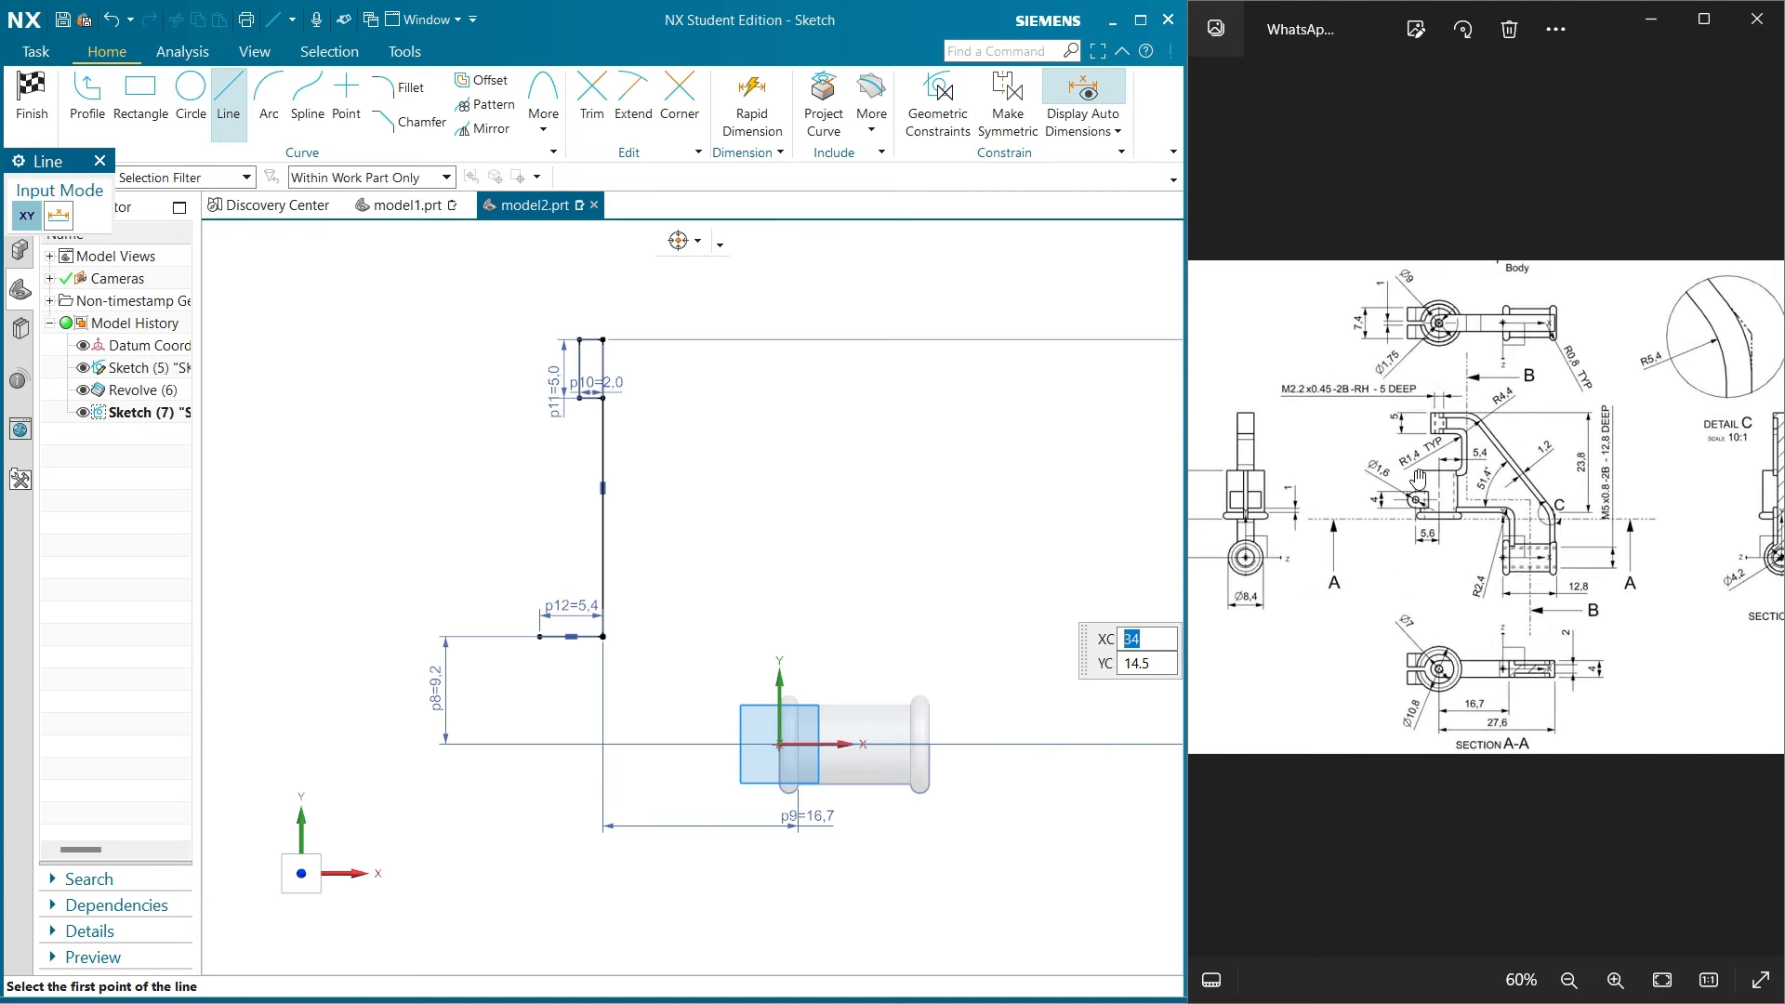
scroll(1452, 409, up, 3)
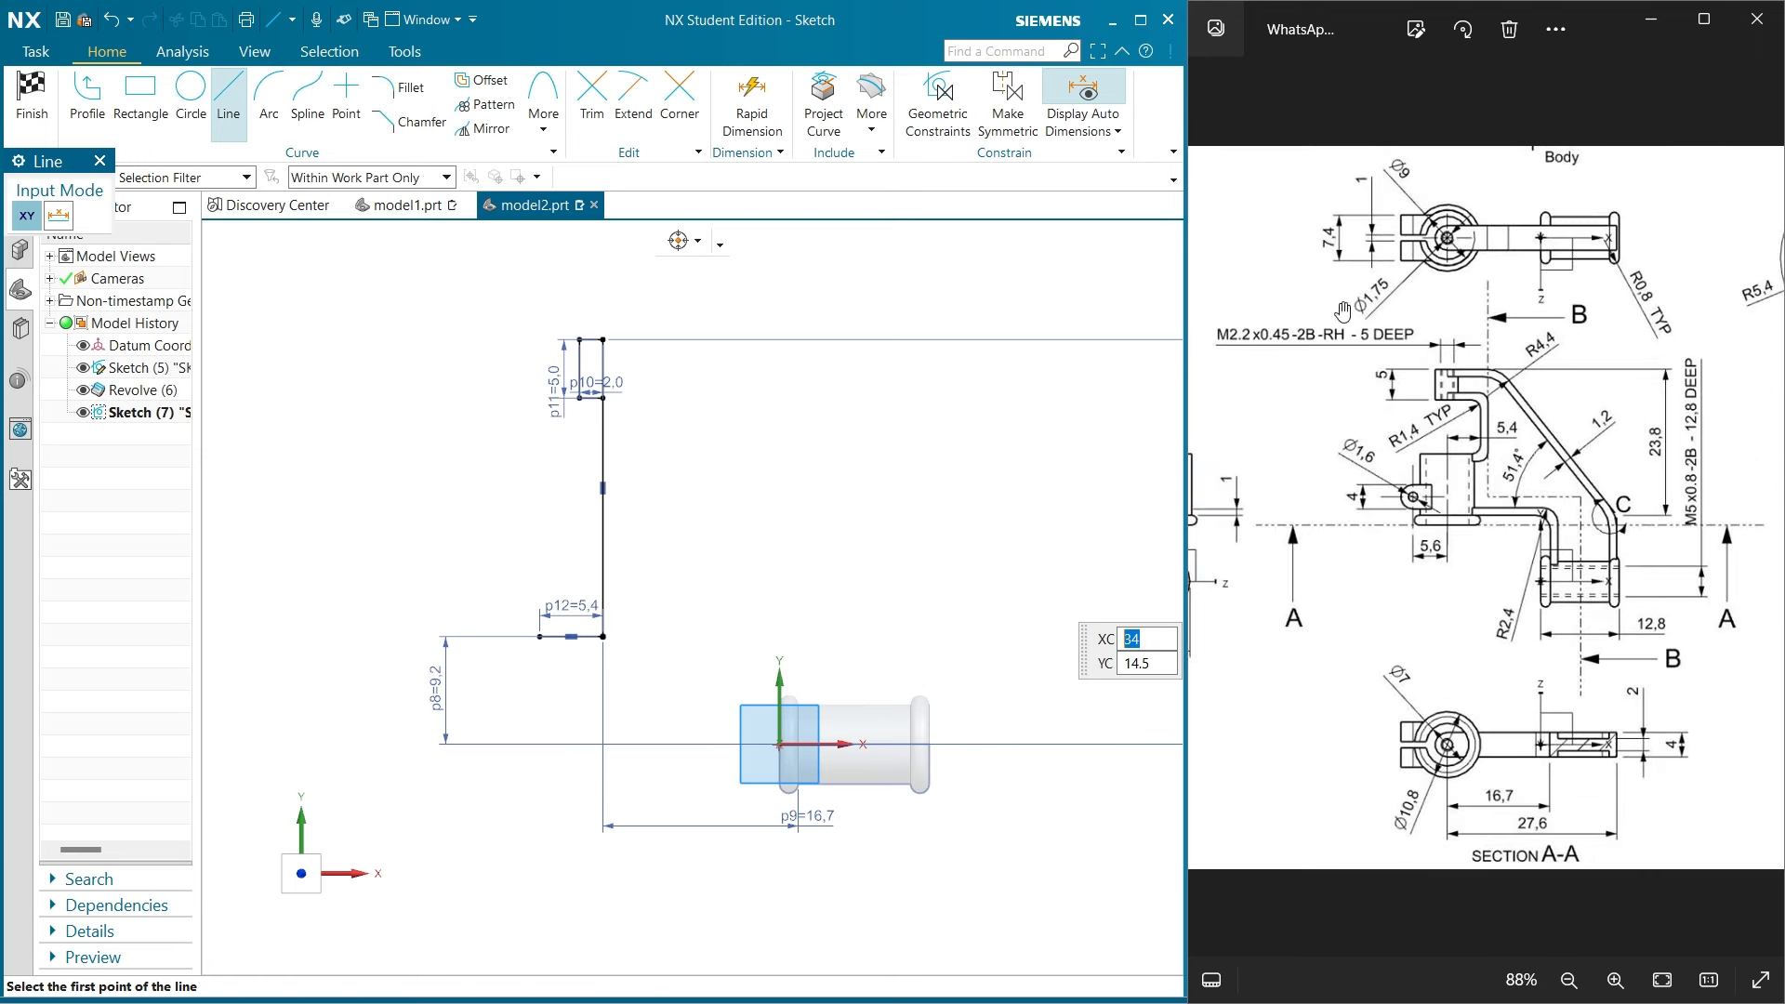
click(605, 507)
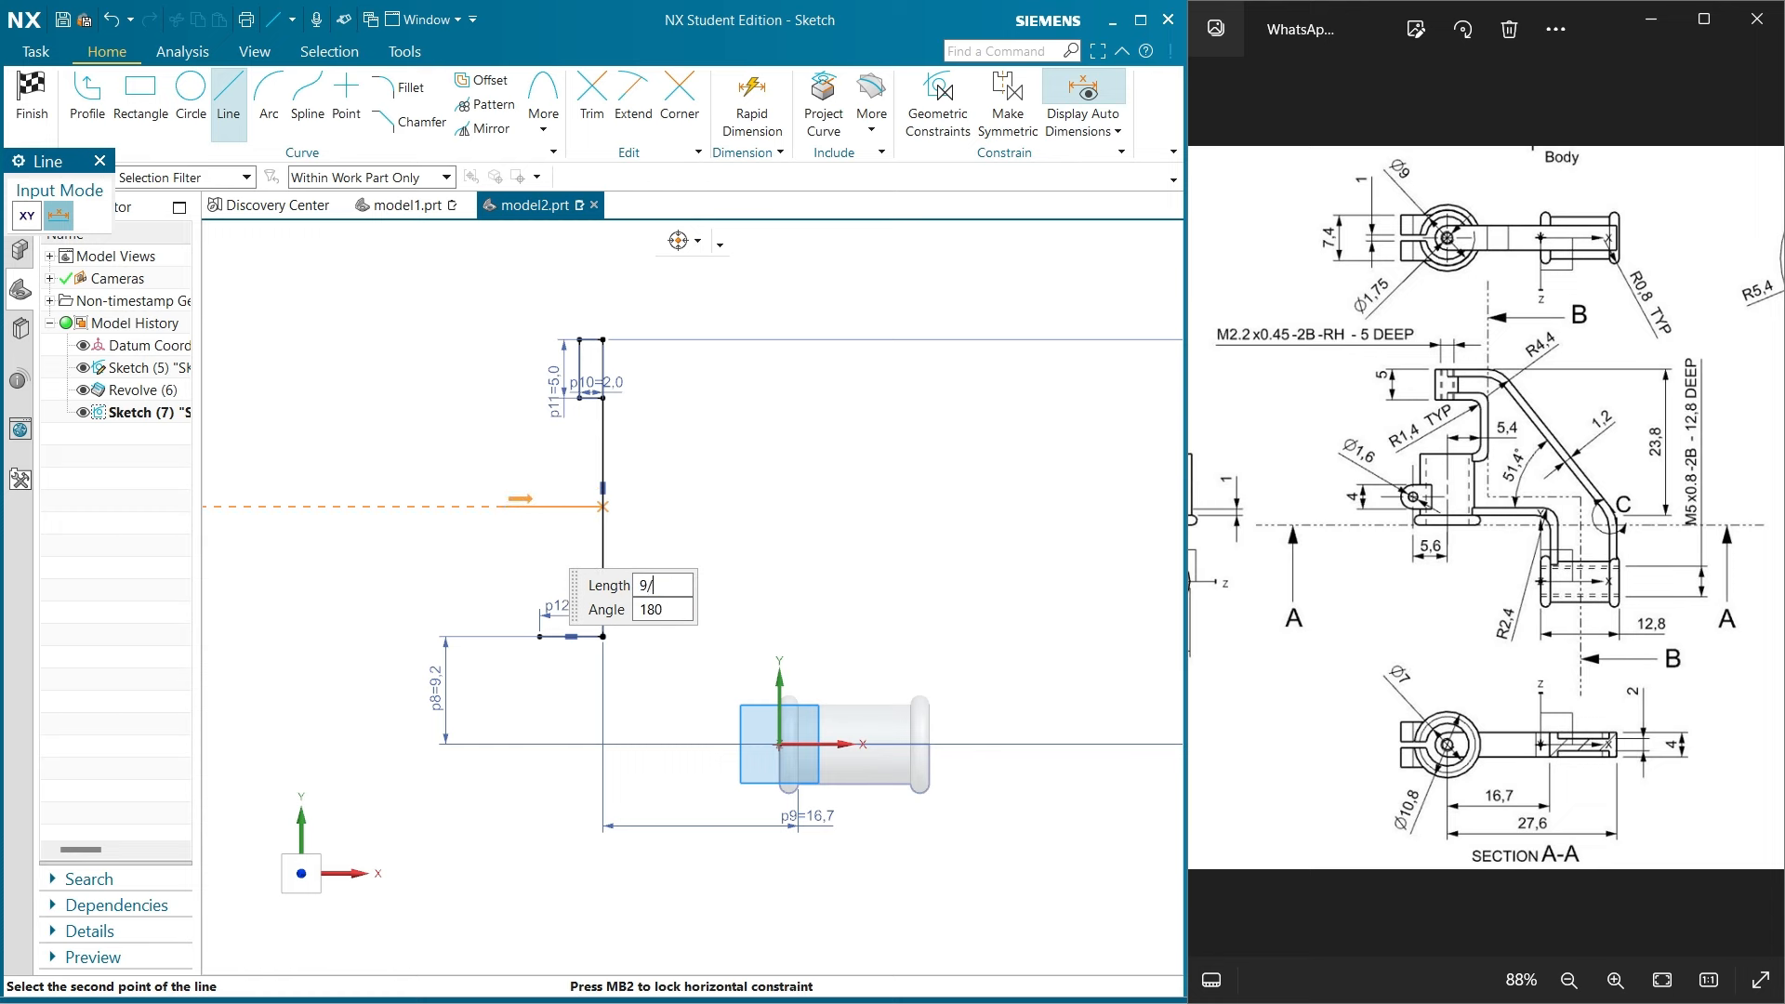
key(Return)
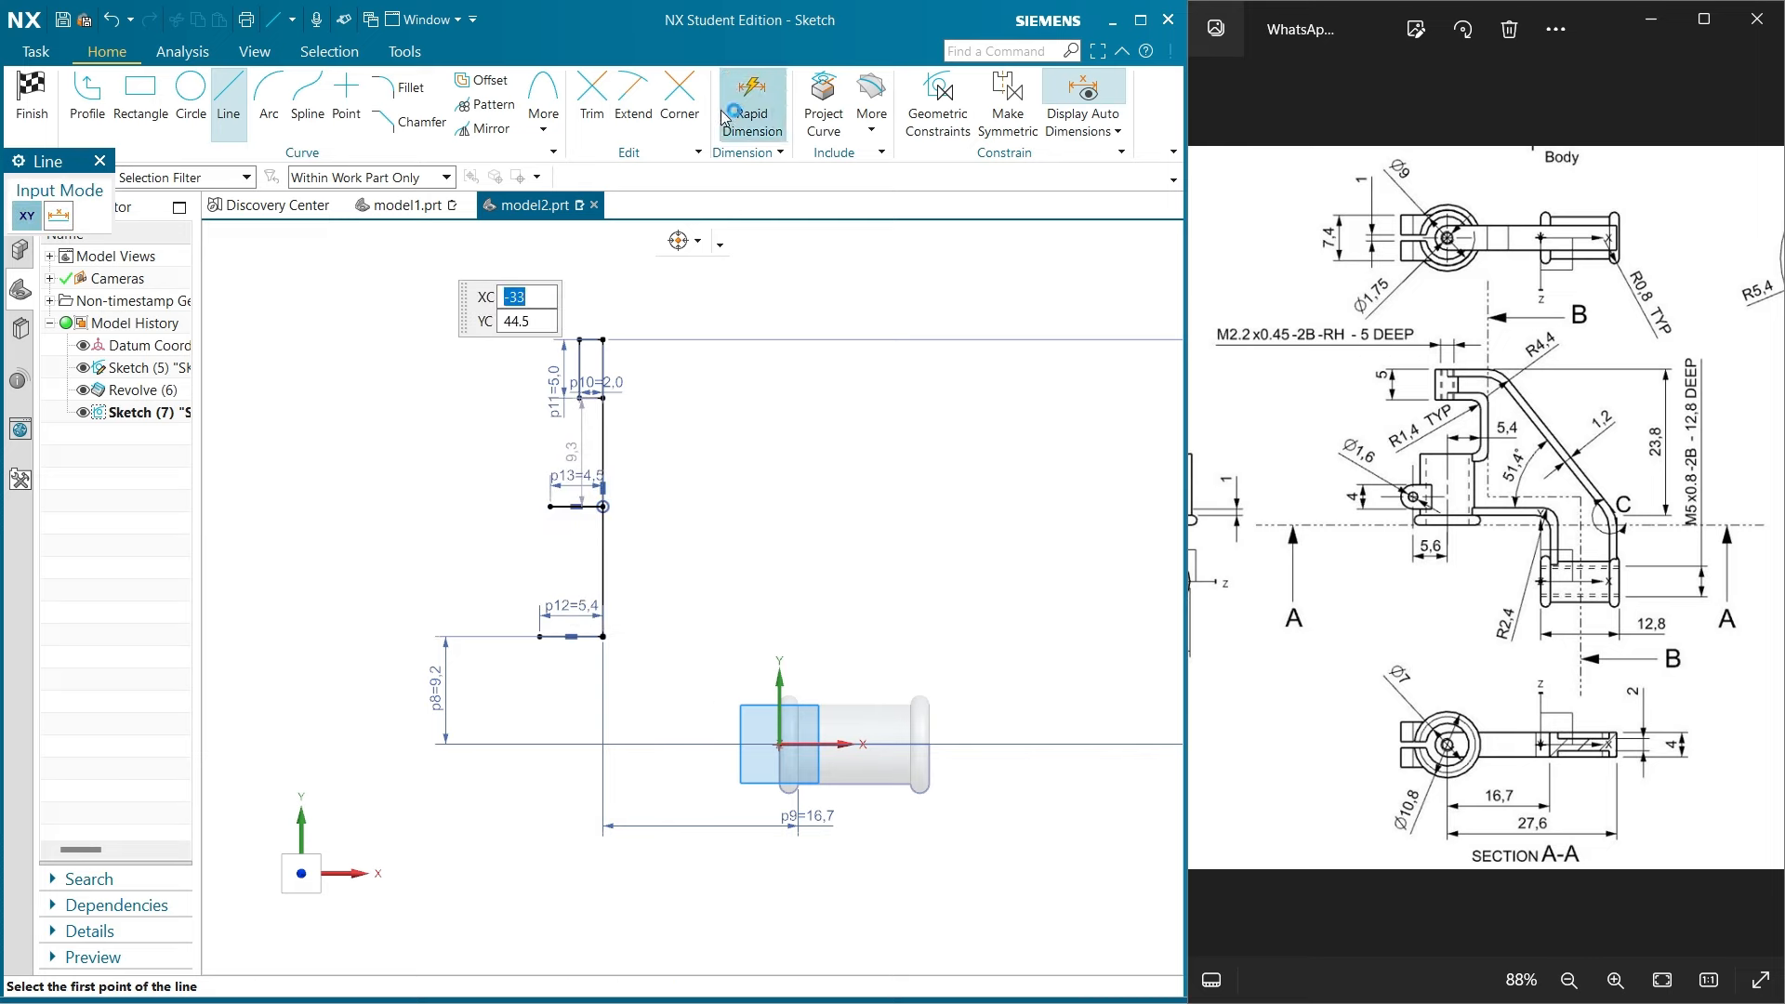
Dimension the vertical distance from the 4.5 mm line to the vertical line's lower end as 11.6 mm, using the Vertical method
click(752, 102)
click(568, 506)
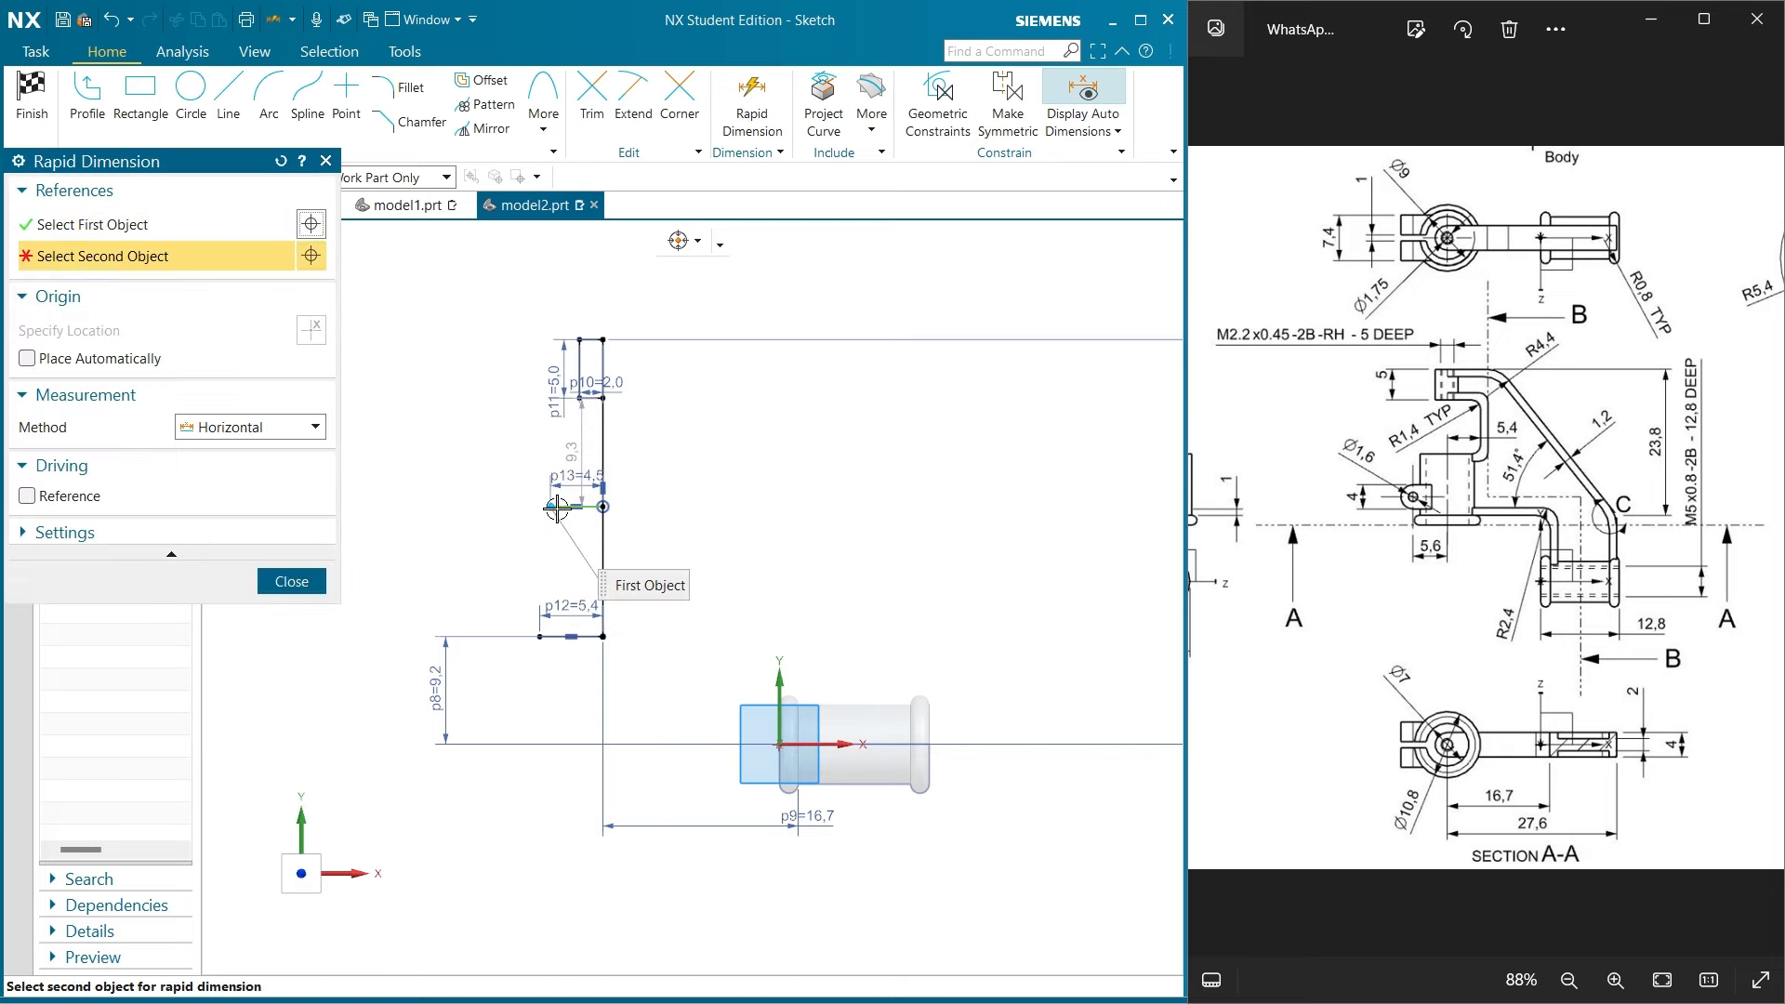
click(601, 639)
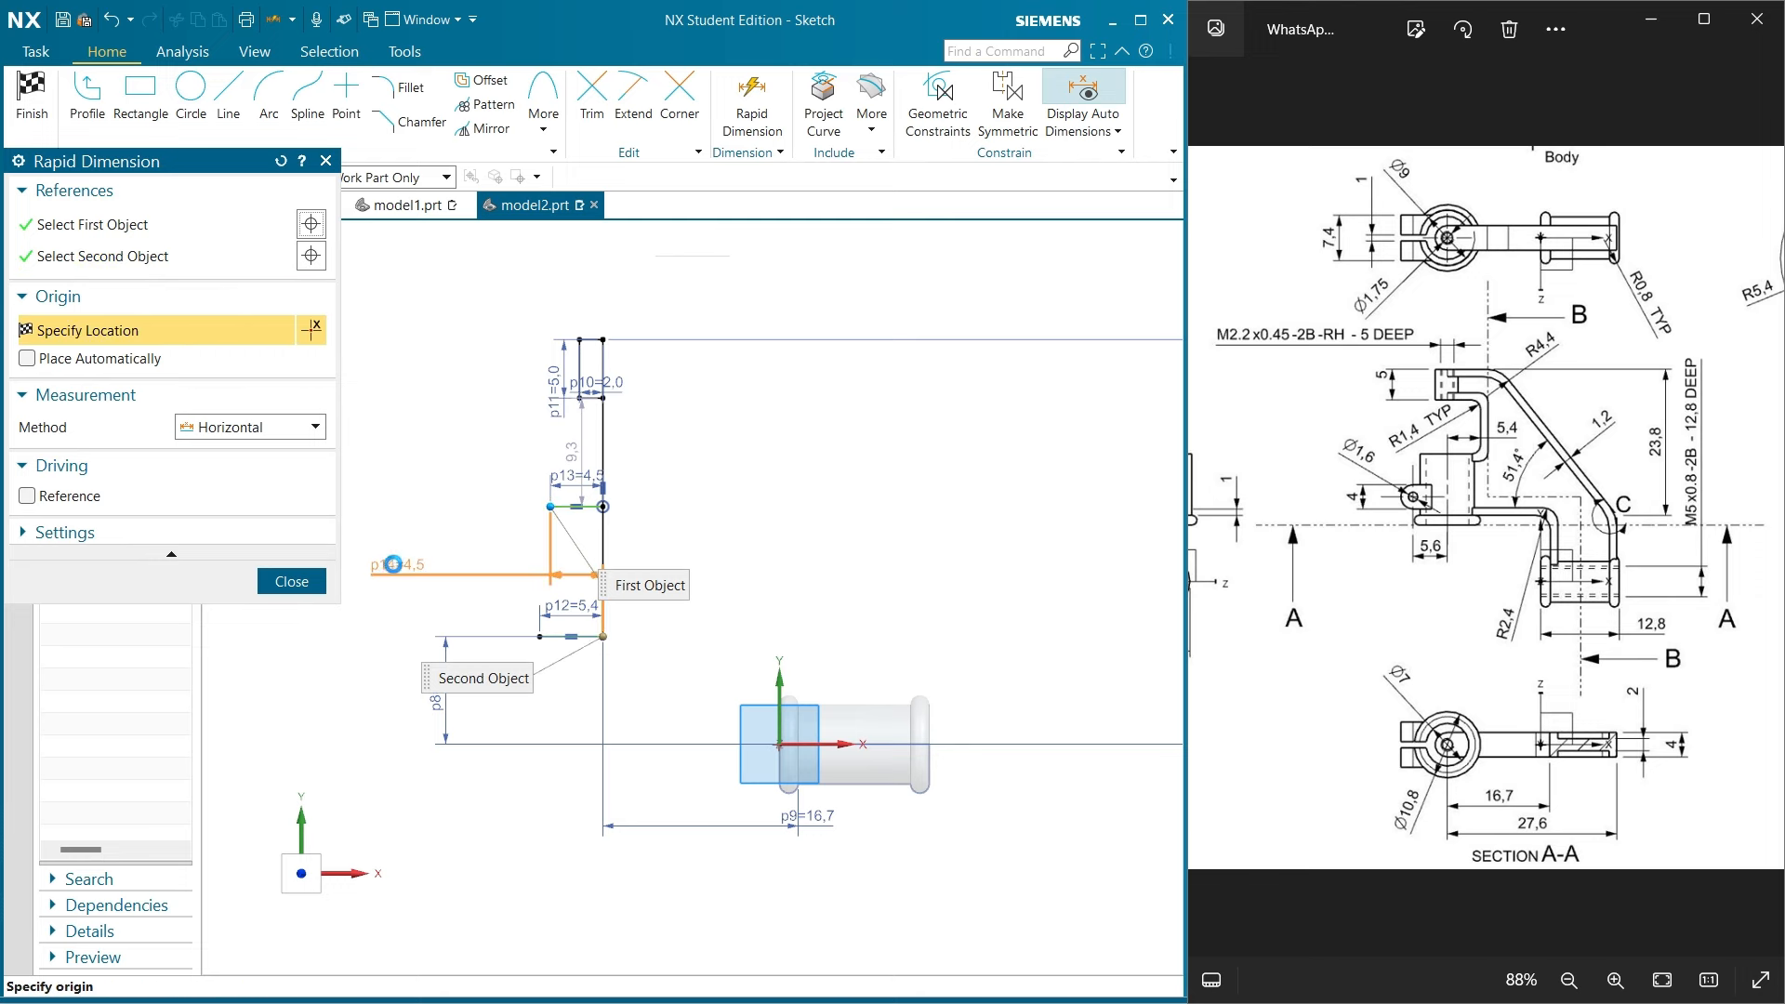
click(267, 426)
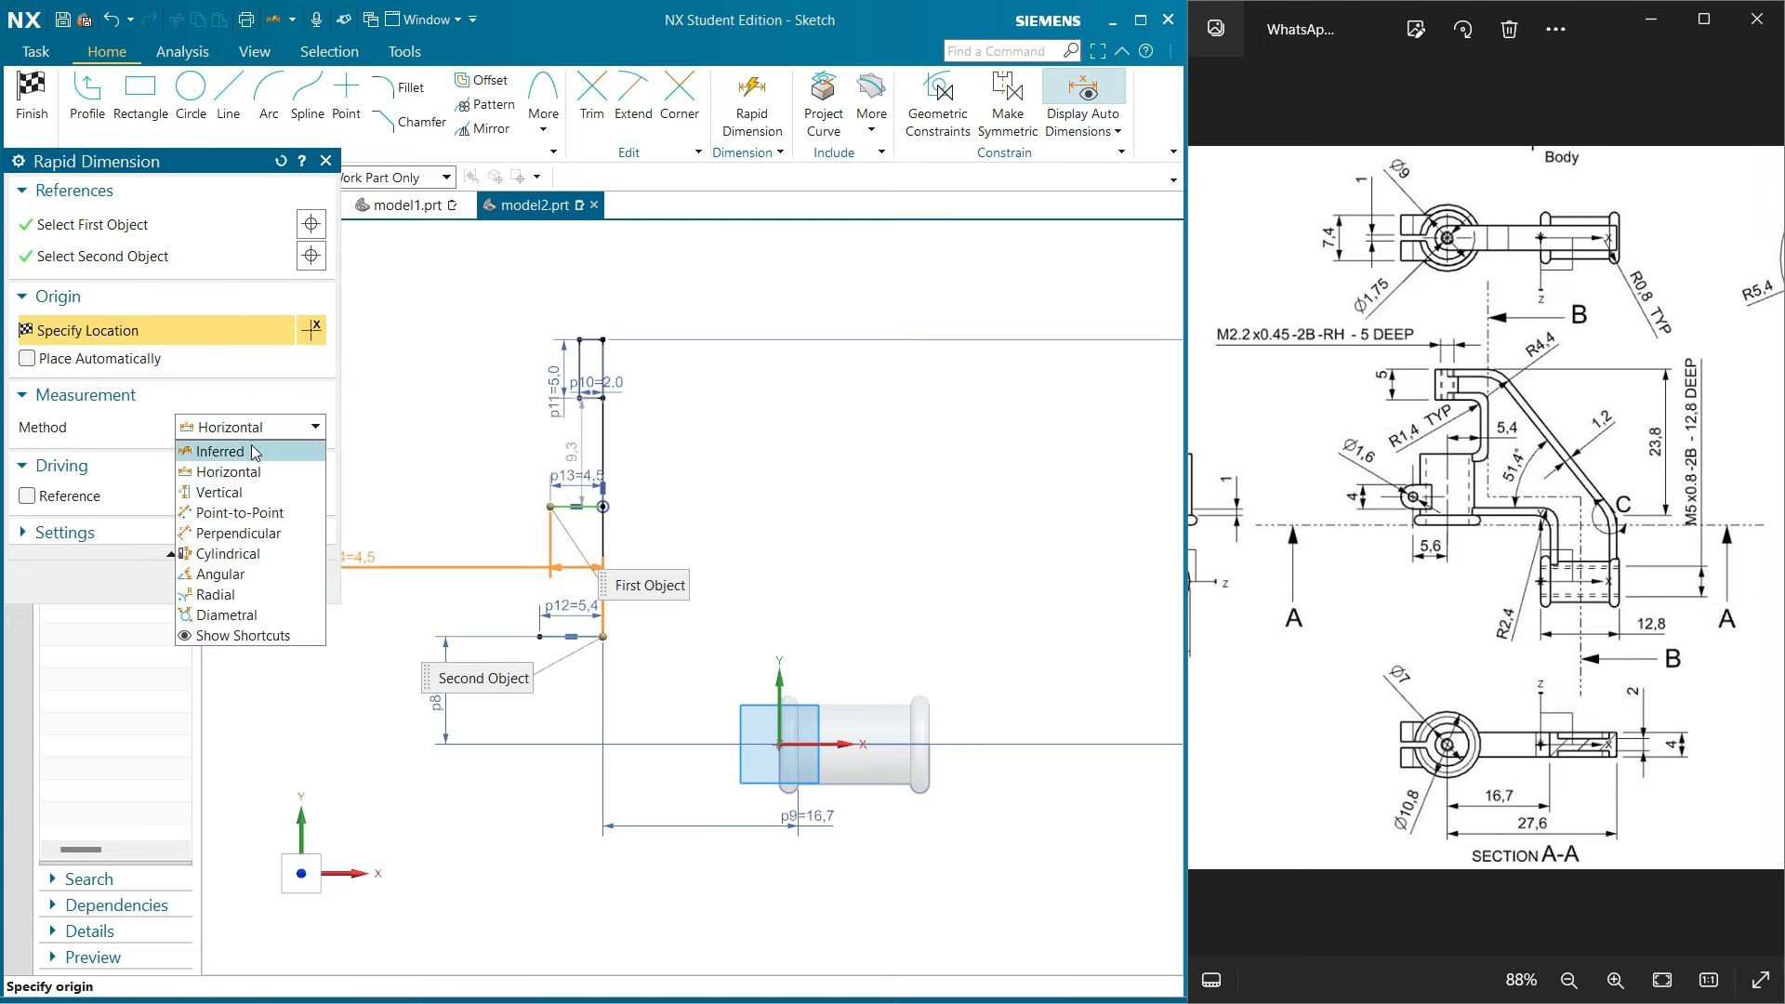
click(233, 492)
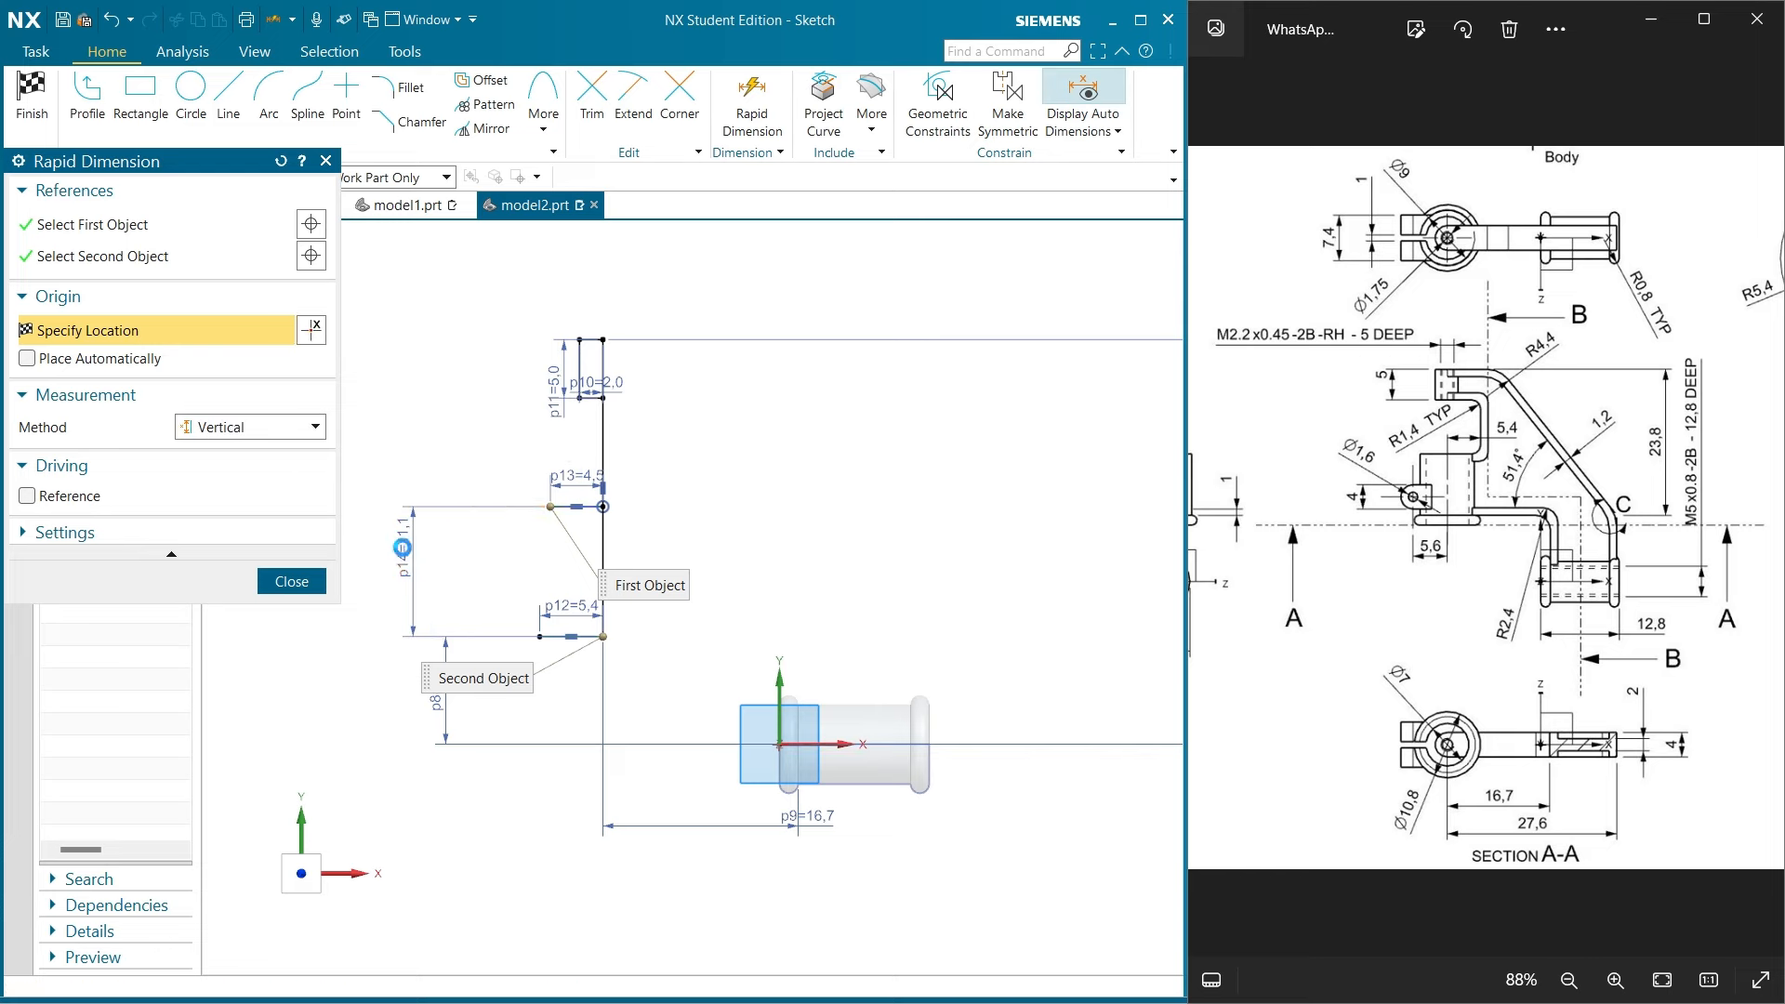
click(402, 548)
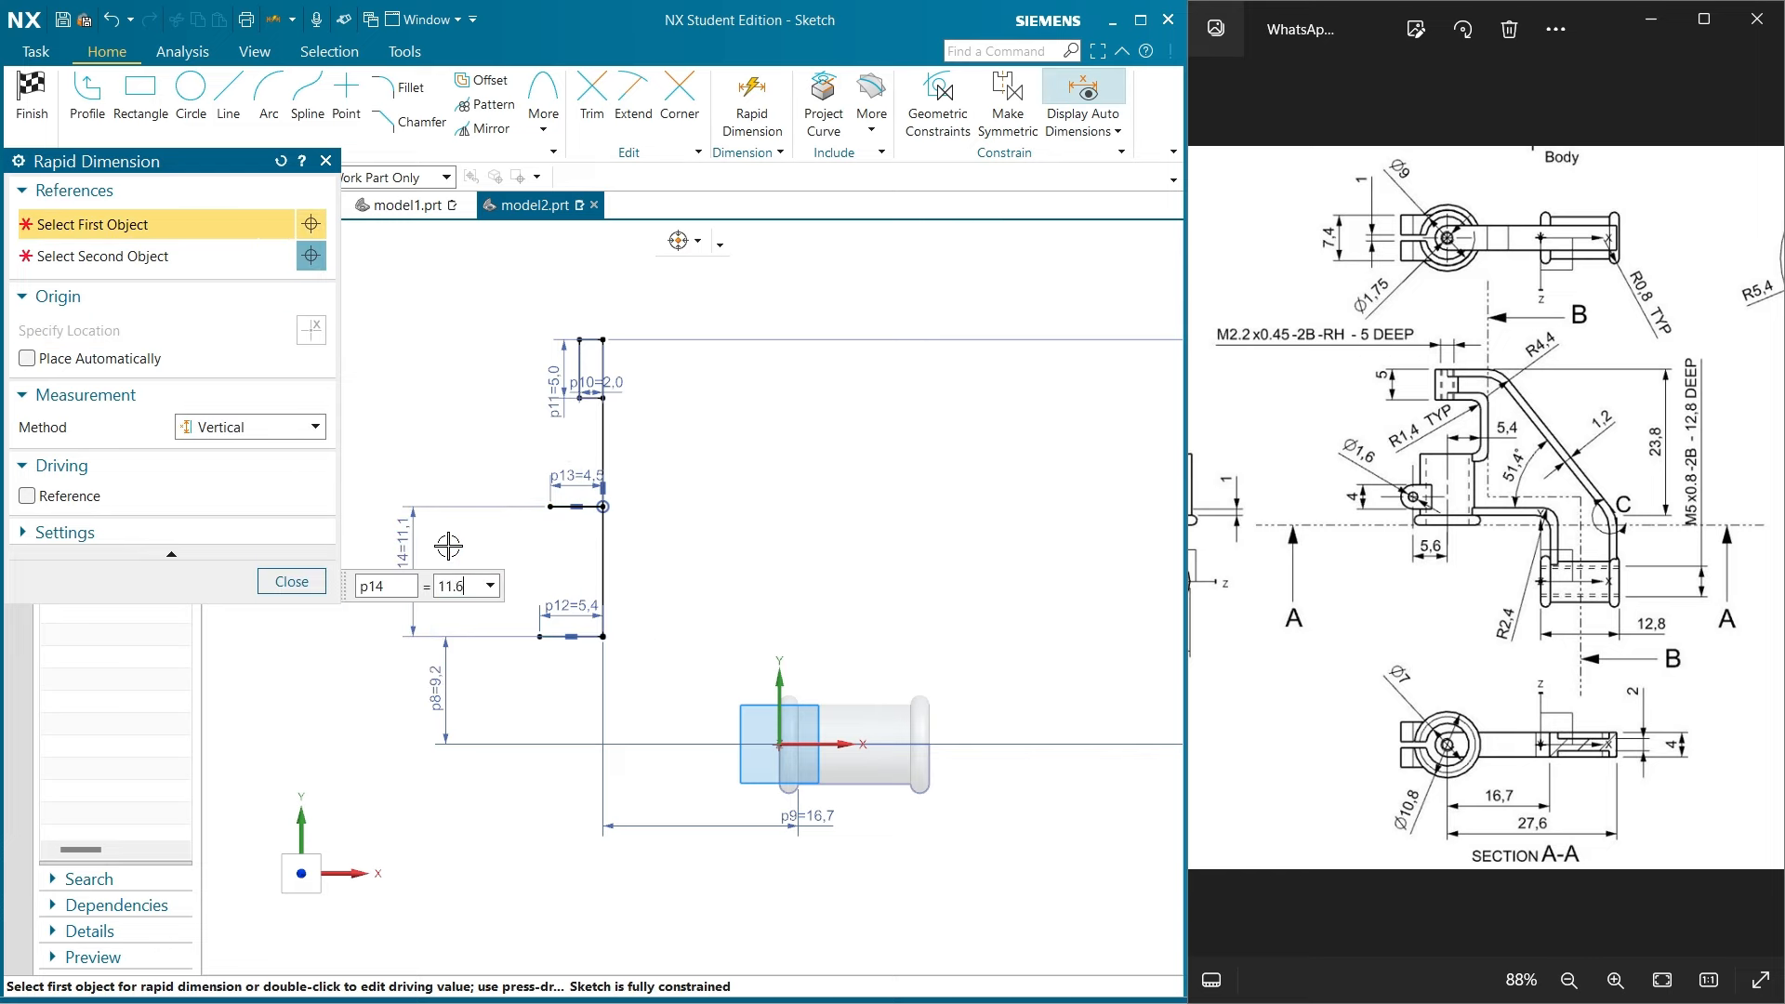
key(Return)
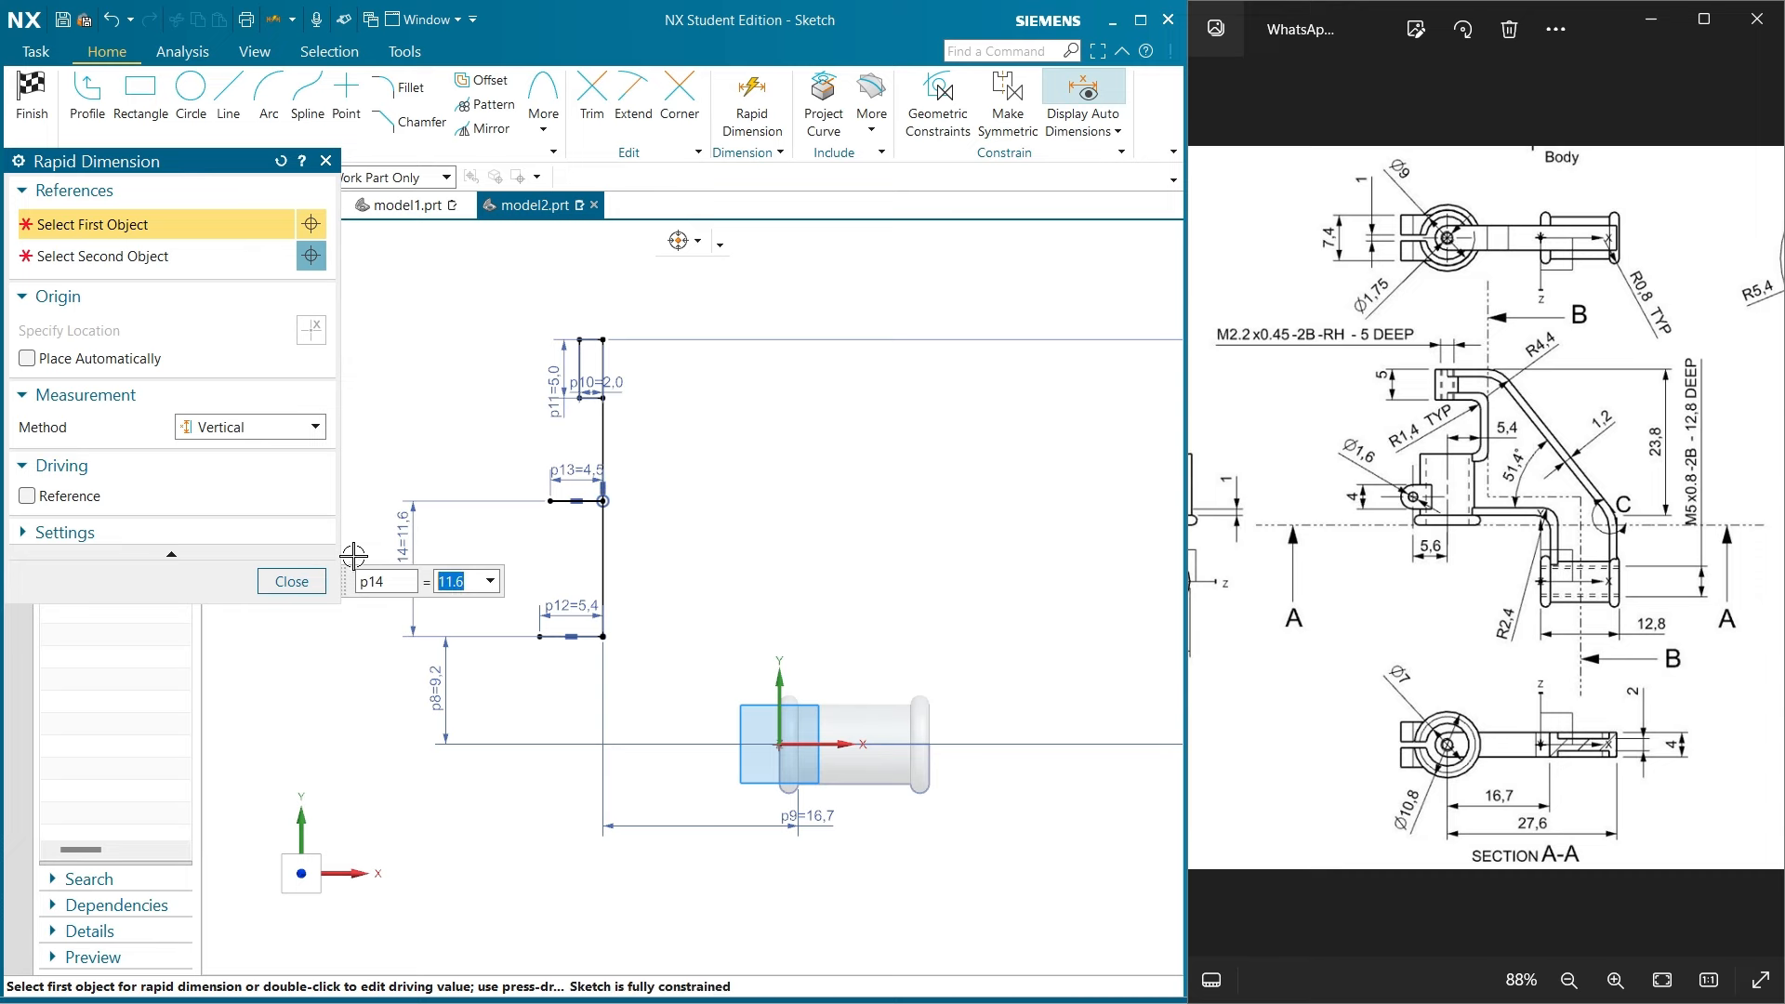
click(291, 581)
scroll(1538, 781, left, 2)
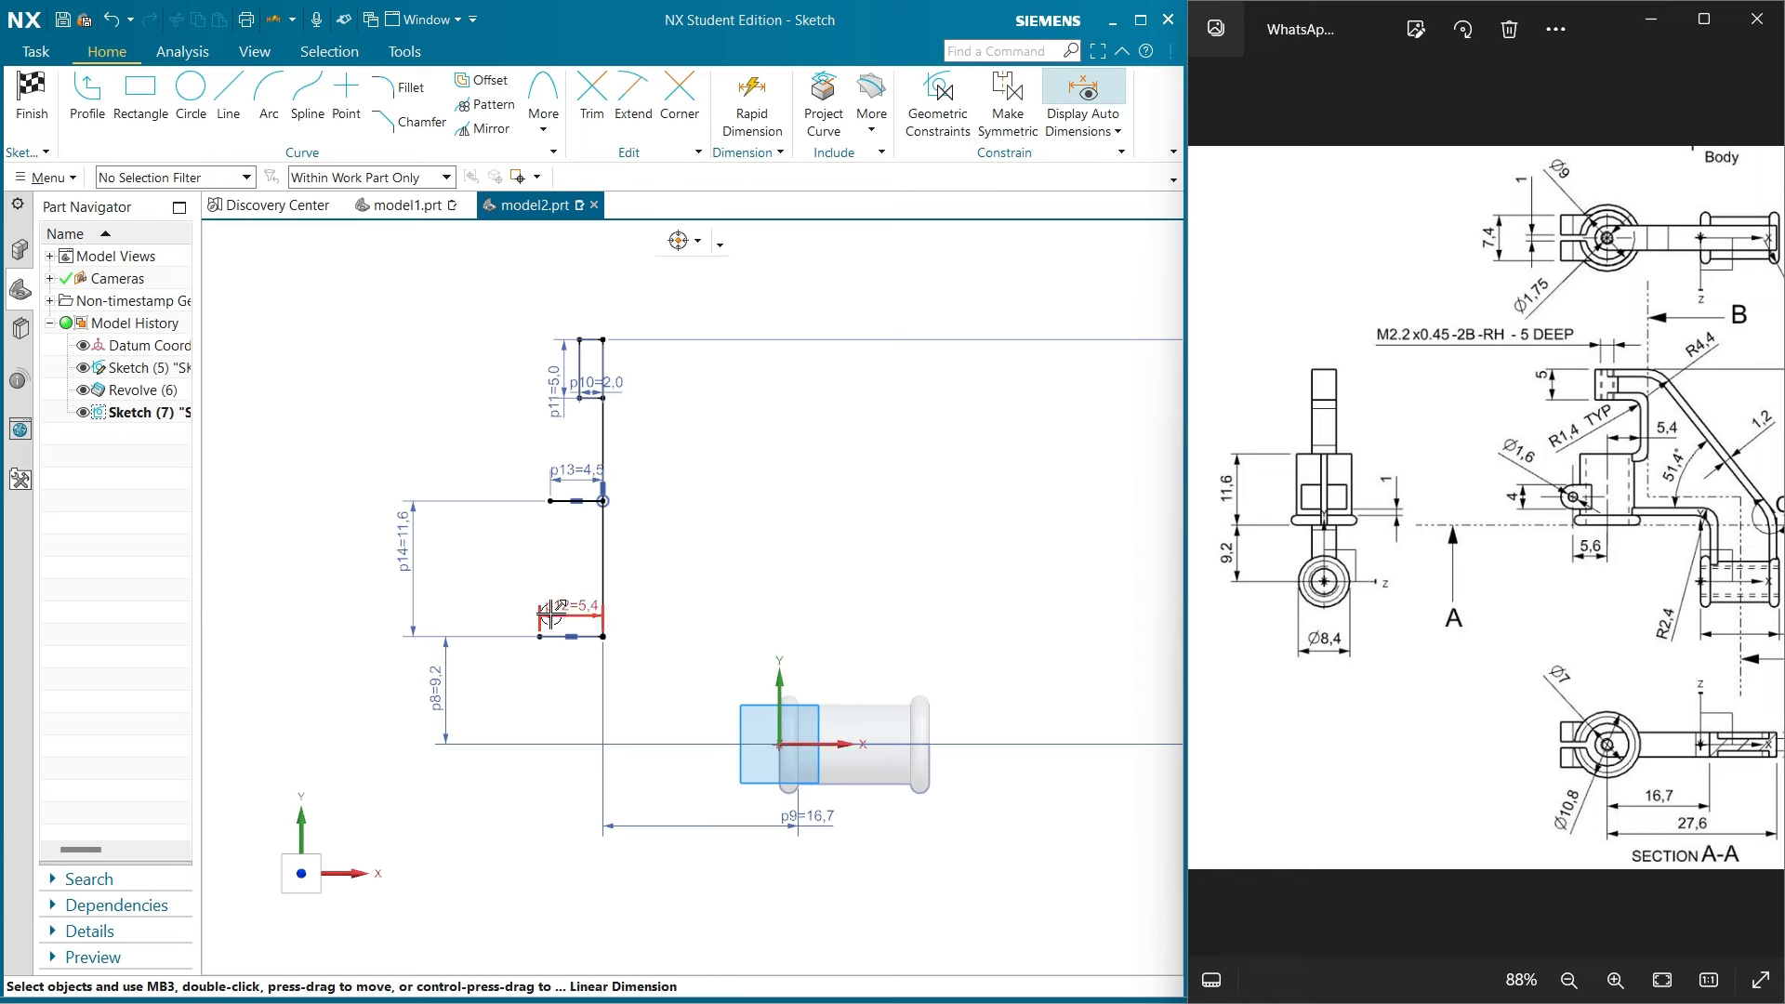
Draw a horizontal line about 5 mm long leftward from the vertical line, about 2.5 mm above the 5.4 mm line
scroll(556, 616, up, 5)
scroll(561, 609, down, 4)
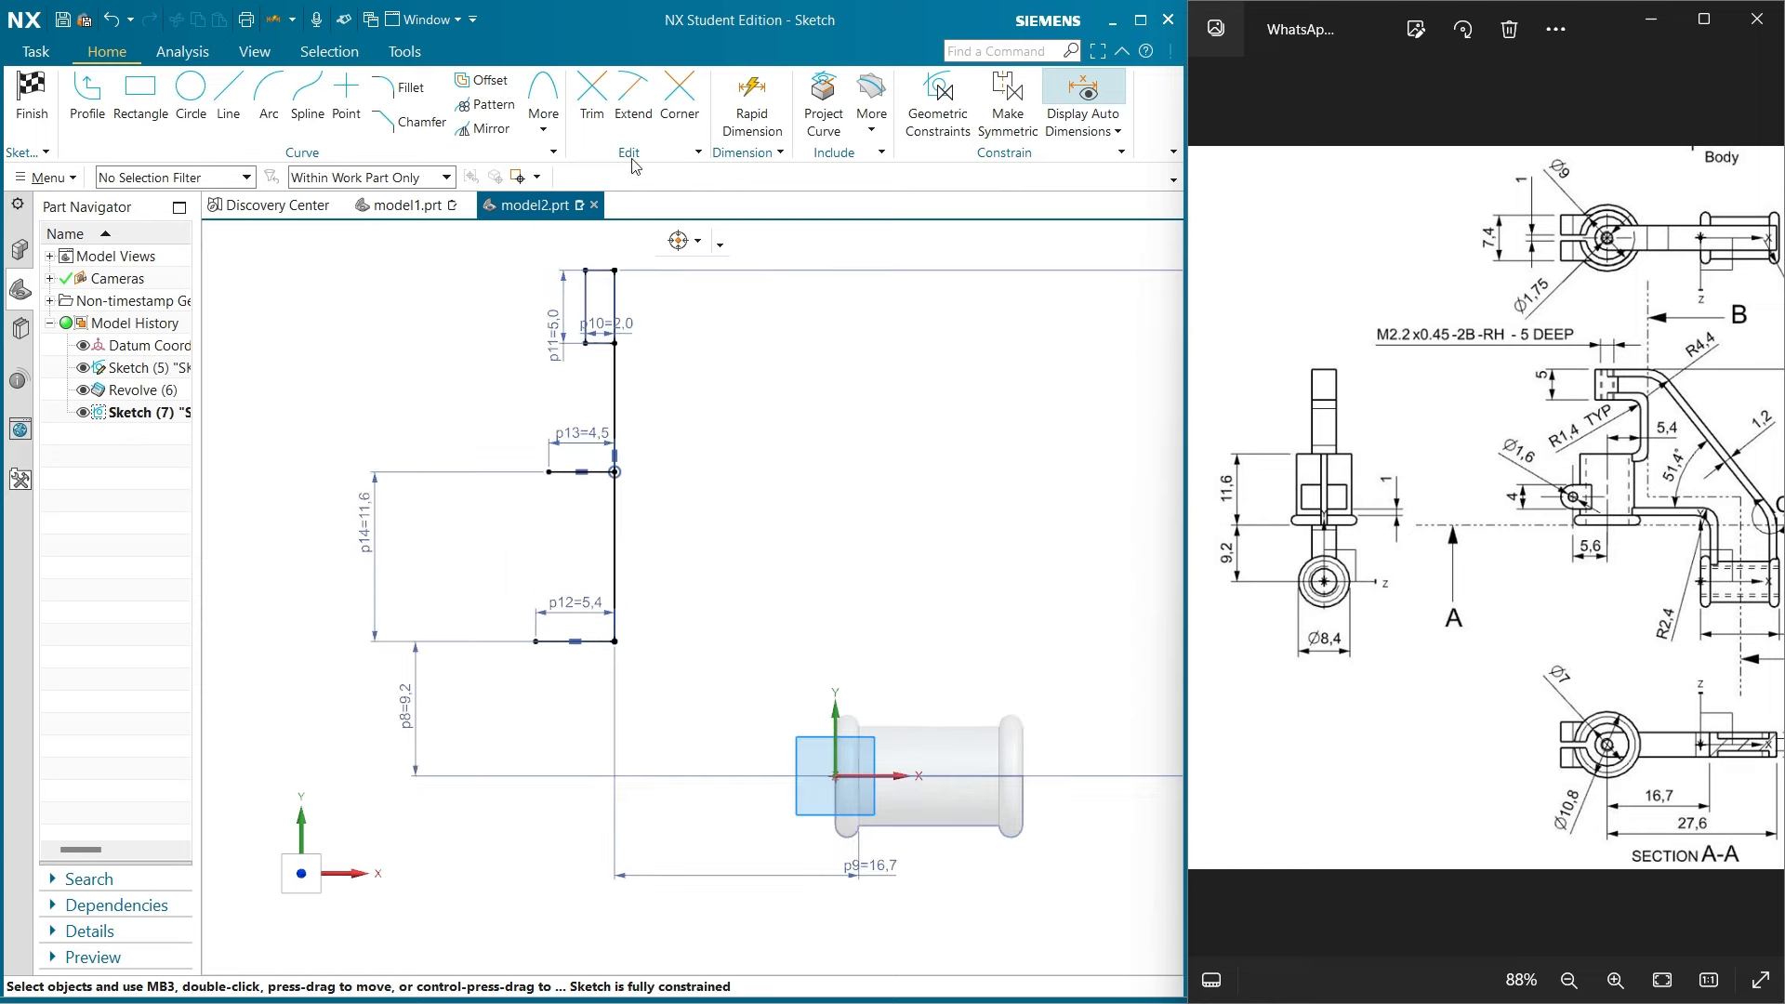
click(229, 97)
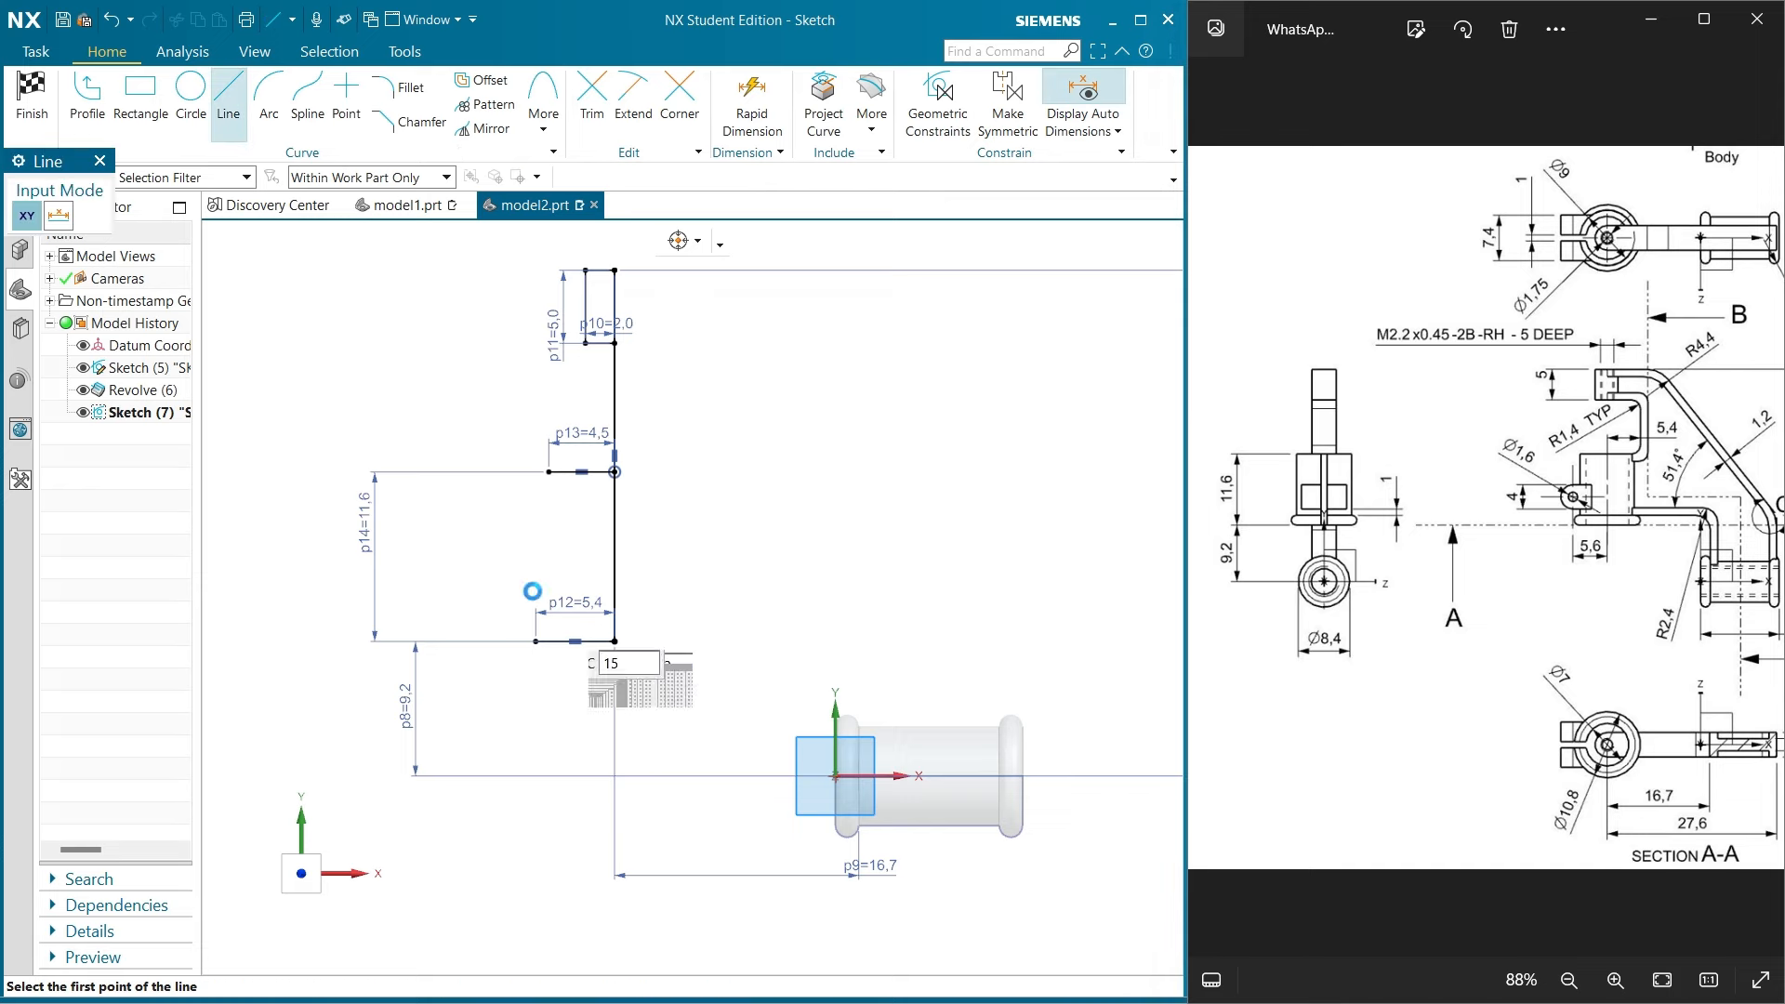
click(614, 603)
click(541, 603)
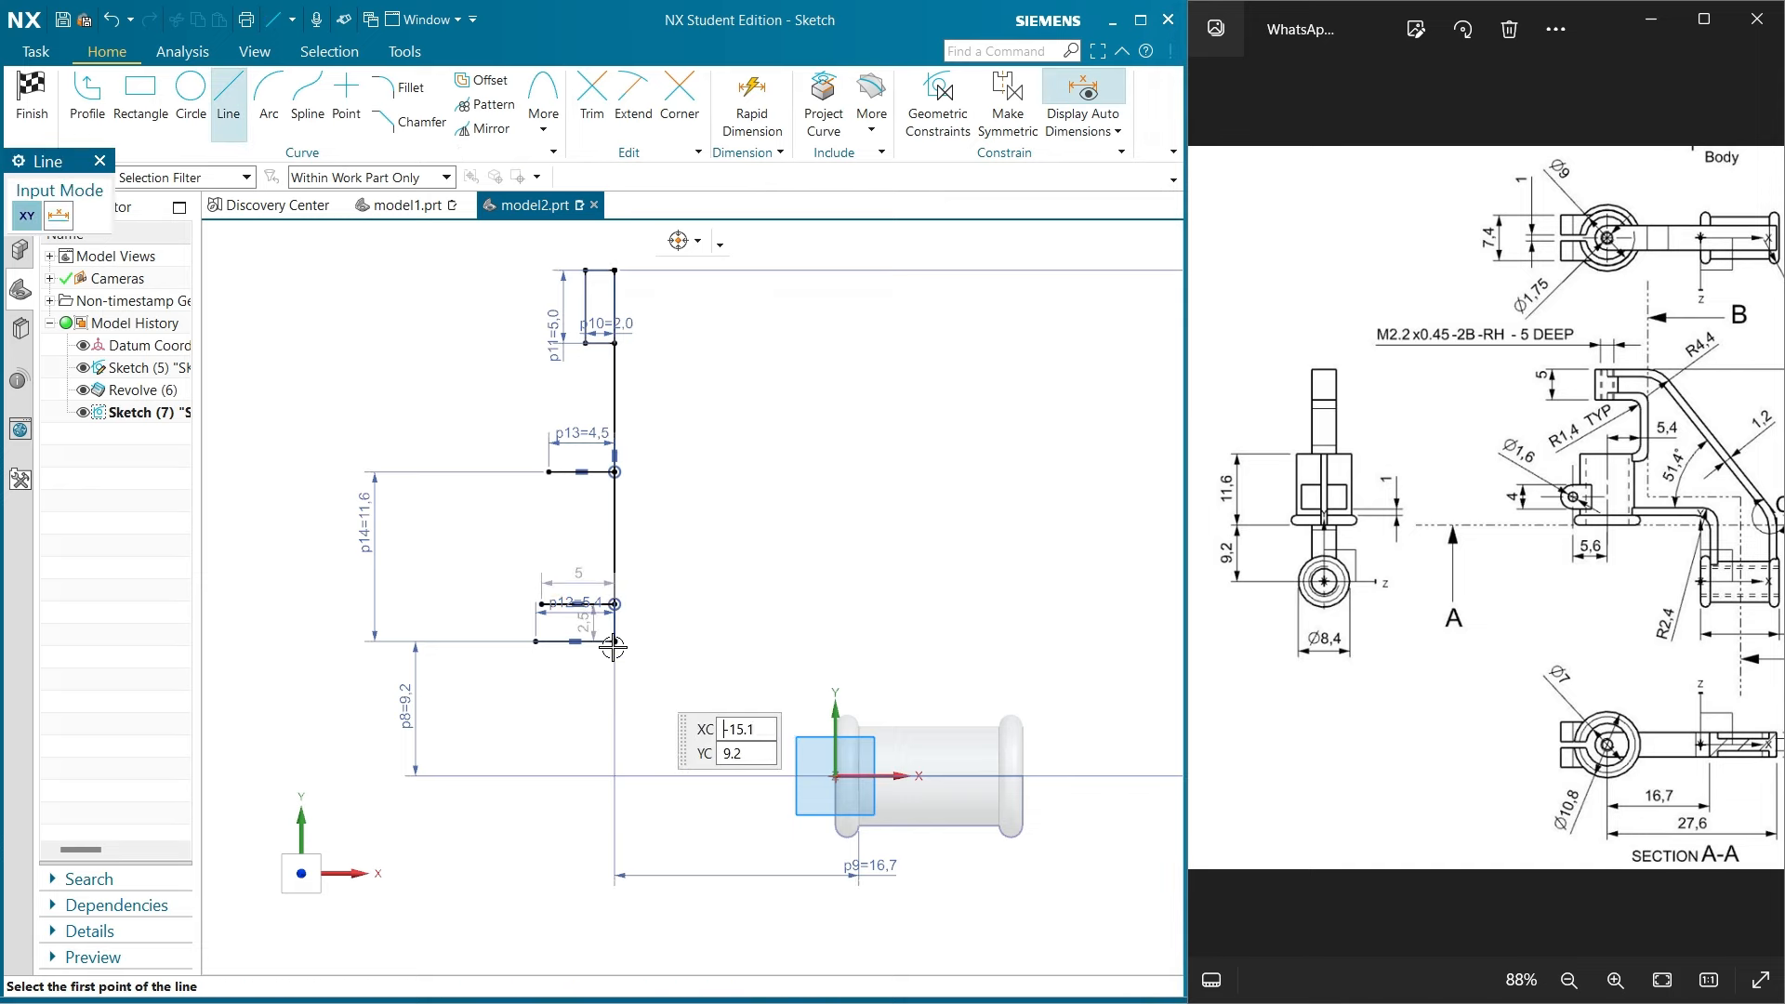
key(Escape)
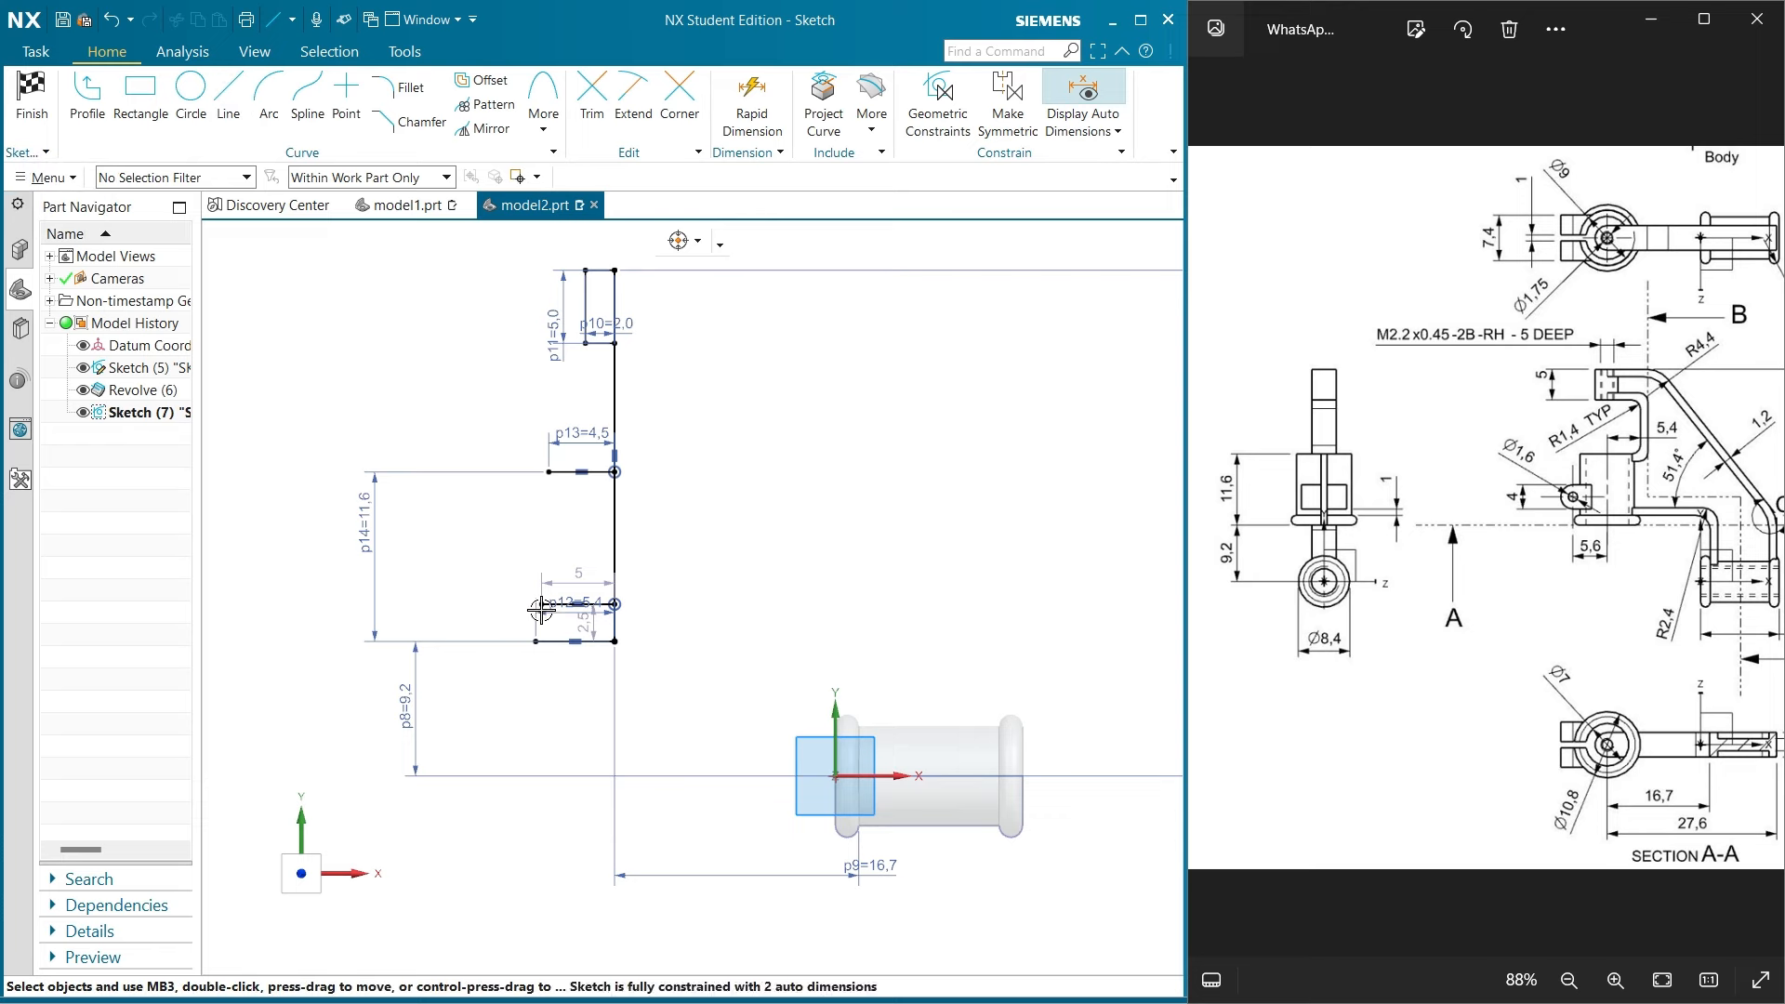
Apply a vertical alignment constraint between the left endpoints of the two lower horizontal lines
scroll(542, 605, up, 1)
click(542, 605)
click(534, 649)
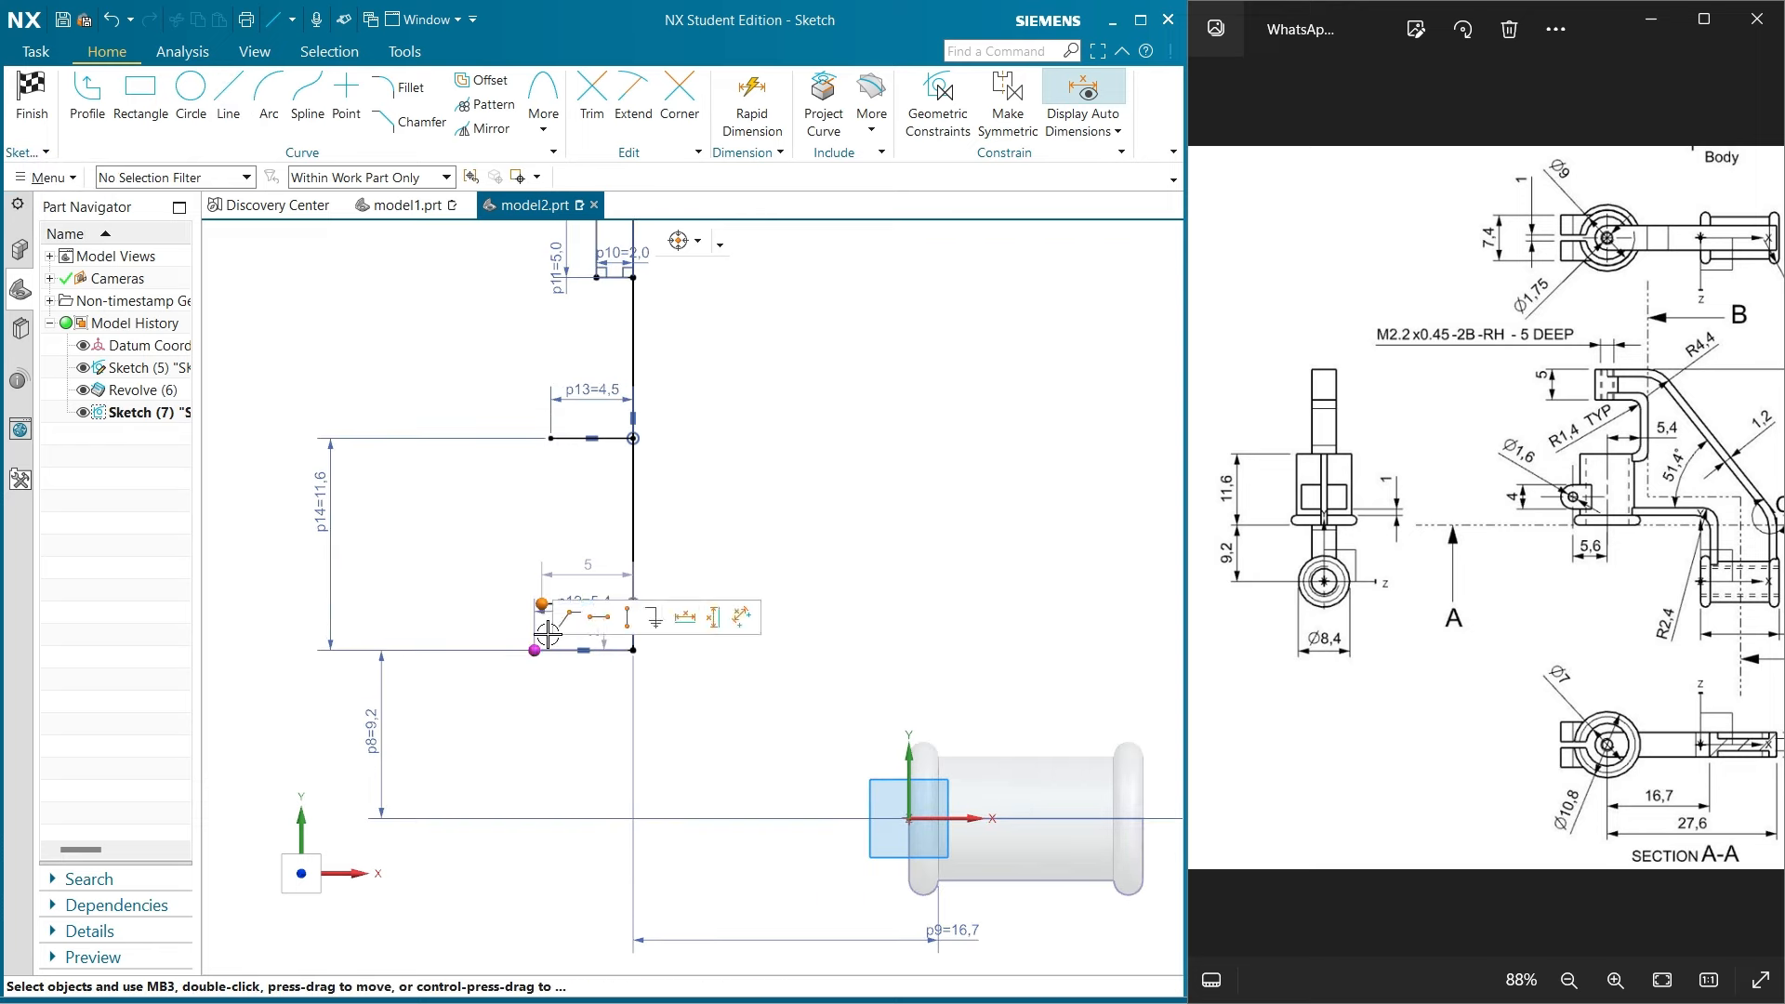
click(620, 624)
scroll(535, 632, up, 3)
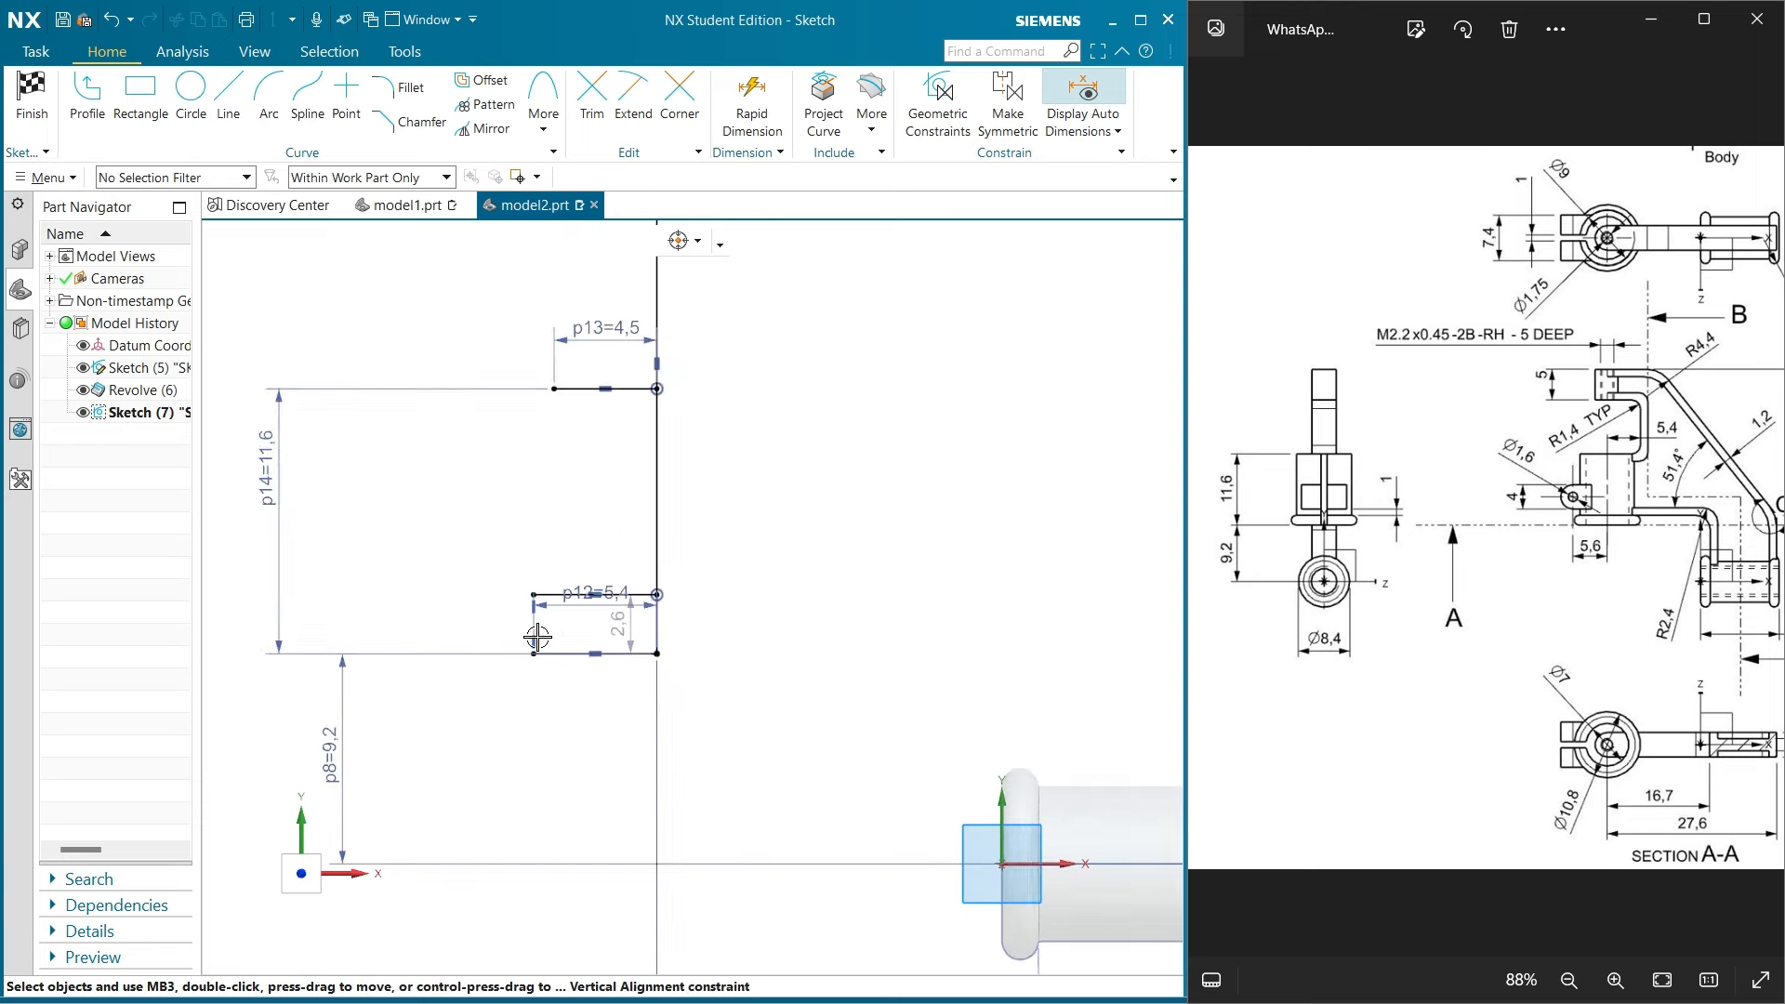
Draw an outward-bulging arc of about 1.3 mm radius joining the left ends of the two lower horizontal lines
scroll(525, 629, down, 3)
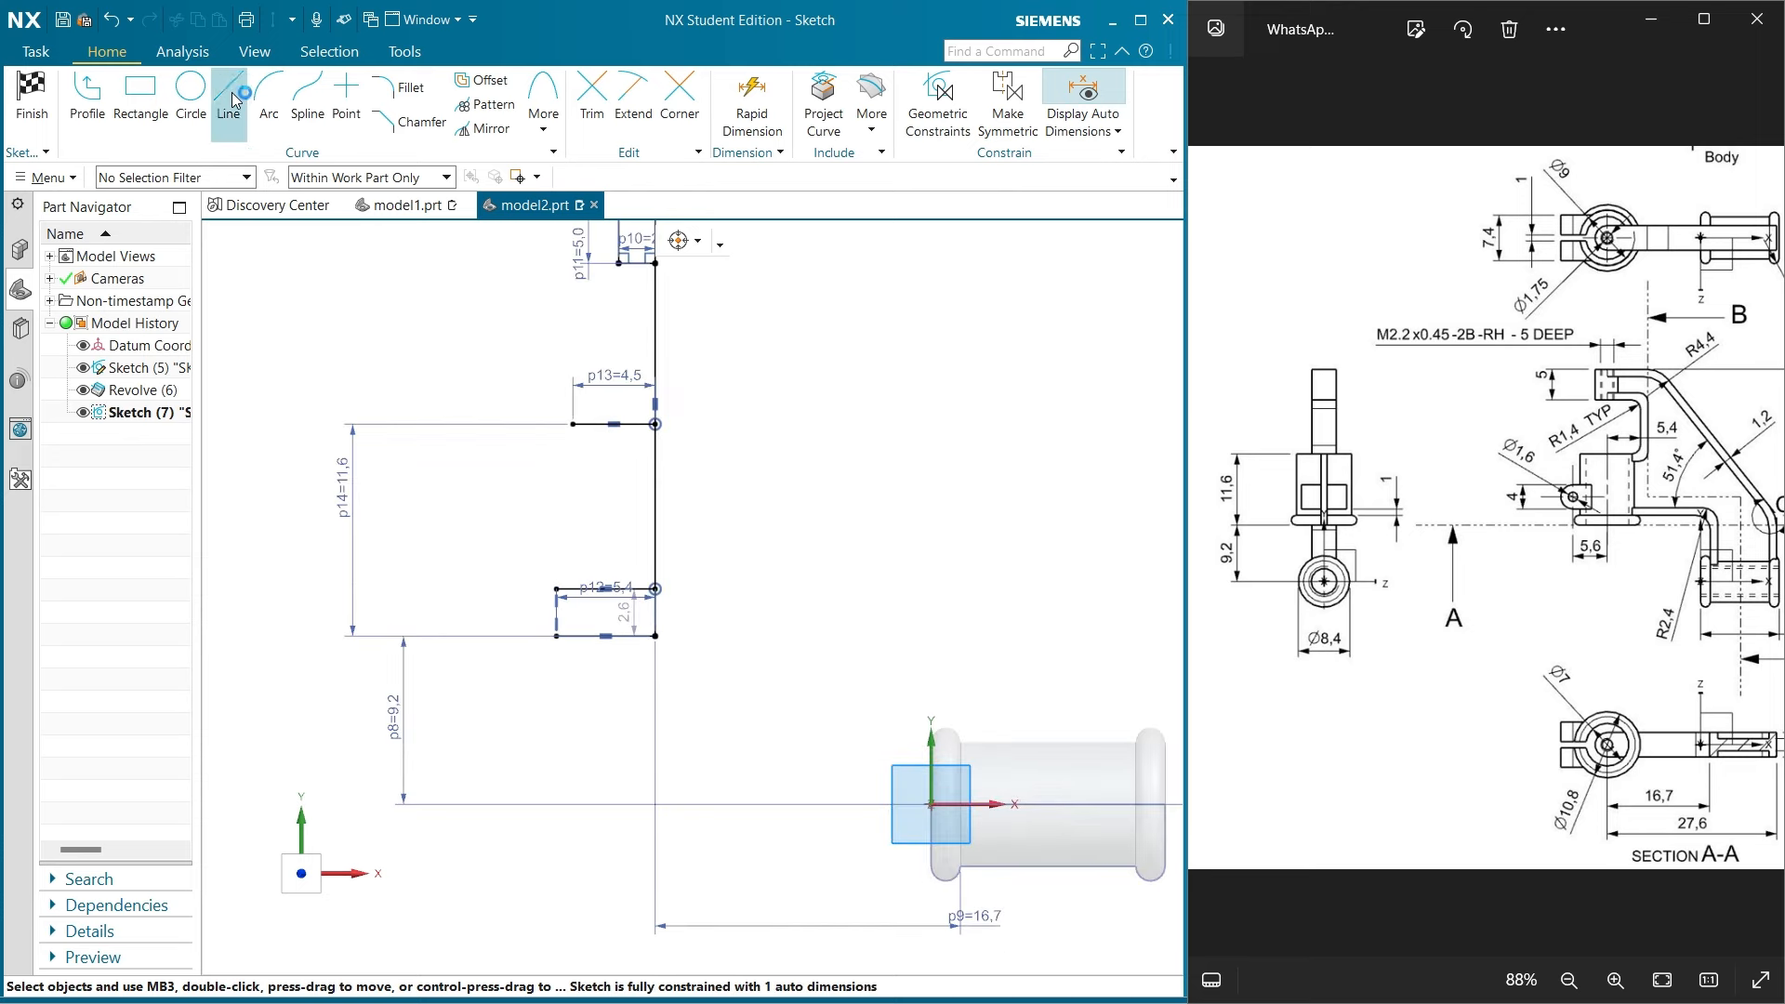
click(266, 88)
click(556, 636)
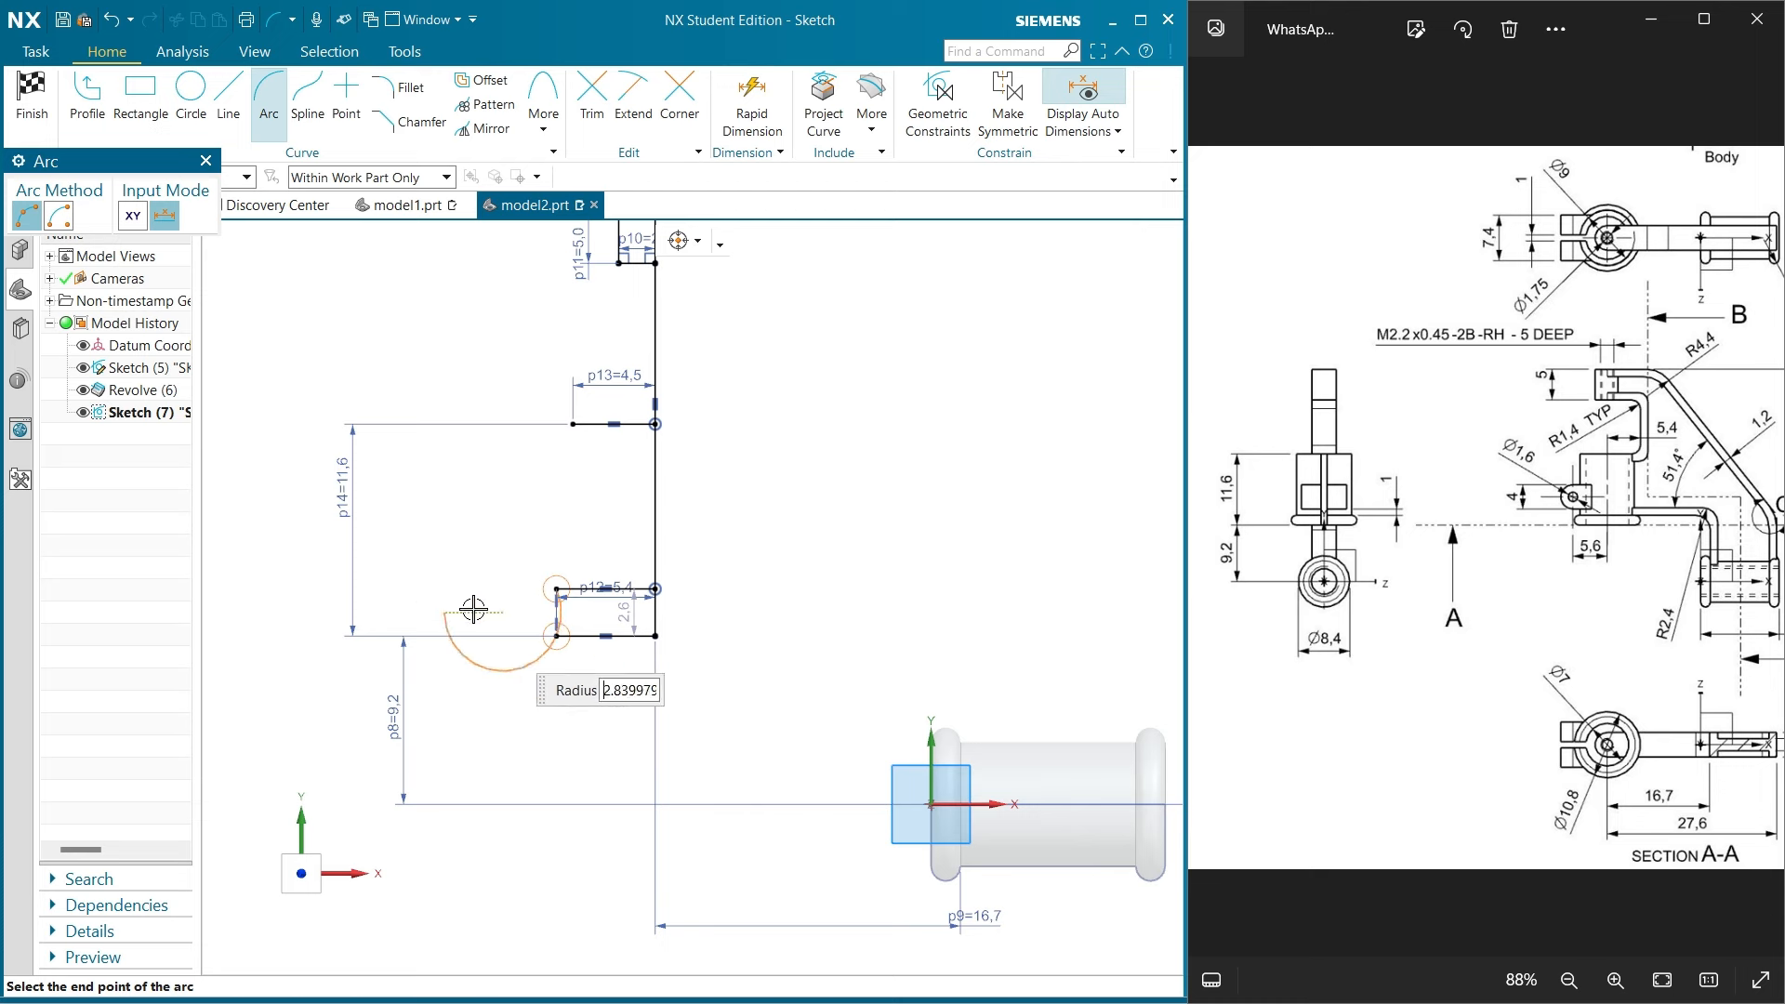
click(556, 636)
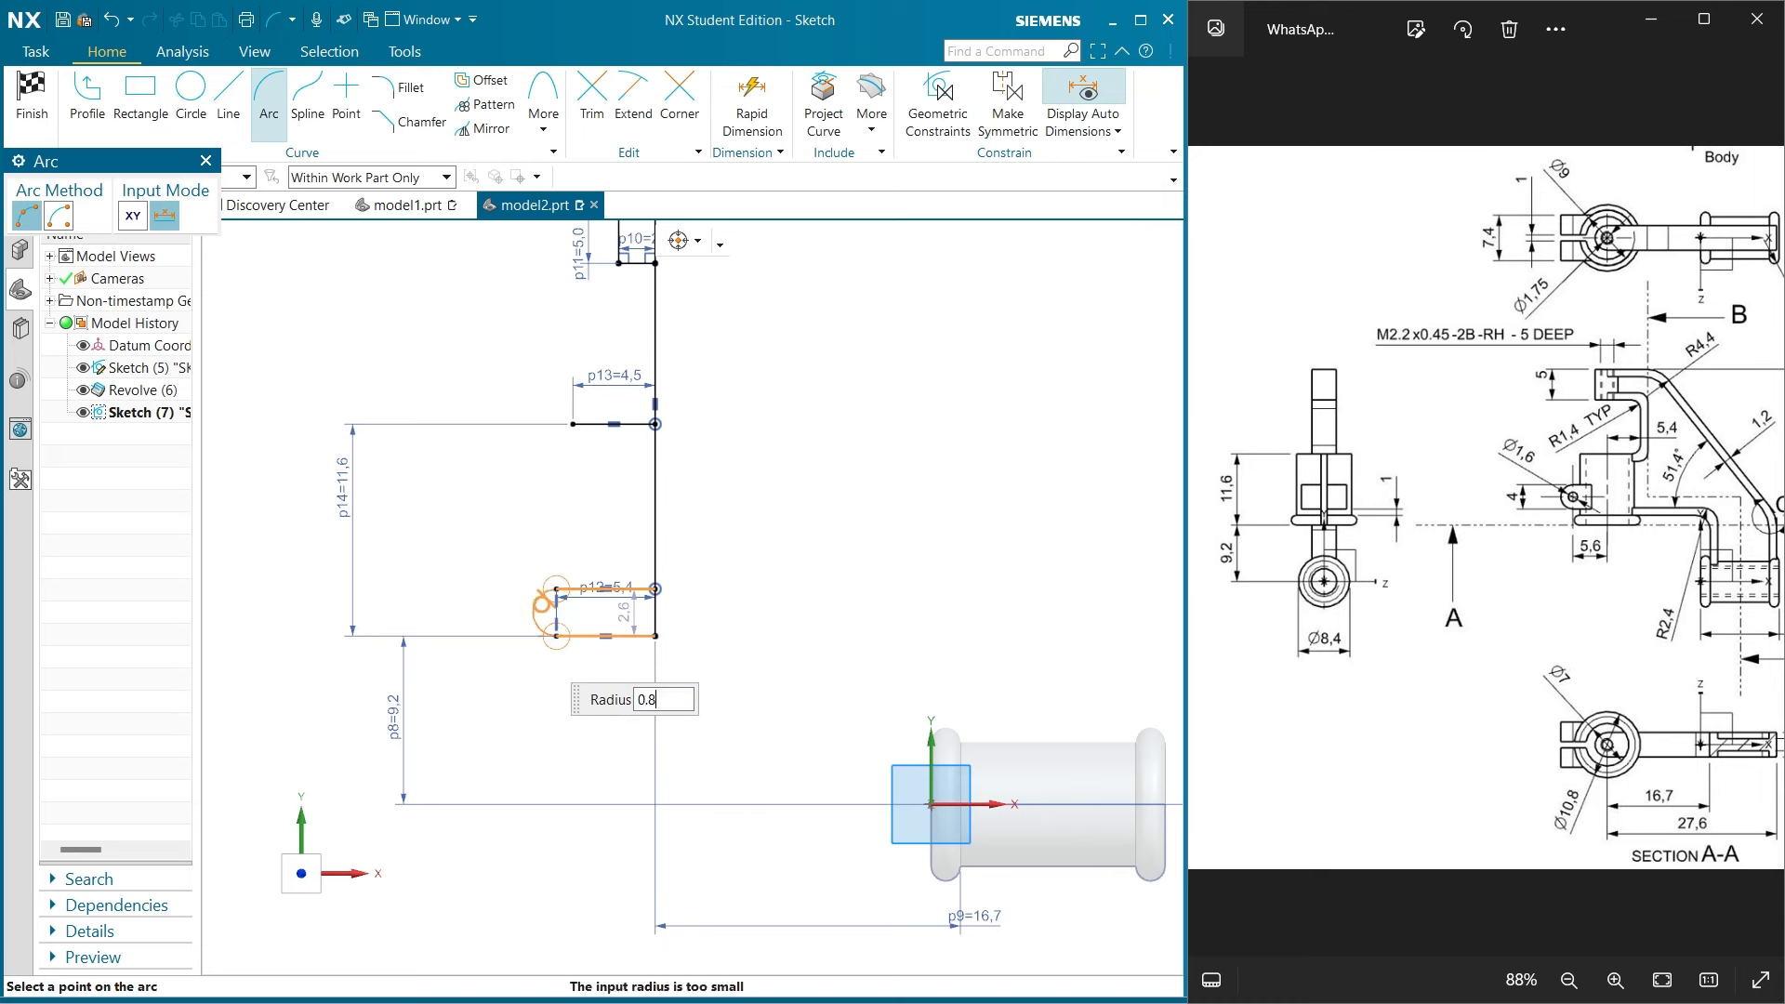
click(536, 610)
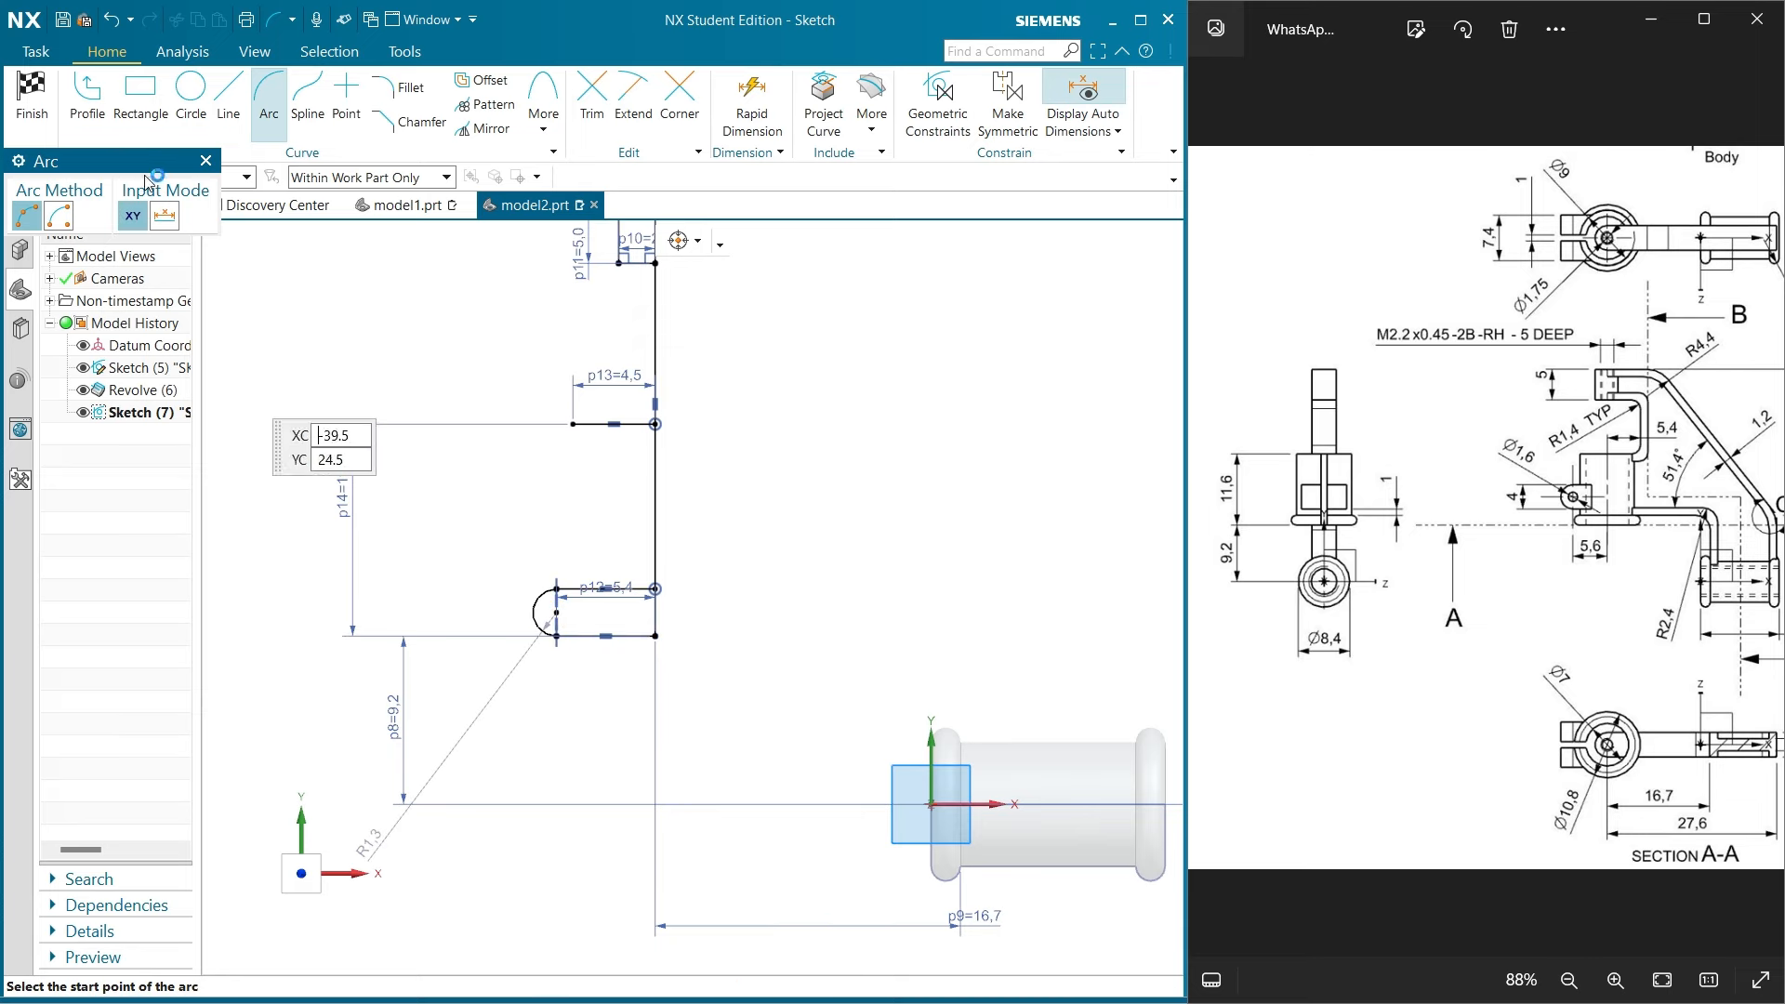
click(206, 160)
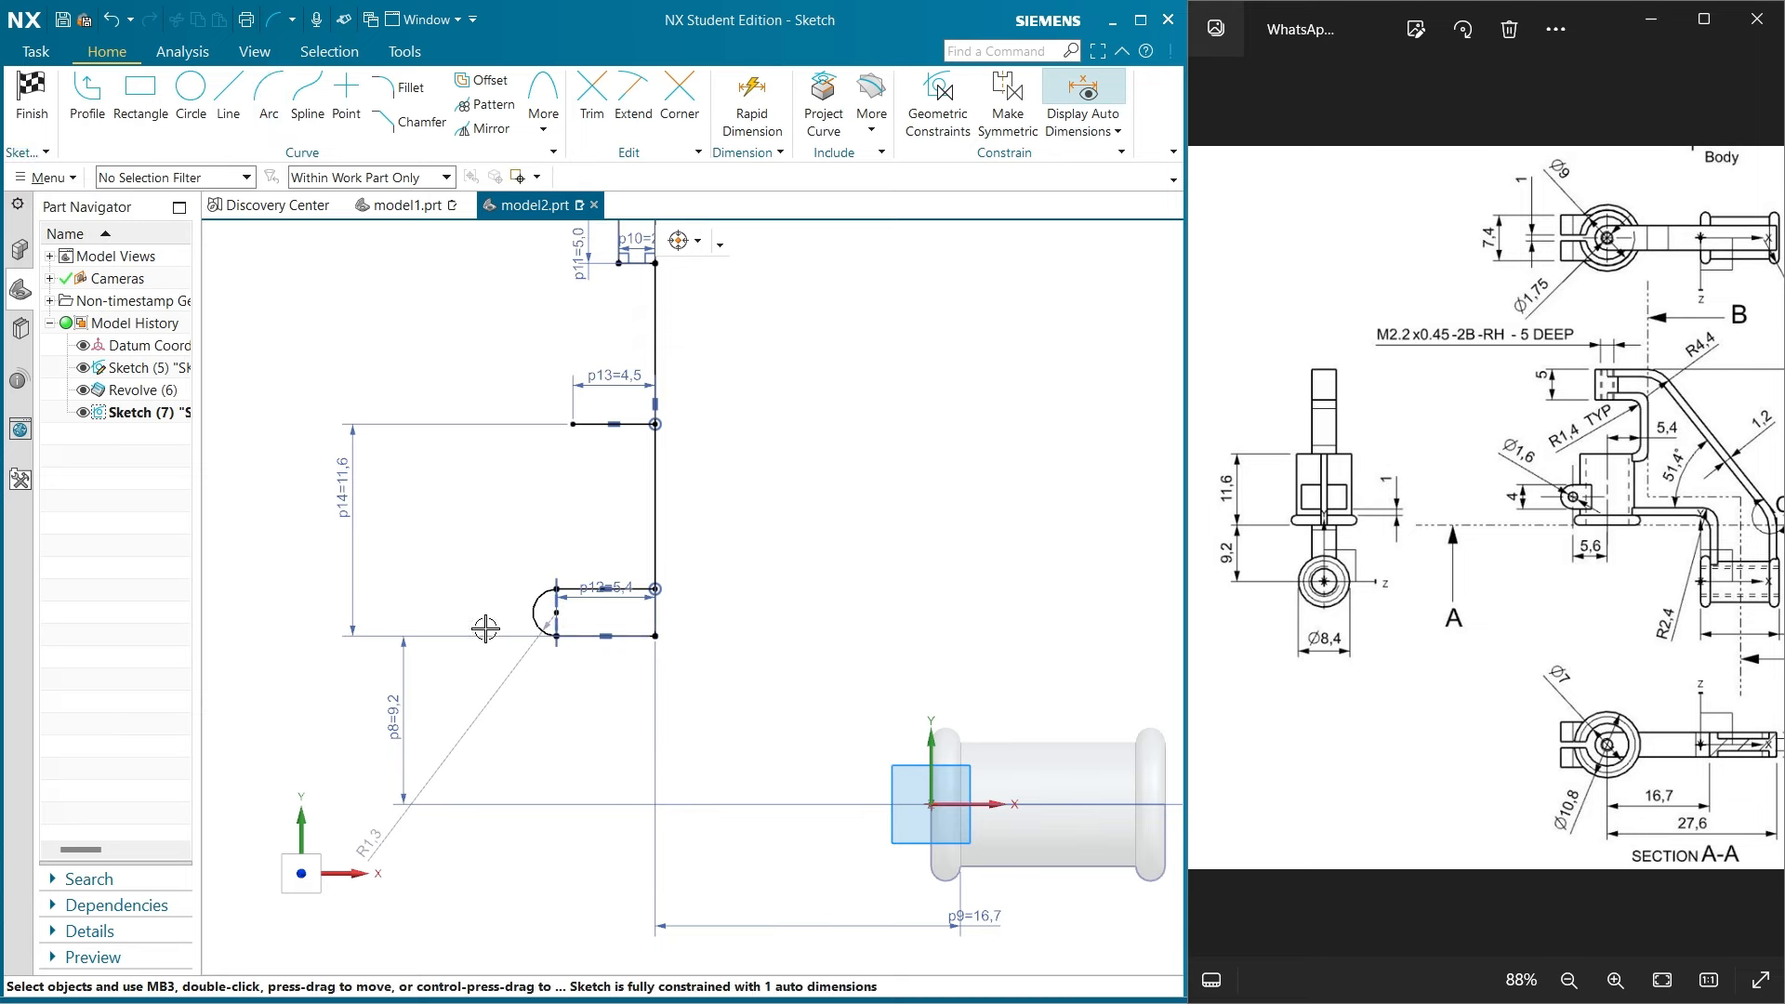
Set the arc's radius to 0.8 mm and move its dimension text closer to the arc
double_click(494, 693)
text(0.8)
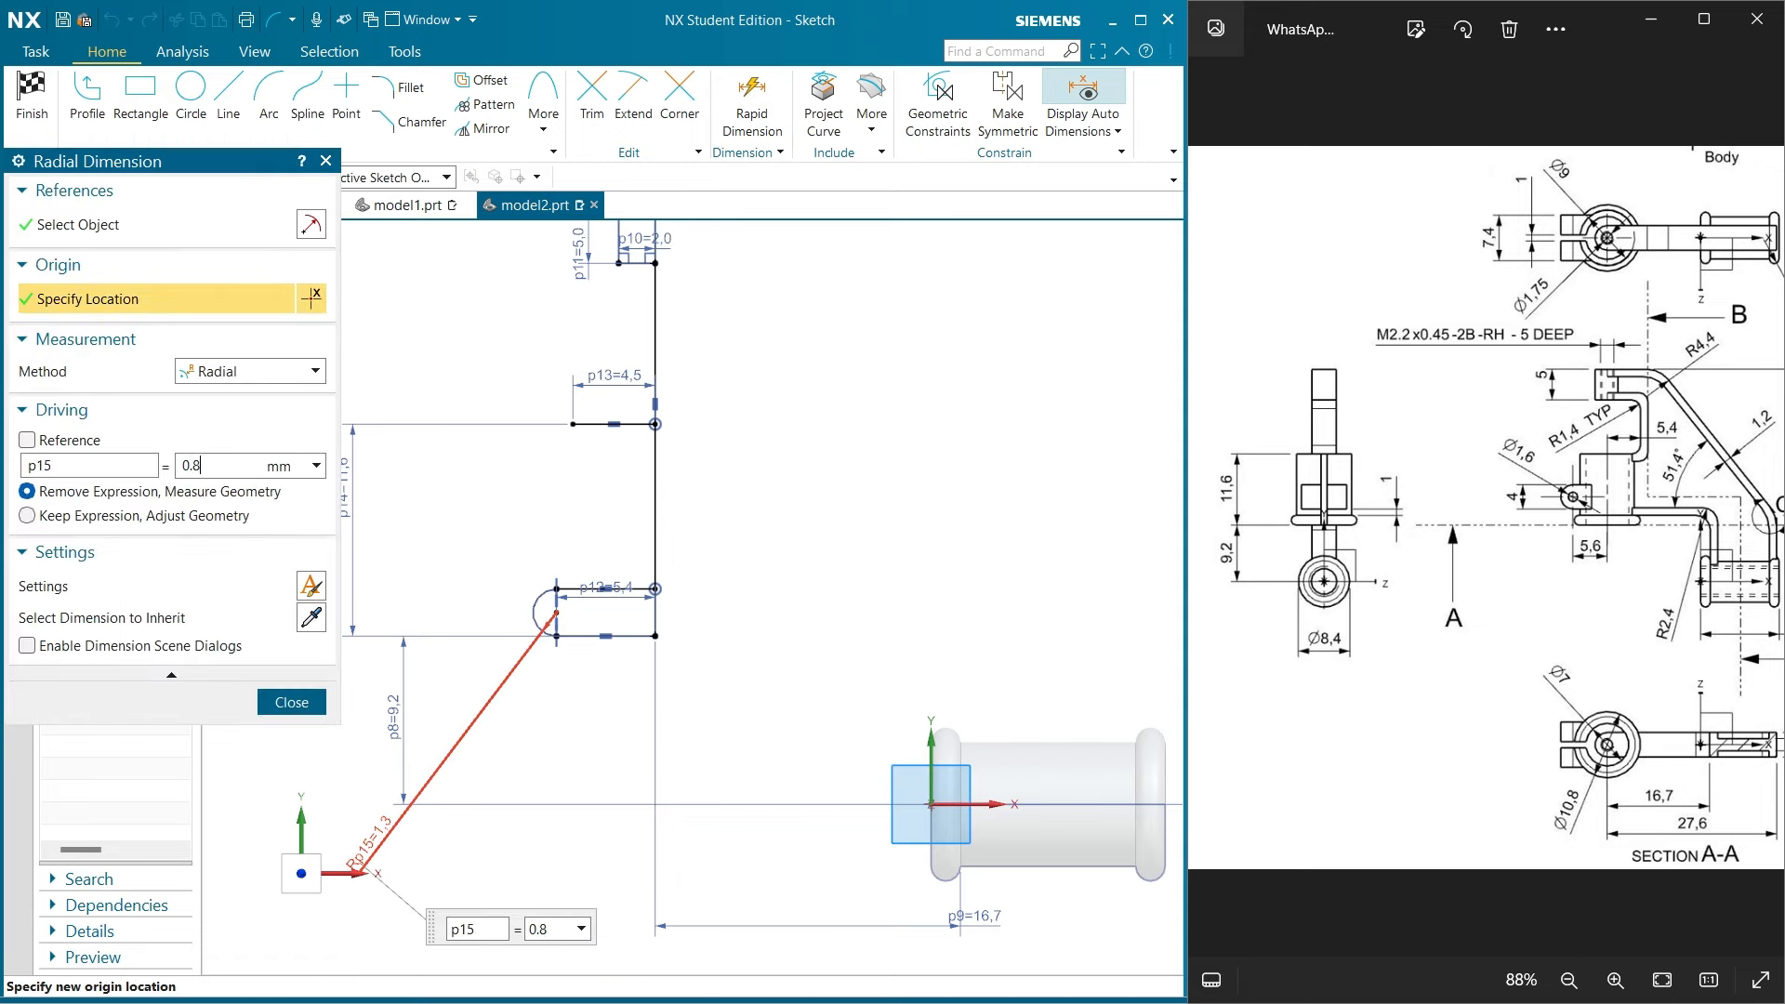
key(Return)
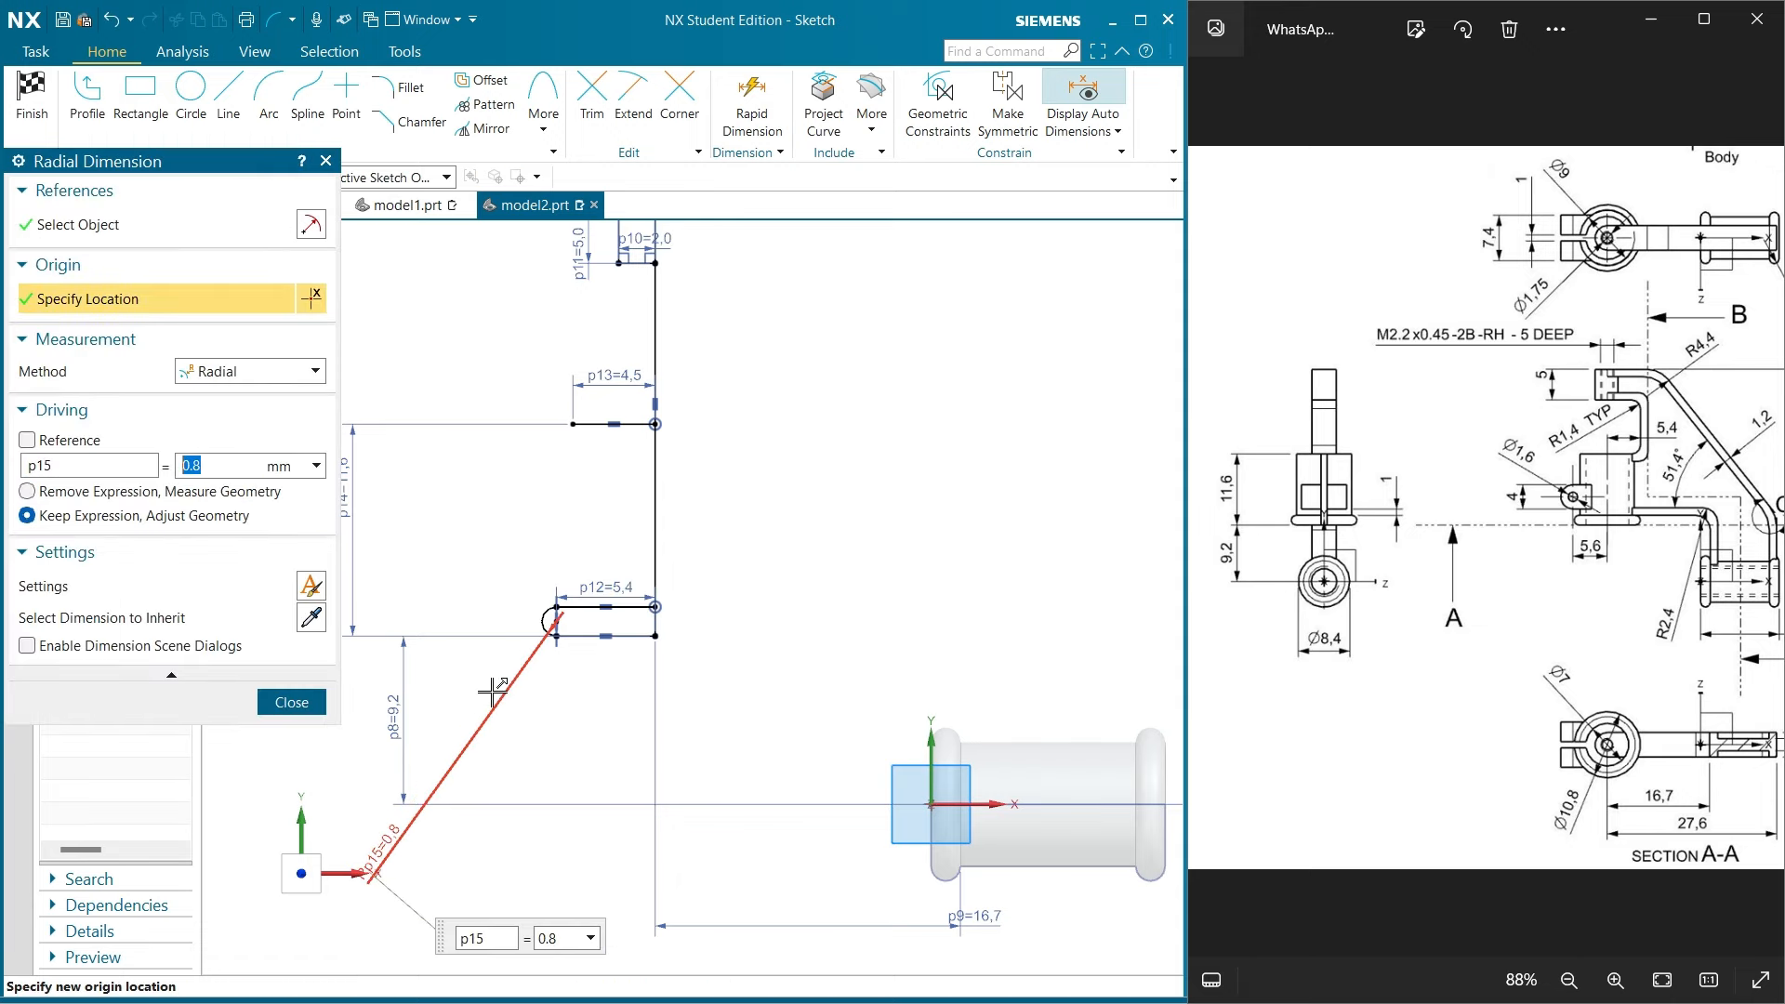
click(288, 701)
drag(395, 835, 510, 725)
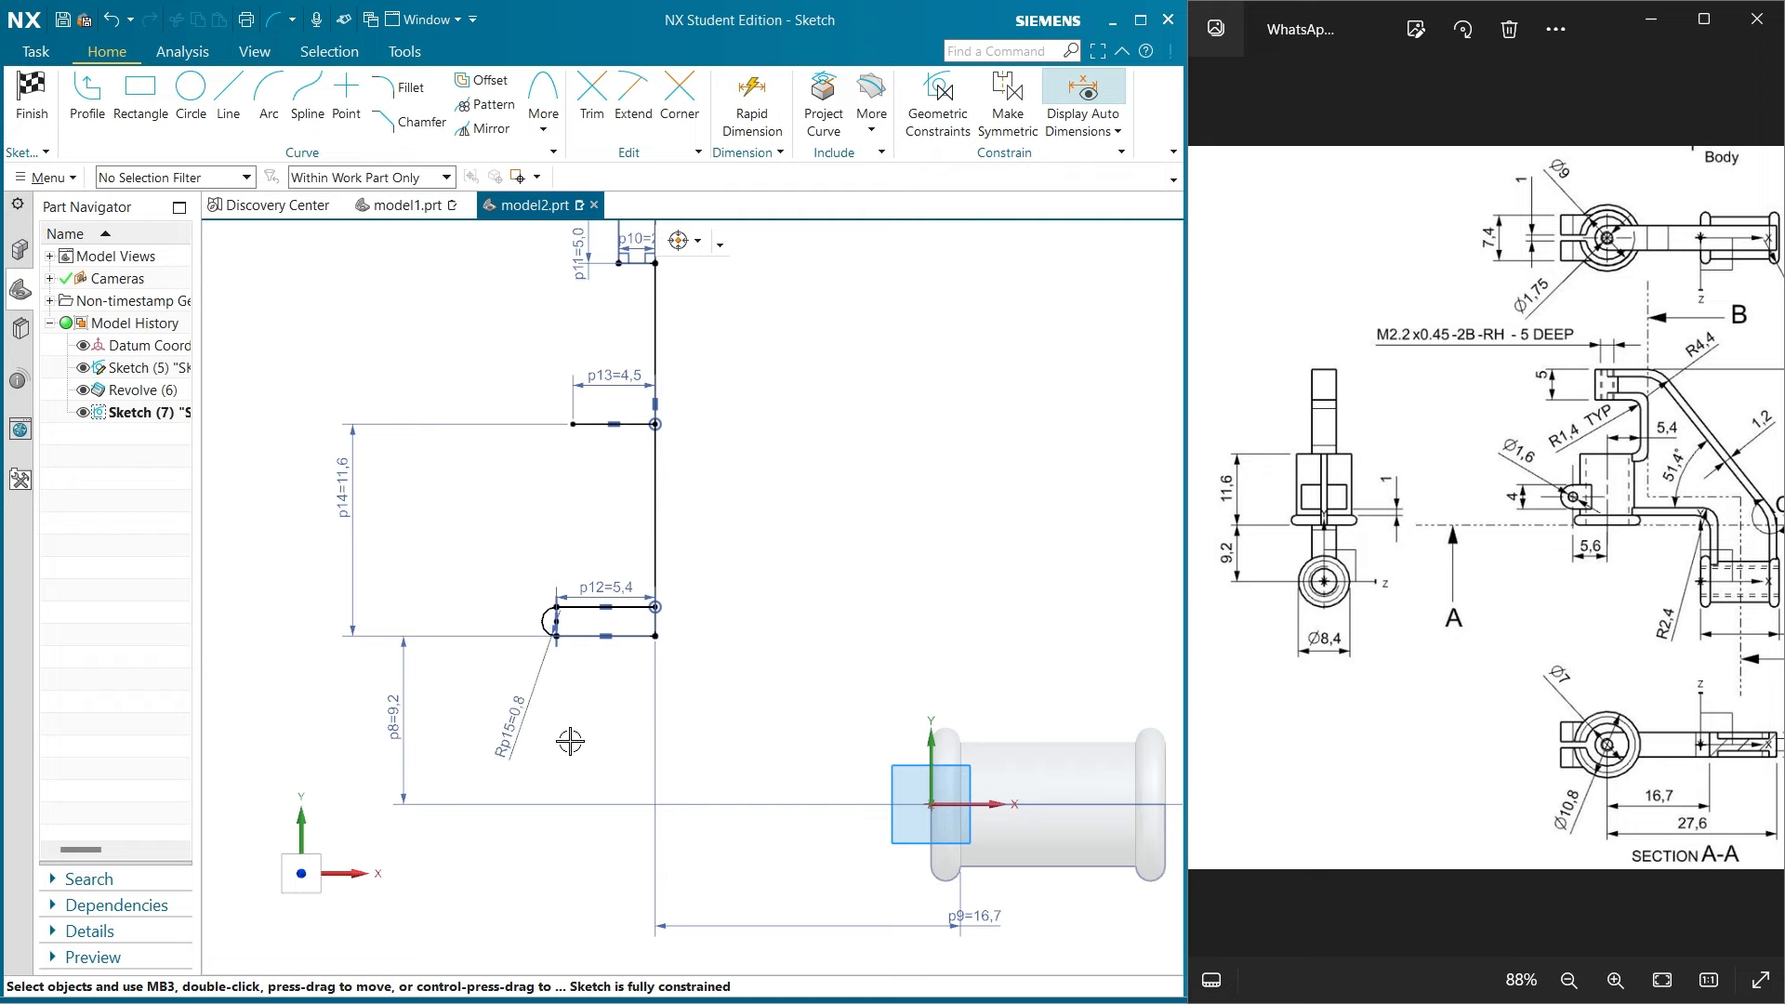
scroll(1408, 552, up, 3)
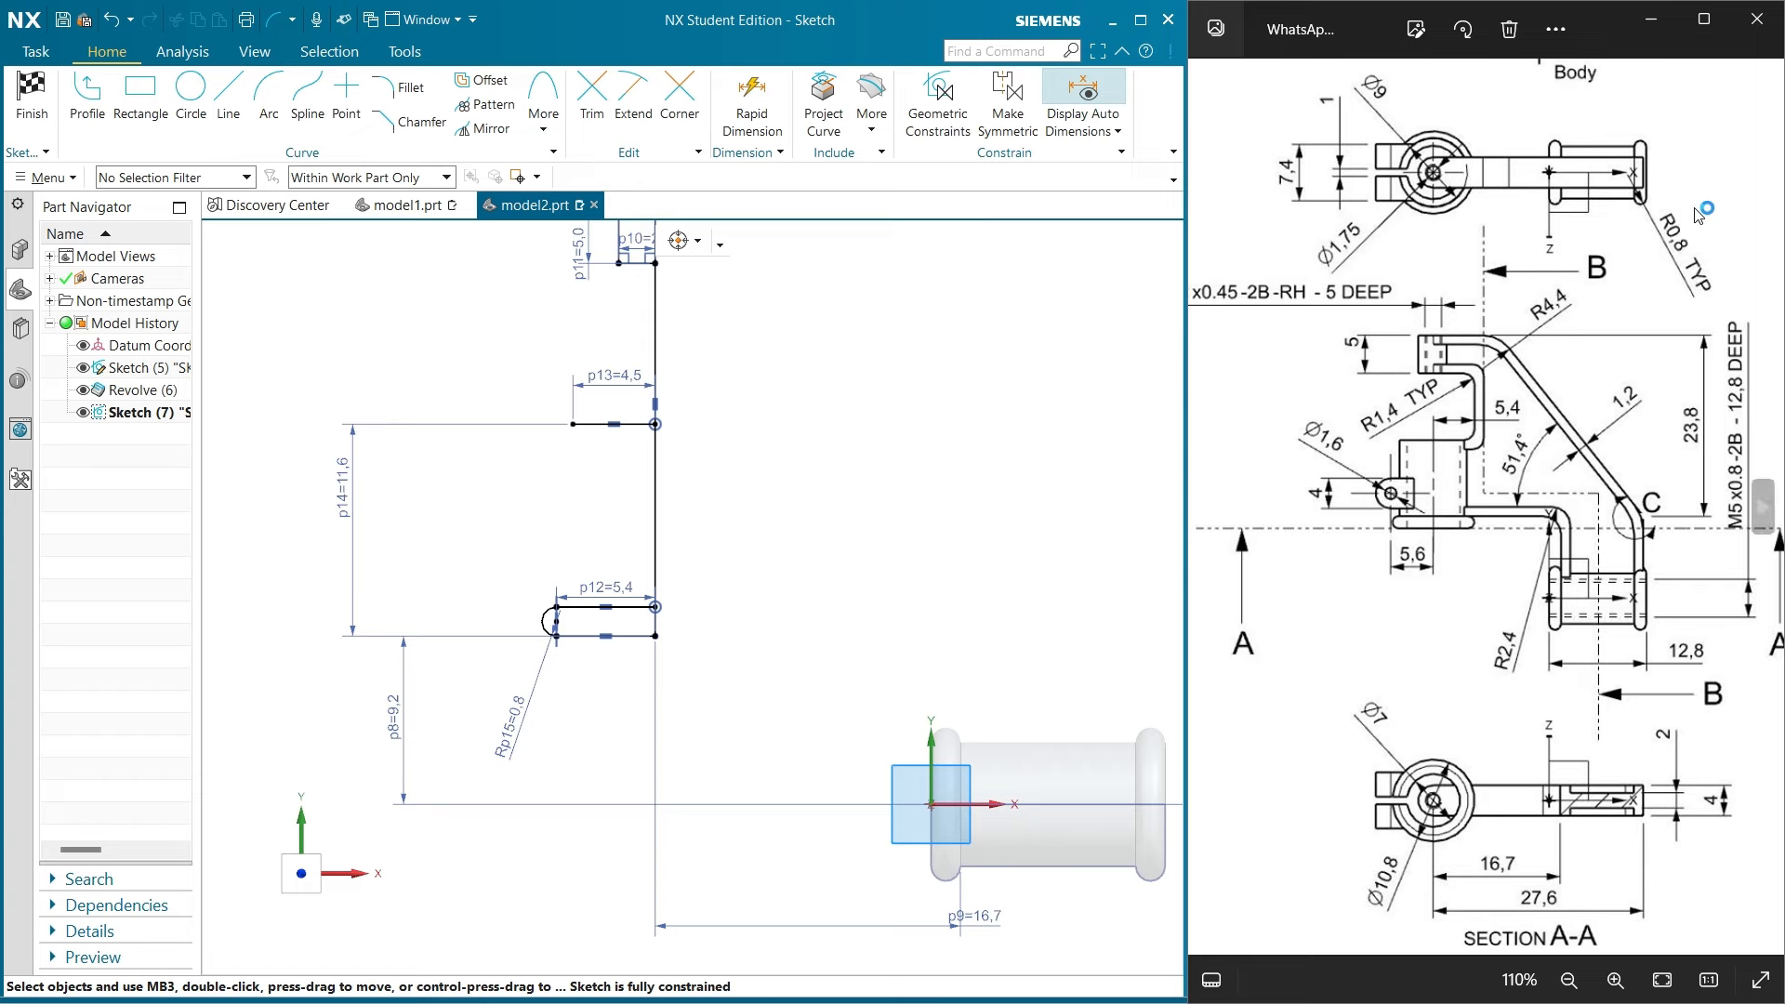
Draw a 3.5 mm vertical line downward from the left end of the 4.5 mm horizontal line
scroll(1627, 210, up, 1)
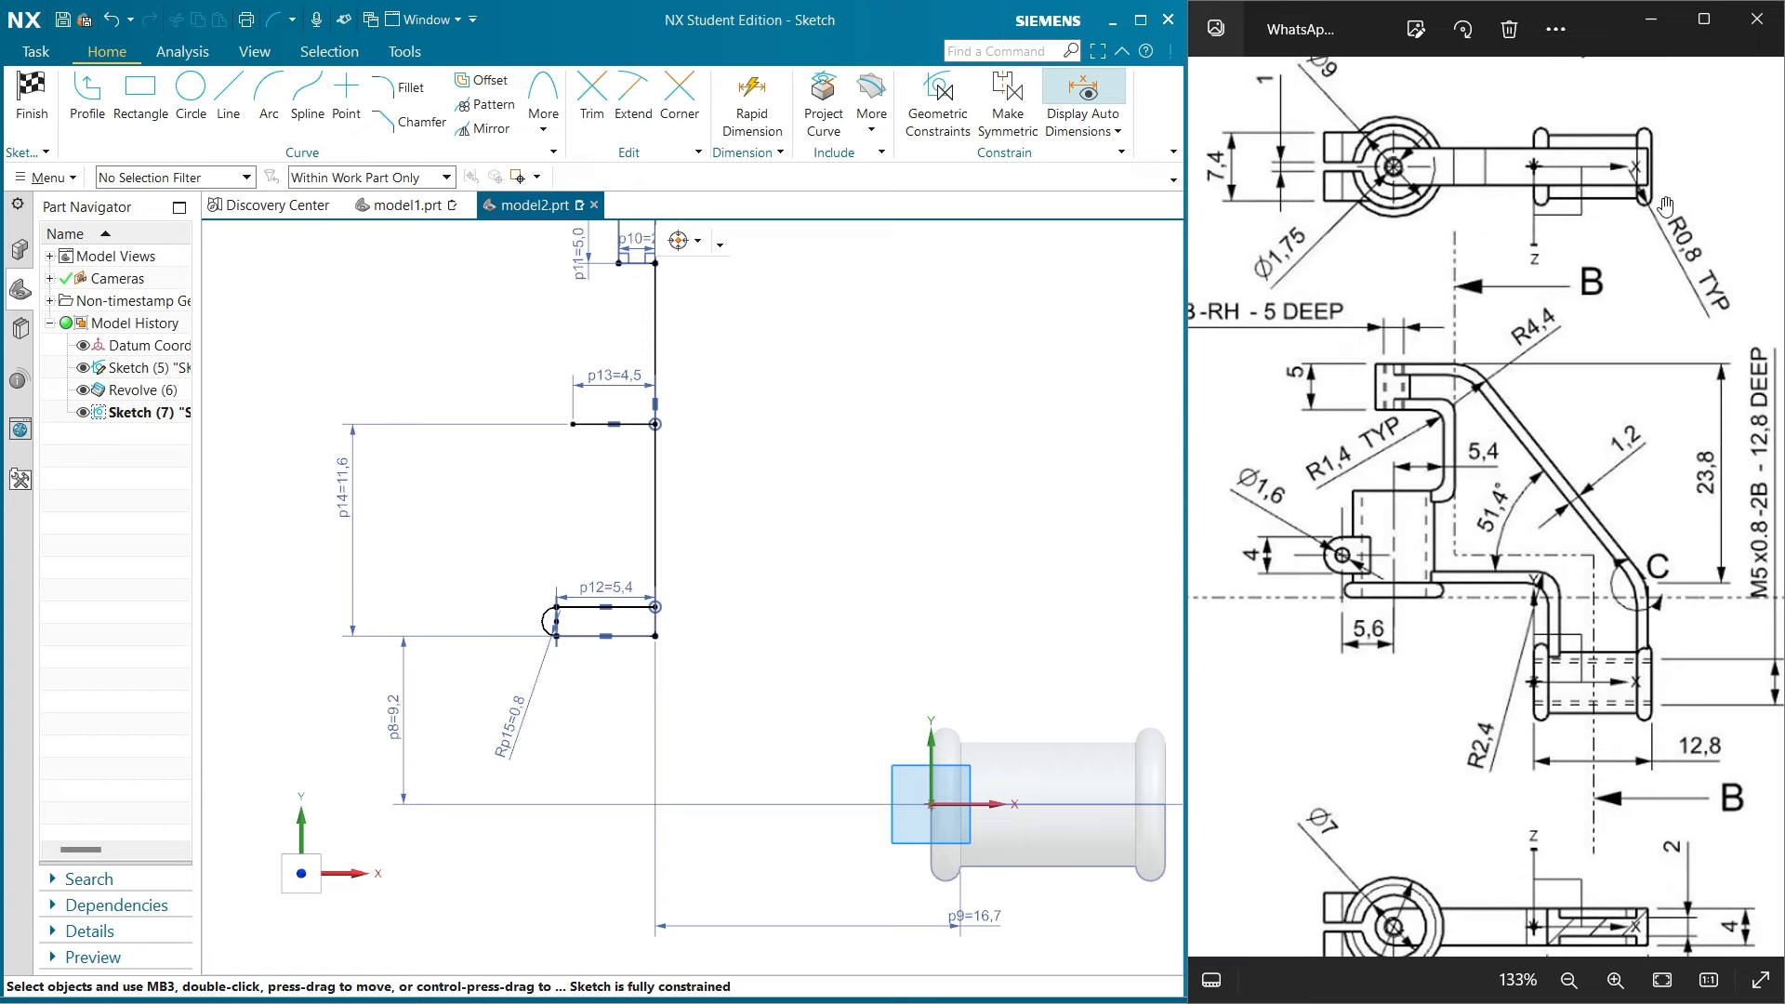
scroll(1646, 323, down, 1)
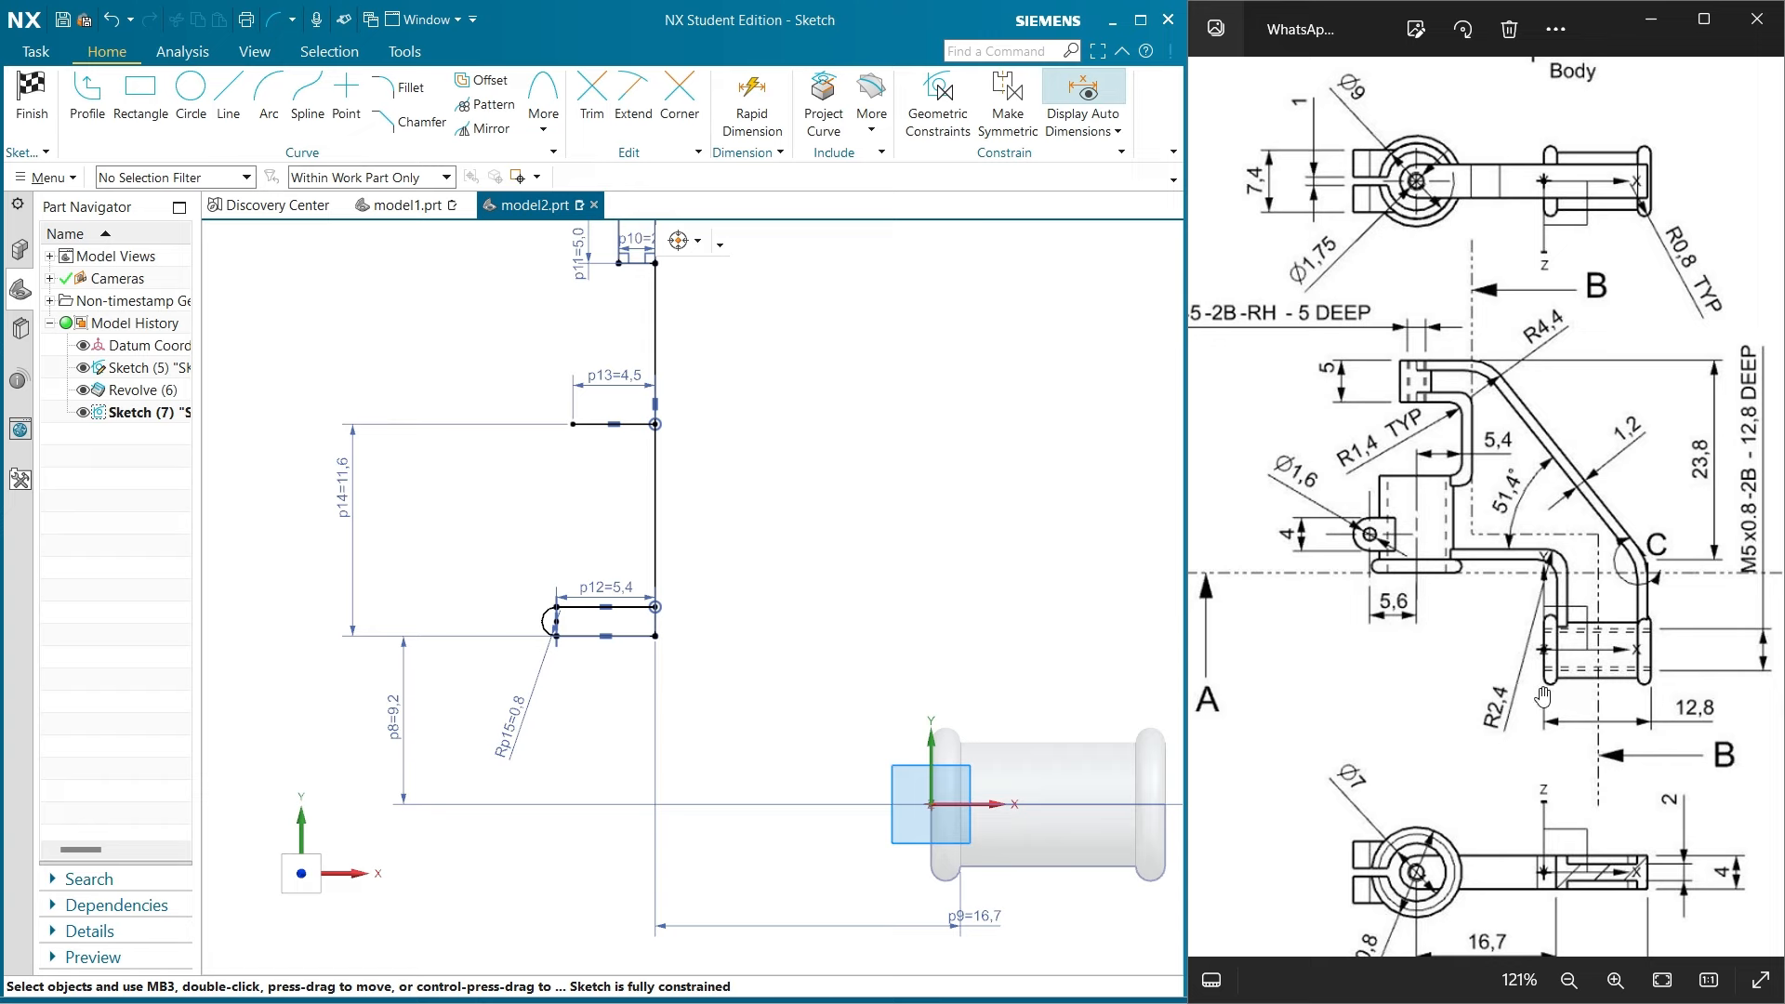
scroll(568, 590, down, 3)
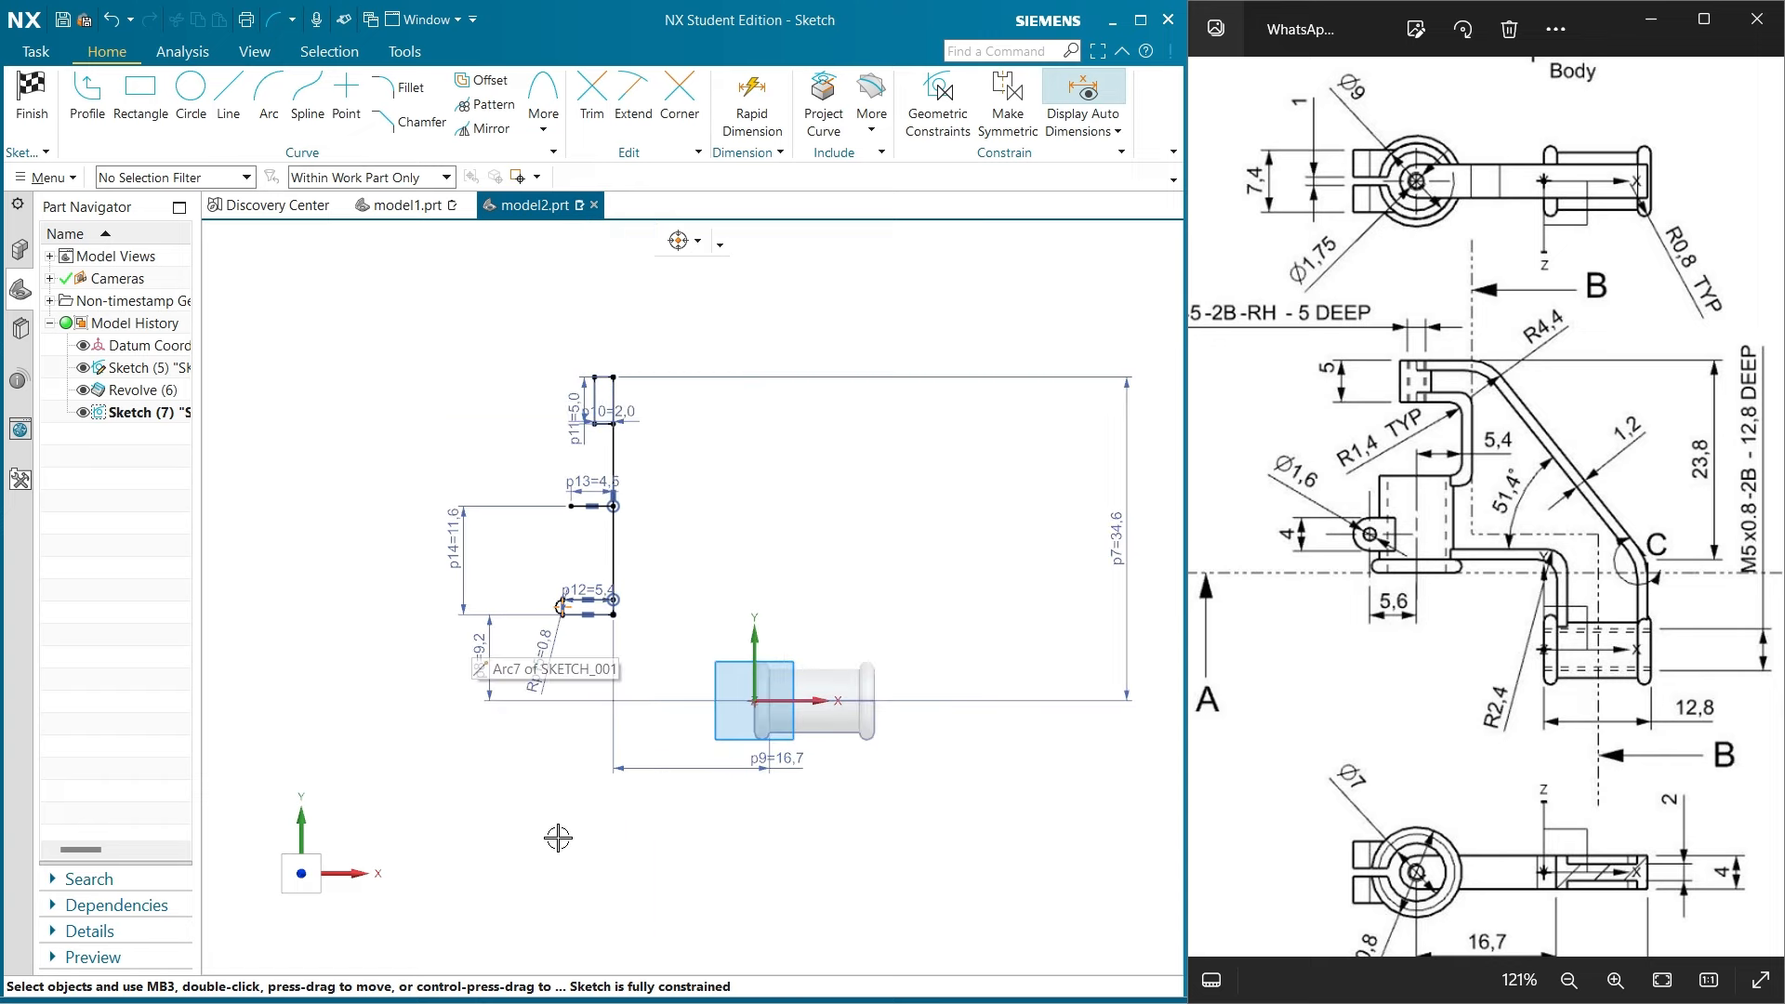
scroll(531, 602, up, 3)
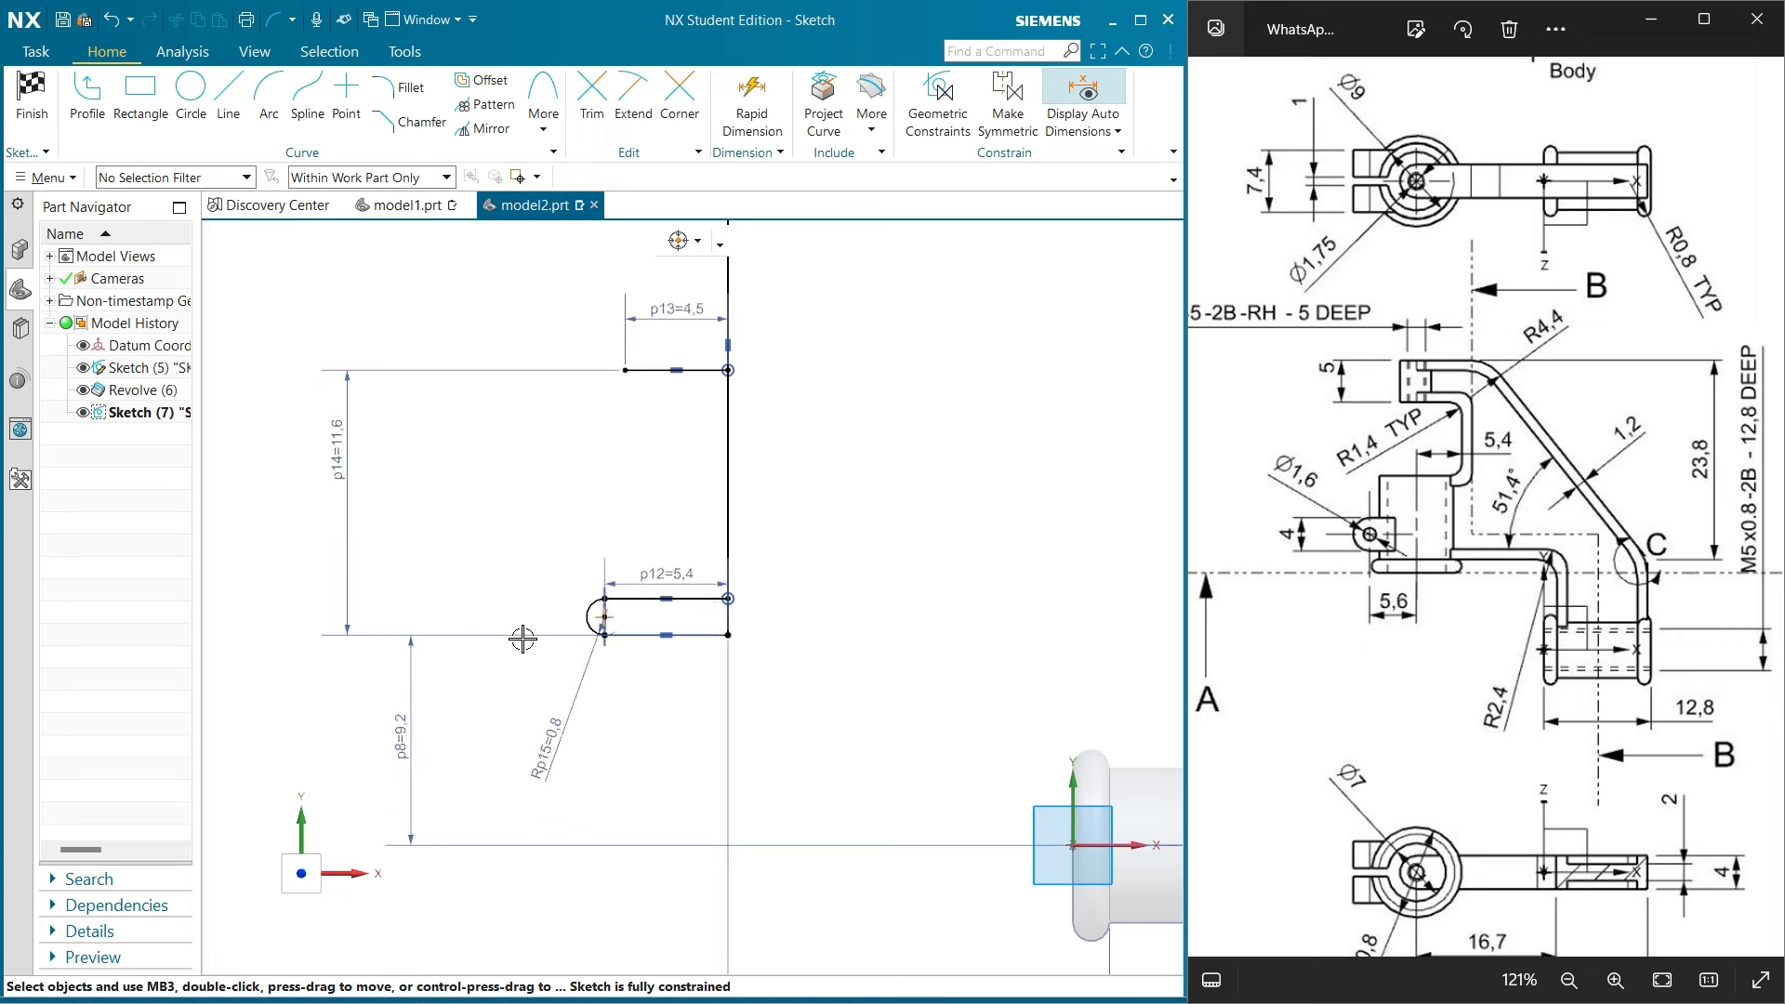
scroll(522, 639, down, 2)
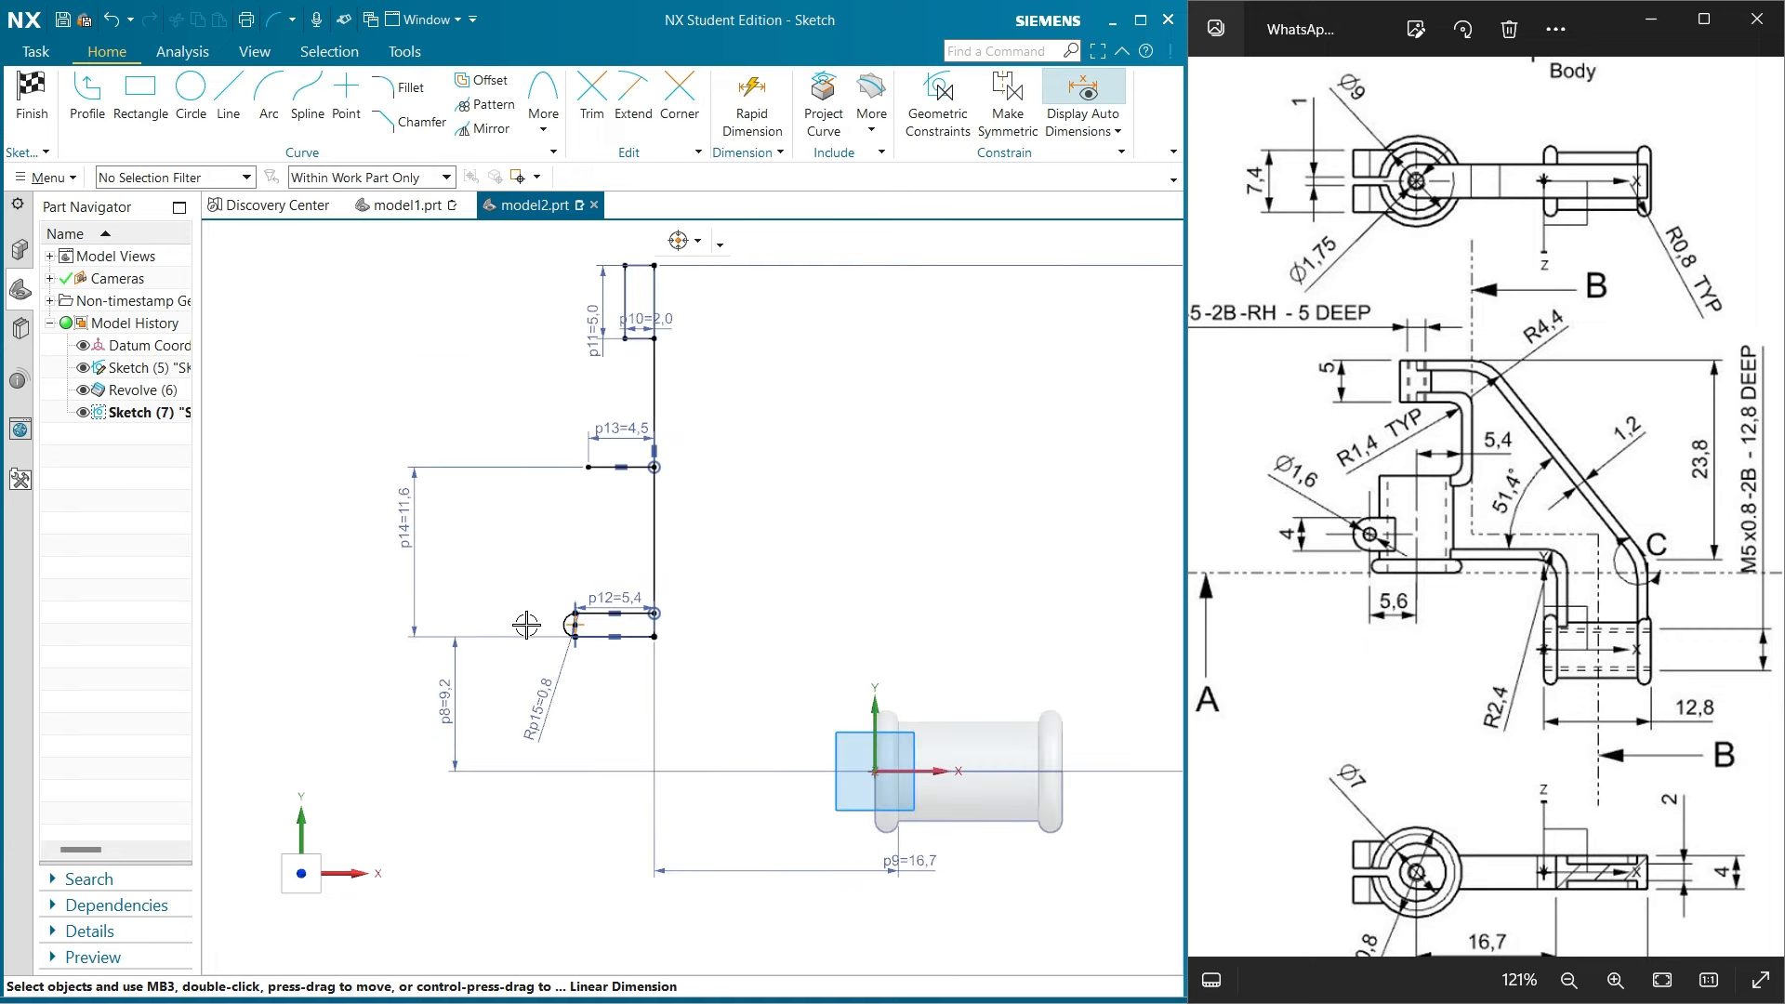
click(248, 102)
click(589, 466)
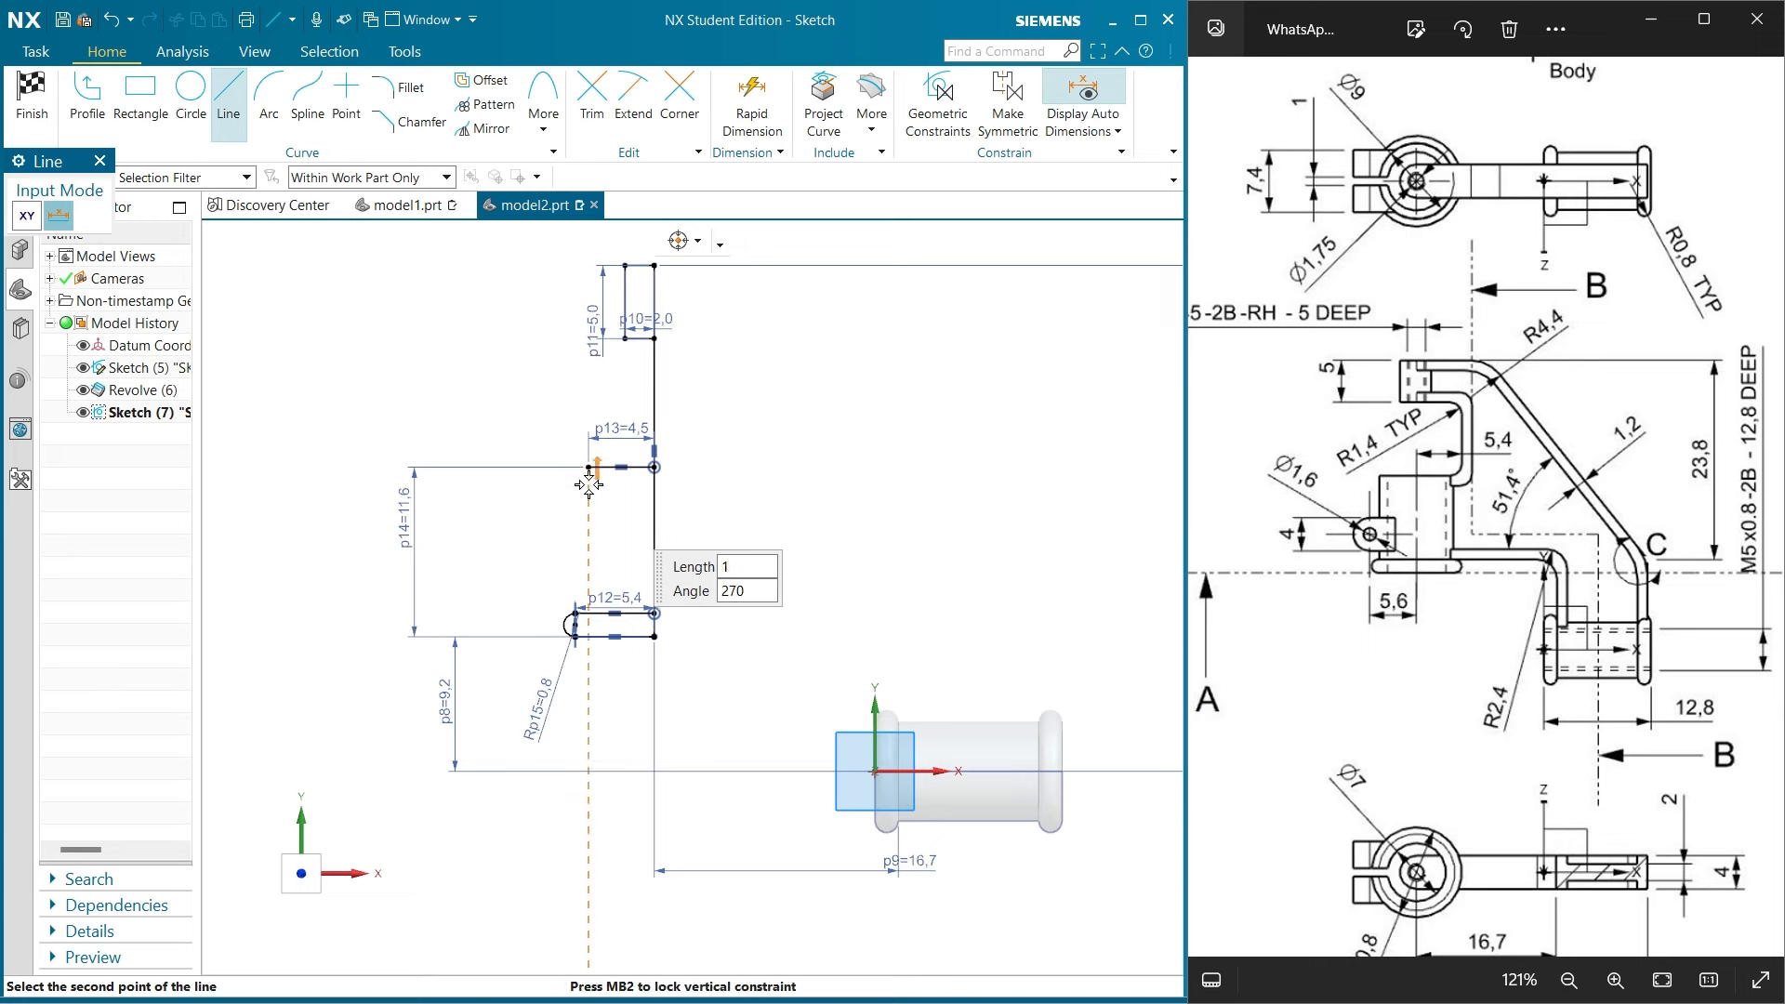
text(3.5)
key(Return)
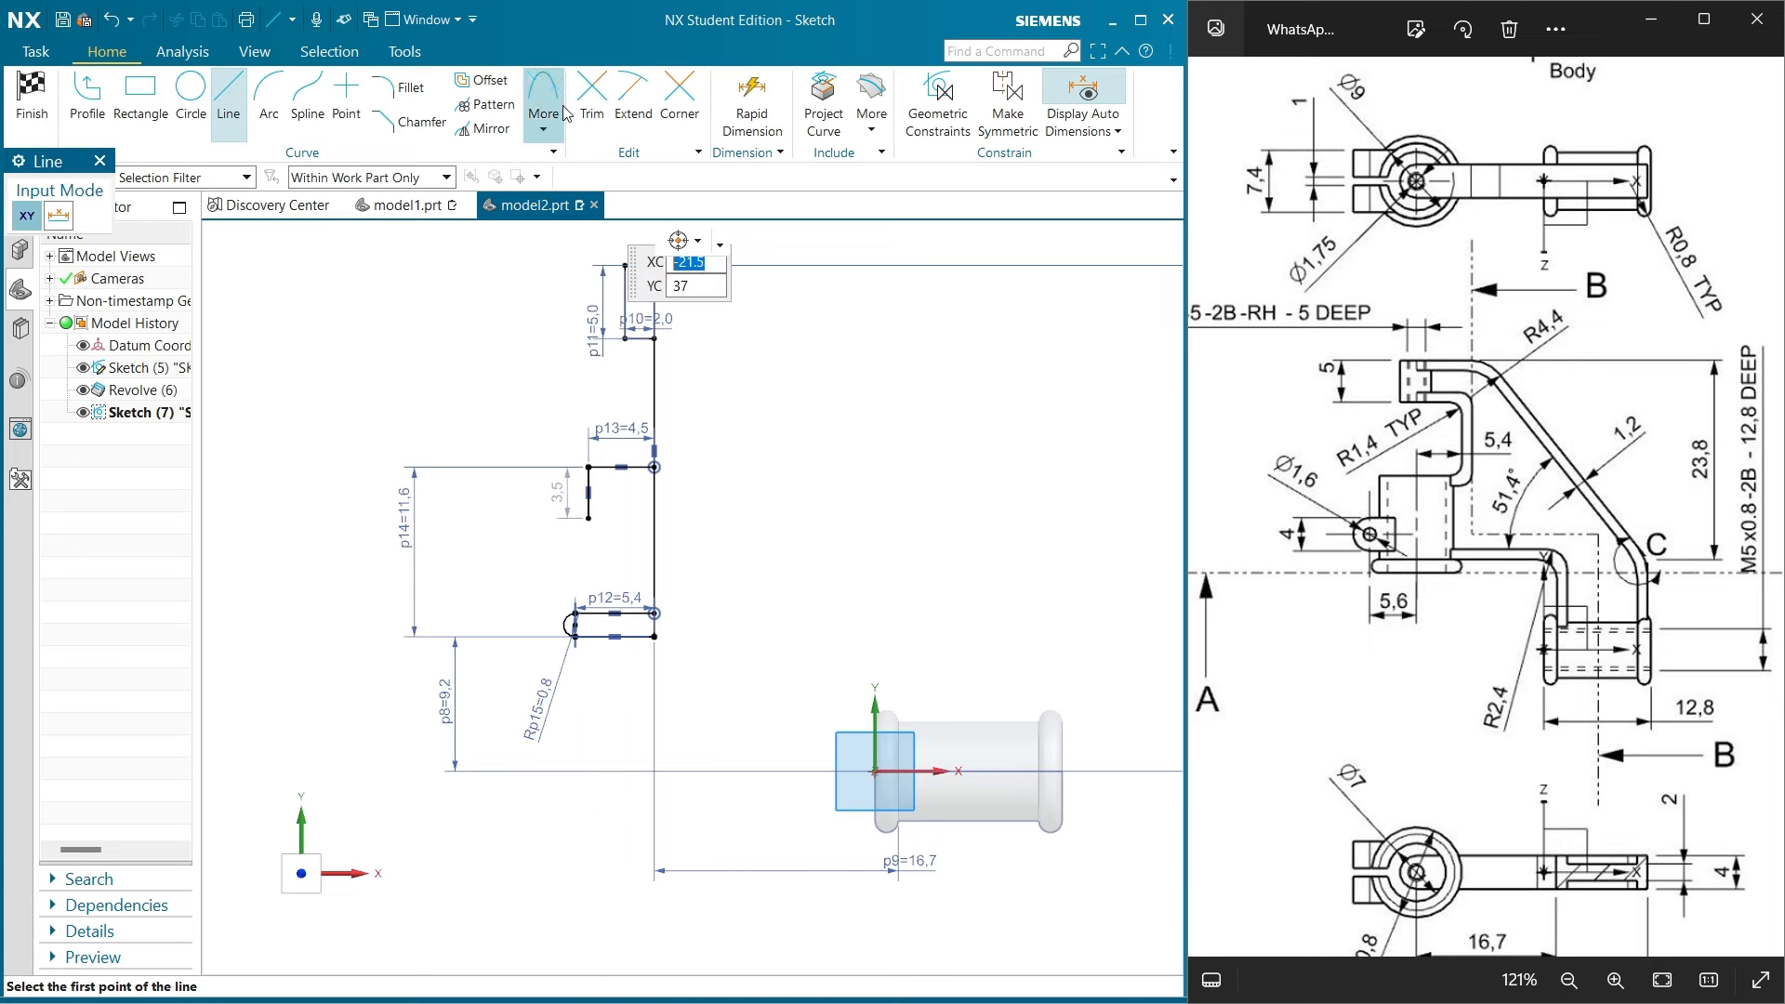
Extend the new vertical line down to the collar's upper horizontal line
click(634, 102)
click(588, 497)
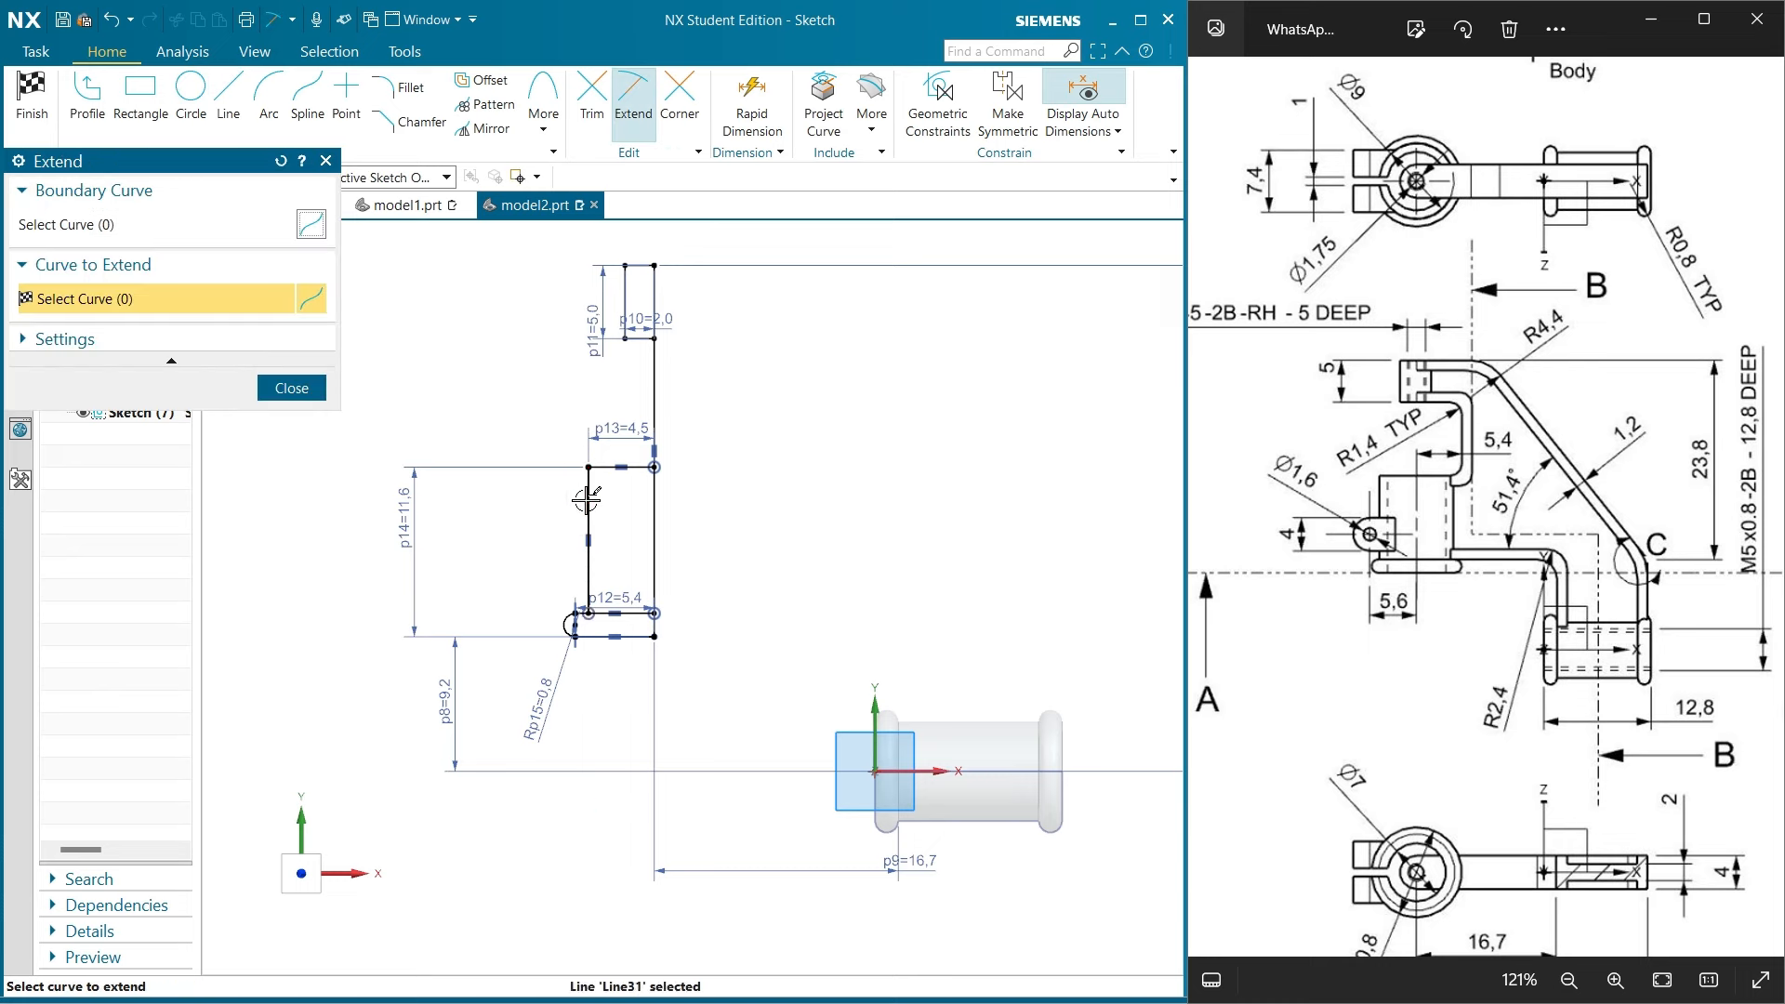
click(291, 387)
Delete the 5.4 mm horizontal dimension above the collar
scroll(585, 651, up, 3)
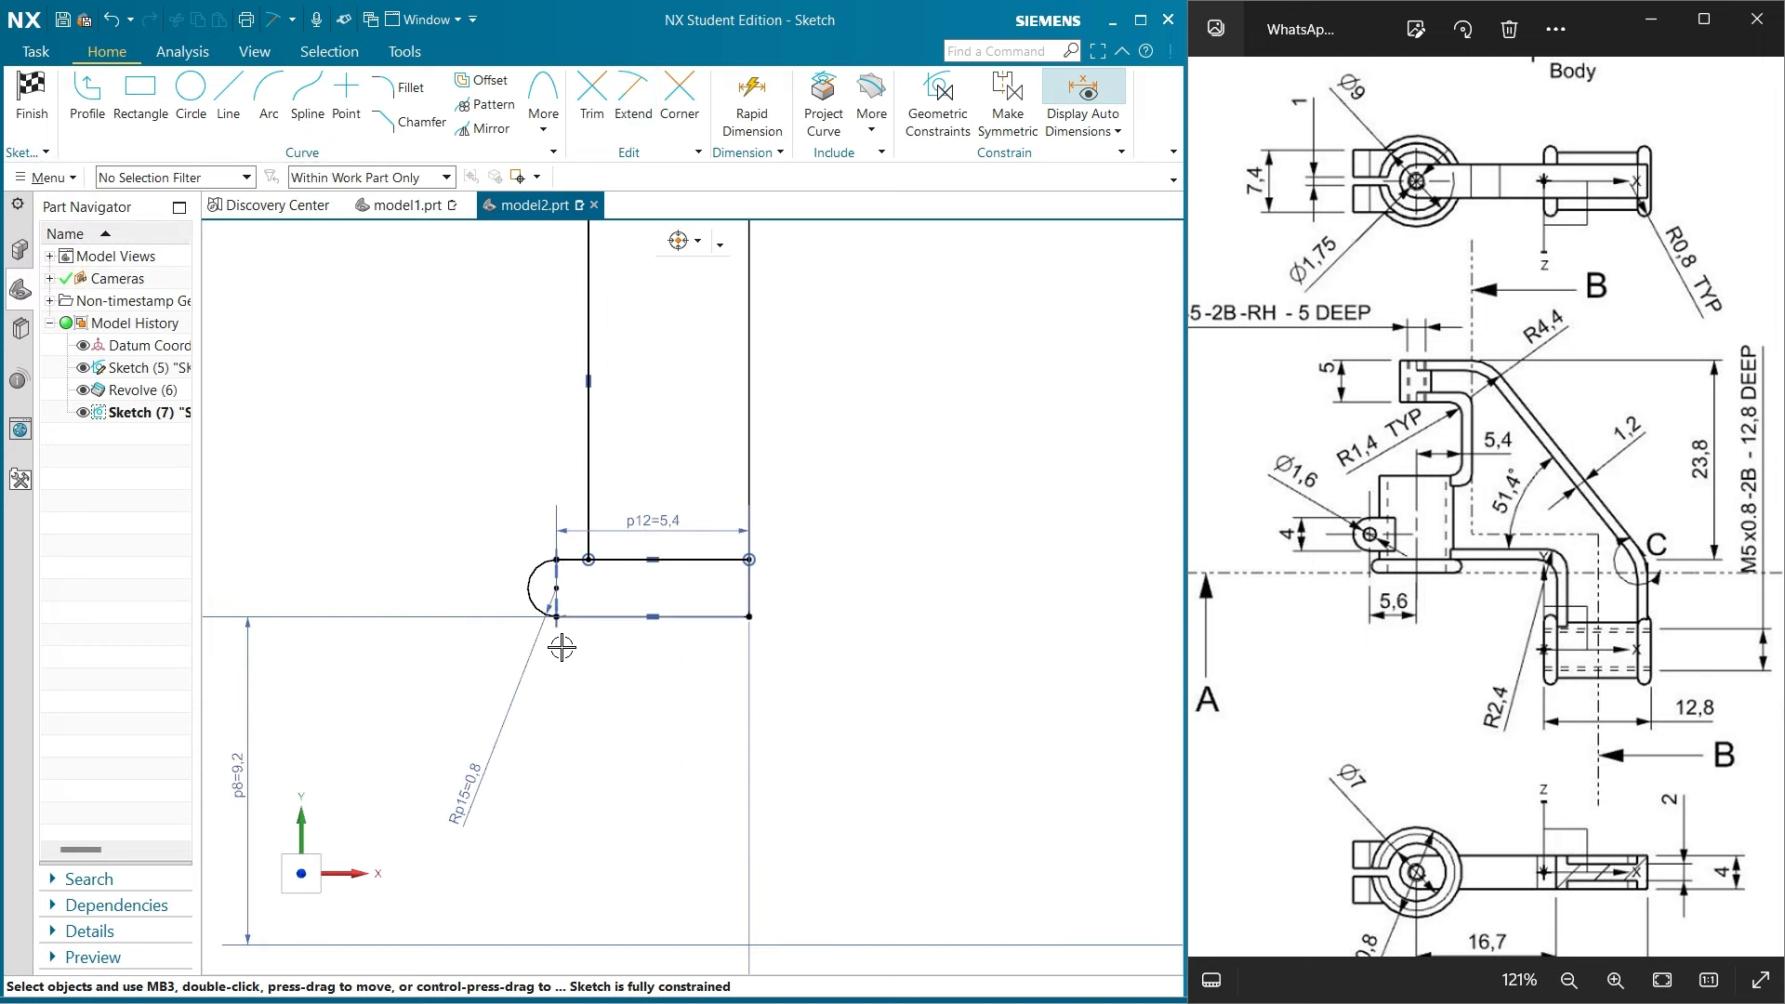
right_click(658, 532)
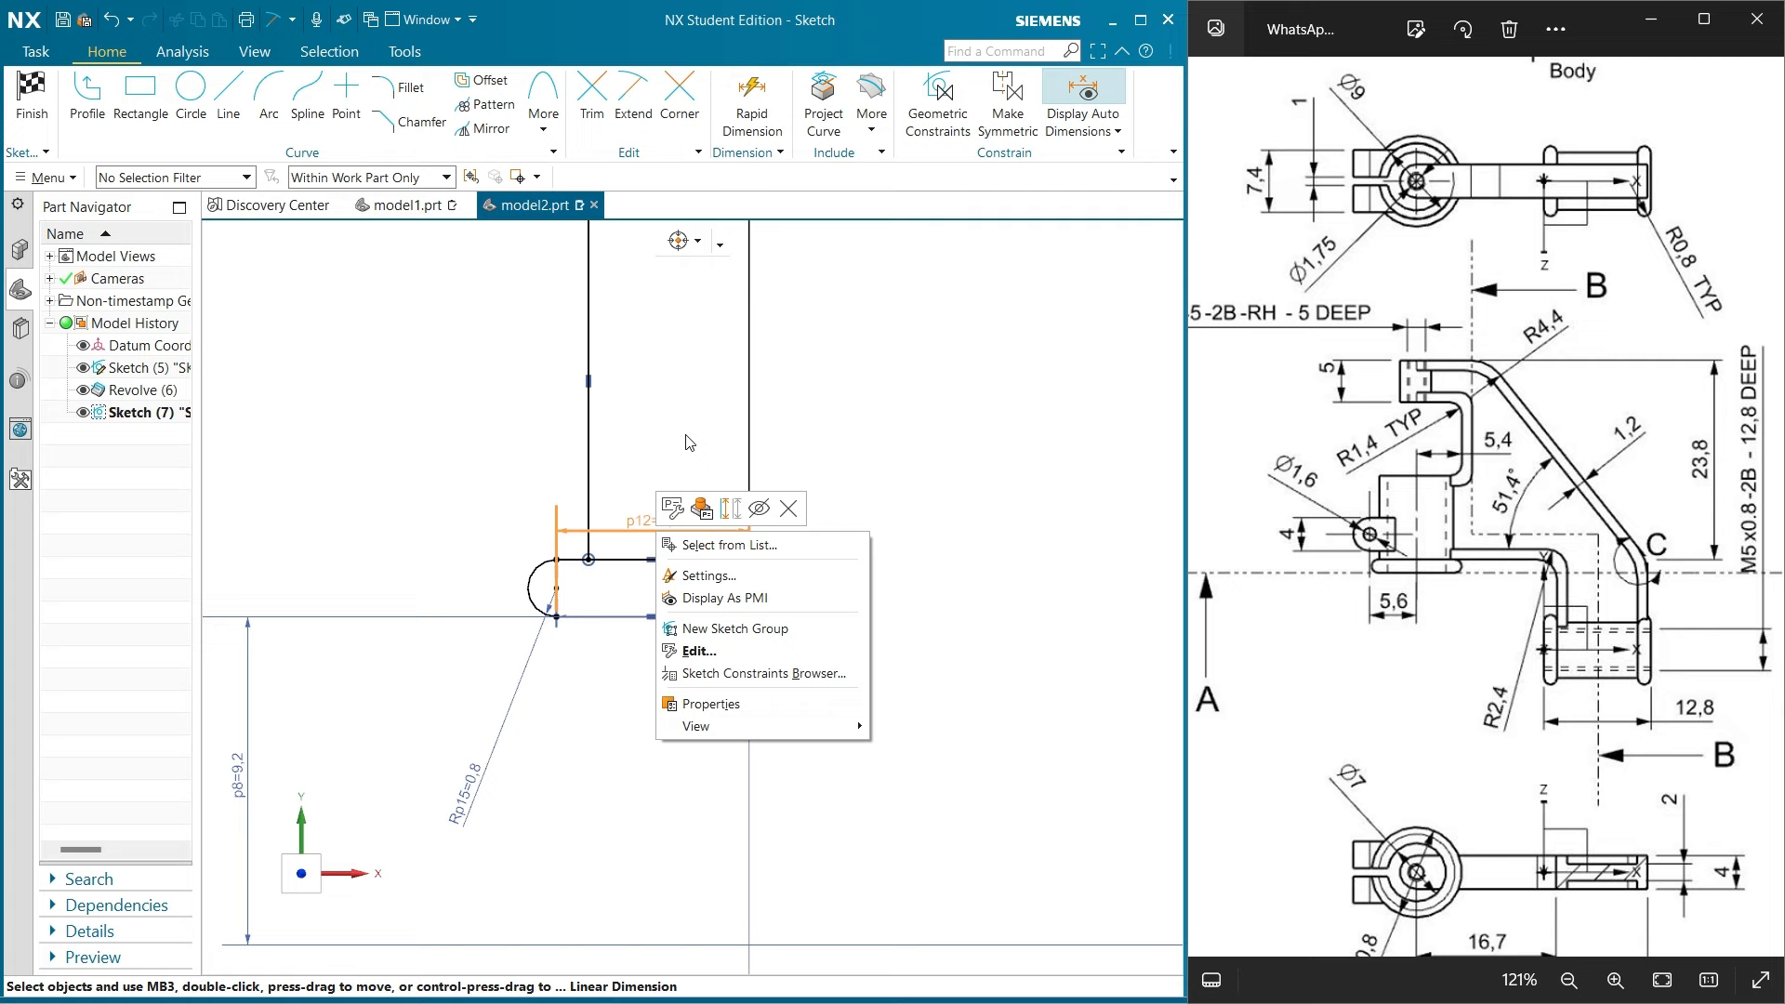
click(792, 508)
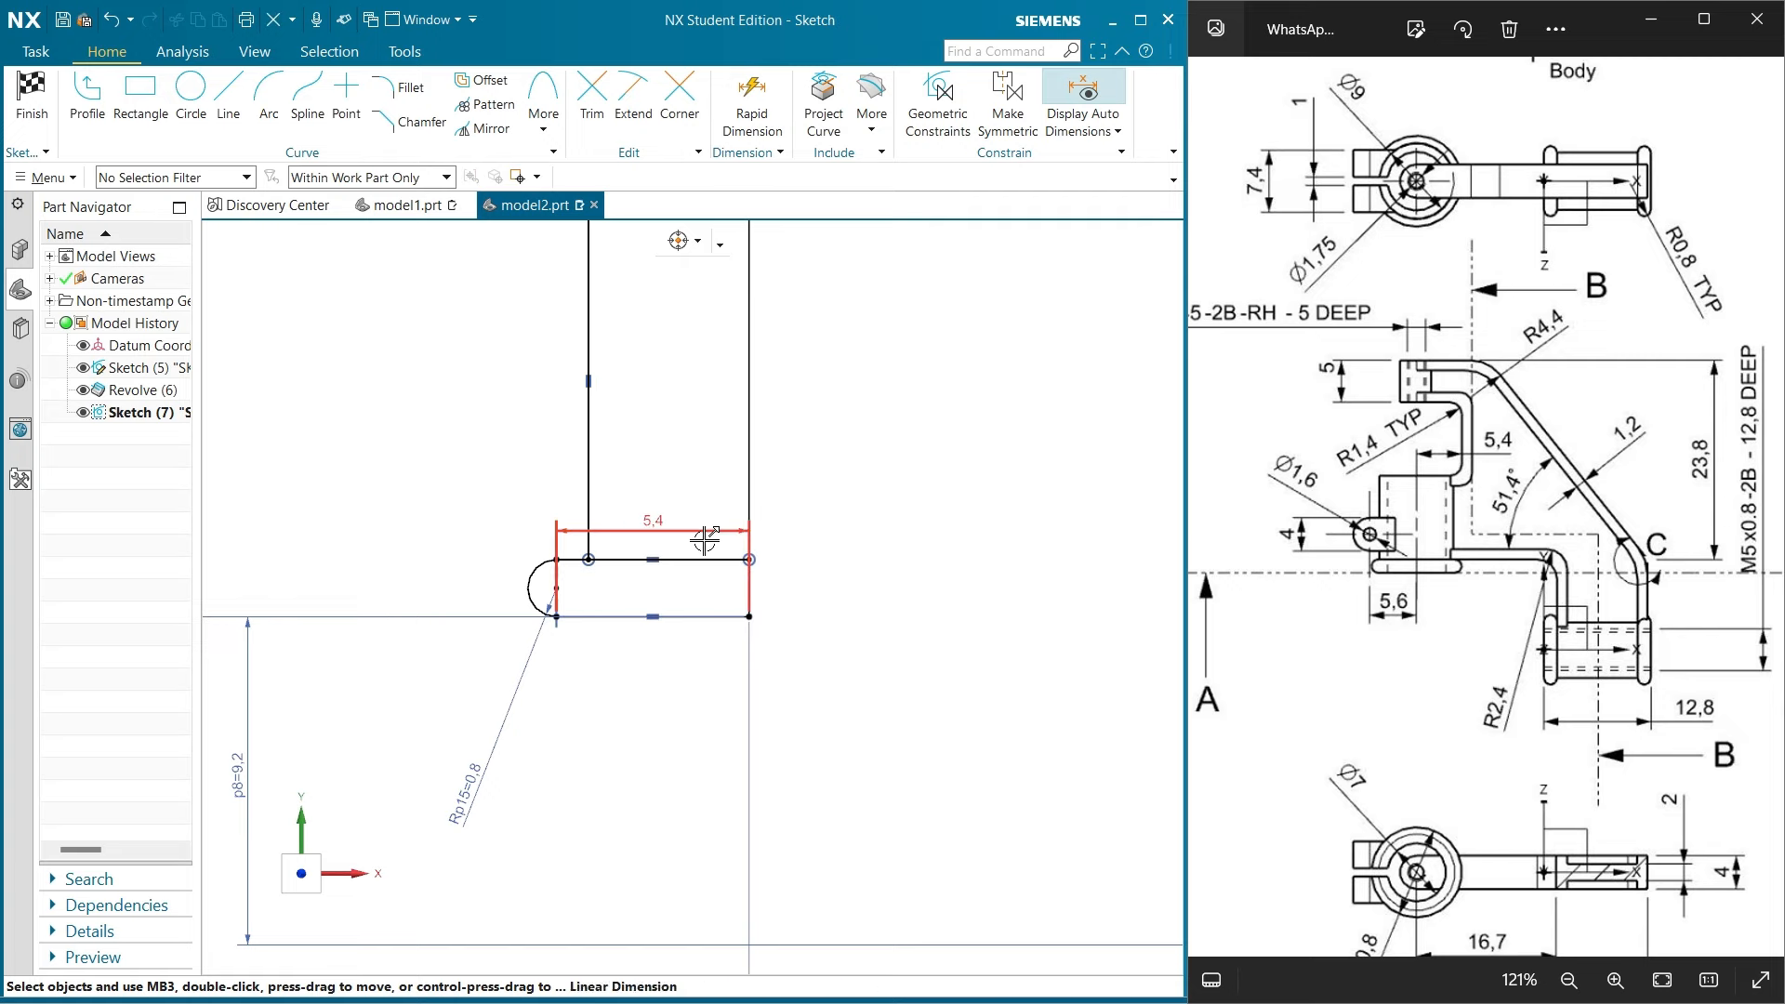
Add a horizontal dimension from the collar arc's outermost point to the long vertical line and set it to 10.8/2
scroll(1401, 751, down, 3)
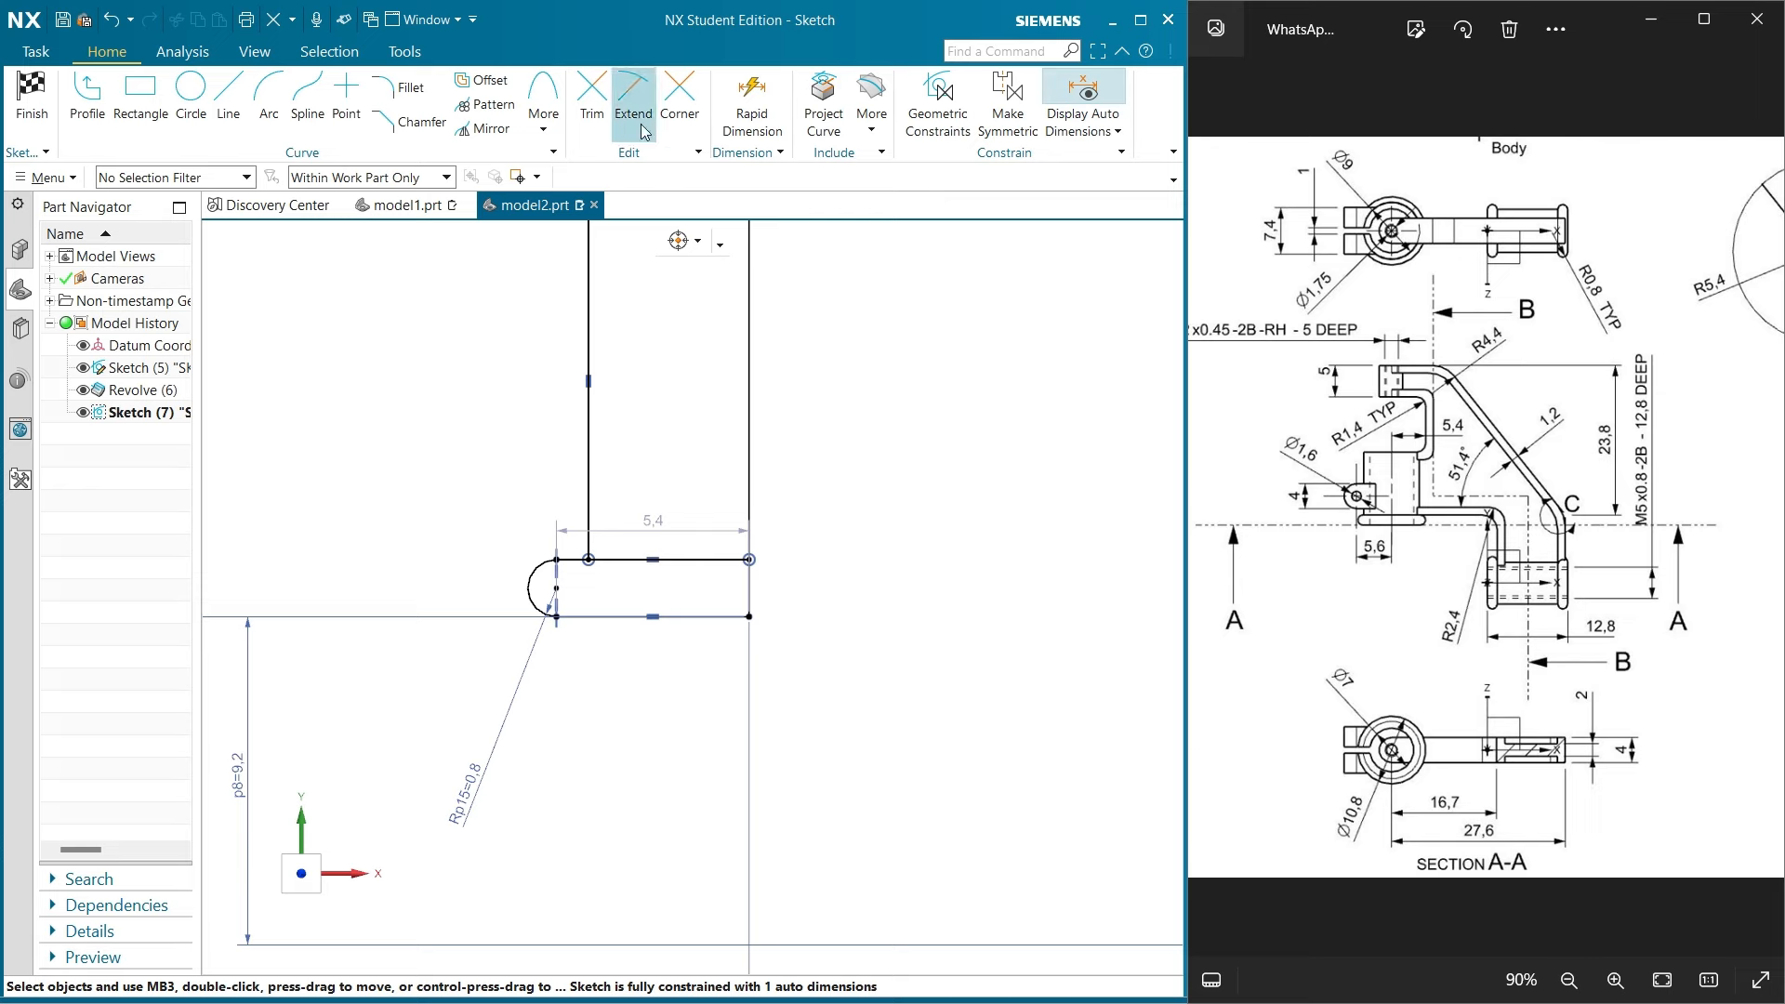
click(751, 102)
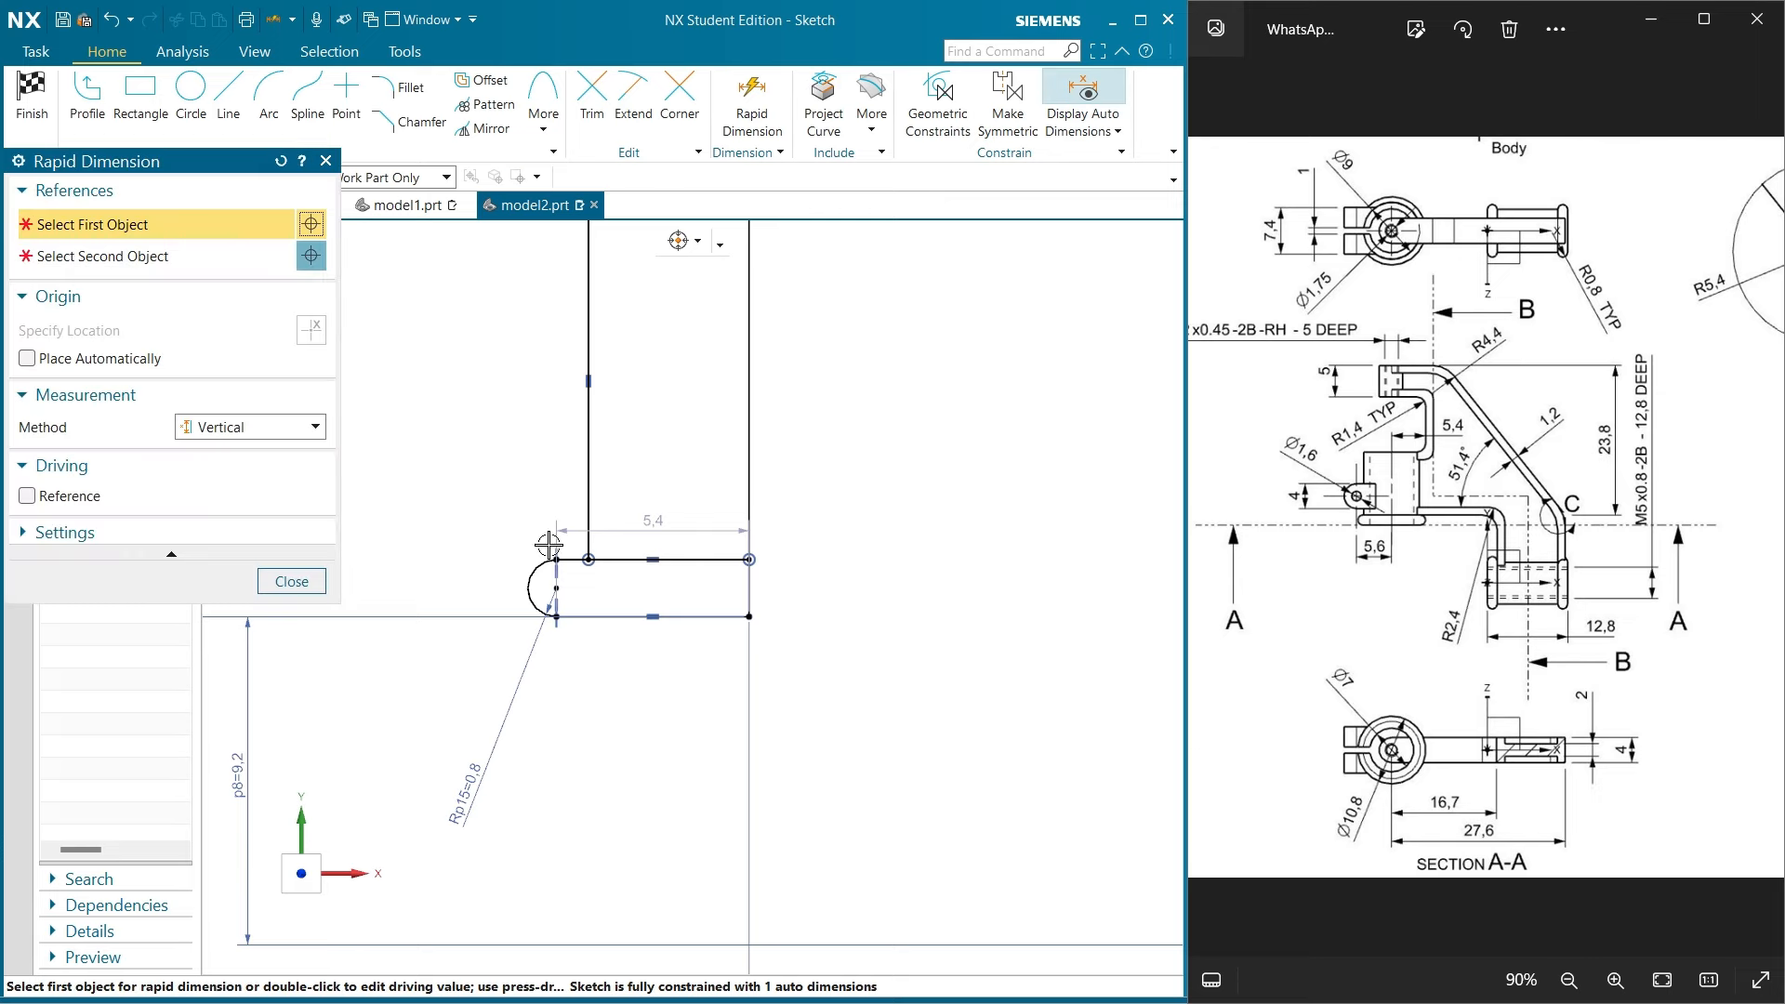
click(525, 593)
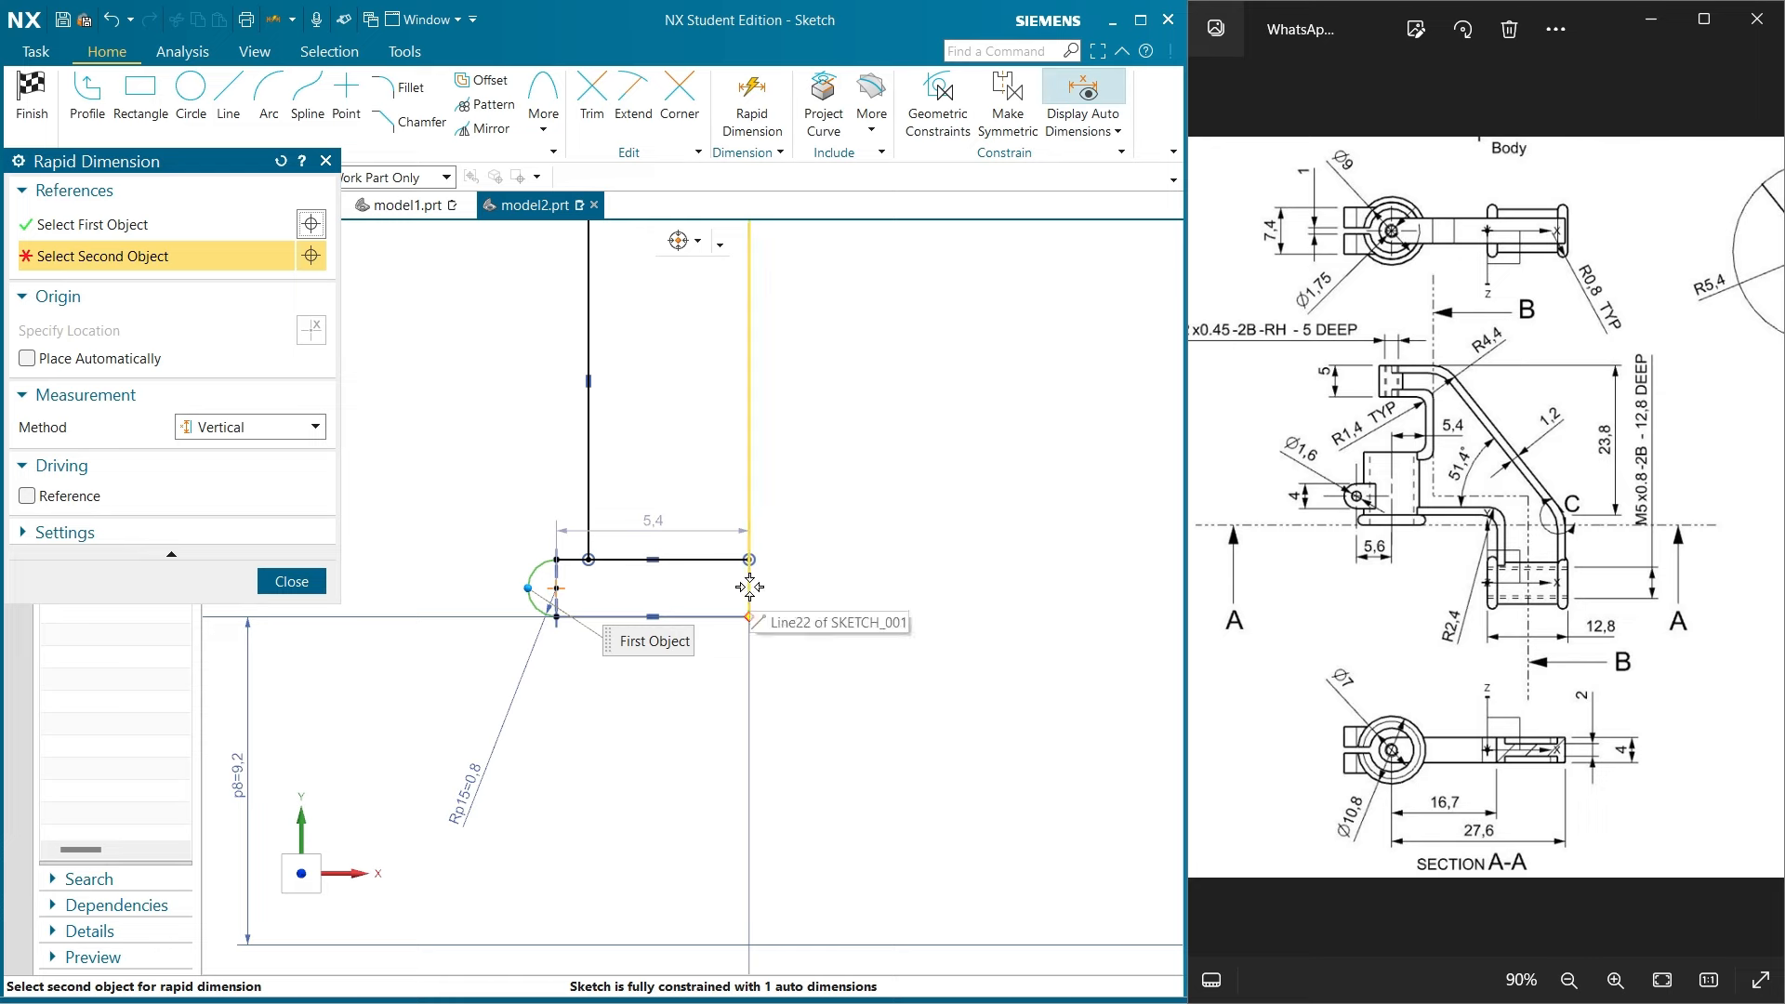
click(749, 597)
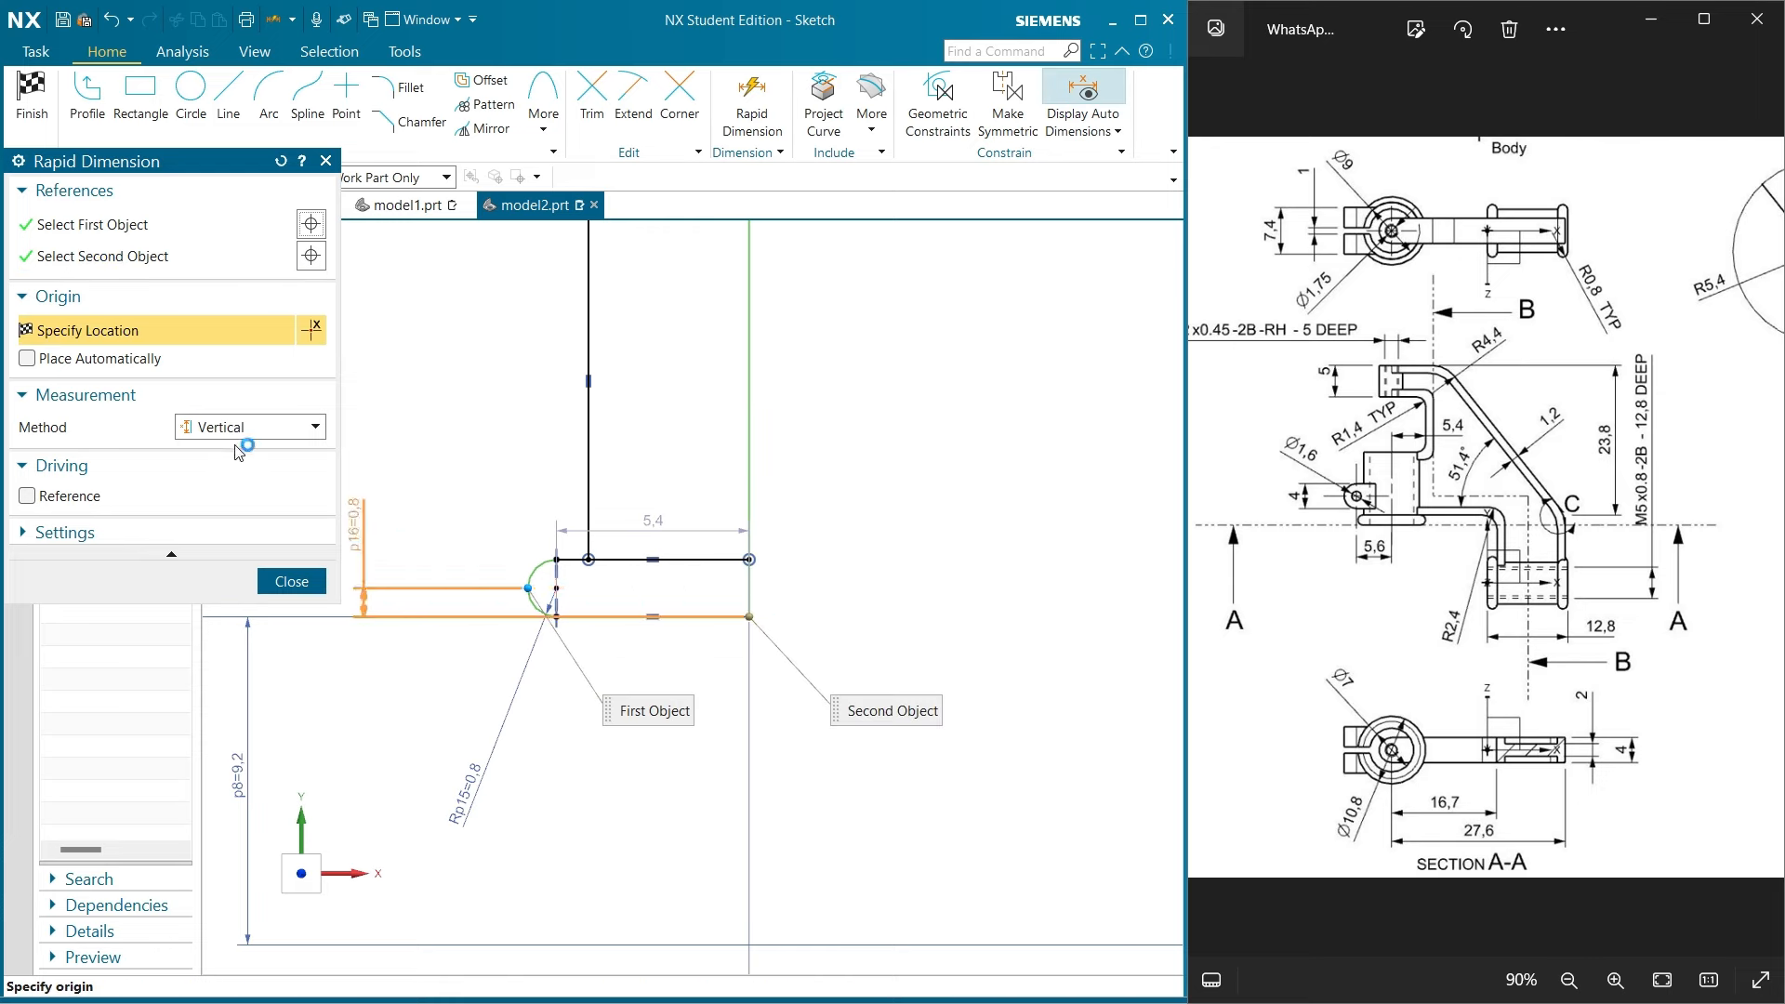
click(260, 426)
click(223, 469)
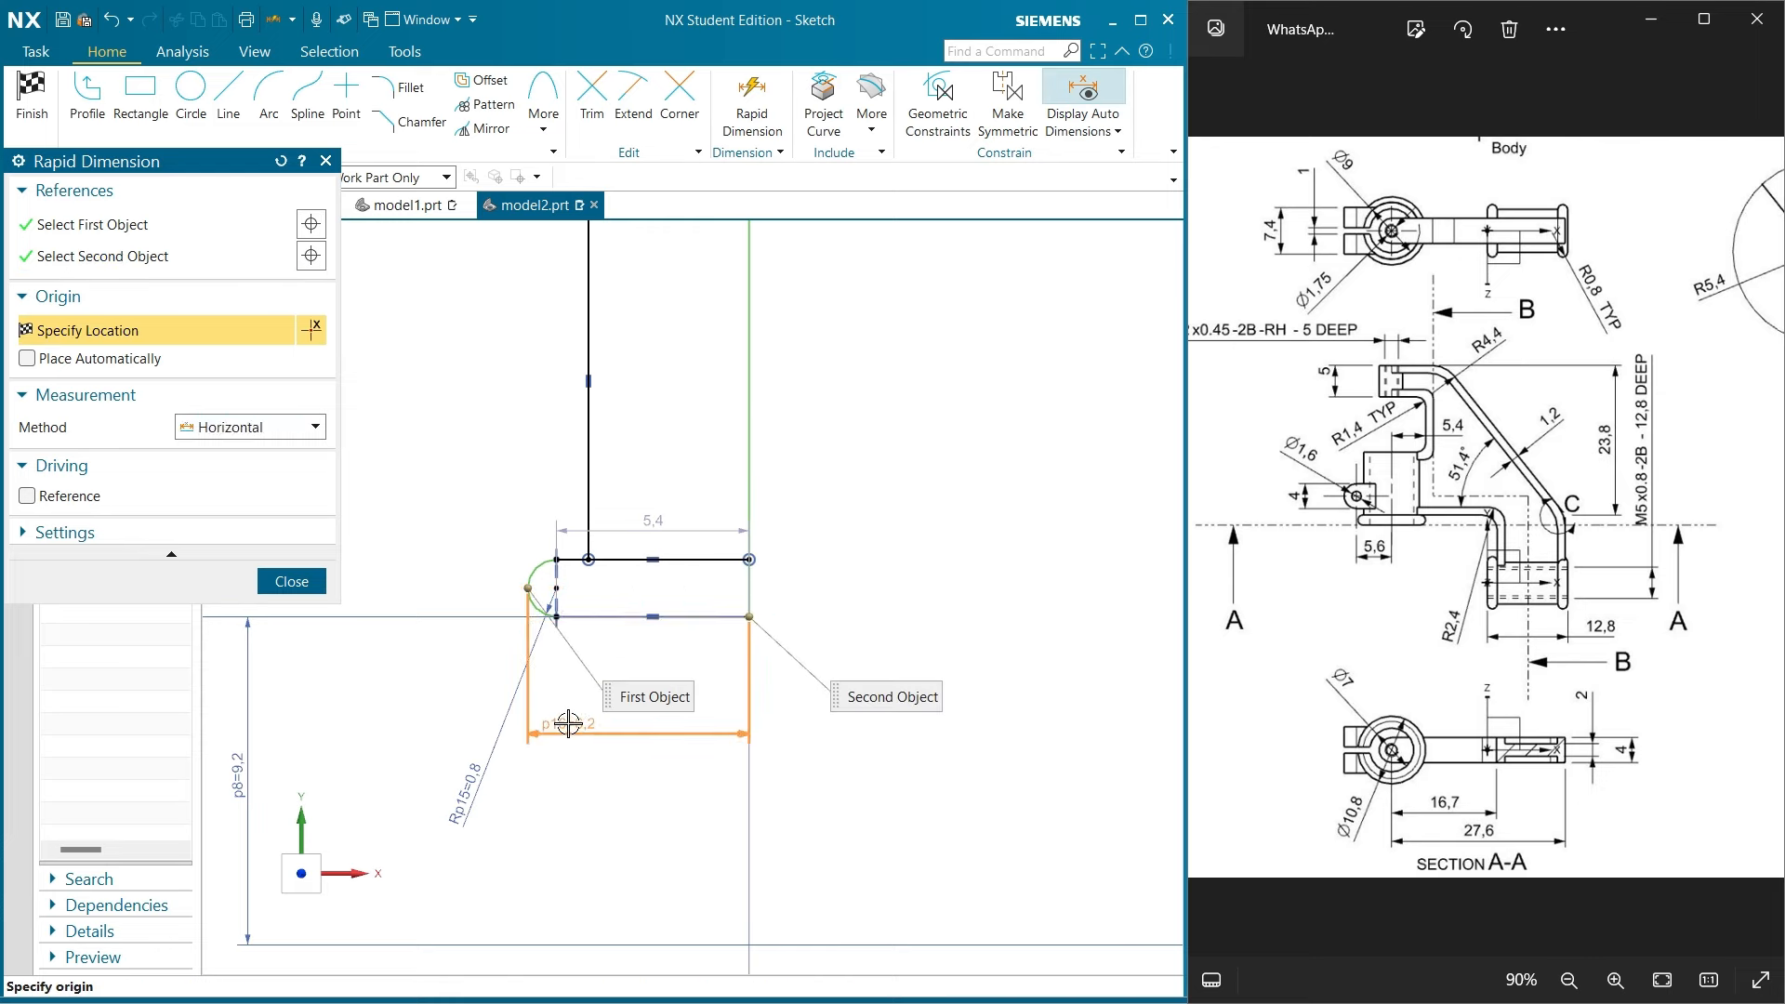
click(579, 723)
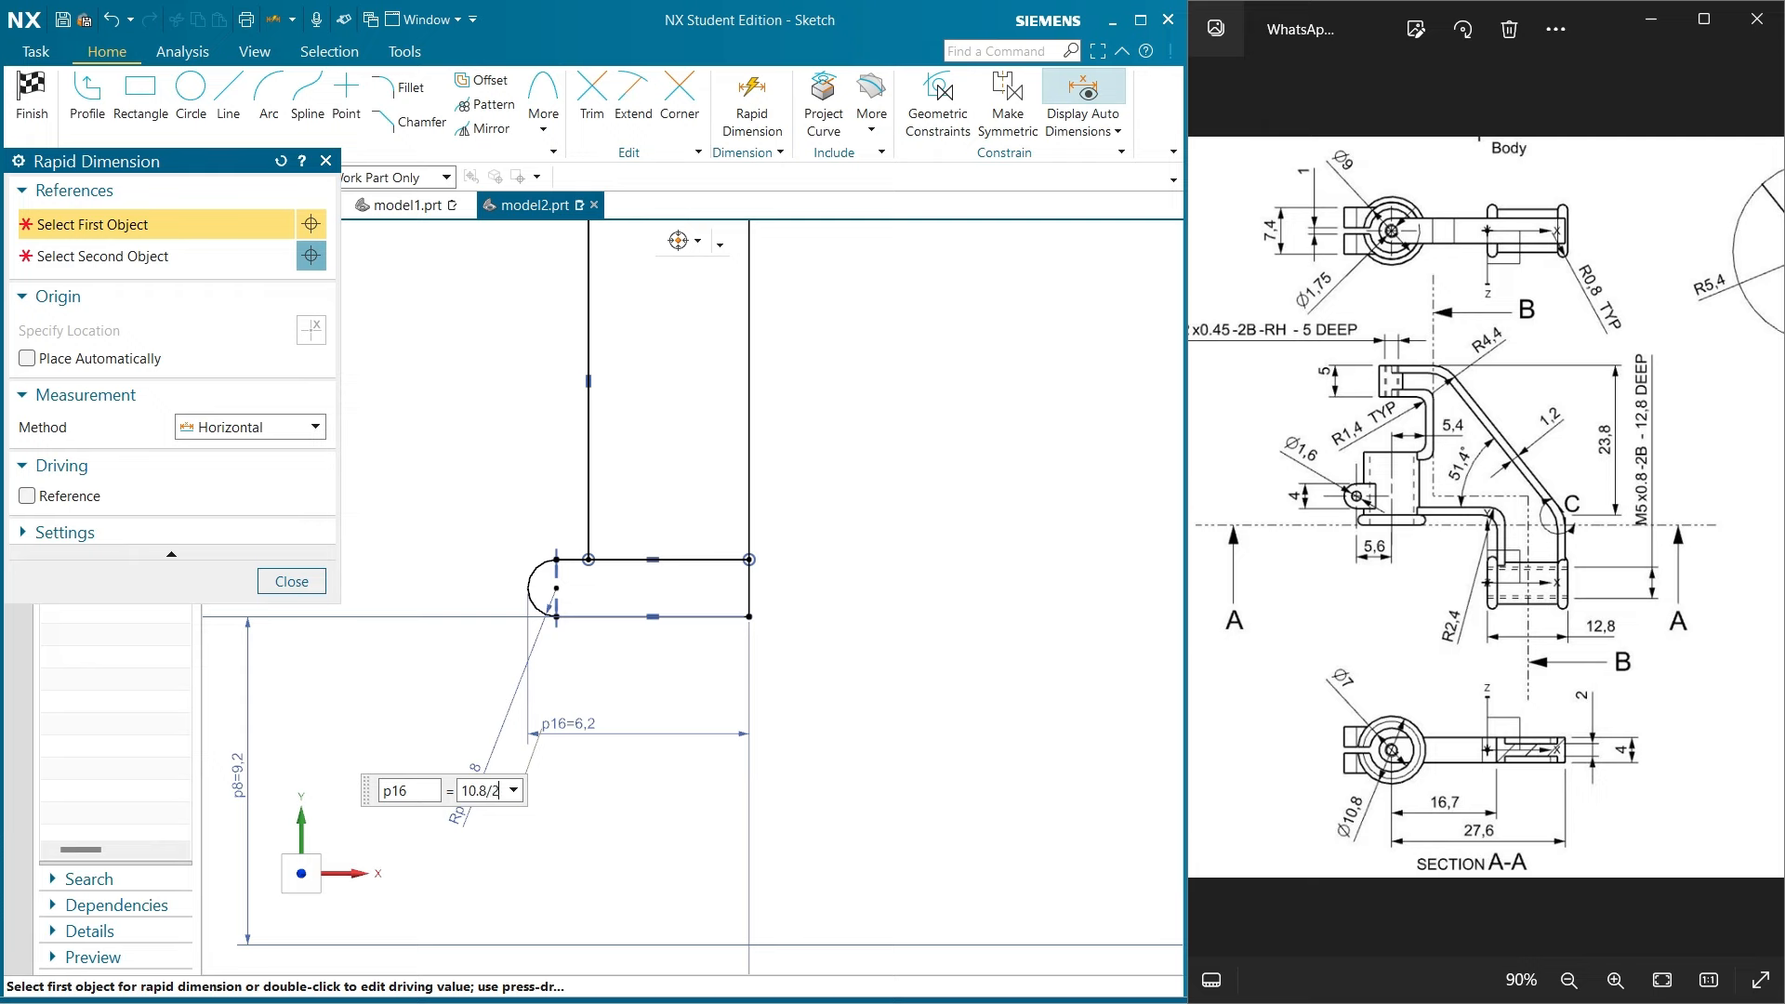
text(10.8/2)
key(Return)
click(291, 581)
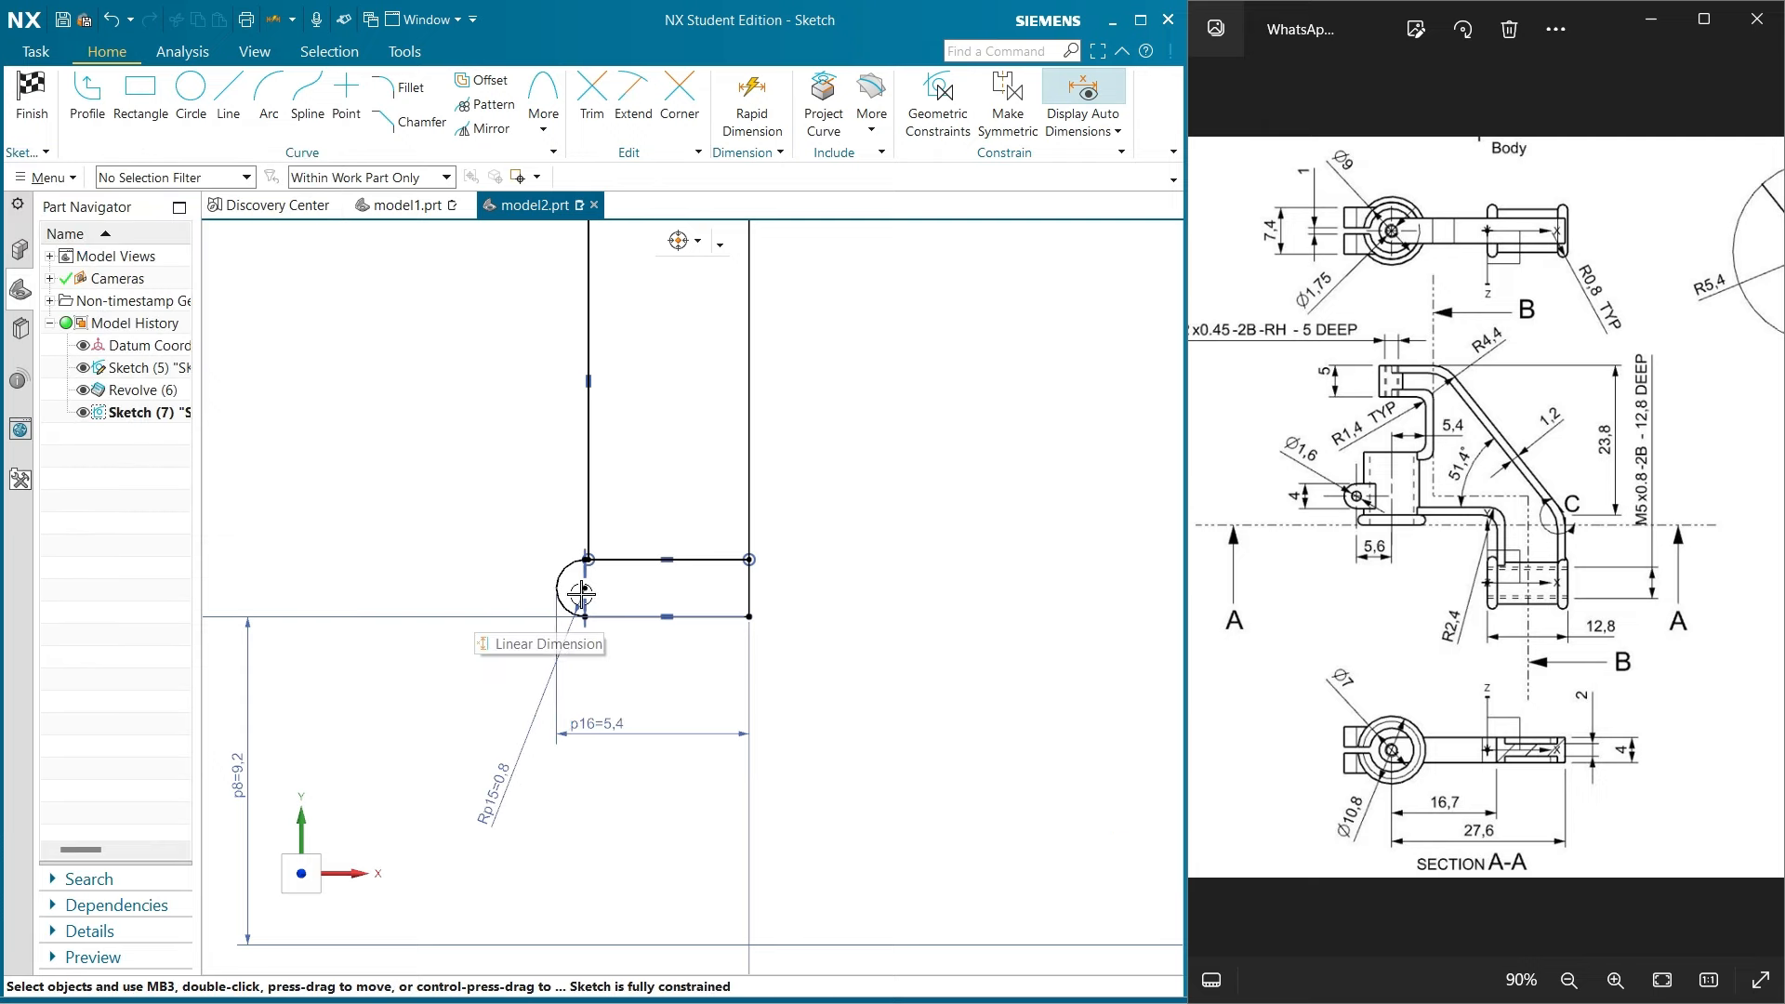
Check the completed half-profile and finish the sketch
scroll(606, 588, down, 2)
scroll(617, 585, up, 6)
scroll(614, 585, down, 4)
scroll(733, 621, down, 3)
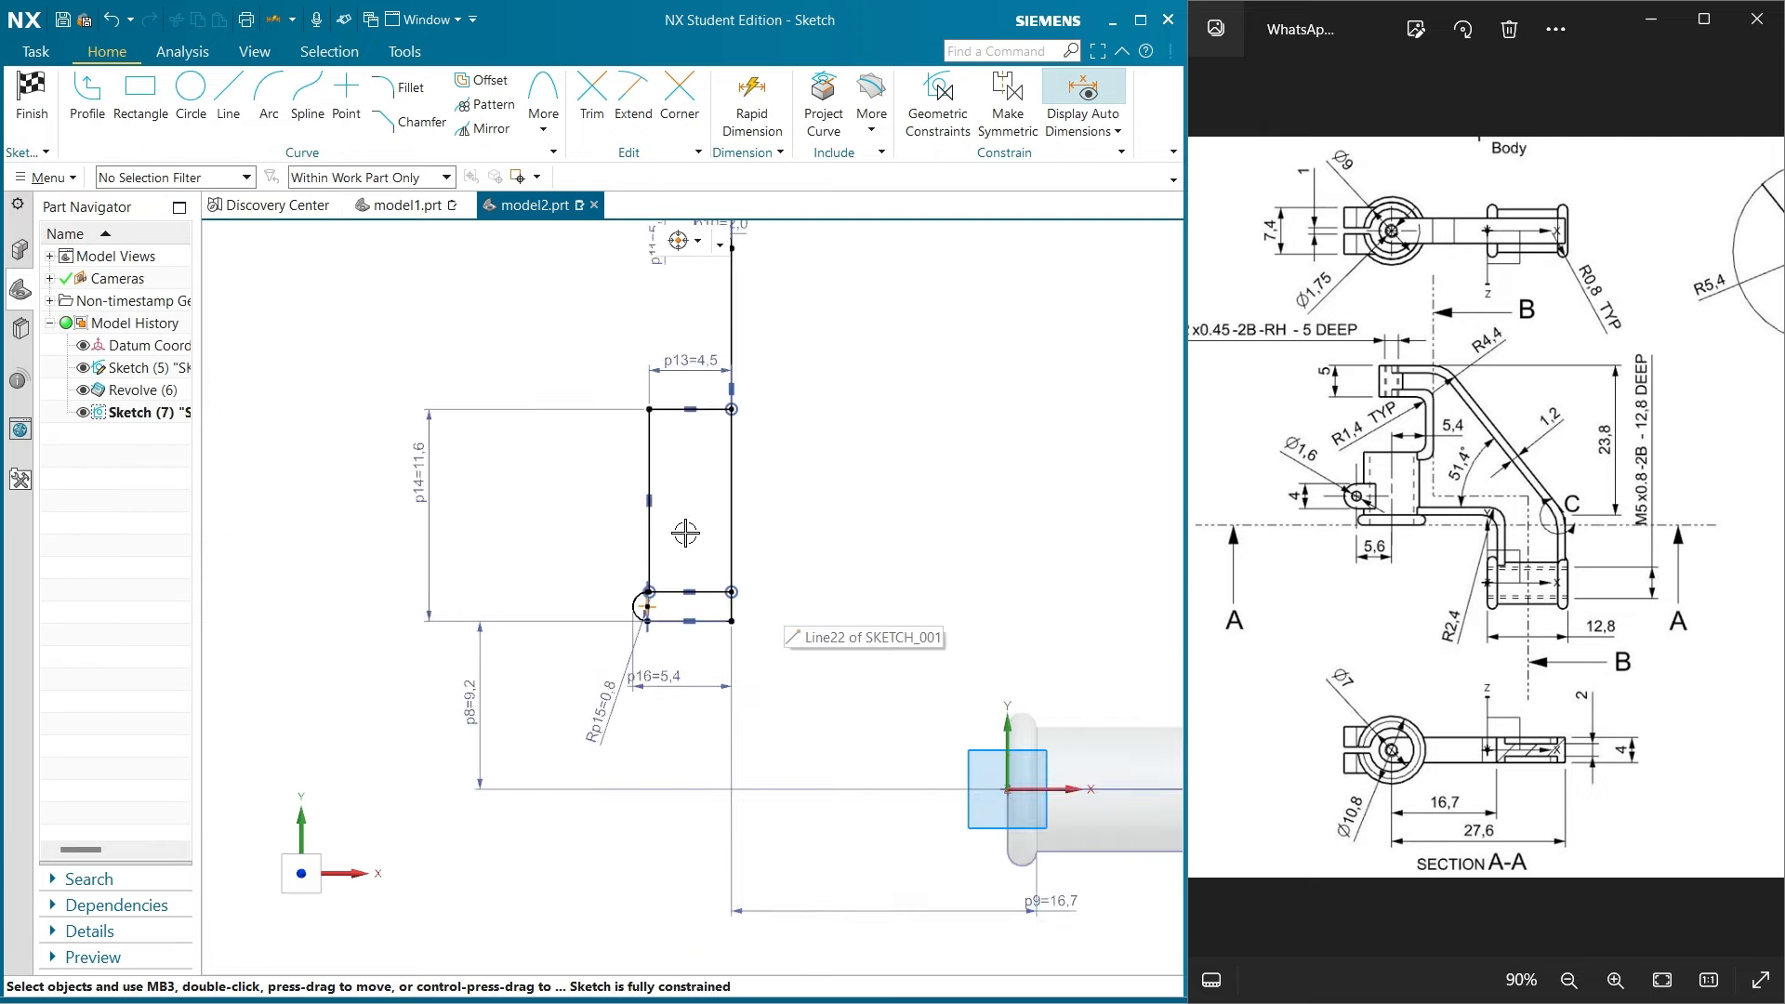
scroll(685, 533, down, 2)
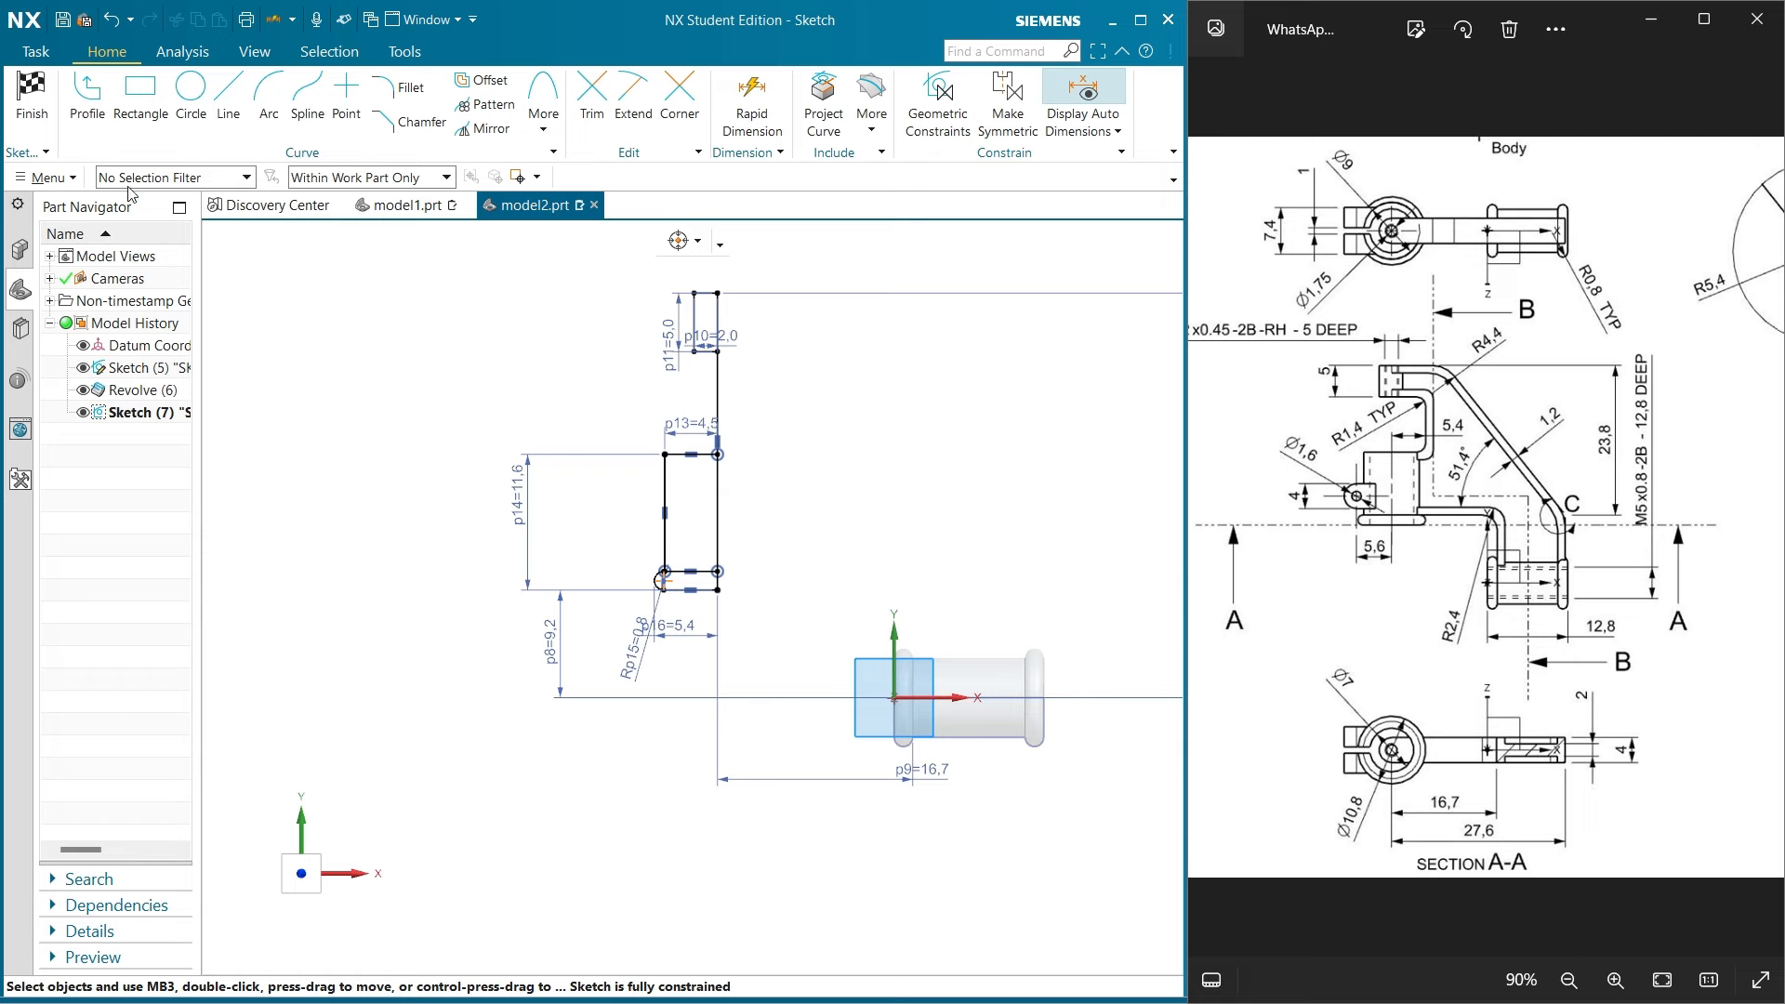
click(30, 93)
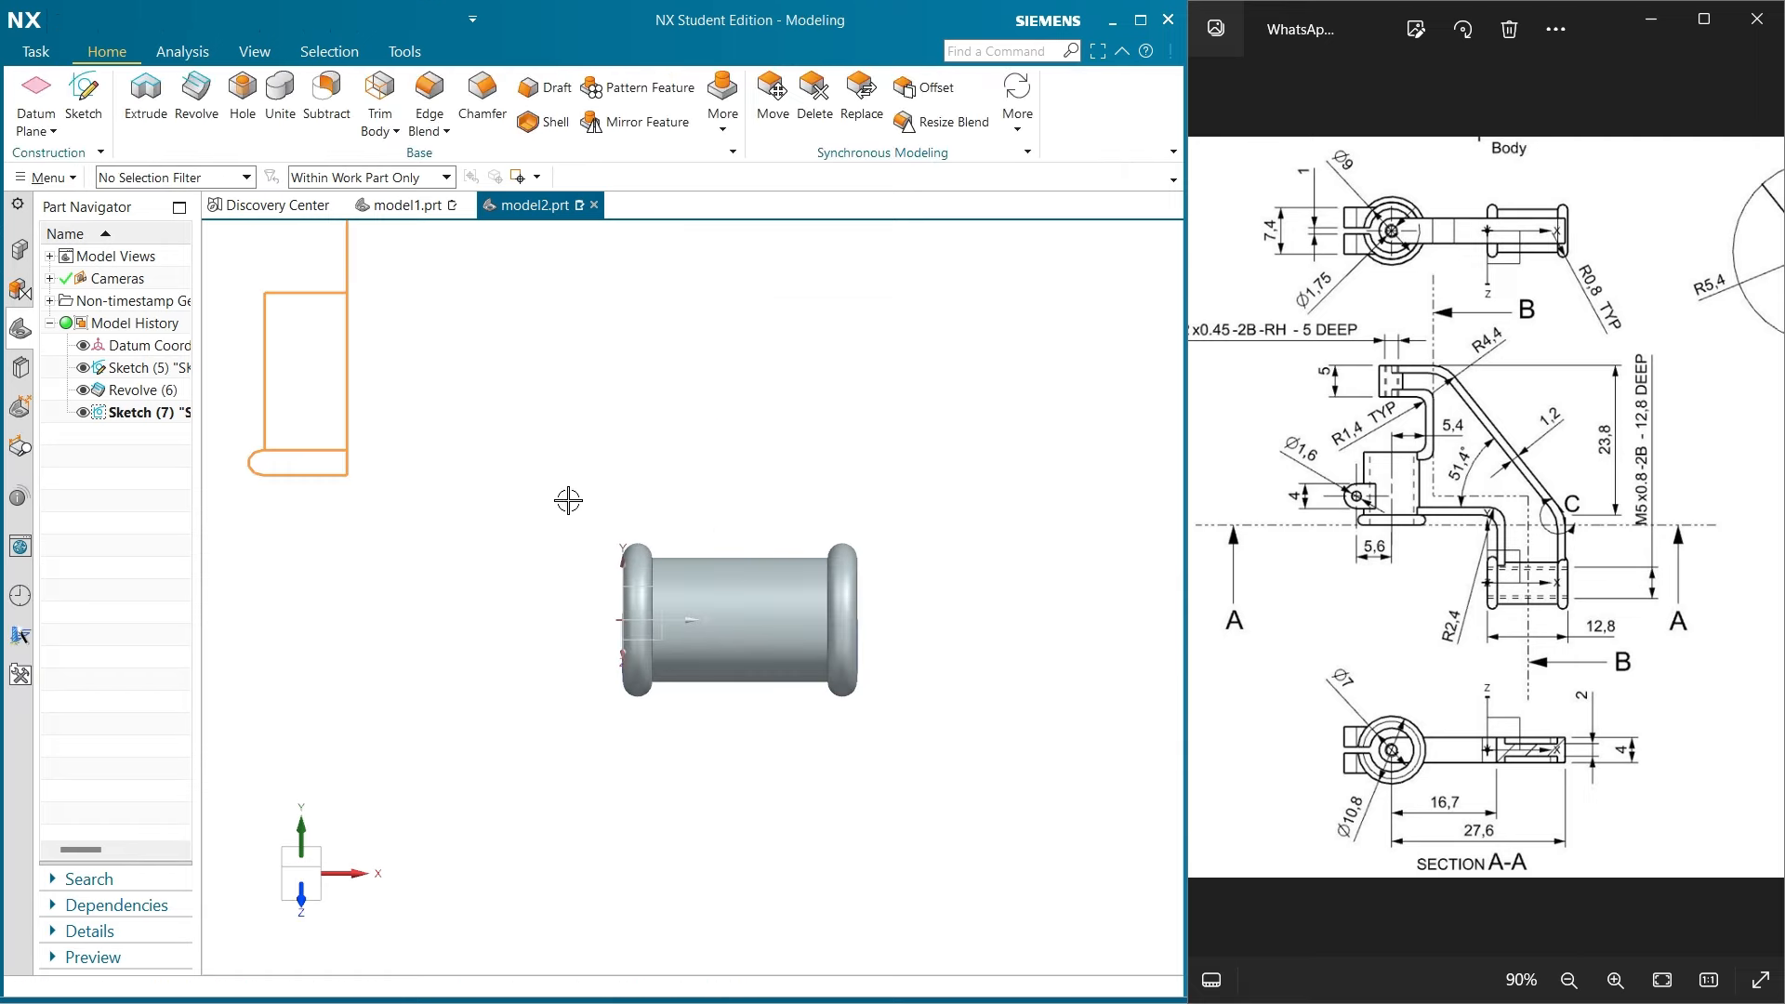
scroll(695, 727, down, 4)
scroll(542, 478, up, 5)
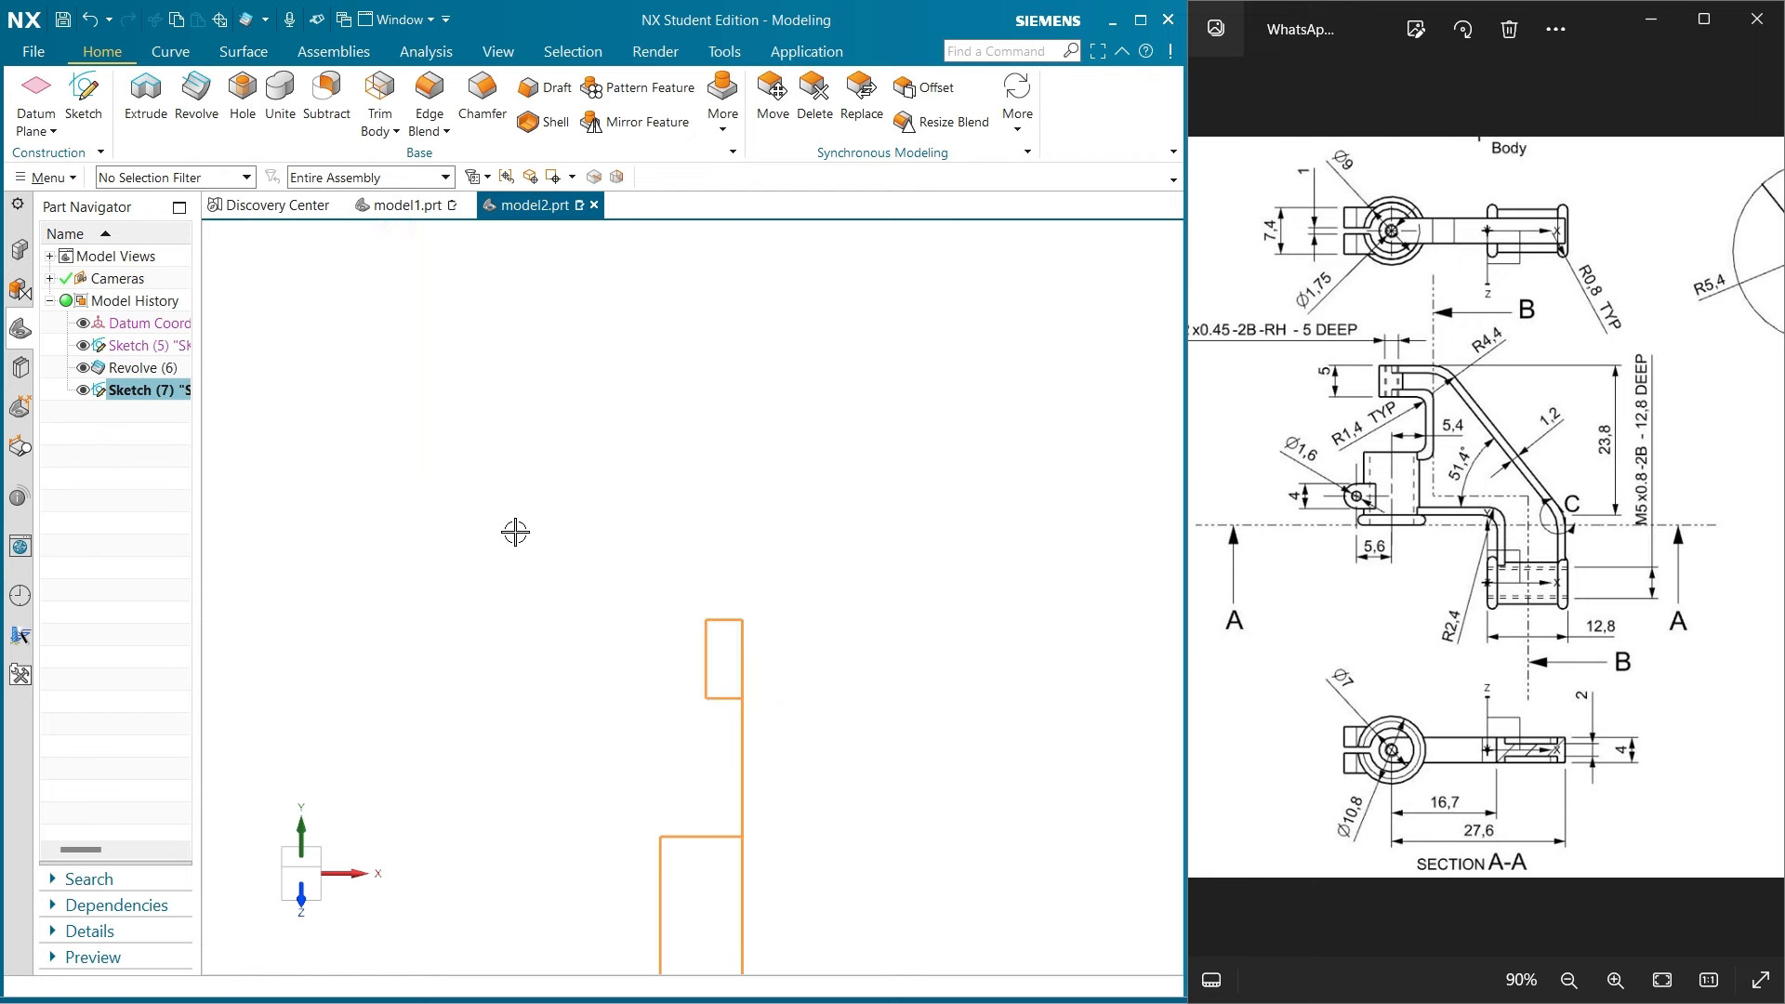
scroll(515, 531, down, 3)
click(146, 93)
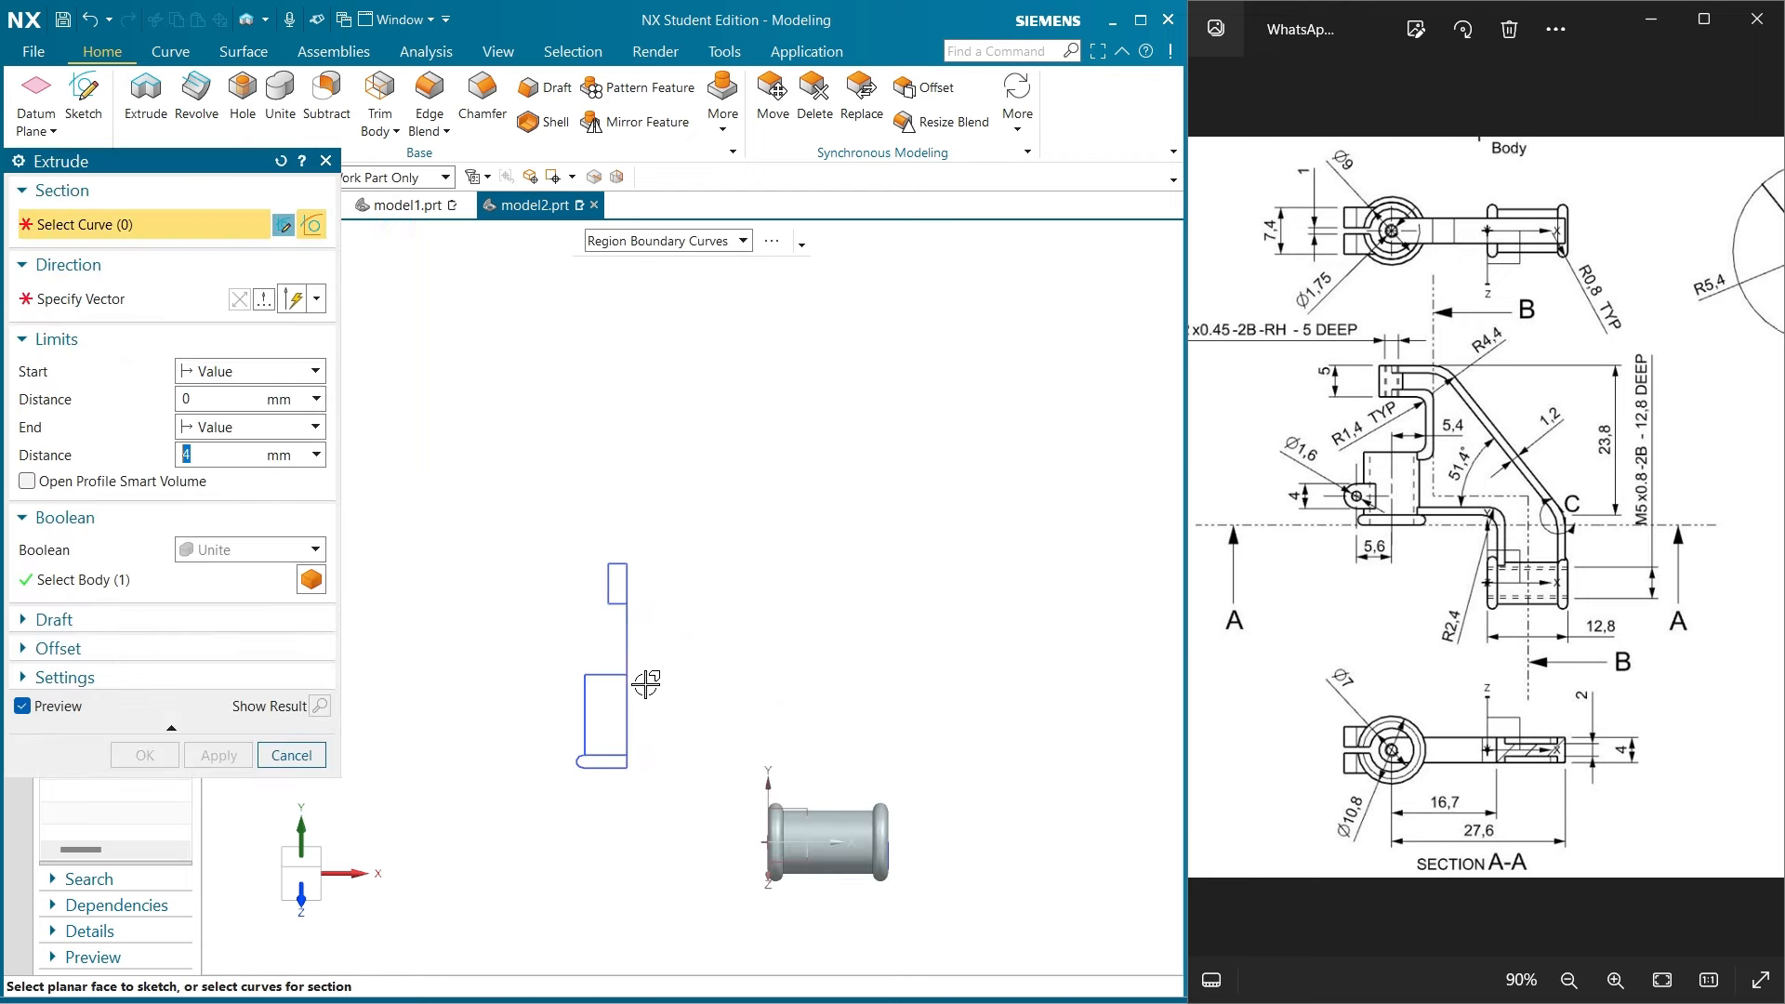
scroll(646, 684, up, 4)
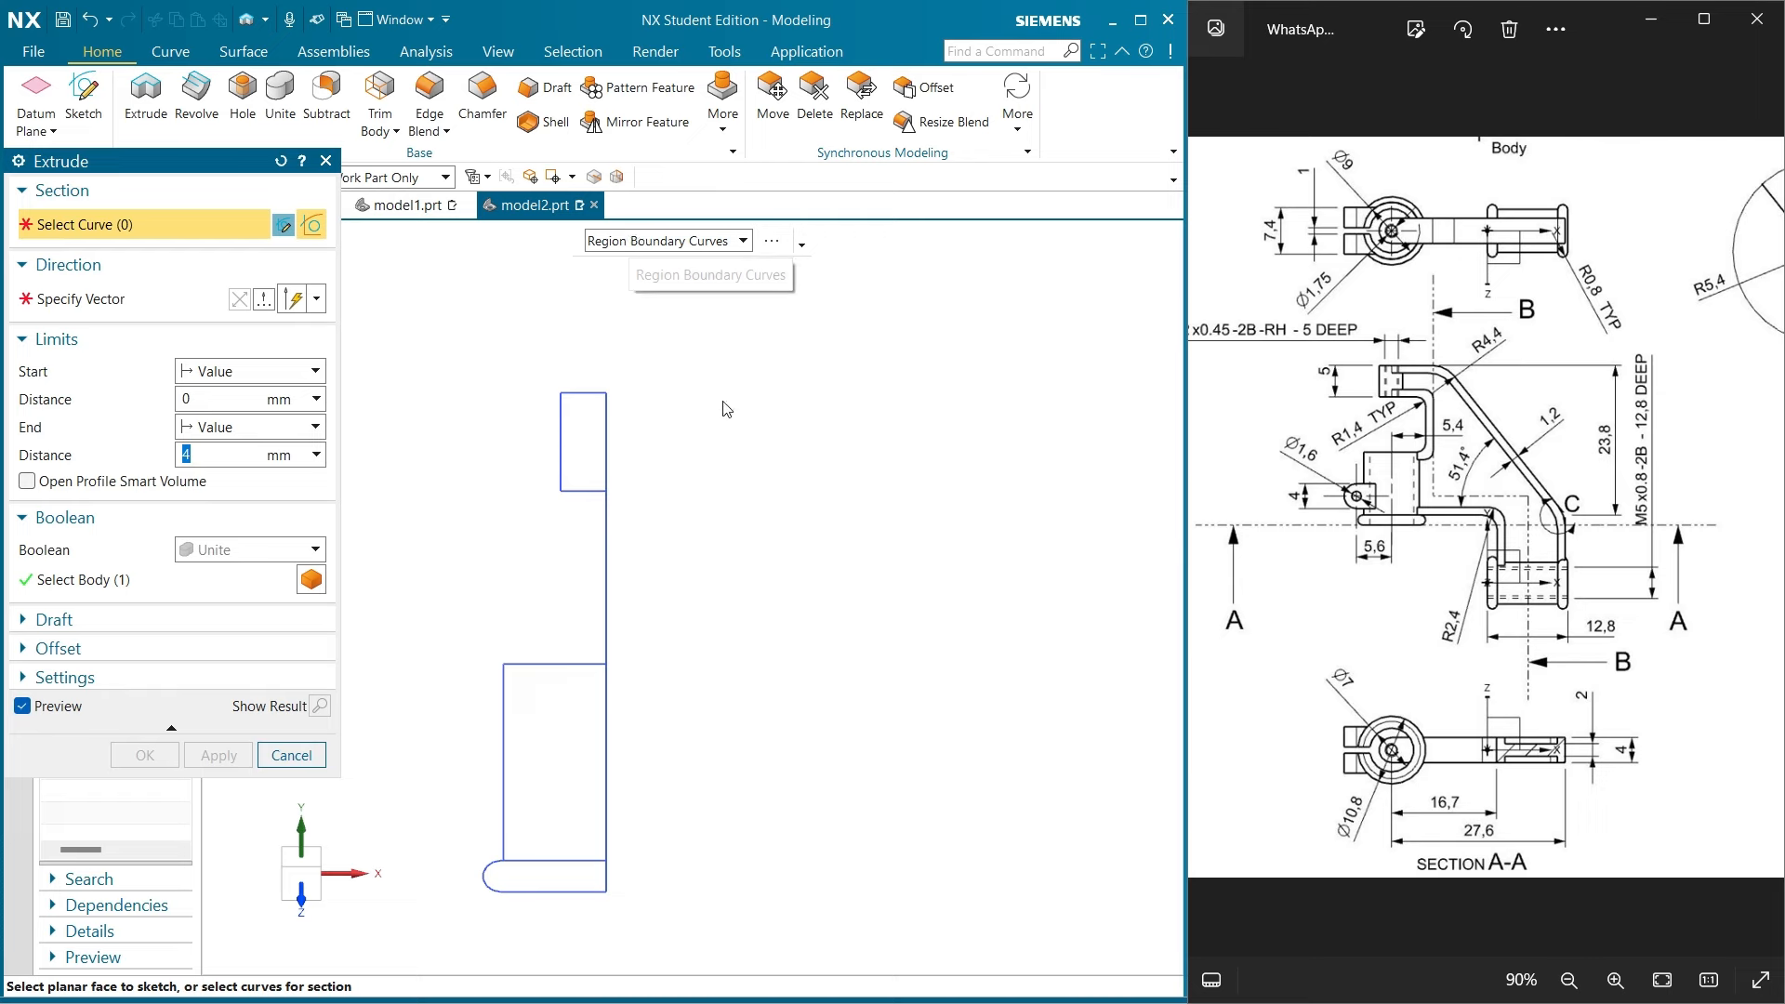
click(572, 425)
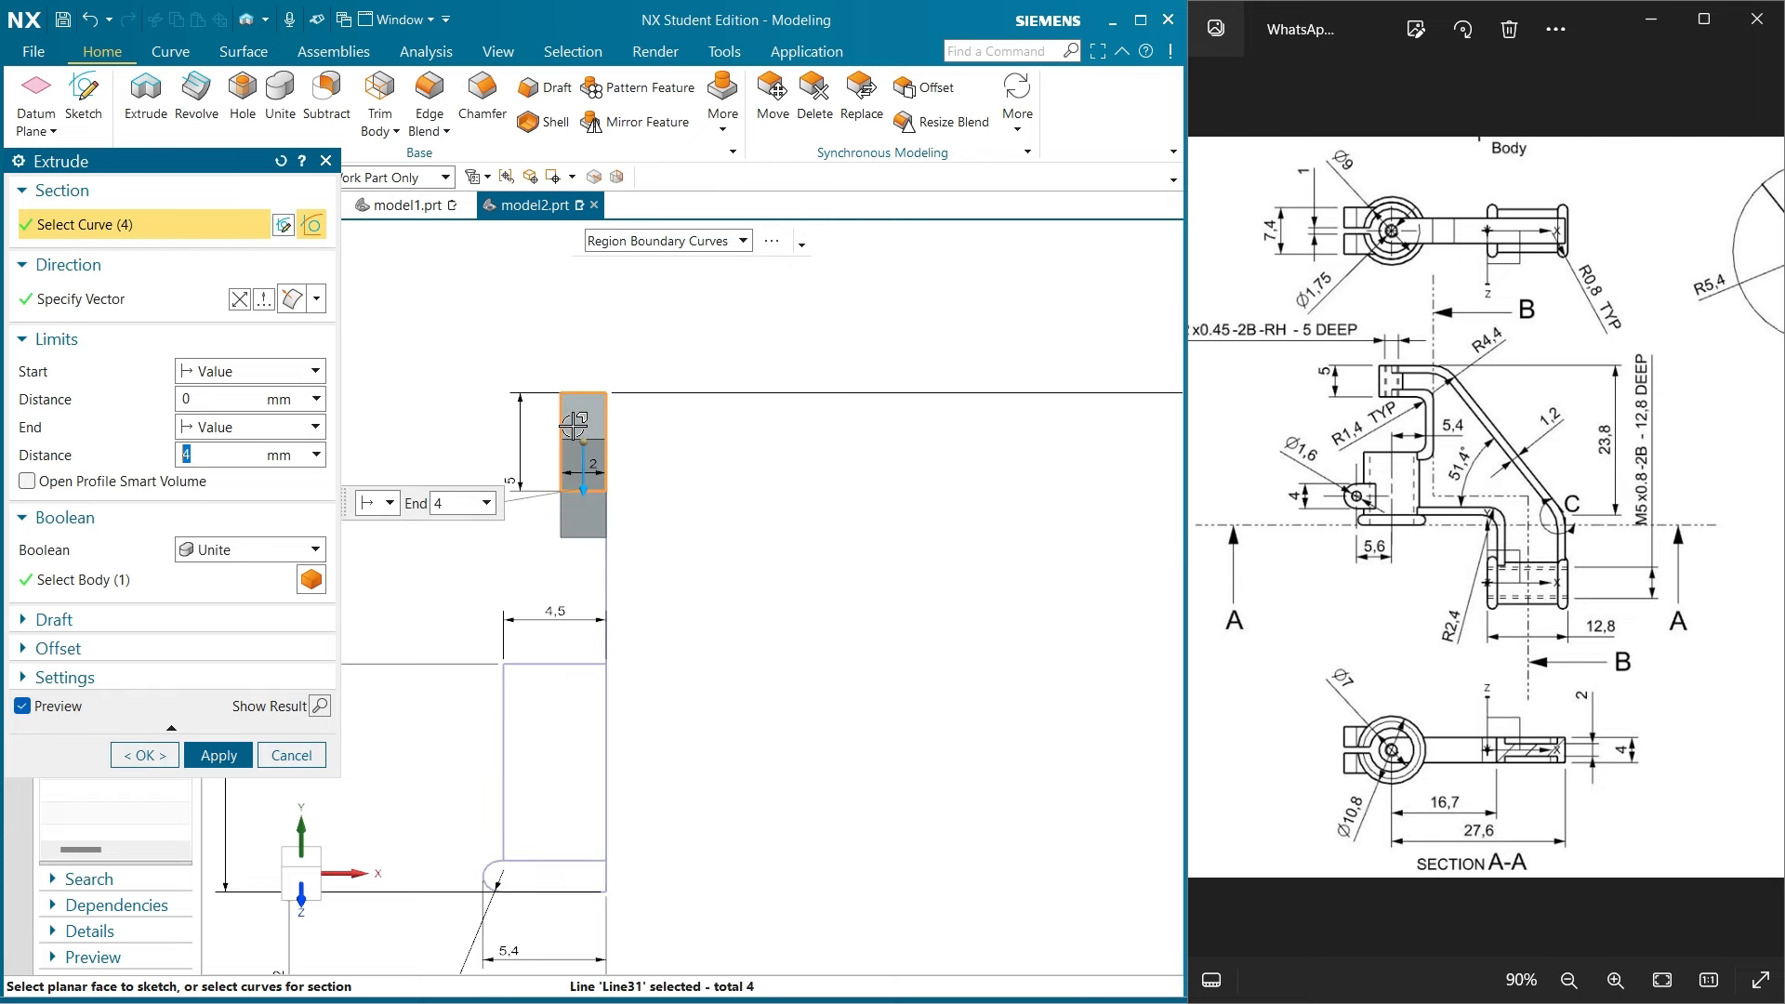
click(326, 161)
Revolve the small upper rectangle 360° about the sketch's long vertical line, with no Boolean
click(196, 93)
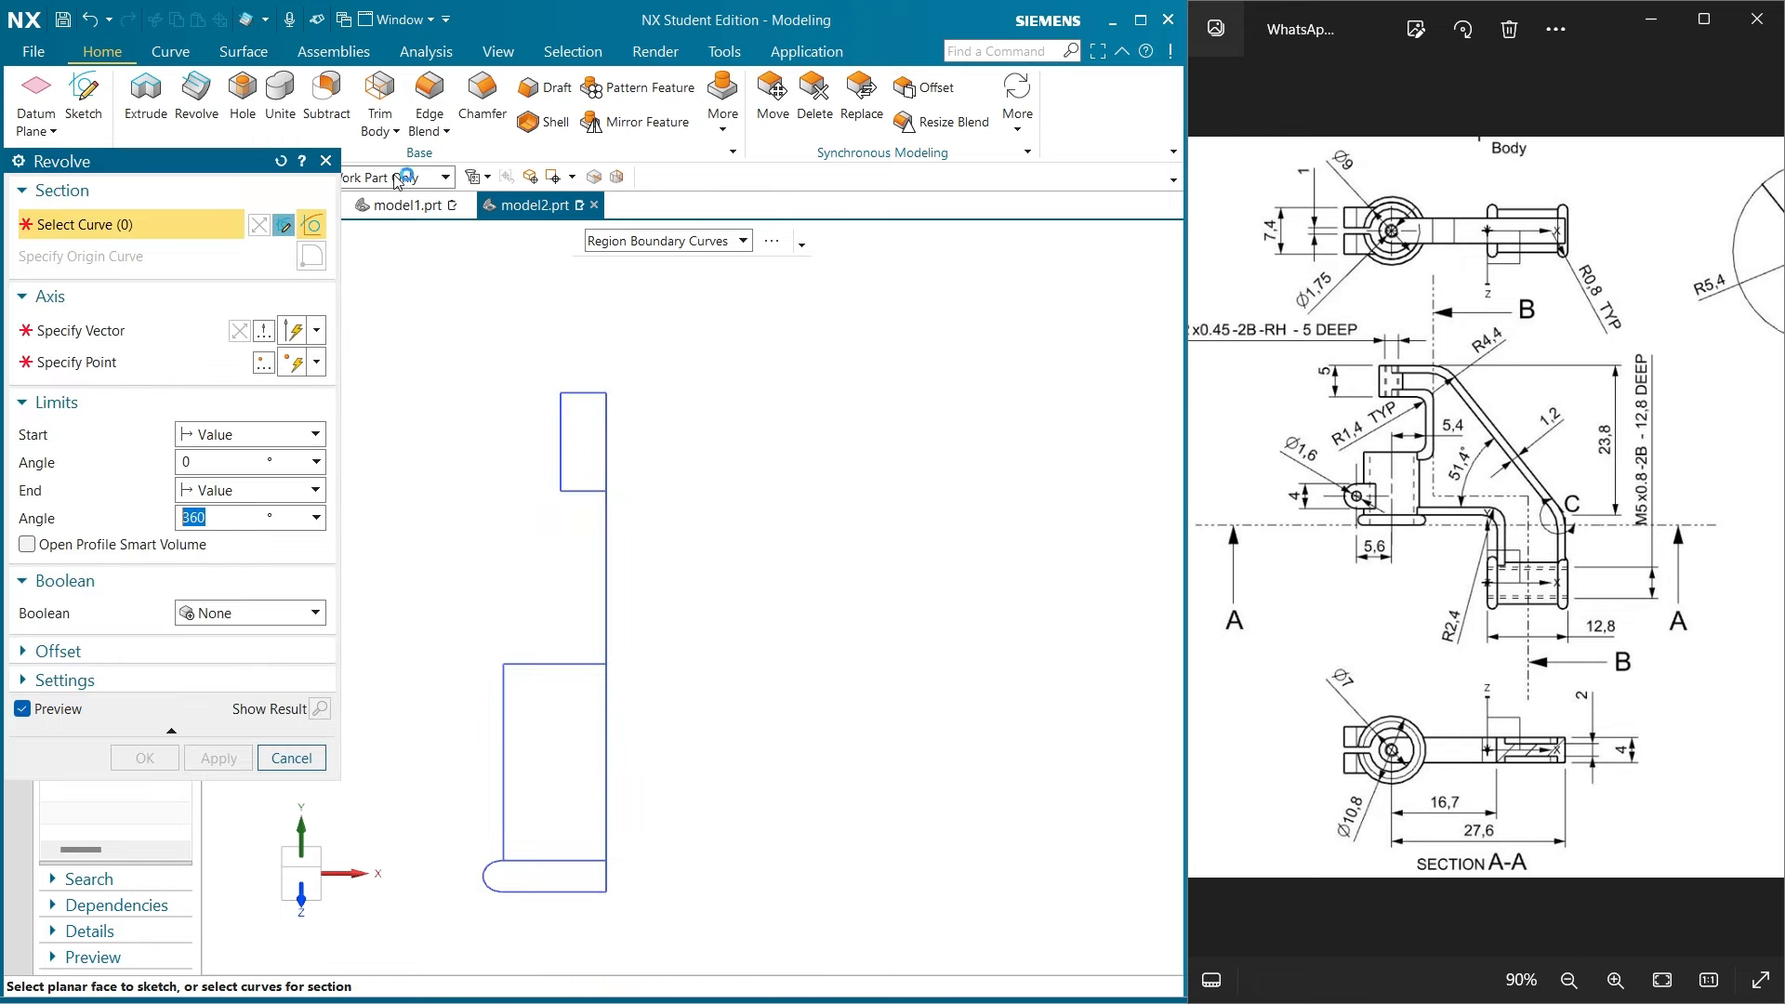
click(573, 419)
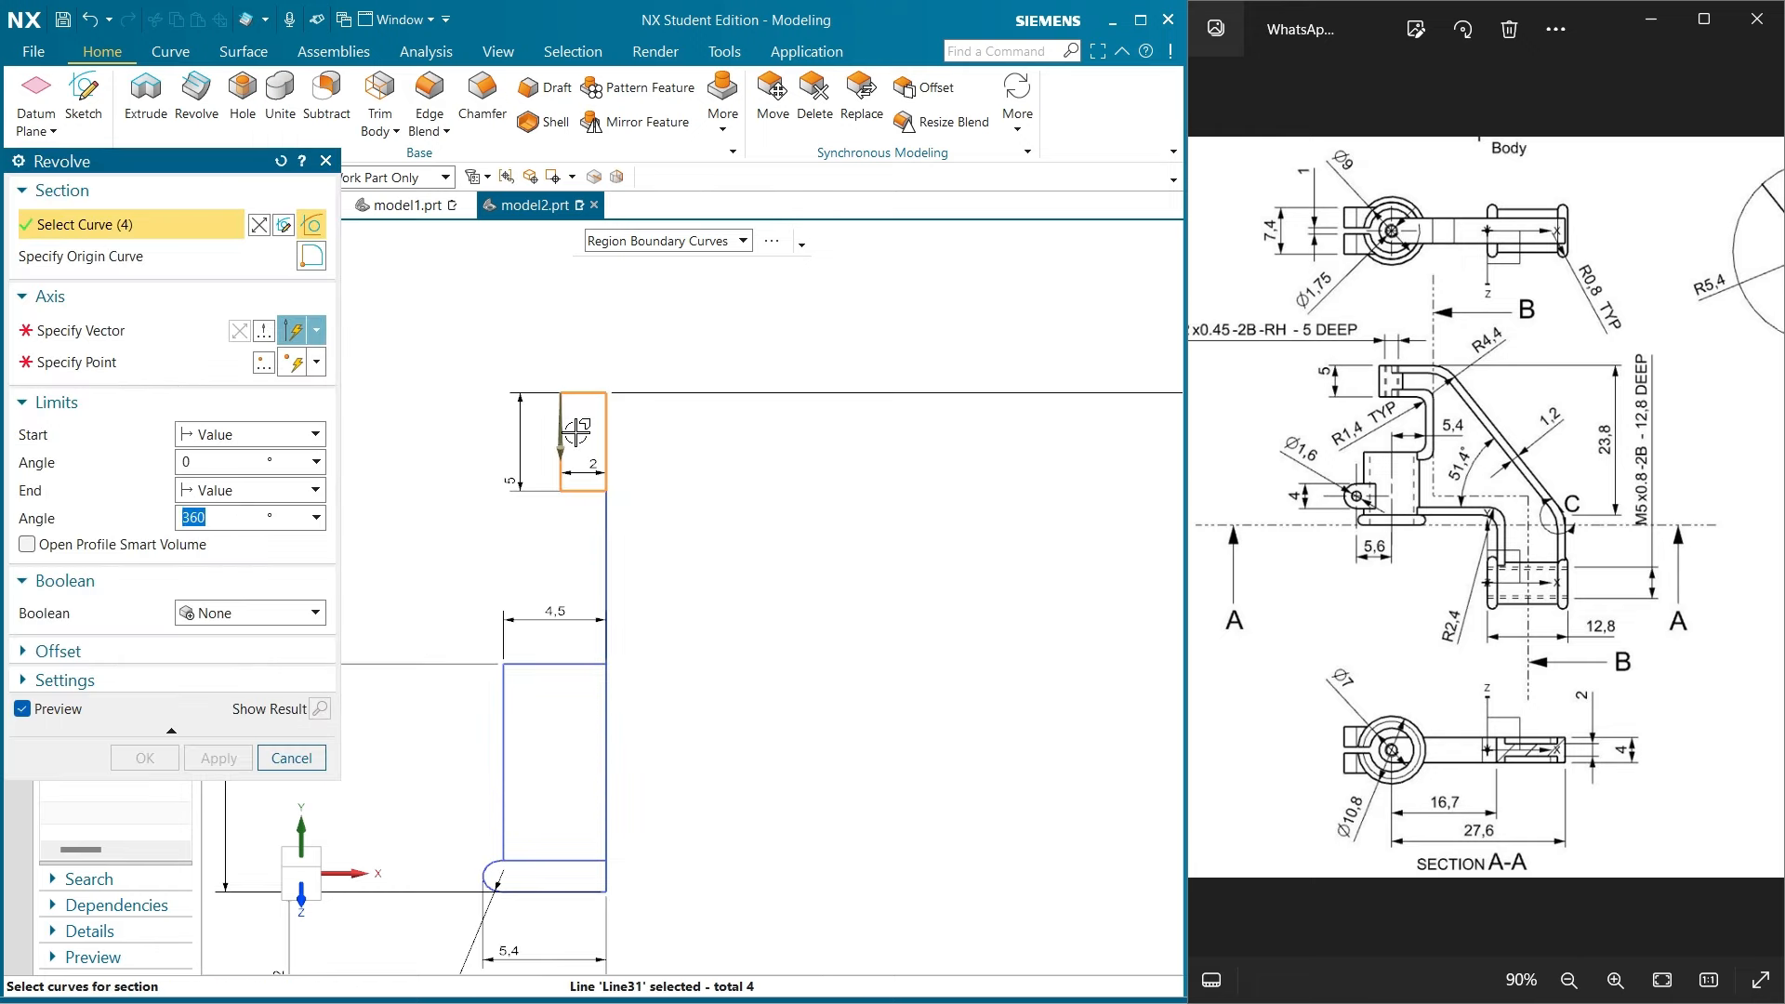
click(212, 337)
click(606, 532)
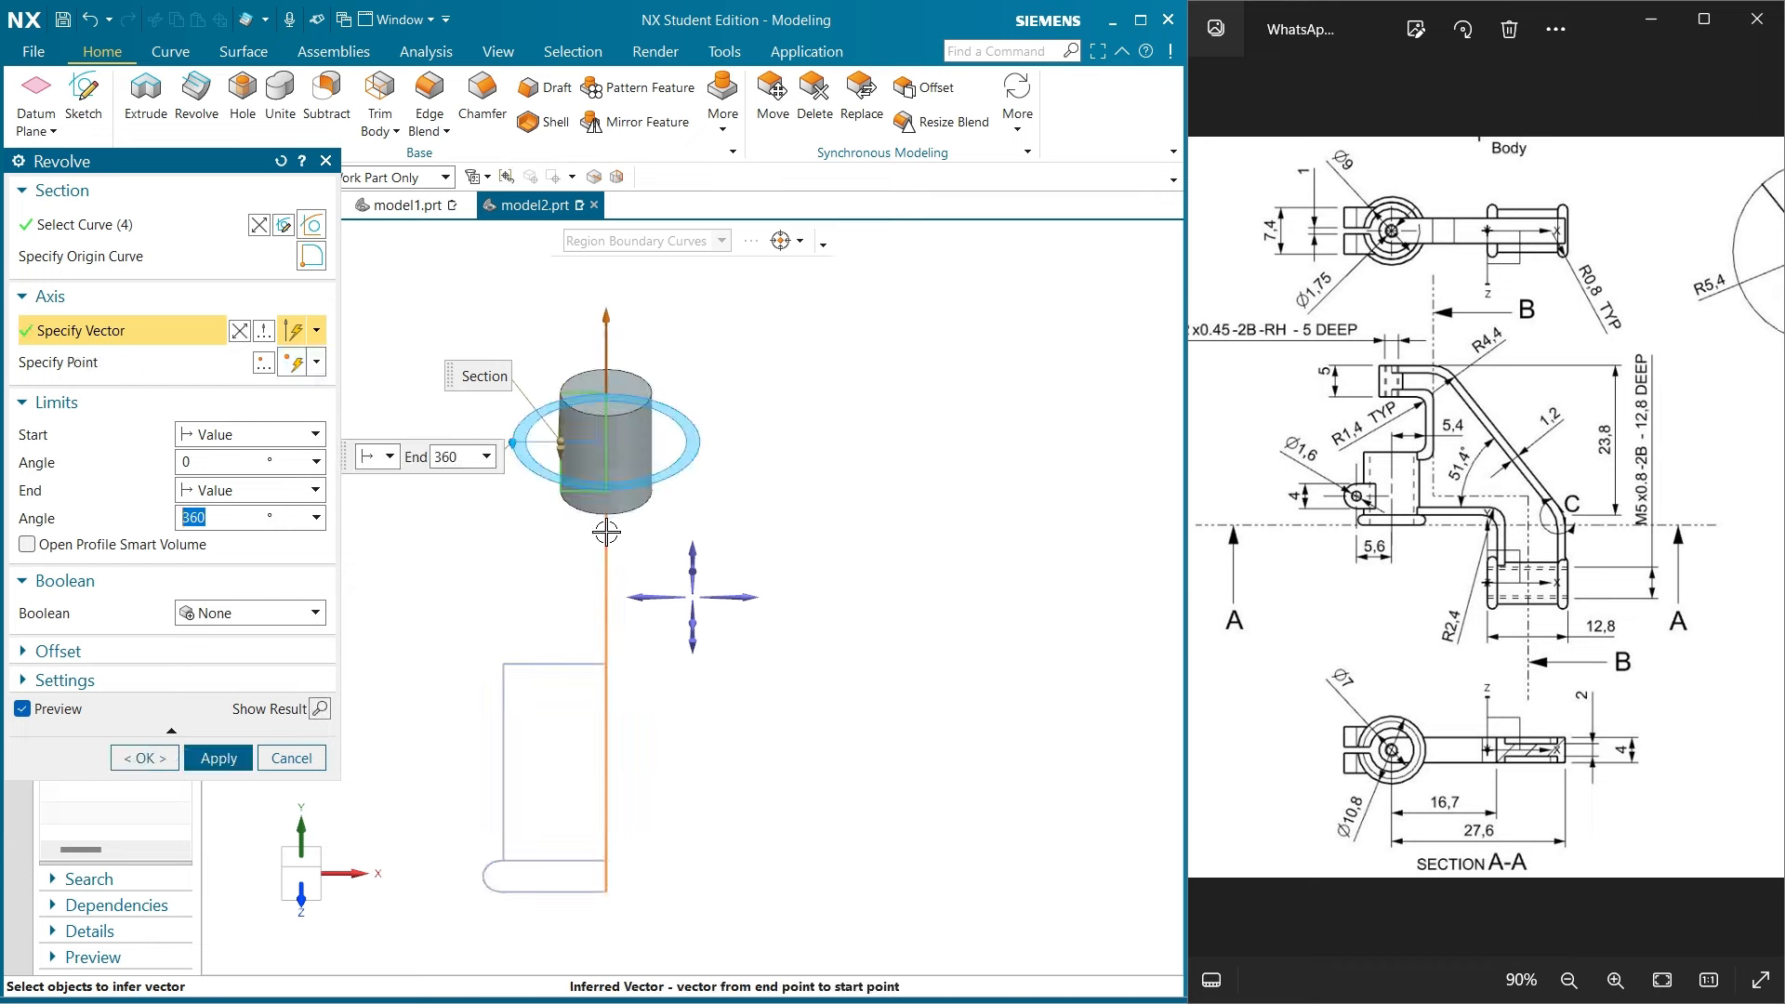
click(217, 757)
Revolve the lower rectangle together with its rounded collar region 360° about the same vertical line, with no Boolean
scroll(567, 634, down, 4)
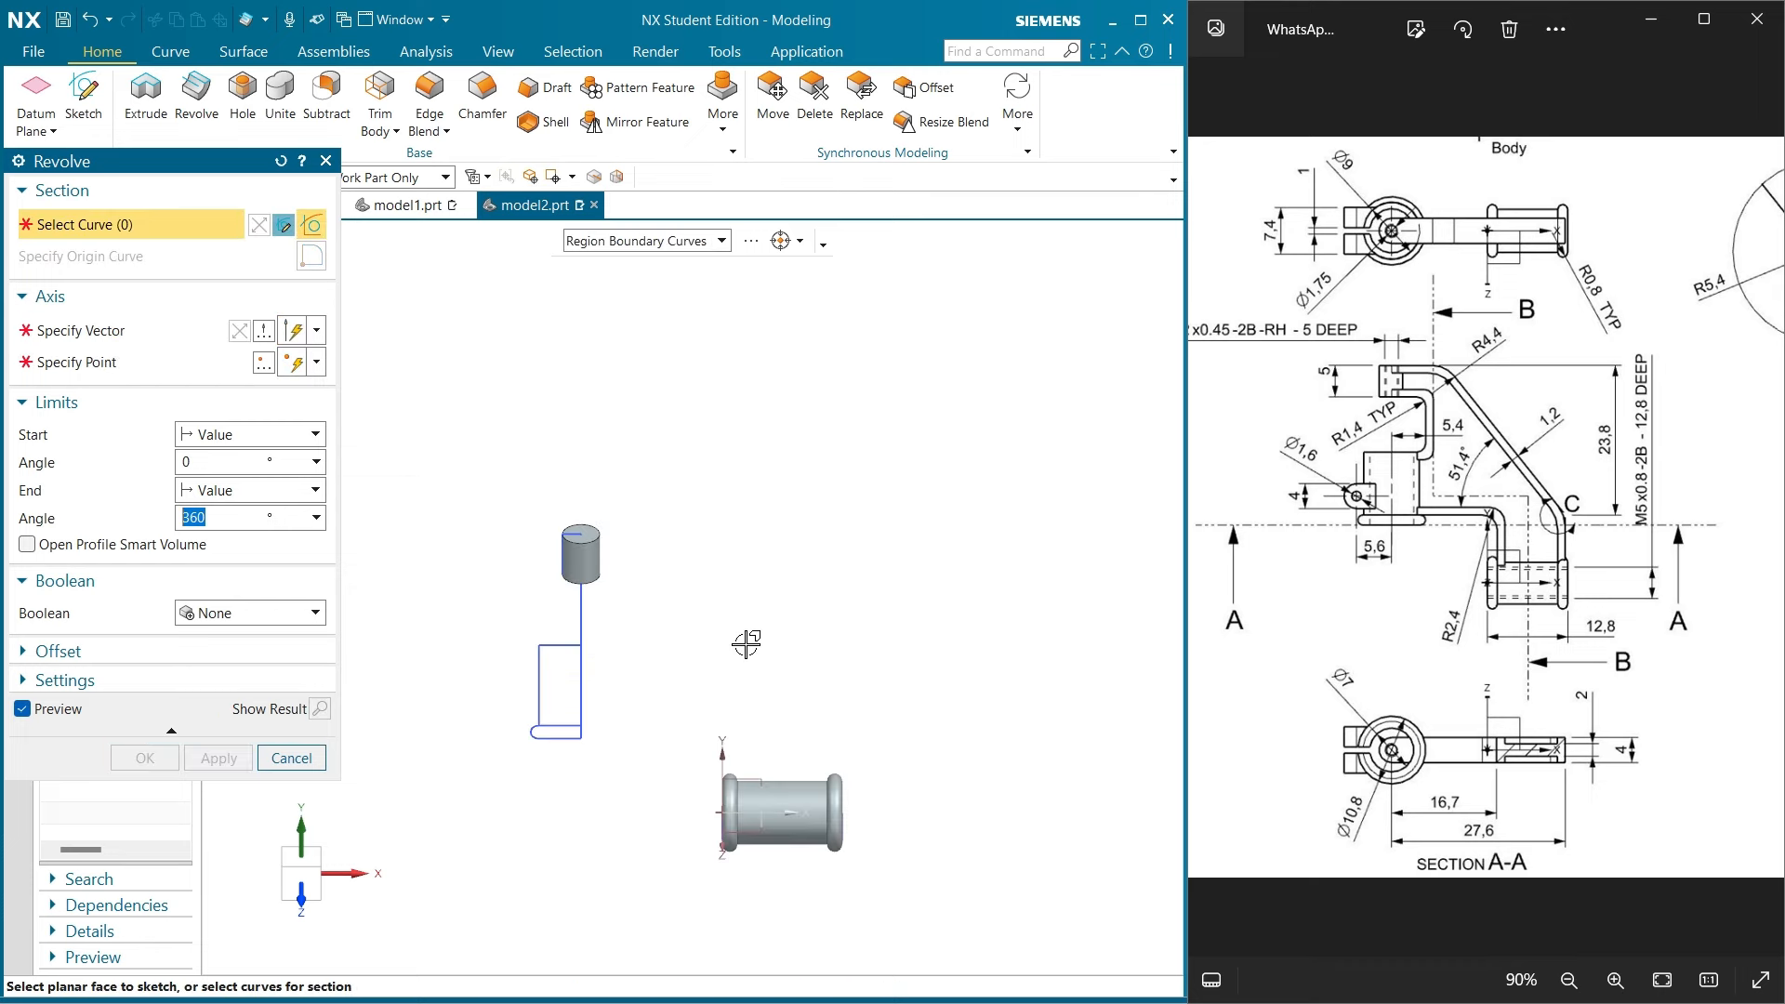
scroll(506, 733, up, 4)
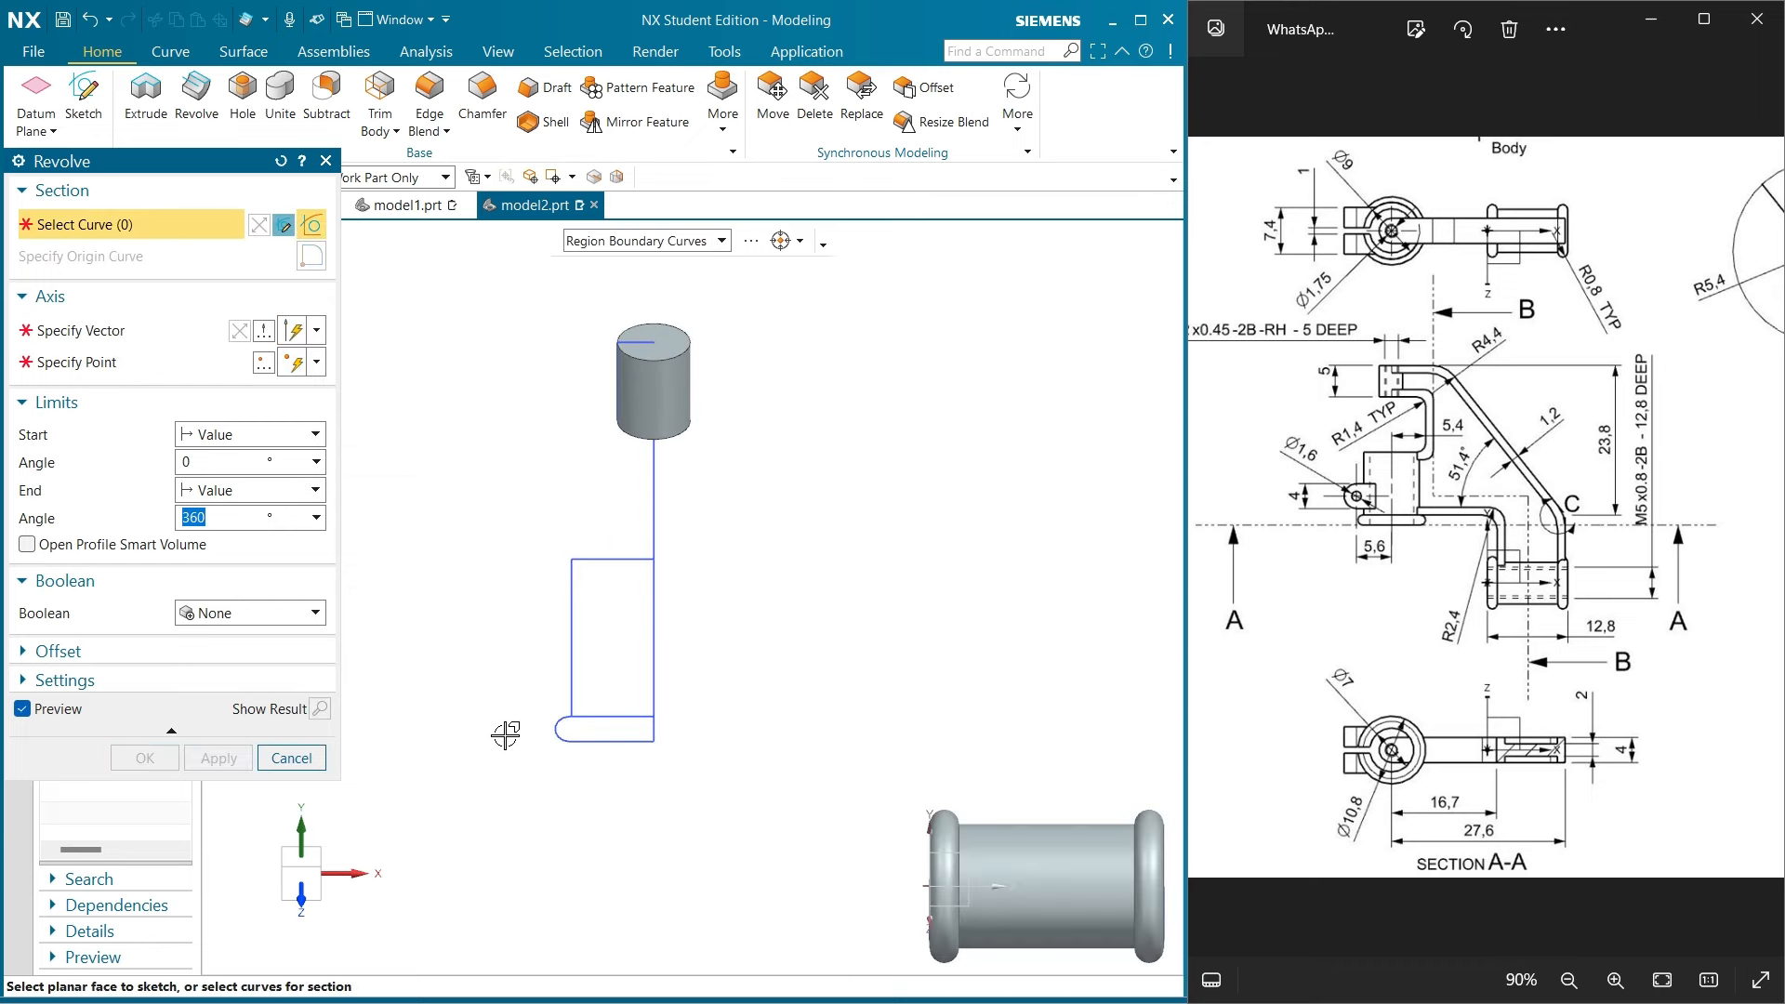
click(633, 589)
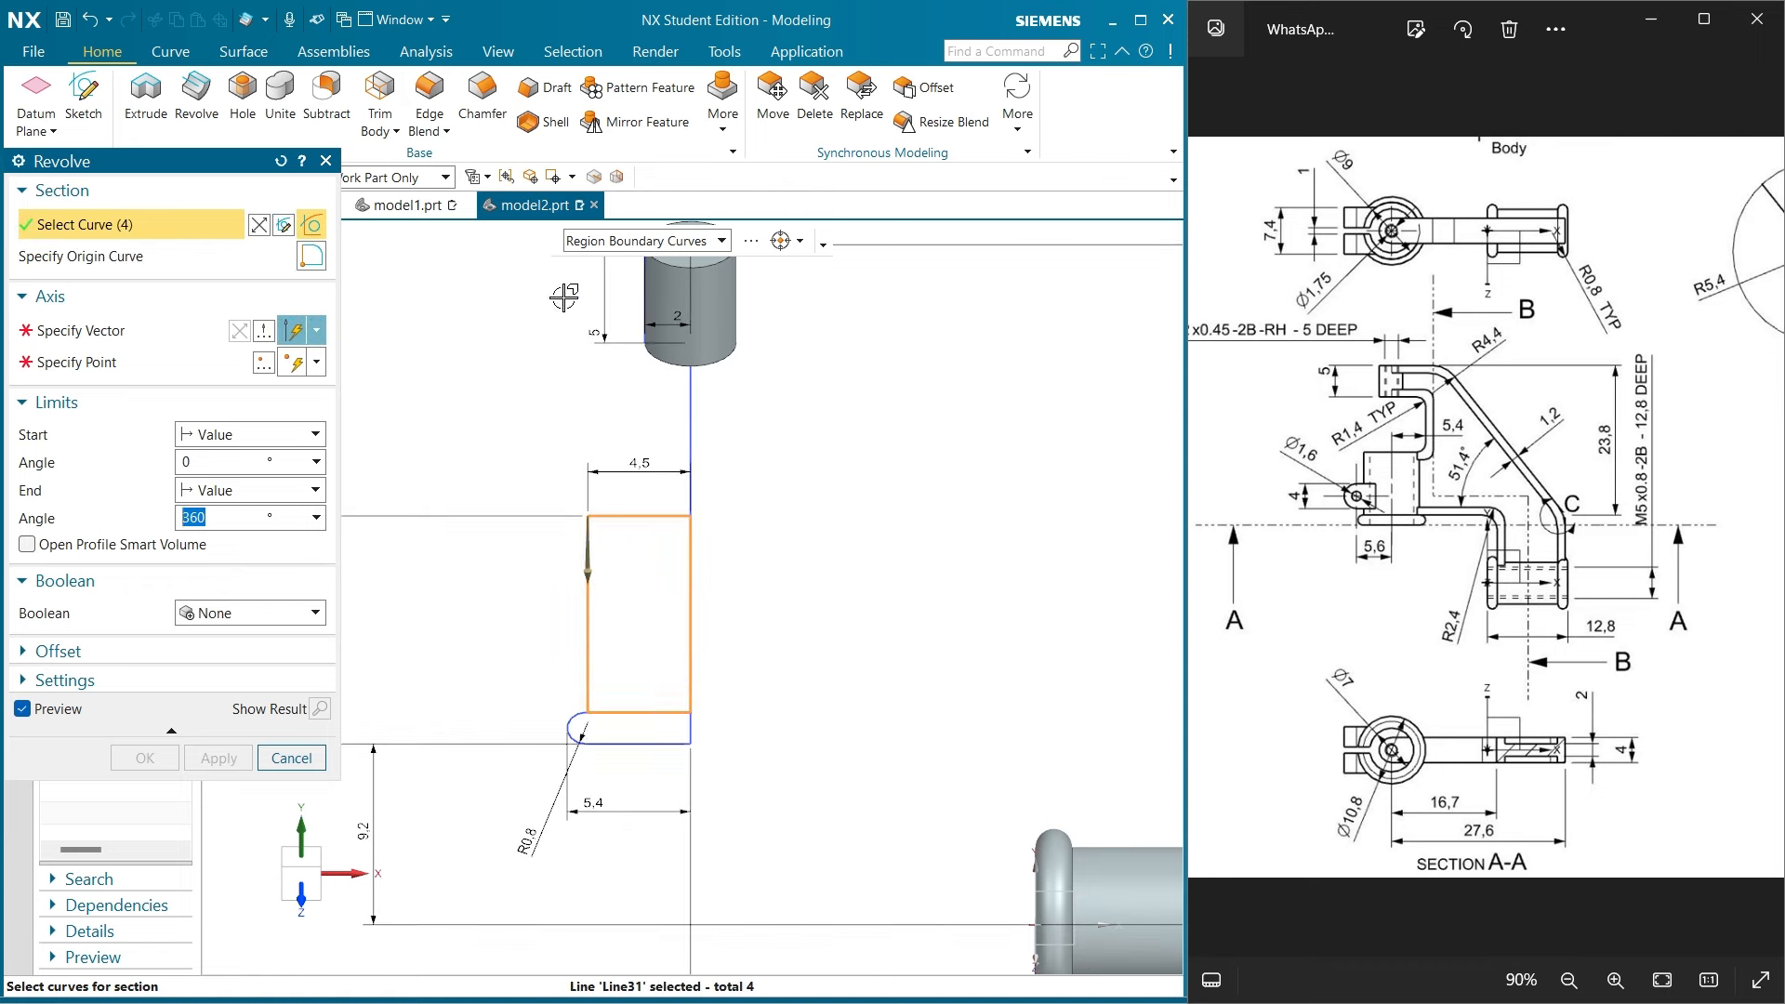
click(650, 726)
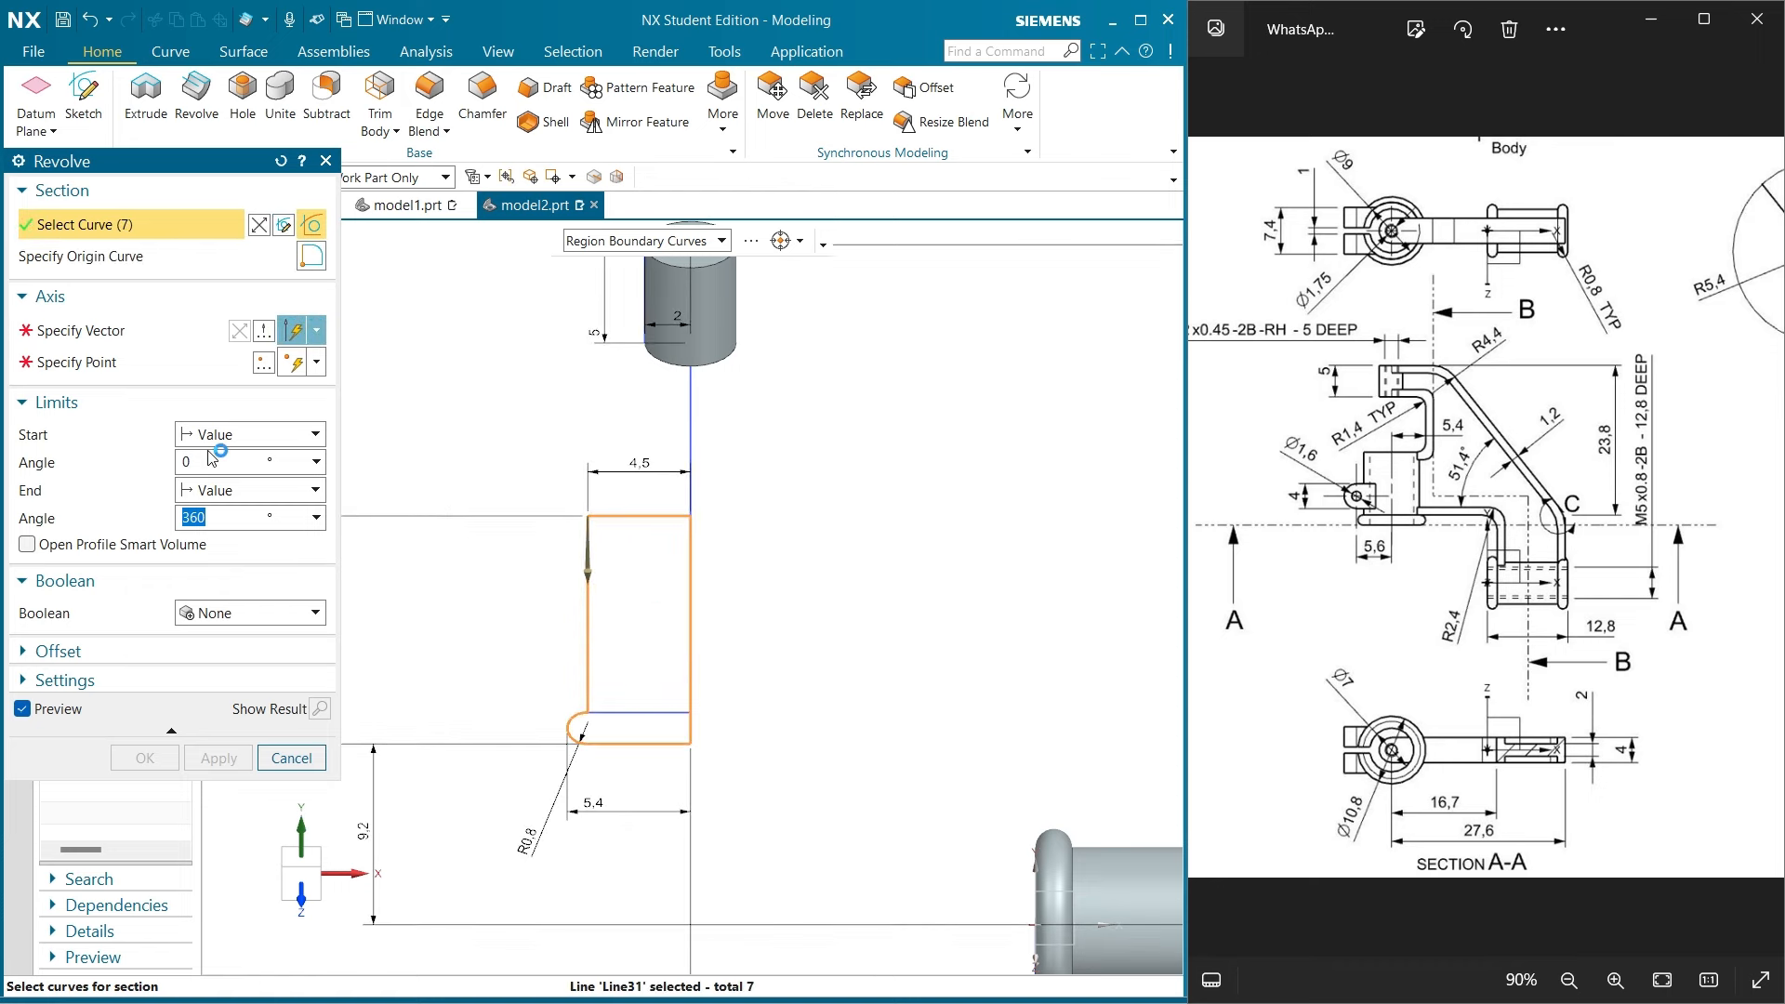
click(68, 335)
click(684, 420)
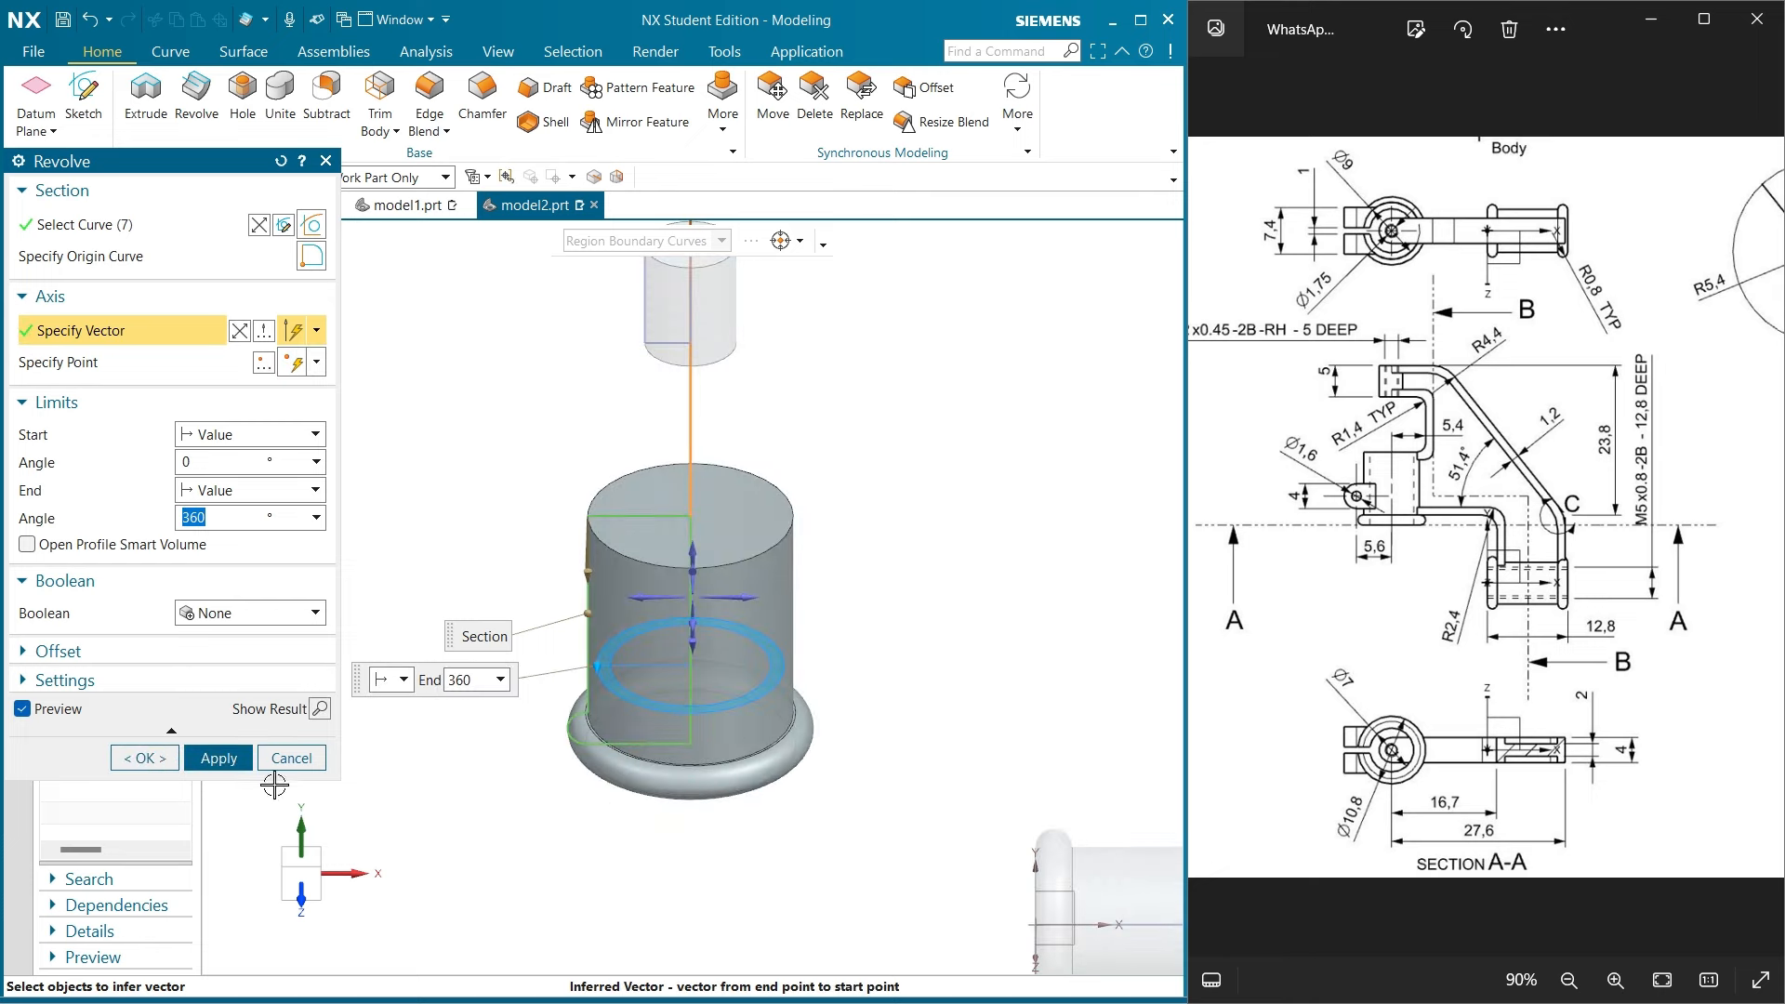
click(219, 755)
scroll(545, 662, down, 5)
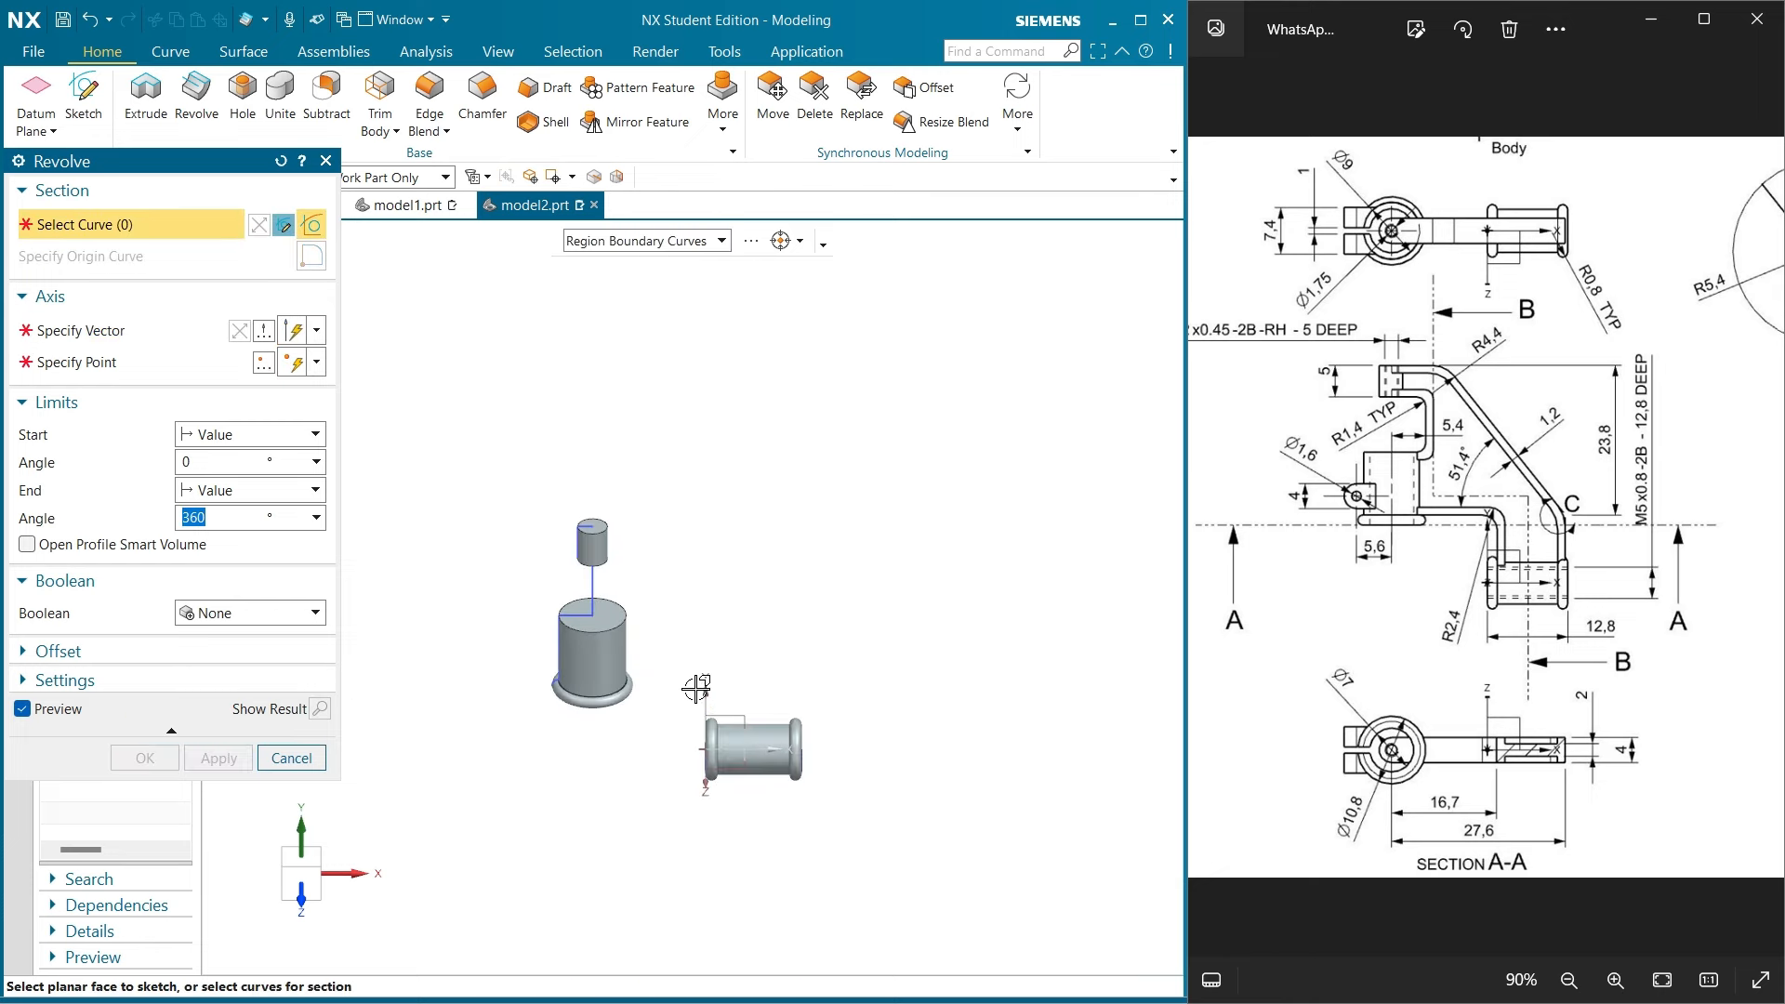
scroll(696, 688, up, 2)
click(291, 758)
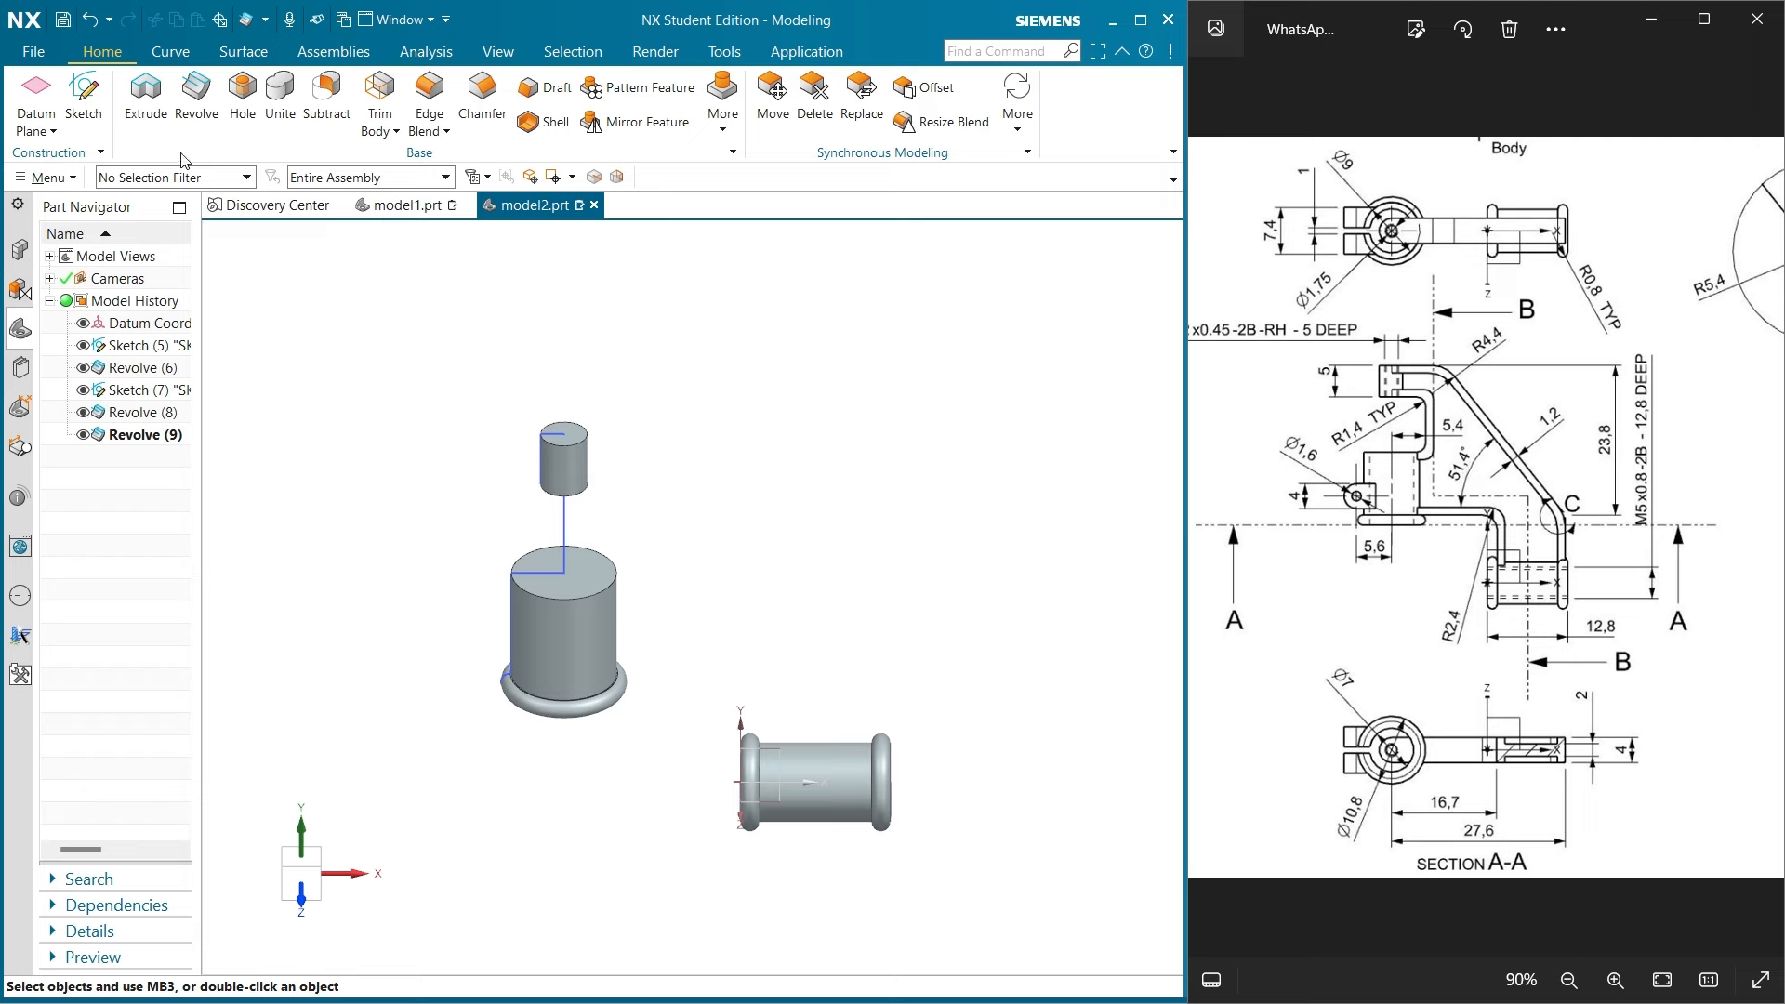
Create a new sketch on the Top principal plane
click(83, 97)
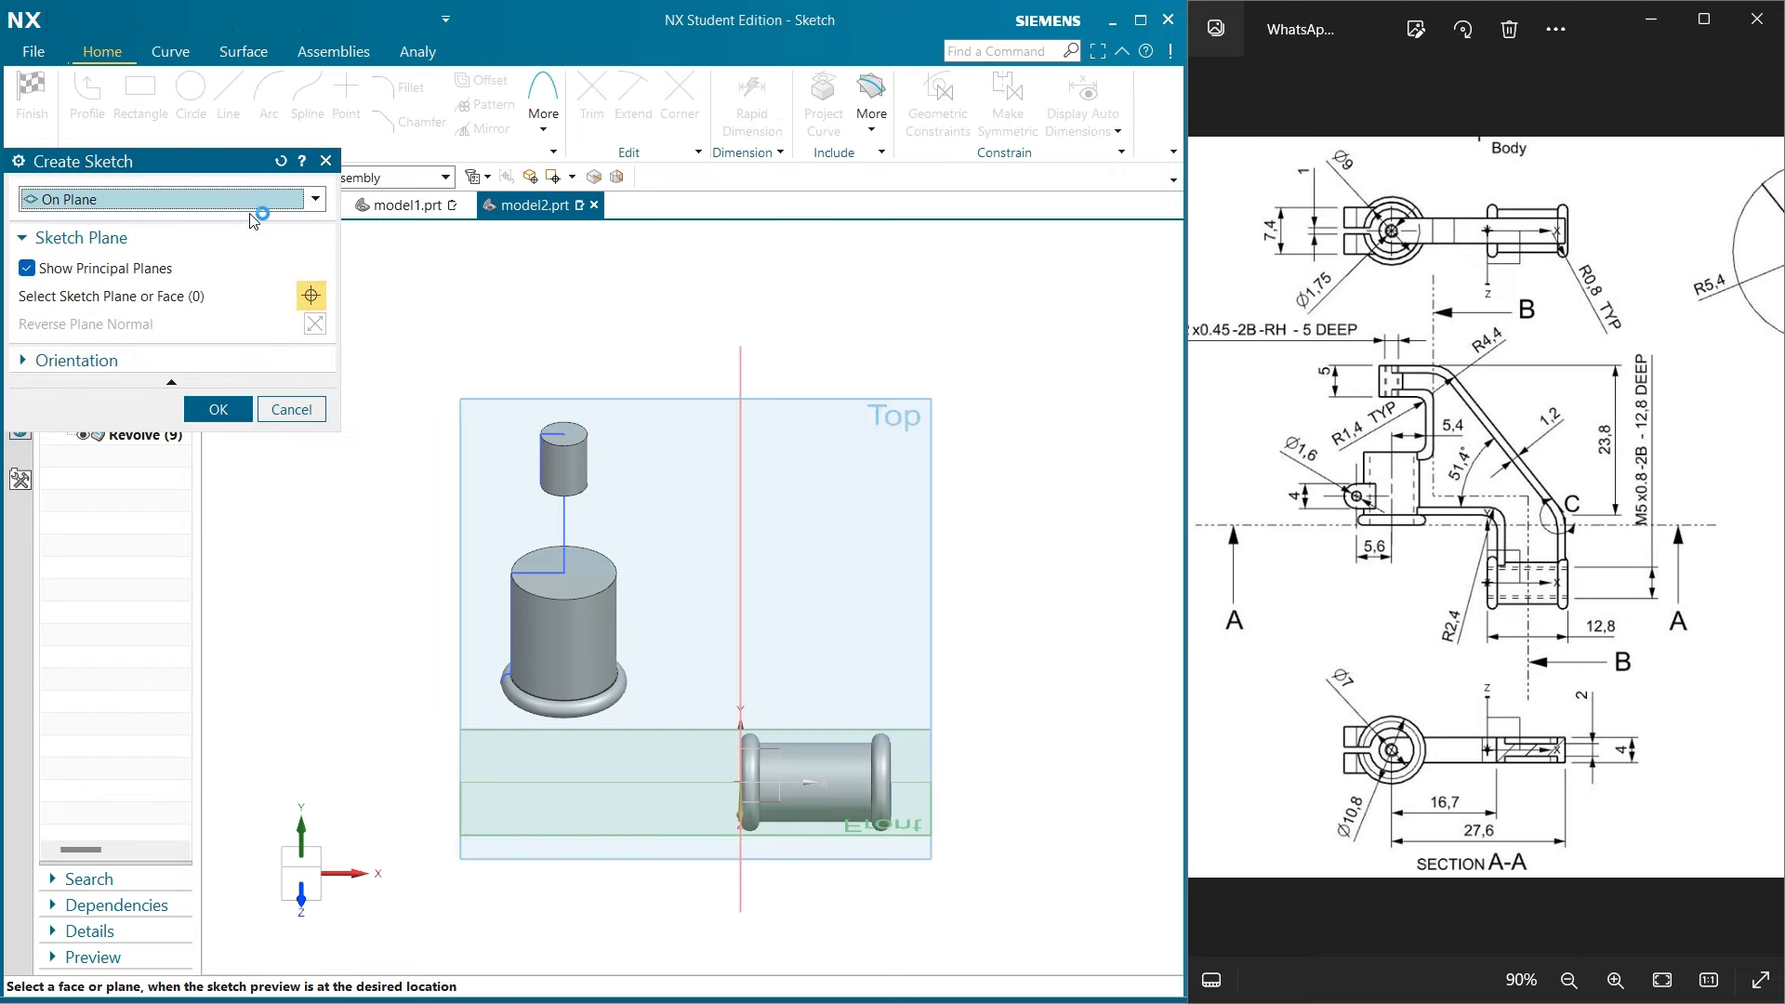
click(673, 399)
click(217, 409)
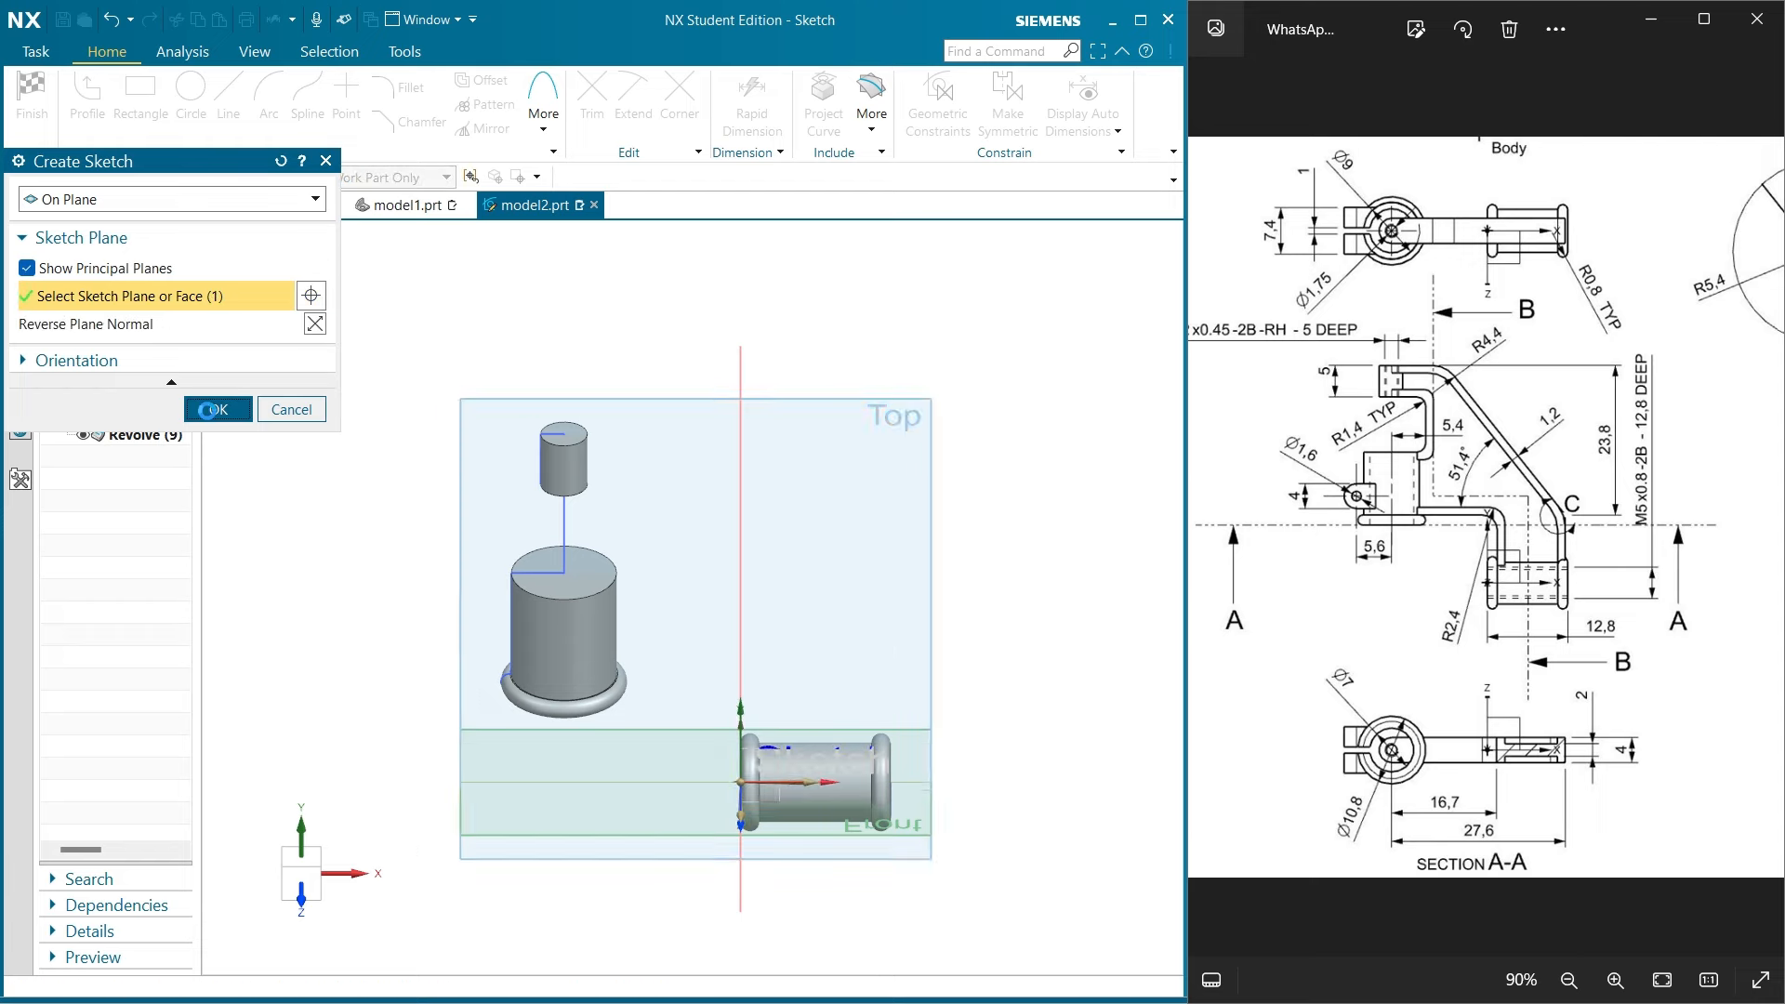
Draw a horizontal line about 9.7 mm long on the lower-right cylinder's axis, from one collar's inner edge toward the other
key(l)
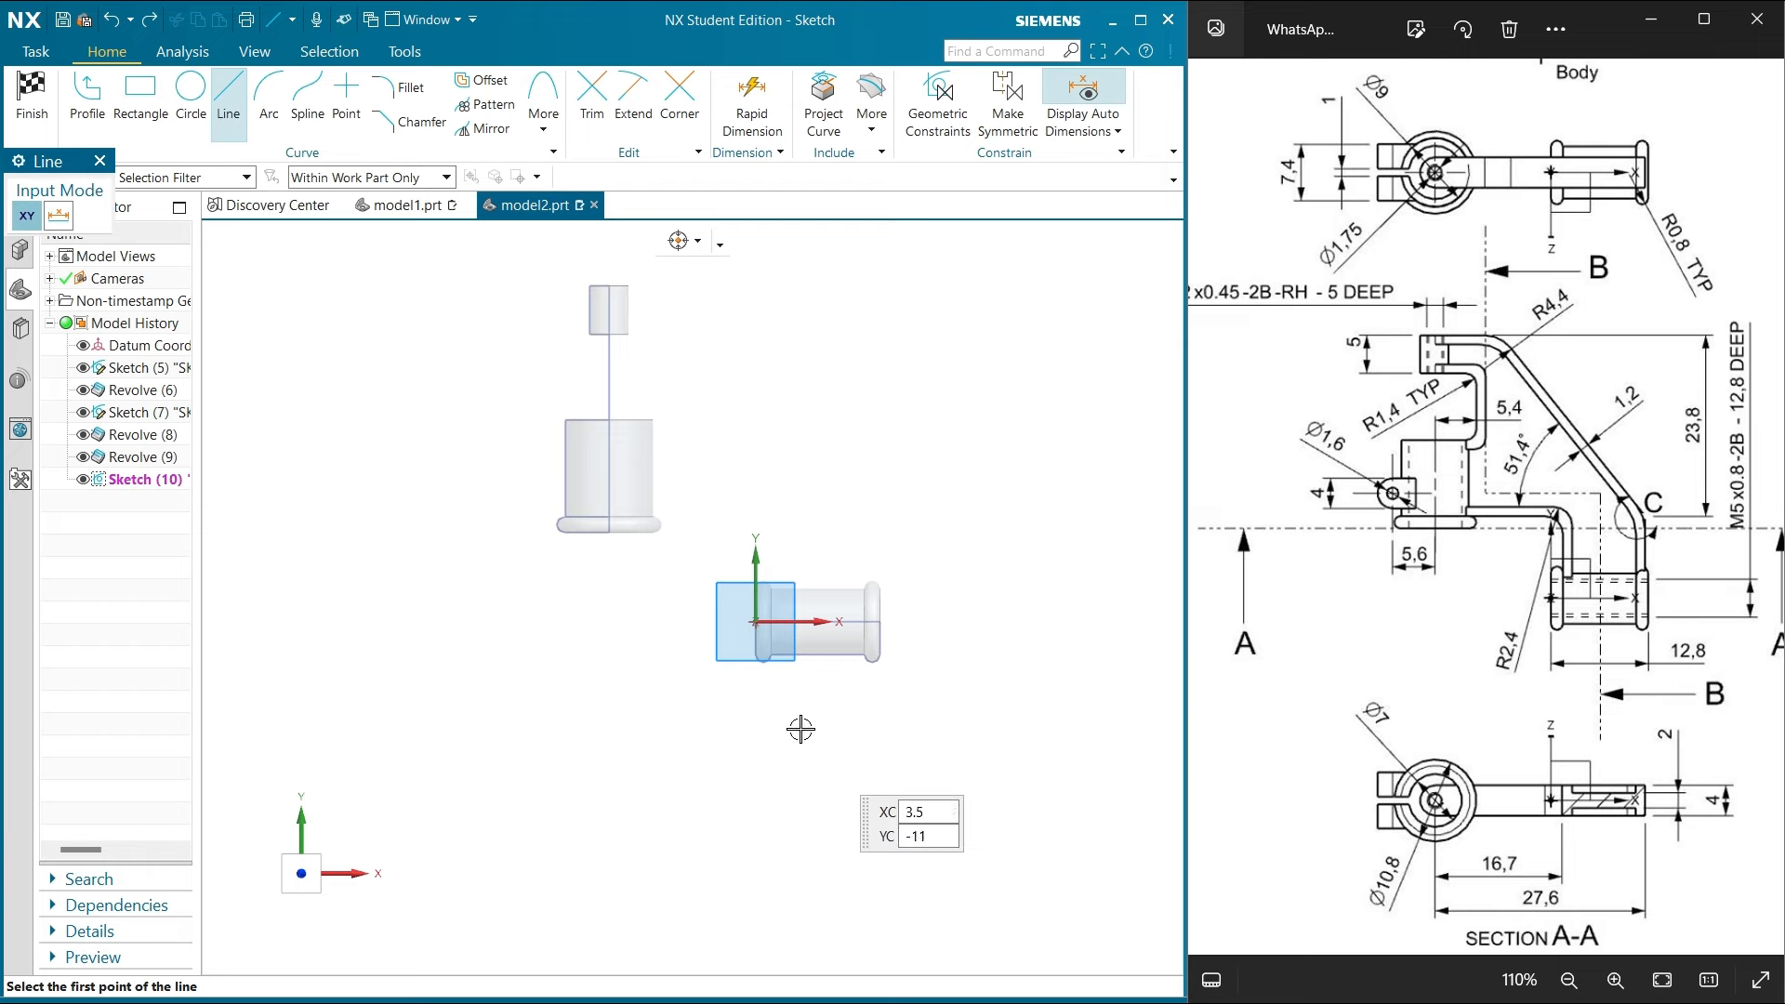
scroll(781, 716, down, 2)
scroll(716, 576, down, 2)
scroll(715, 577, down, 2)
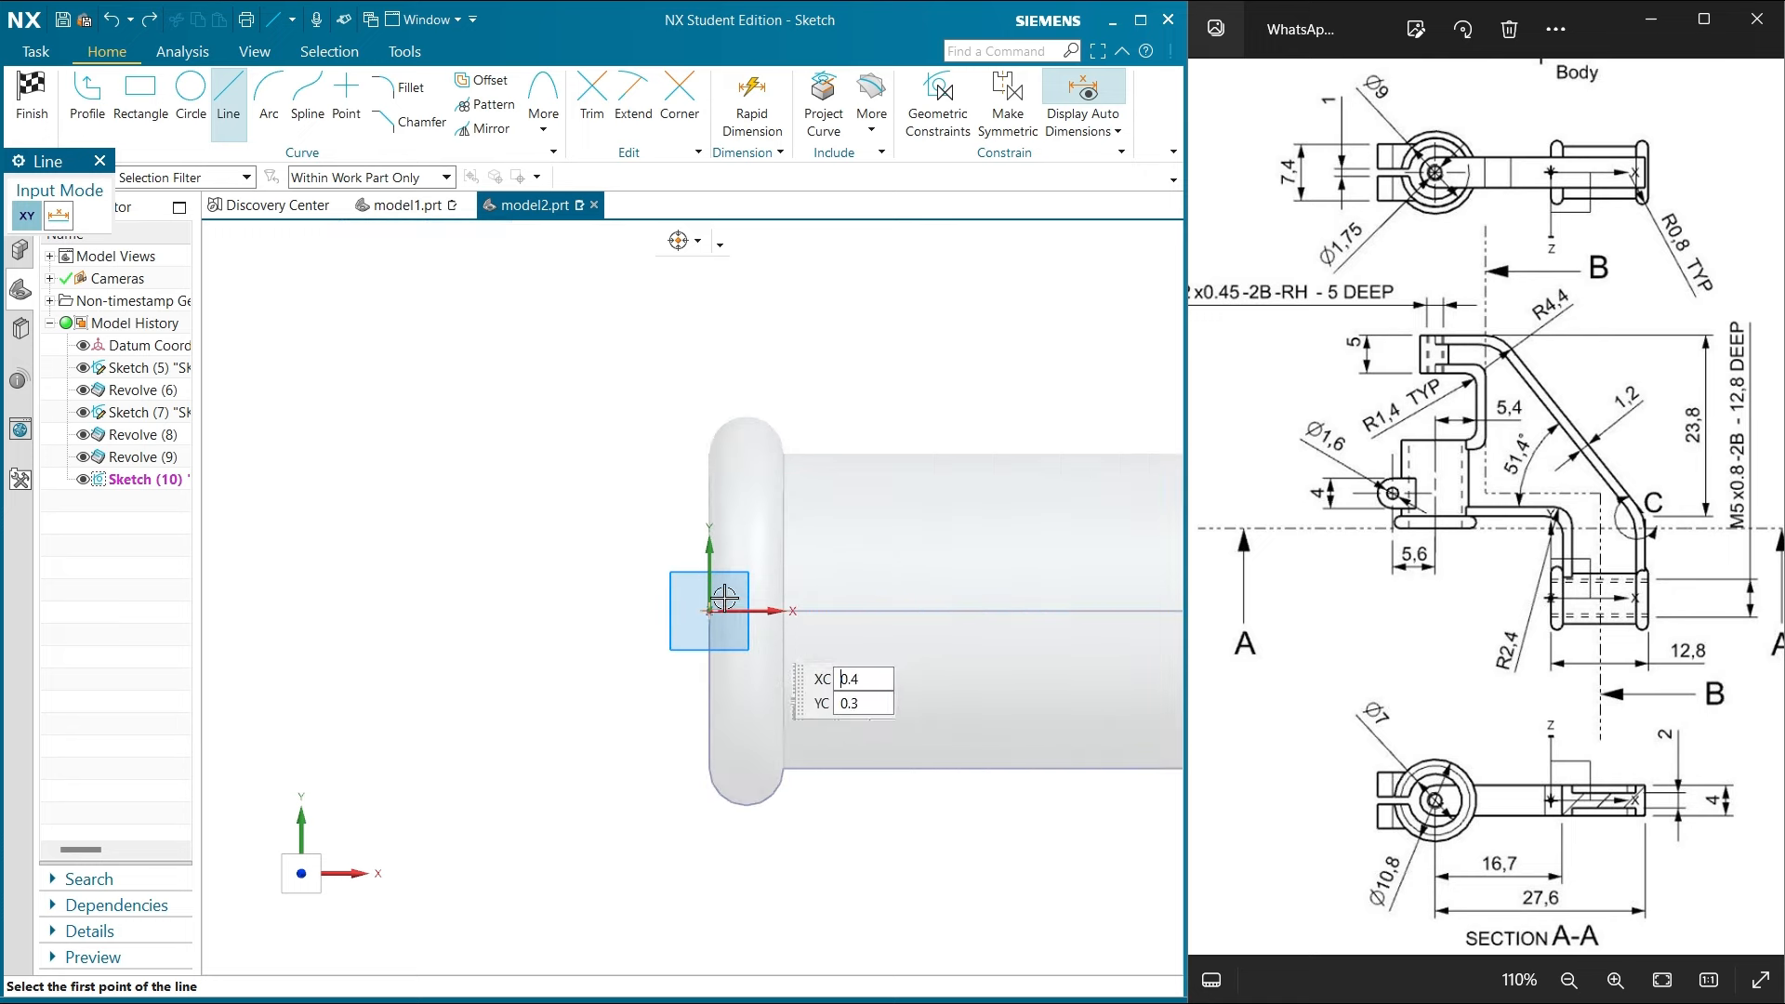
scroll(407, 344, up, 2)
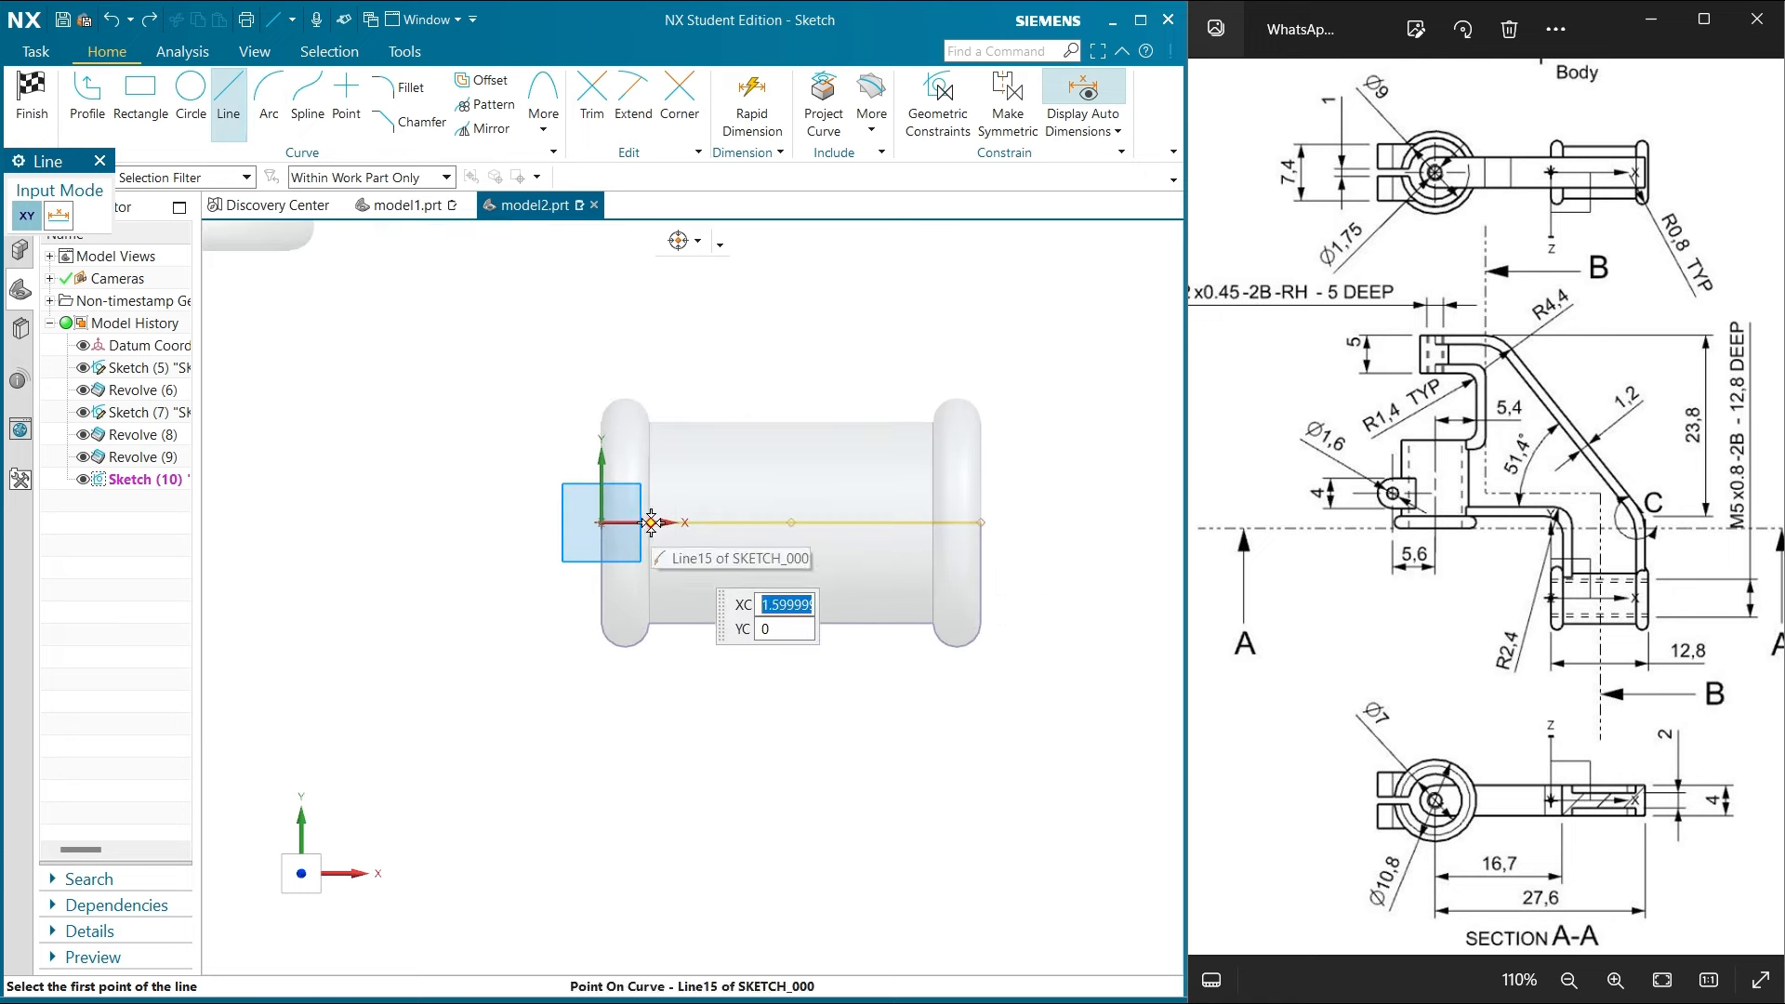
scroll(651, 521, down, 3)
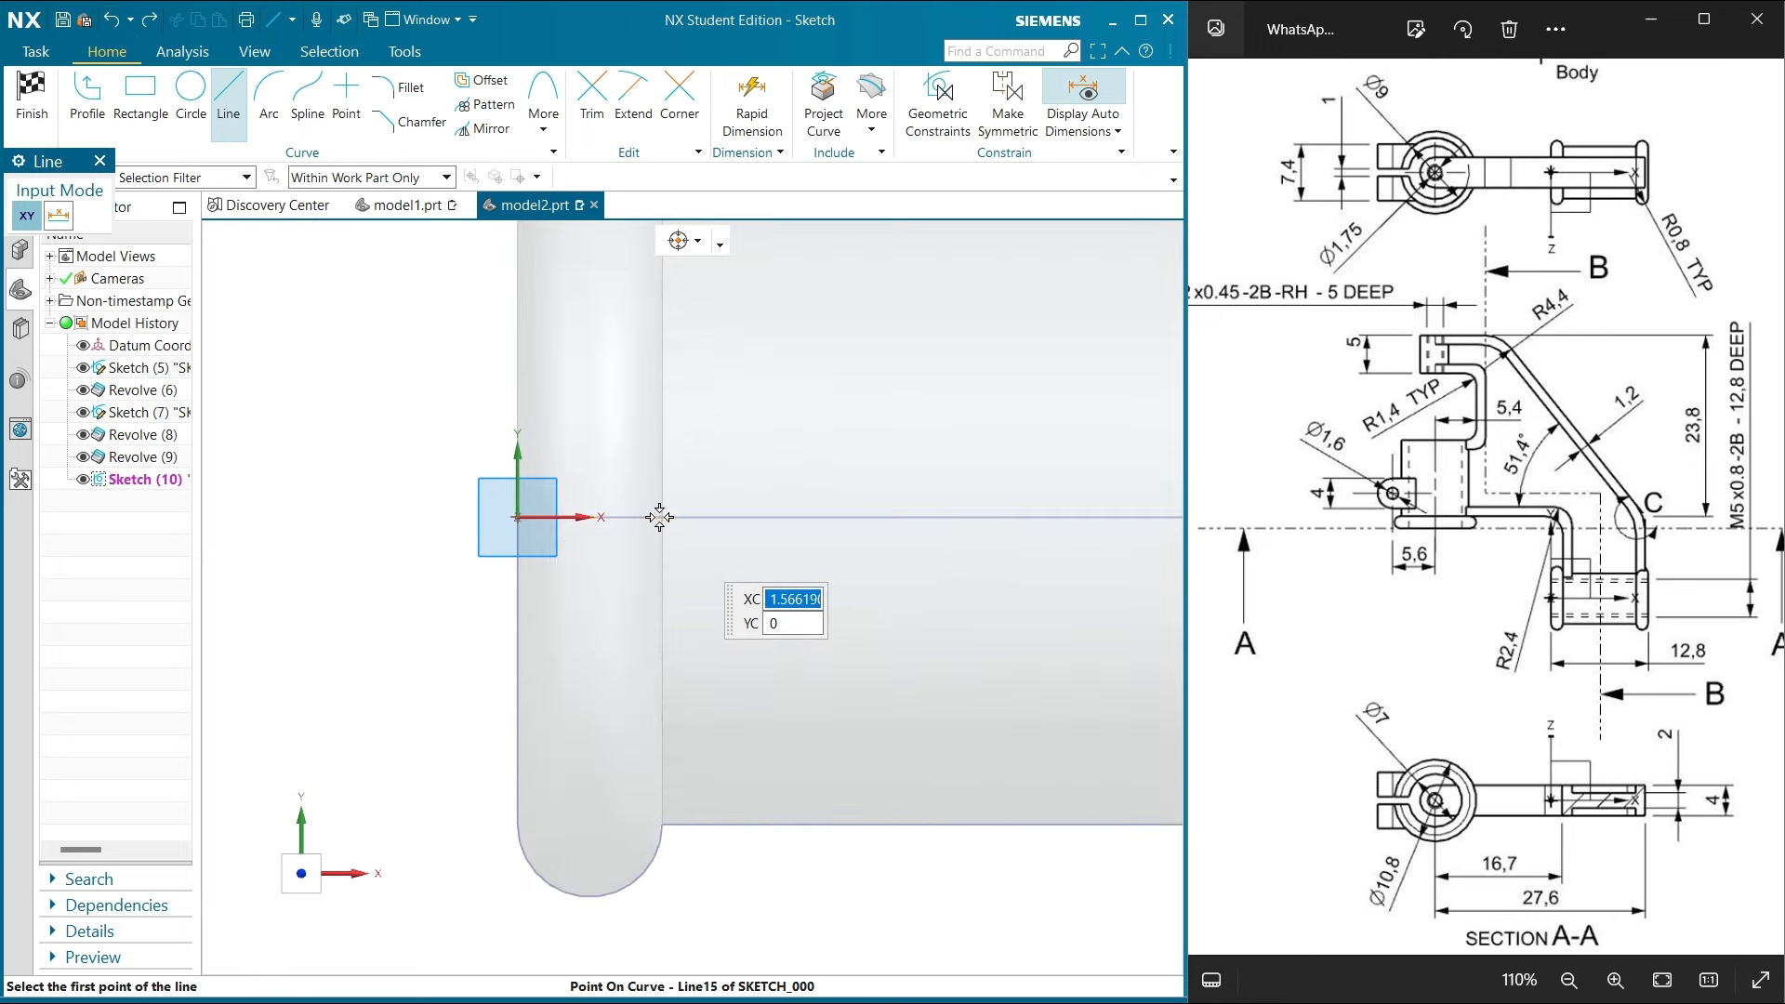
click(659, 518)
scroll(661, 518, up, 1)
scroll(966, 518, up, 1)
text(8)
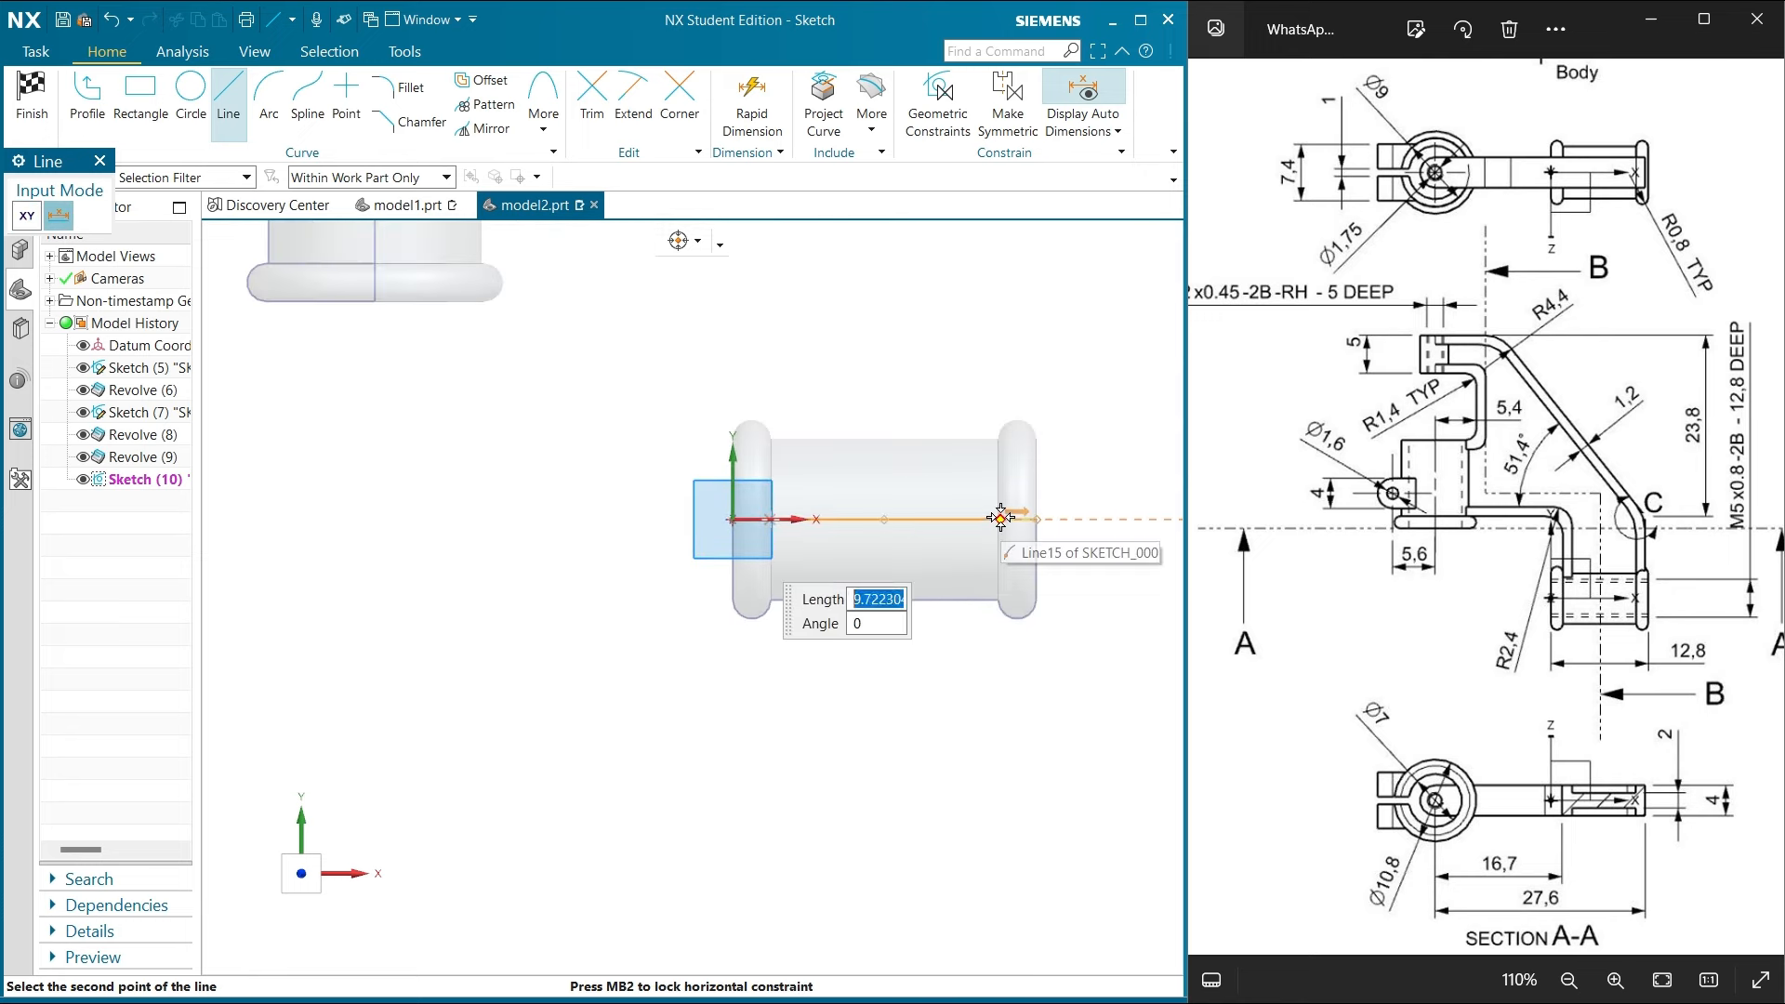
click(1000, 519)
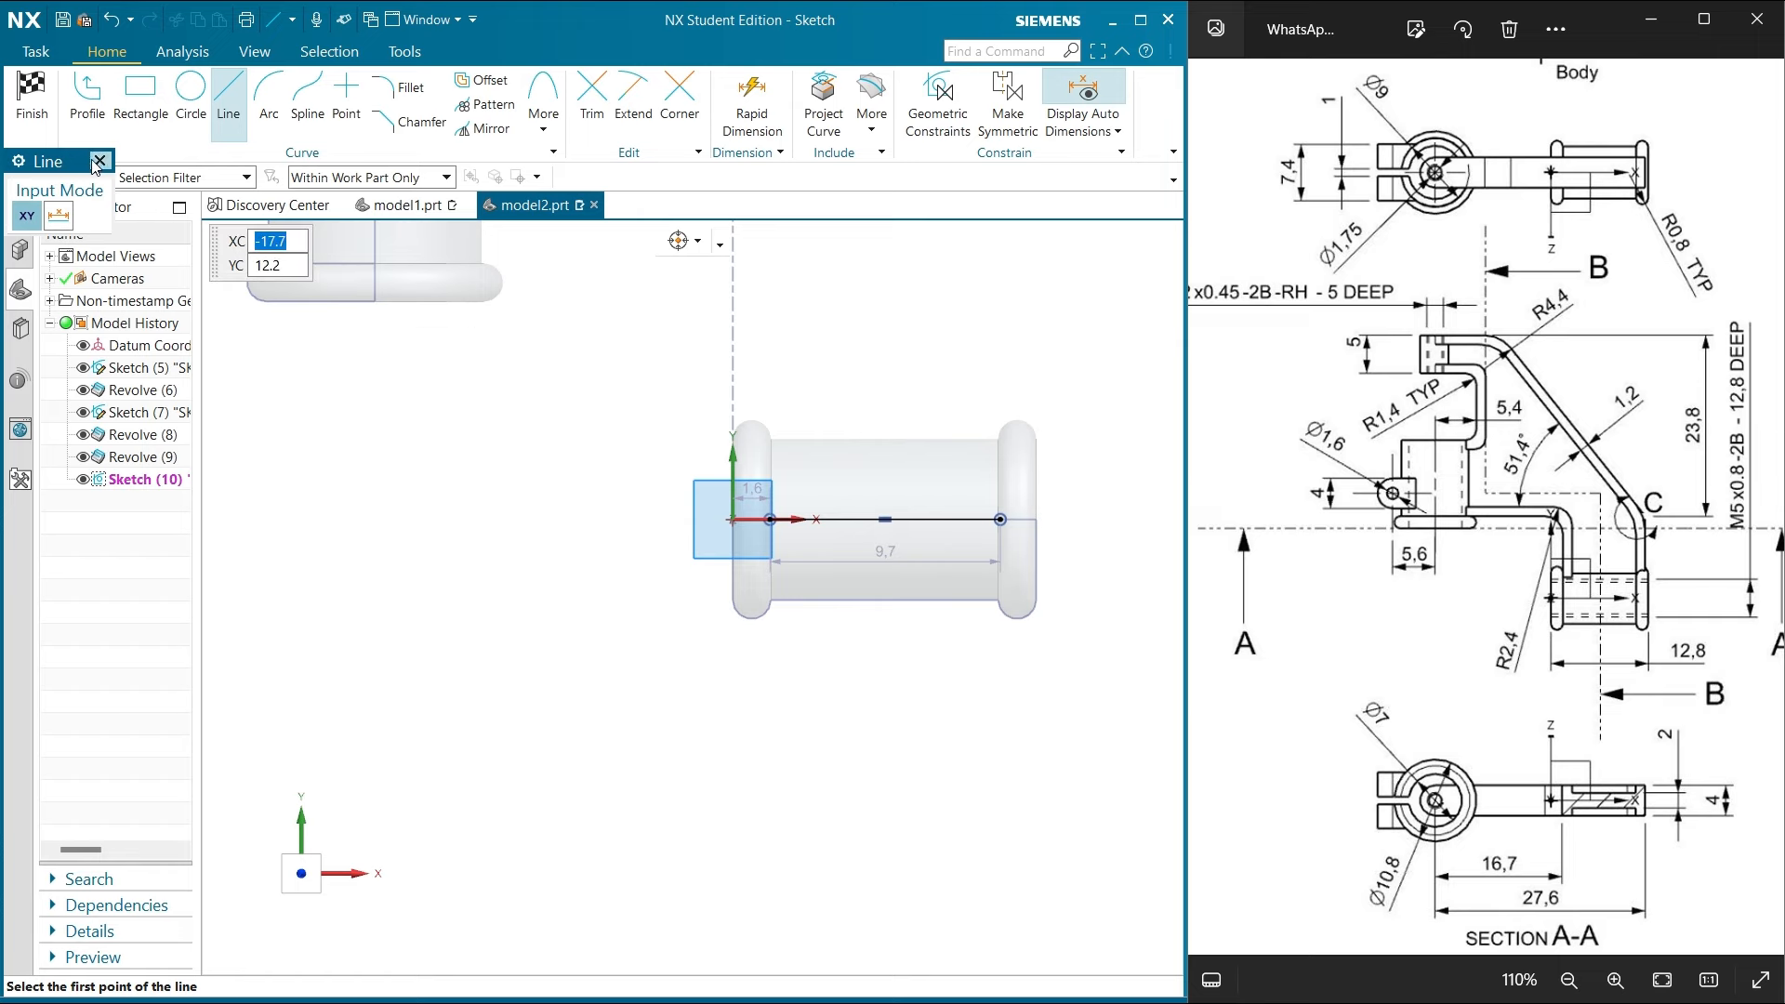
key(Escape)
Set the horizontal distance between the sketch origin and the axis line's near end to 0.8*2
scroll(799, 558, down, 3)
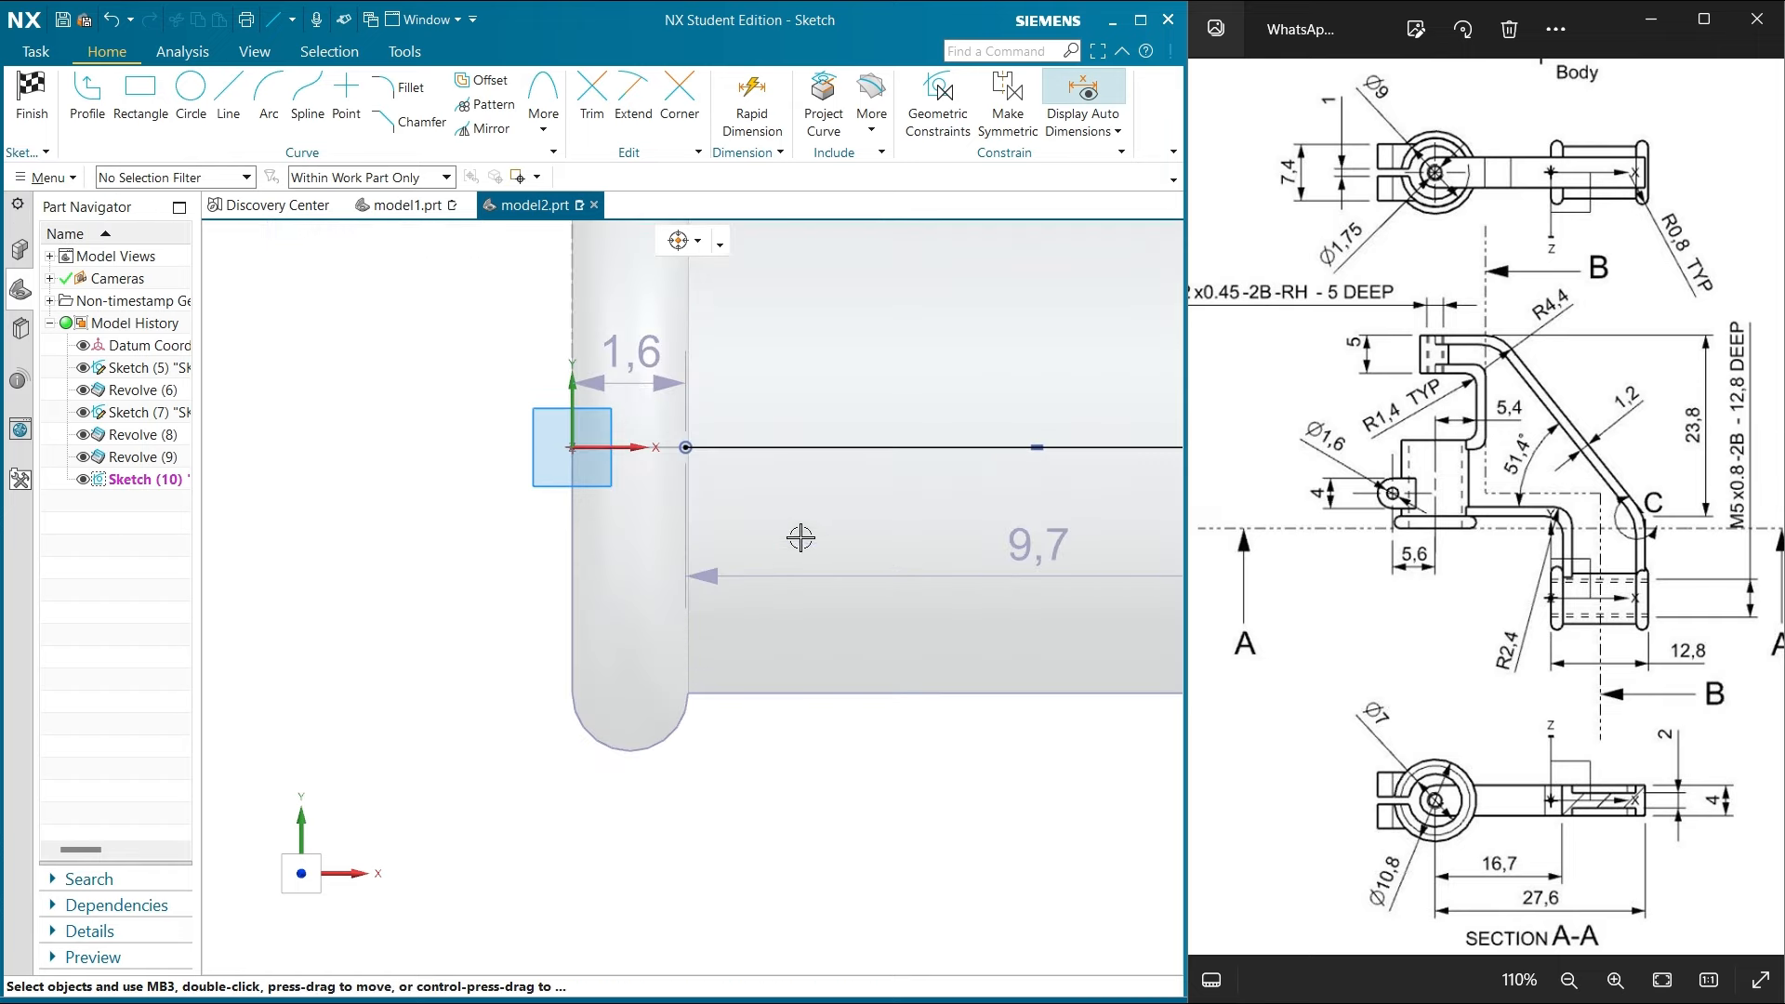
double_click(629, 352)
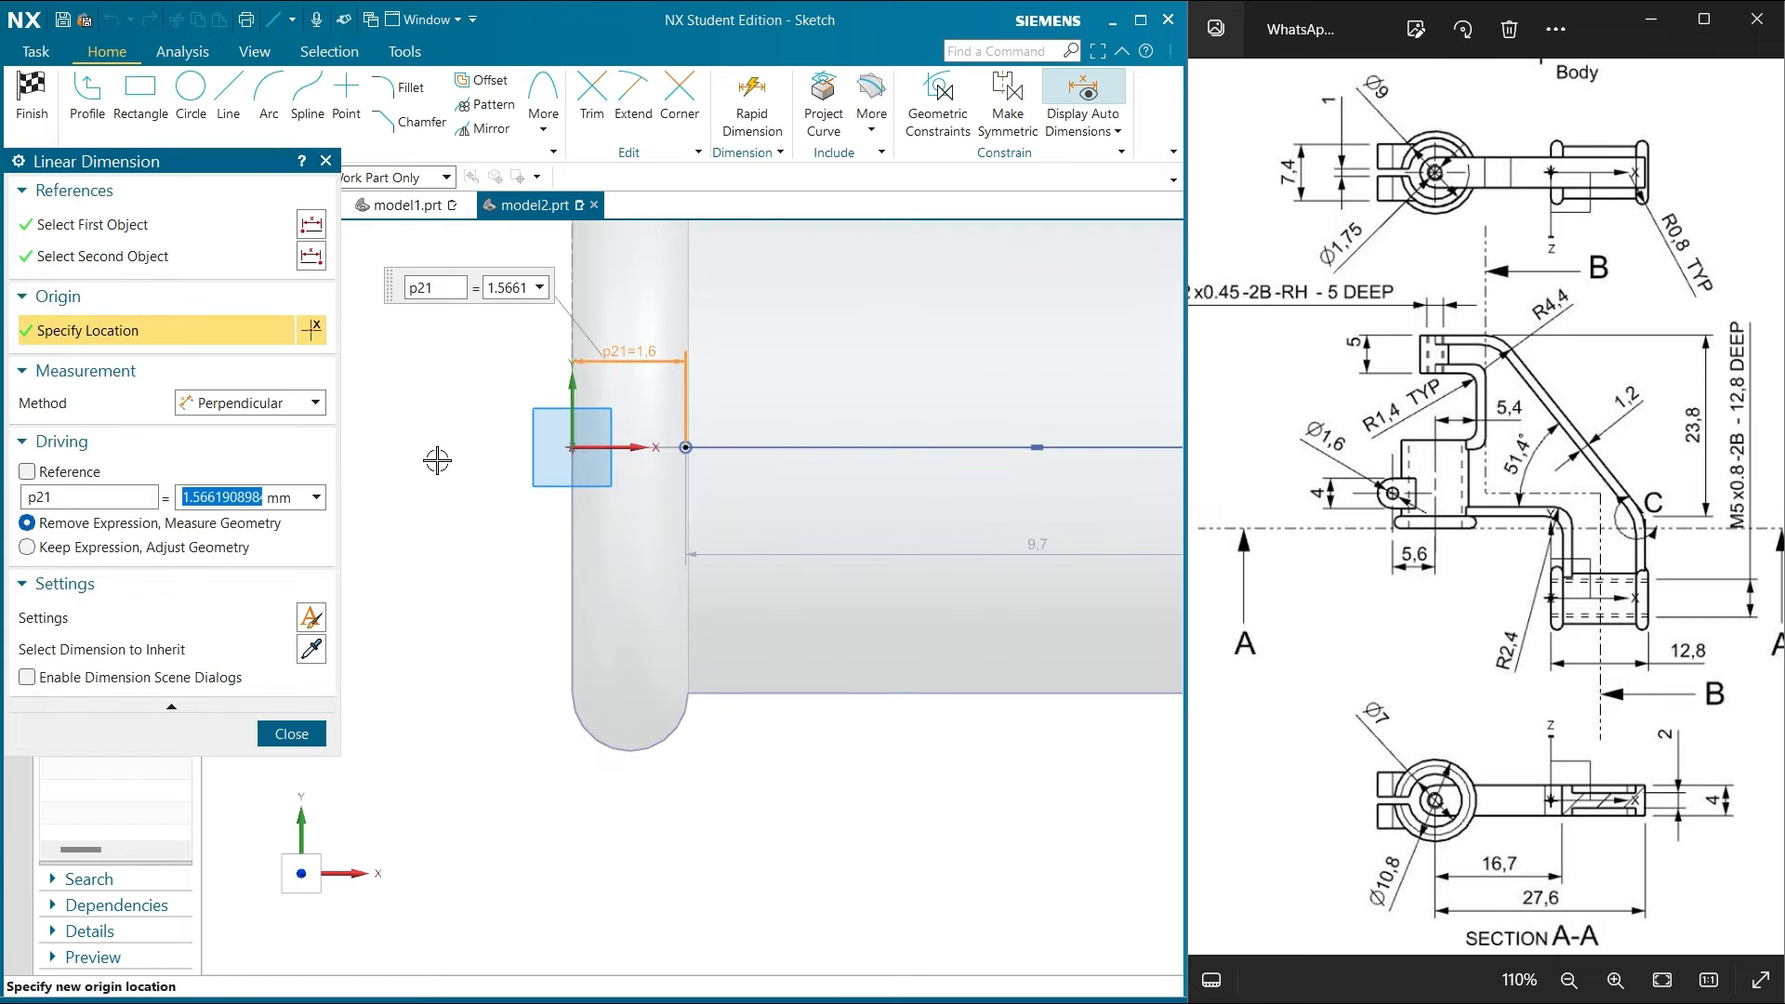
text(0.8*2)
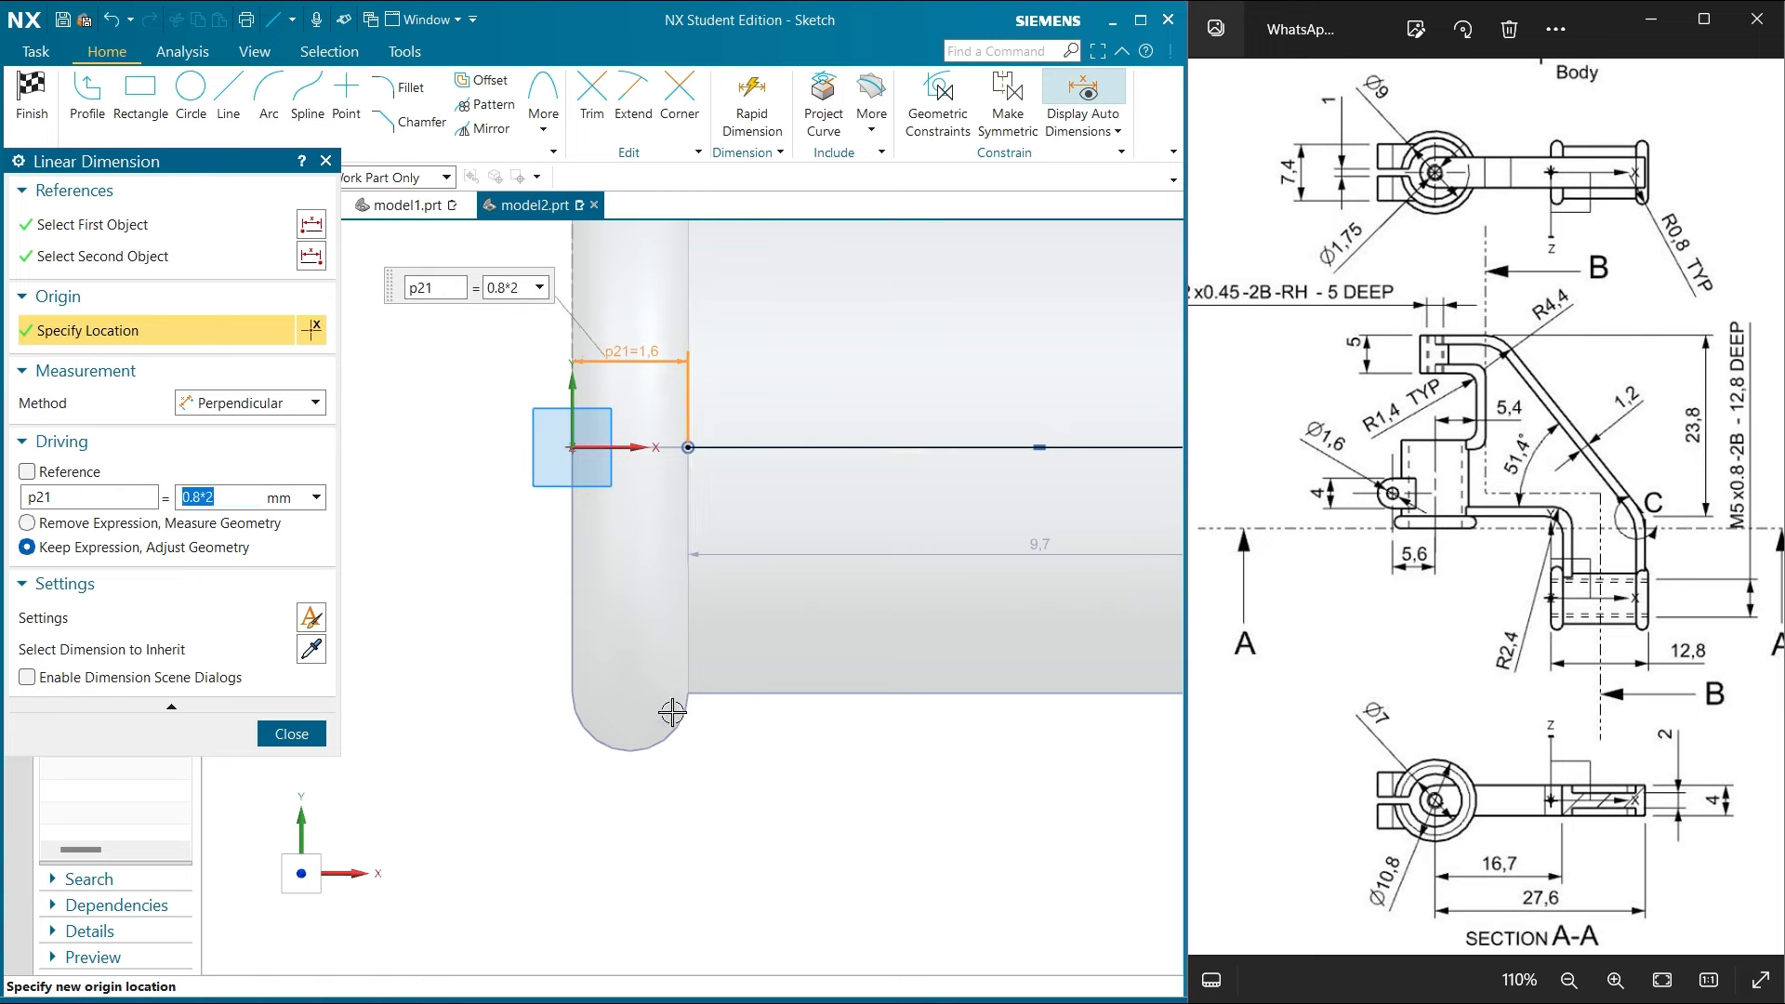
click(291, 734)
key(ctrl+f)
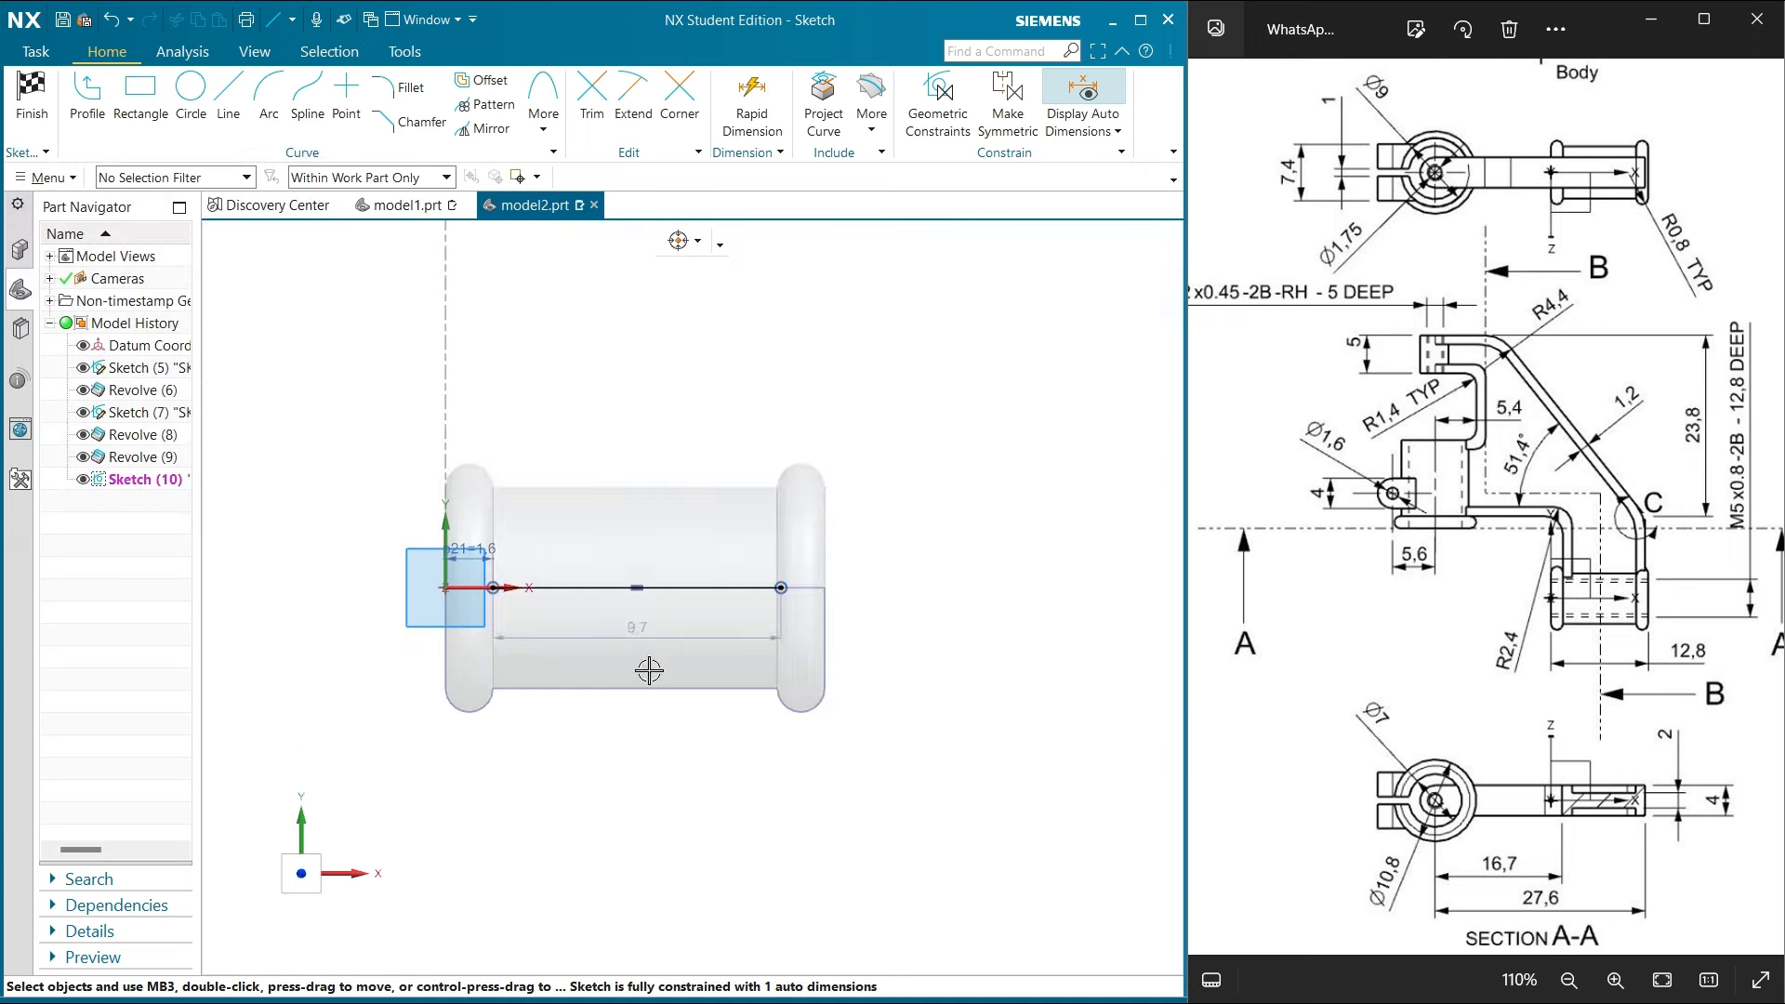
Add a horizontal dimension between the axis line's far end and the cylinder's outer end and set it to 0.8*2
scroll(686, 666, up, 1)
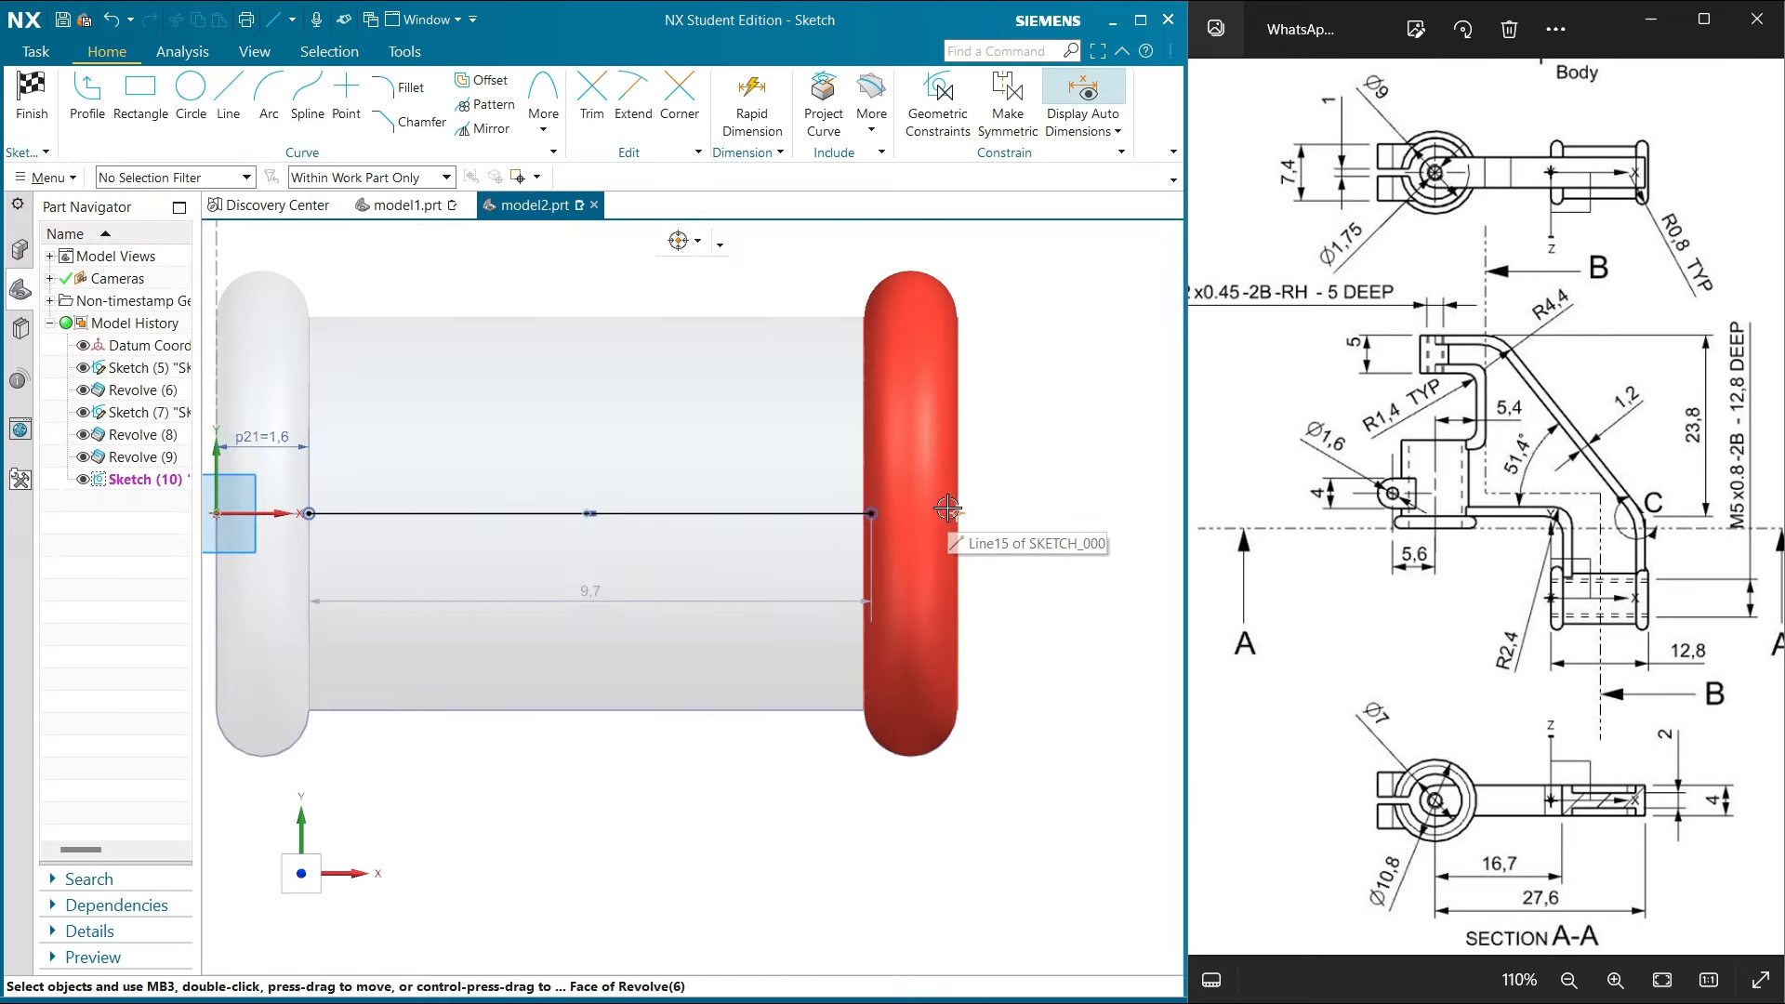
click(752, 103)
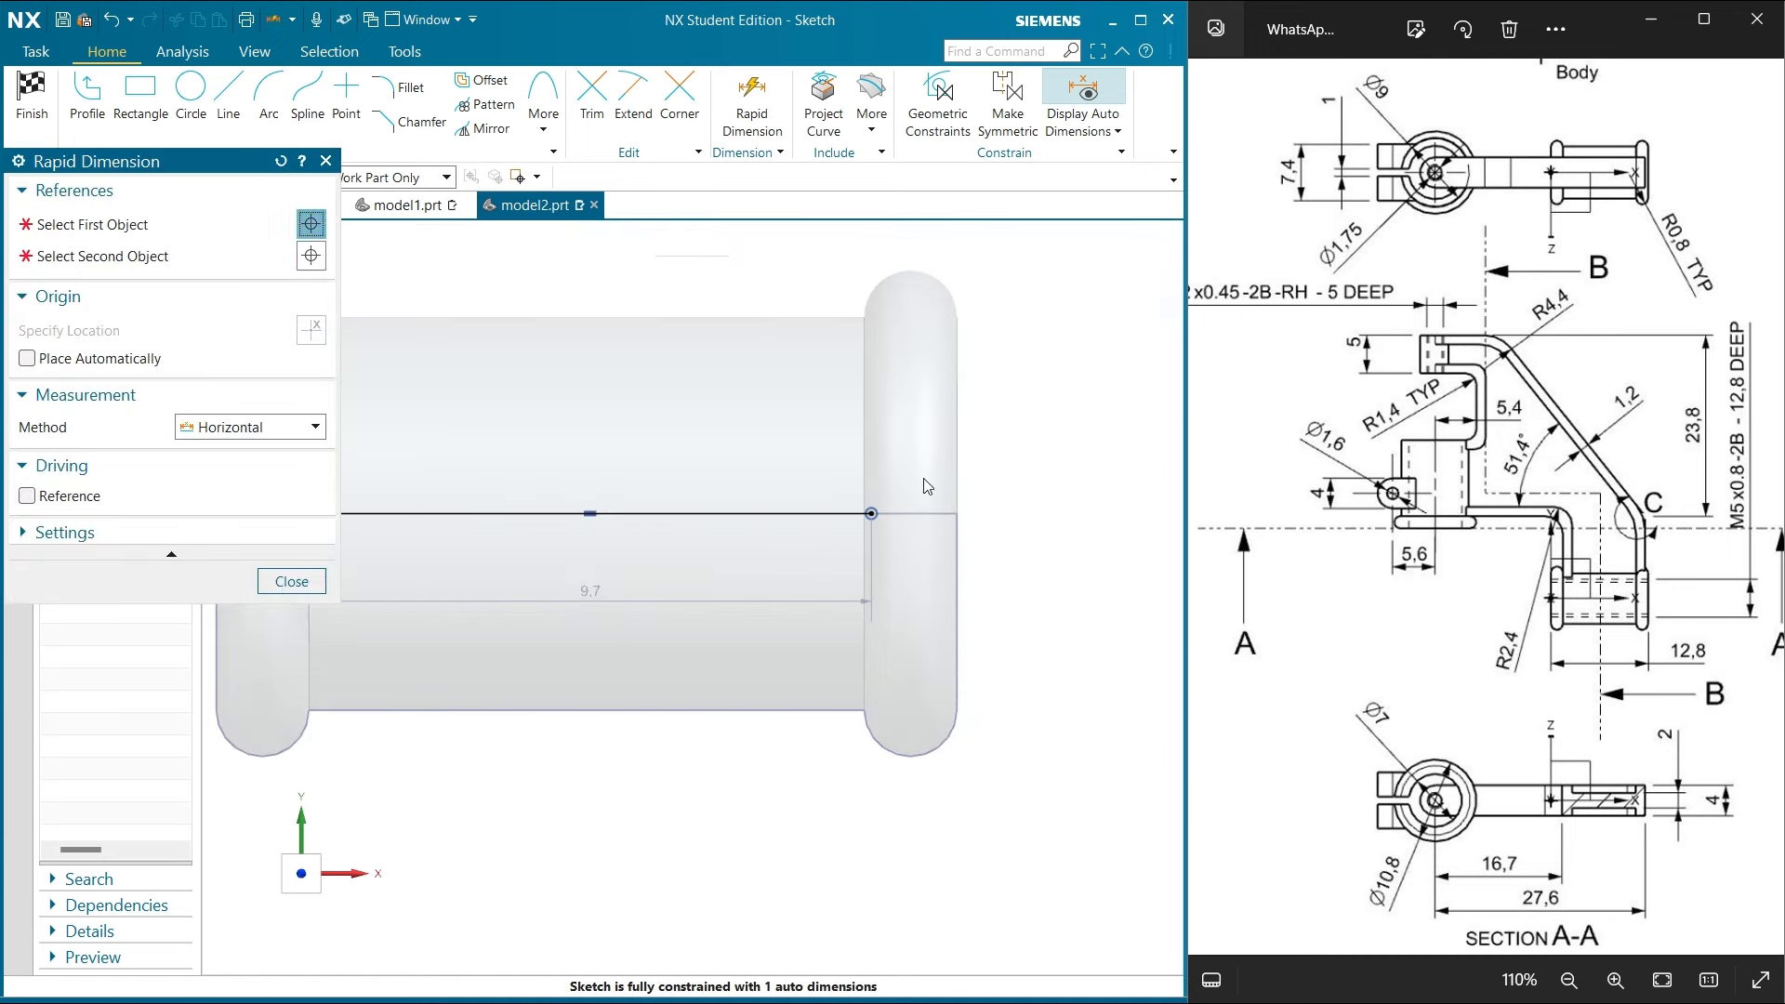
click(961, 515)
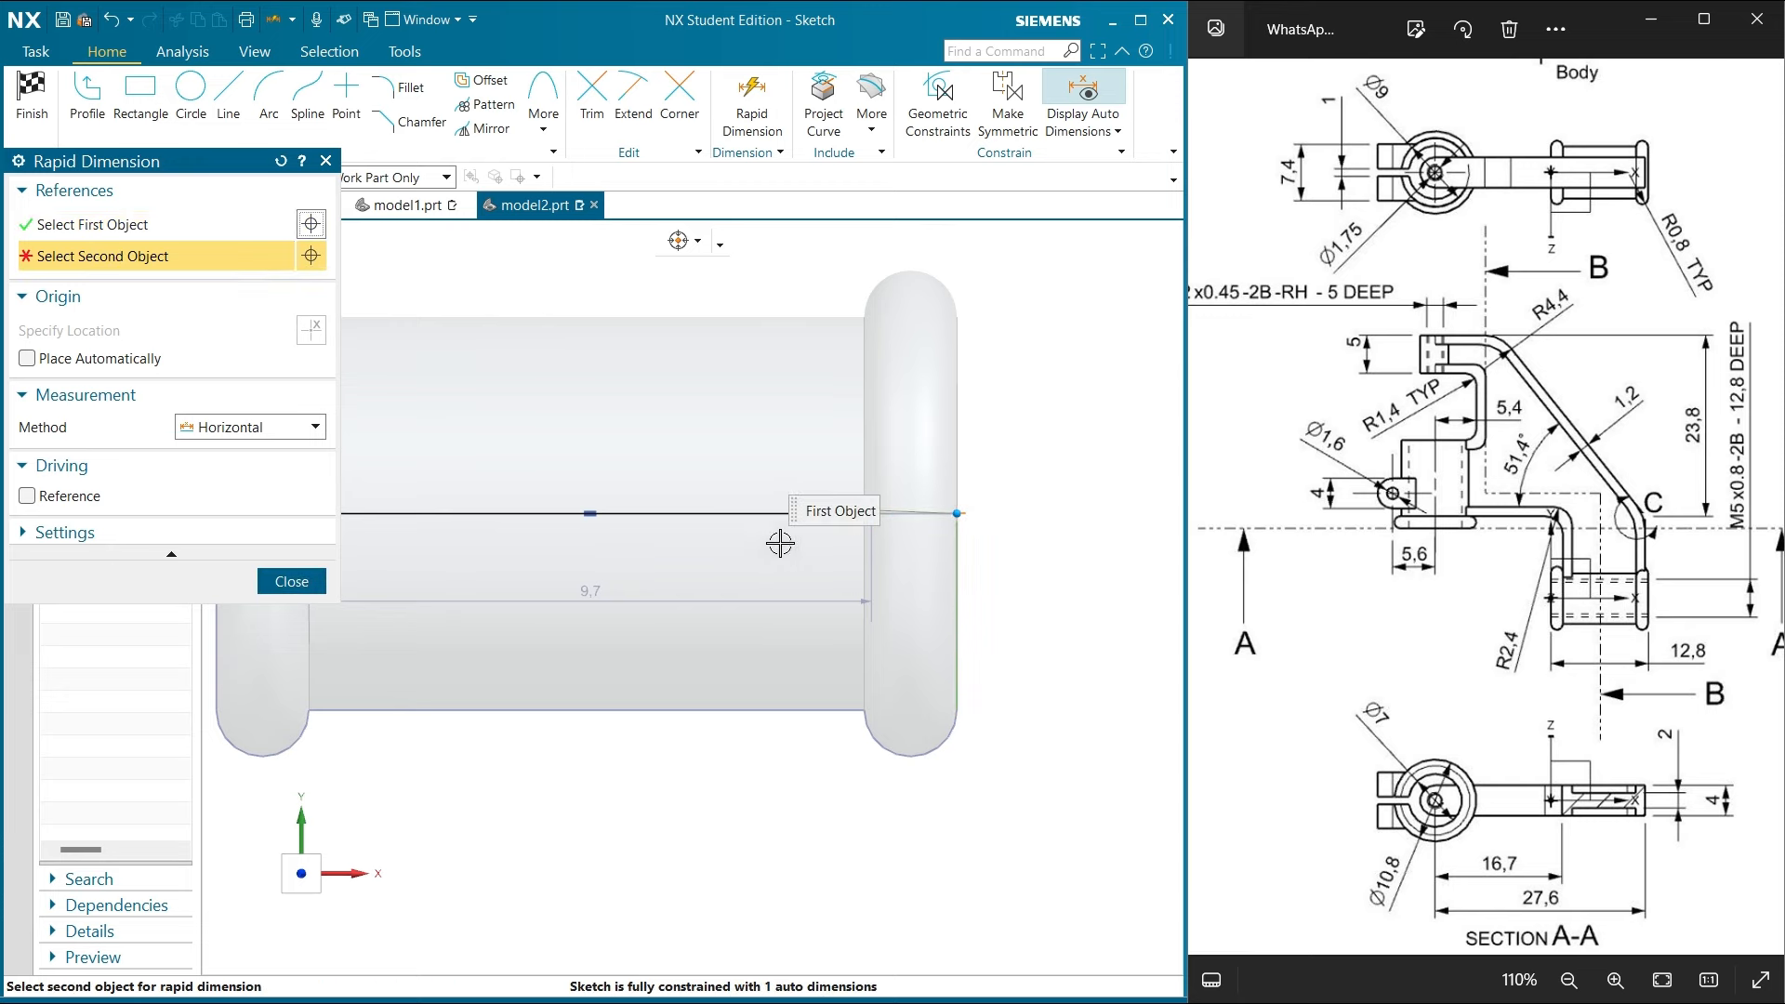
scroll(867, 515, up, 1)
click(877, 512)
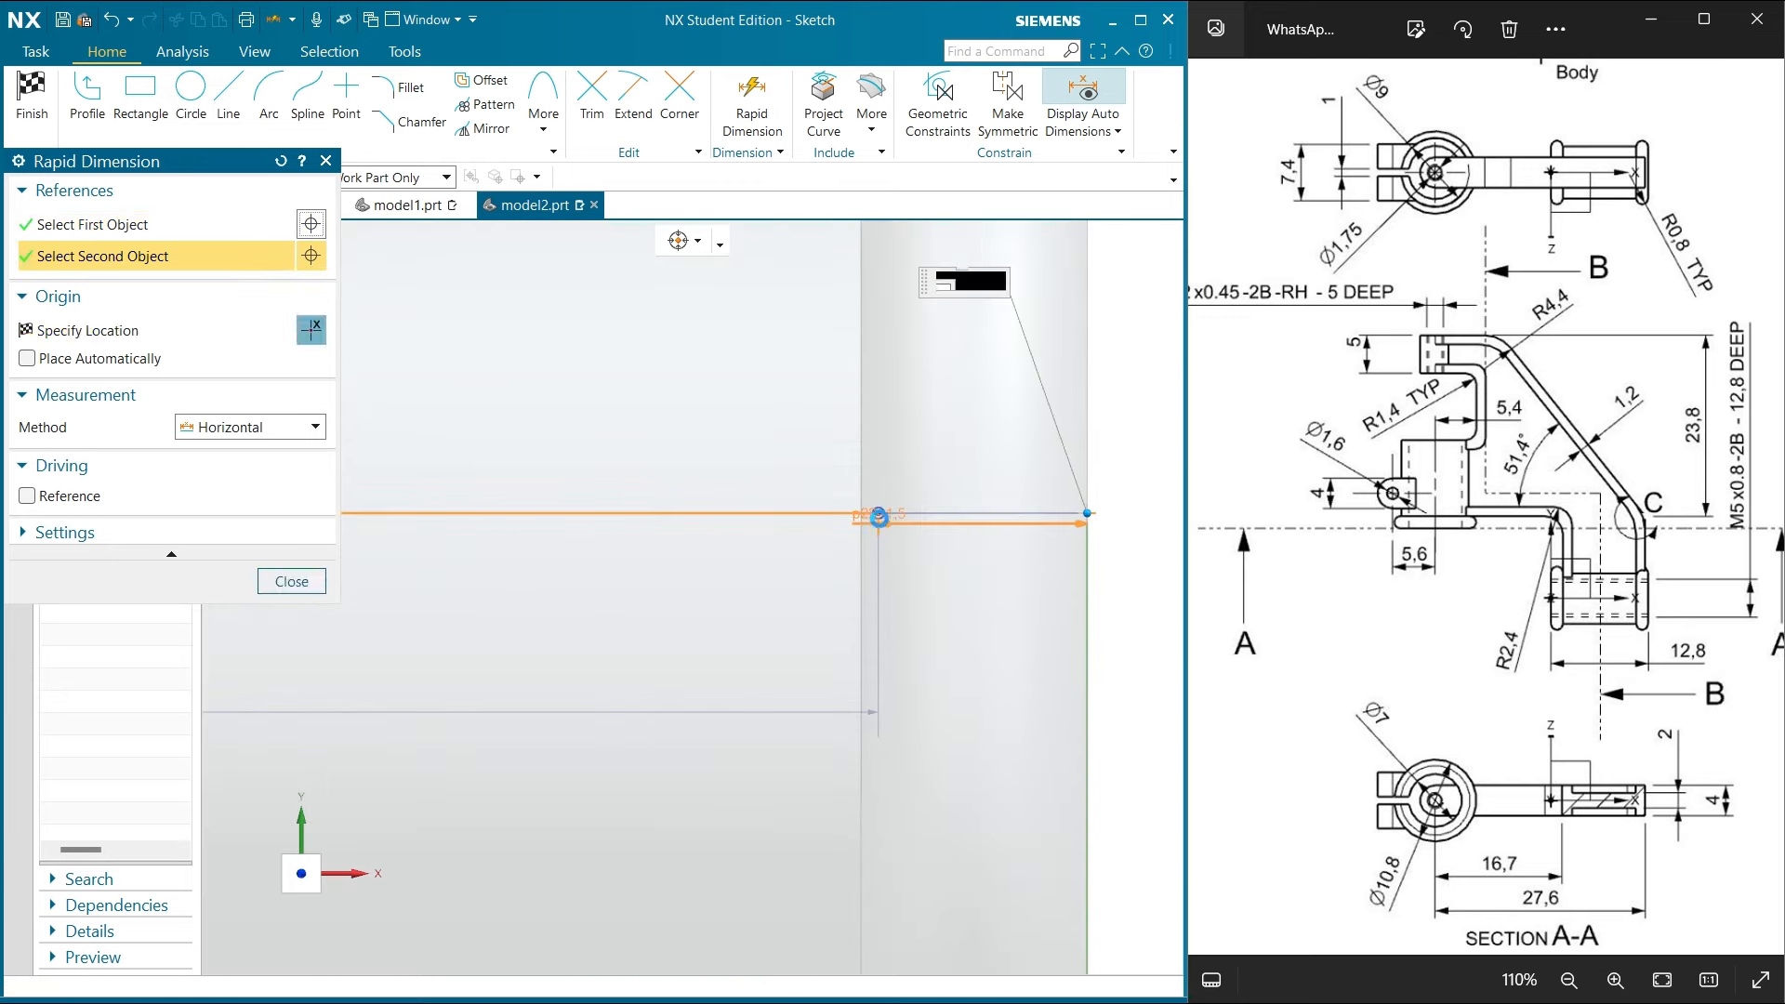
click(915, 587)
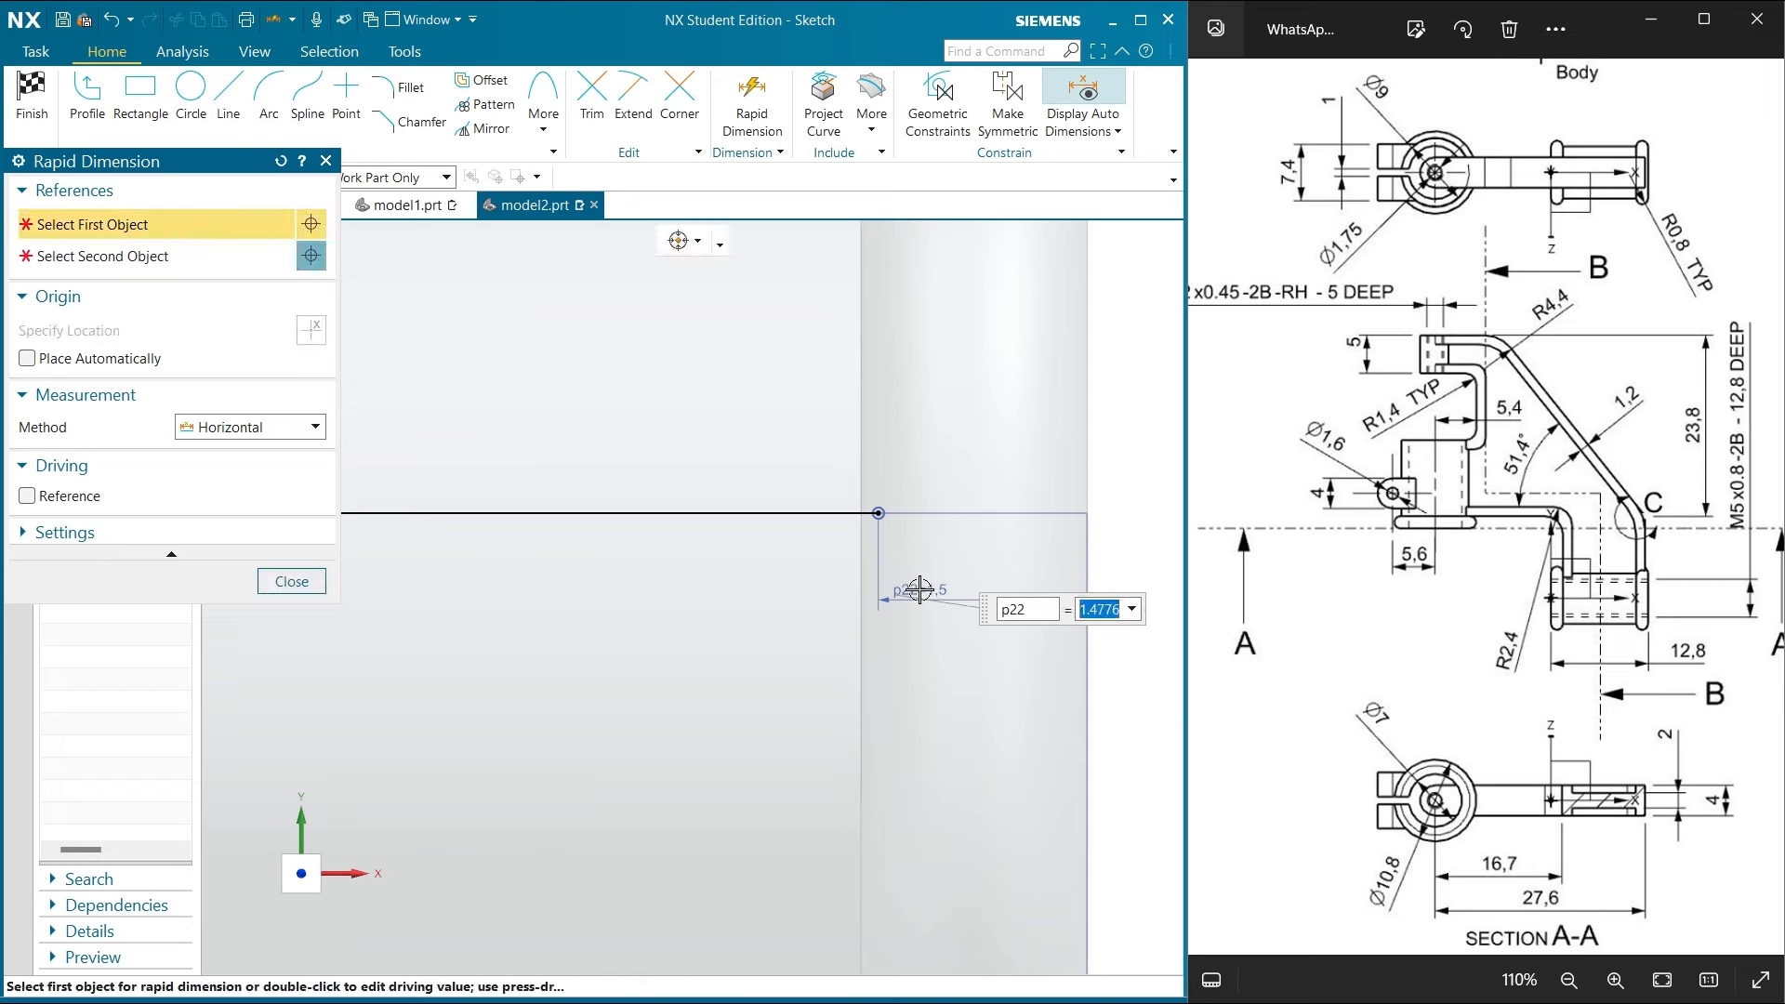
text(0.8*2)
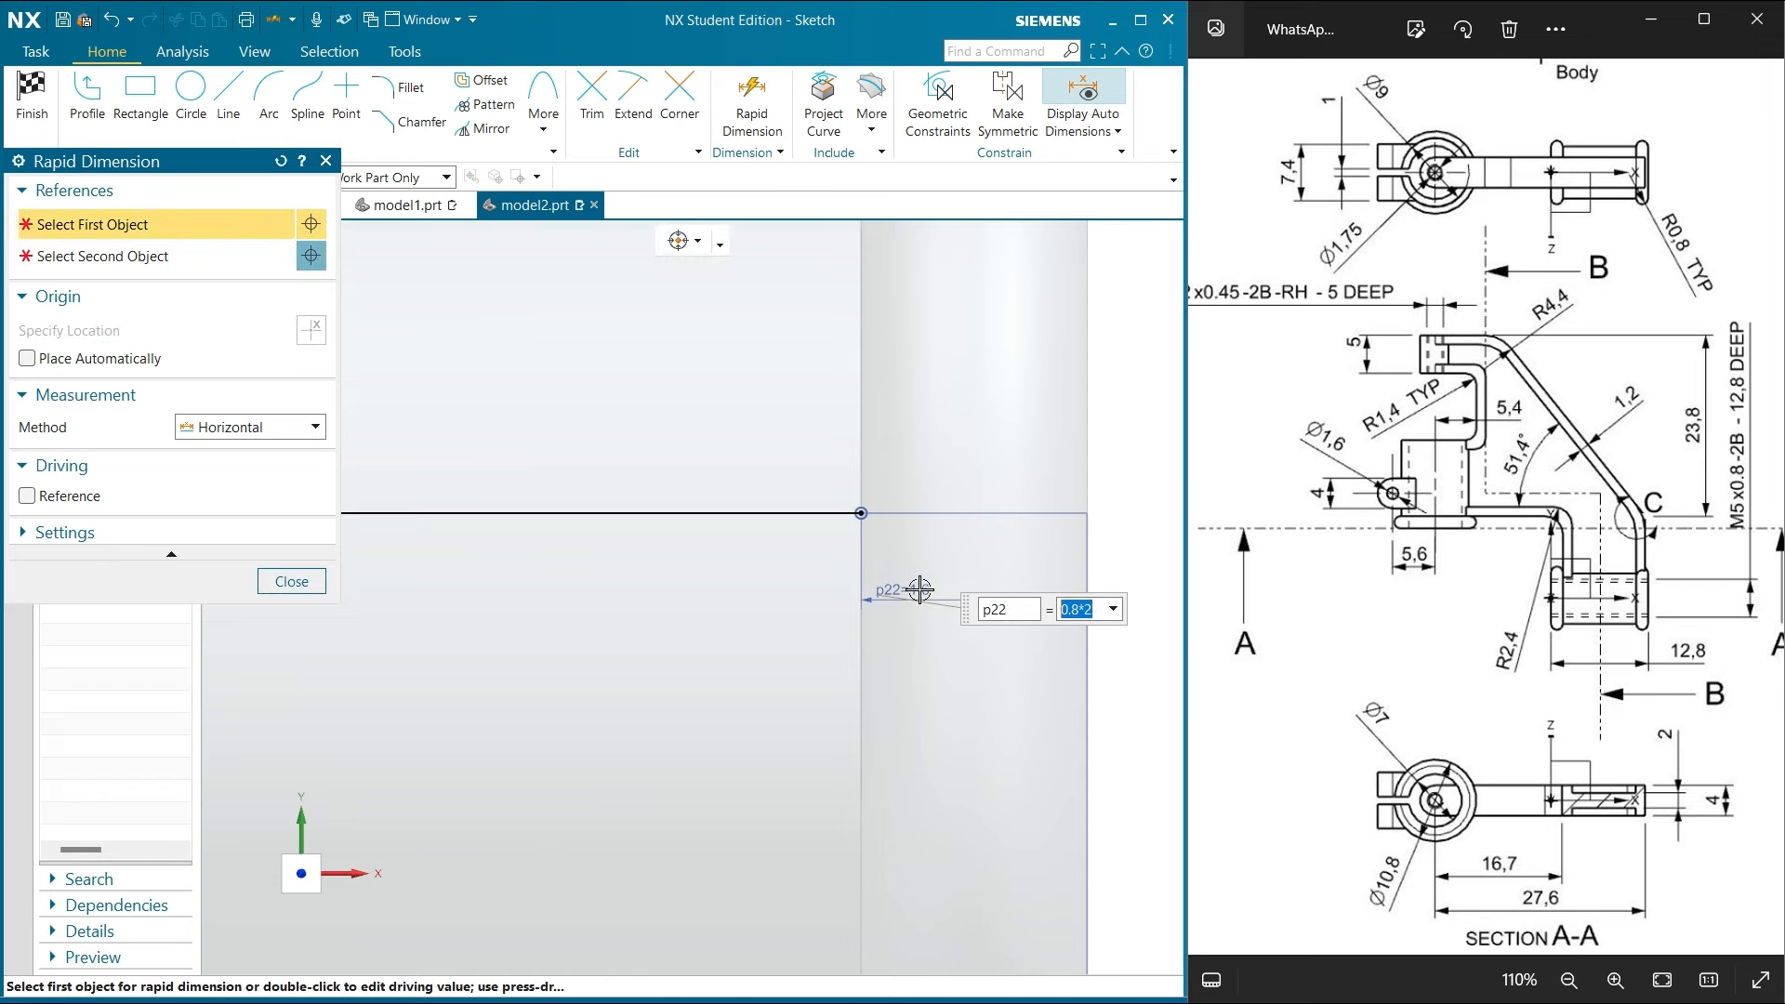
key(Return)
click(291, 580)
scroll(816, 605, down, 10)
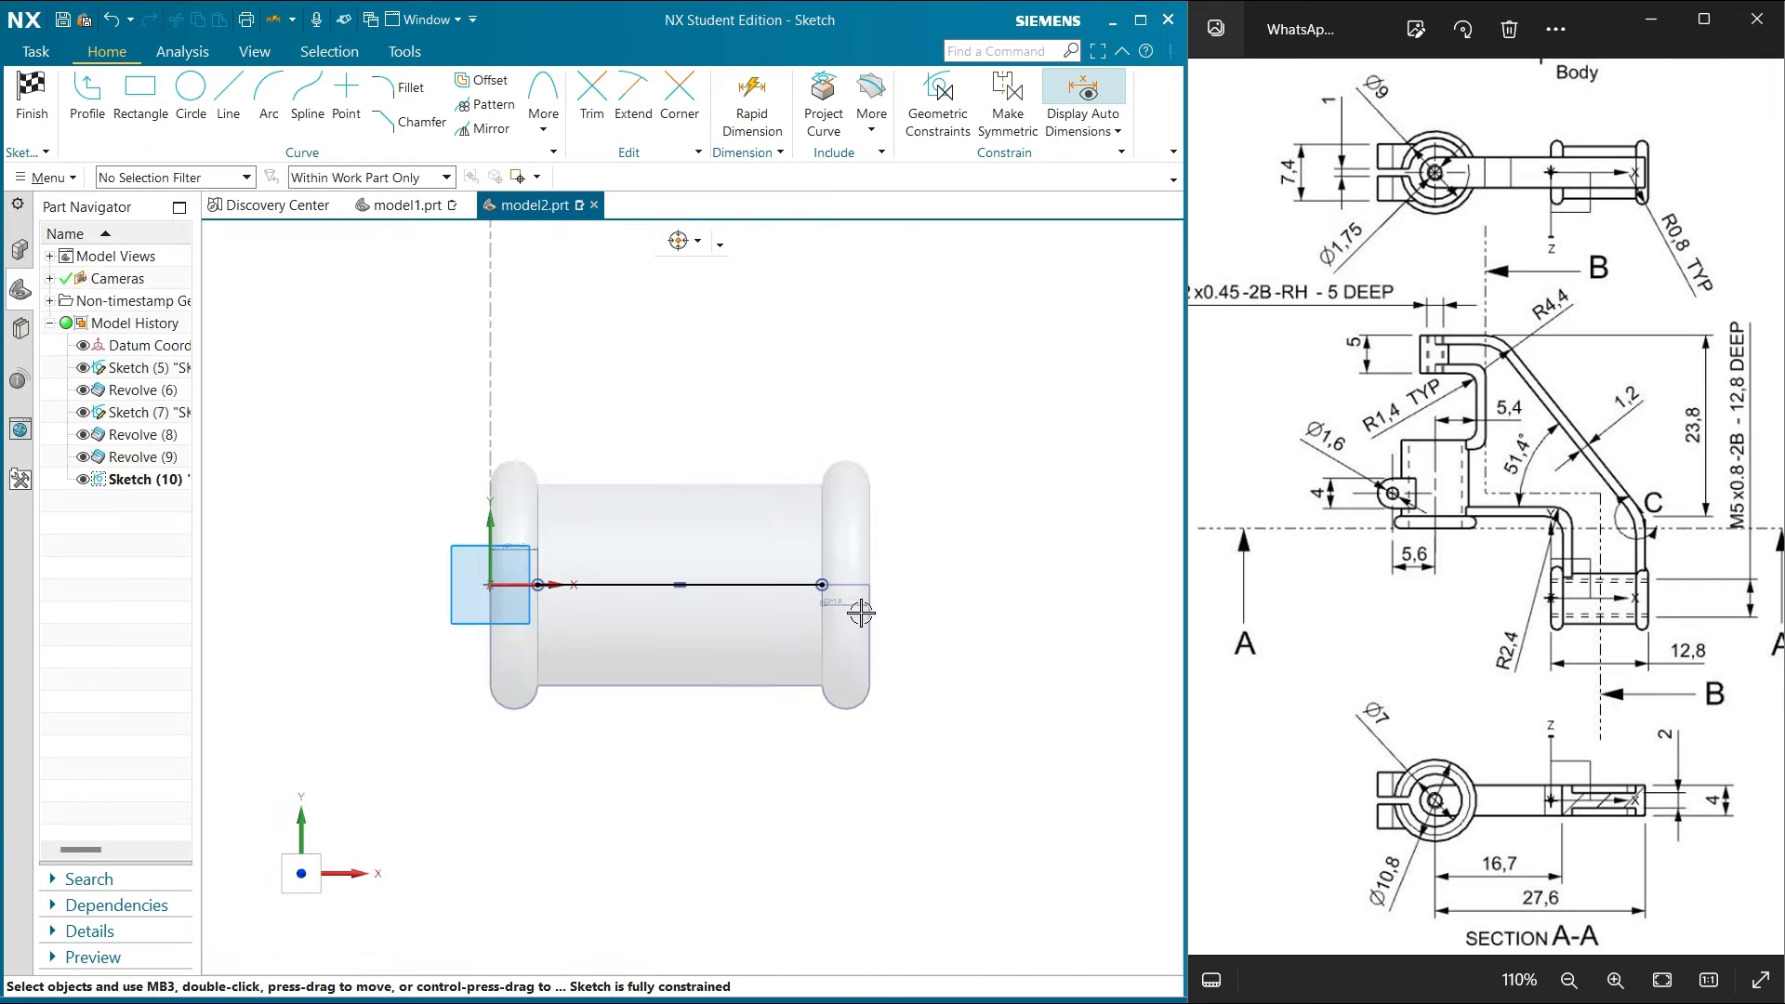
Draw a vertical line about 9.6 mm long upward from the axis line's end nearest the origin
scroll(575, 544, up, 4)
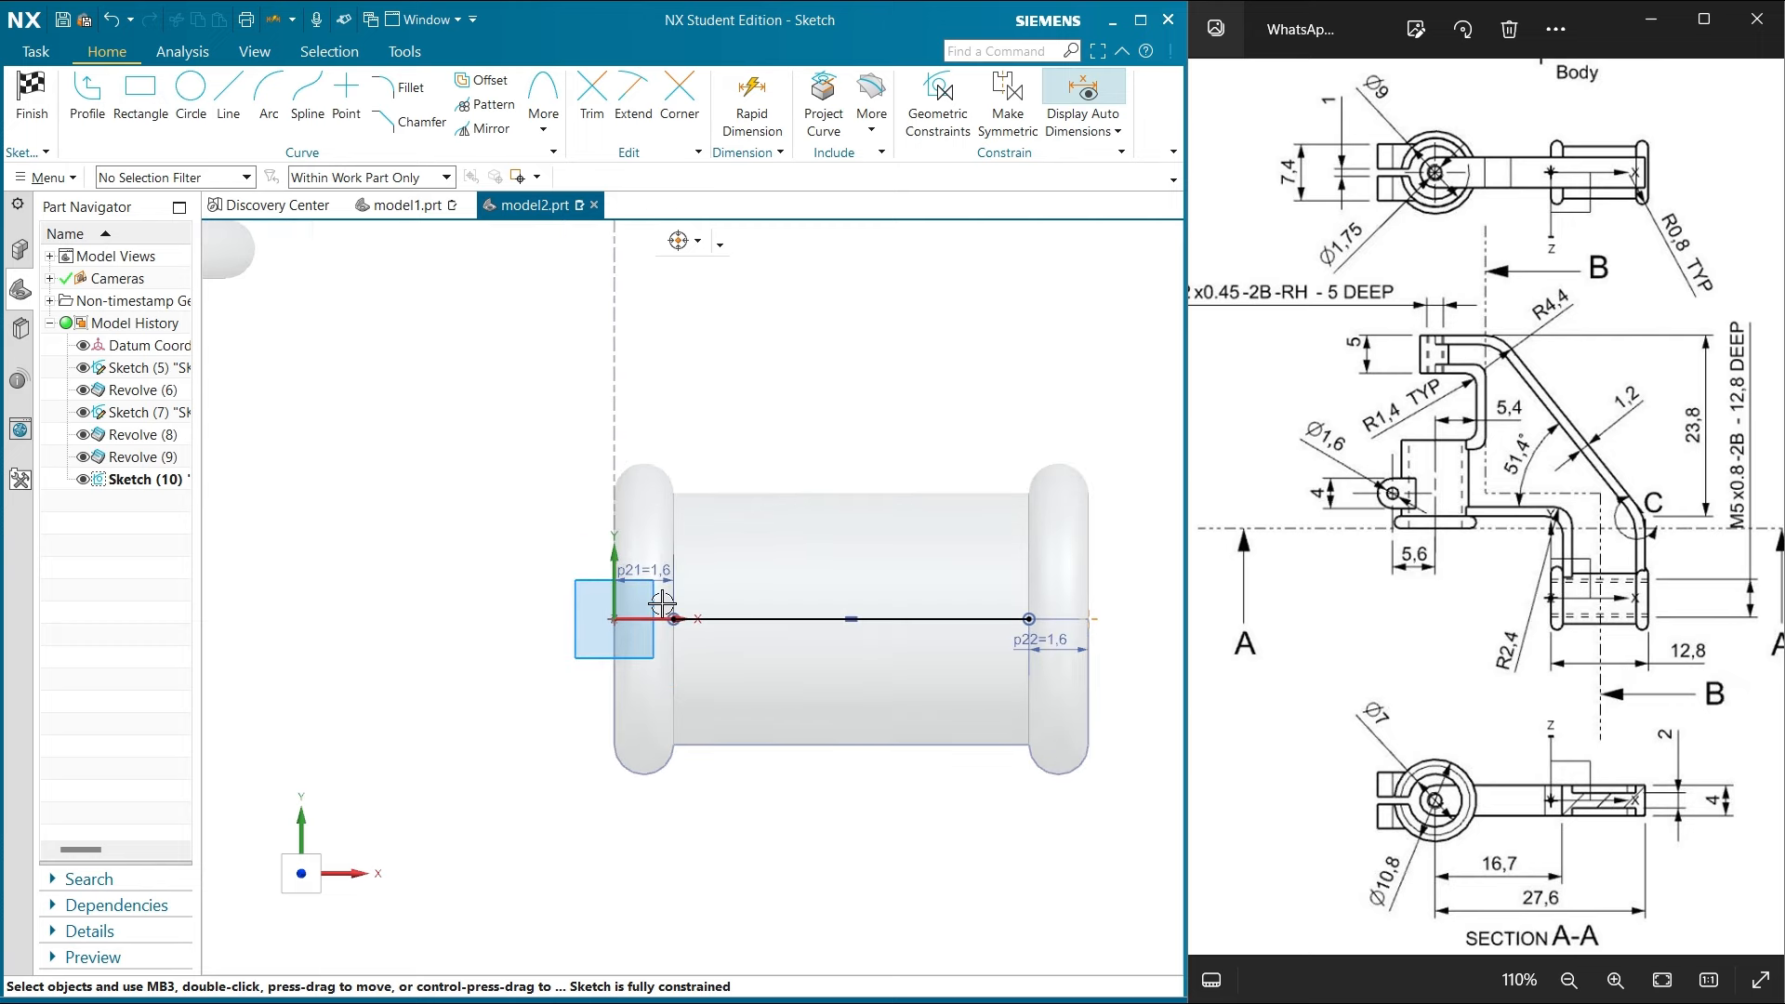
click(228, 98)
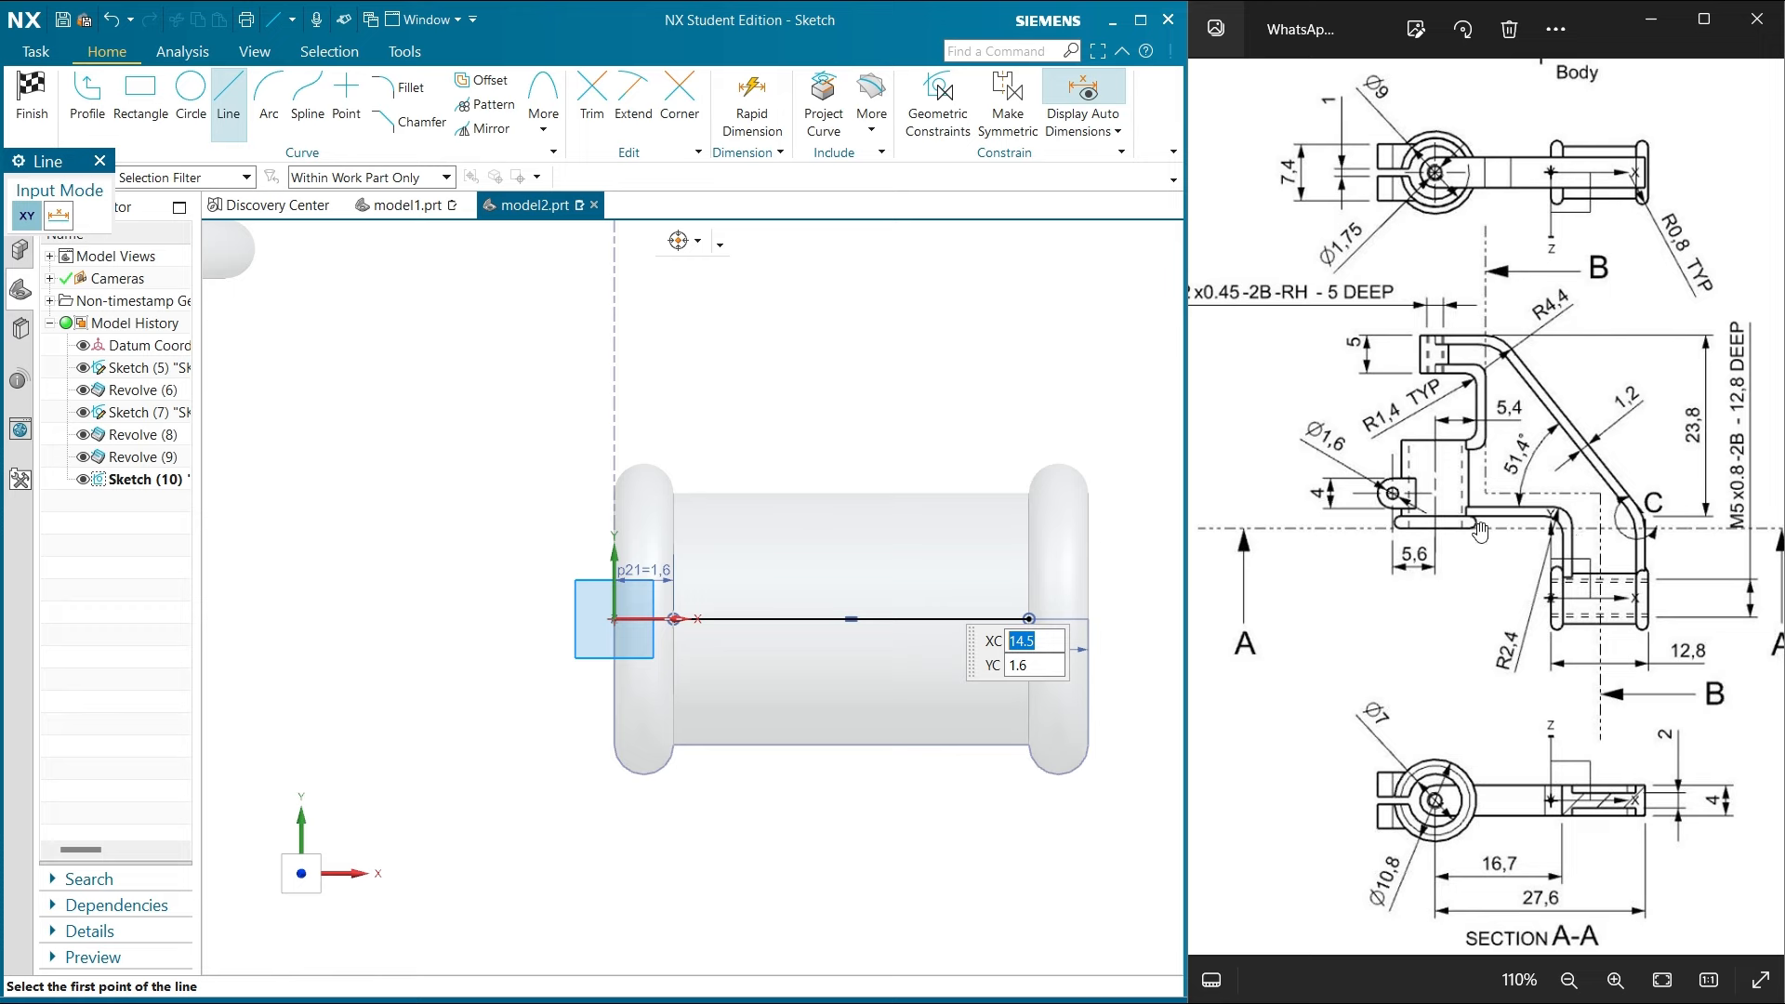
scroll(975, 682, down, 2)
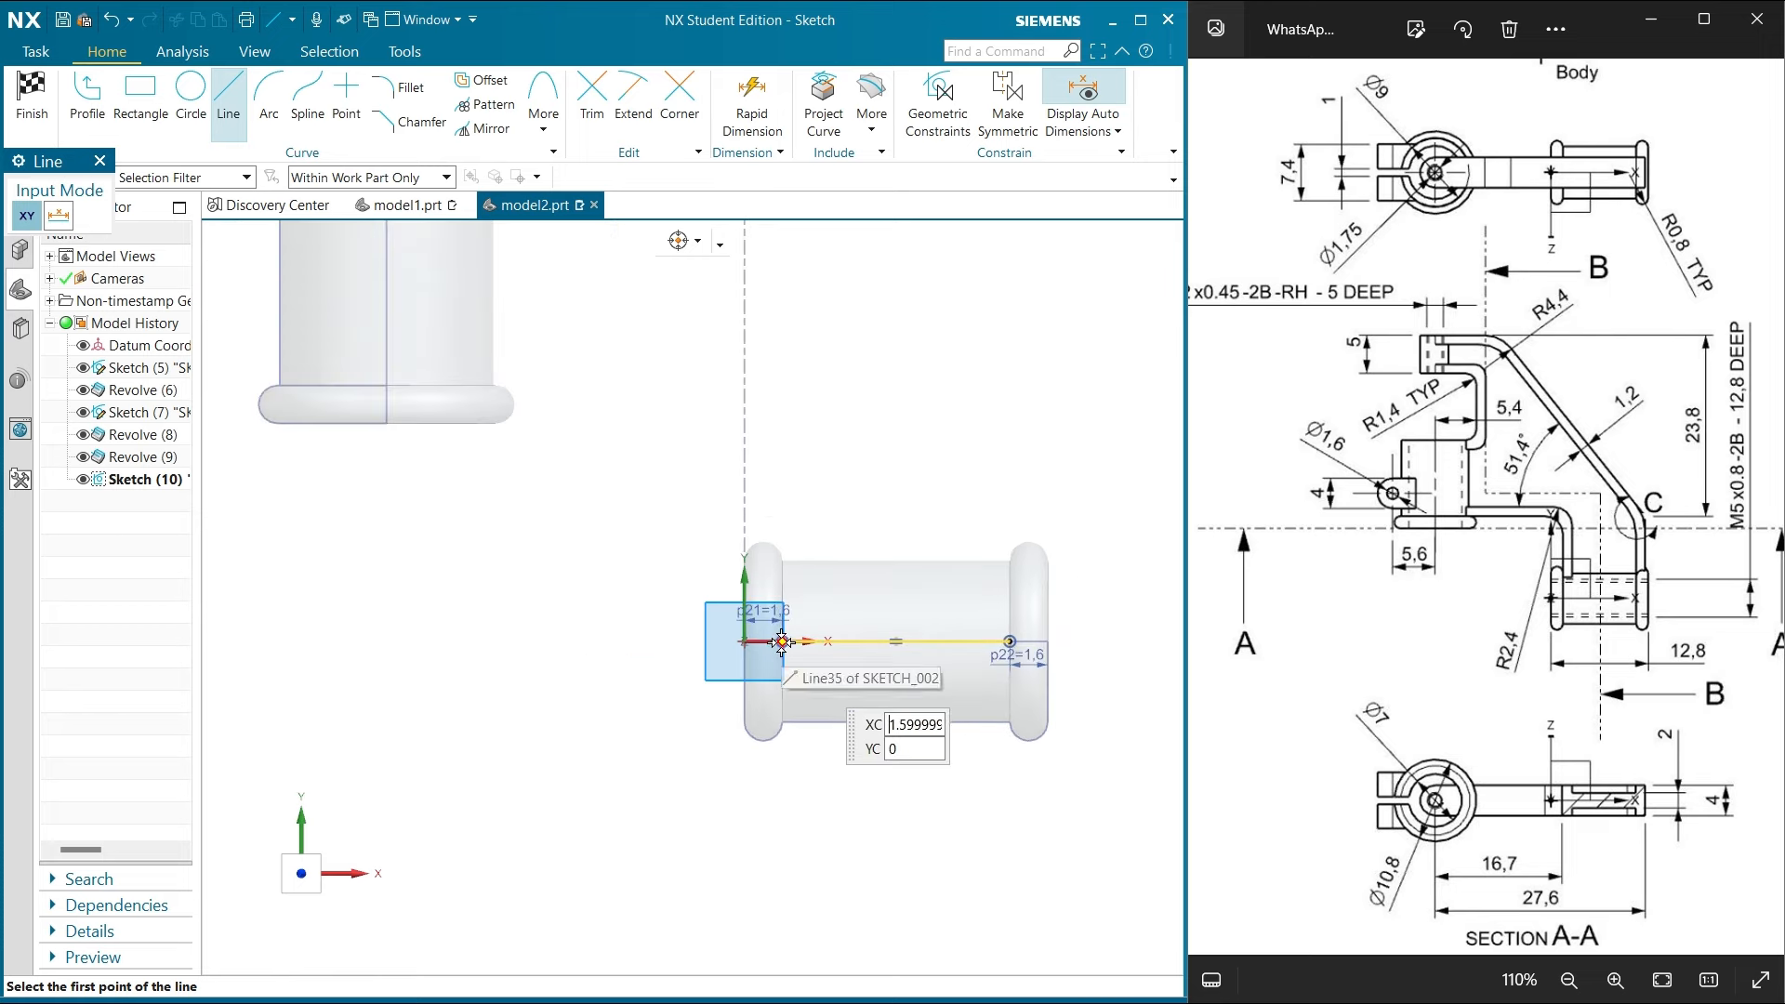
click(674, 619)
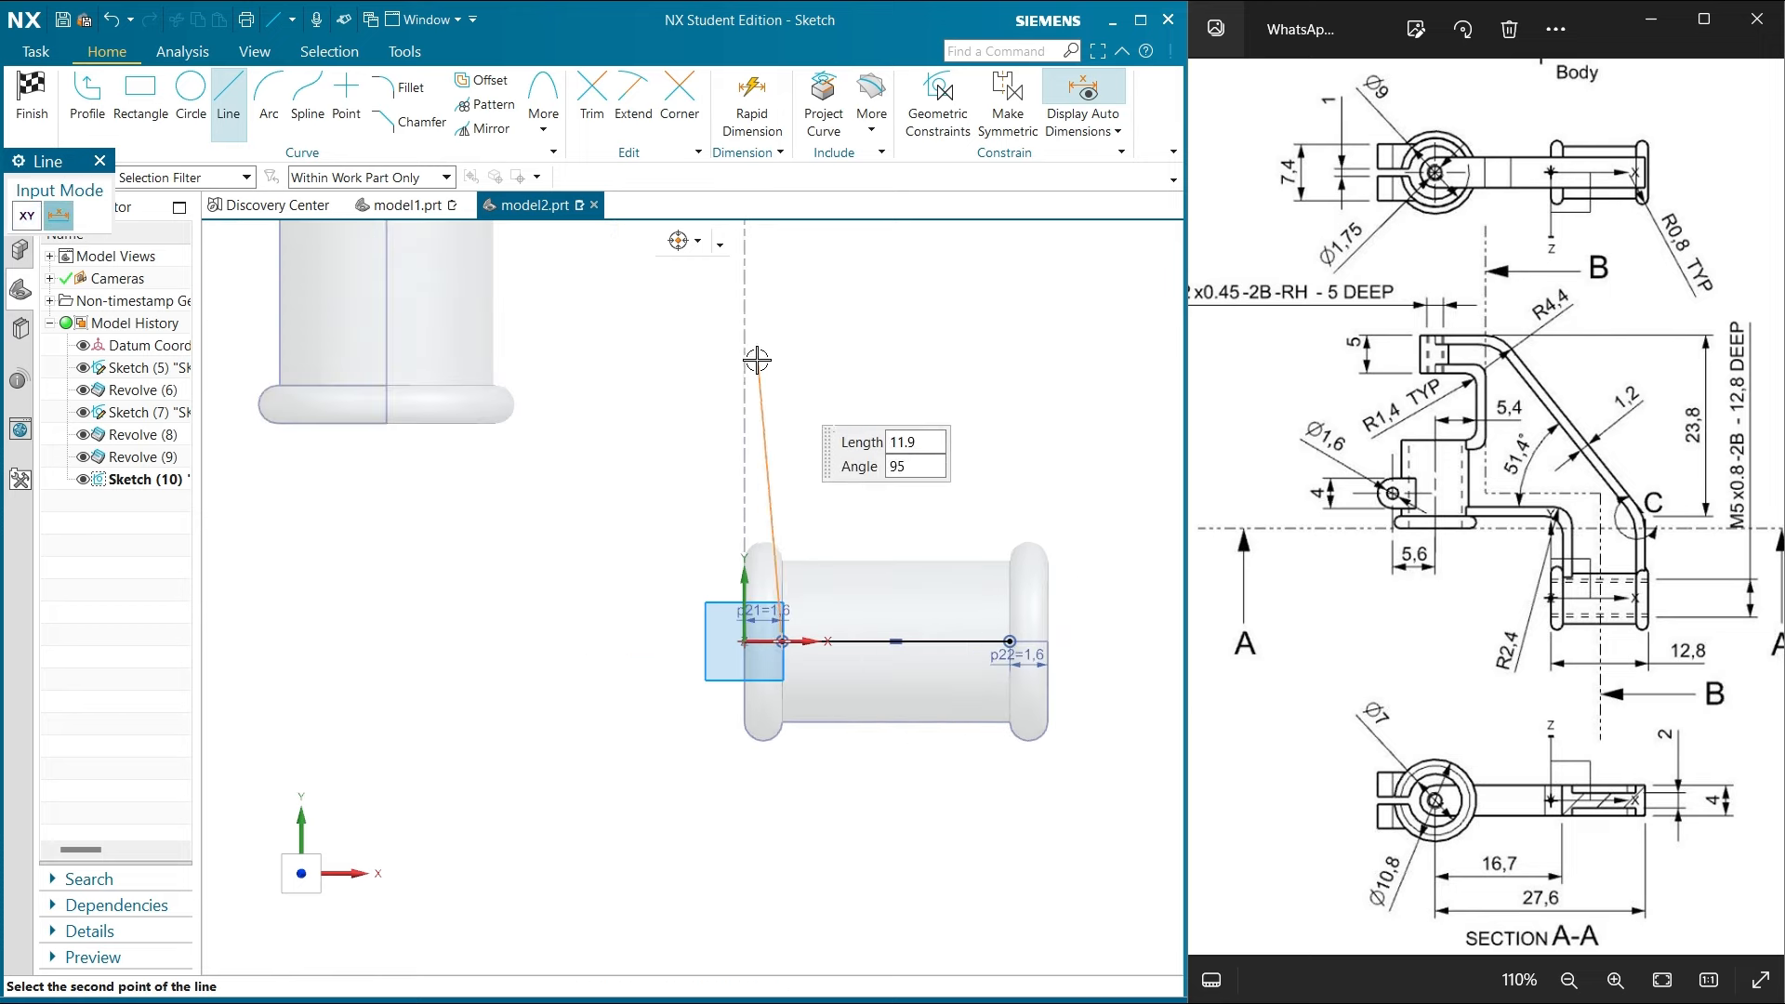
click(782, 413)
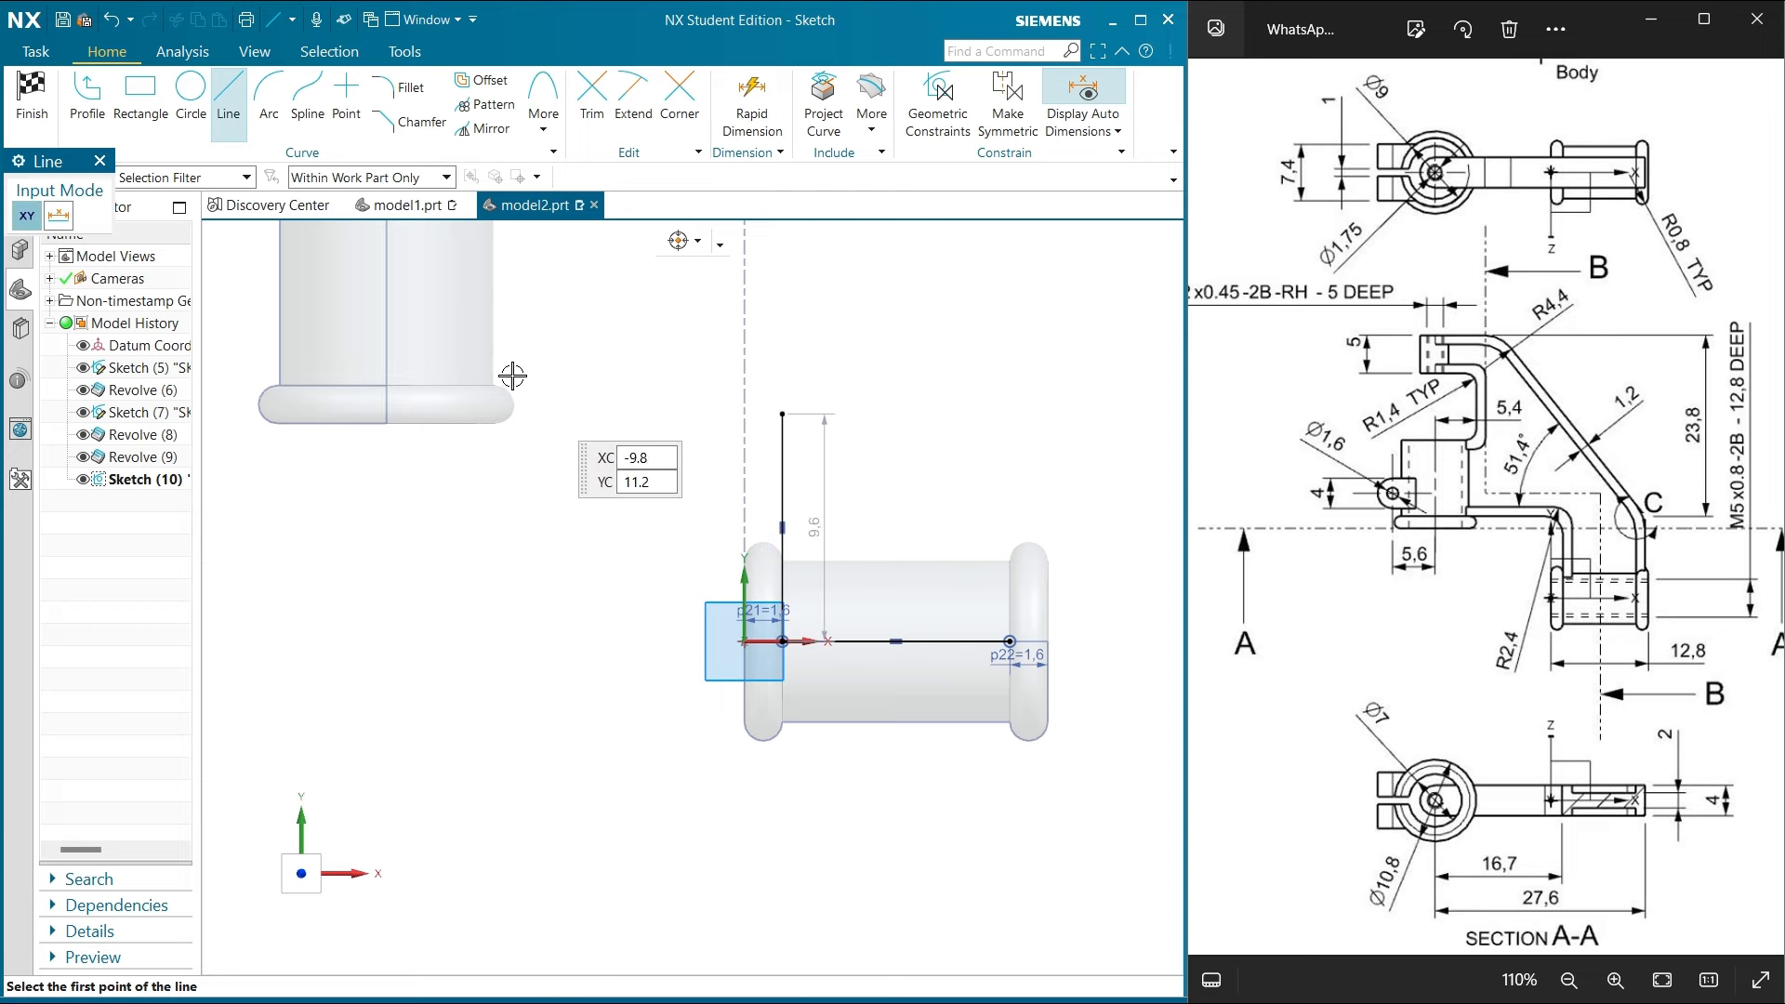
Draw a horizontal line about 16.7 mm long from the collared body's axis at the collar's top edge, and extend the vertical line to it
click(385, 385)
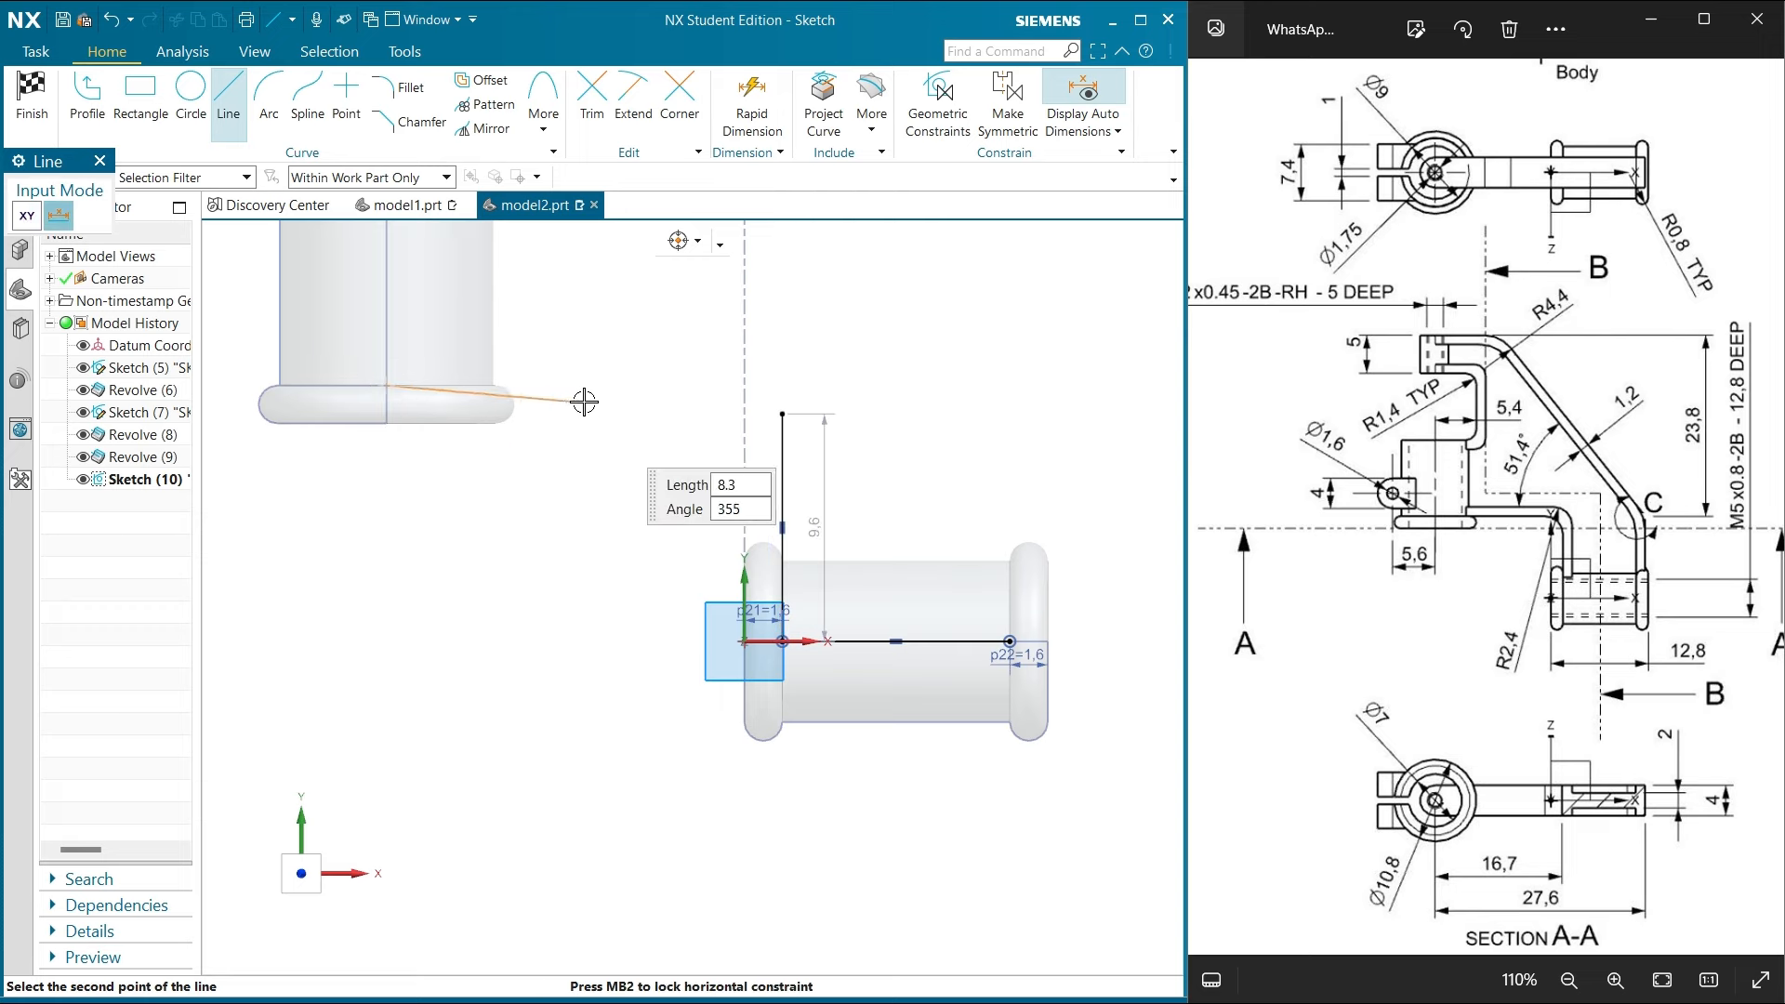
click(783, 385)
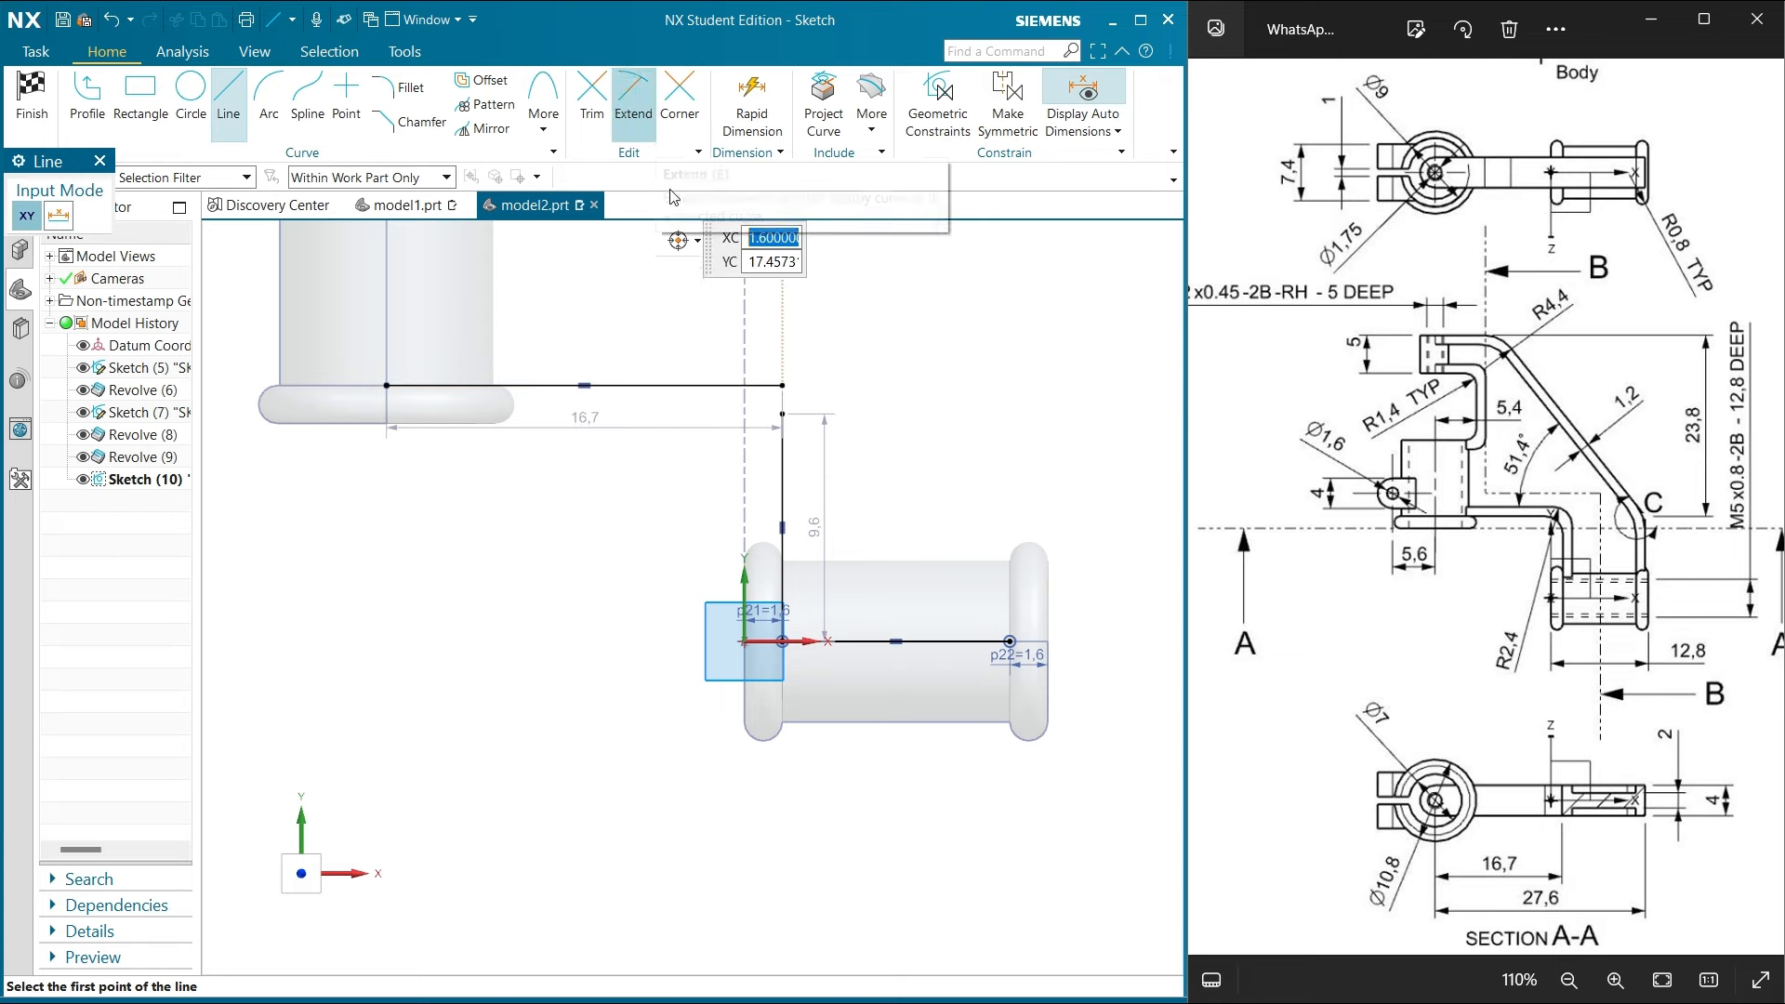
click(633, 93)
click(782, 465)
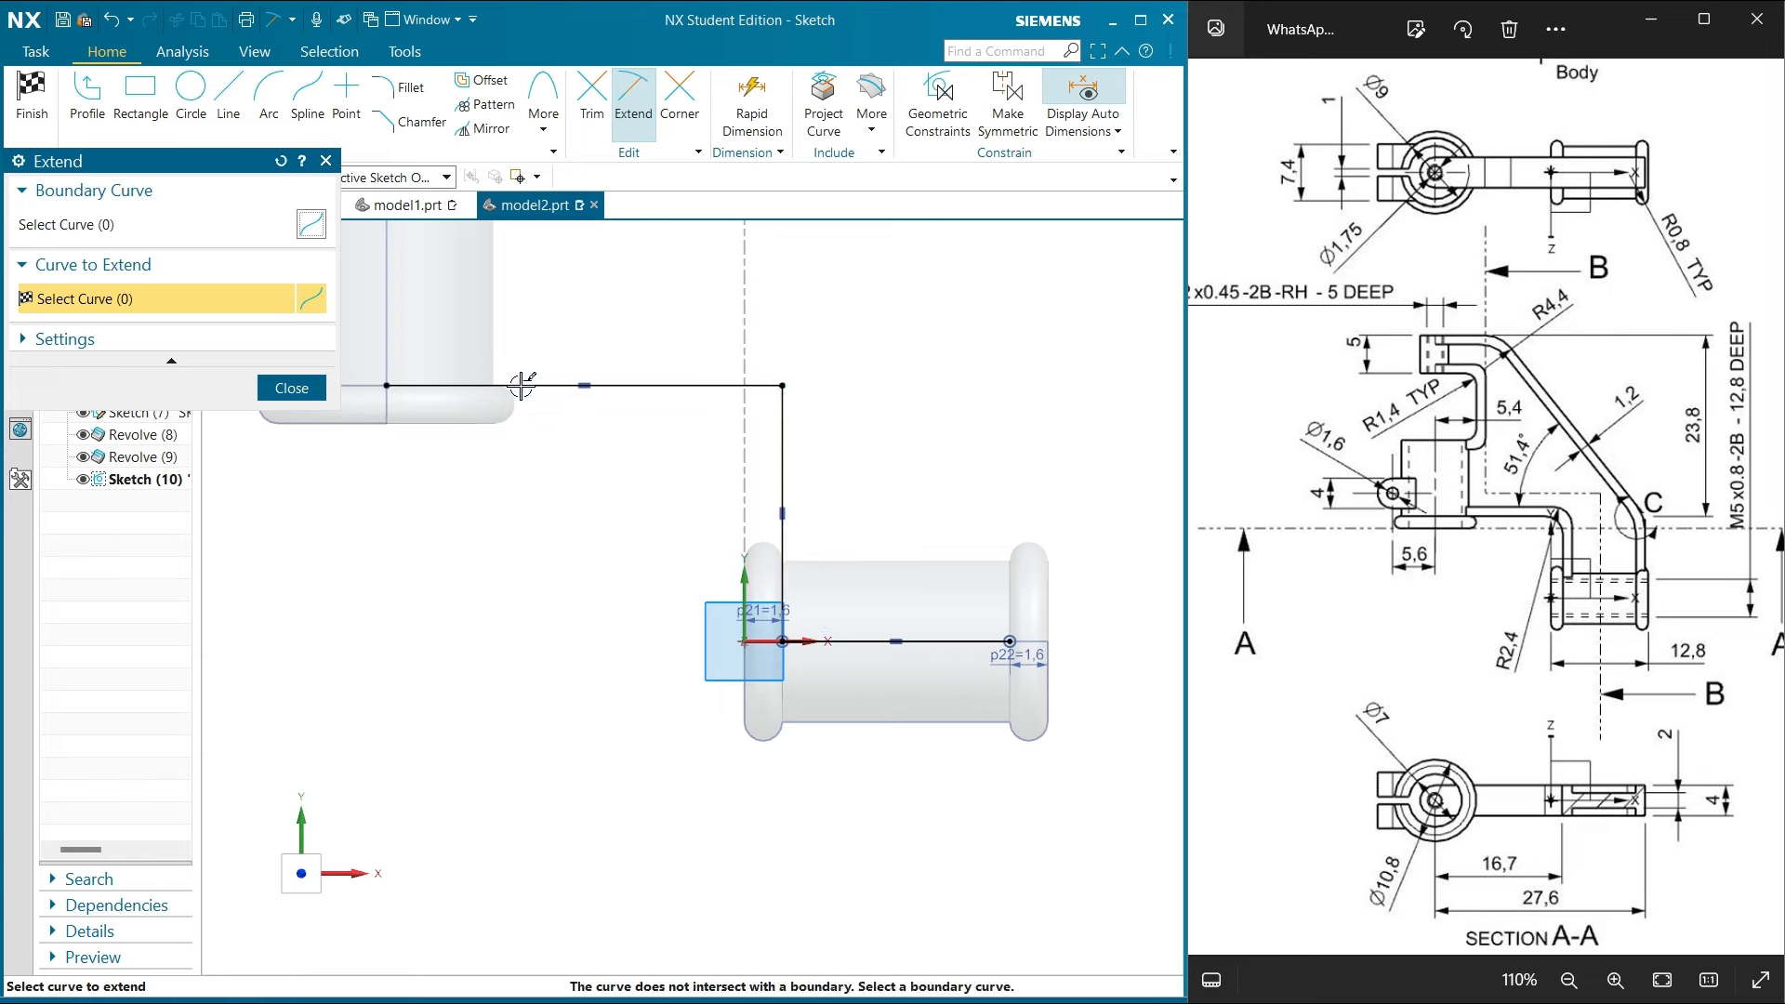
click(290, 388)
scroll(462, 510, down, 4)
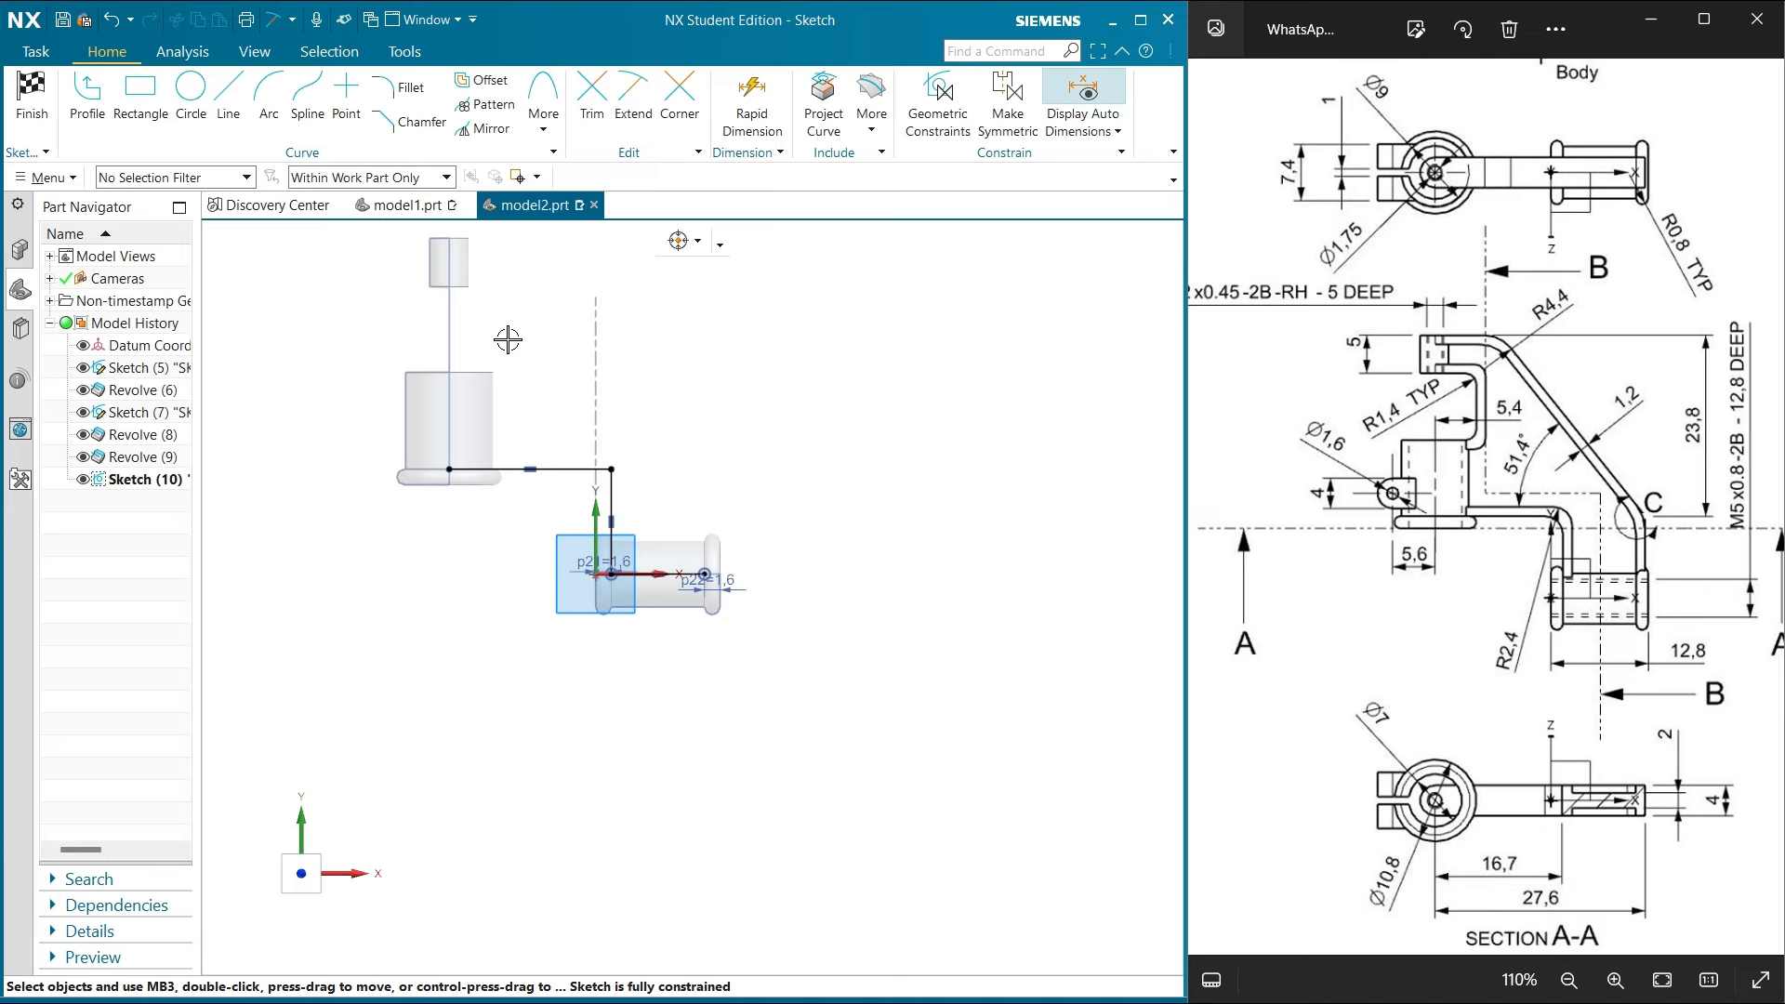
Draw a 10 mm vertical line up the collared body's axis and a horizontal line about 7.4 mm long outward from its top end
click(228, 101)
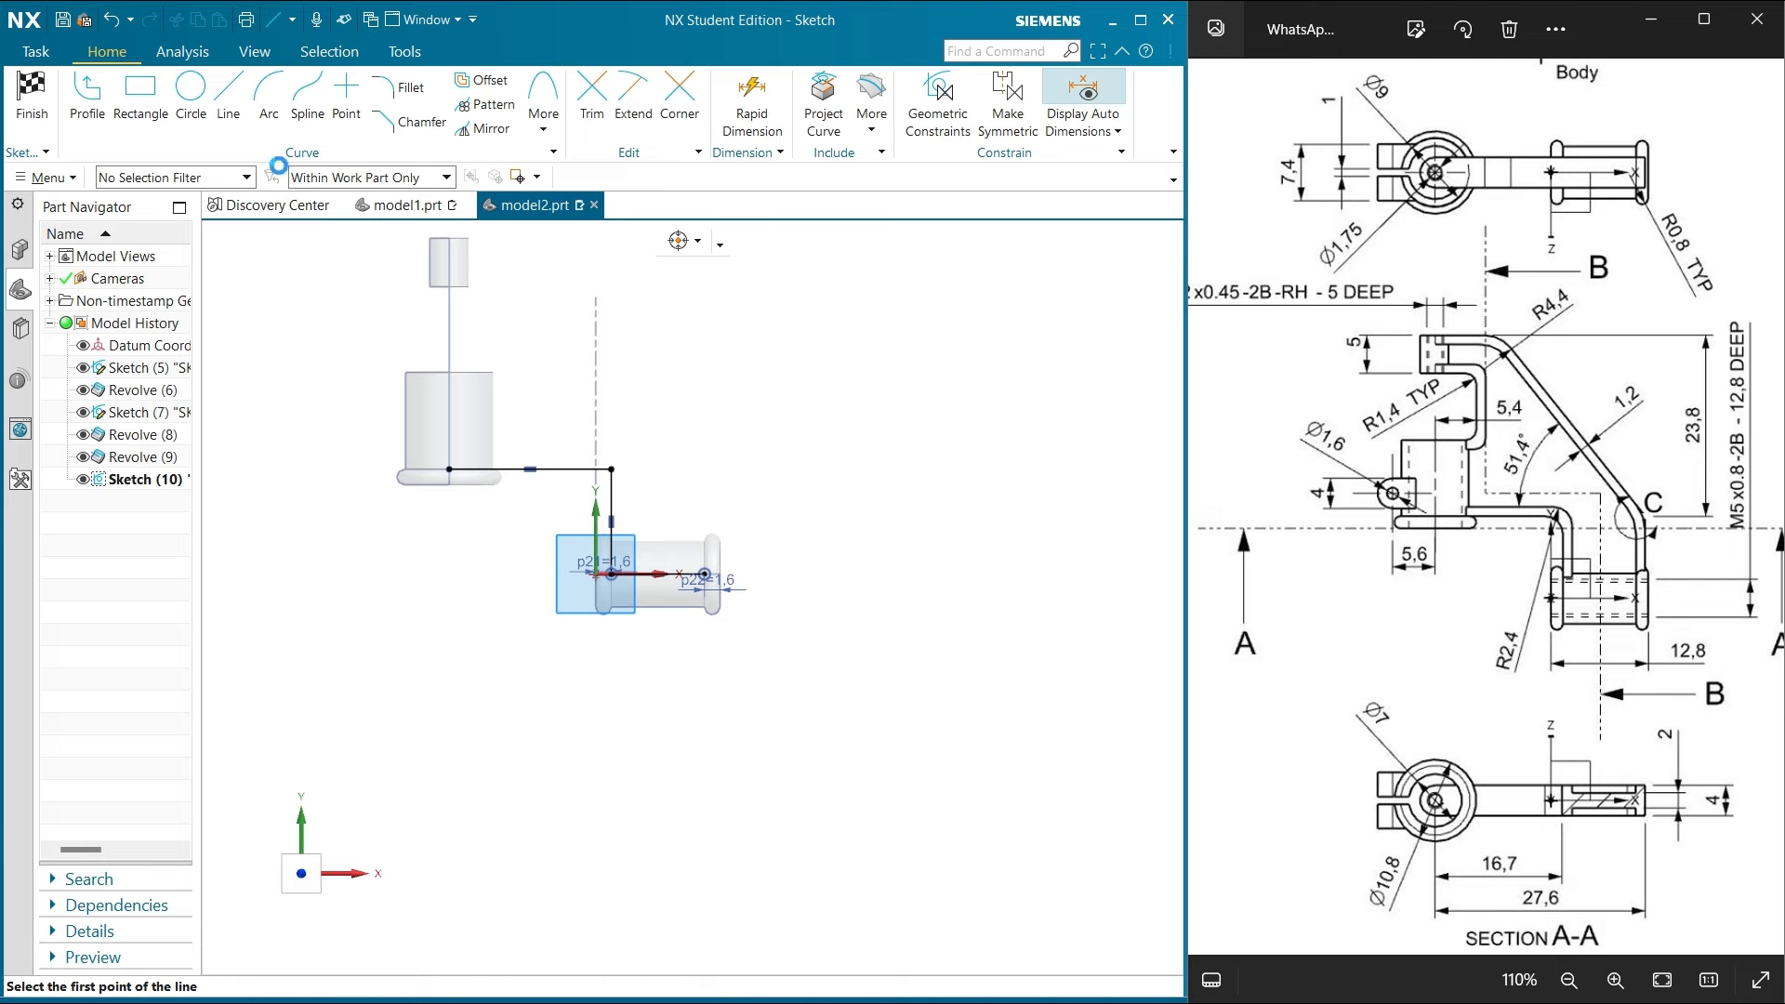
click(453, 470)
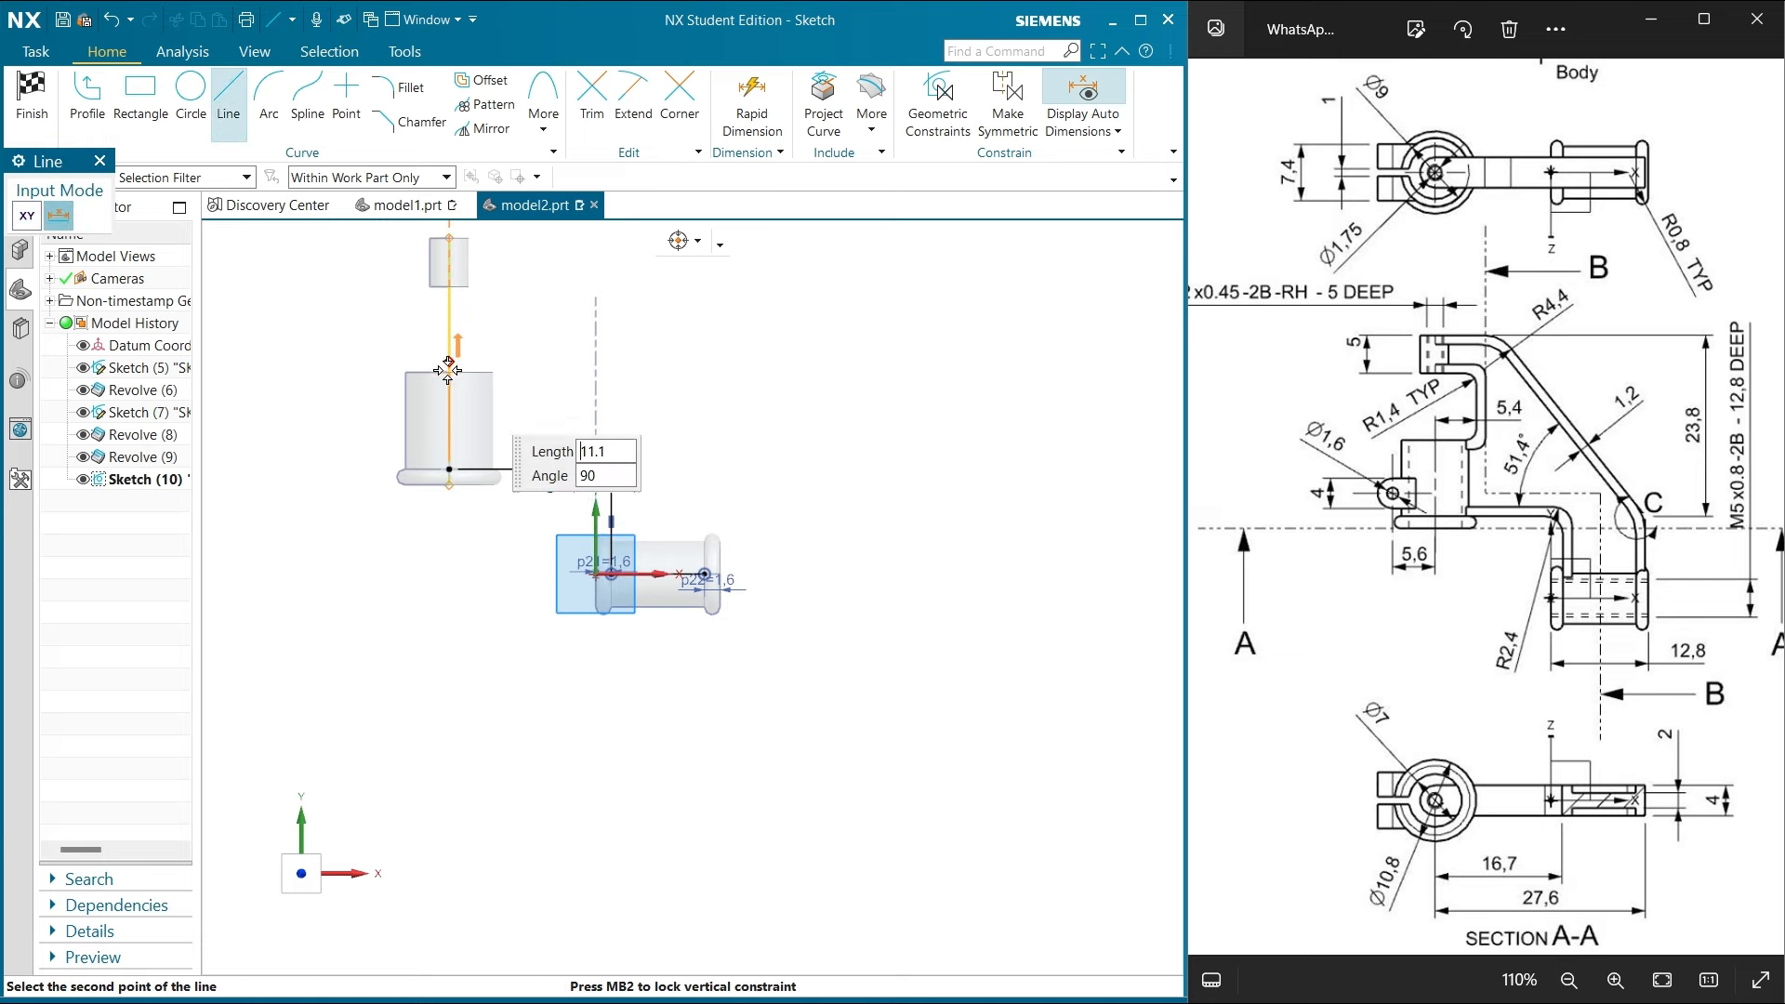
scroll(446, 373, up, 5)
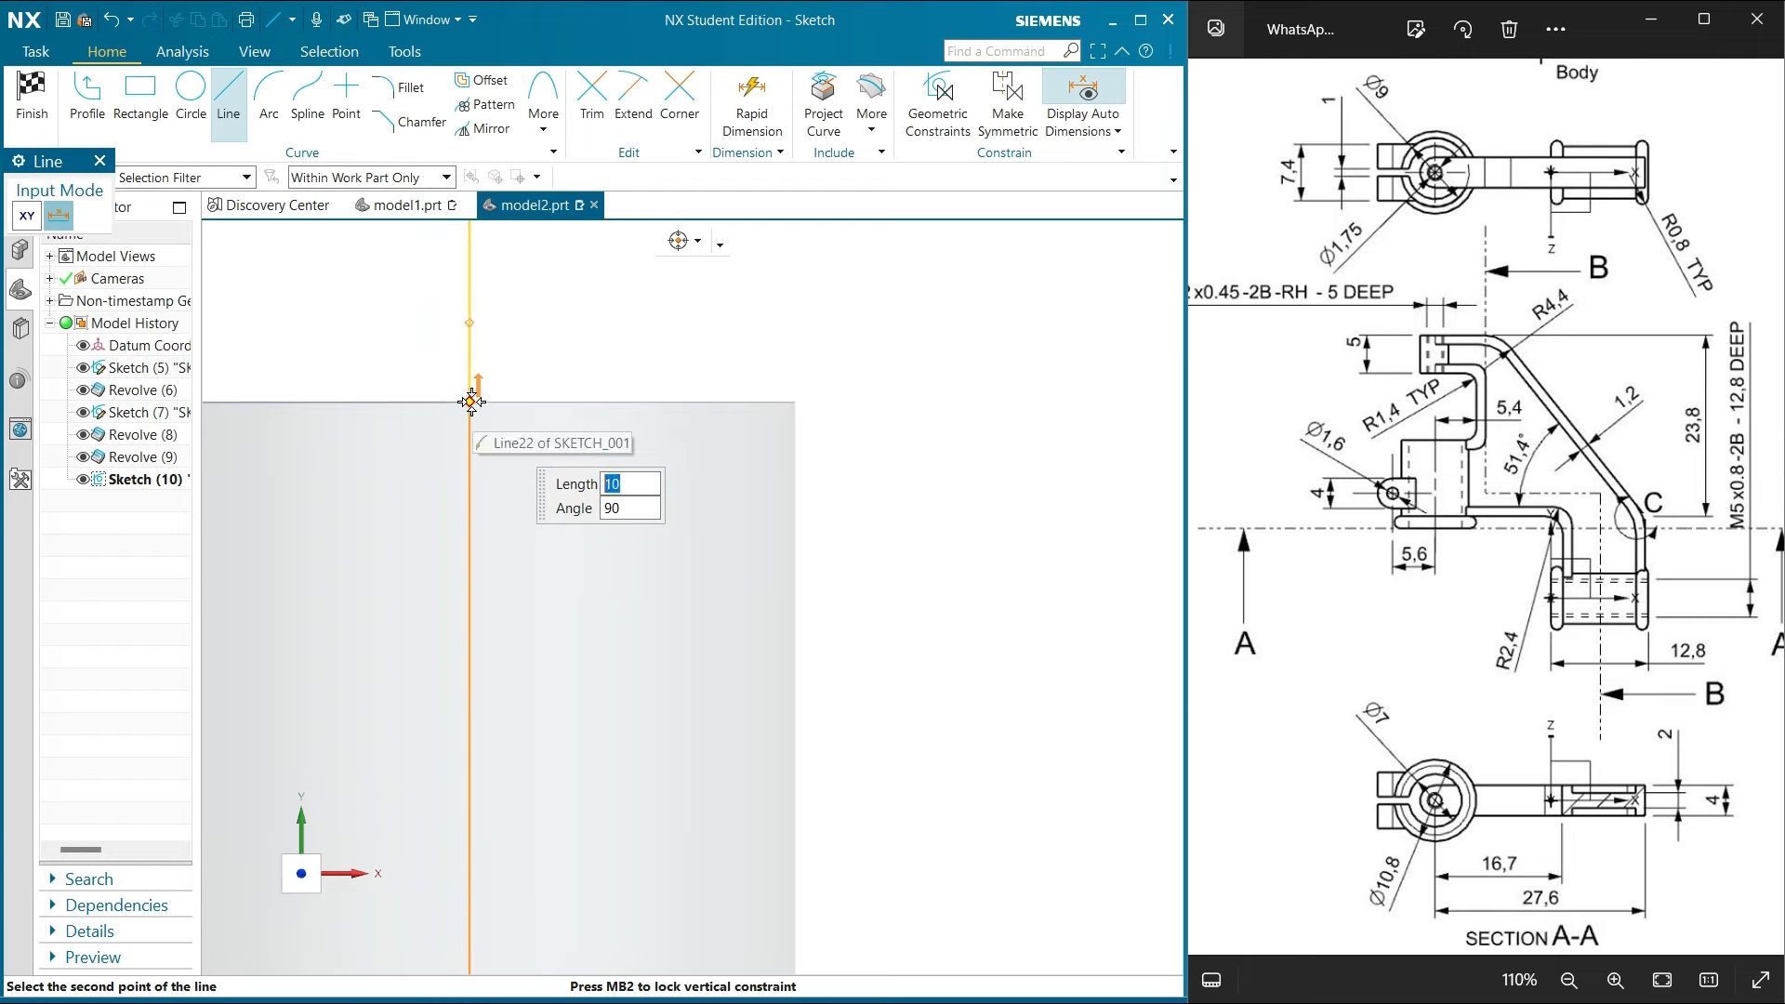
click(471, 401)
scroll(470, 400, down, 3)
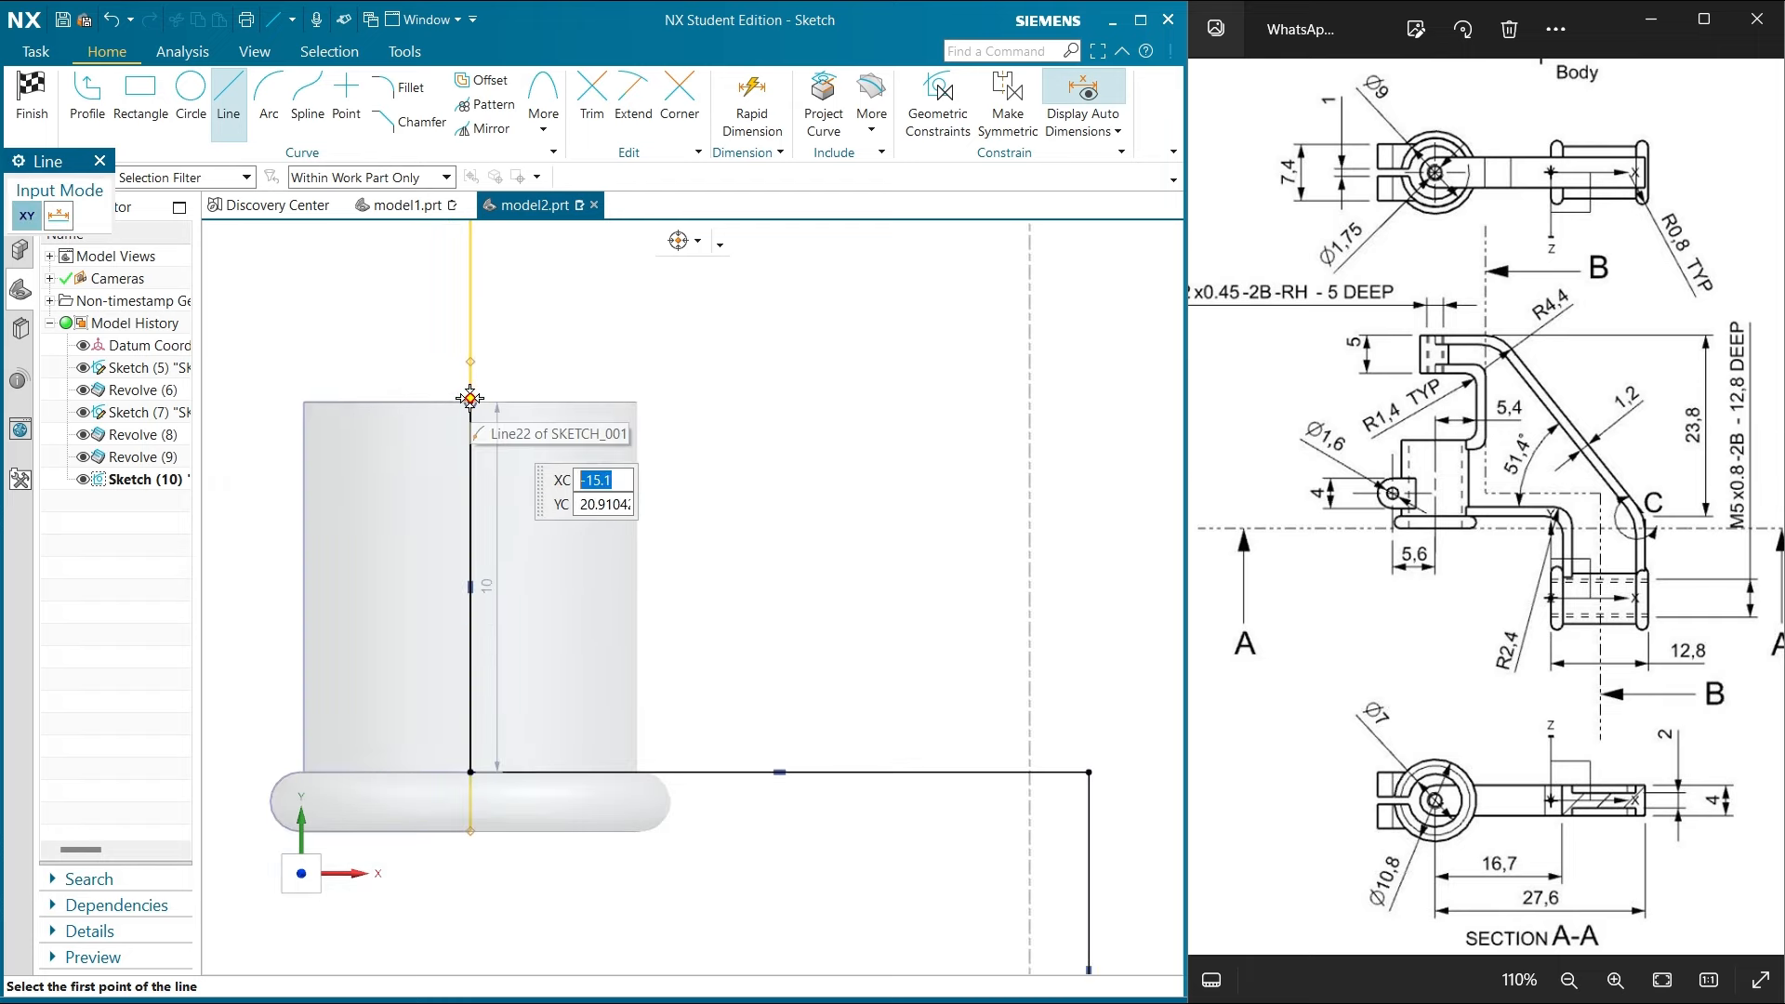
click(471, 401)
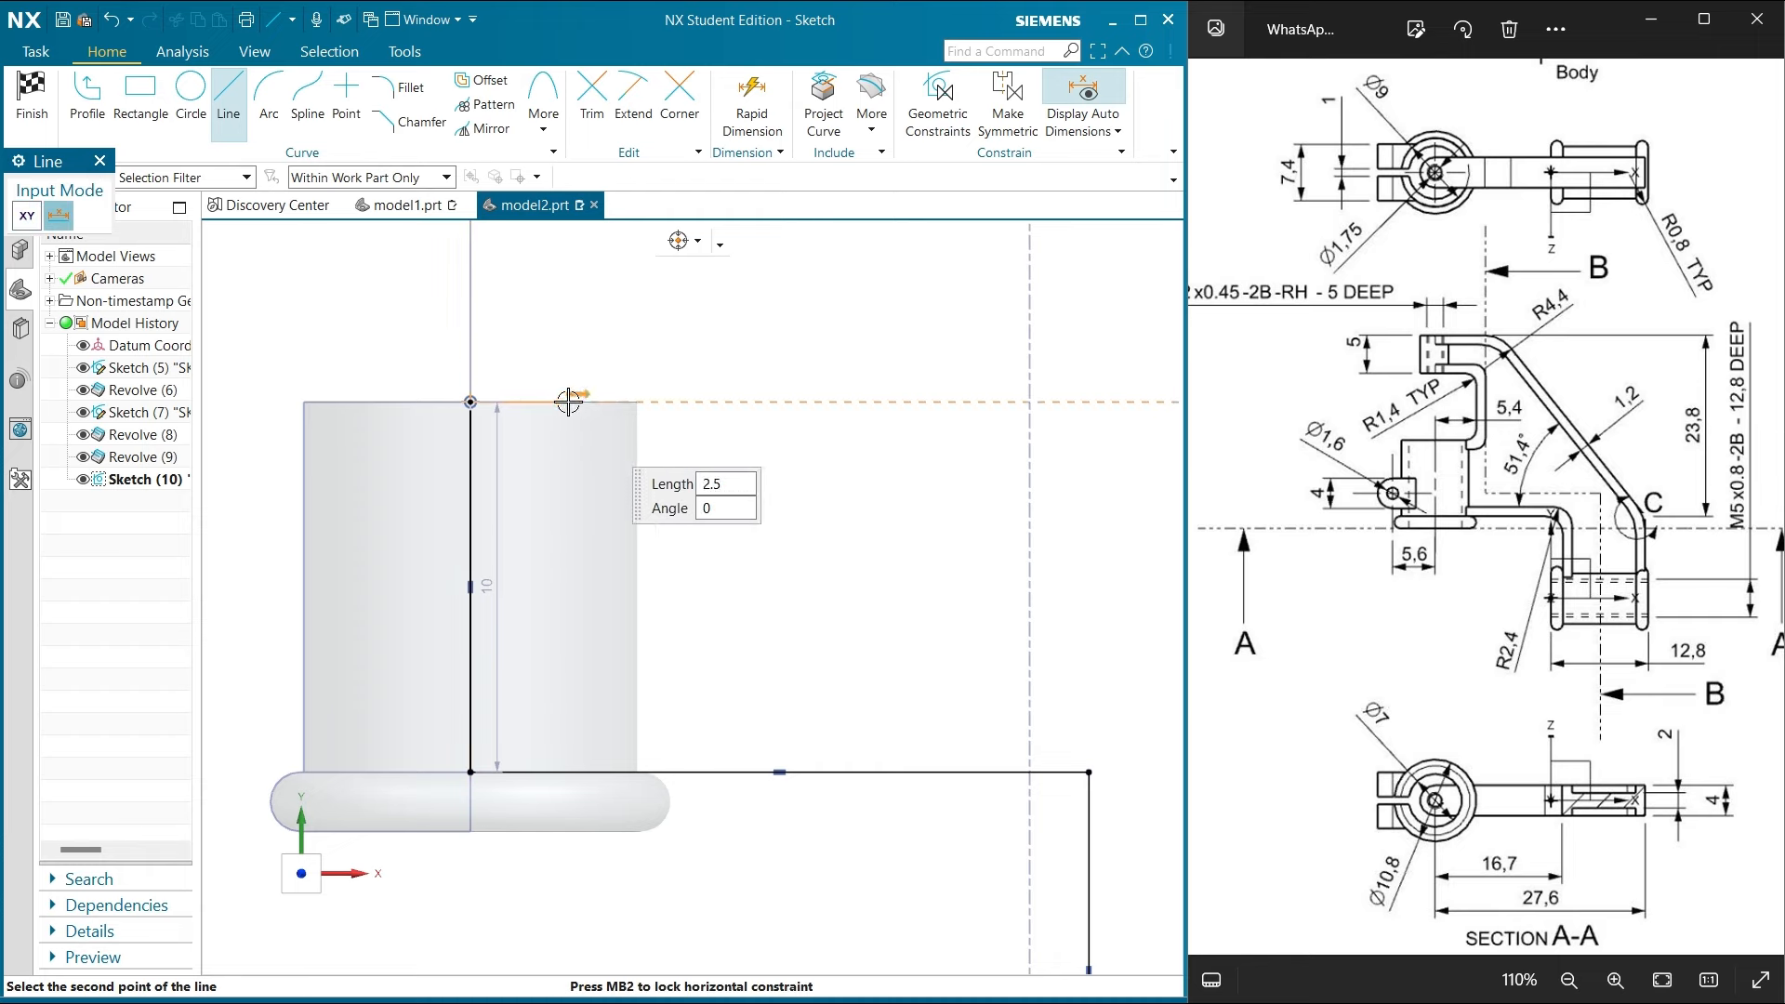
click(744, 405)
Draw a vertical line along the small upper cylinder's axis from its top edge to its bottom edge
scroll(744, 442, down, 5)
scroll(633, 291, up, 4)
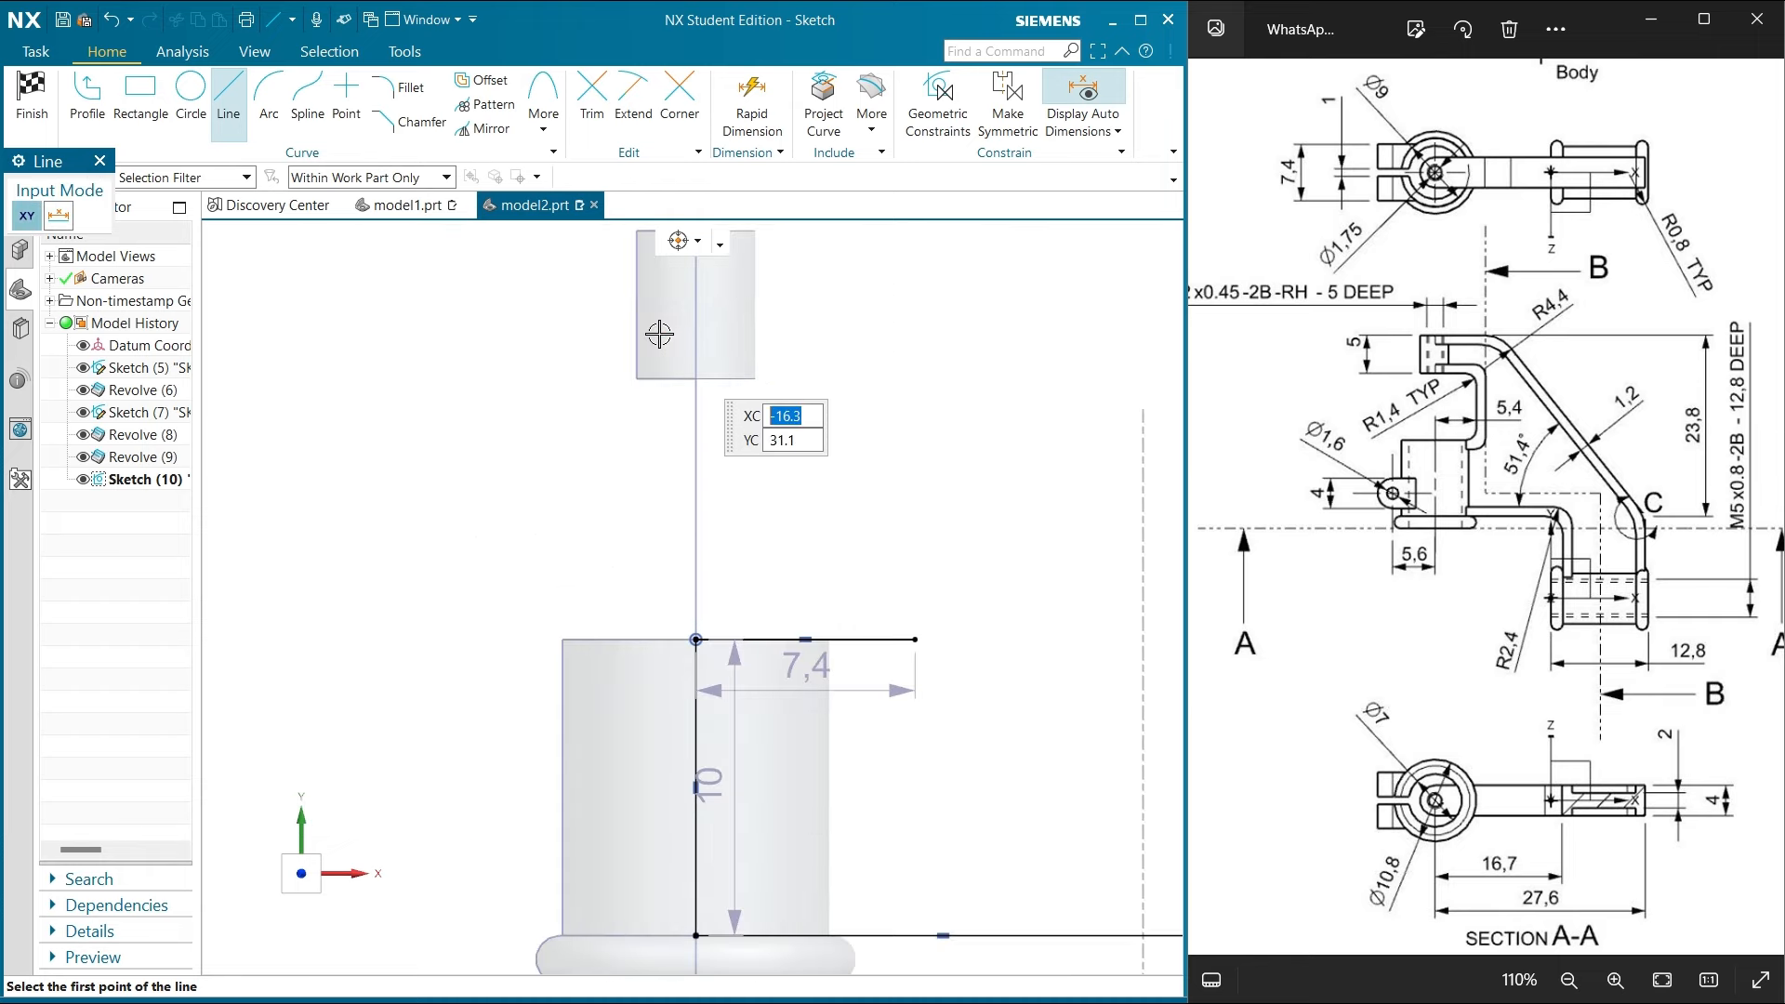
scroll(659, 334, up, 3)
click(629, 341)
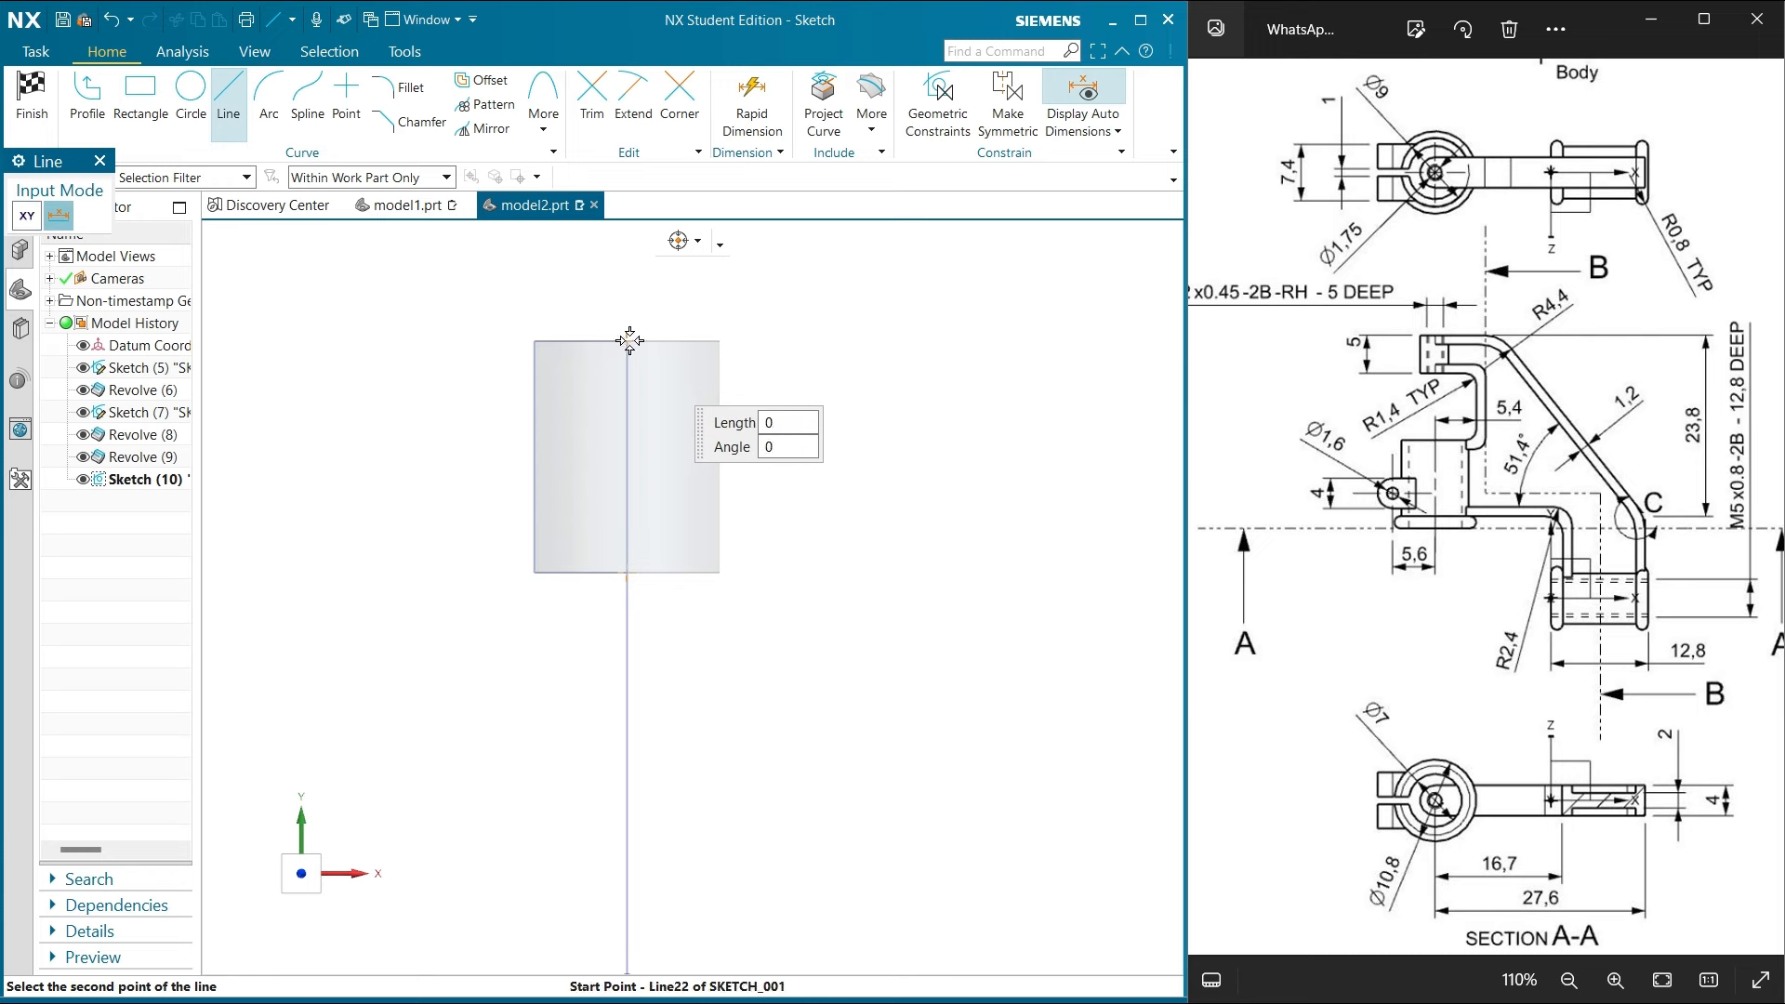
click(627, 571)
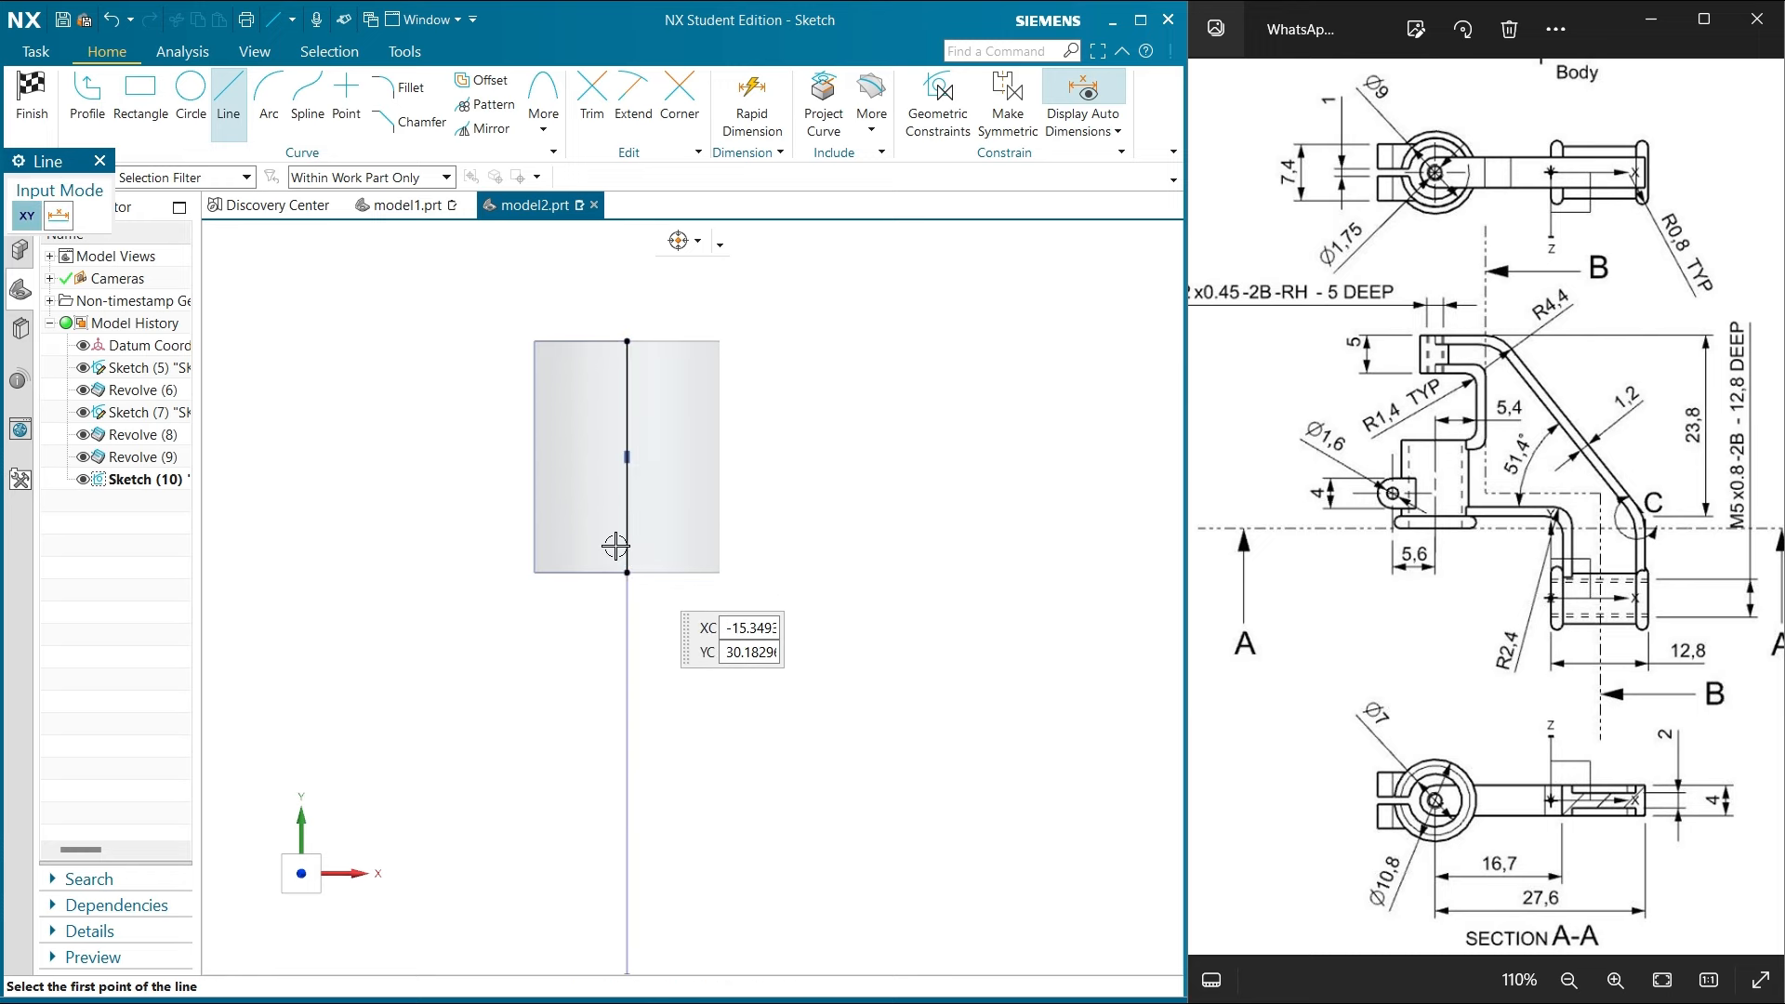
Draw a horizontal line about 7.3 mm long outward from the small cylinder's lower axis end, and join its end down to the body's top line
scroll(616, 547, down, 3)
click(621, 559)
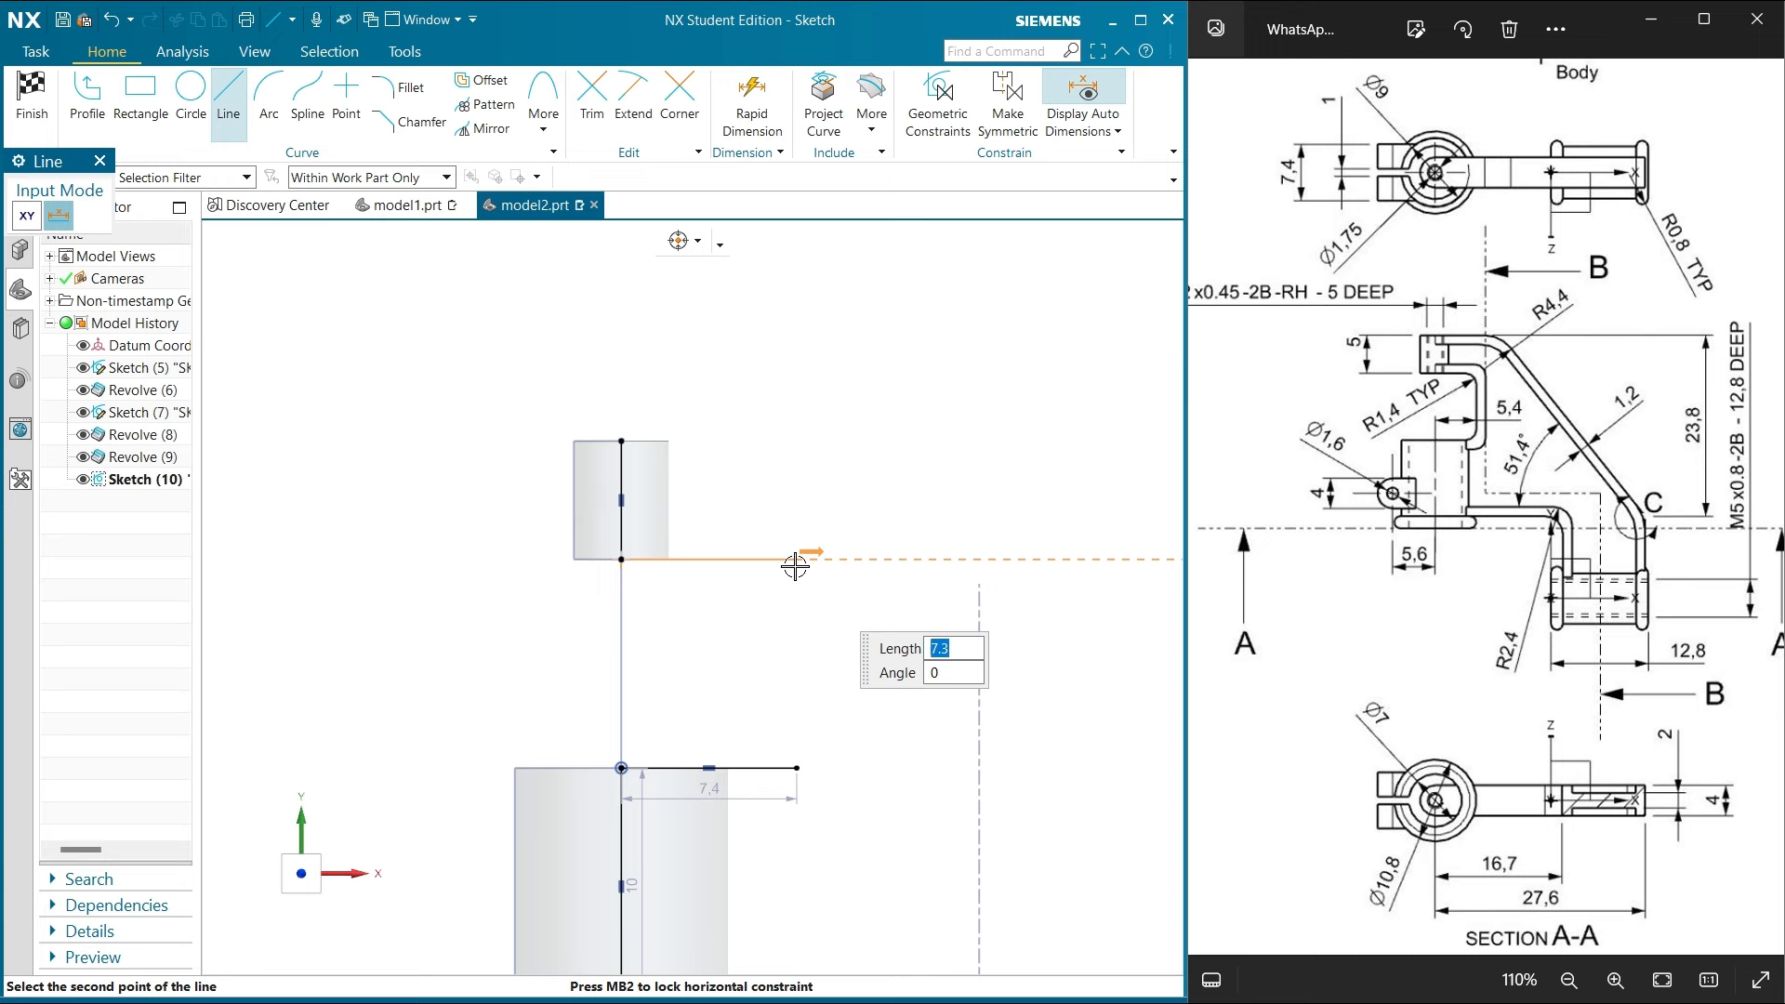
click(794, 563)
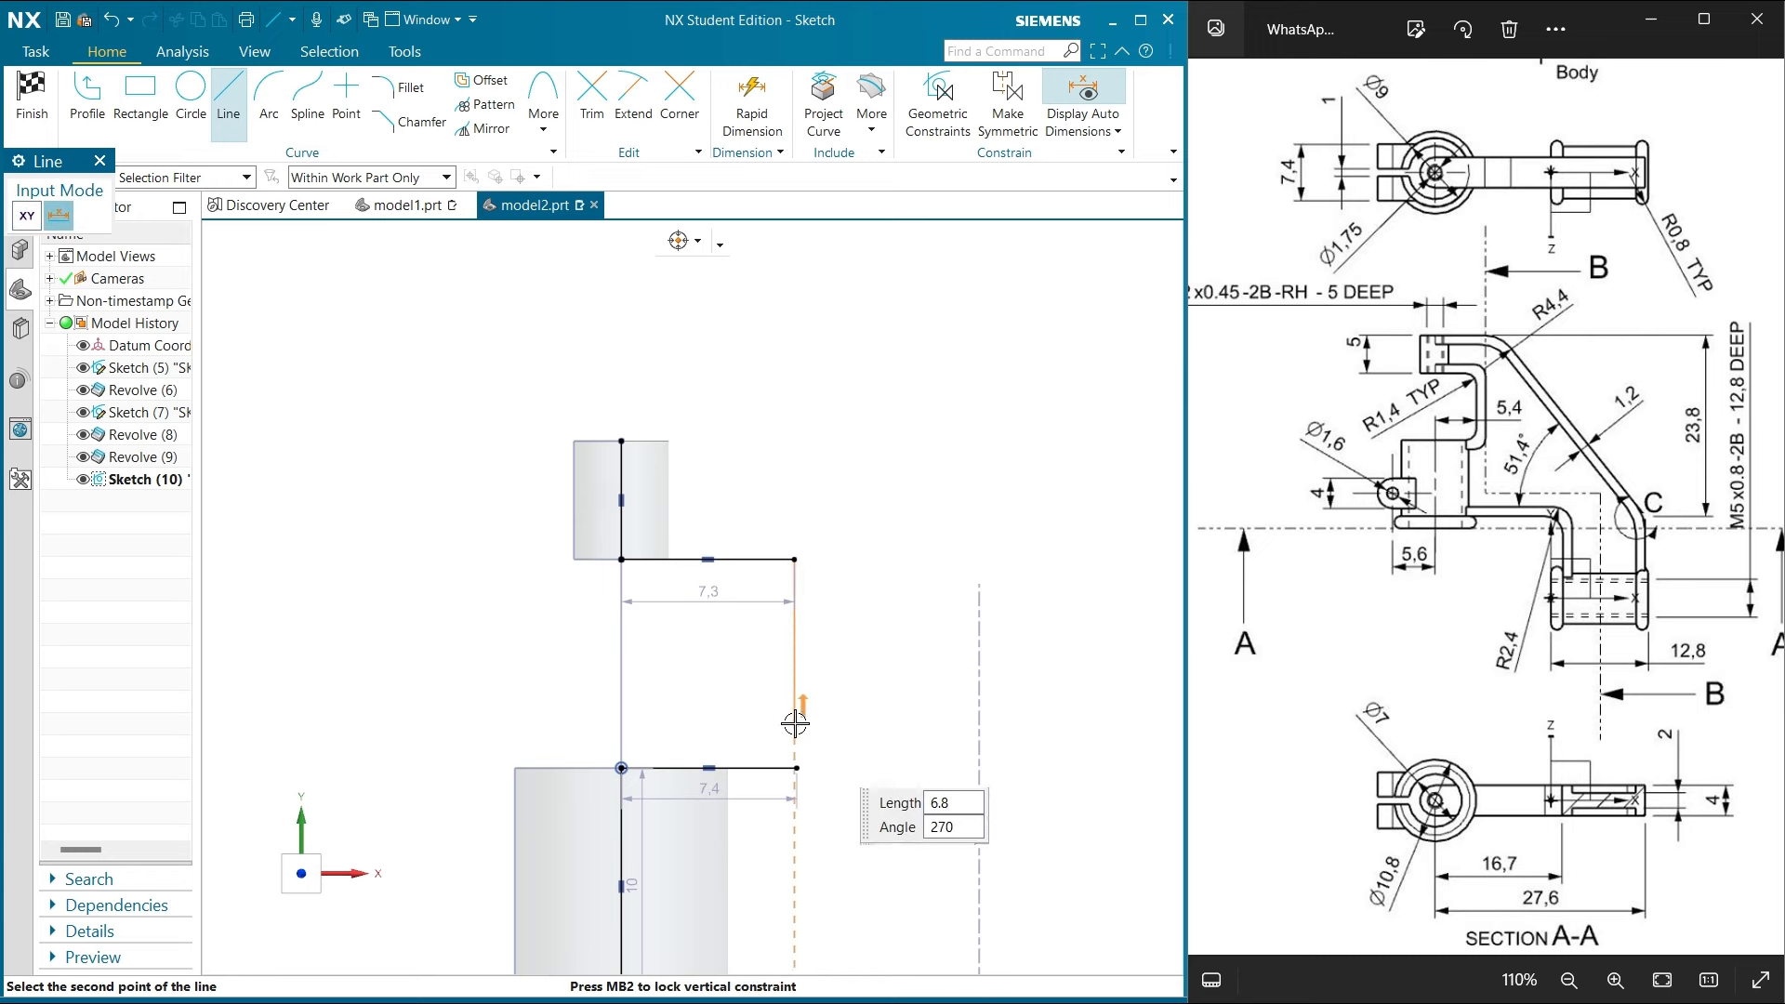
click(796, 768)
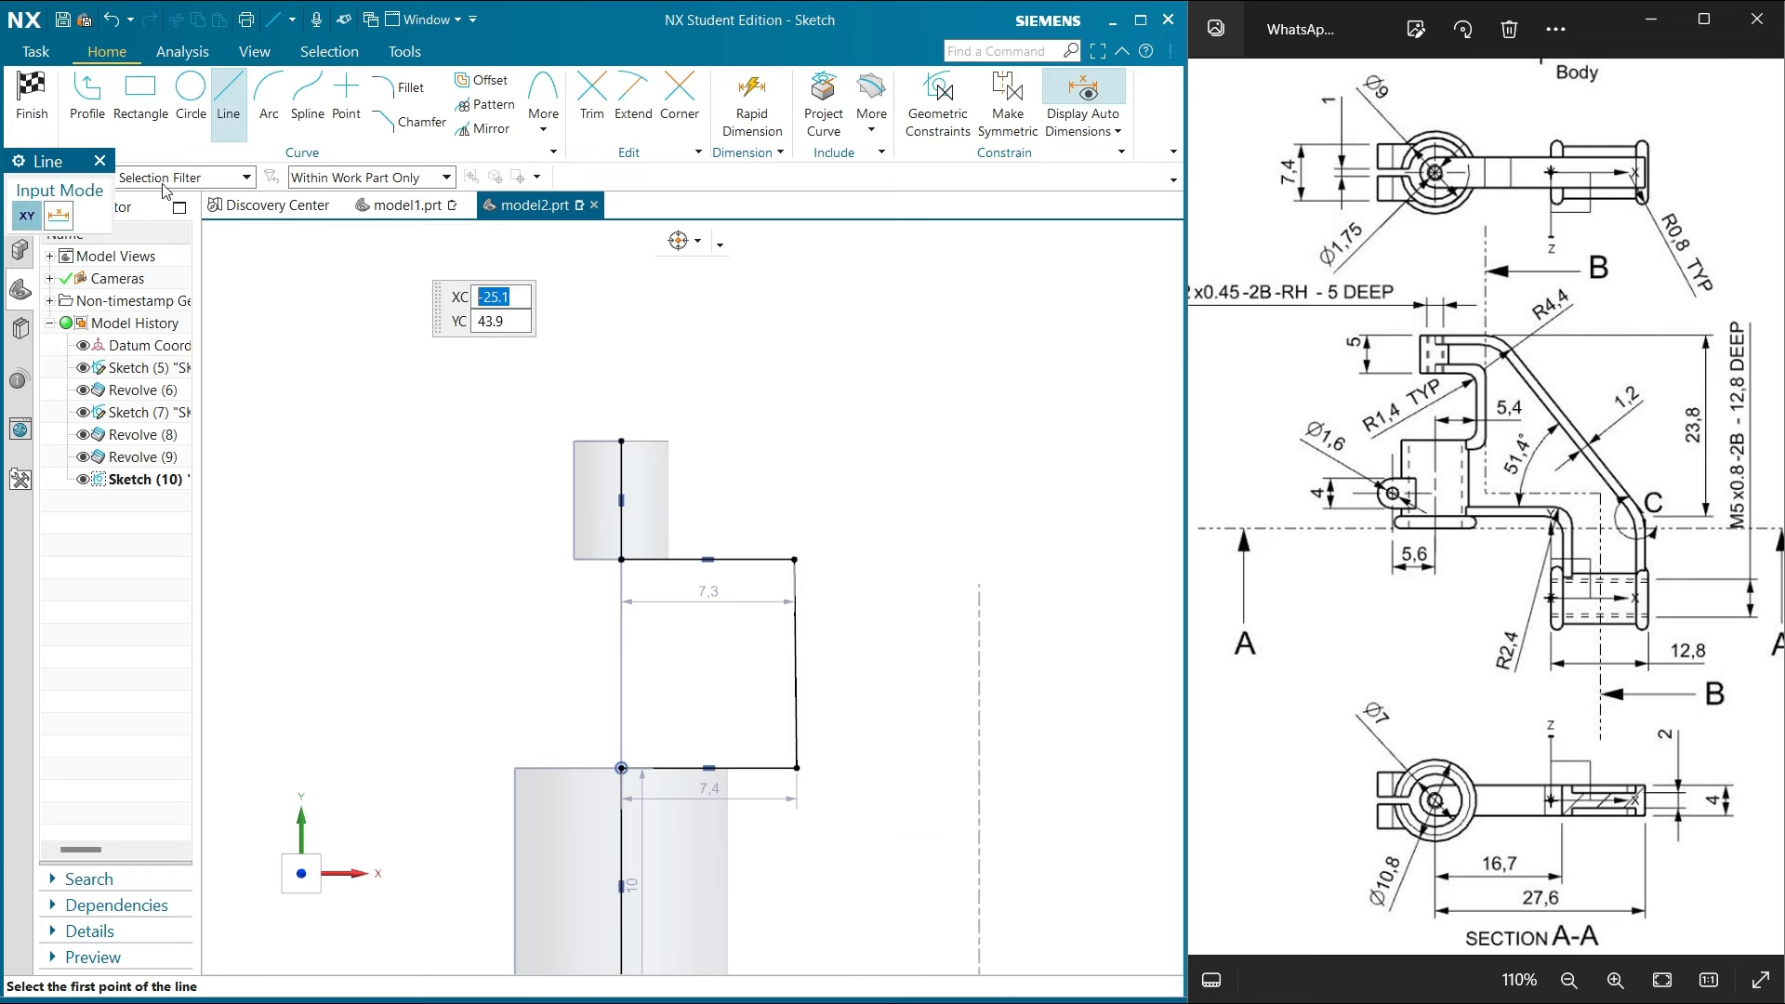
Constrain the slightly slanted line joining the two horizontal lines to be vertical
click(99, 161)
right_click(796, 641)
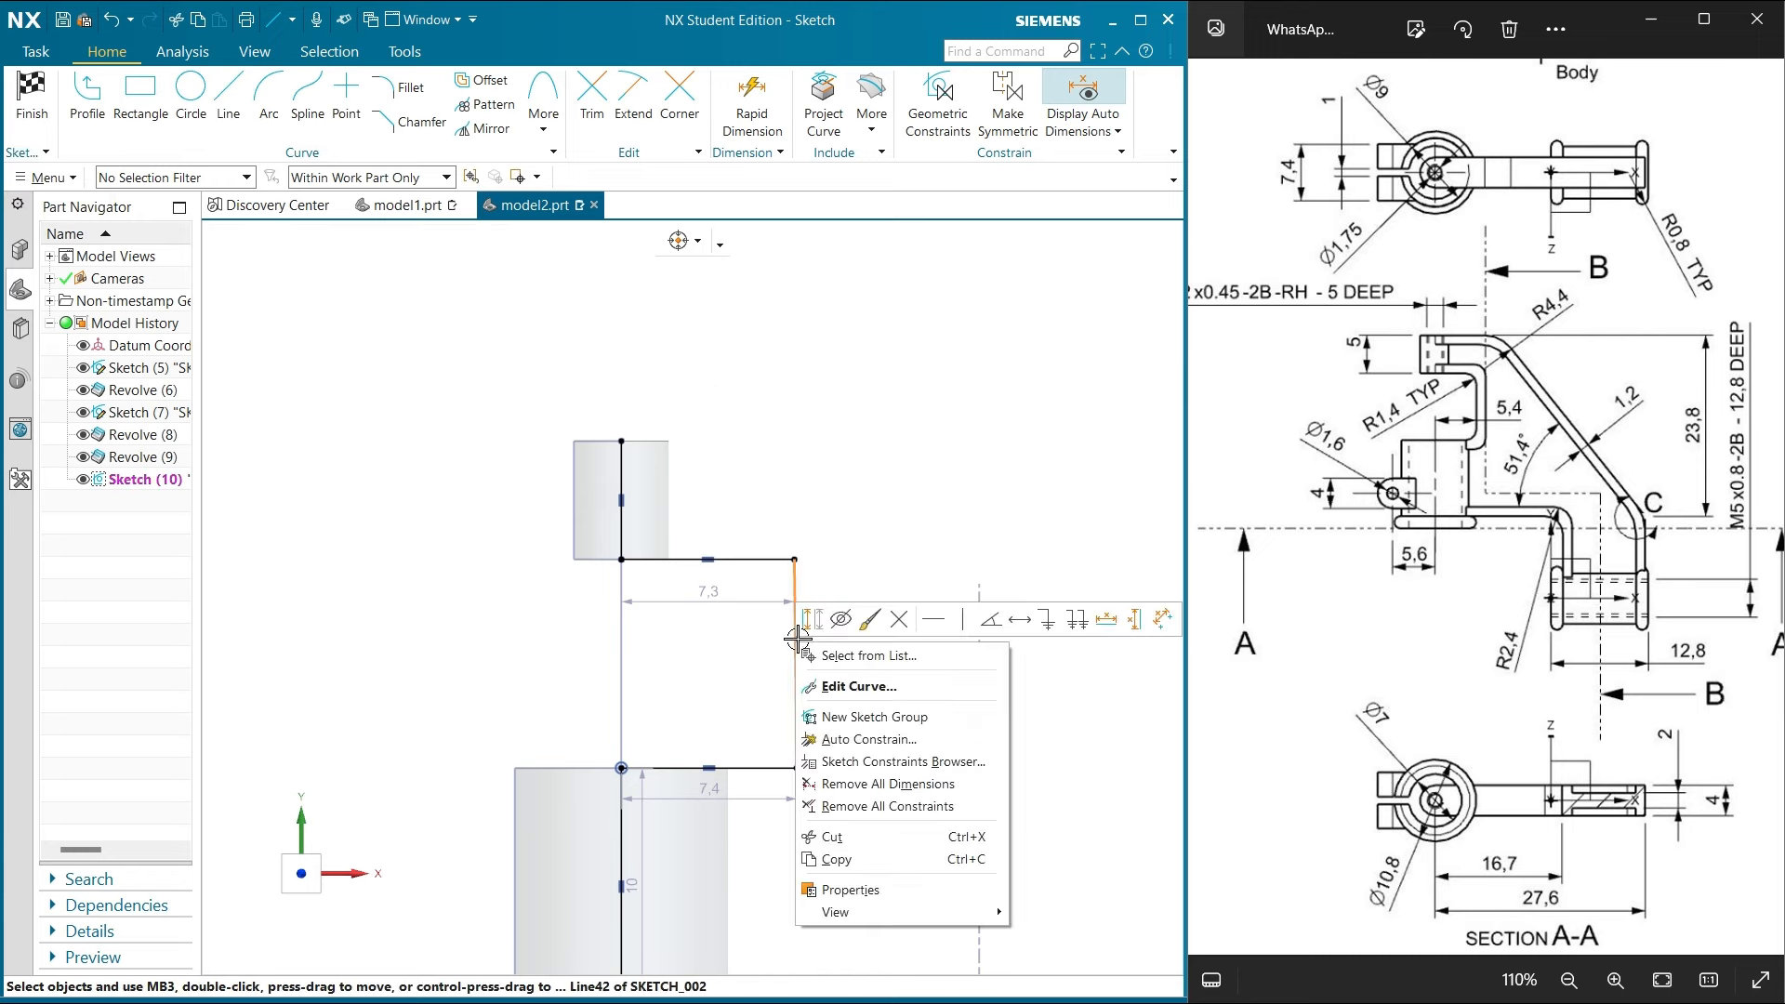
click(934, 618)
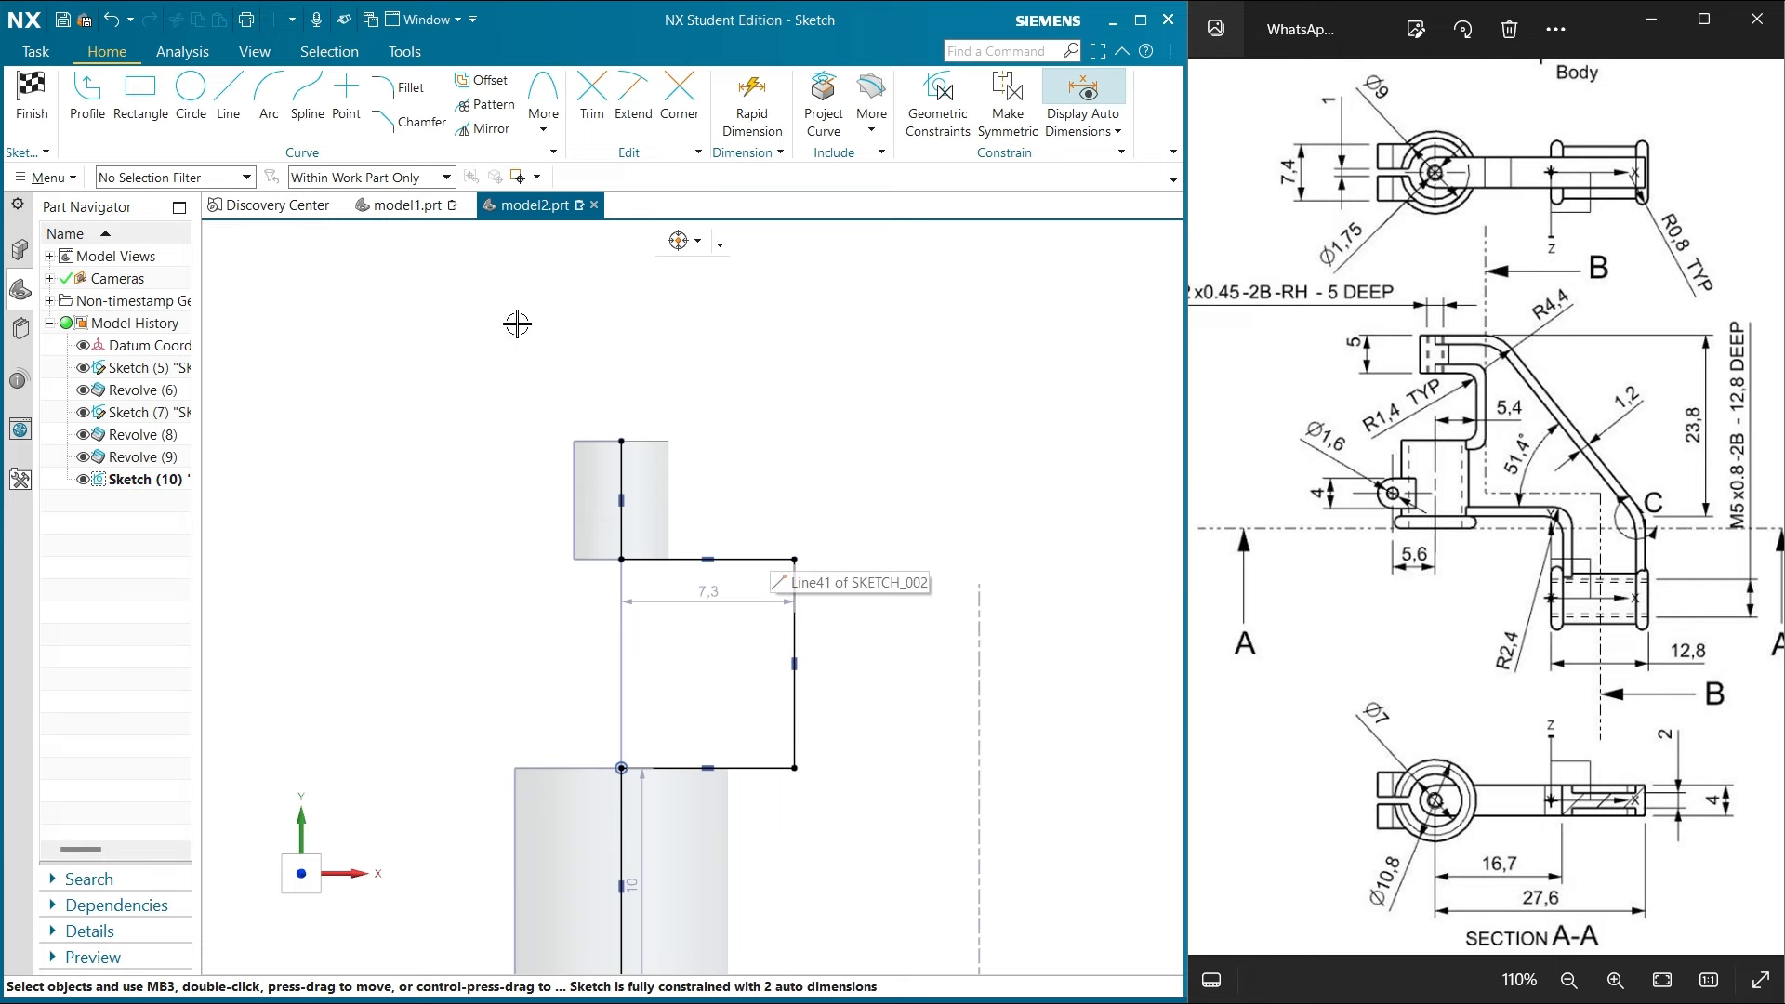
Set the length of the horizontal line under the small upper cylinder to 5.4 mm
scroll(752, 332, down, 2)
scroll(746, 485, up, 2)
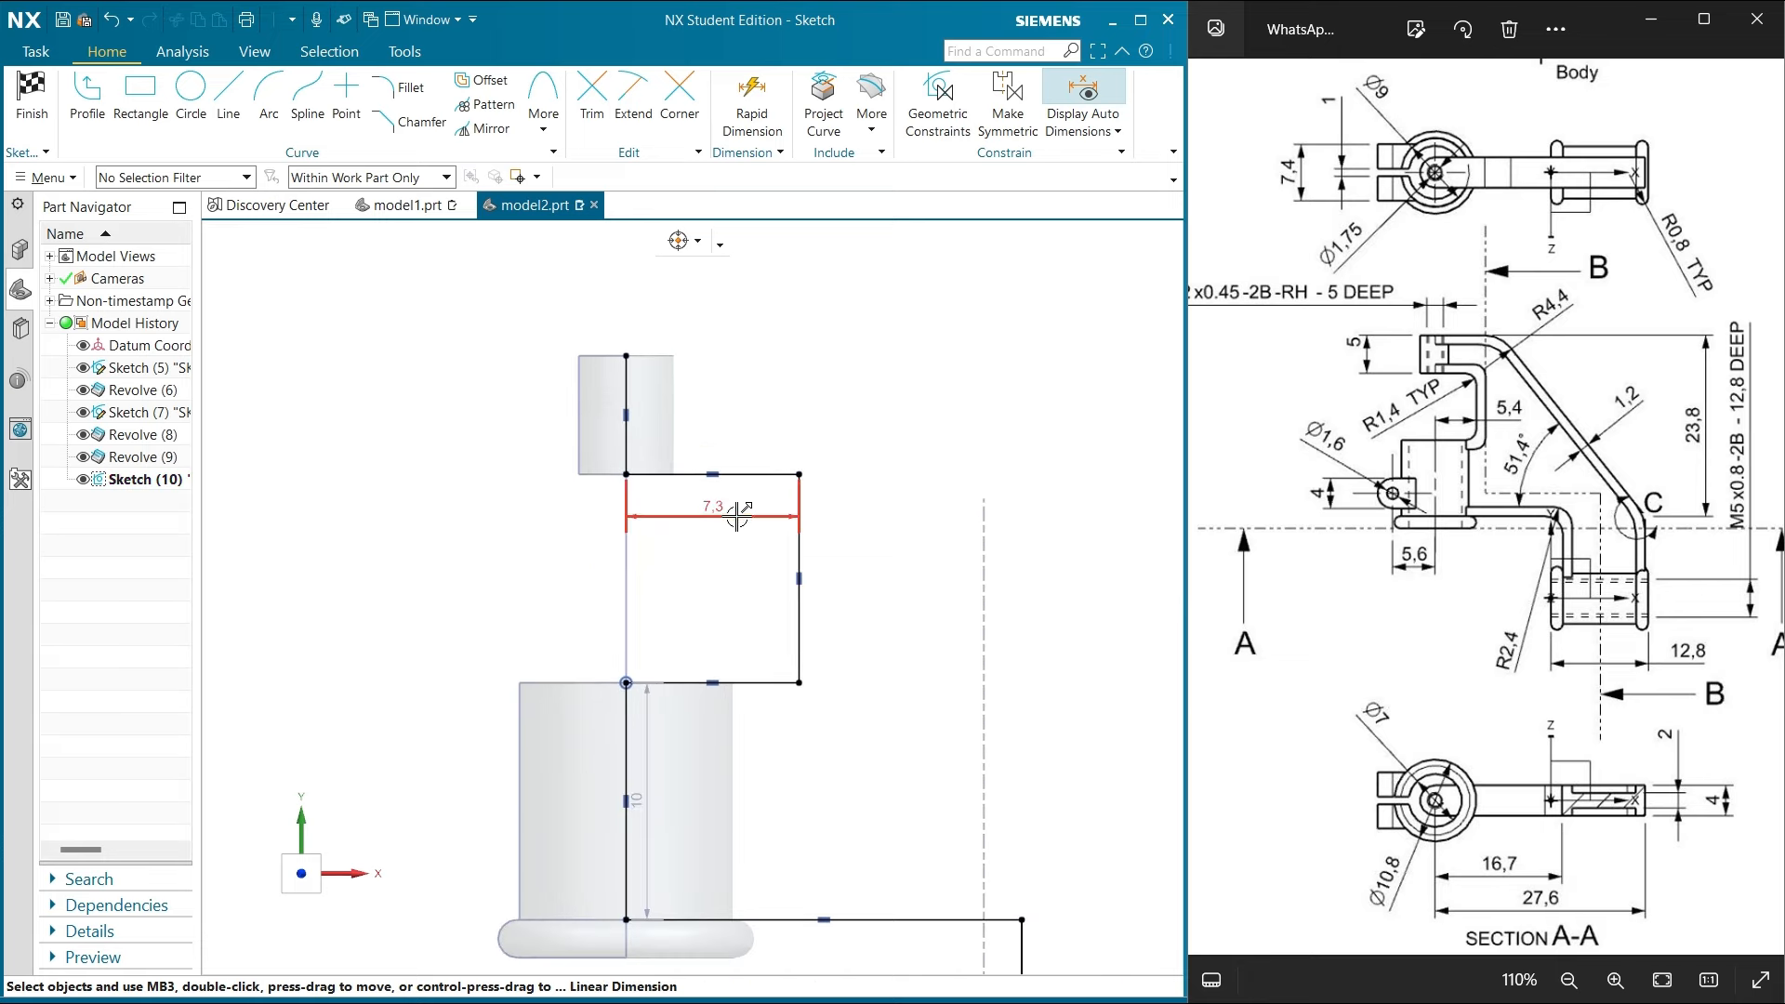
double_click(735, 514)
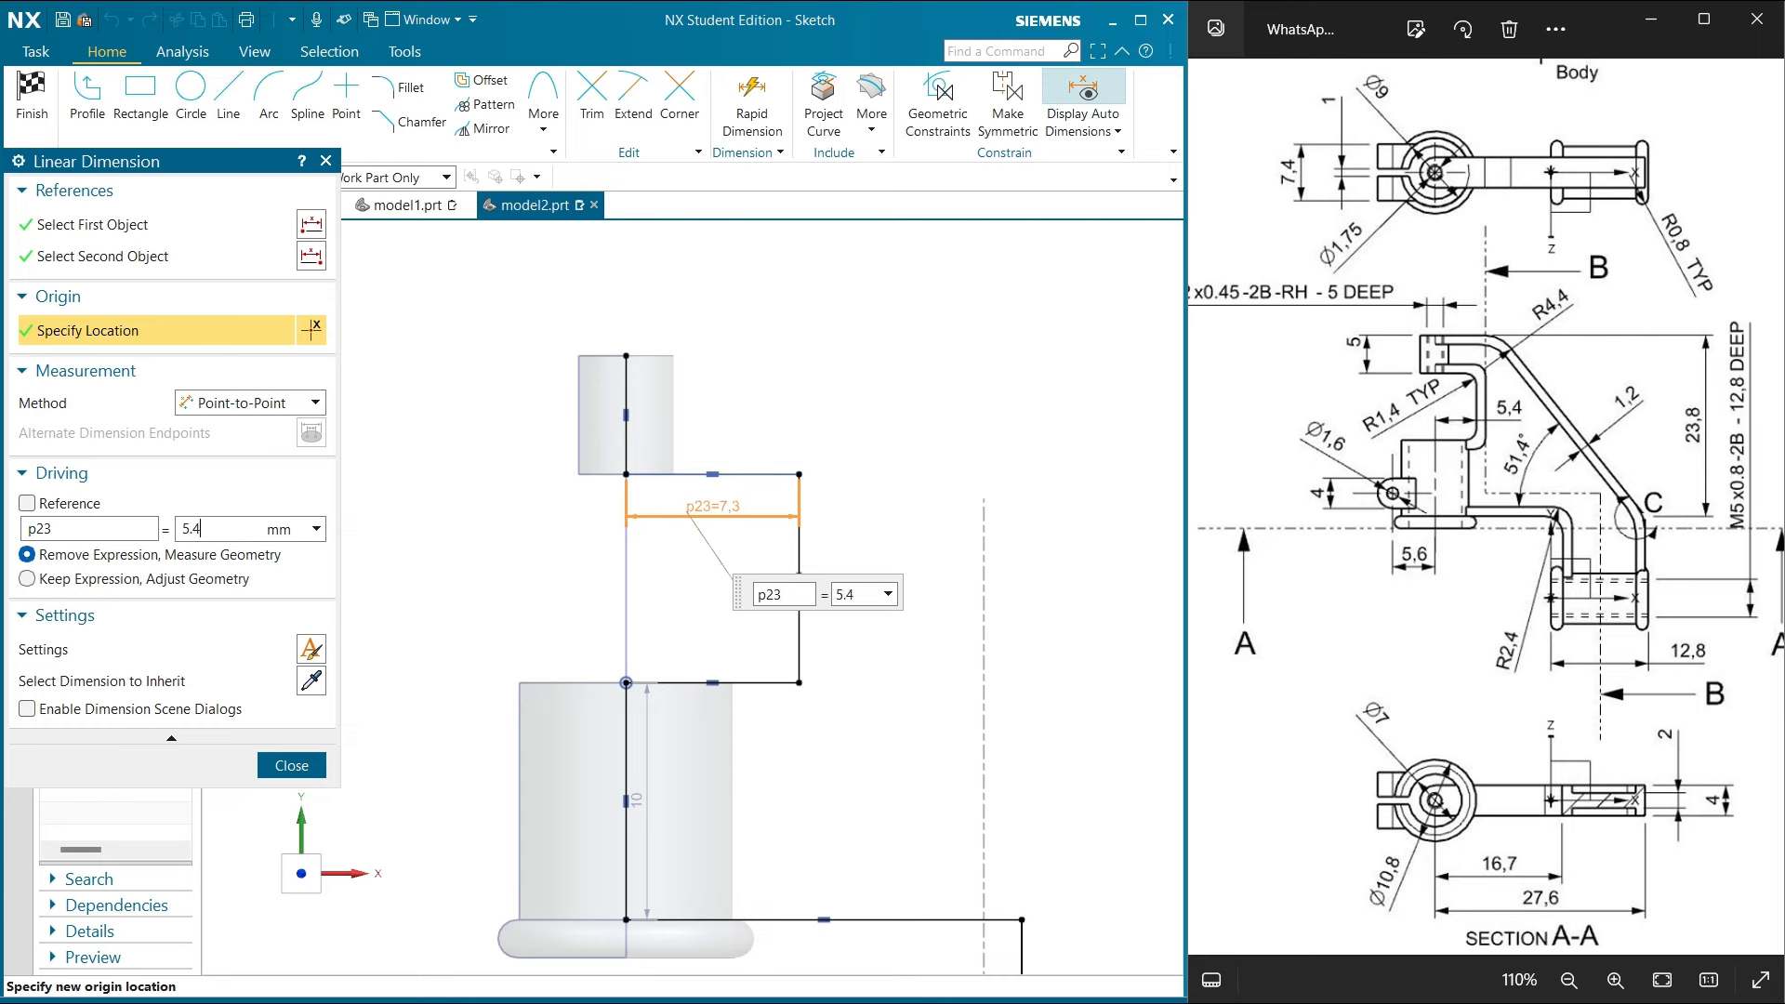
key(Return)
click(291, 765)
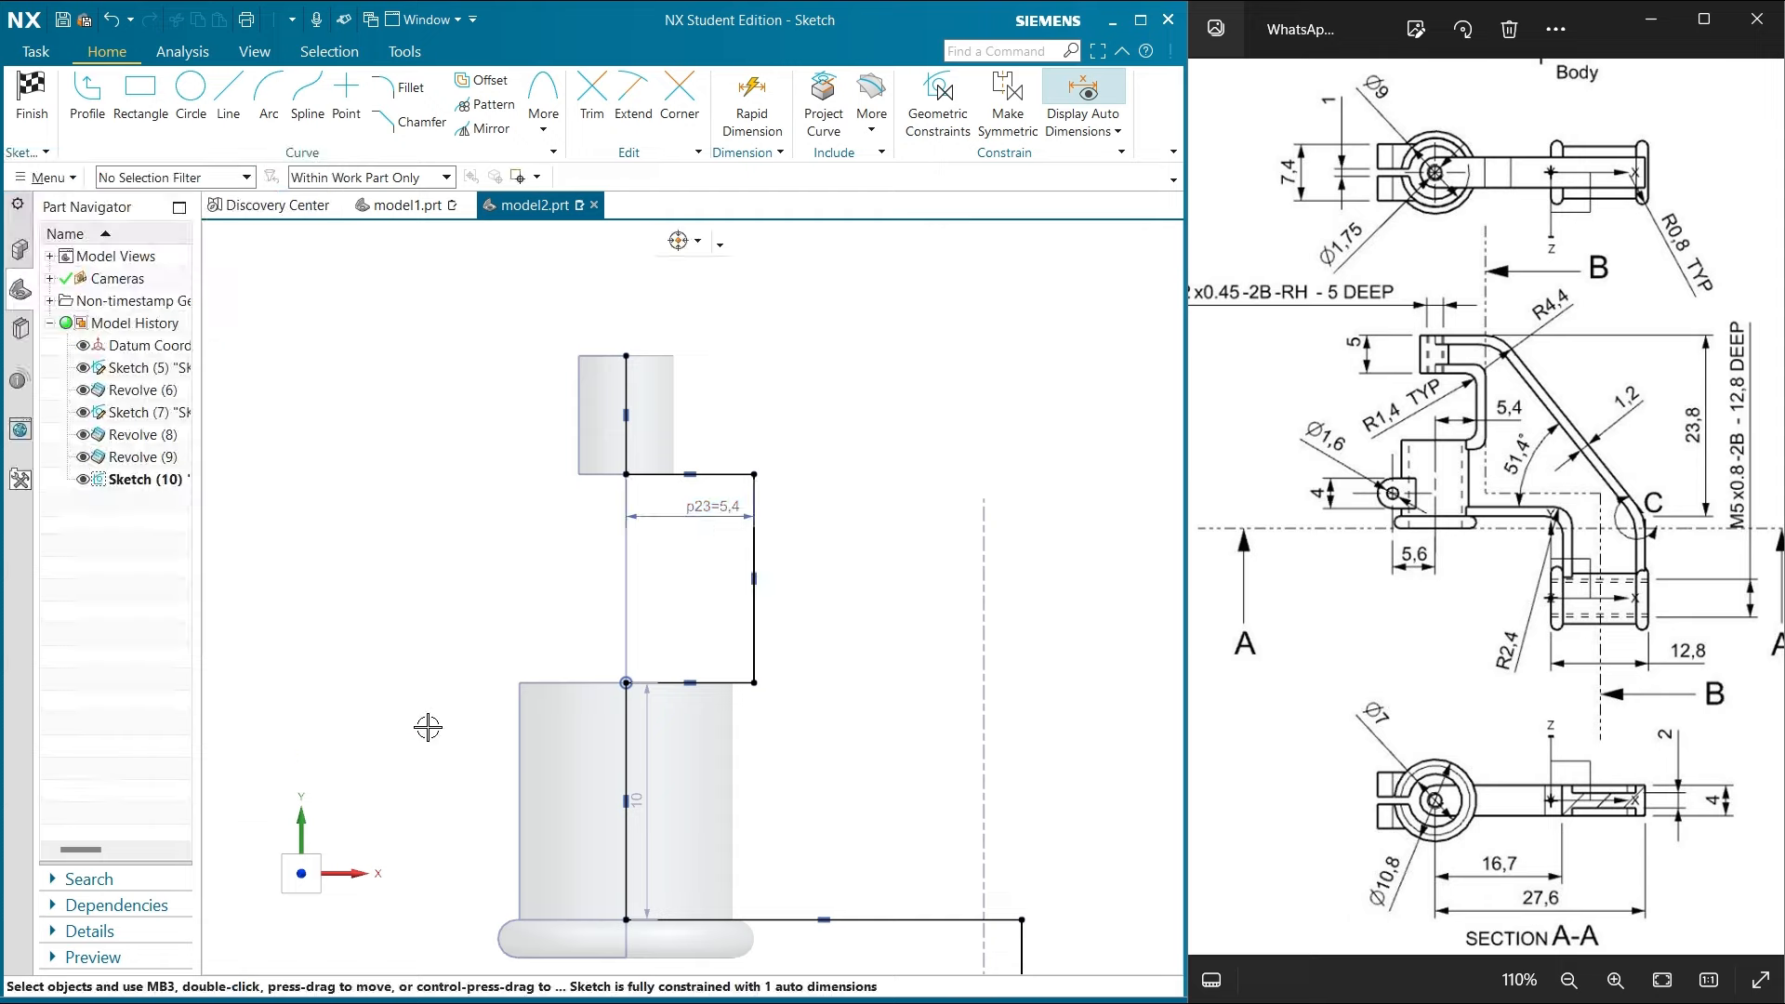
Move the collared body's 10 mm height dimension outside the body and set it to Keep Expression, Adjust Geometry
drag(646, 733, 444, 730)
scroll(1389, 582, down, 3)
scroll(1216, 550, down, 3)
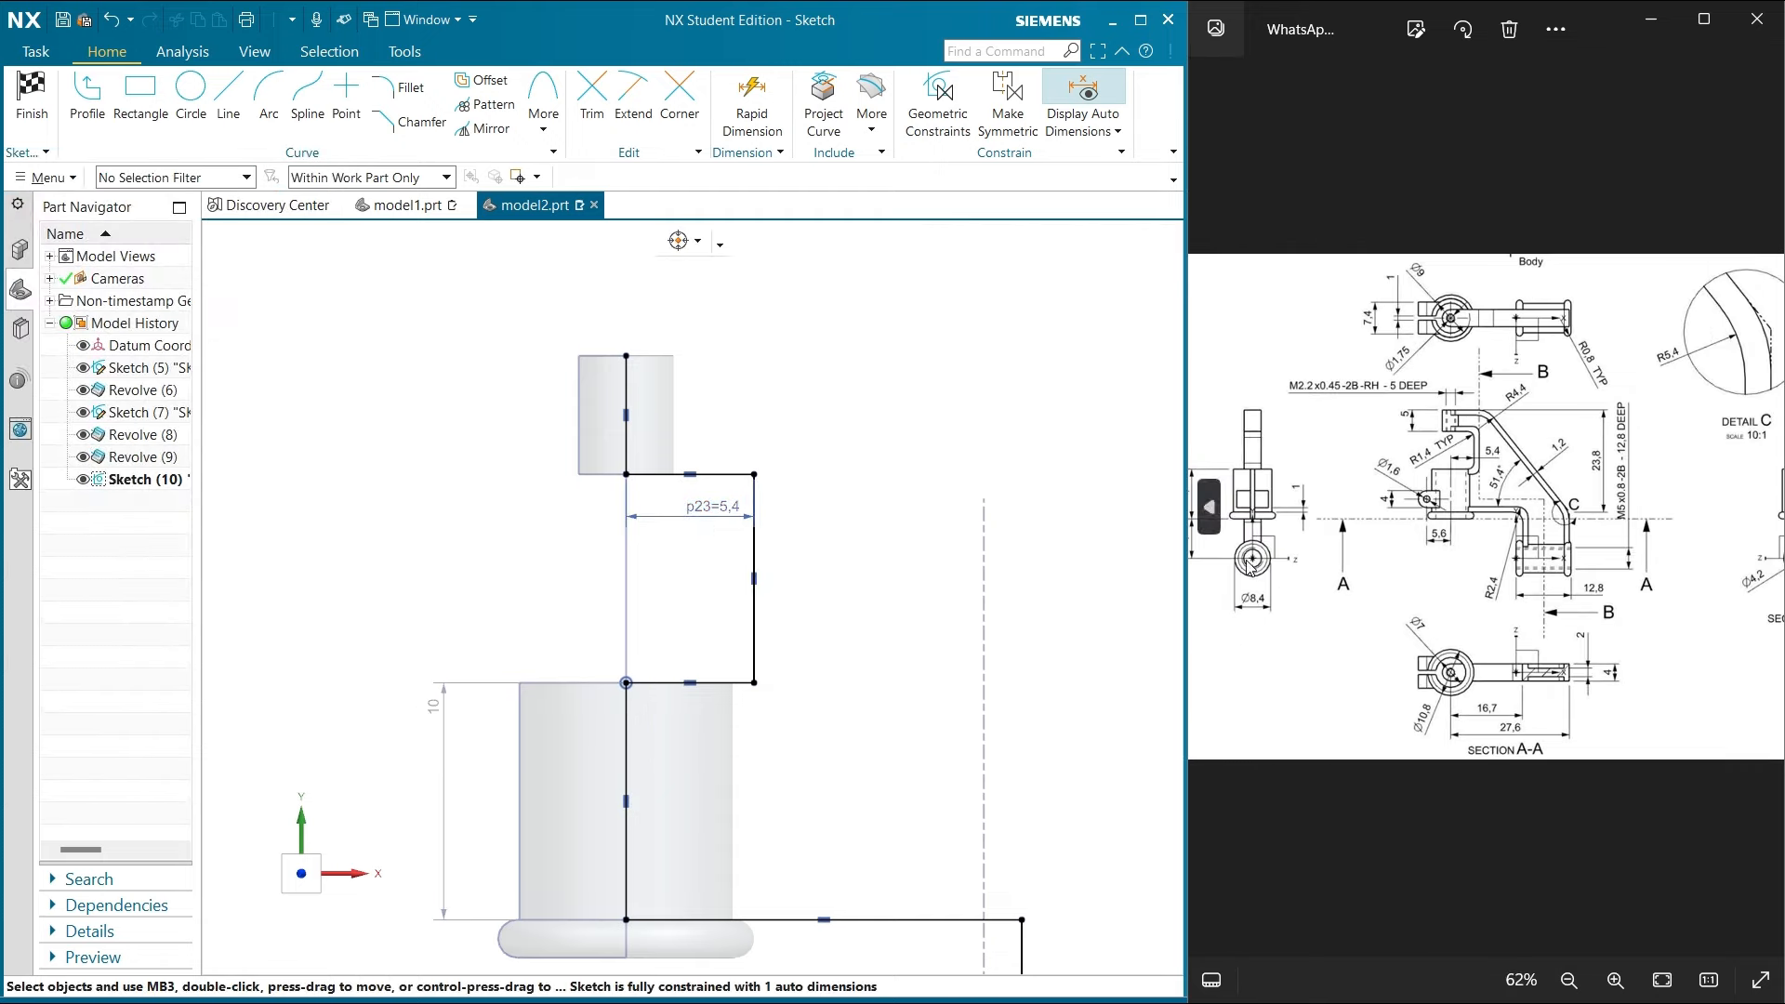
scroll(1233, 503, down, 1)
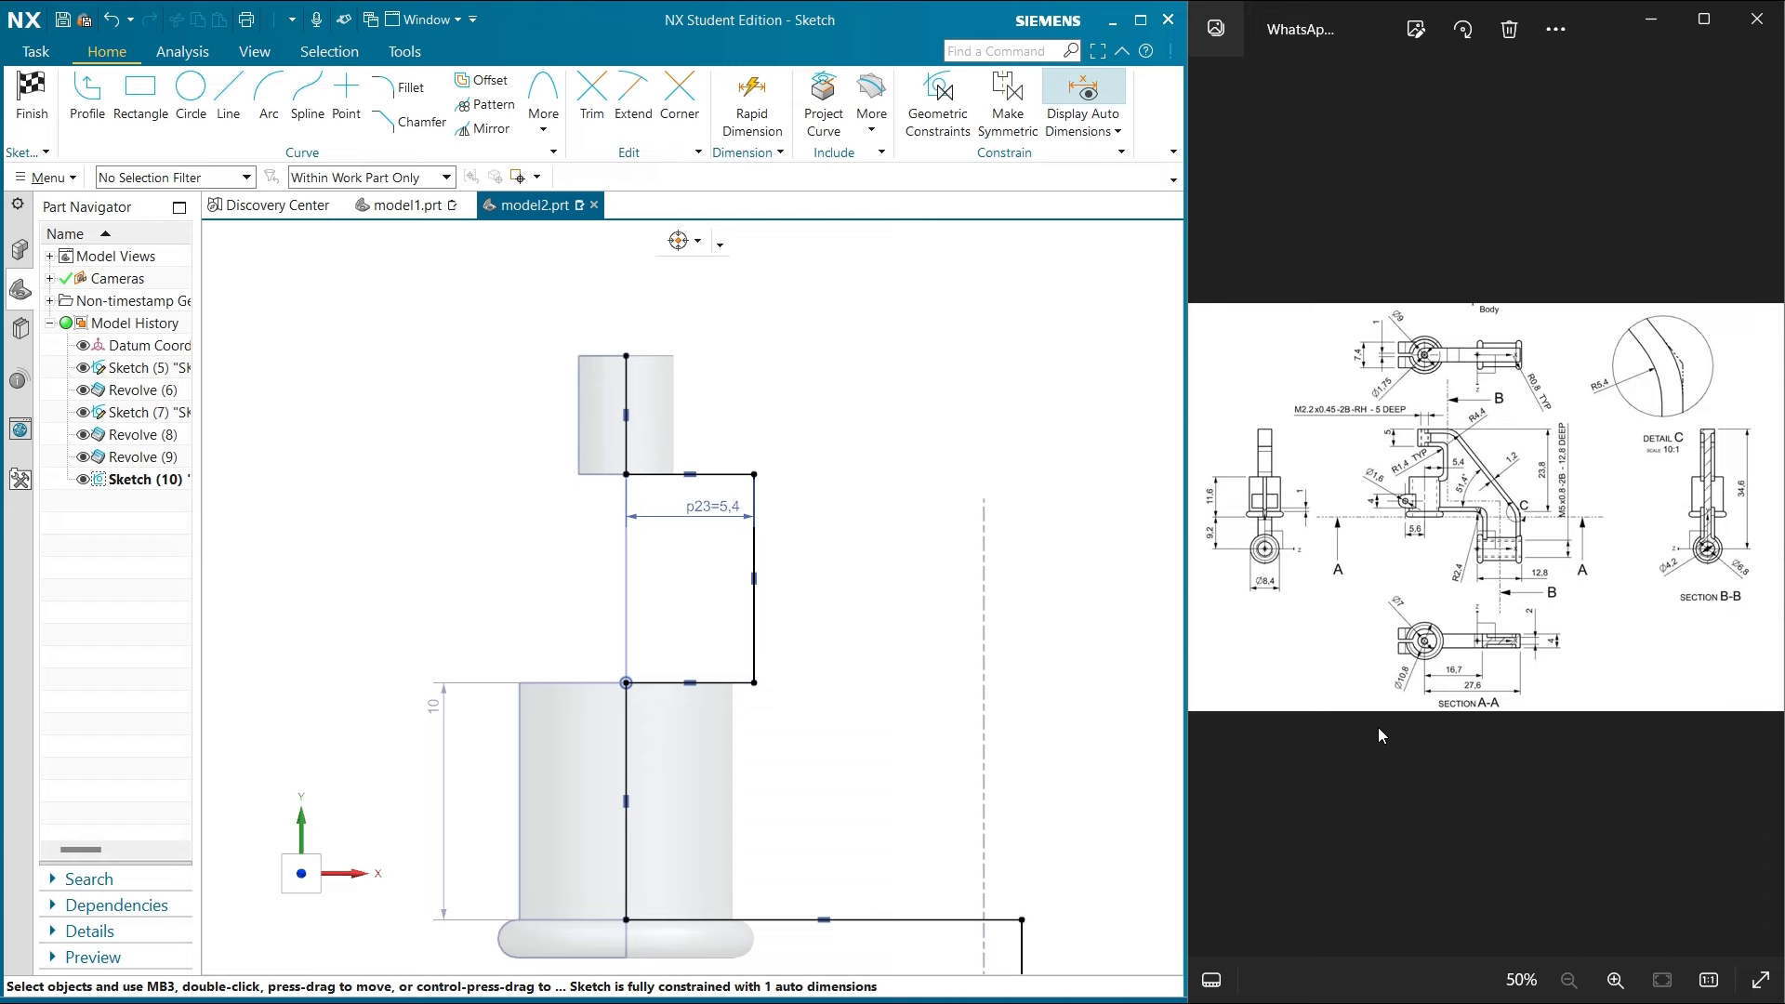
double_click(442, 734)
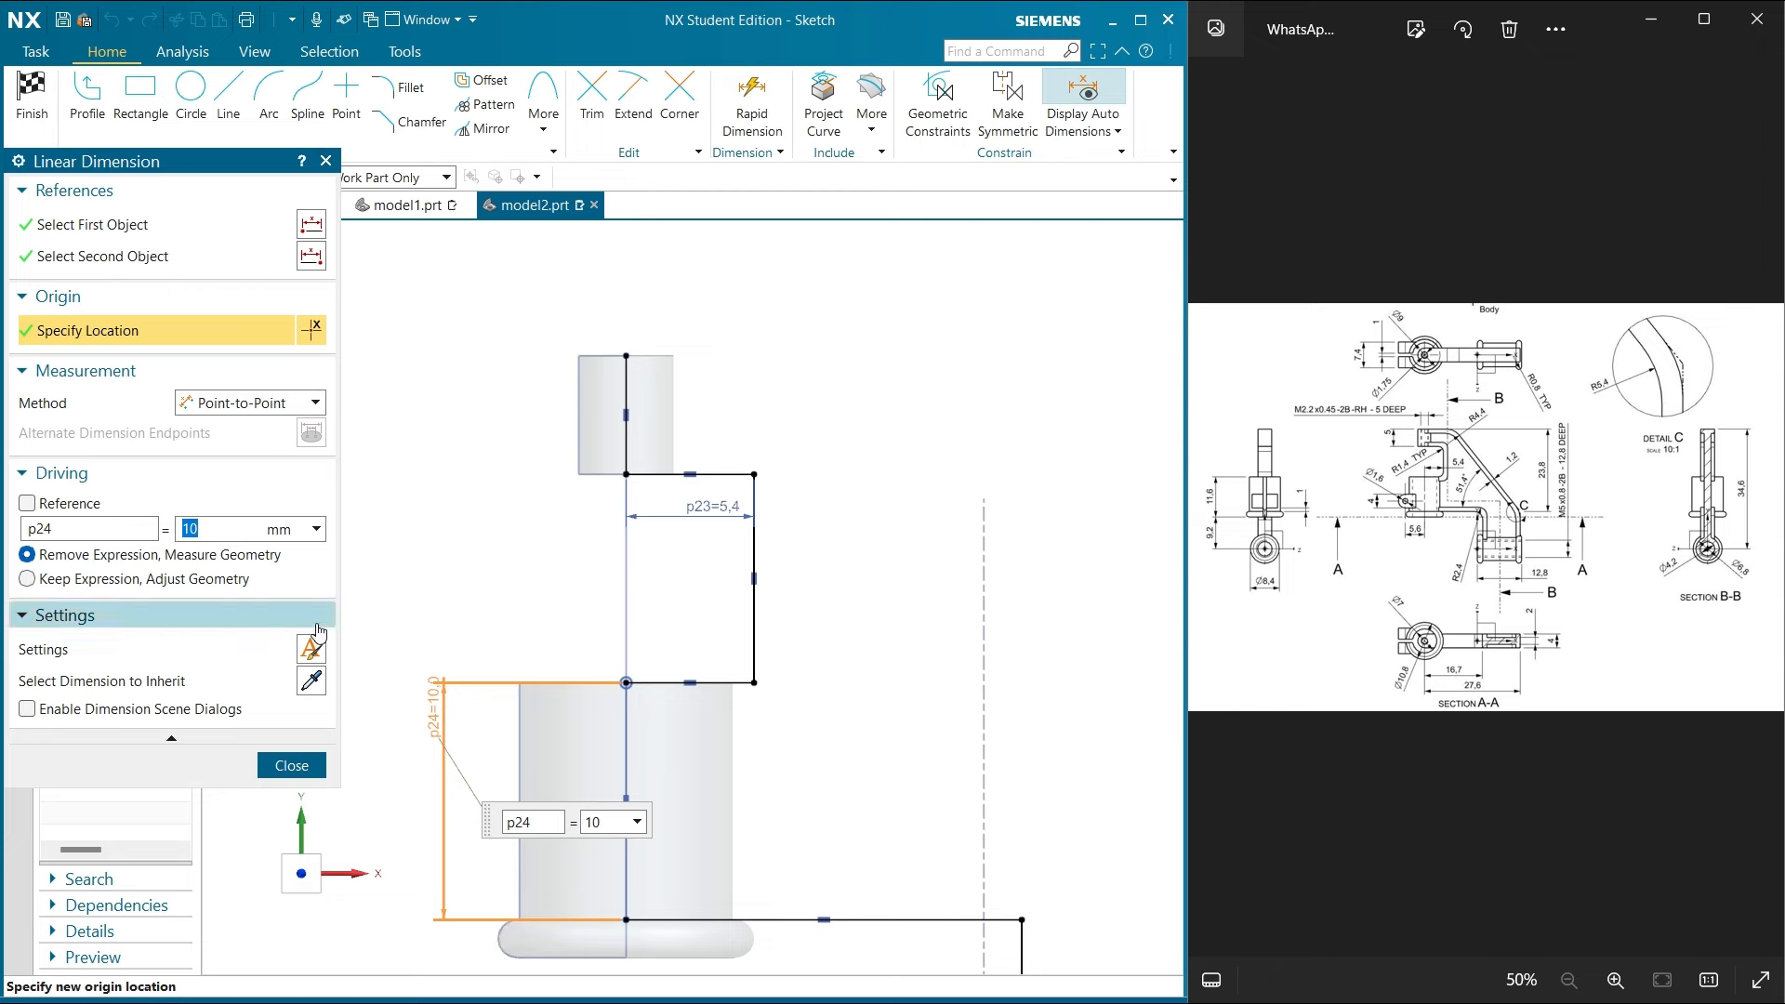
click(140, 578)
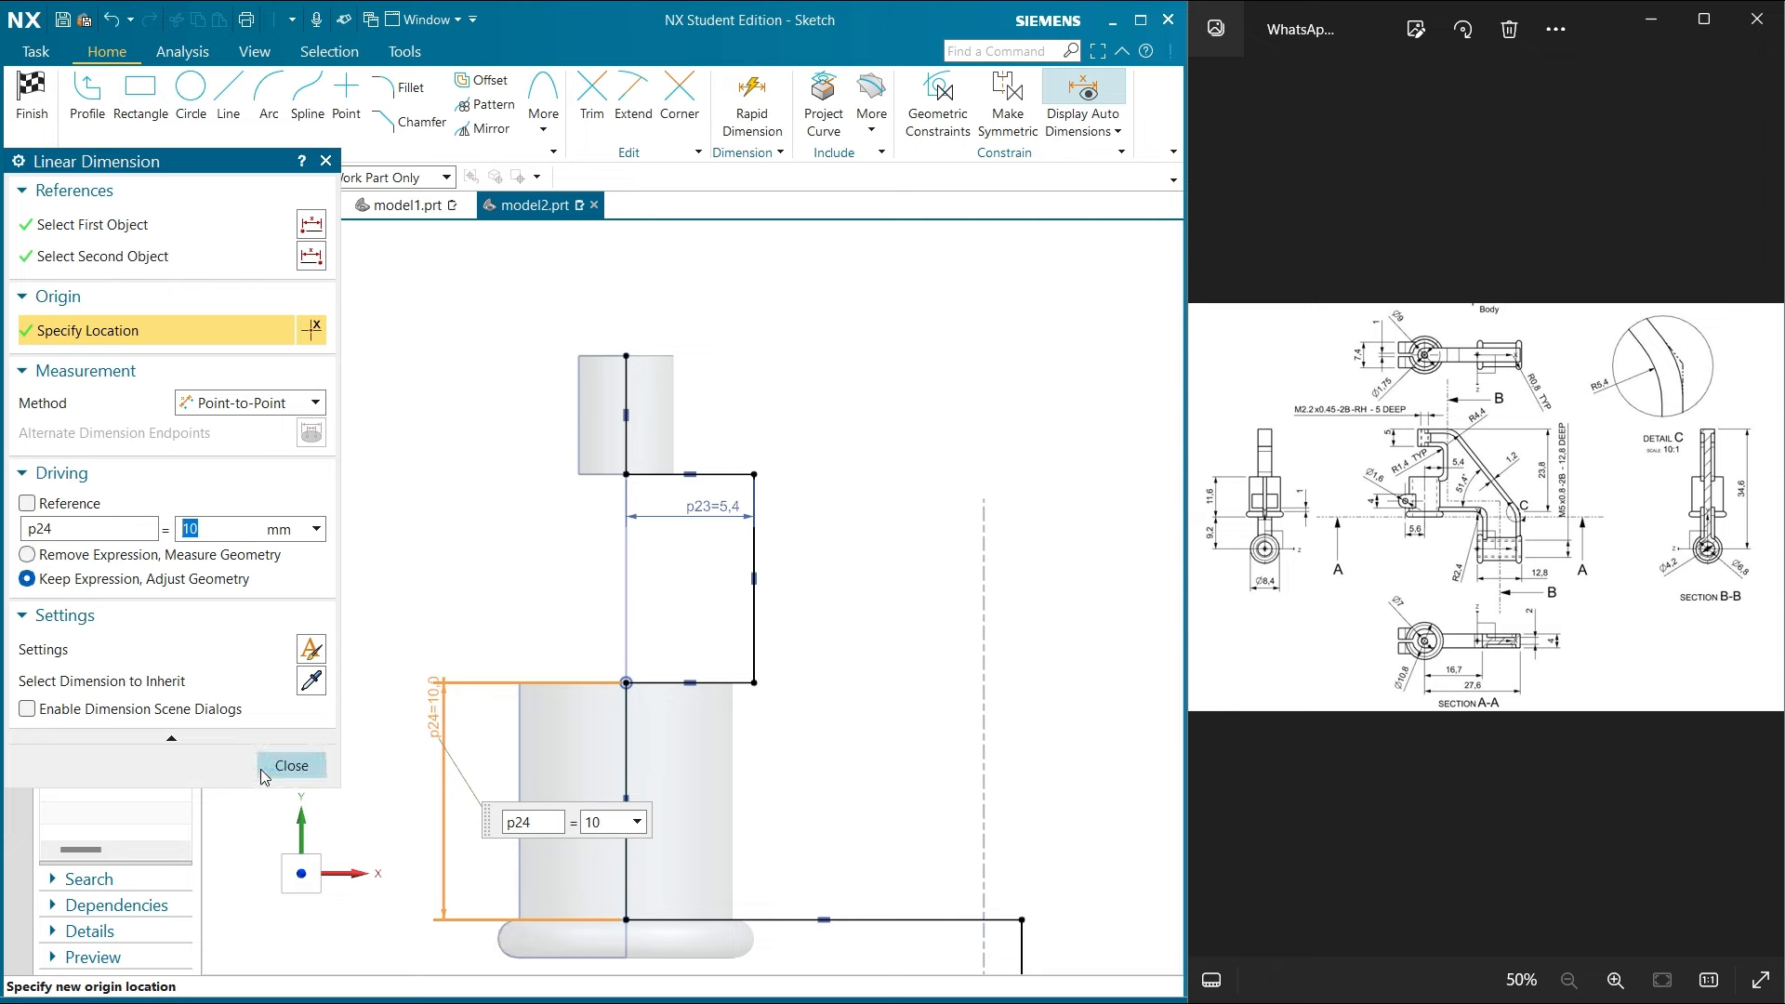
click(291, 765)
Examine the arm path sketch and the reference drawing's front view around the diagonal arm and lower-right cylinder
scroll(383, 751, down, 3)
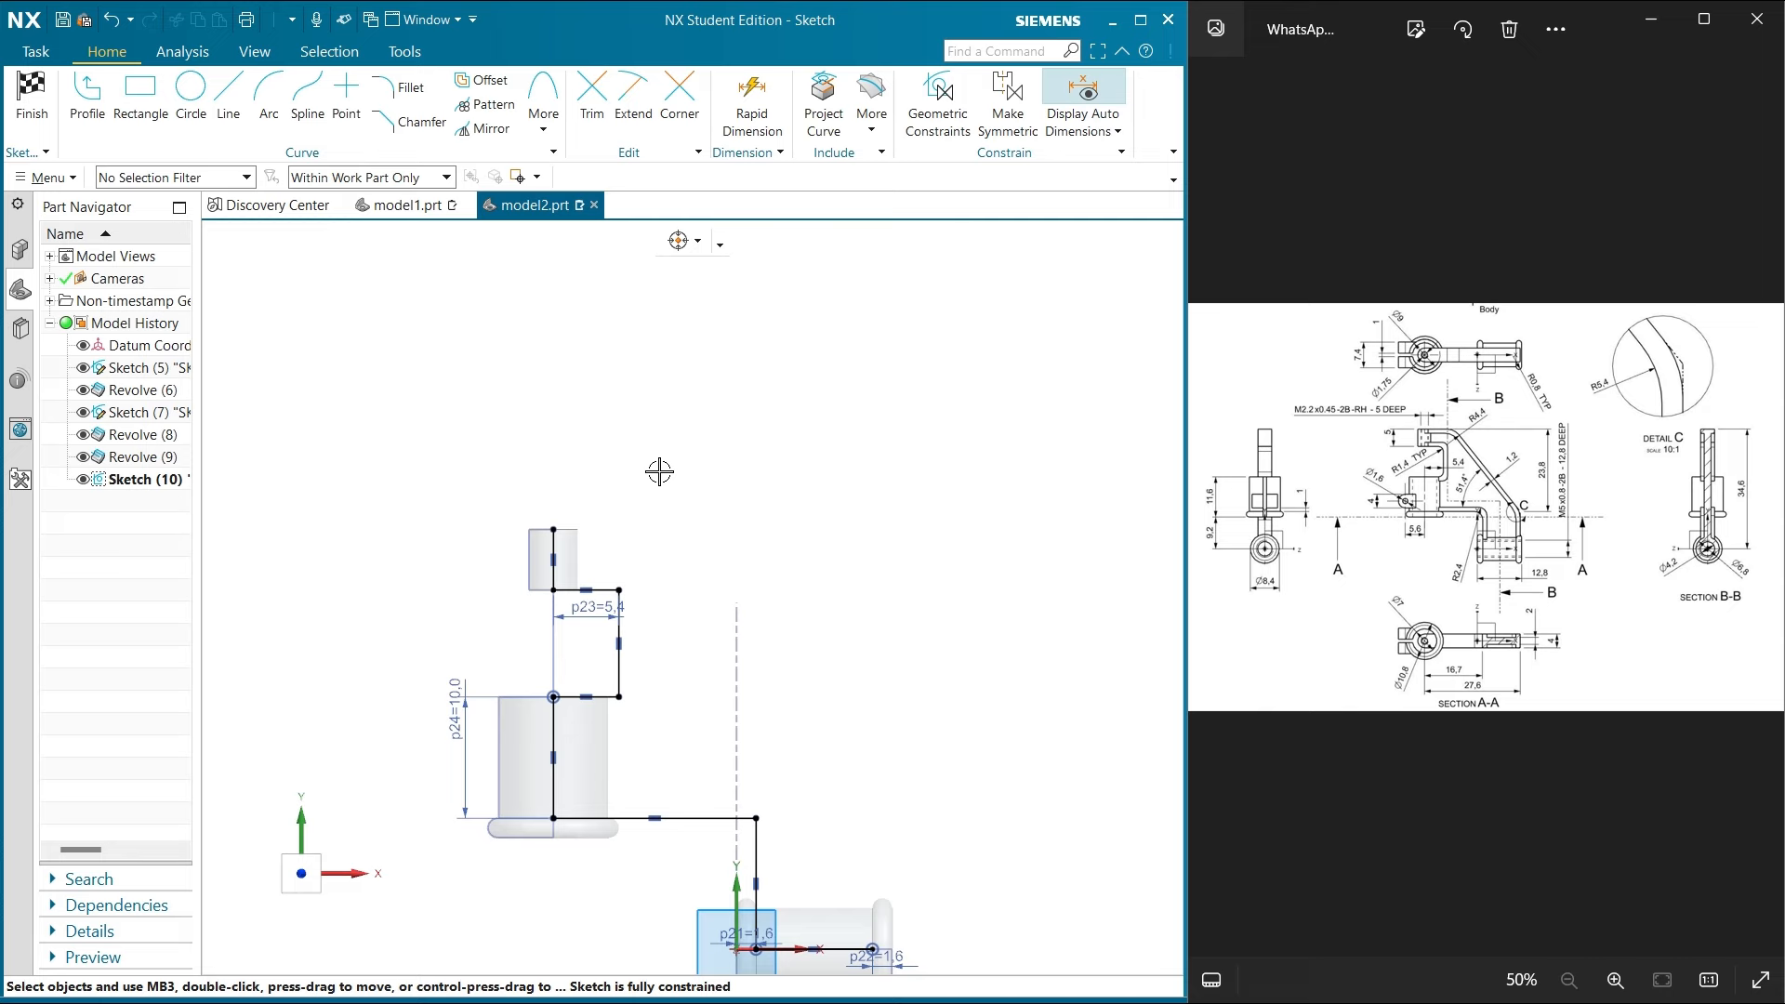
scroll(630, 591, up, 2)
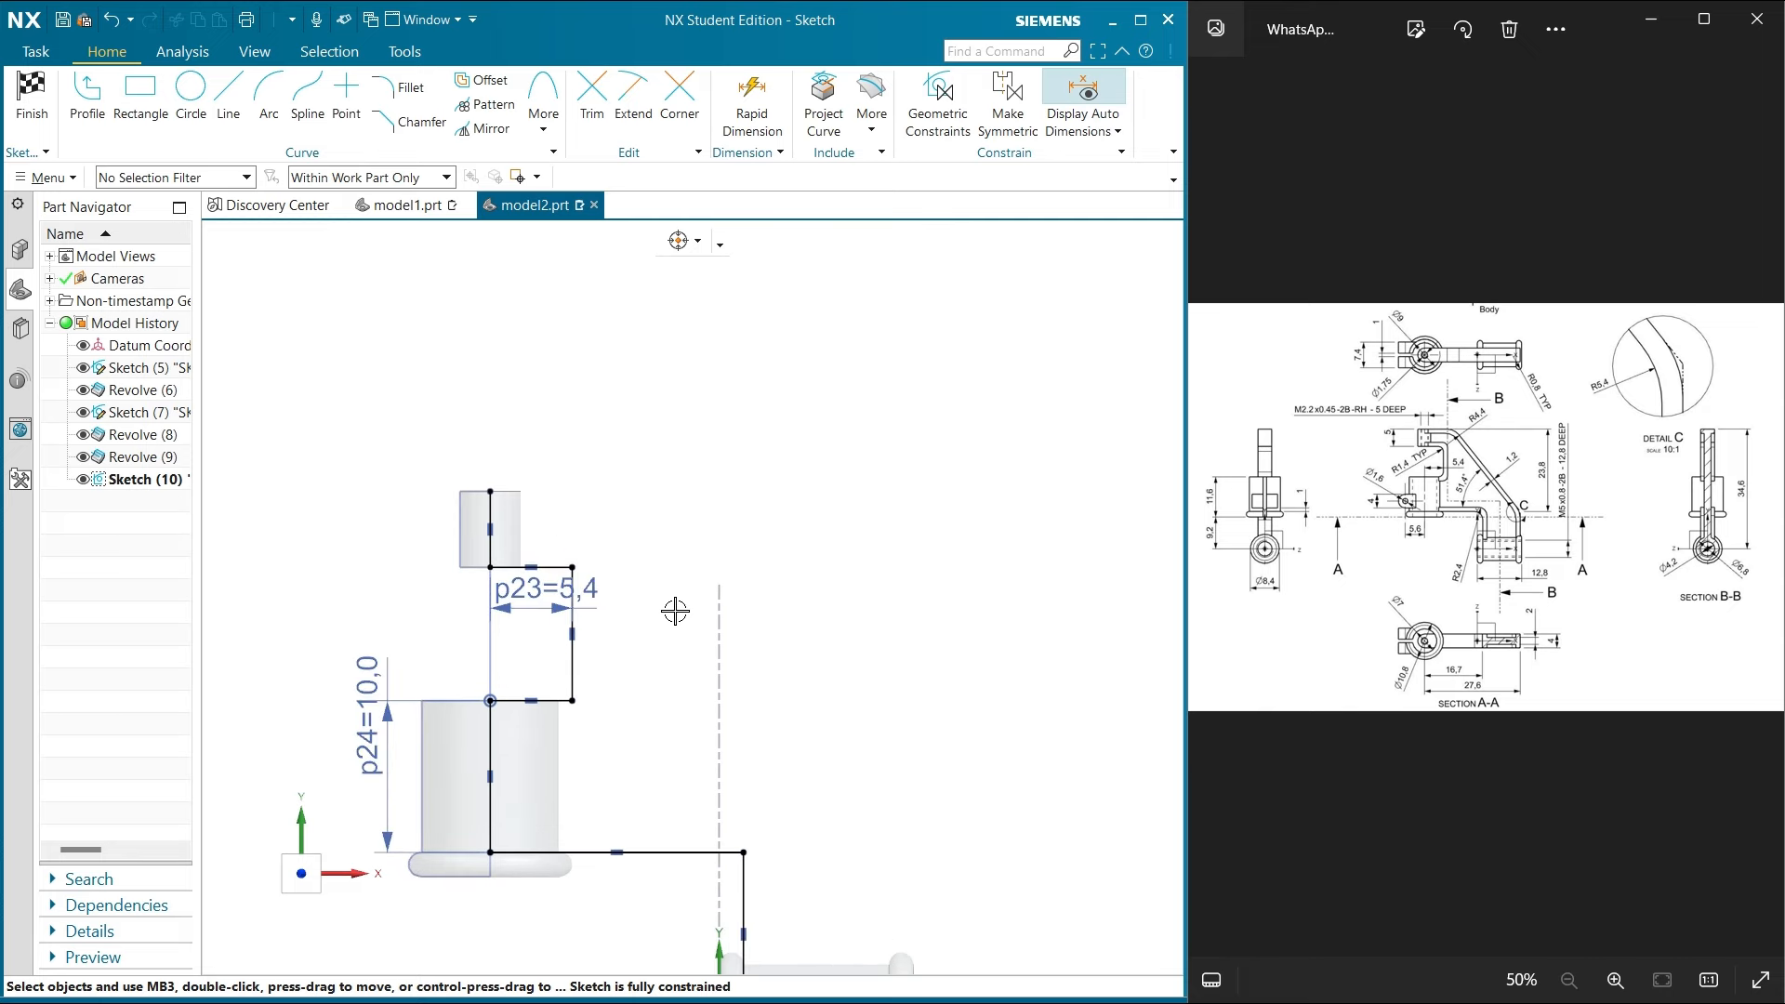
scroll(706, 496, down, 2)
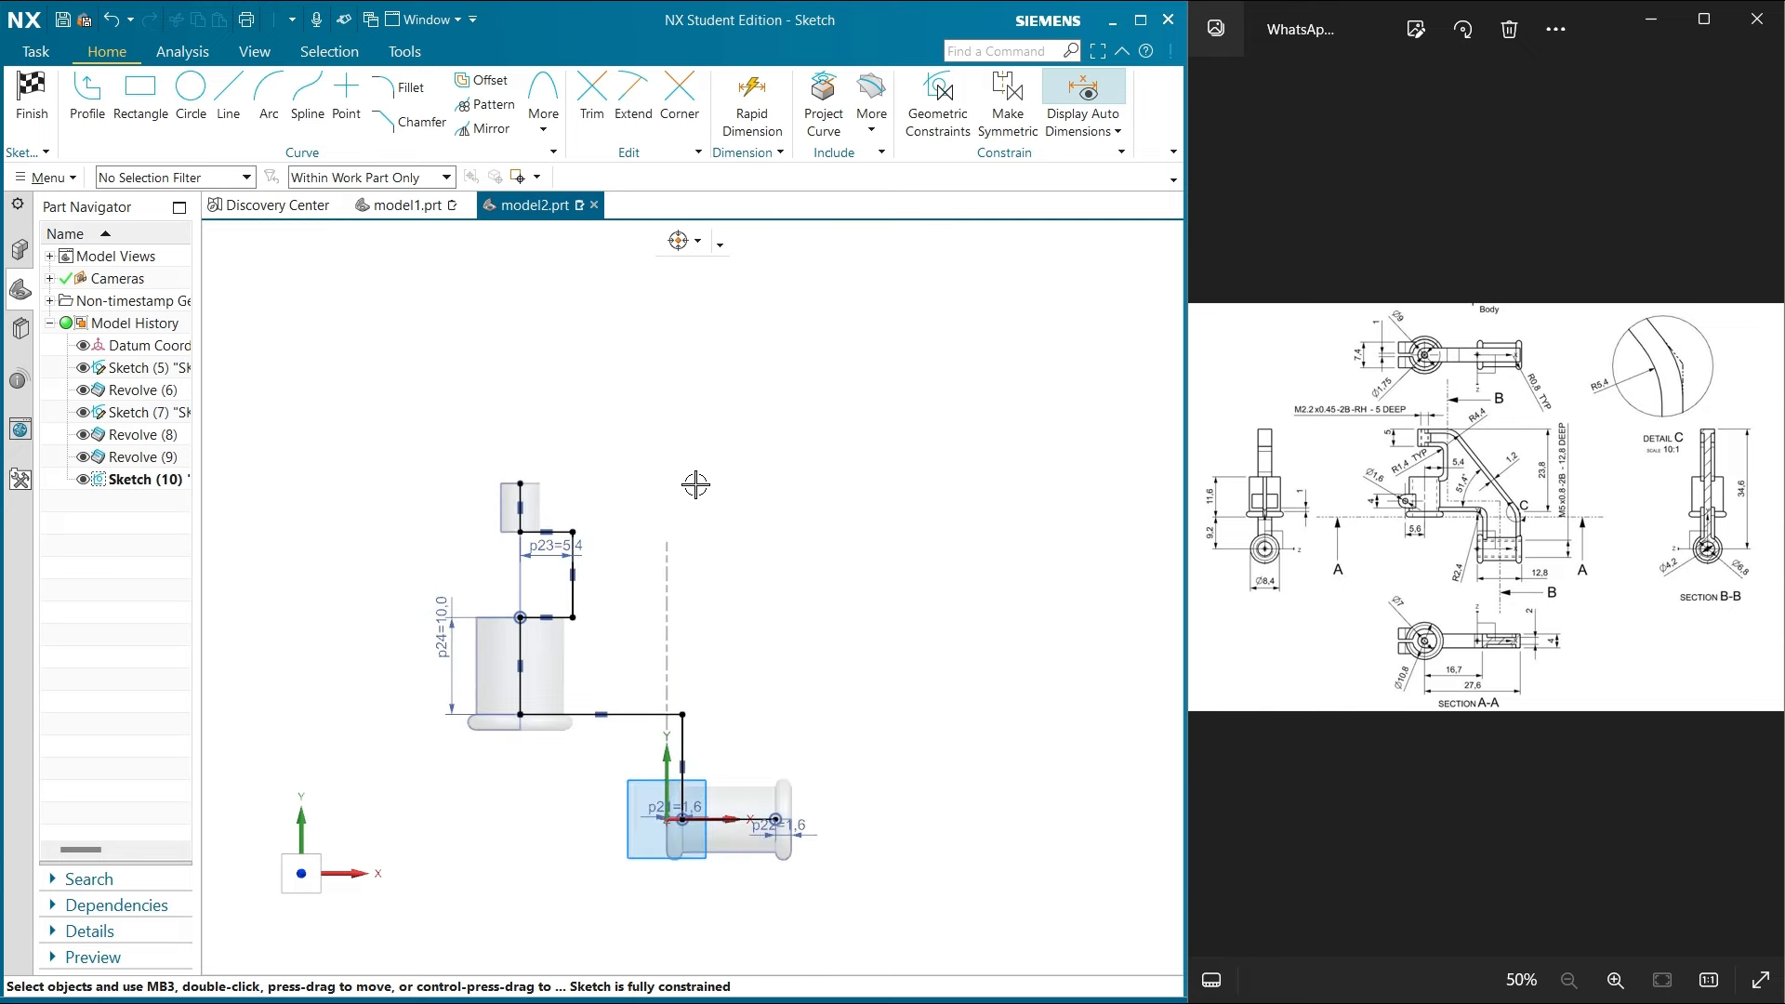
scroll(702, 486, up, 3)
scroll(793, 554, down, 3)
scroll(789, 673, up, 2)
scroll(558, 538, up, 4)
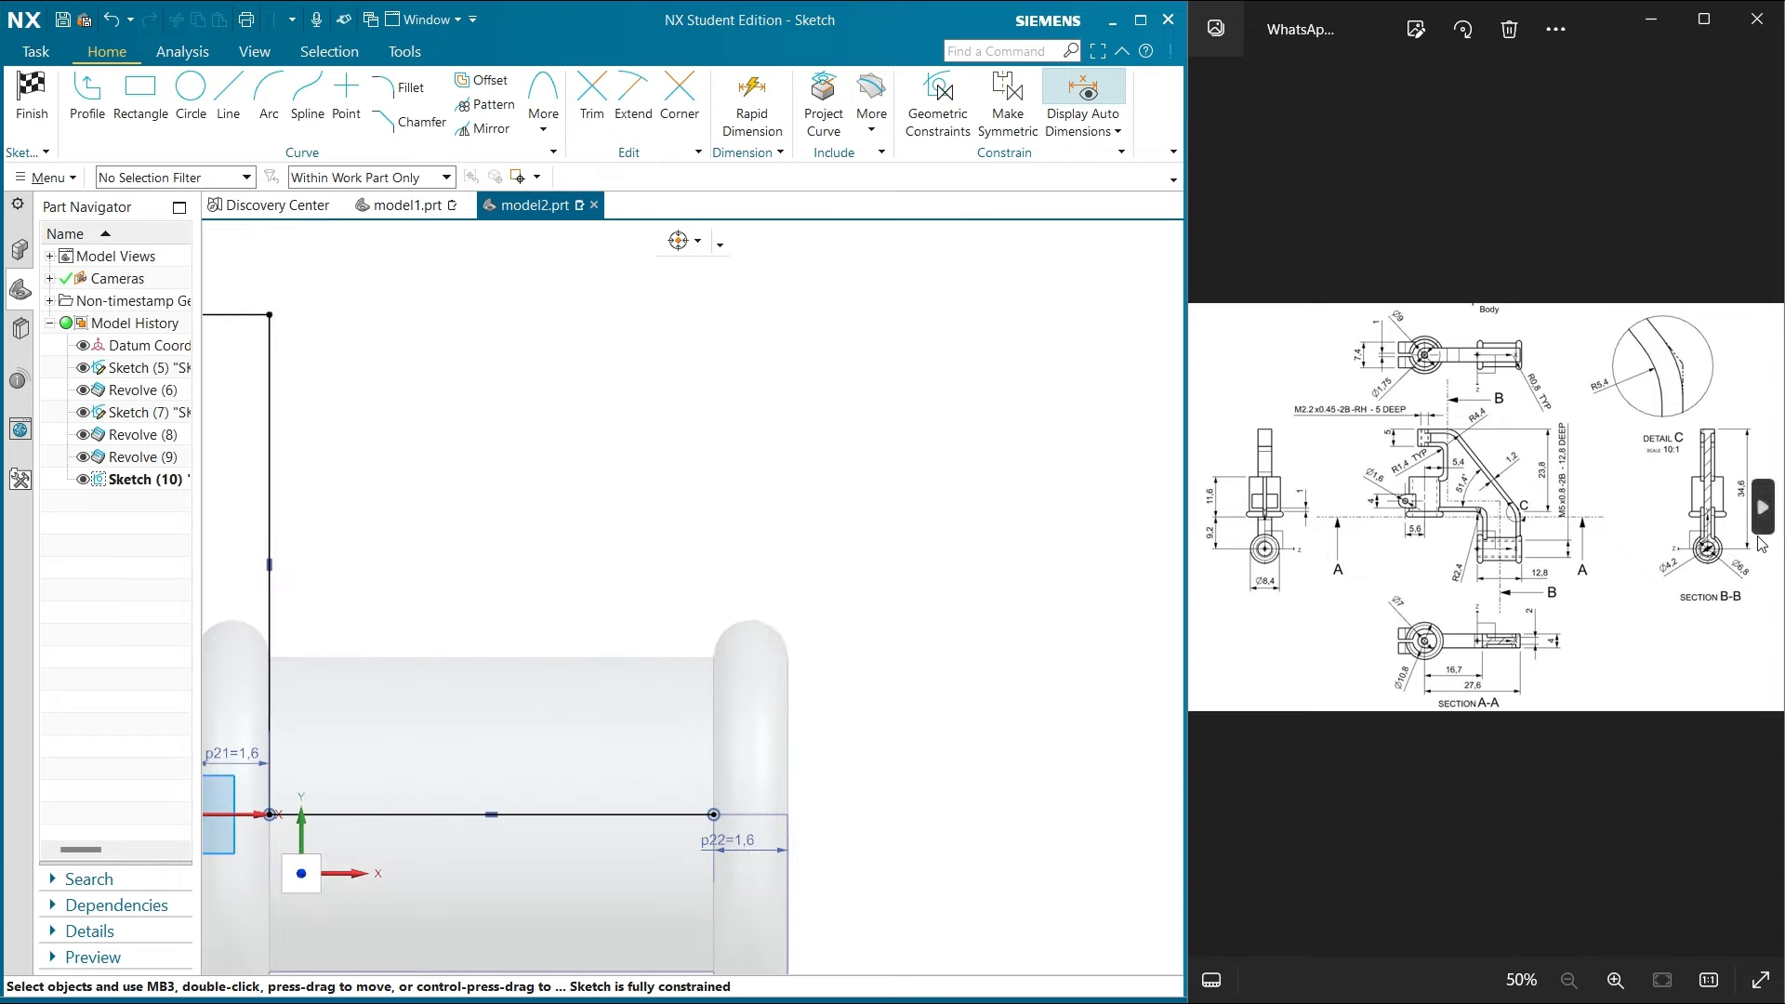
scroll(1515, 581, up, 5)
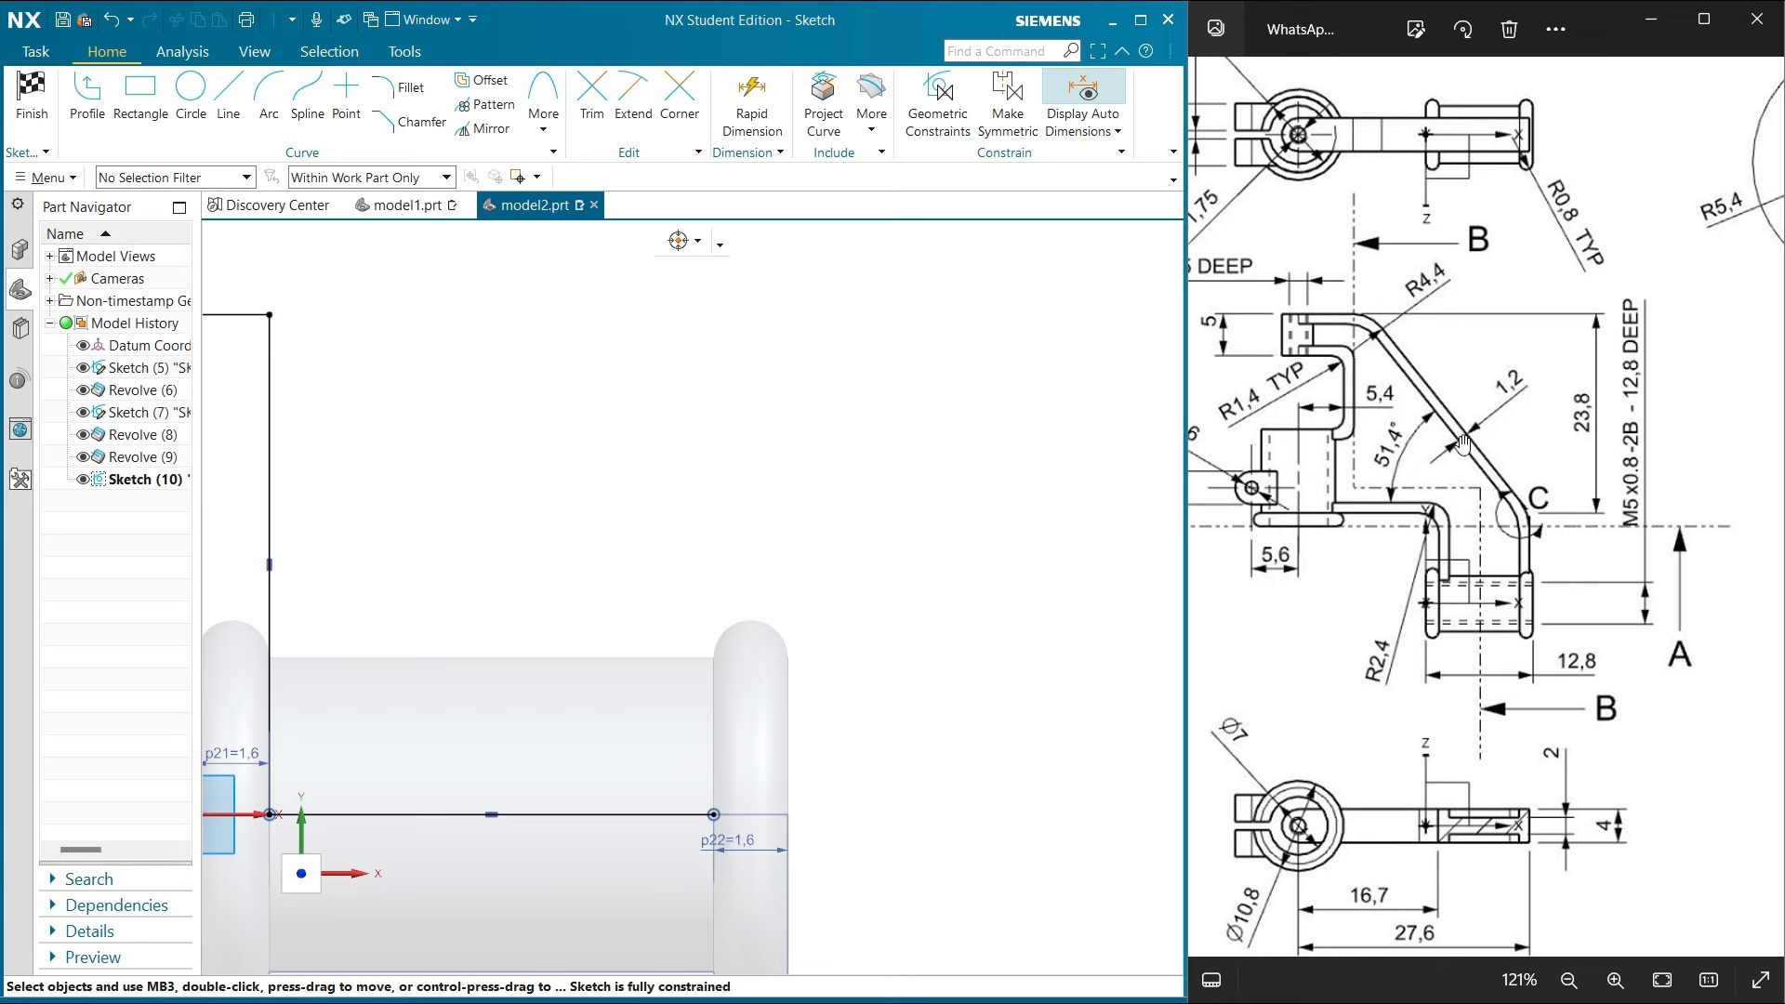
scroll(1469, 442, down, 1)
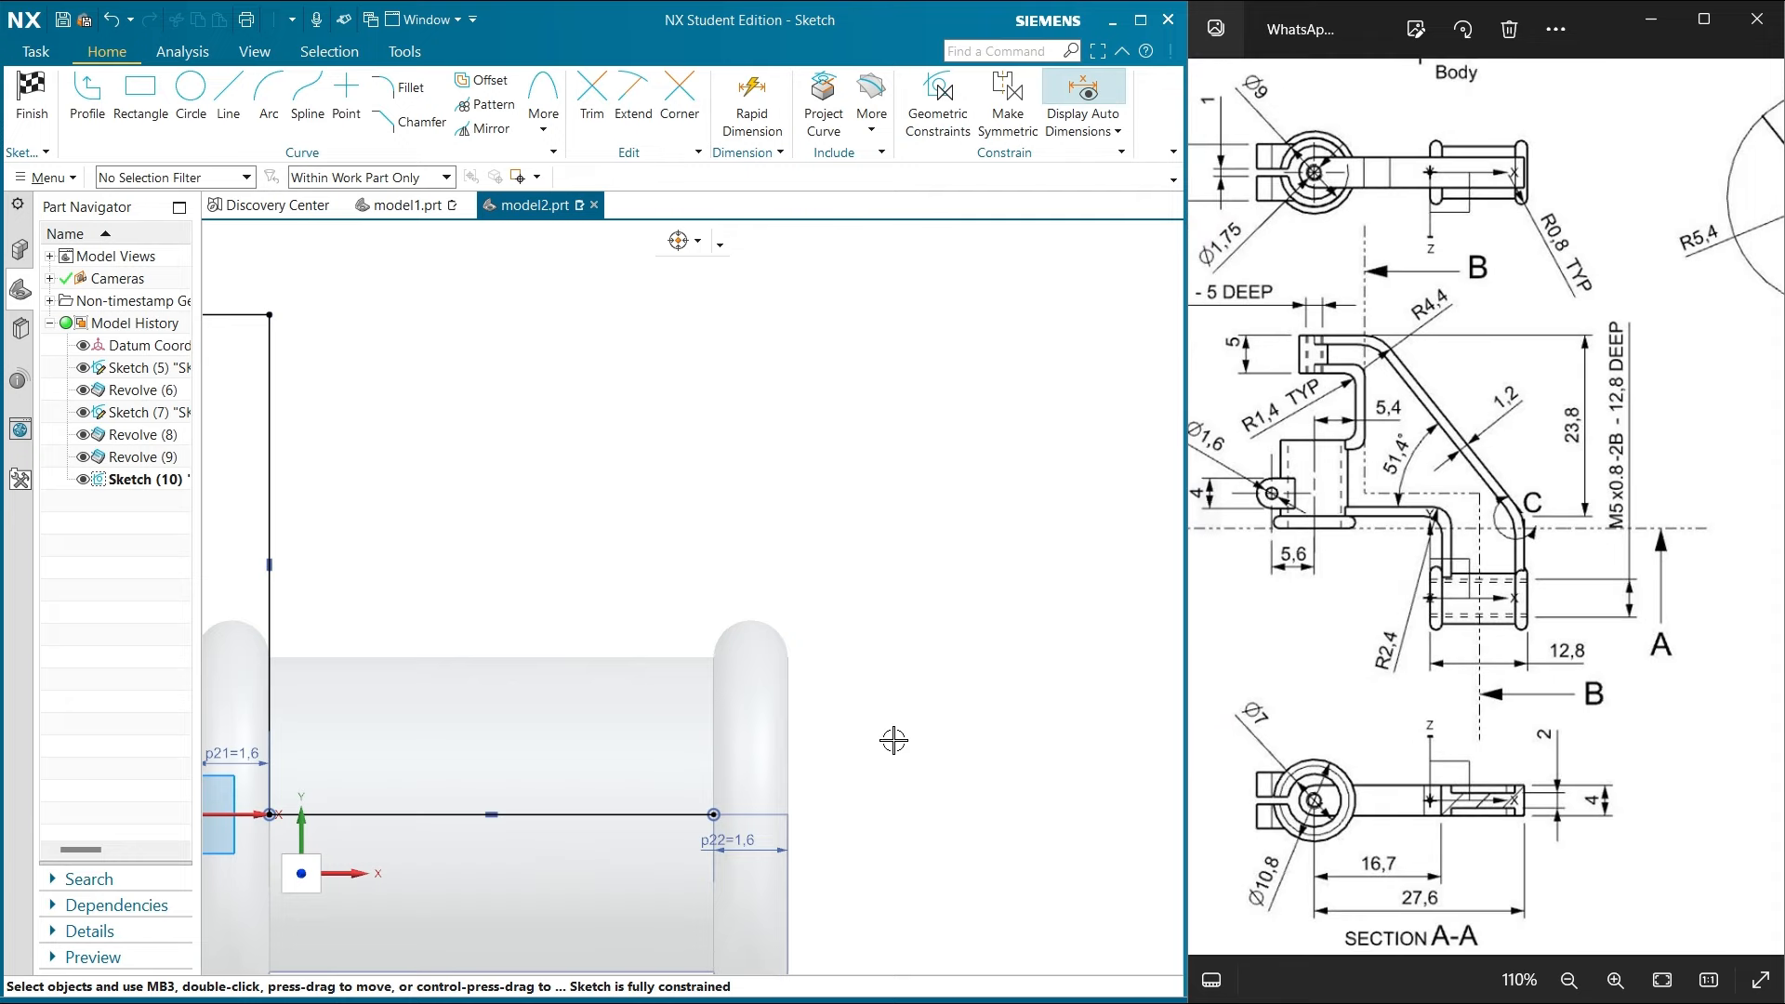
Draw a vertical line about 5.2 mm long upward from the outer end of the lower-right cylinder's axis line
click(713, 814)
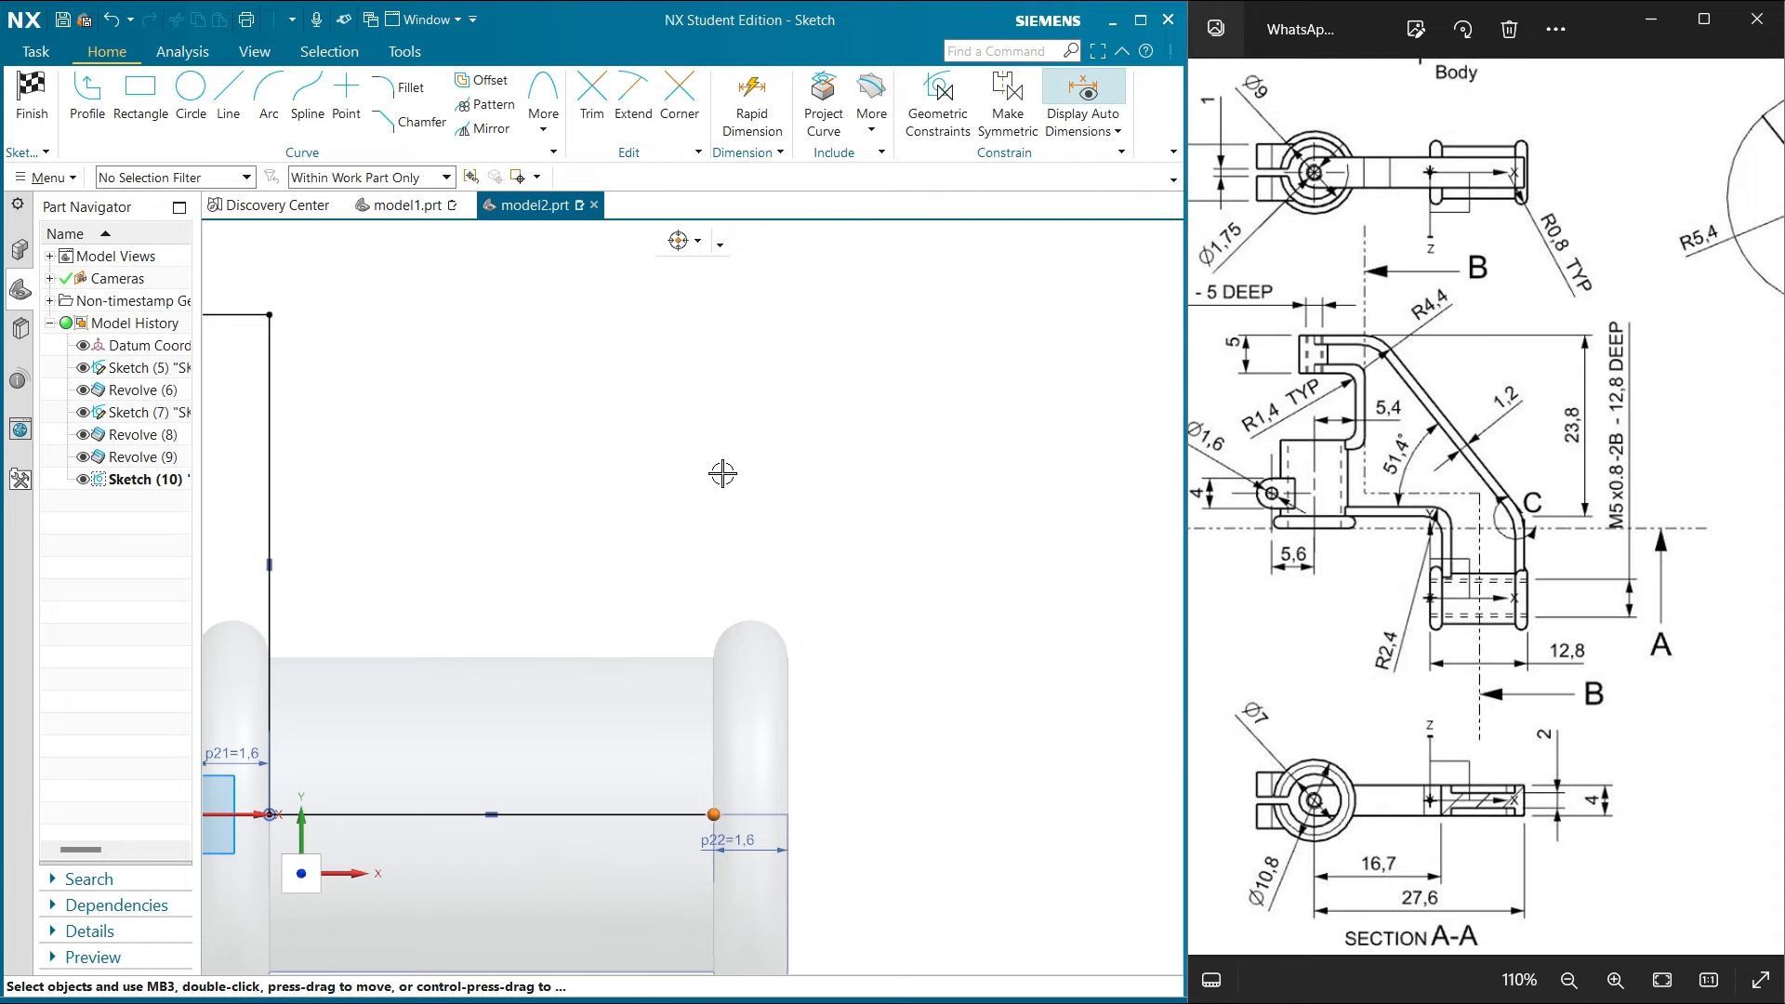
click(191, 93)
click(228, 98)
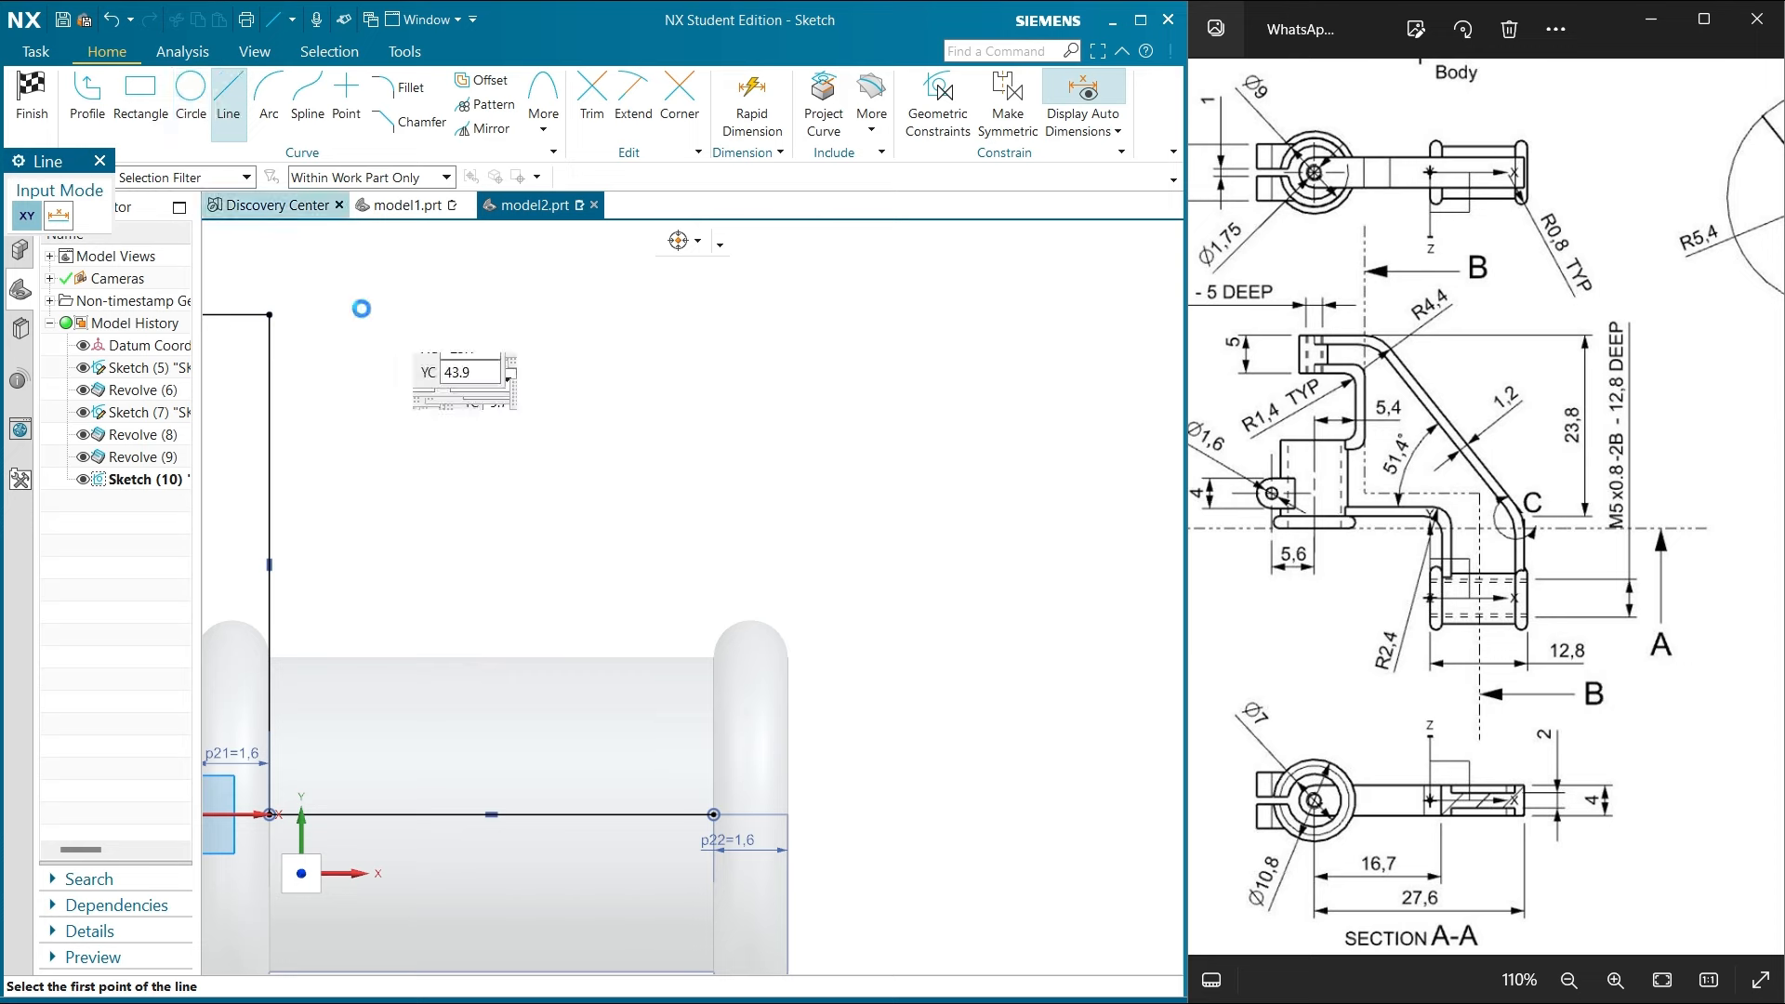
click(709, 813)
click(704, 574)
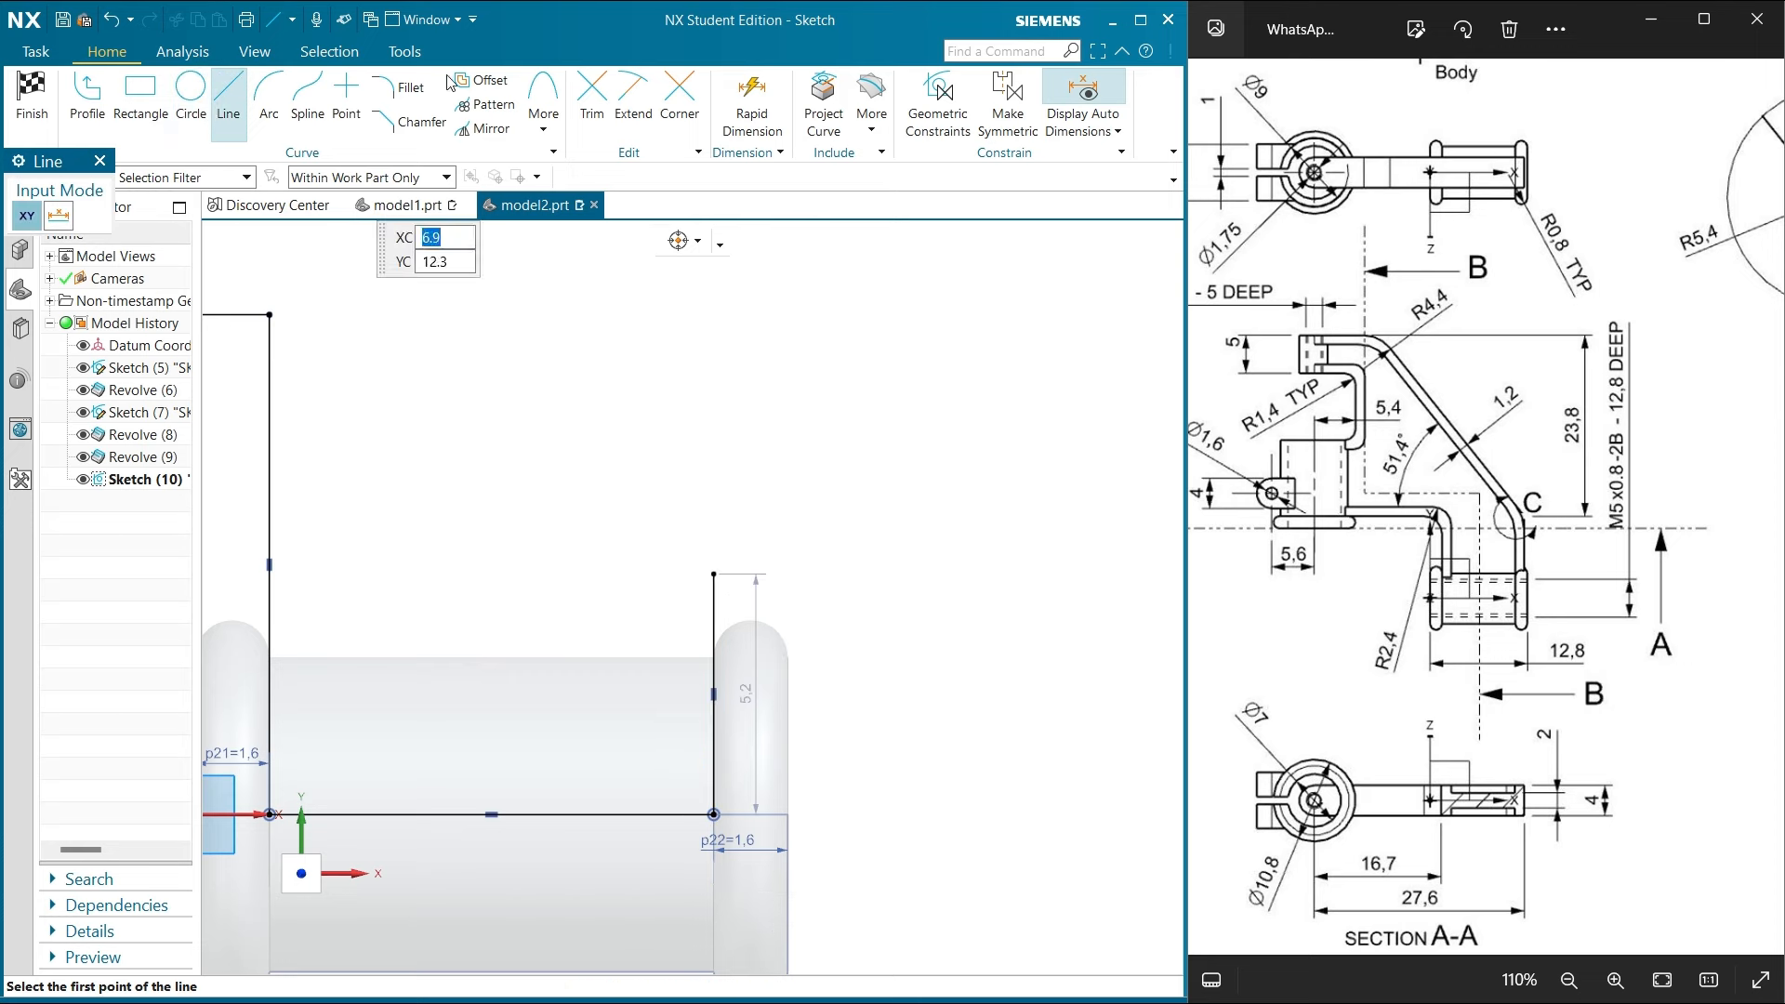
click(483, 80)
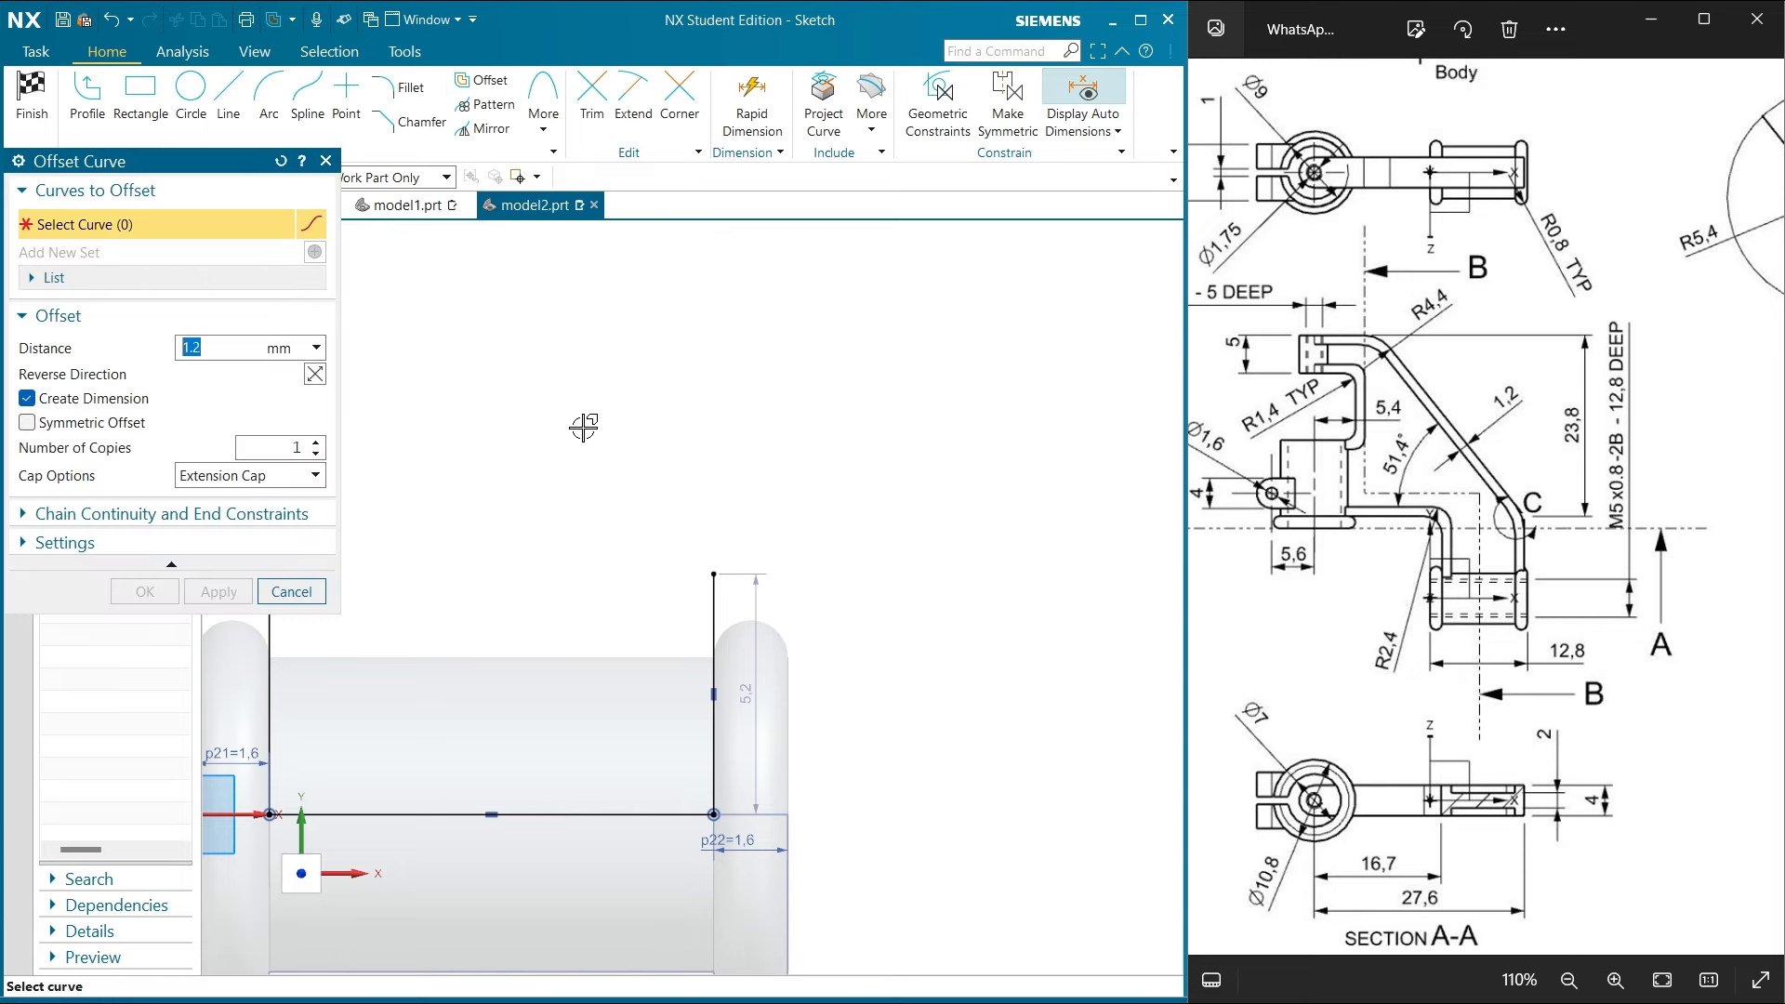
click(724, 611)
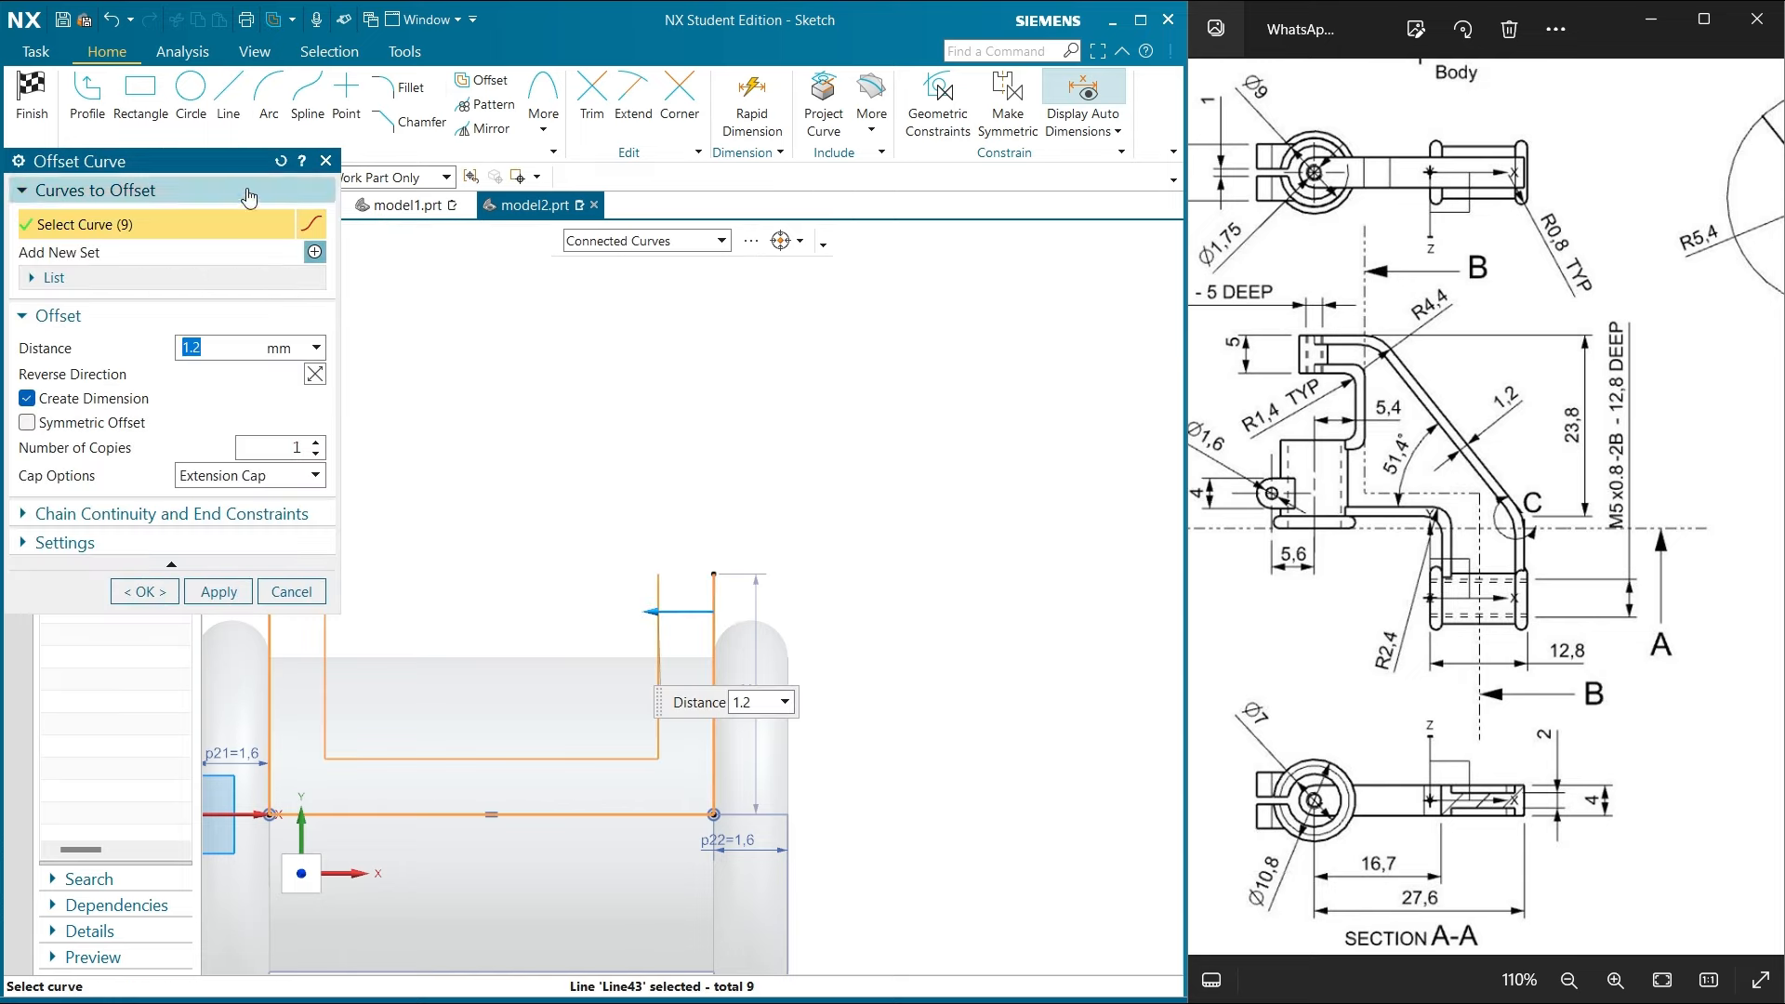
click(563, 242)
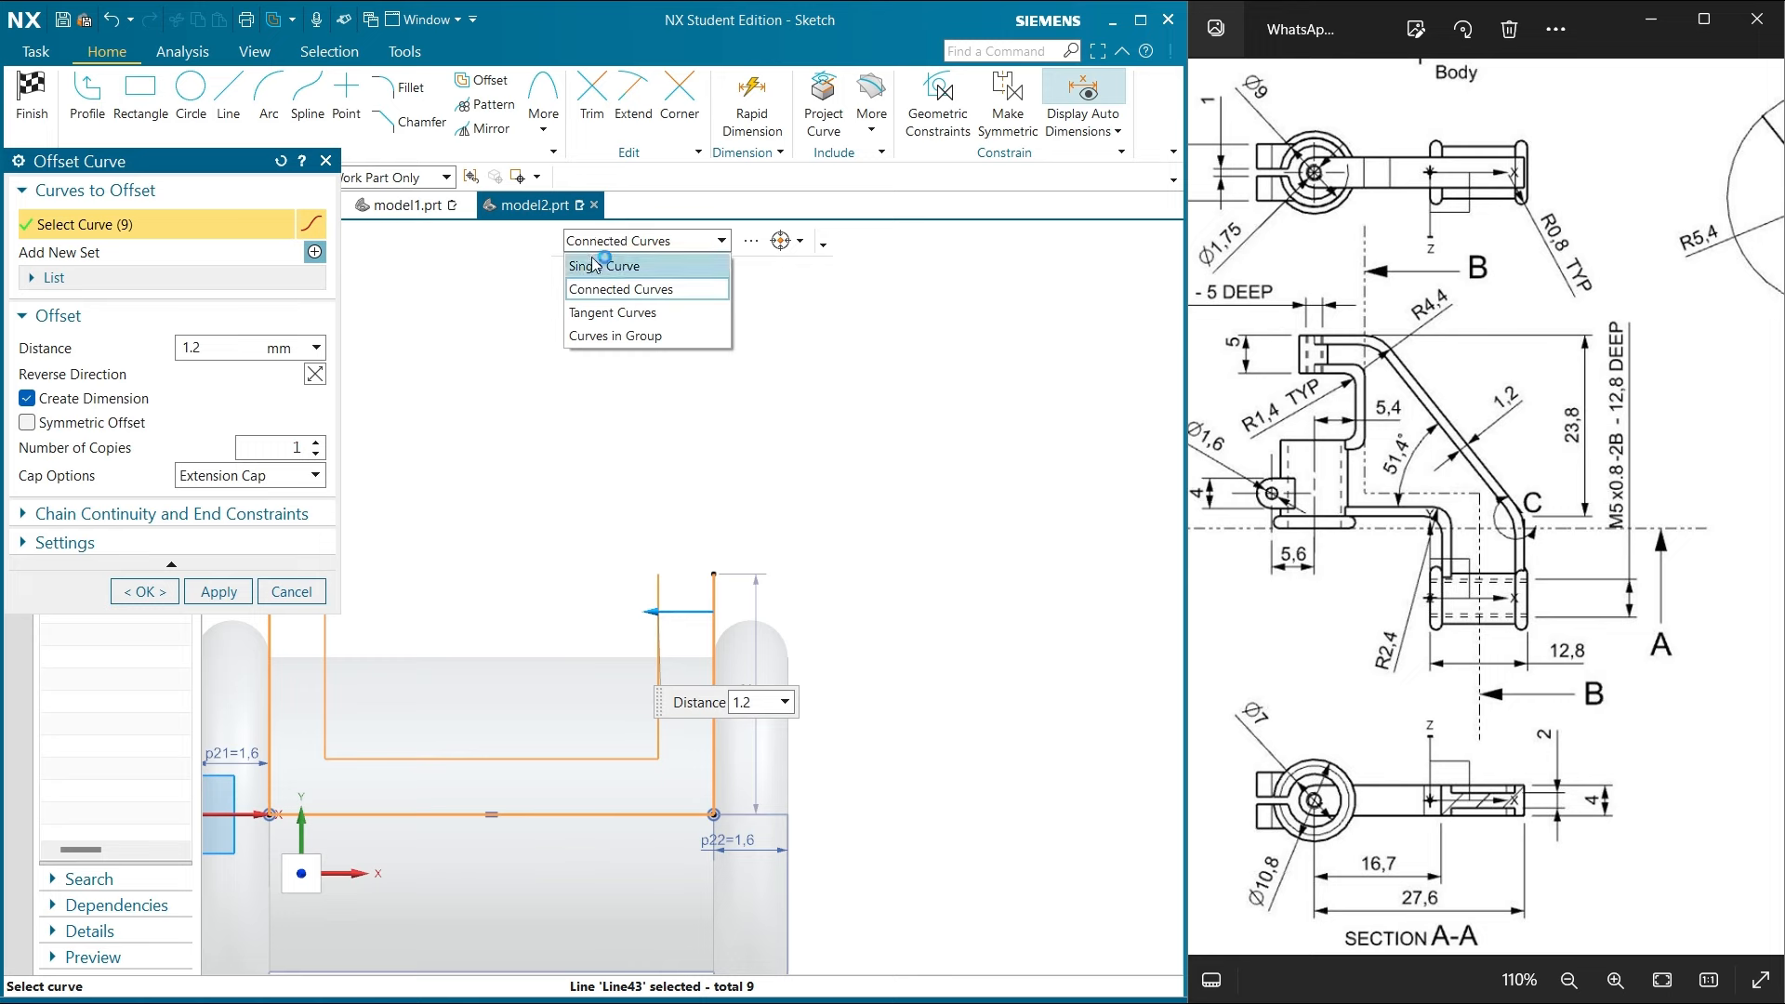
click(595, 263)
click(280, 161)
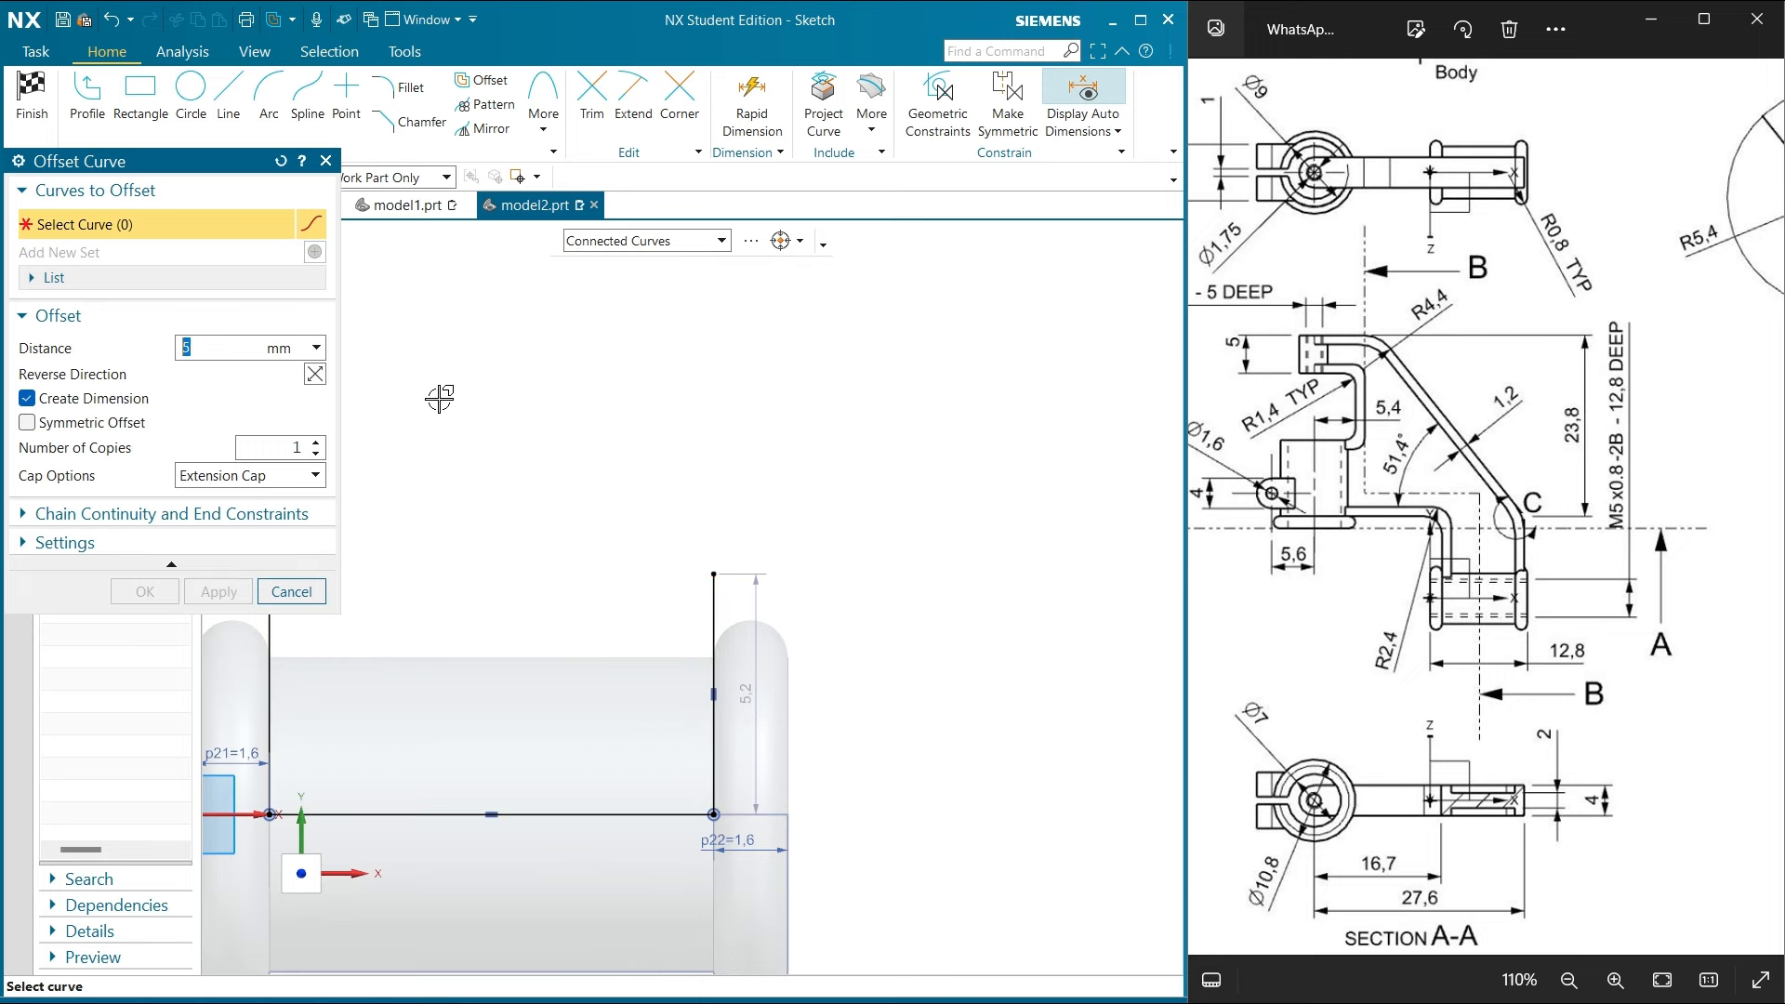
Offset only the short vertical line at the lower-right cylinder's outer end by 1.2 mm outward, using the Single Curve selection rule
click(630, 244)
click(595, 263)
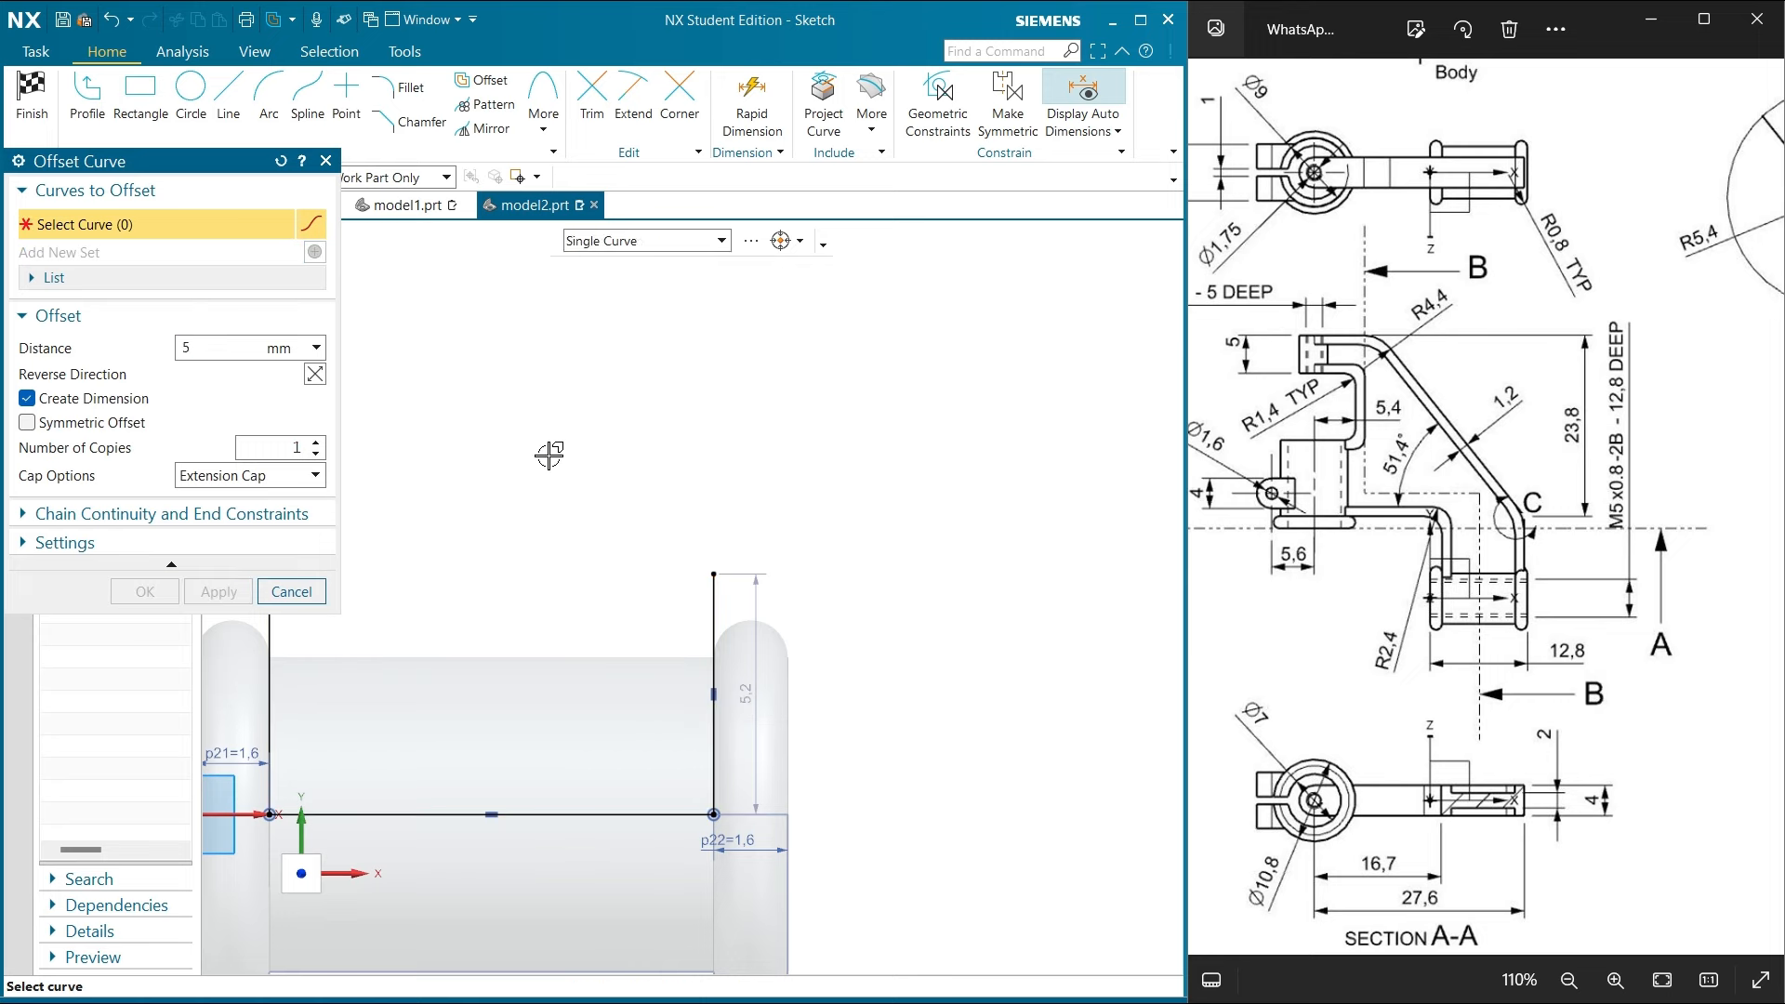
click(702, 582)
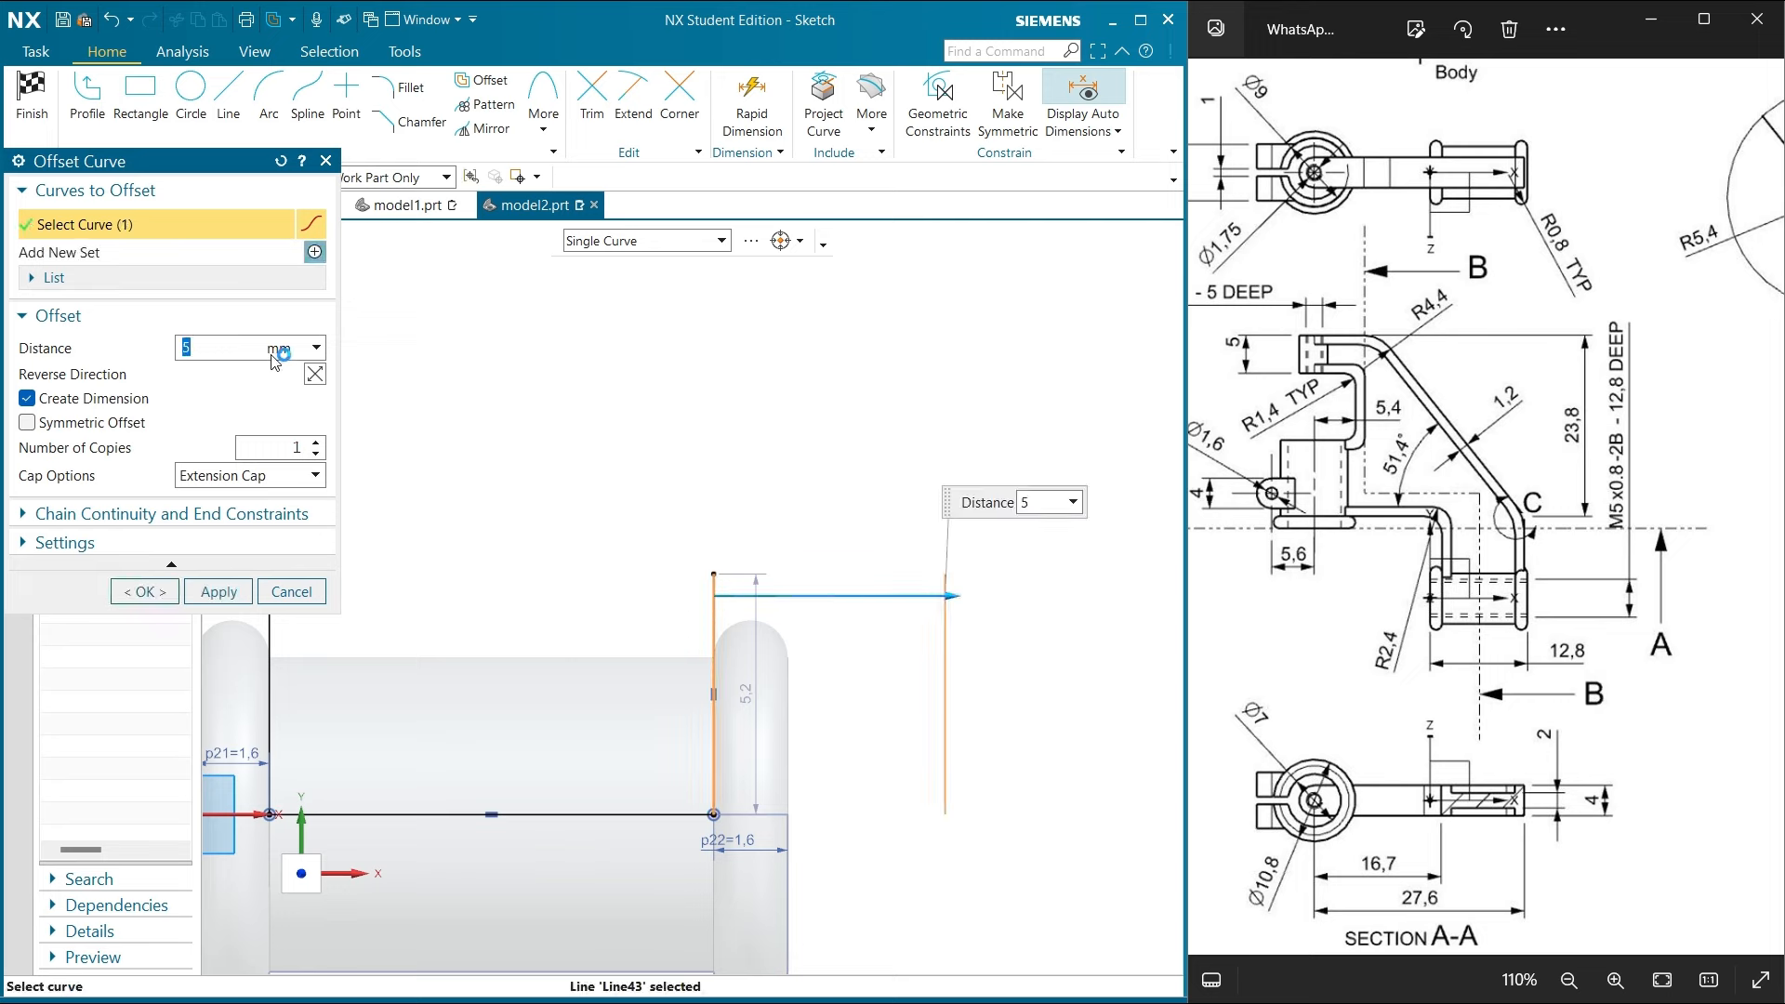
text(1.2)
key(Return)
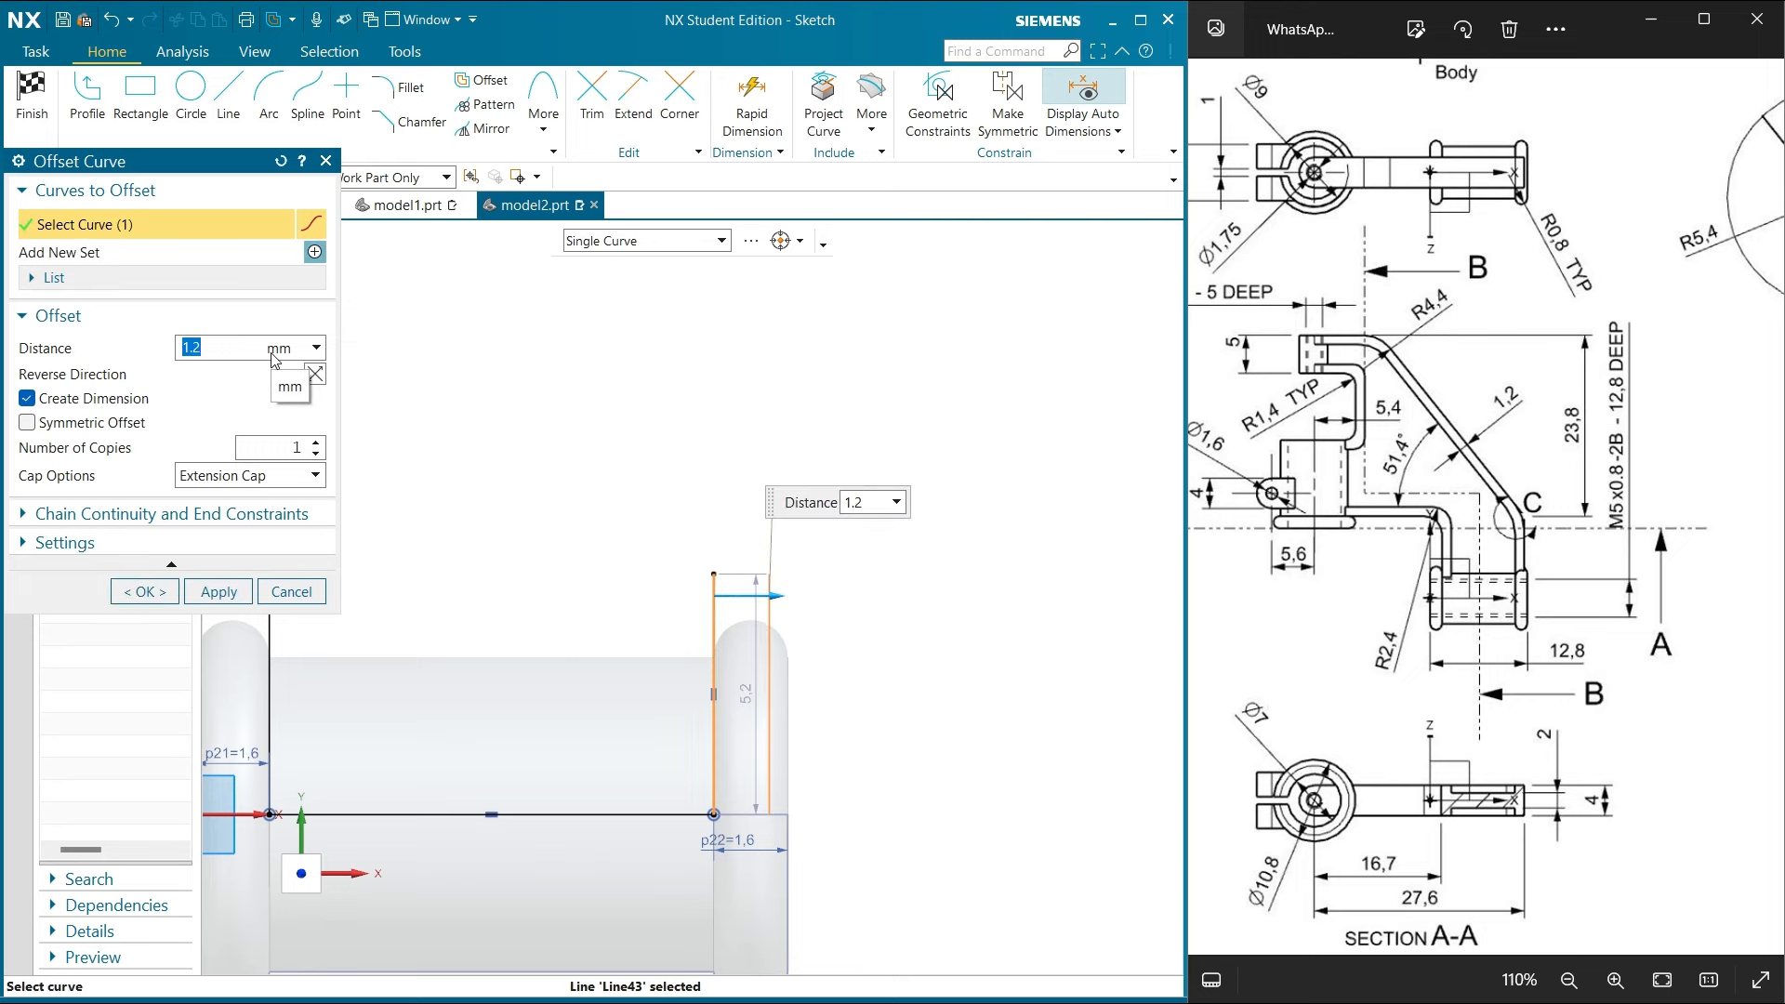
click(221, 591)
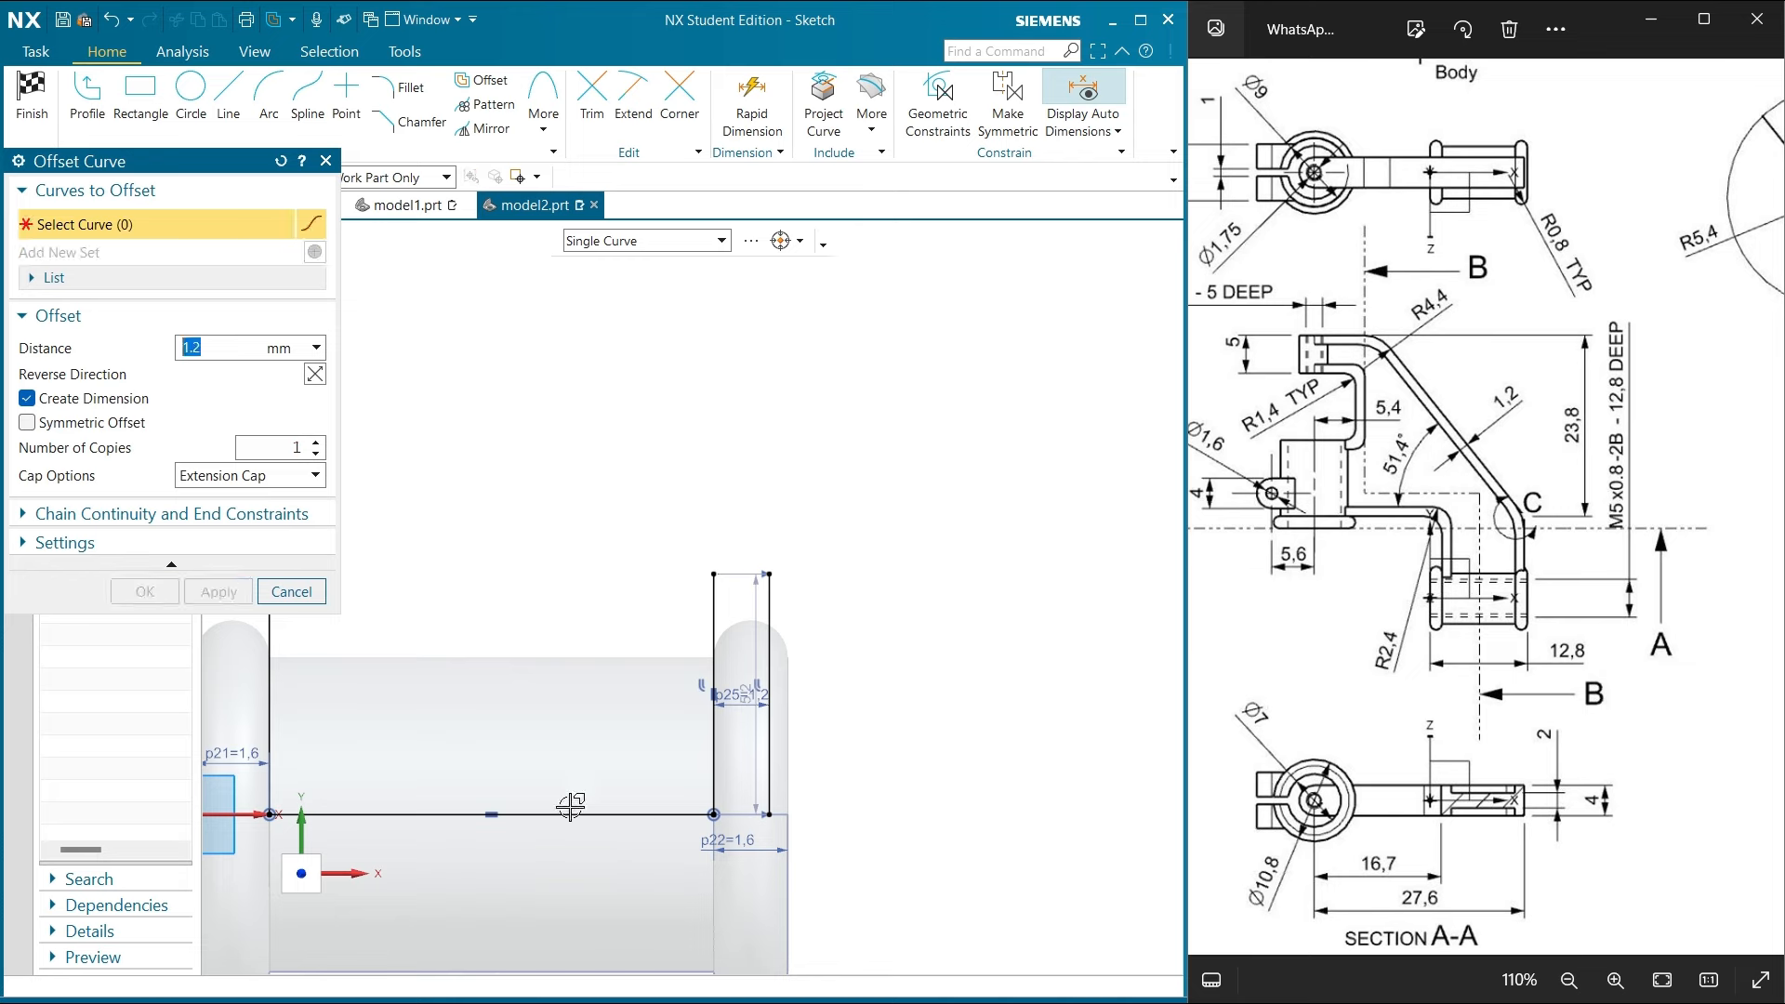
Extend the lower-right cylinder's axis line outward to the lower end of the offset vertical line
click(621, 101)
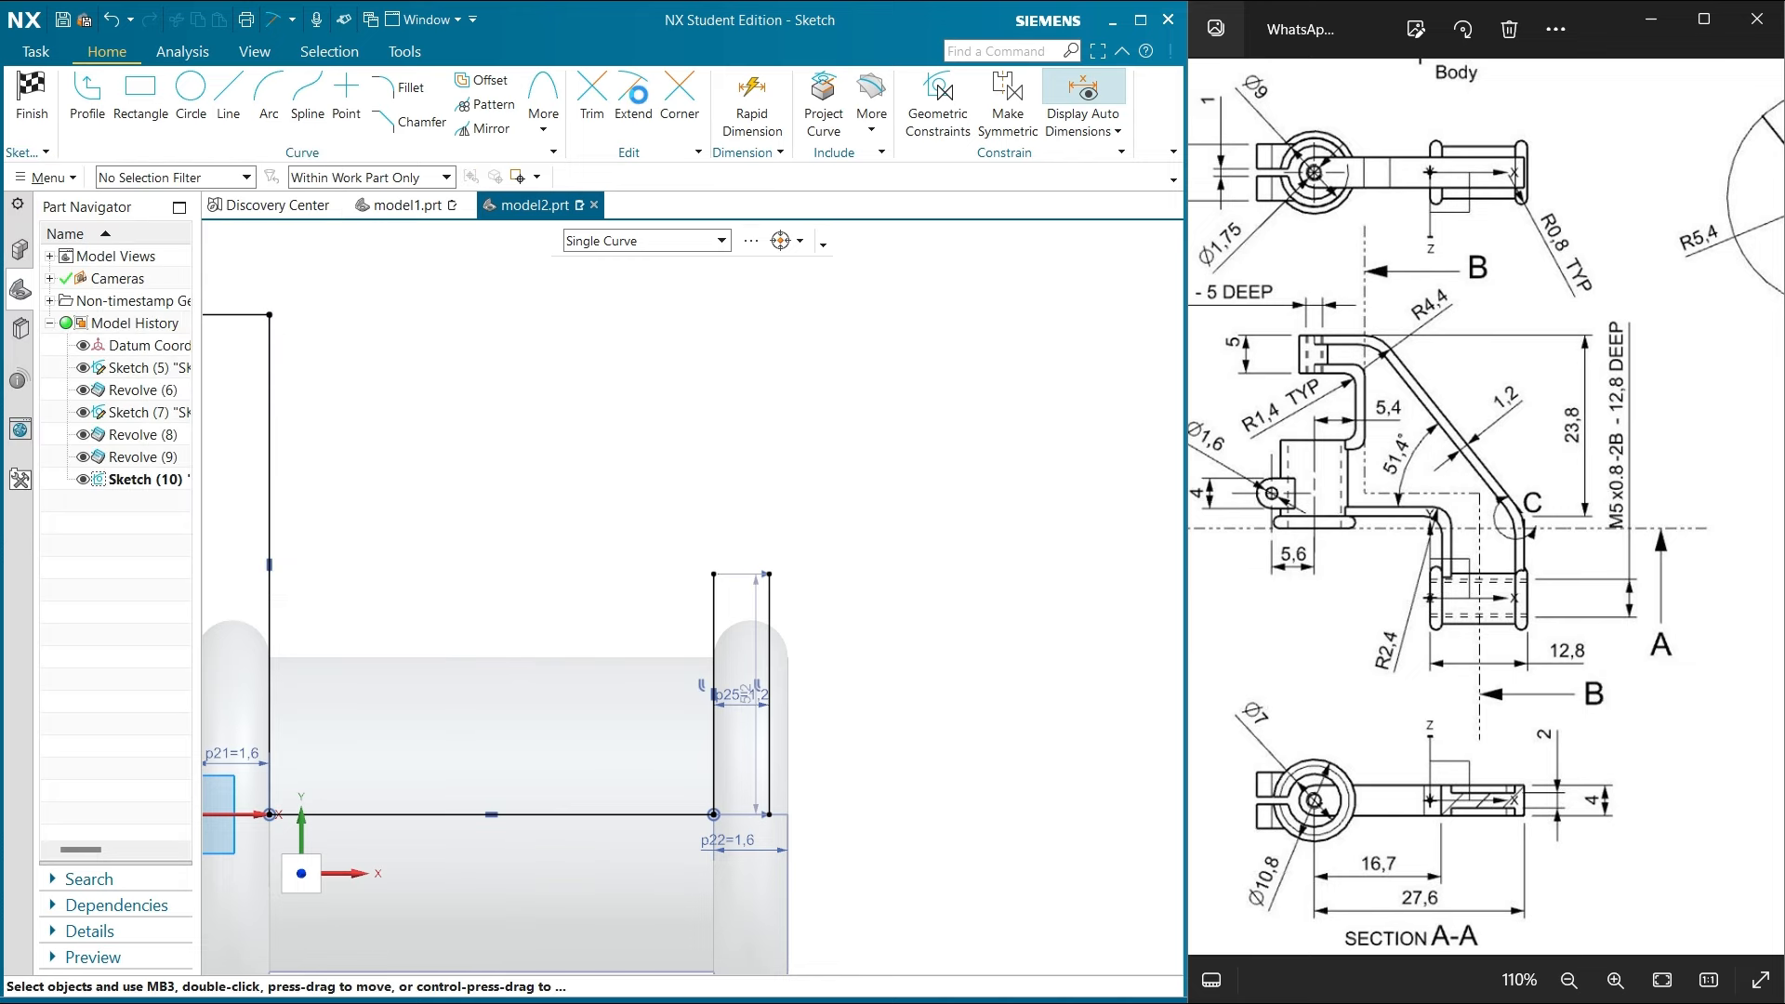
click(666, 815)
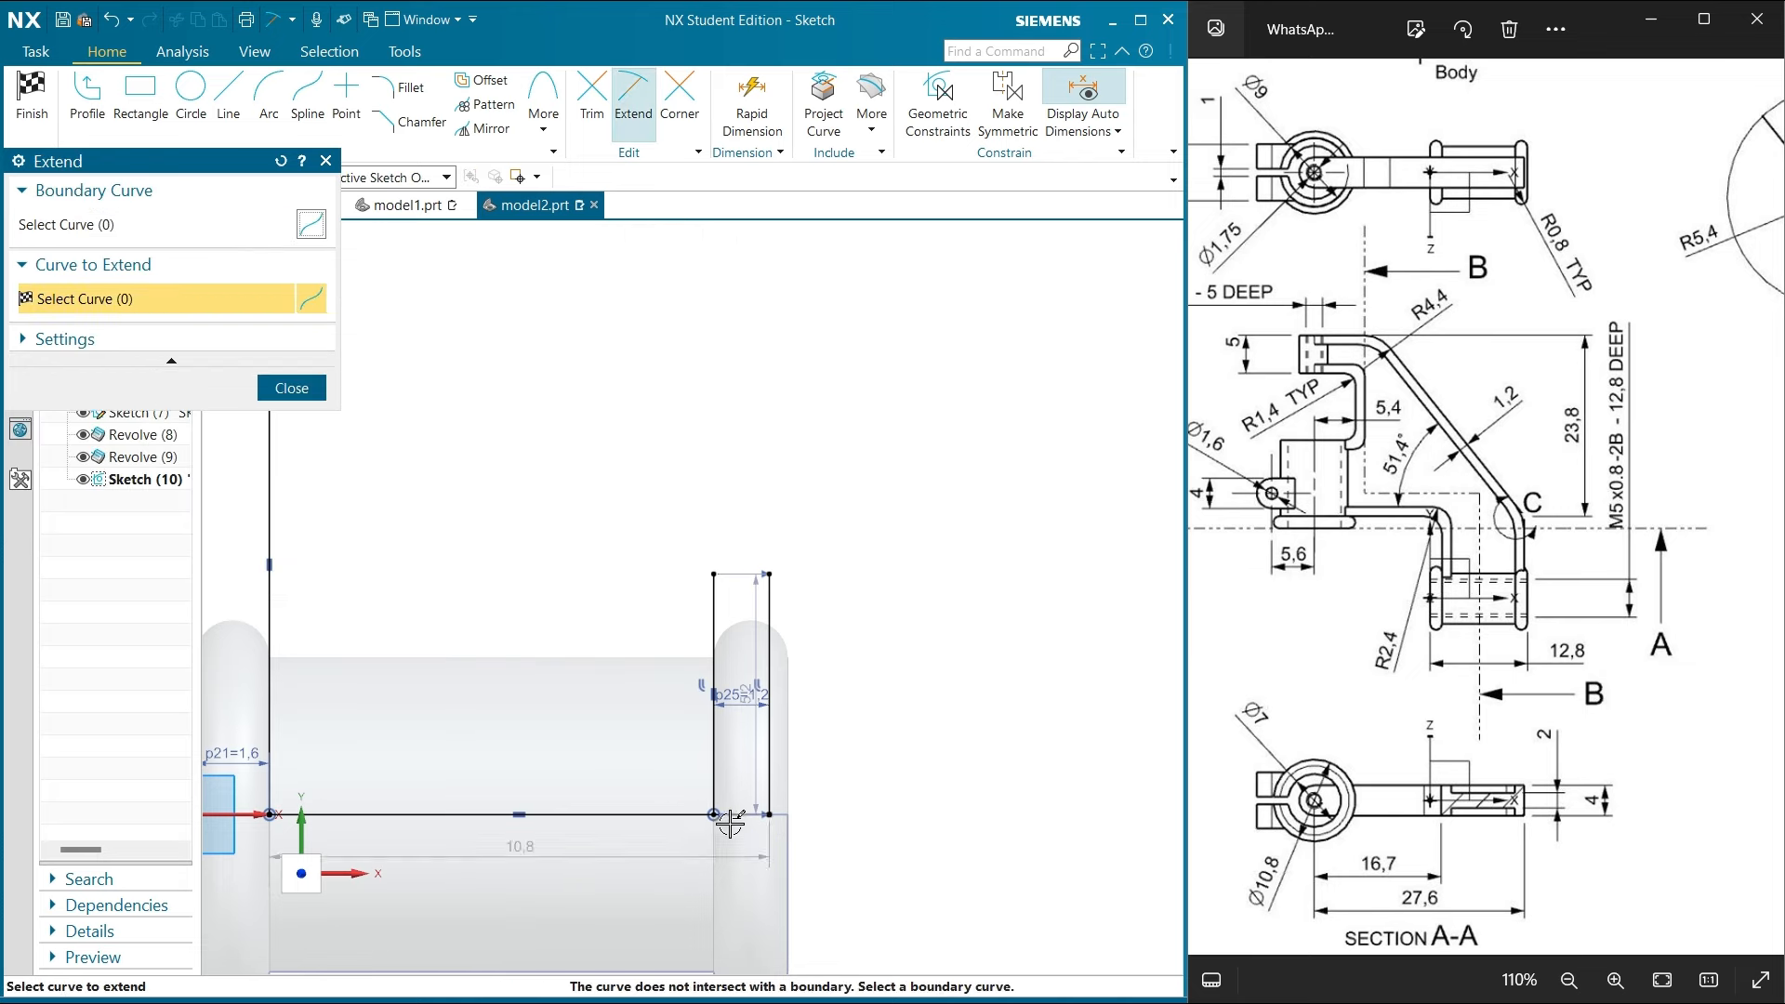
scroll(734, 823, up, 5)
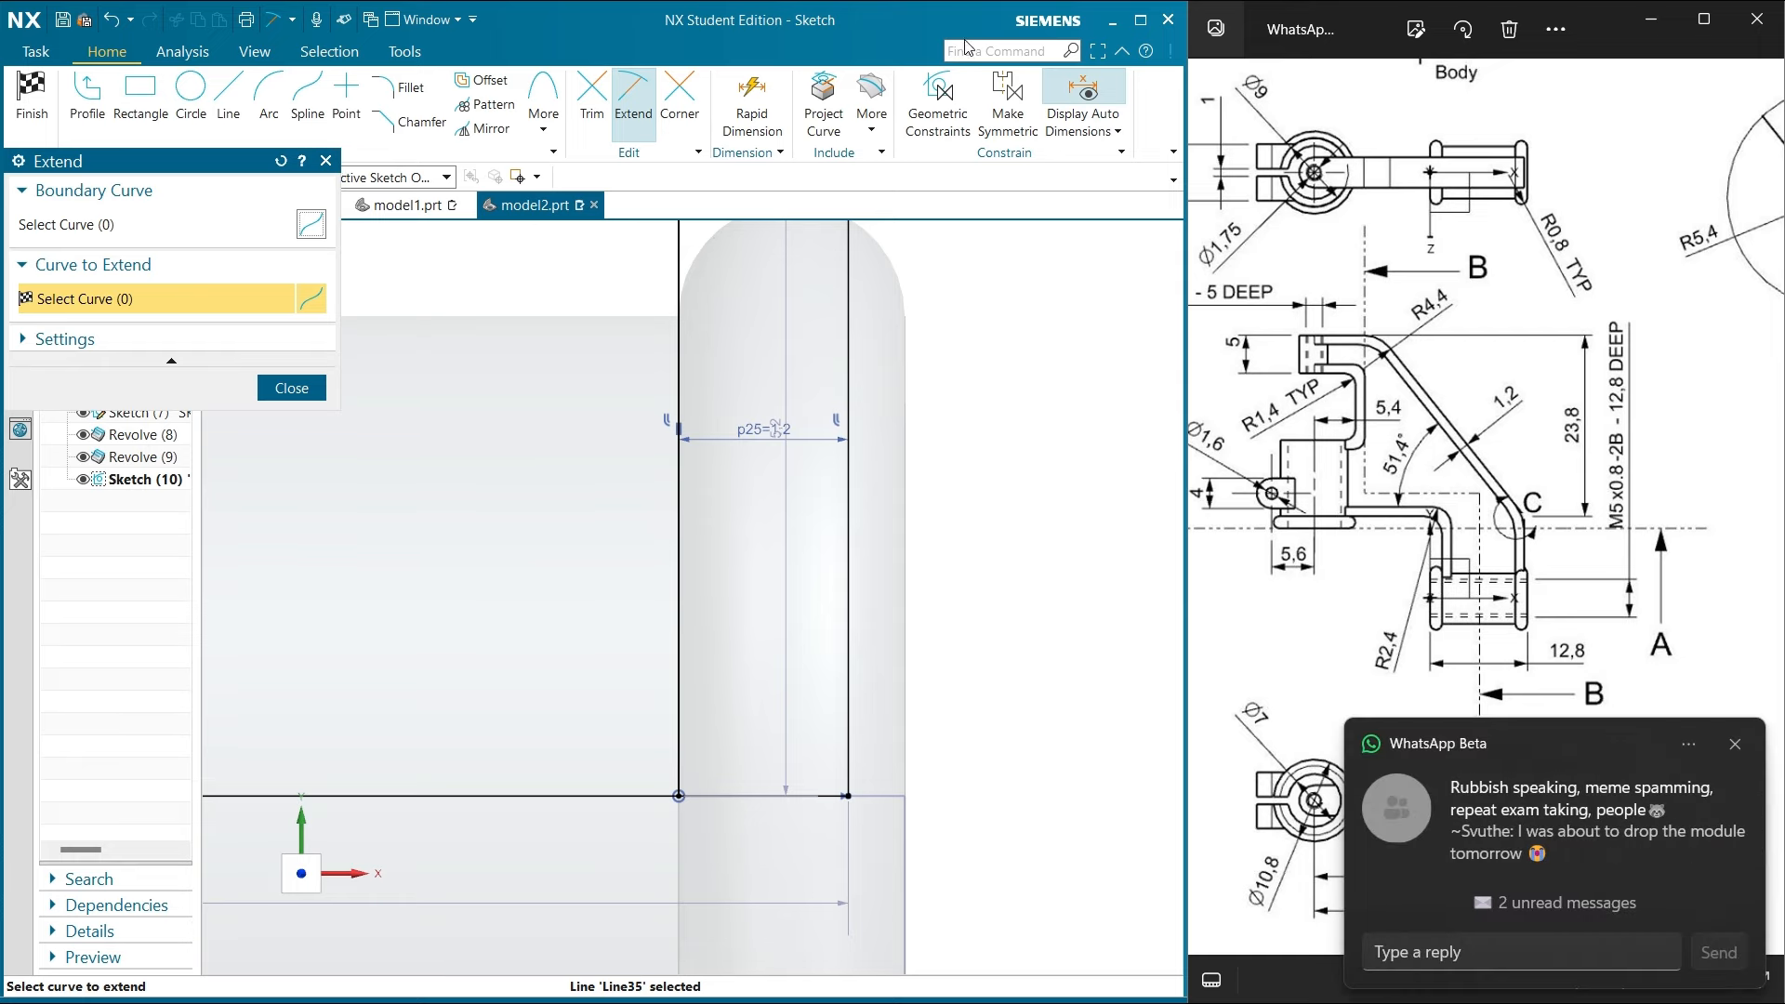
Delete the offset constraint and the inner of the two short vertical lines at the lower-right cylinder's outer end
click(1736, 744)
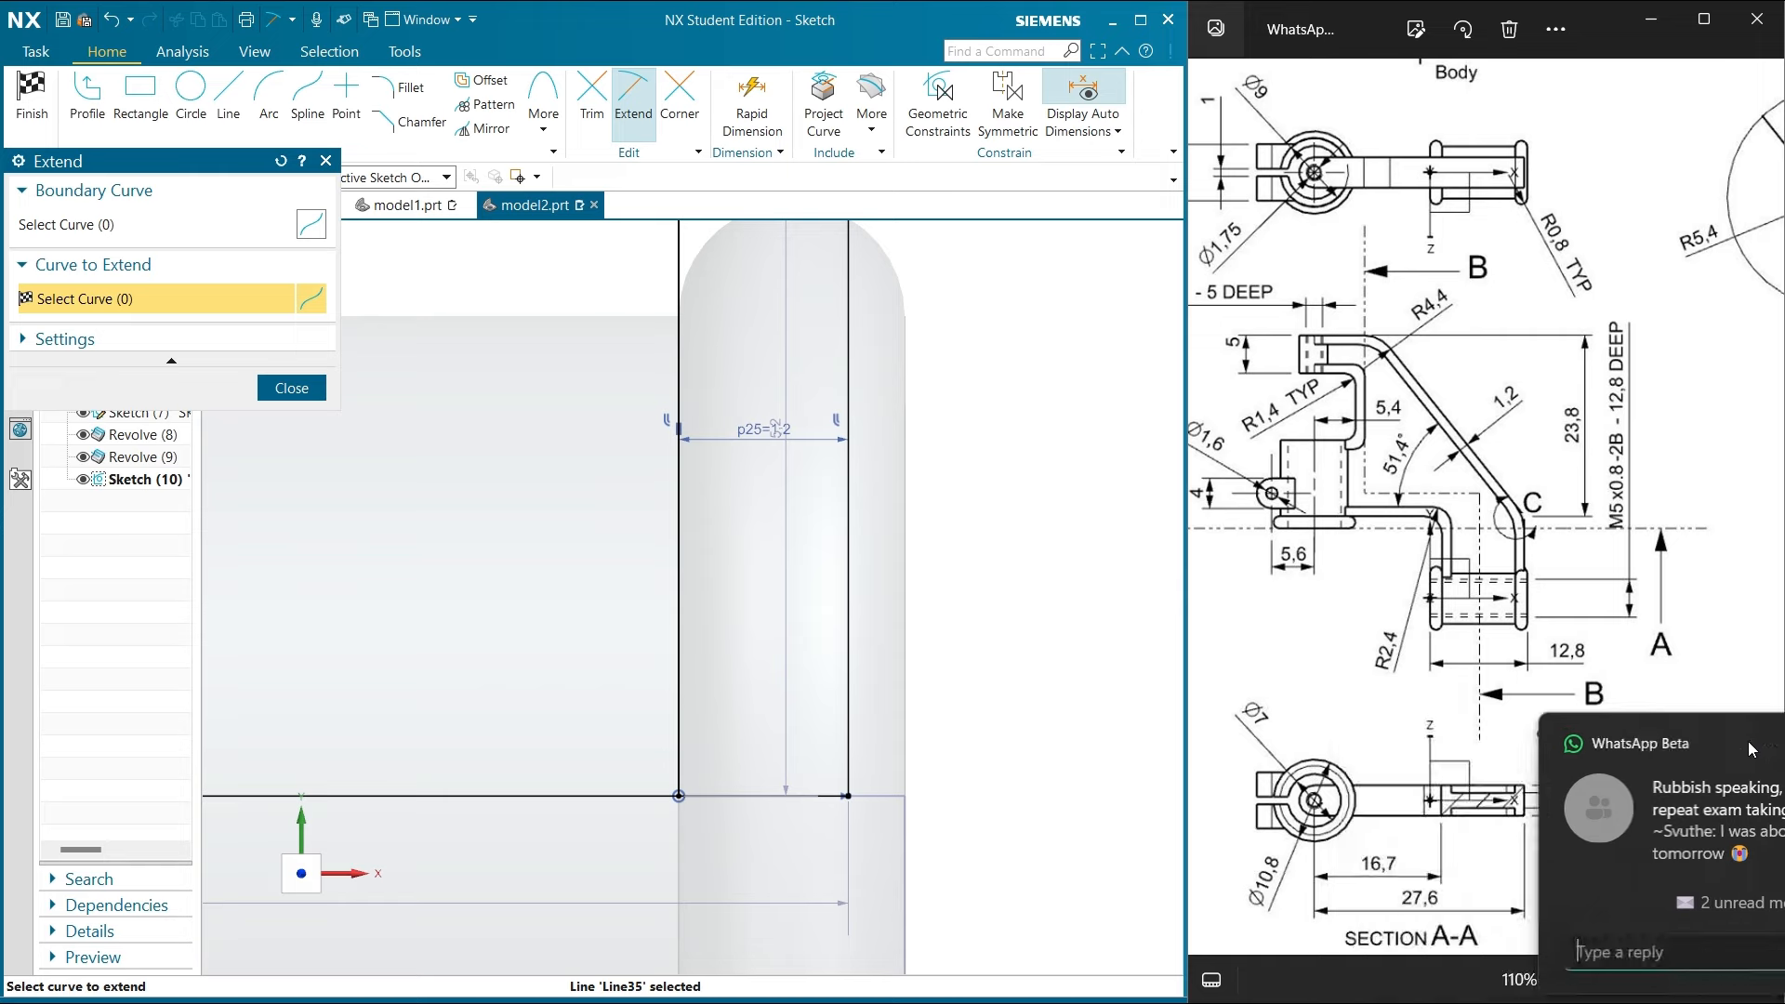
click(326, 161)
scroll(797, 617, down, 5)
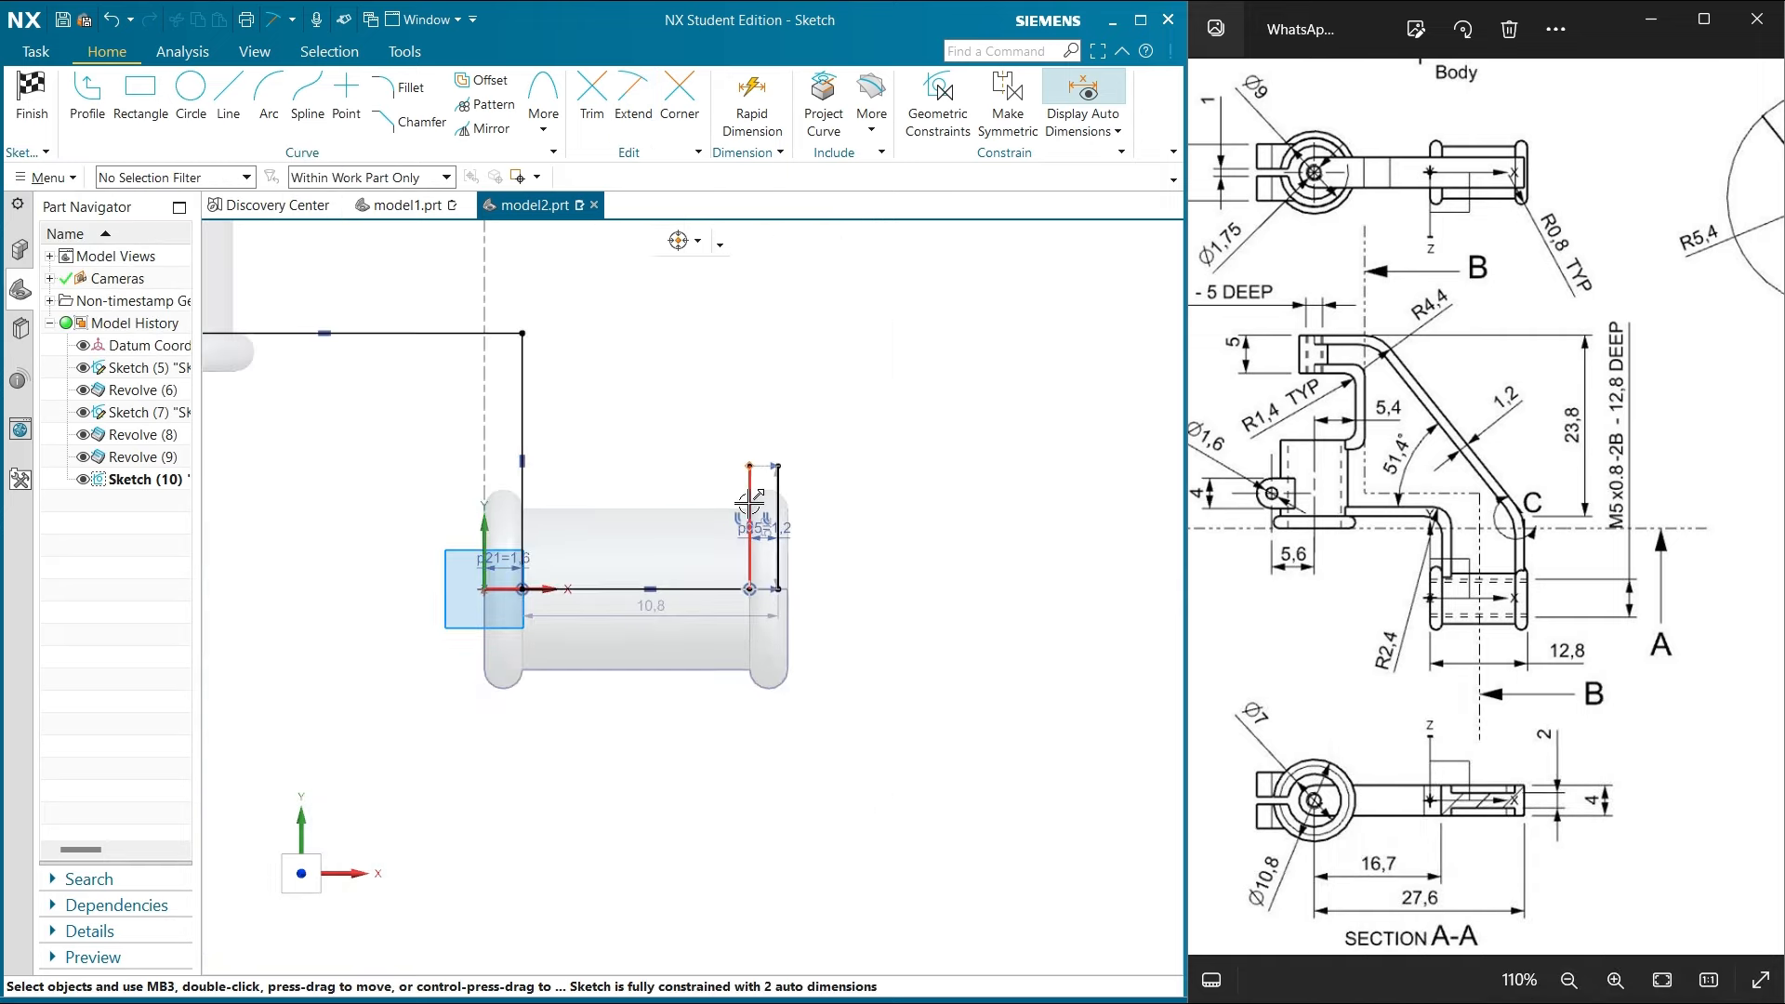
scroll(754, 522, up, 6)
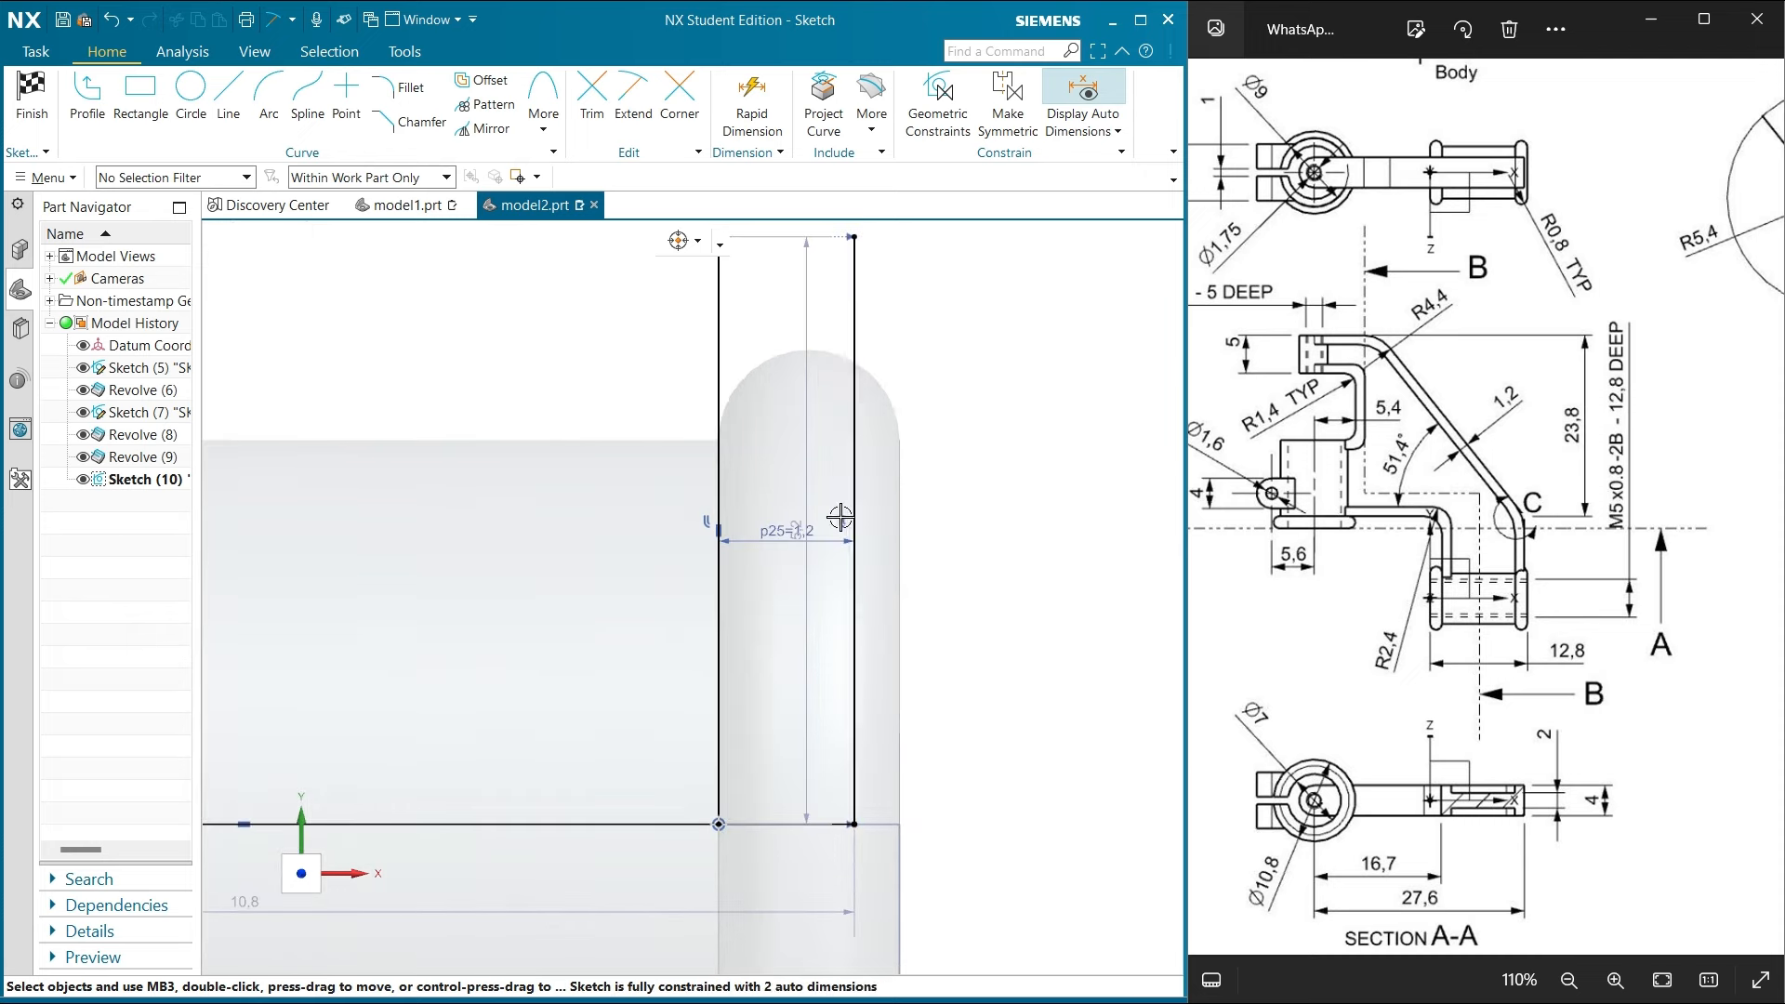
click(840, 516)
right_click(840, 515)
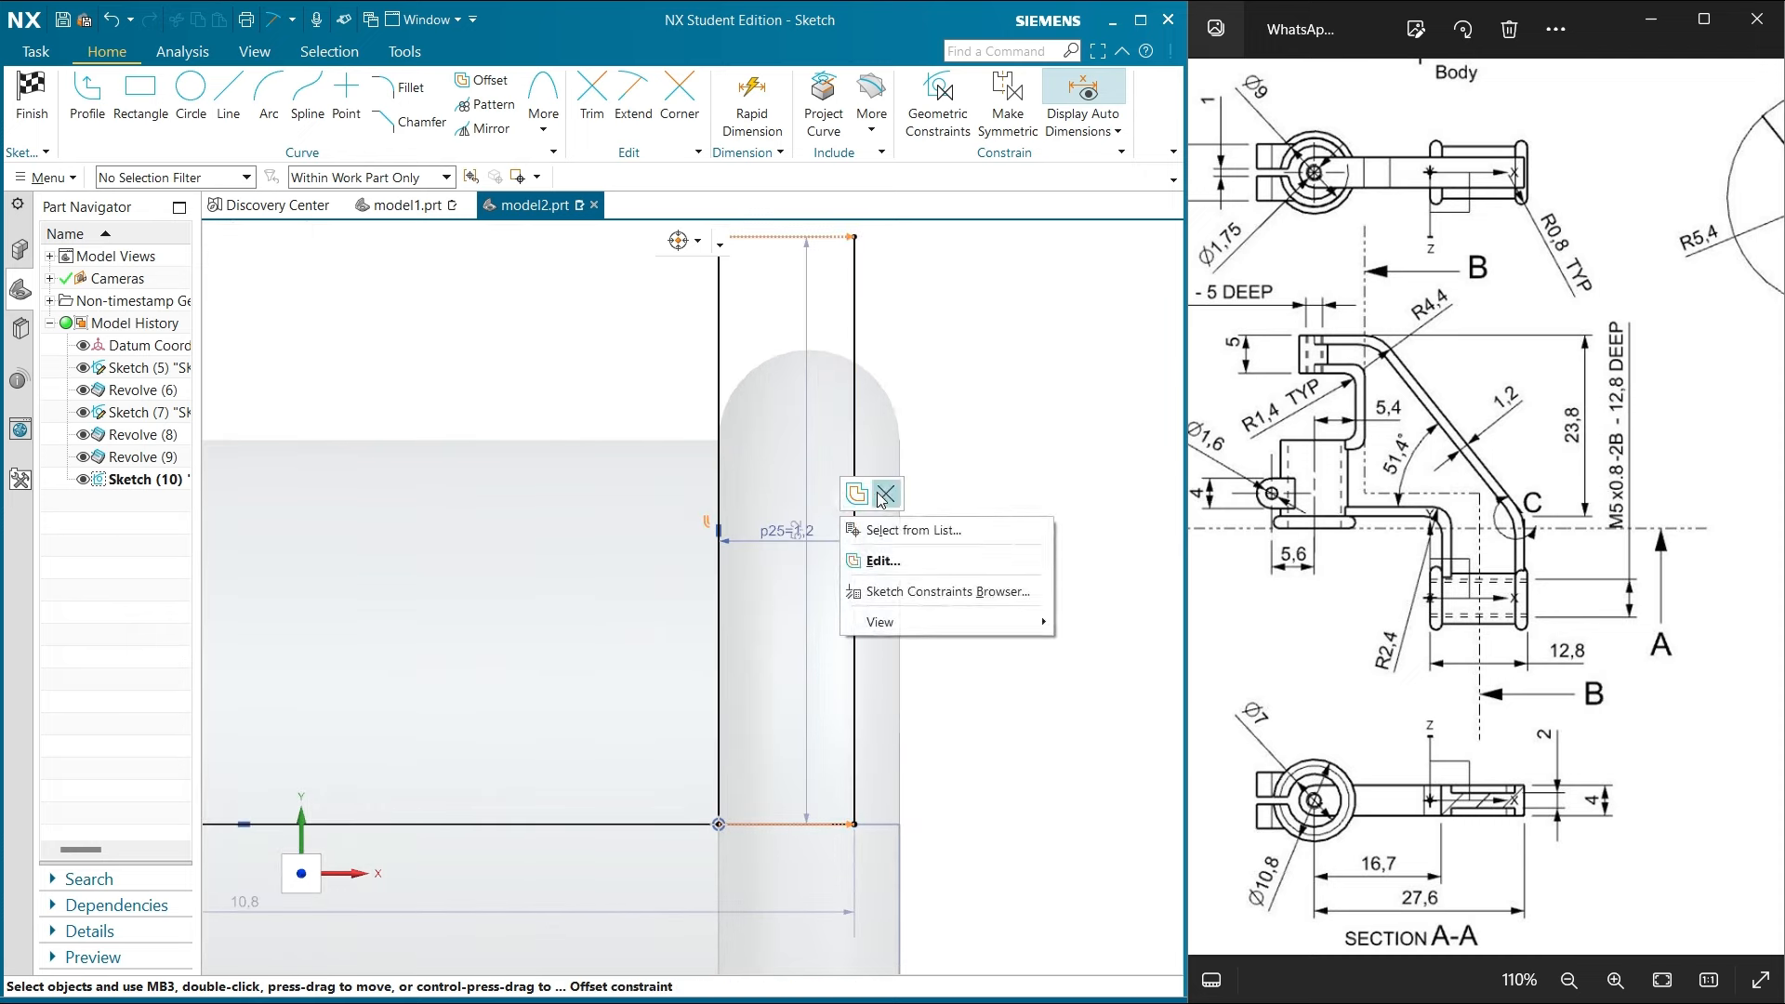
click(887, 495)
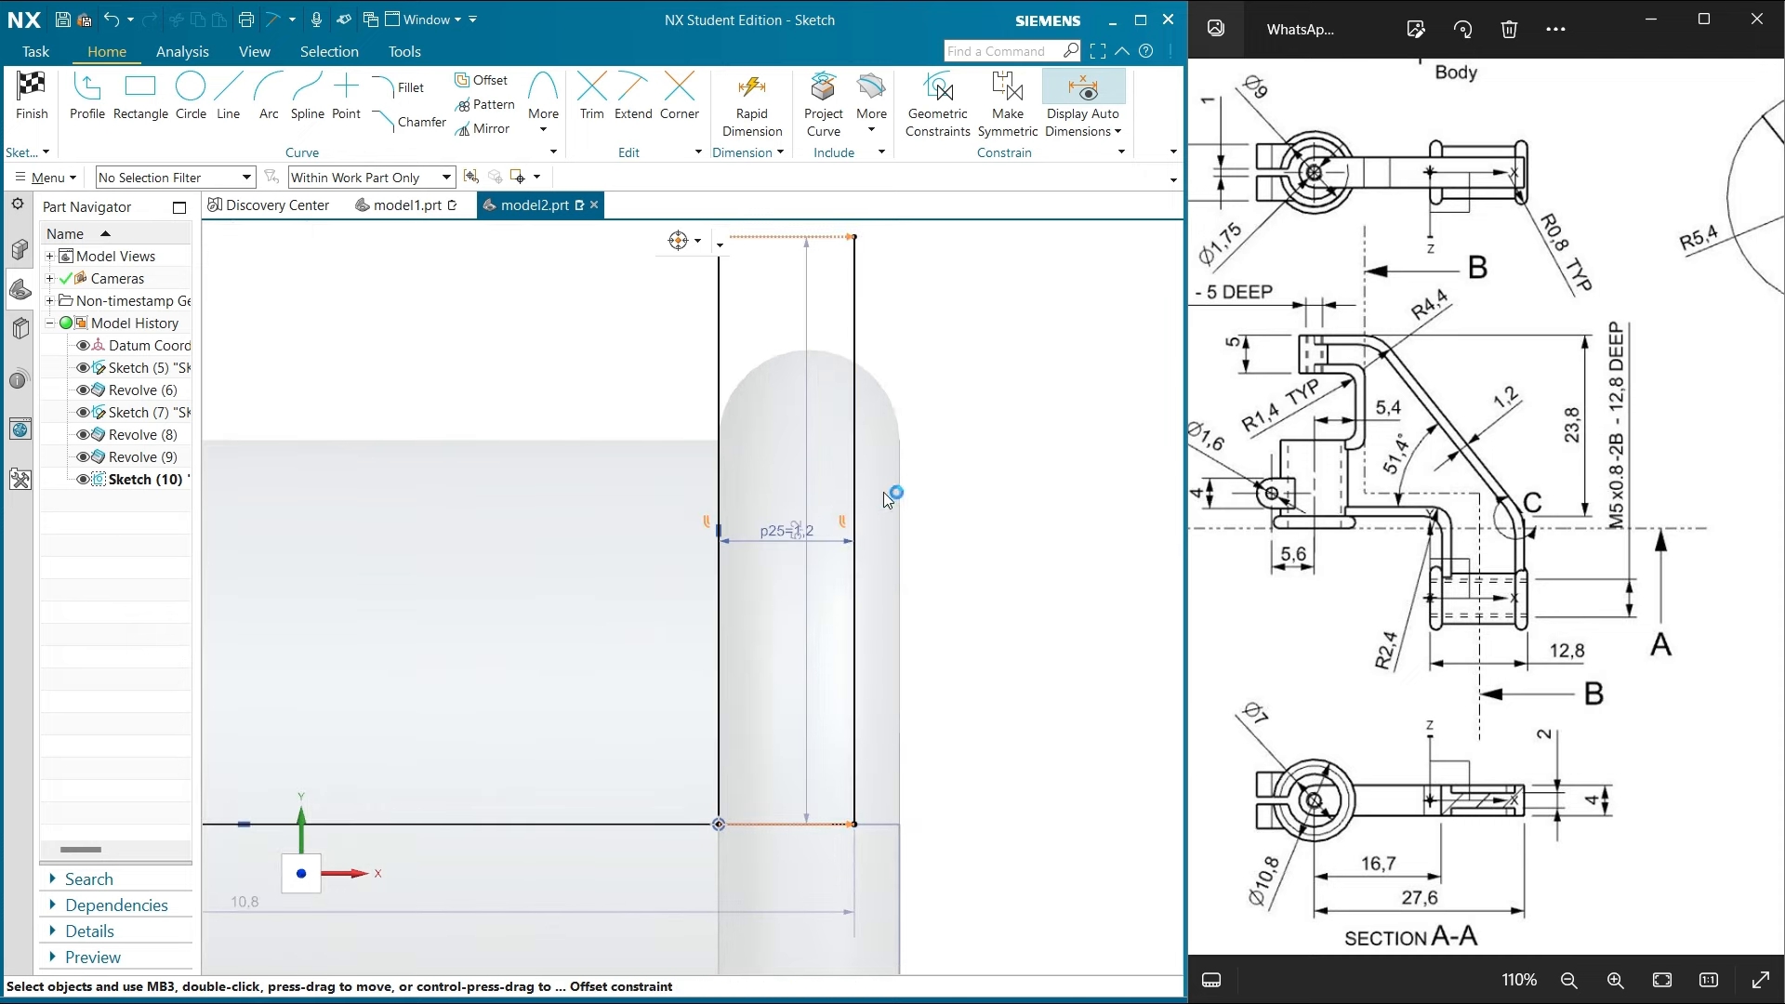
right_click(718, 381)
click(820, 364)
scroll(875, 611, down, 3)
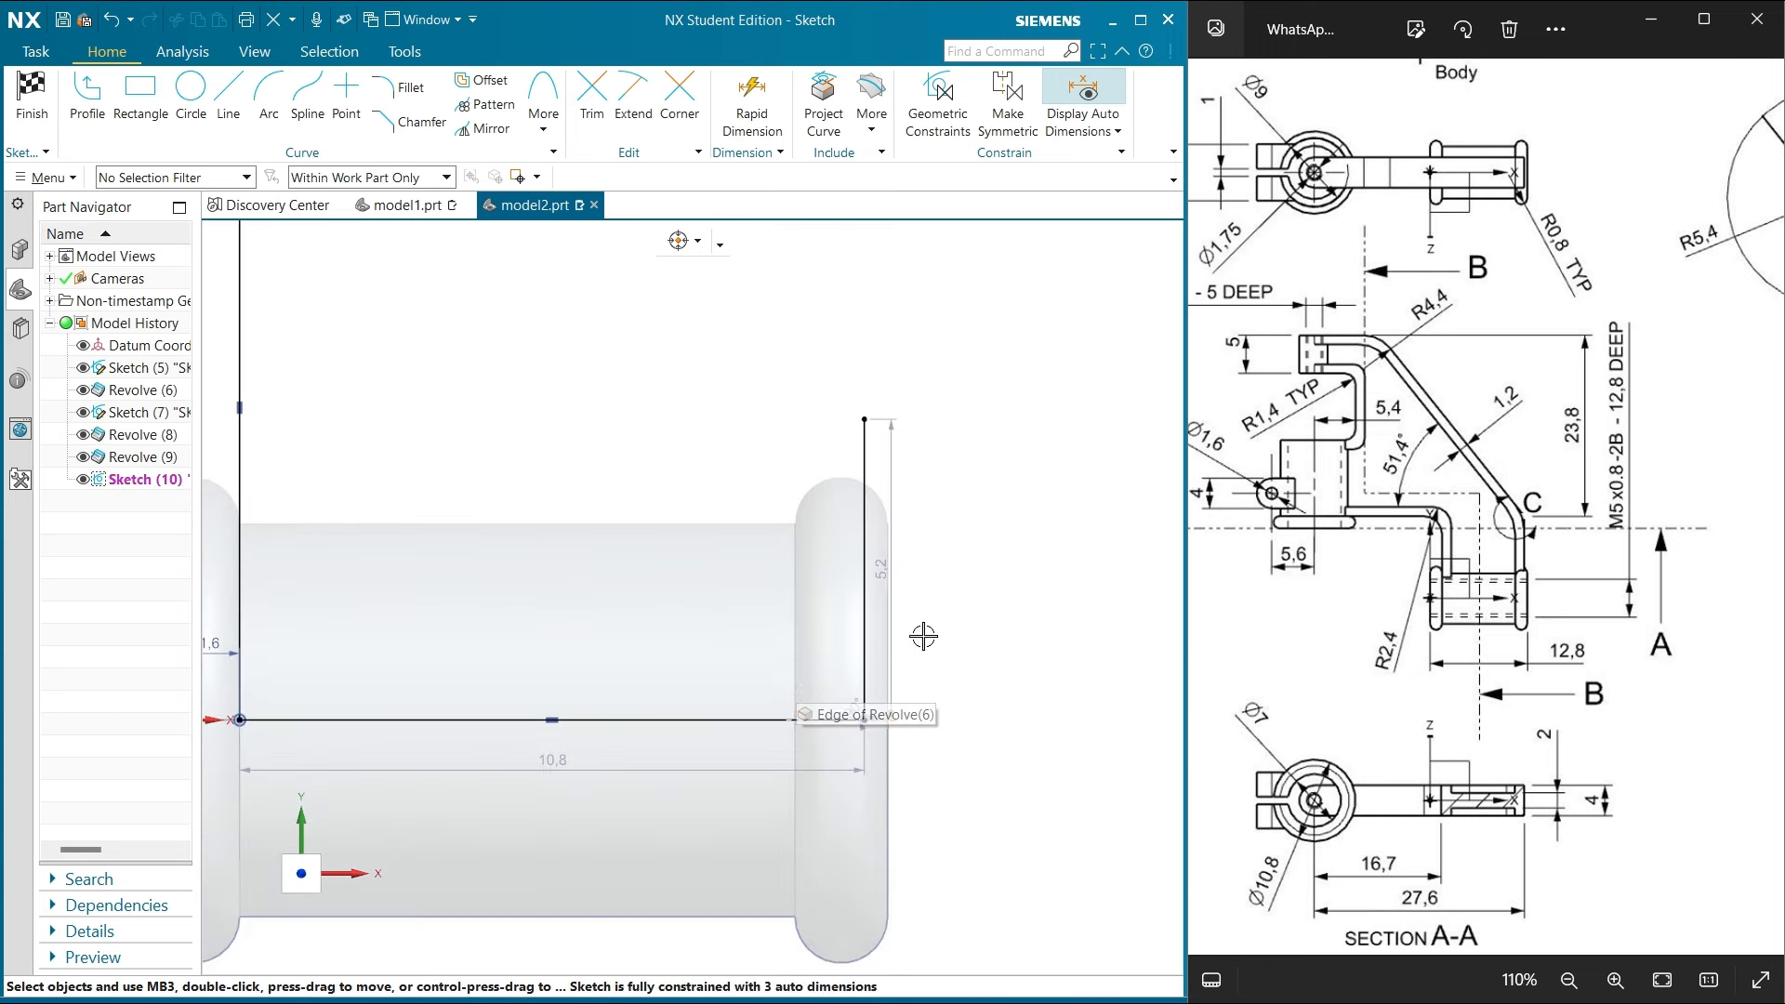
Constrain the remaining outer line to vertical and fix the lower-right cylinder's axis line length at 10.8 mm
right_click(862, 433)
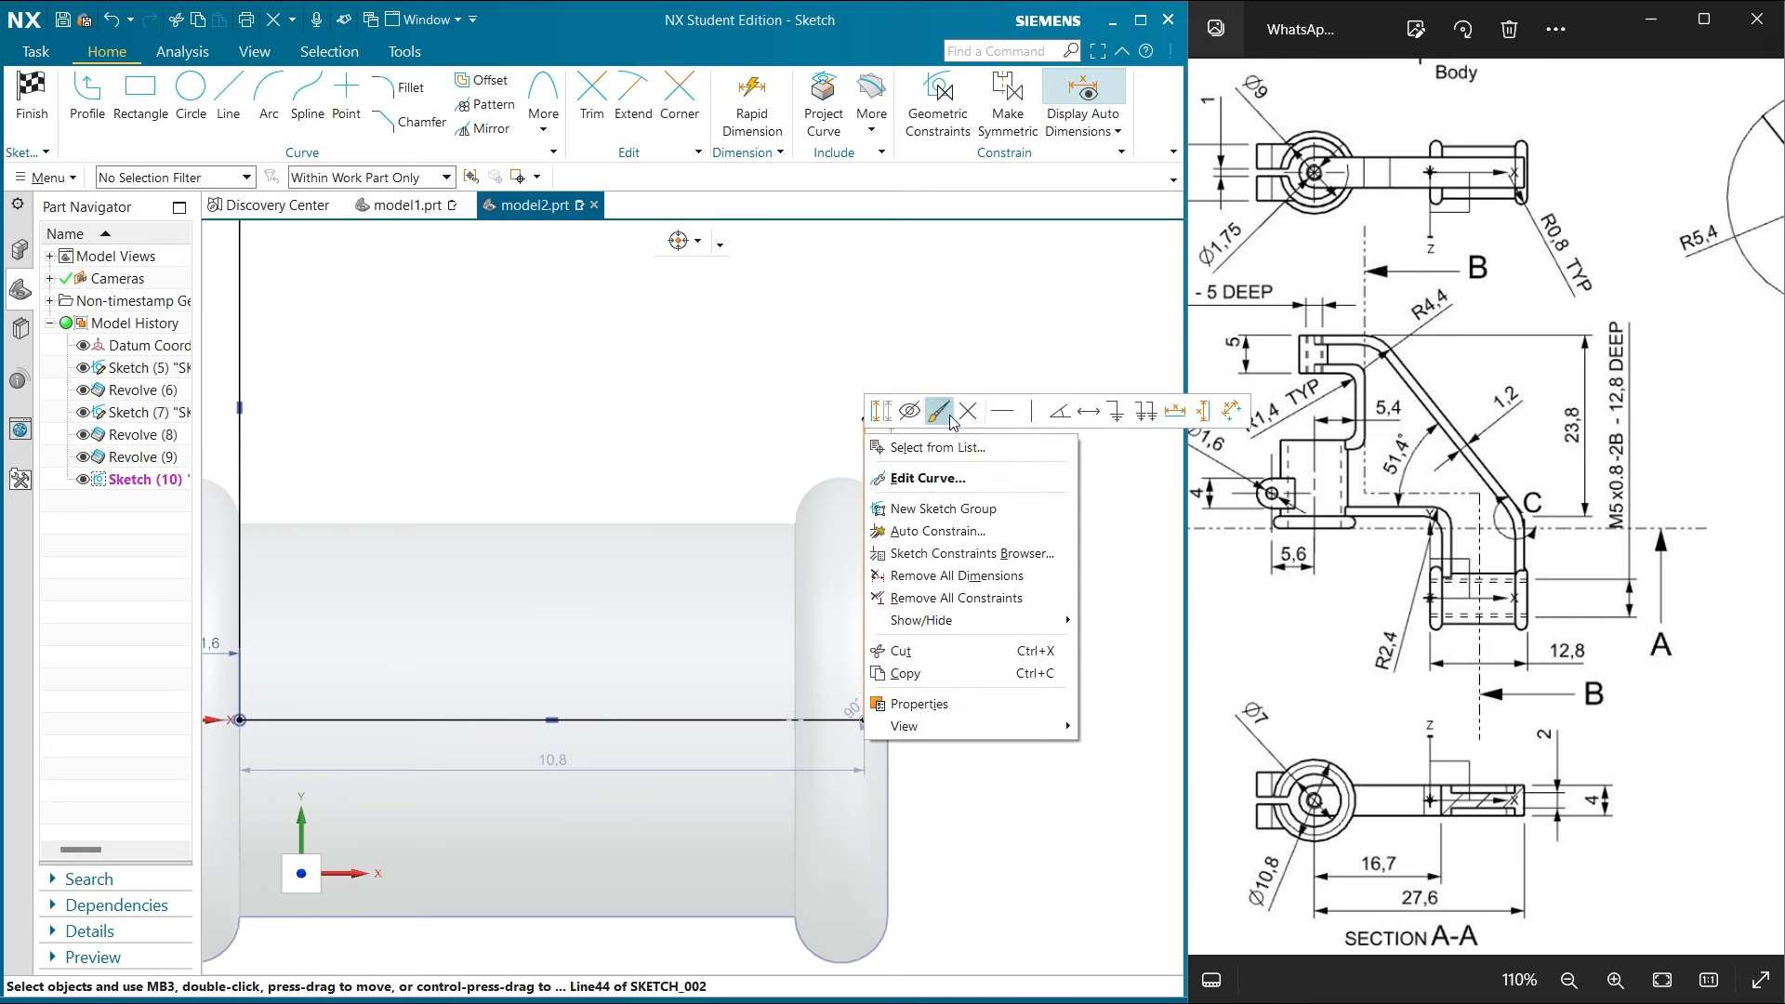
click(1029, 411)
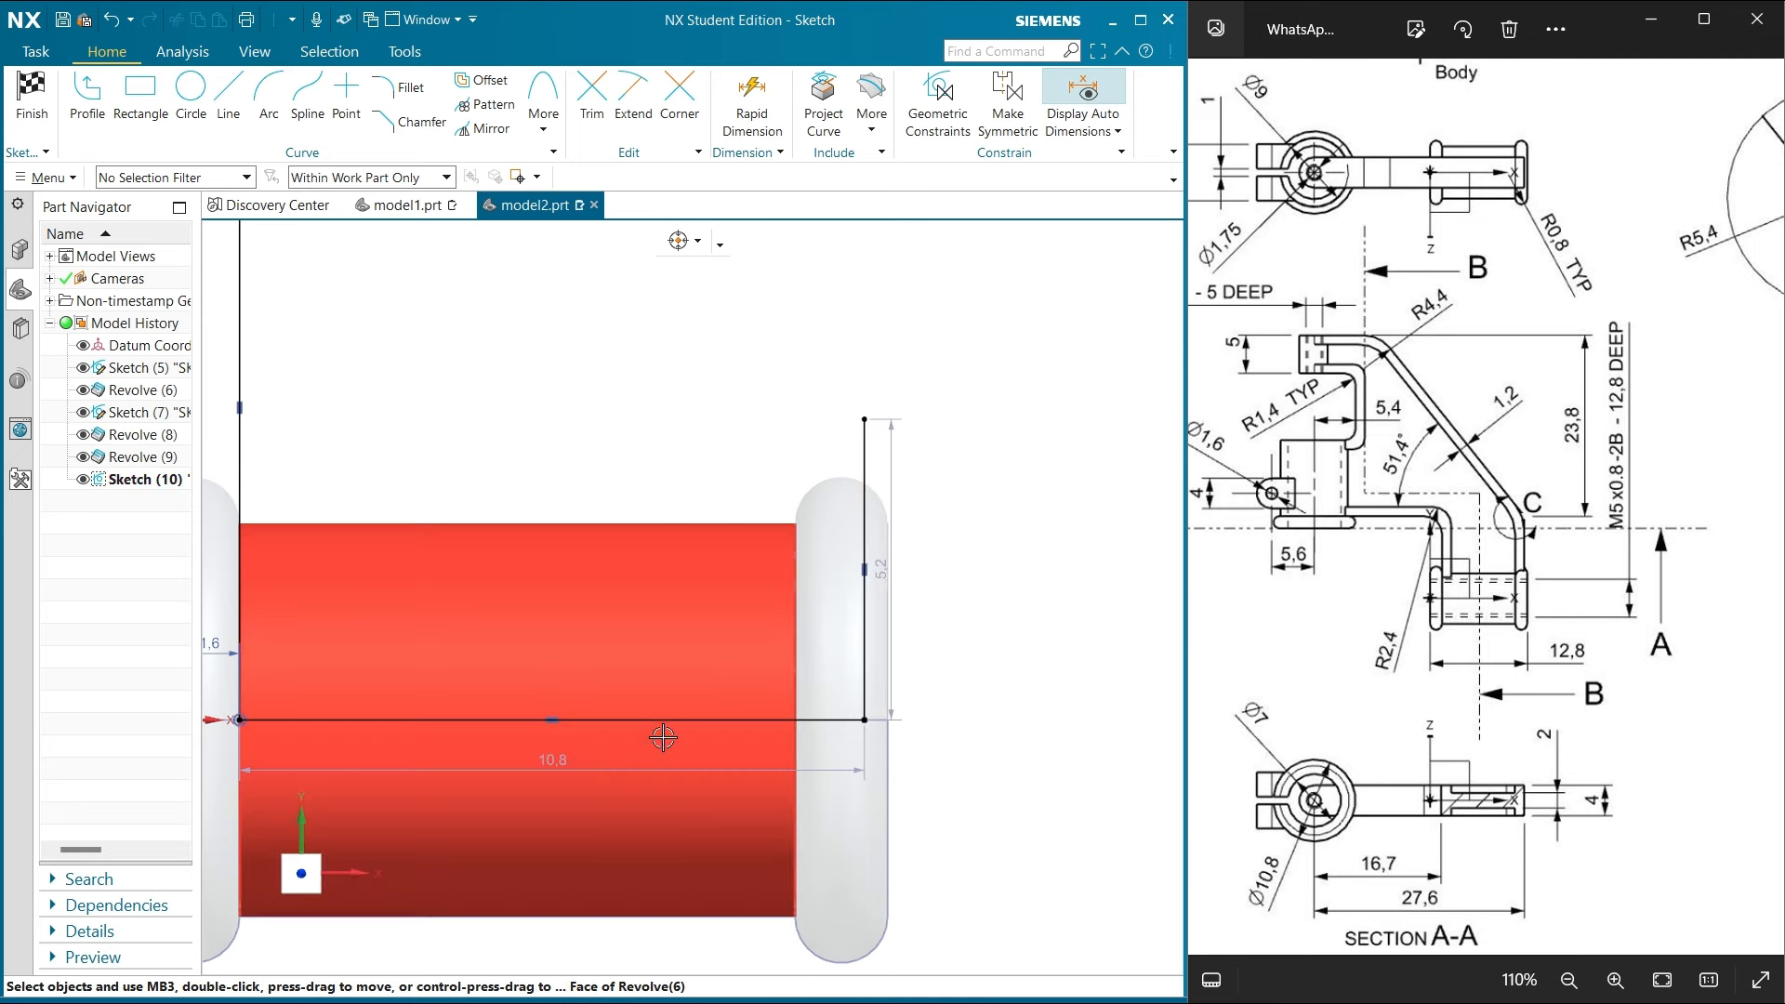
double_click(609, 766)
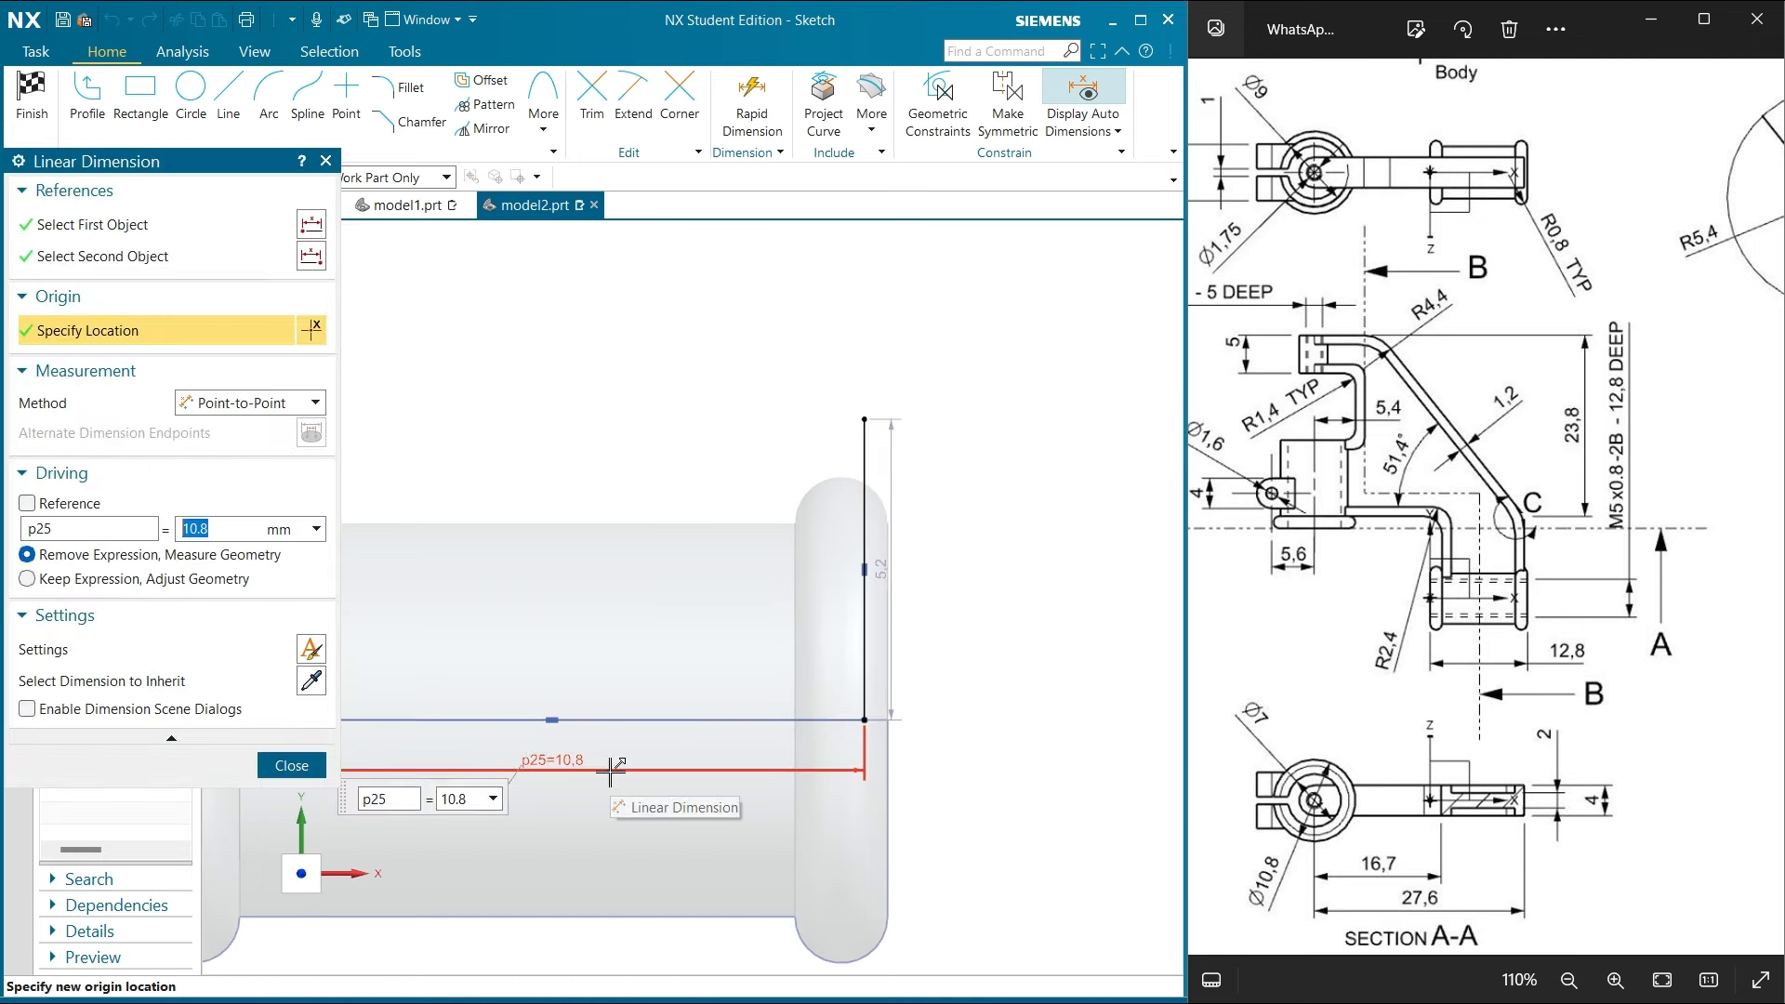
text(1)
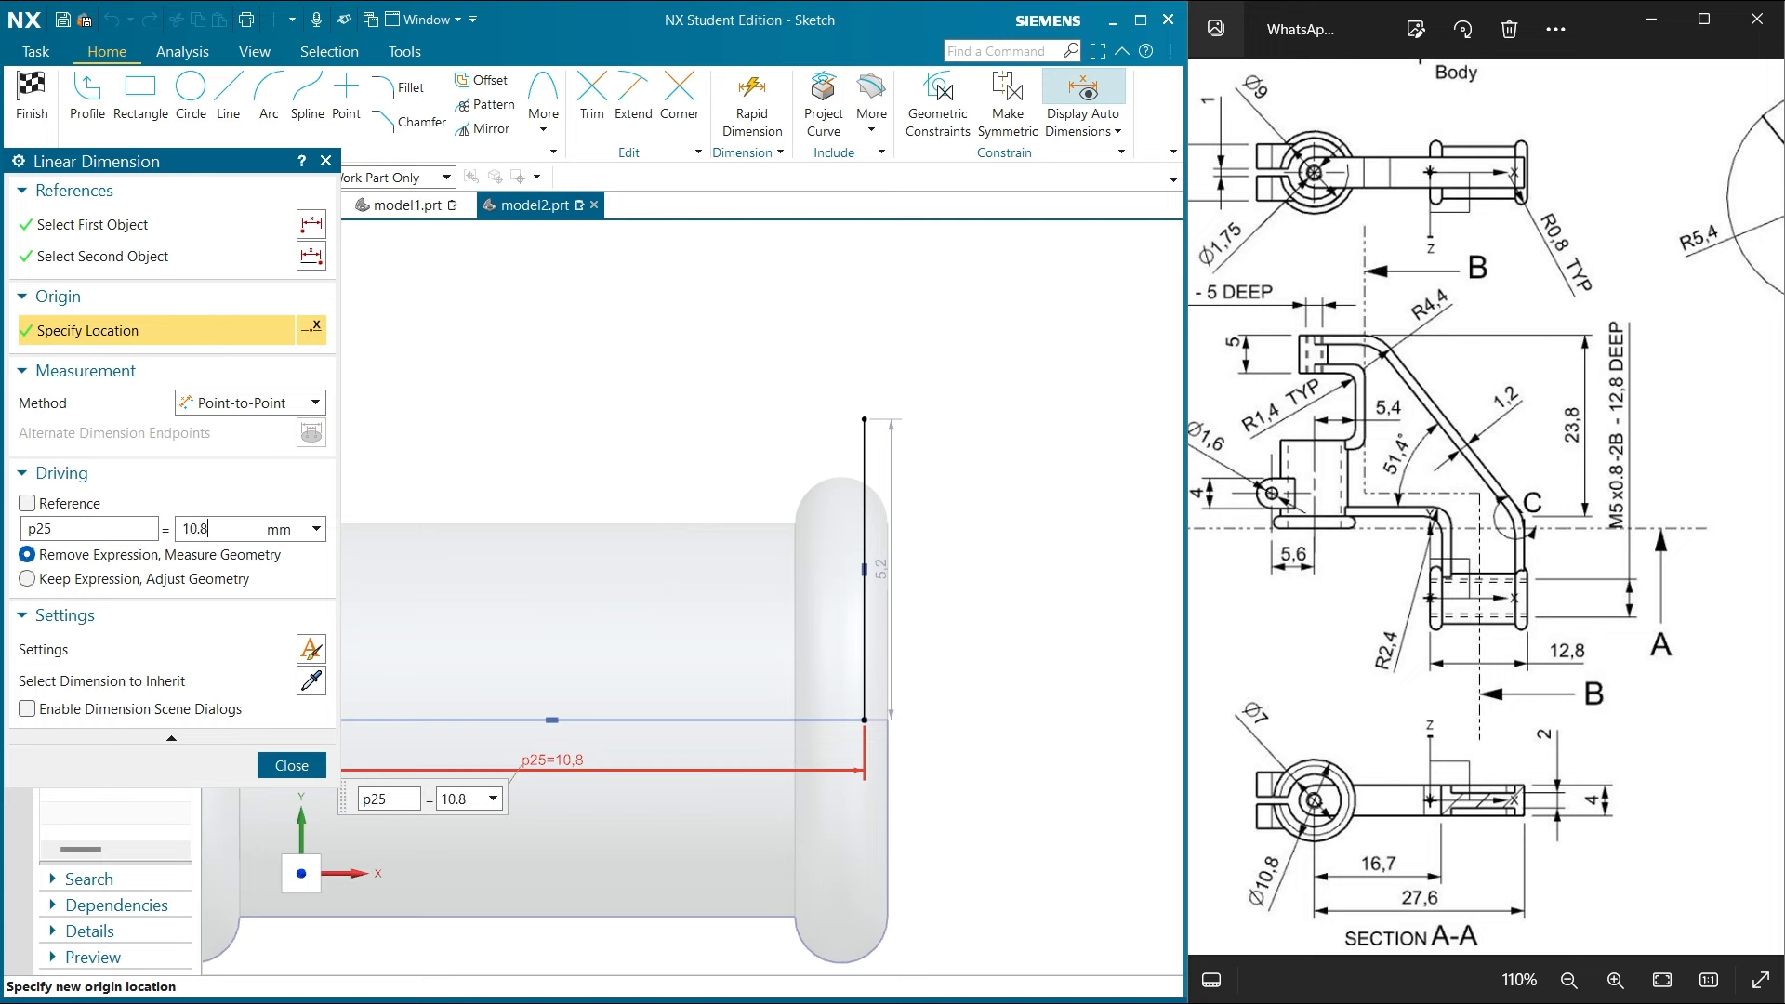
key(Return)
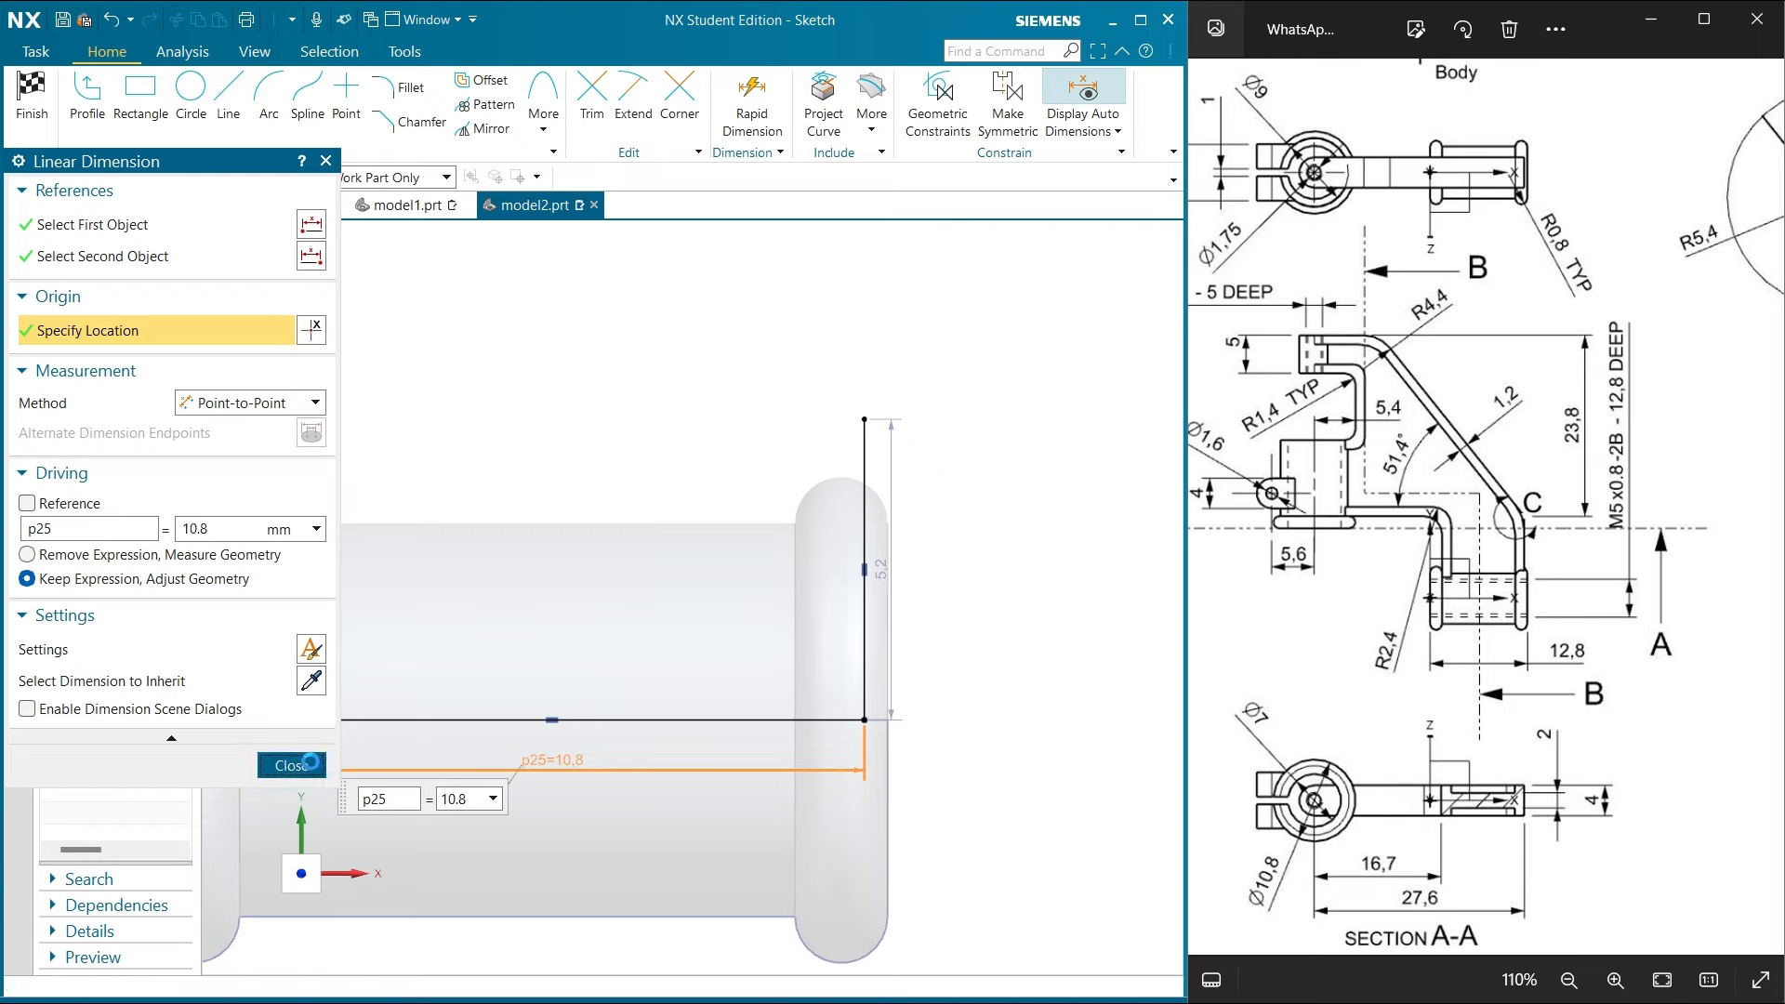
click(291, 765)
Draw a horizontal line about 13 mm long from the small upper cylinder's top center, and a diagonal from its end to the outer vertical line's upper end
scroll(850, 776, up, 1)
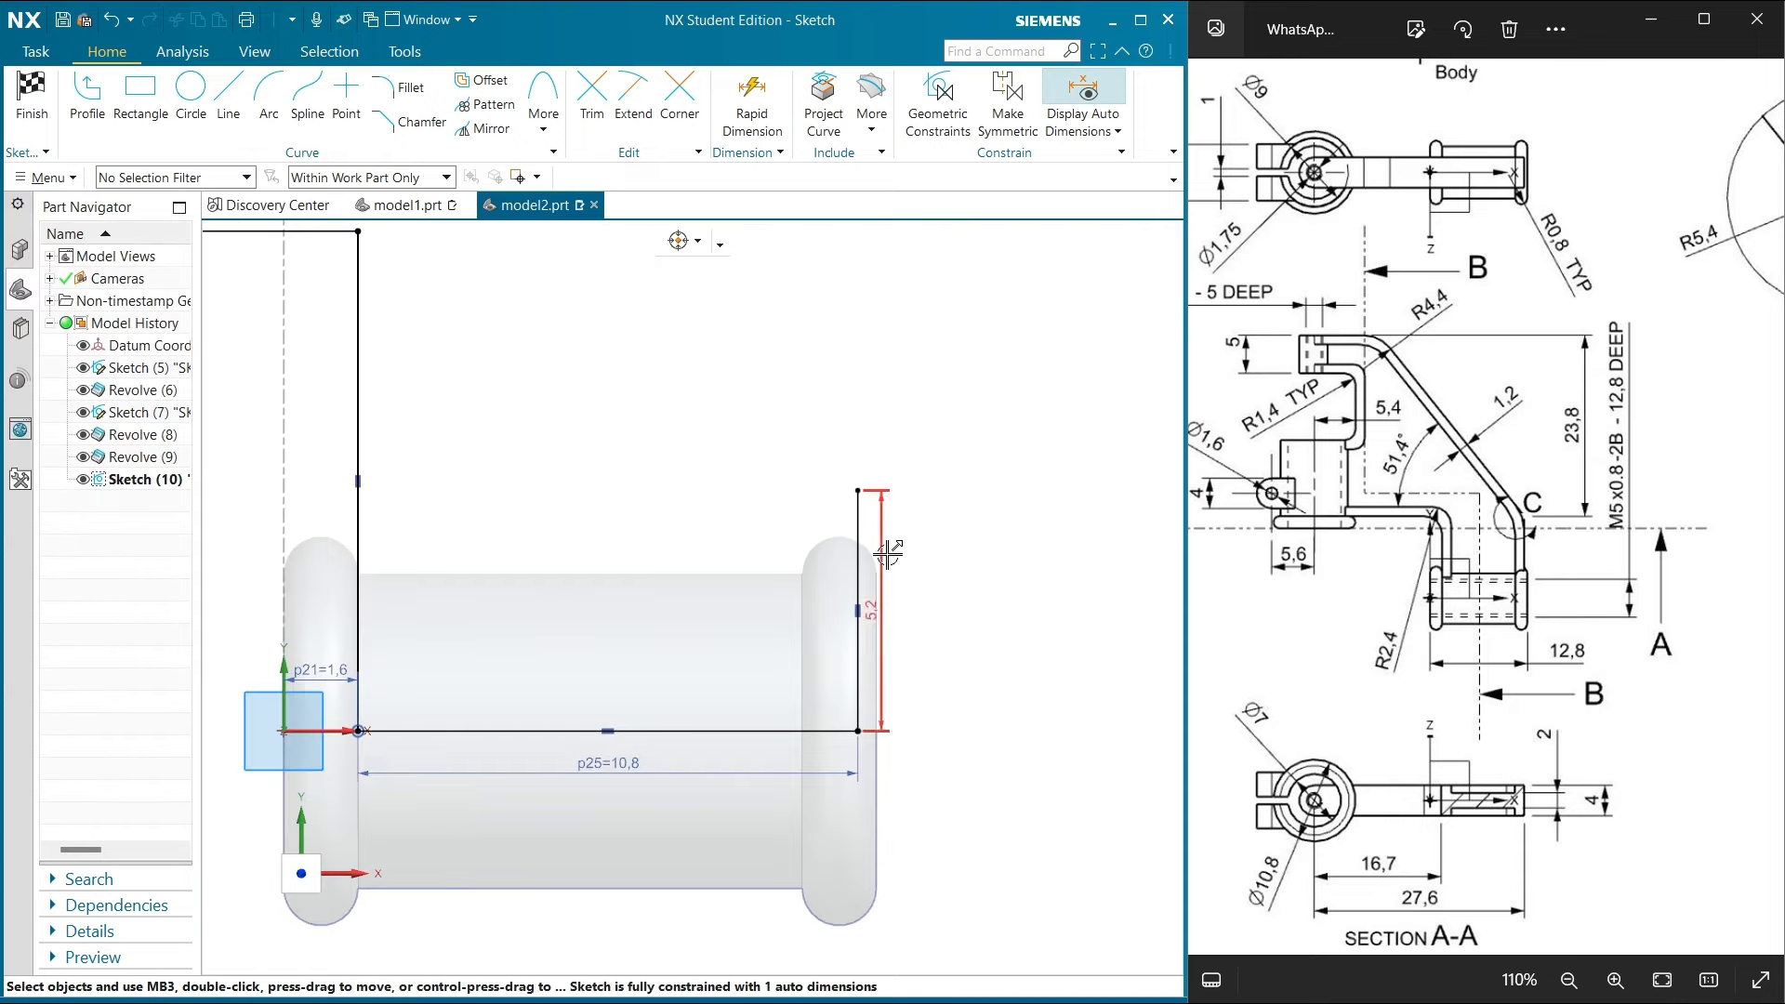
scroll(931, 531, up, 2)
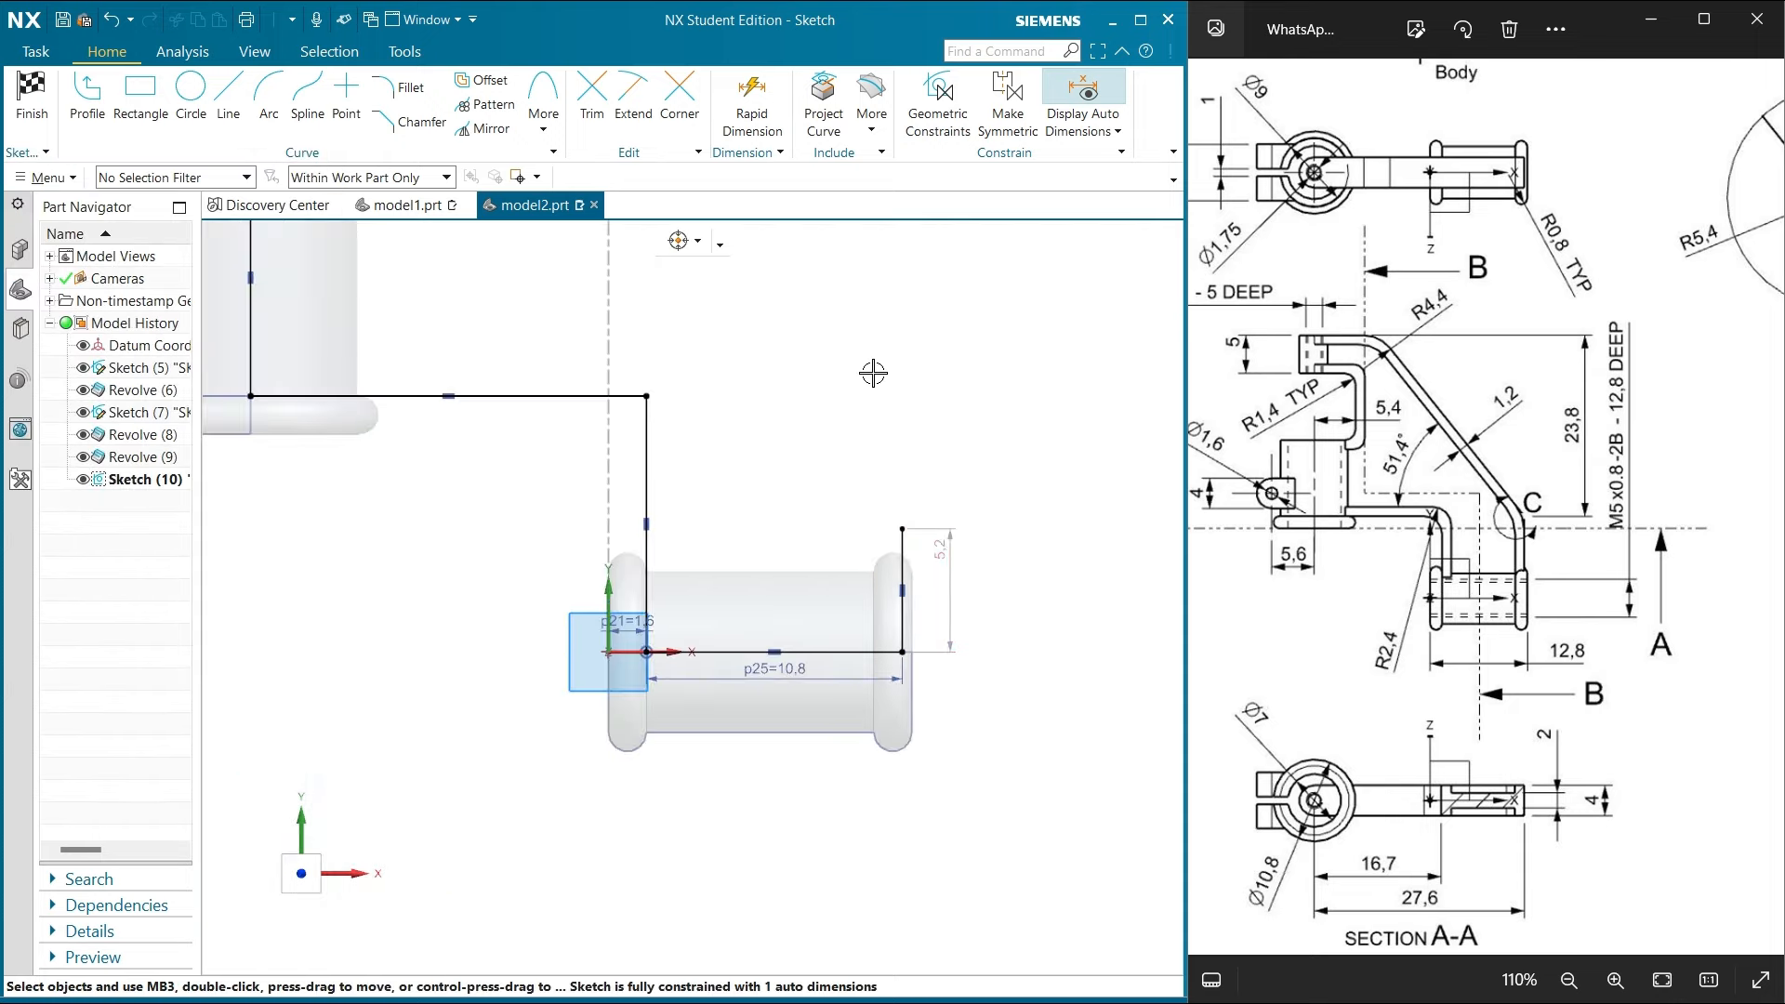
scroll(682, 649, up, 2)
scroll(757, 389, up, 2)
scroll(754, 587, up, 3)
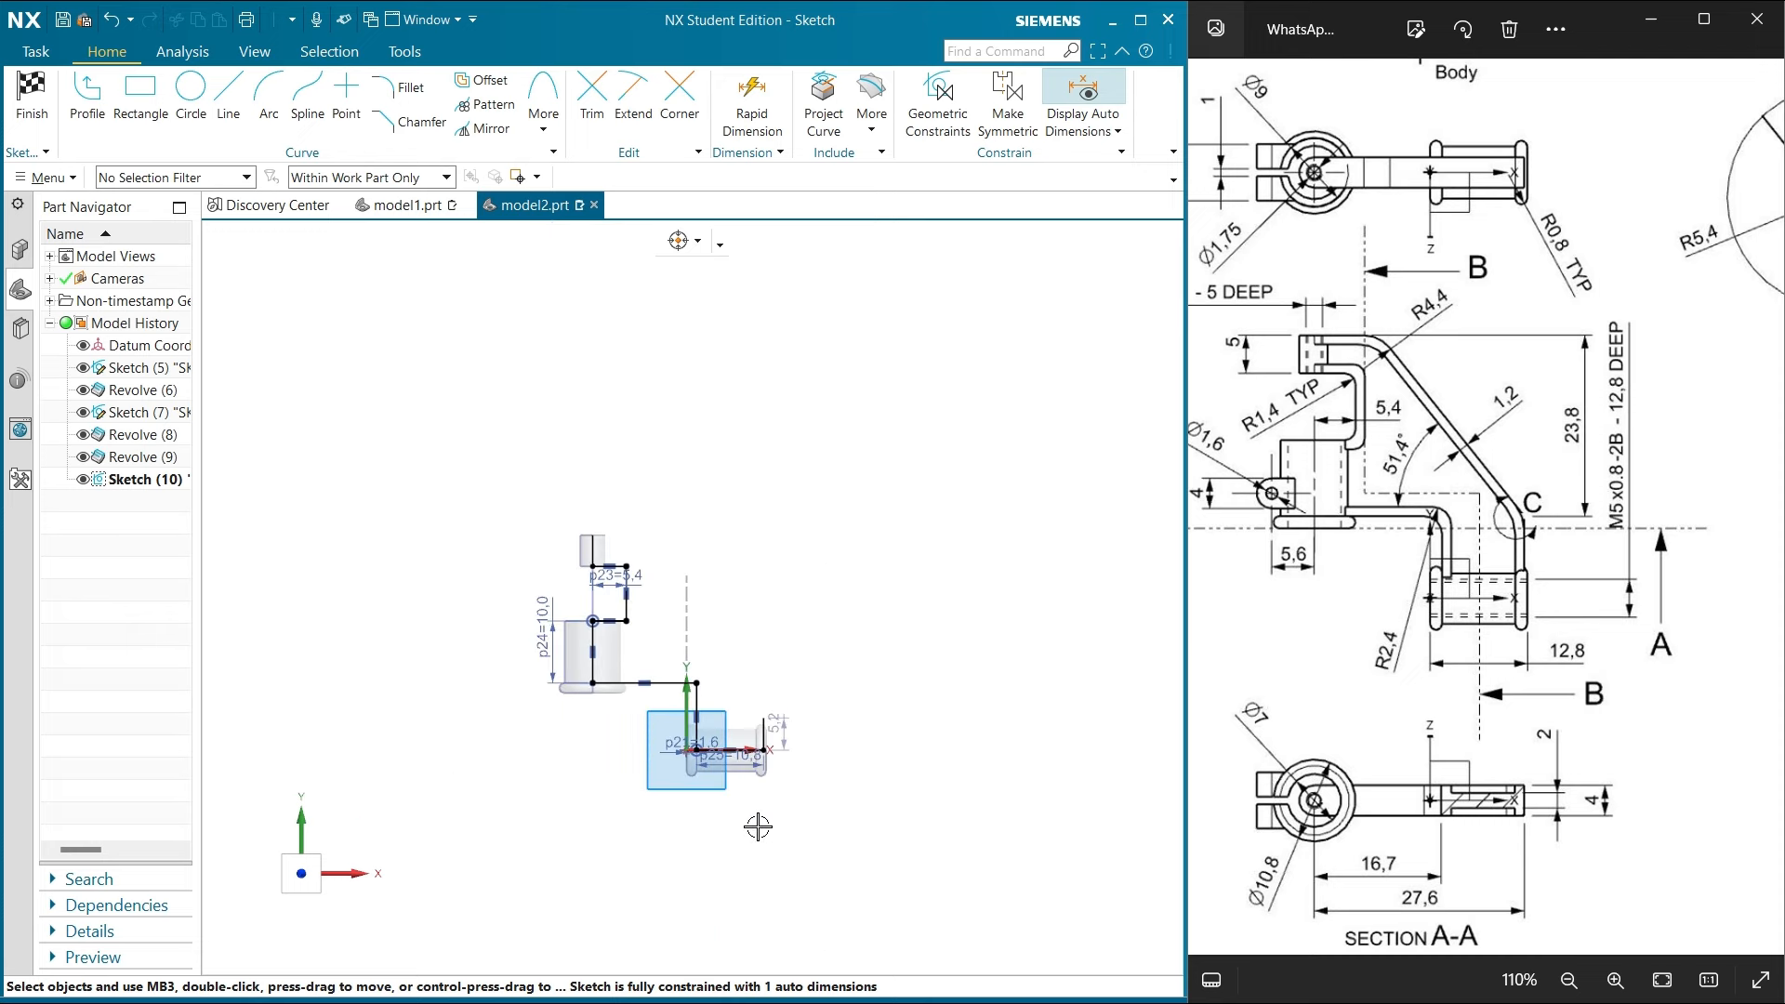
scroll(777, 771, down, 3)
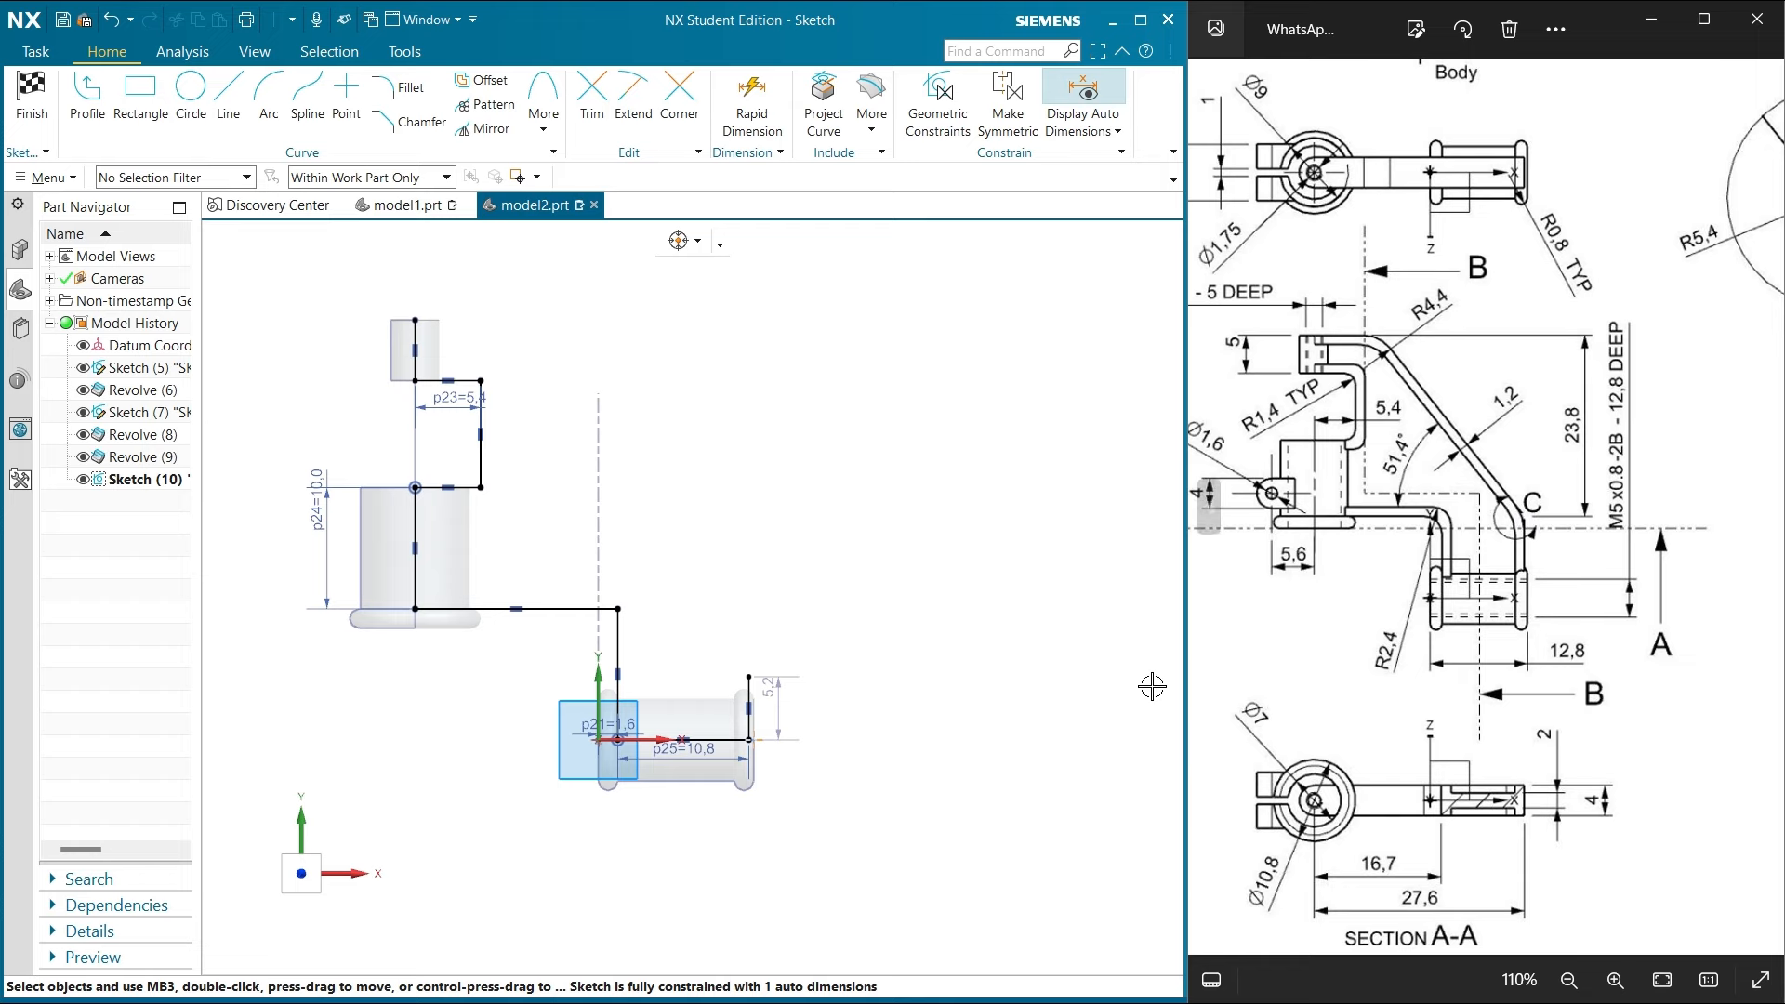
scroll(1151, 686, up, 2)
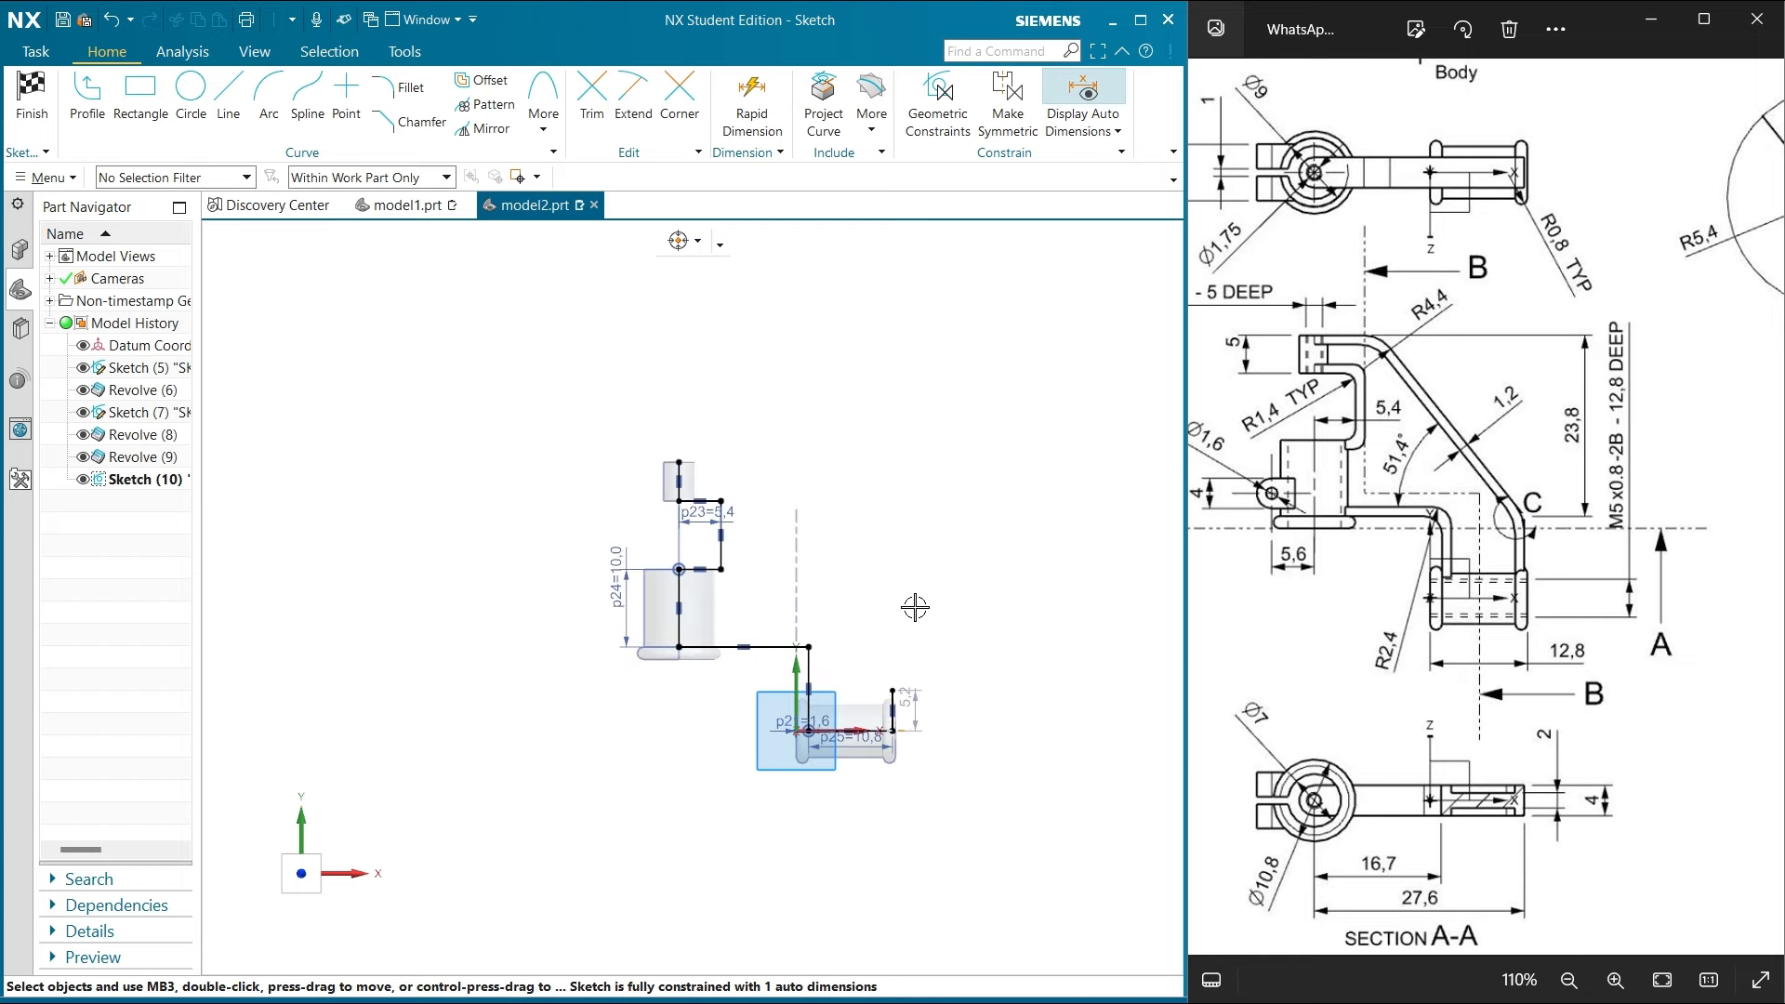
click(232, 107)
click(679, 462)
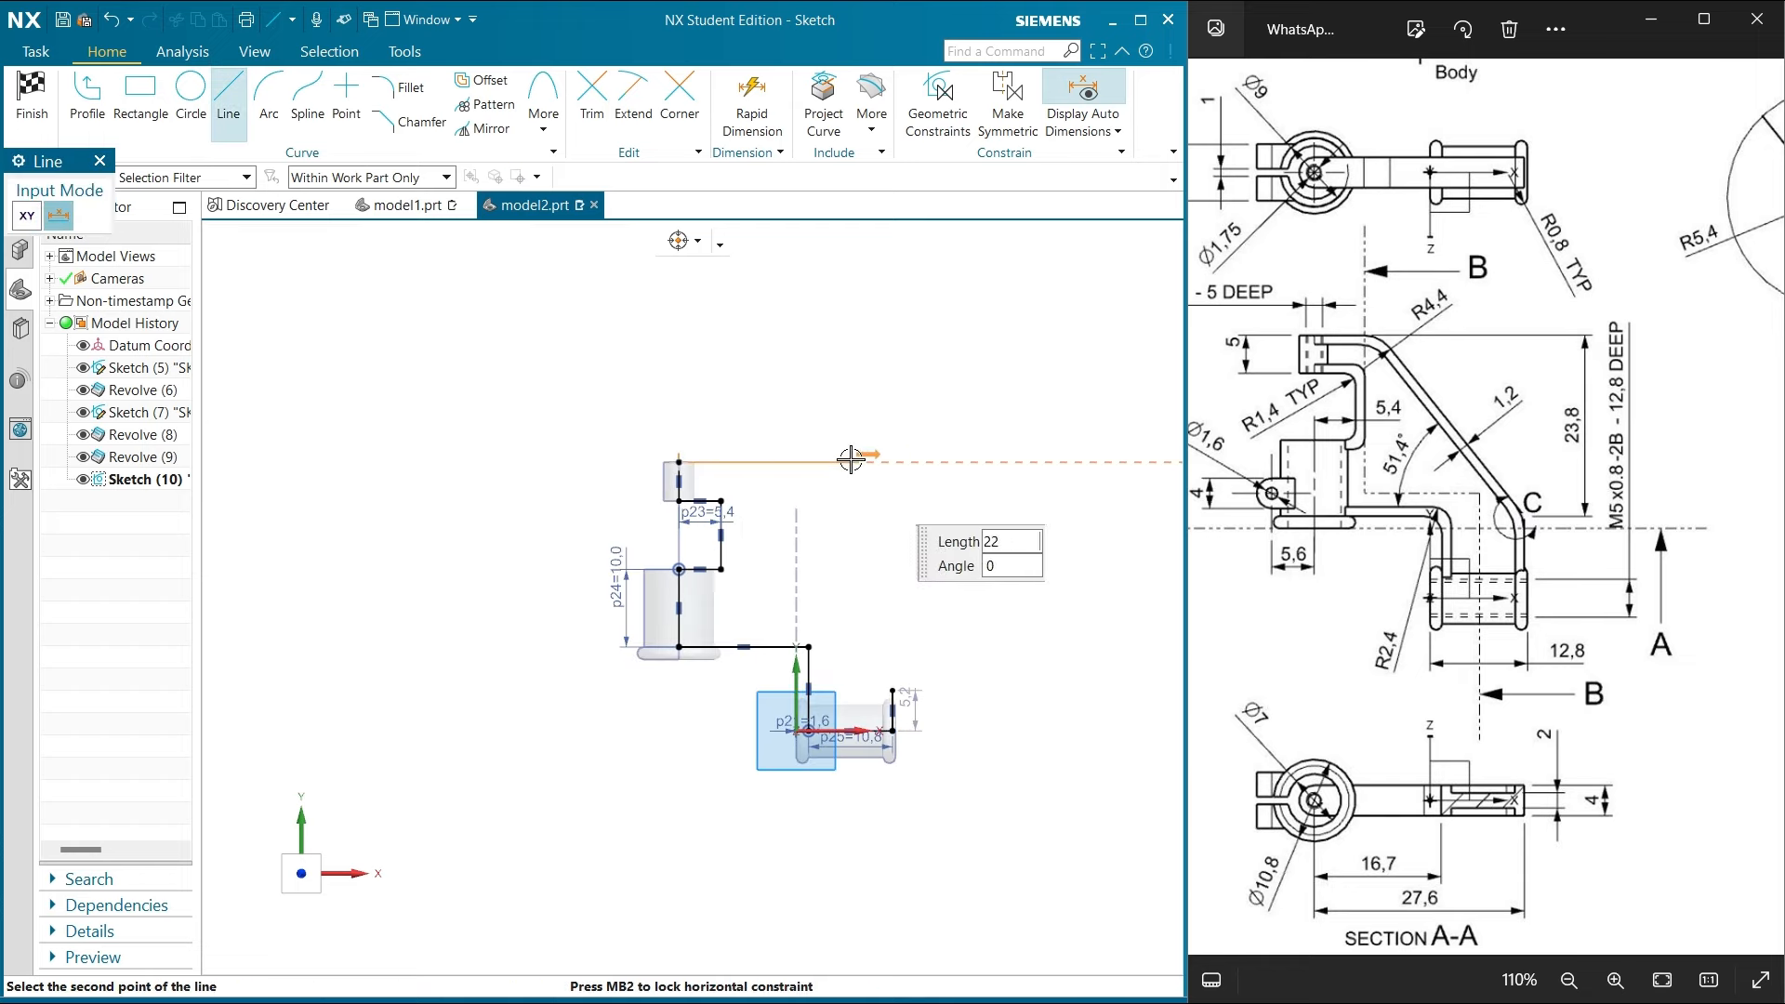
click(780, 462)
click(780, 462)
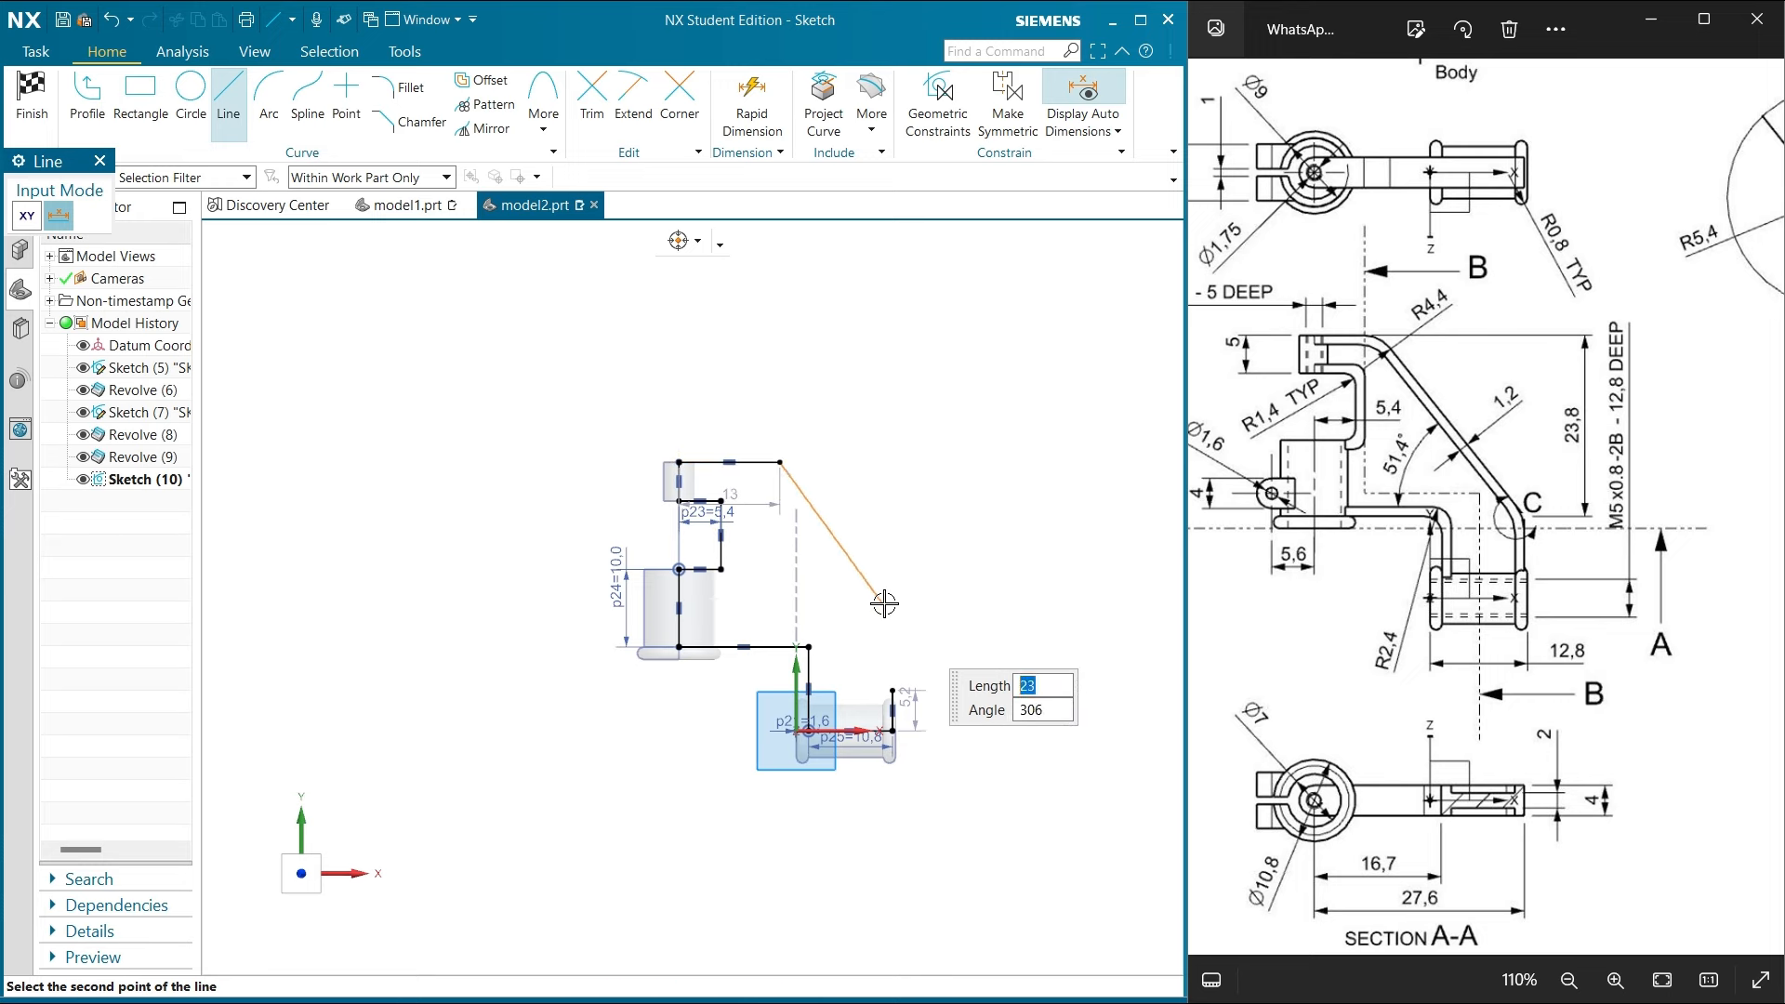
click(892, 689)
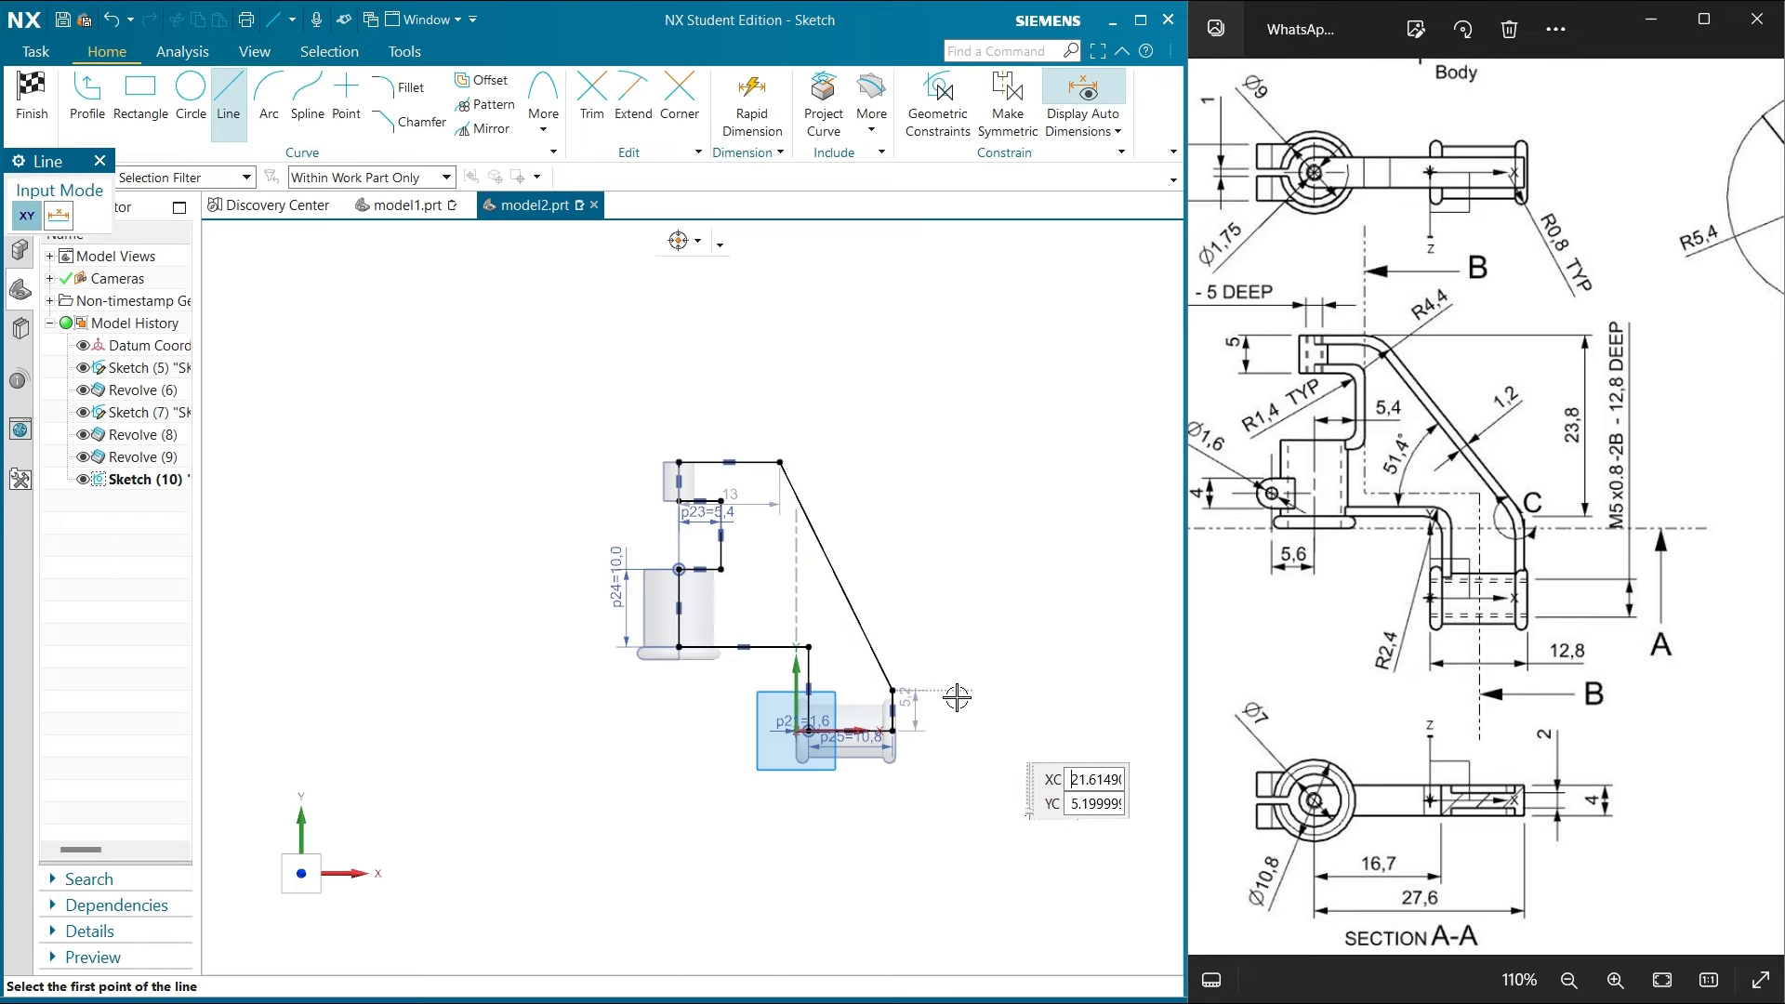
click(100, 159)
Dimension the vertical distance between the diagonal line's upper and lower ends as 23.8 mm
scroll(649, 591, down, 1)
scroll(797, 504, up, 1)
scroll(798, 505, up, 2)
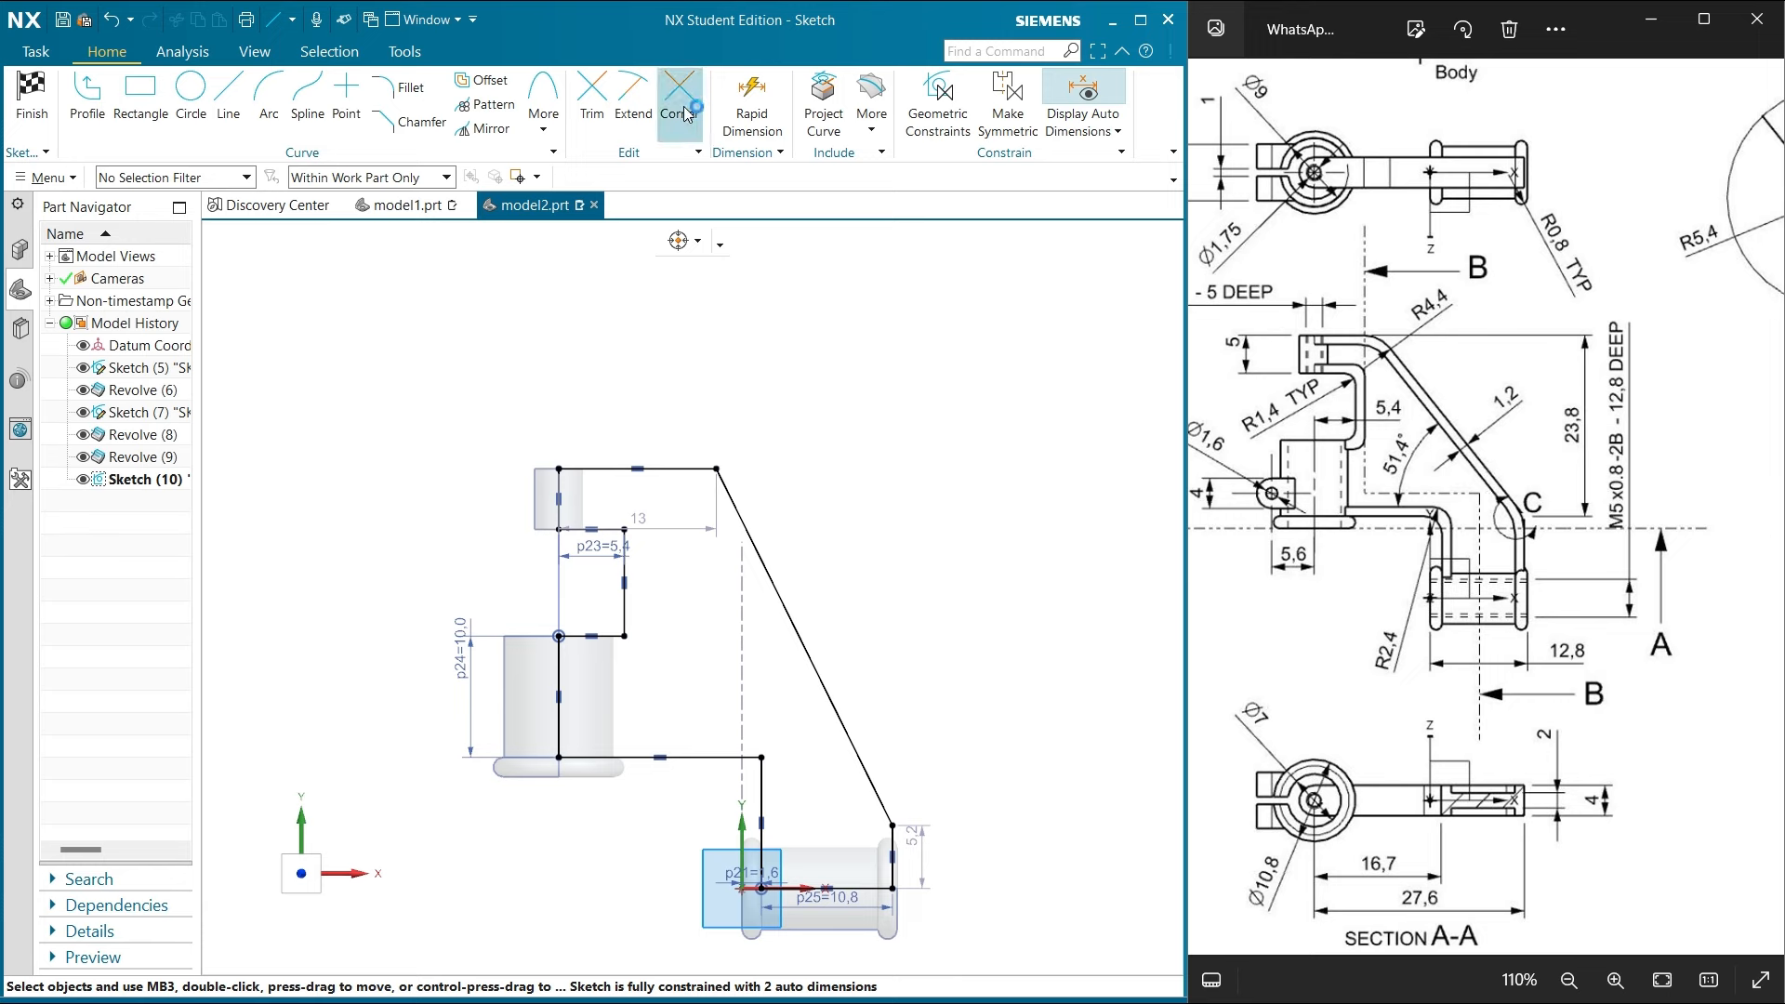
click(752, 102)
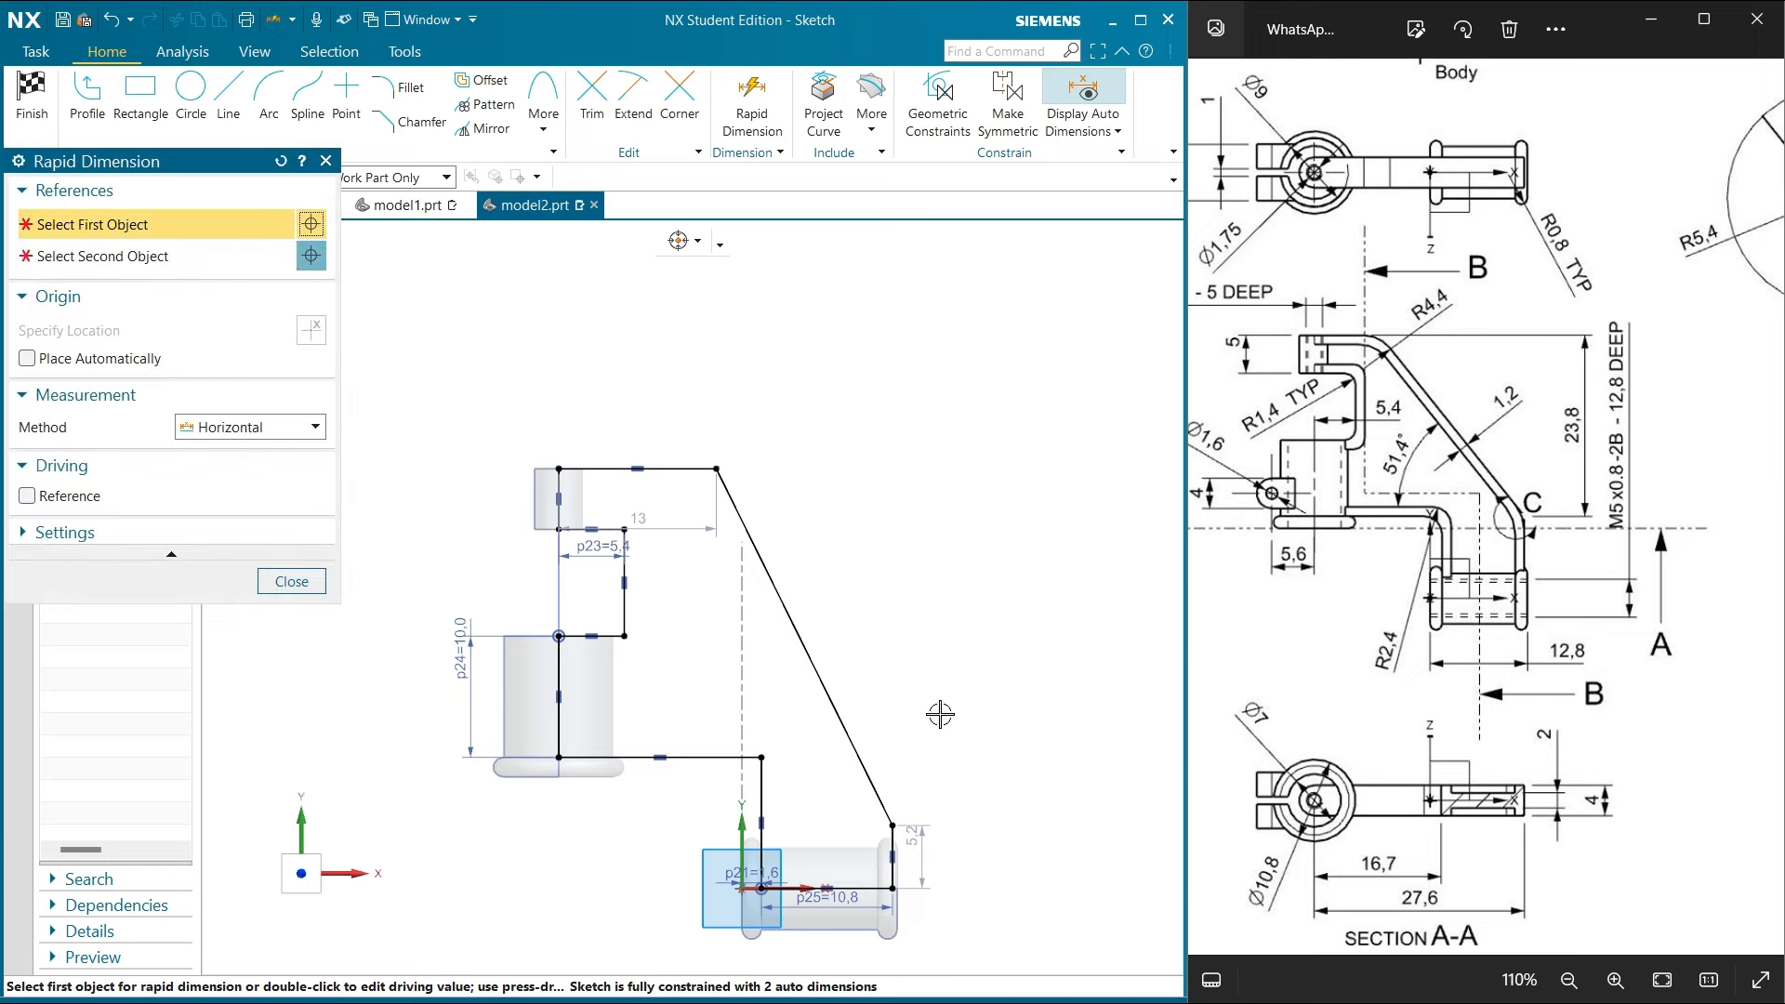
click(893, 842)
click(714, 471)
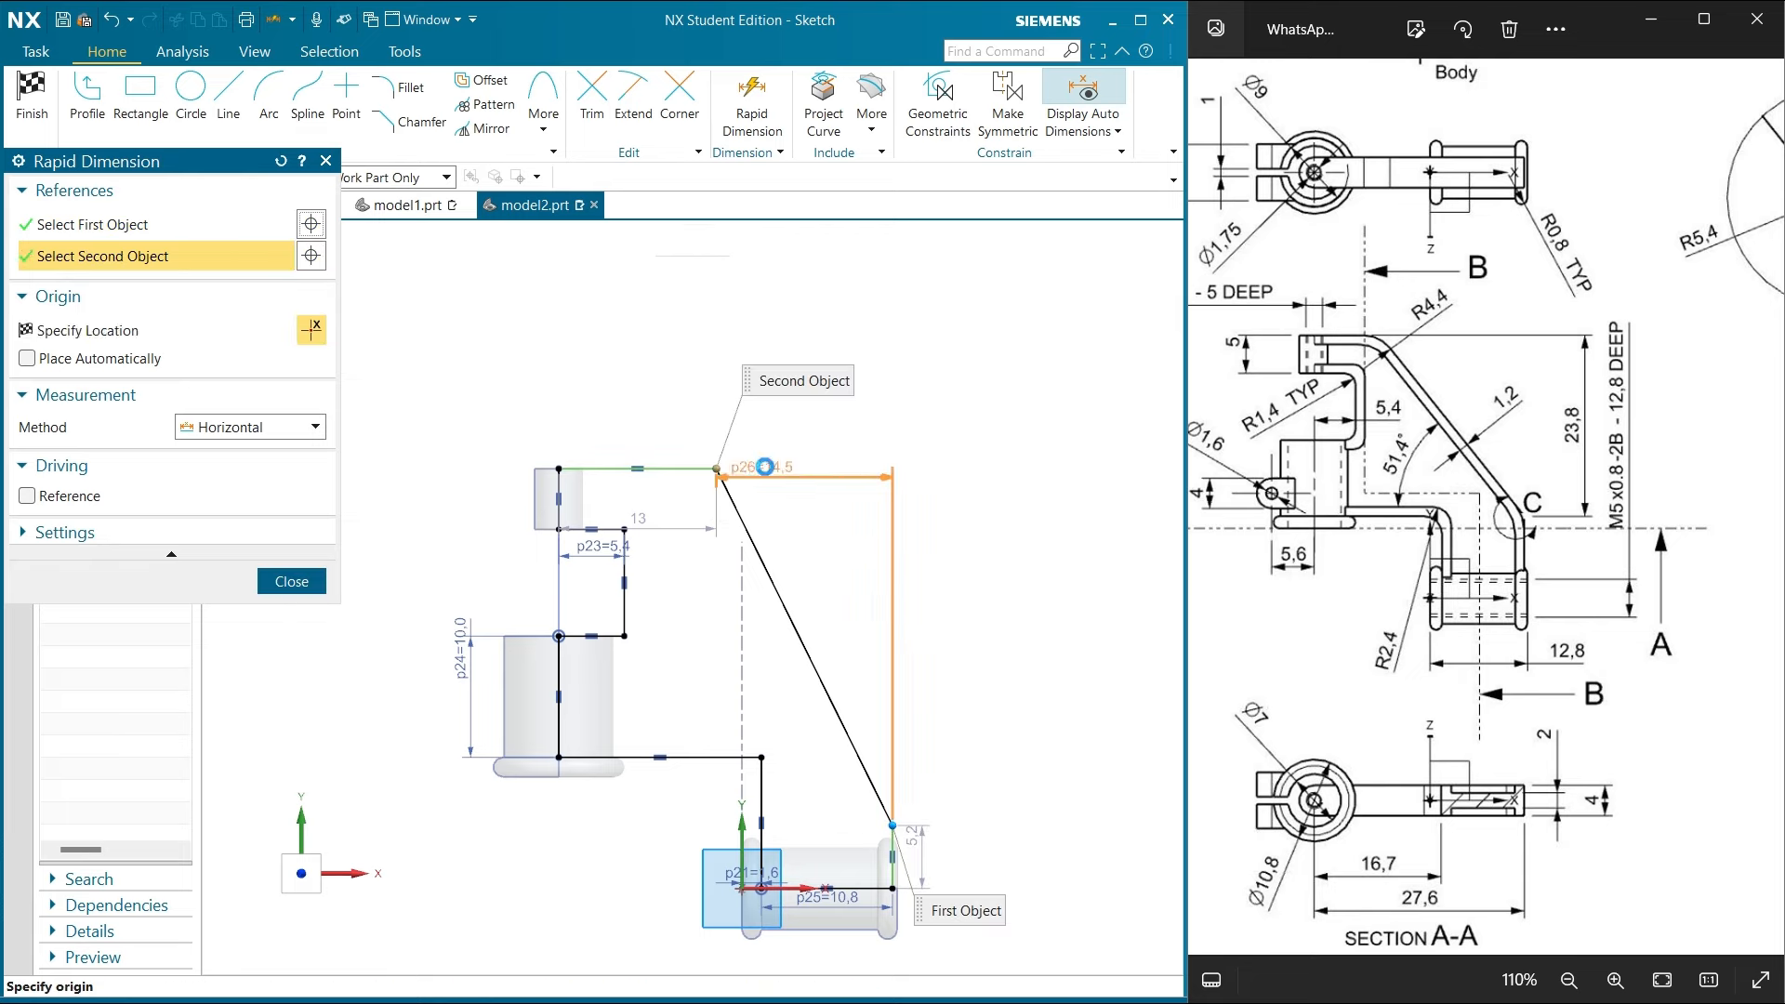
click(293, 425)
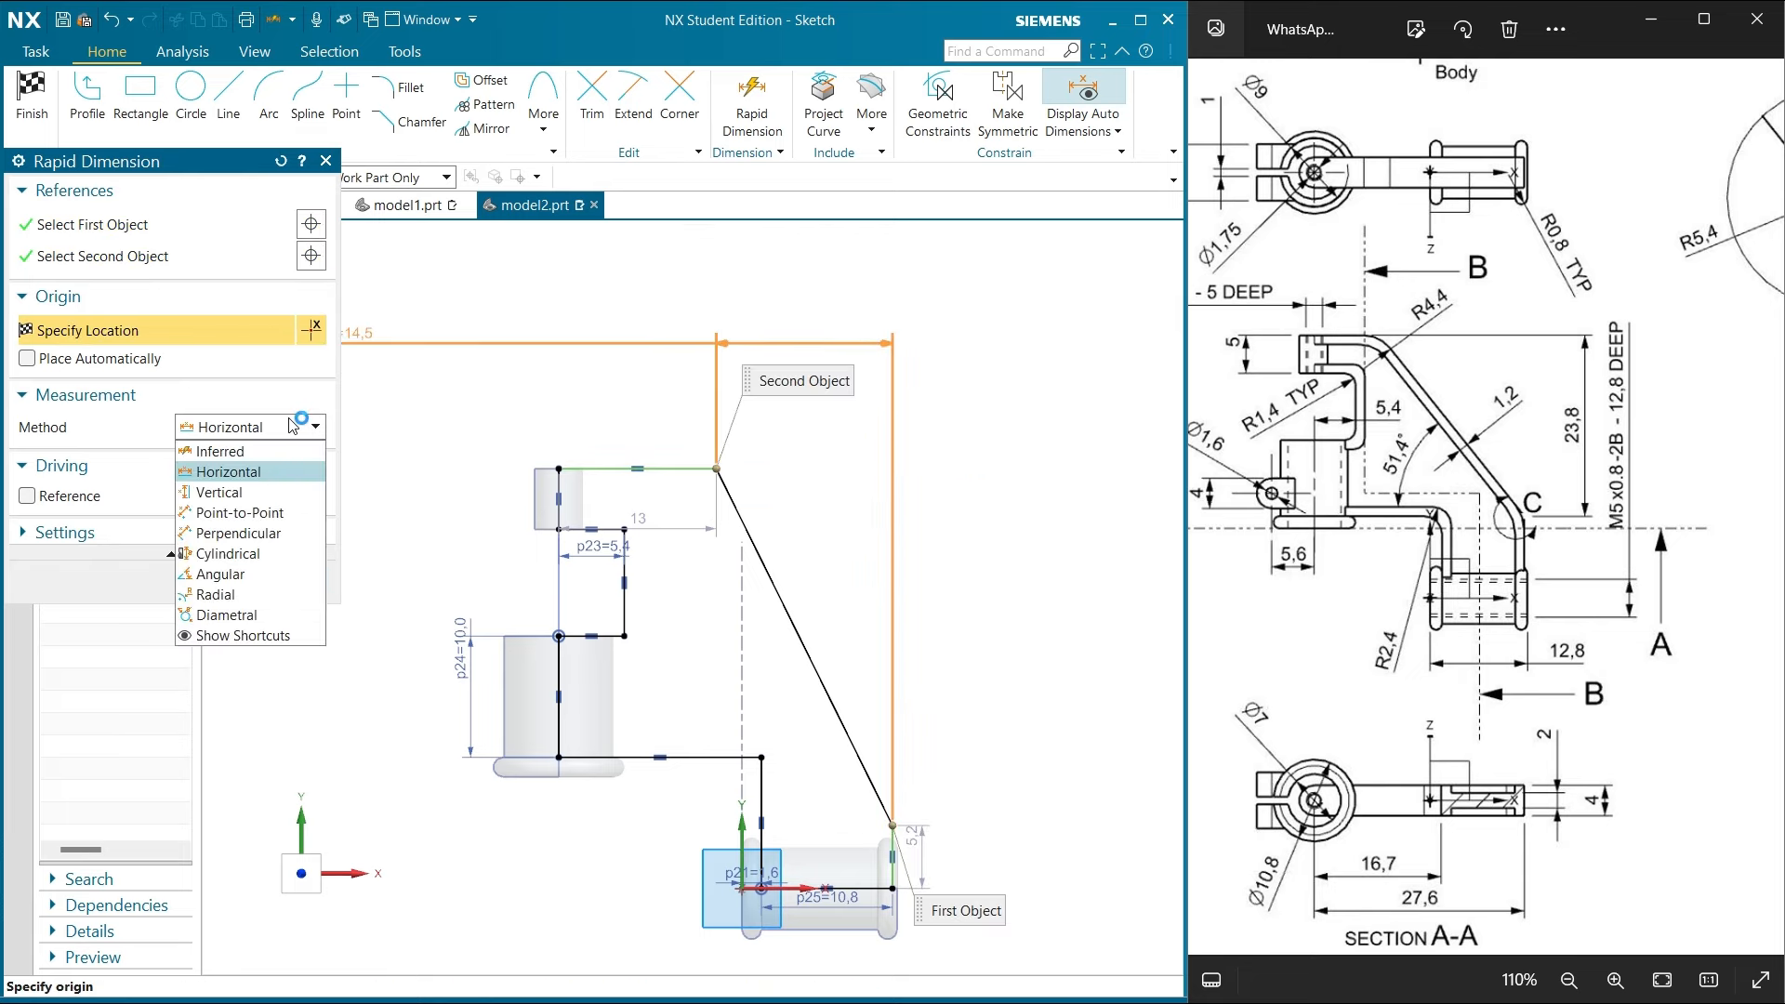
click(265, 491)
click(1016, 490)
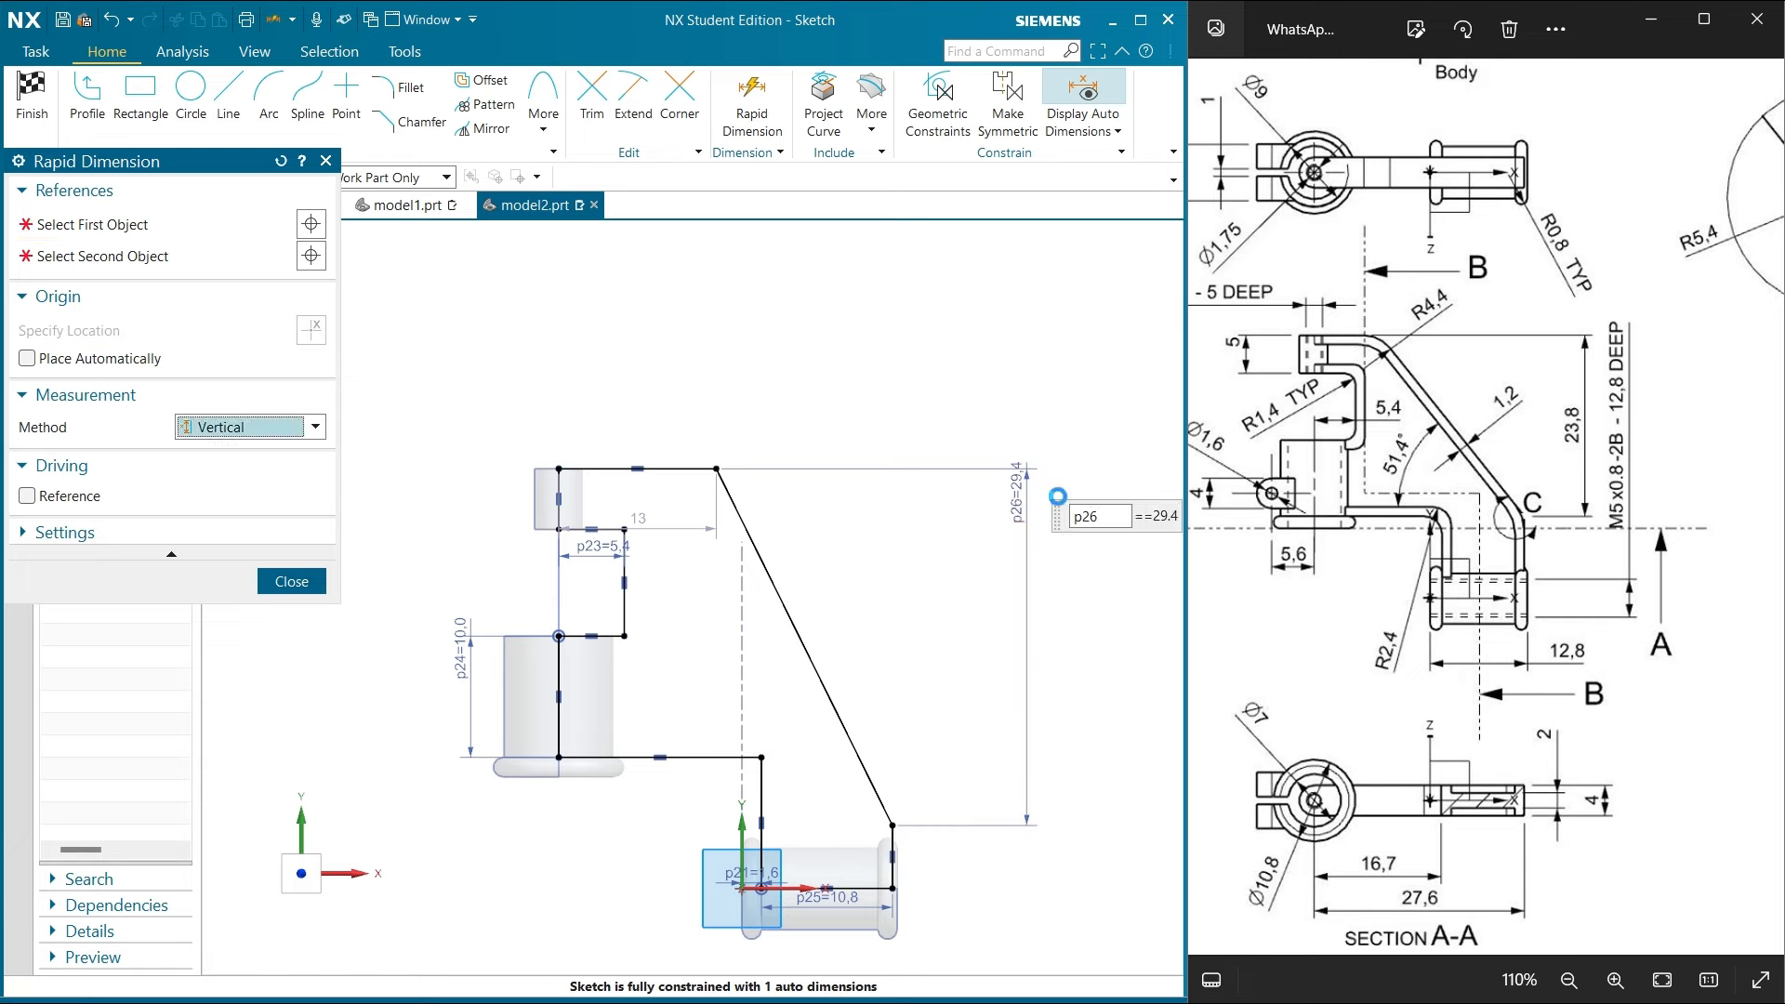
text(23,8)
key(Return)
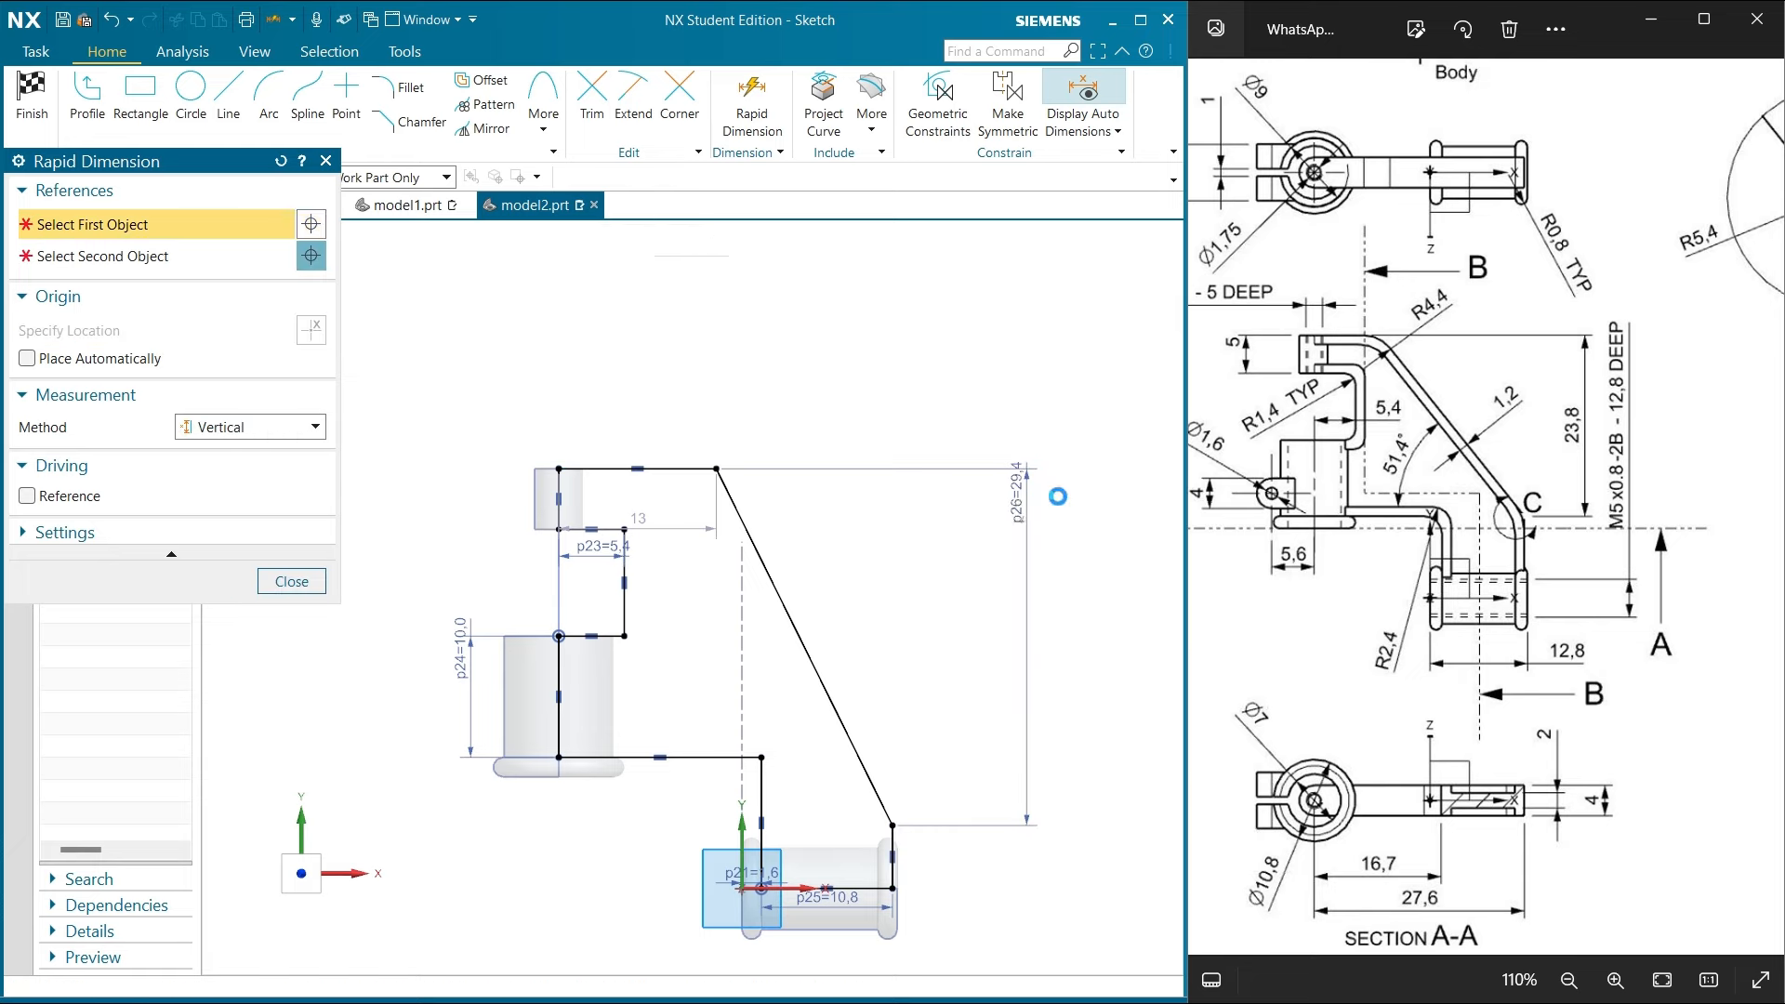
click(291, 582)
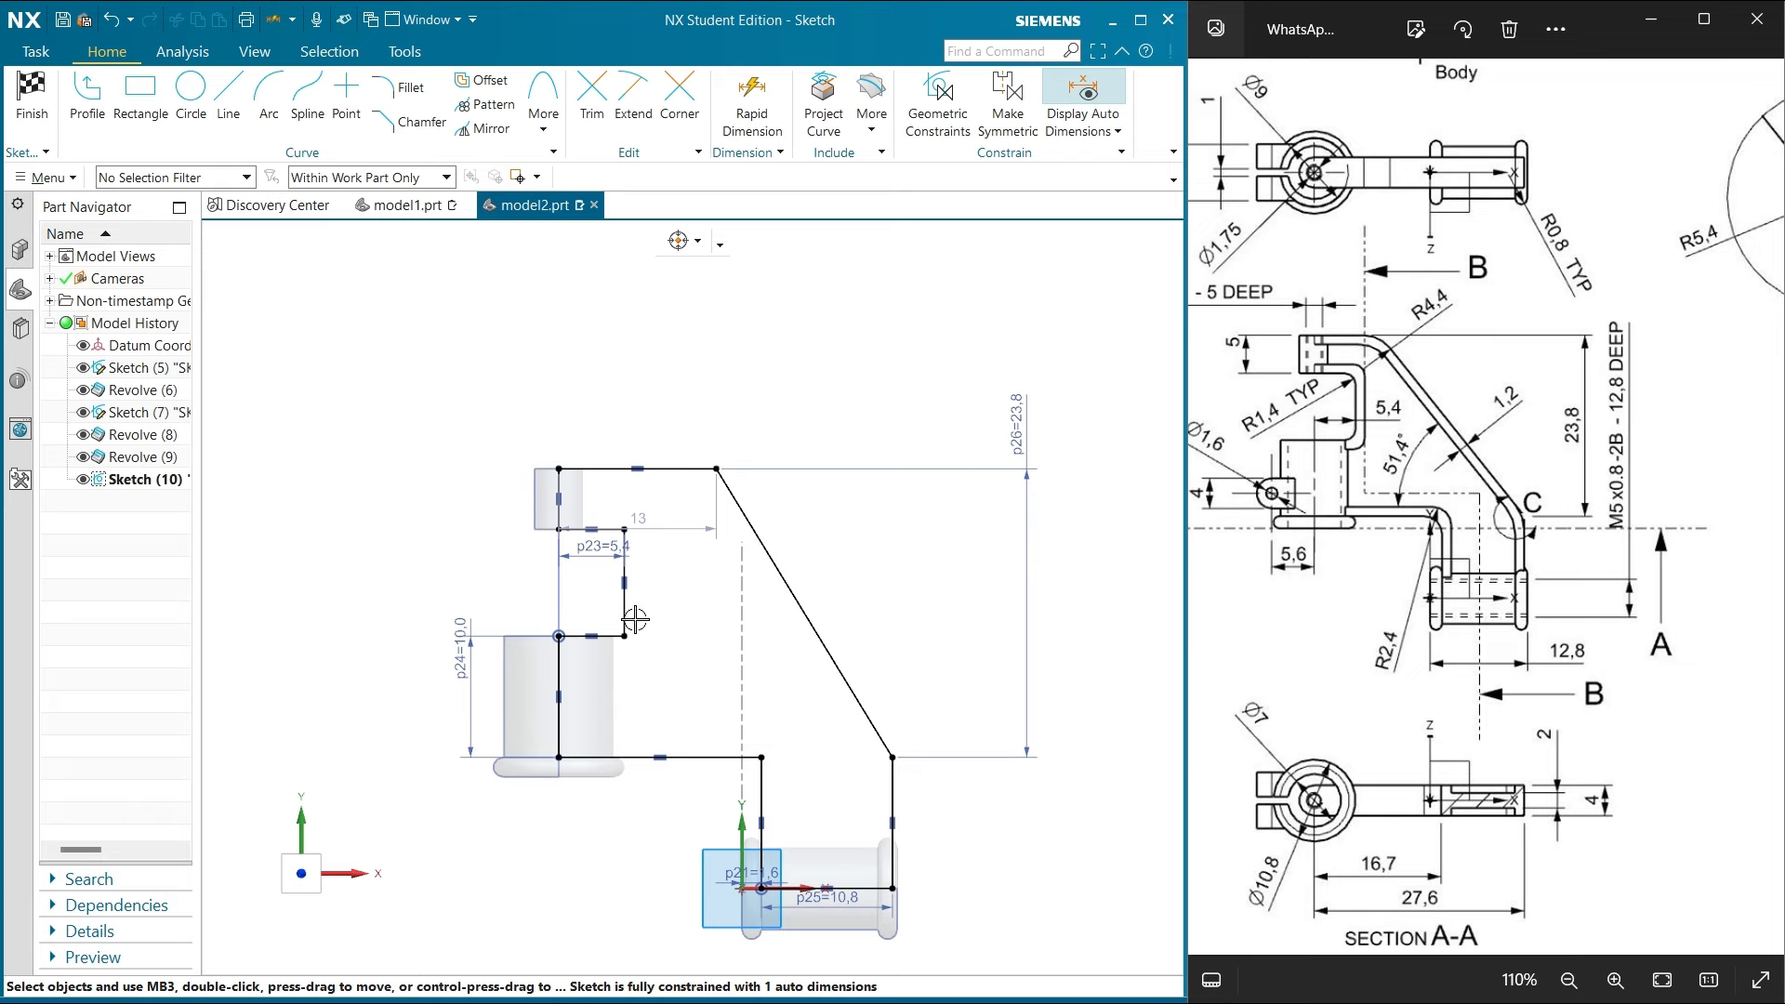
Add an angular dimension of 51.4° between the diagonal line and the horizontal line at the collared body's base
scroll(433, 450, down, 1)
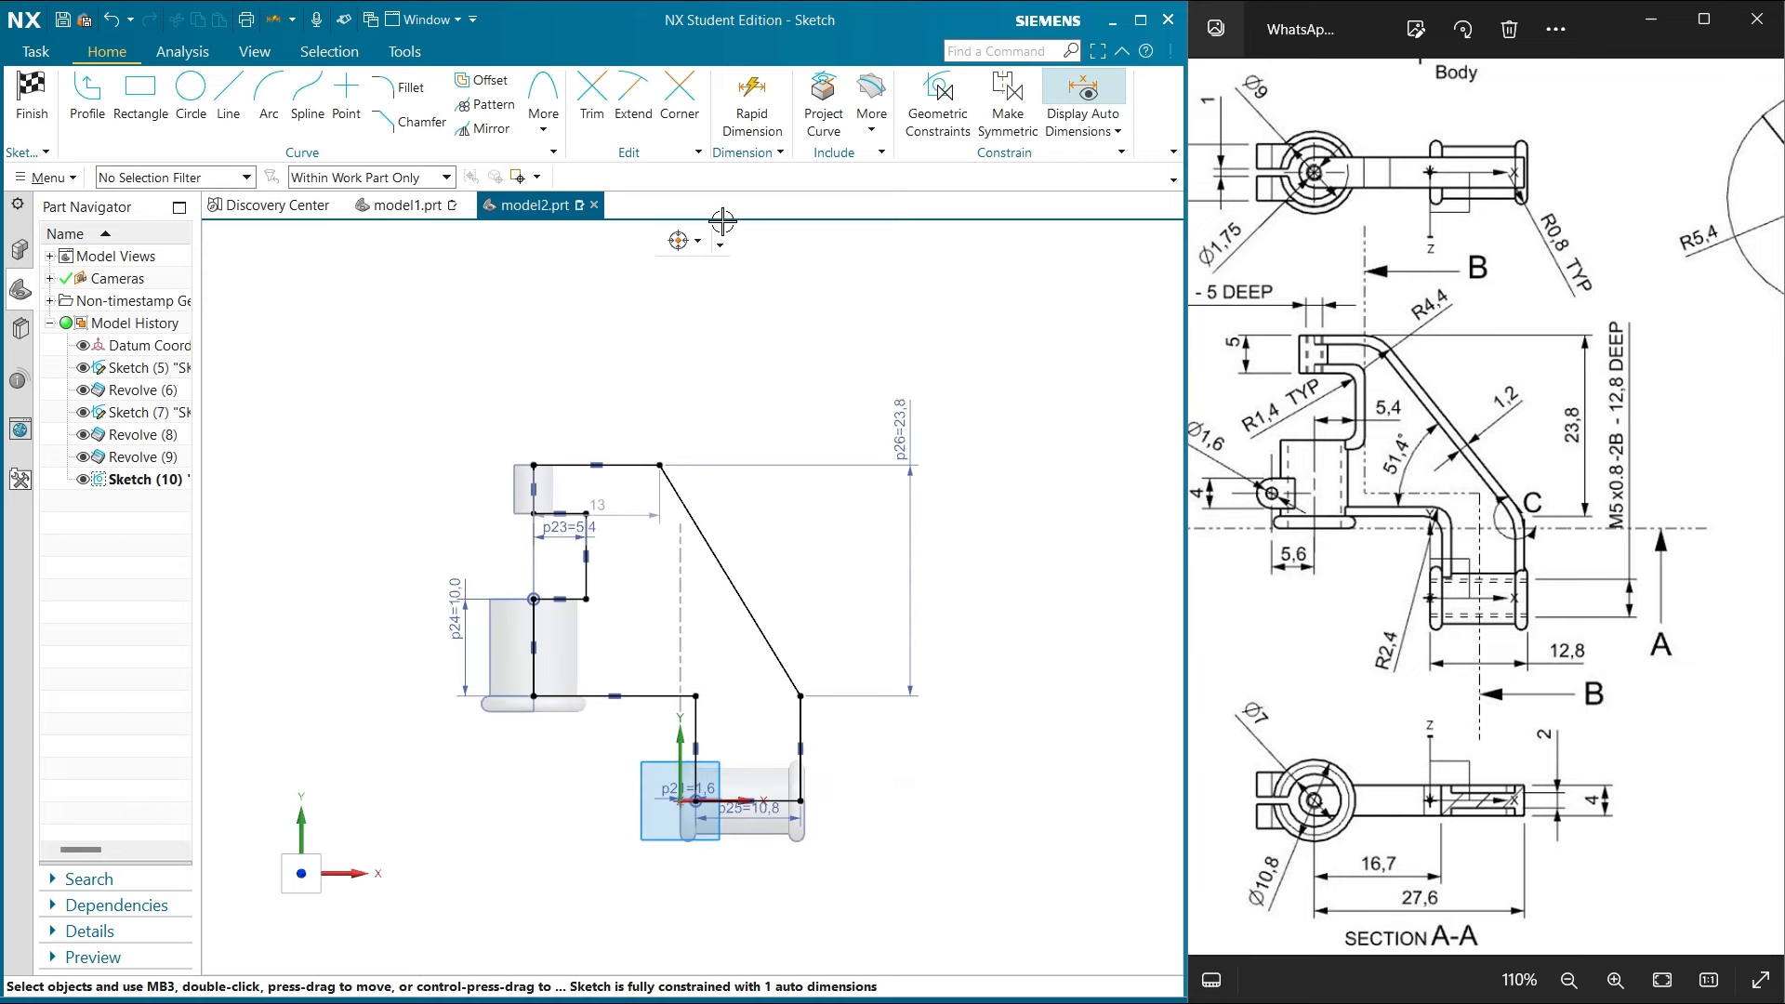
click(752, 103)
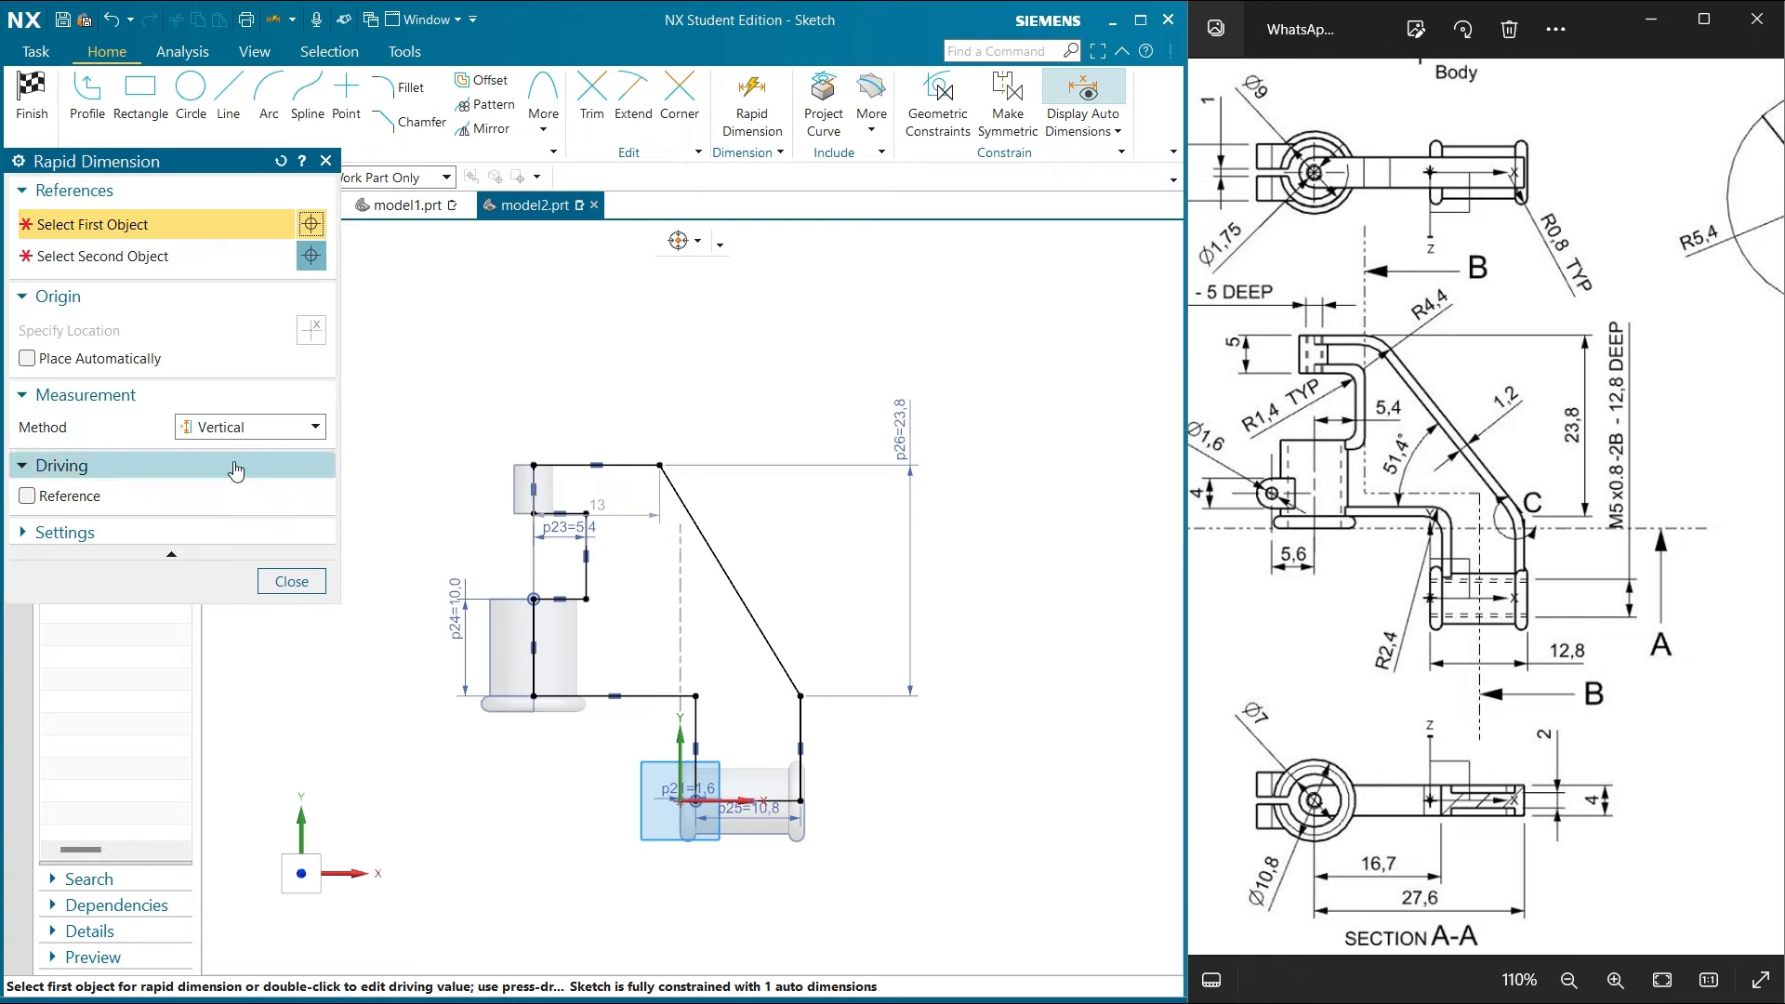
click(240, 429)
click(220, 574)
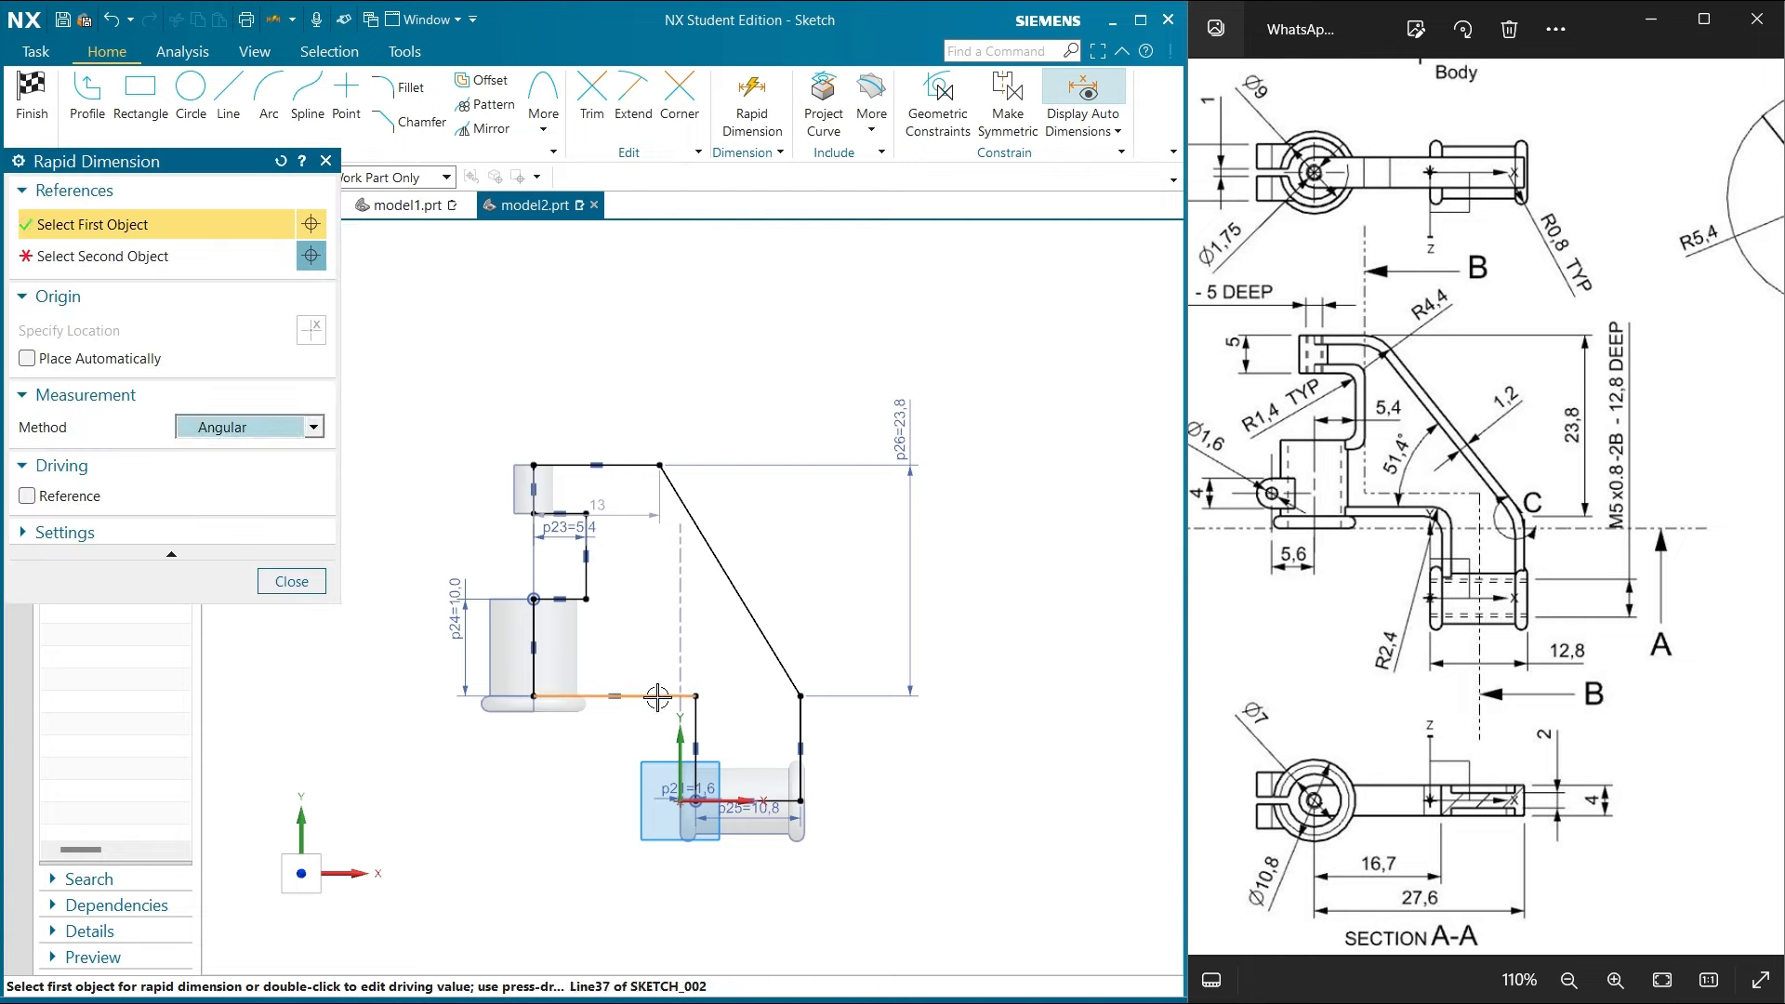
click(614, 695)
click(730, 579)
click(641, 624)
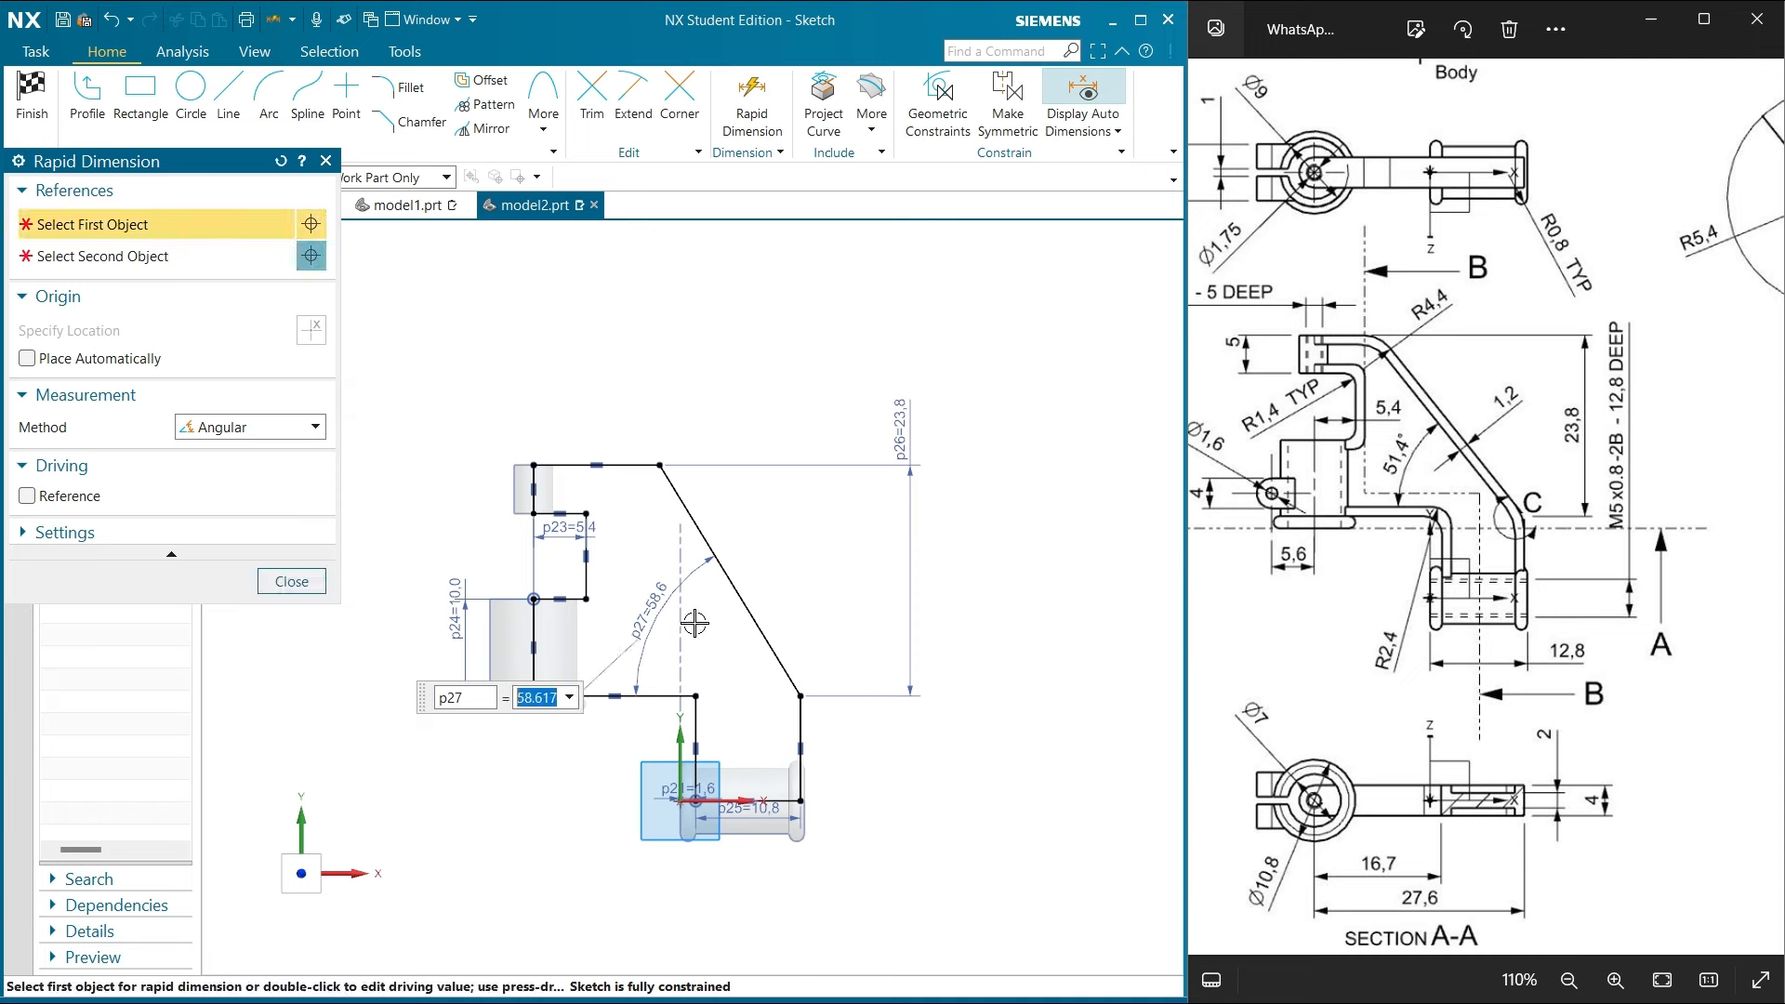
text(51.4)
key(Return)
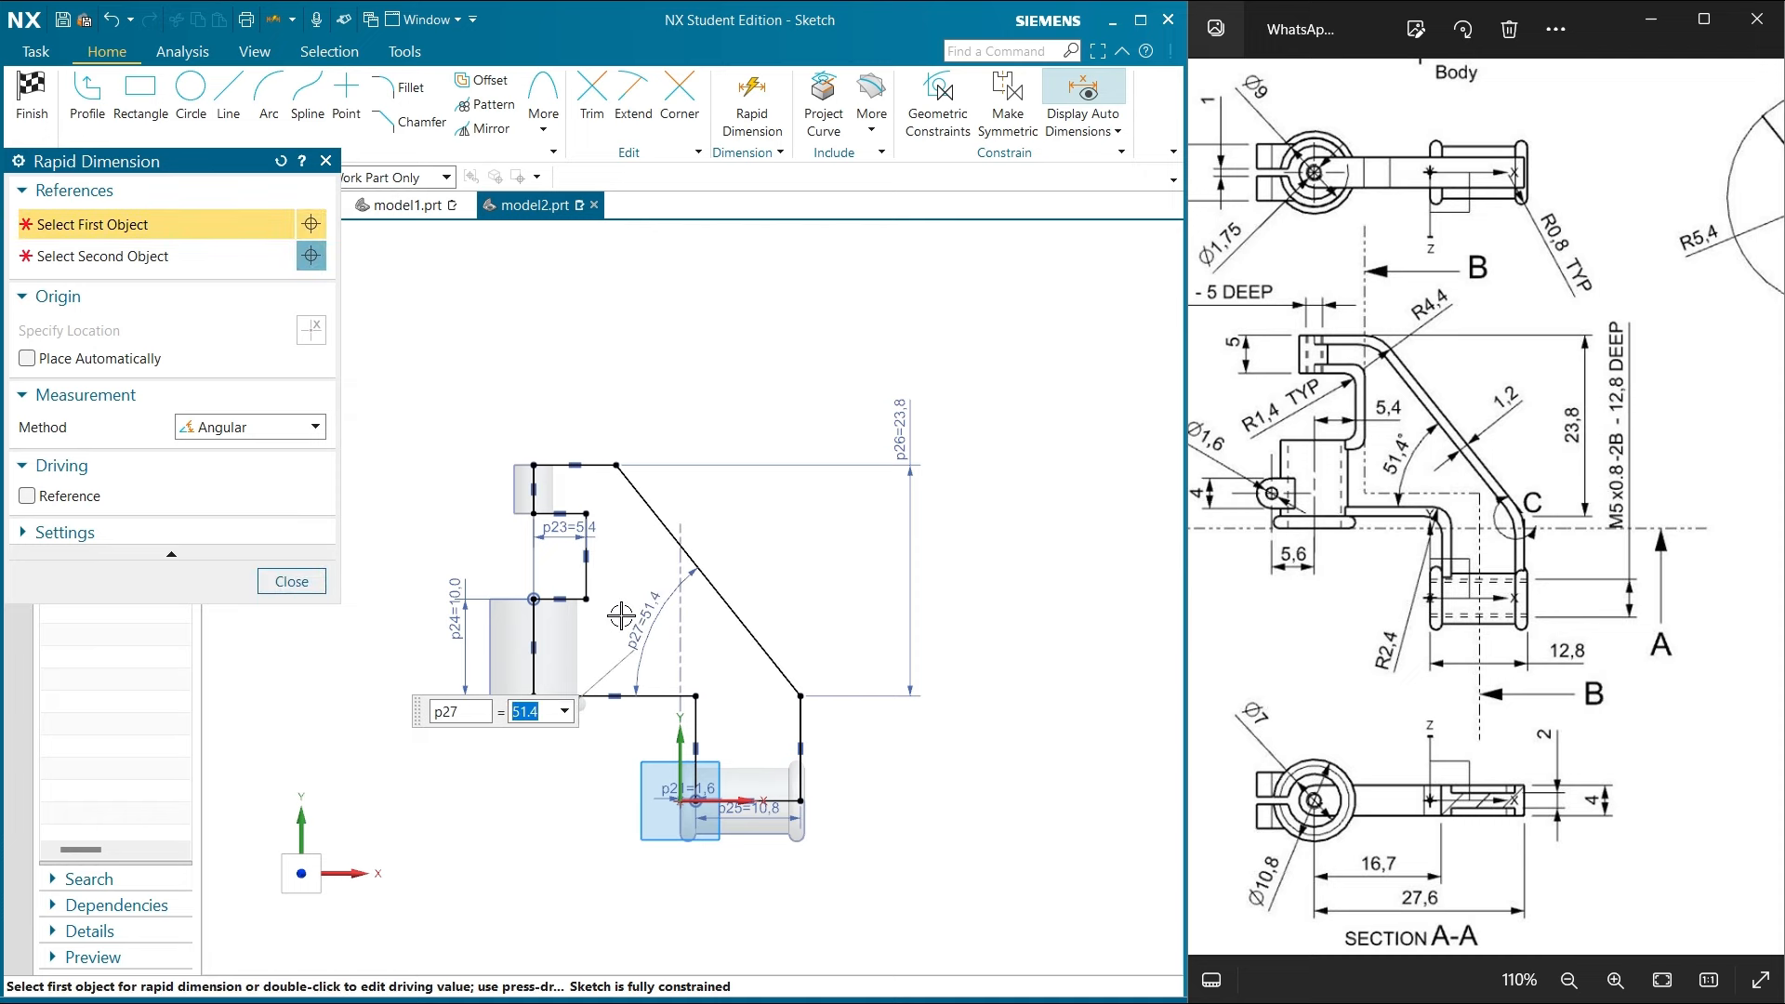
click(292, 580)
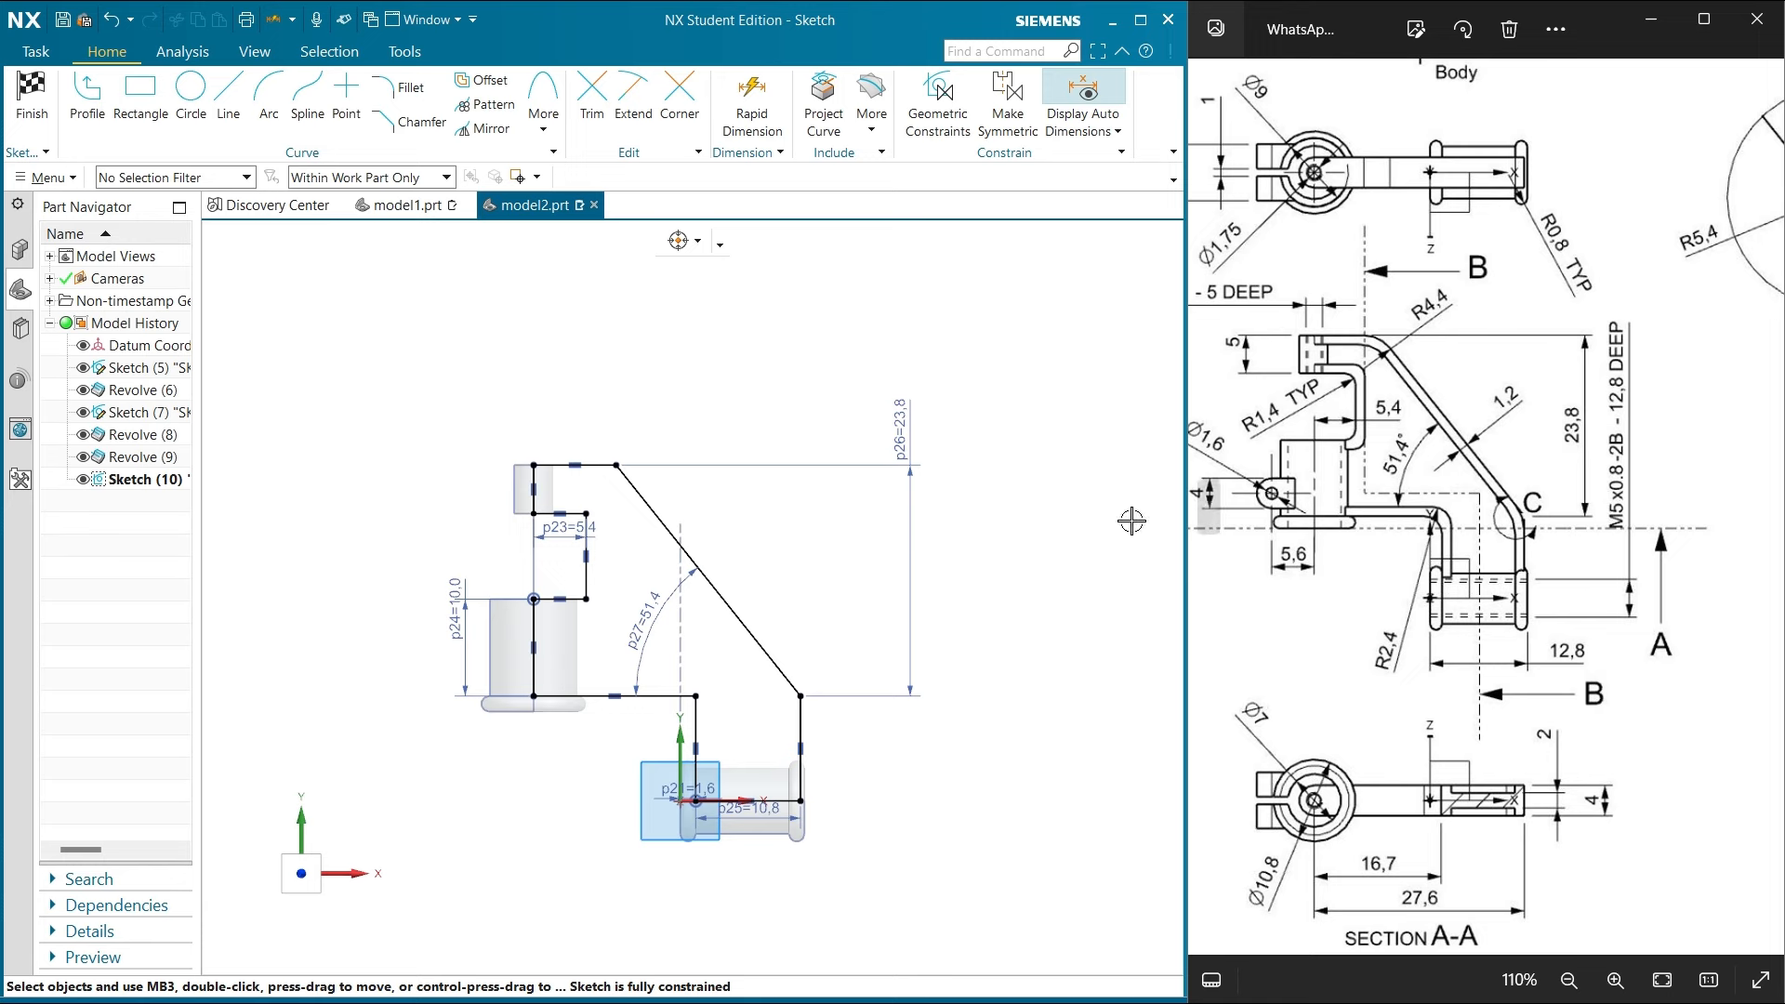
click(485, 92)
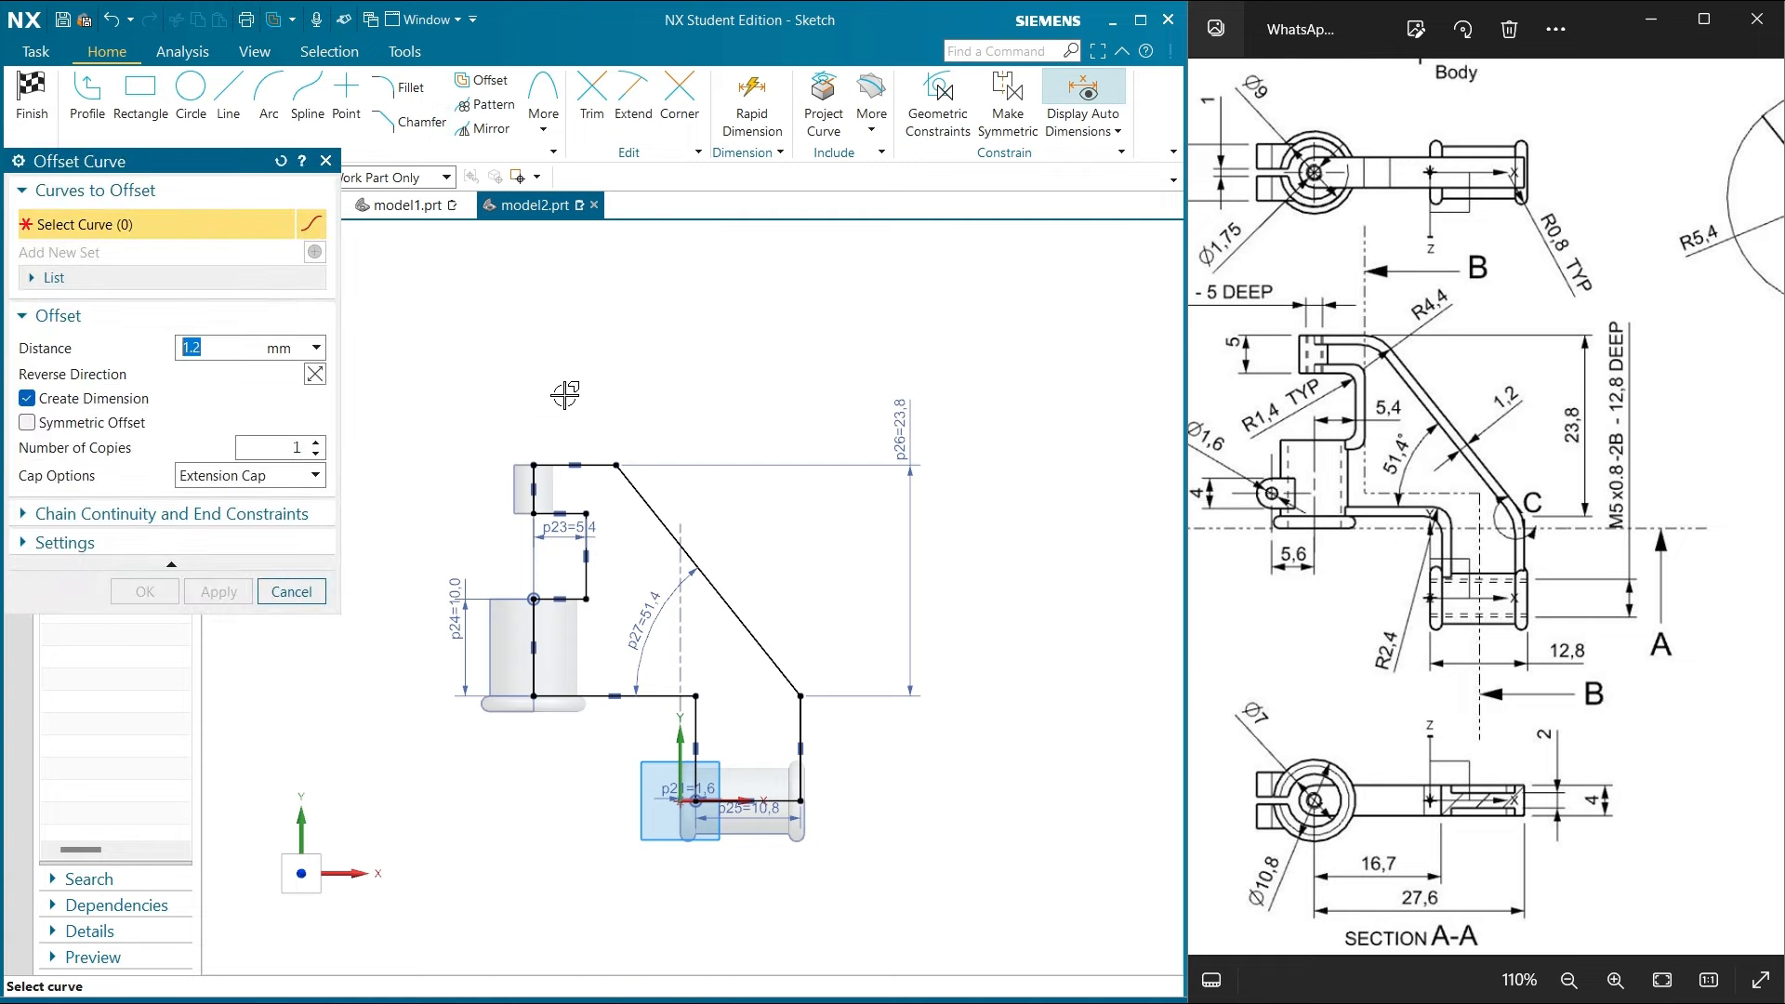
scroll(563, 396, up, 2)
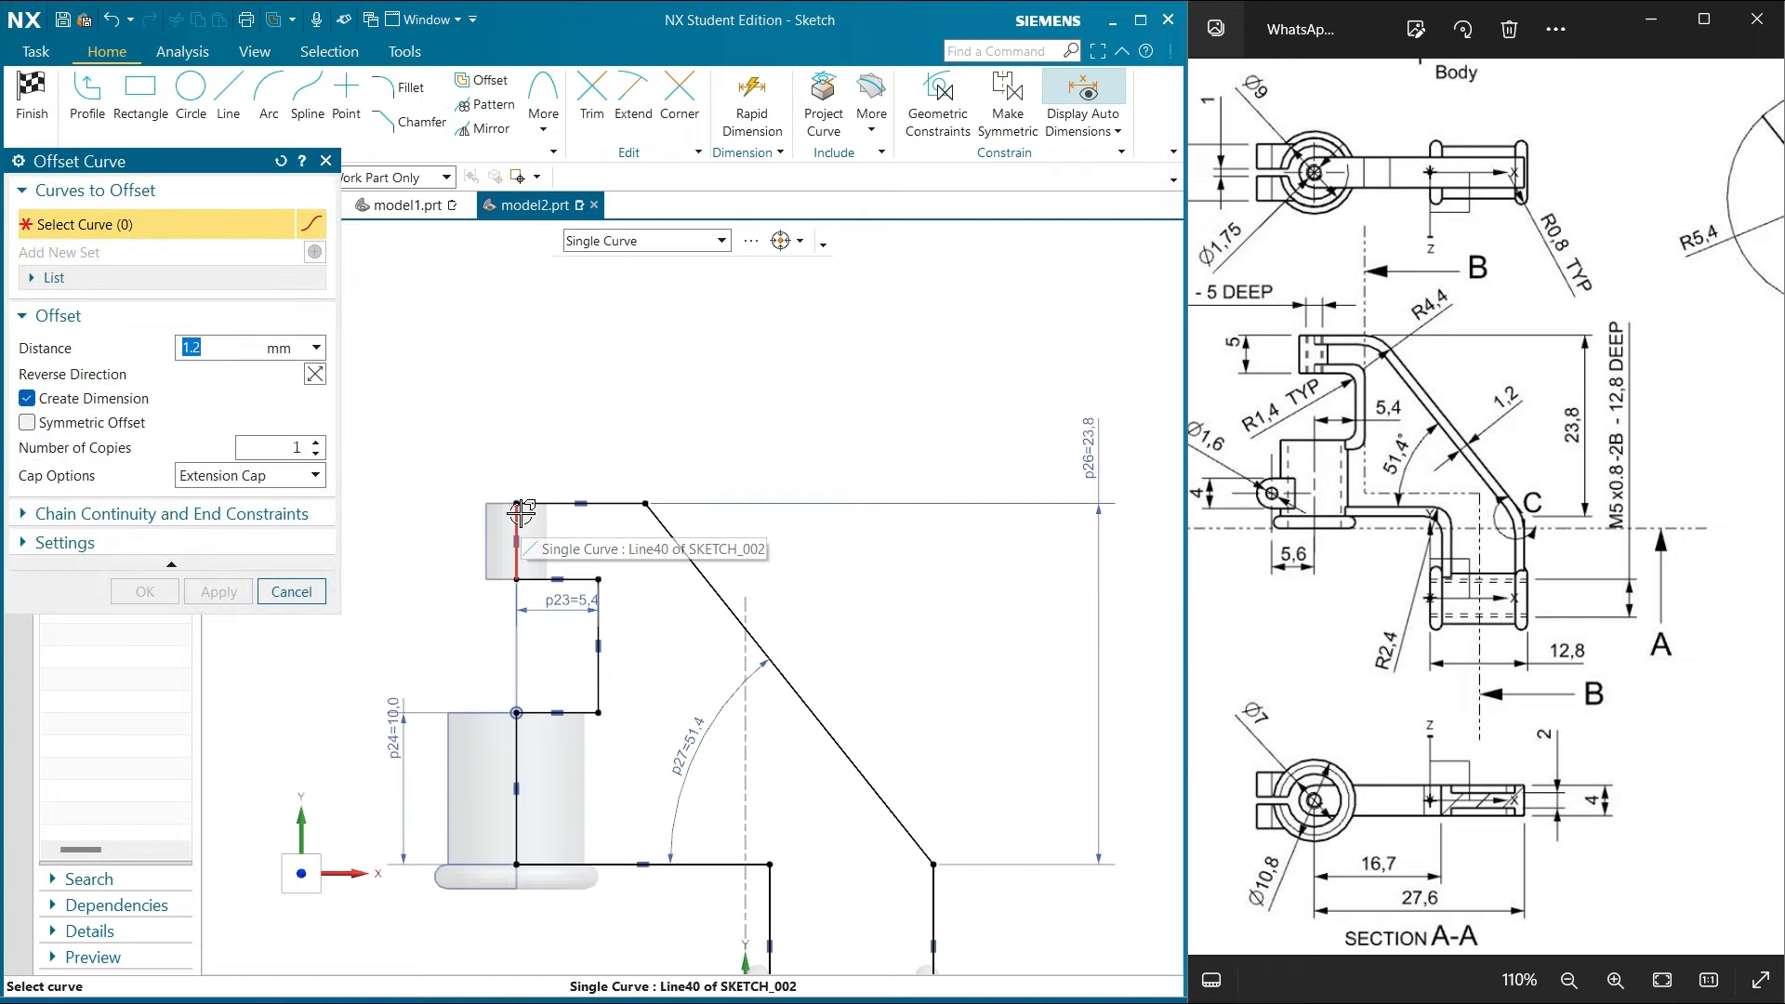
click(521, 512)
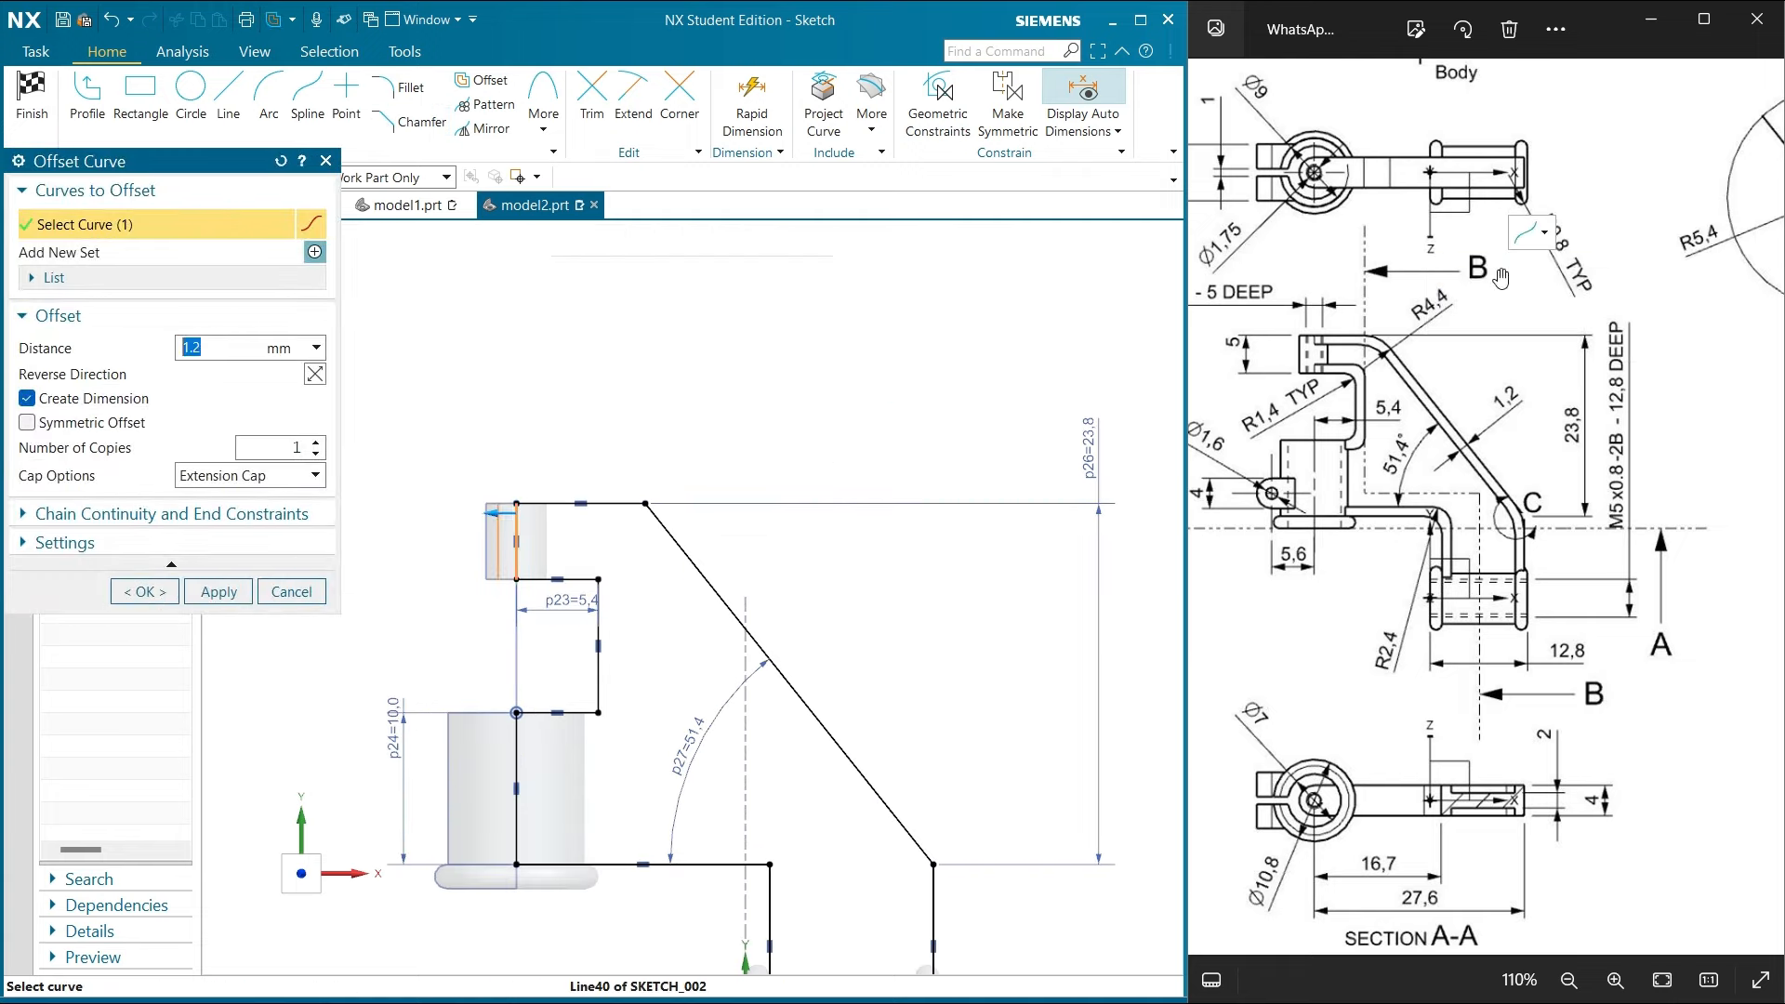
click(613, 502)
click(660, 521)
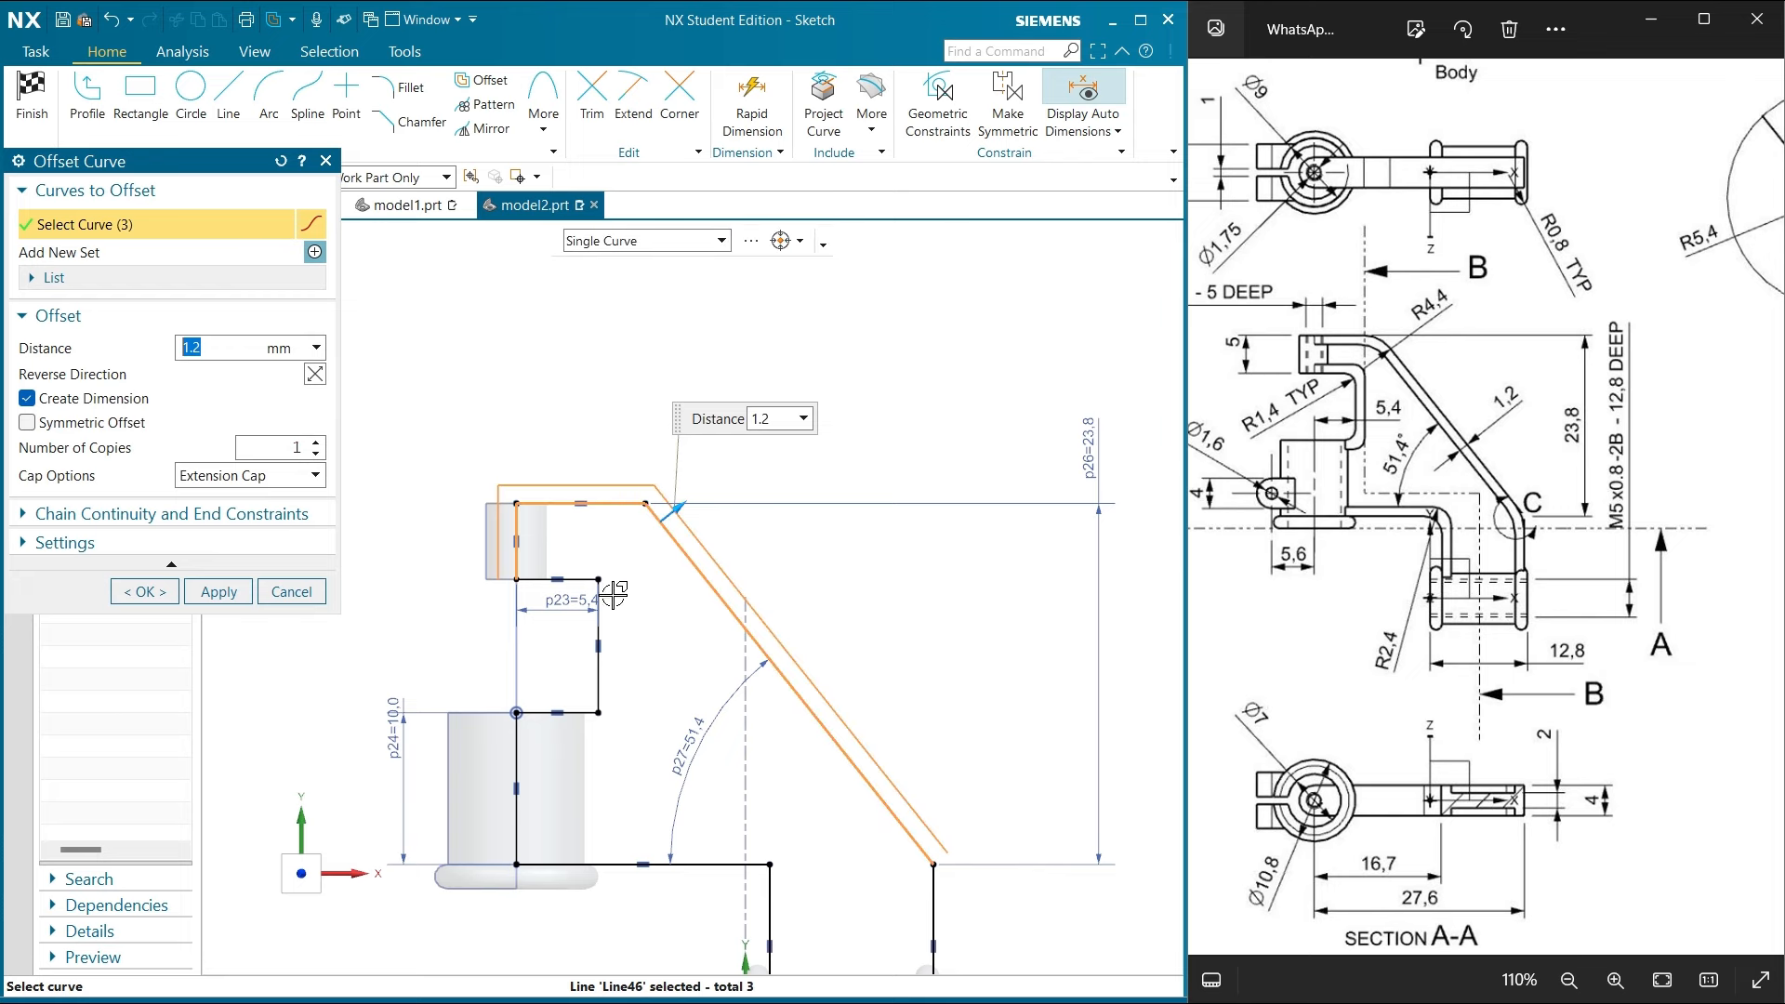
click(582, 580)
click(598, 646)
click(558, 713)
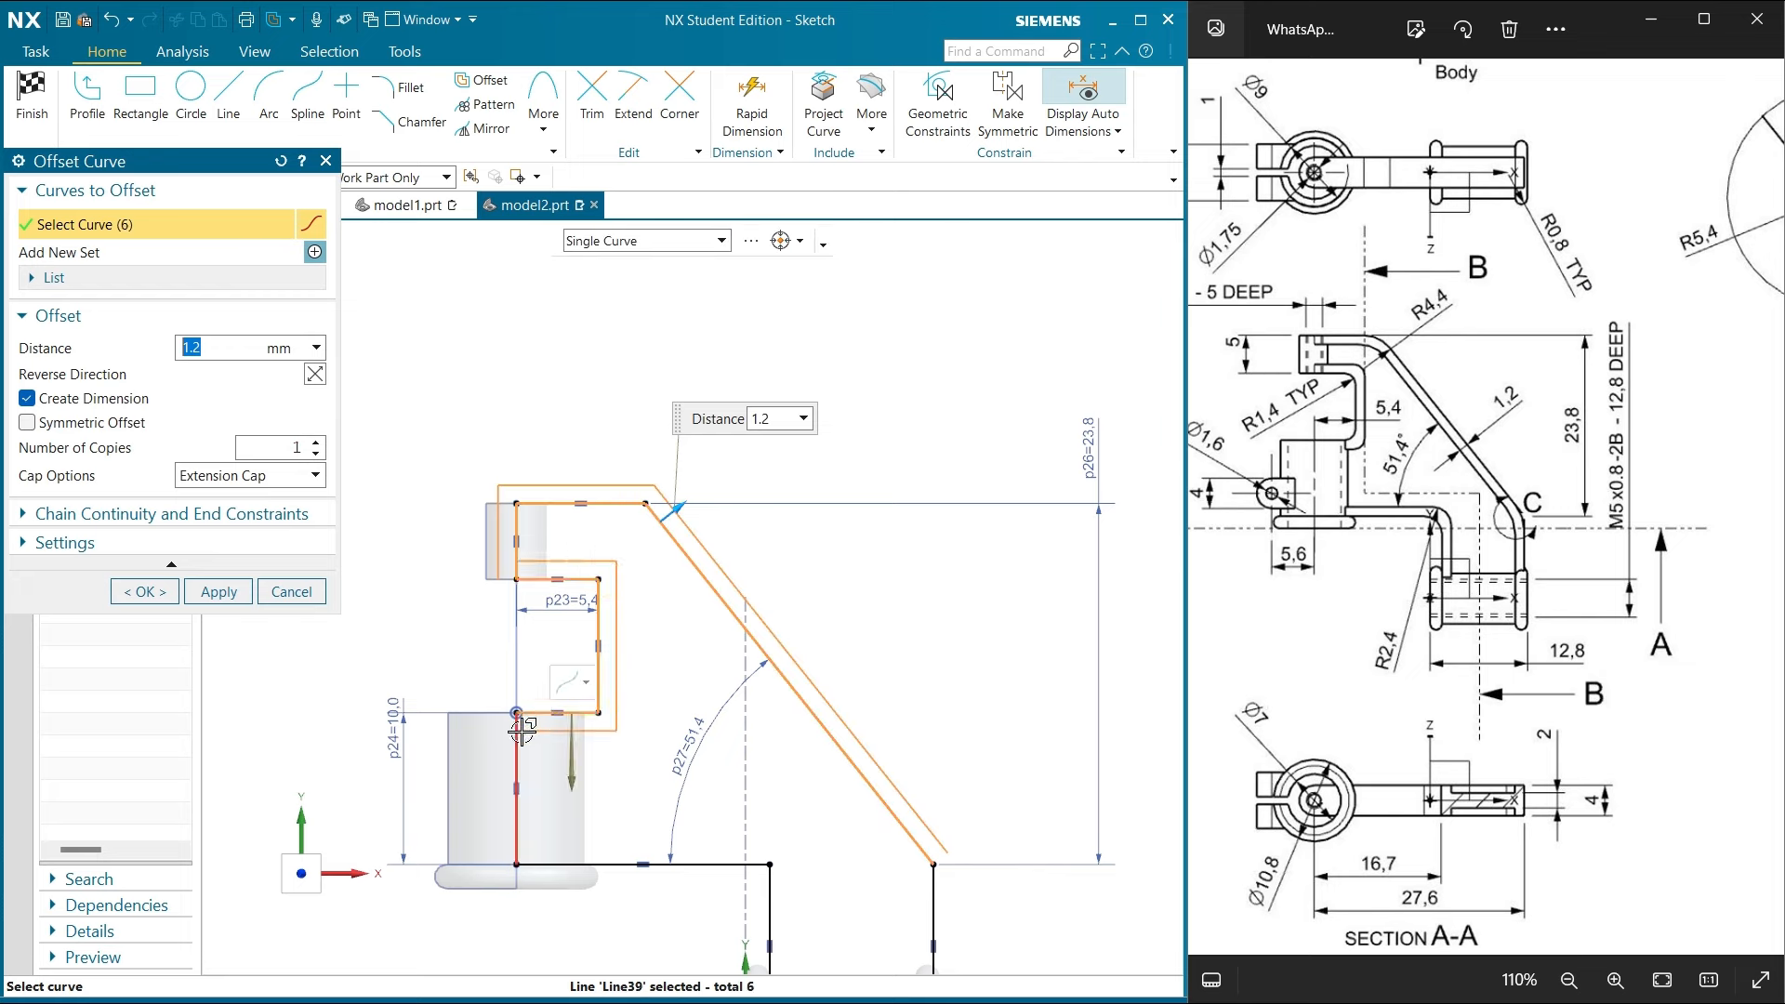
click(517, 743)
scroll(522, 657, up, 2)
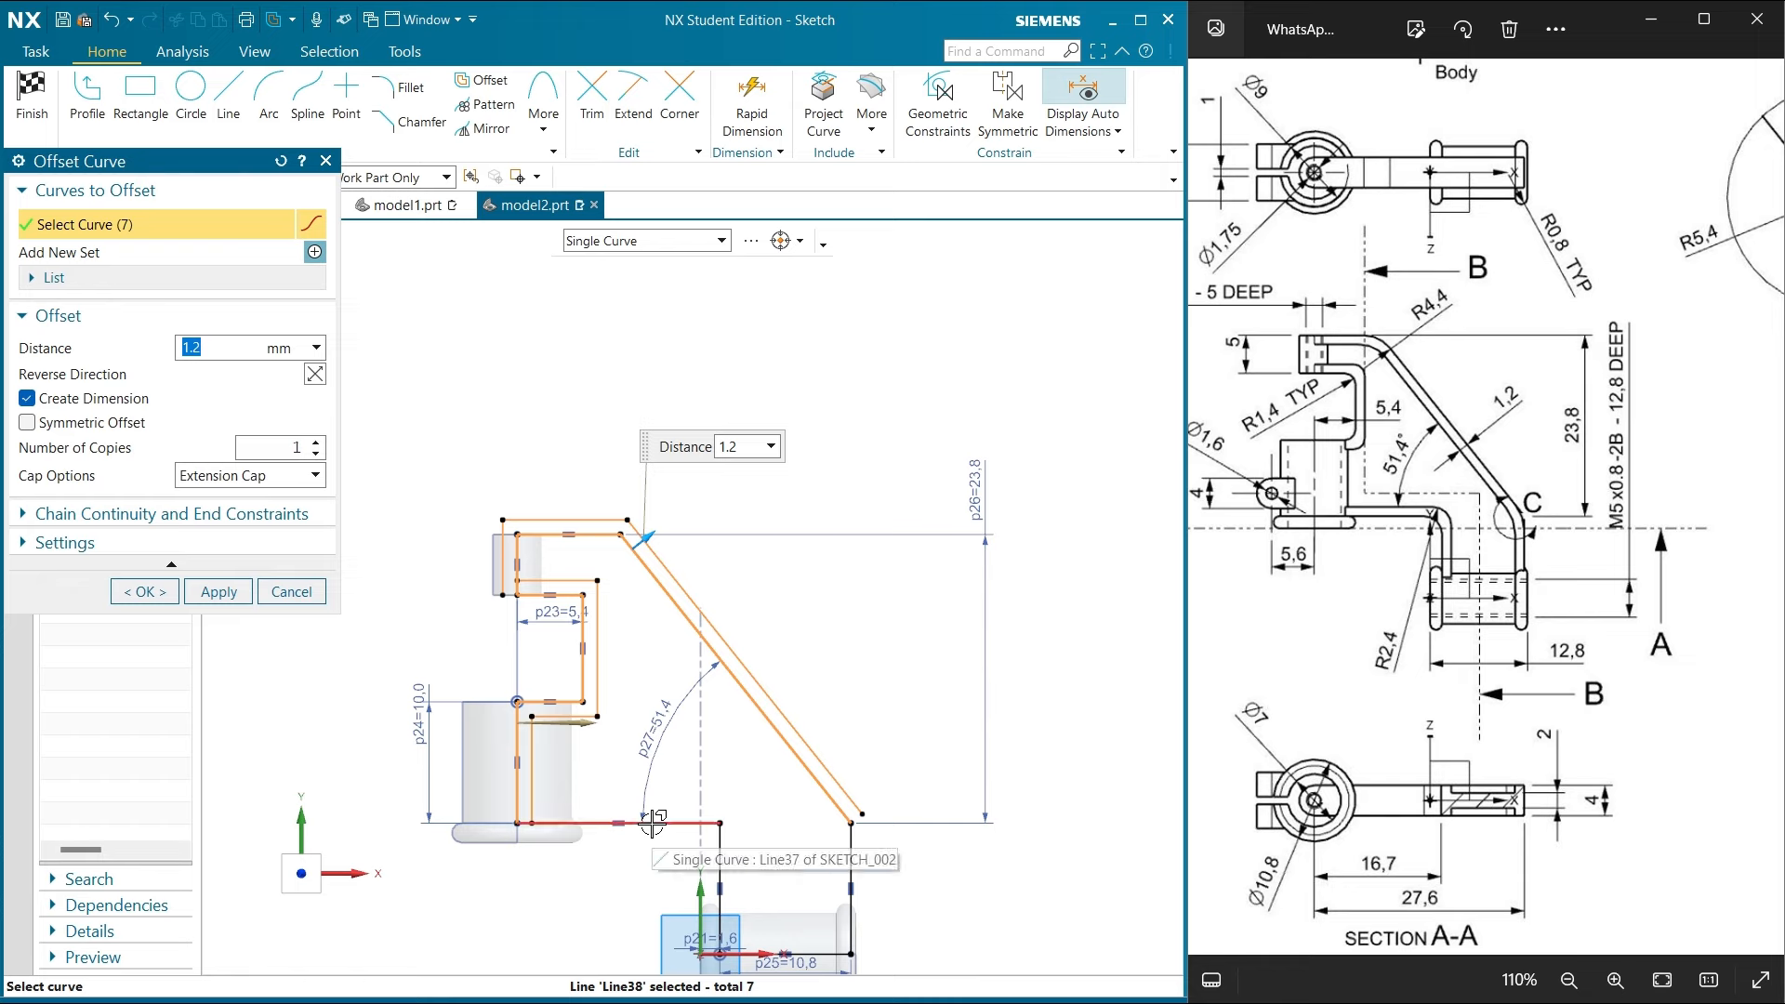
click(279, 595)
Fillet the corner between the upper horizontal line and the diagonal line with a 4.4 mm radius
scroll(625, 478, up, 3)
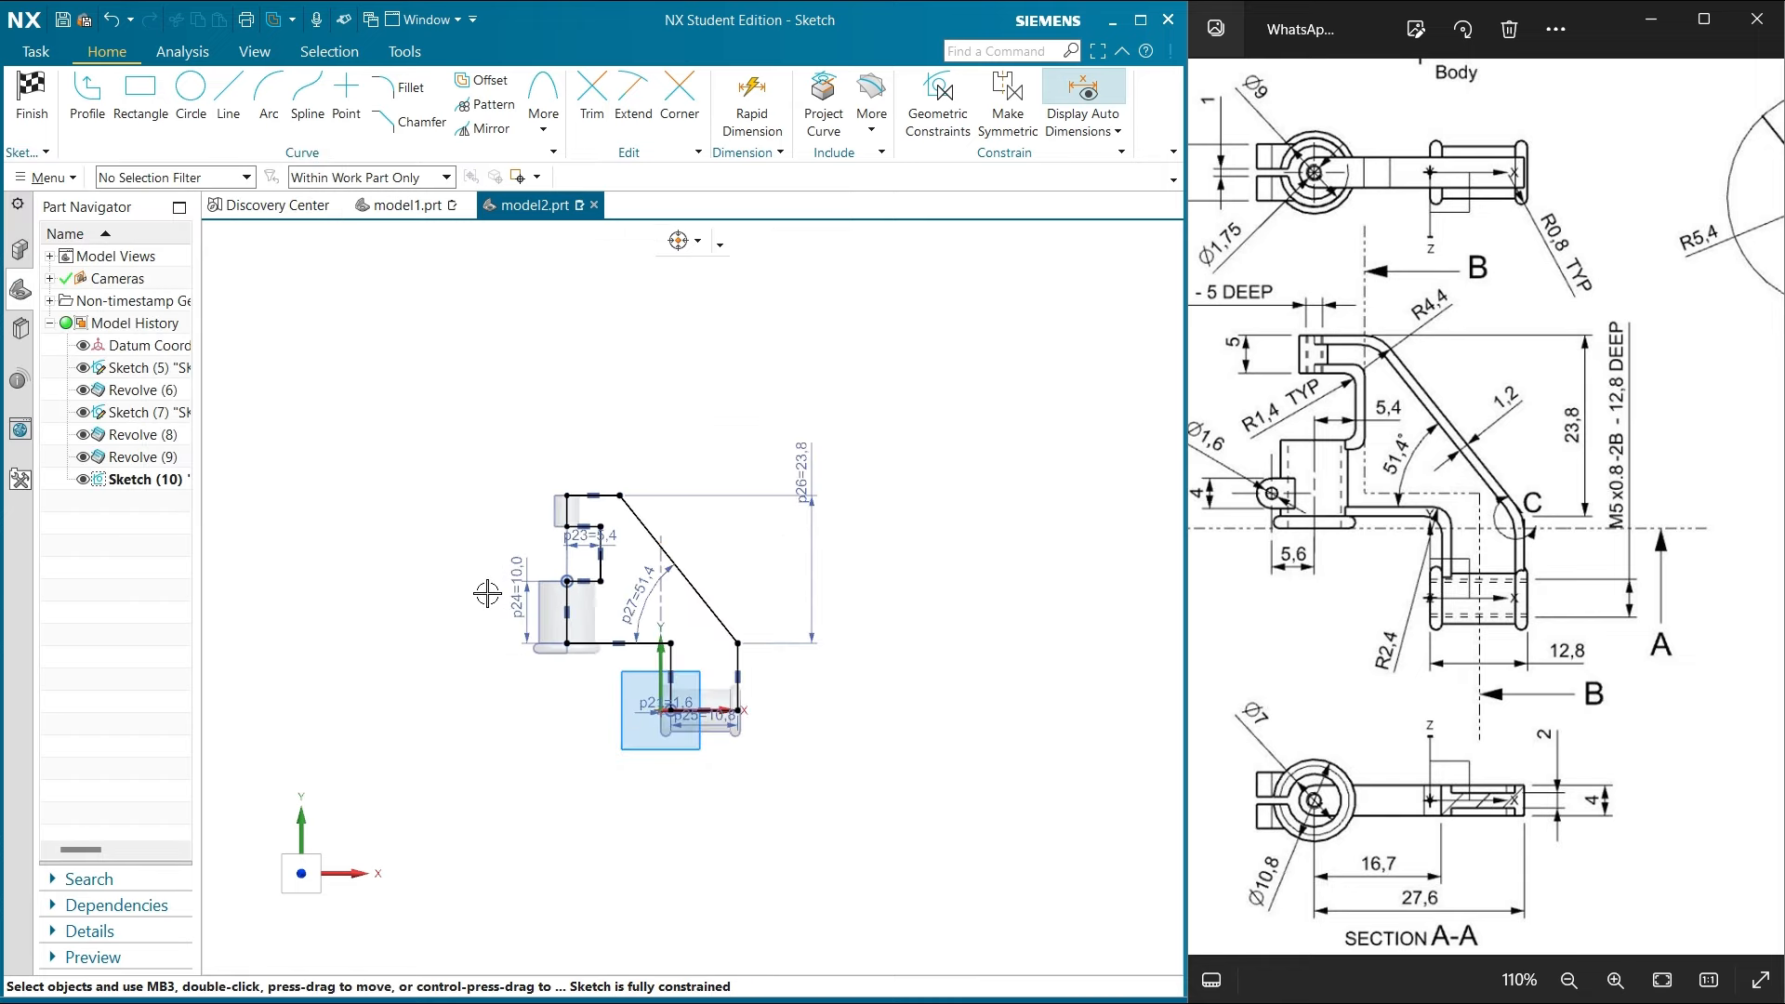
scroll(487, 593, down, 2)
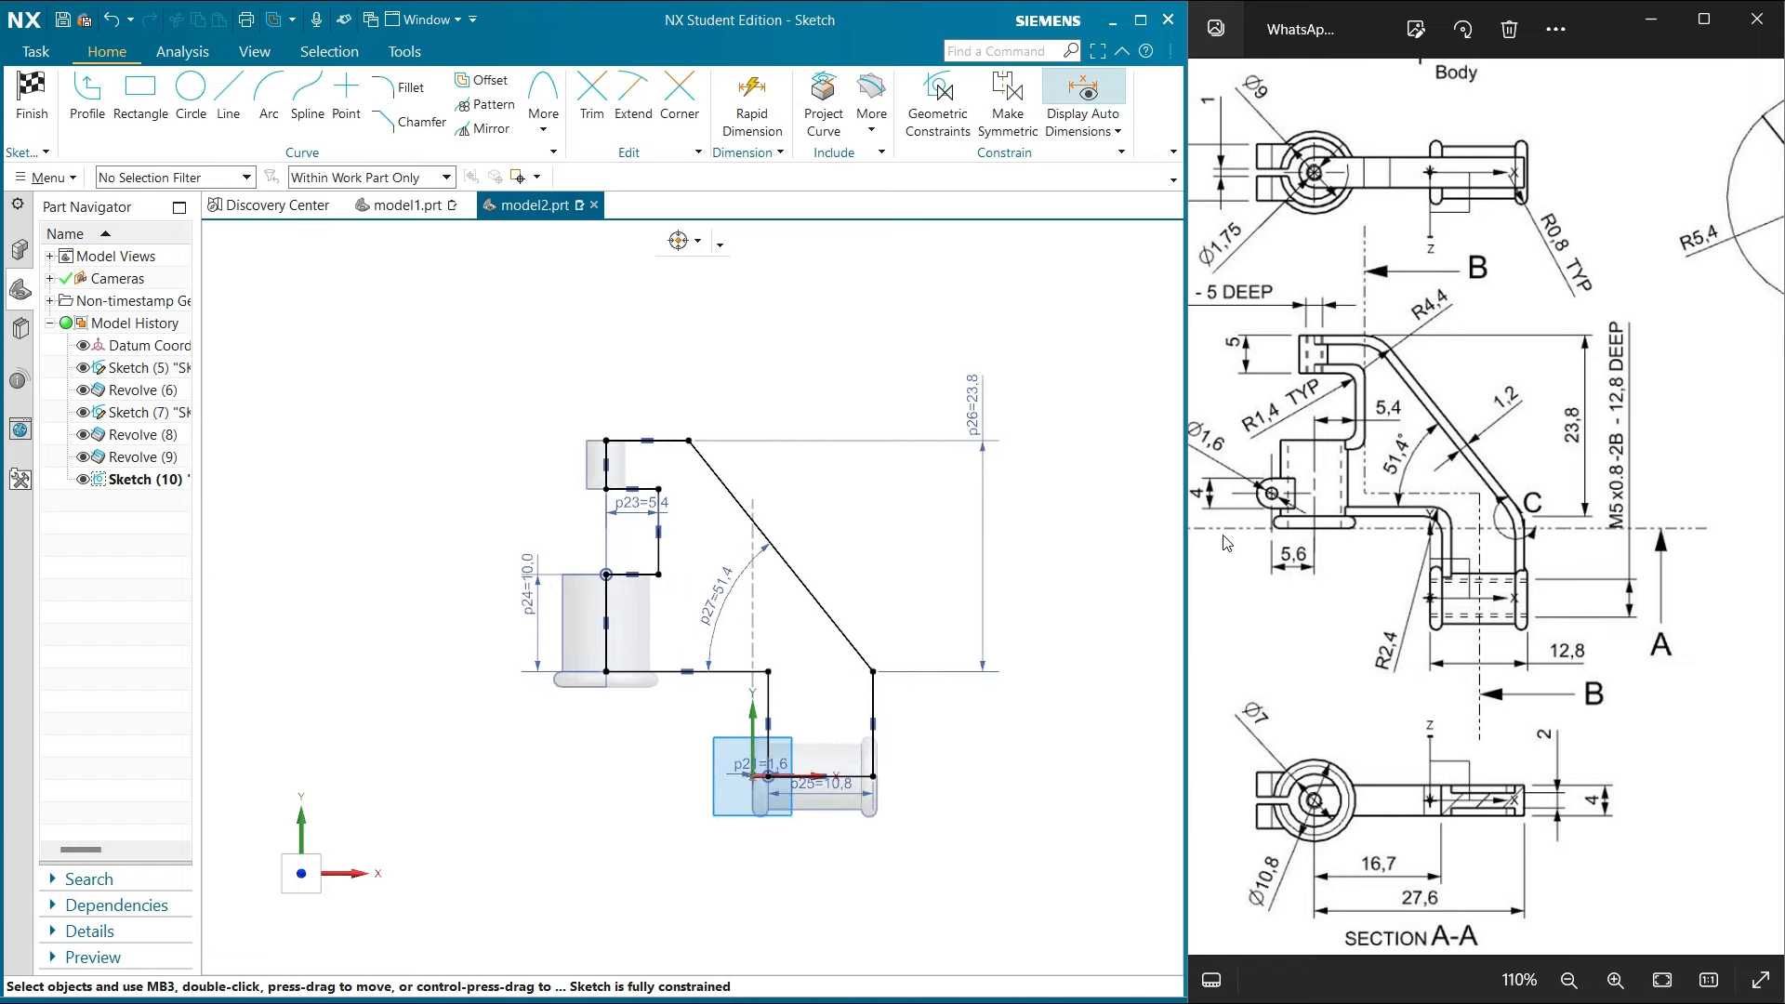
scroll(1482, 517, up, 1)
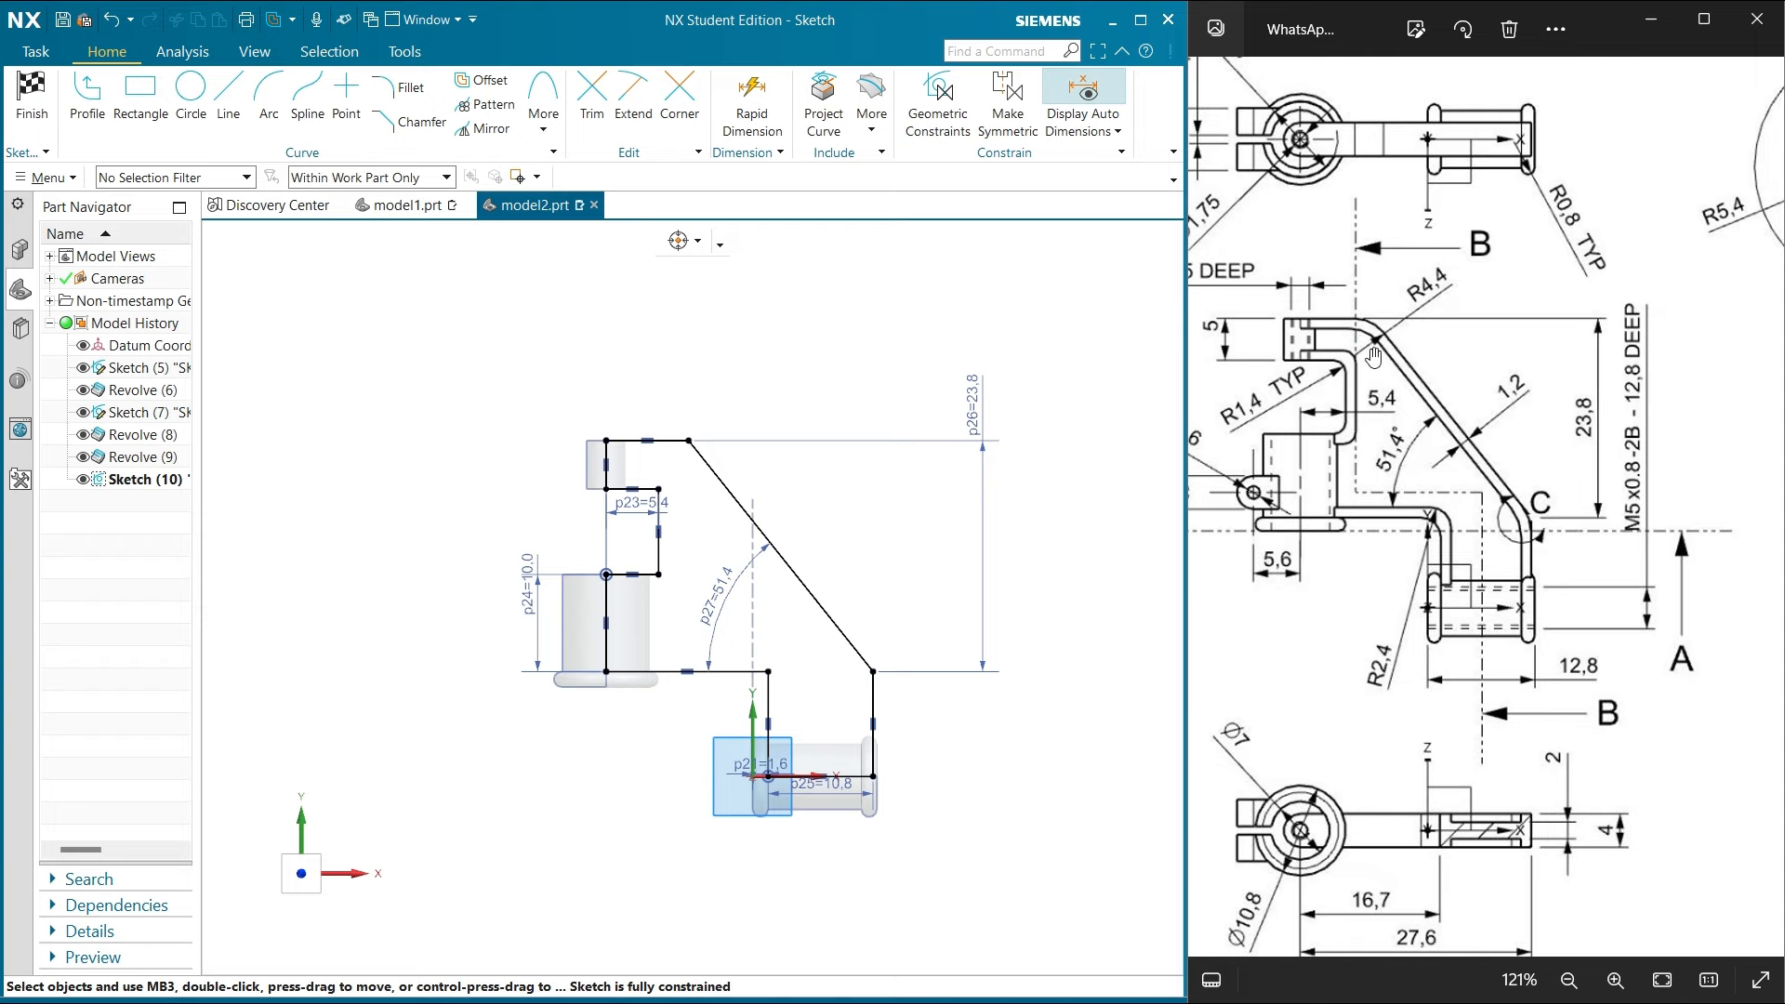
scroll(1374, 355, up, 1)
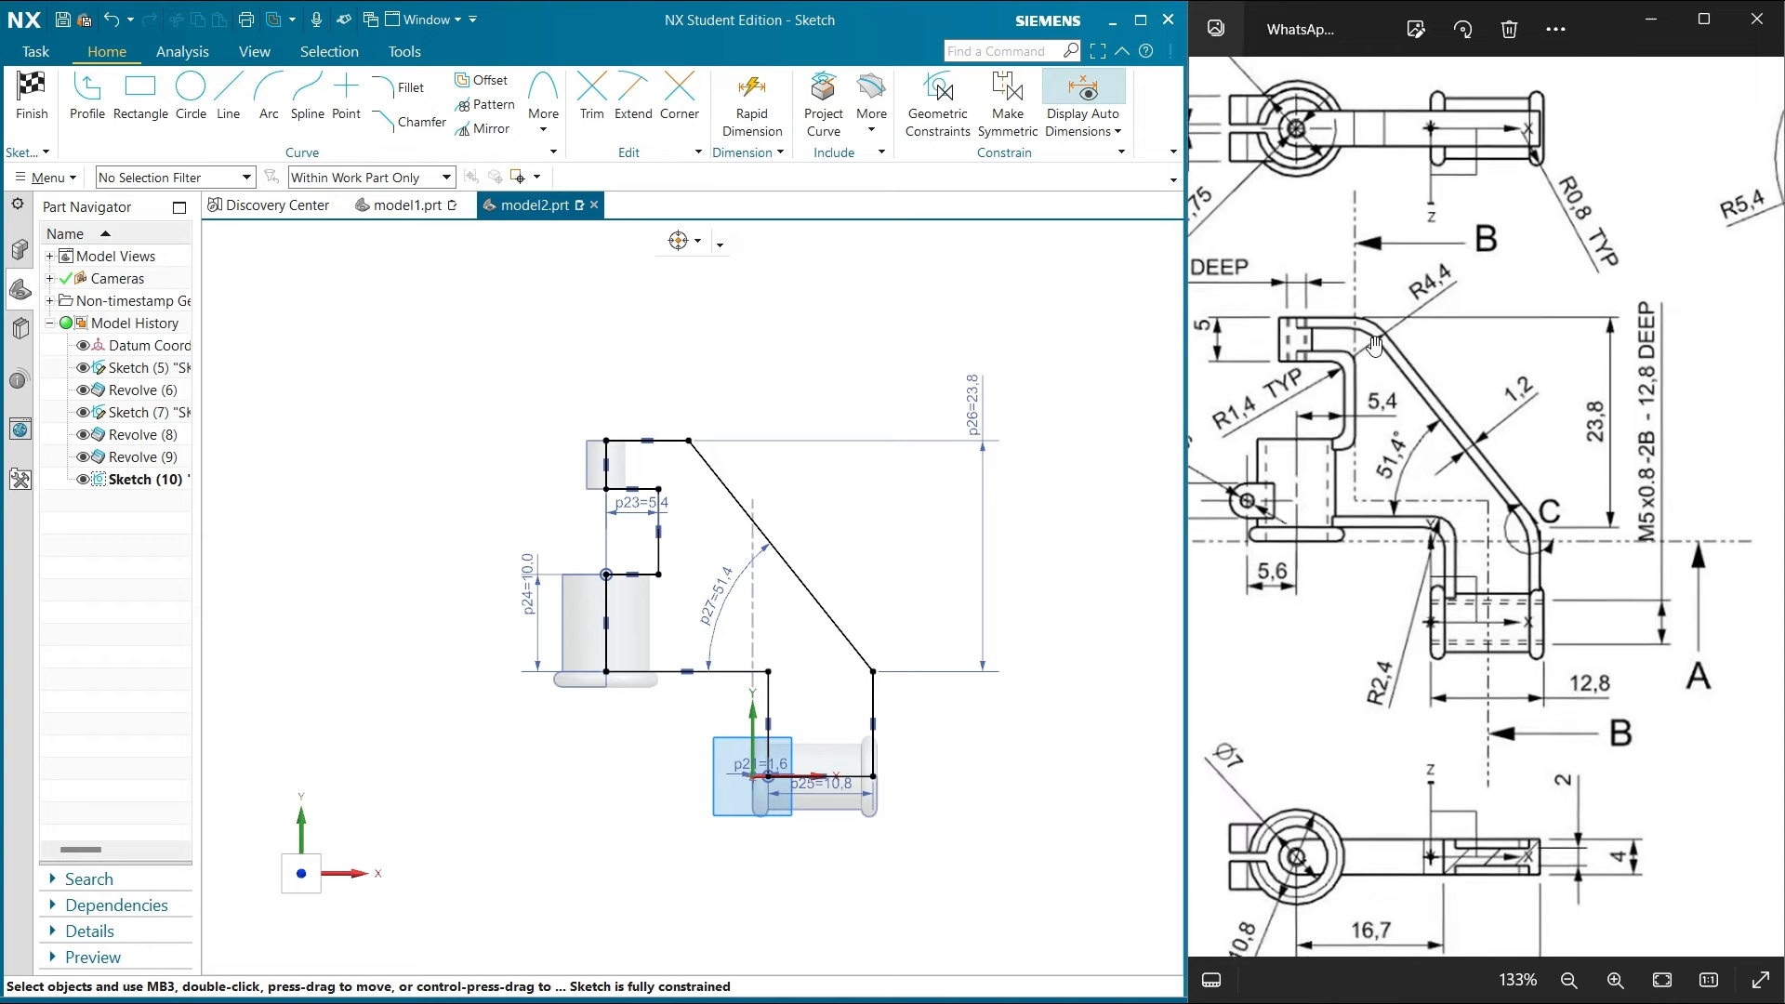
click(415, 98)
click(672, 438)
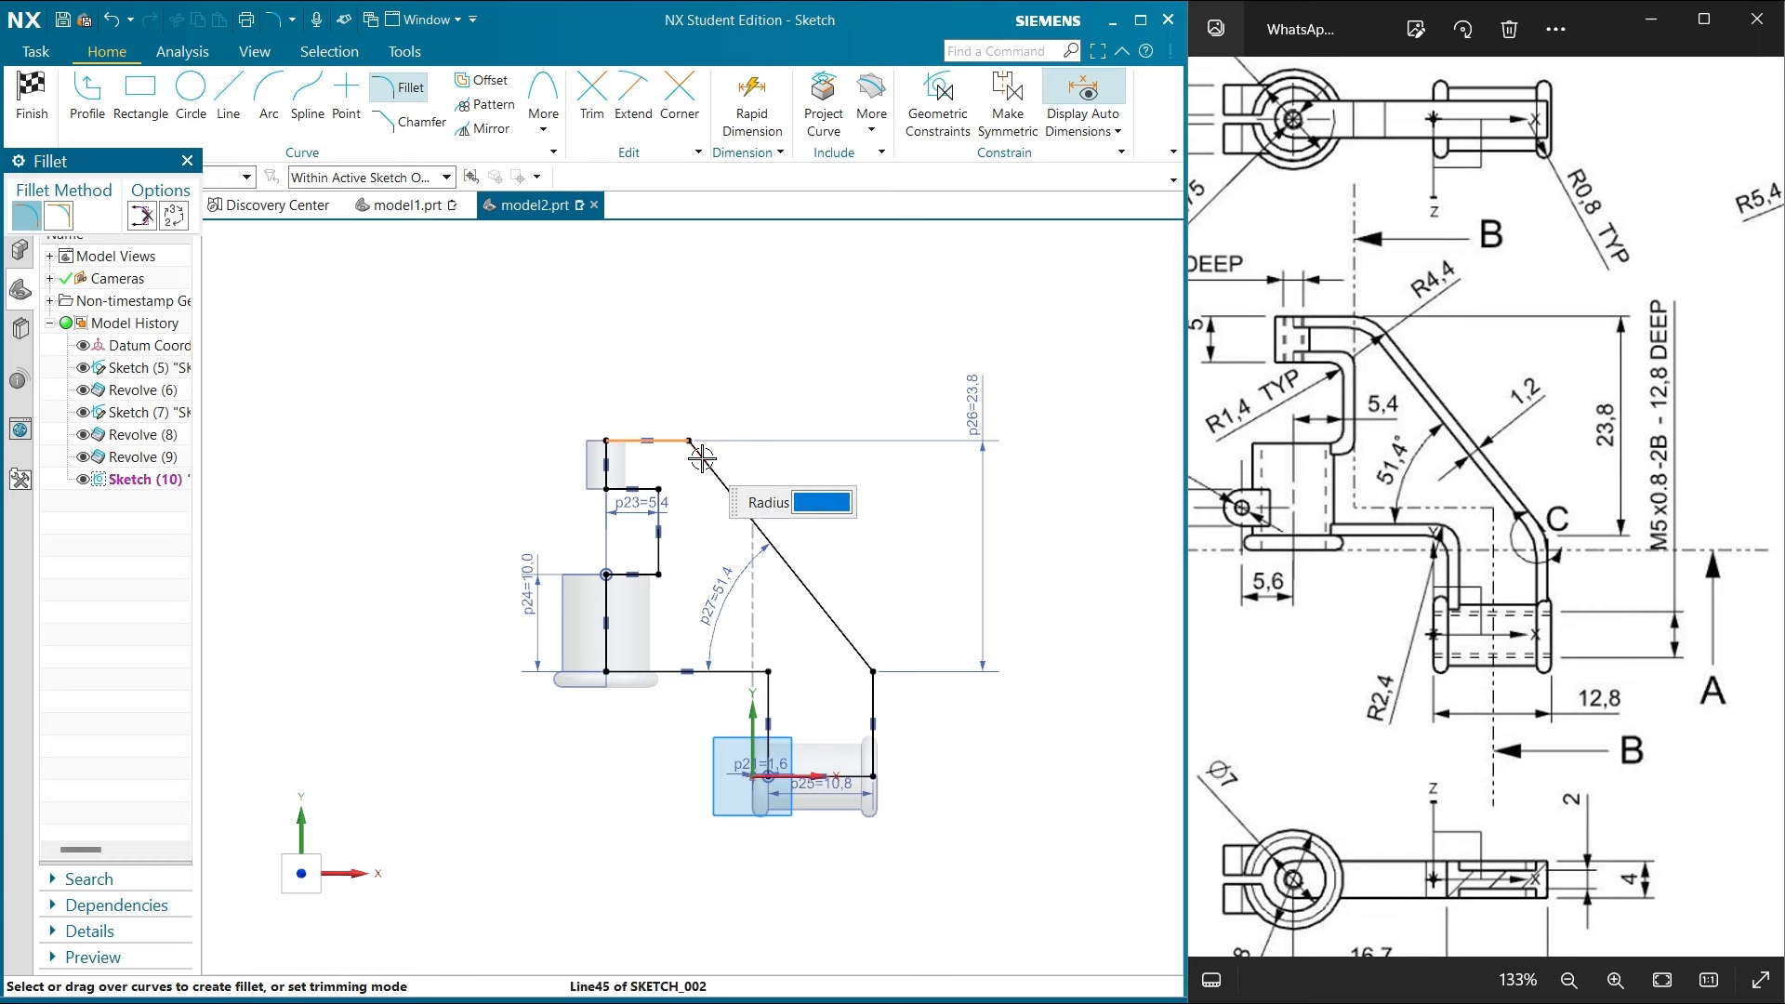
click(700, 454)
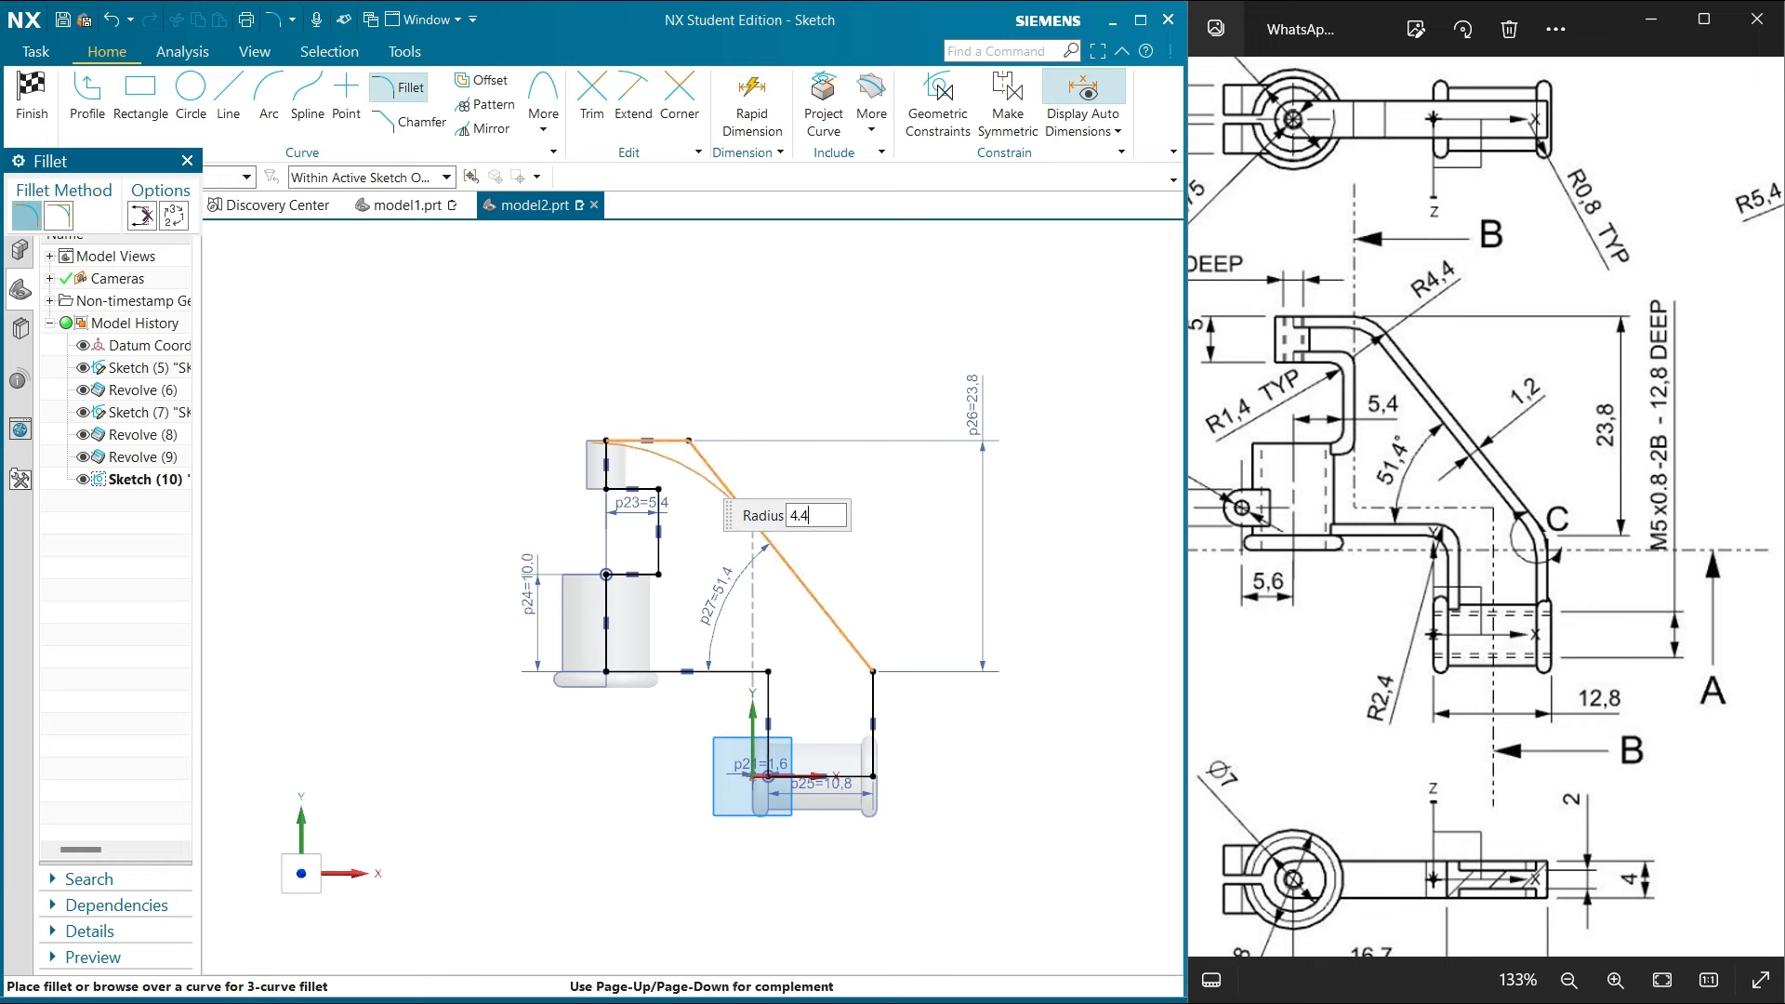
text(4.4)
key(Return)
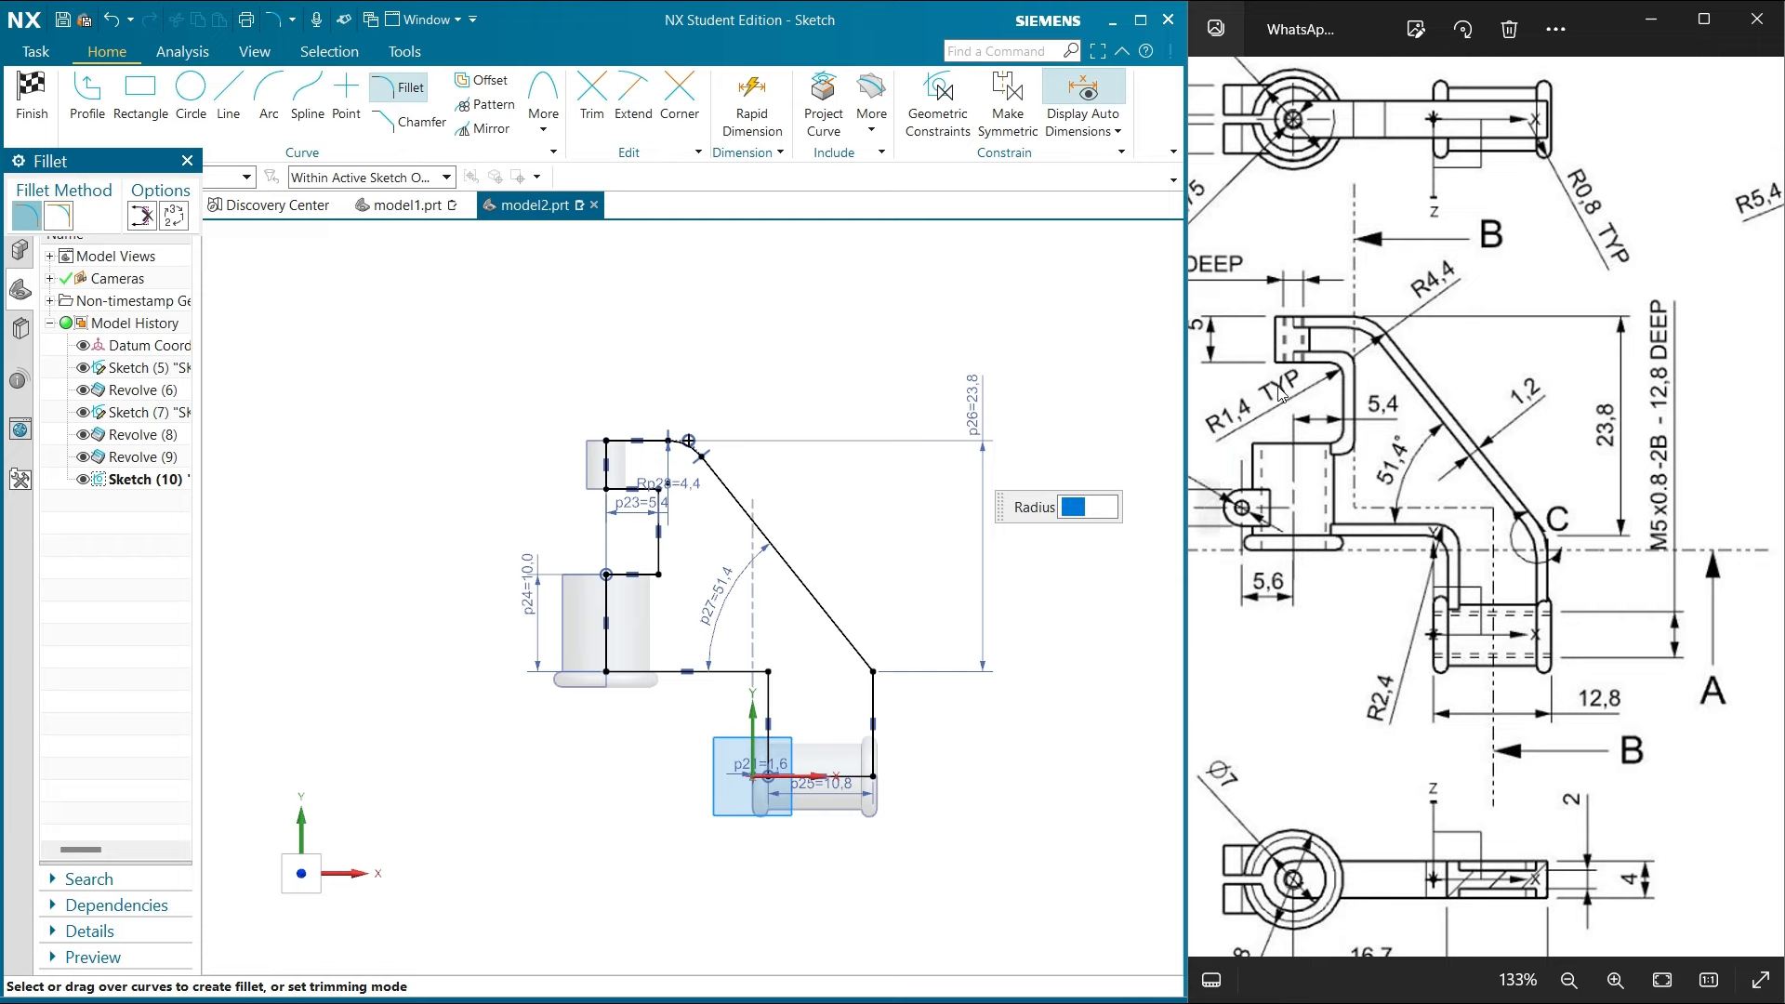
Fillet both corners of the short vertical line between the small upper cylinder and the collared body with a 1.4 mm radius
scroll(687, 454, up, 2)
click(625, 514)
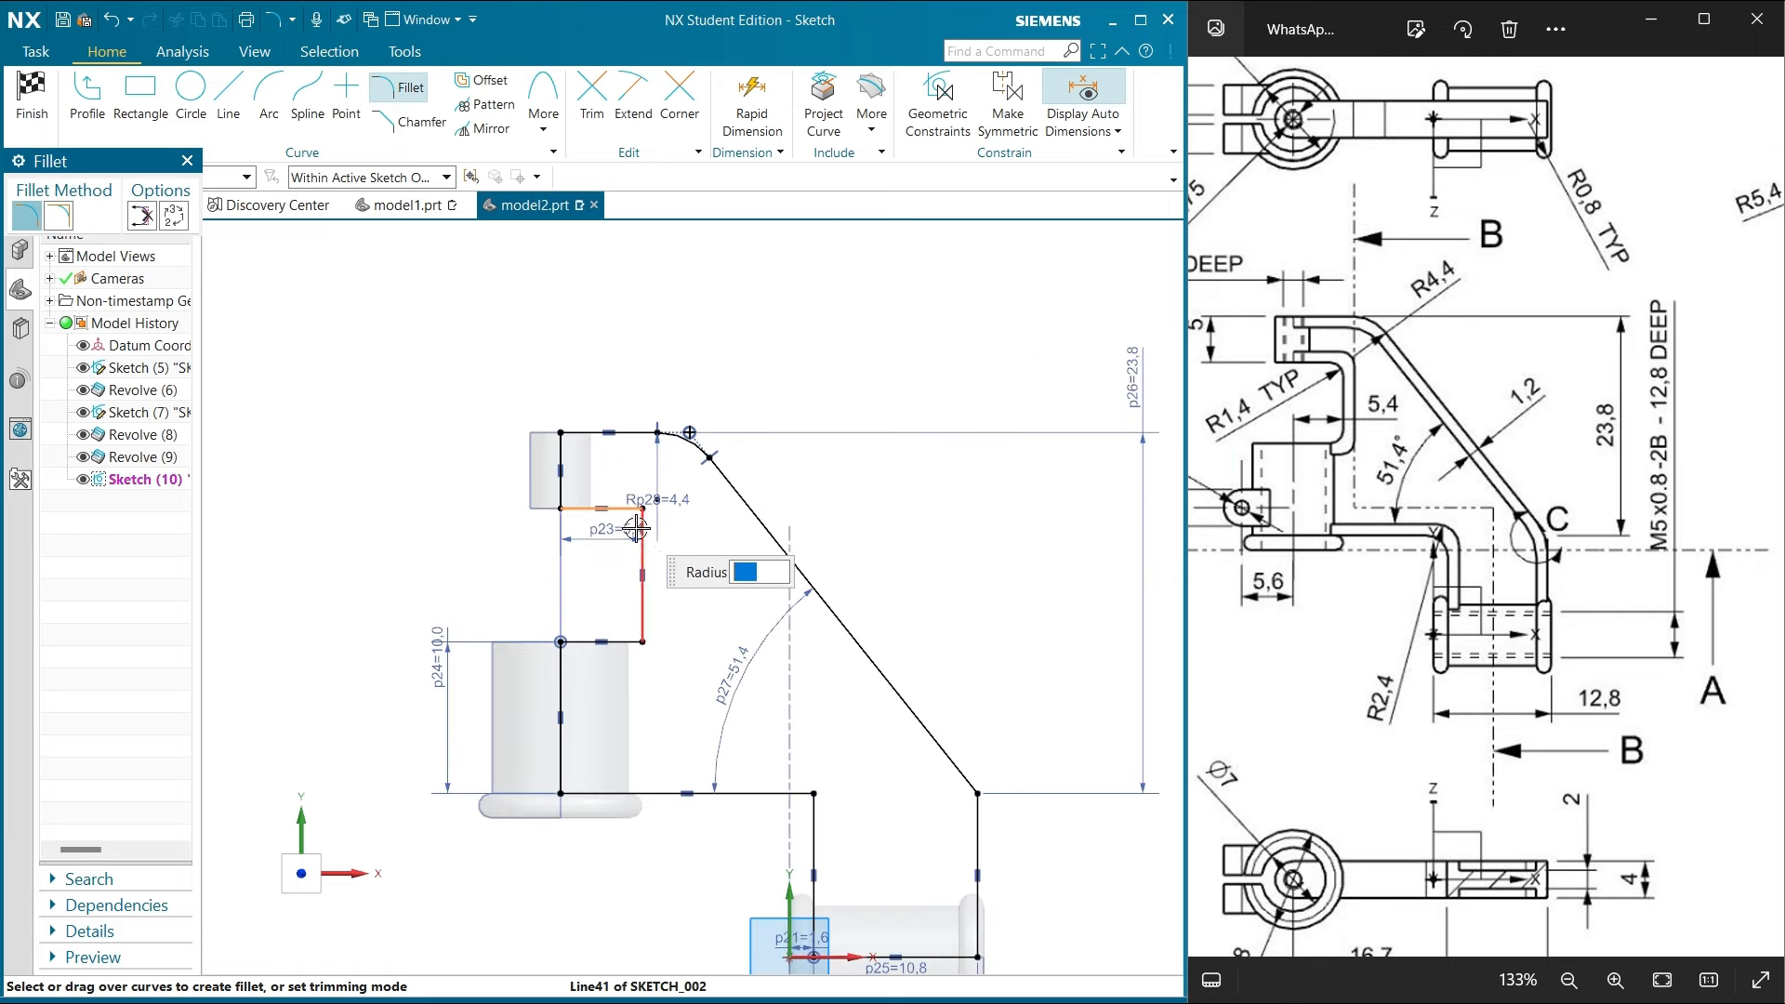
click(638, 530)
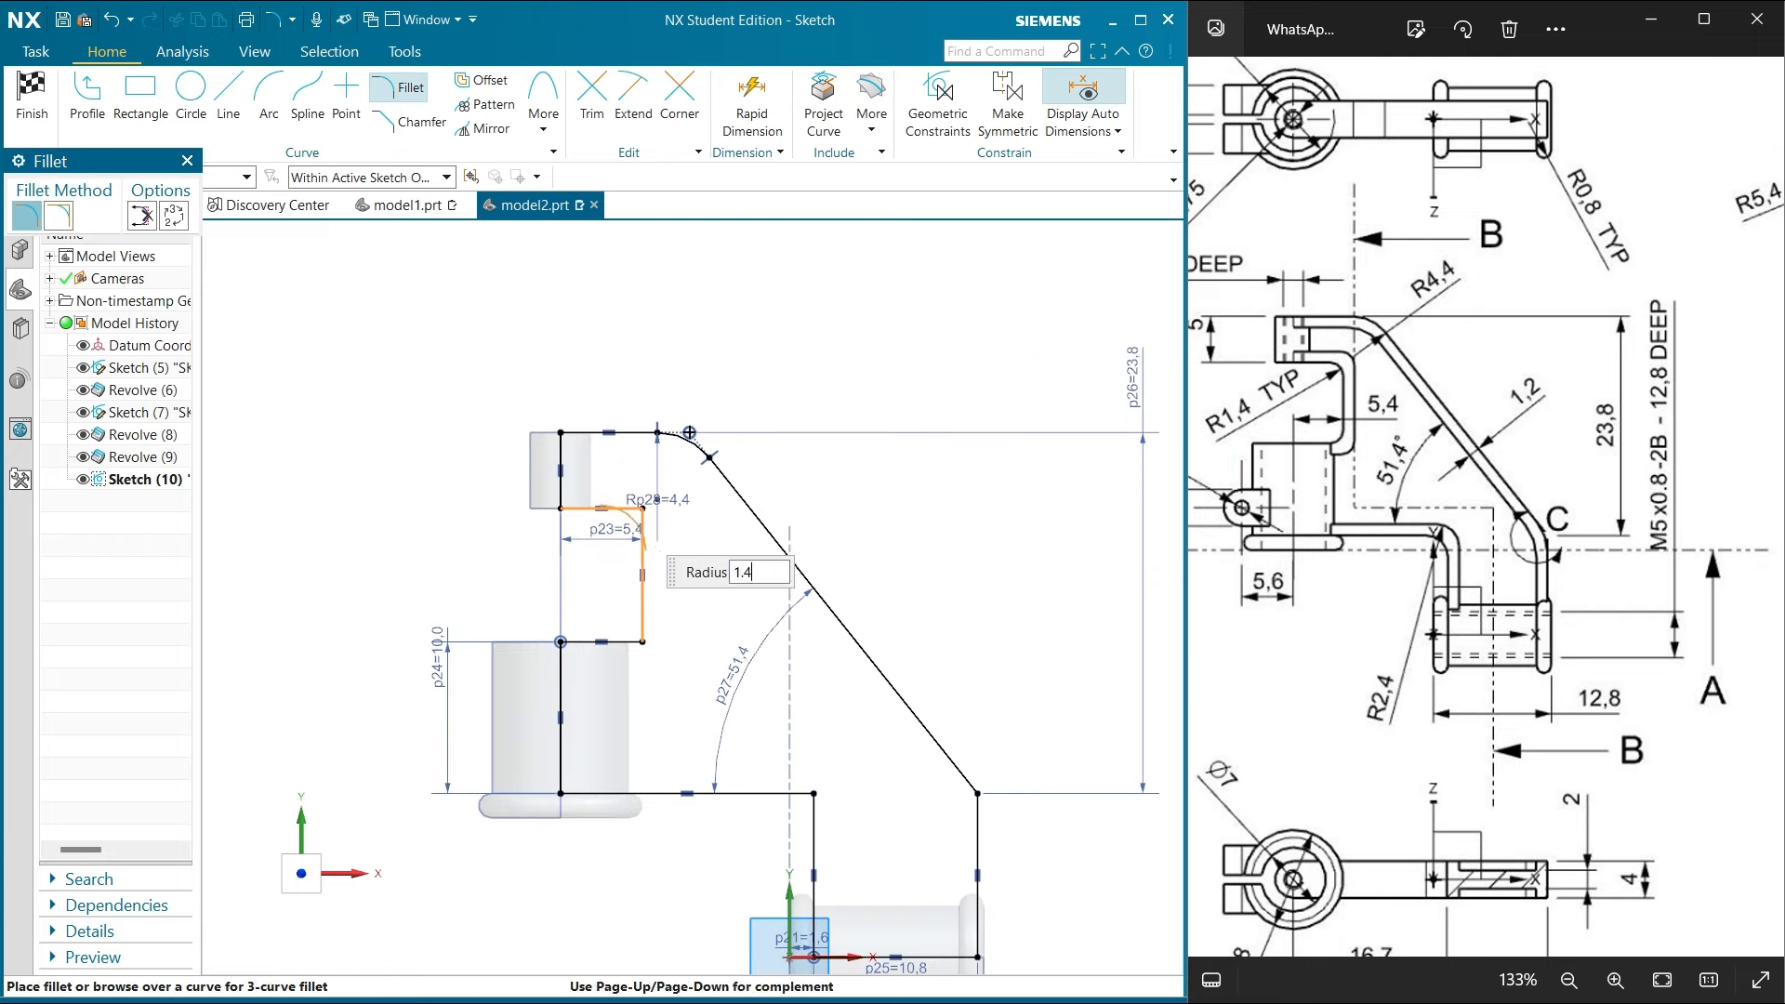
text(1.4)
key(Return)
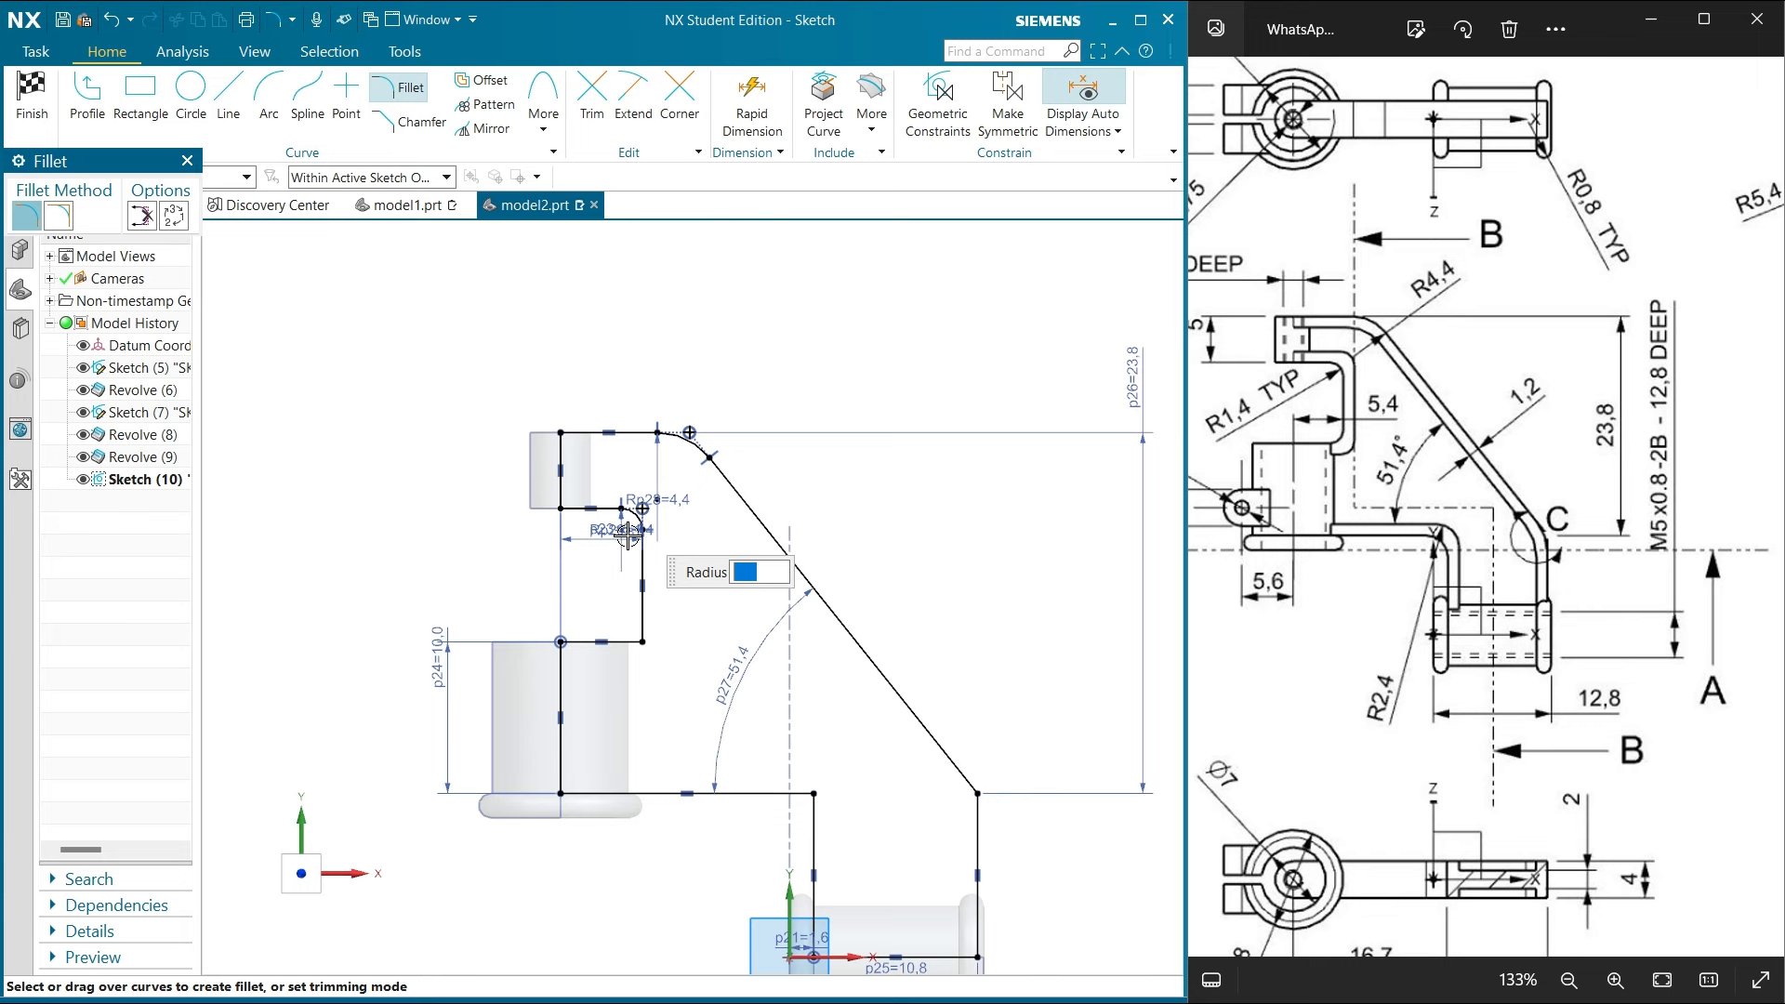
click(621, 651)
click(639, 614)
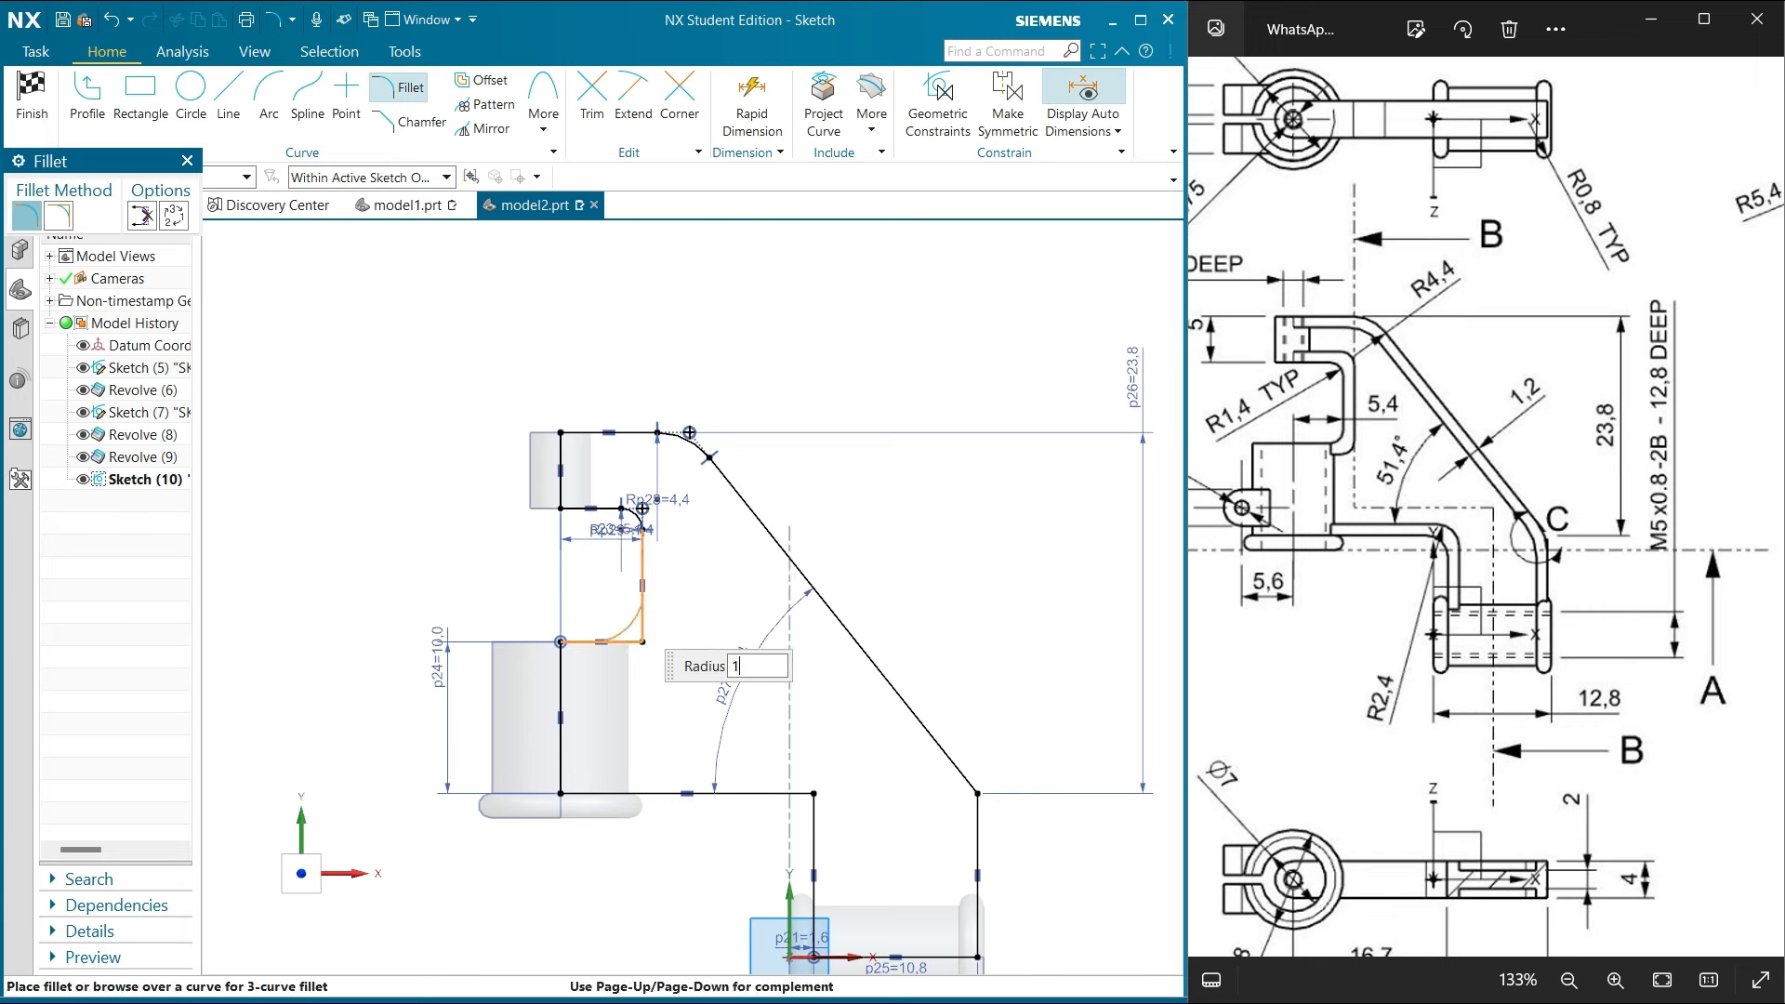
key(Return)
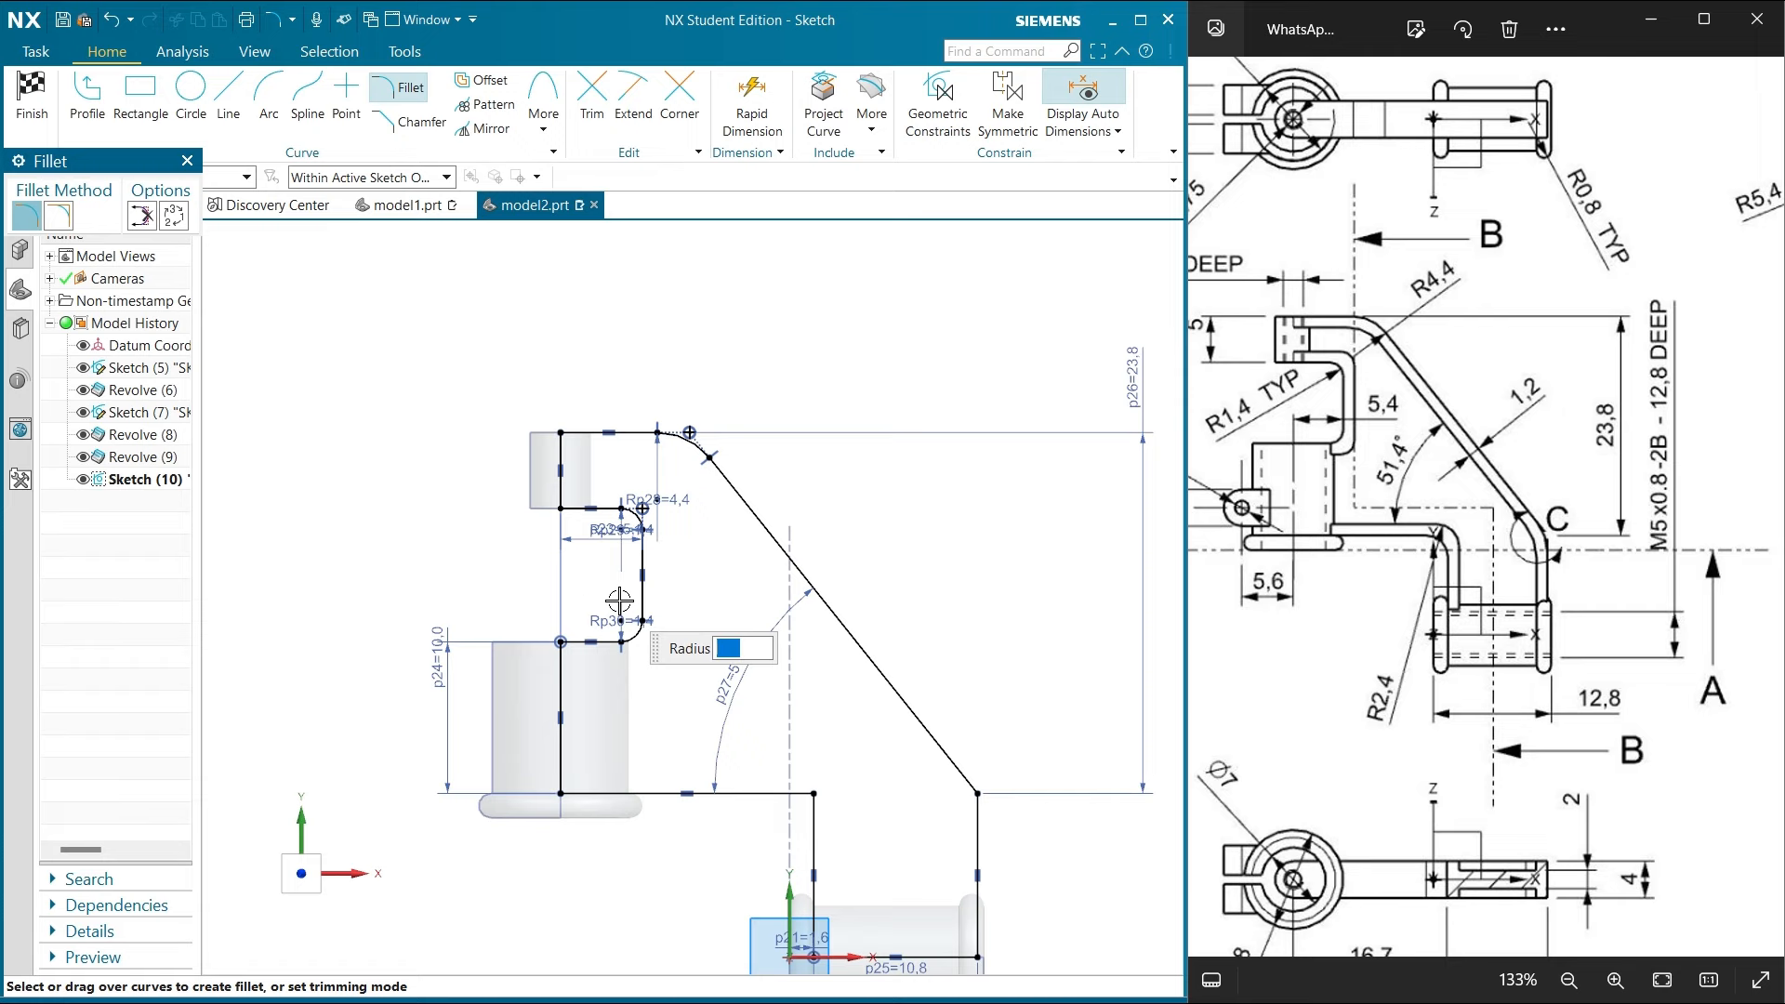
Fillet the corner where the collared body's base line meets the inner vertical line with a 2.4 mm radius
scroll(738, 714, up, 2)
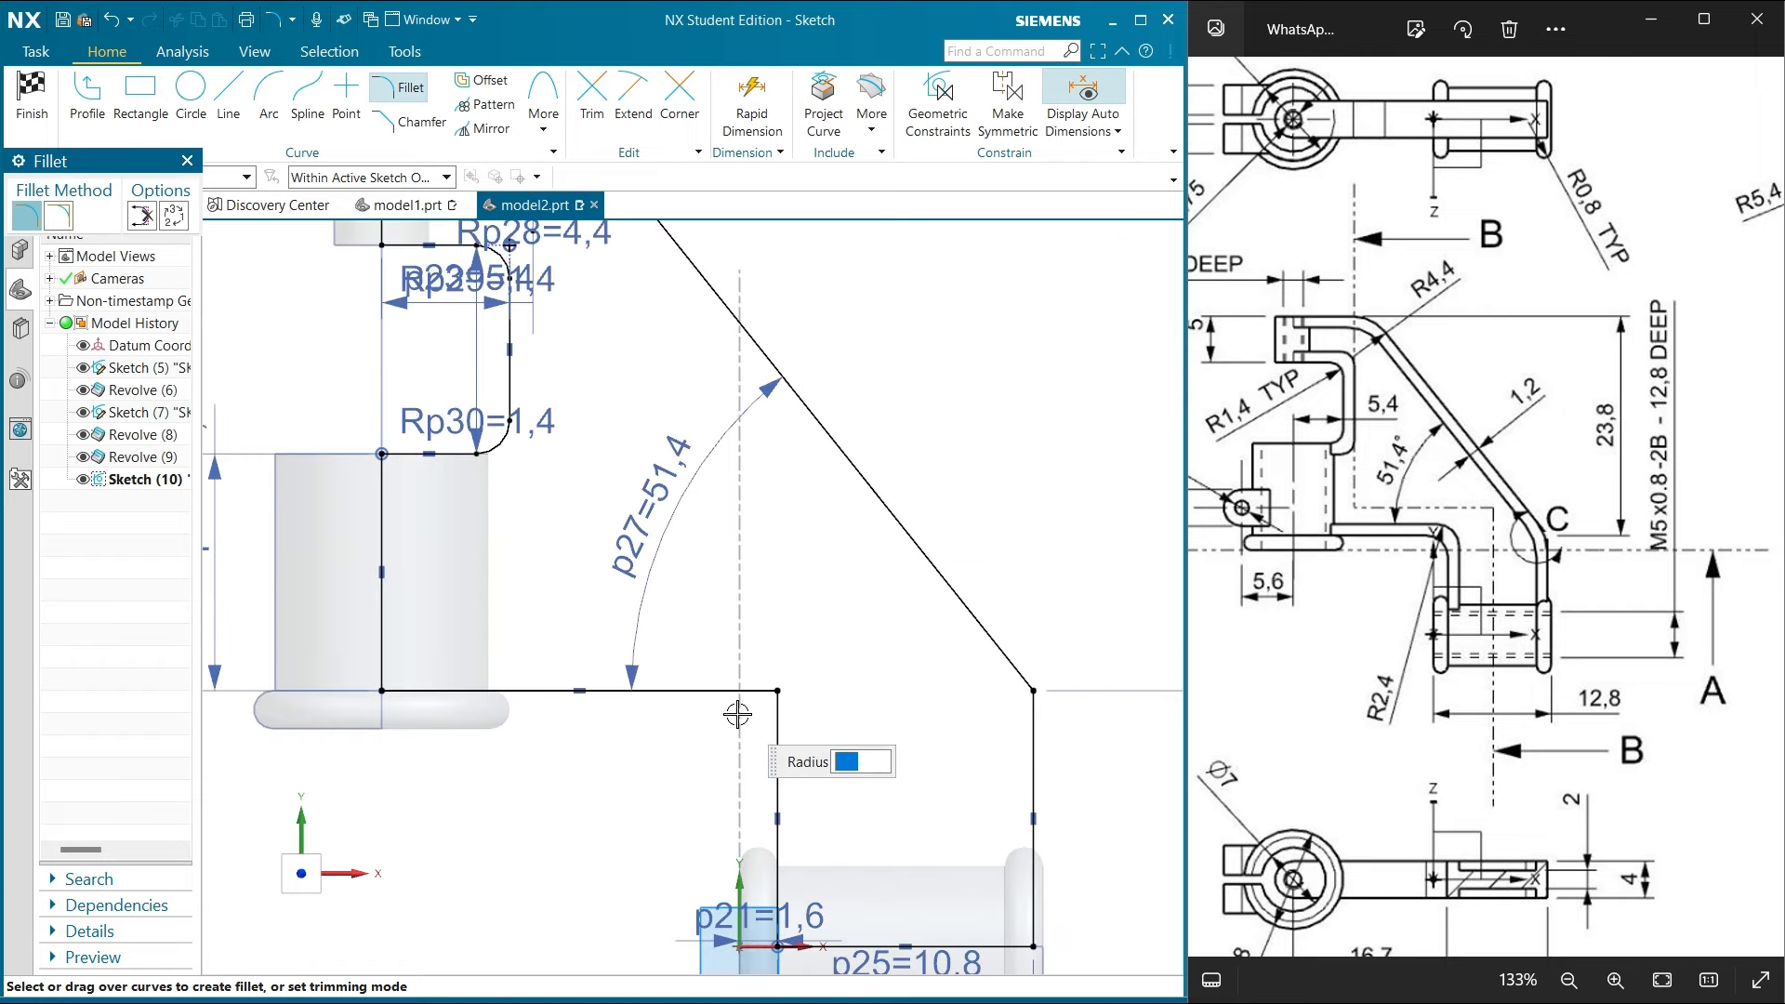
click(755, 699)
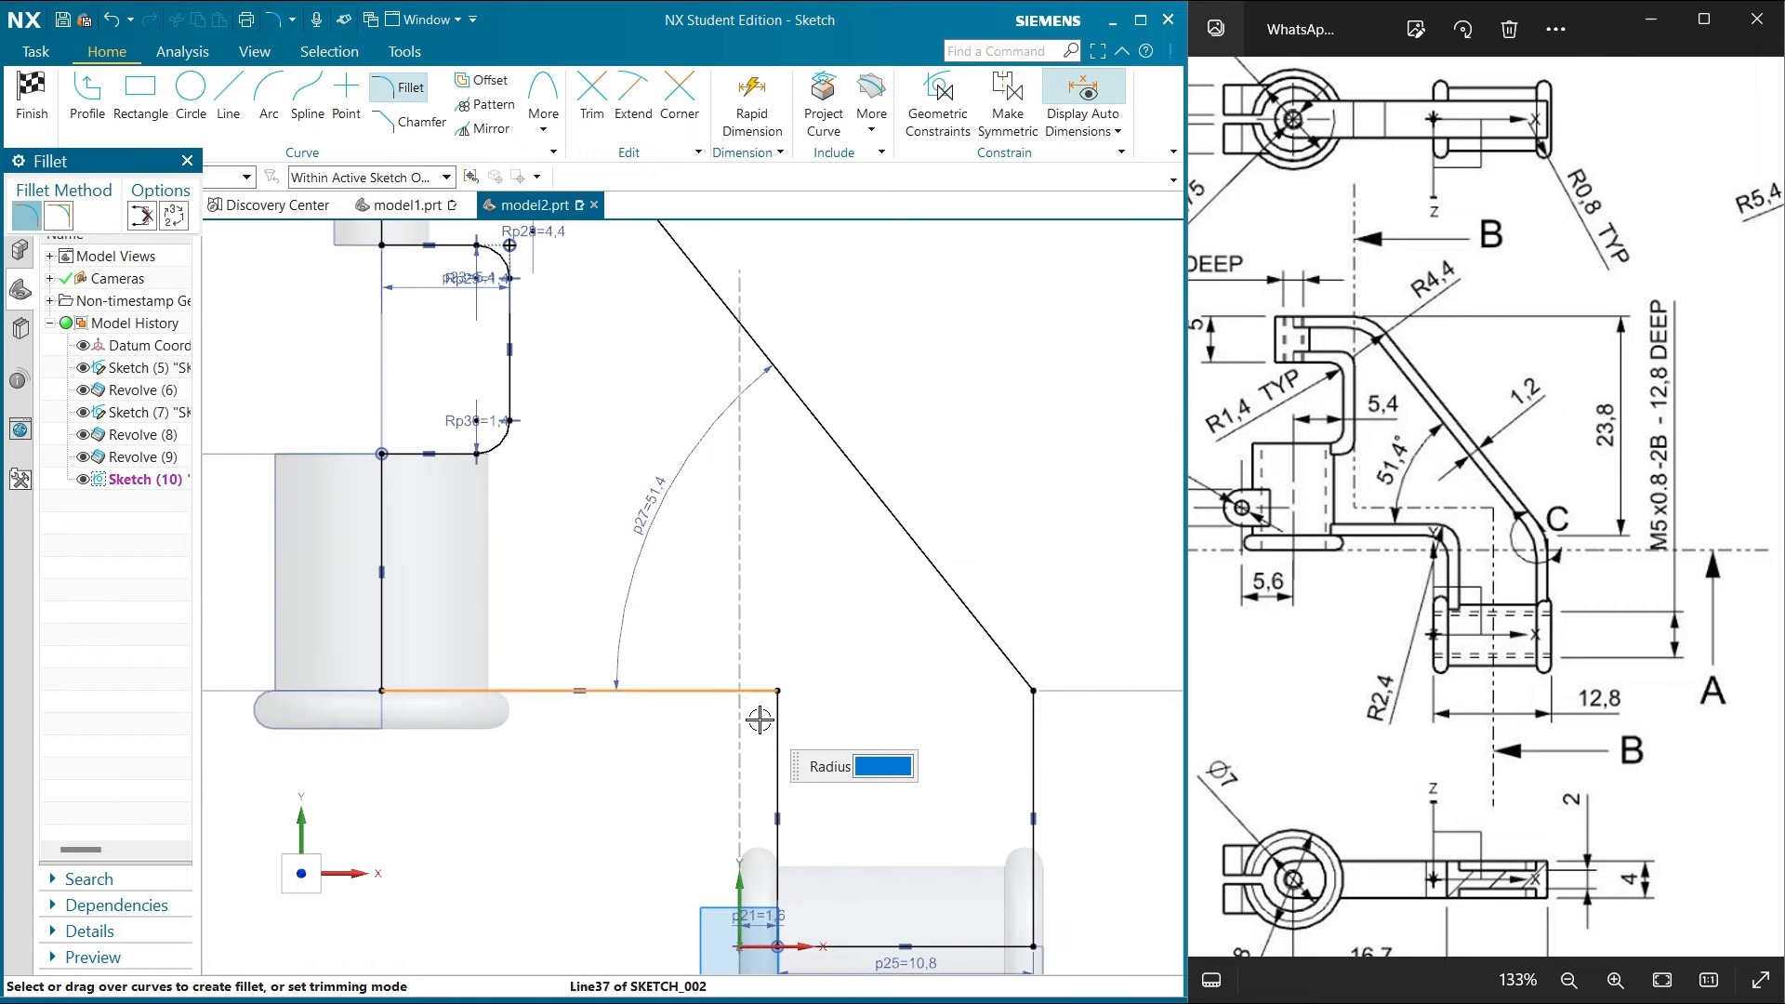
click(773, 723)
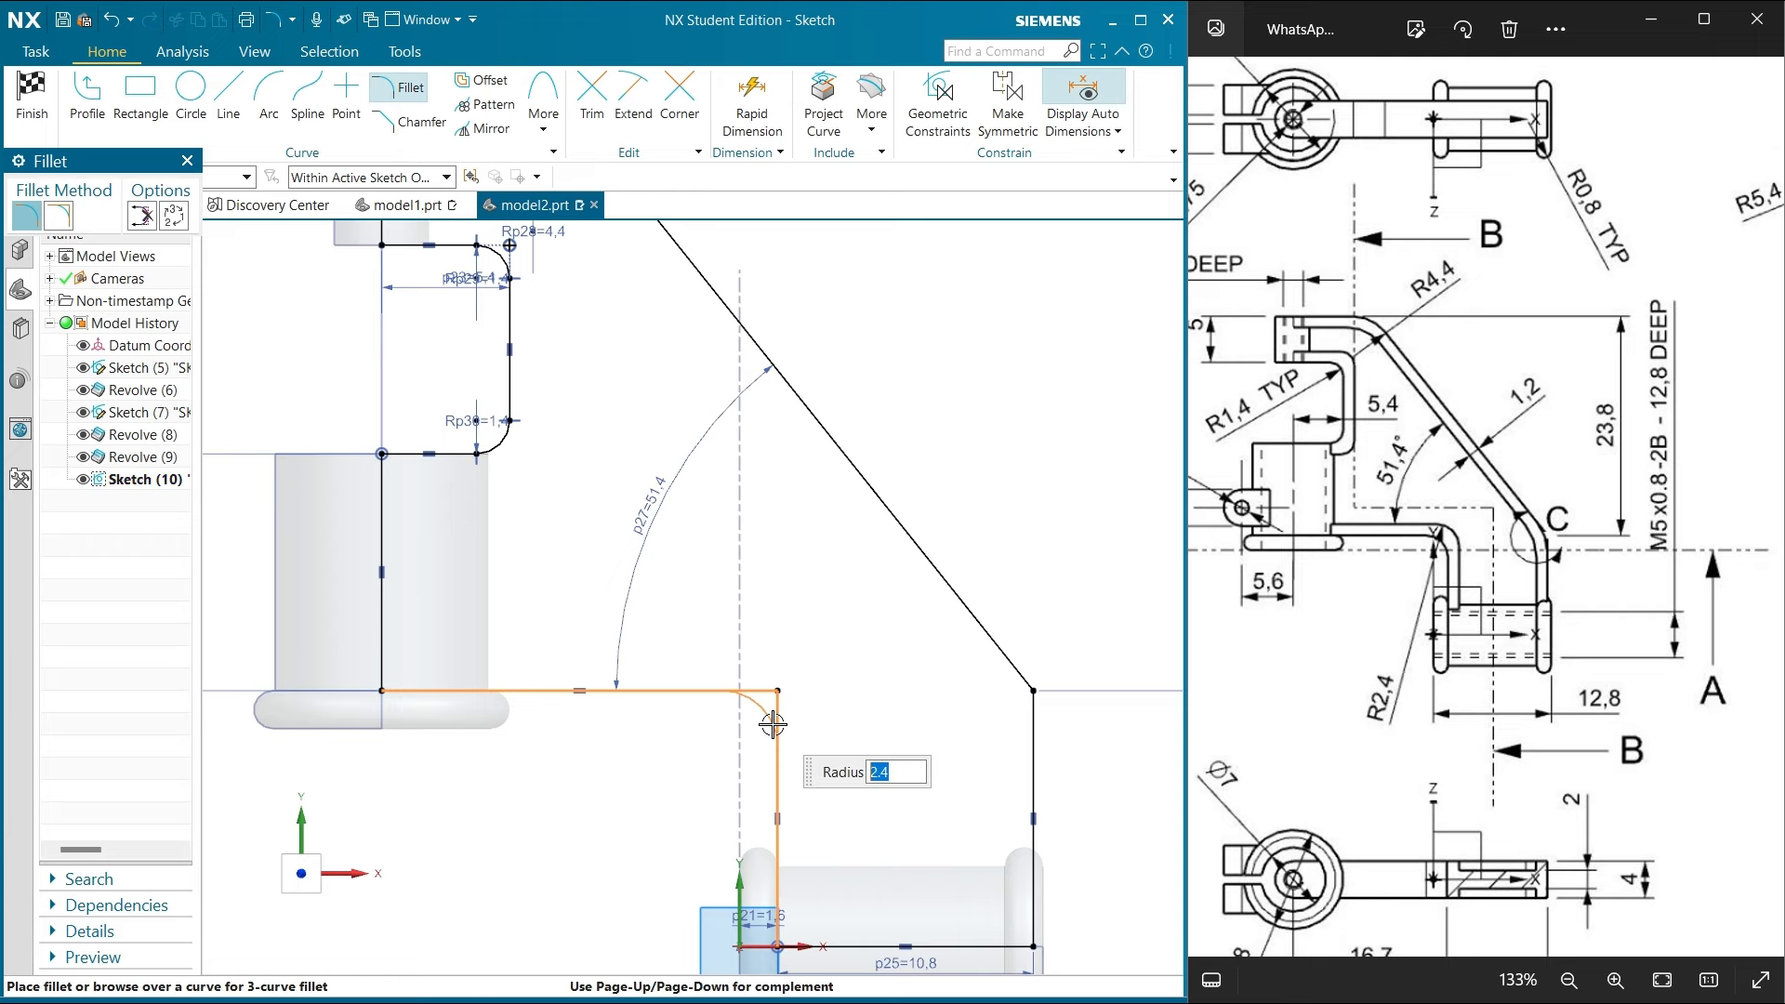
click(773, 723)
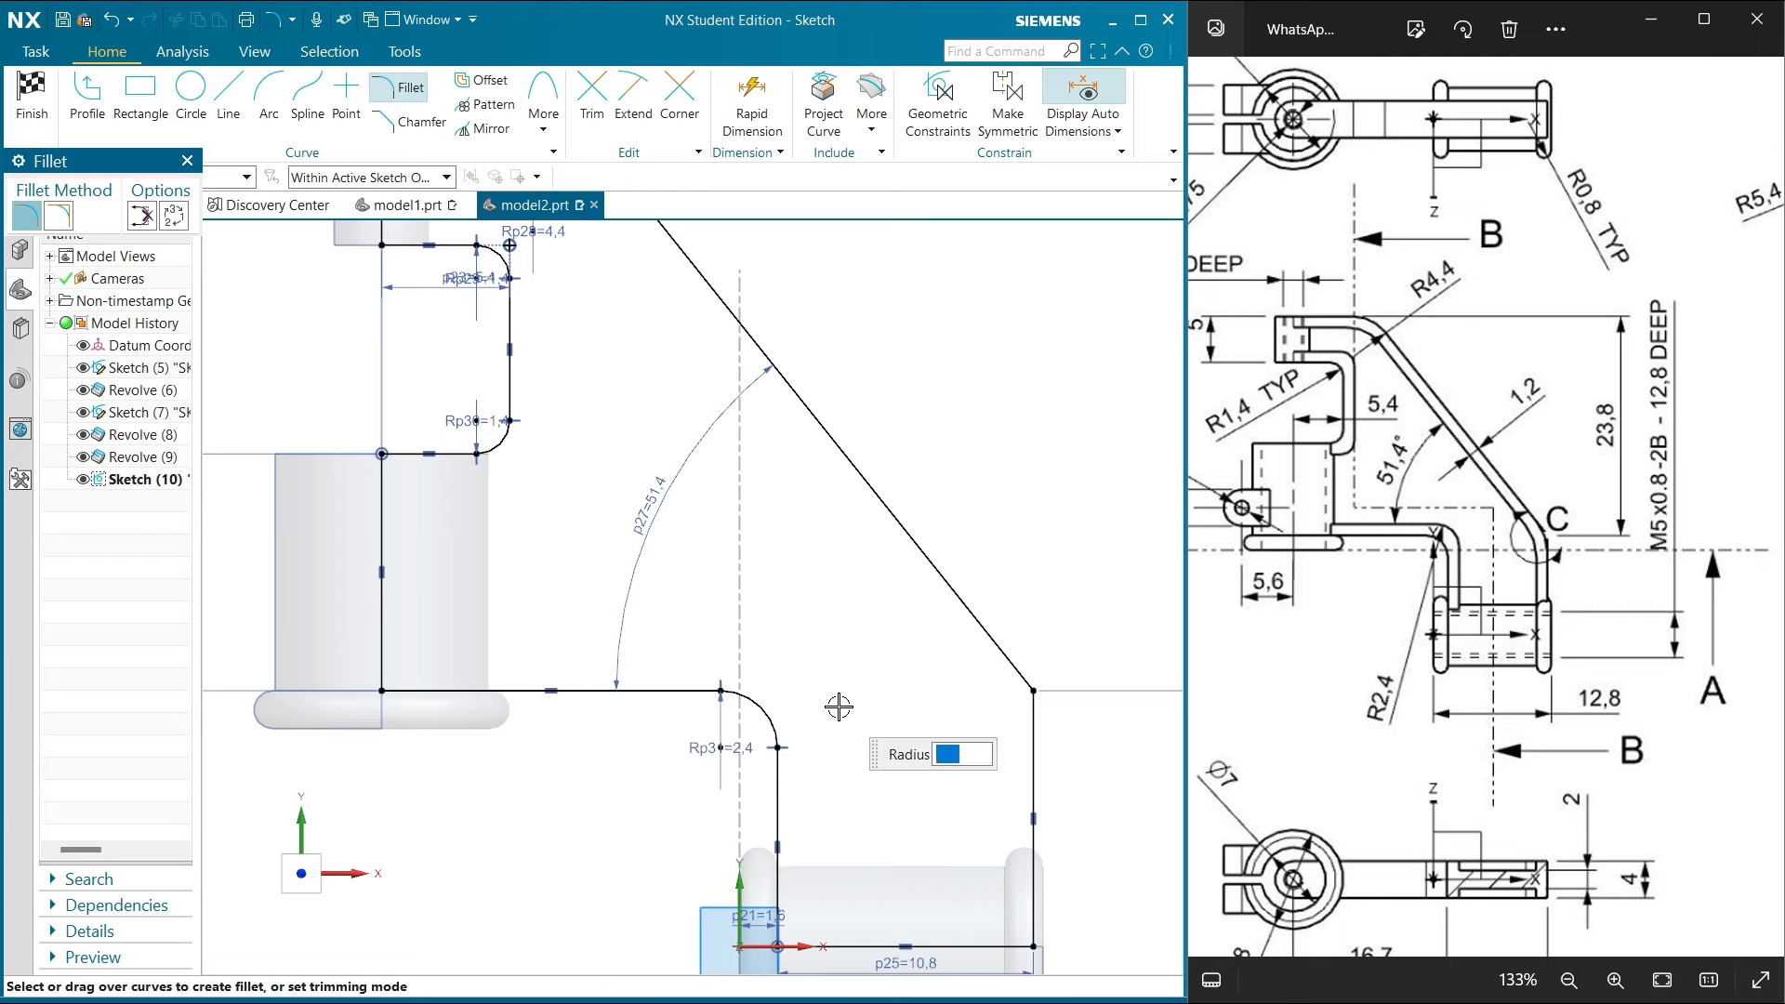
Following Detail C of the drawing, fillet the corner between the diagonal and the outer vertical line with a 5.4 mm radius
scroll(709, 651, down, 3)
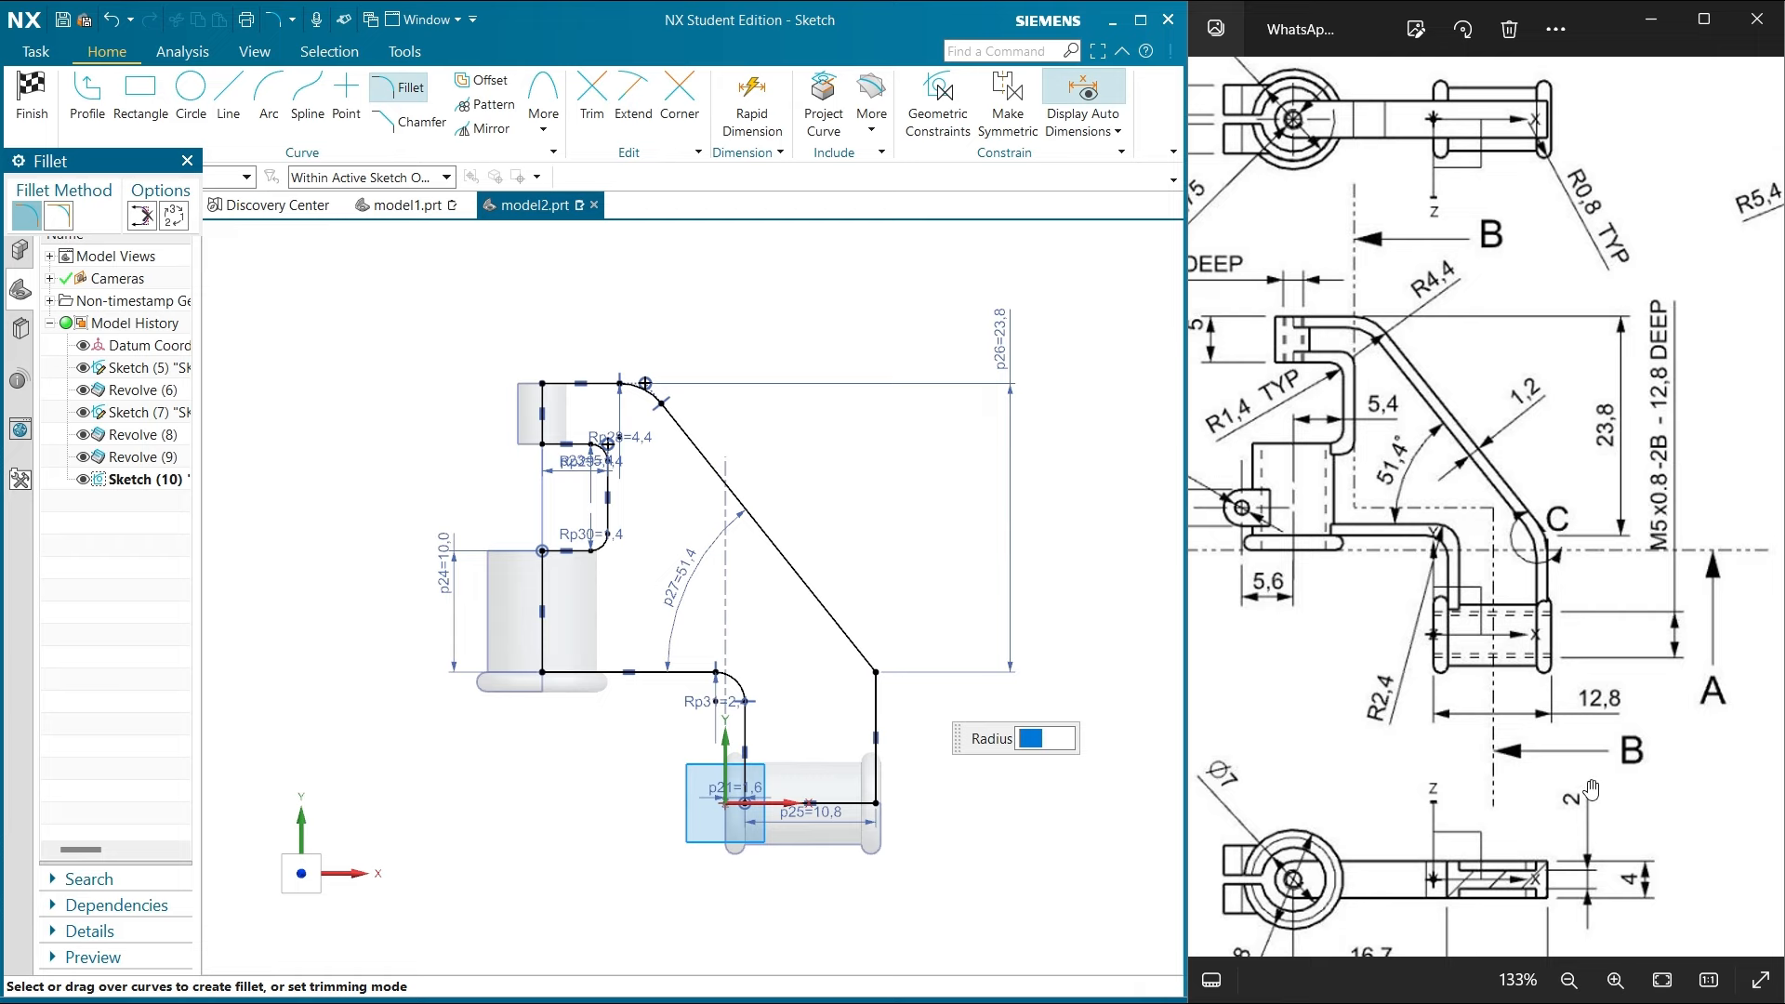
drag(1592, 790, 1179, 779)
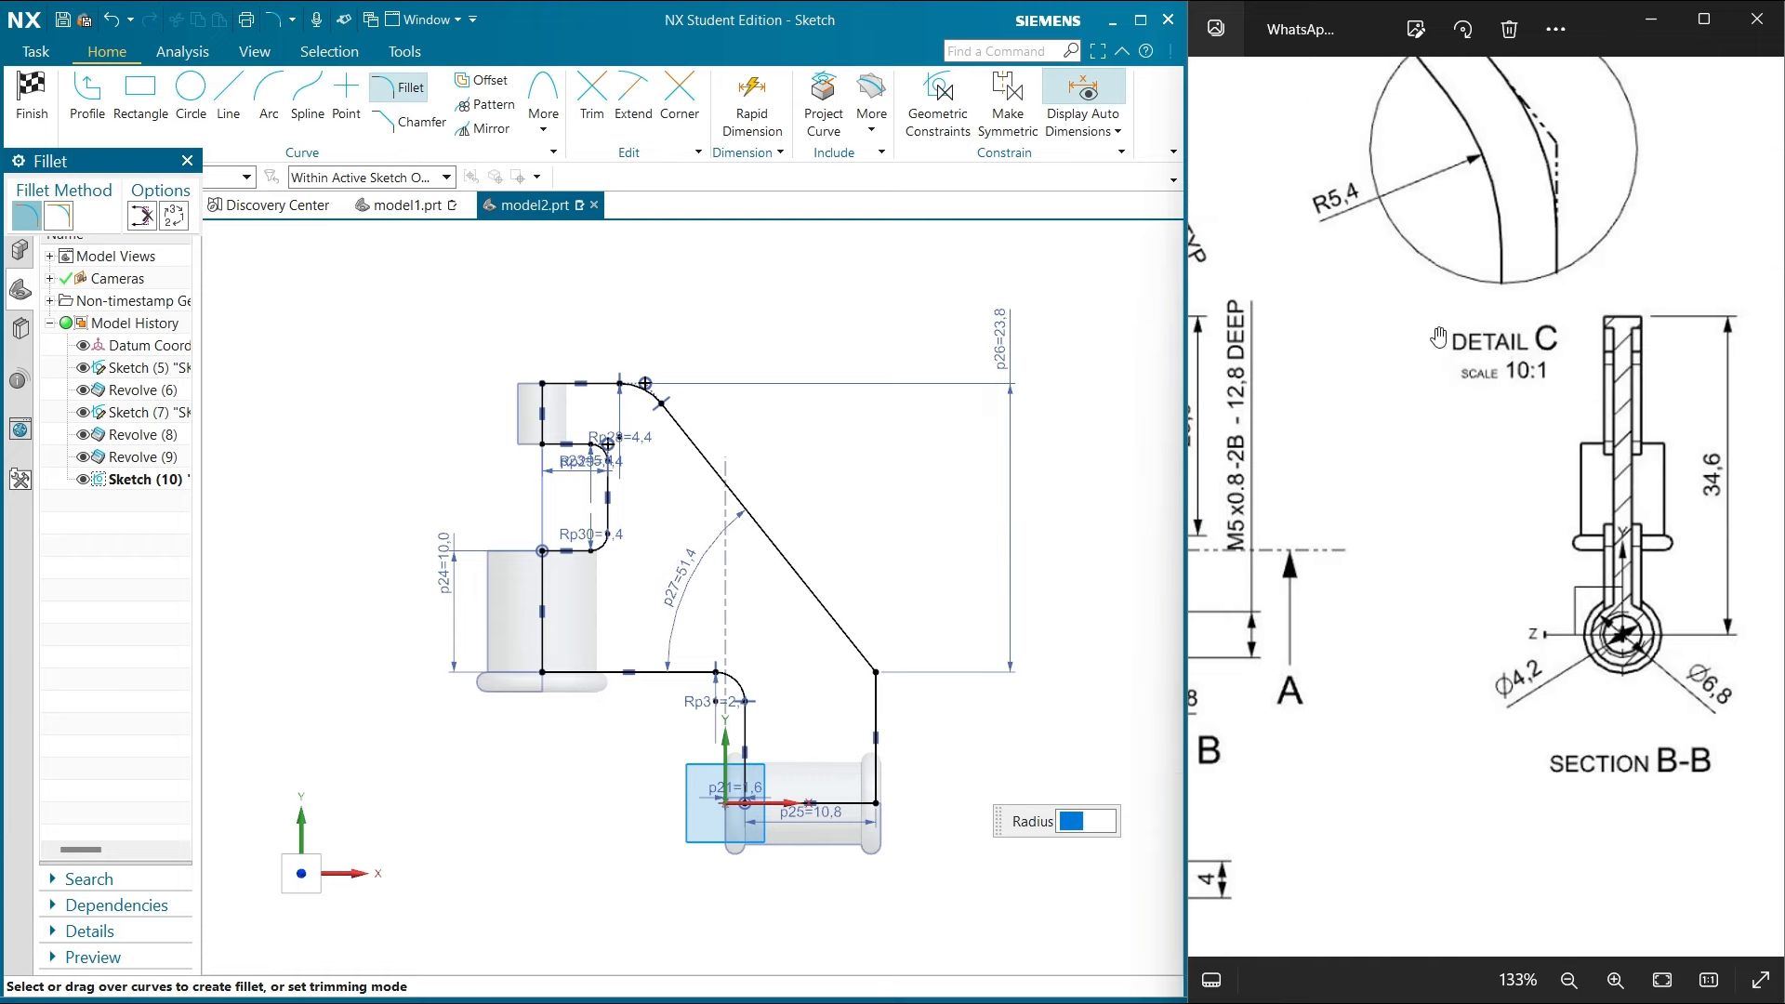
drag(1437, 336, 1552, 304)
scroll(819, 620, up, 3)
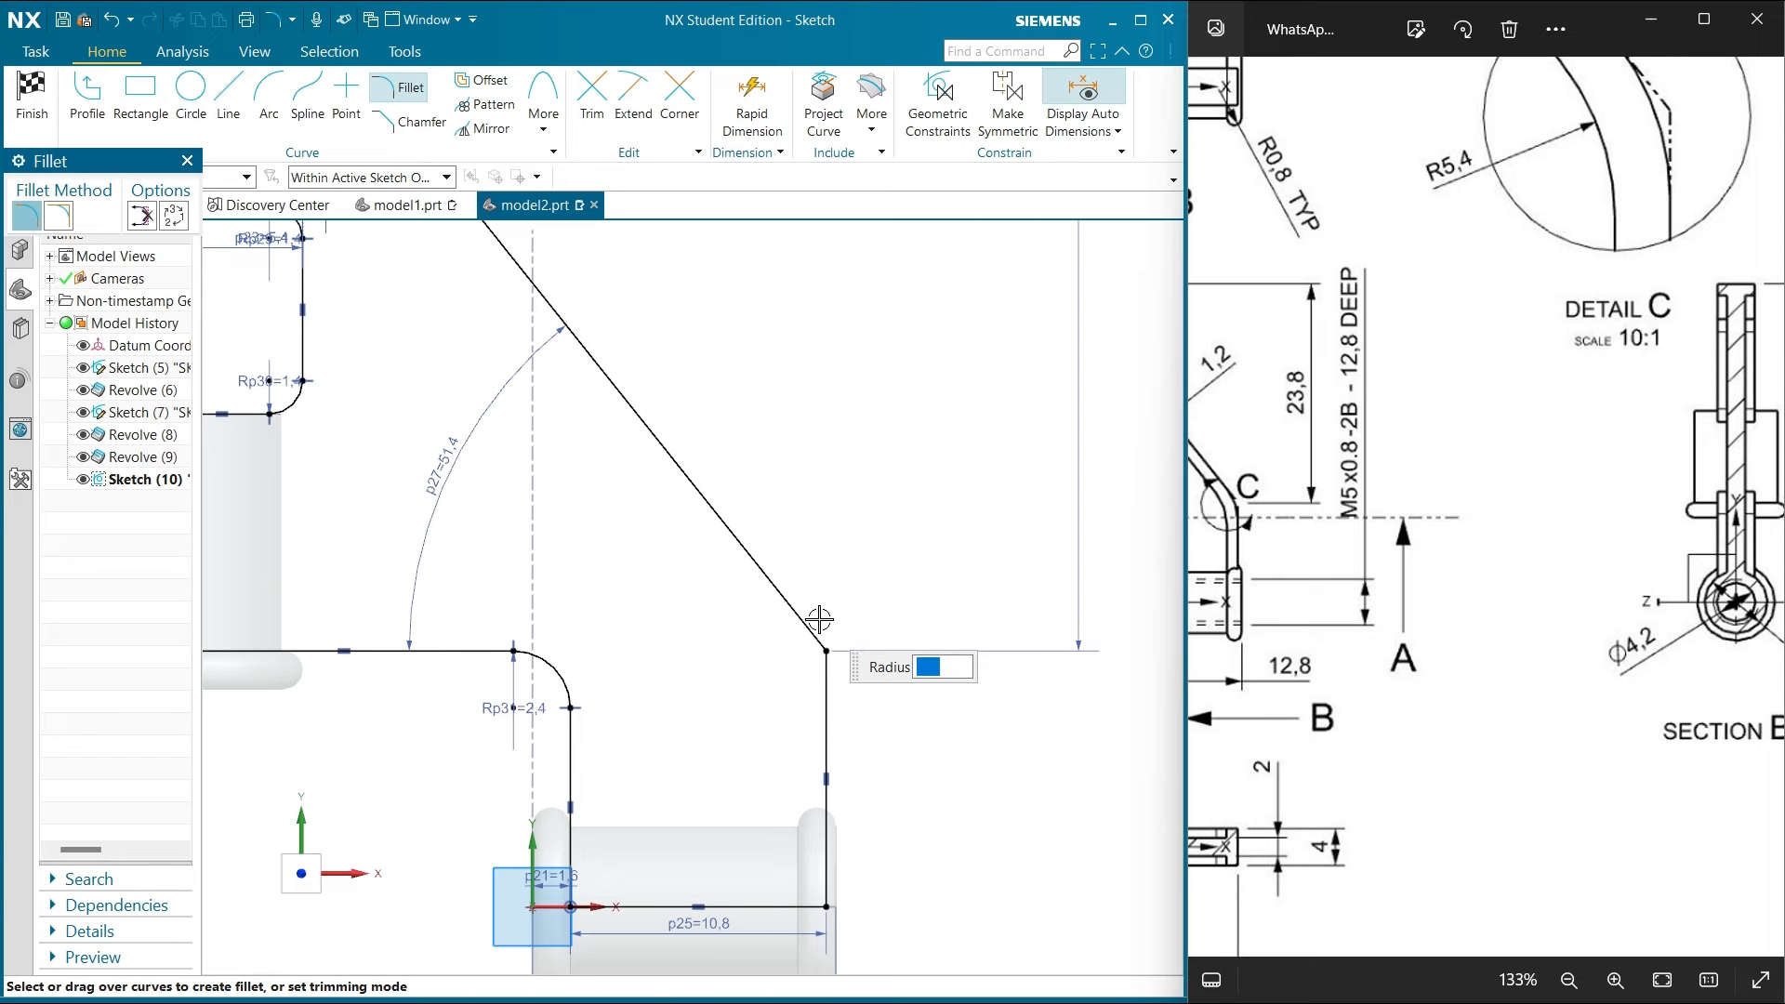
click(826, 650)
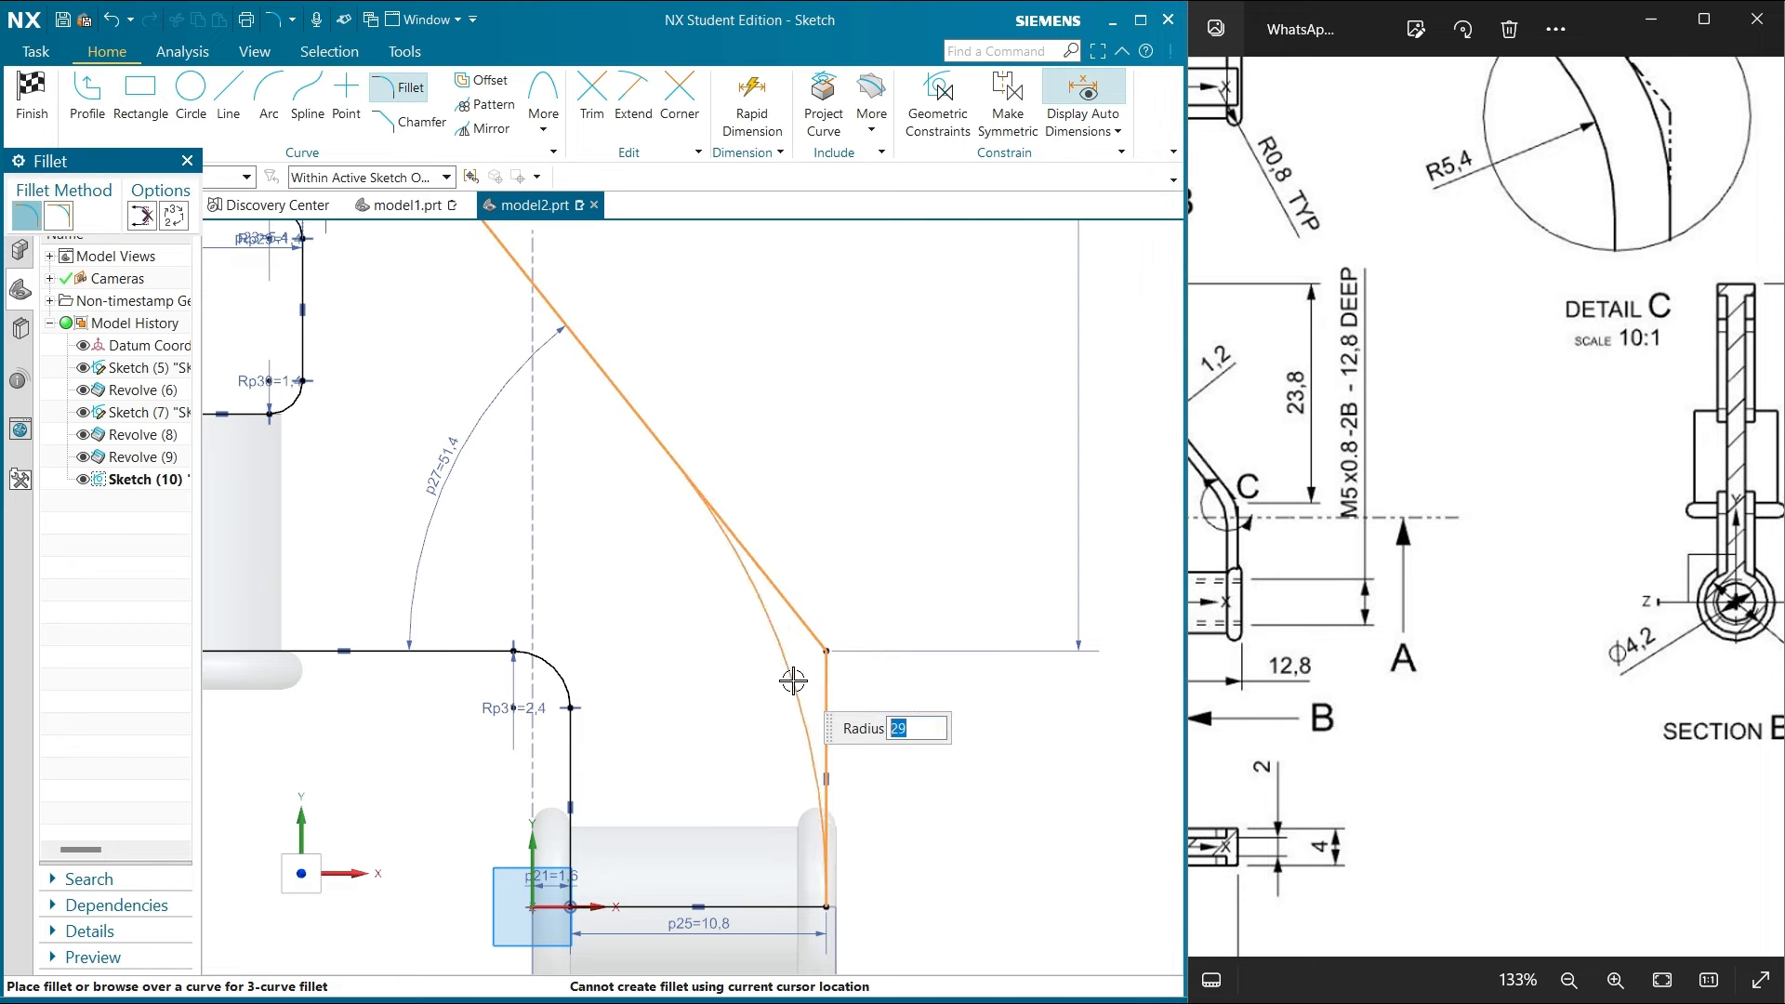
text(5.4)
key(Return)
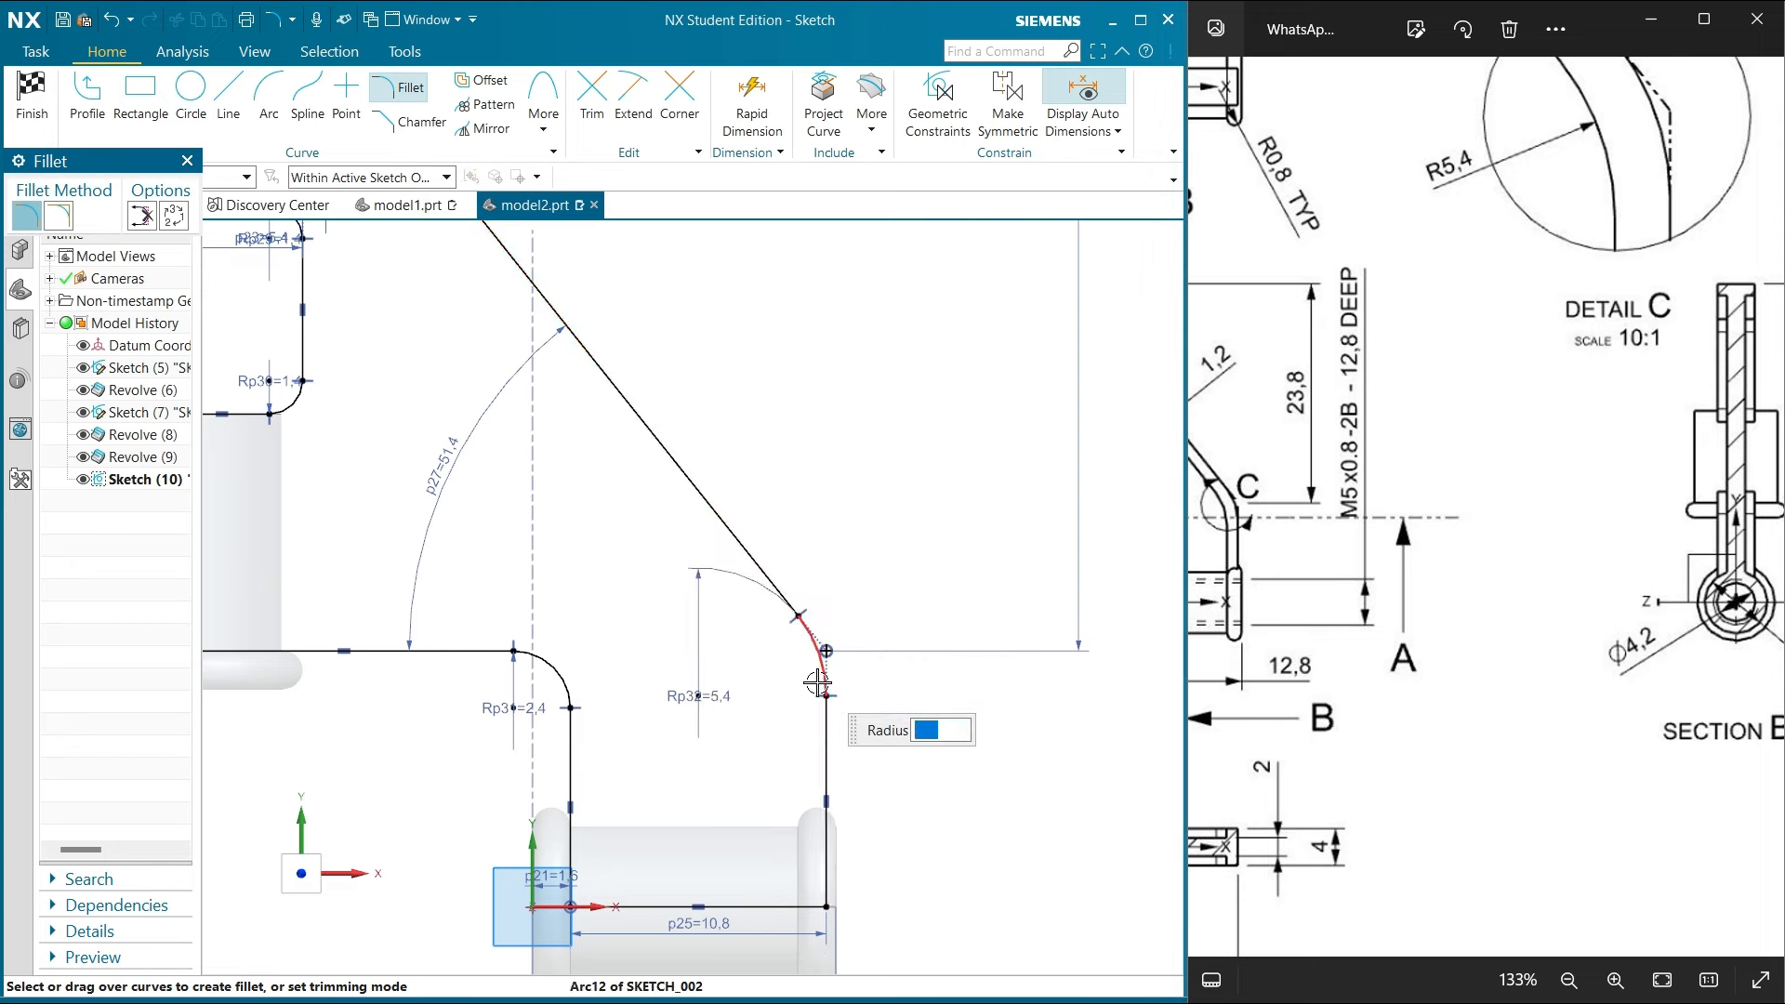
Offset the whole filleted outline inward by 1.2 mm, selecting it as connected curves and reversing the offset direction
scroll(805, 690, down, 4)
right_click(777, 321)
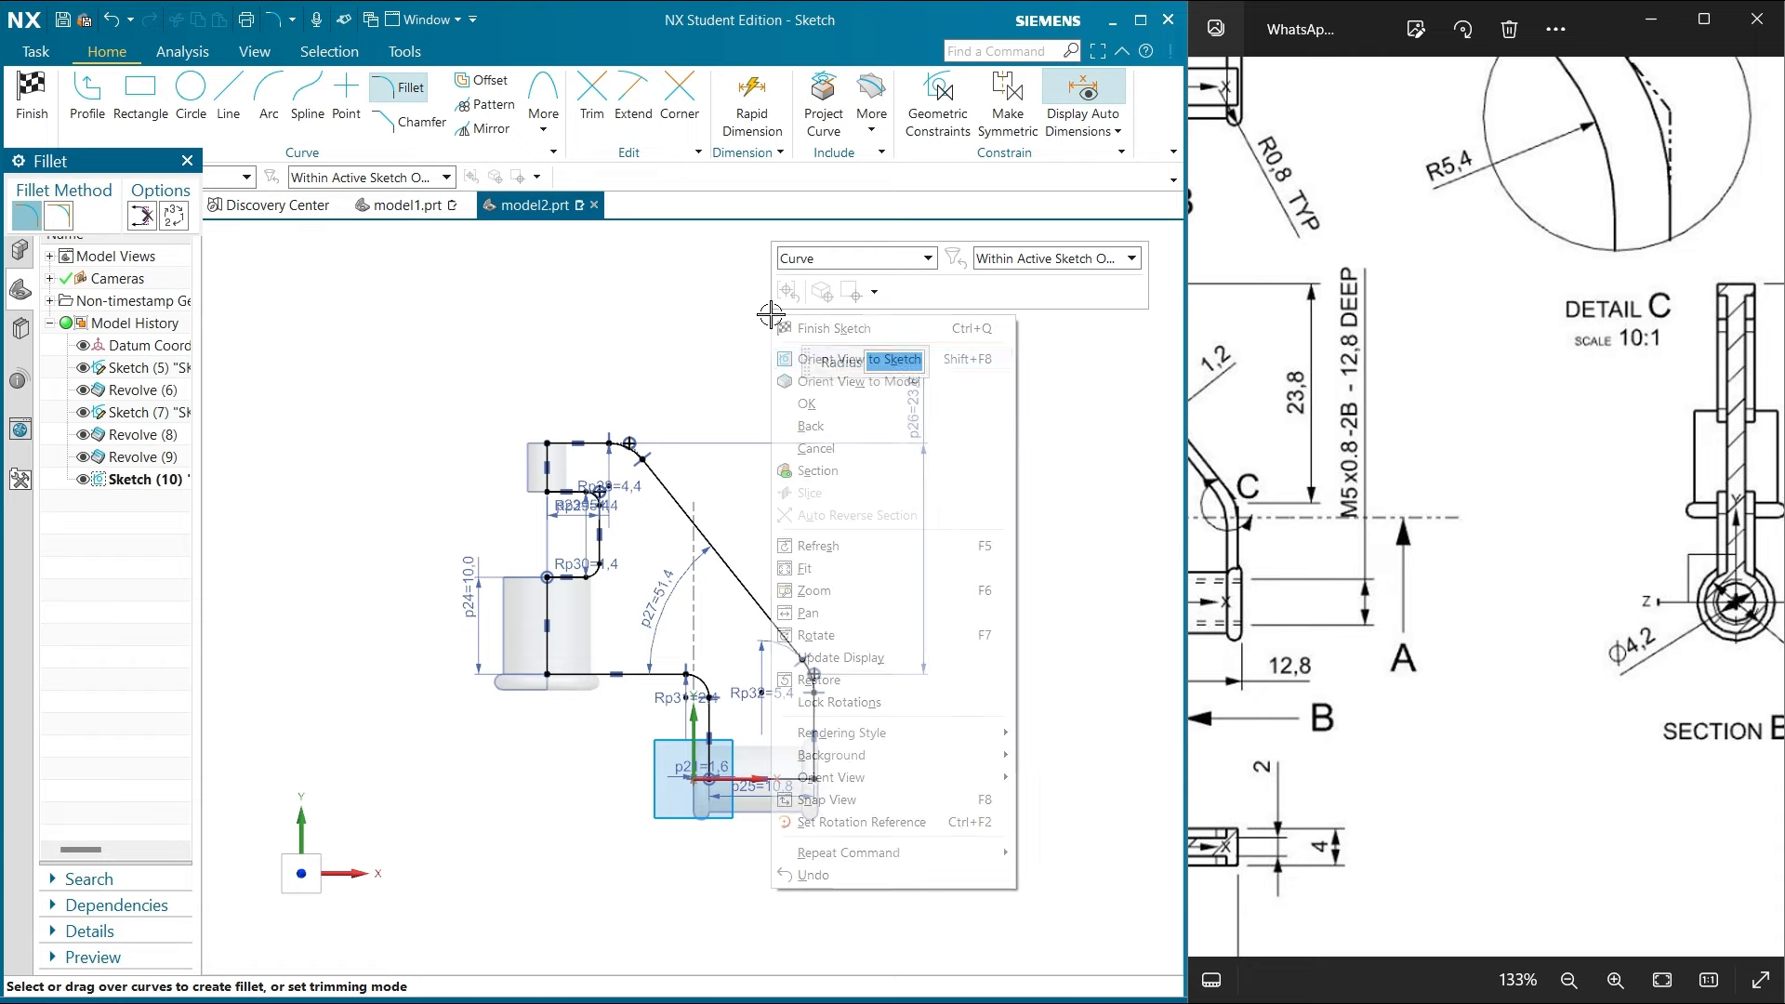
click(803, 569)
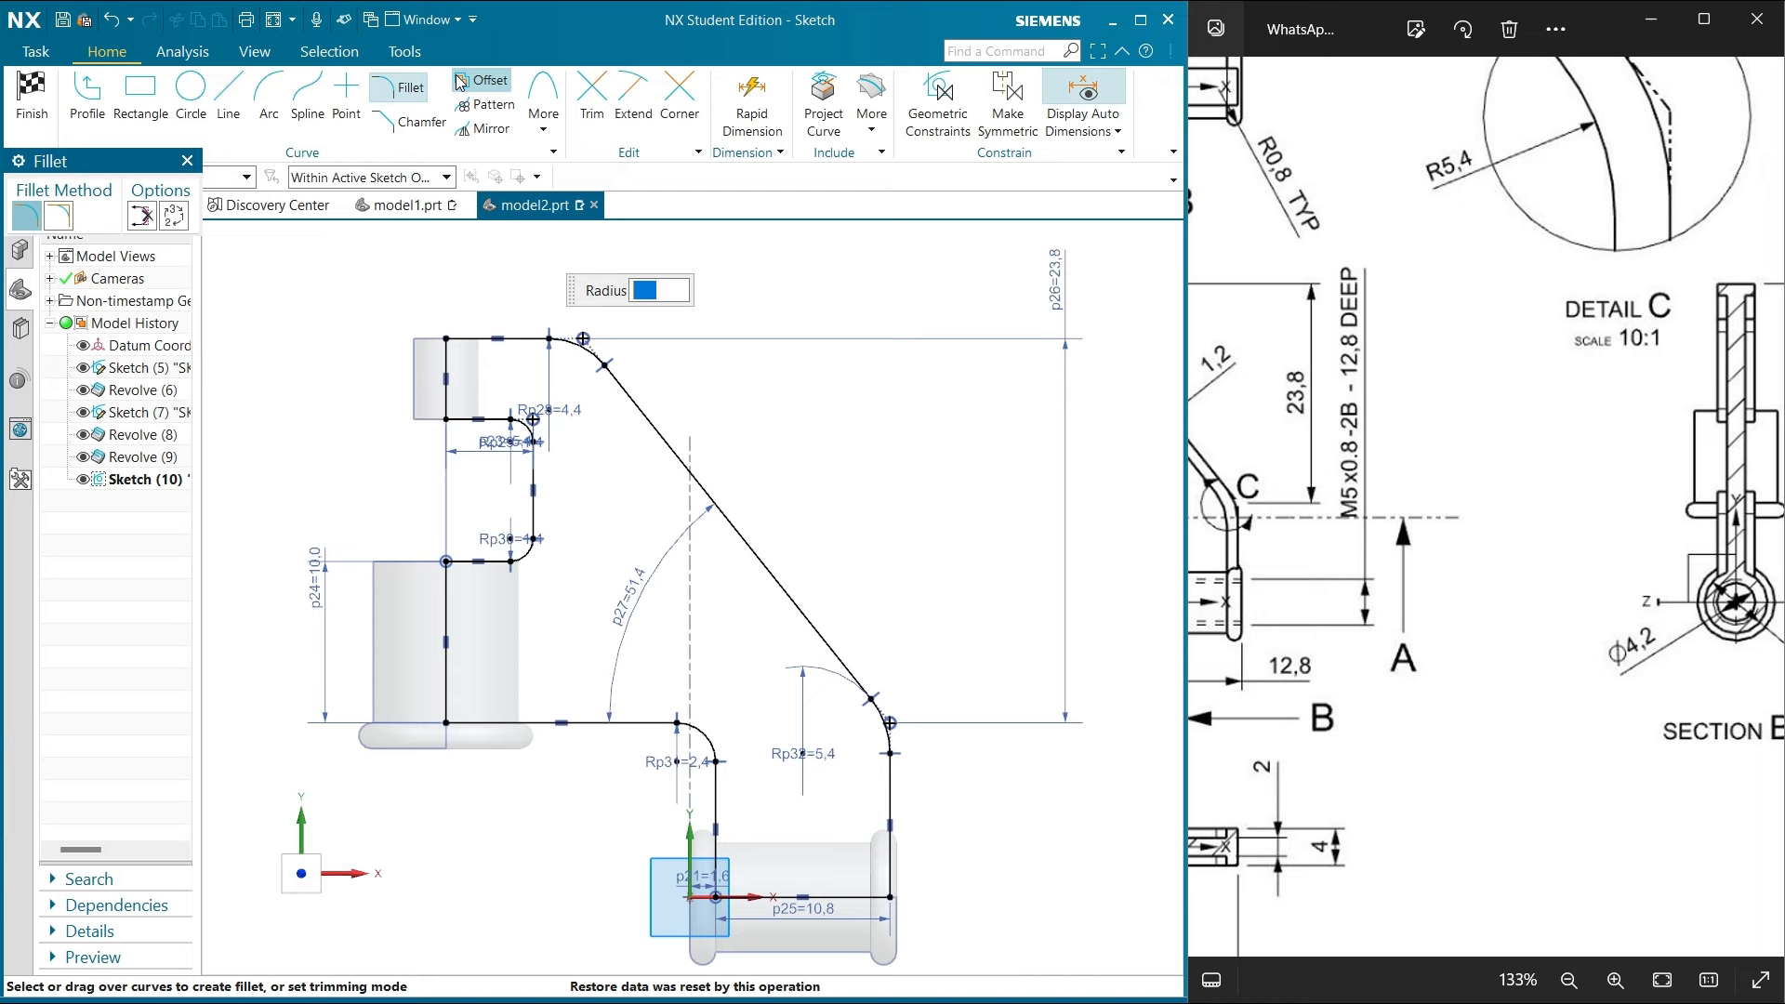
click(483, 80)
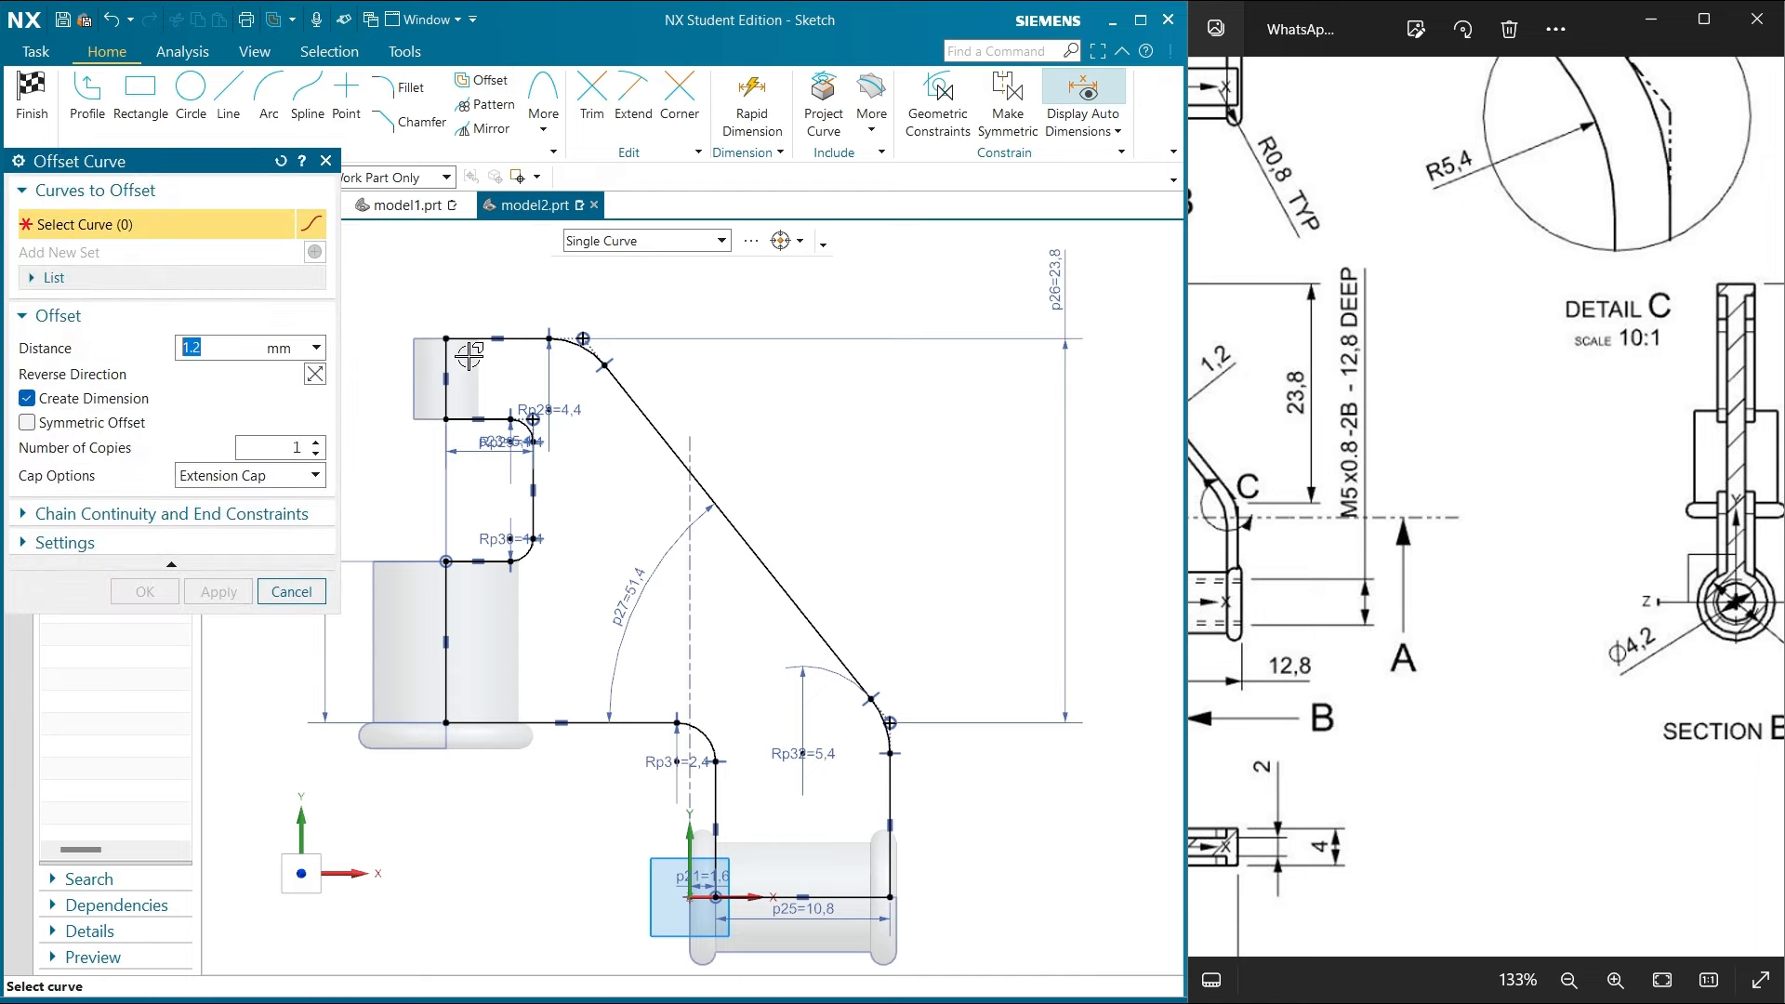
click(662, 242)
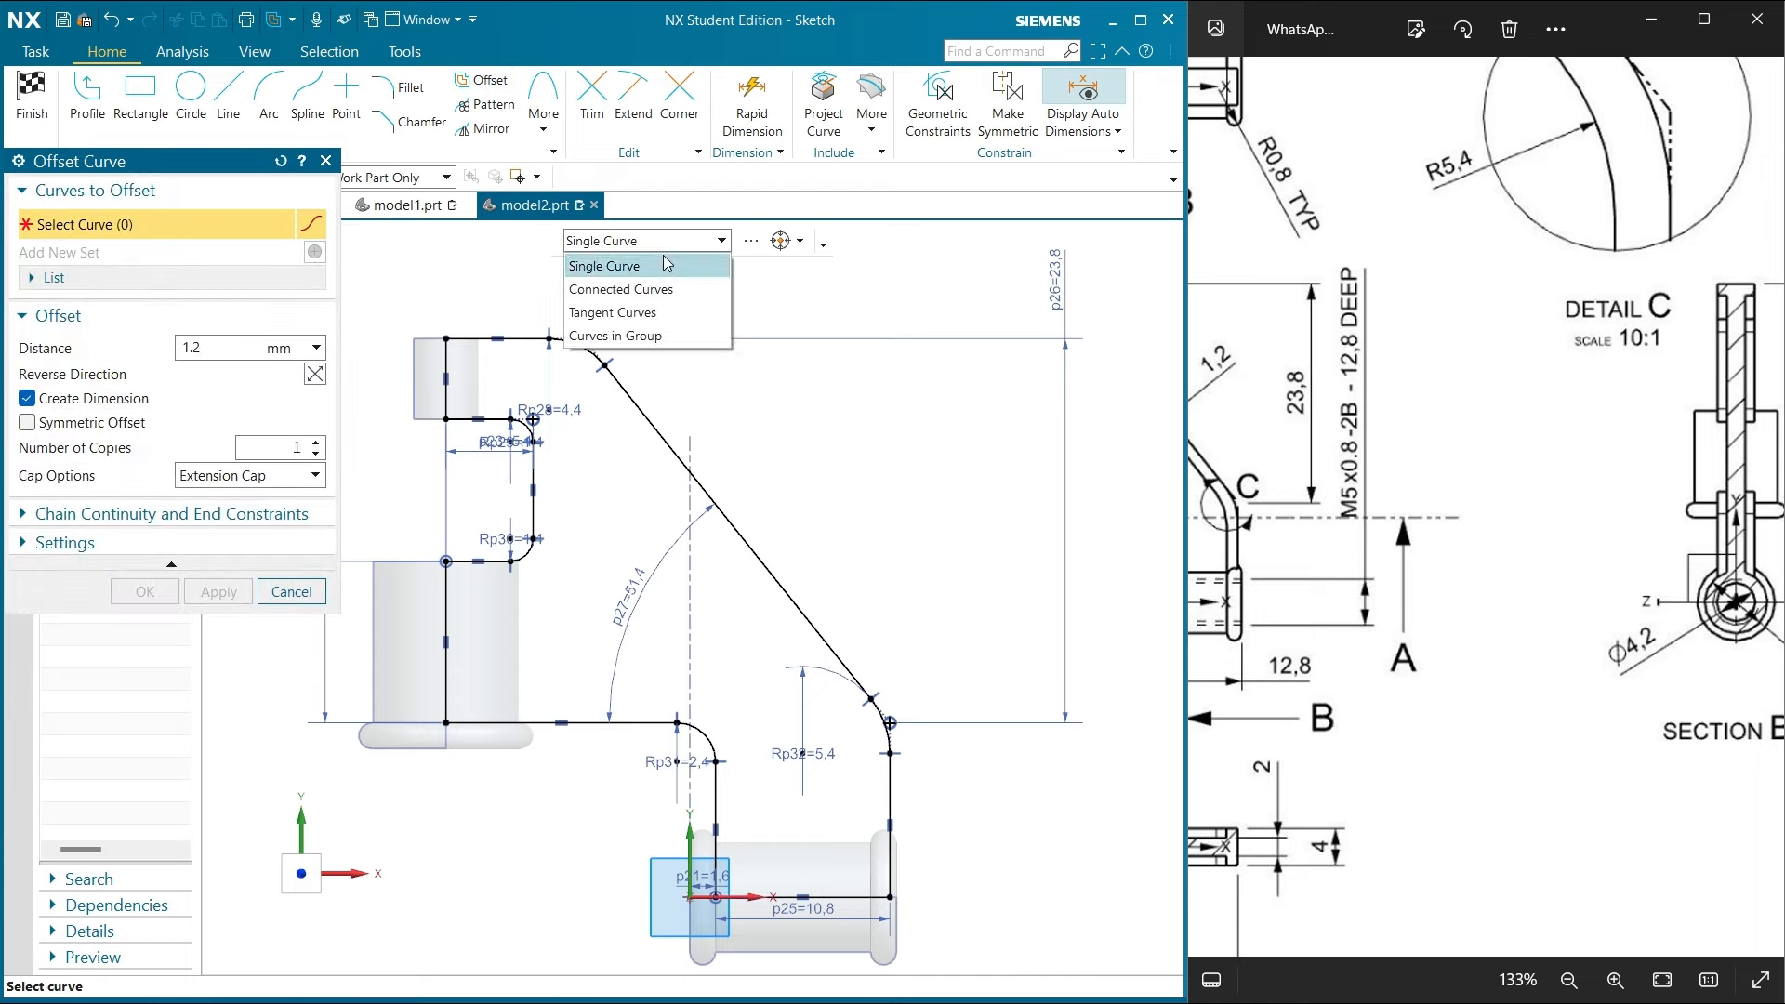
click(626, 290)
click(514, 340)
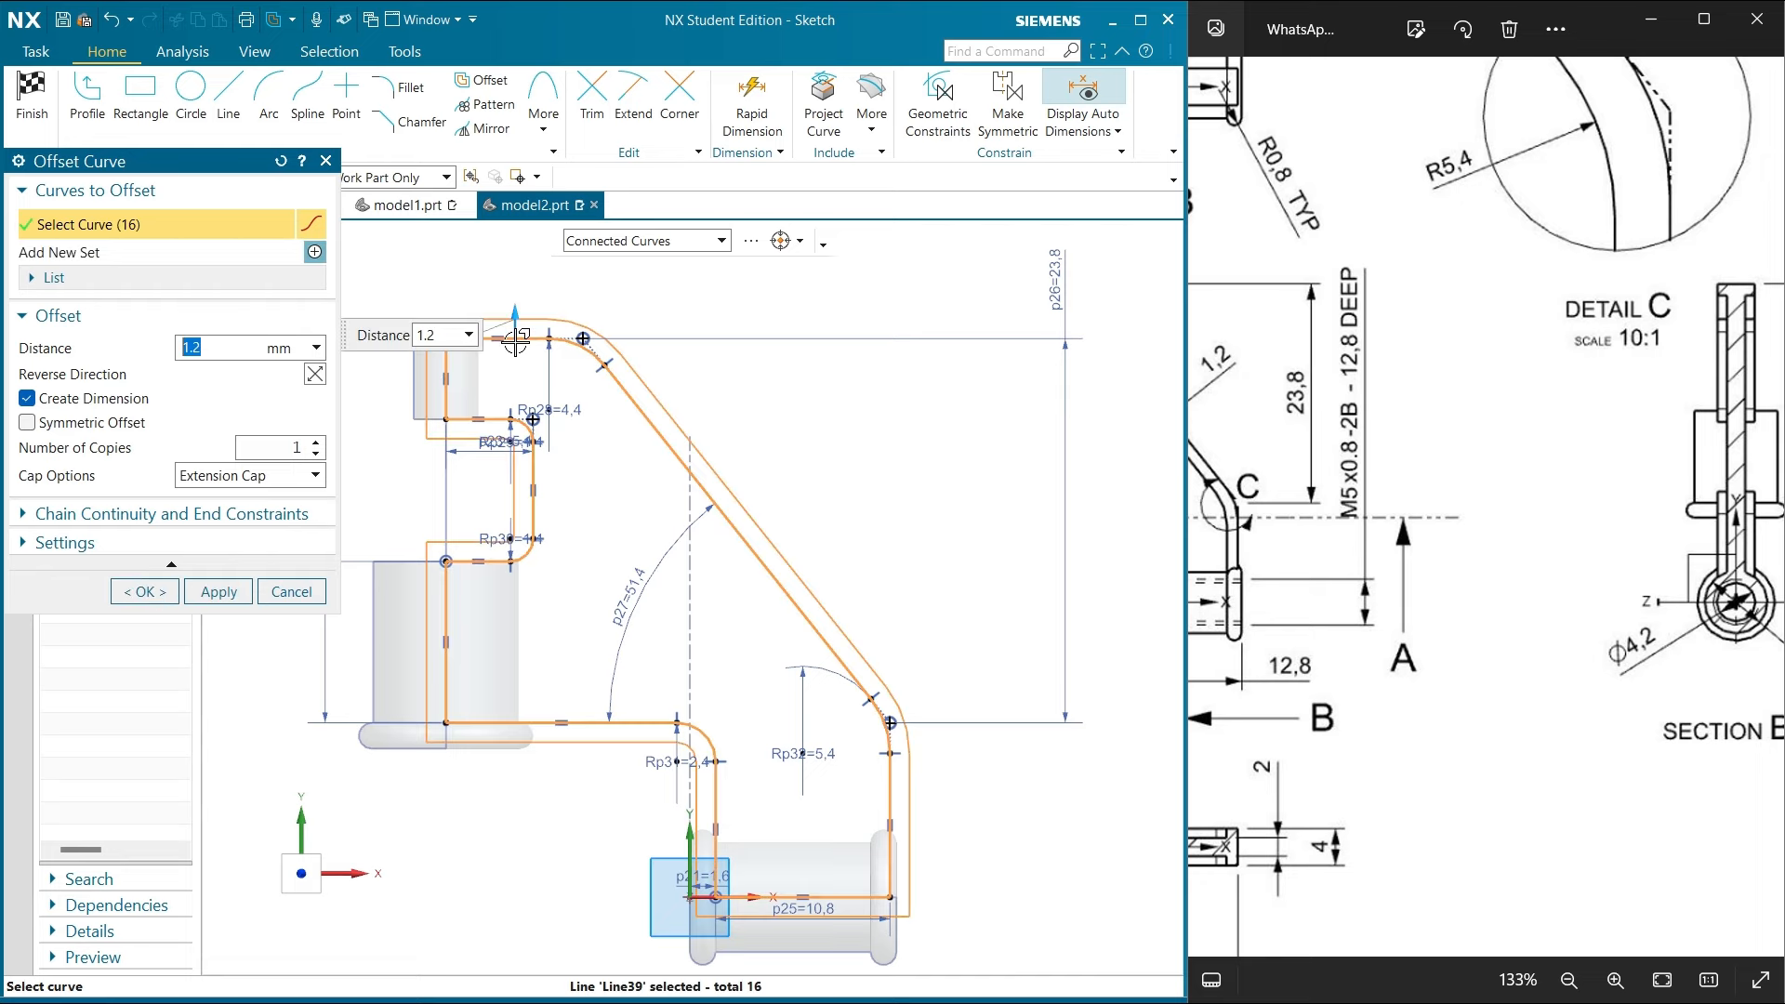
click(315, 375)
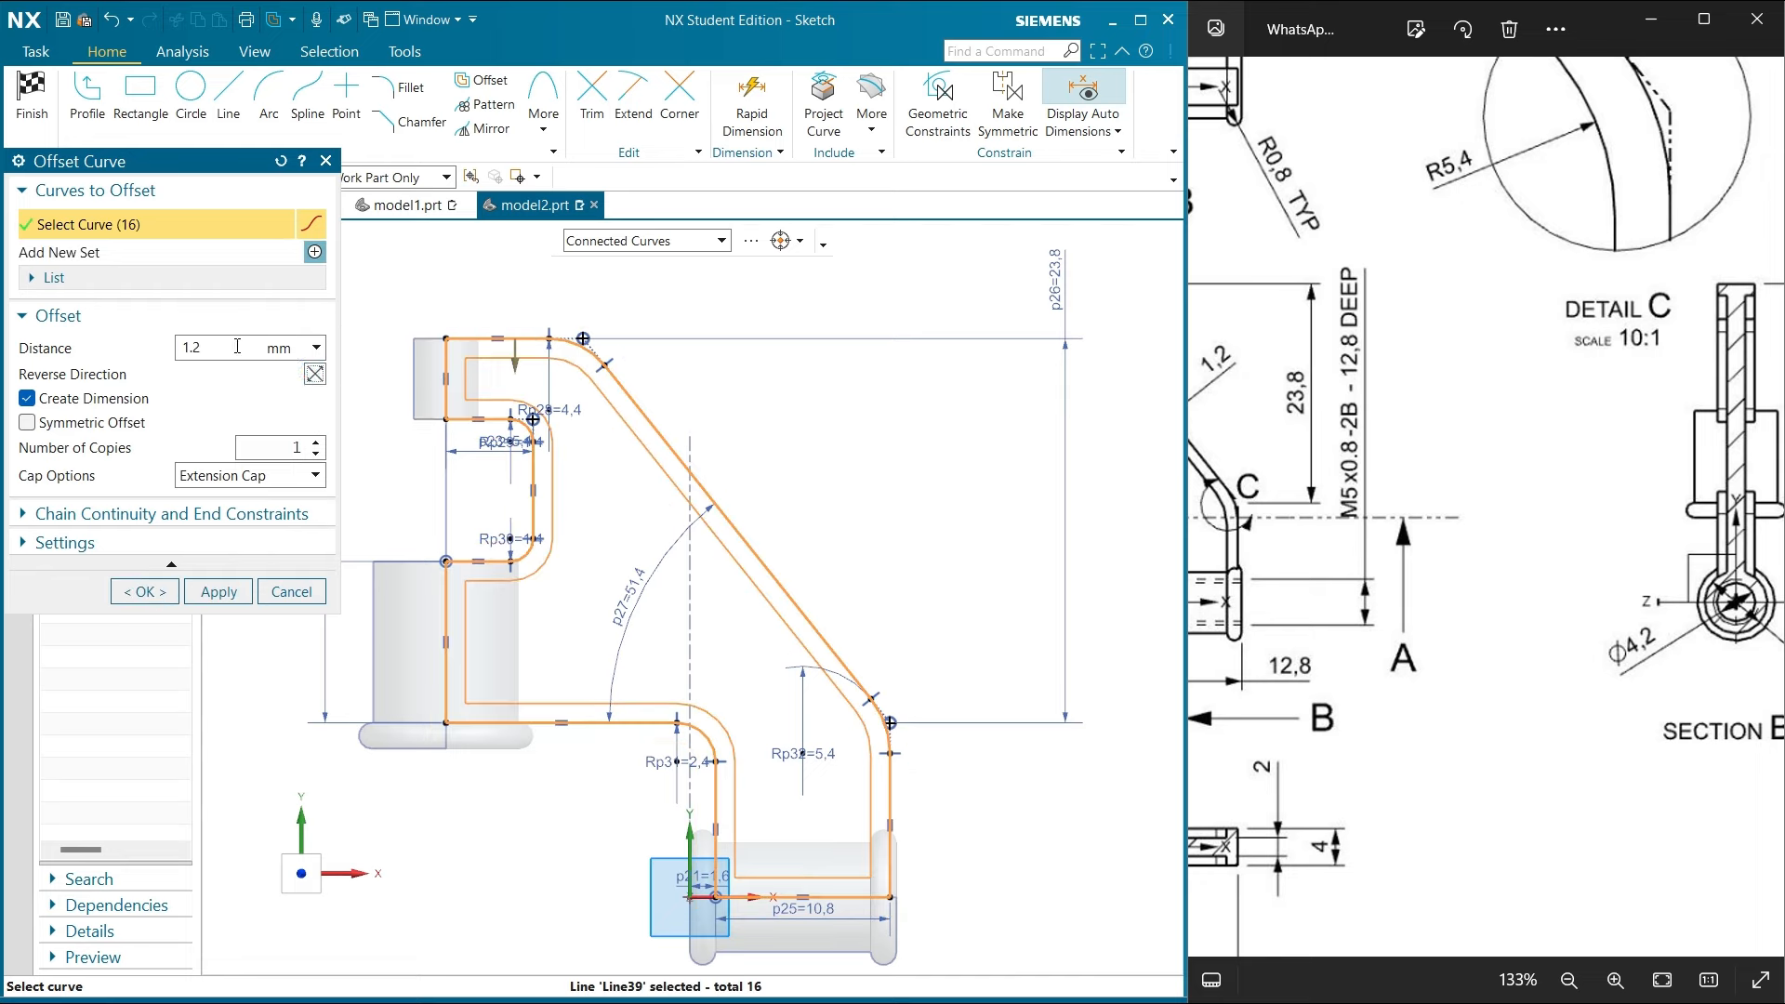
click(218, 592)
scroll(702, 584, down, 2)
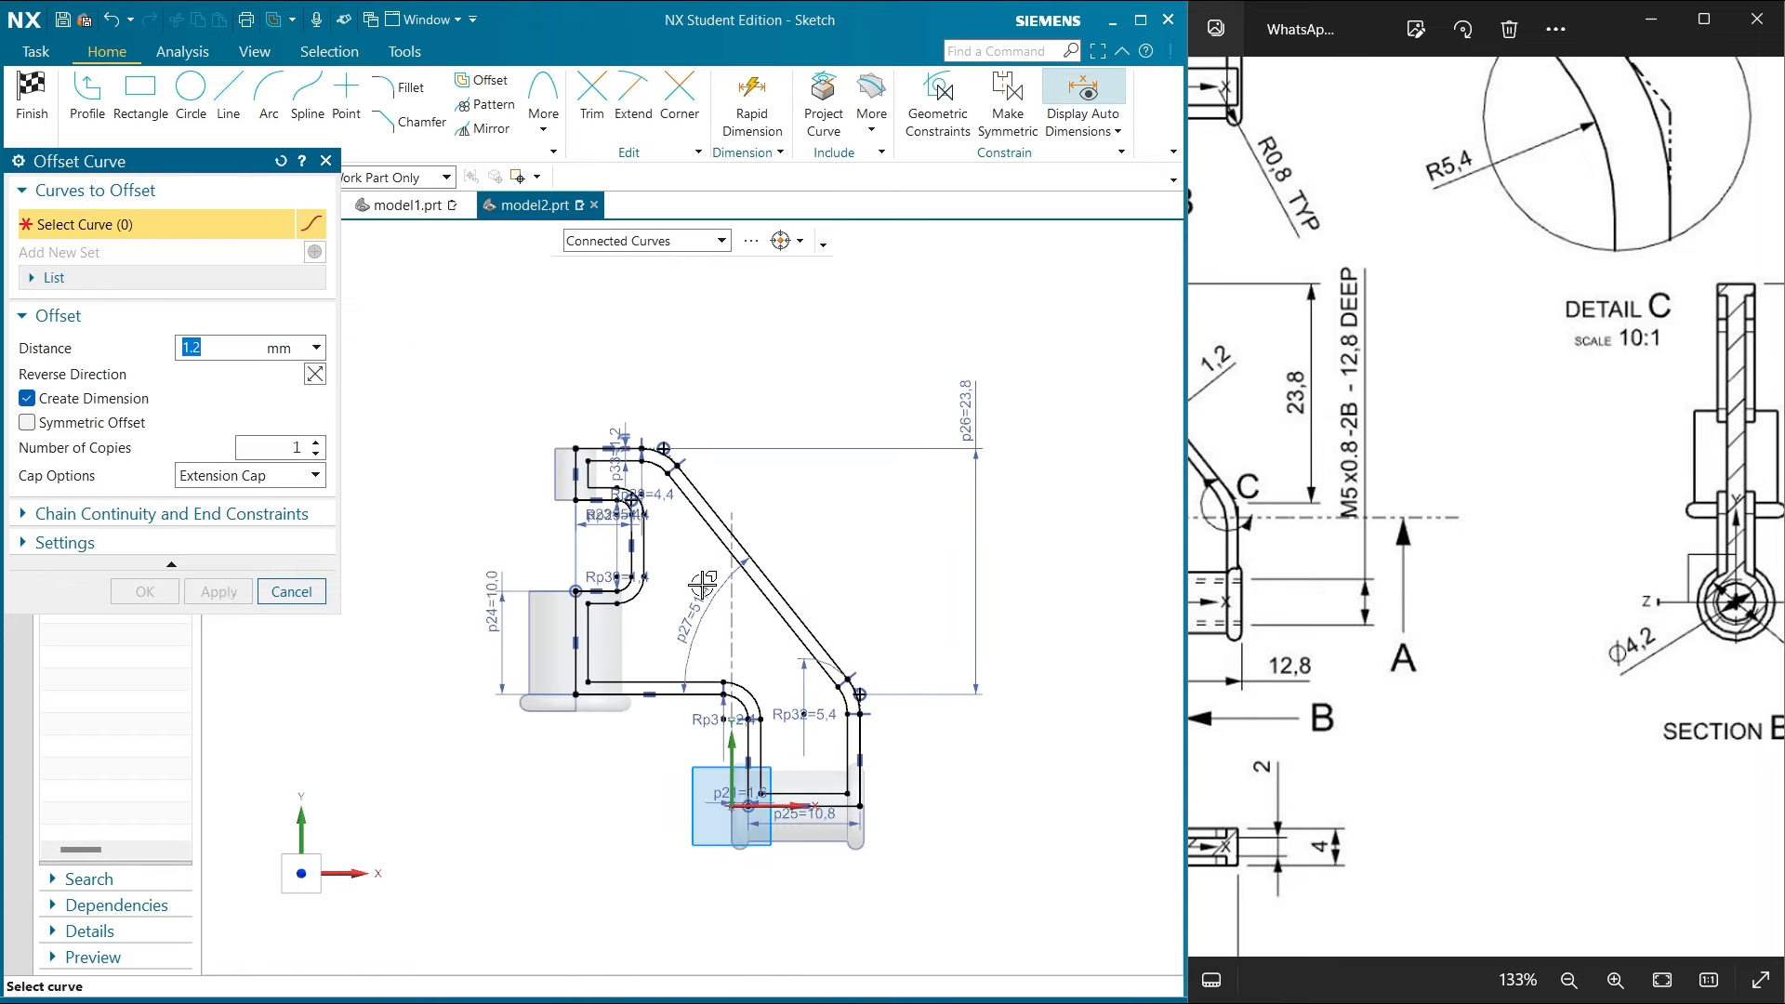
click(303, 592)
scroll(462, 556, up, 3)
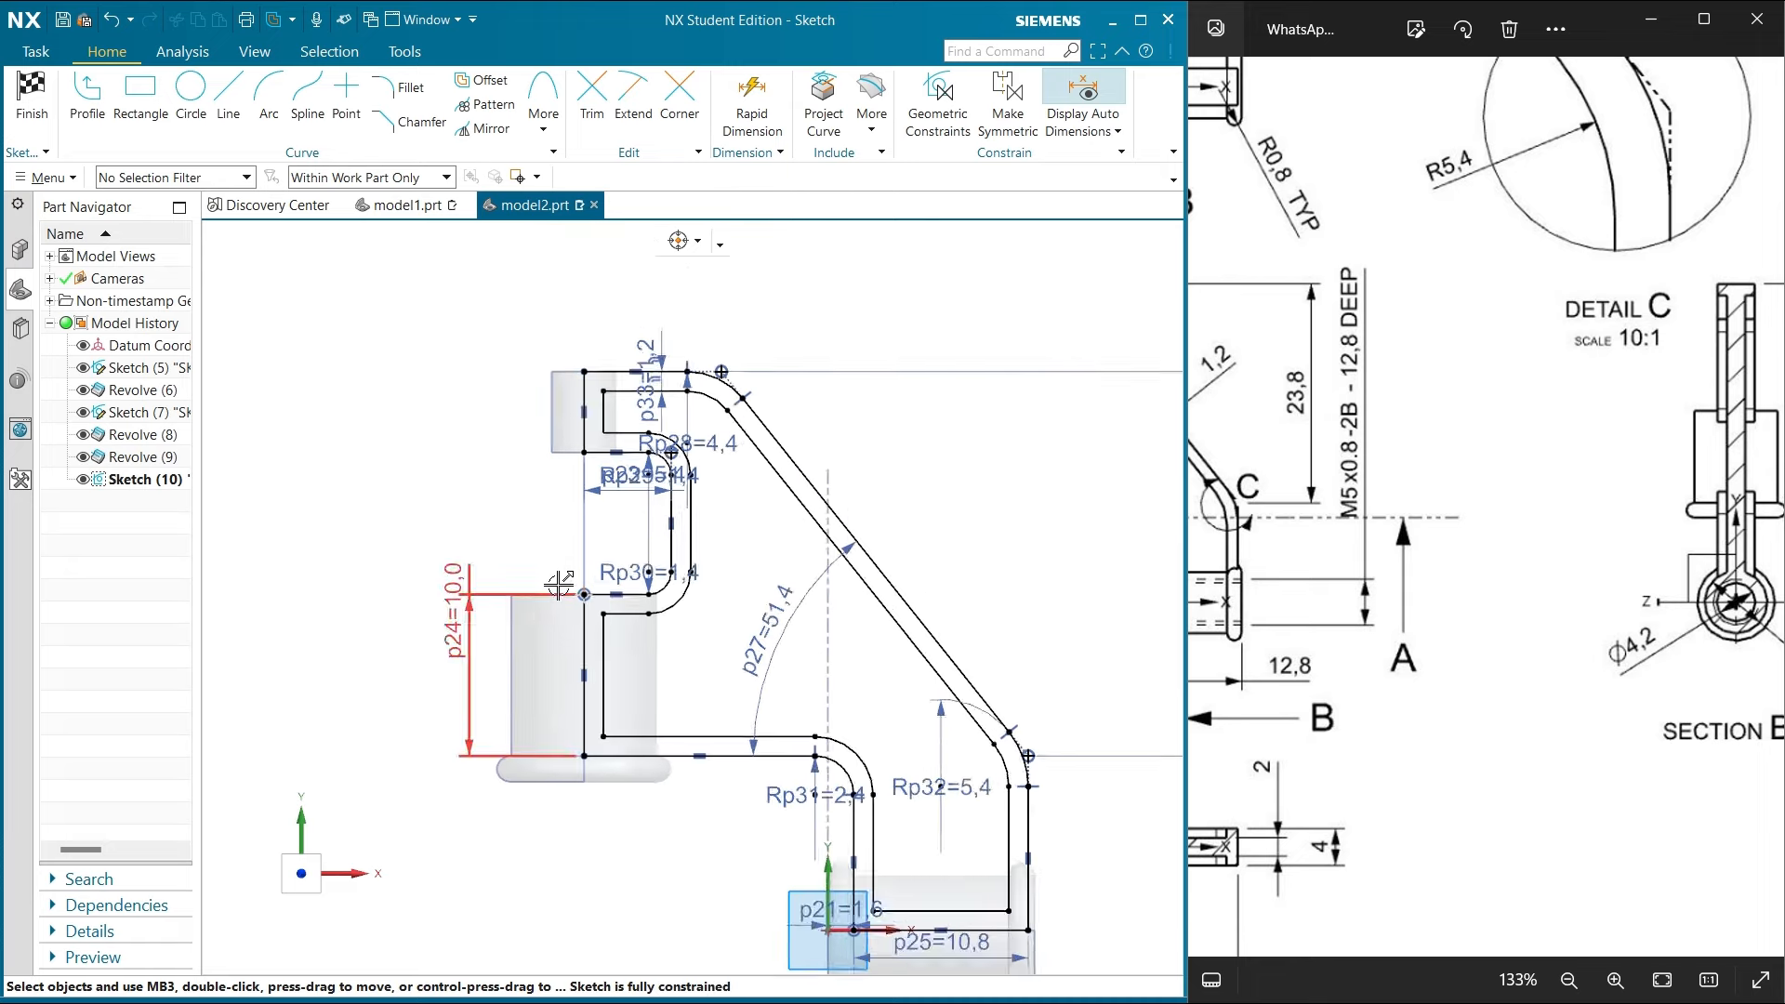
Finish the sketch and start an Extrude with reset settings, using only the region enclosed by the inner offset outline as the section
scroll(462, 556, down, 3)
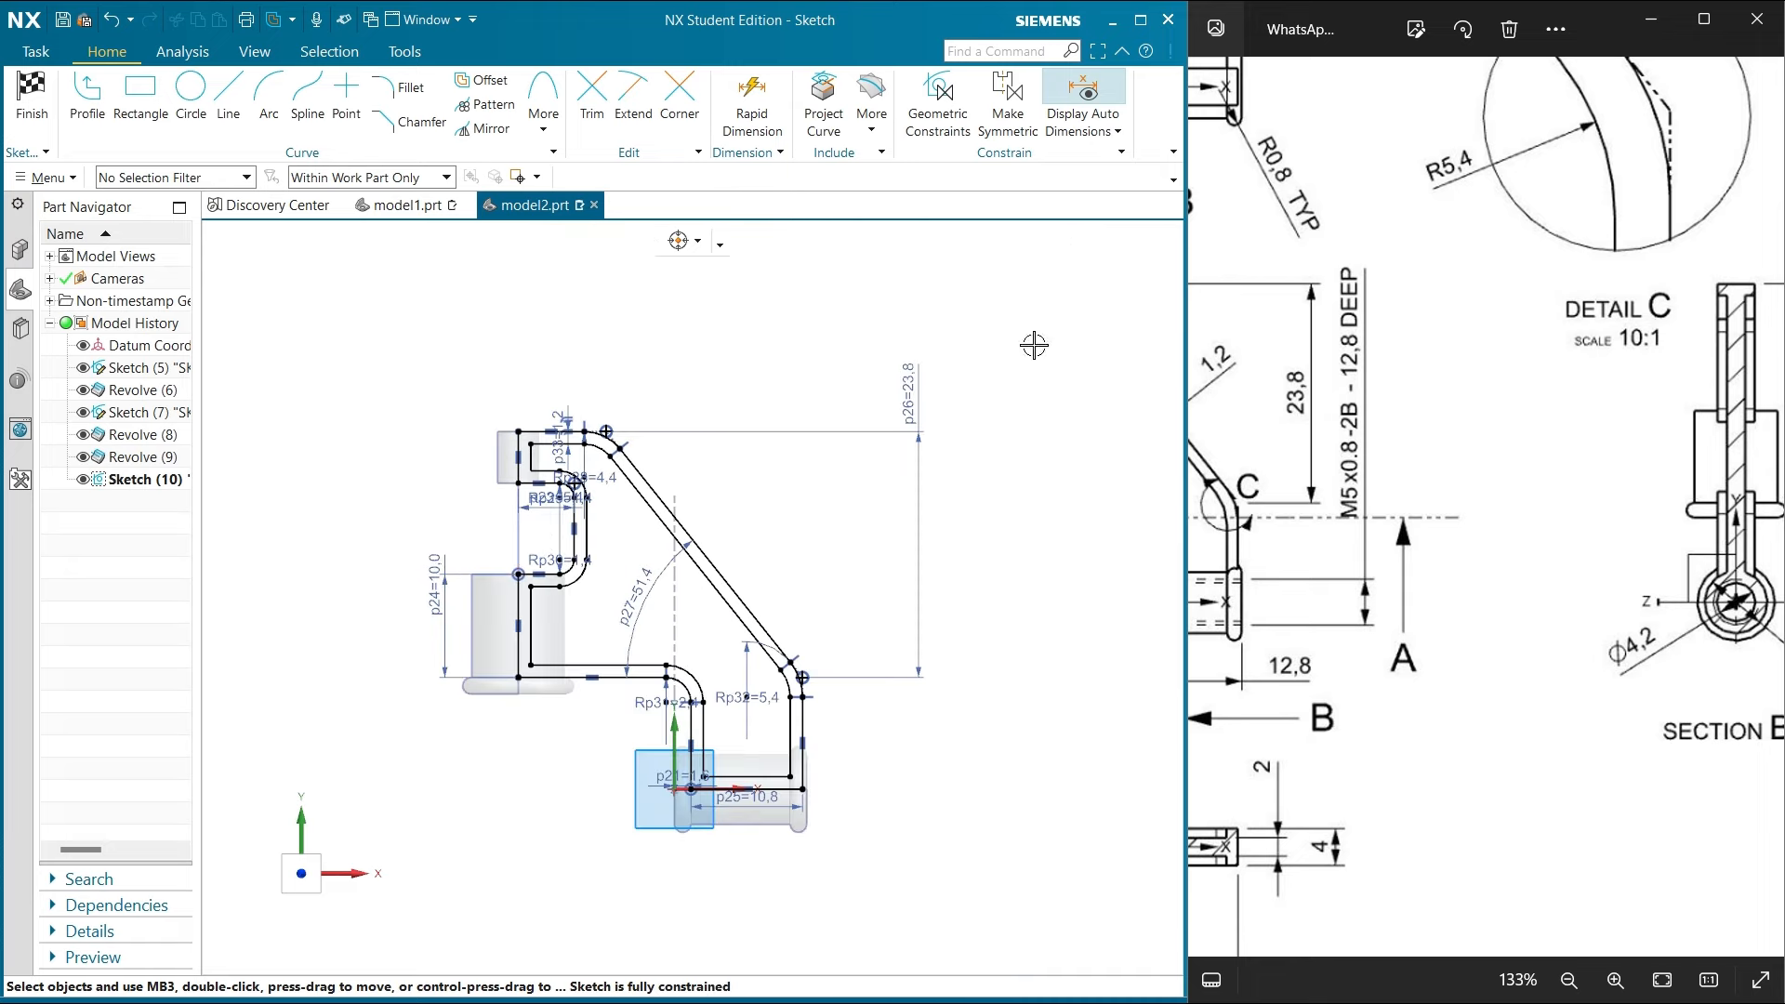
click(37, 91)
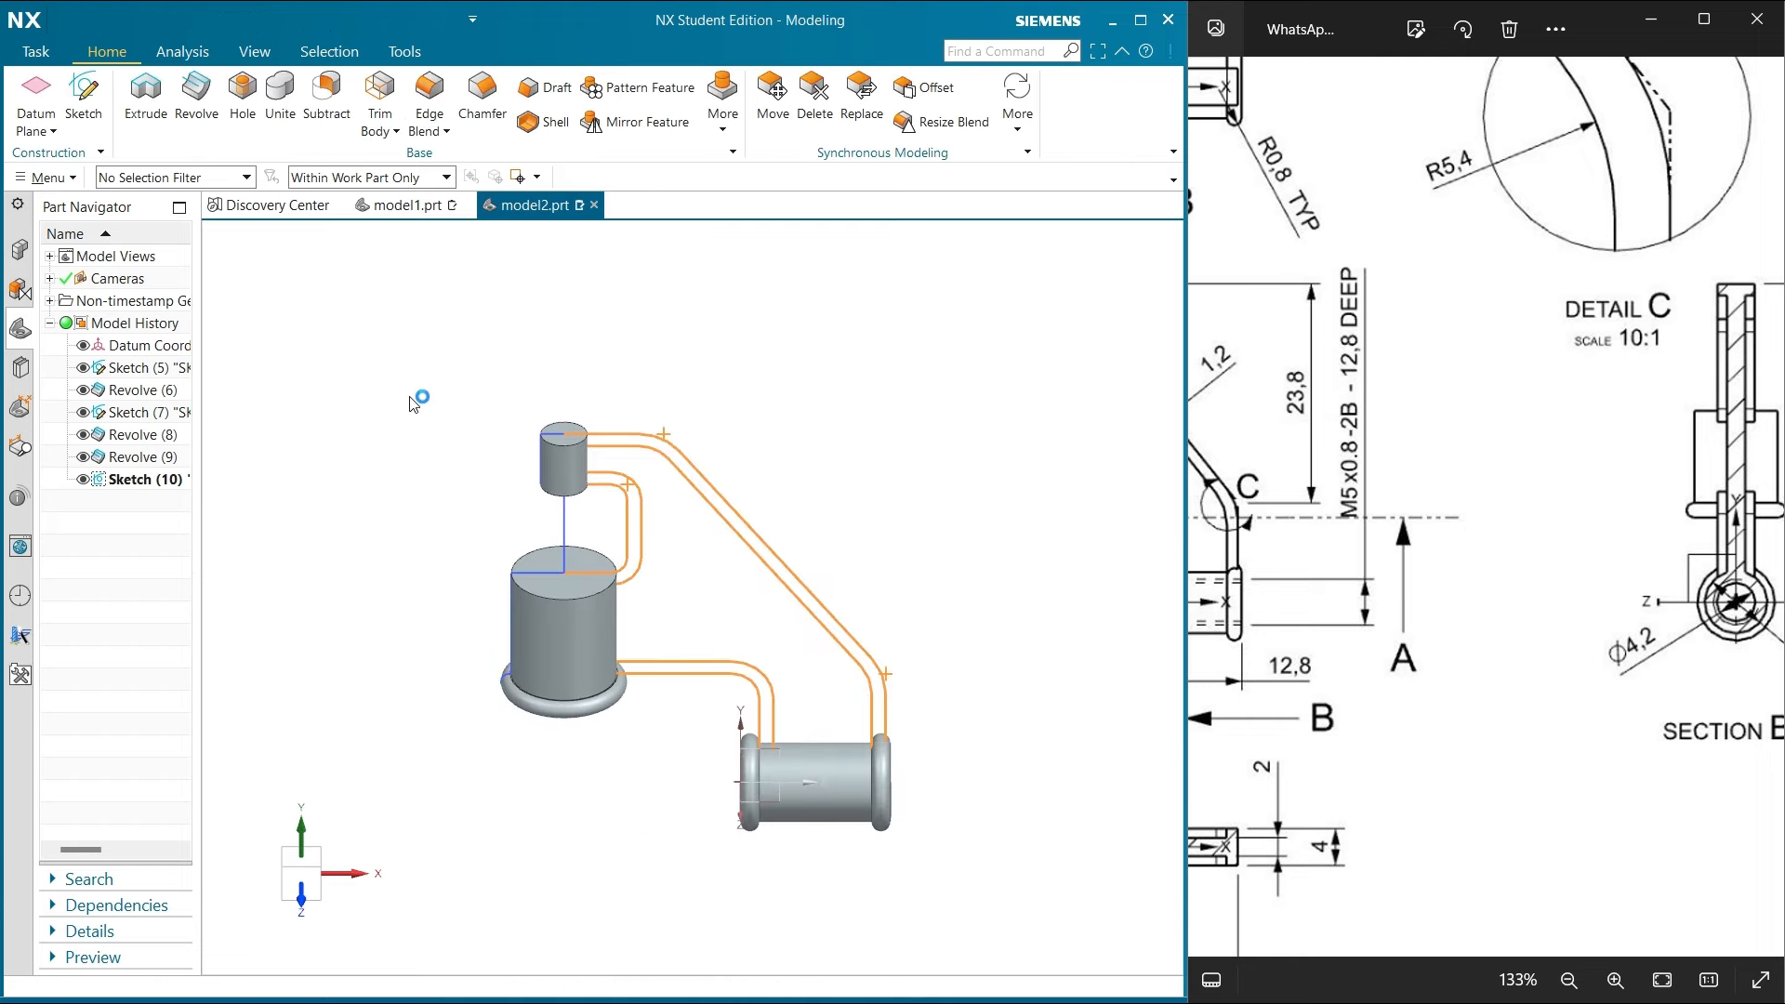
click(144, 110)
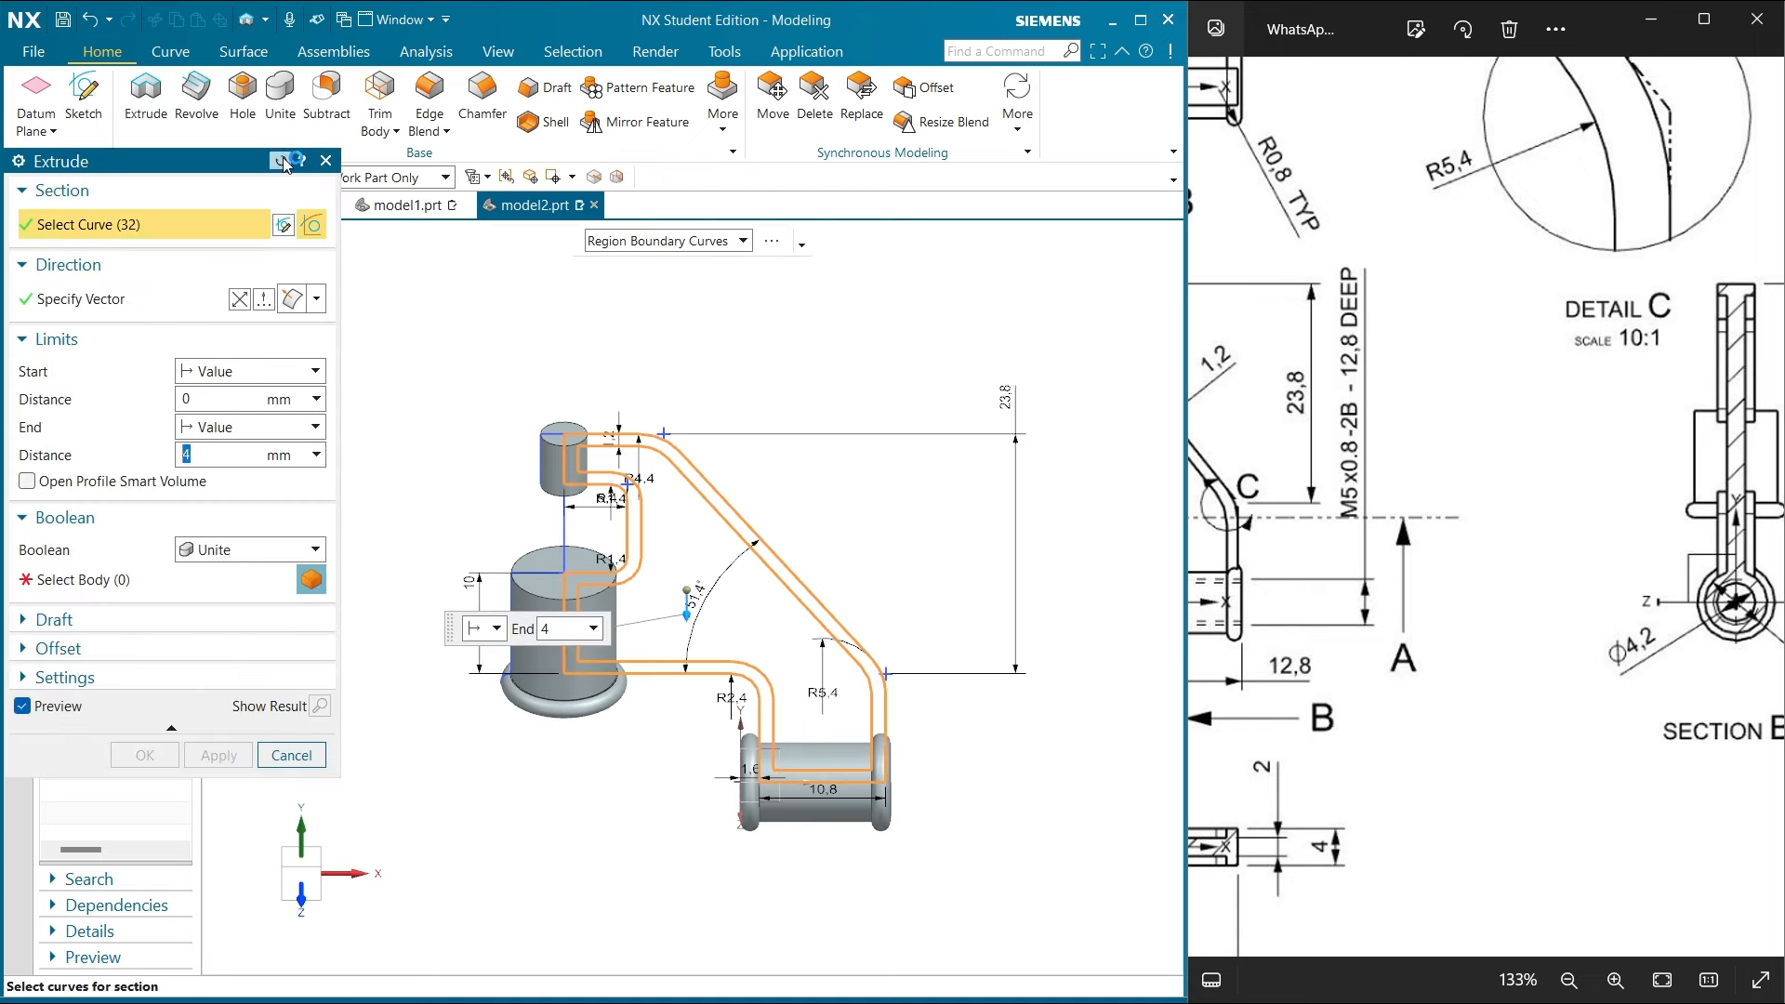
click(282, 162)
click(651, 241)
click(654, 405)
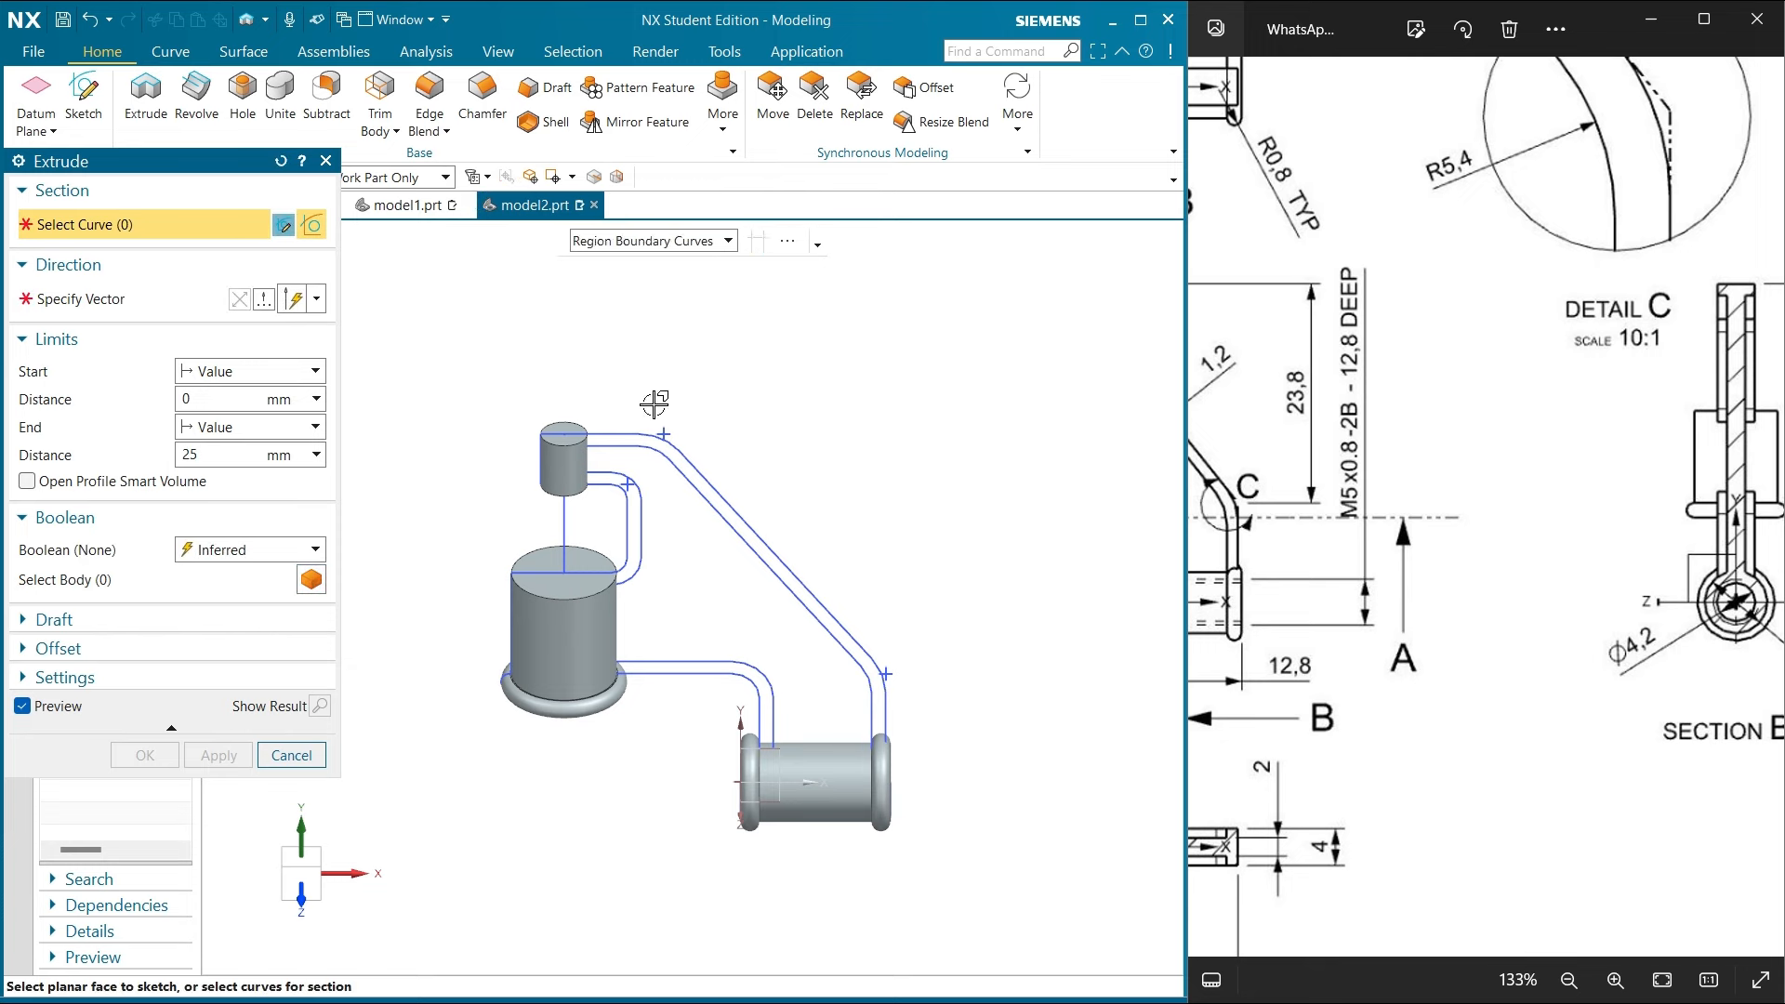
click(669, 509)
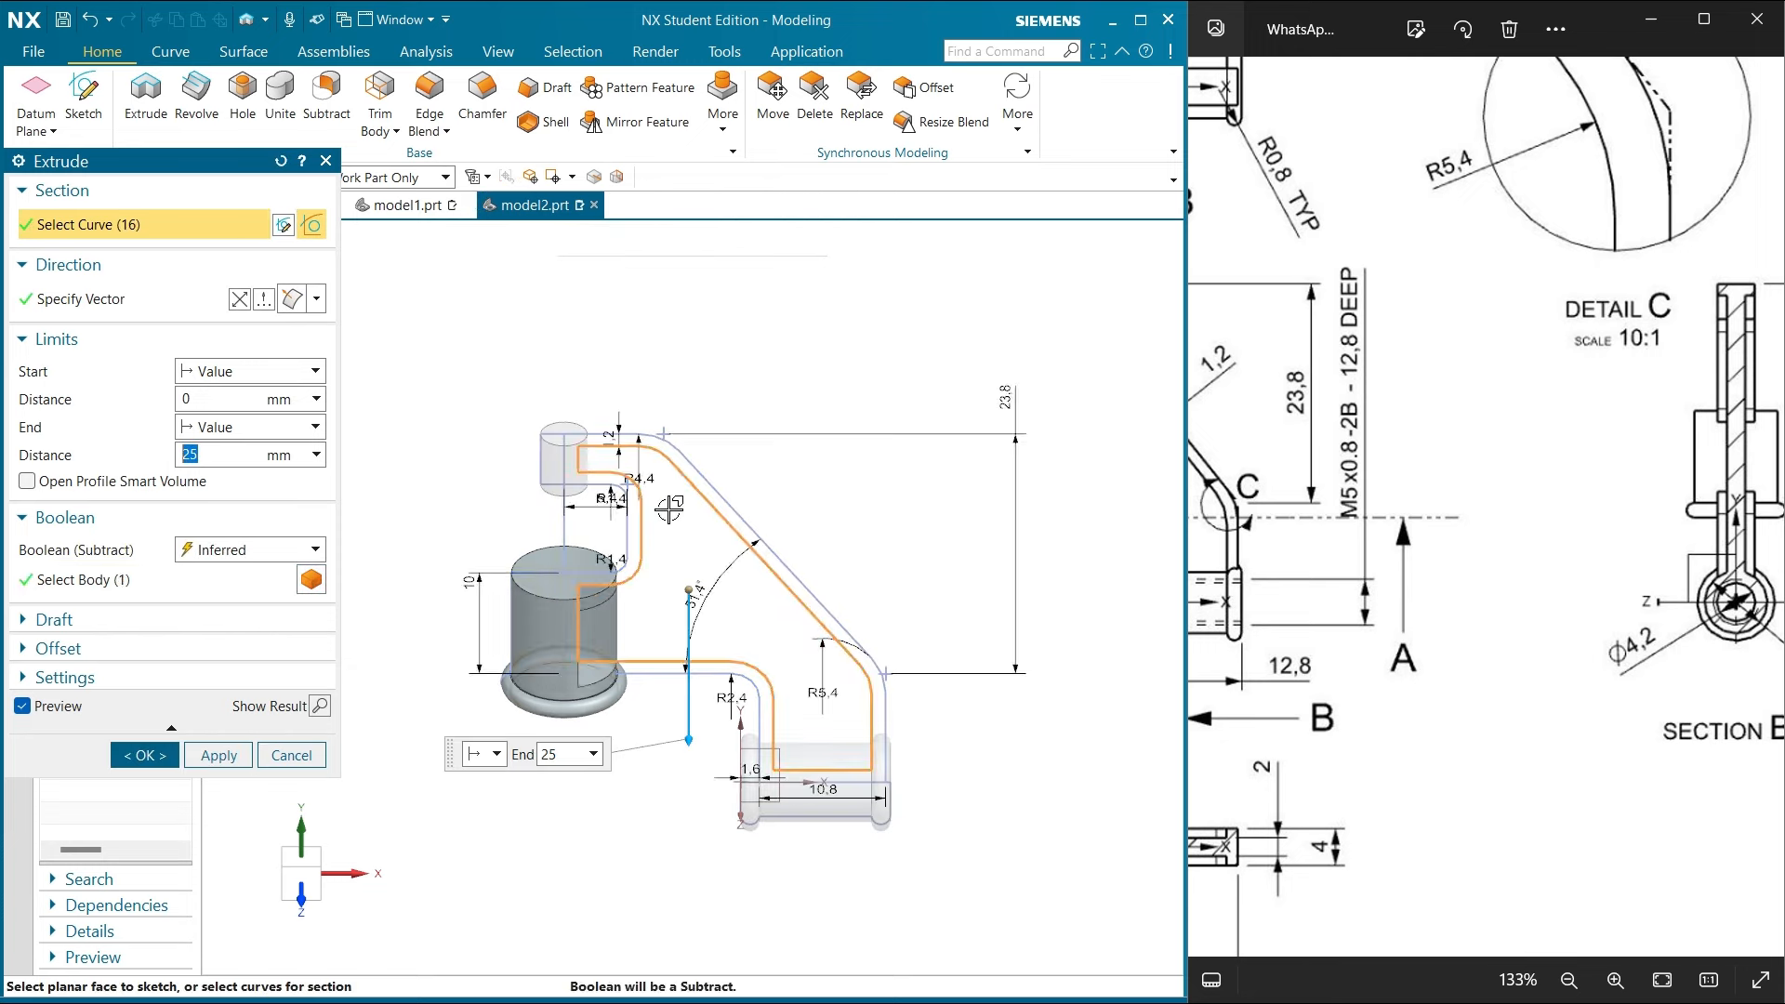
Extrude the inner region symmetrically with a 2 mm total width and unite it with the collared body
click(276, 371)
click(279, 410)
scroll(1358, 623, down, 1)
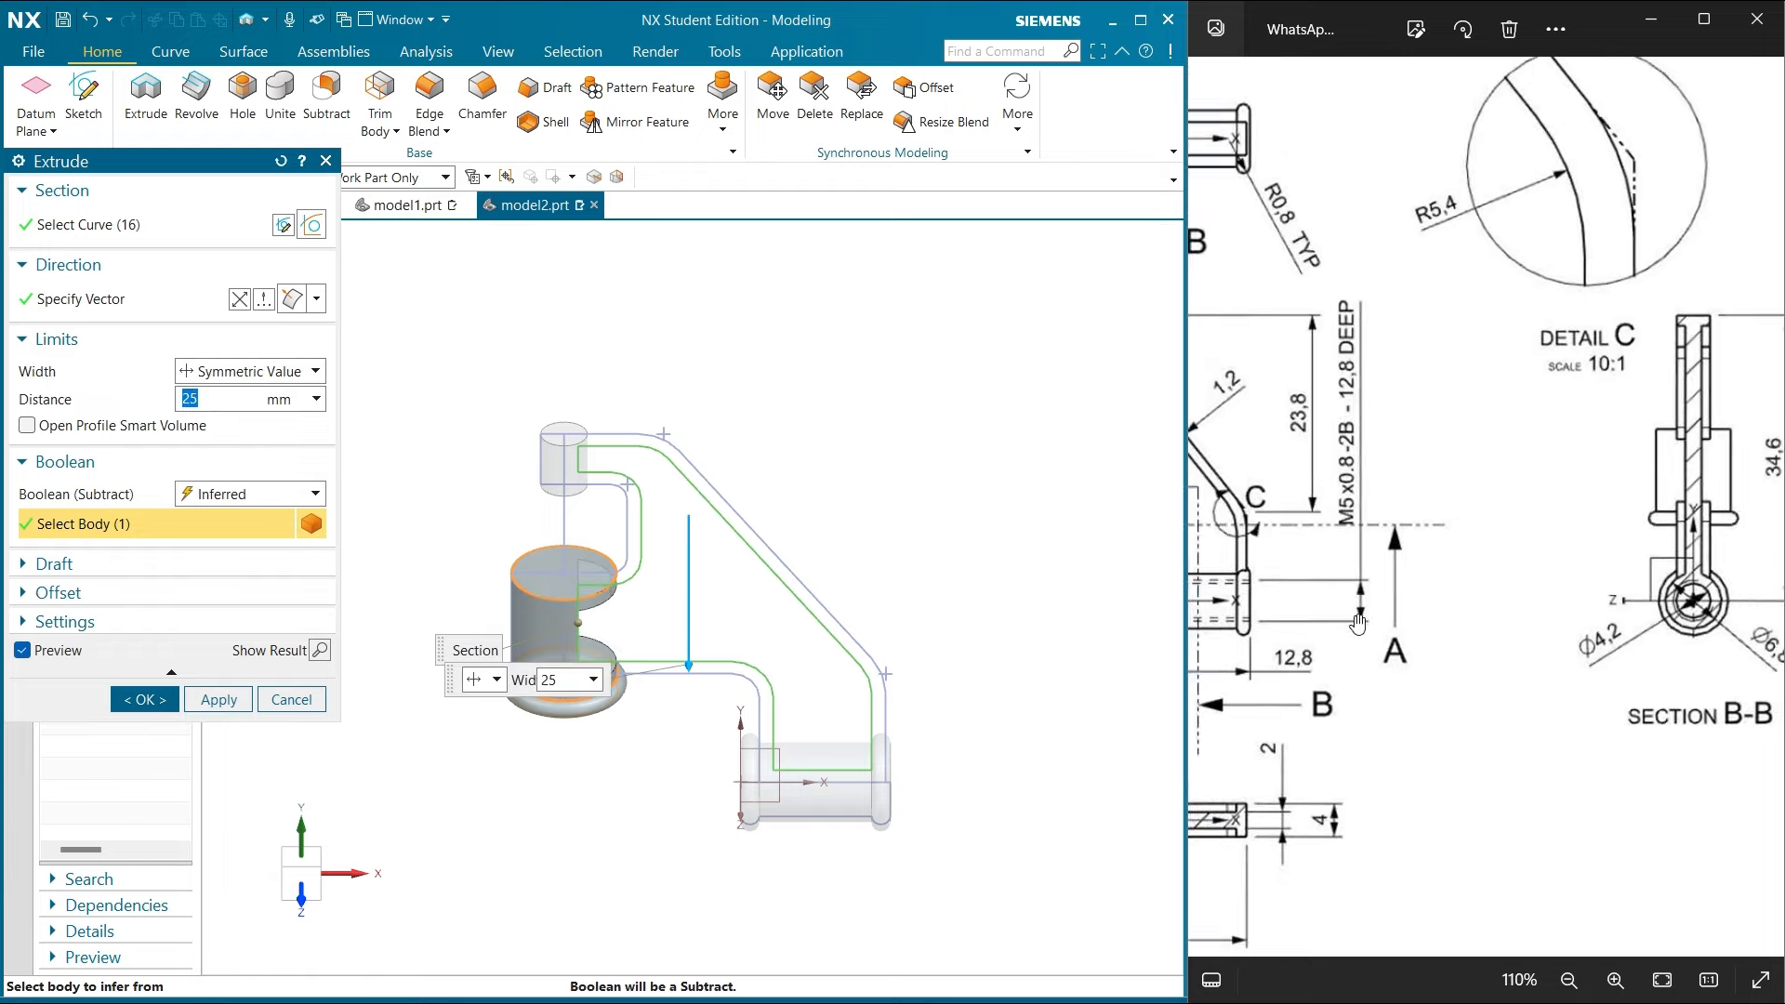
scroll(1358, 622, down, 2)
scroll(1404, 813, up, 3)
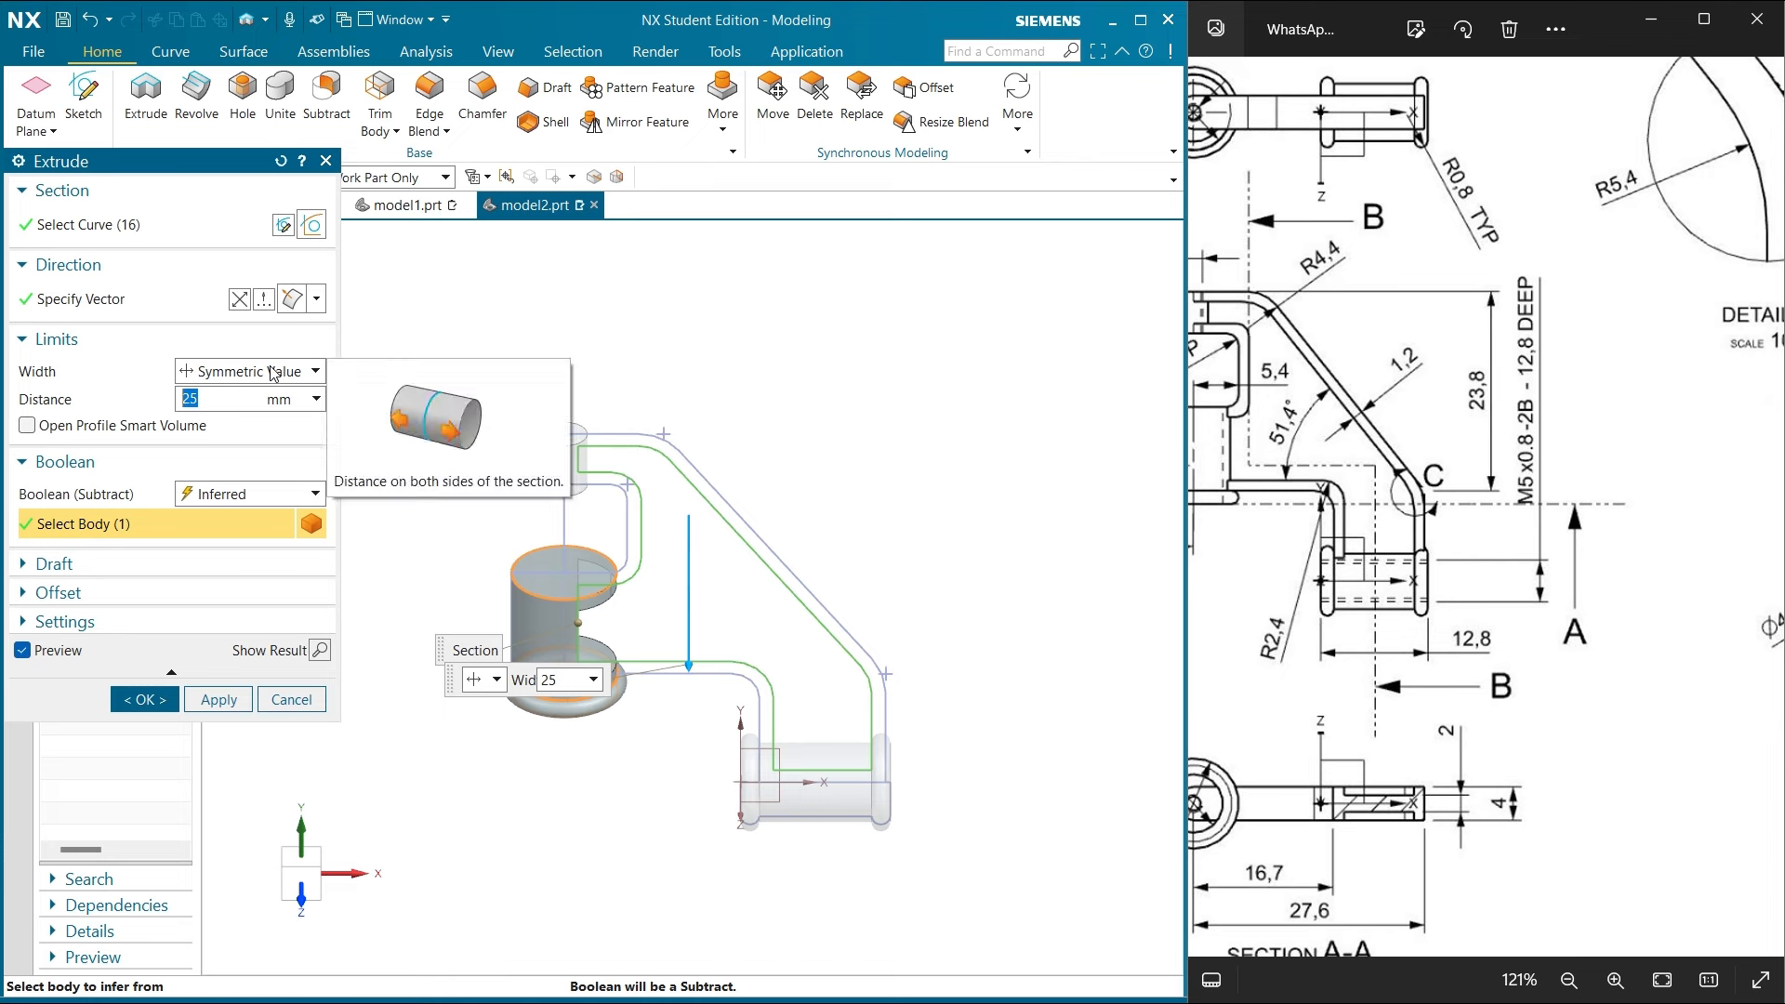
key(Return)
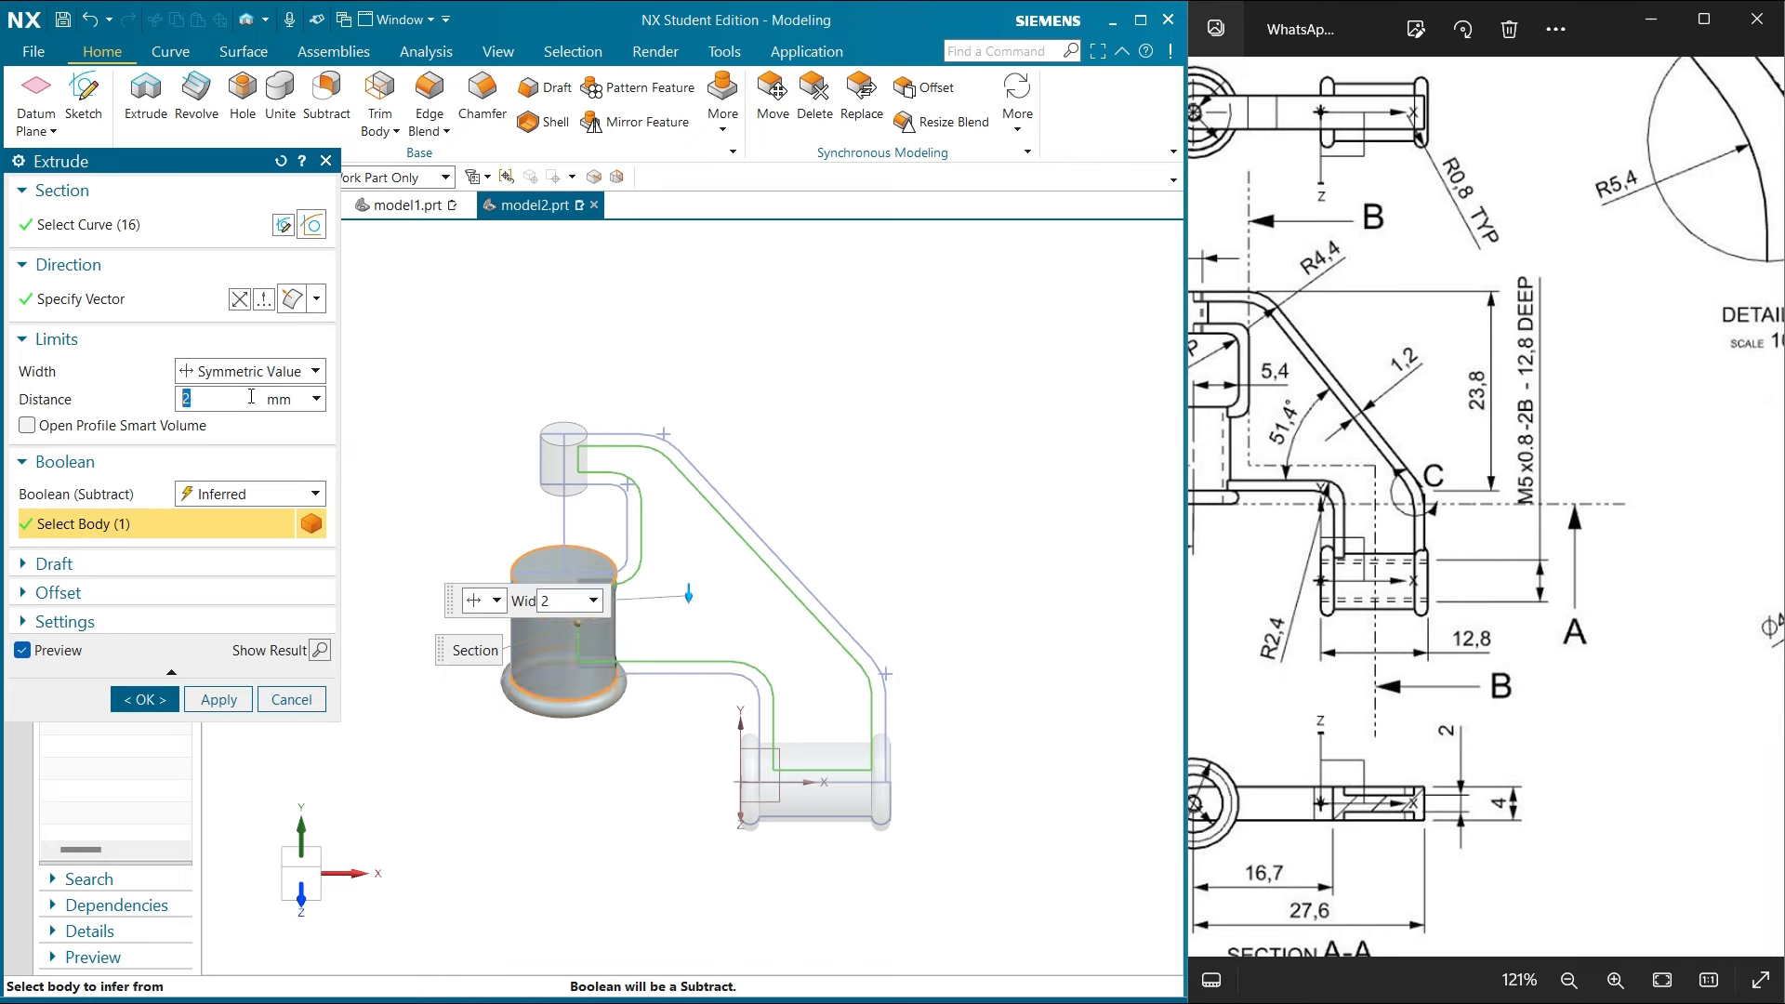
click(258, 497)
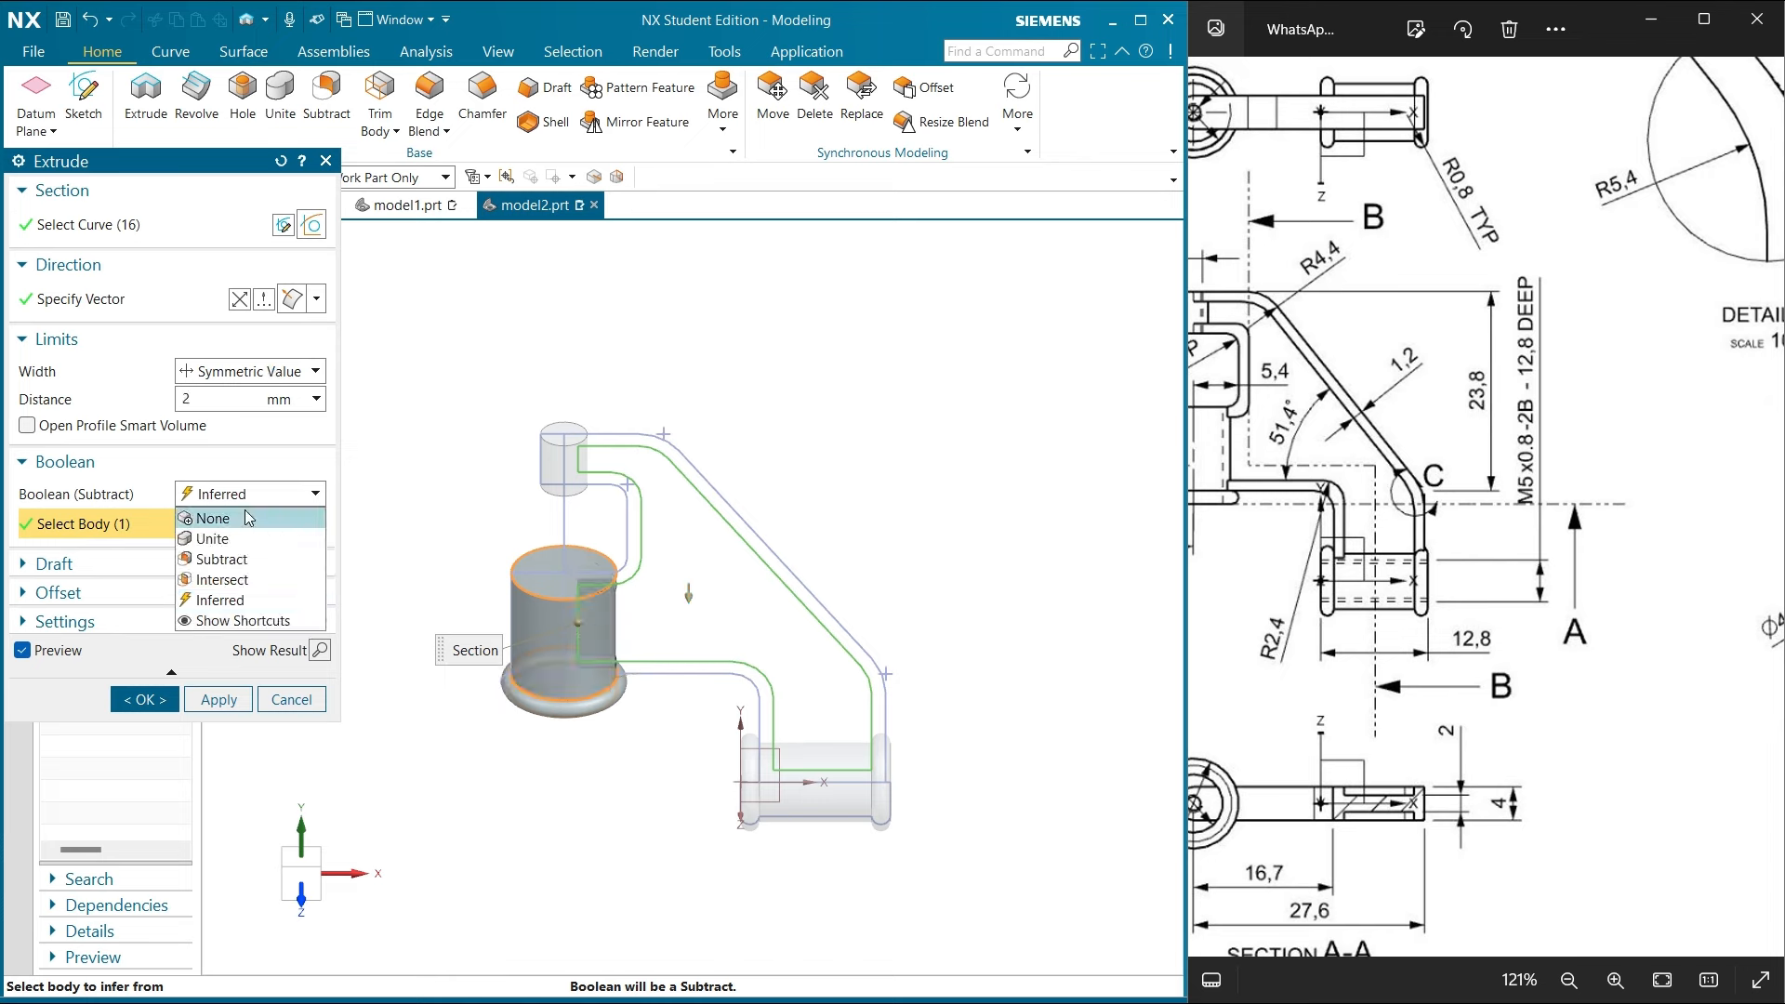
click(237, 539)
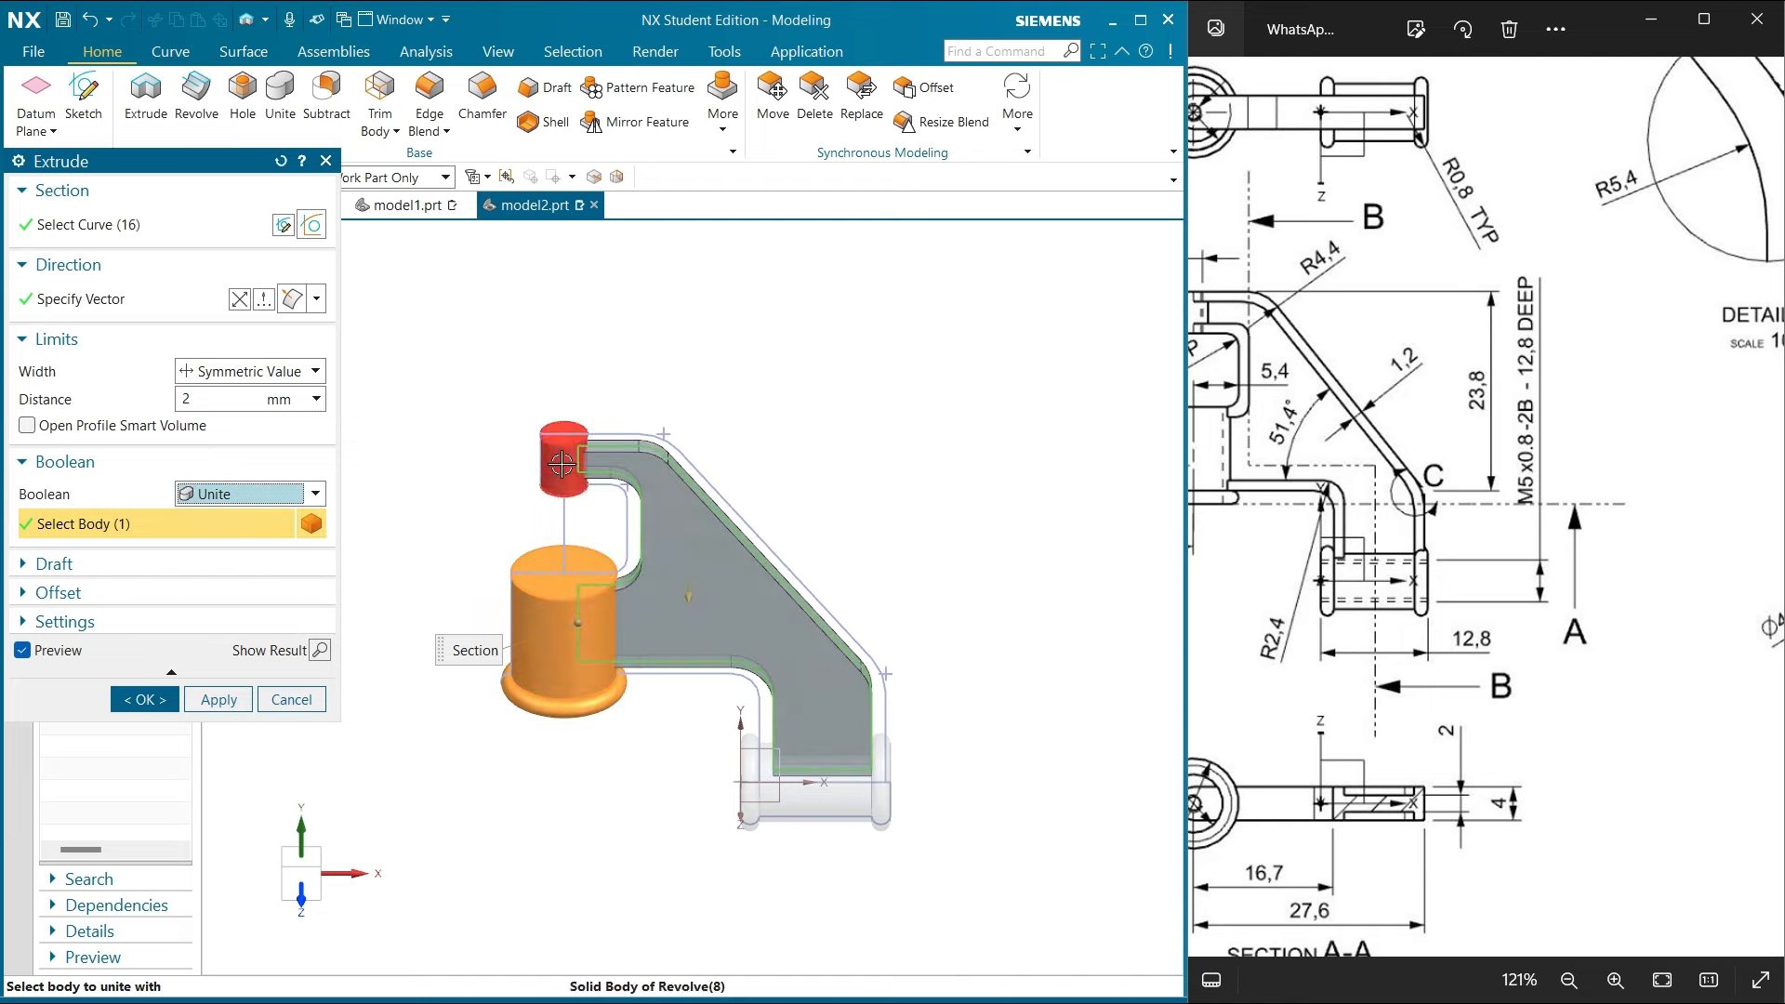
click(239, 701)
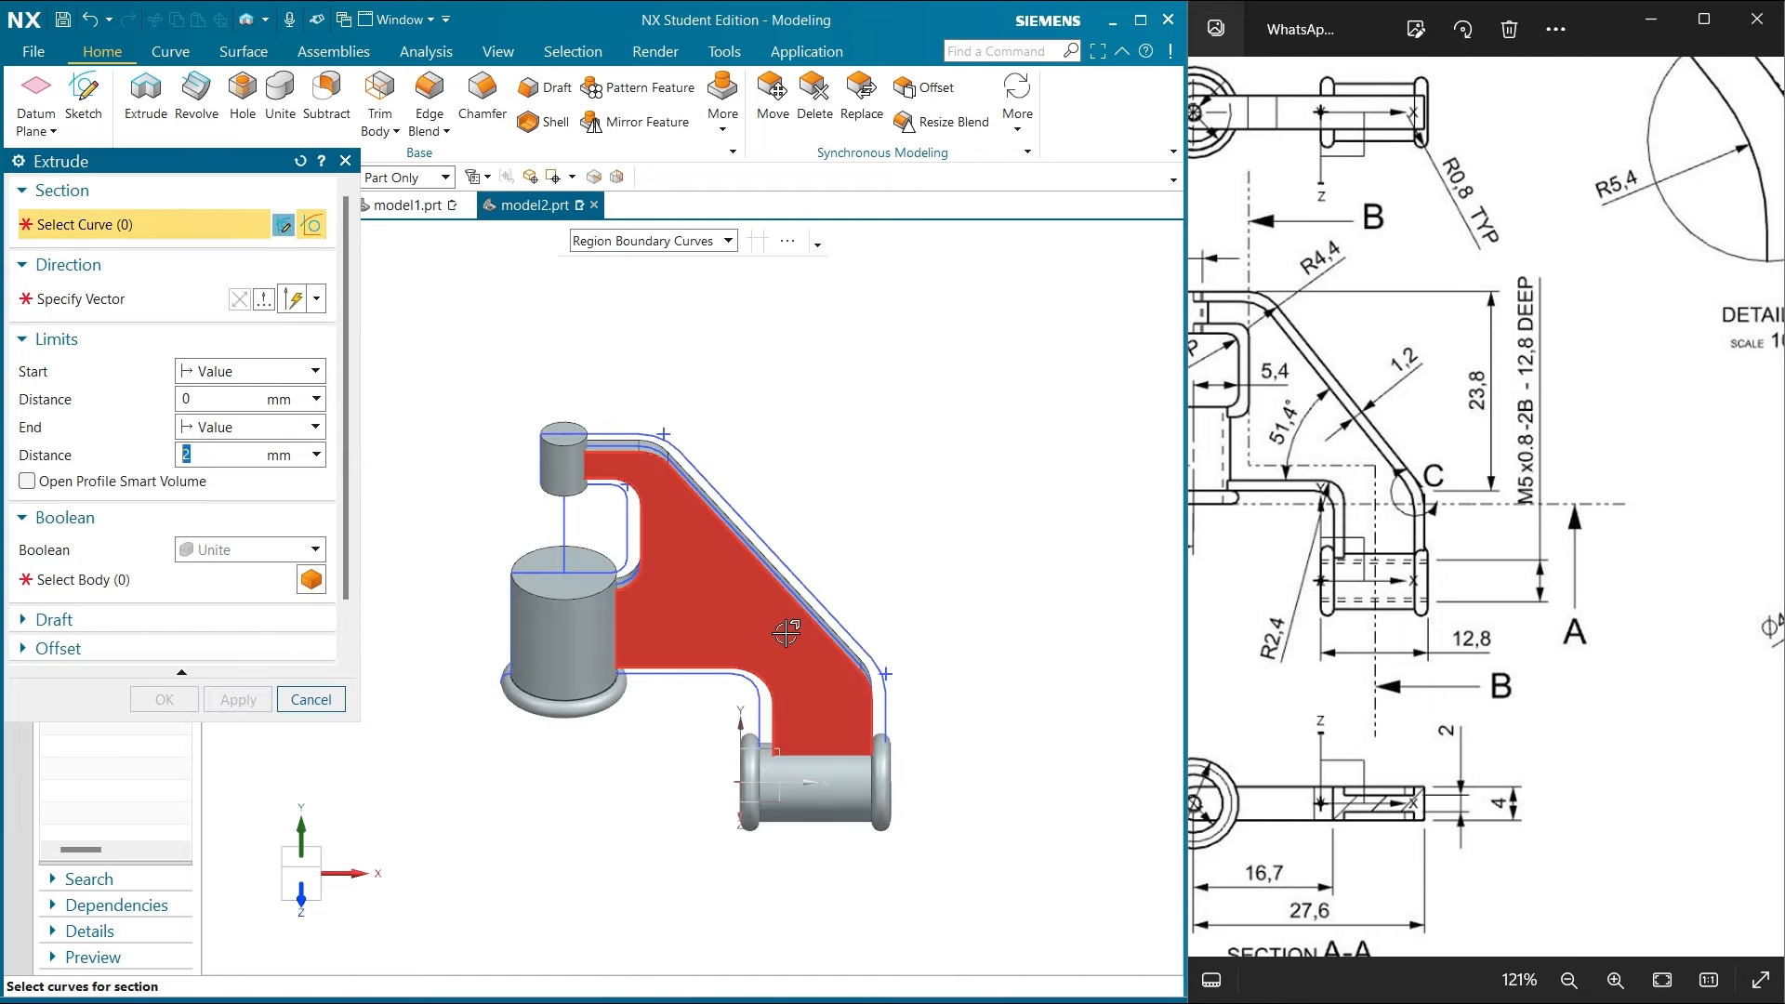
Select the band between the two offset outlines as the next extrusion section and the collared body with its web as the unite target
scroll(679, 456, up, 5)
click(677, 457)
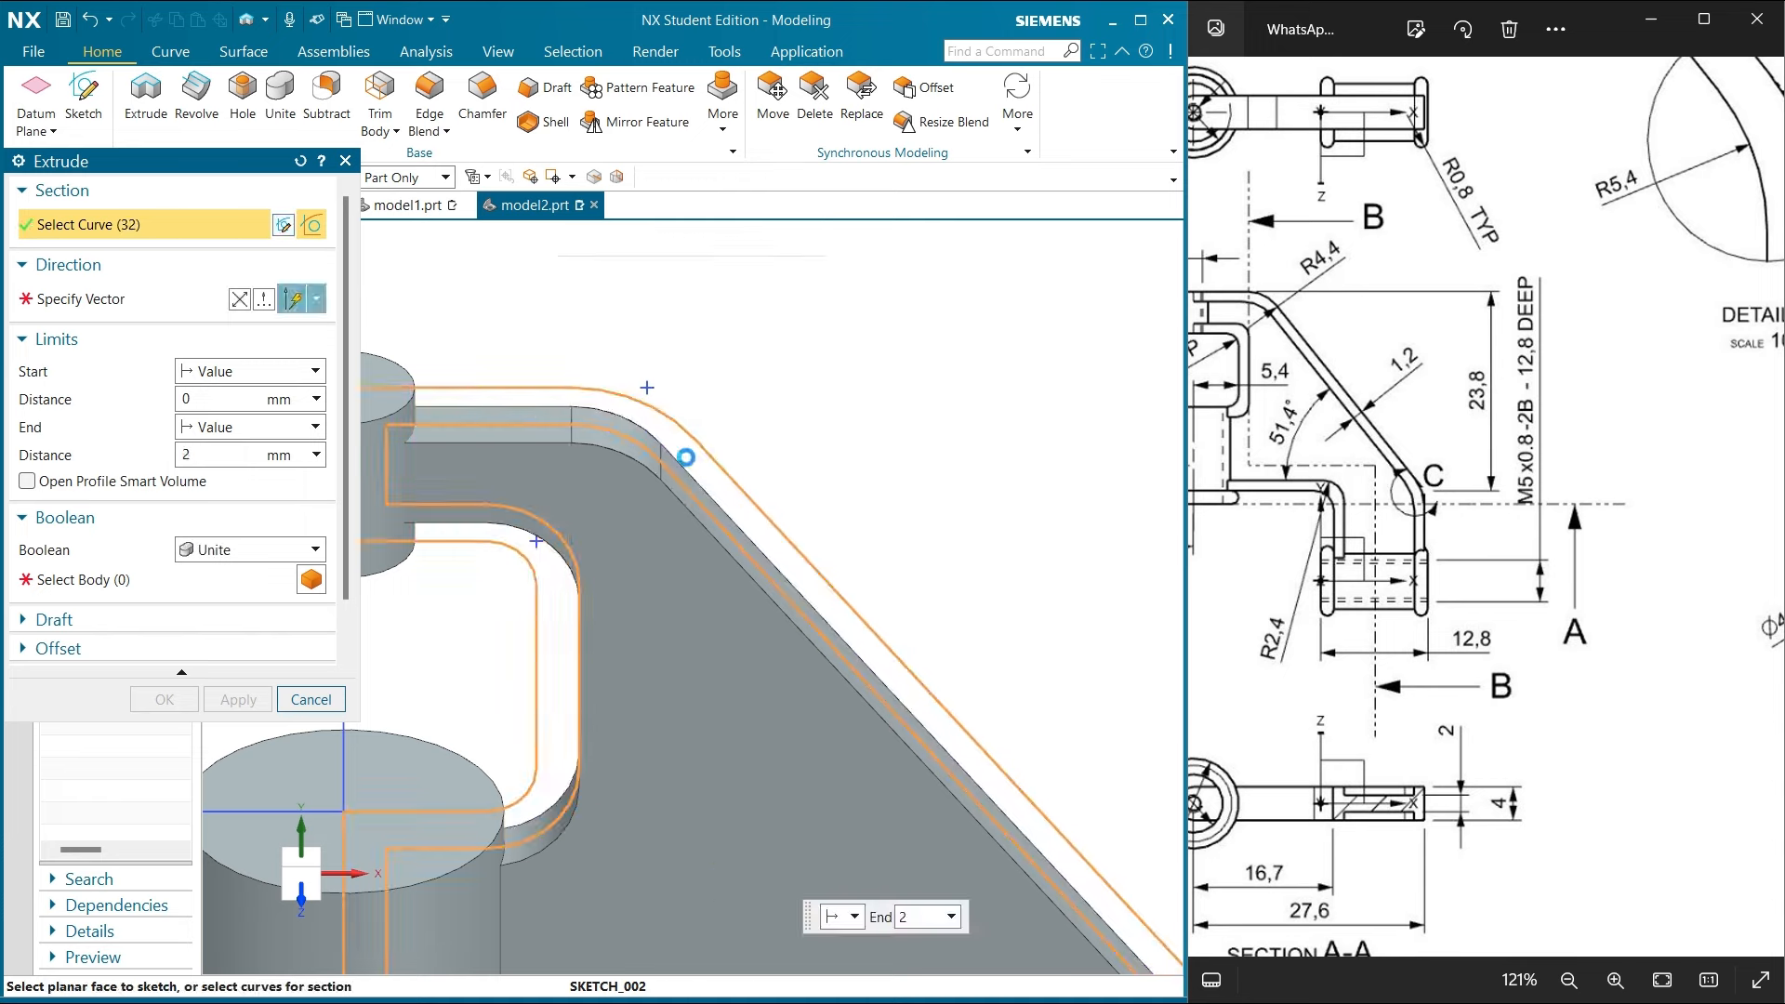
scroll(673, 462, down, 3)
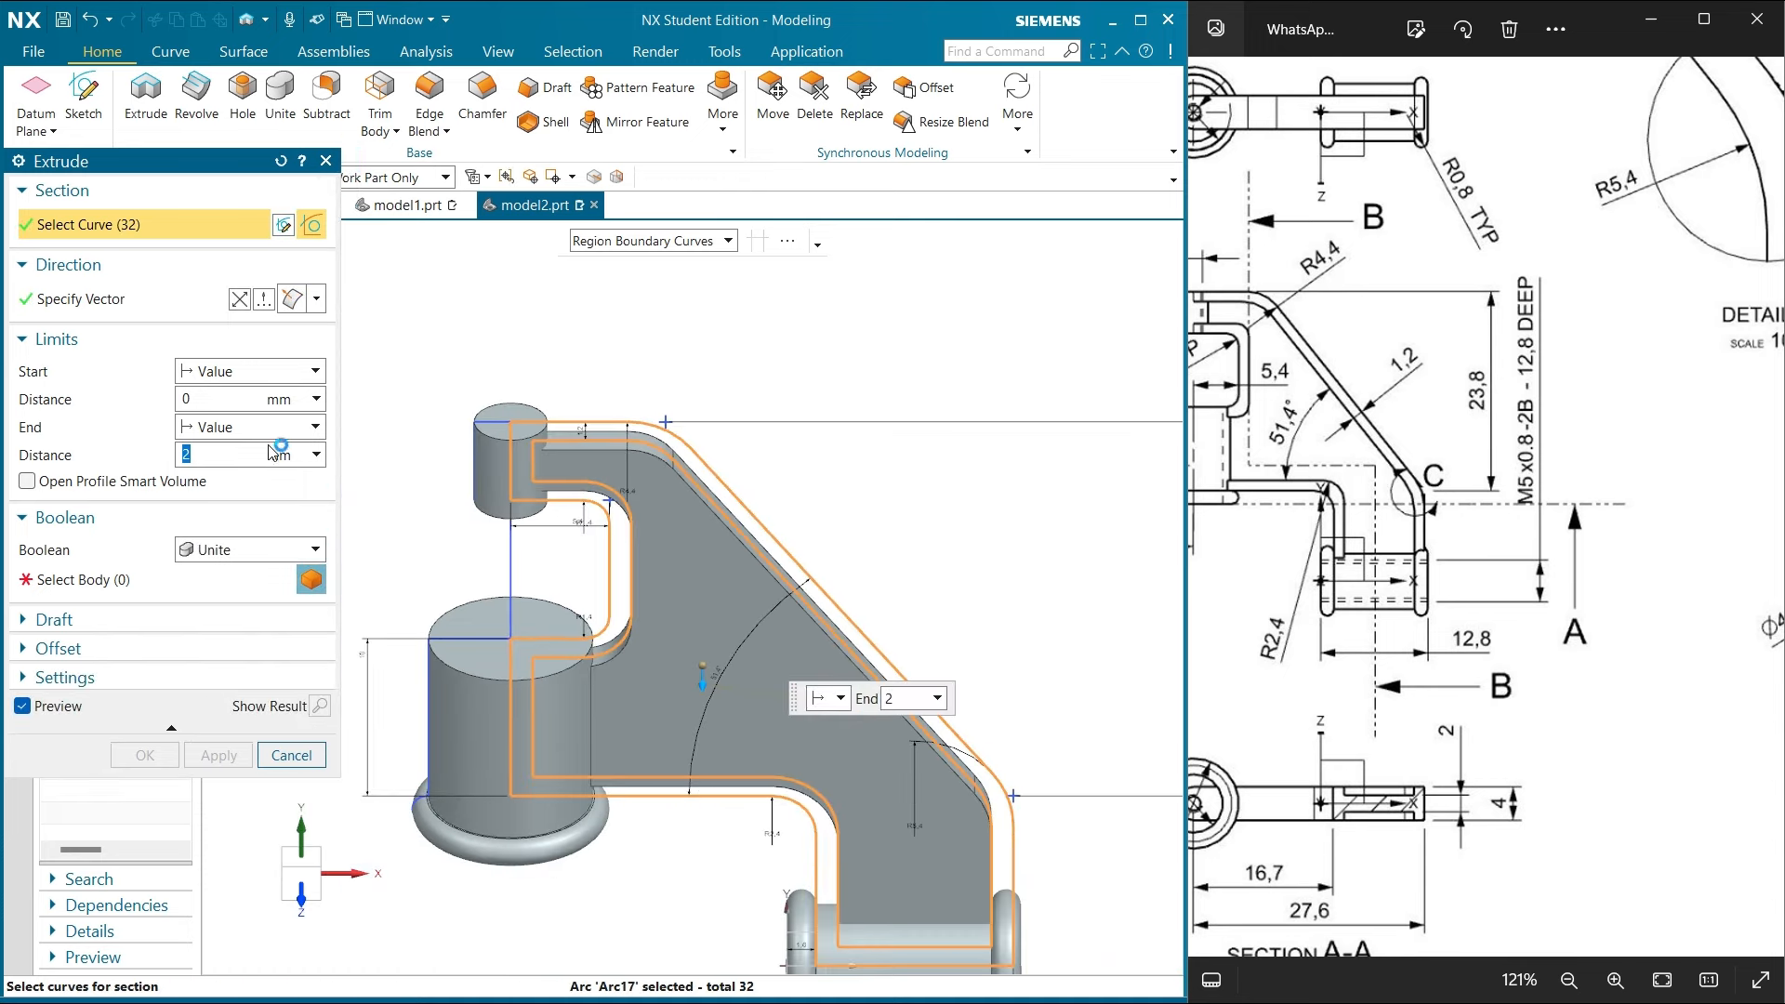
click(232, 577)
click(657, 631)
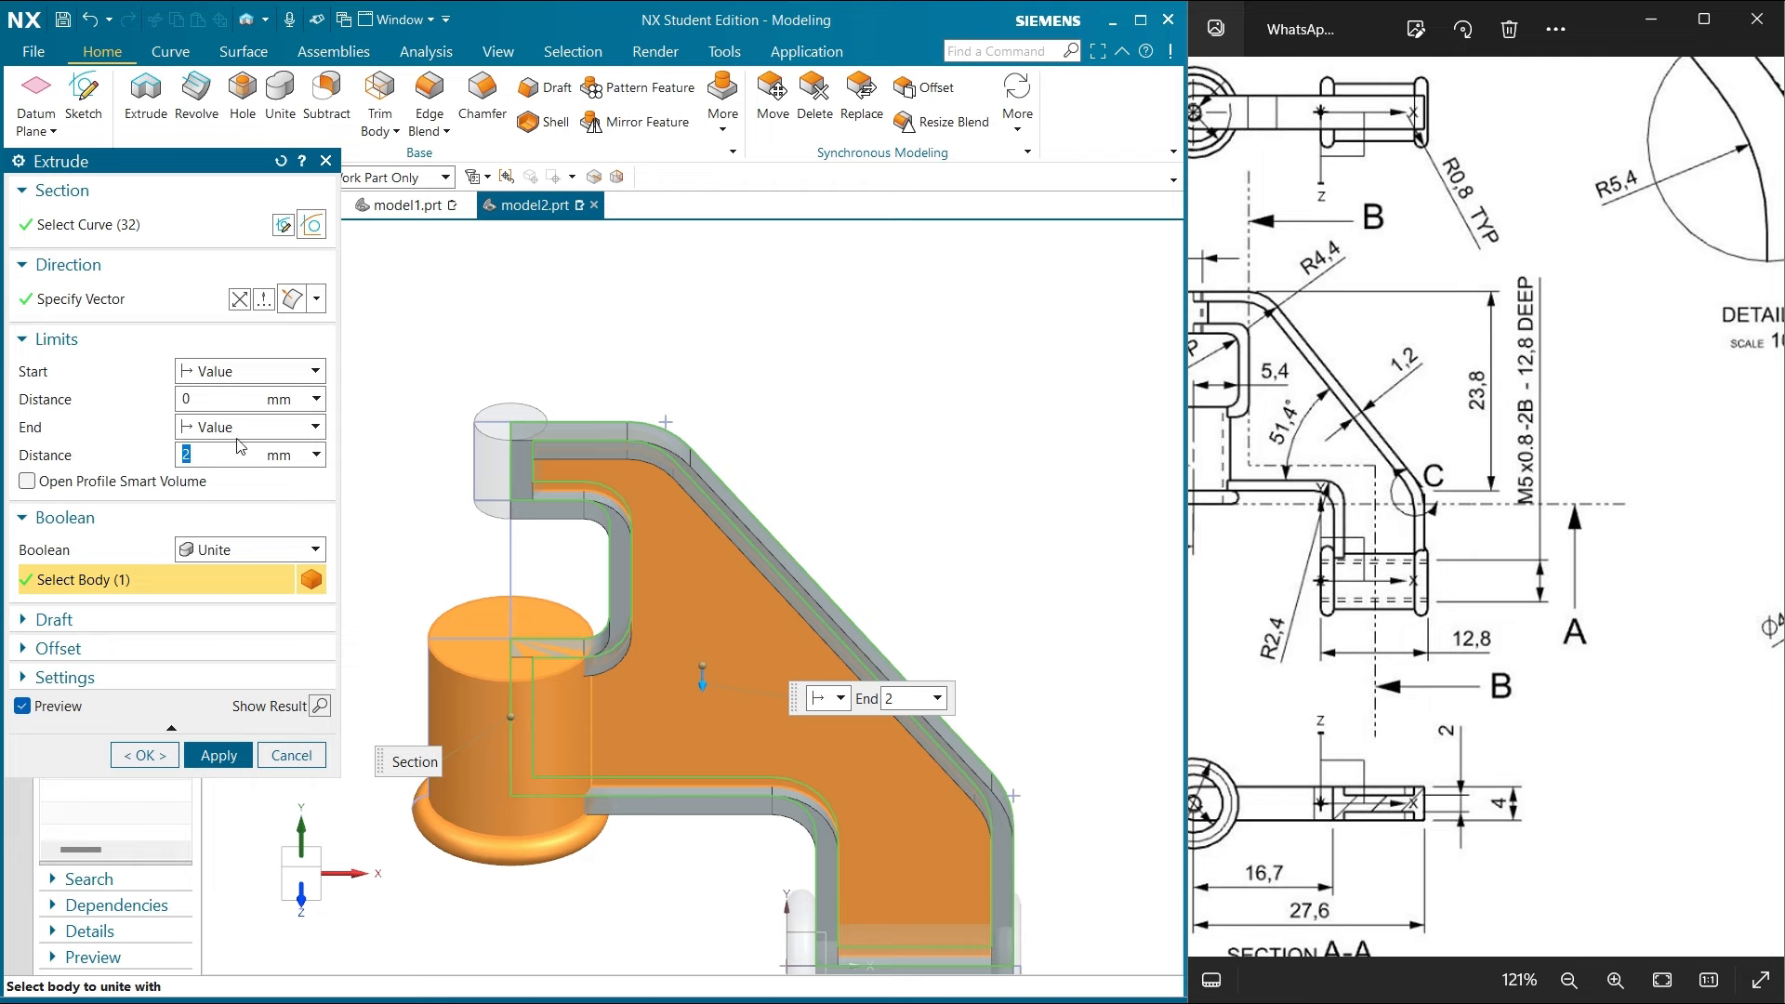
Extrude the band symmetrically with a 4 mm total width, as in the drawing's section view, and close the Extrude command
scroll(1385, 799, up, 3)
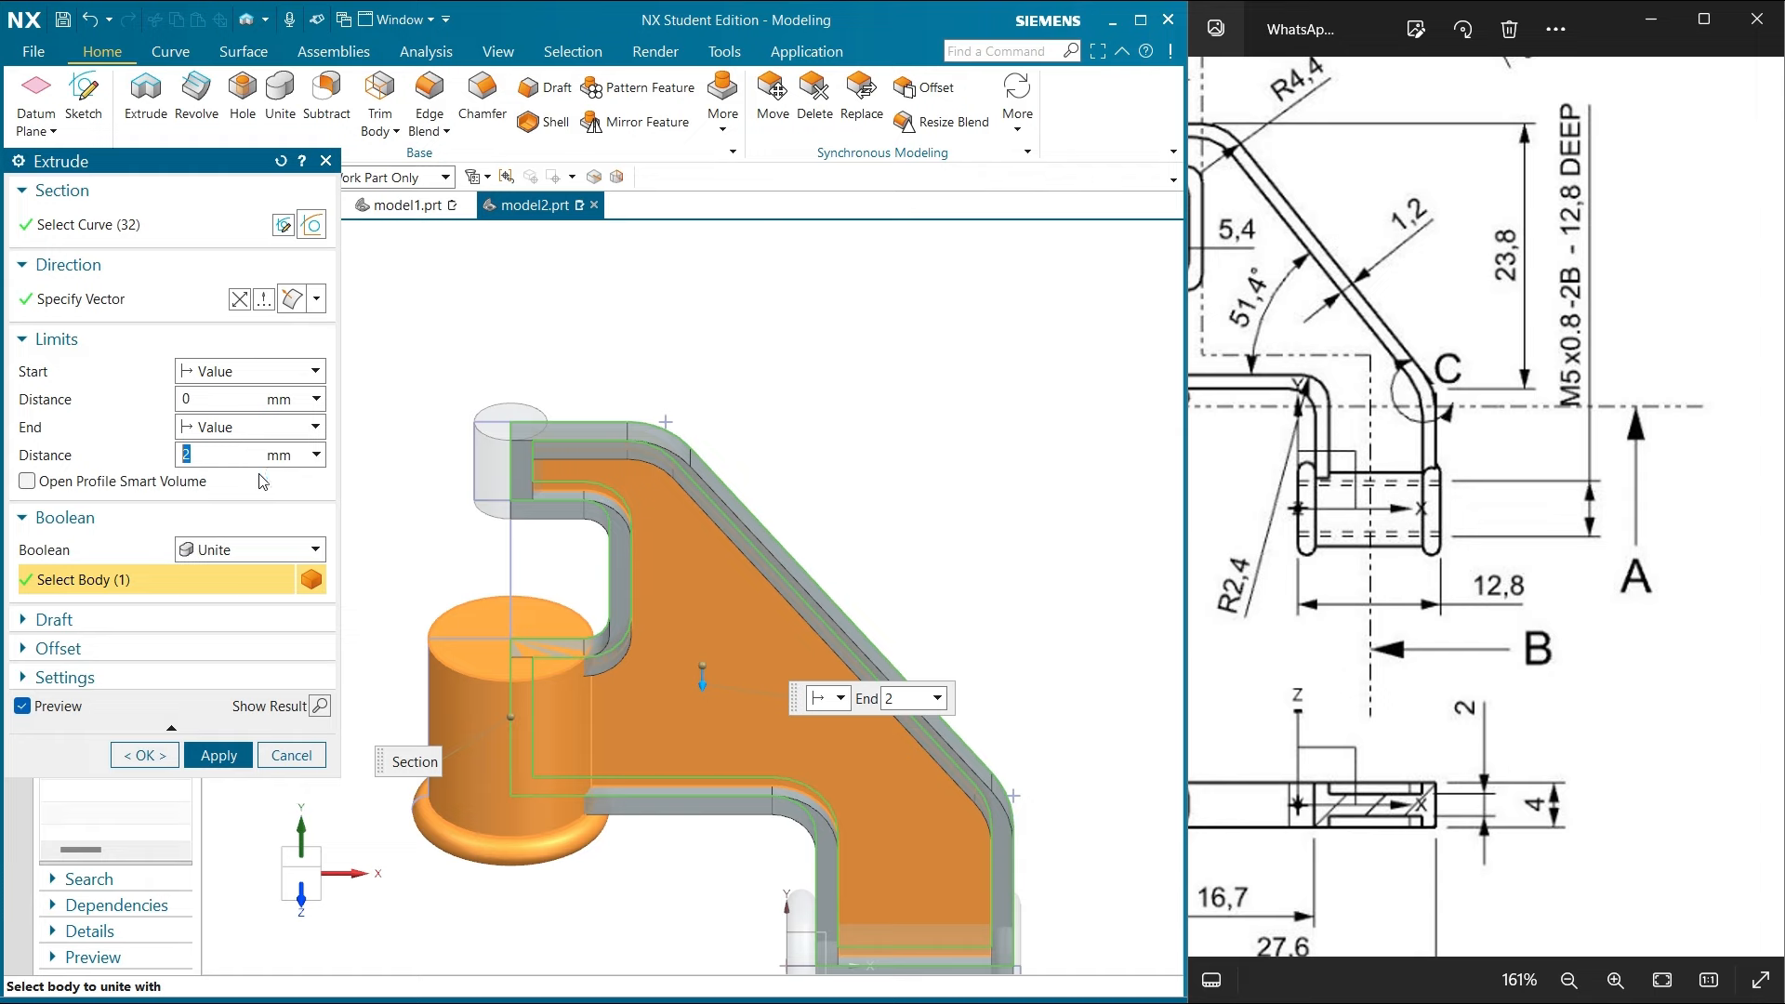
click(214, 370)
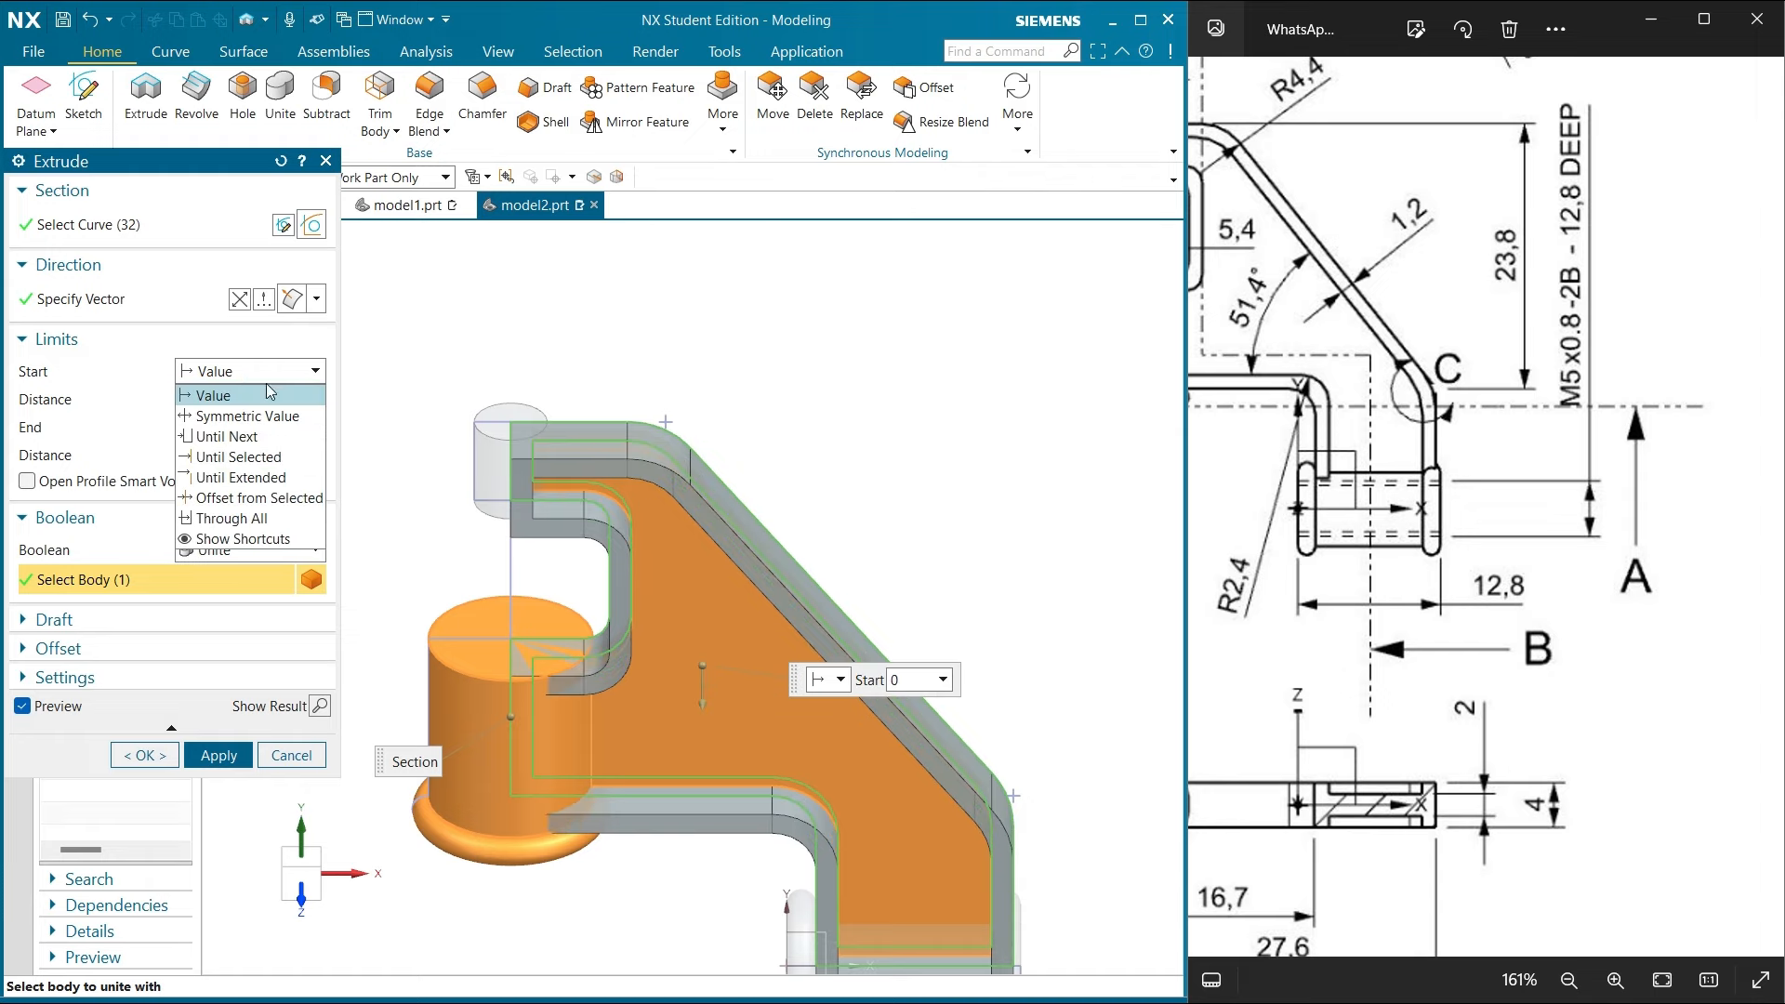
click(244, 418)
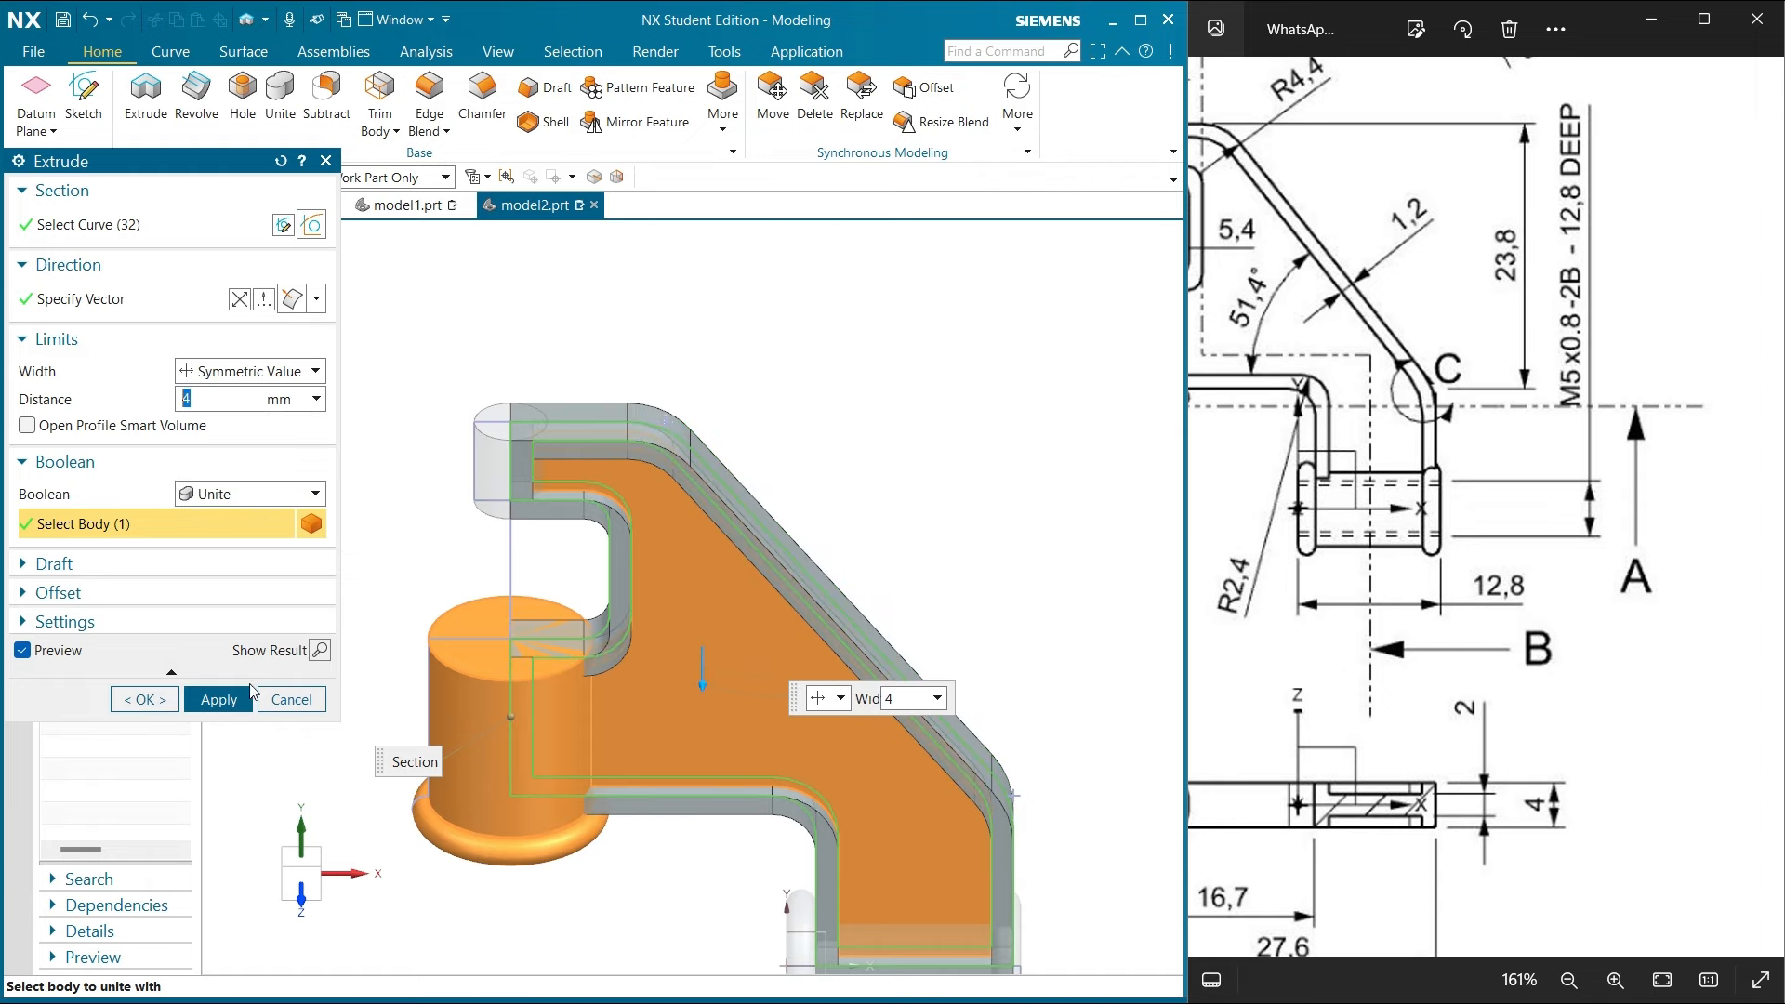
click(219, 699)
scroll(651, 605, down, 2)
middle_drag(862, 536, 920, 584)
click(338, 707)
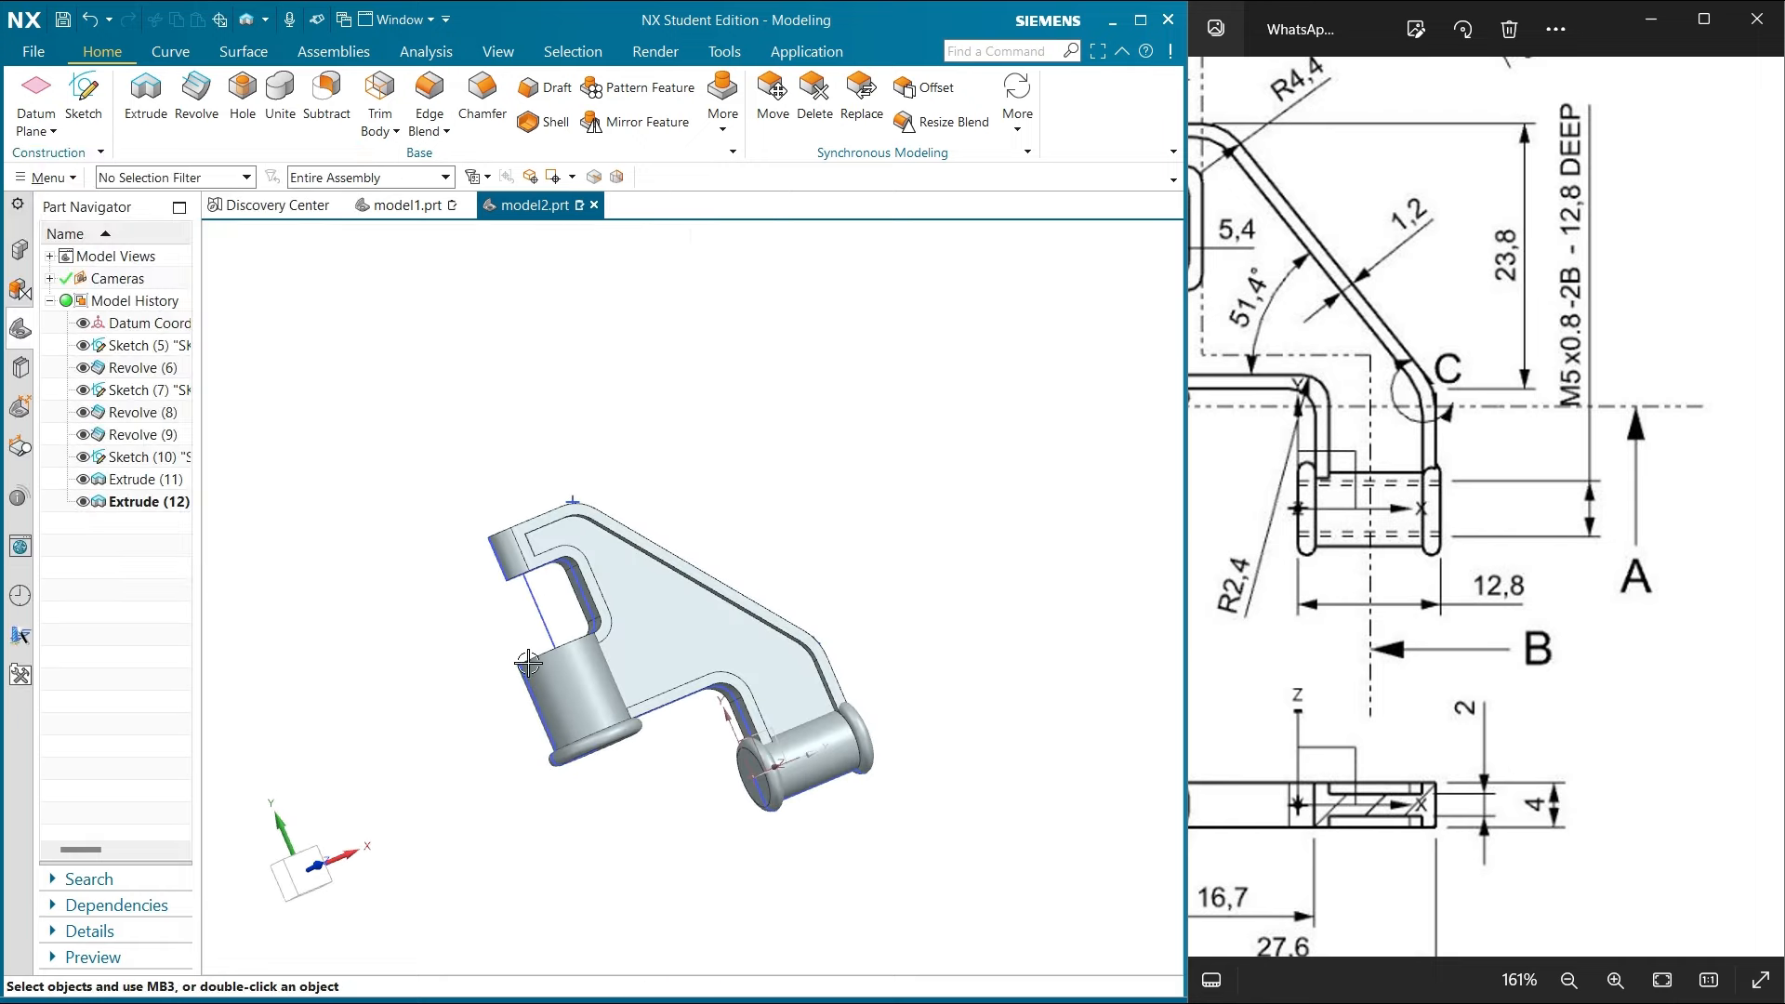
Examine the extruded web and arms from several angles, ending in a side view facing the lower cylinder's end
scroll(884, 543, down, 2)
scroll(782, 465, up, 3)
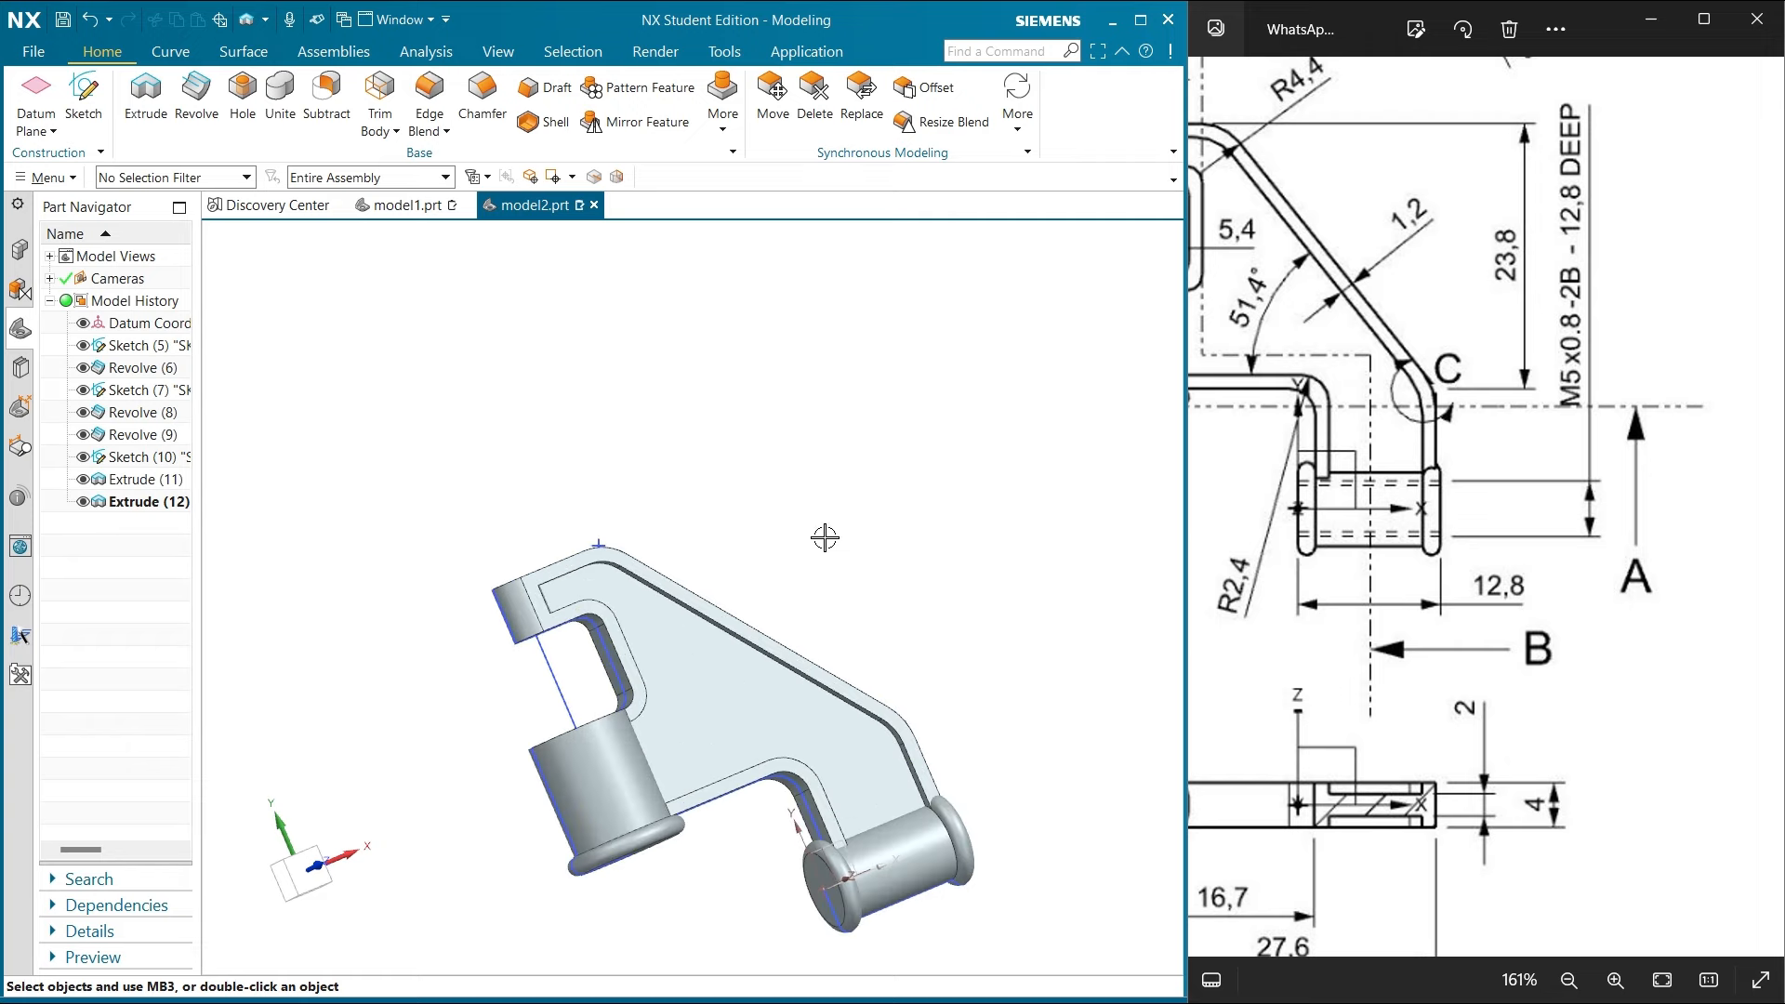
middle_drag(973, 465, 841, 489)
scroll(821, 909, up, 4)
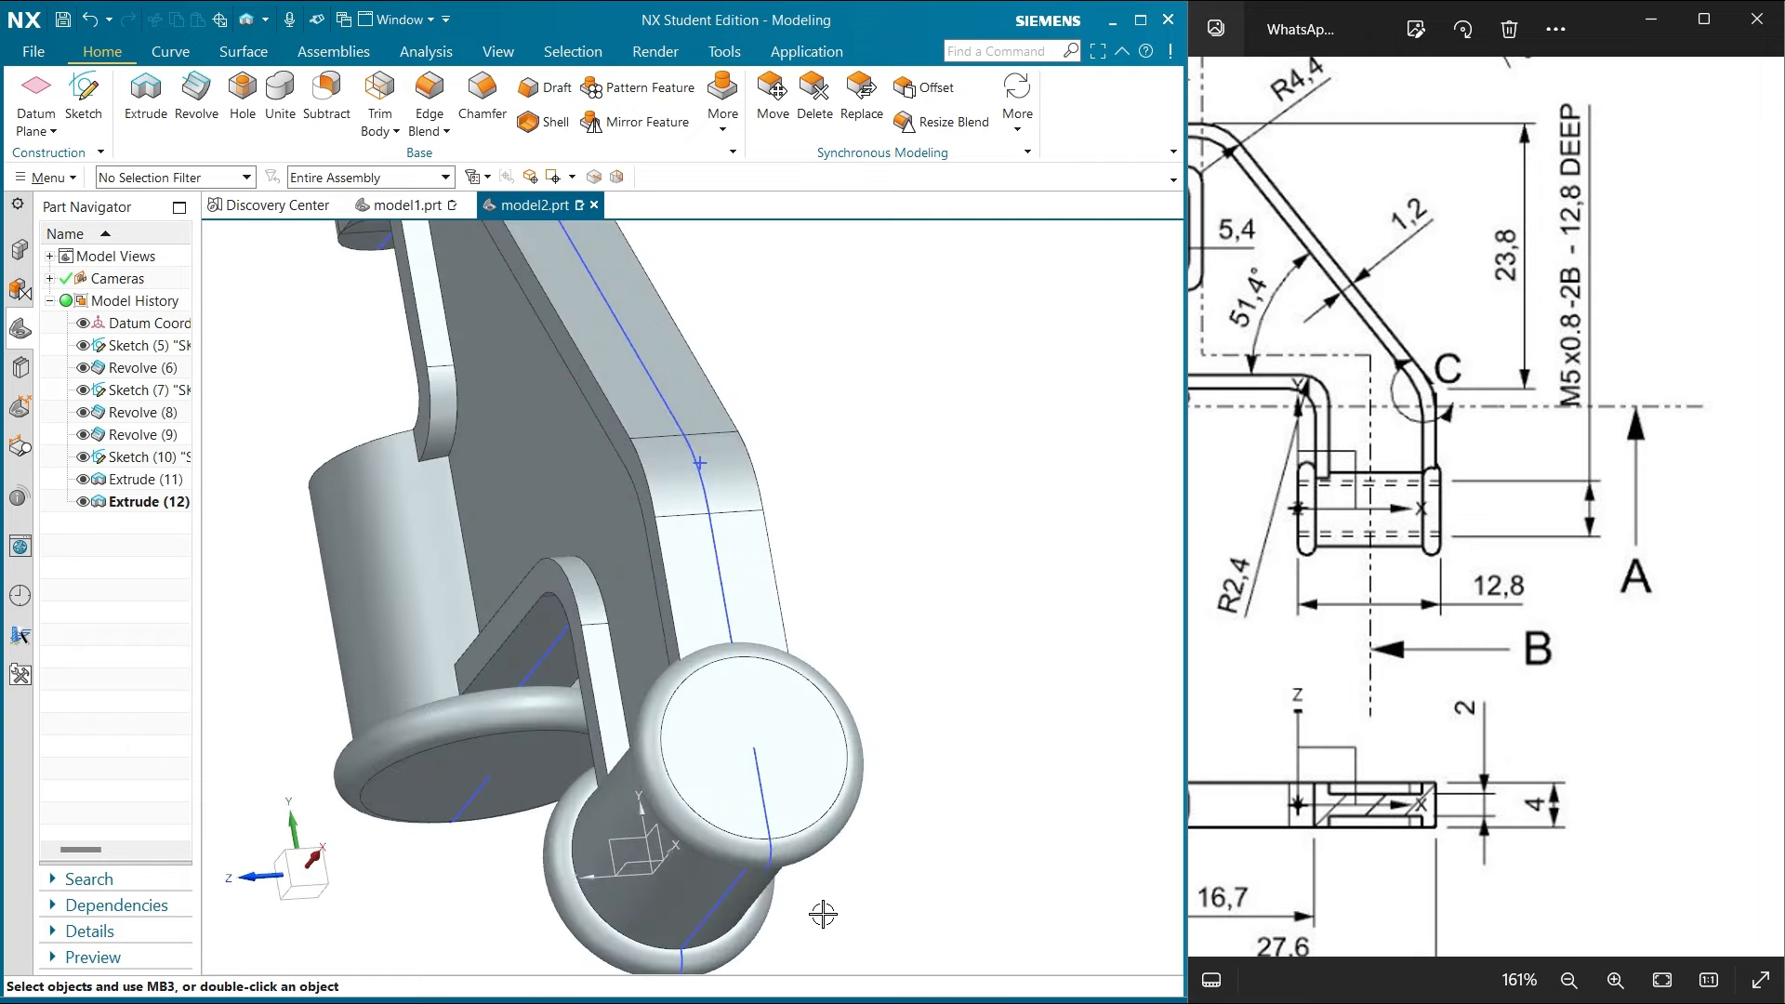
scroll(735, 709, down, 3)
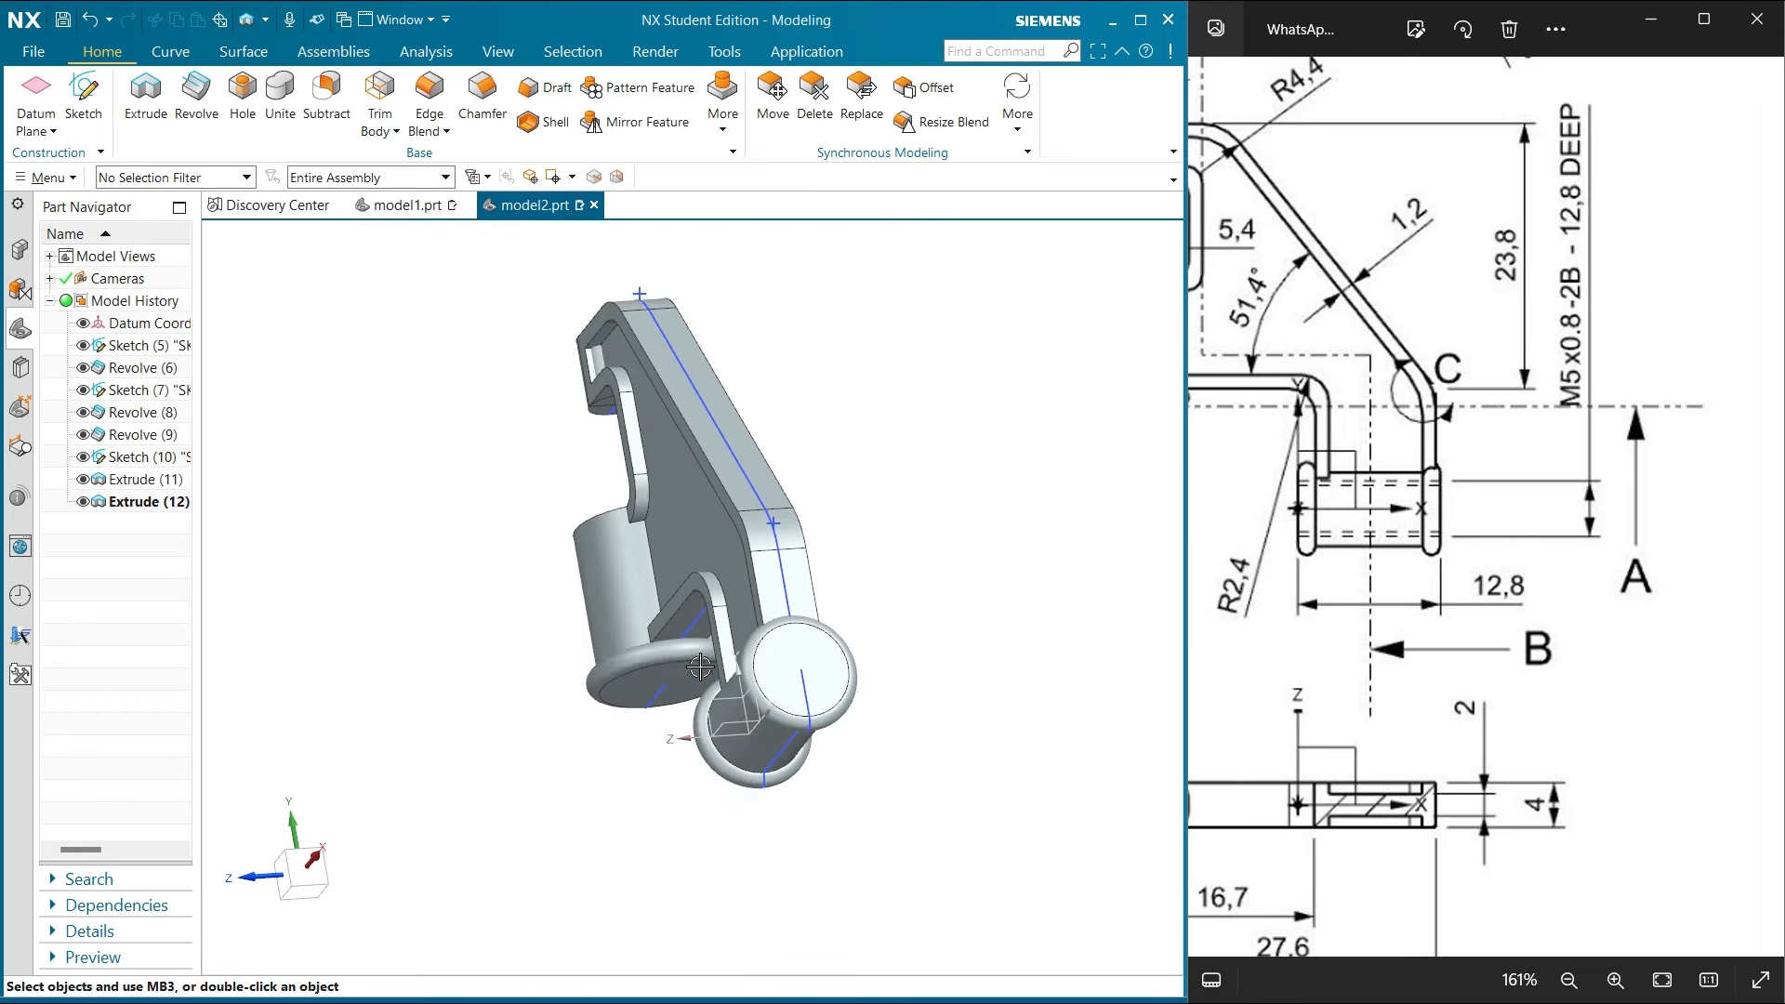
middle_drag(944, 418, 946, 462)
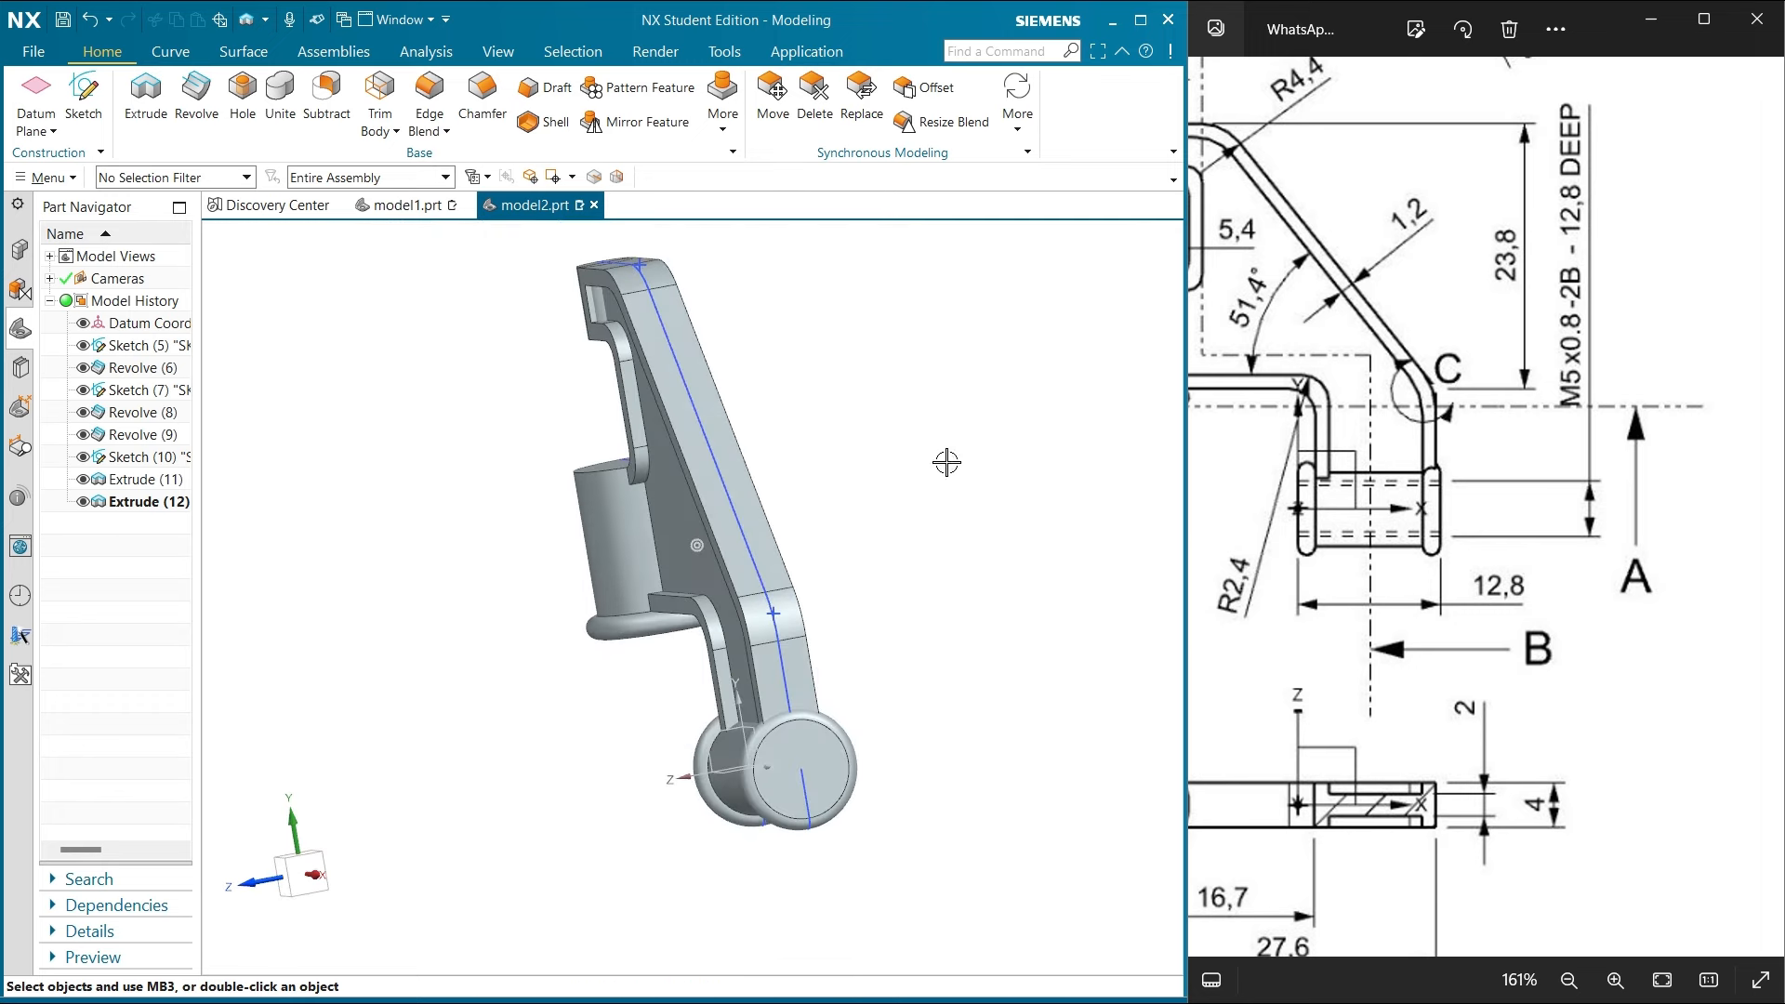
click(308, 872)
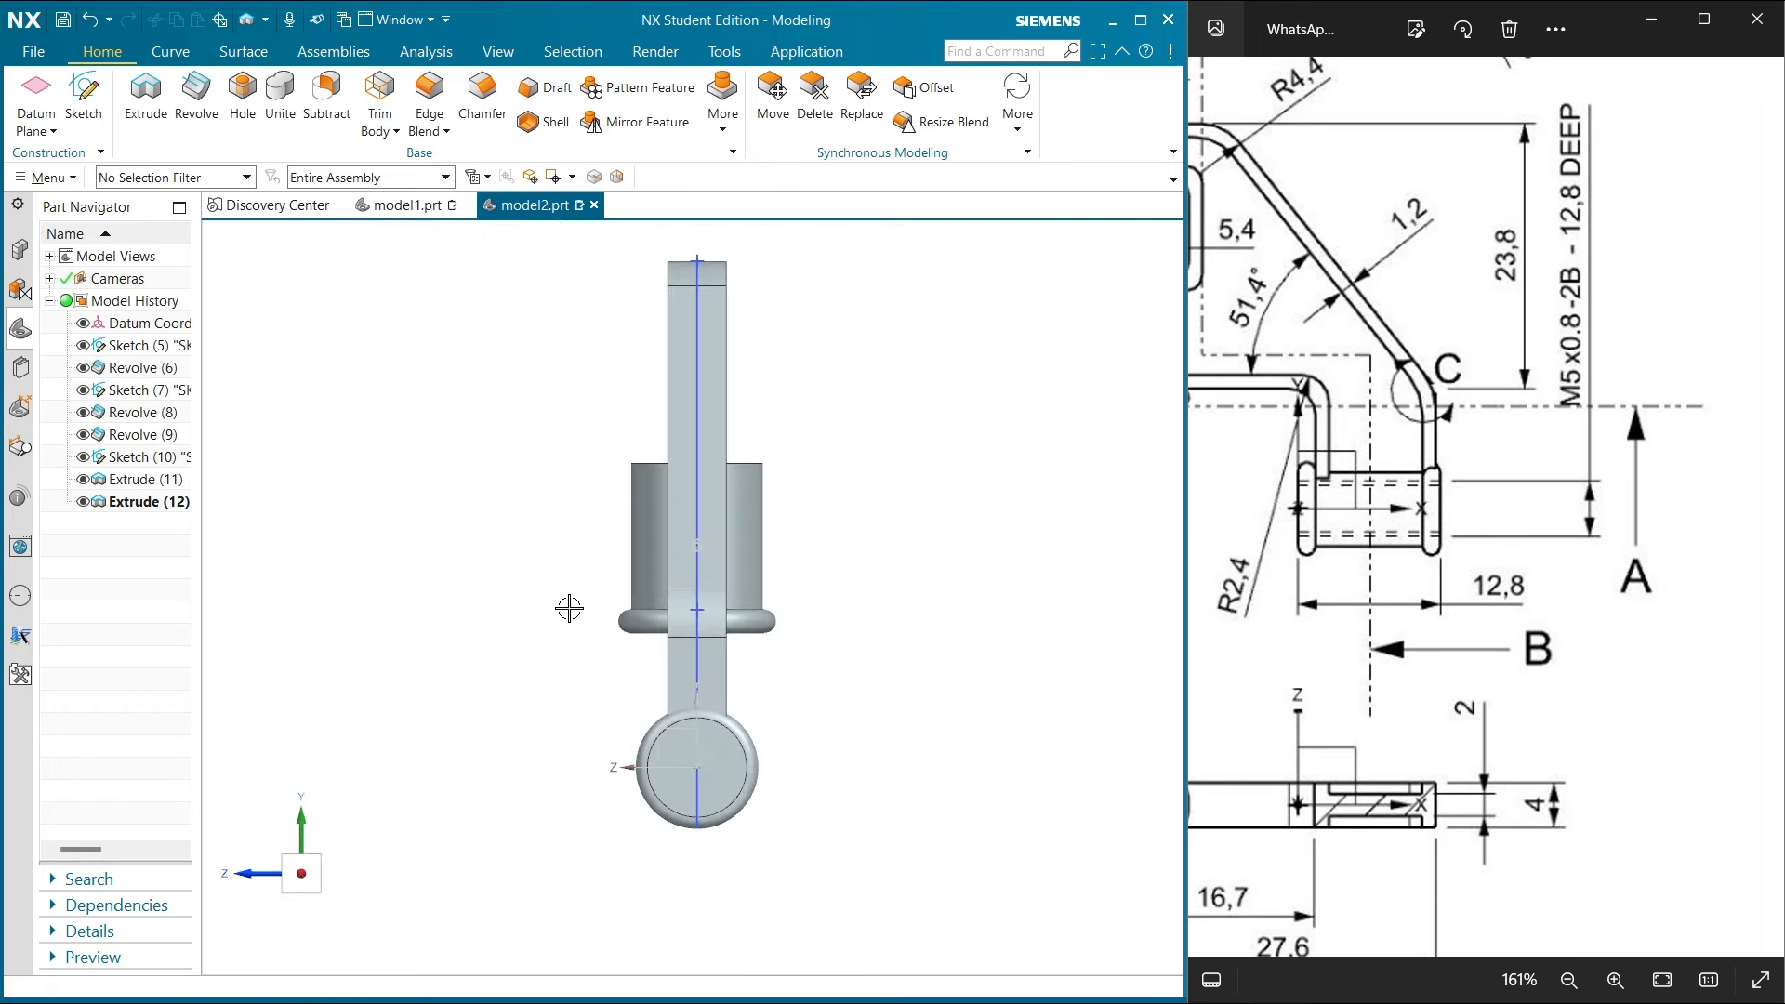
Start an Extrude with a new section sketch on the circular end face of the lower cylinder
click(139, 102)
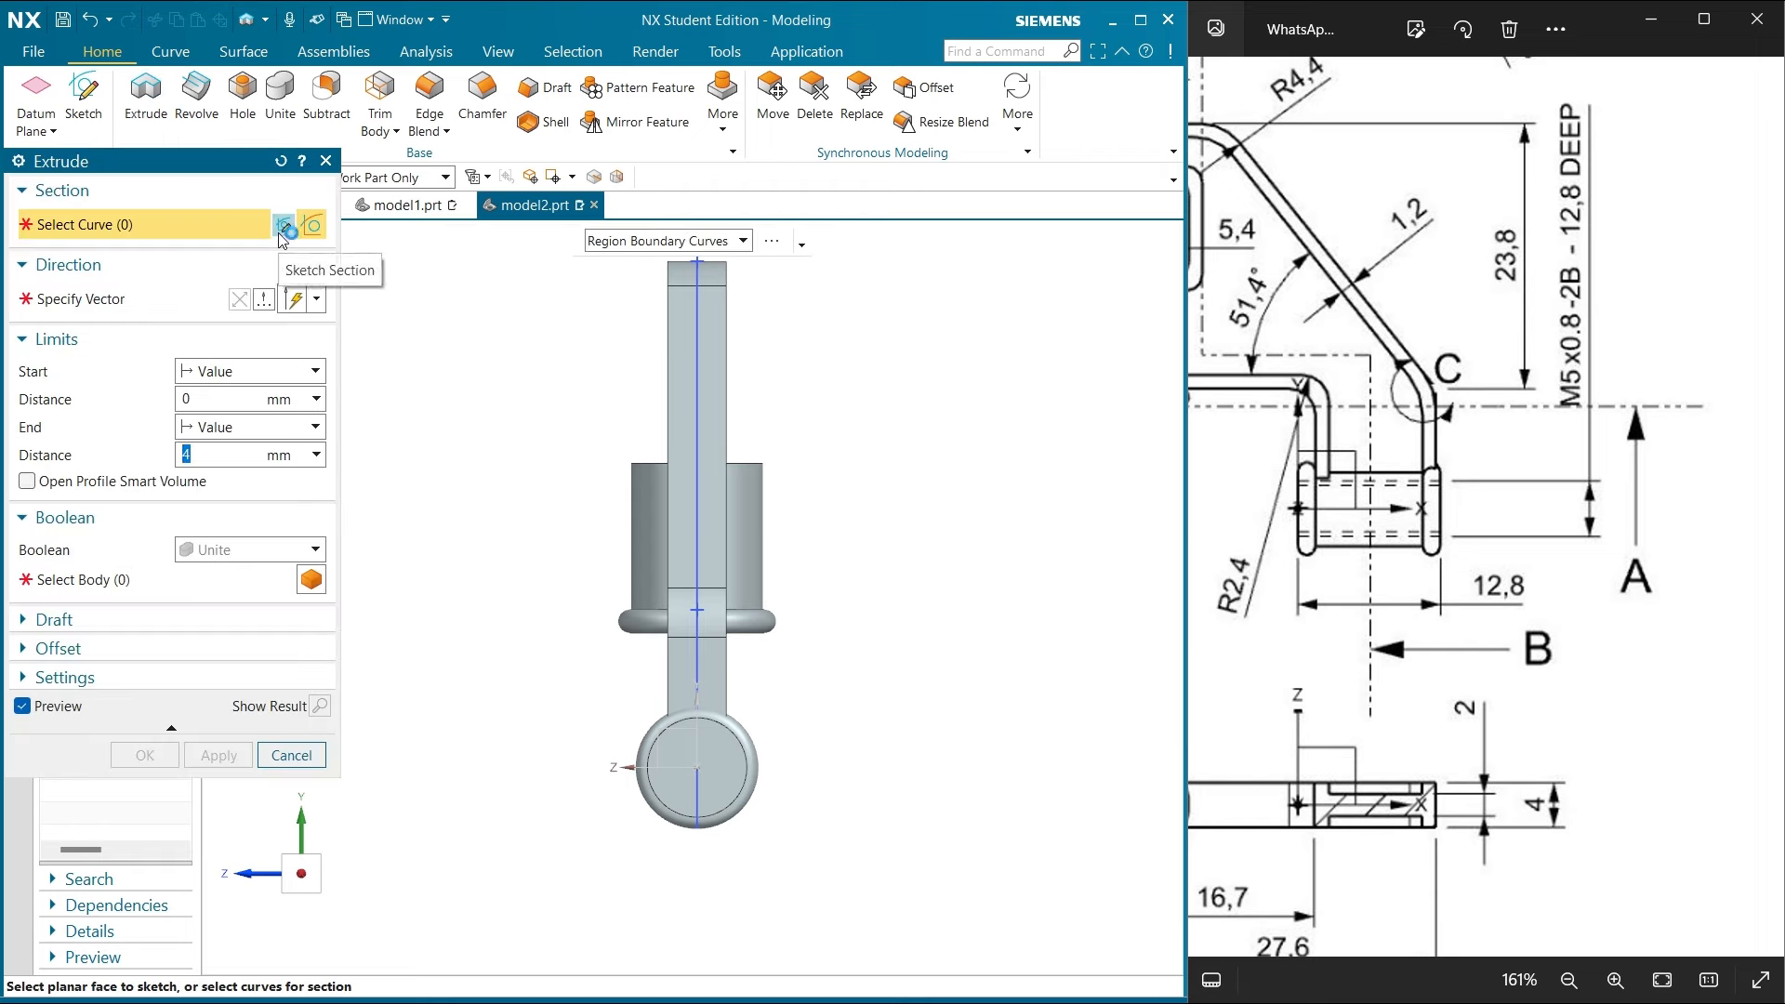
click(278, 223)
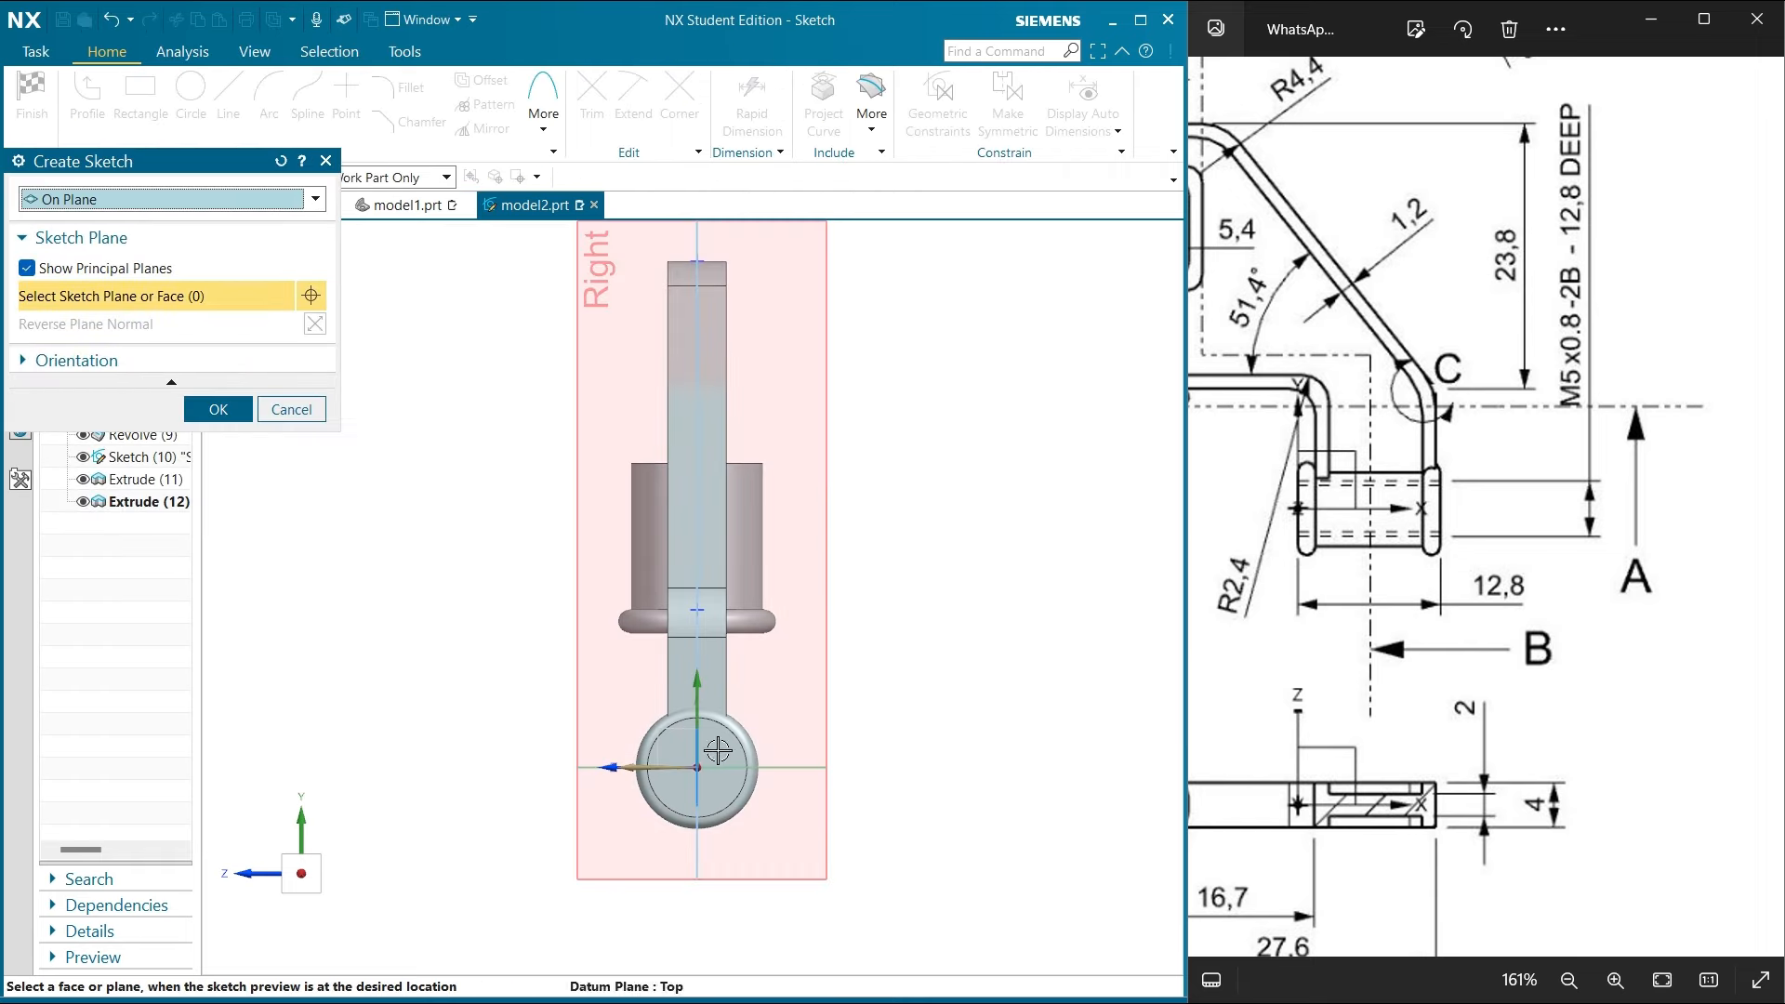
click(720, 749)
click(219, 408)
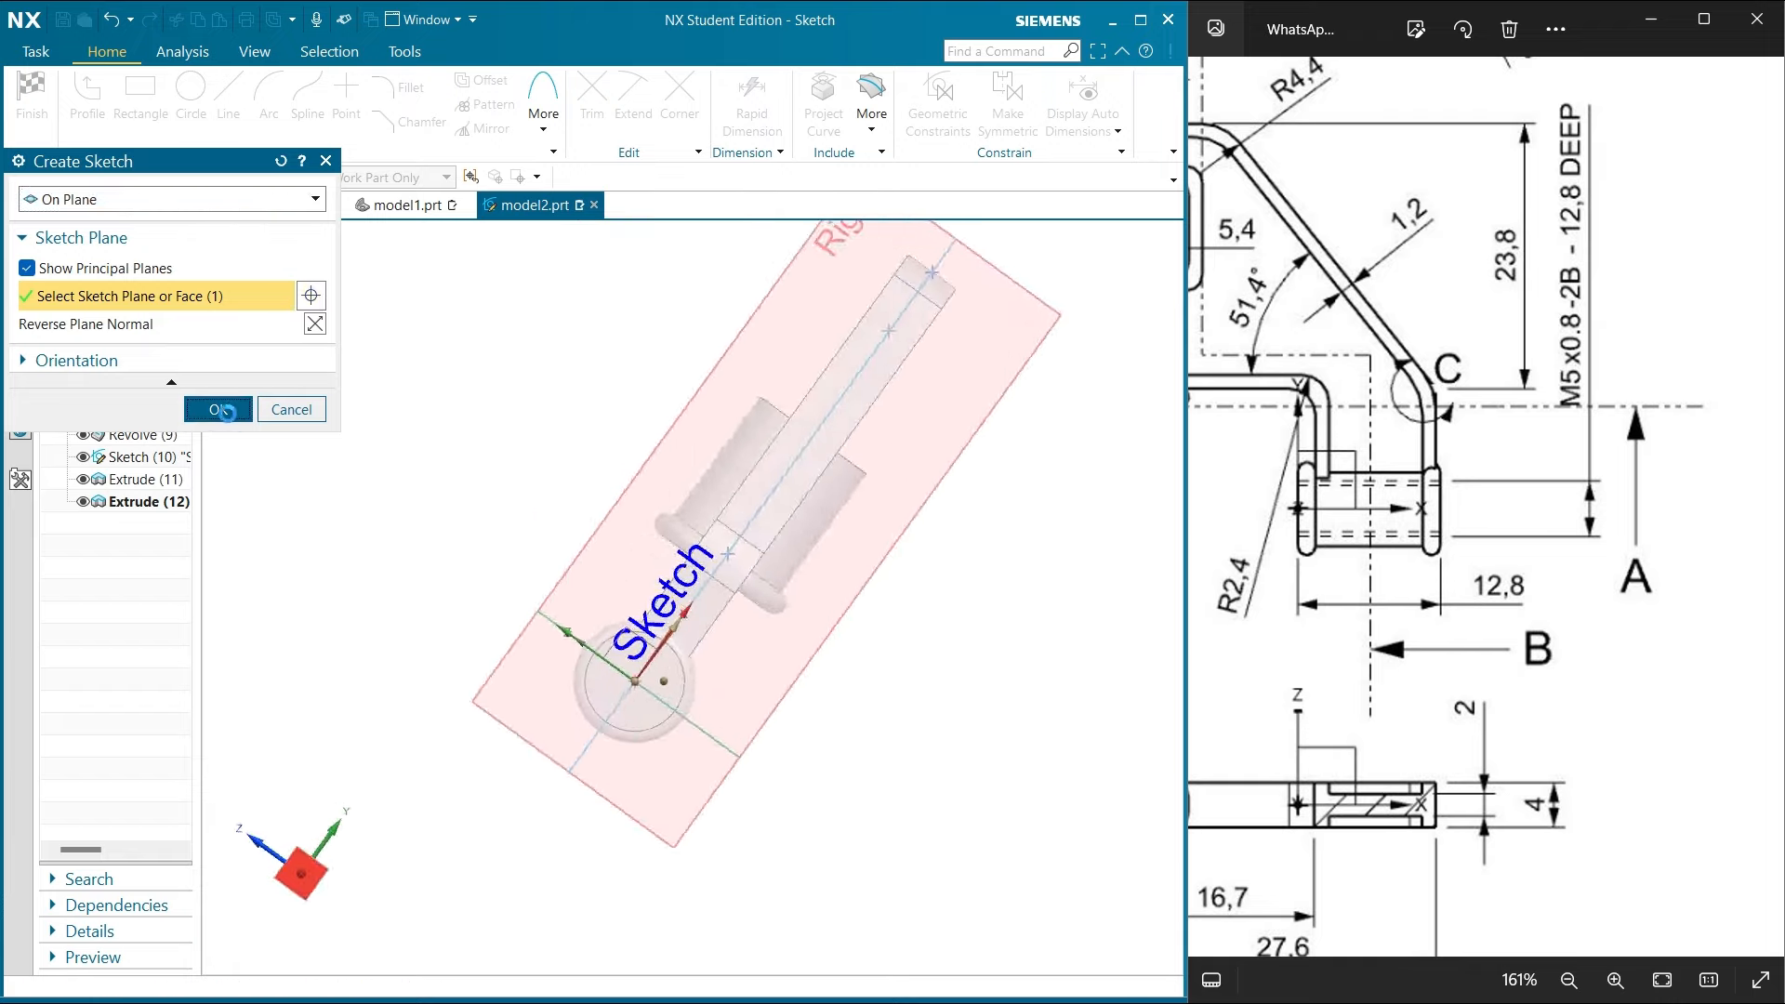
Consult the reference drawing and sketch a 4.2 mm diameter circle centred on the cylinder's end face
scroll(1394, 813, down, 4)
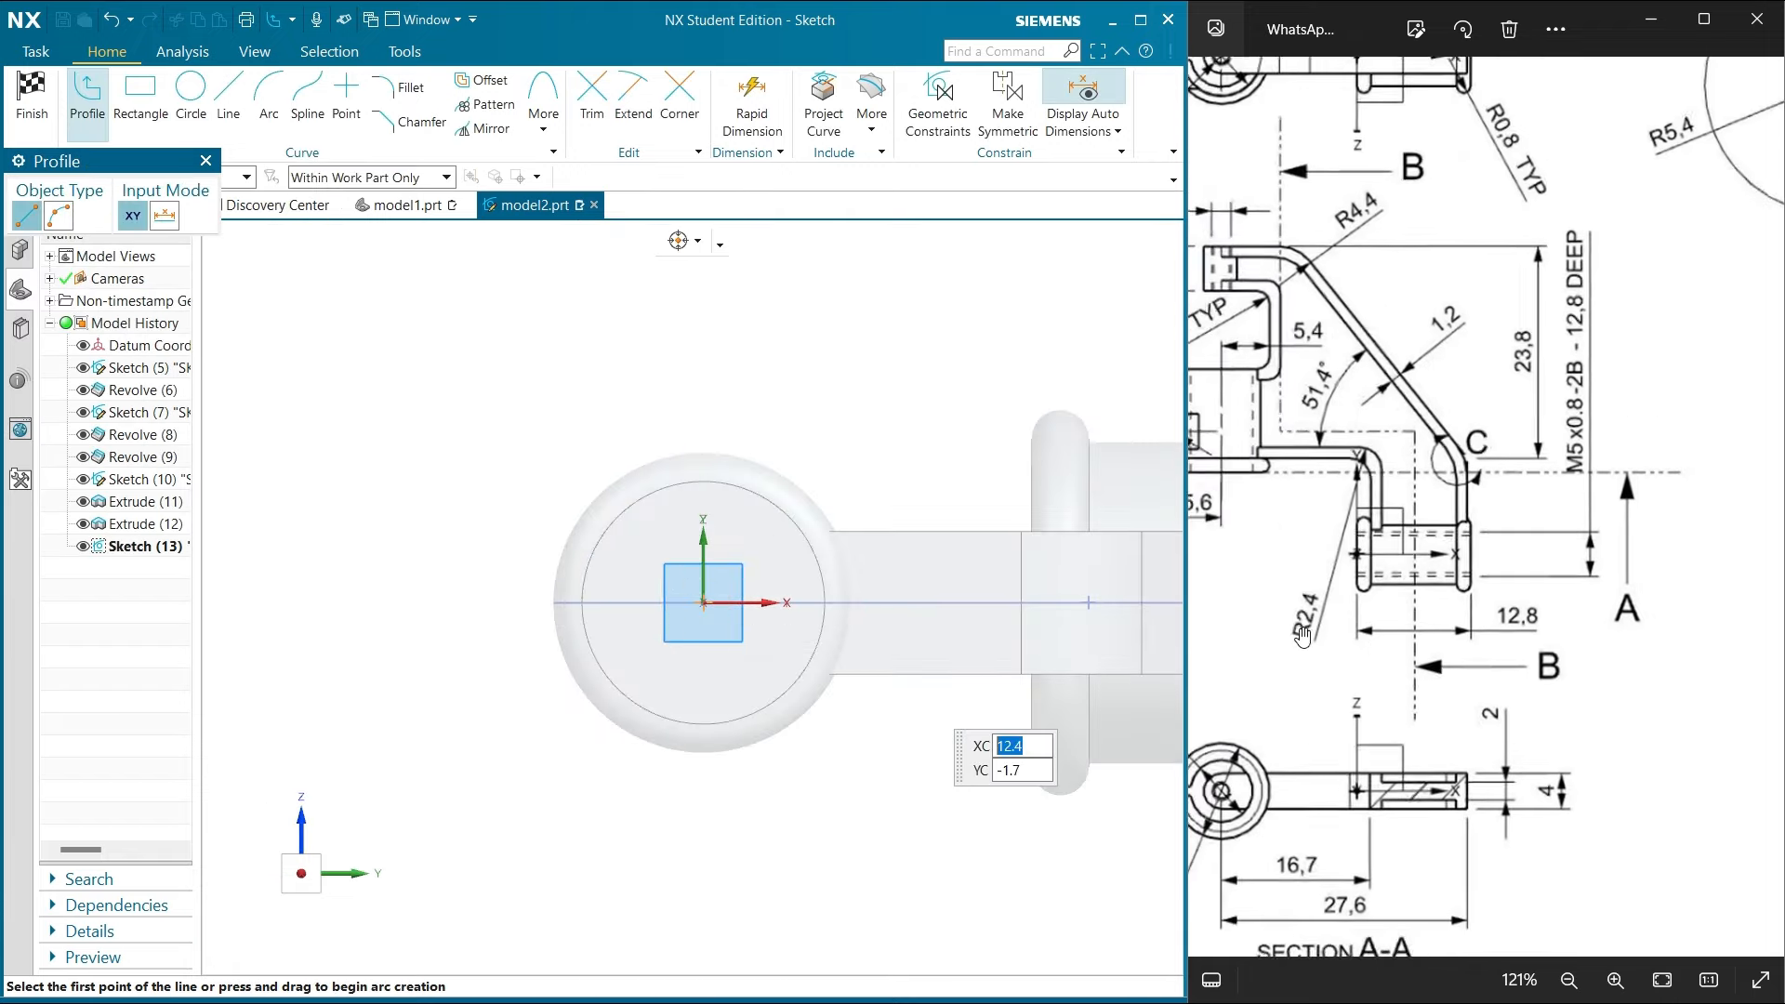
scroll(1371, 634, down, 1)
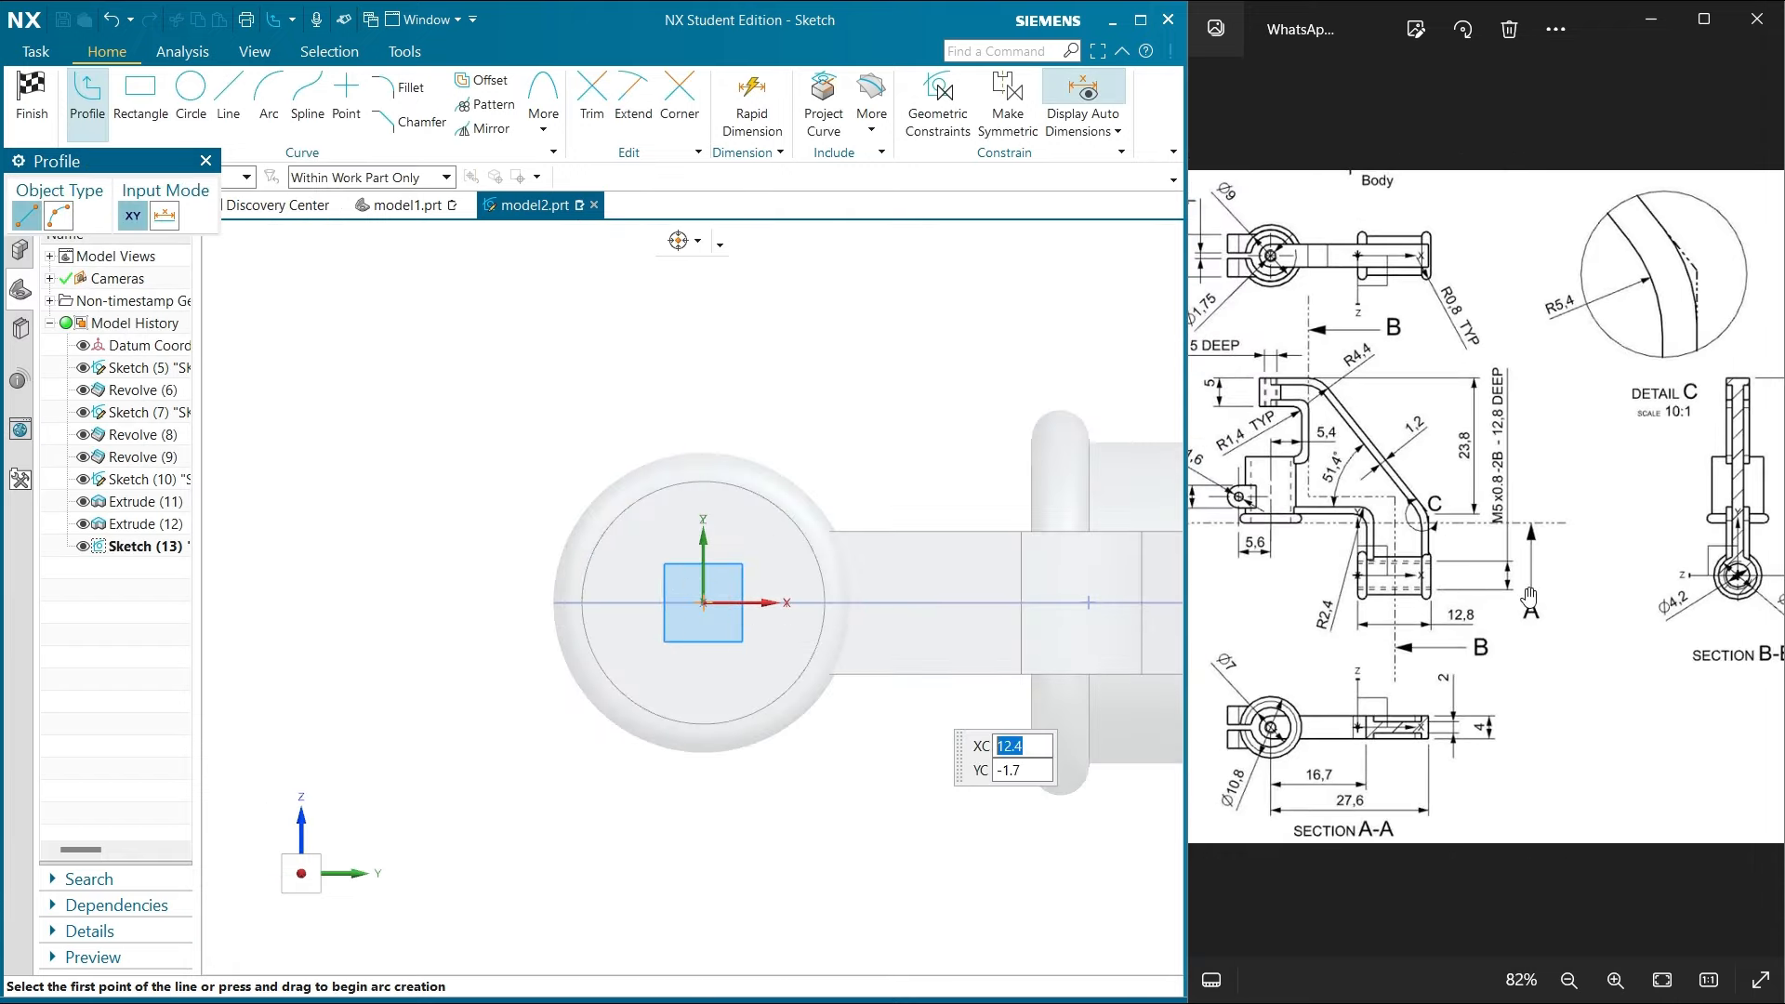
scroll(1345, 590, down, 2)
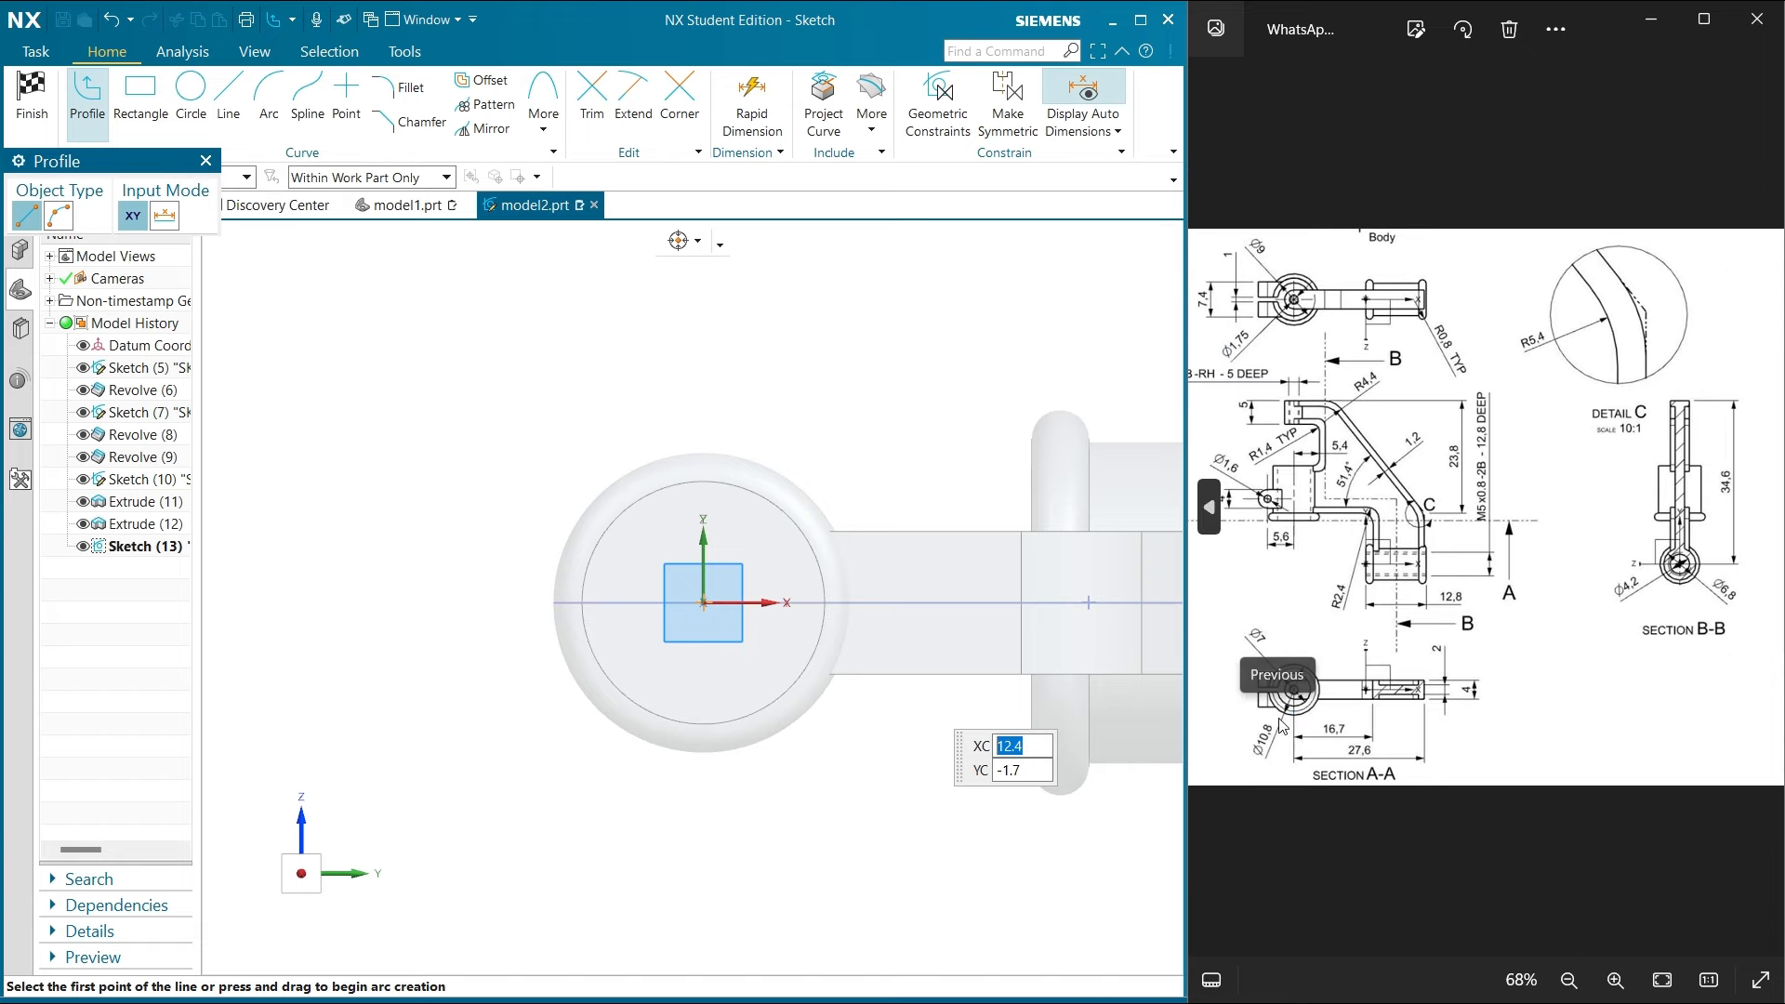
scroll(1431, 497, up, 3)
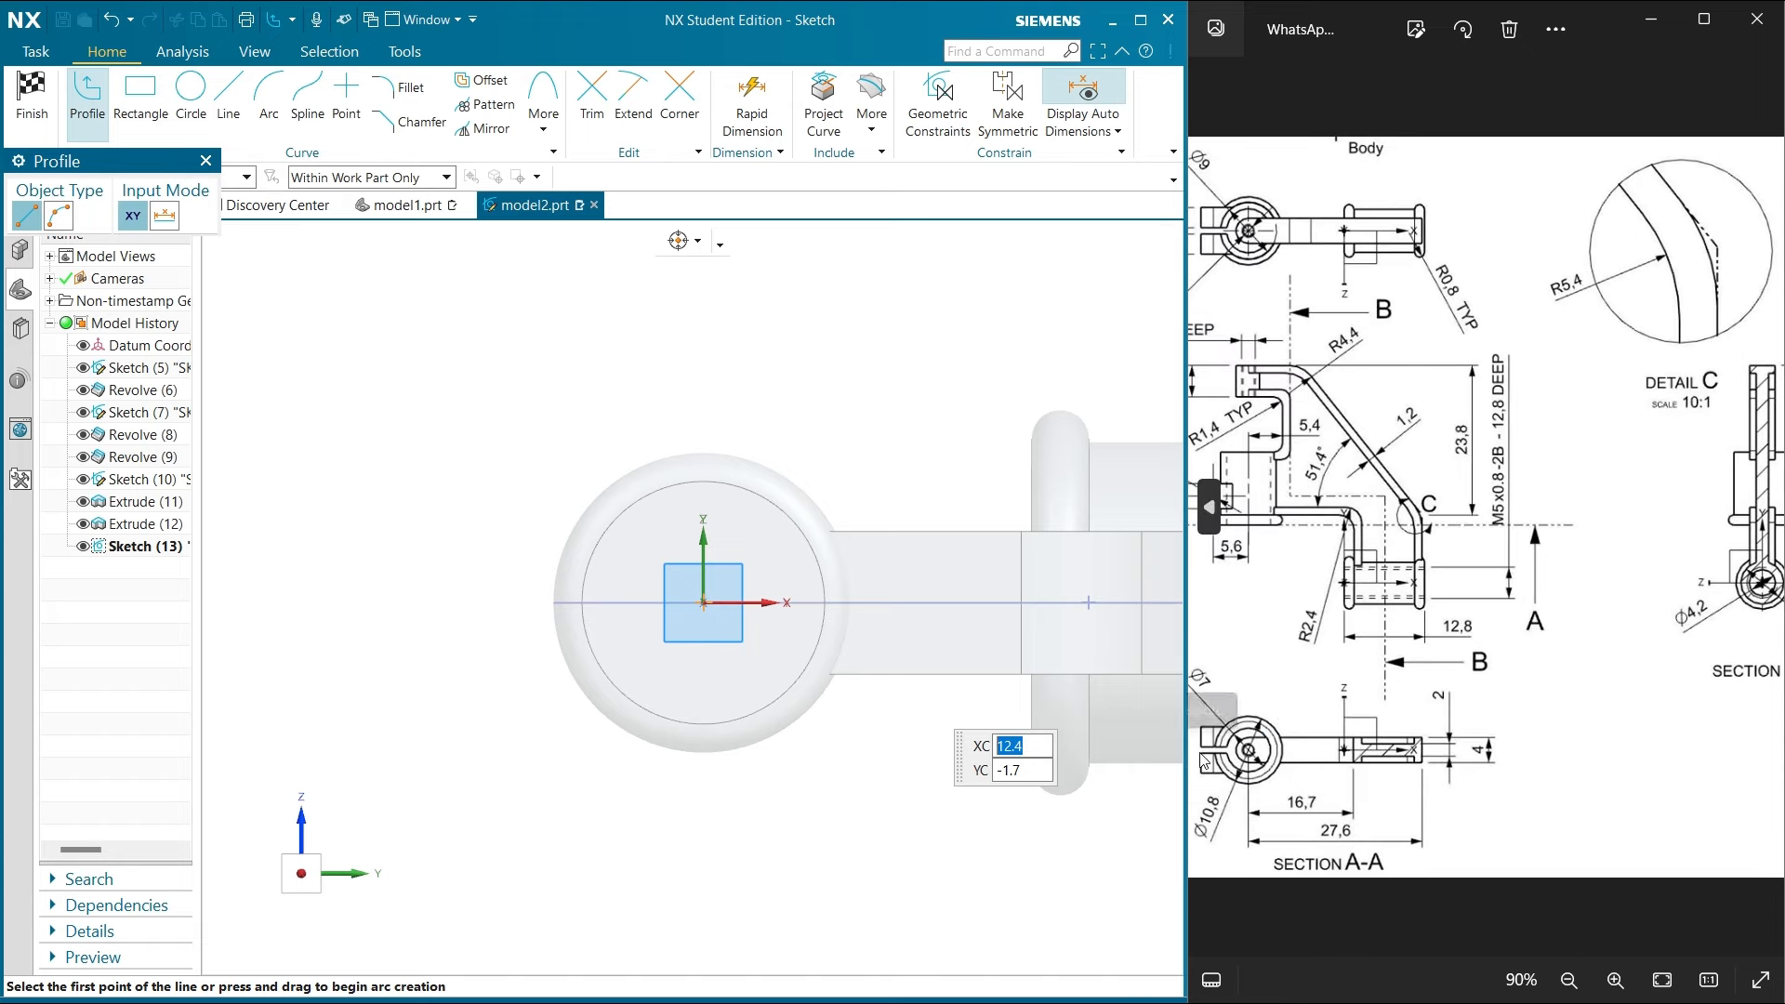
scroll(1430, 508, down, 3)
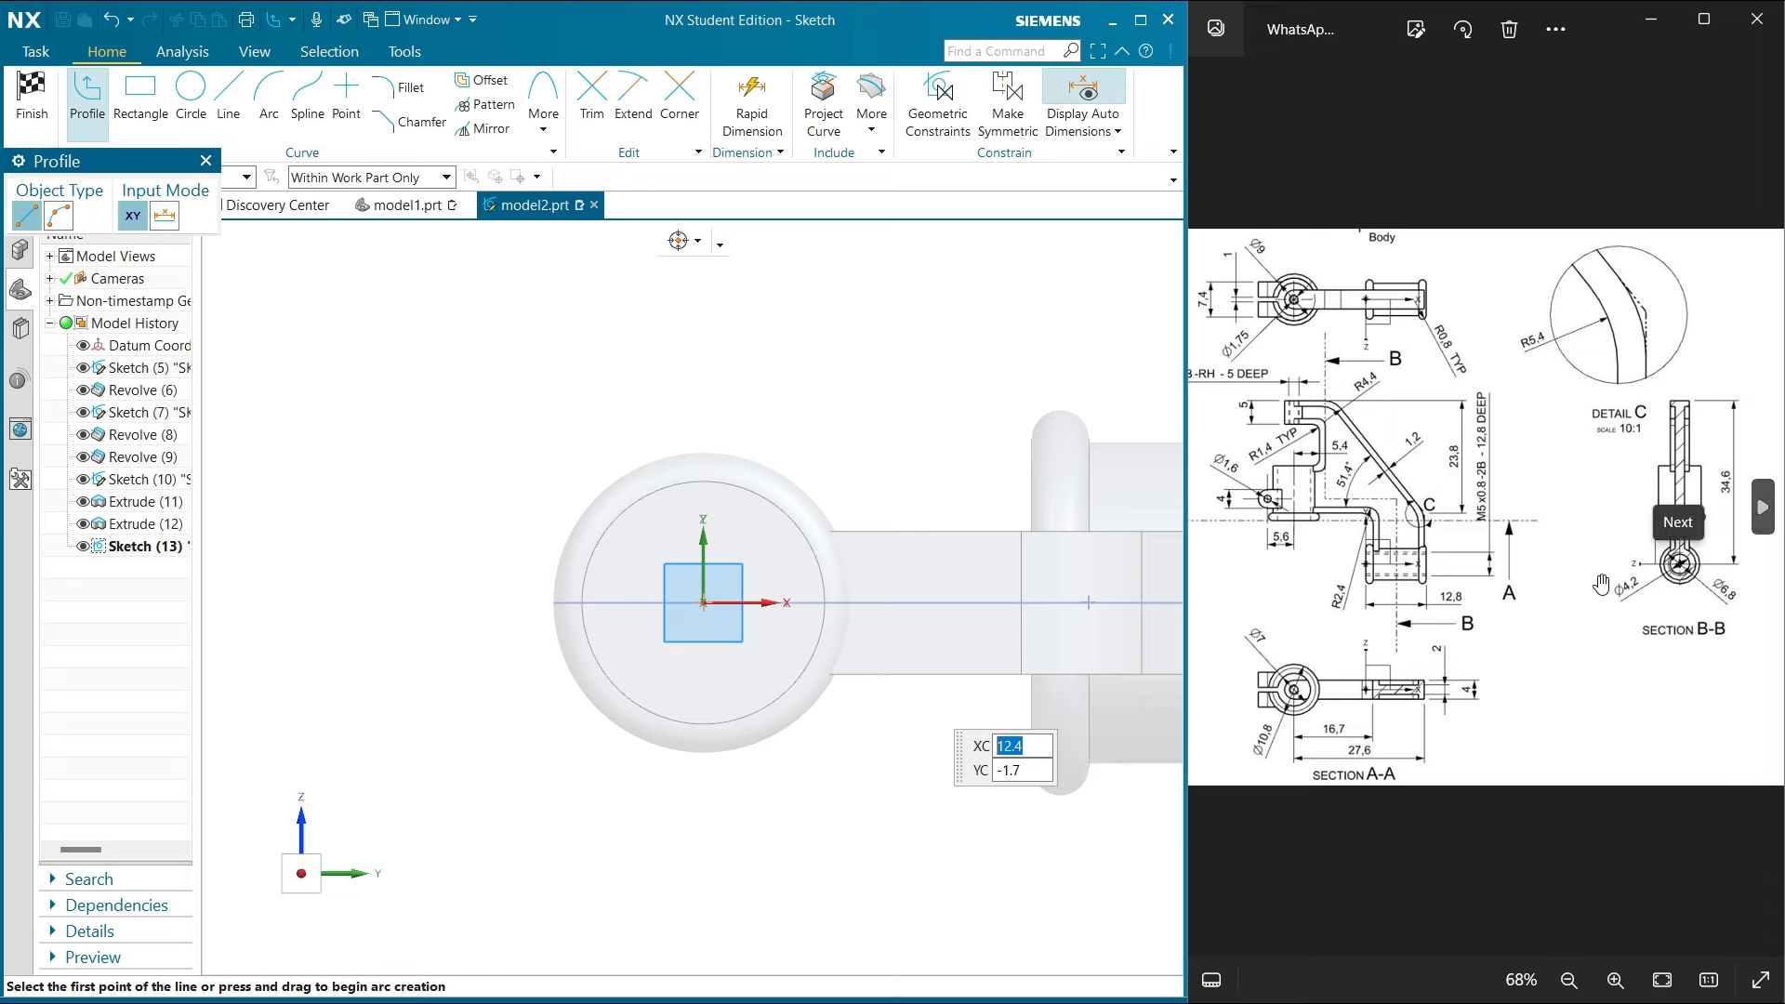
scroll(734, 557, down, 2)
click(187, 100)
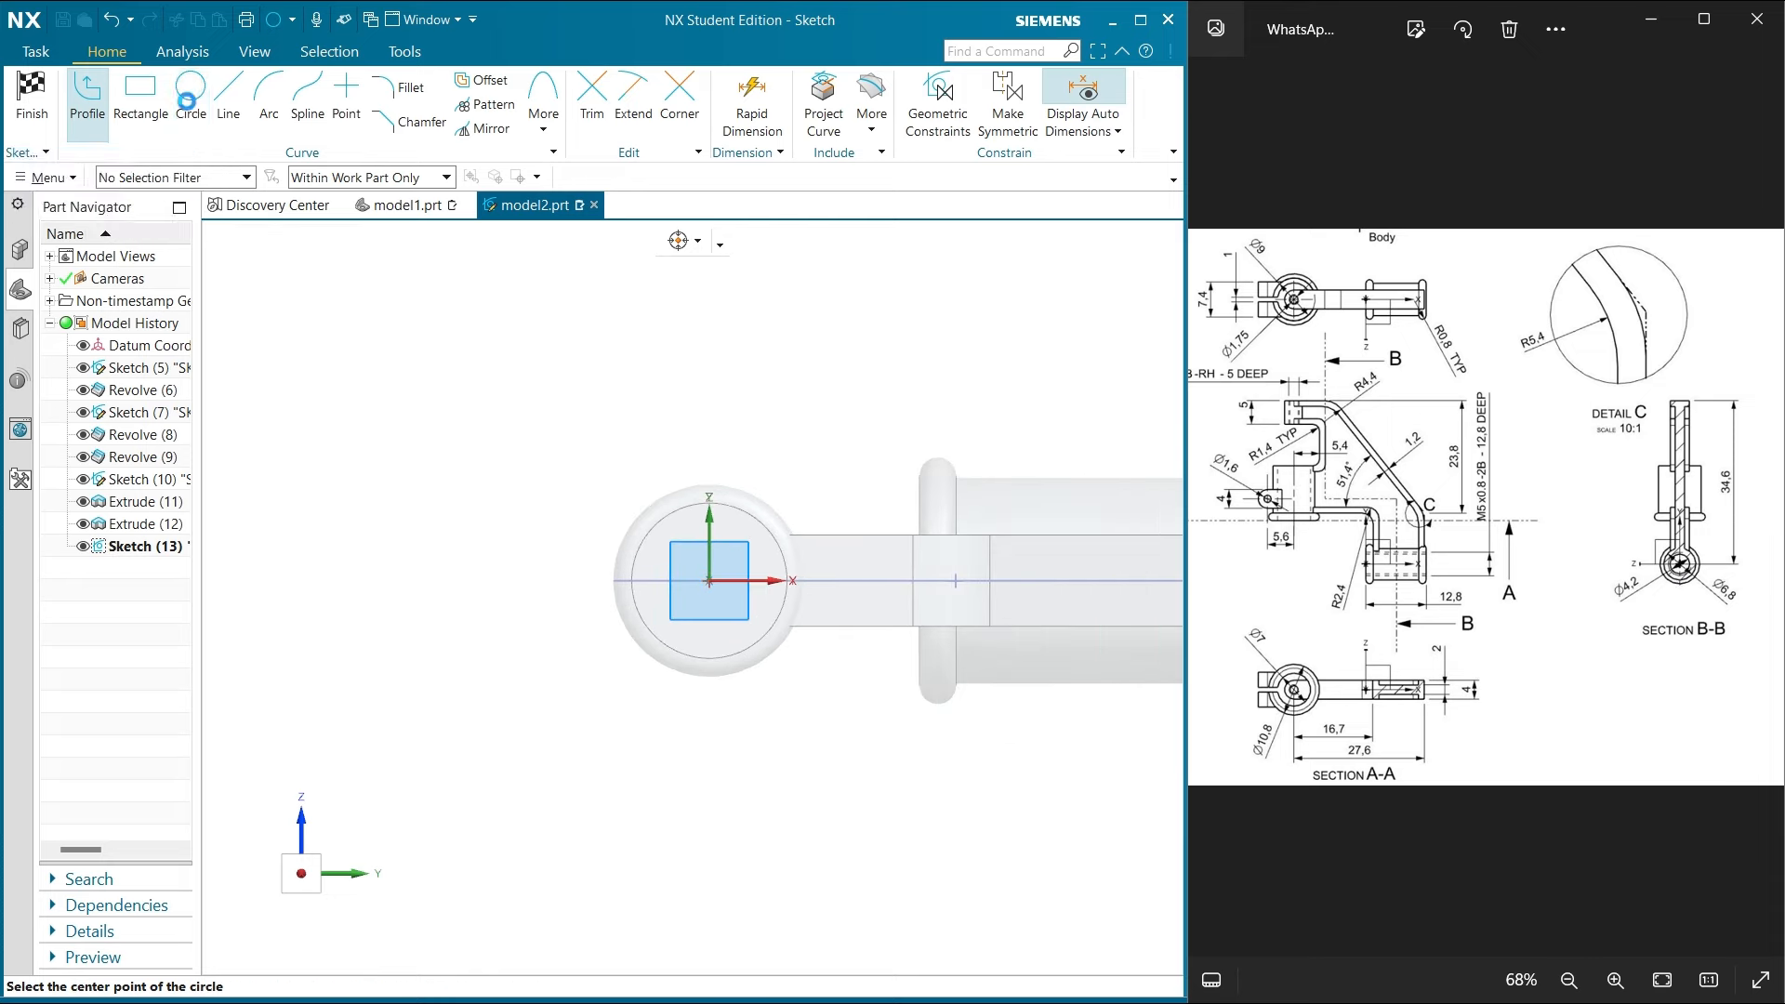
click(707, 582)
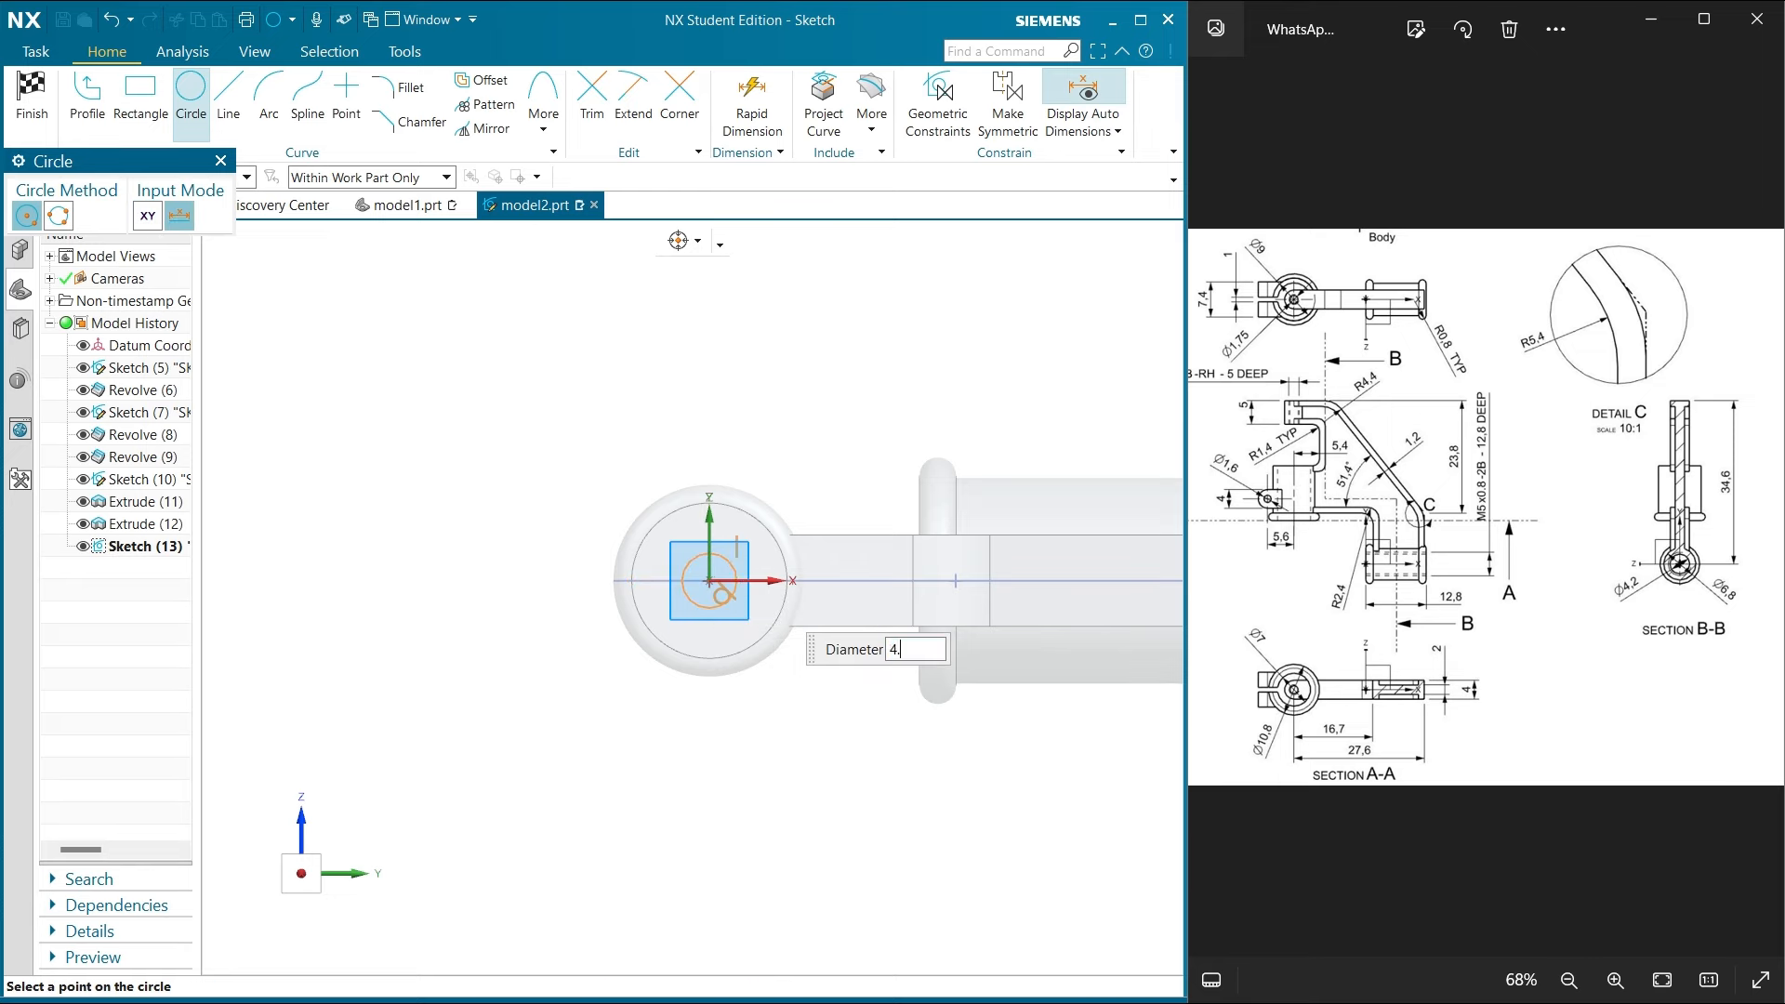
text(2)
key(Return)
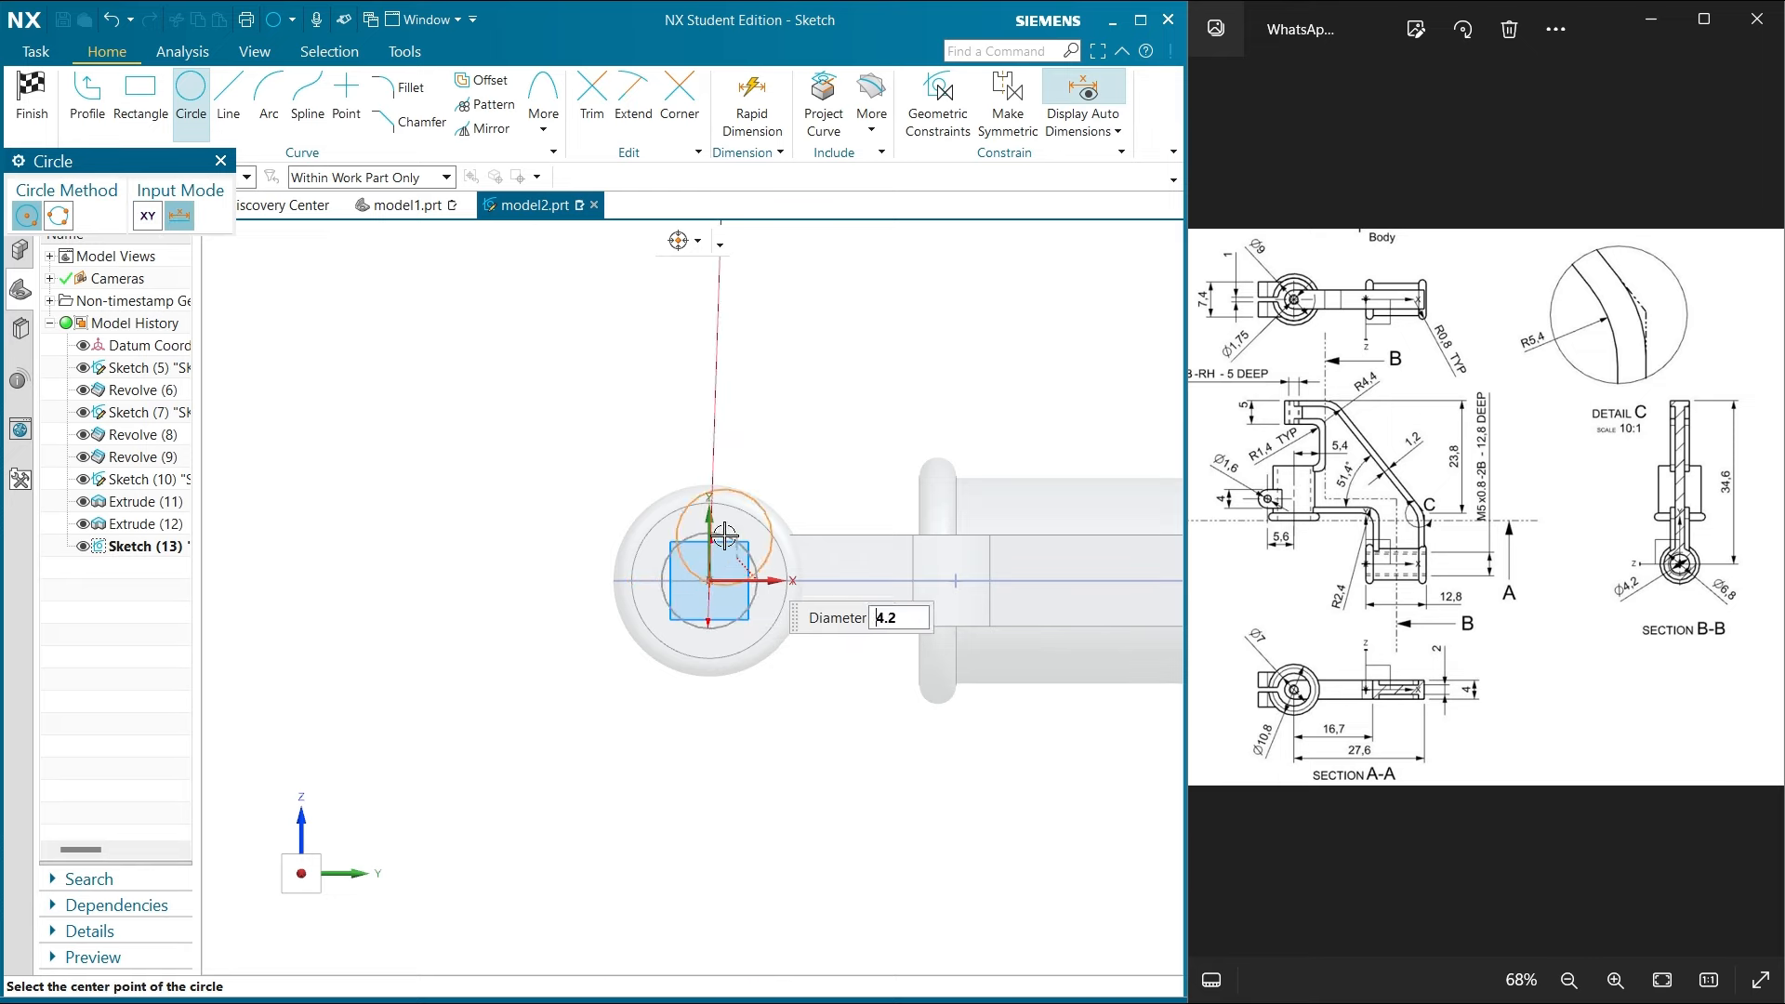
click(220, 160)
Move the circle's diameter dimension up and away from the cylinder and check its dimension settings
scroll(391, 522, down, 4)
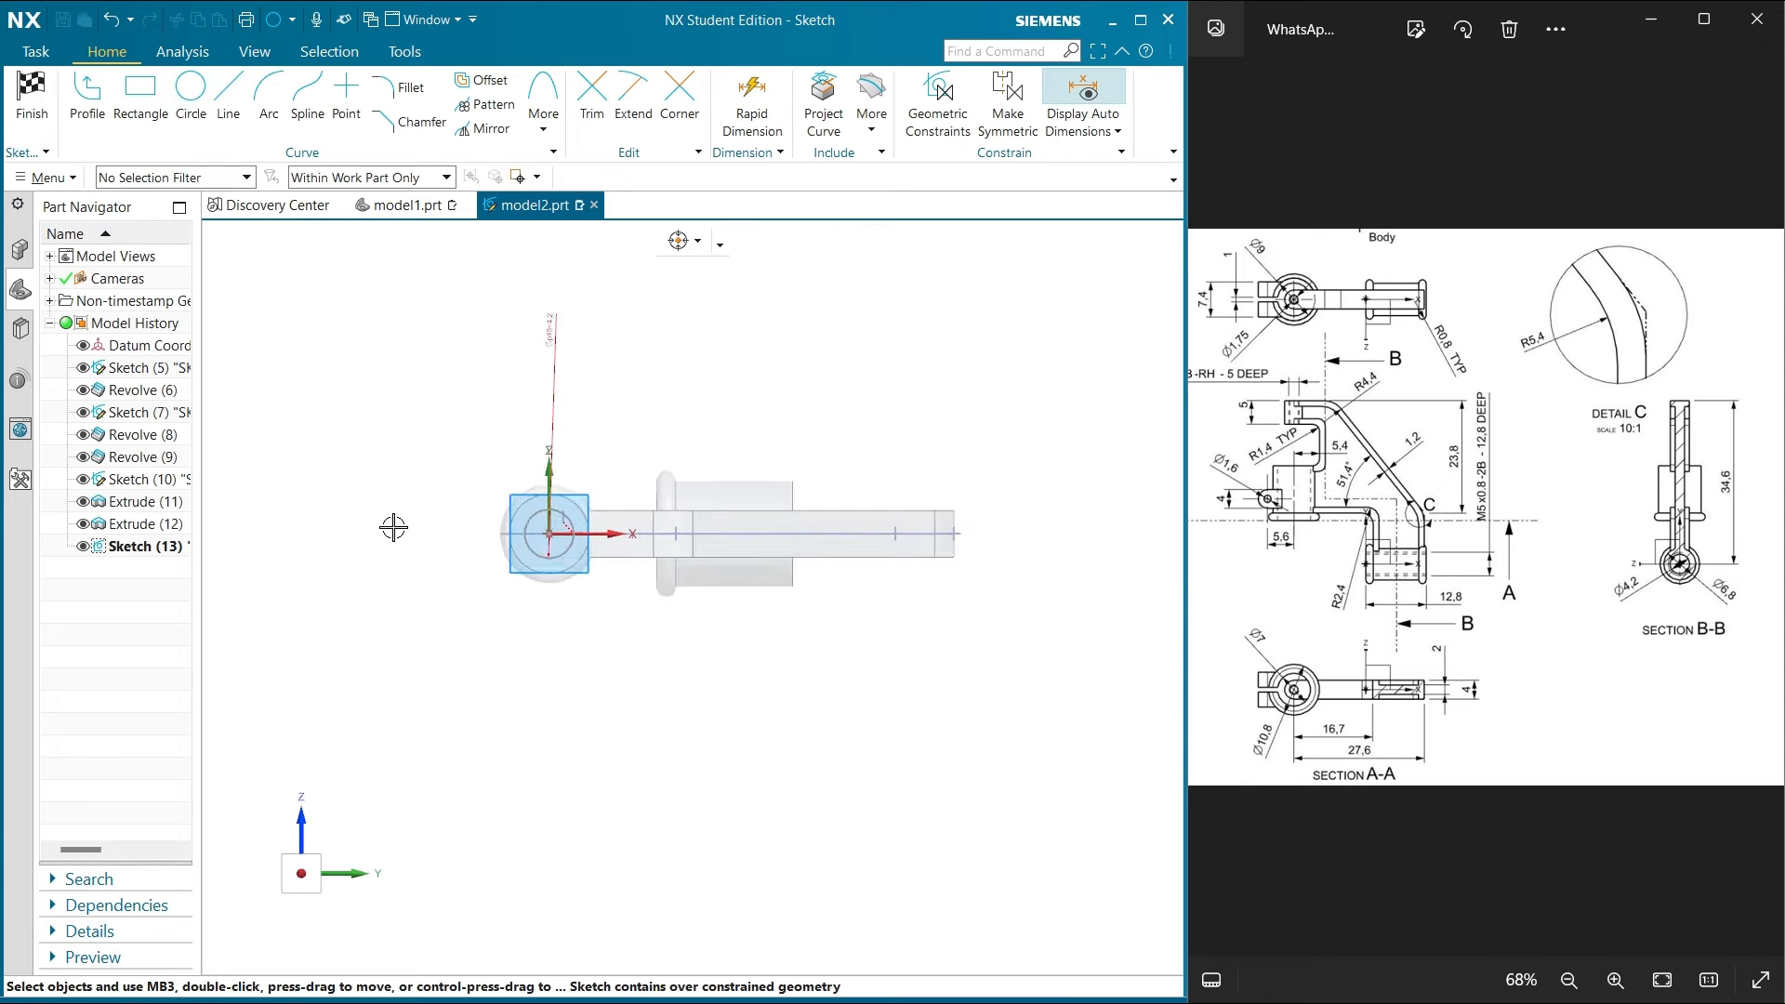
scroll(470, 576, up, 2)
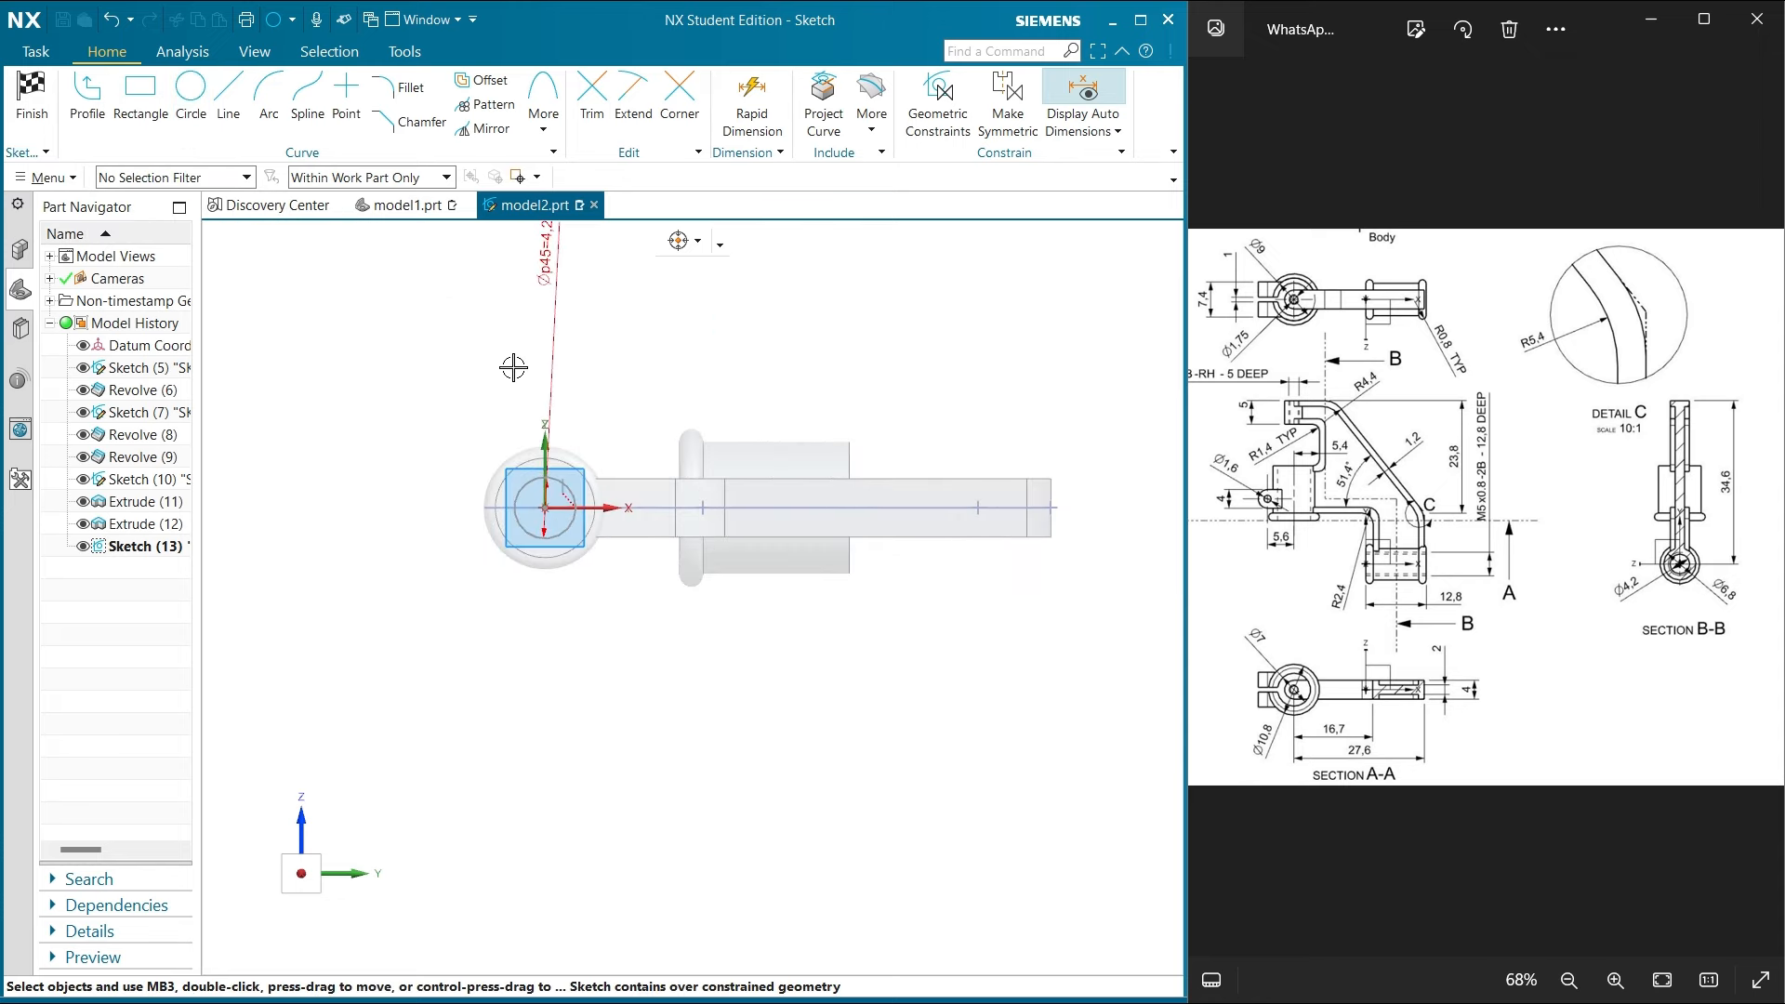
scroll(502, 335, down, 2)
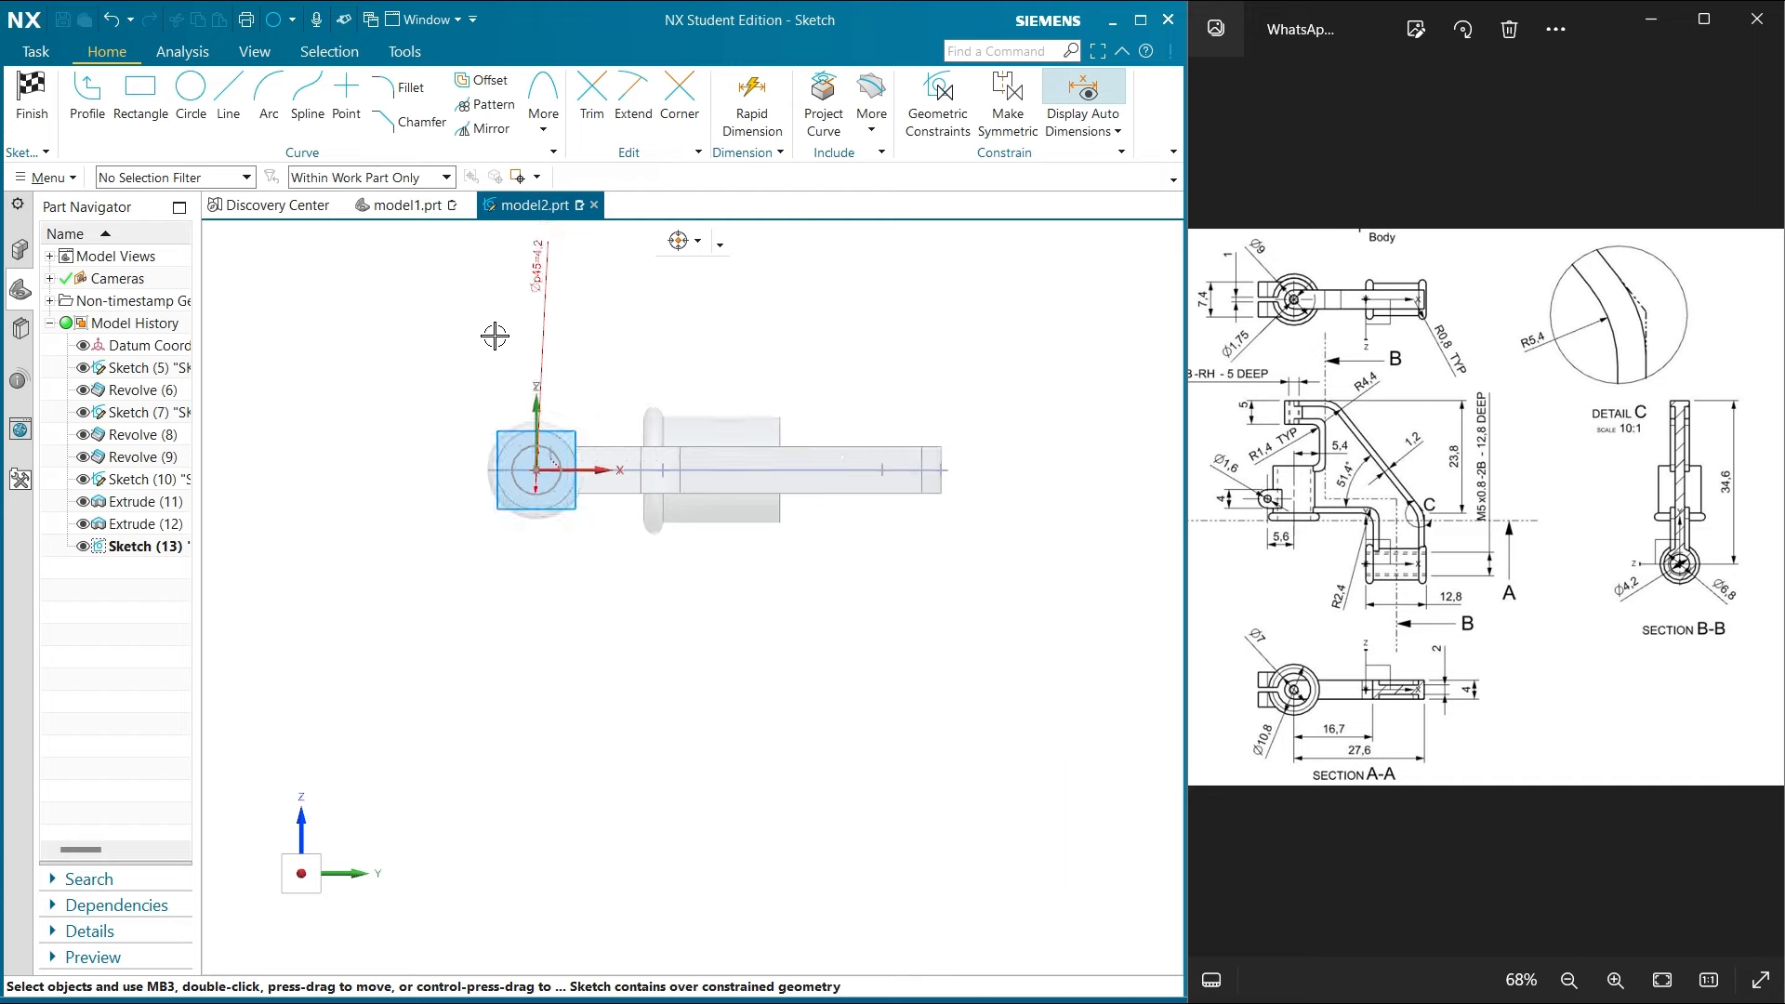
drag(518, 279, 470, 311)
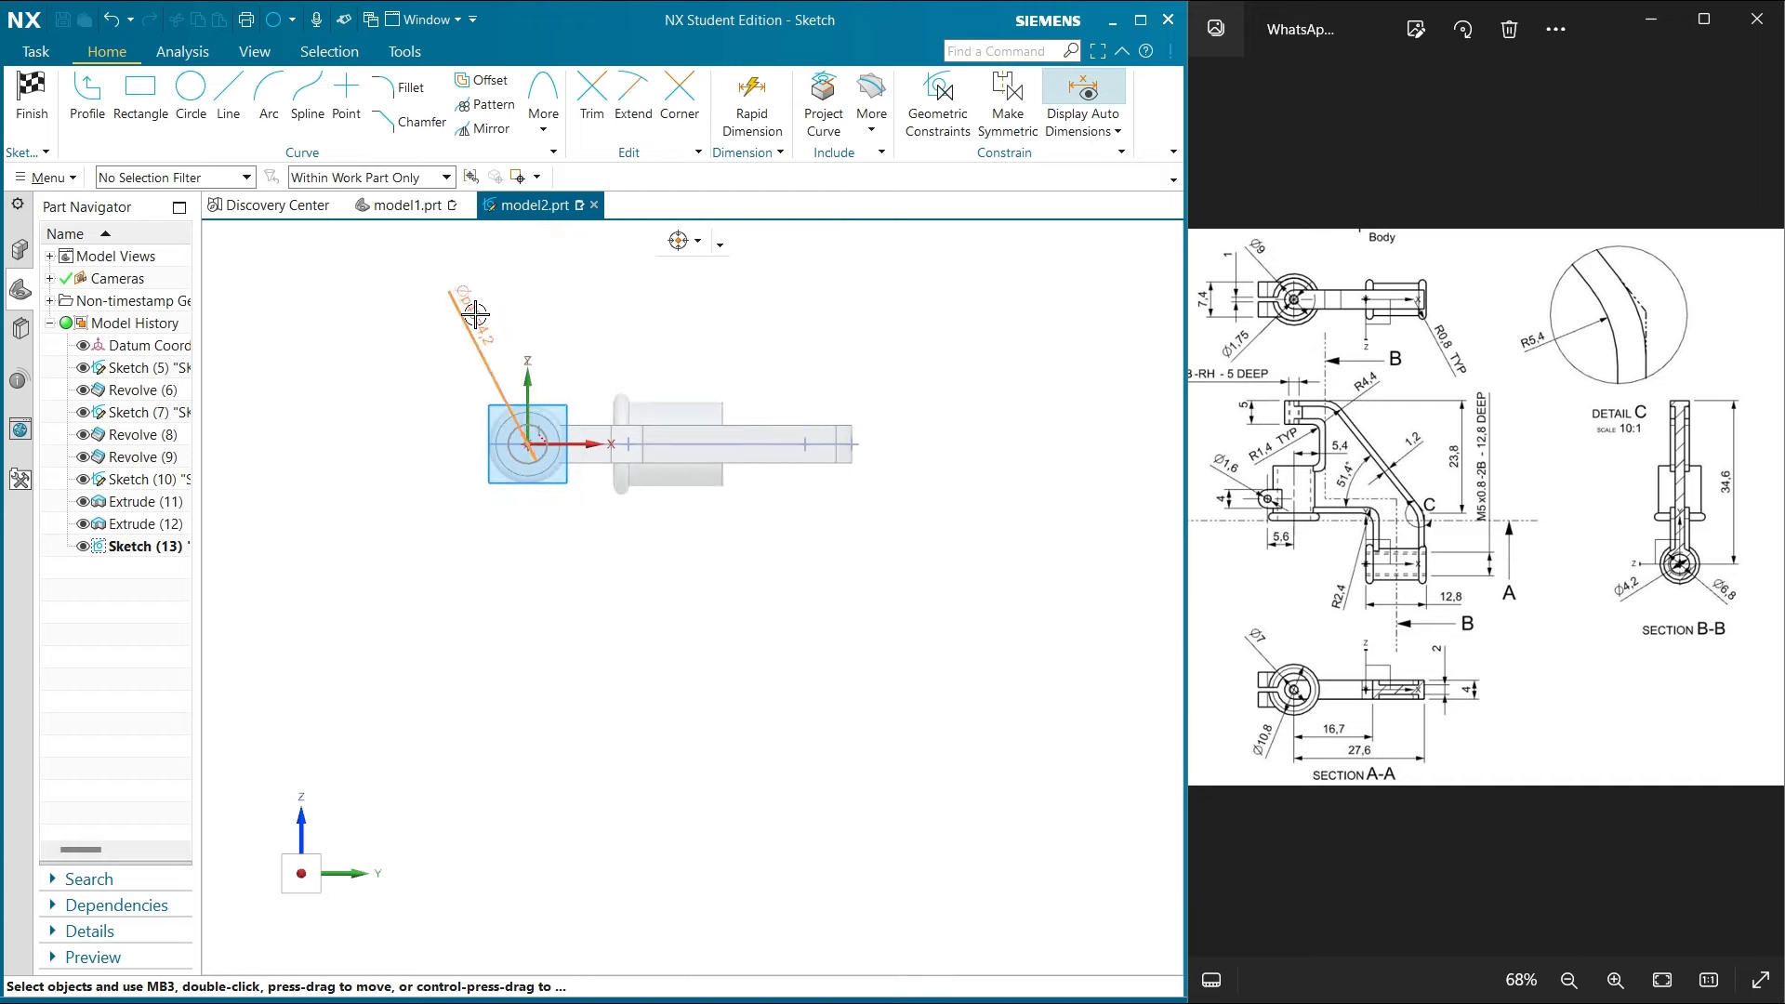
double_click(476, 314)
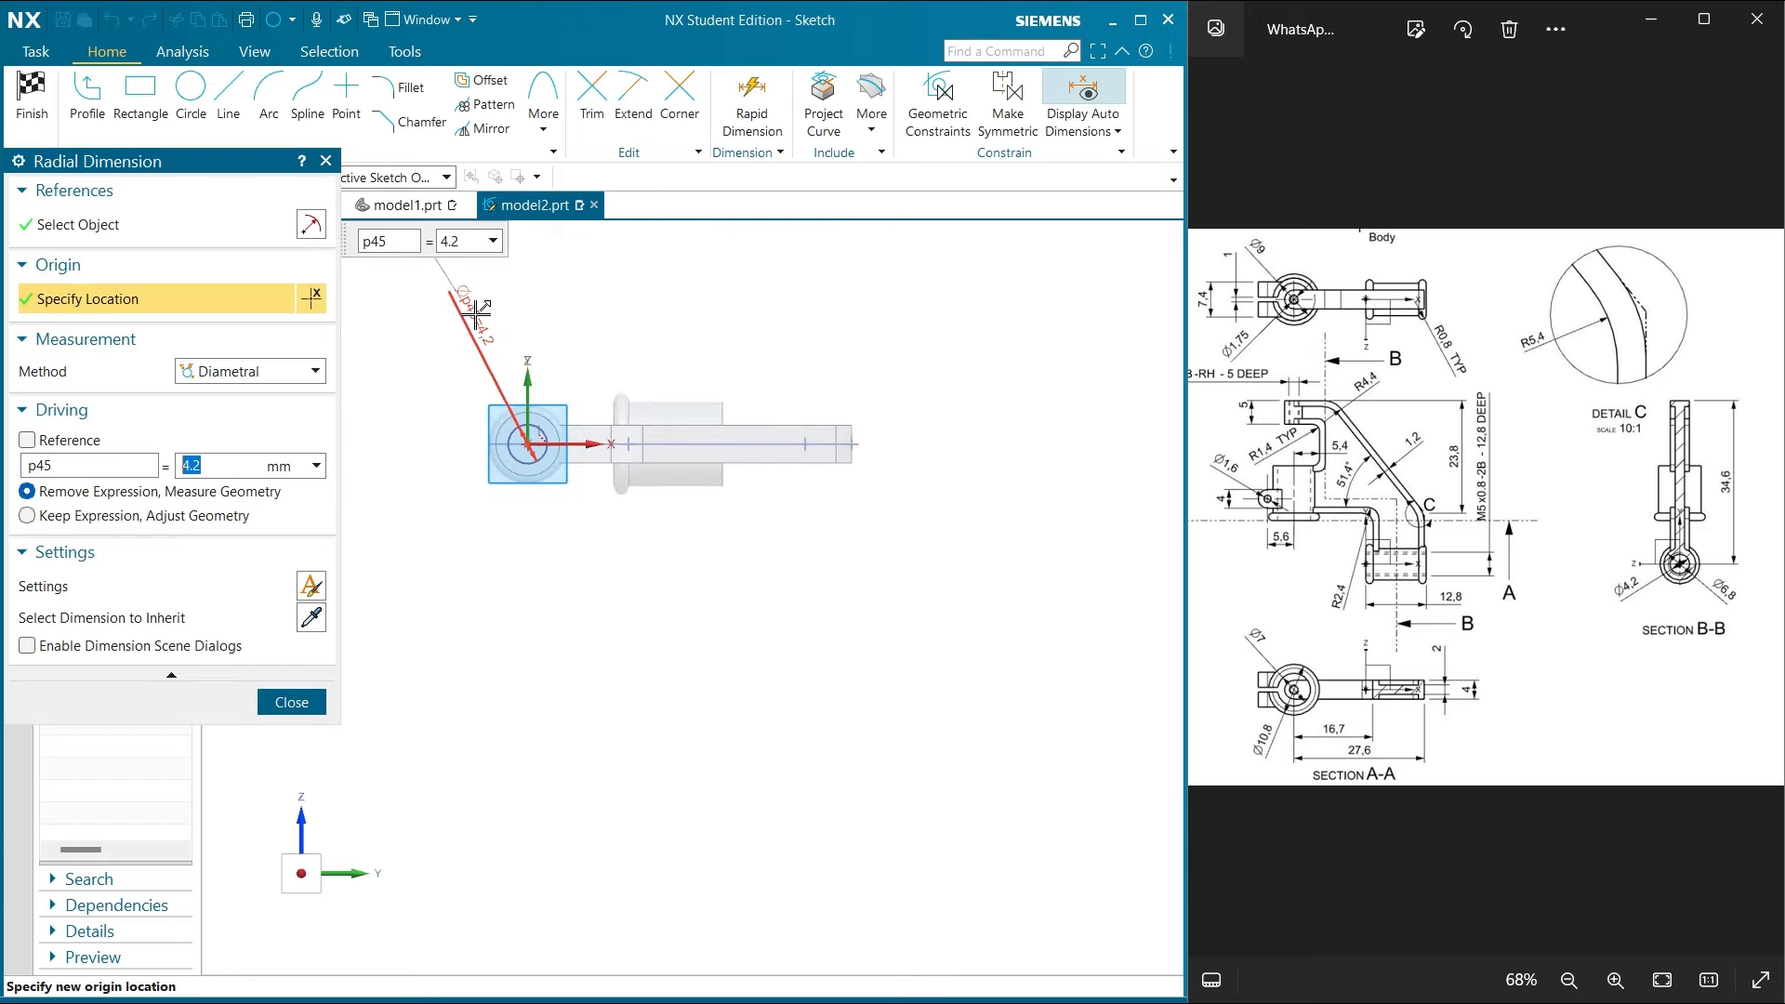
click(291, 702)
Delete the over-constrained diameter dimension and the circle from the sketch
scroll(508, 455, up, 4)
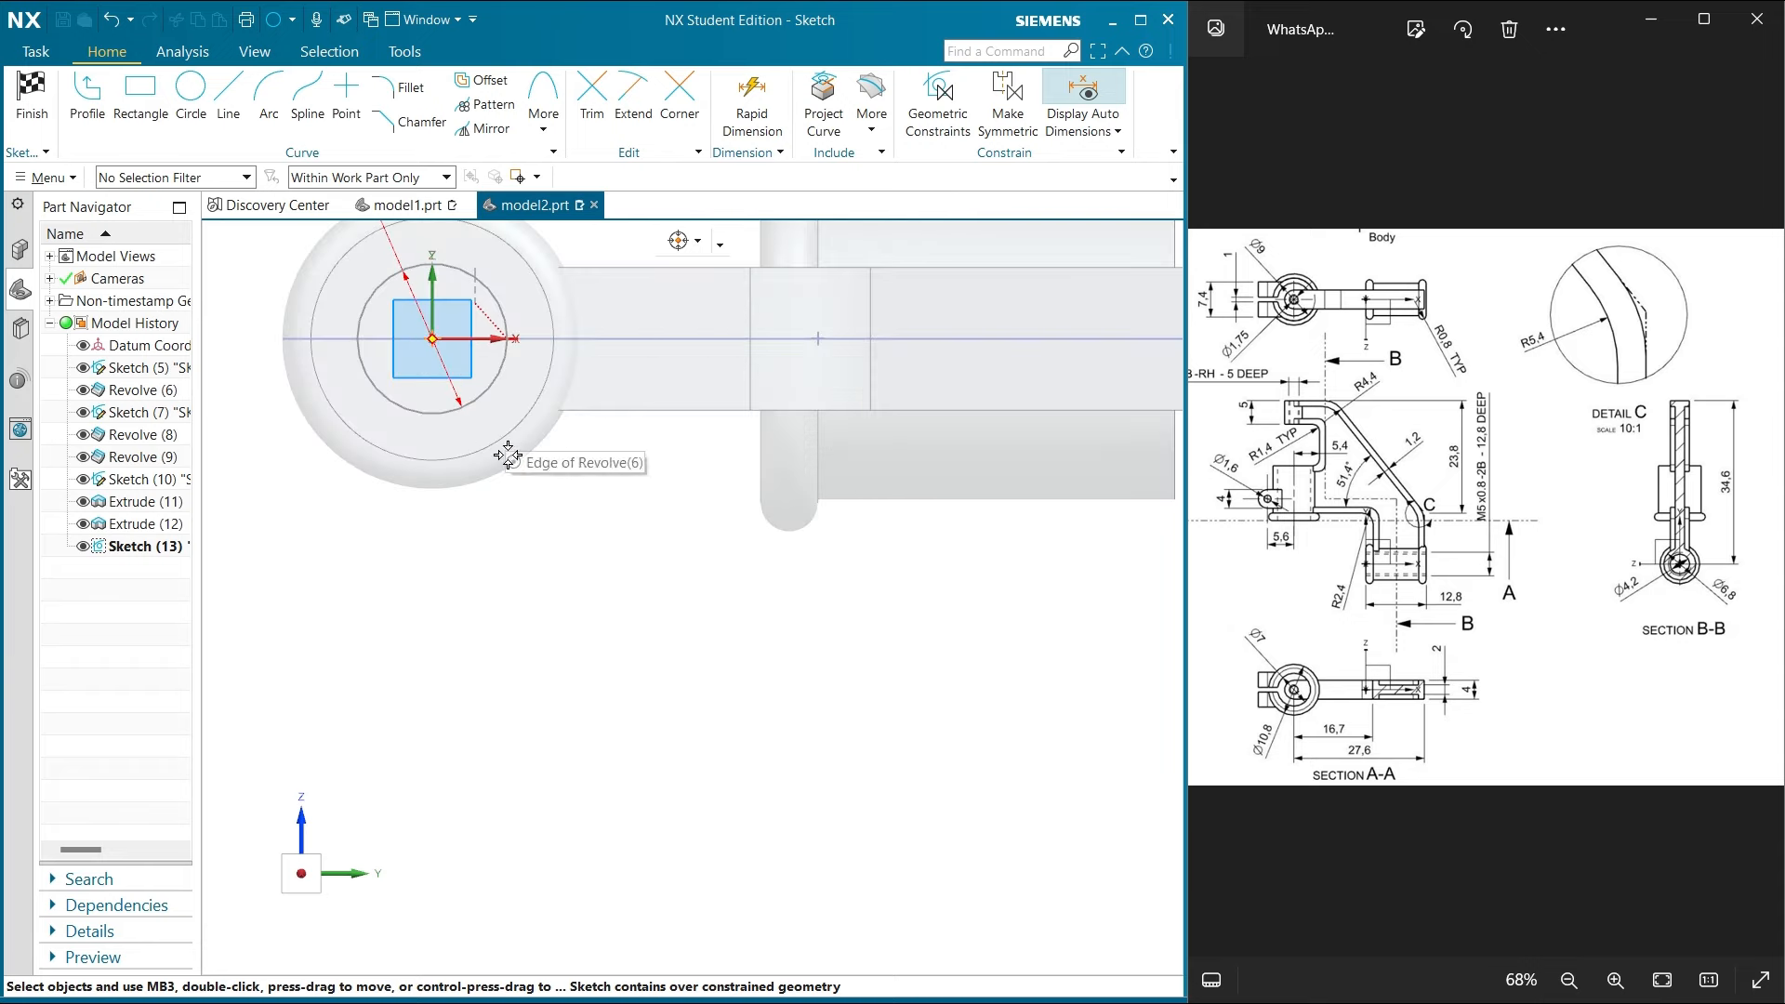
scroll(459, 310, up, 4)
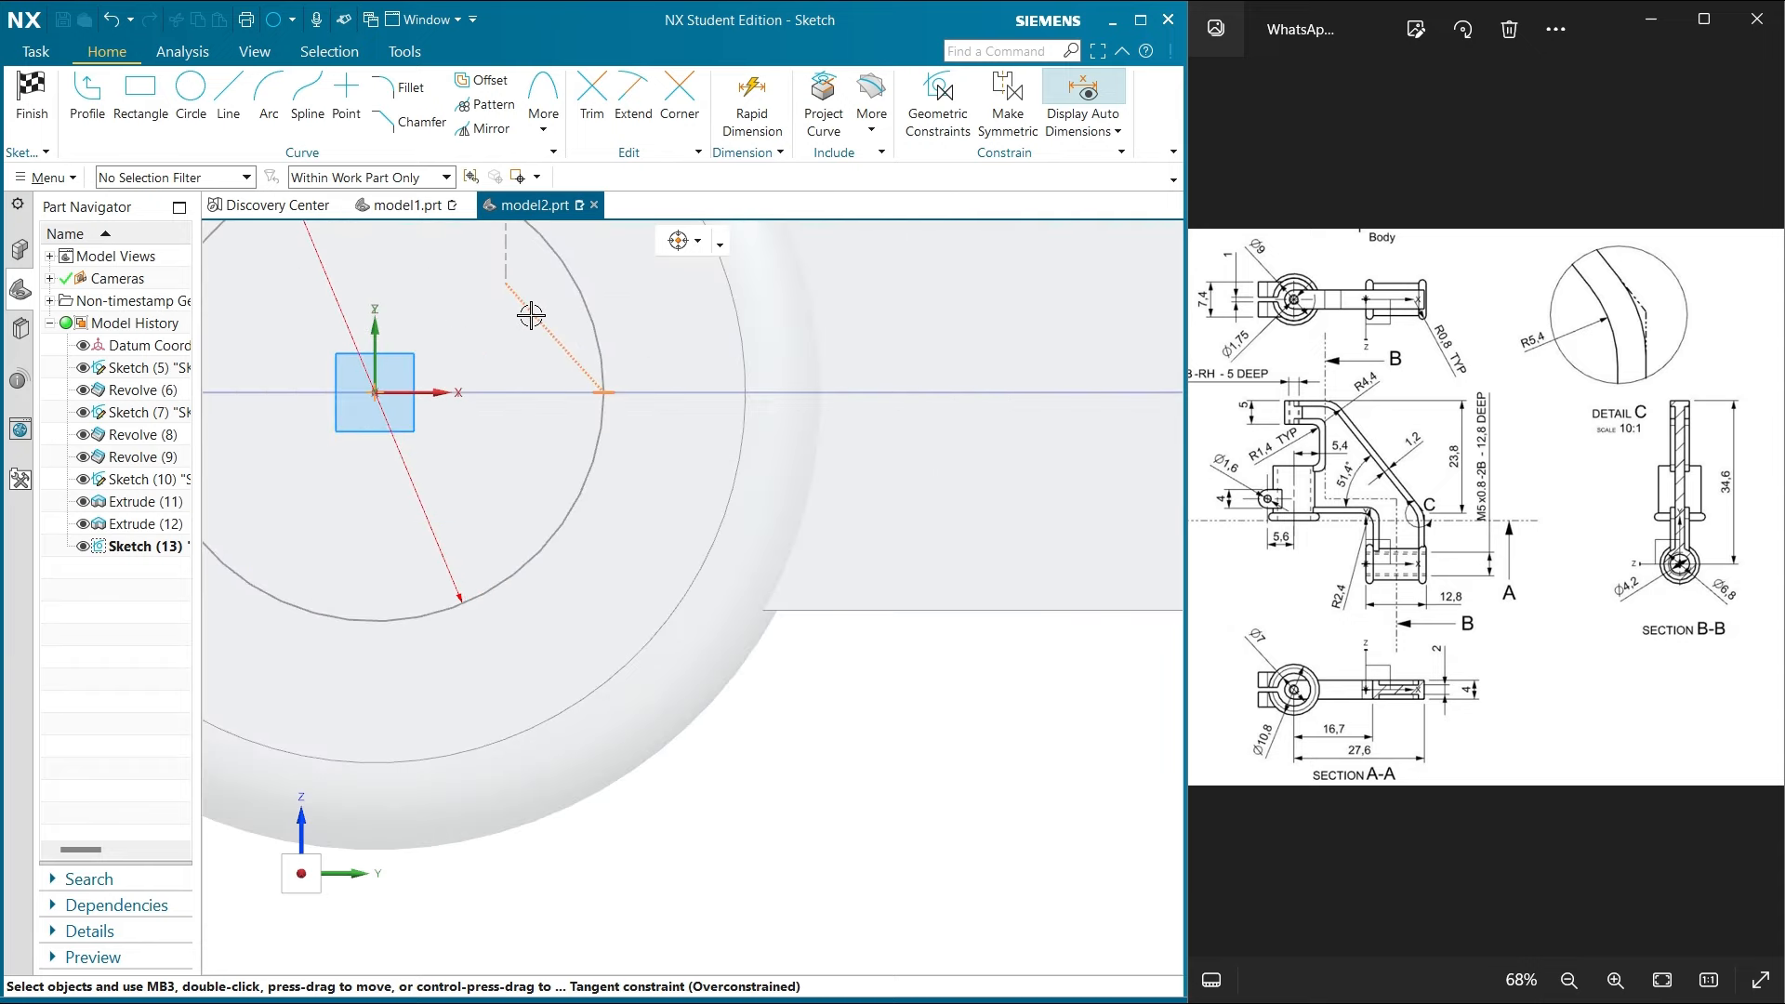
right_click(531, 315)
click(546, 299)
scroll(602, 492, down, 2)
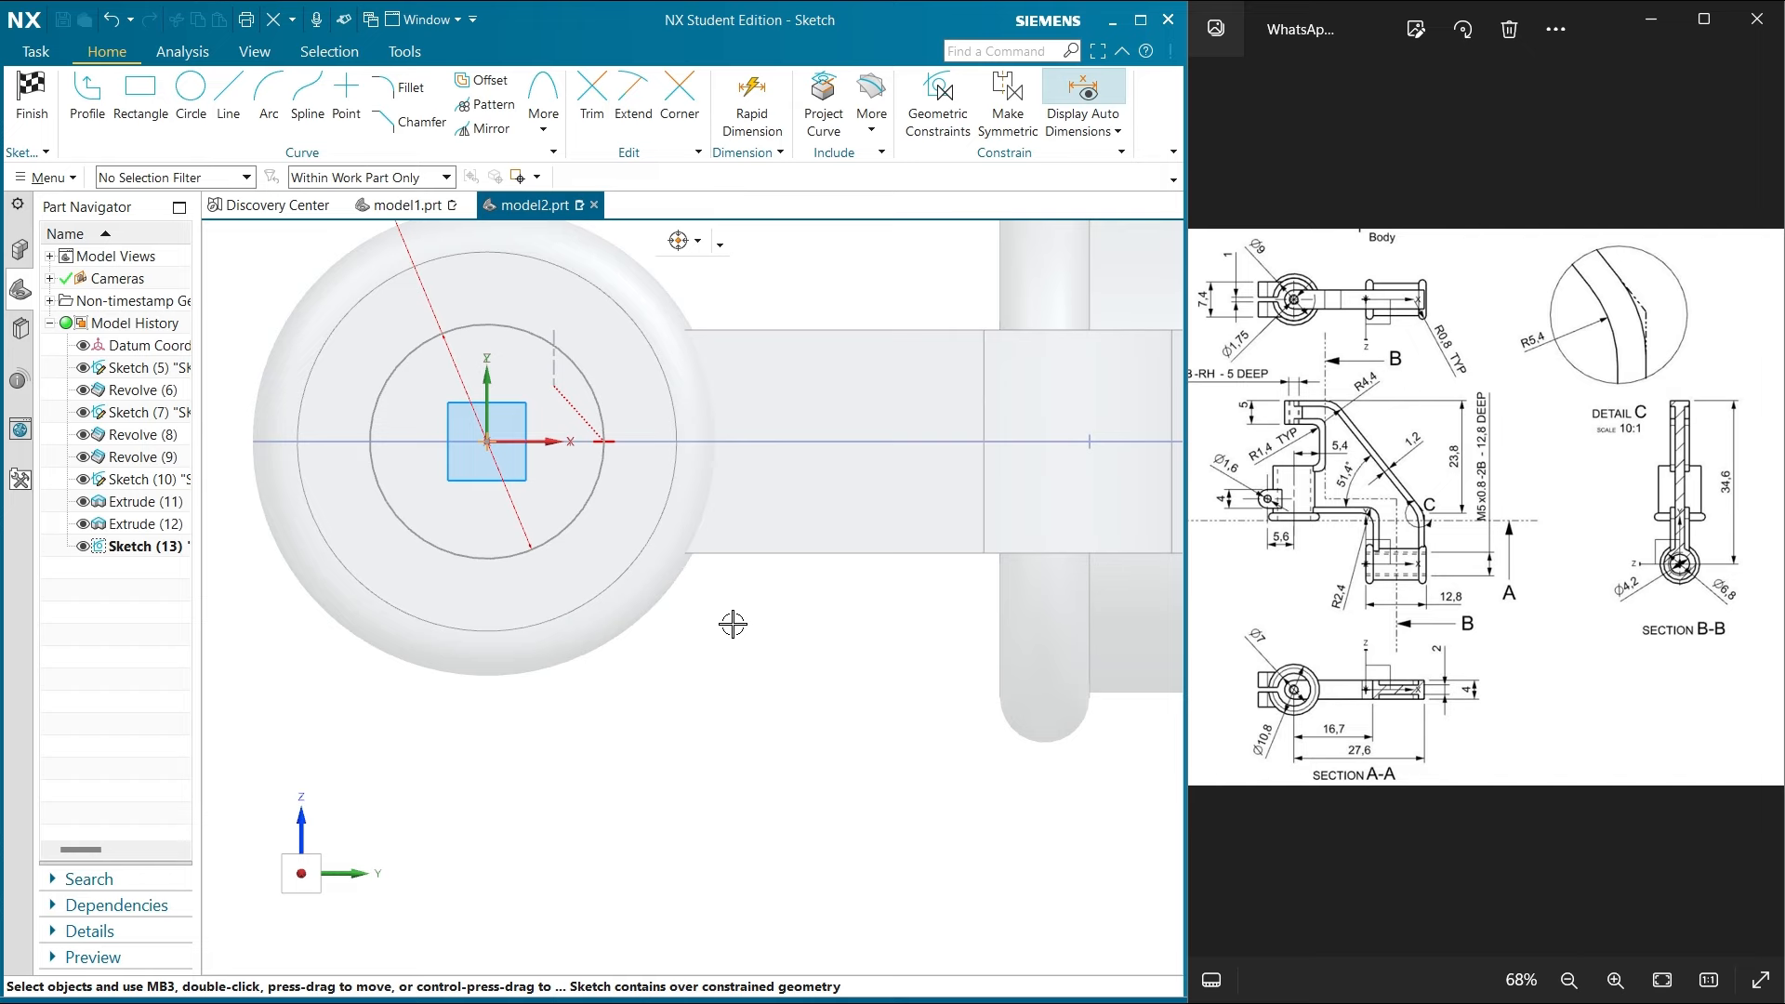
right_click(416, 264)
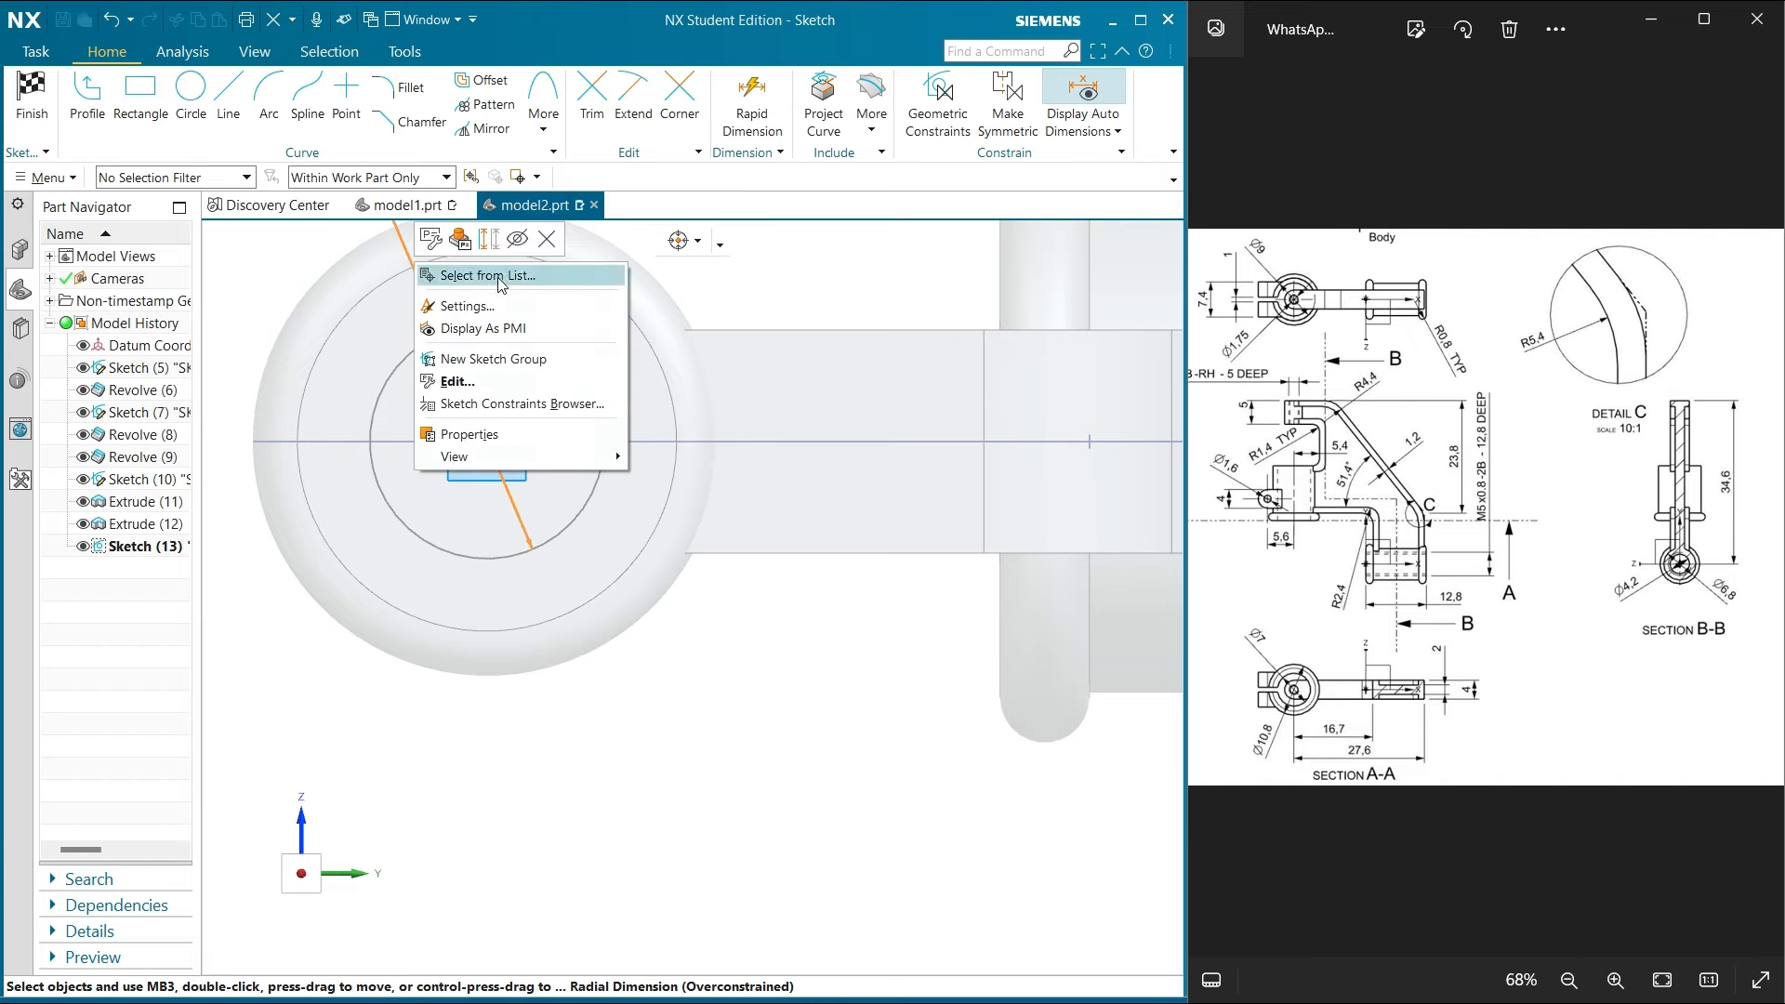
click(543, 240)
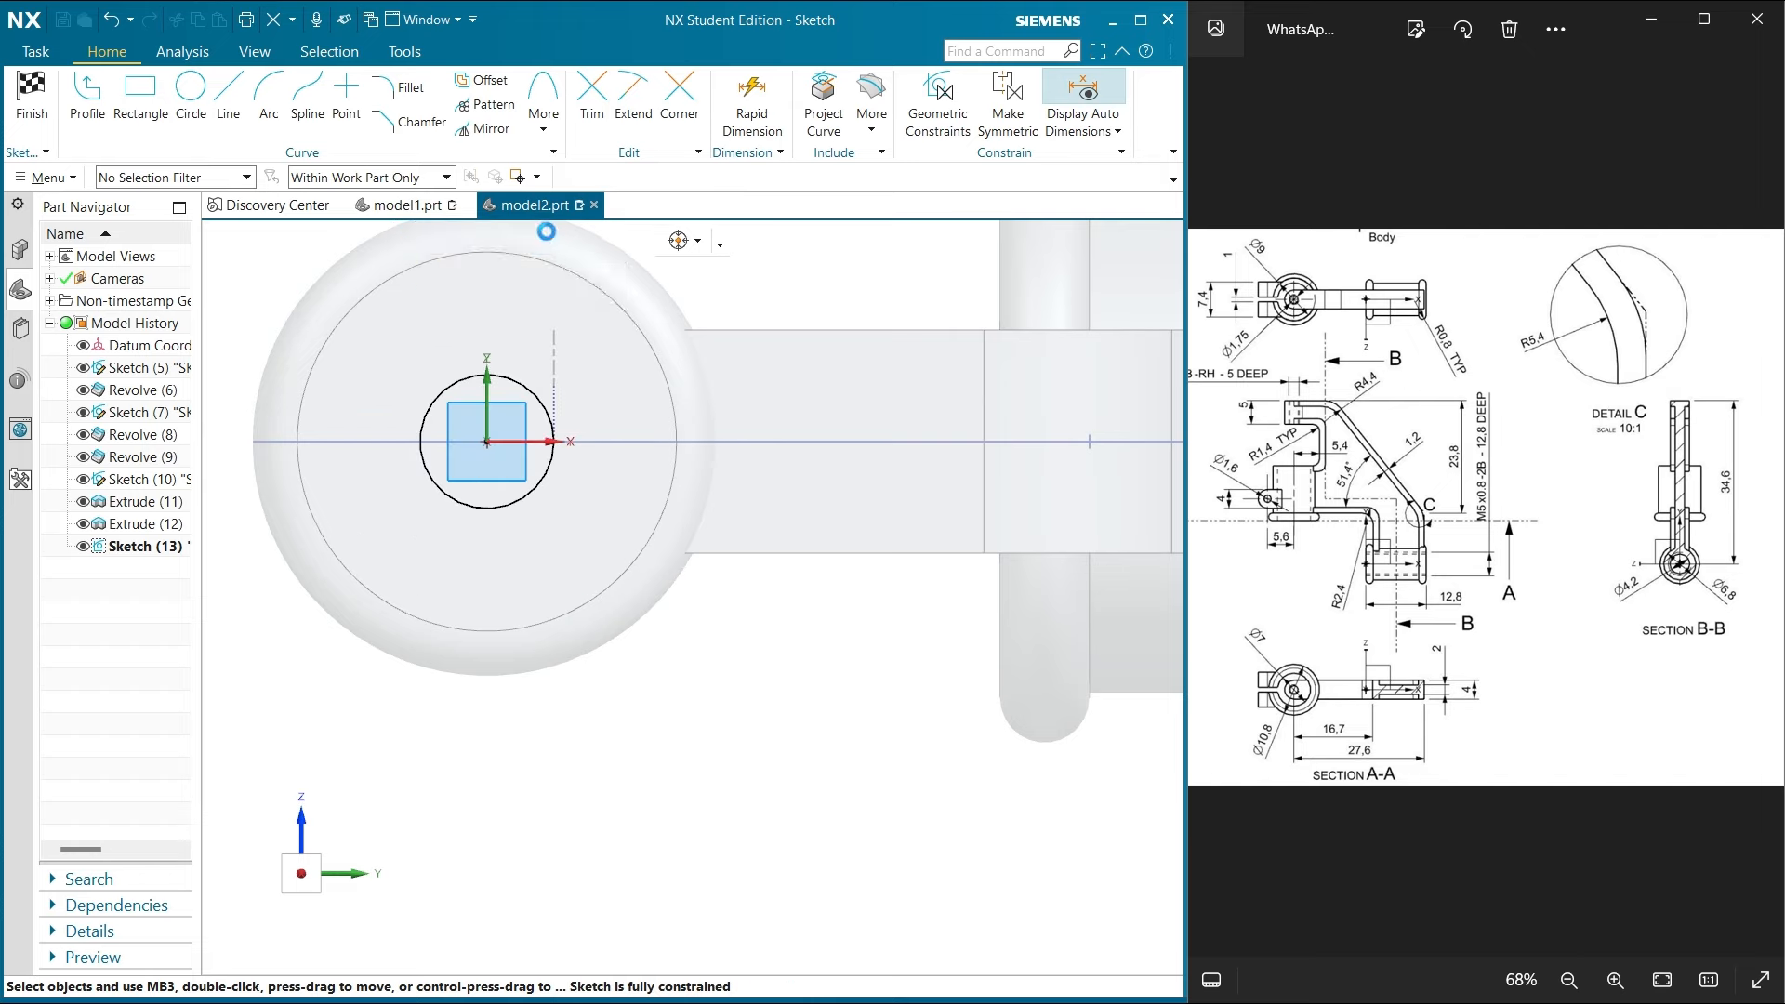
right_click(548, 400)
click(639, 370)
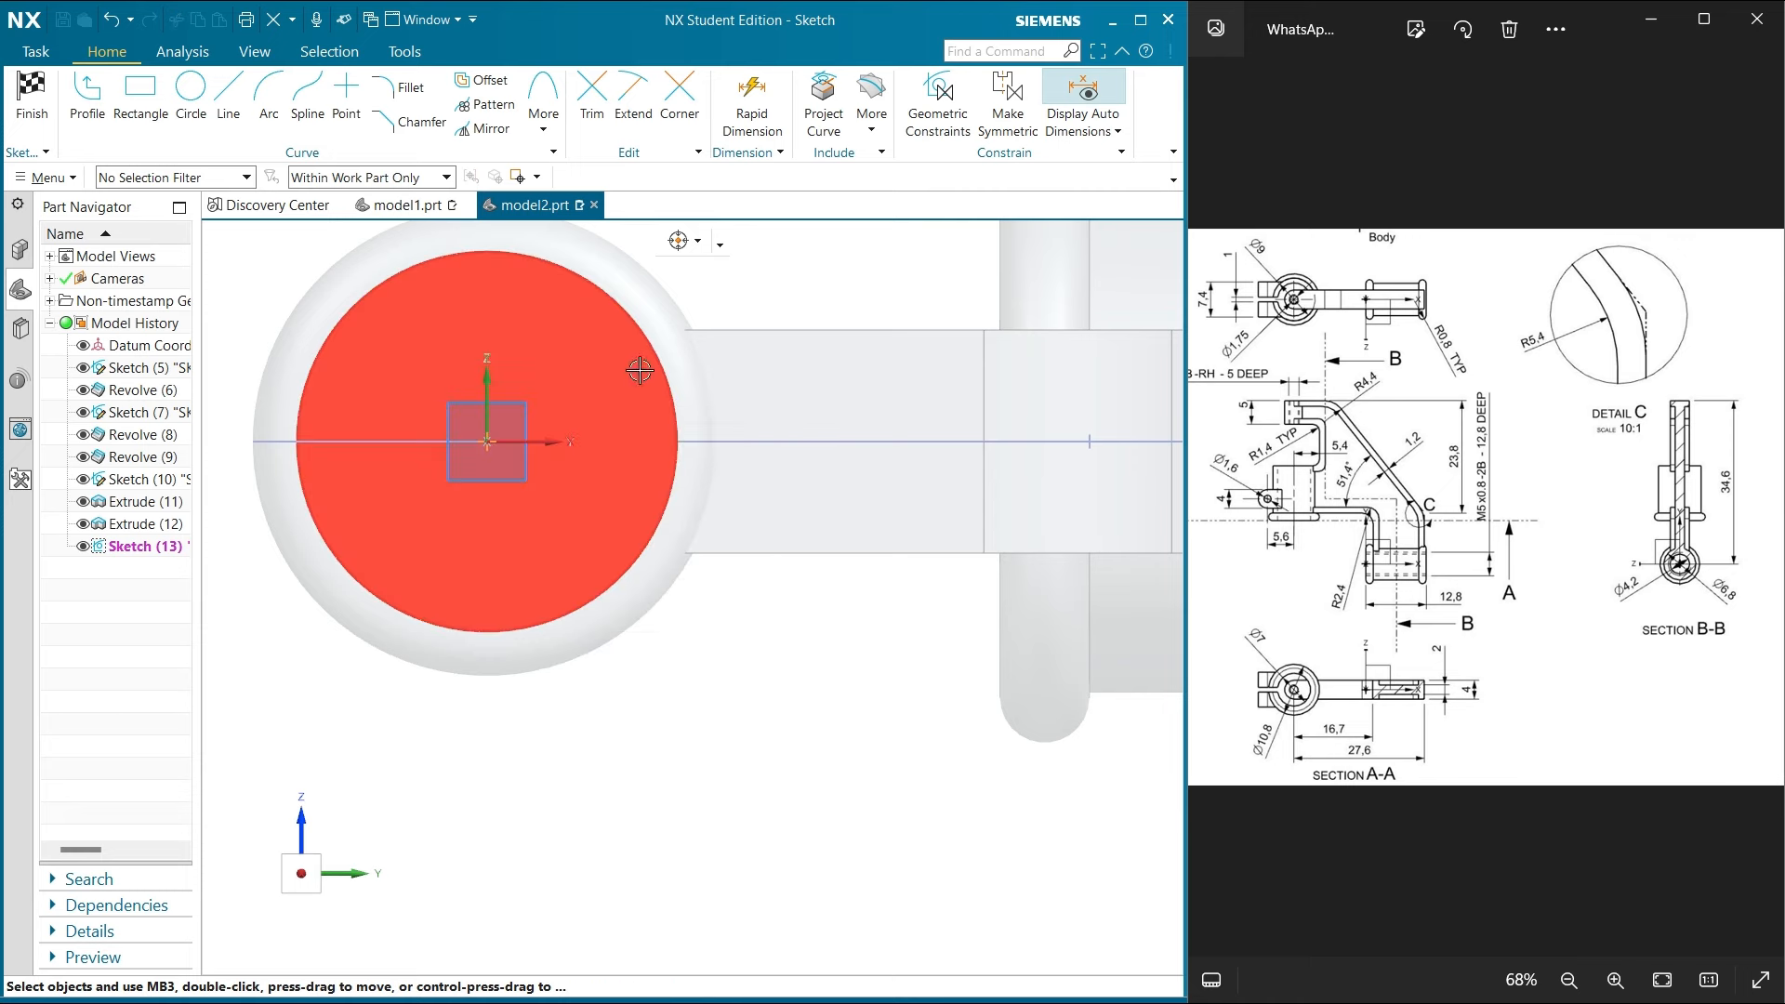
Sketch two concentric circles at the sketch origin, one 42 mm and one 4.2 mm in diameter
click(190, 93)
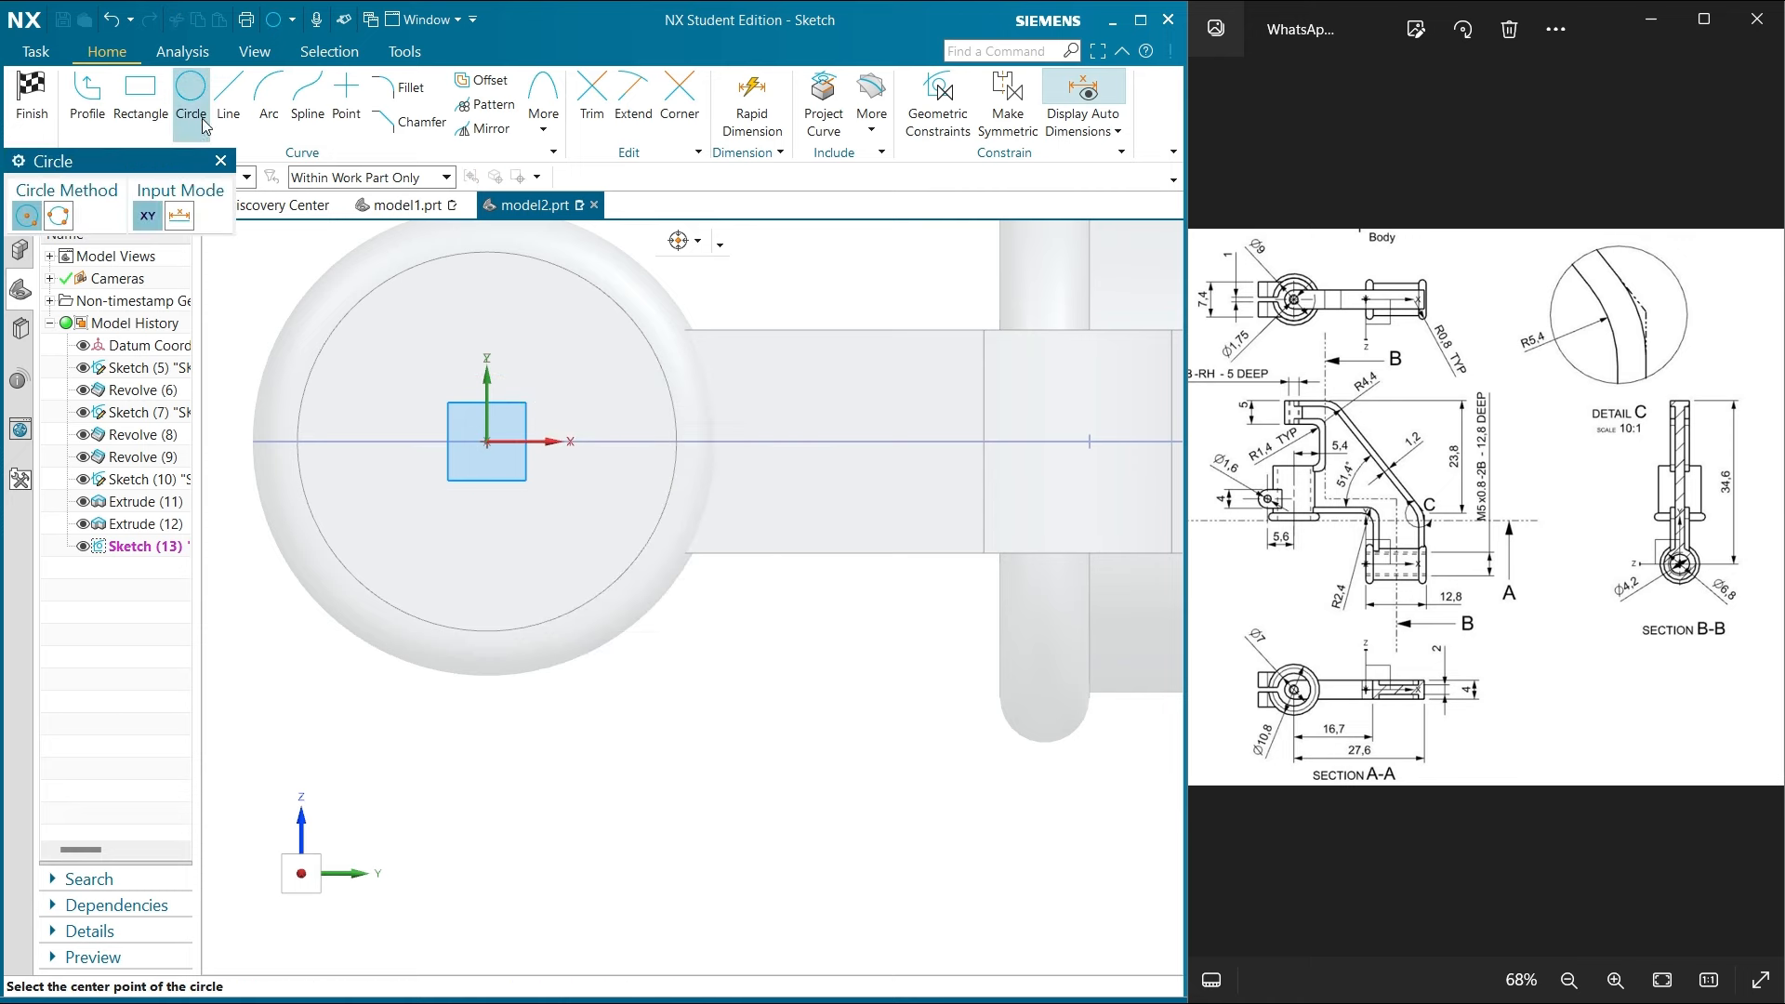
click(485, 441)
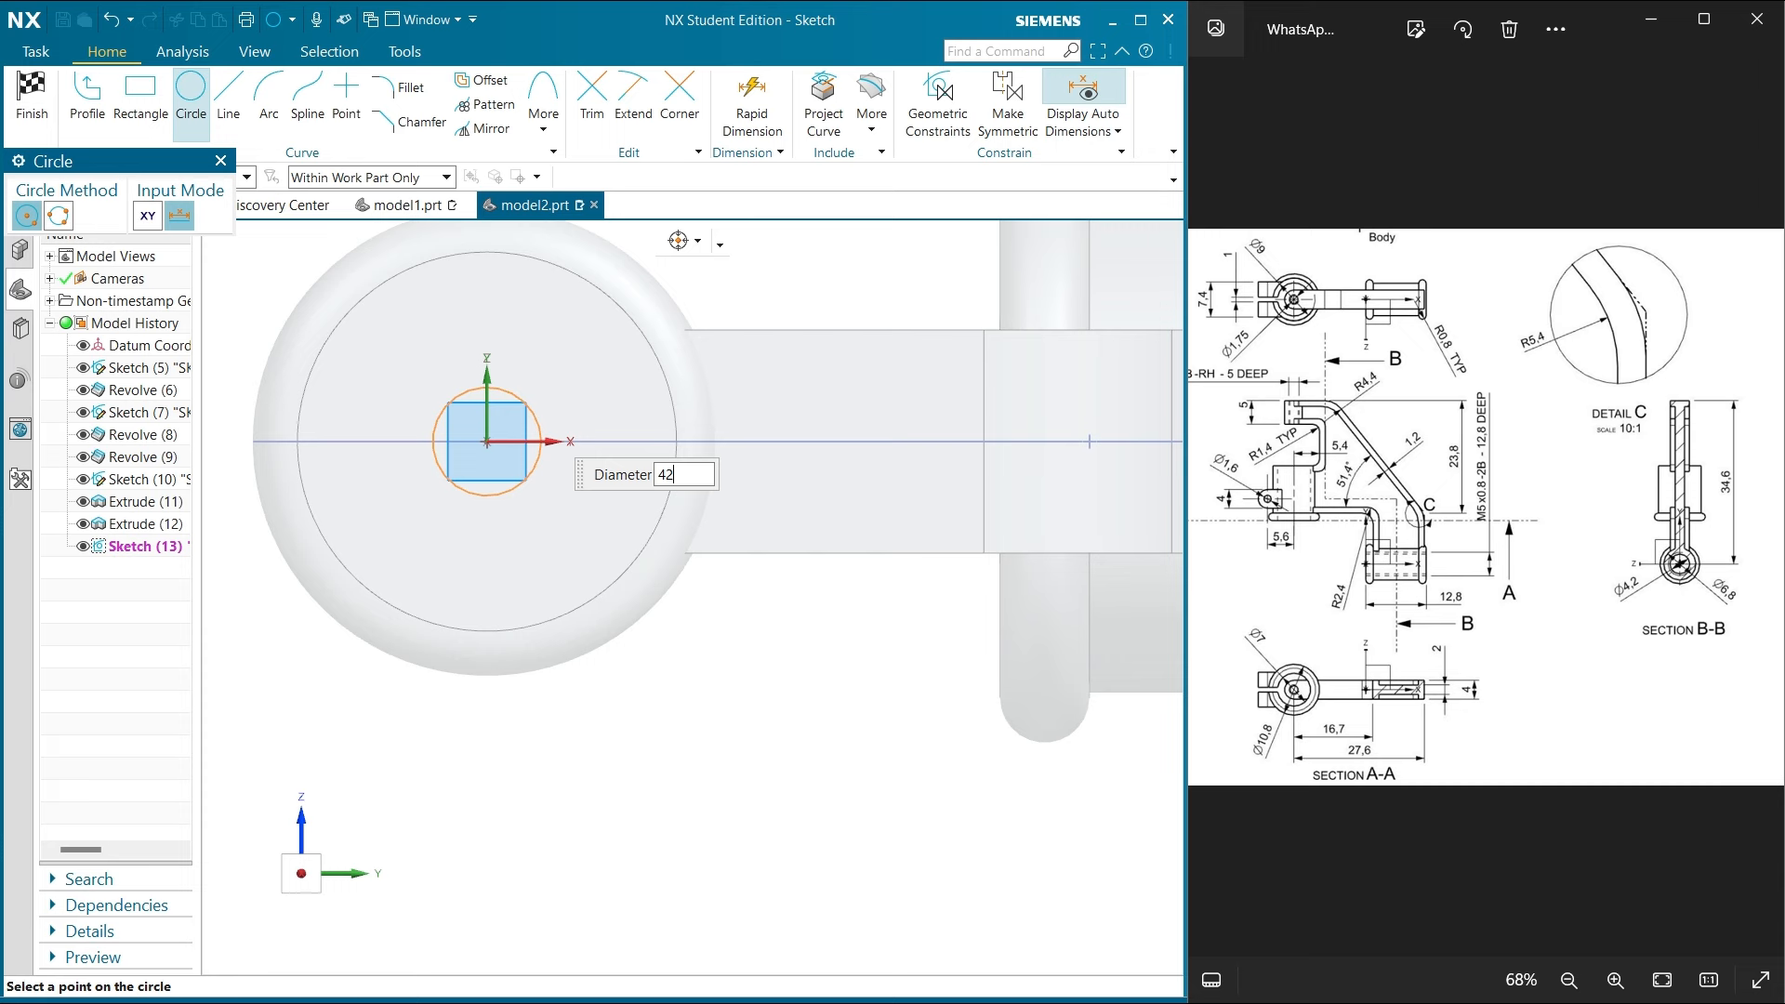
text(42.)
key(Return)
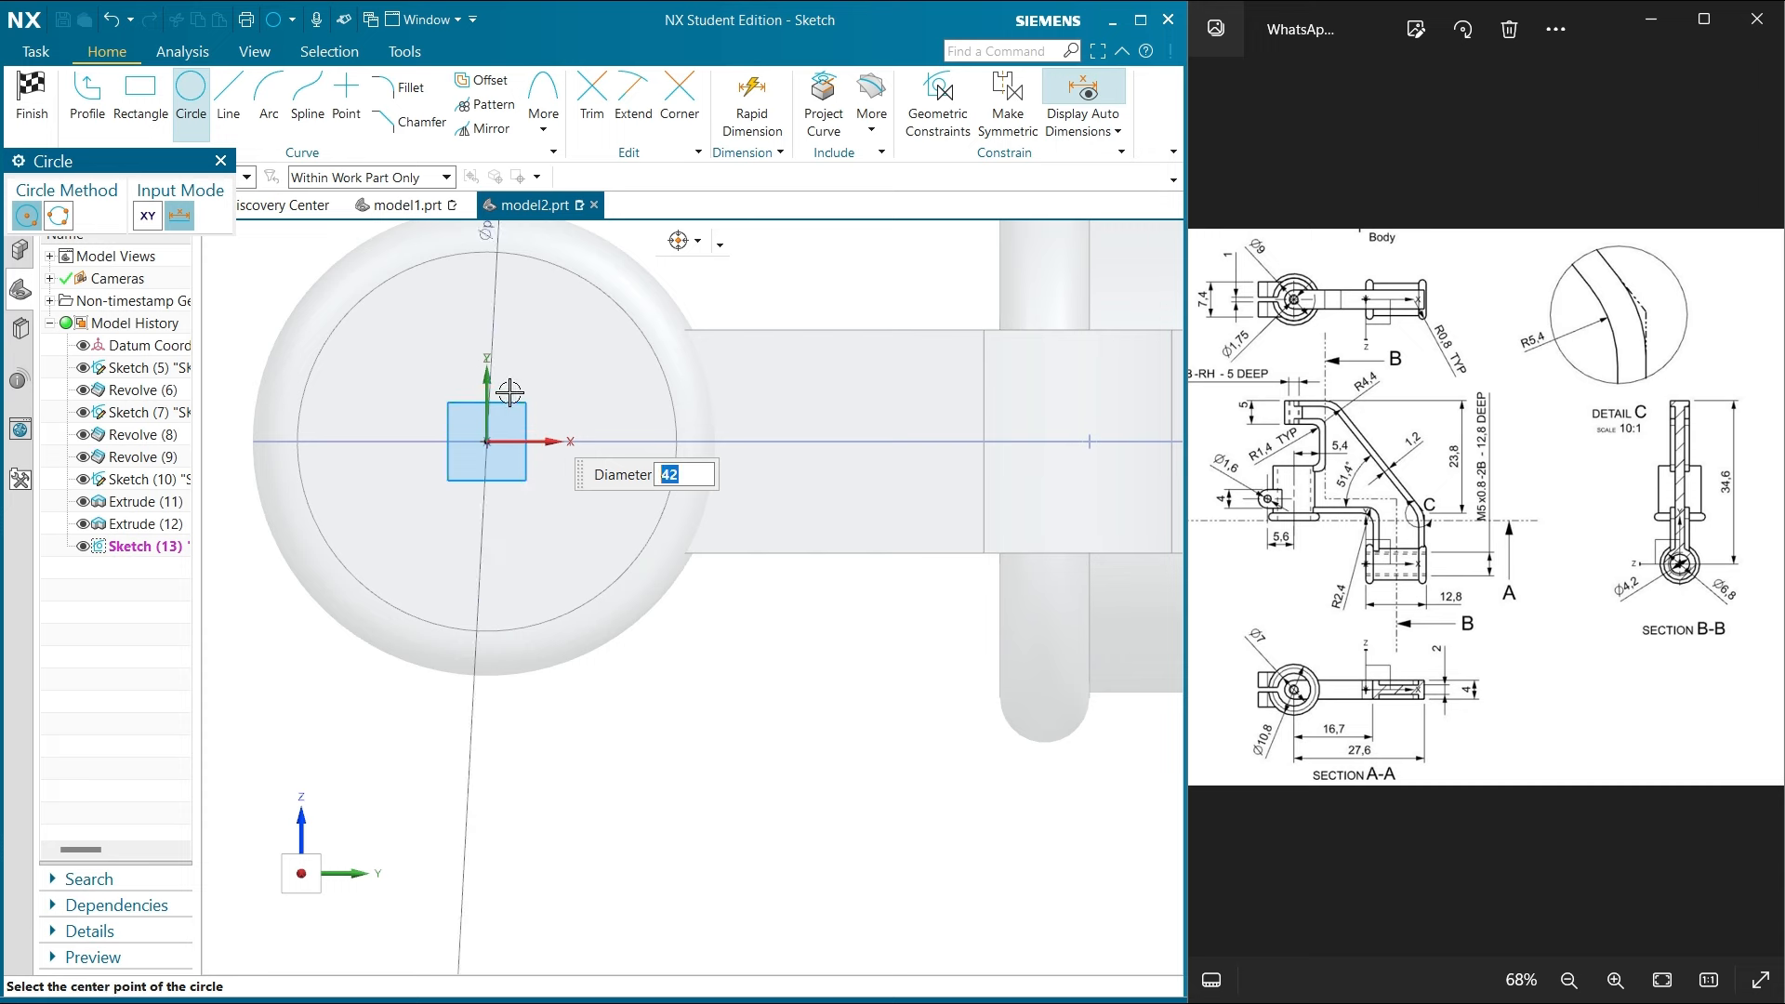
text(4.2)
key(Return)
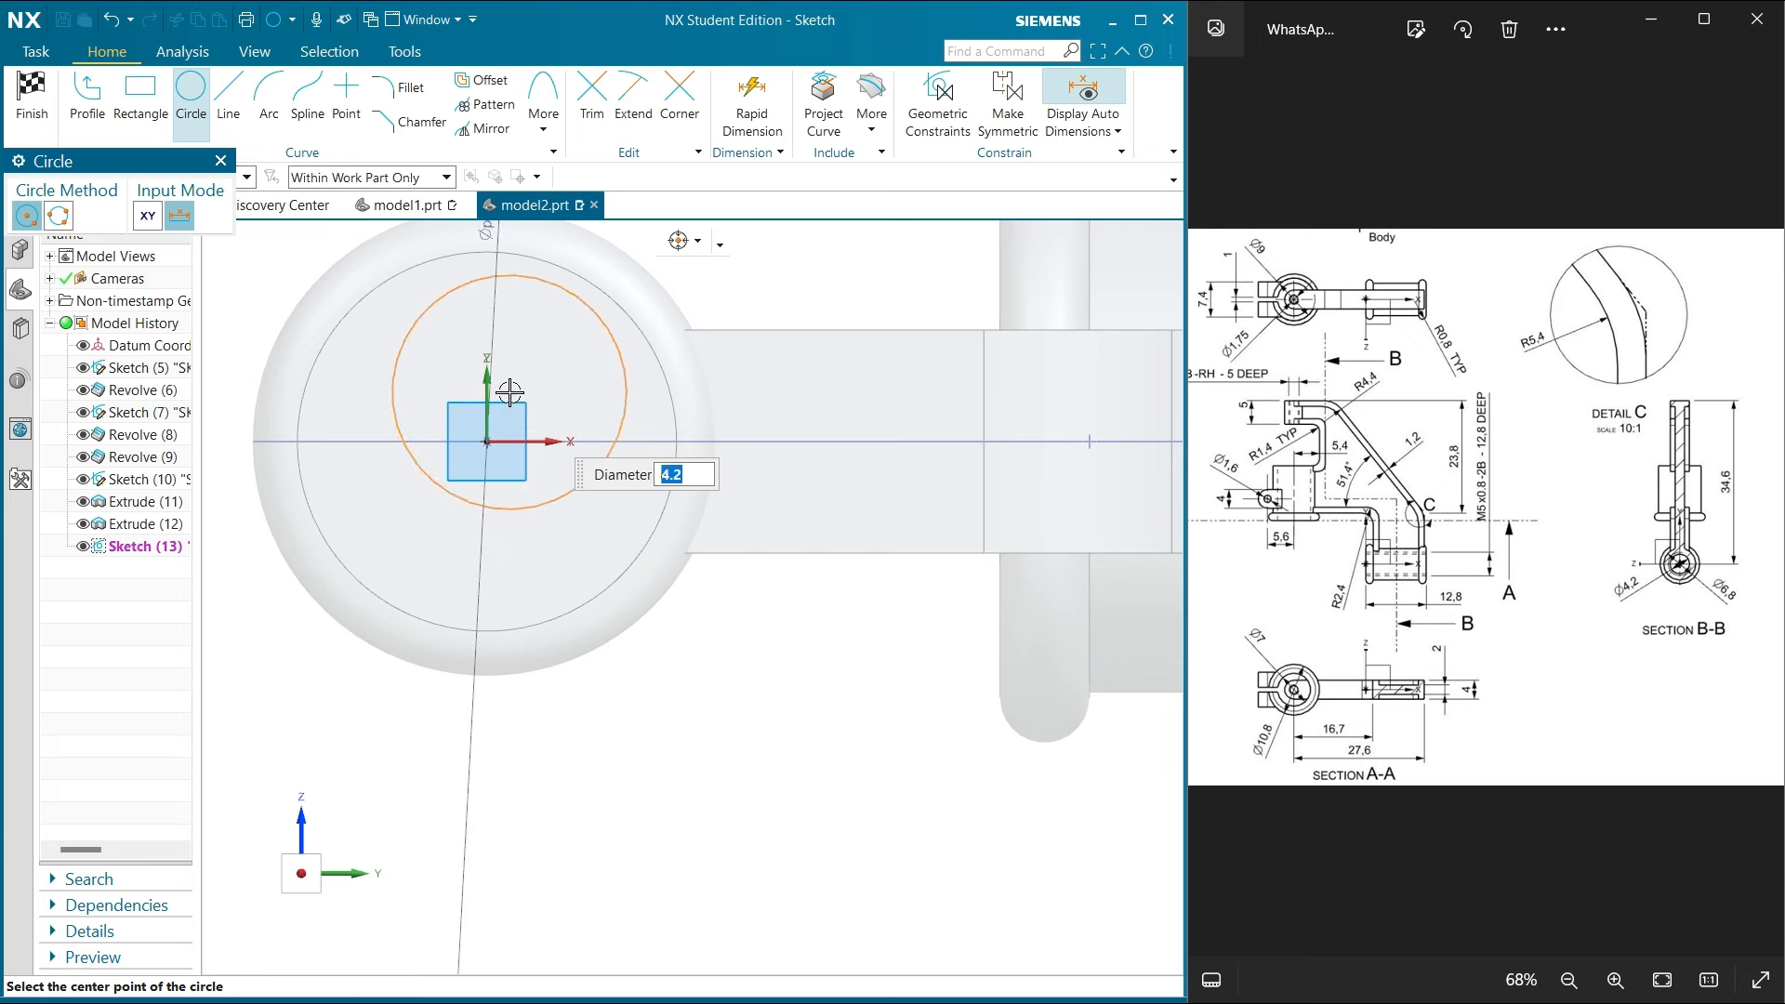
click(485, 442)
click(220, 162)
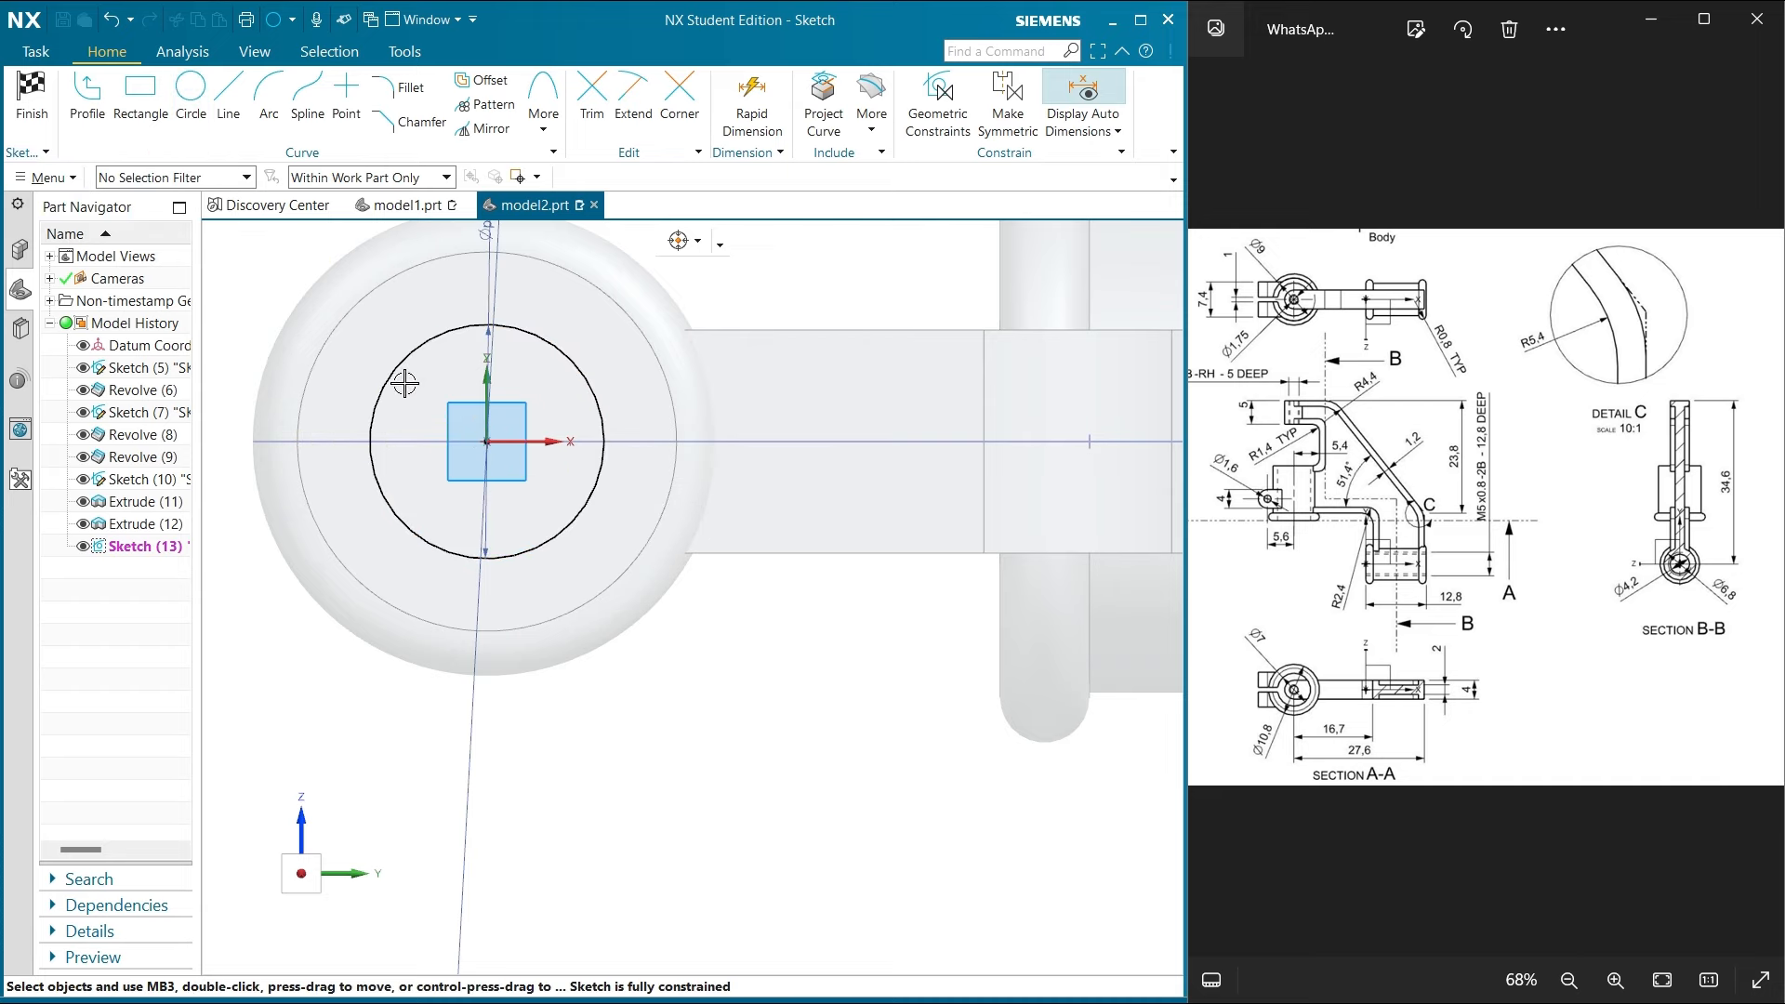
Finish the sketch and set the extrusion to Subtract from the lower cylinder body
scroll(597, 570, down, 4)
click(31, 98)
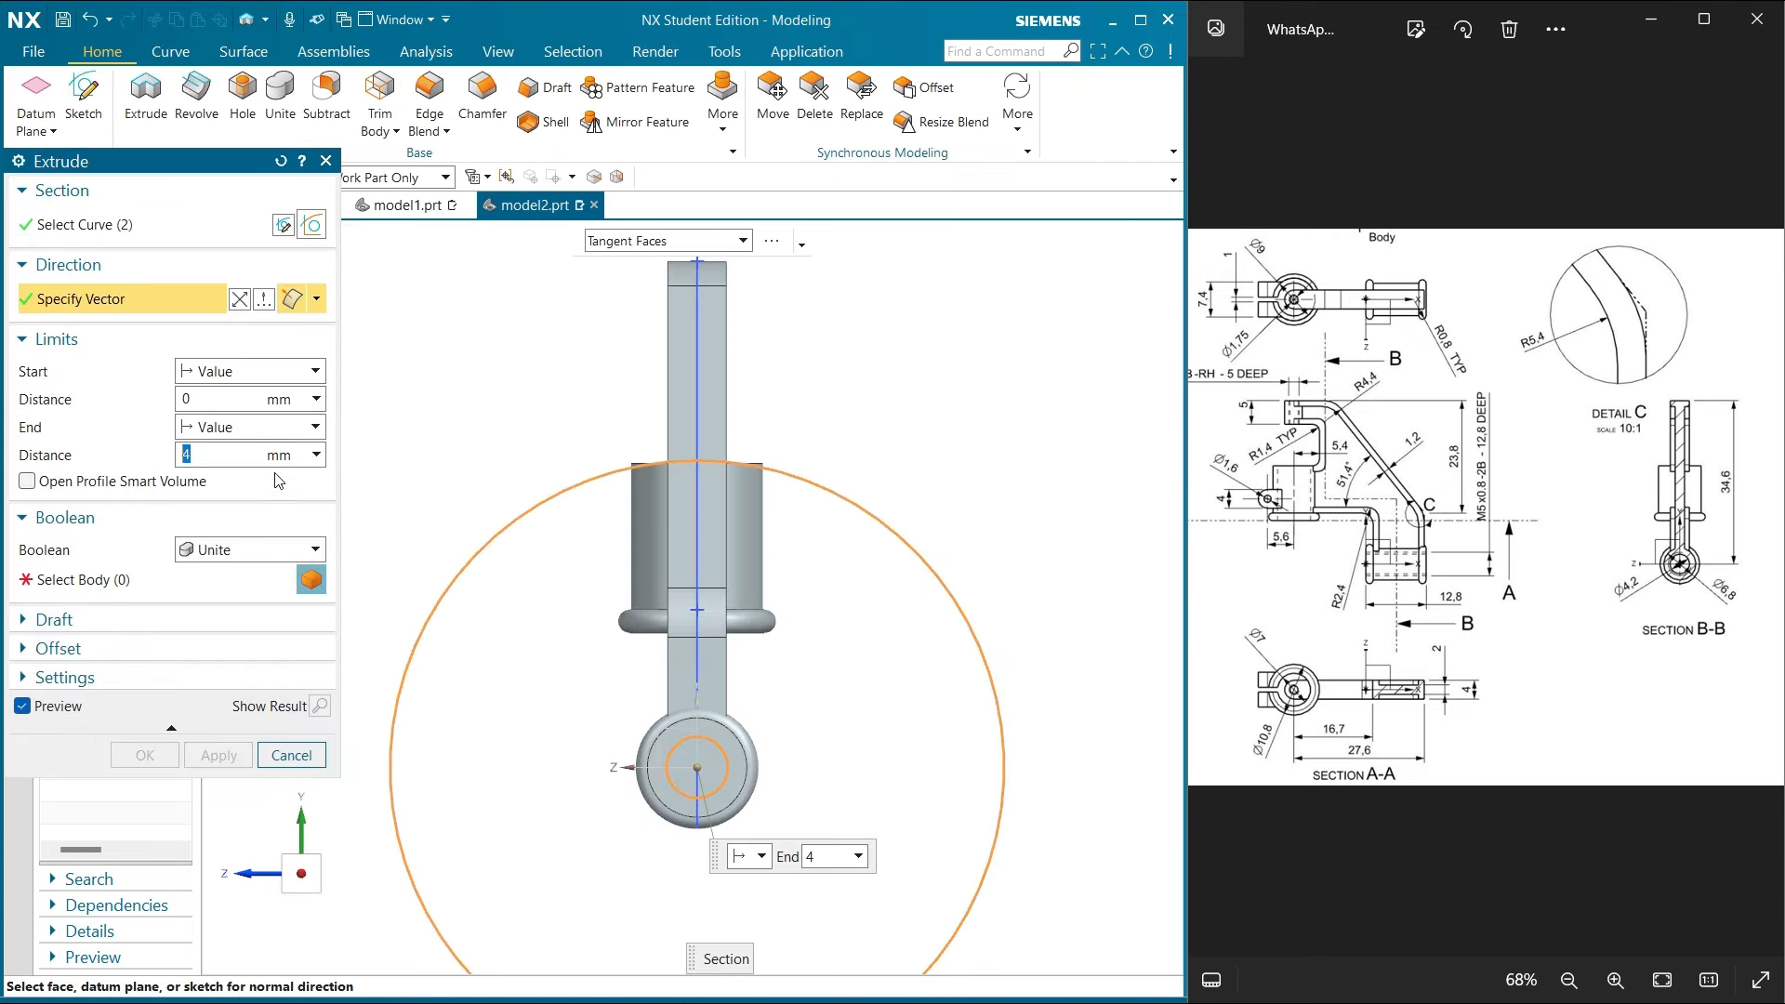
middle_drag(447, 449, 929, 693)
double_click(917, 698)
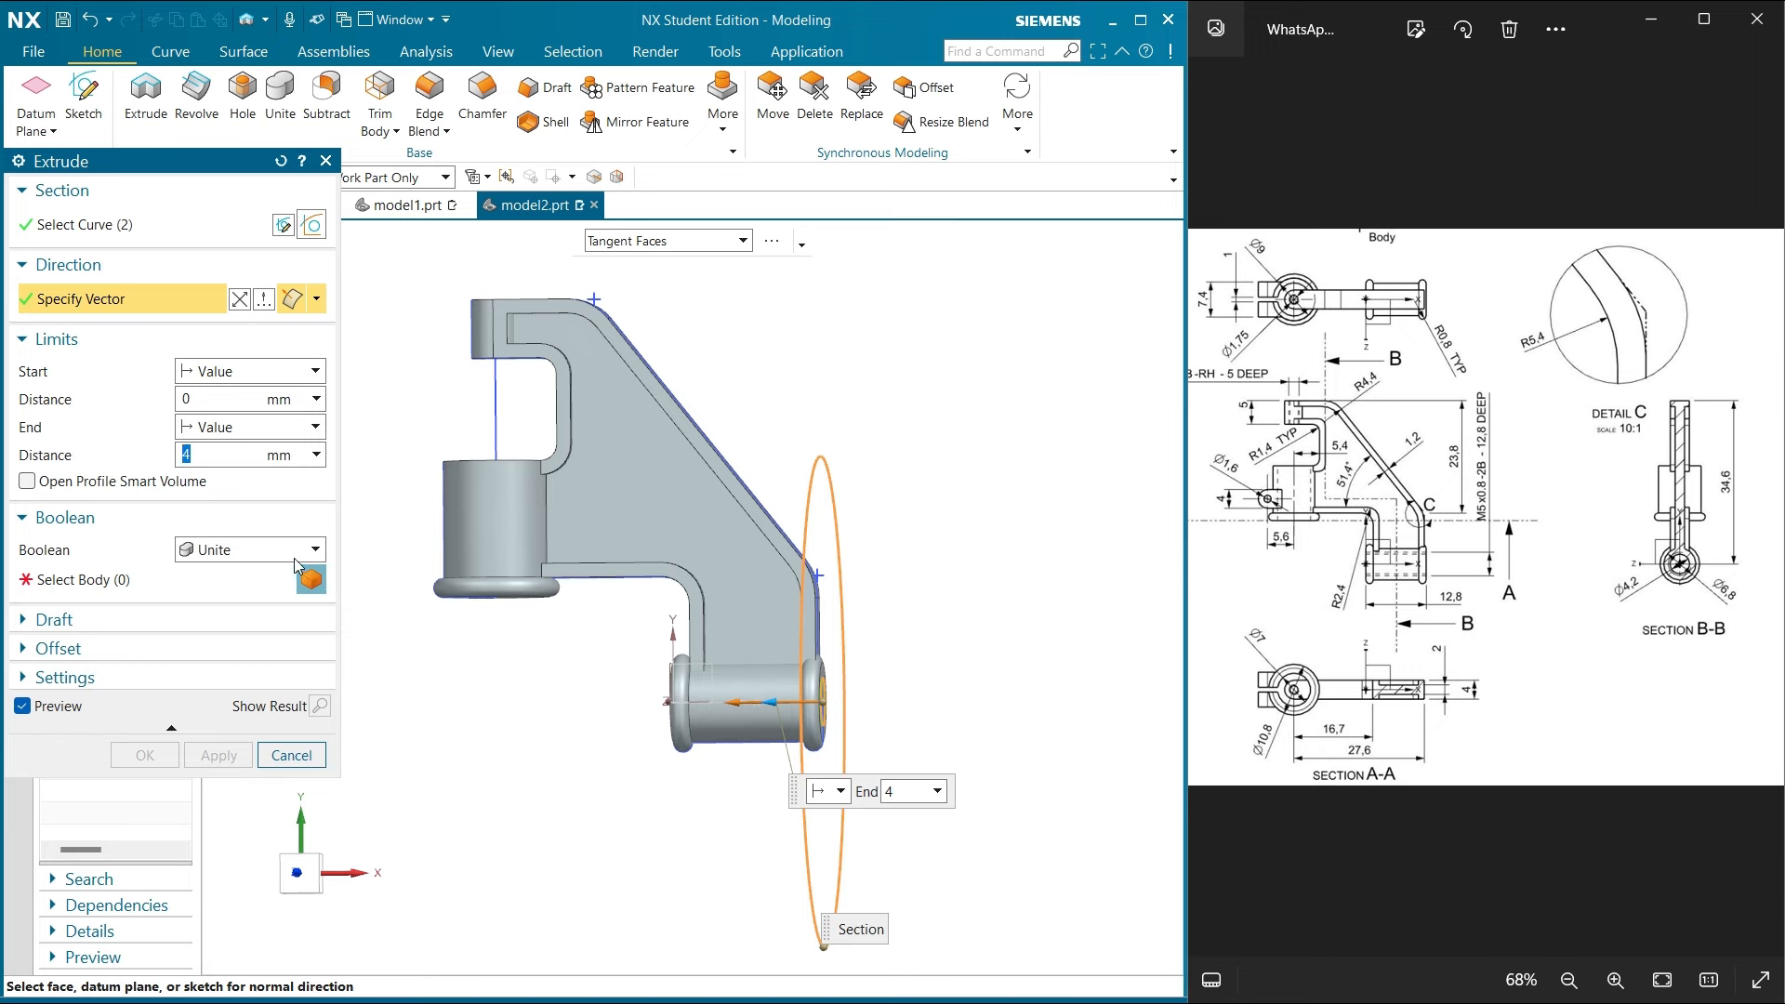
click(295, 550)
click(244, 609)
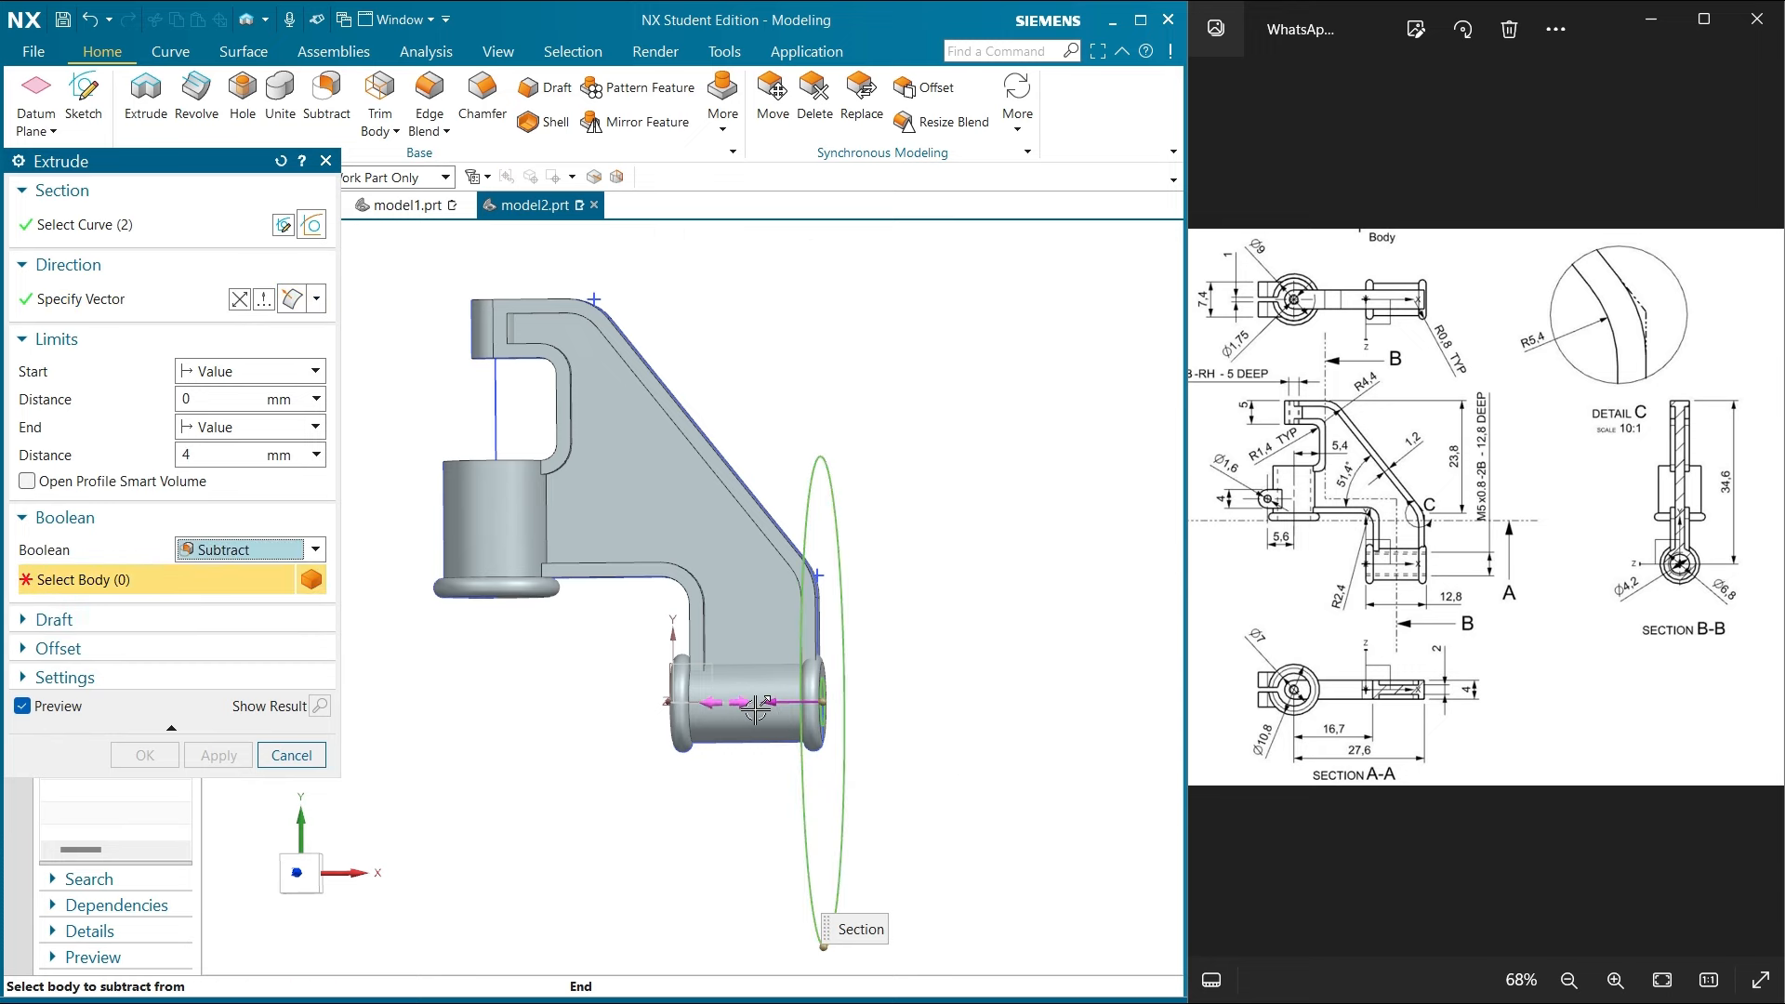
click(814, 717)
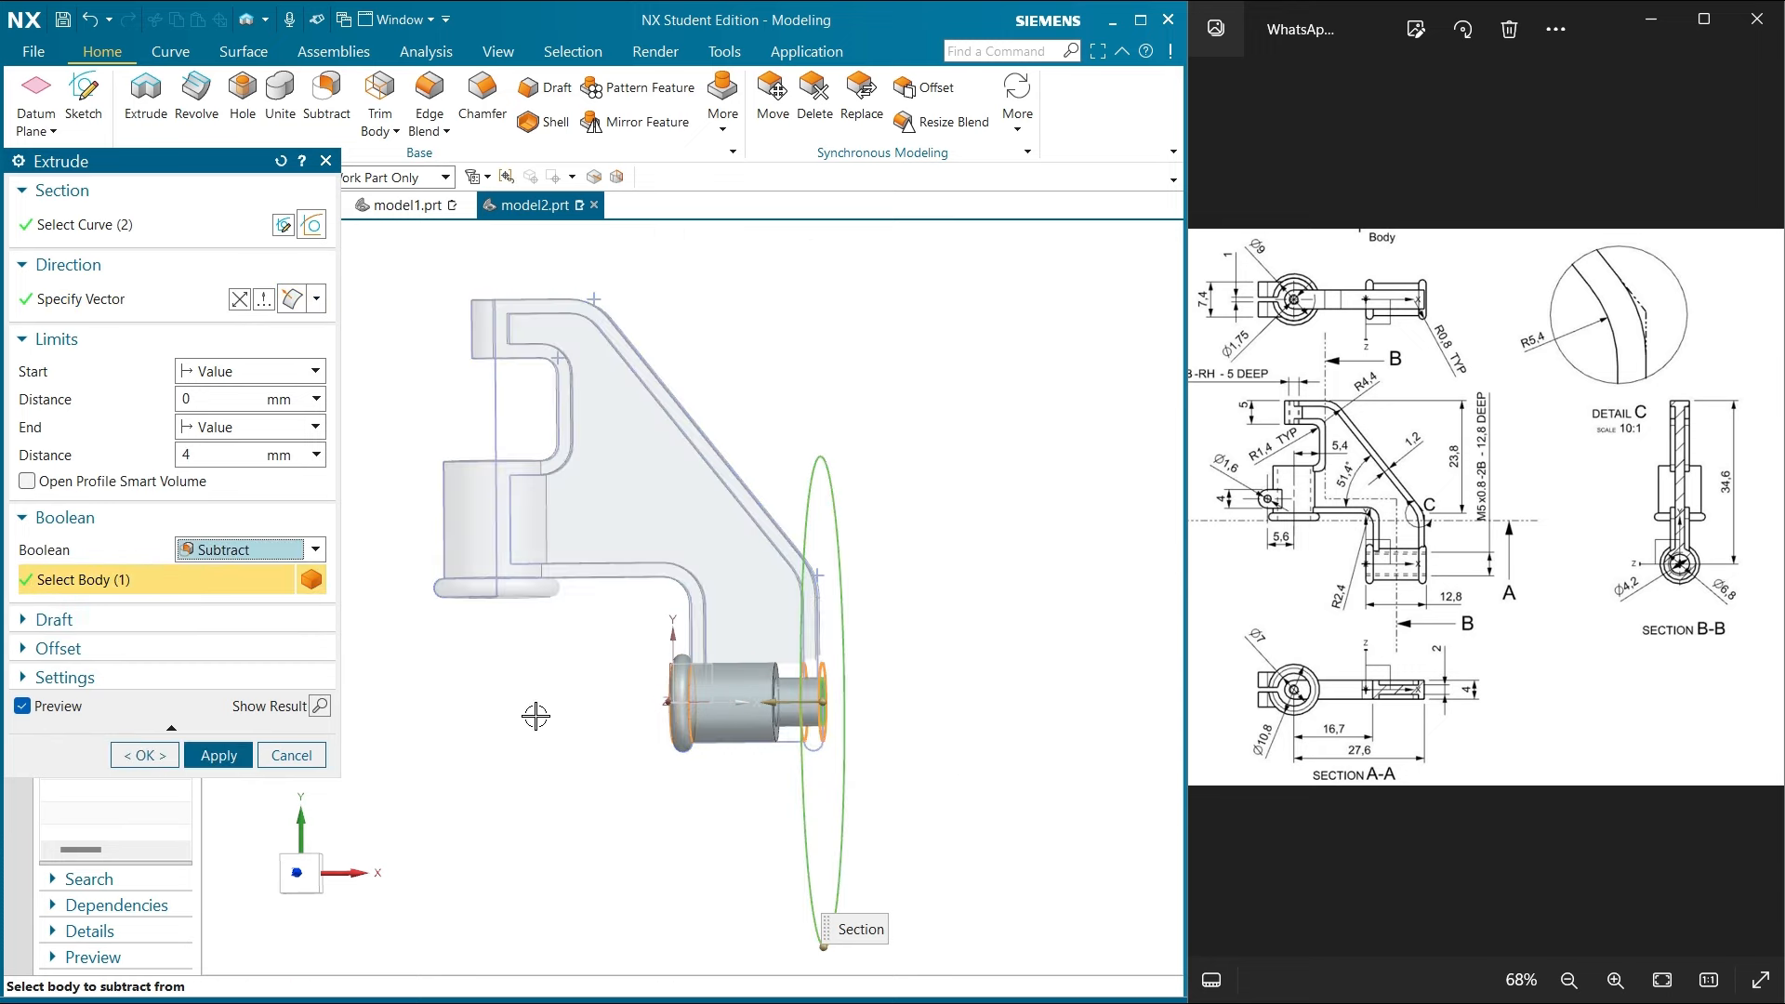
Reopen the extrusion's section sketch and delete the 42 mm circle
middle_drag(860, 676, 934, 673)
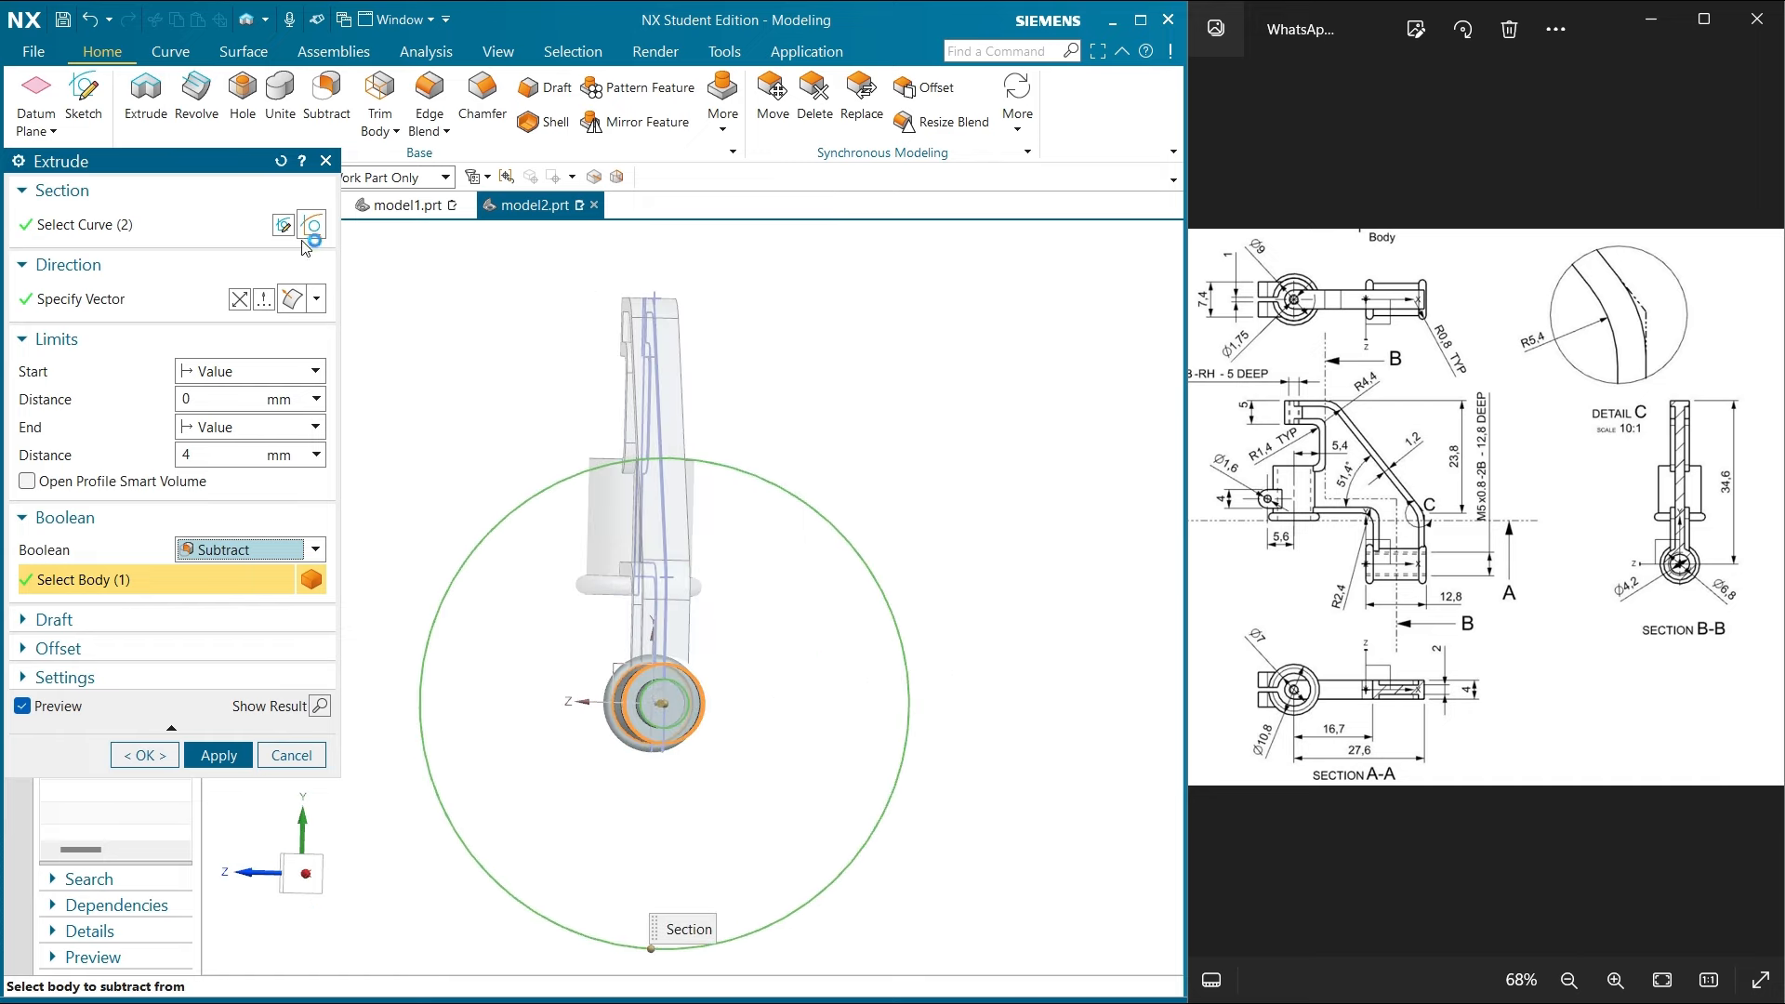
click(242, 231)
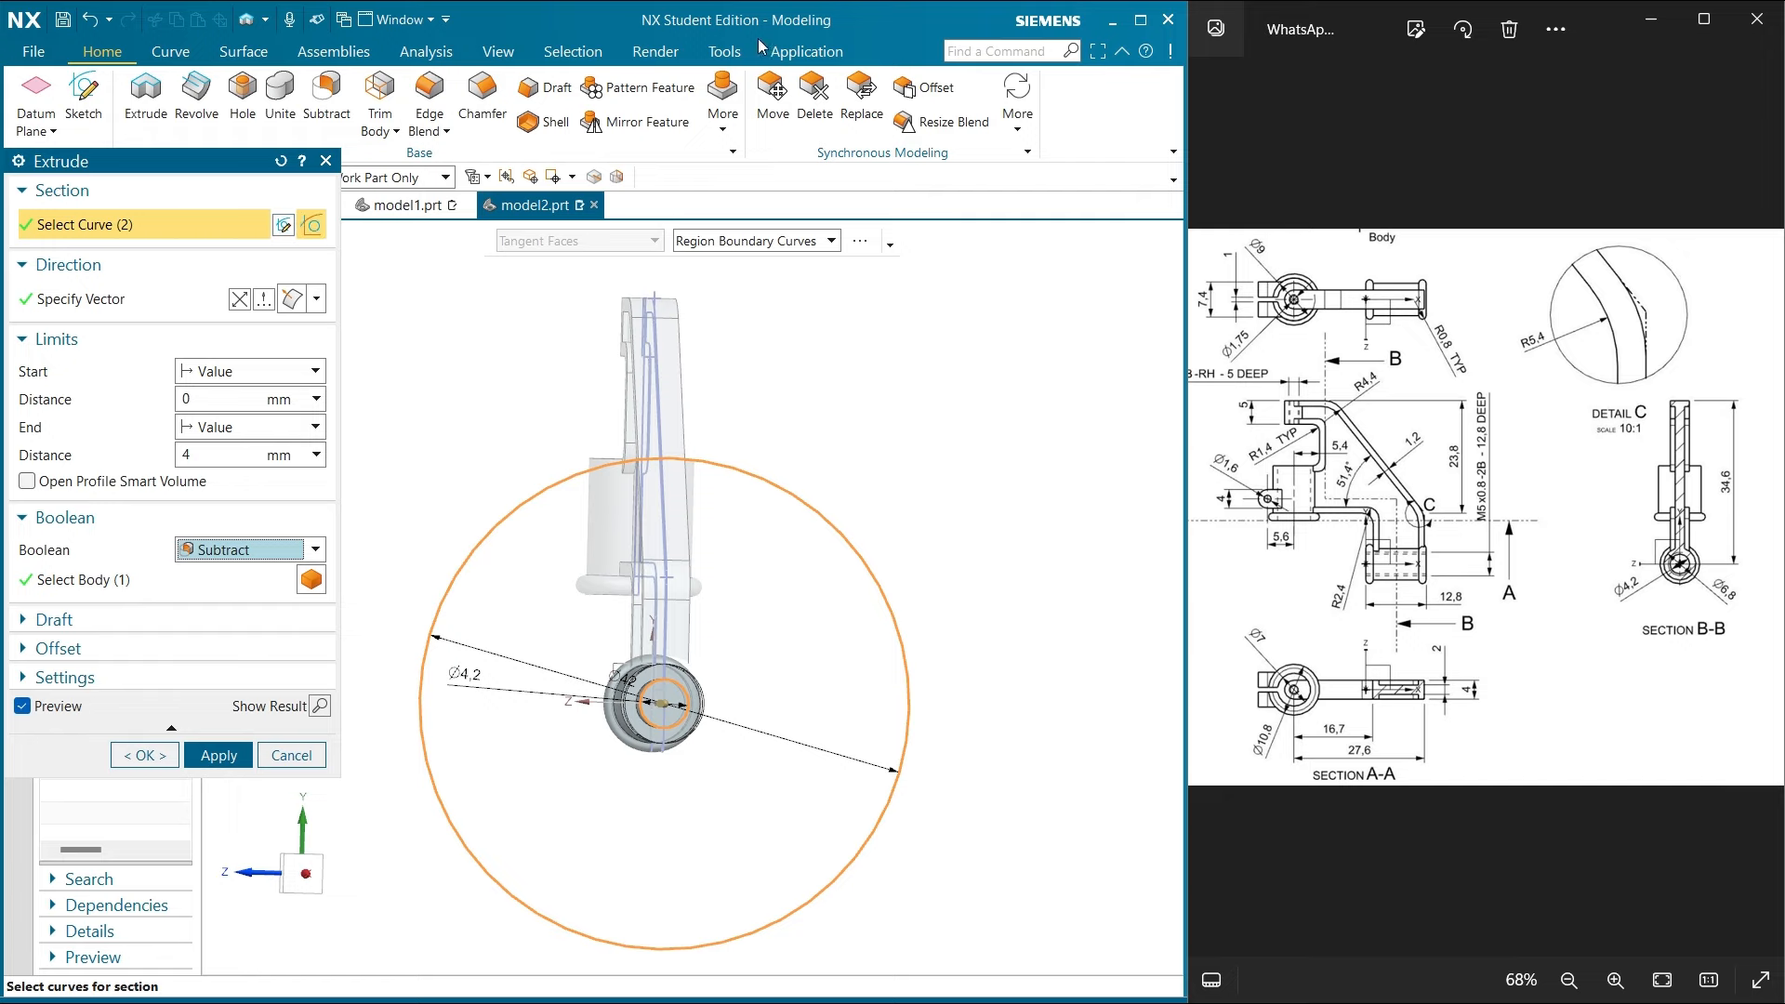
click(285, 225)
right_click(527, 319)
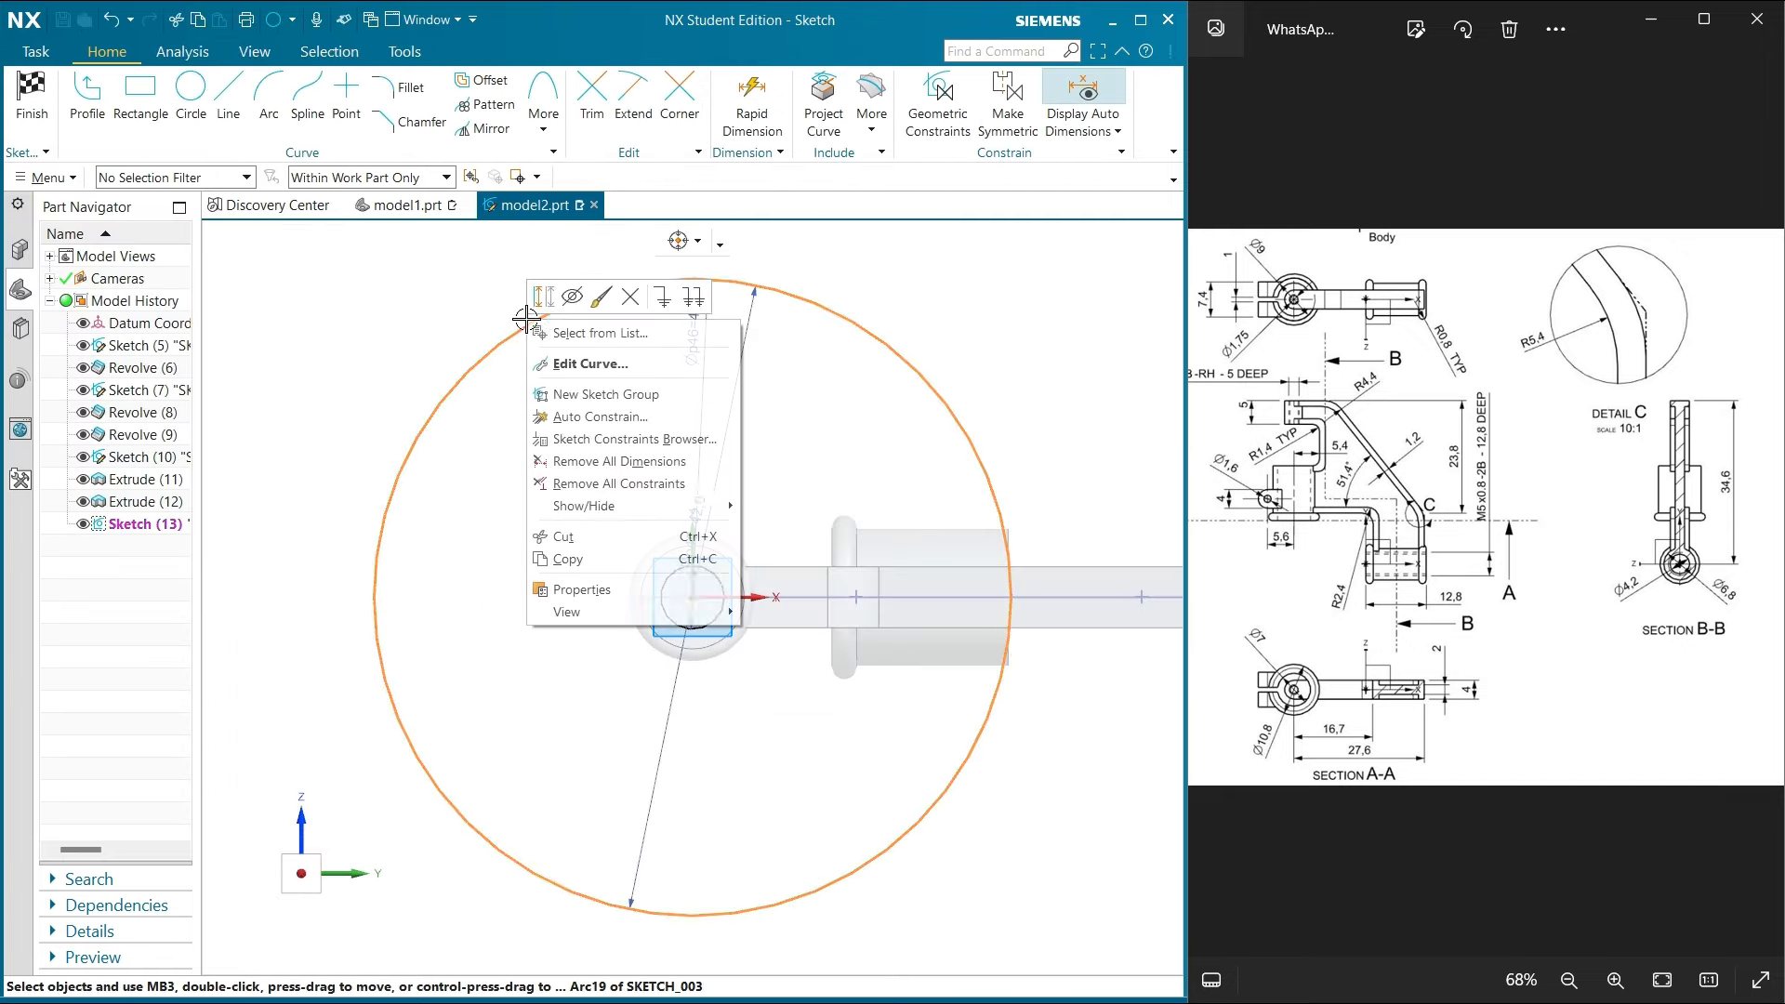
click(640, 295)
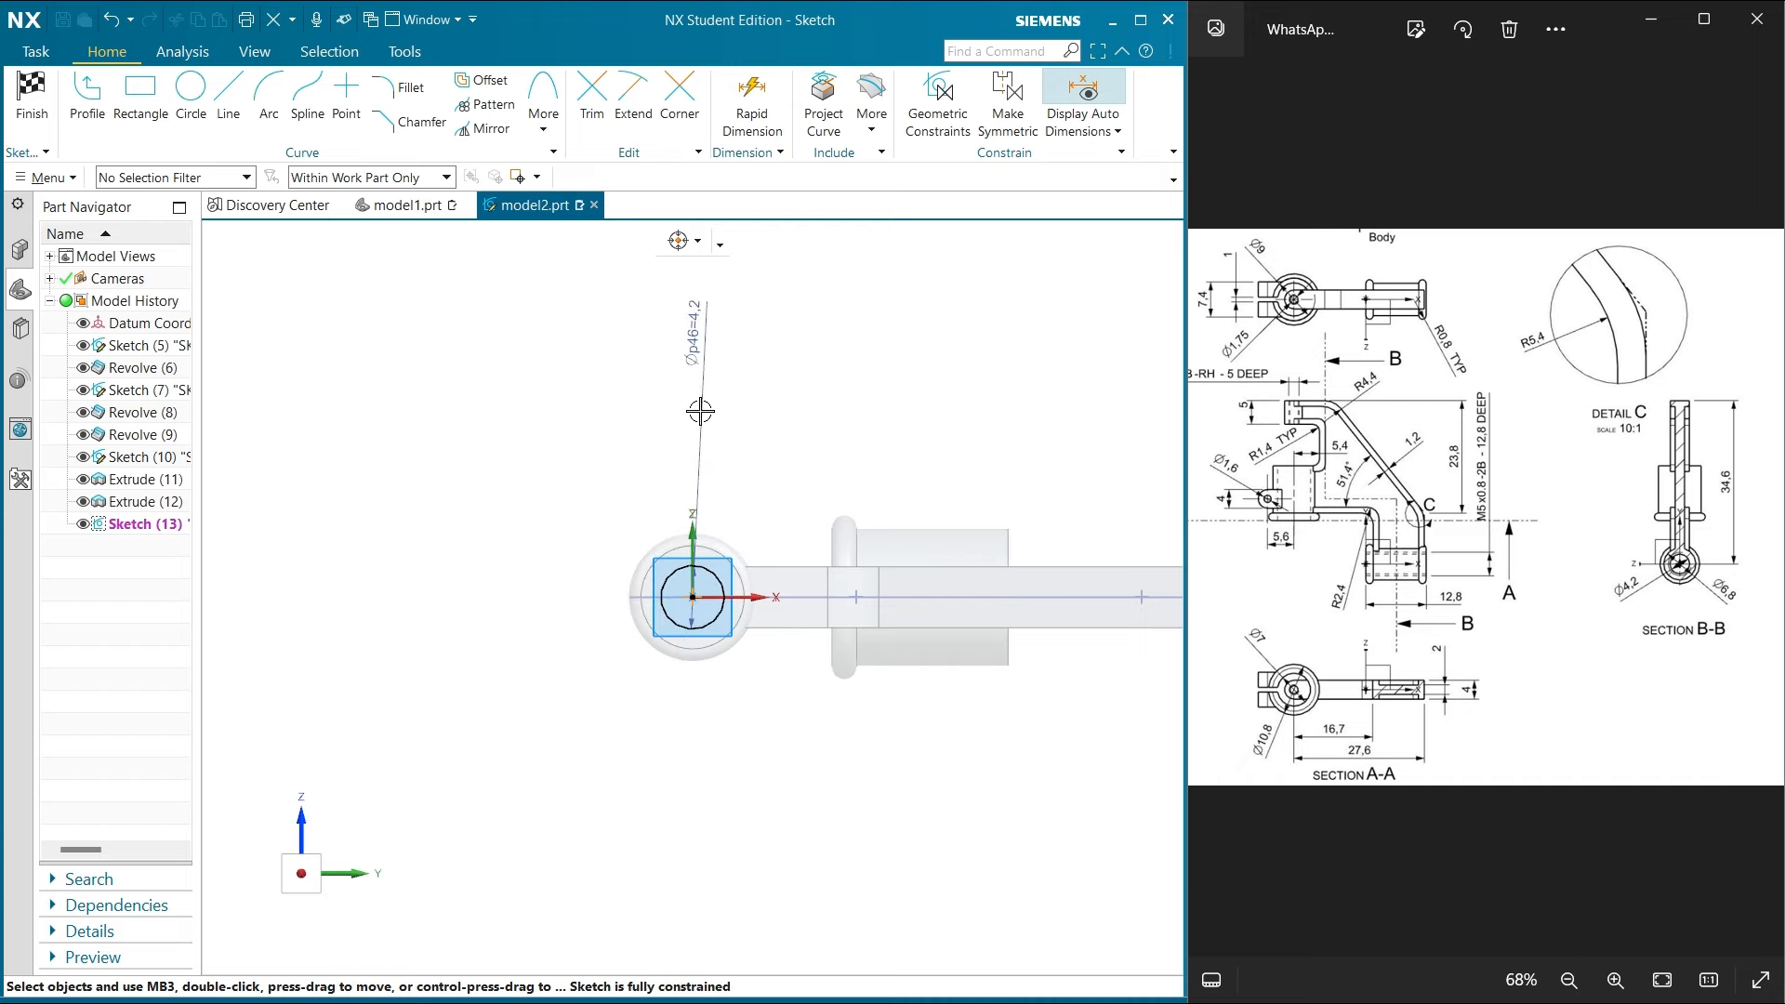
Finish the sketch and subtract the 4.2 mm circle from the lower cylinder with an end distance of 16.5 mm
click(32, 95)
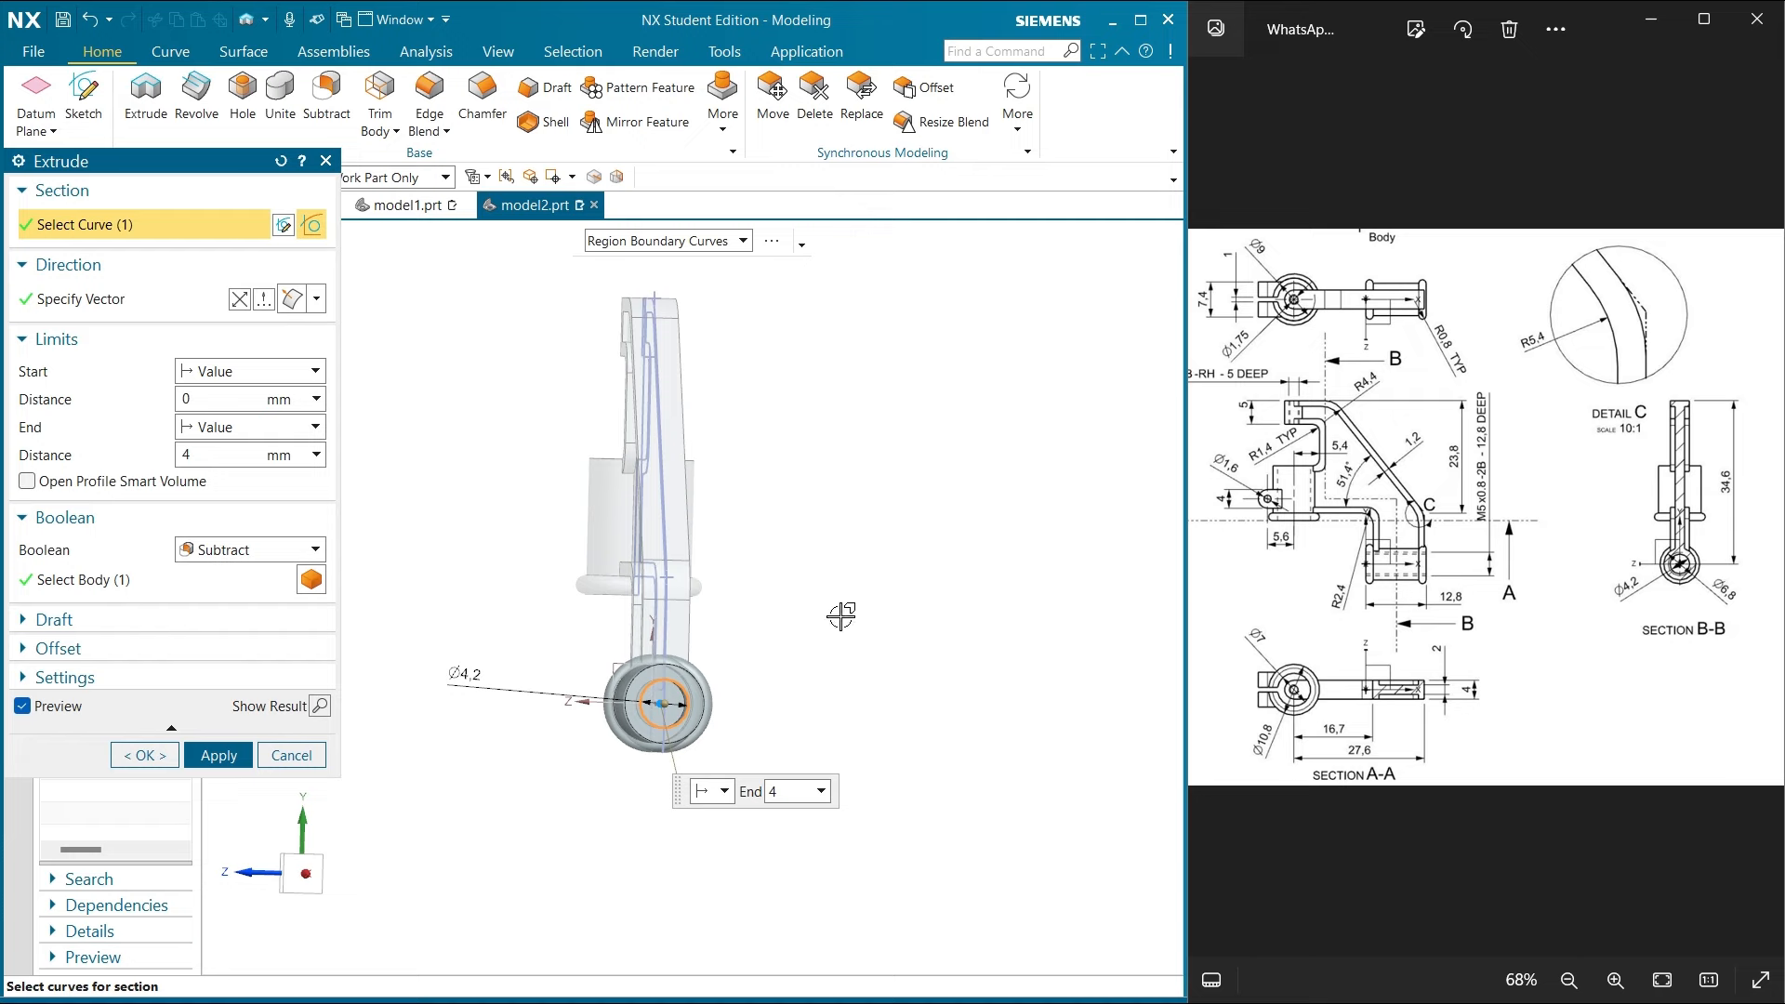
middle_drag(760, 564, 751, 693)
drag(750, 692, 602, 712)
middle_drag(941, 666, 886, 699)
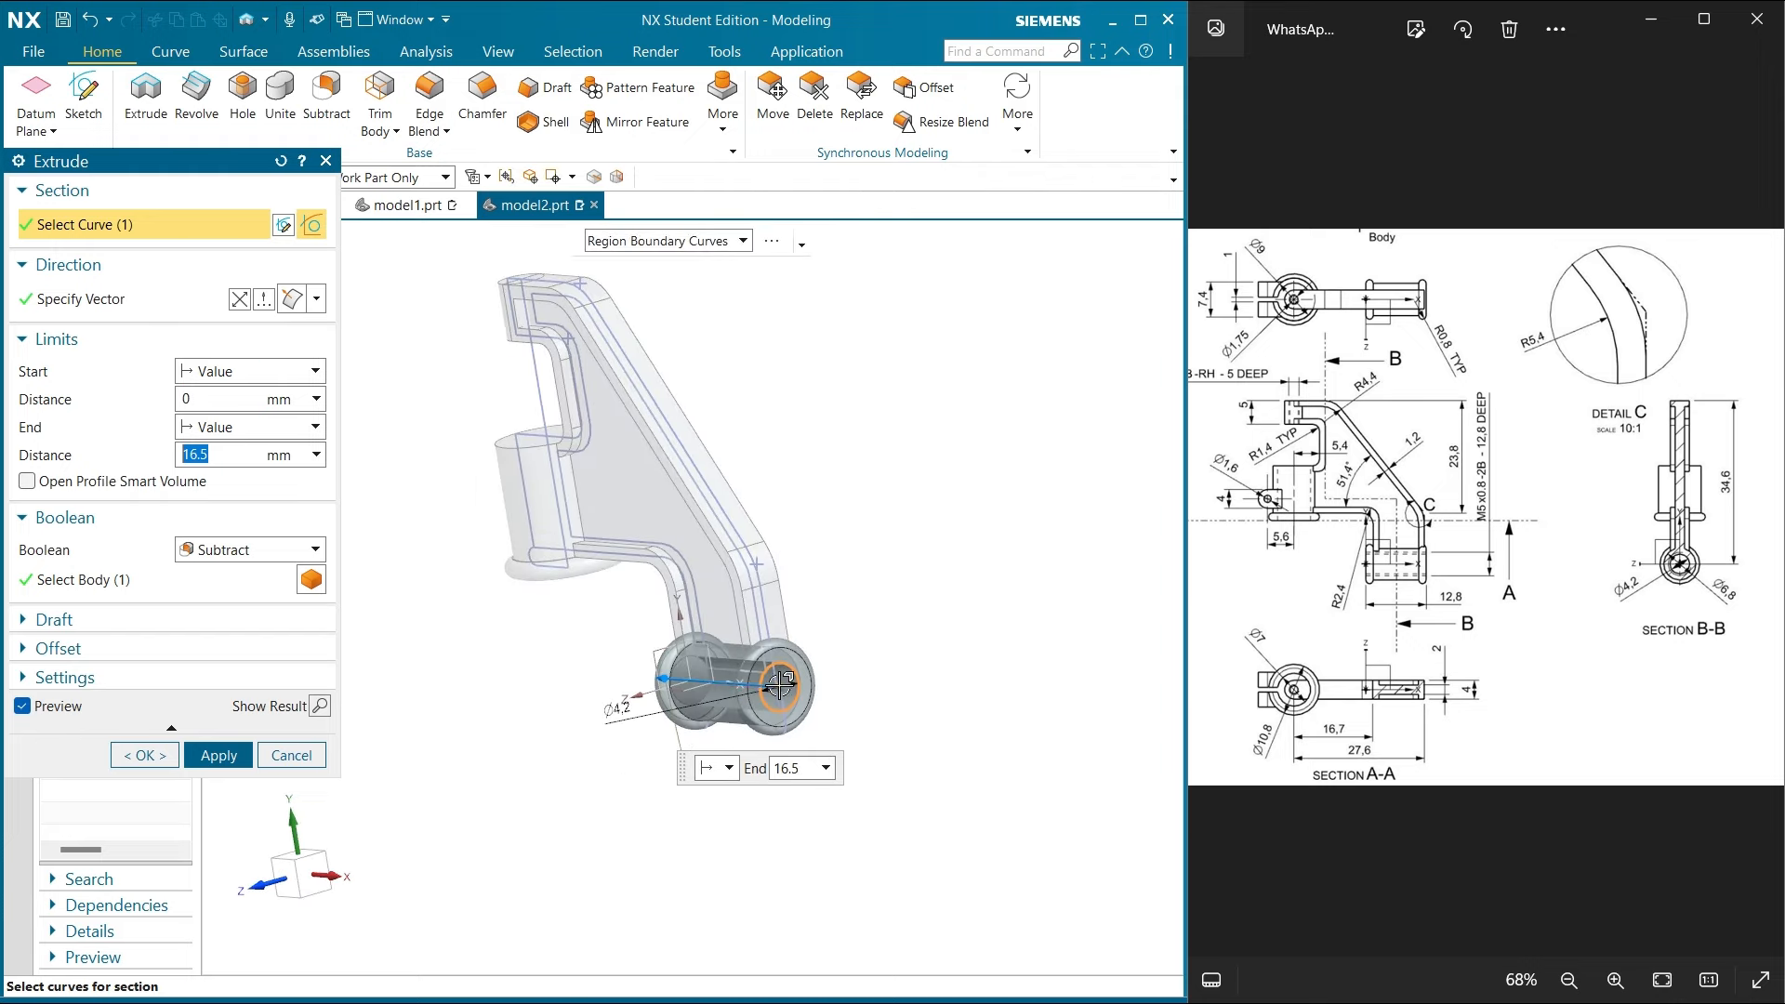
scroll(793, 680, up, 7)
click(218, 754)
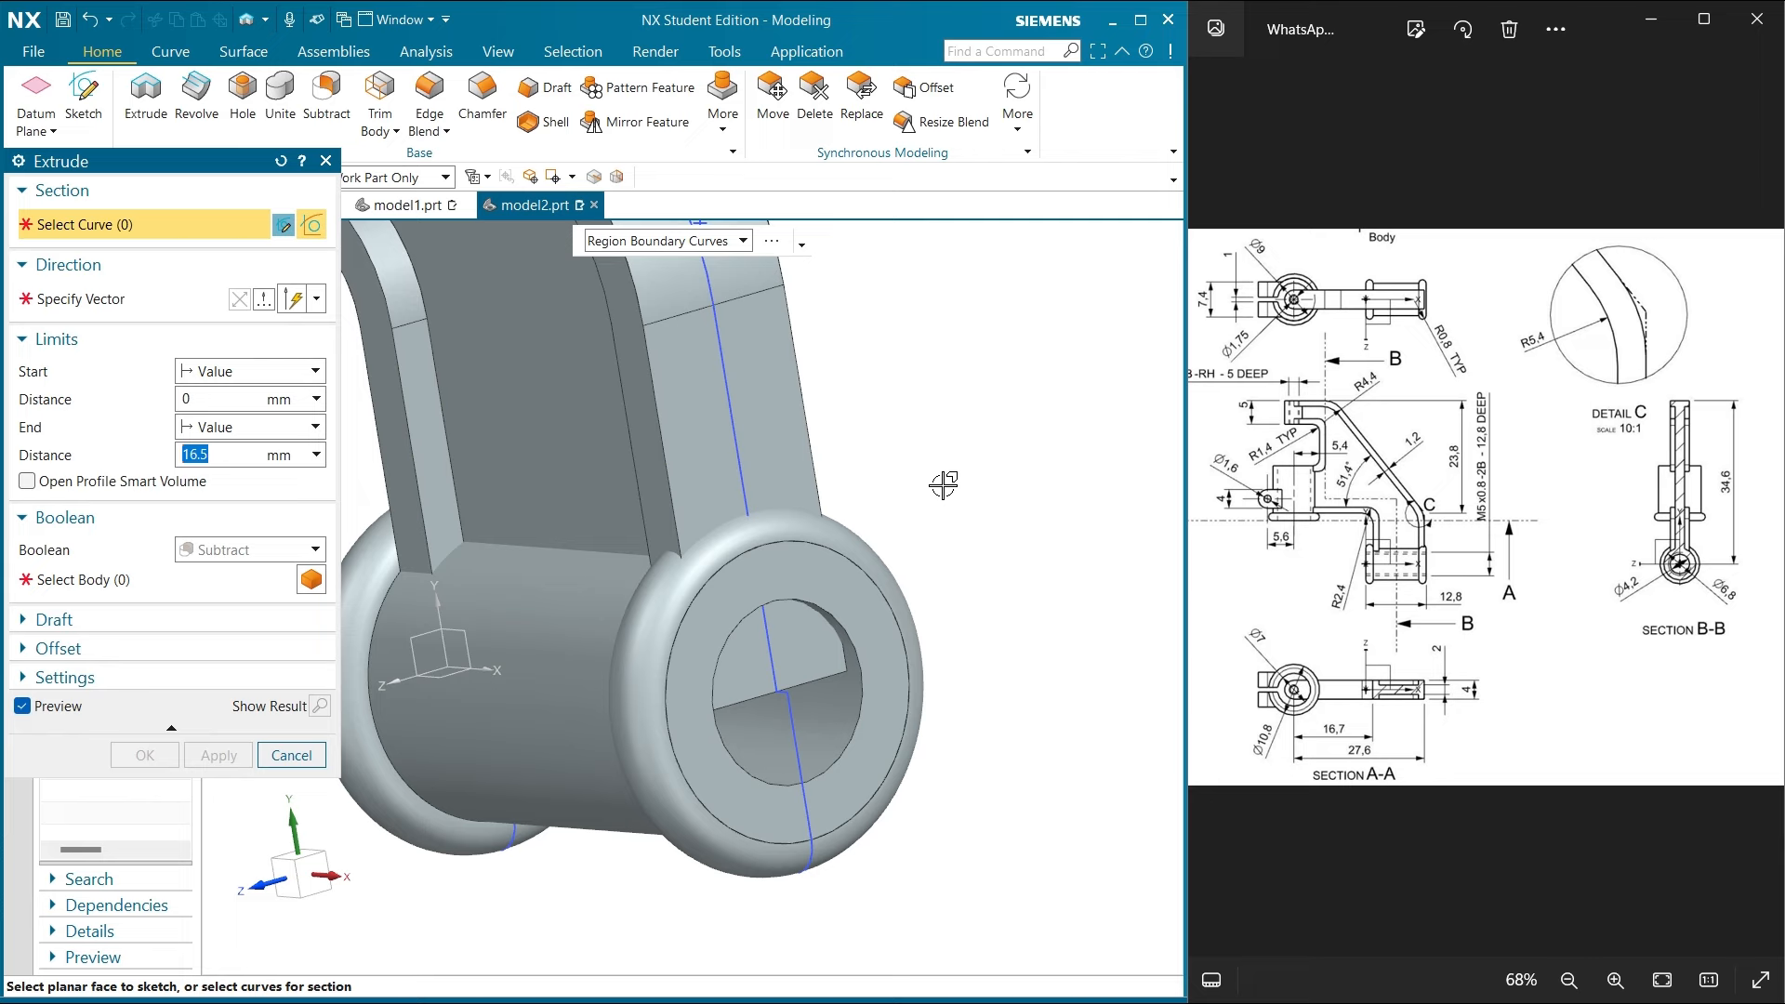
click(291, 754)
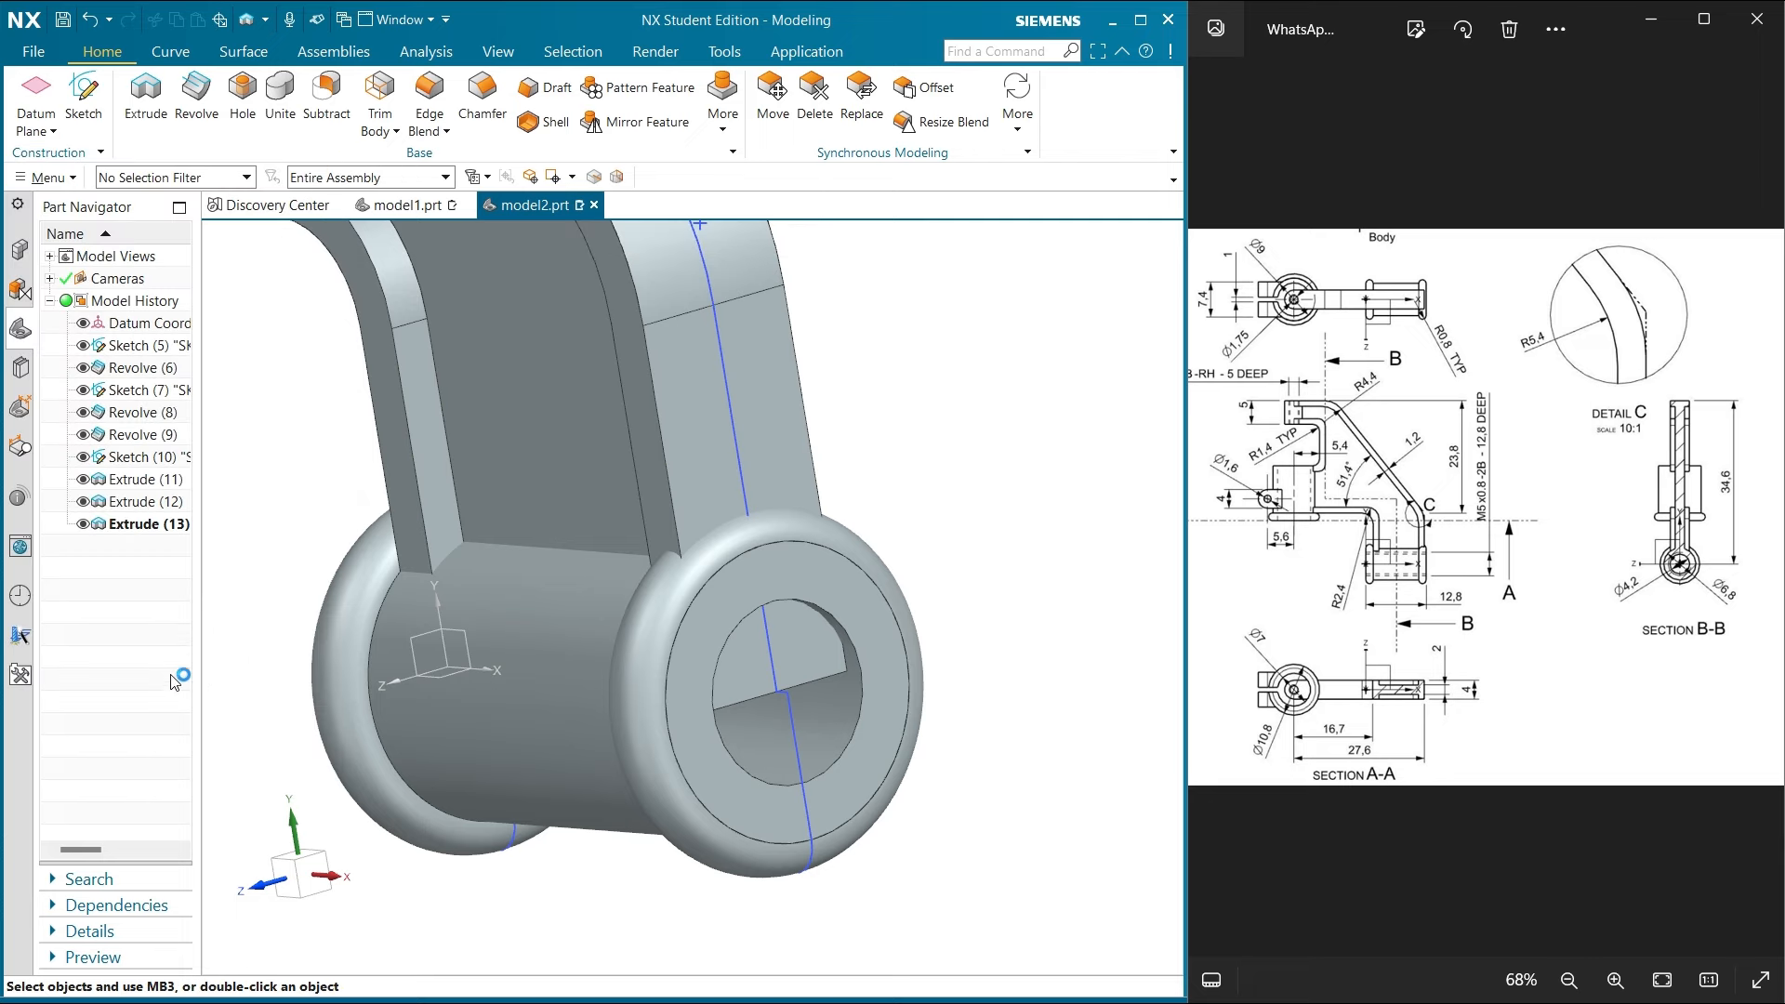
Edit the bore's extrusion and add the arm region overlapping the bore to its section
click(149, 524)
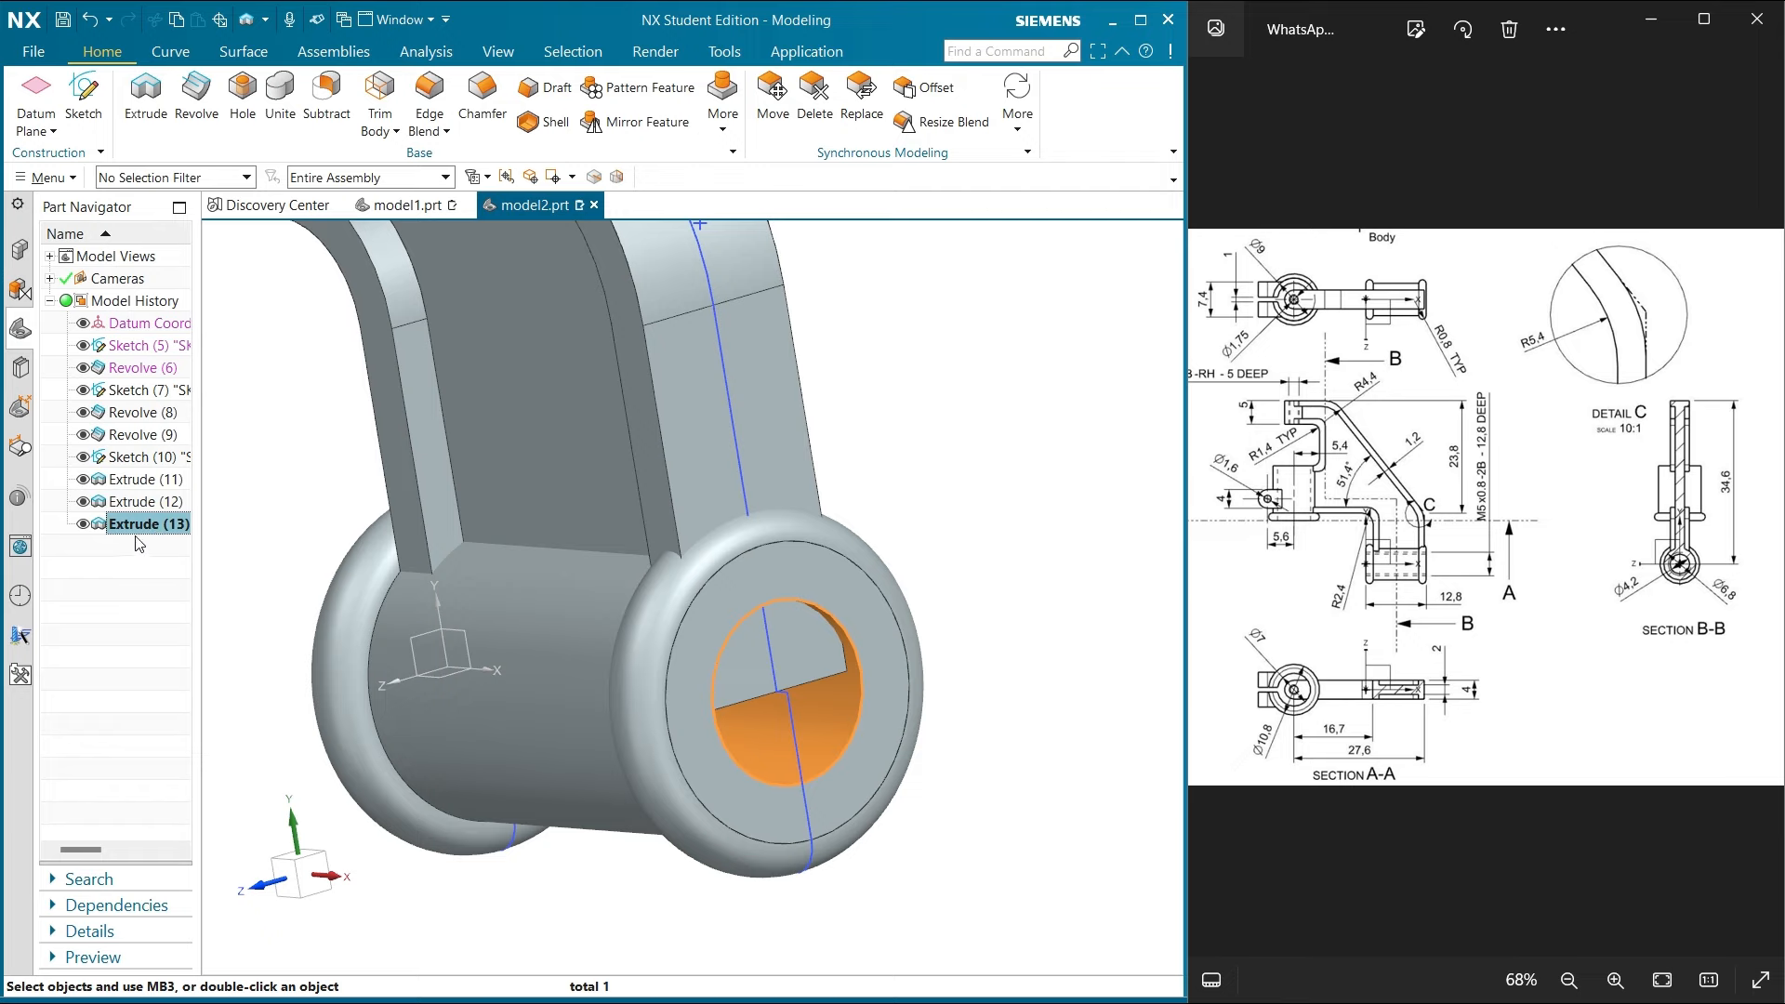
double_click(143, 526)
scroll(671, 493, down, 2)
scroll(650, 548, up, 4)
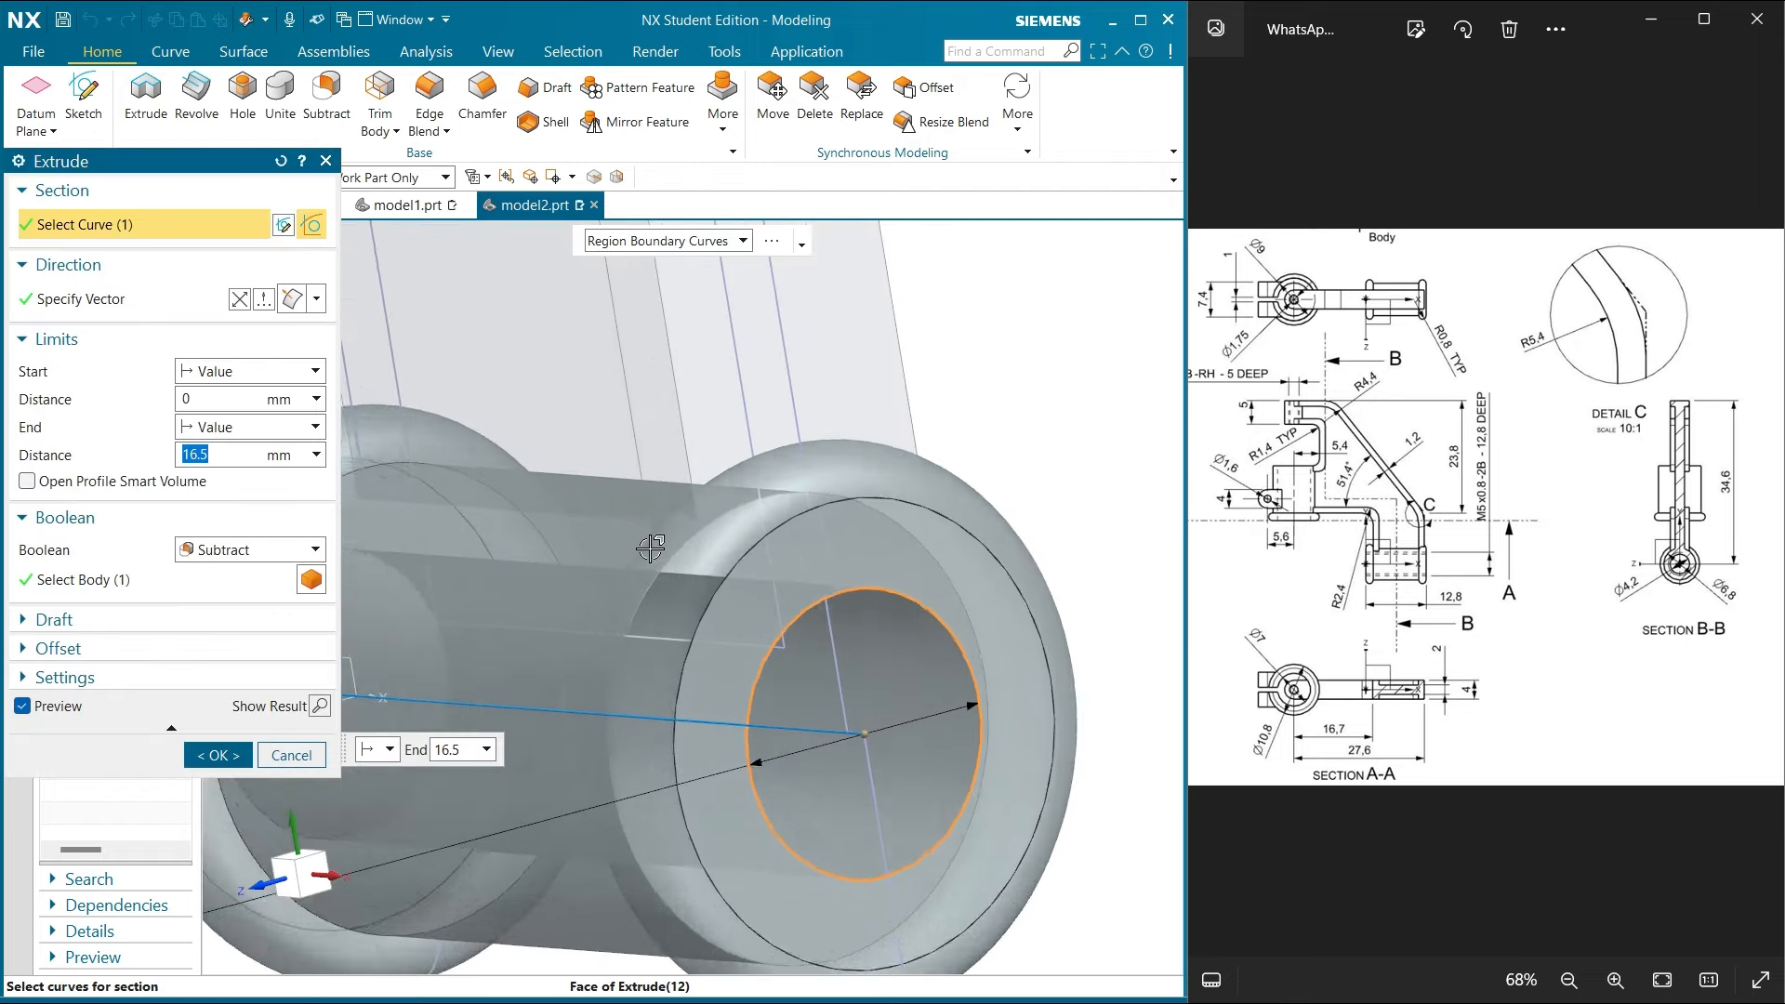
scroll(650, 548, down, 2)
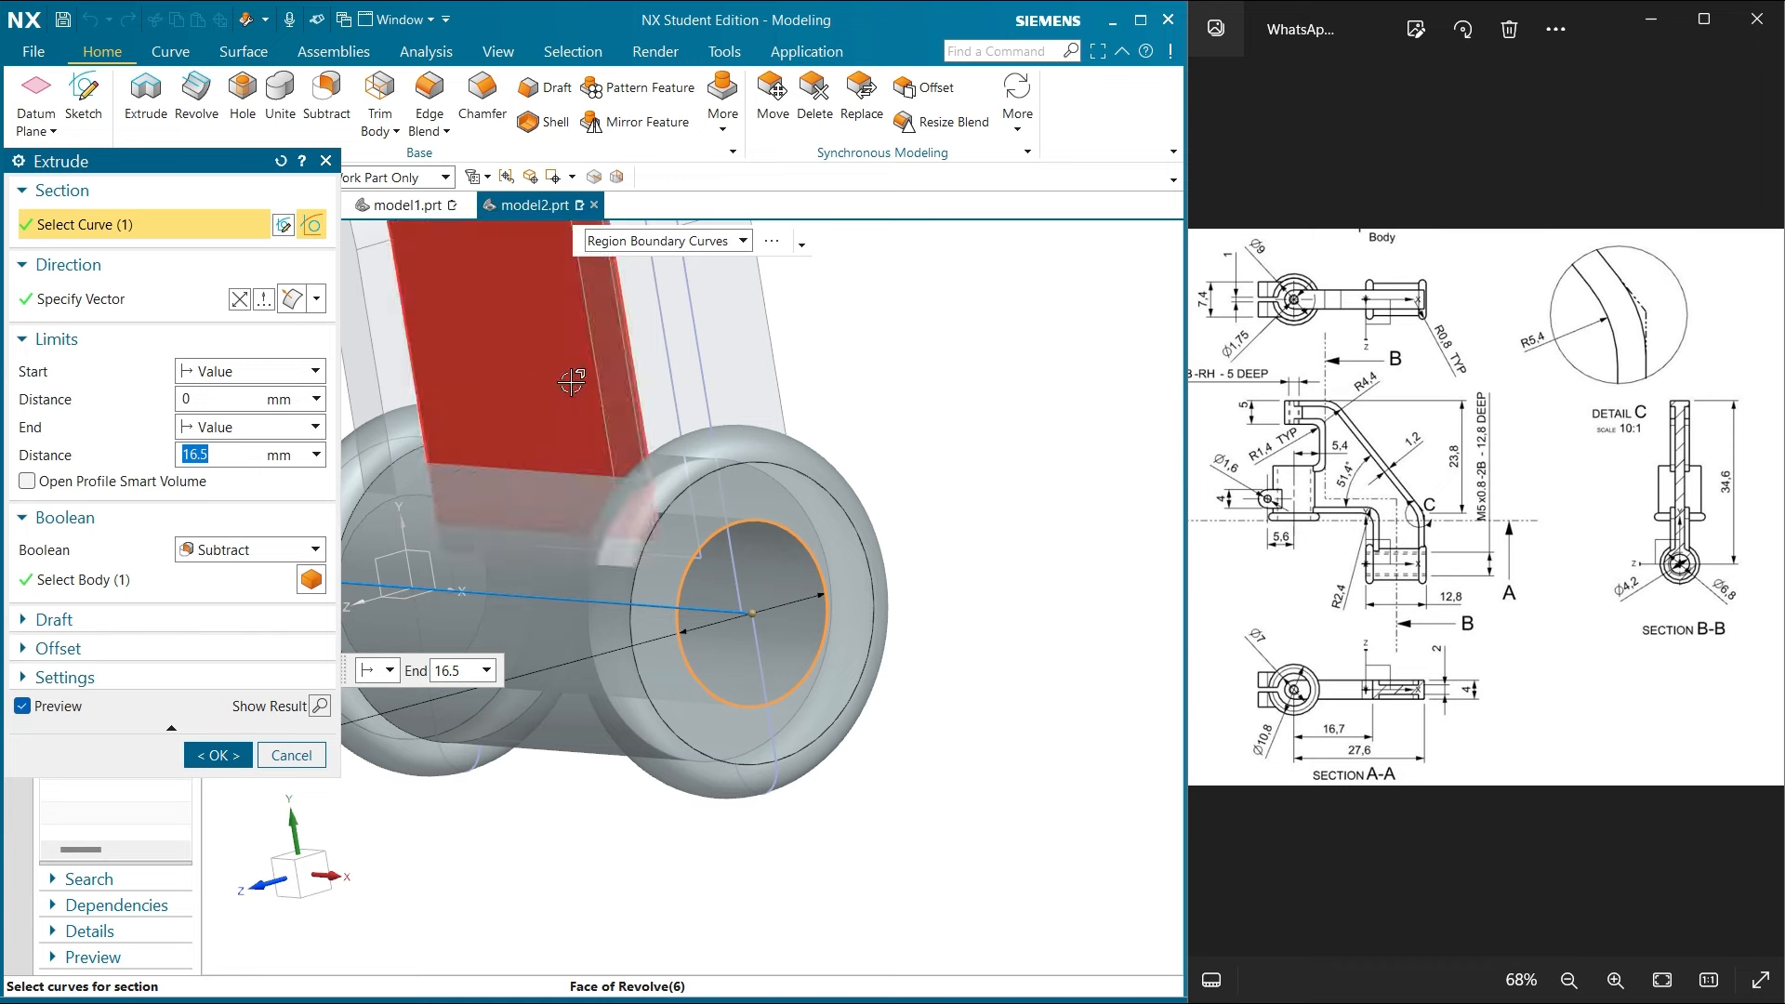
click(661, 381)
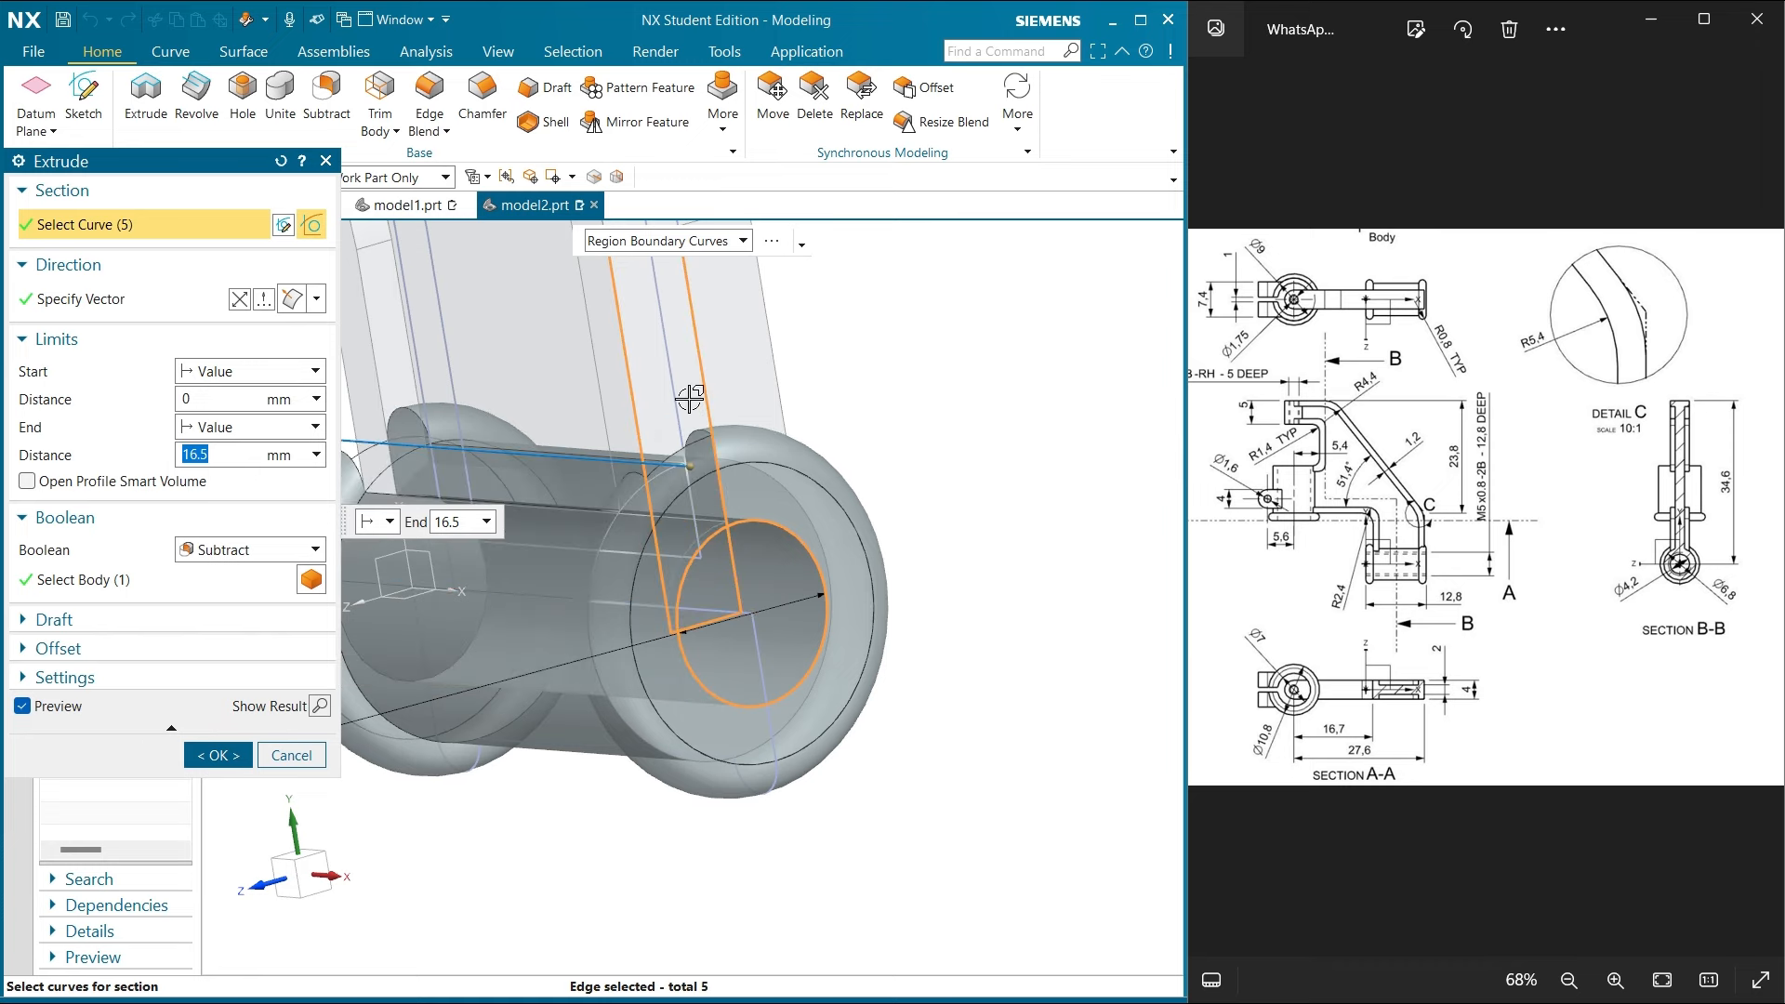
scroll(952, 394, down, 1)
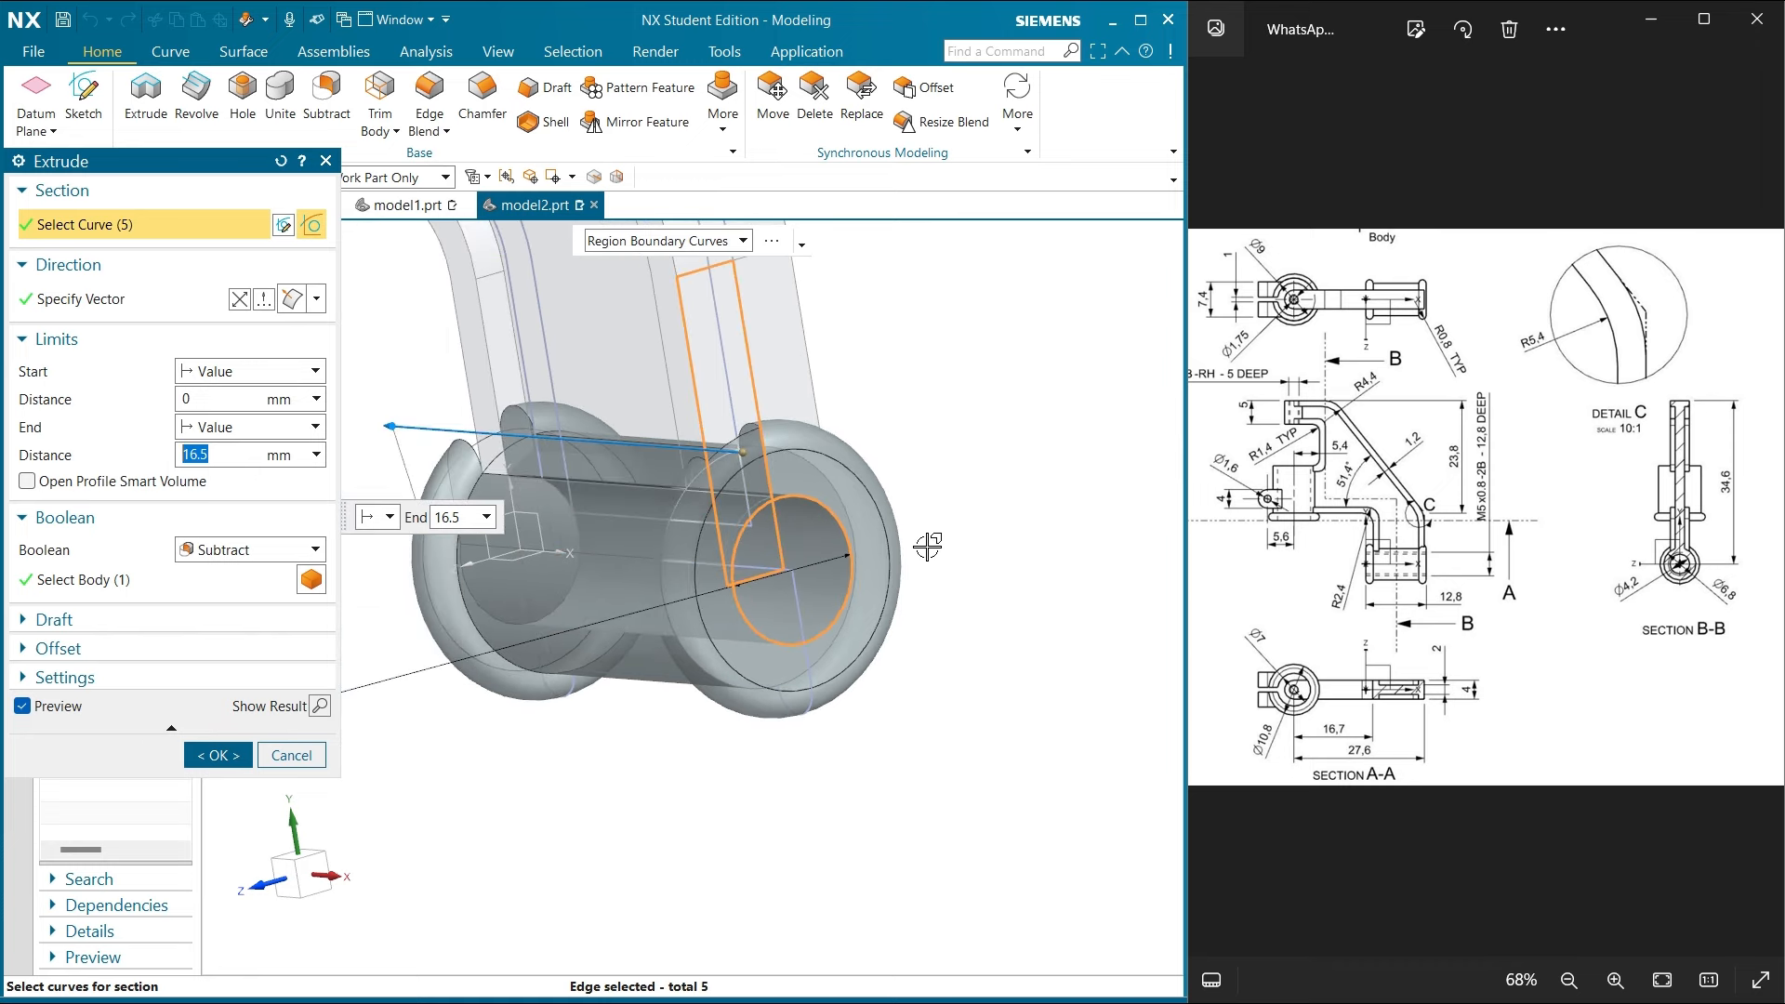
click(230, 754)
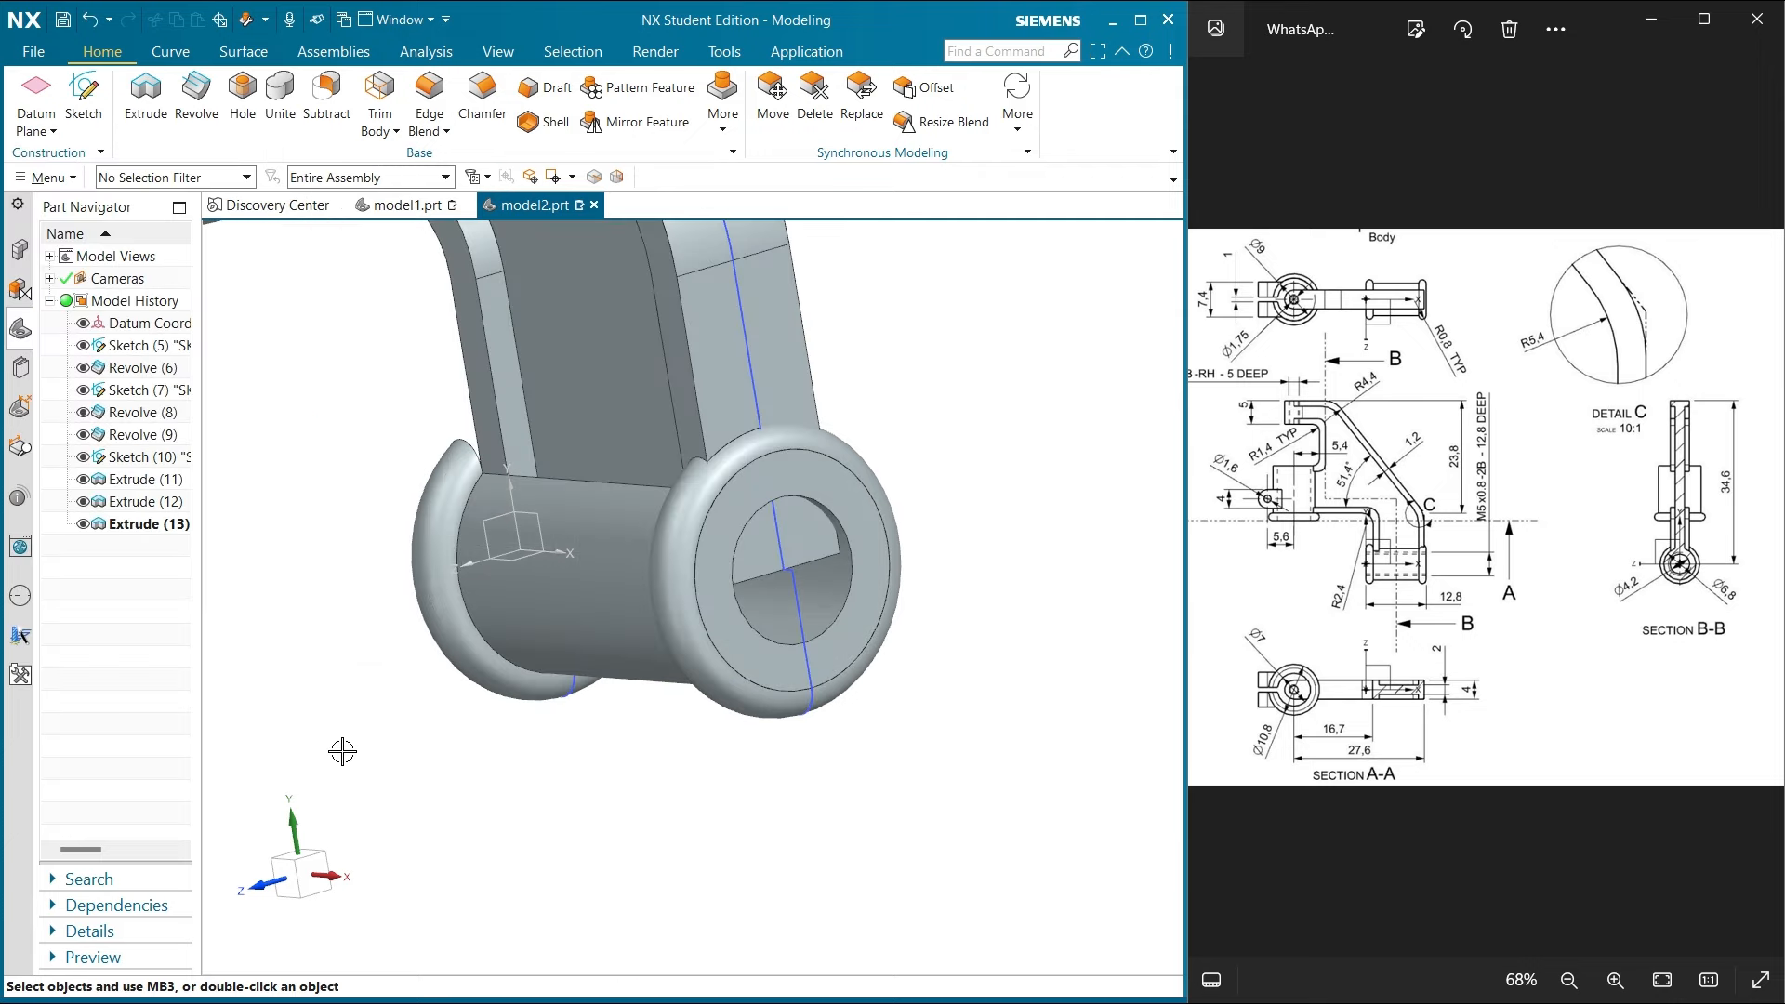
Delete the bore extrusion from the lower cylinder
scroll(786, 516, down, 1)
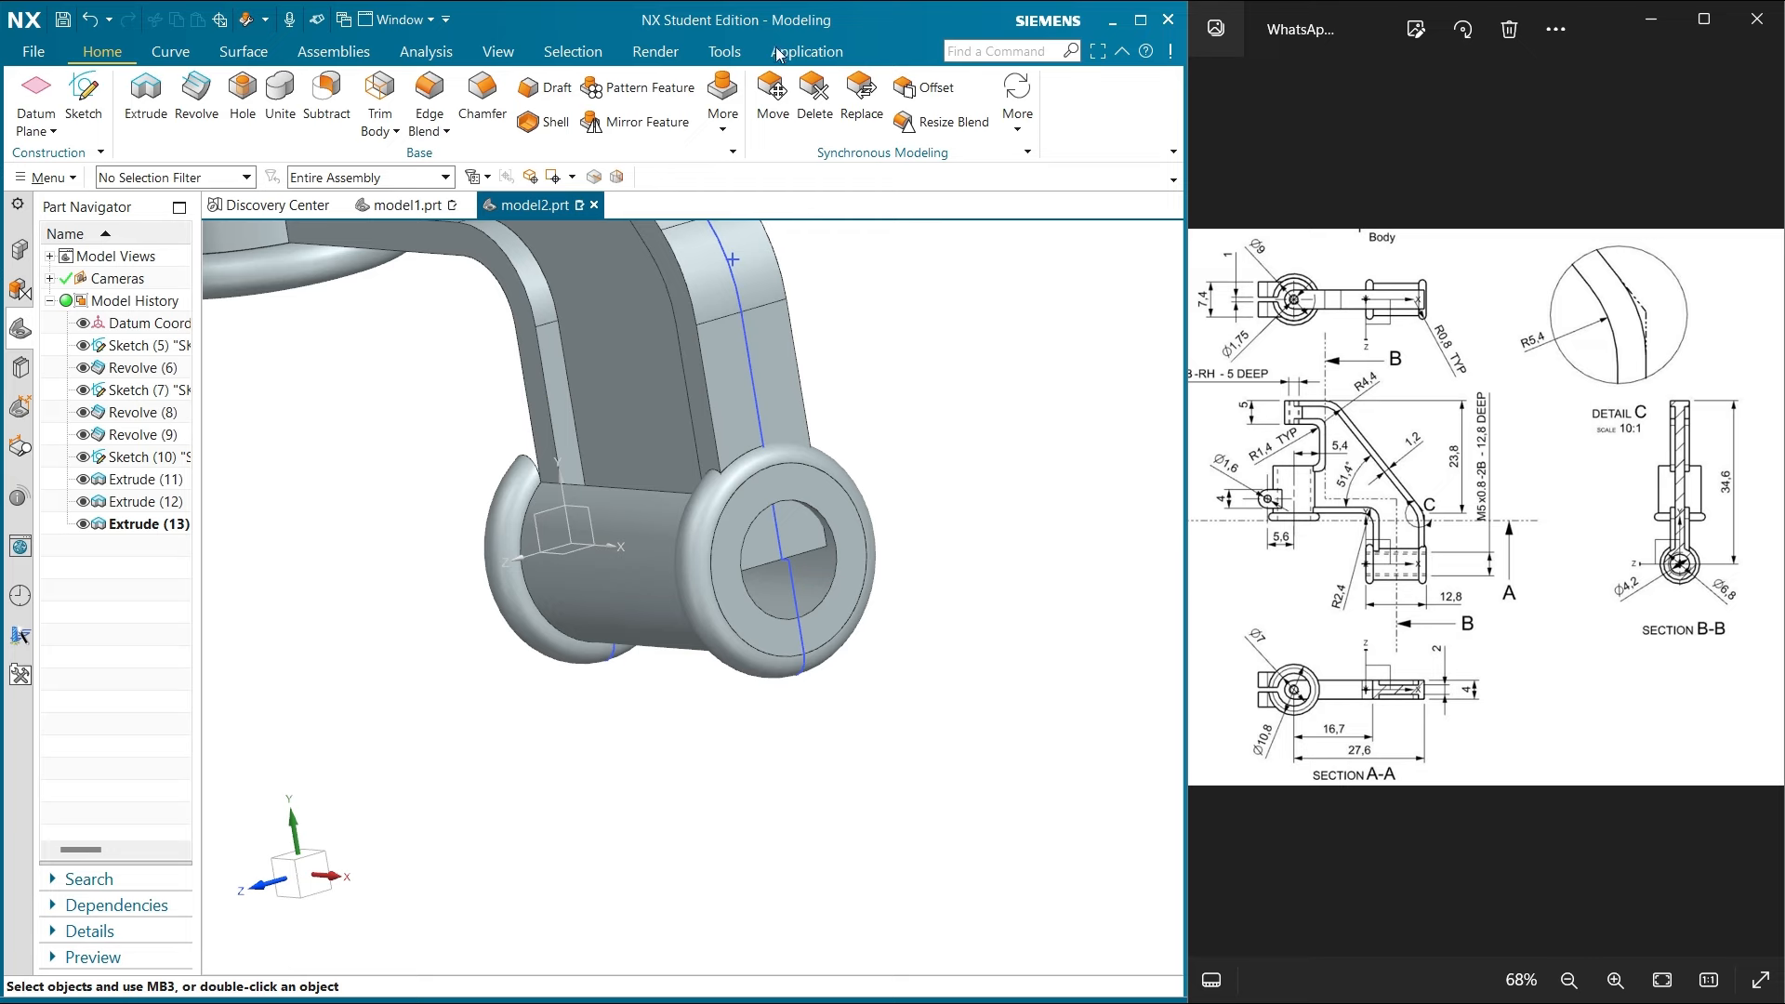
right_click(156, 525)
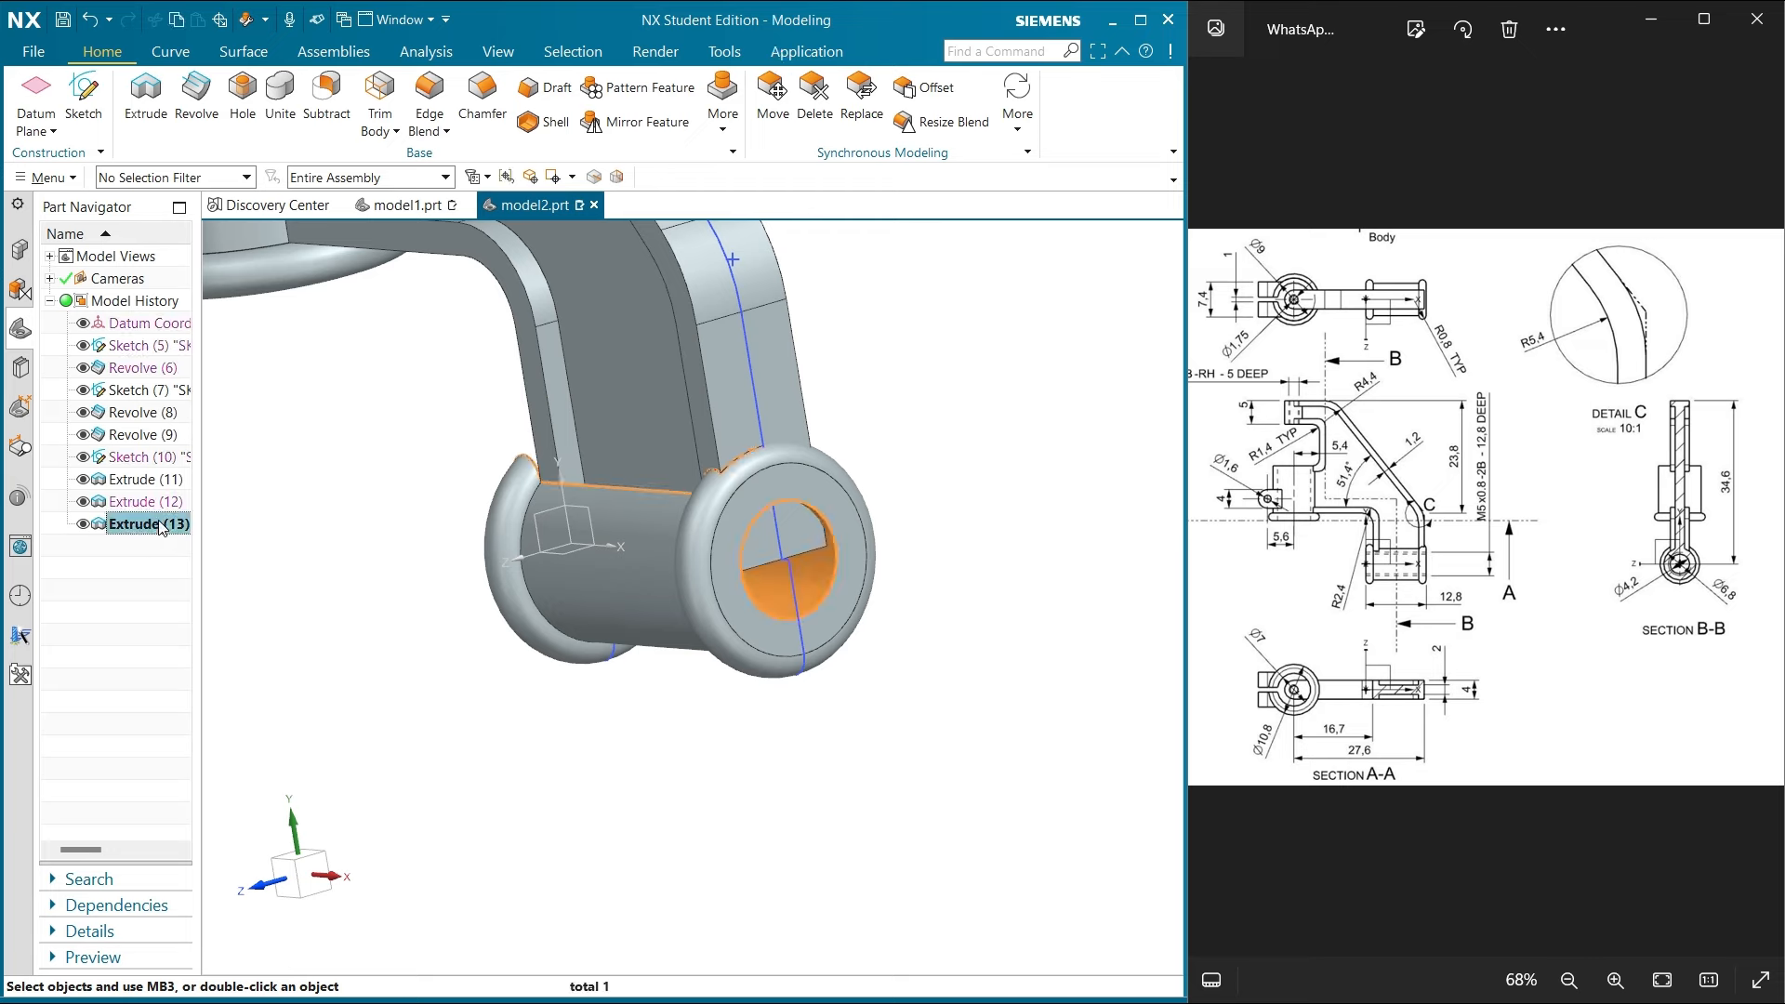
click(264, 540)
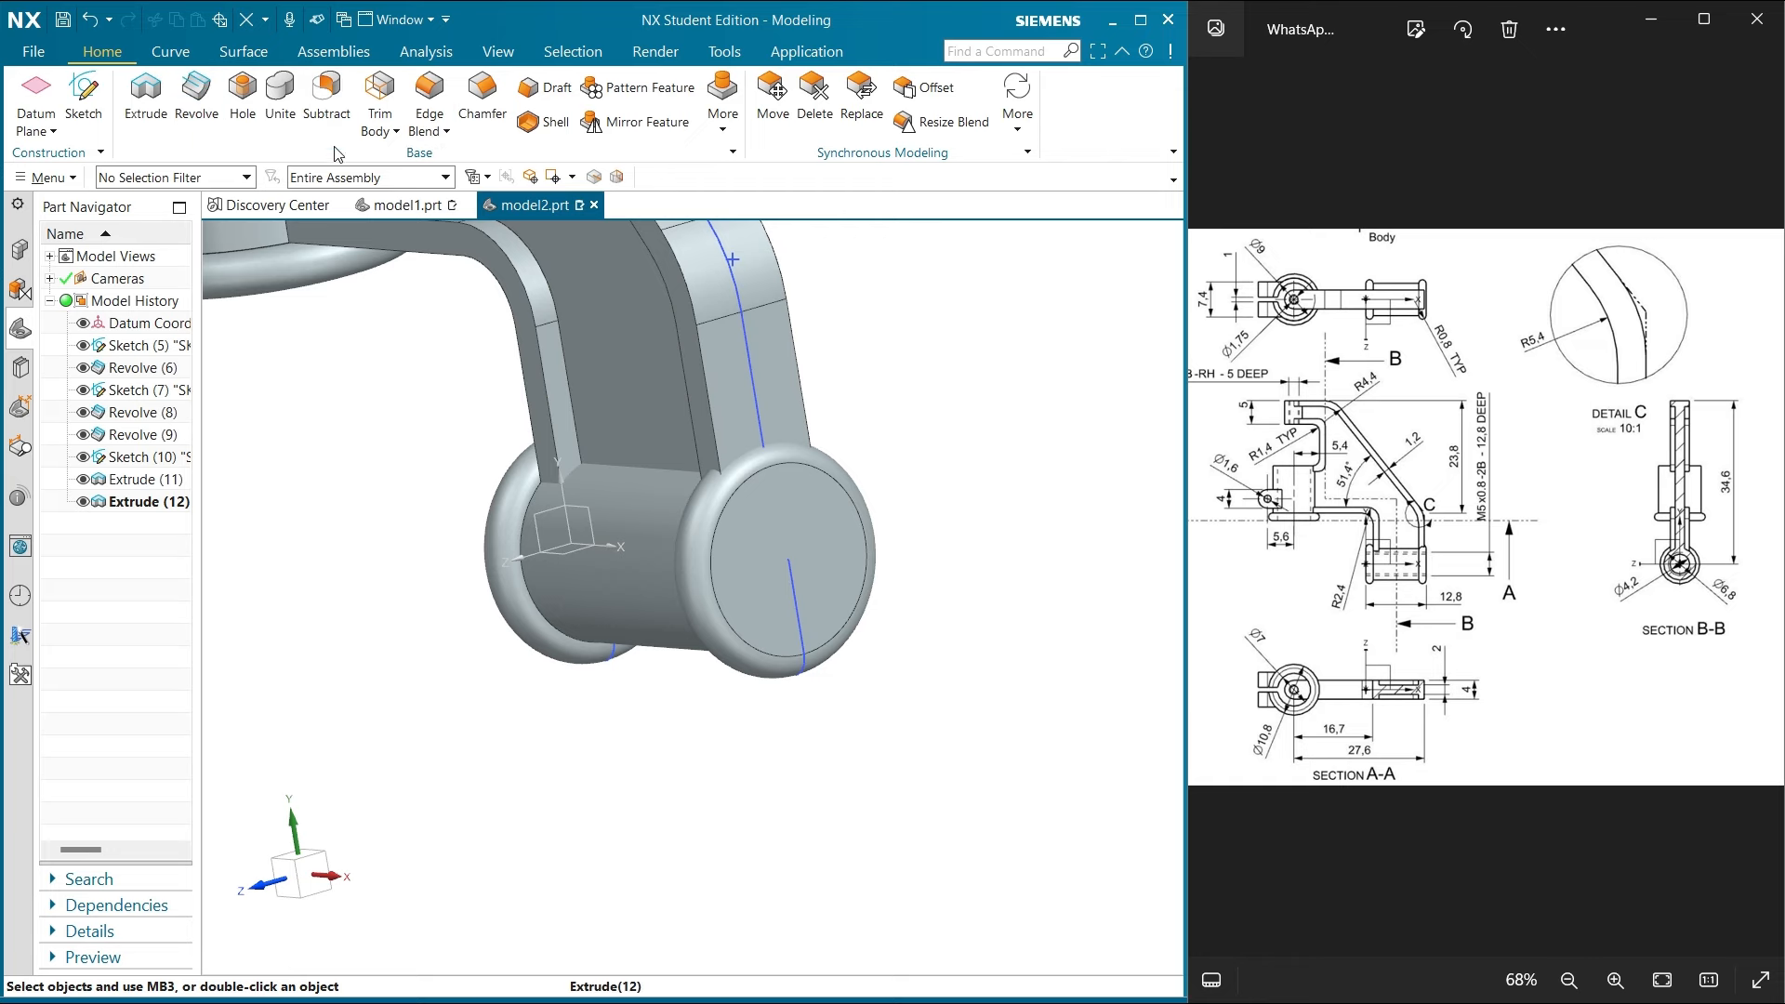
click(394, 132)
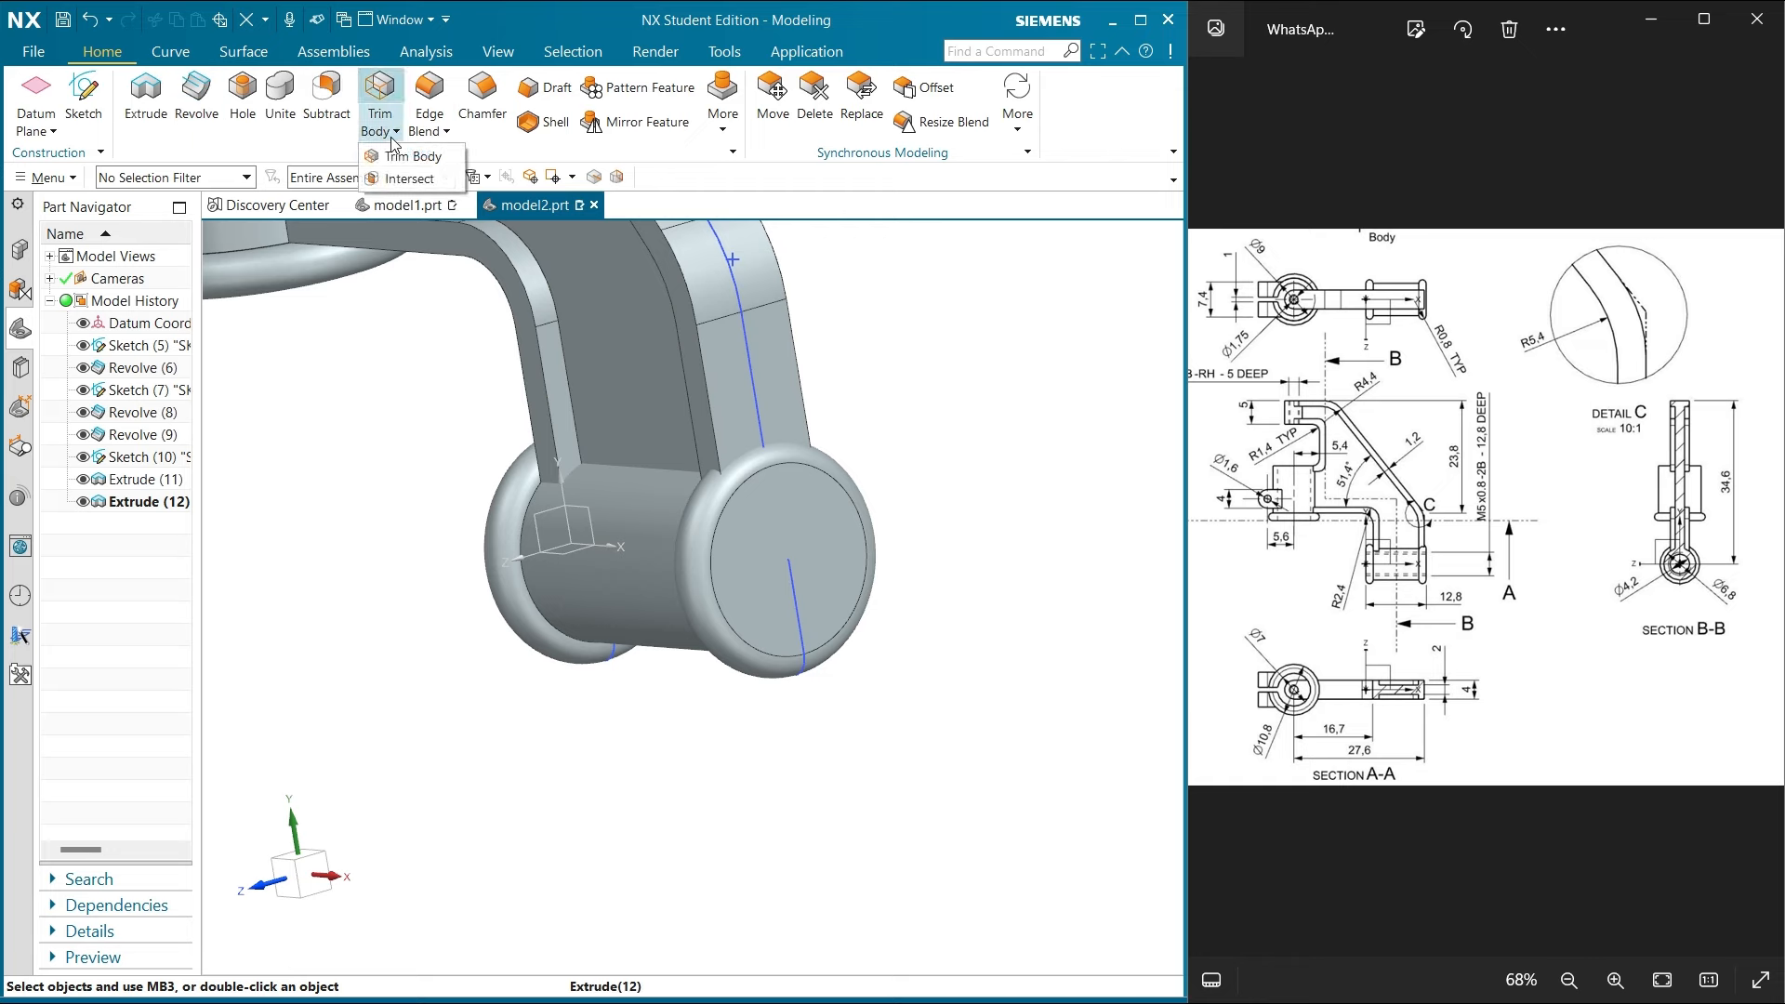
click(394, 139)
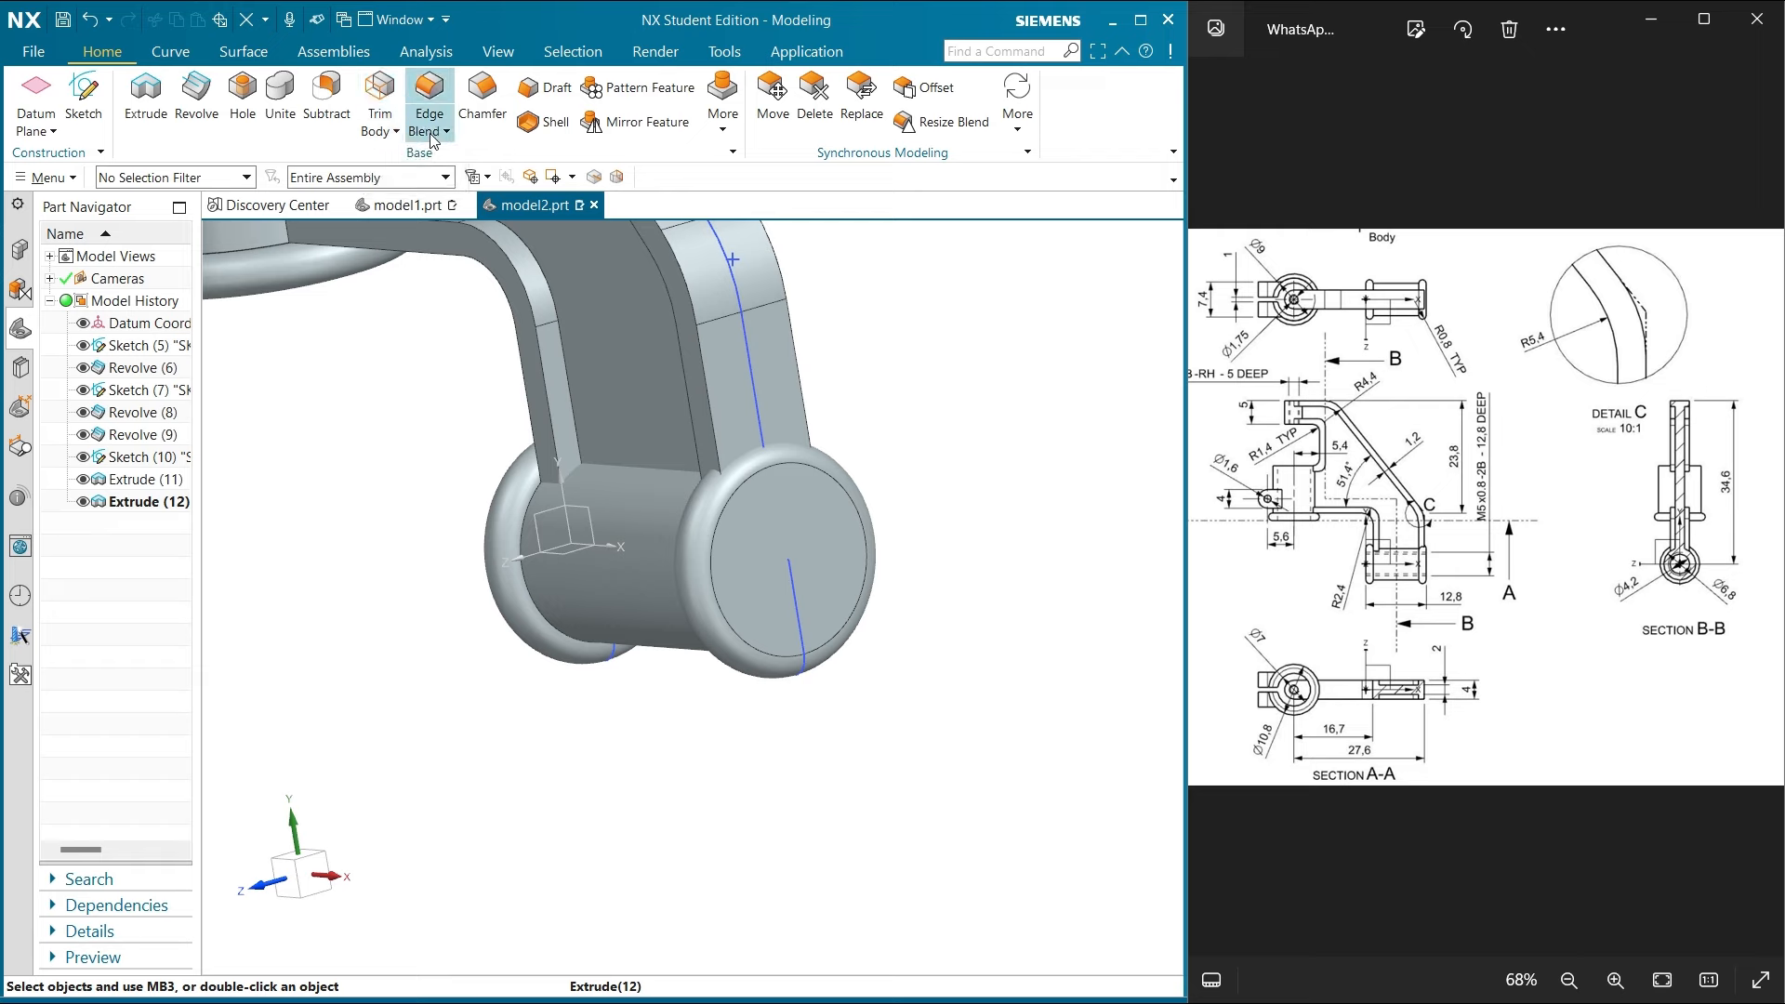
click(731, 138)
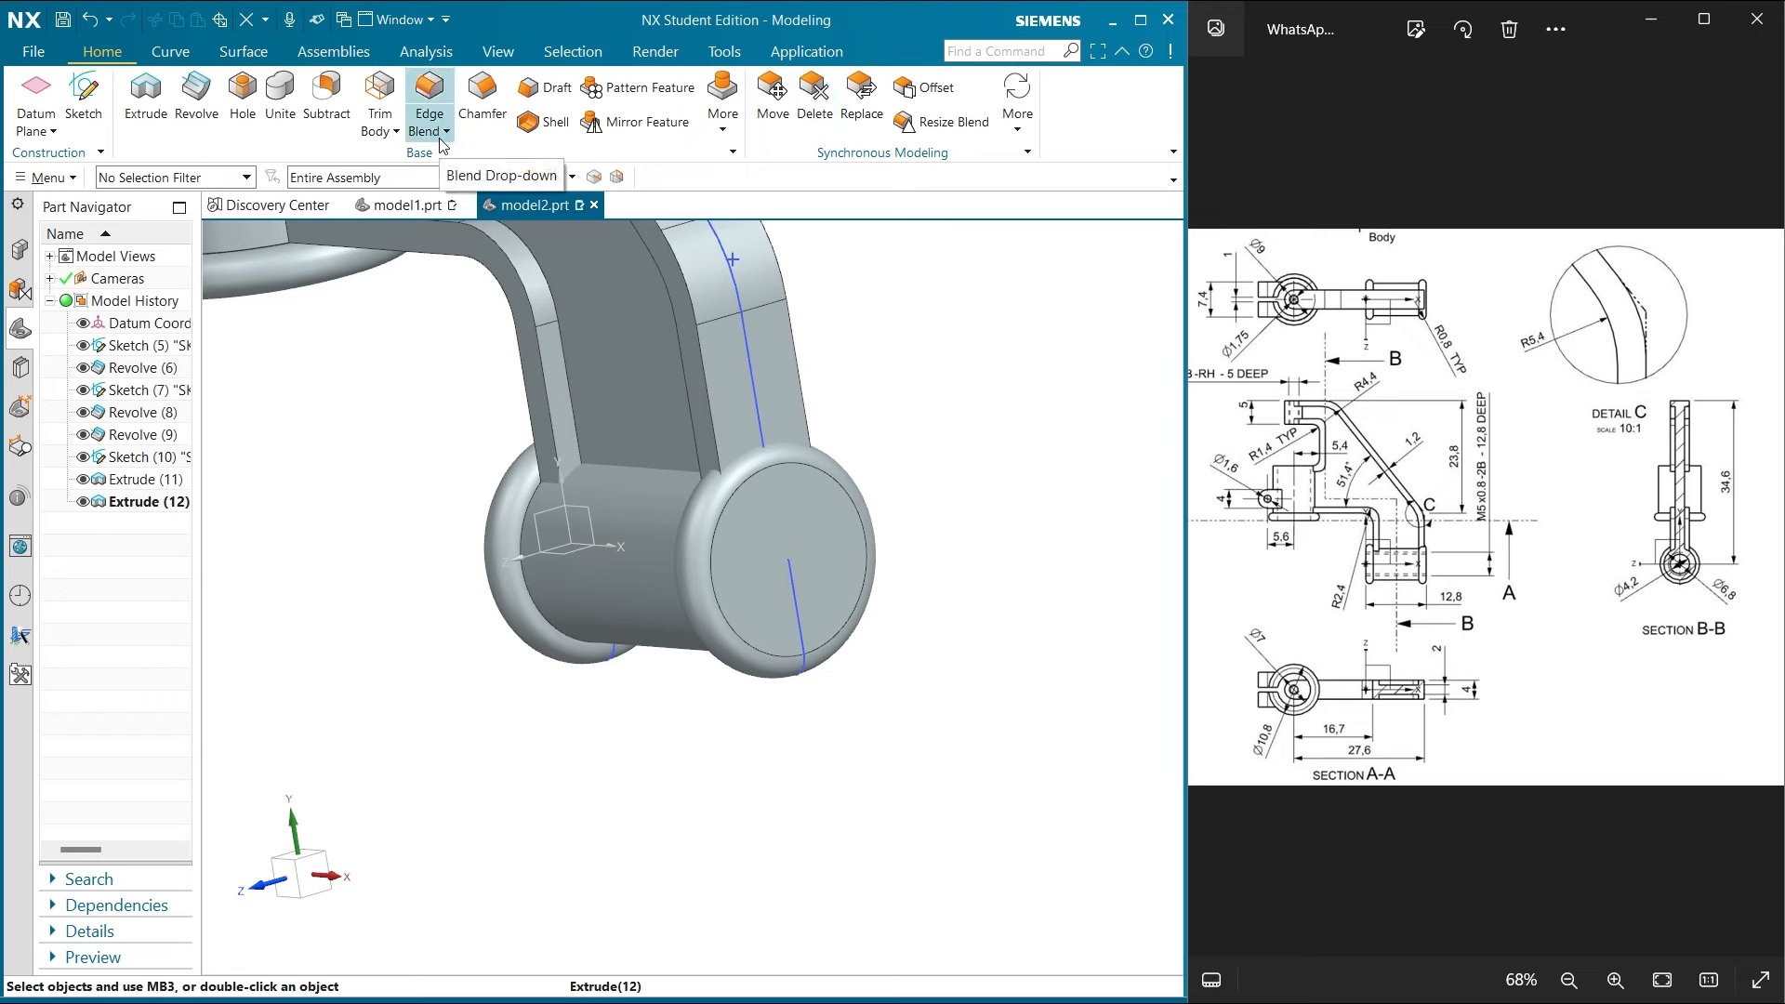
scroll(466, 303, down, 2)
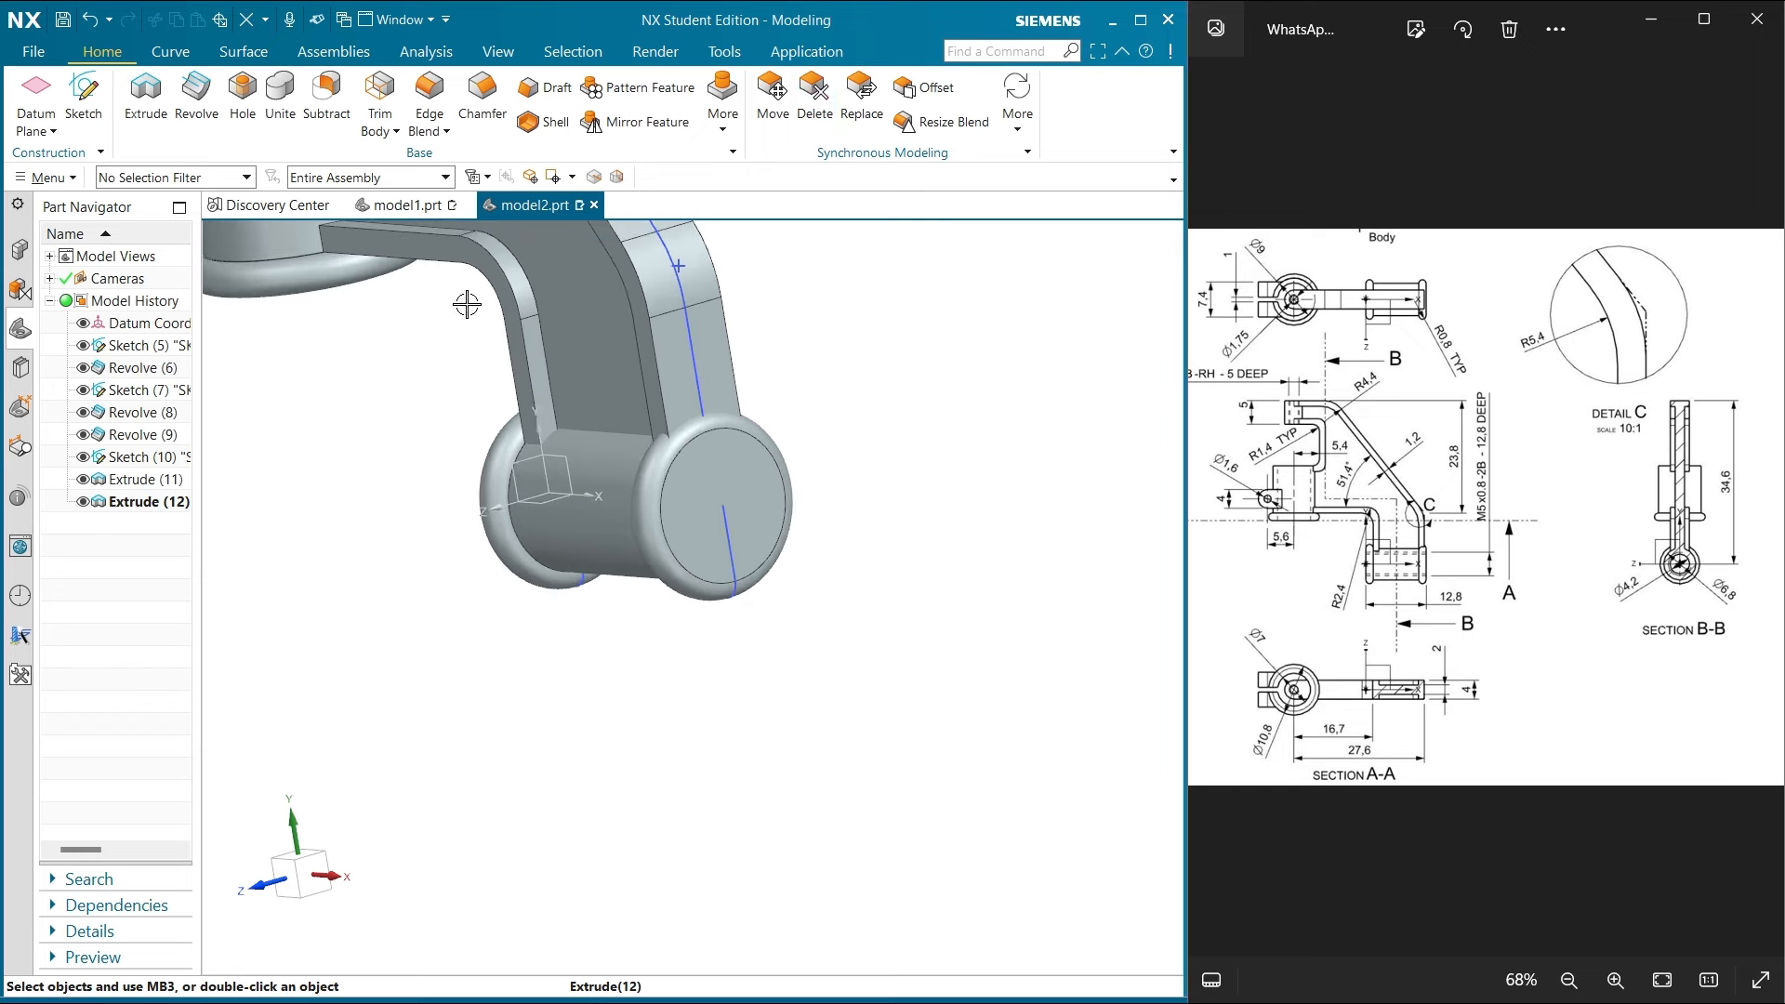
Unite the lower cylinder body with the main bracket body
click(293, 133)
scroll(737, 554, down, 3)
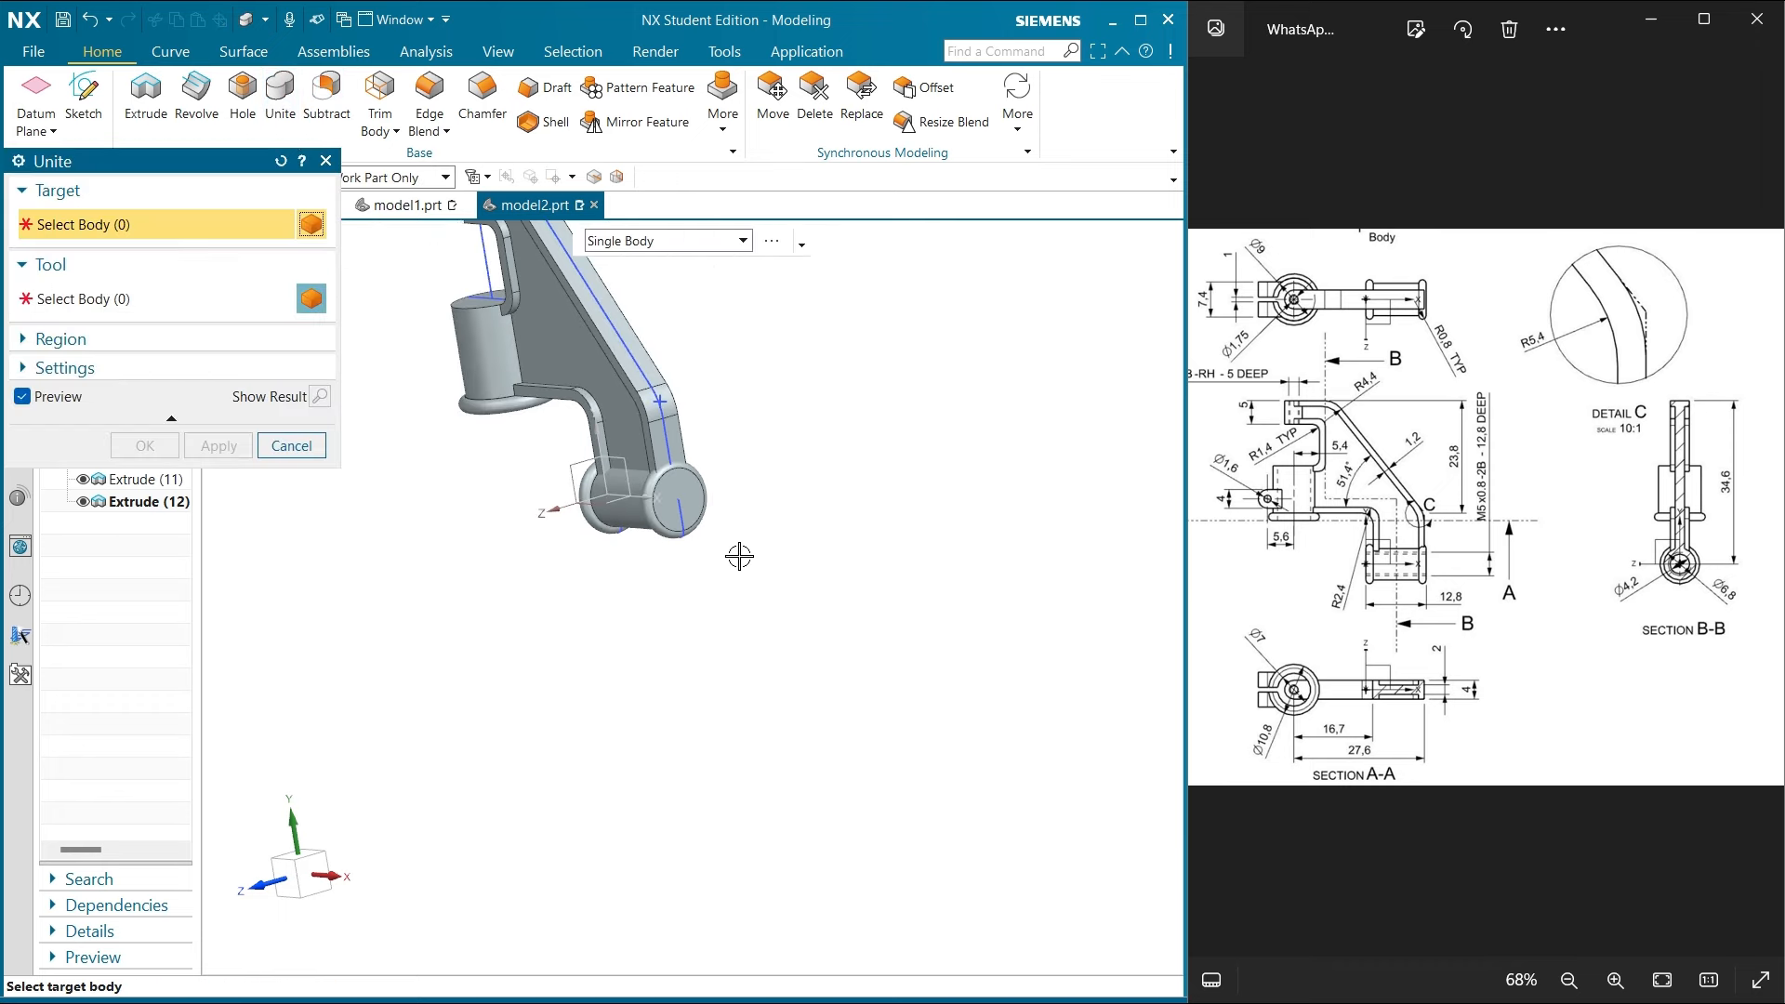
click(664, 473)
click(660, 490)
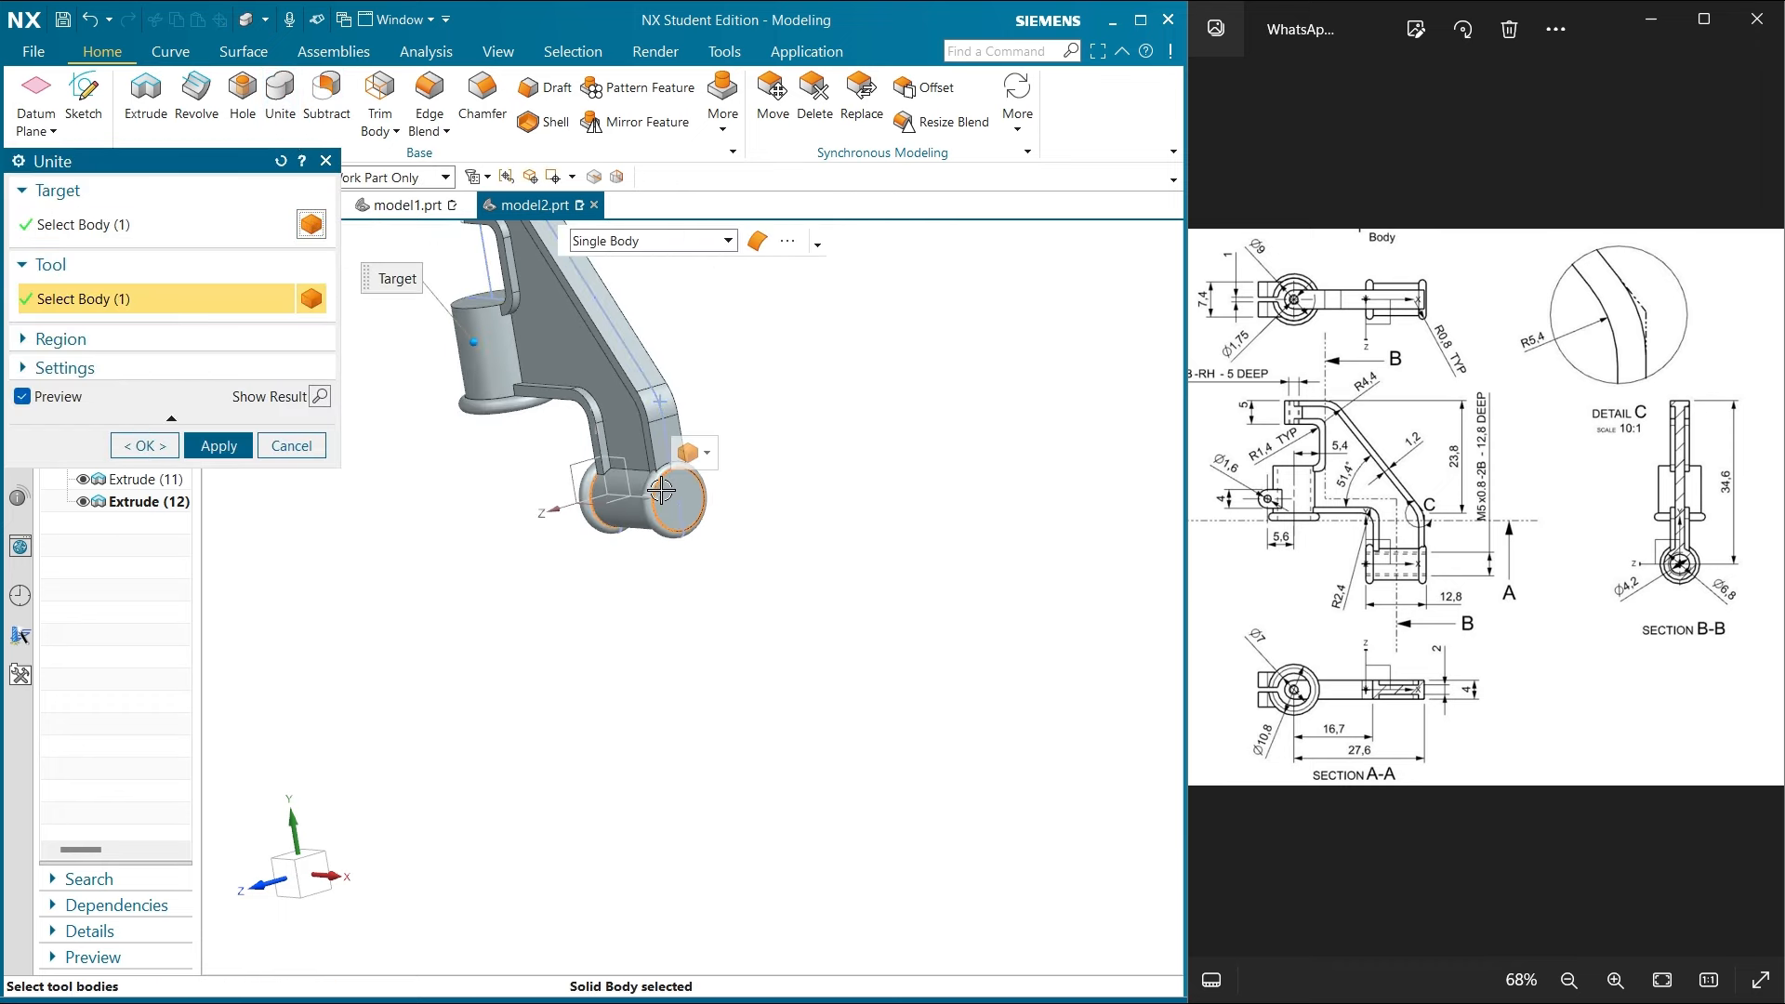
click(215, 446)
scroll(502, 534, down, 2)
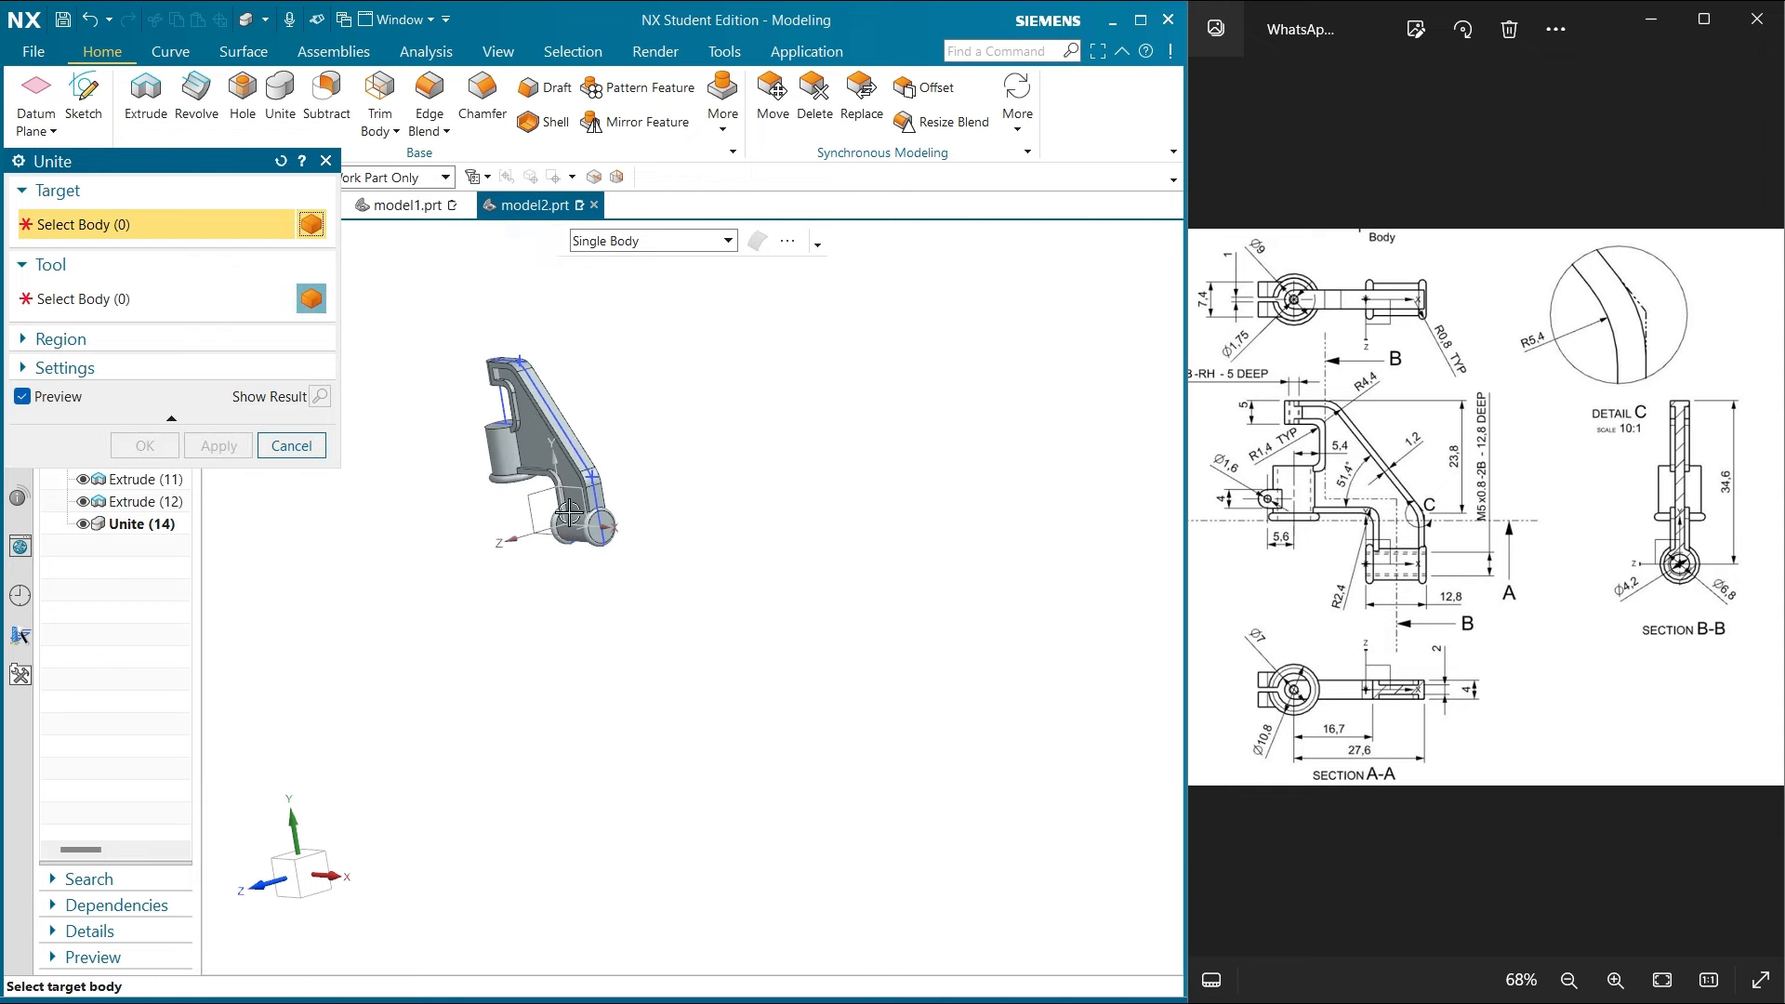
Move the Unite dialog clear of the selection options and restrict the selection filter to Solid Body
drag(186, 161, 298, 314)
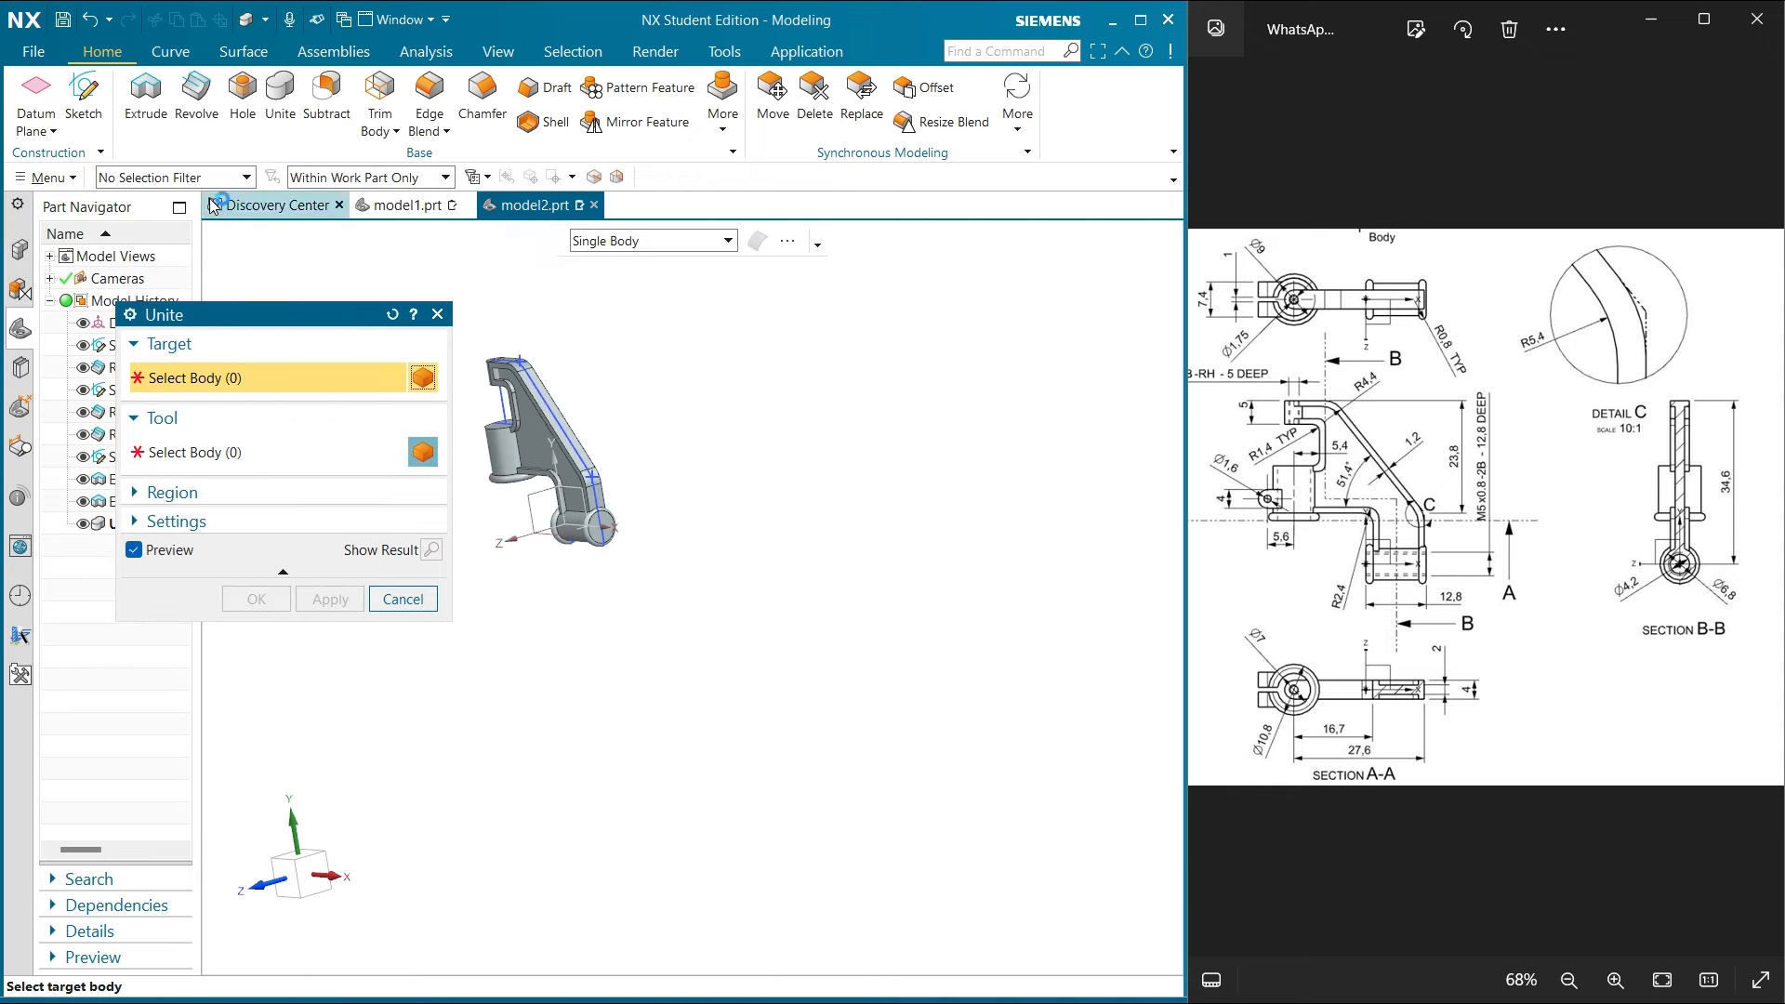
click(212, 177)
click(210, 249)
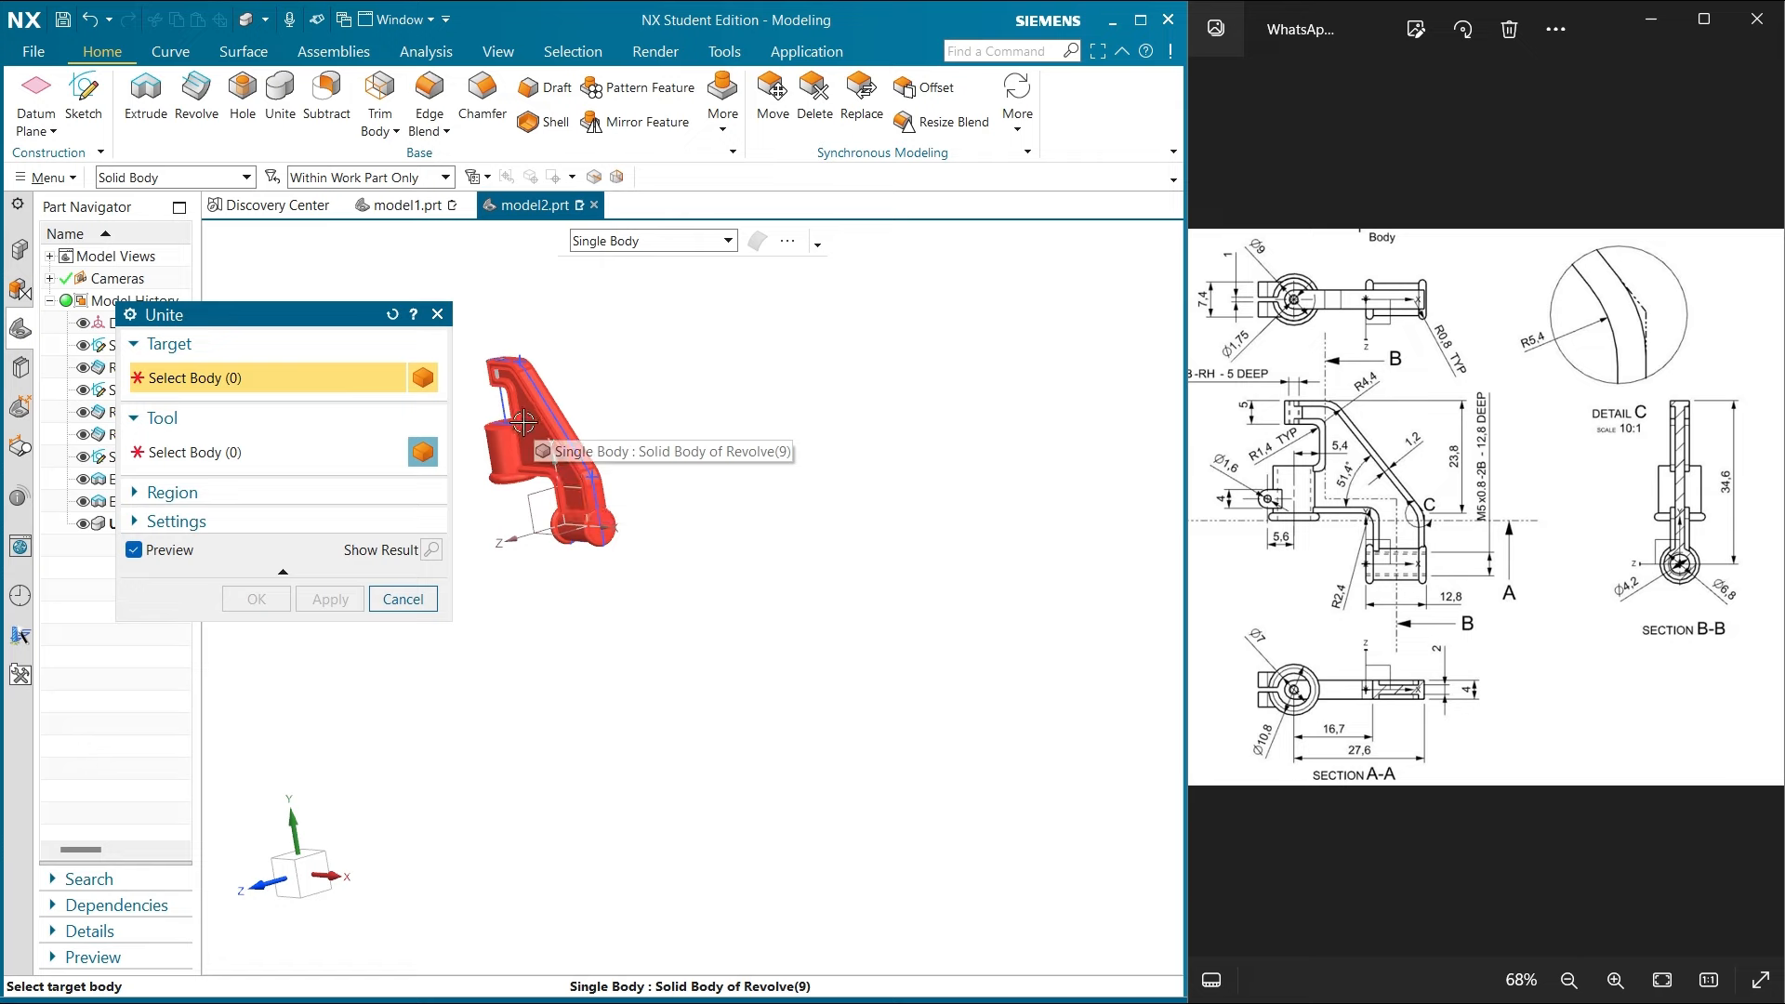
scroll(549, 407, up, 3)
scroll(548, 408, down, 4)
scroll(515, 367, up, 4)
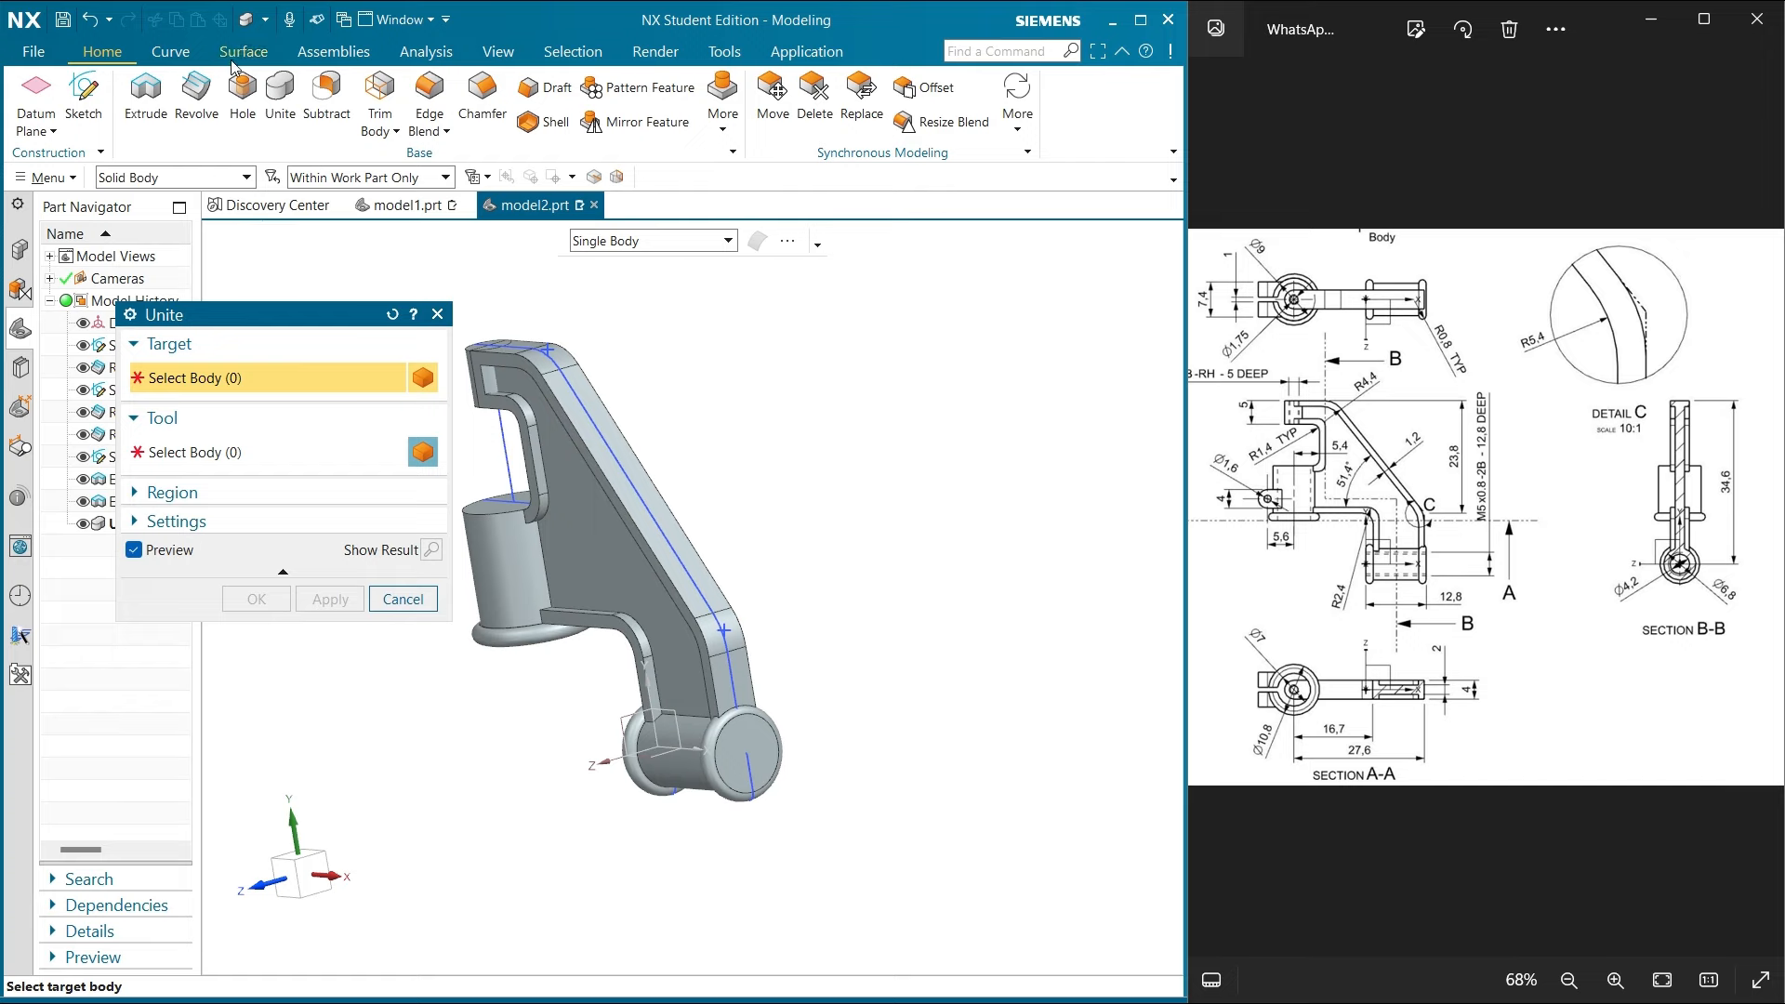
Unite the small body at the arm's upper end with the main bracket body and leave the command
click(282, 97)
scroll(545, 293, up, 4)
scroll(545, 344, down, 3)
scroll(531, 409, up, 2)
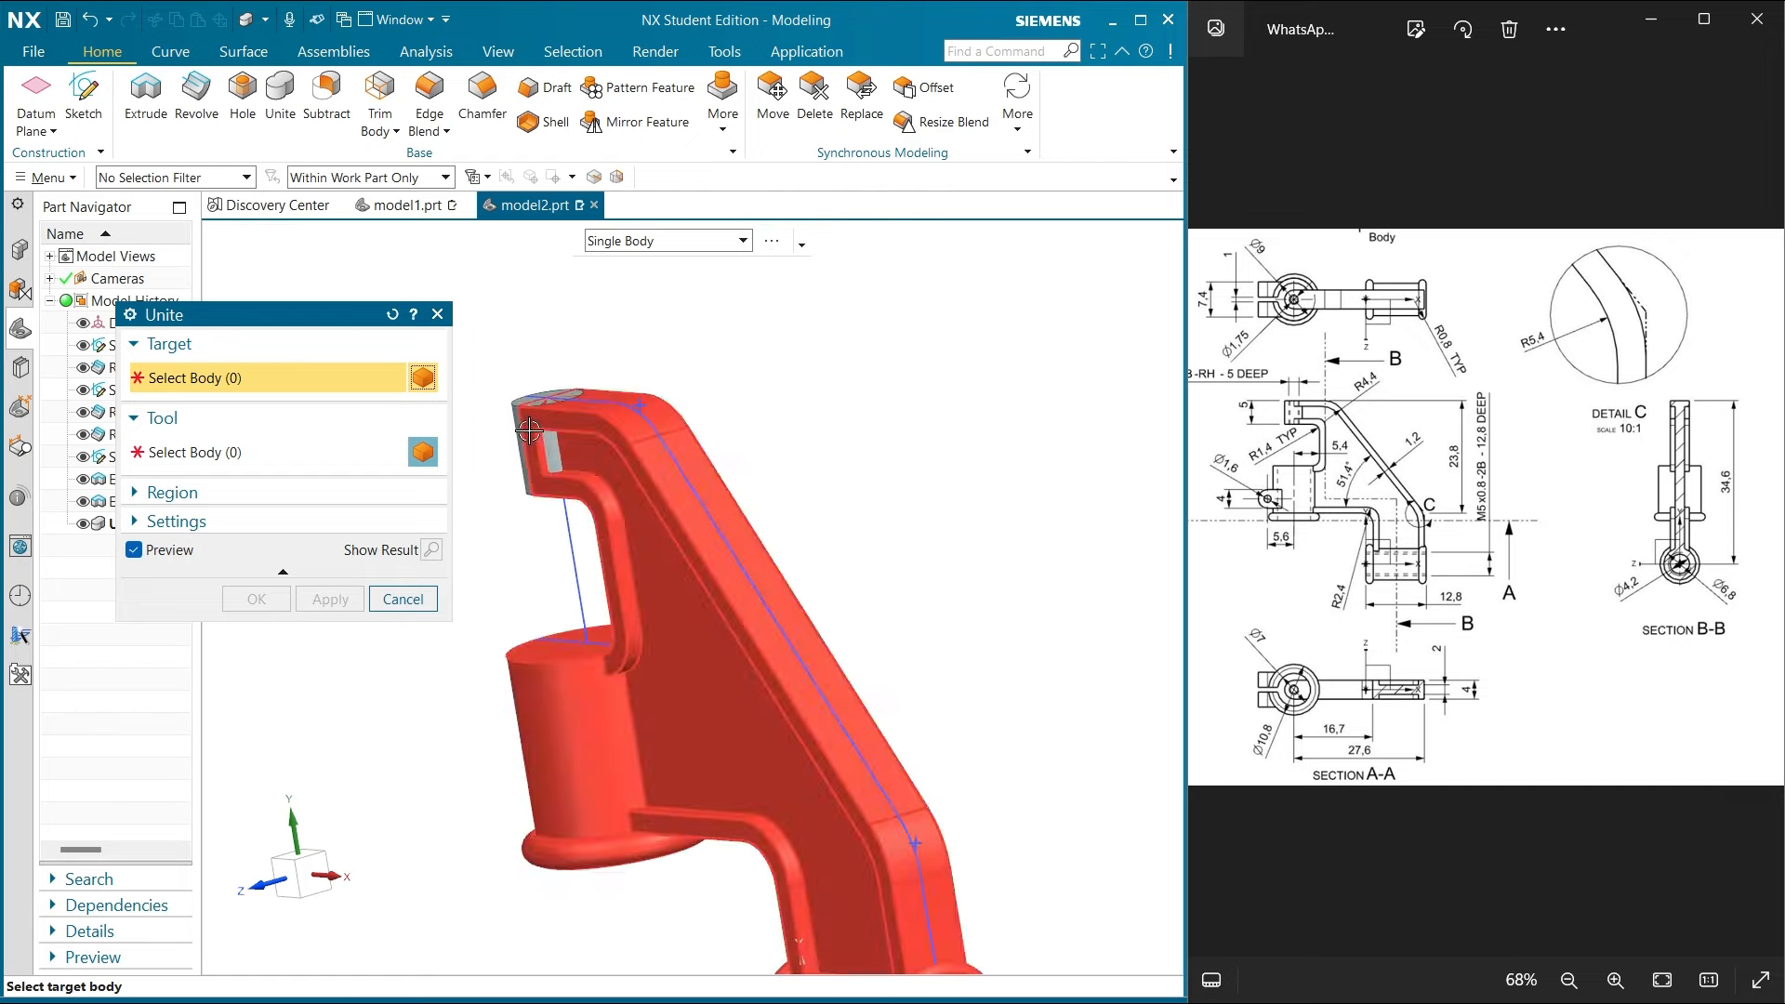
scroll(529, 430, up, 2)
click(581, 404)
click(587, 401)
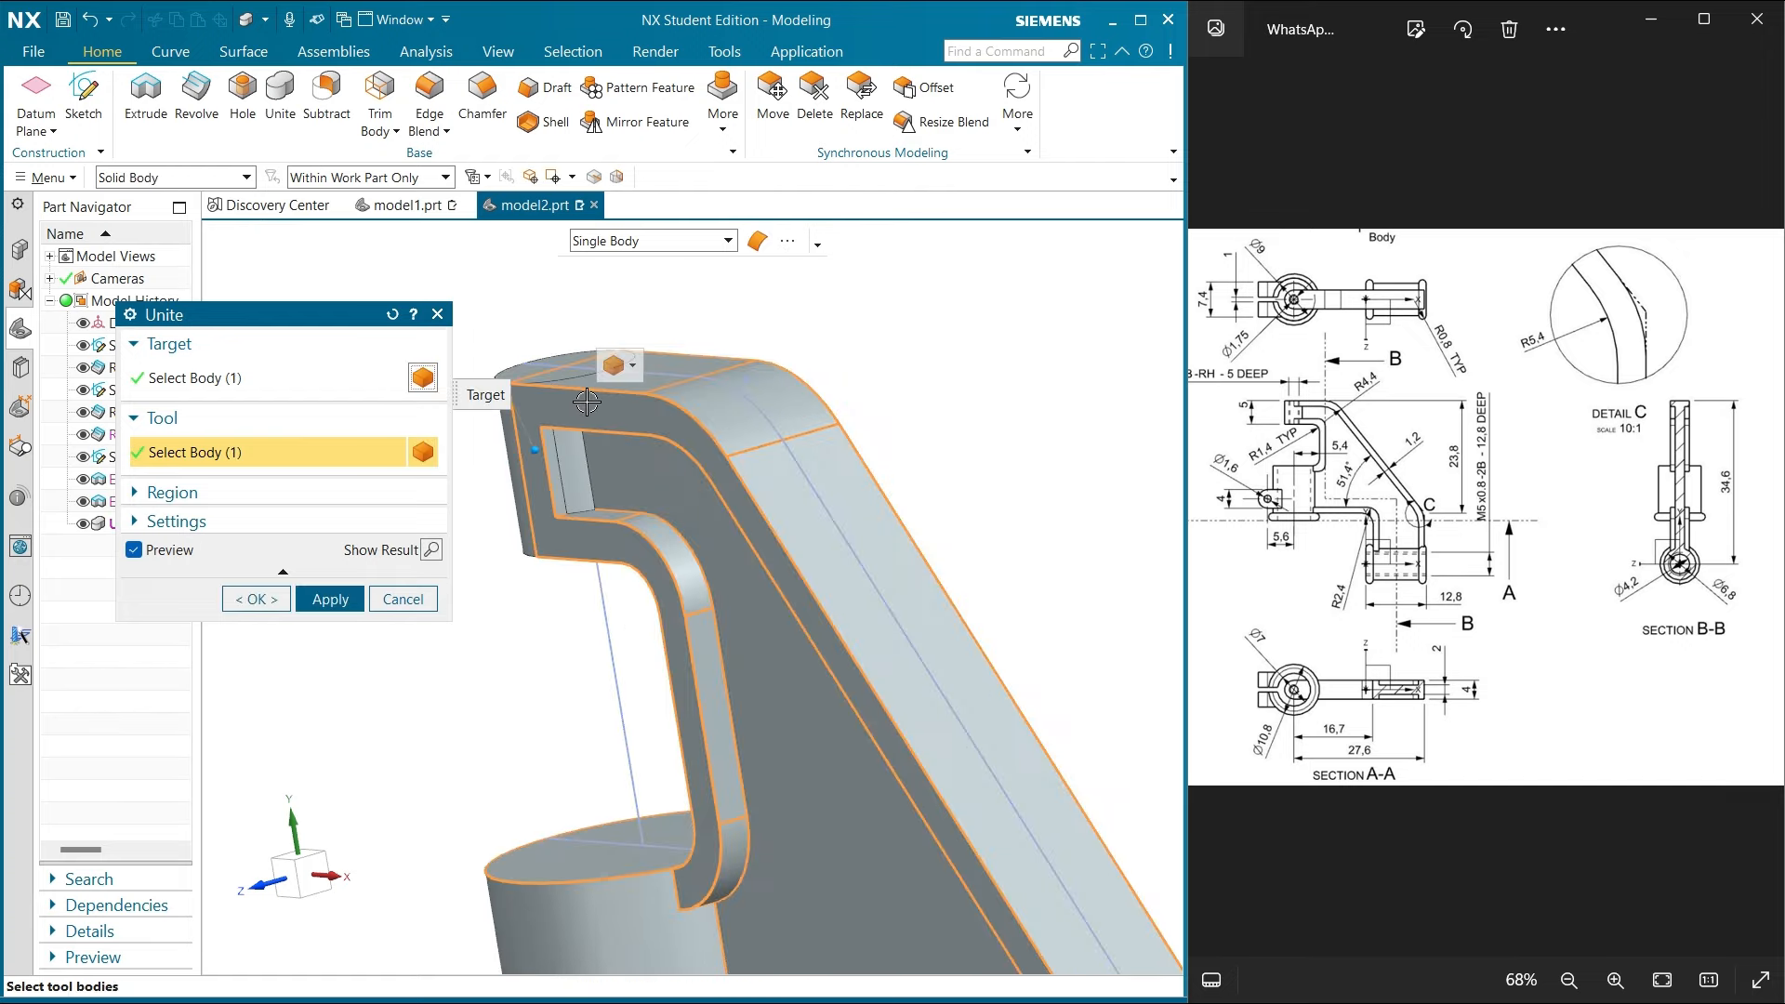
click(330, 599)
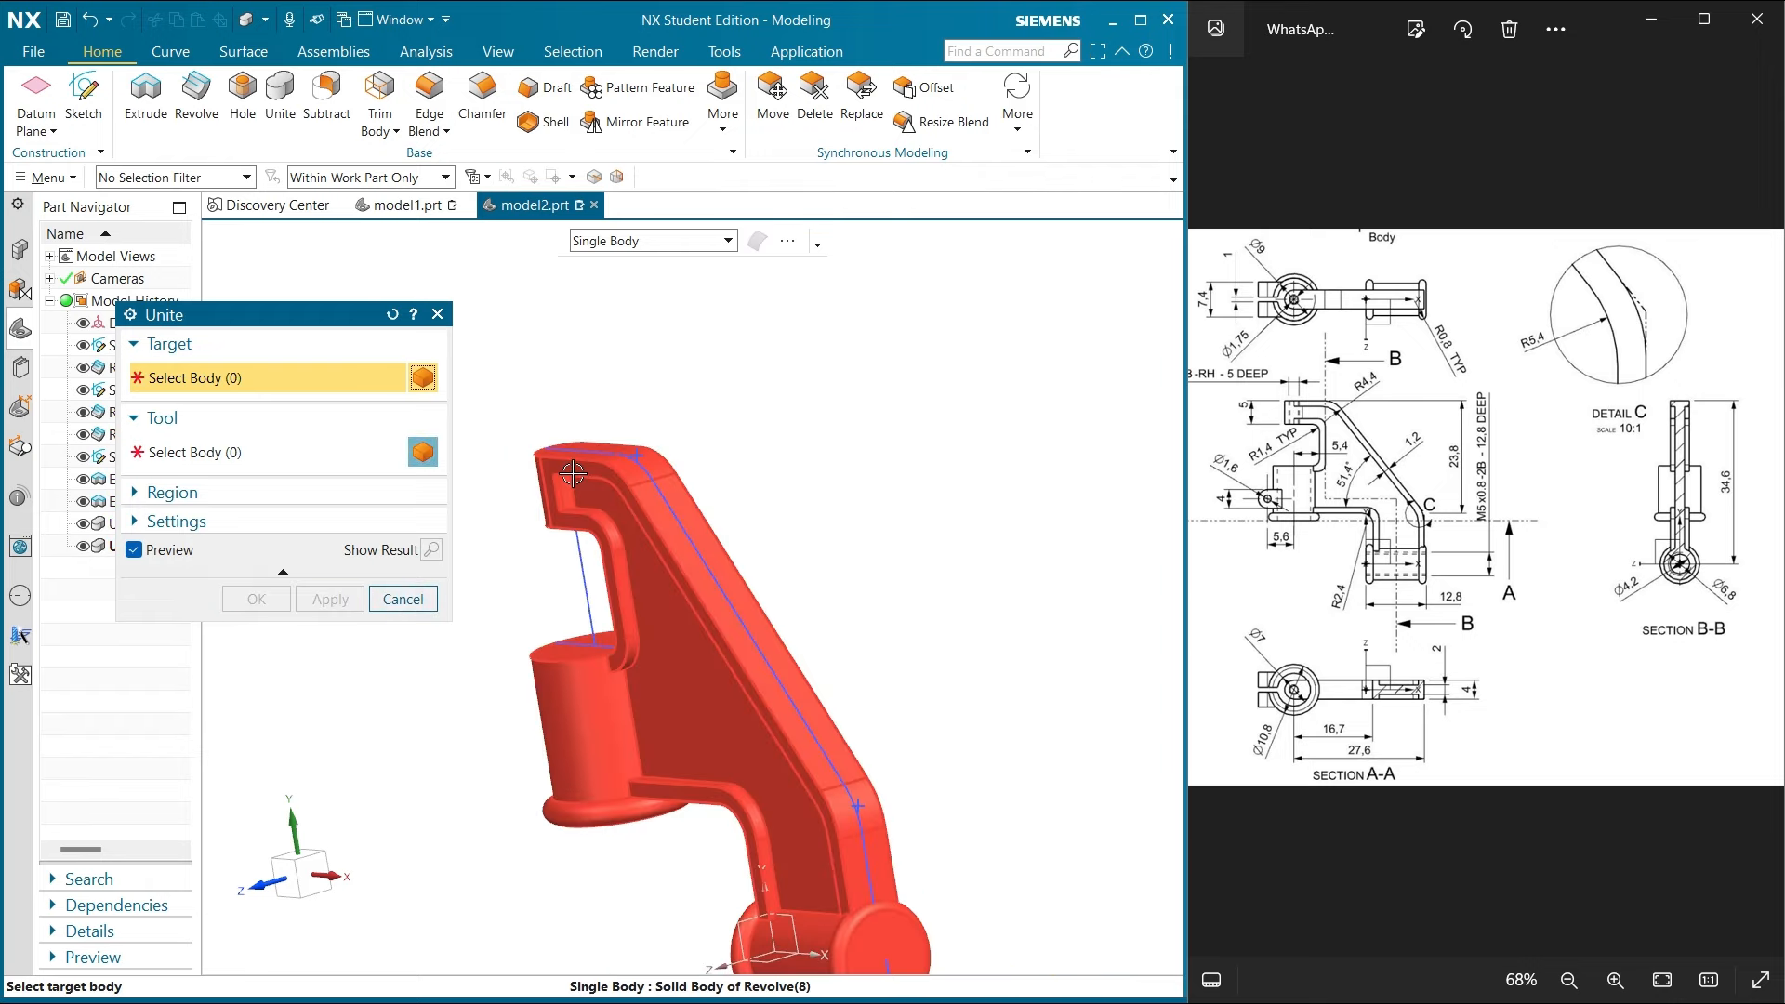
click(402, 599)
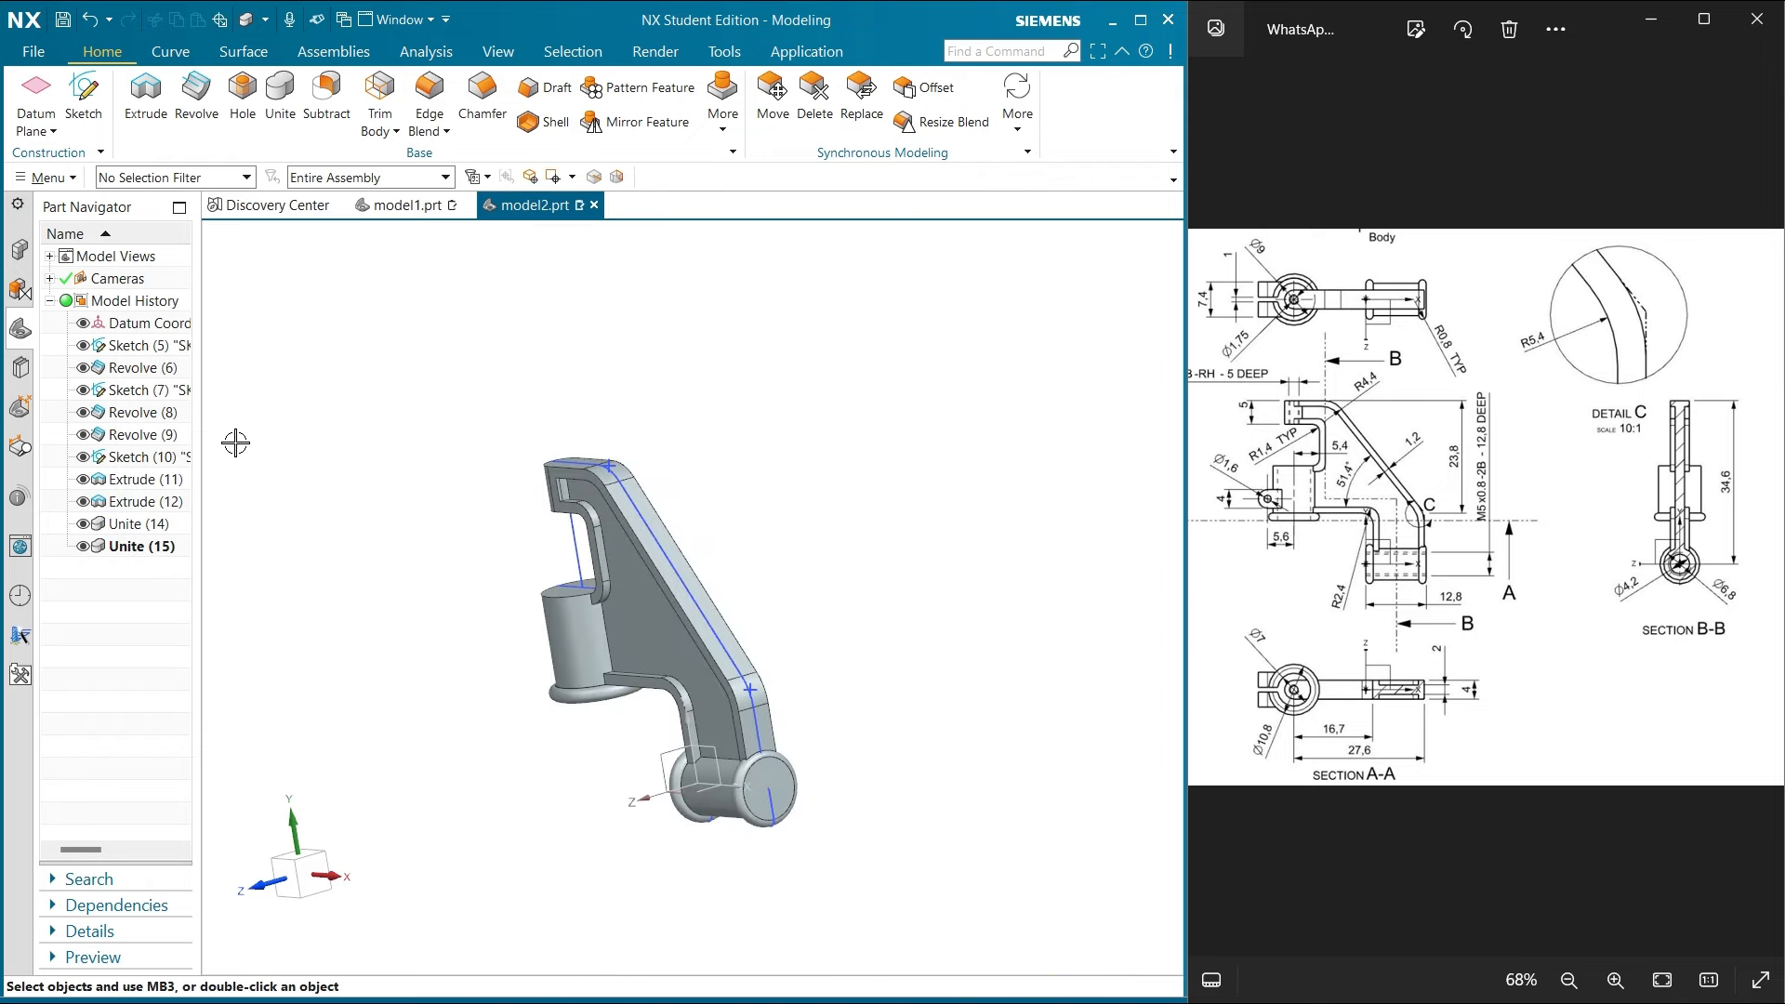
Start a new extrusion with its section sketch on the end face of the lower cylinder
click(145, 95)
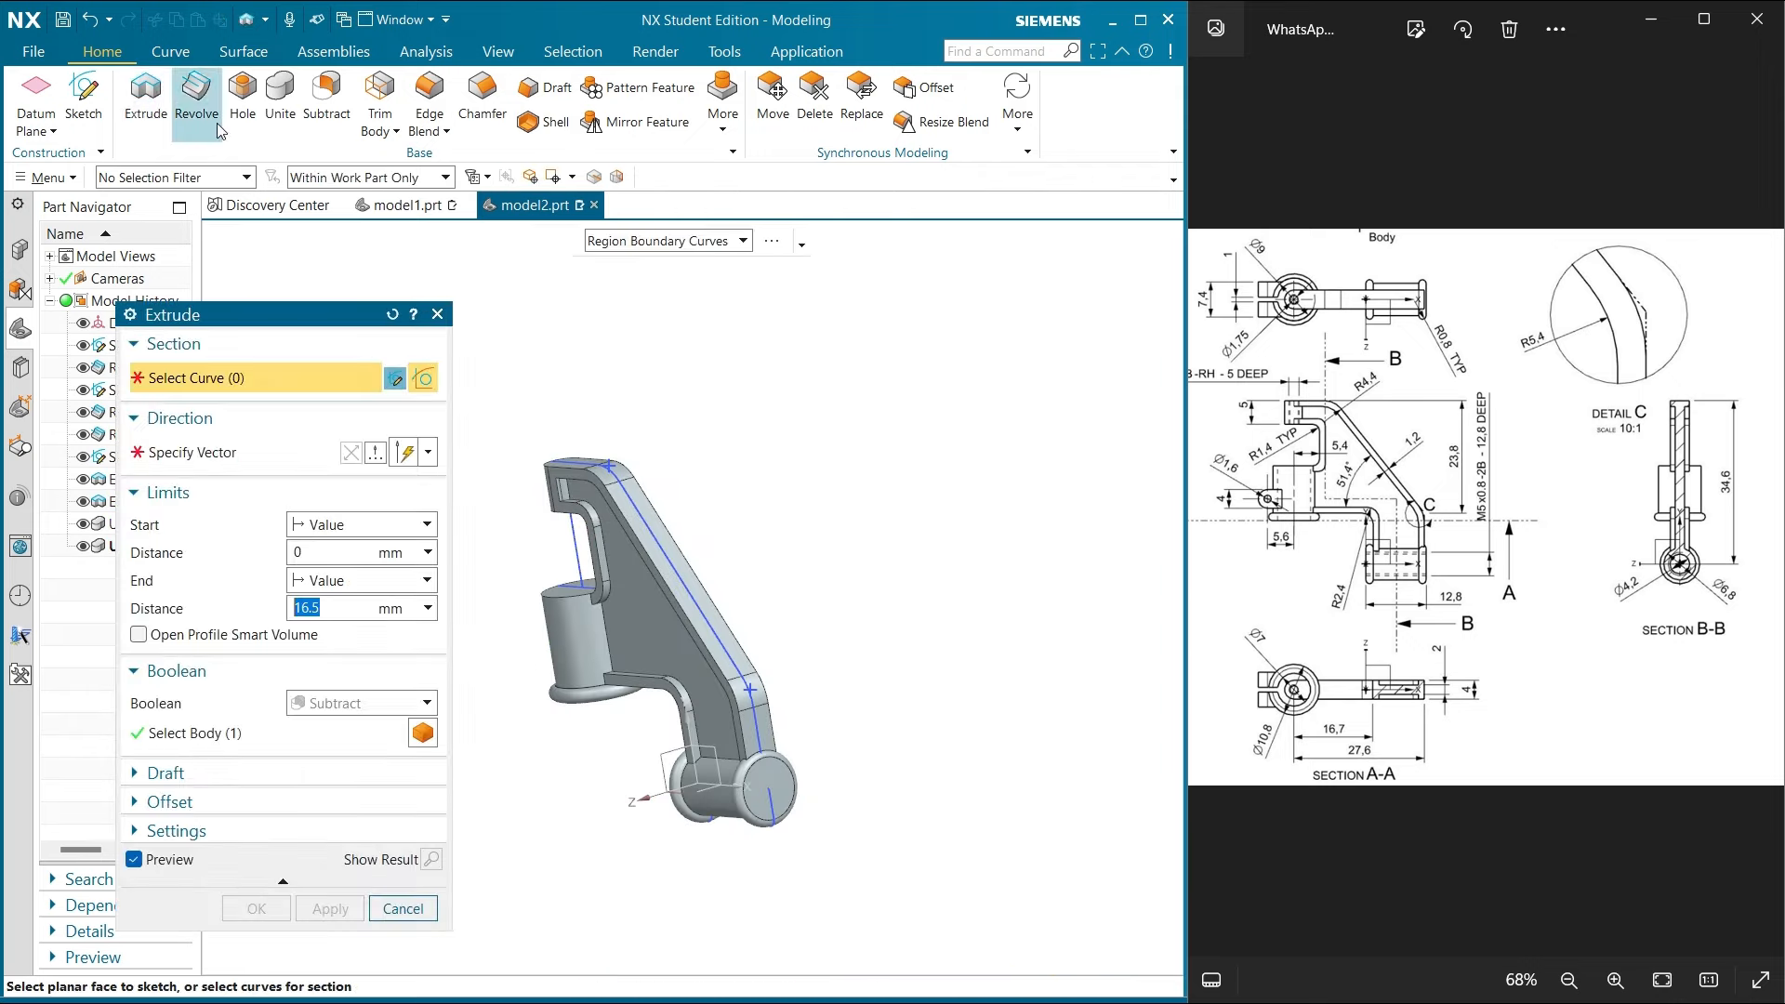
click(395, 377)
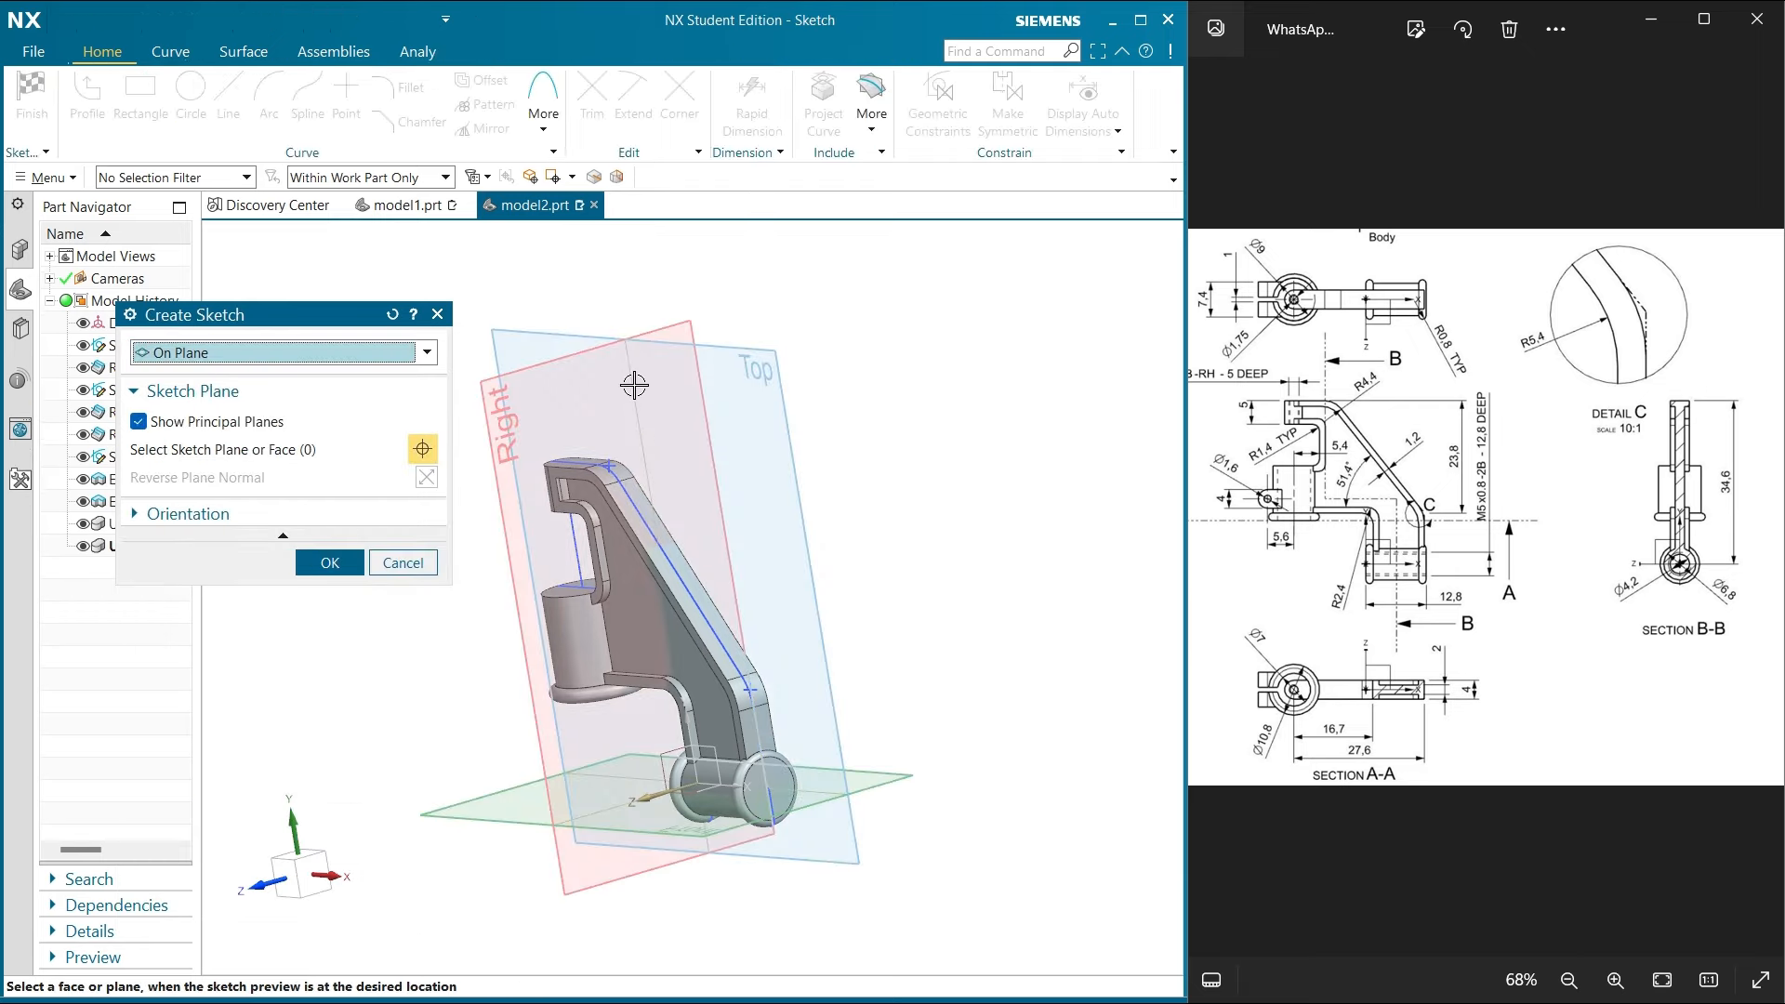
scroll(786, 762, up, 5)
click(729, 728)
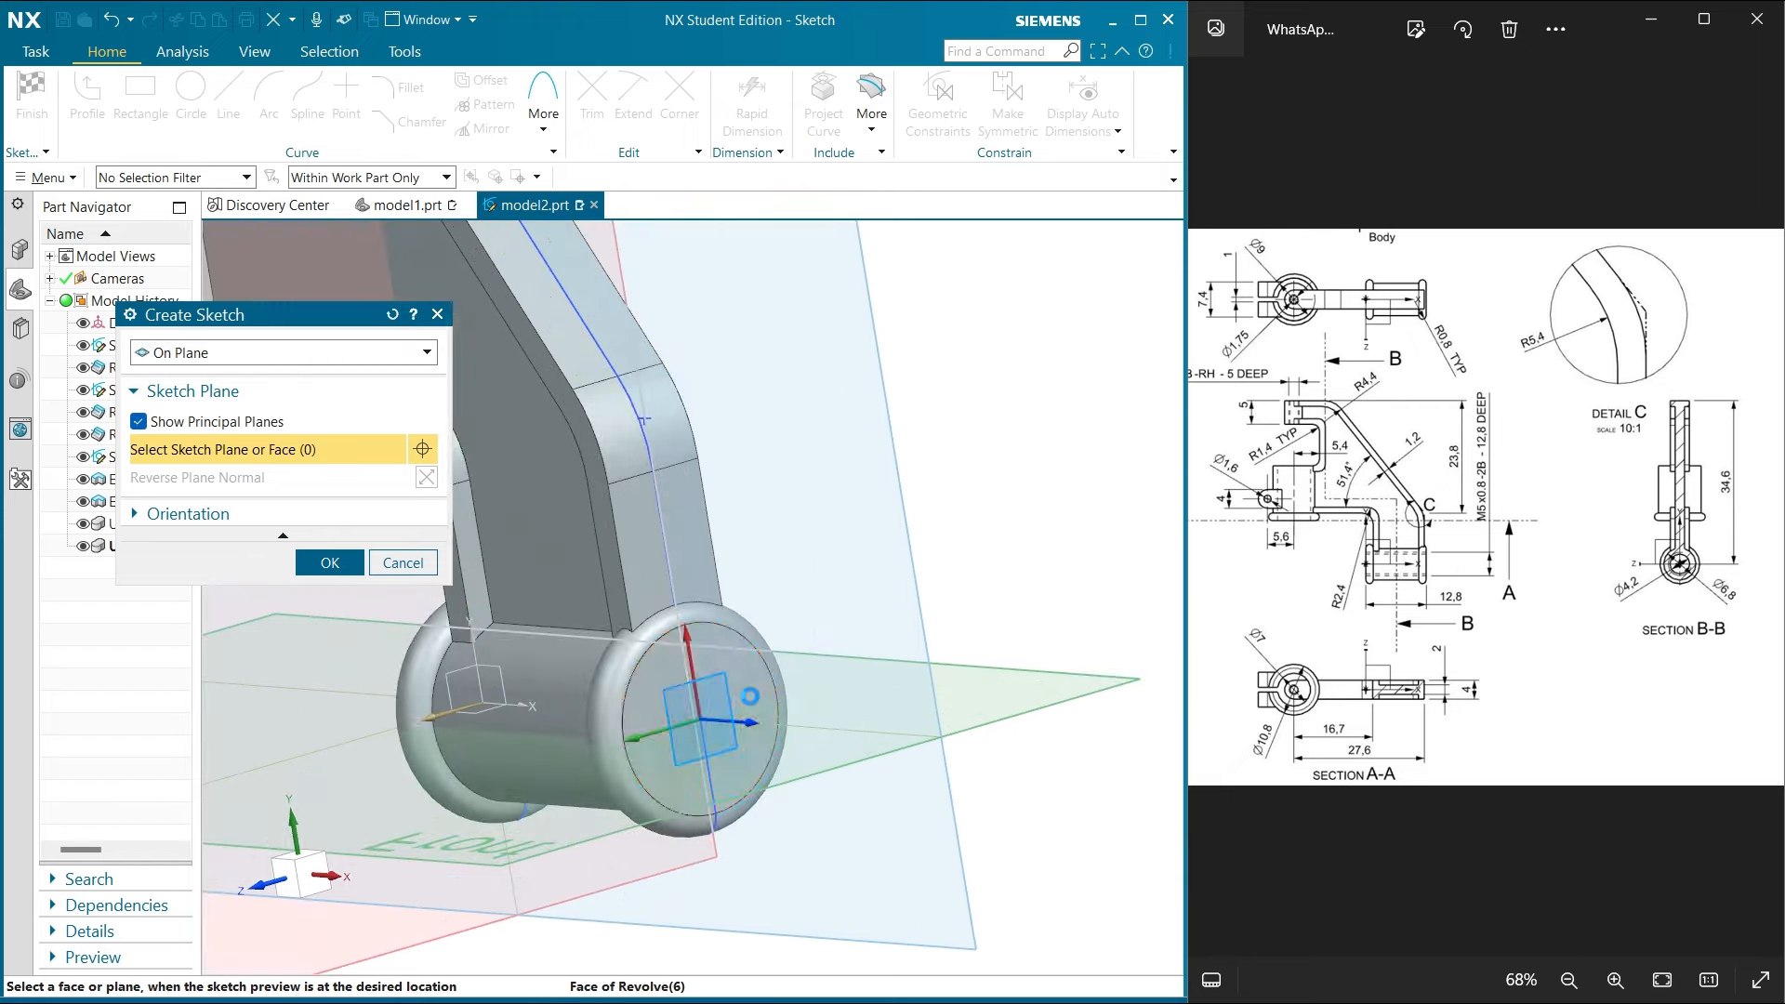
click(352, 569)
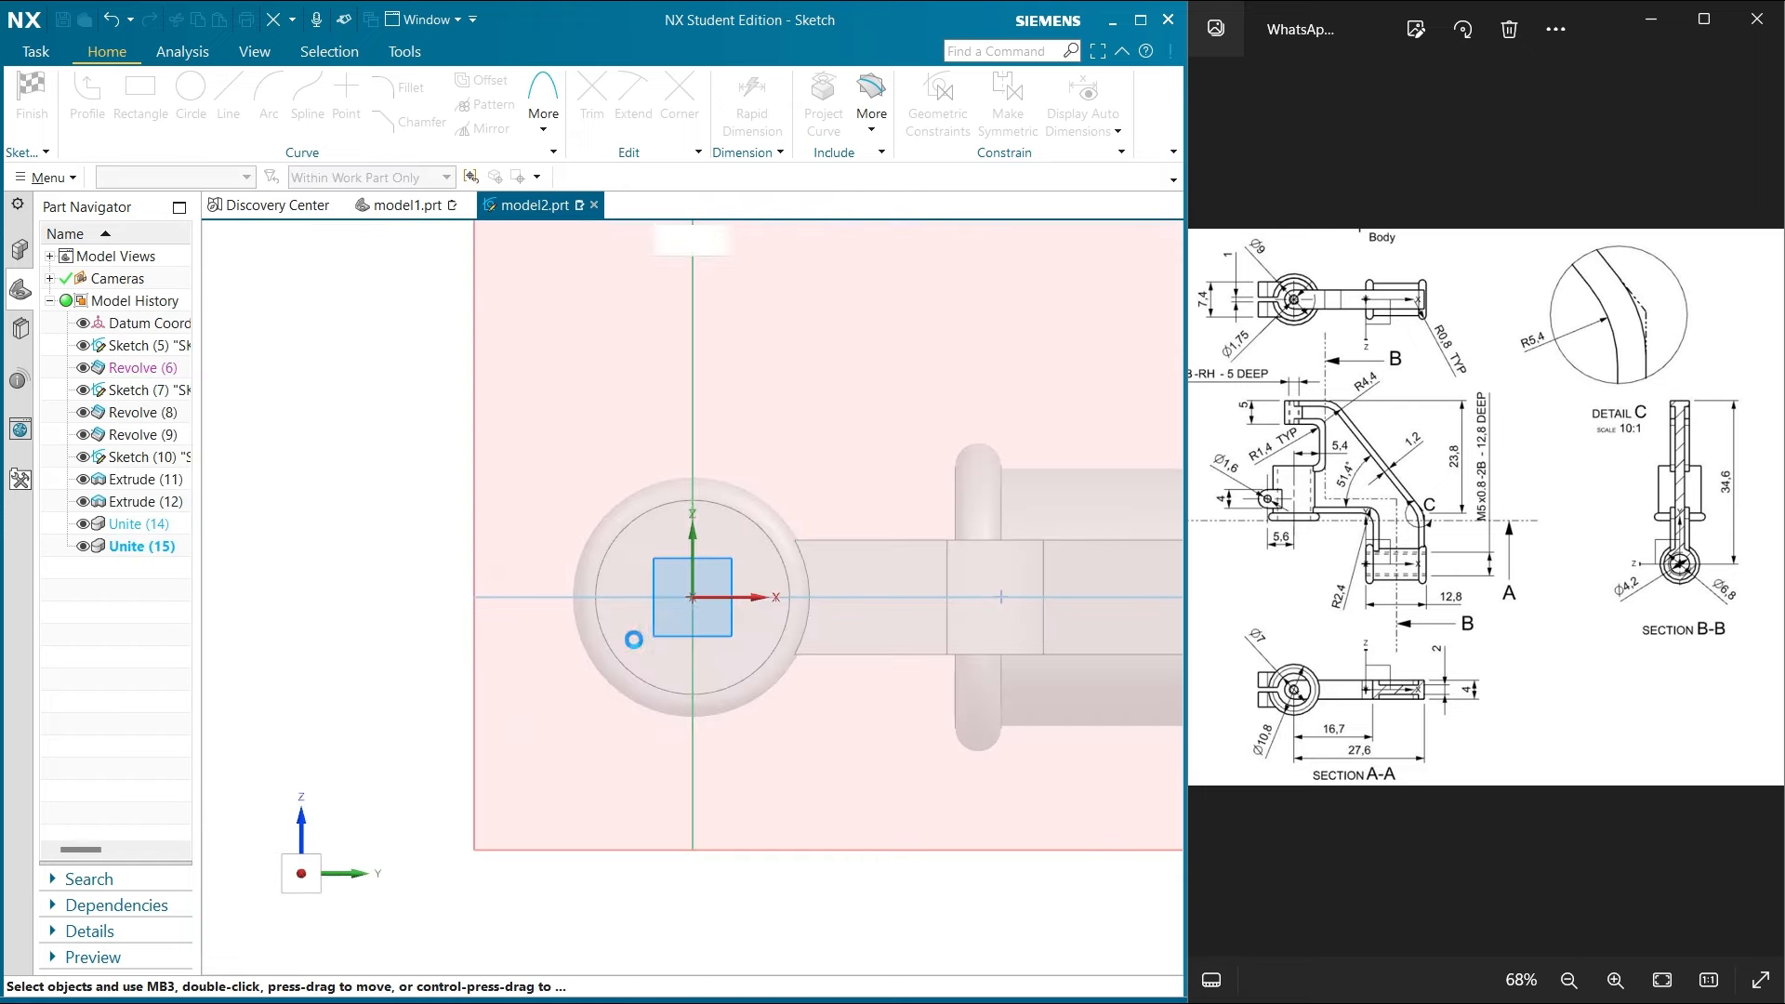
Sketch a 4.2 mm diameter circle at the sketch origin and finish the sketch
click(190, 93)
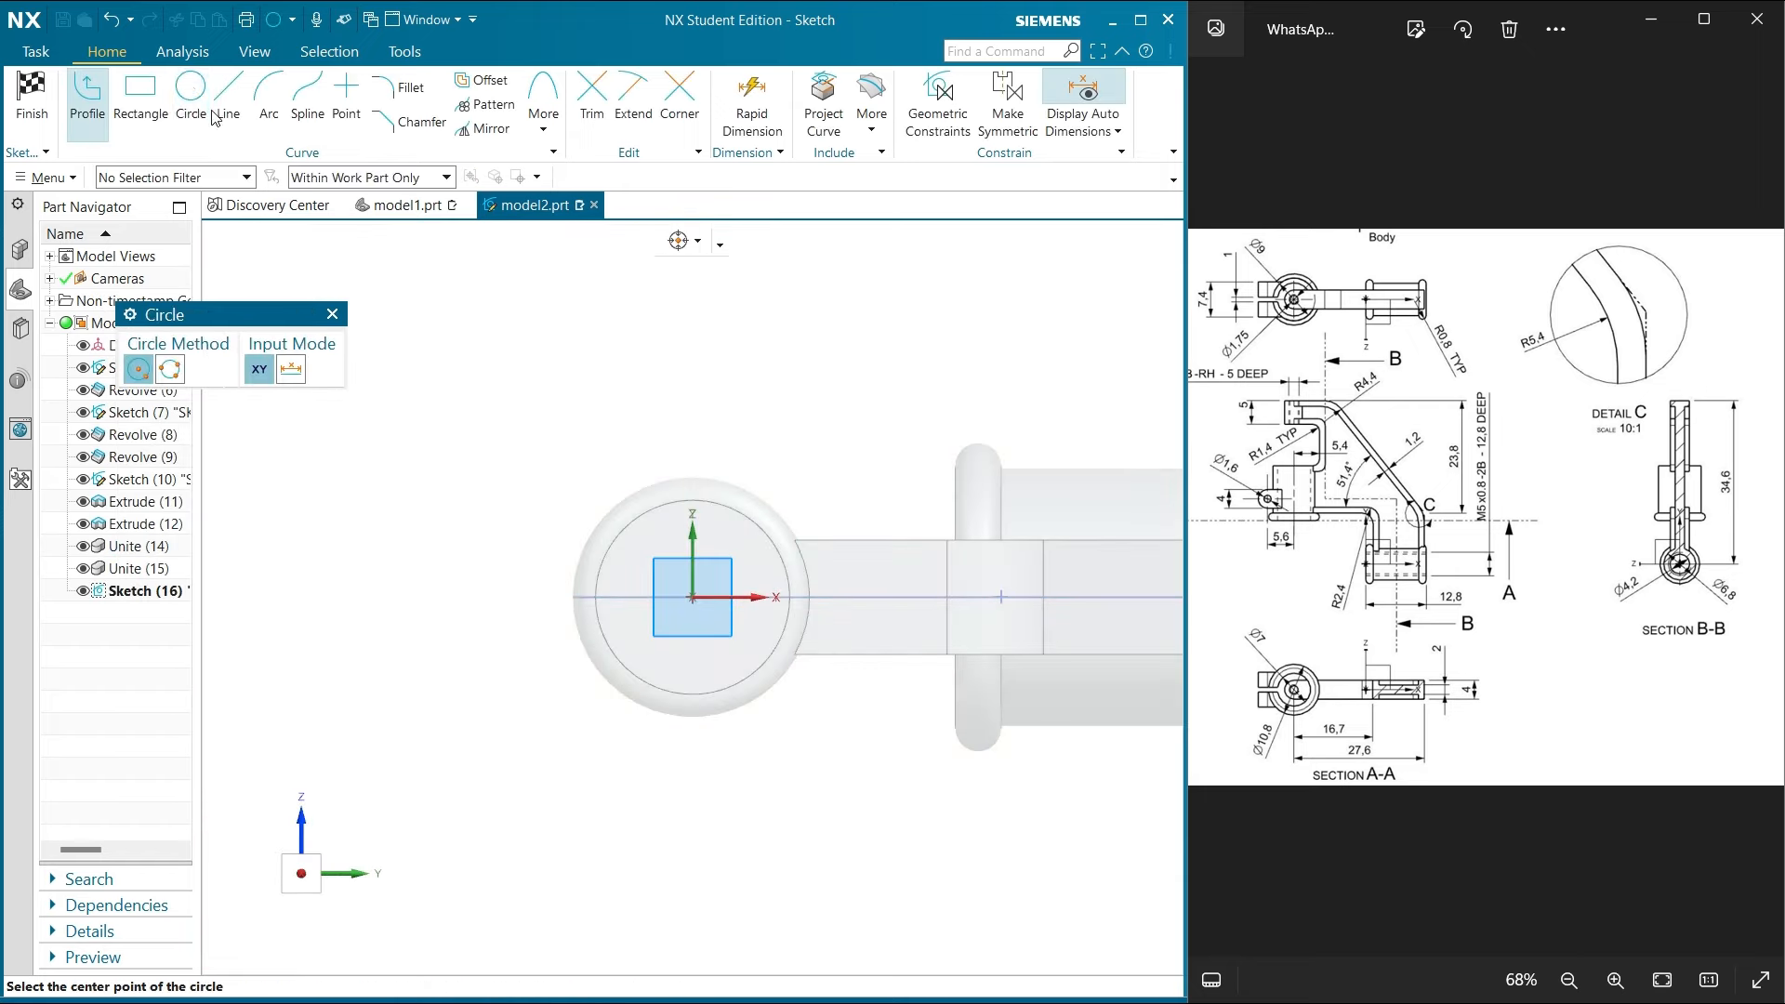
click(693, 597)
text(4.)
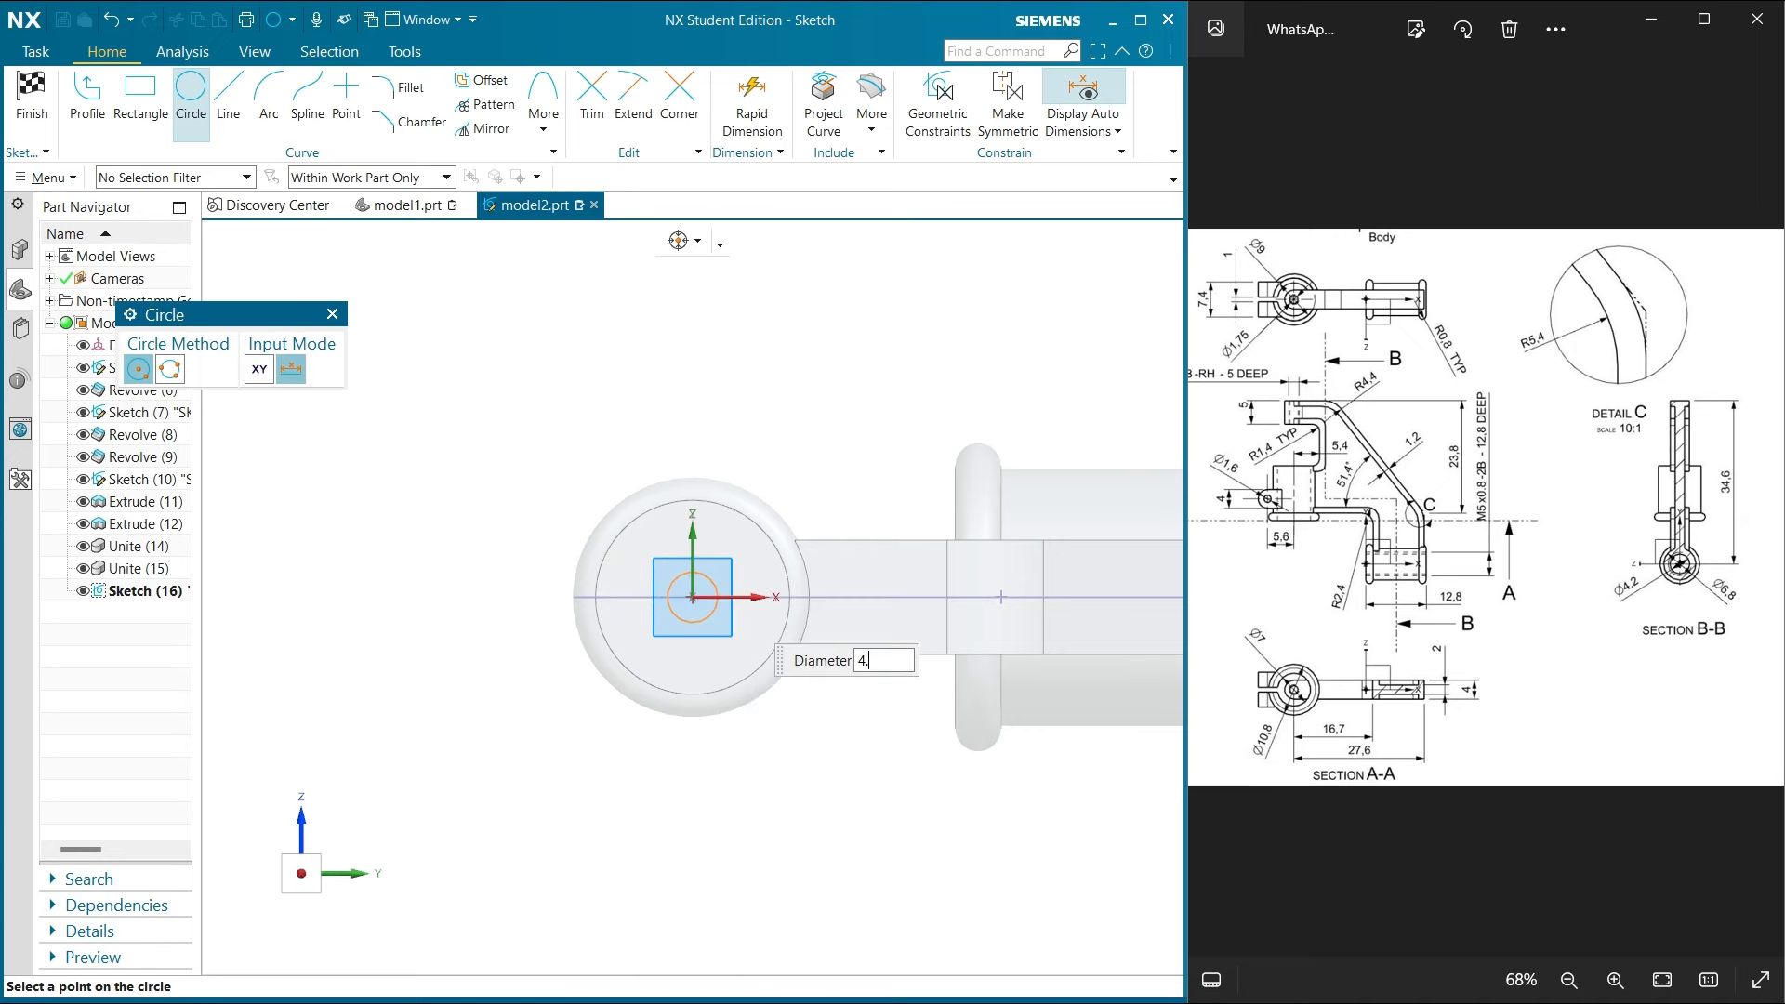
text(2)
key(Return)
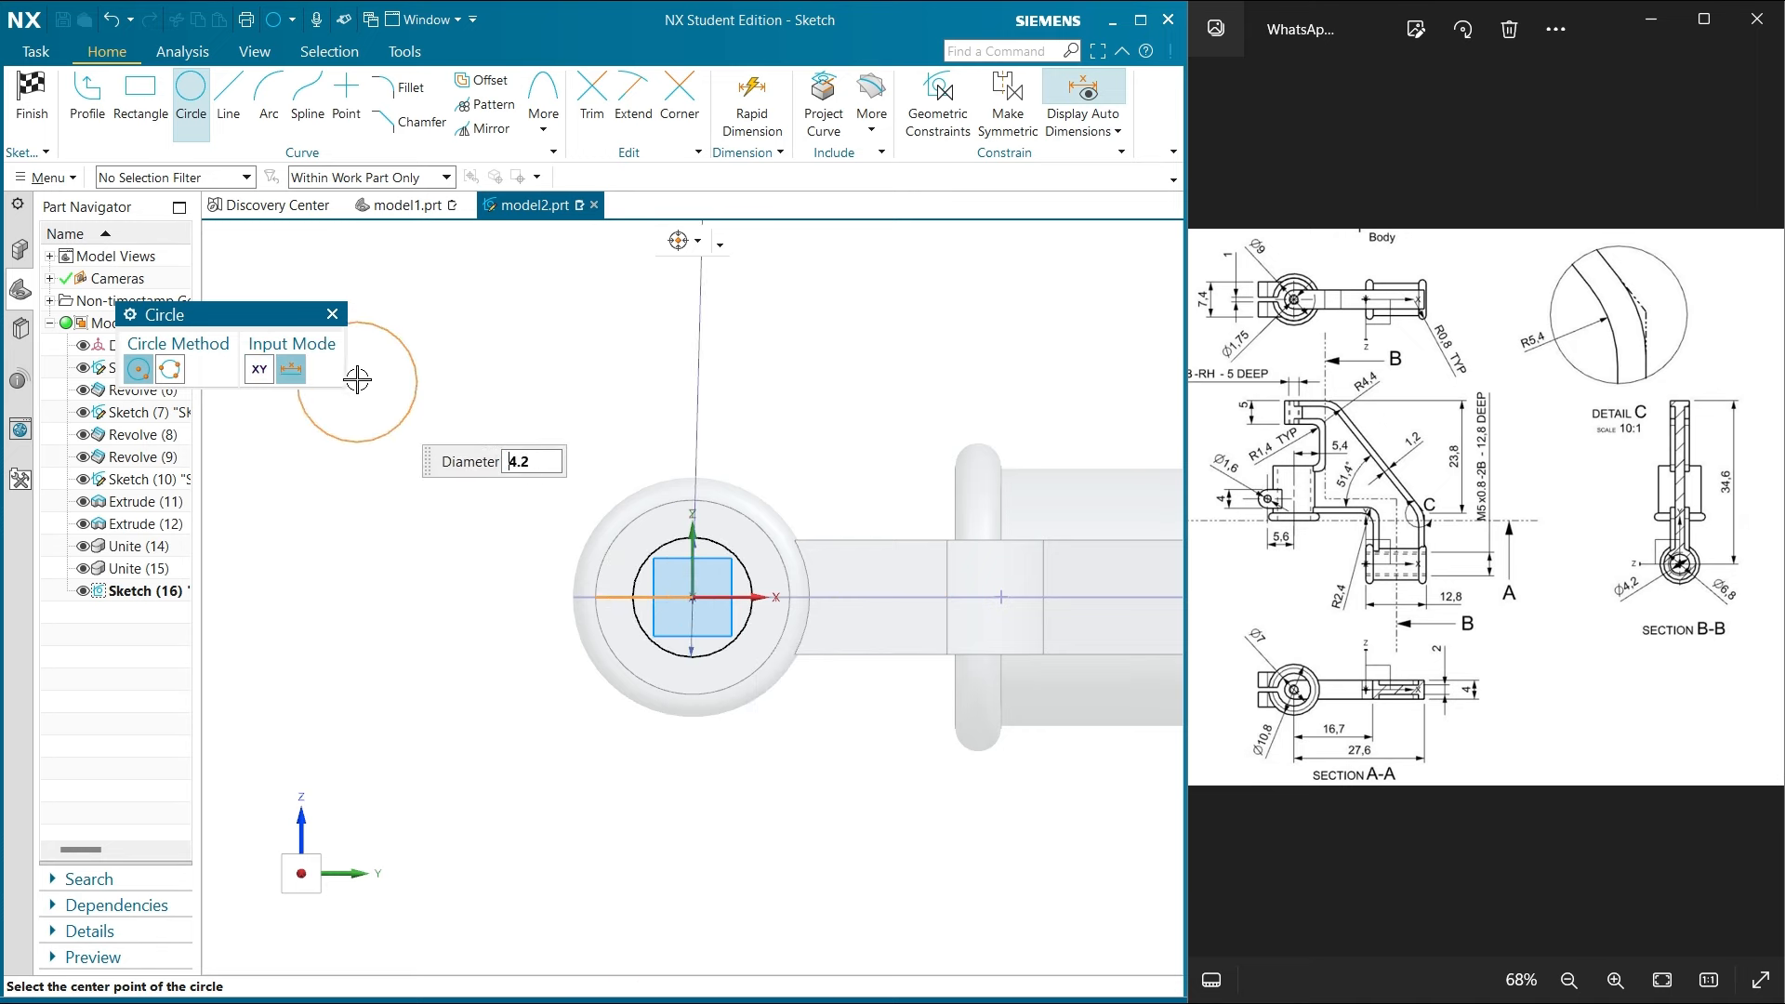
click(332, 314)
key(ctrl+q)
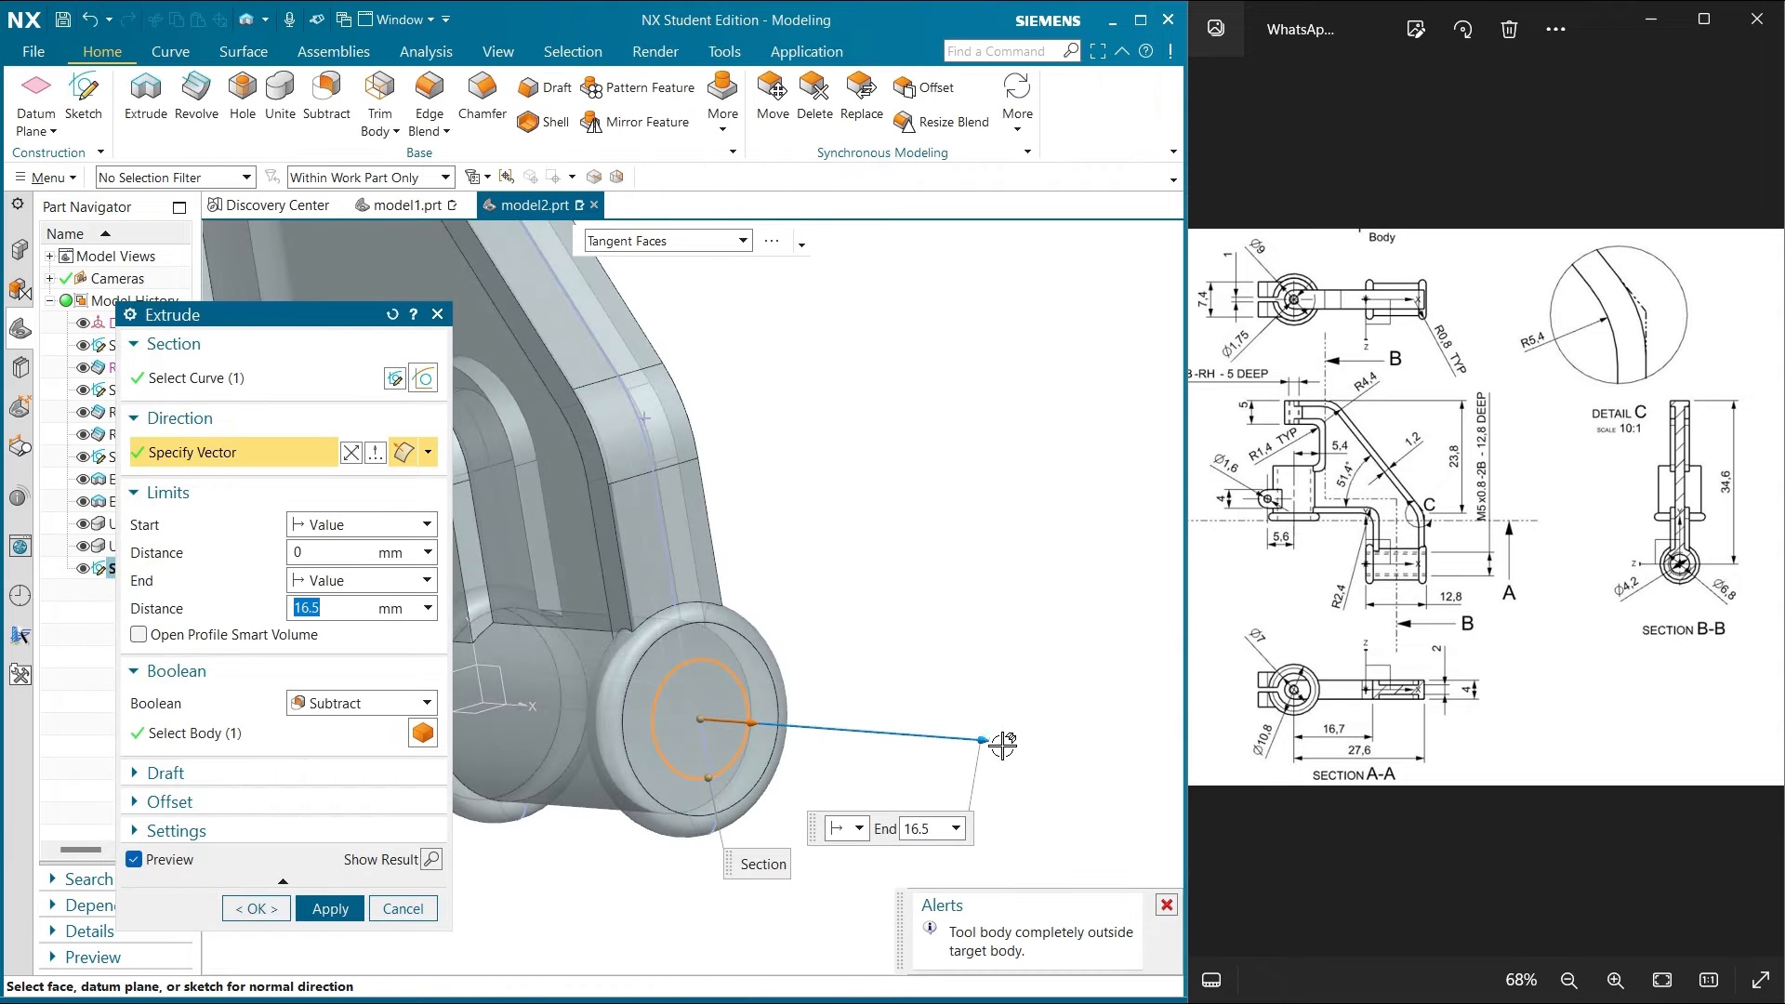
Reverse the extrusion direction, cut the 4.2 mm circle 16.5 mm through the lower cylinder with Subtract, and leave the command
double_click(981, 739)
scroll(961, 676, down, 3)
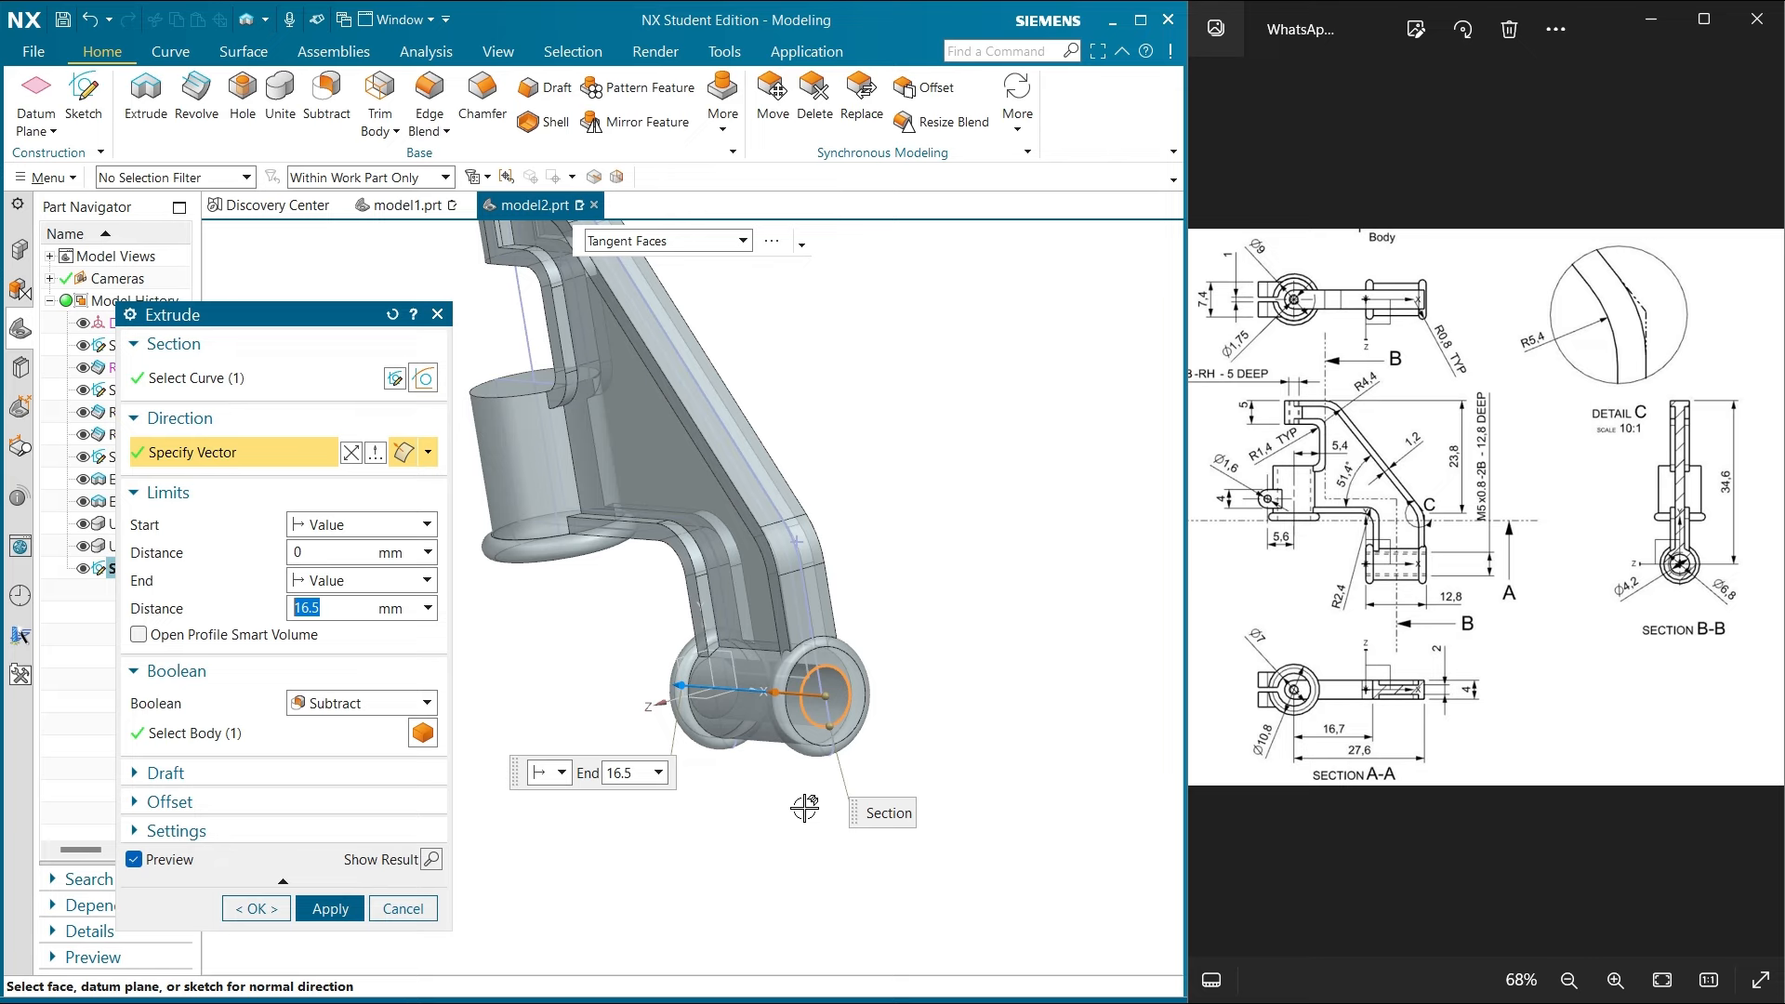
middle_drag(805, 808, 840, 757)
click(332, 909)
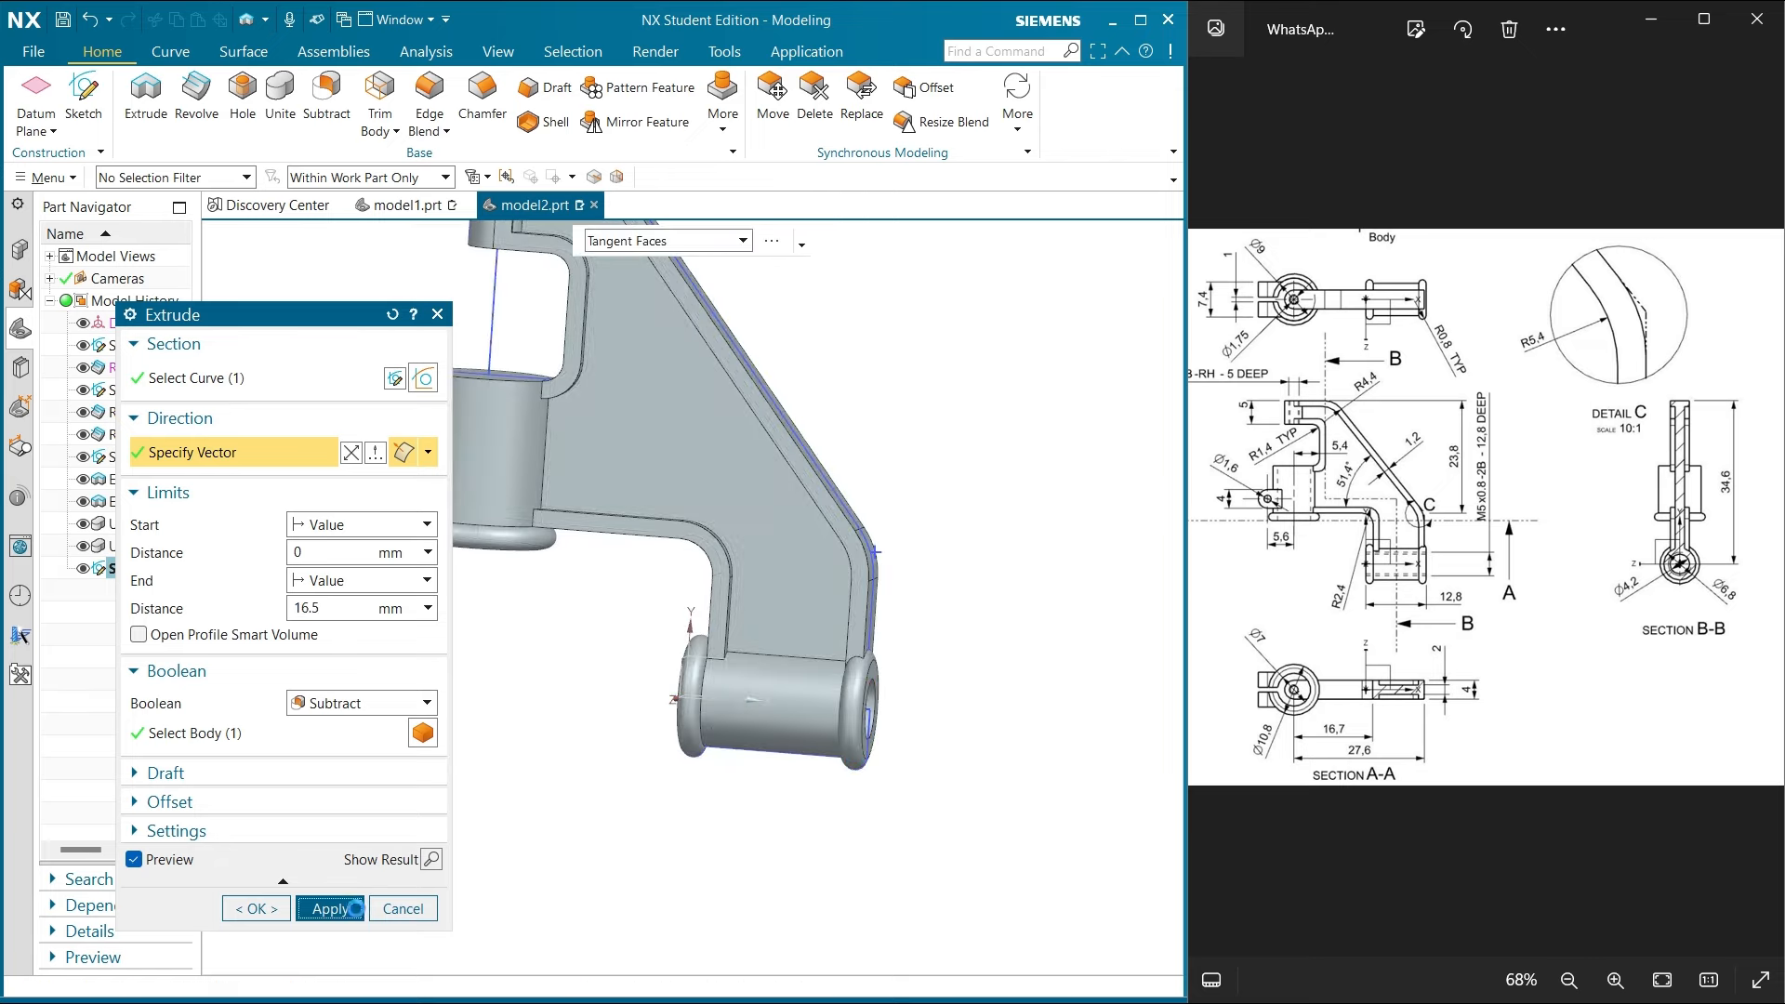
middle_drag(661, 853, 676, 763)
scroll(707, 737, up, 6)
scroll(835, 578, down, 4)
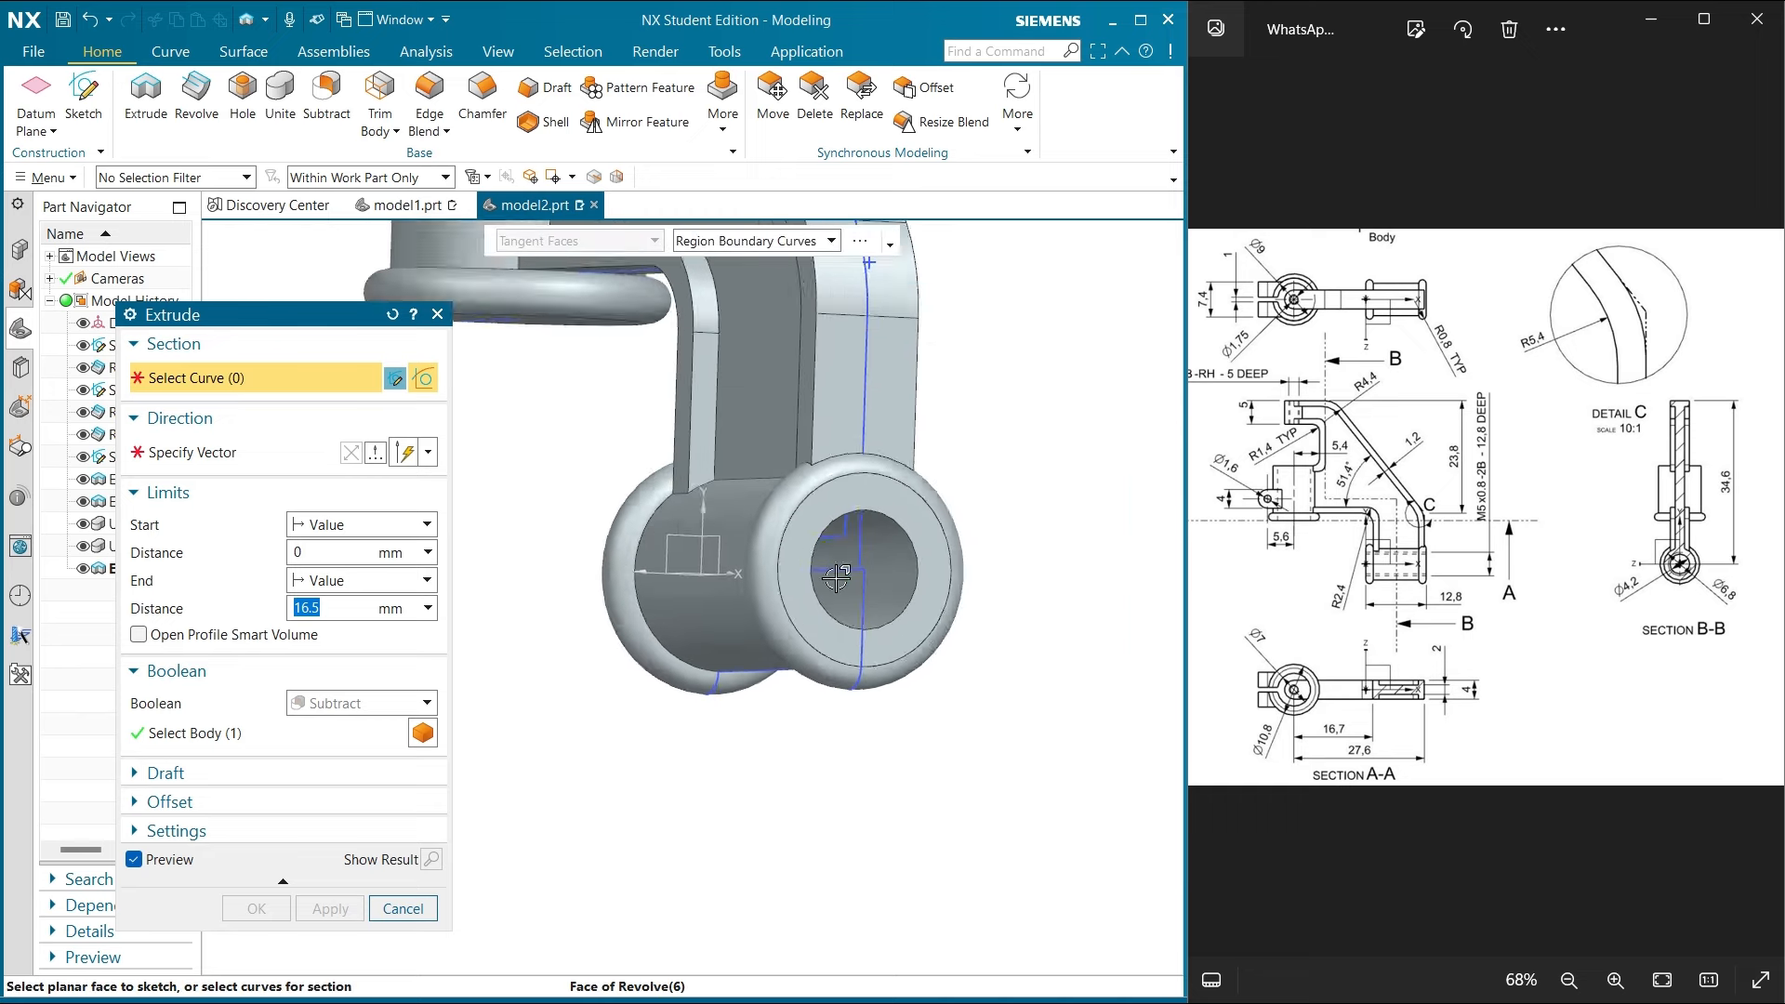
middle_drag(994, 514, 952, 502)
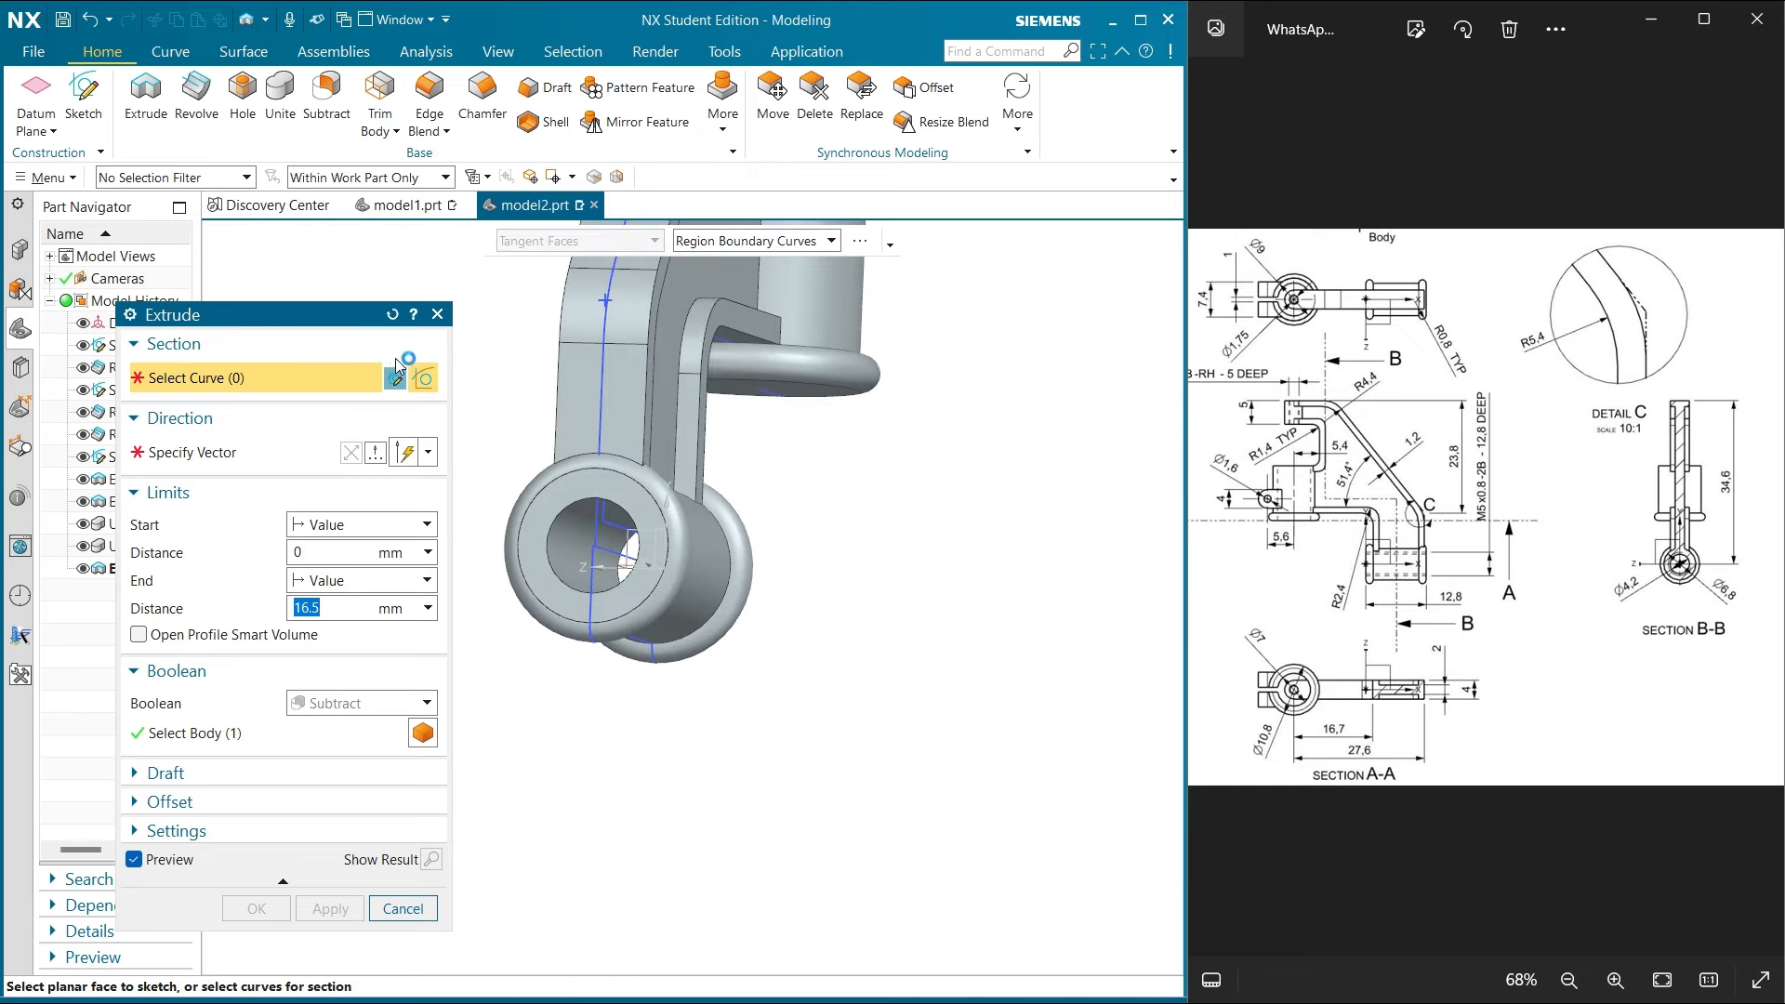
click(438, 314)
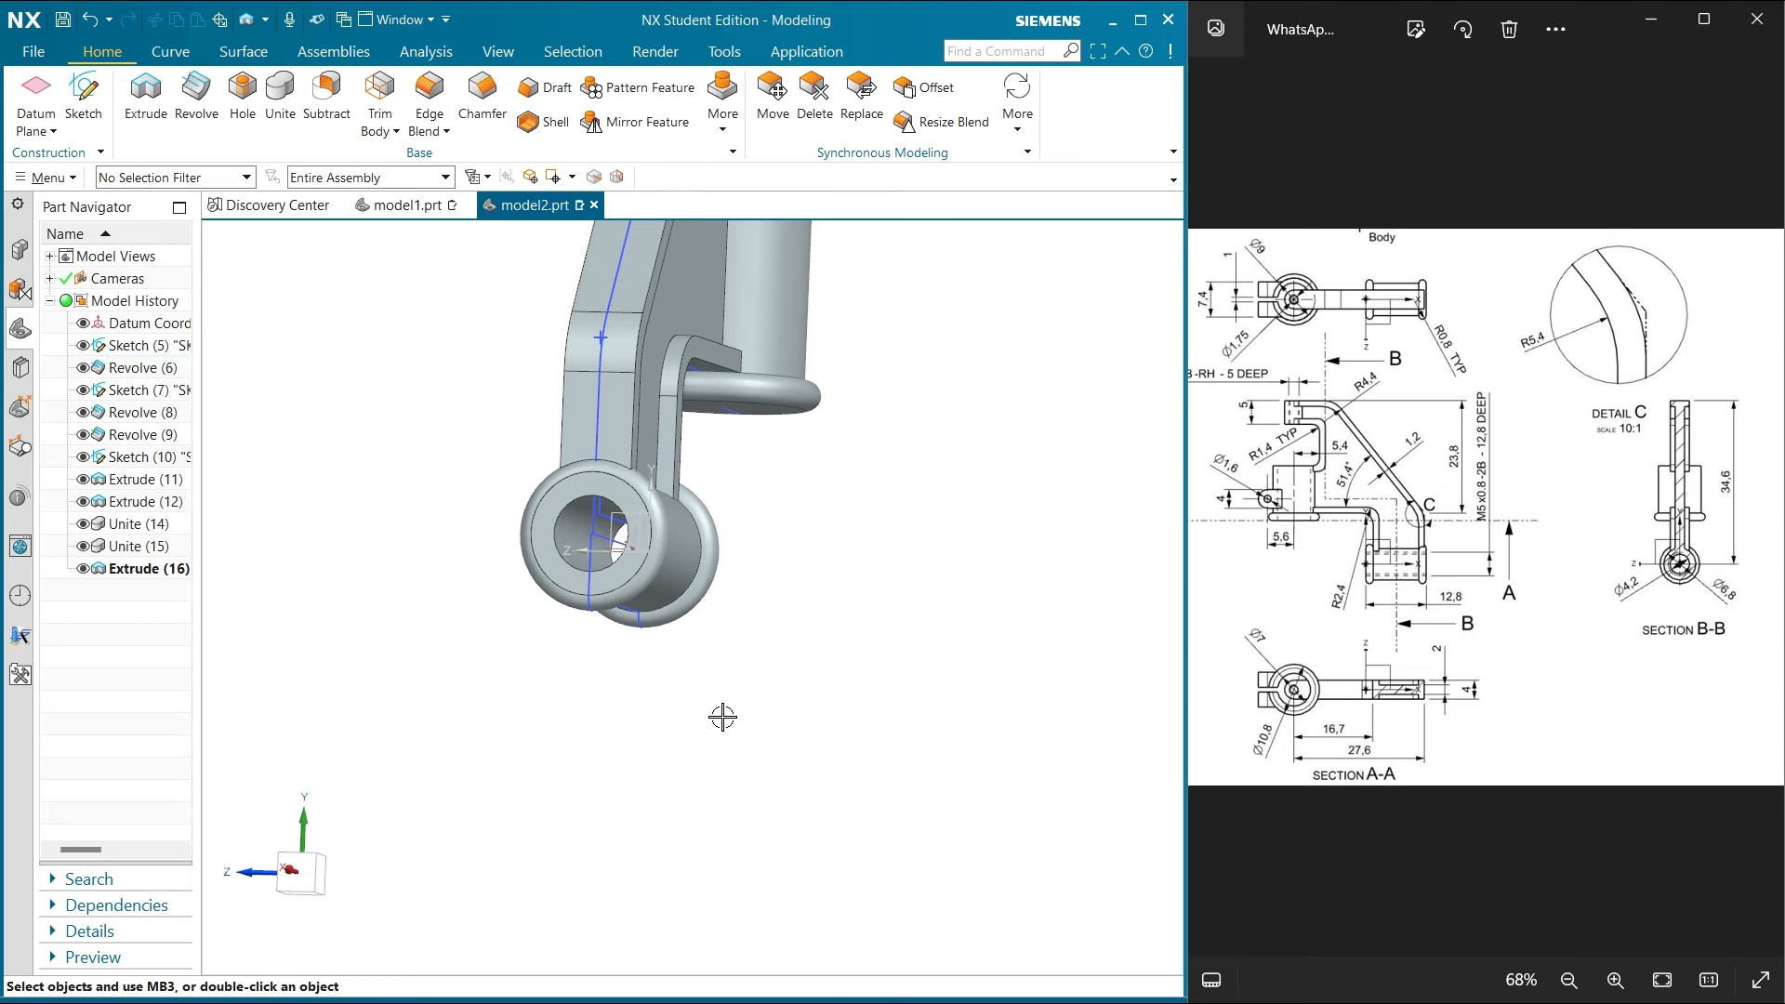
middle_drag(721, 717, 749, 462)
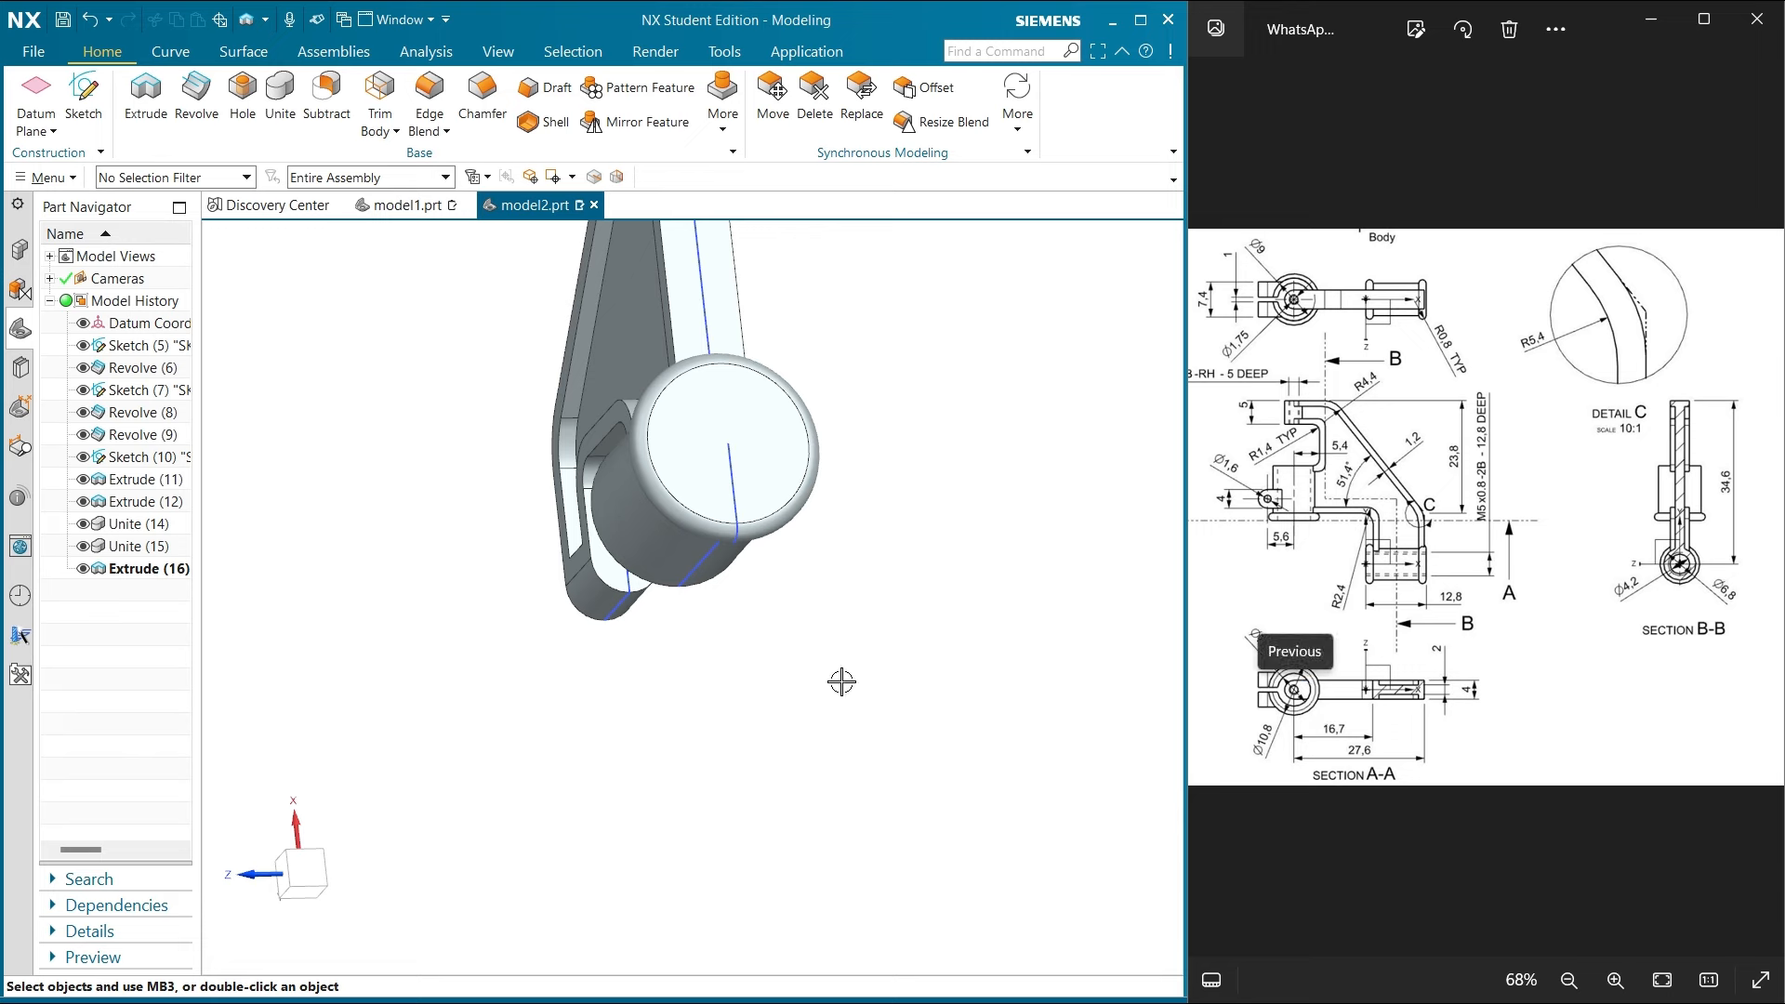
middle_drag(841, 681, 1008, 554)
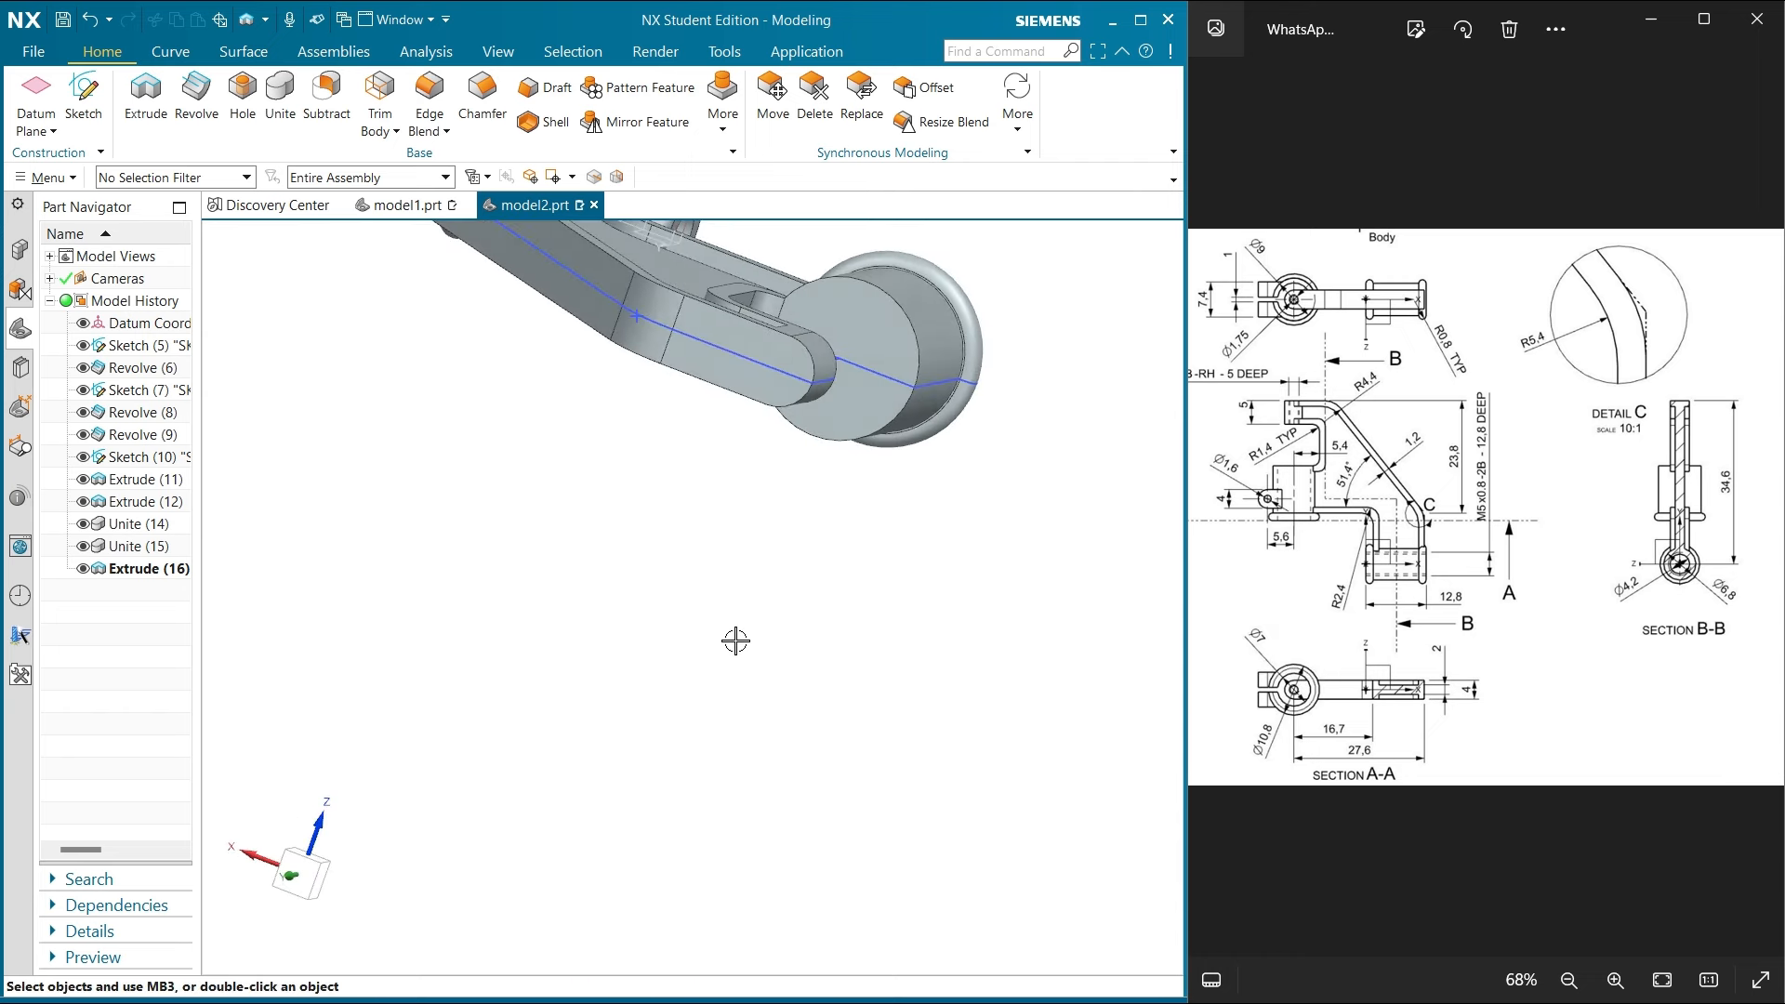
click(300, 865)
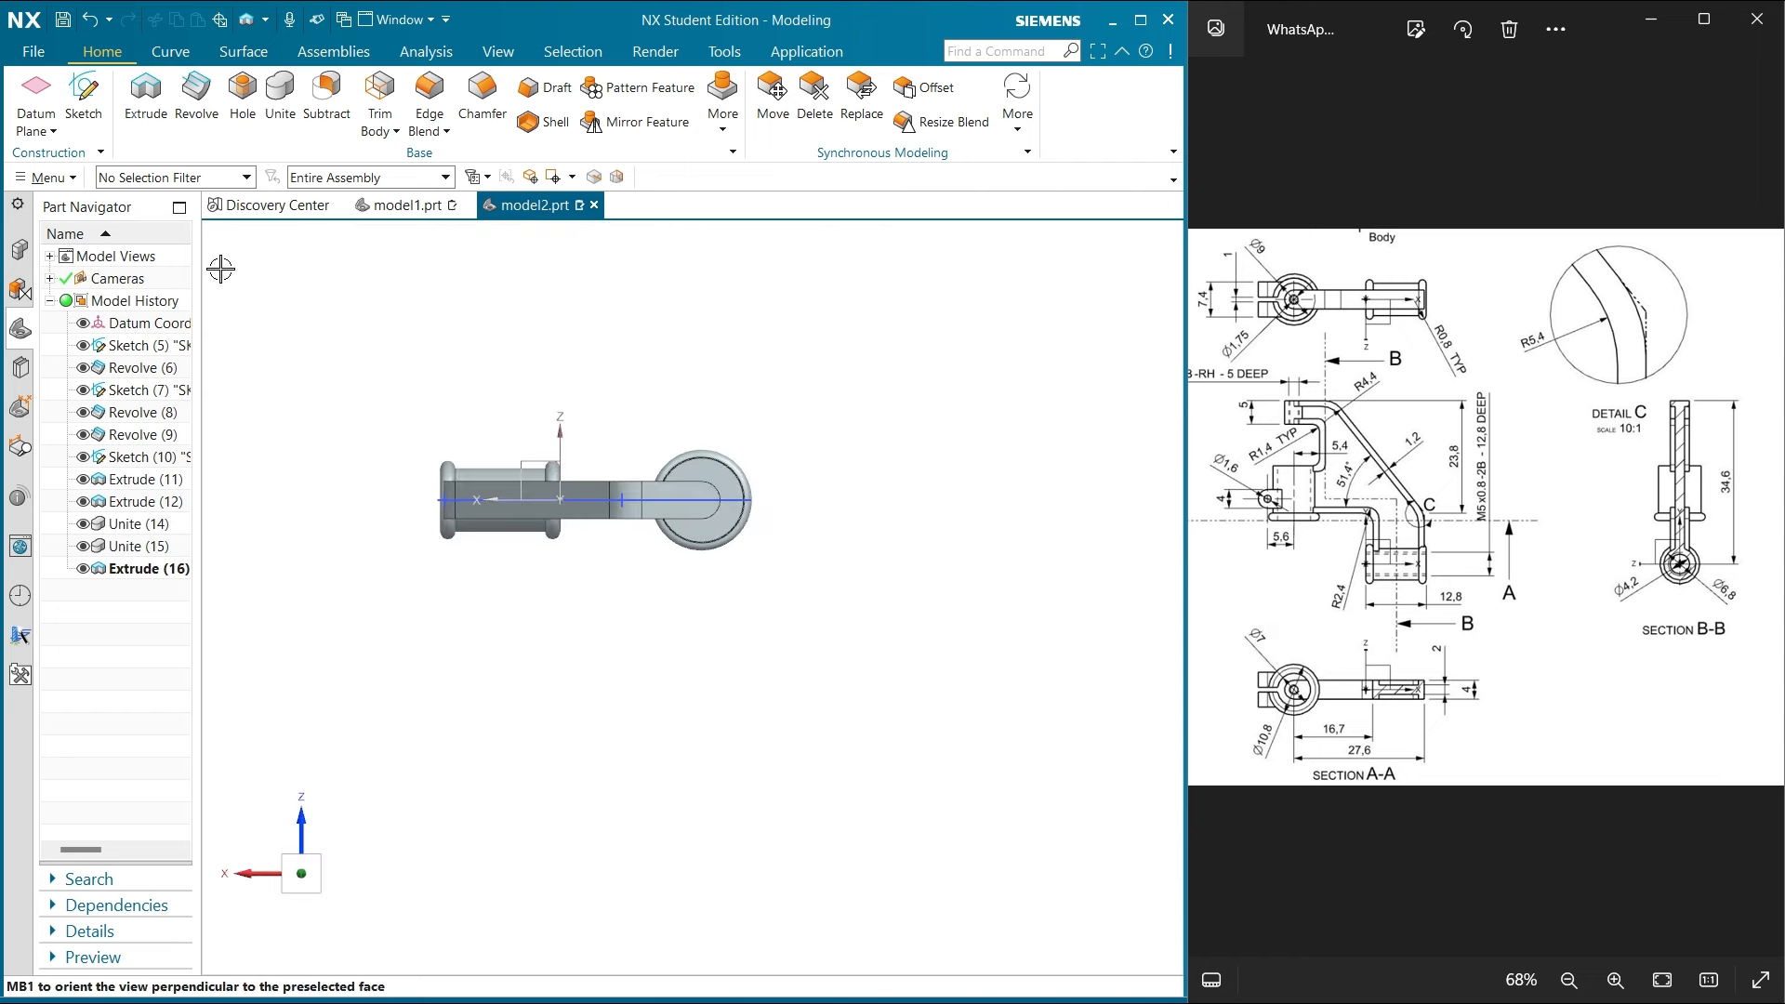
click(82, 102)
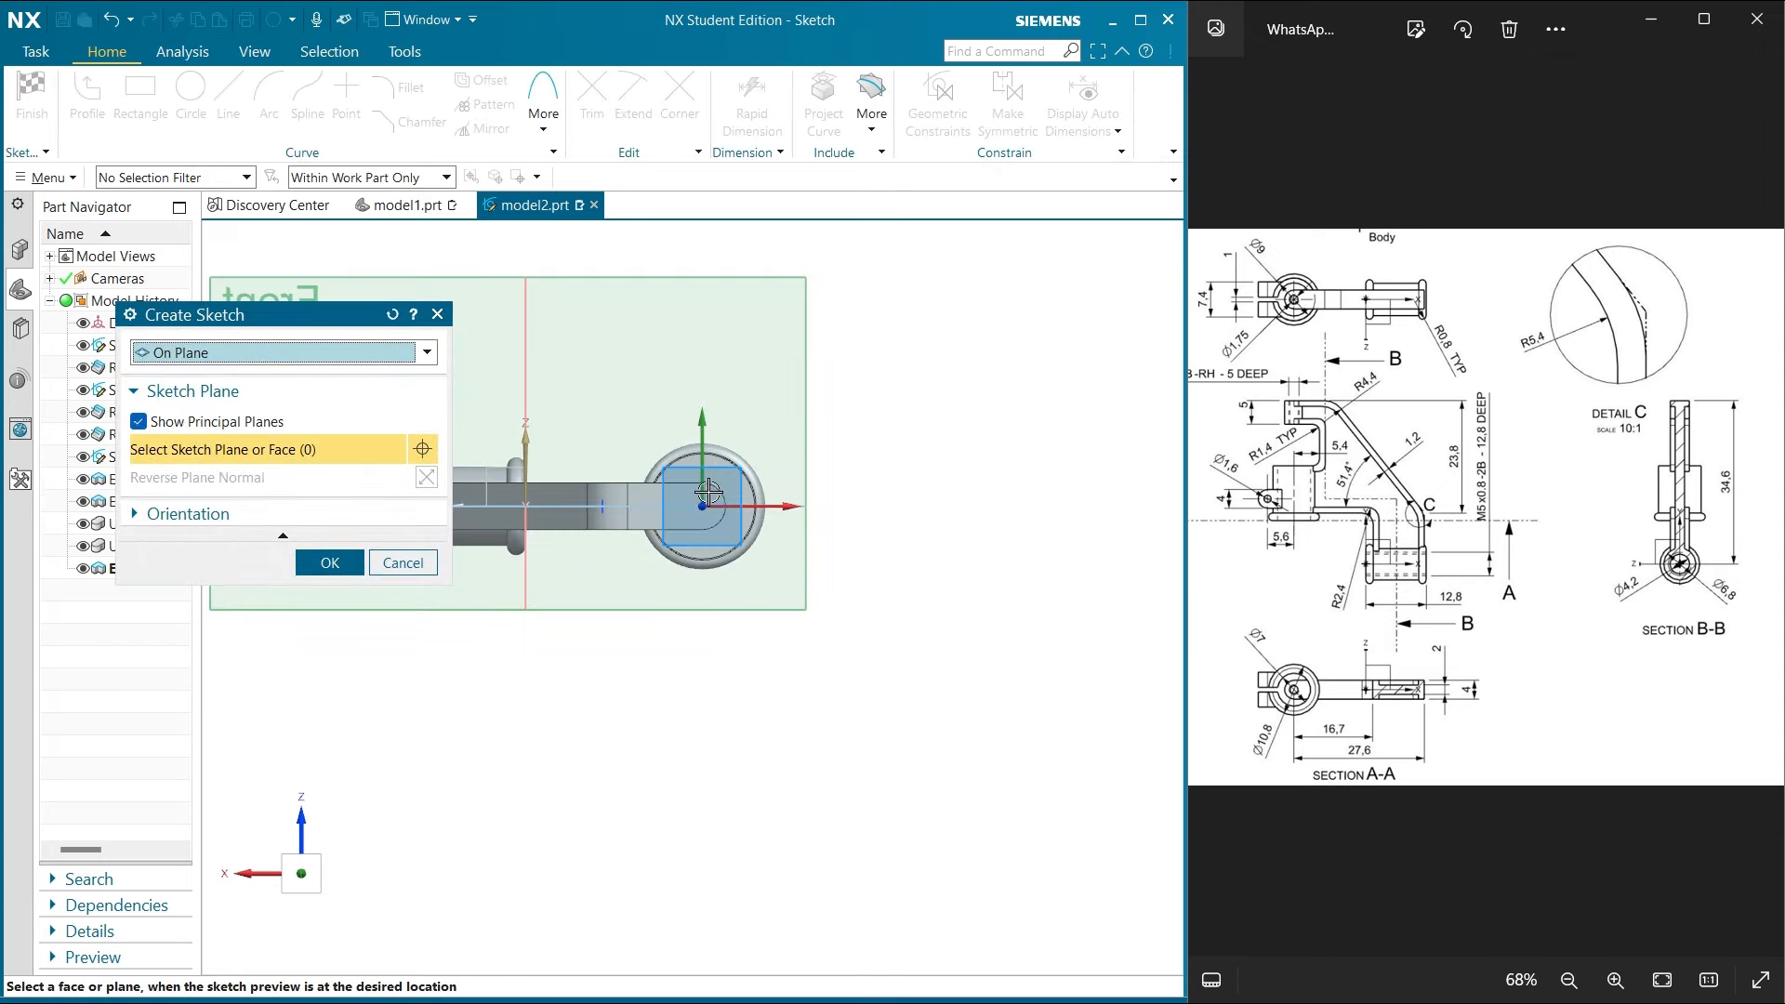
click(668, 520)
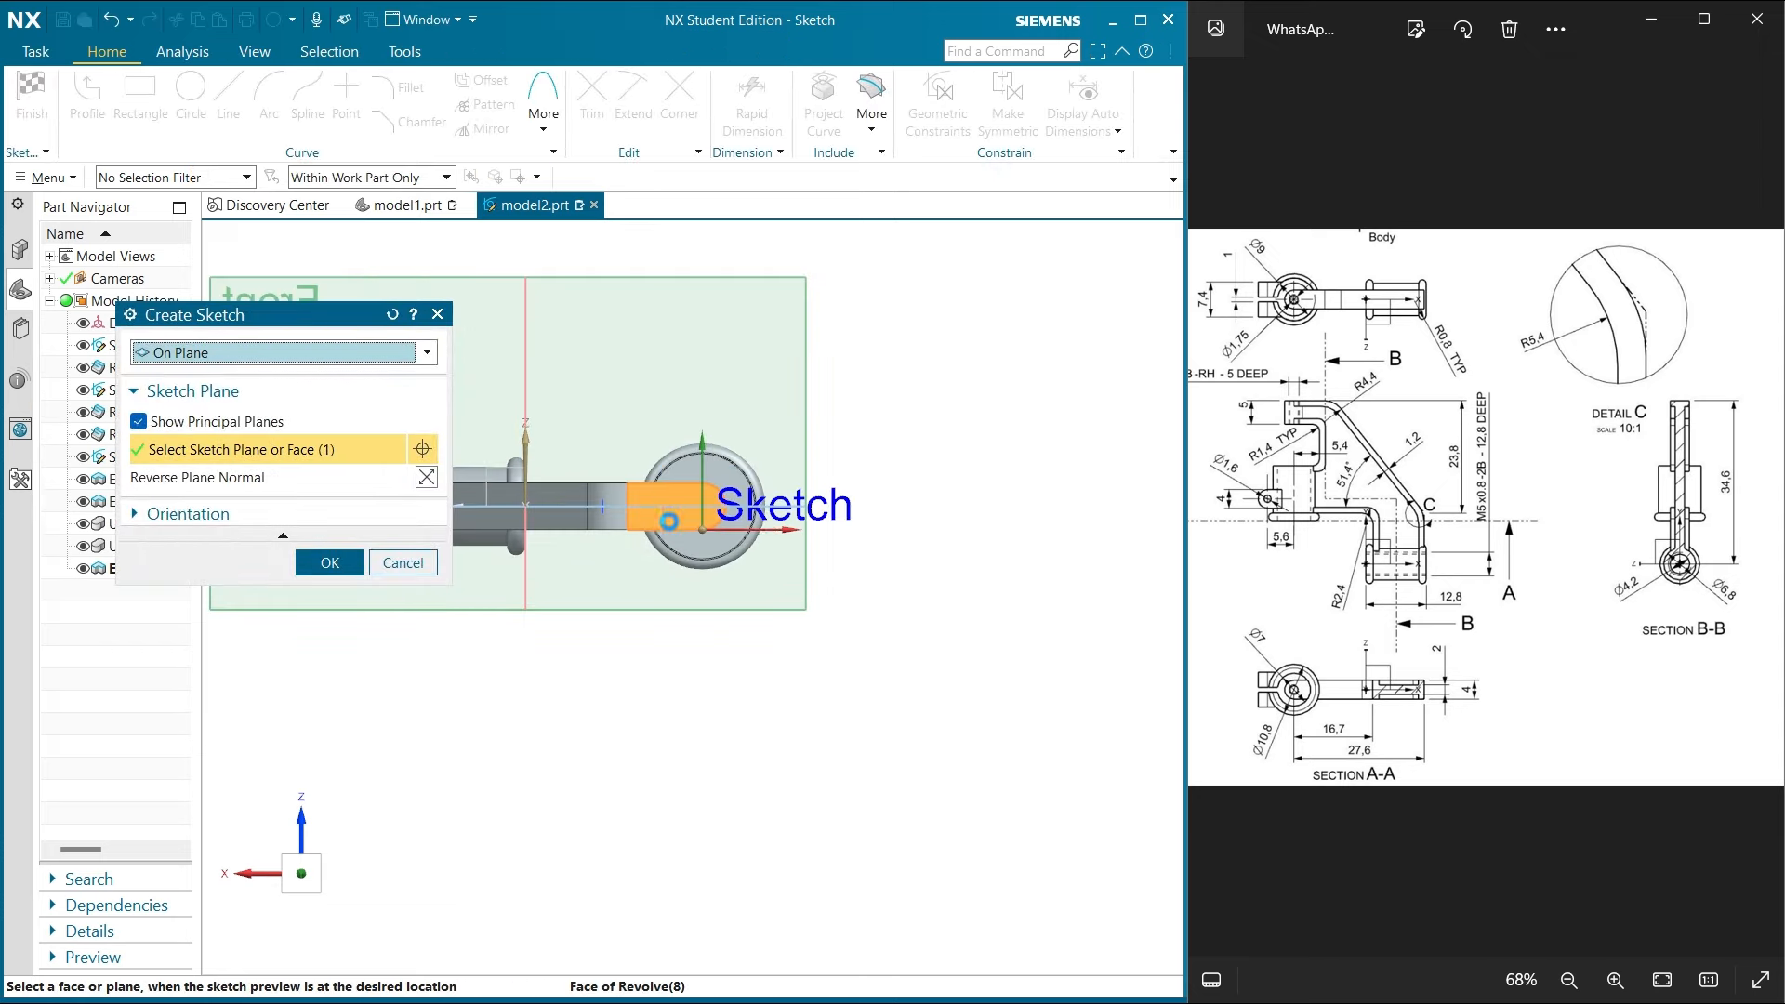
click(330, 562)
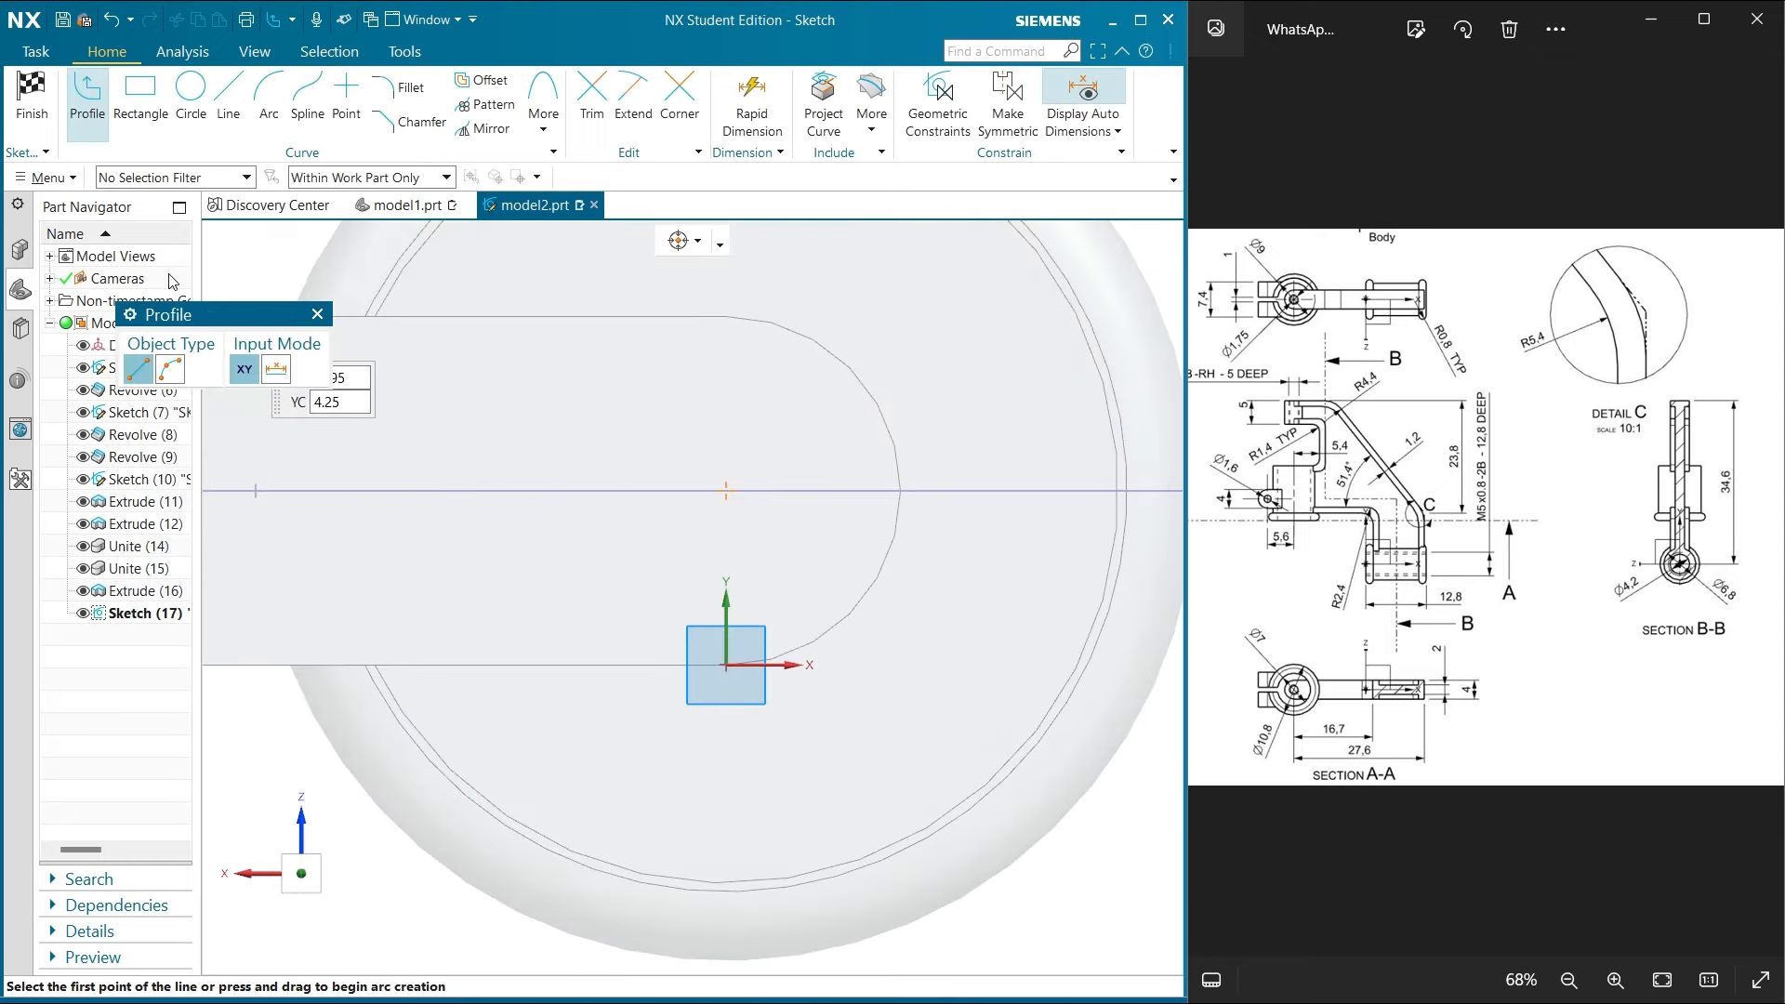
click(191, 90)
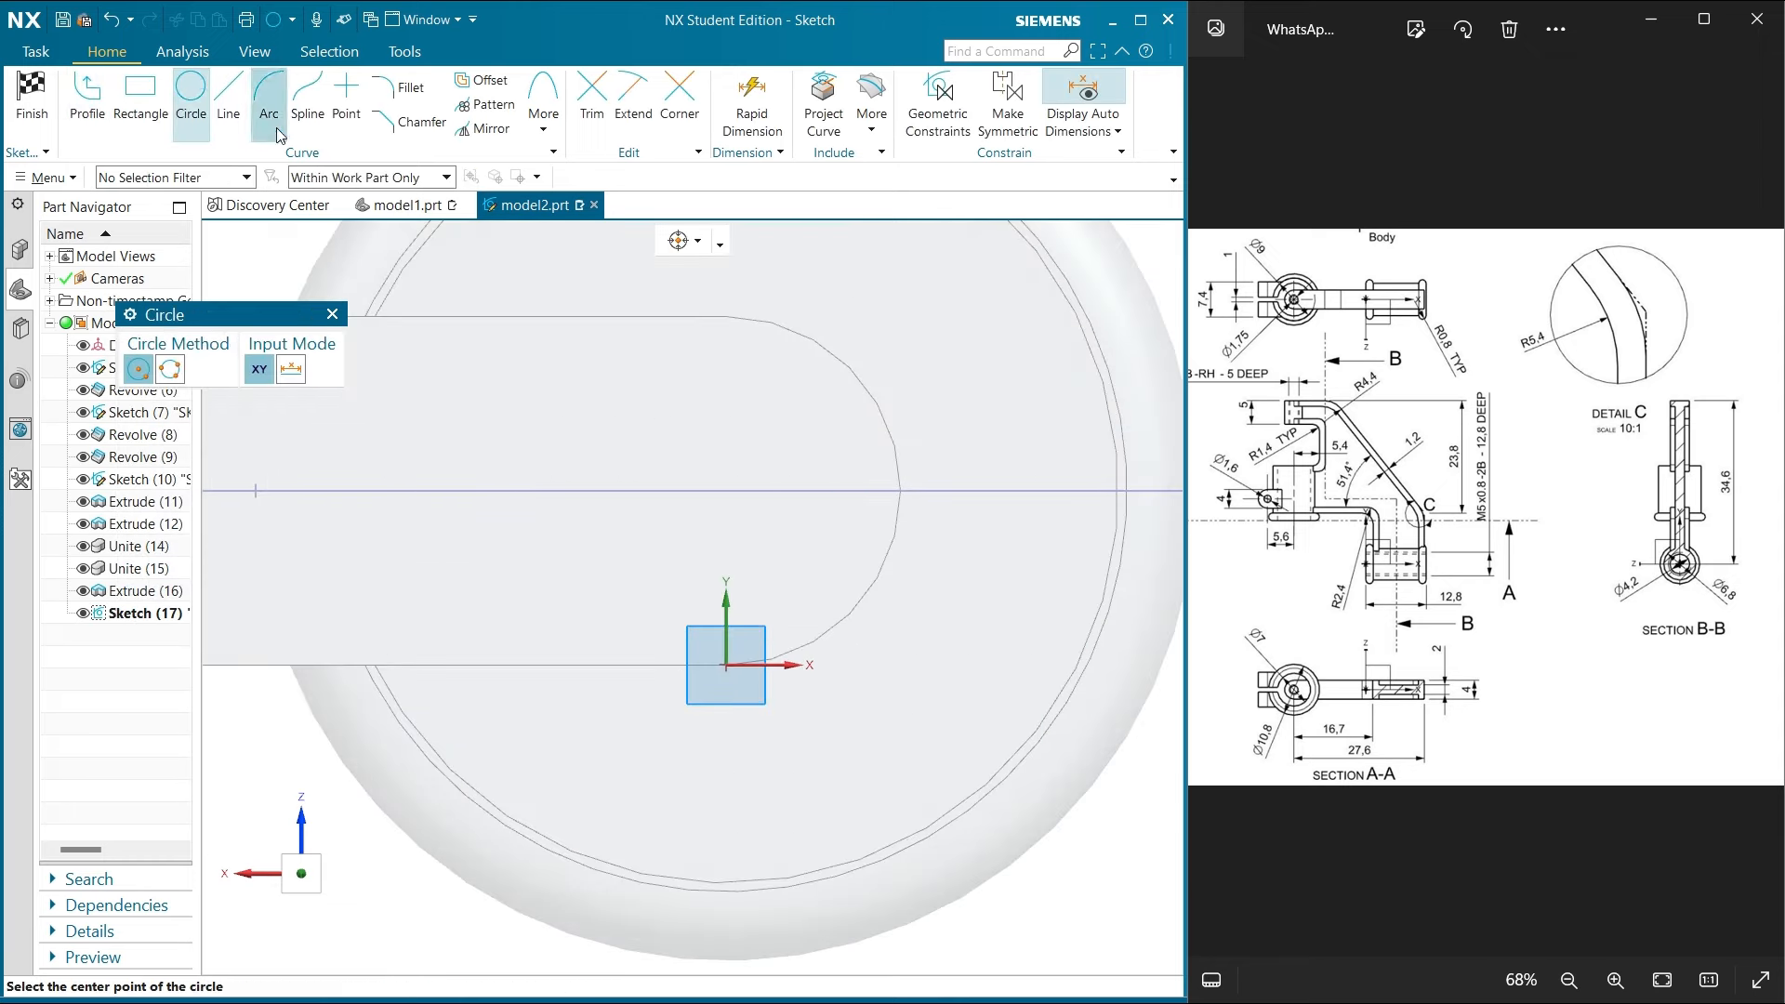
click(332, 313)
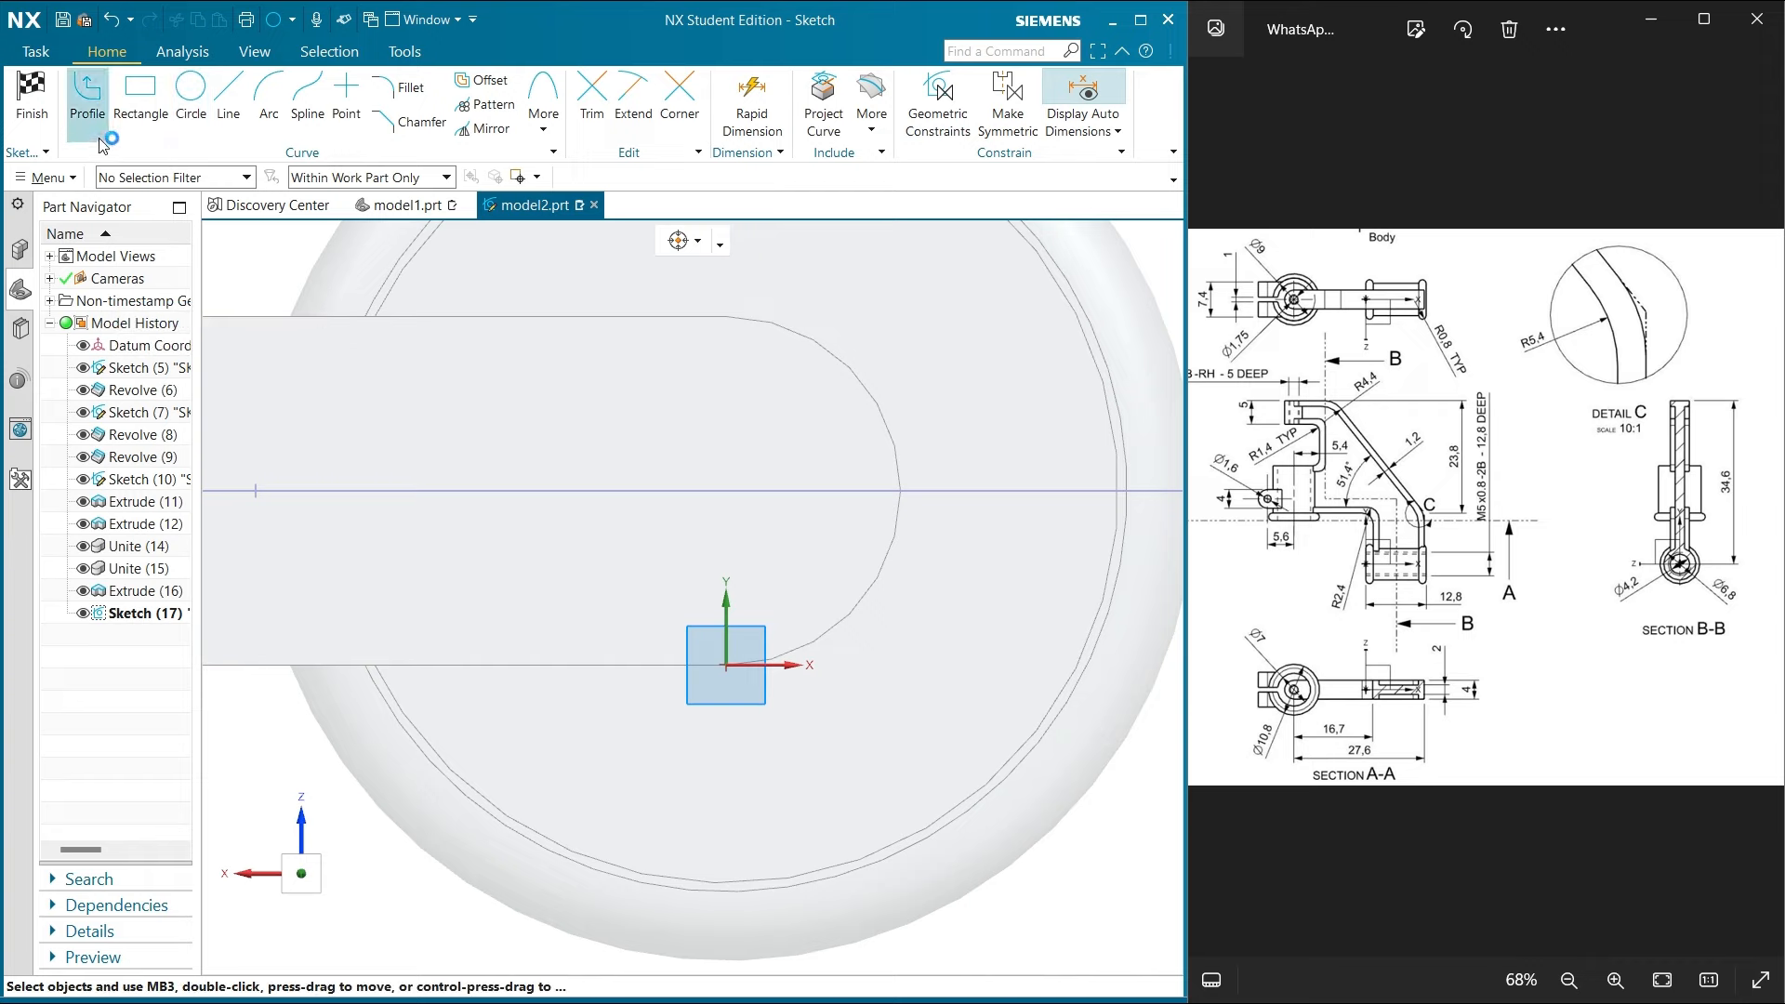
click(32, 97)
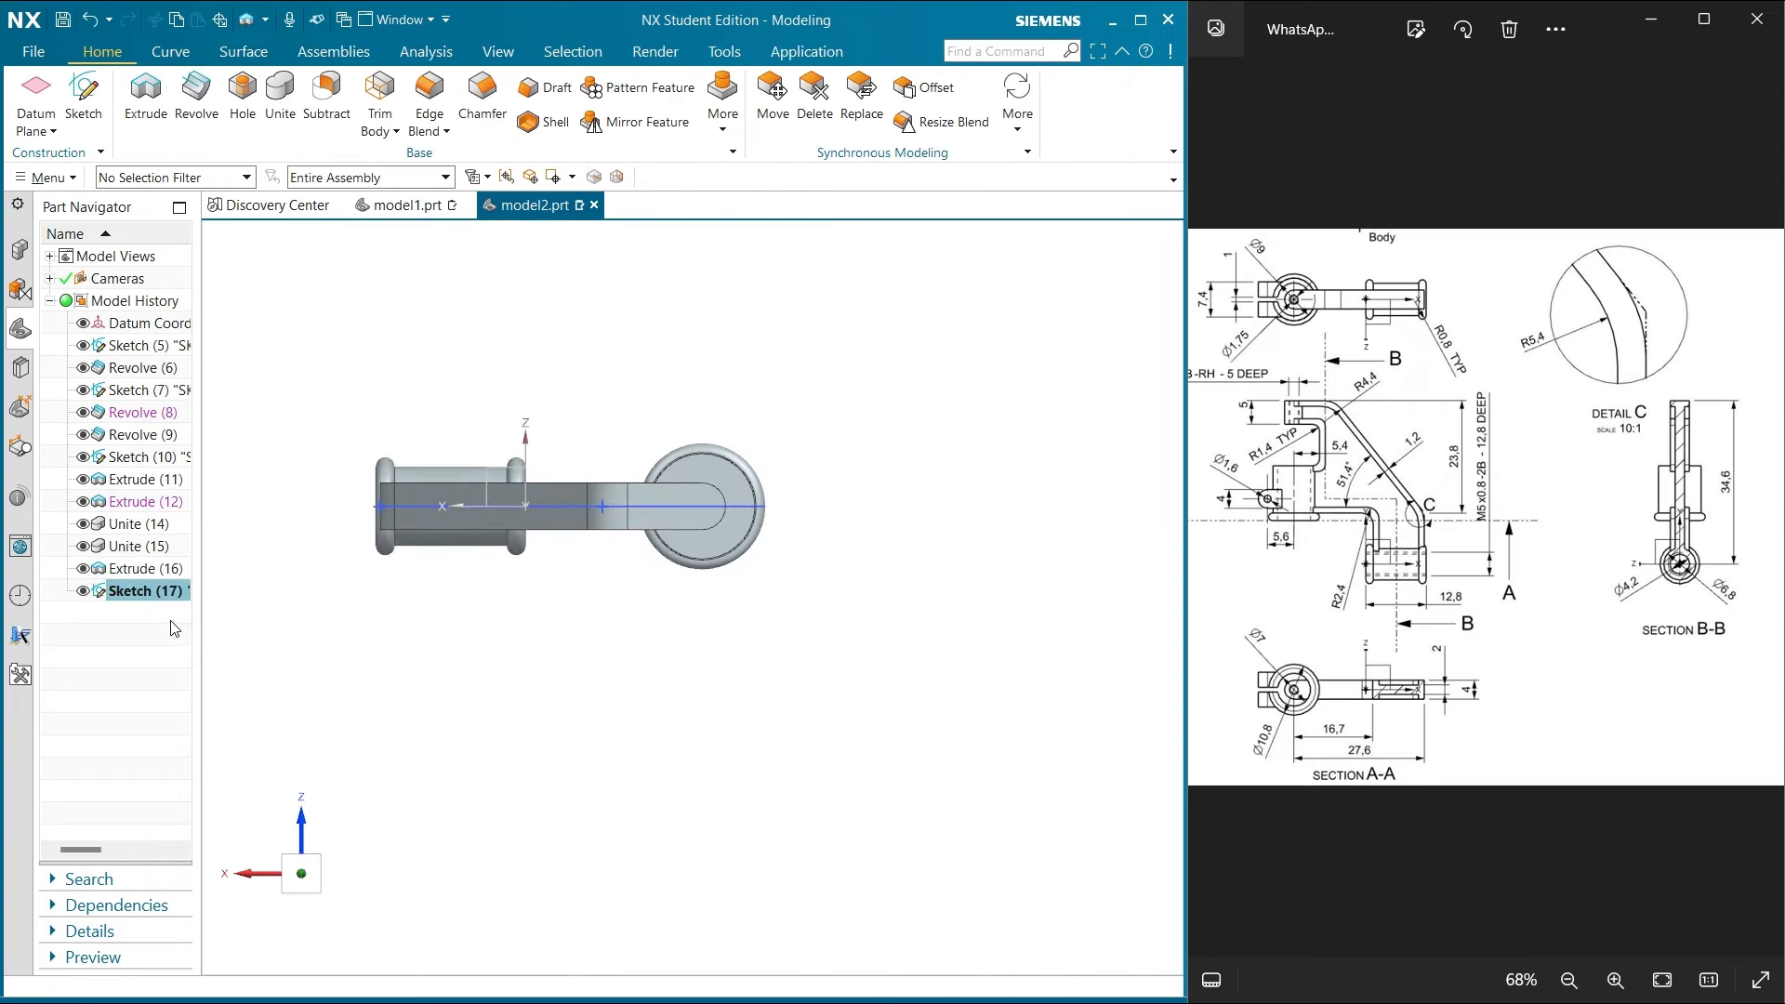
right_click(168, 596)
click(303, 617)
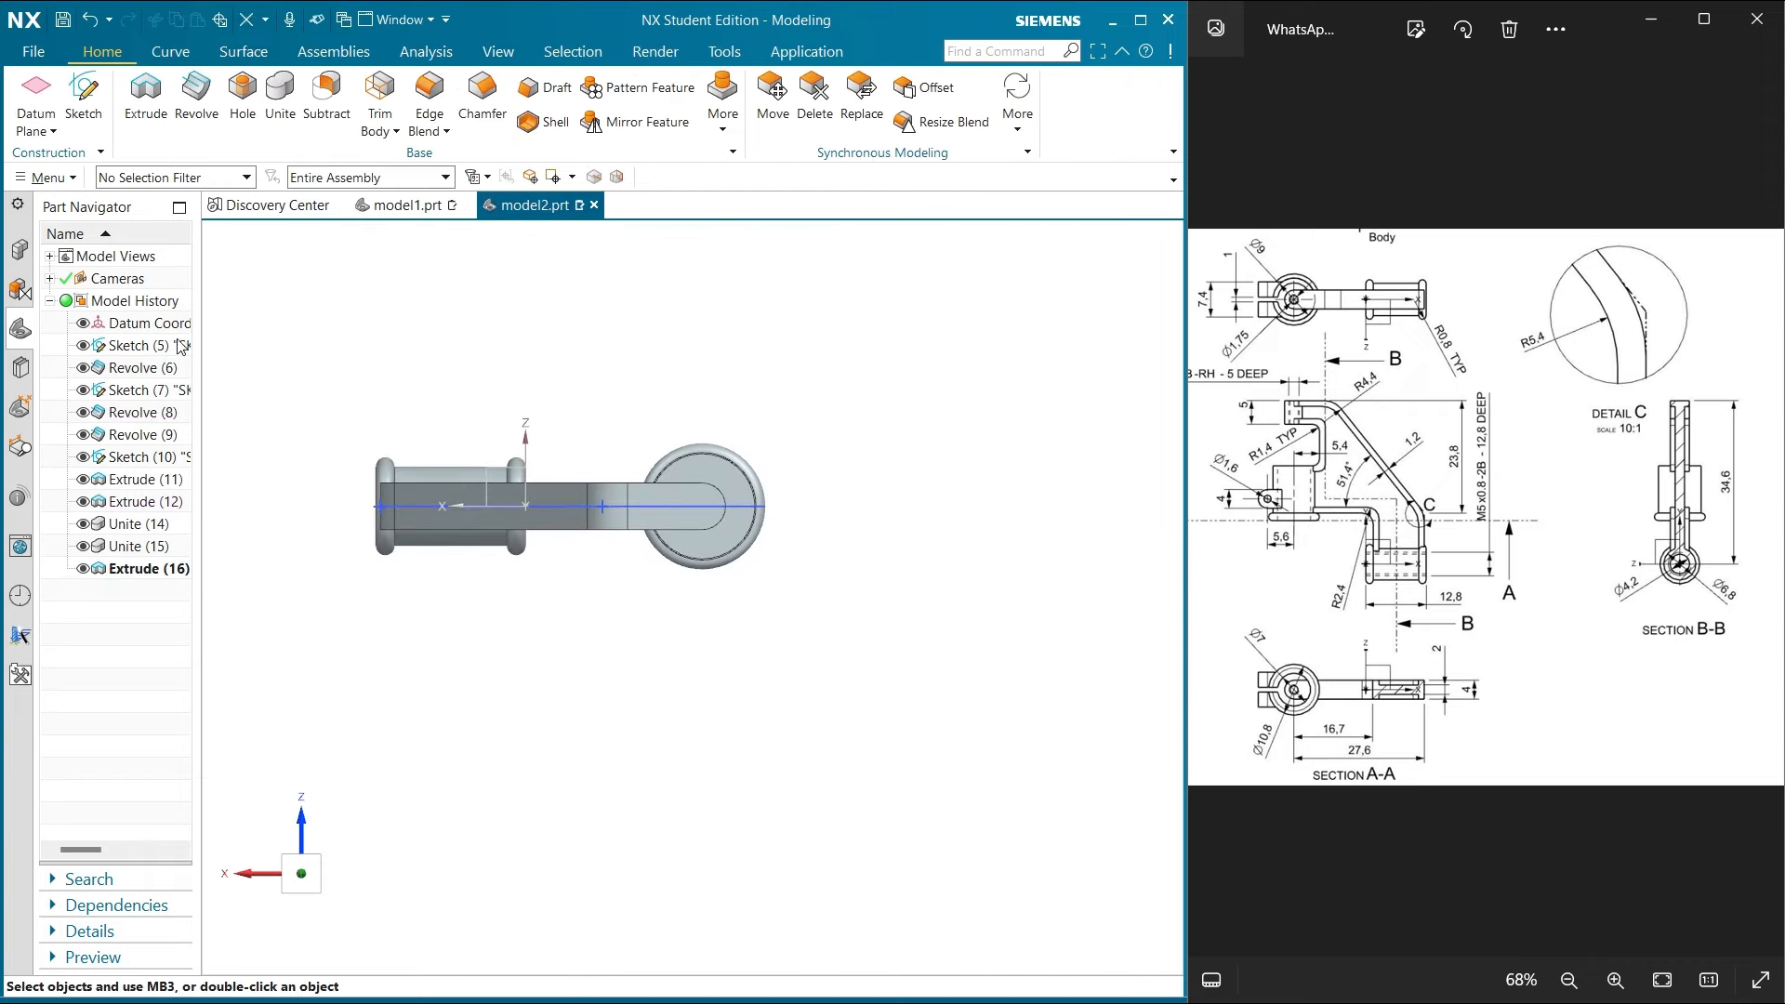
Start a new extrusion with its section sketch on the flat outer face of the arm's upper end
click(144, 104)
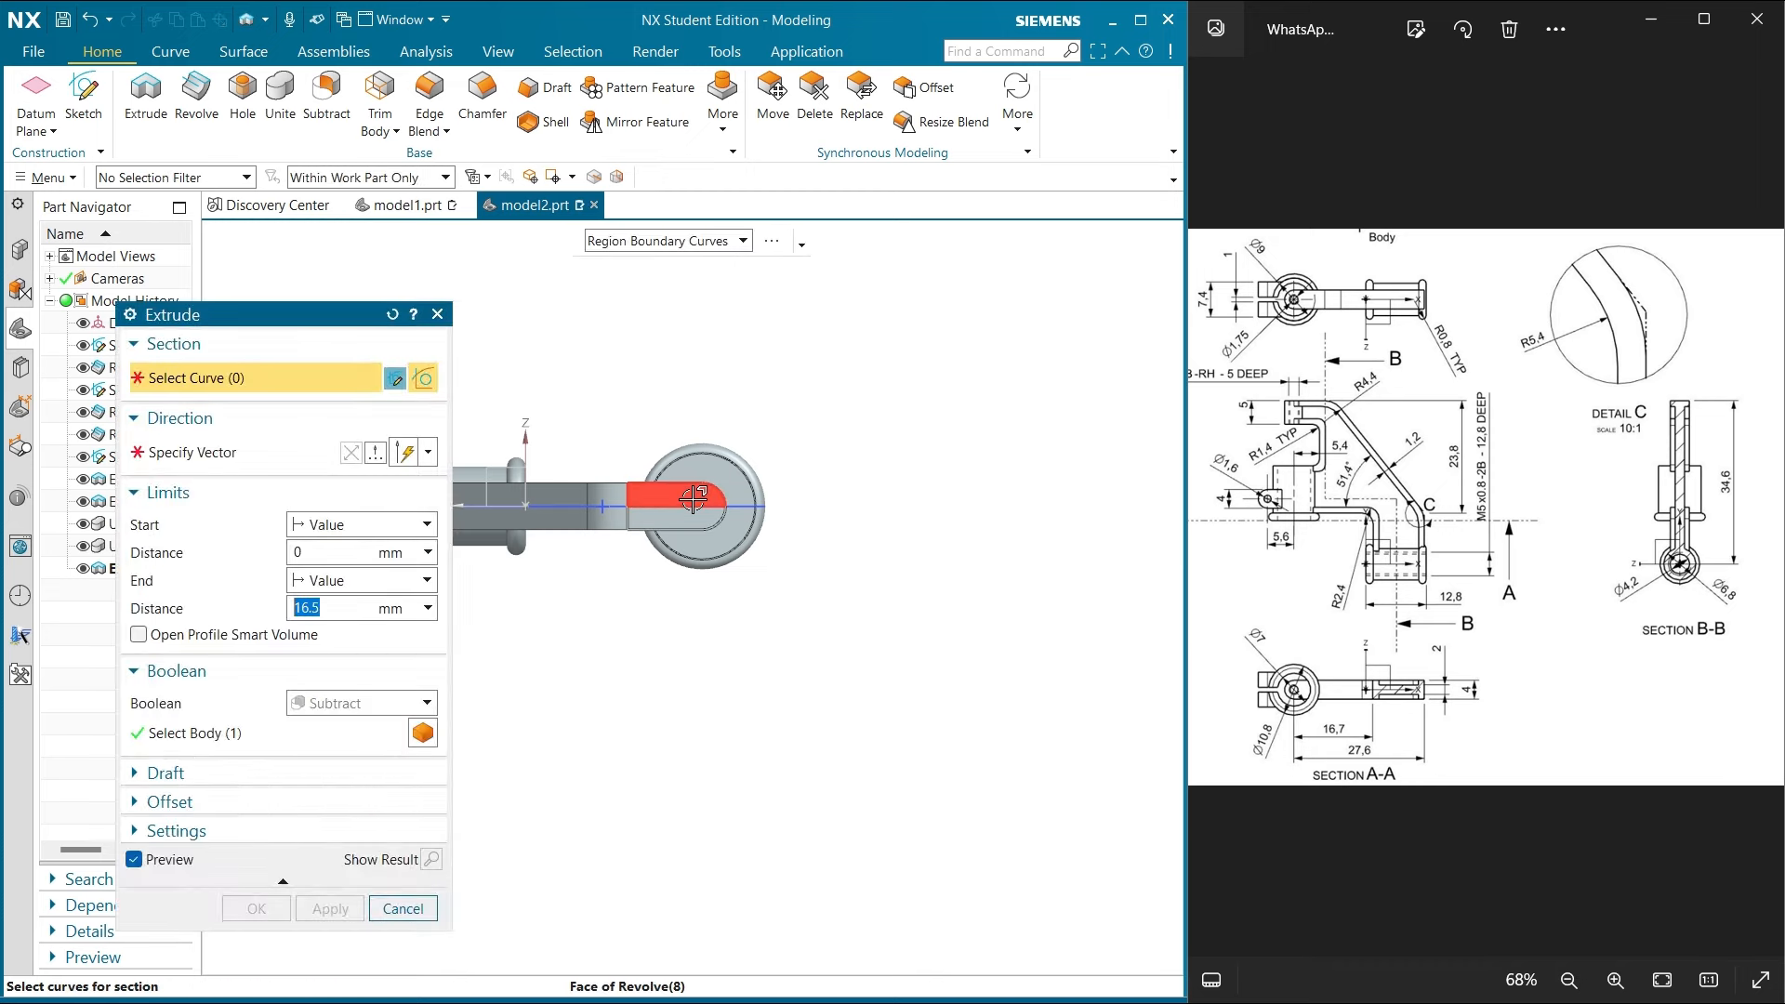
scroll(703, 493, up, 2)
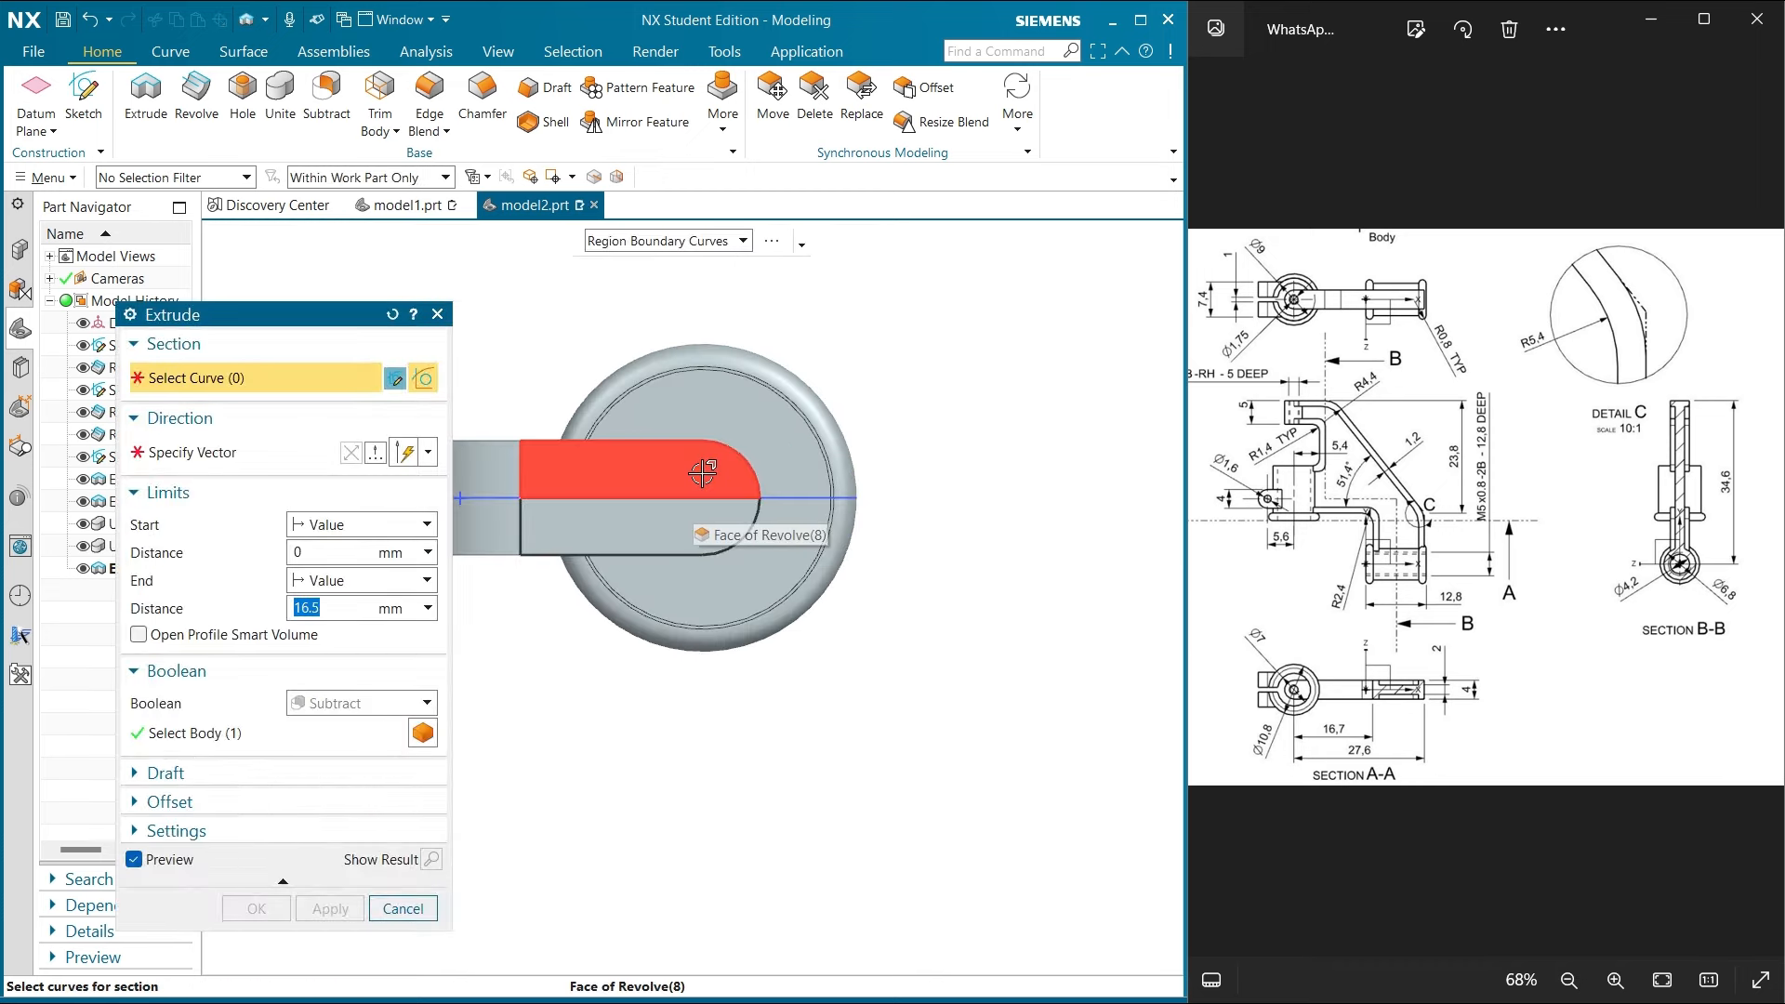
scroll(704, 476, up, 2)
scroll(703, 476, up, 2)
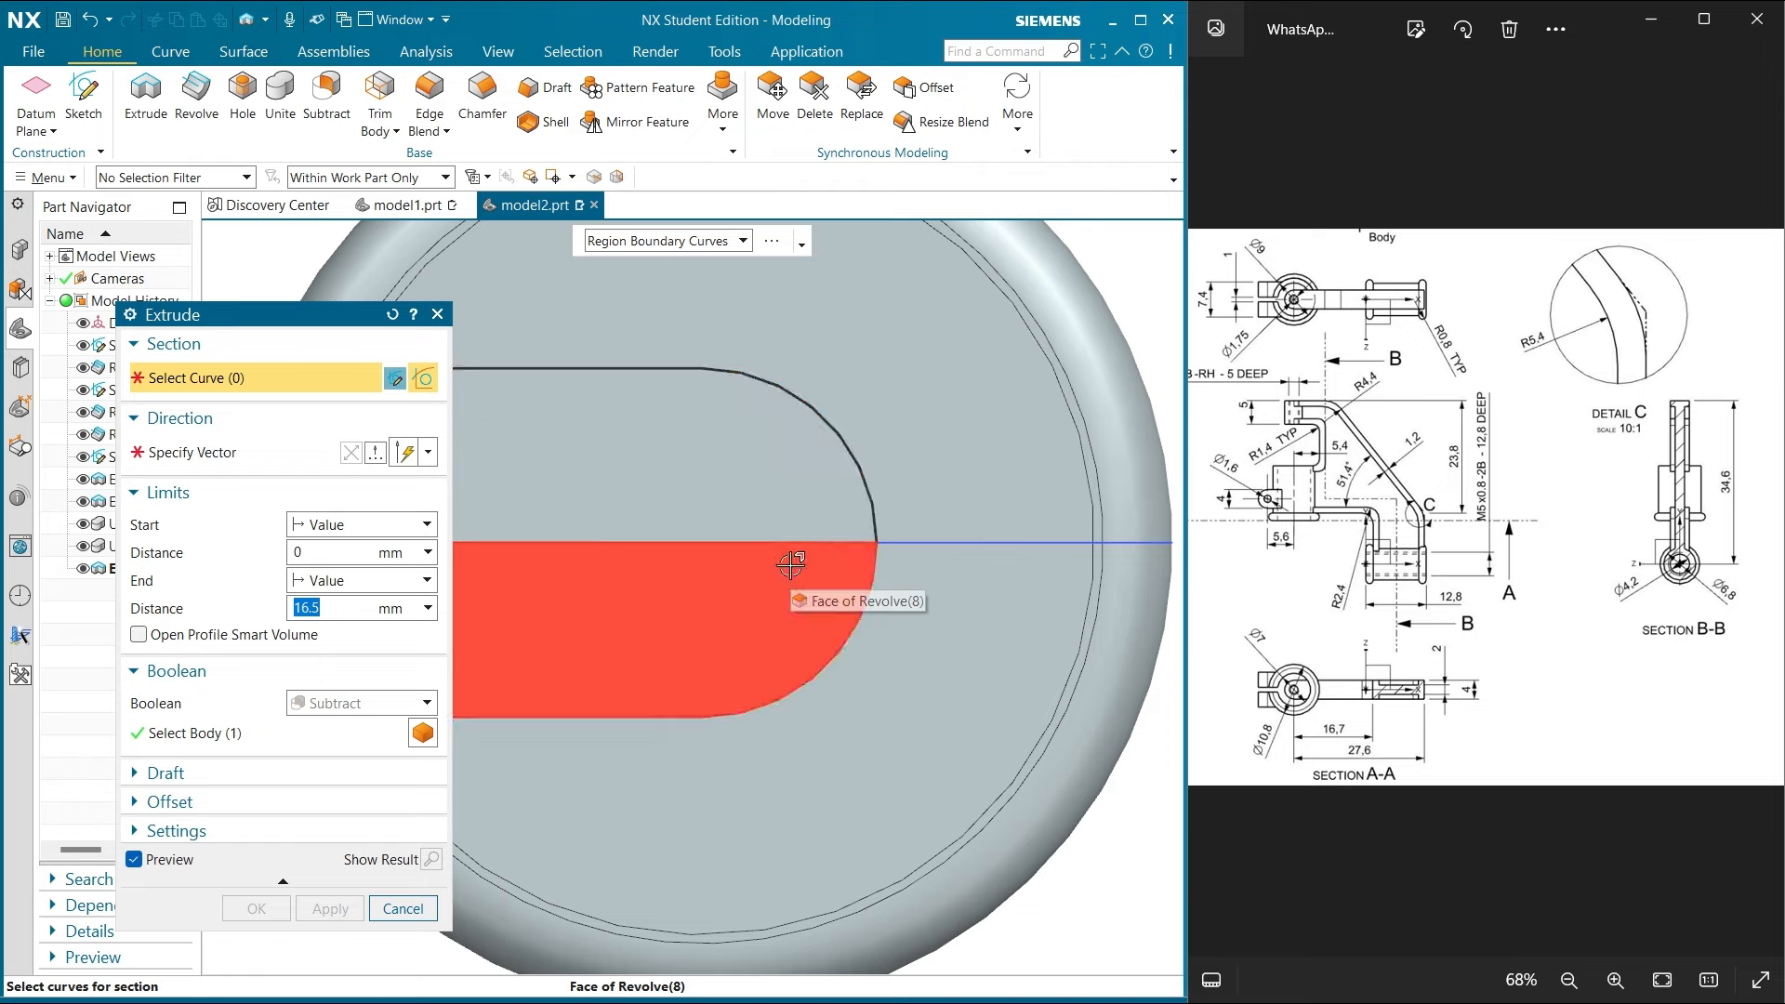
scroll(793, 572, down, 5)
middle_drag(1053, 630, 1031, 558)
click(395, 377)
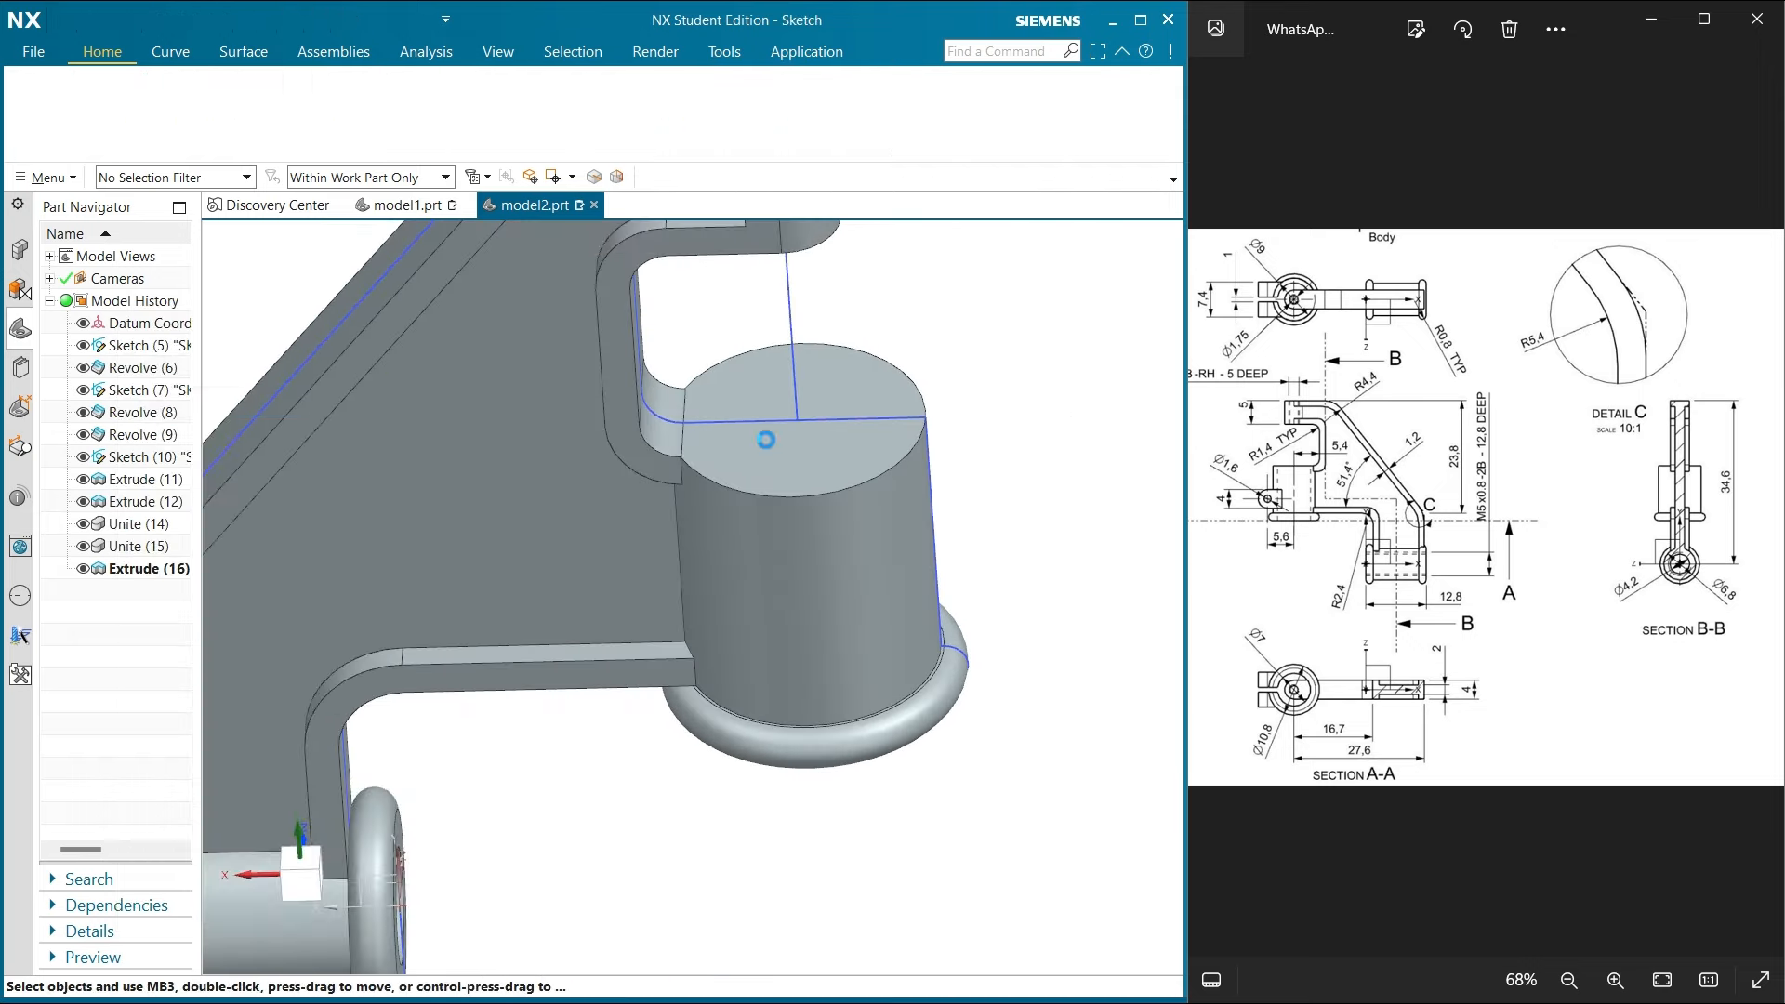
middle_drag(961, 303, 789, 512)
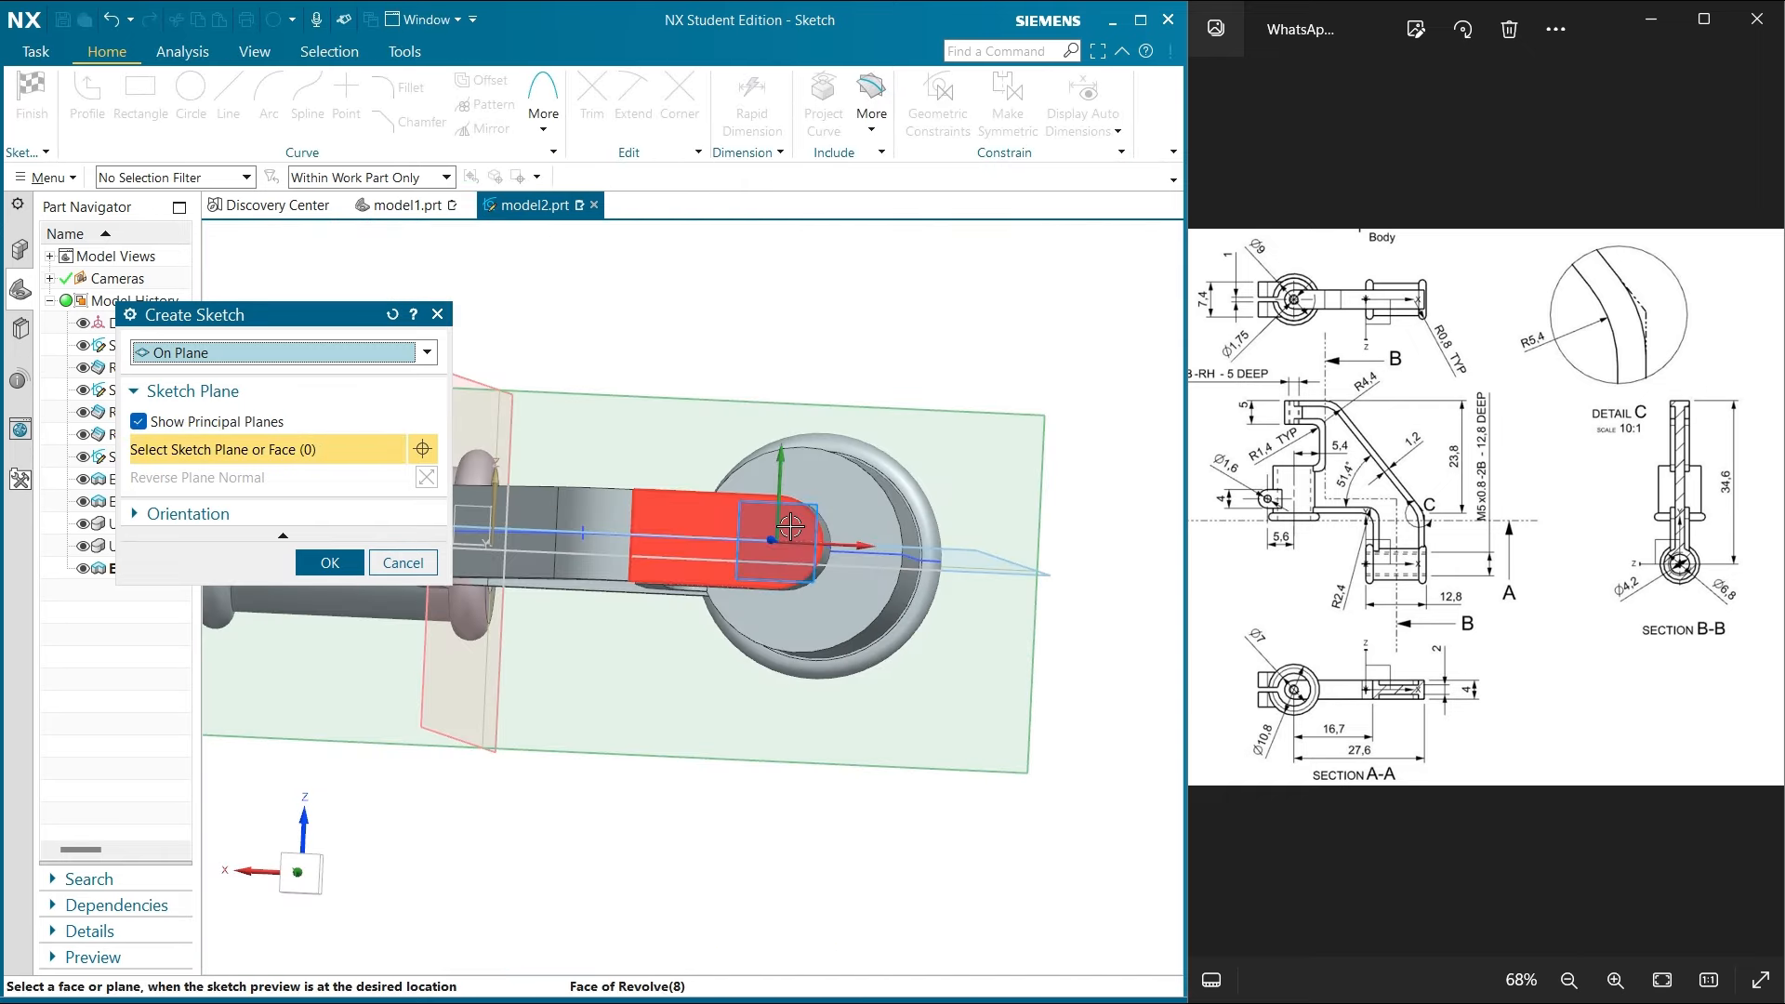
click(789, 526)
click(330, 562)
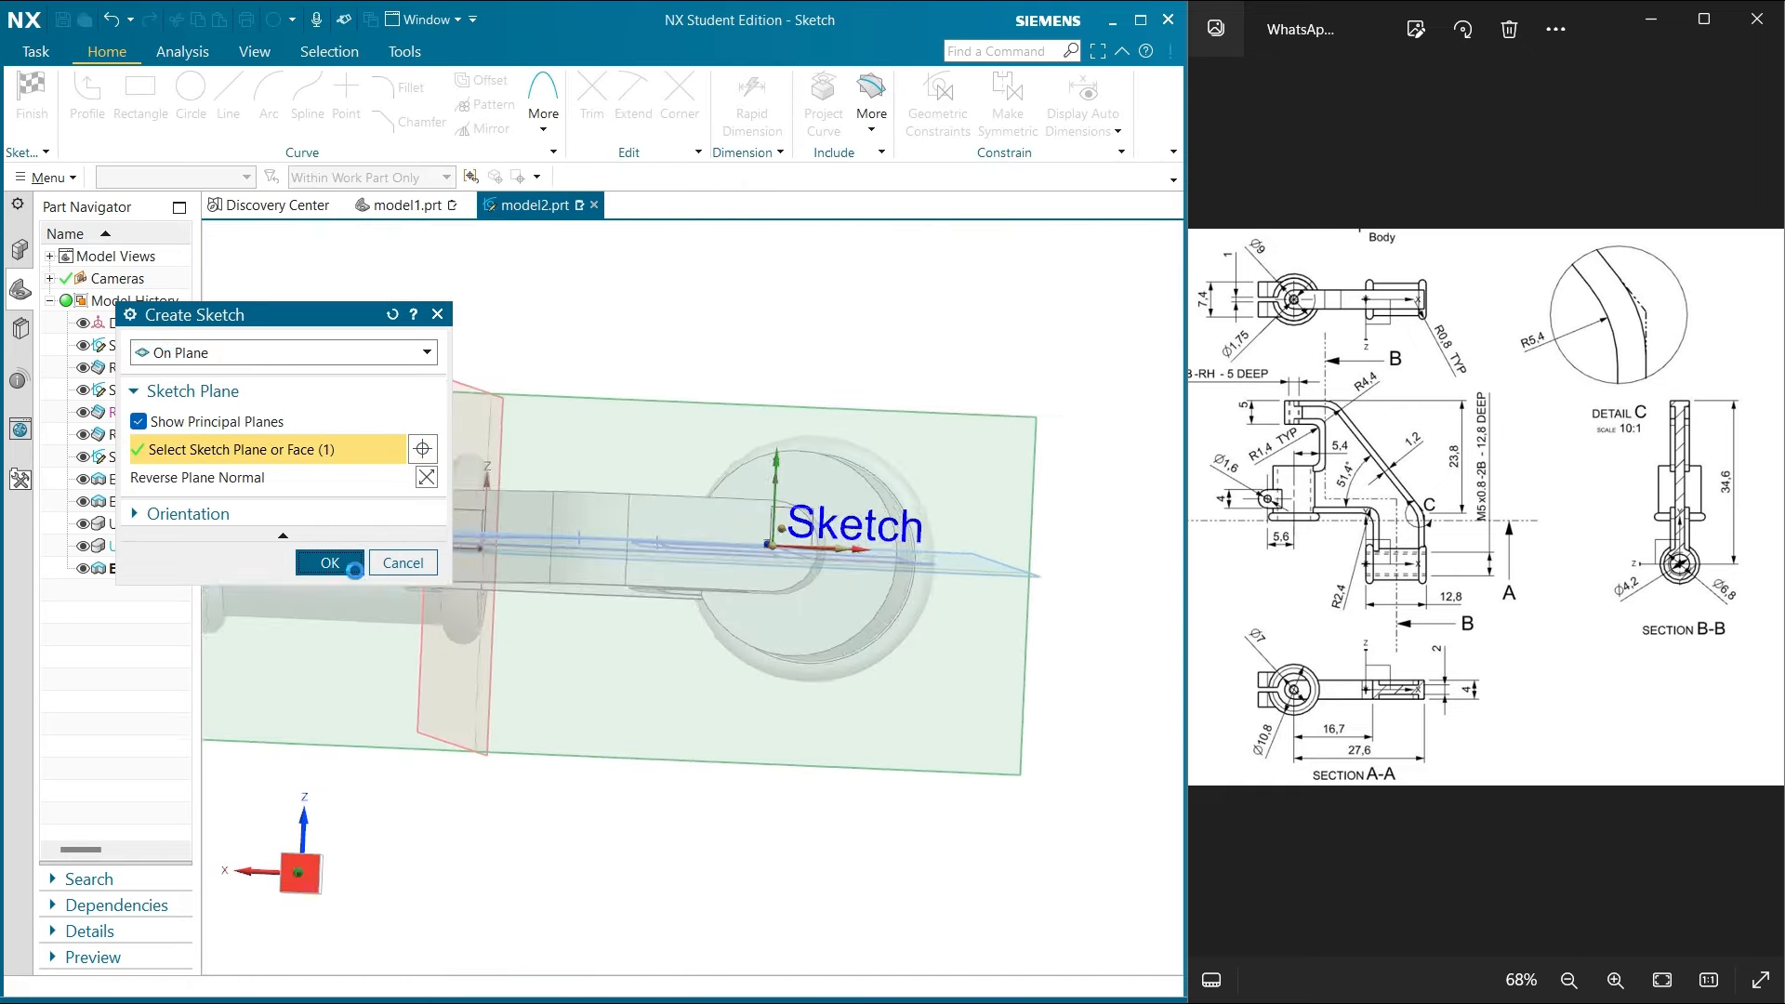
Sketch a 7 mm diameter circle centred on the sketch origin and leave the Circle command
click(190, 93)
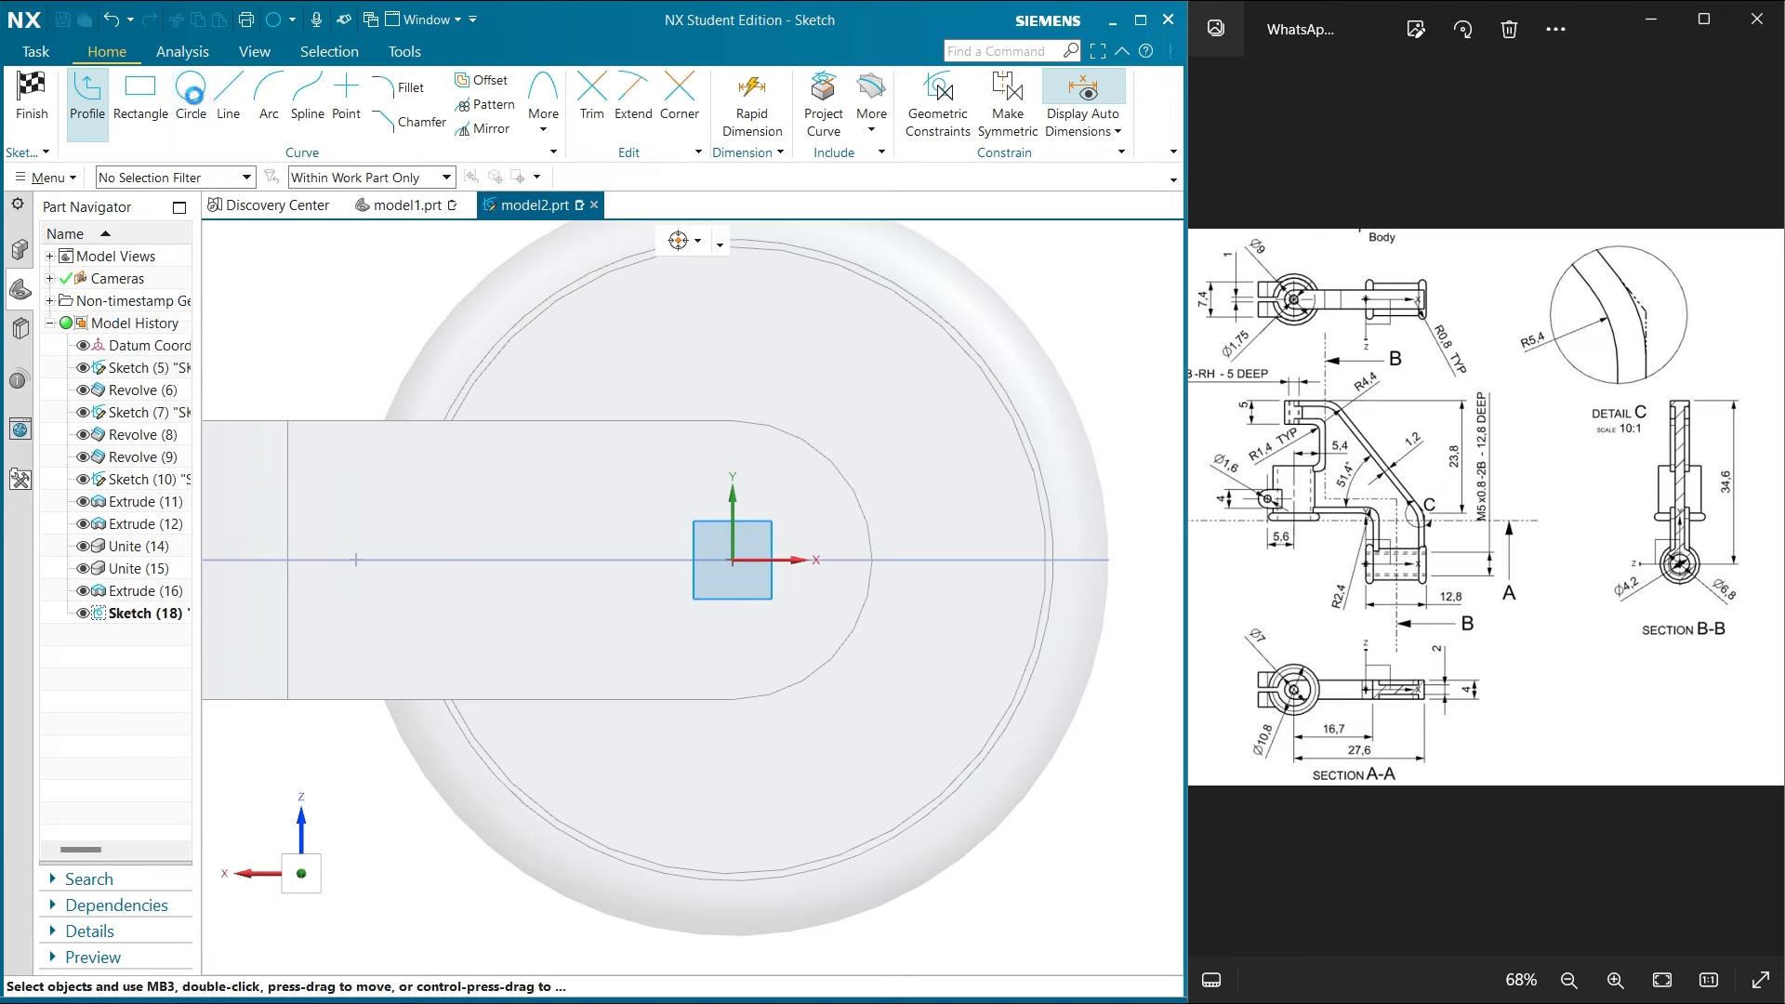
click(734, 559)
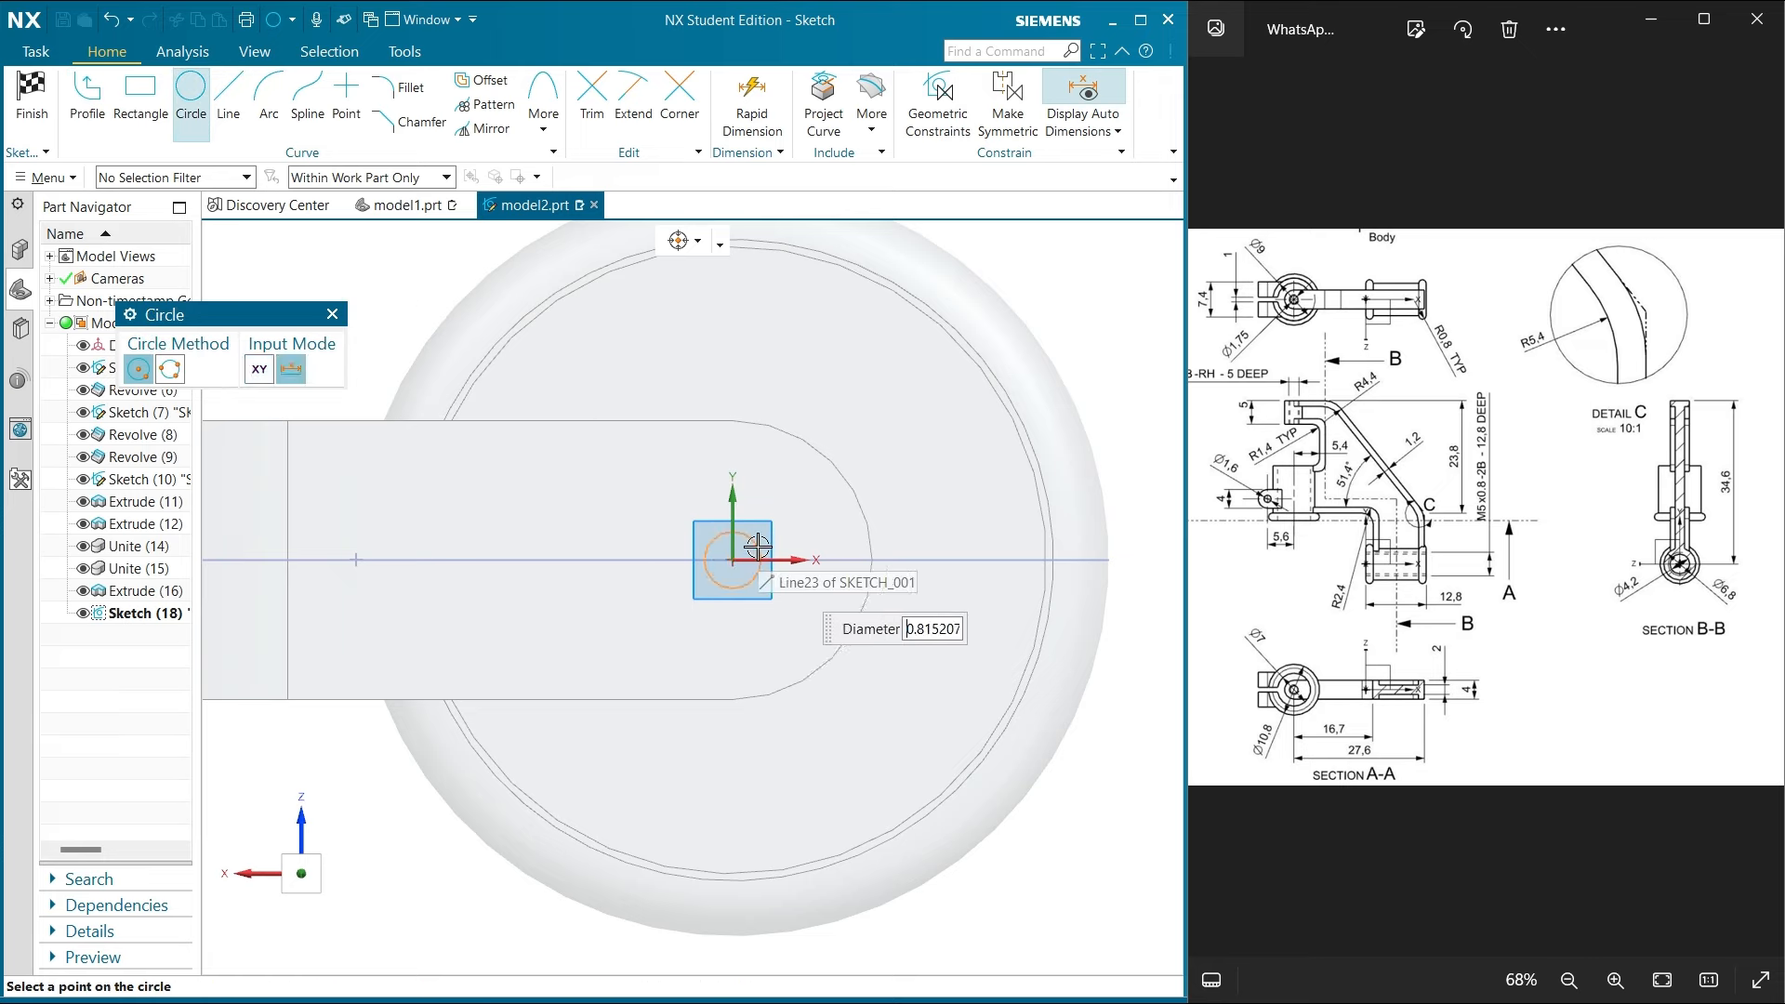
key(Return)
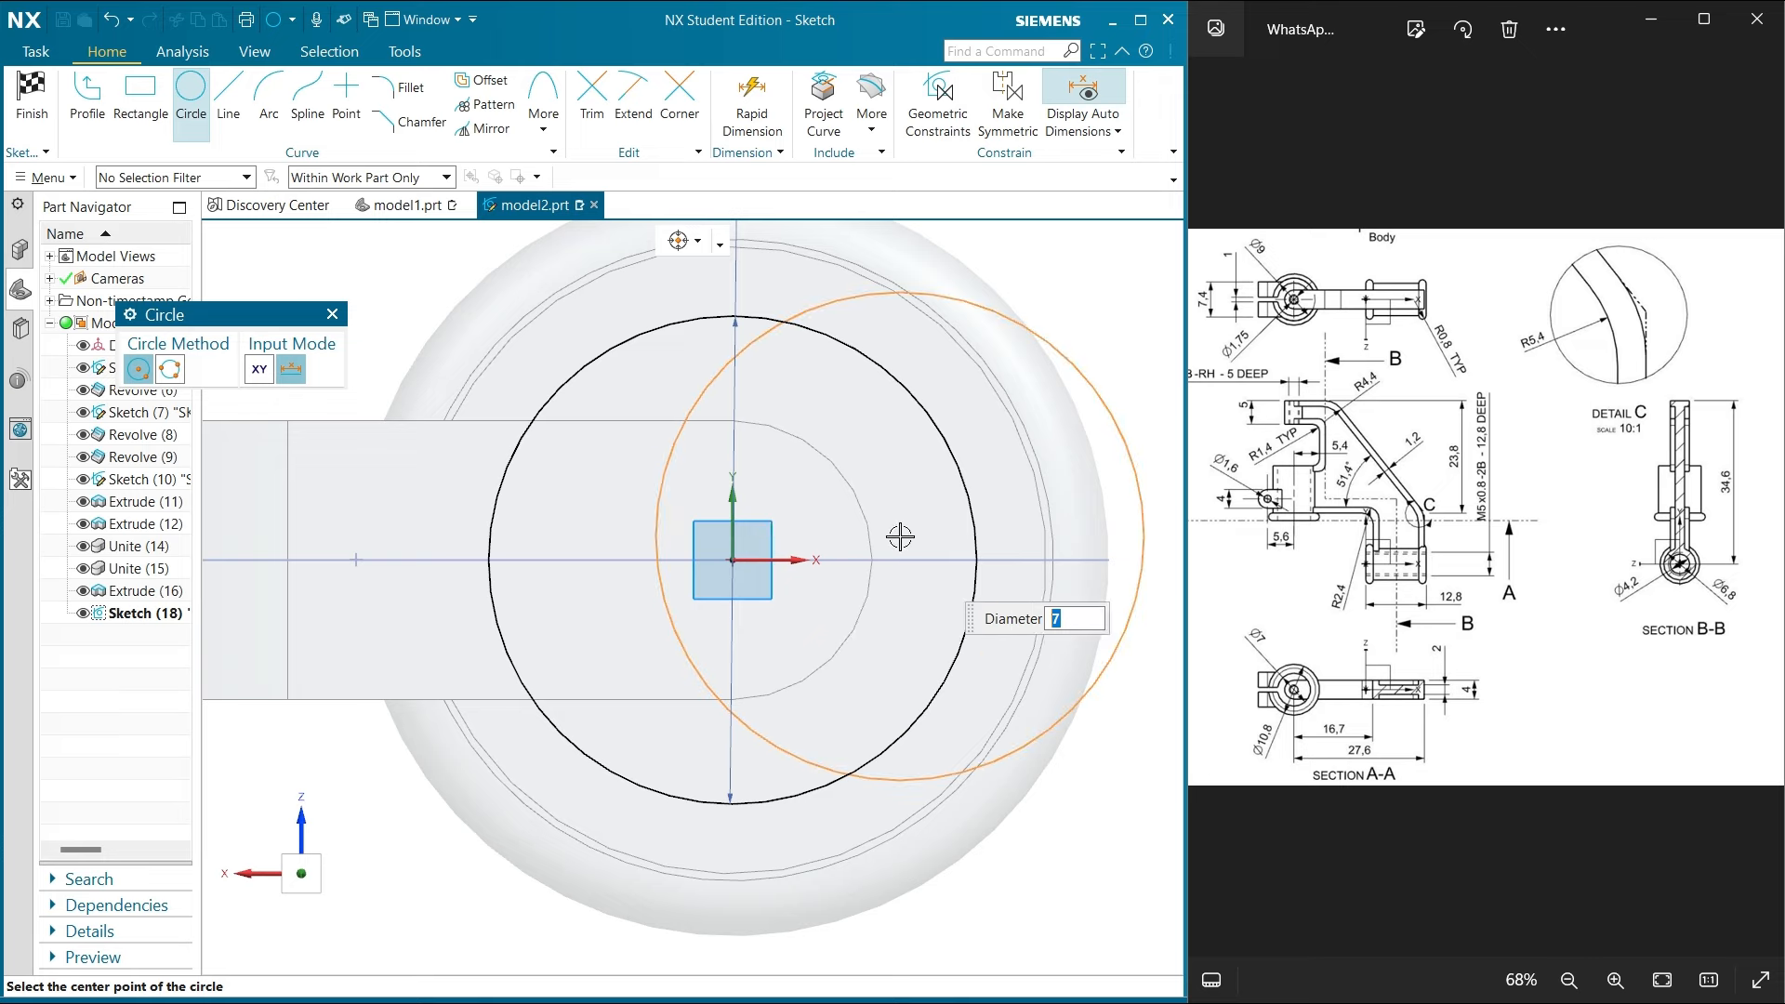
click(332, 314)
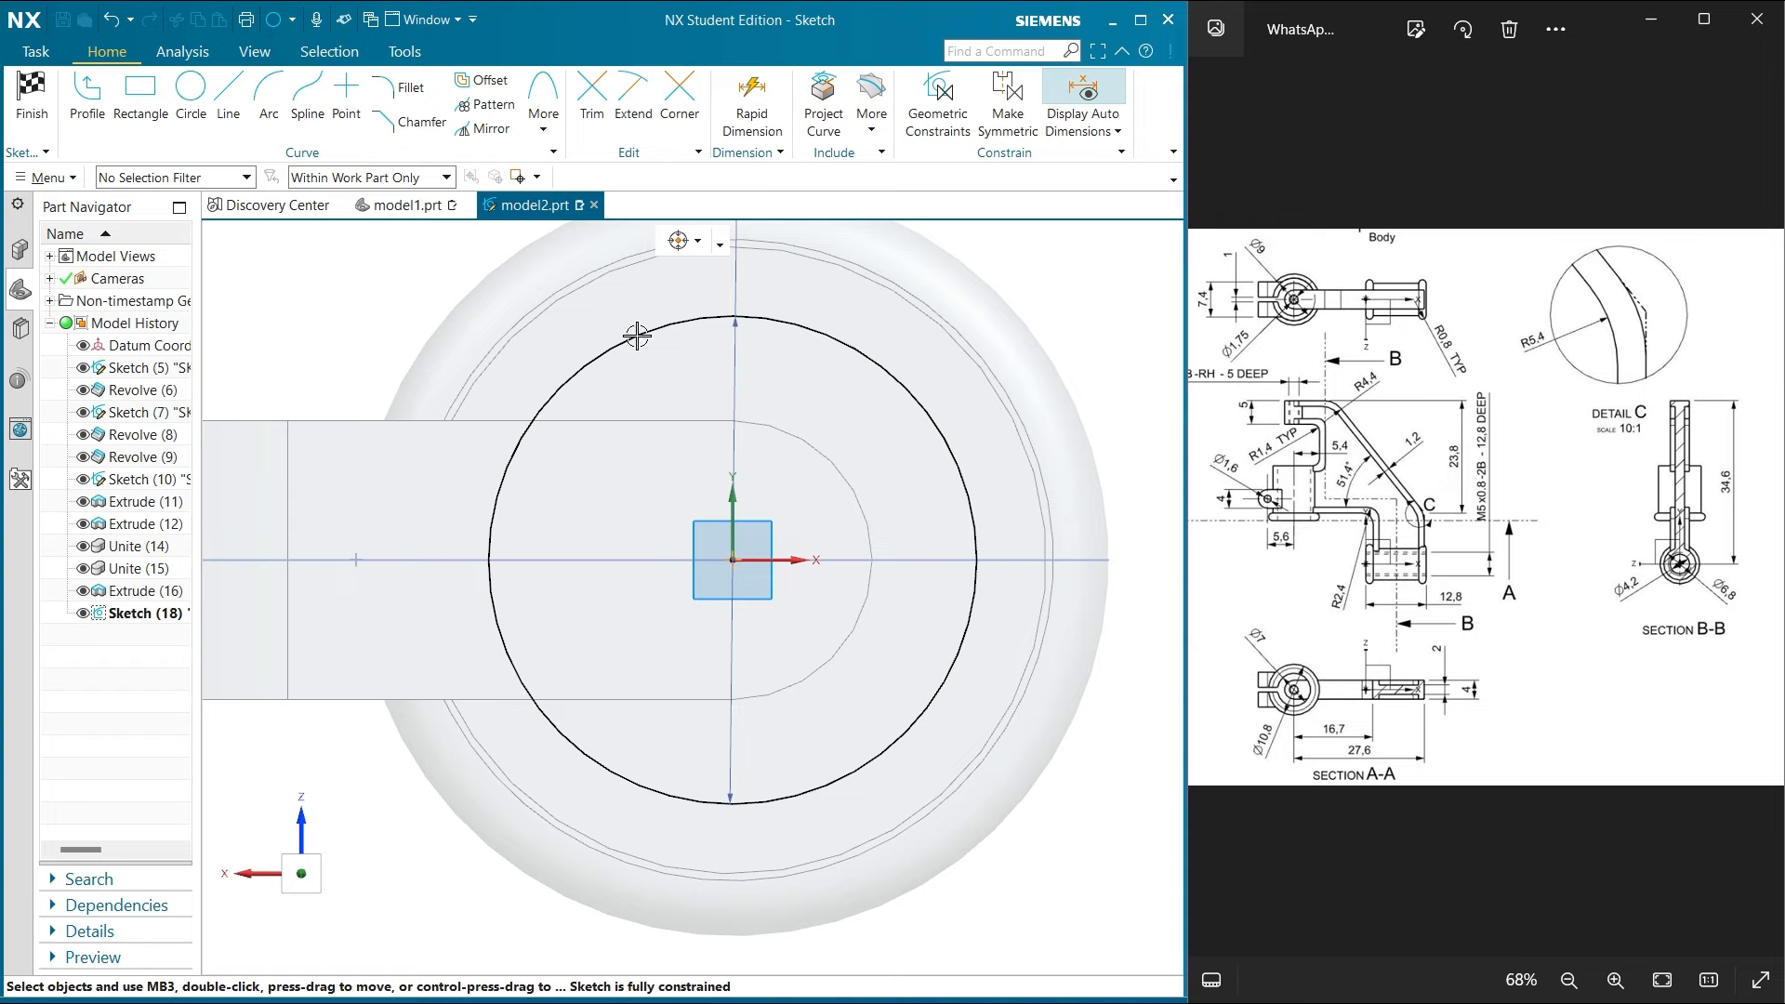
Enlarge the reference drawing, then sketch a 1.75 mm diameter circle centred on the sketch origin
scroll(1334, 631, down, 2)
scroll(1376, 333, up, 3)
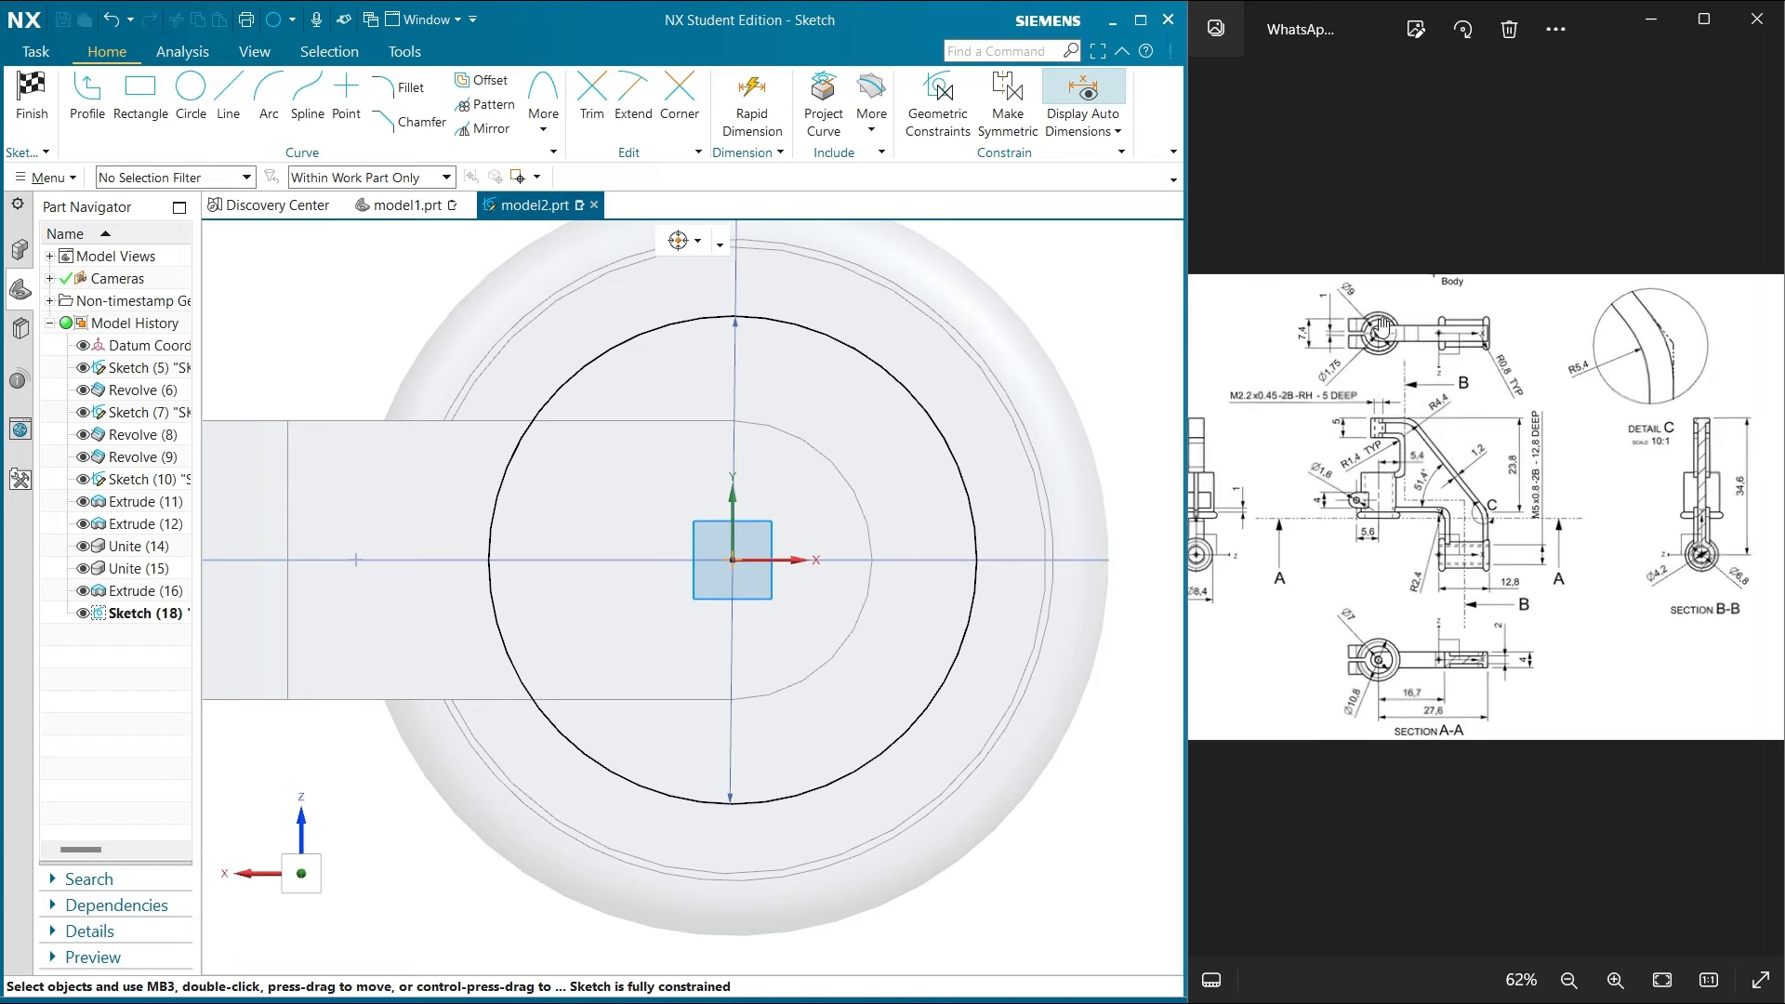
click(184, 98)
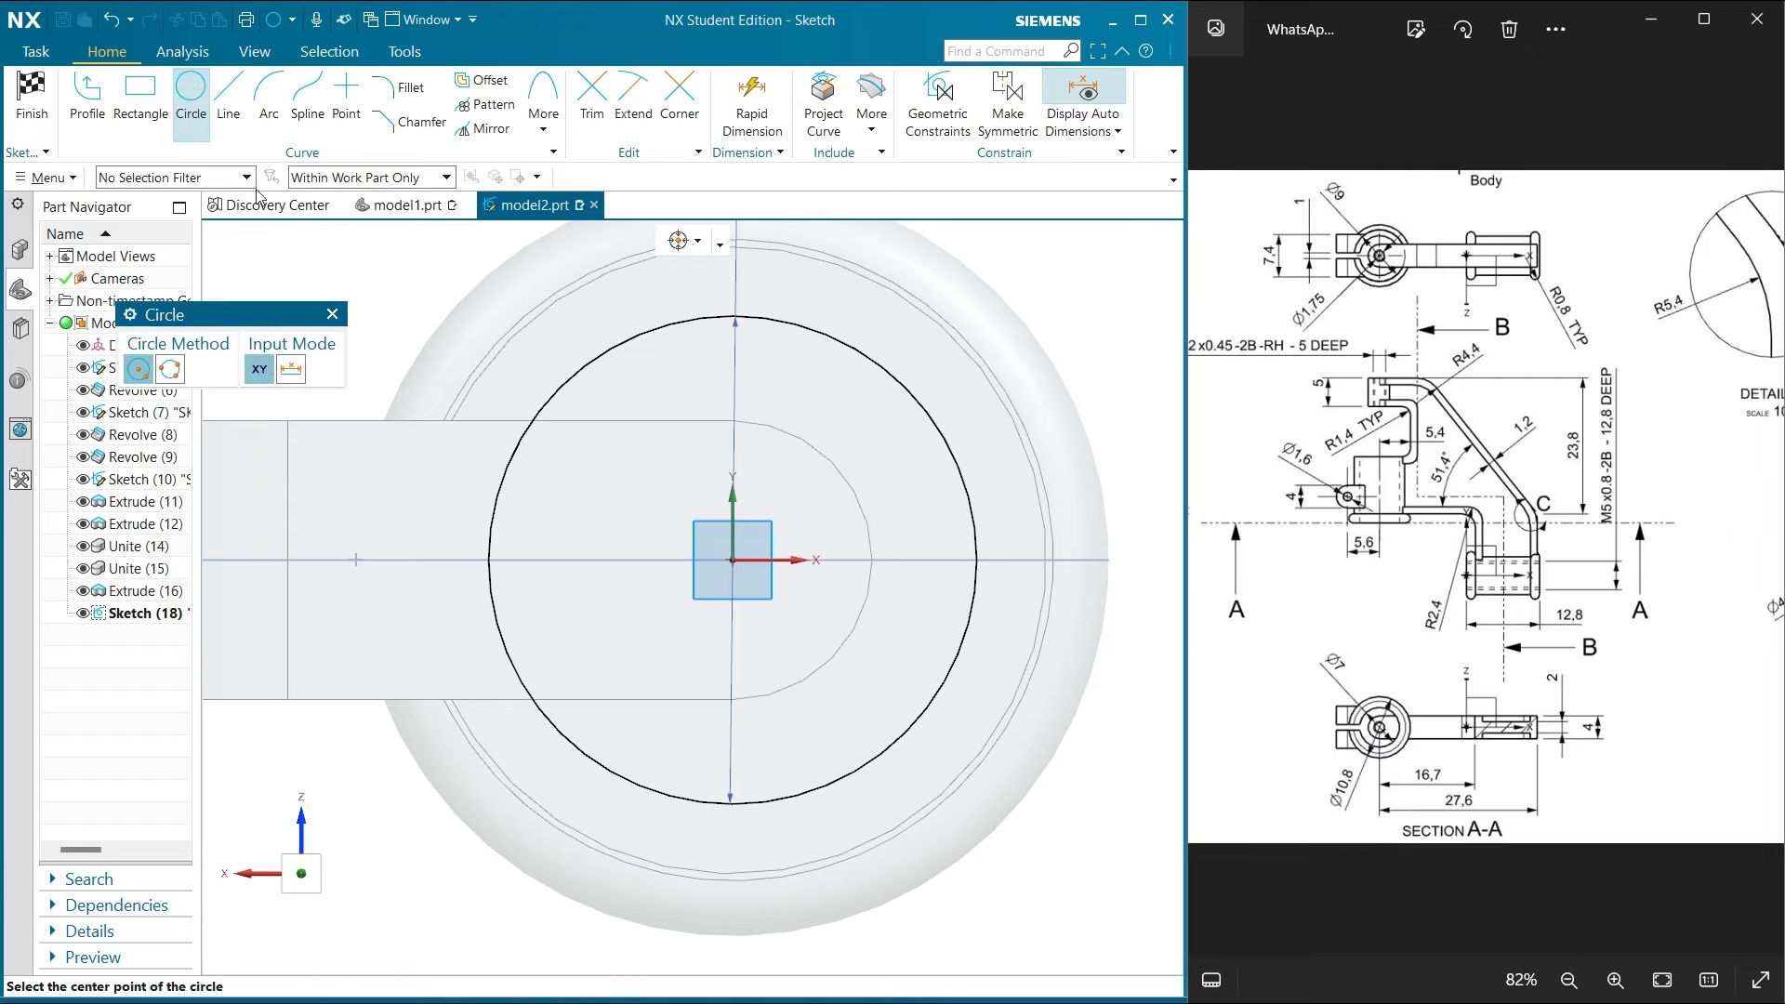
click(733, 560)
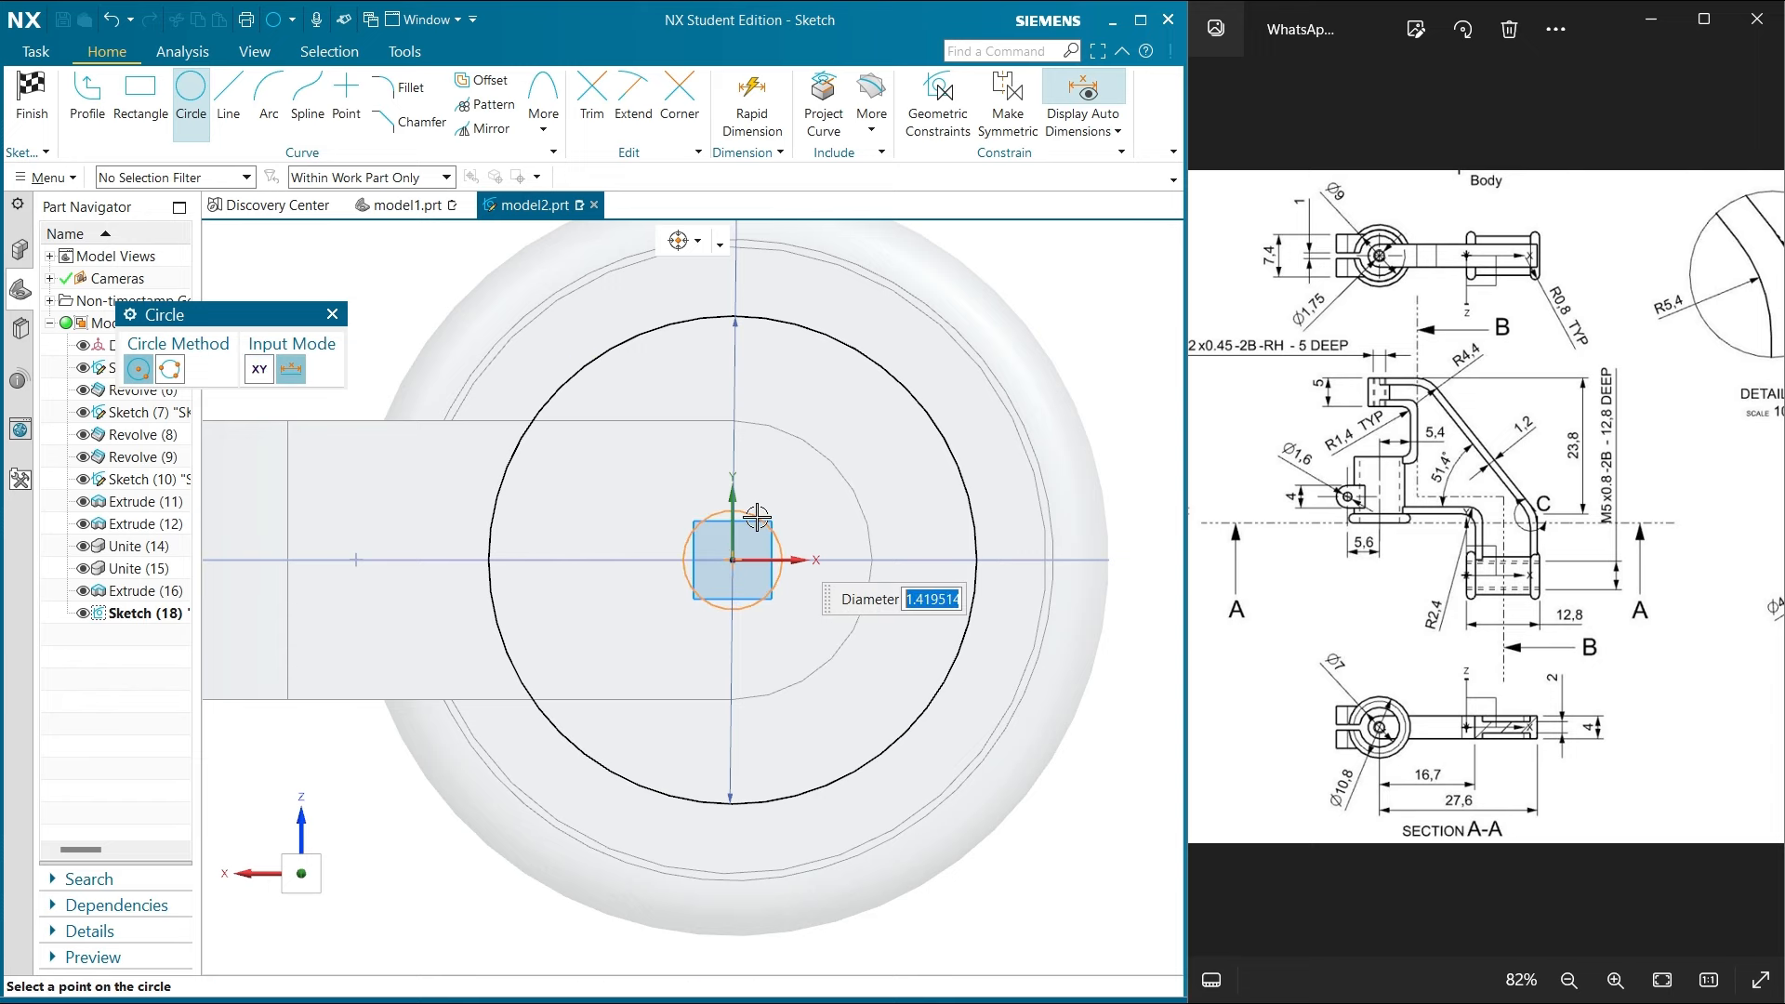
key(Return)
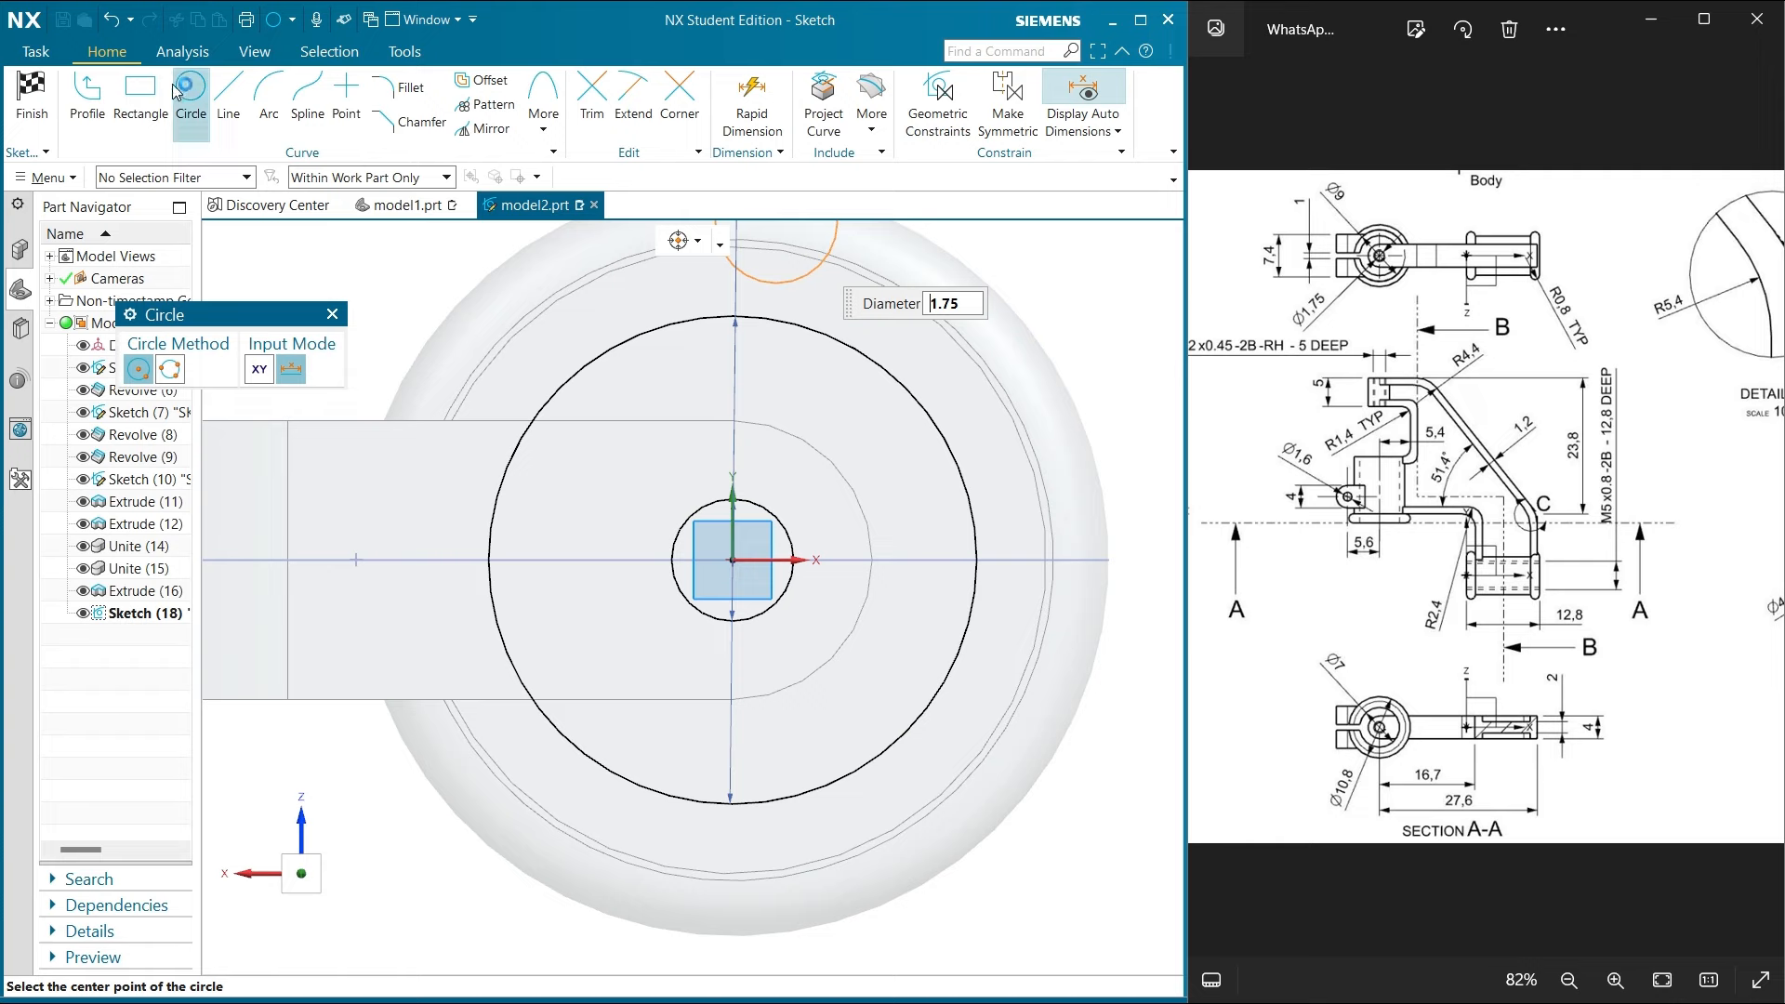
key(Escape)
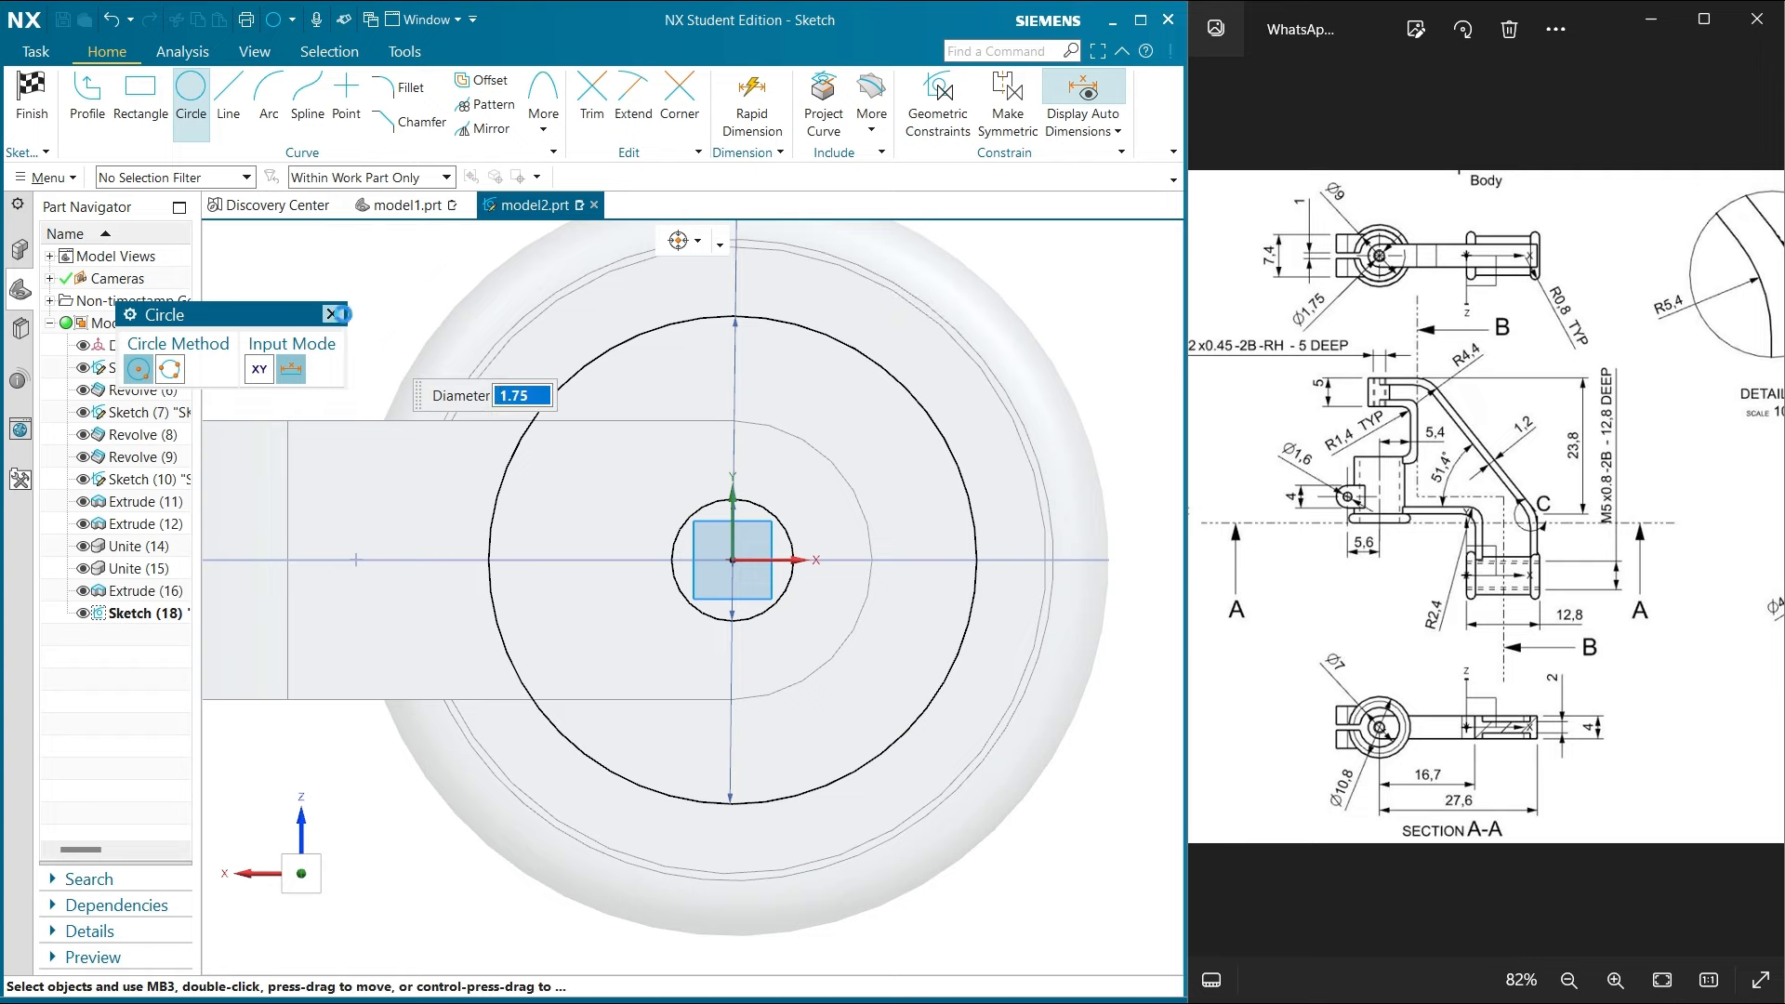
Delete the 7 mm circle, keeping only the 1.75 mm one, and finish the sketch
right_click(589, 347)
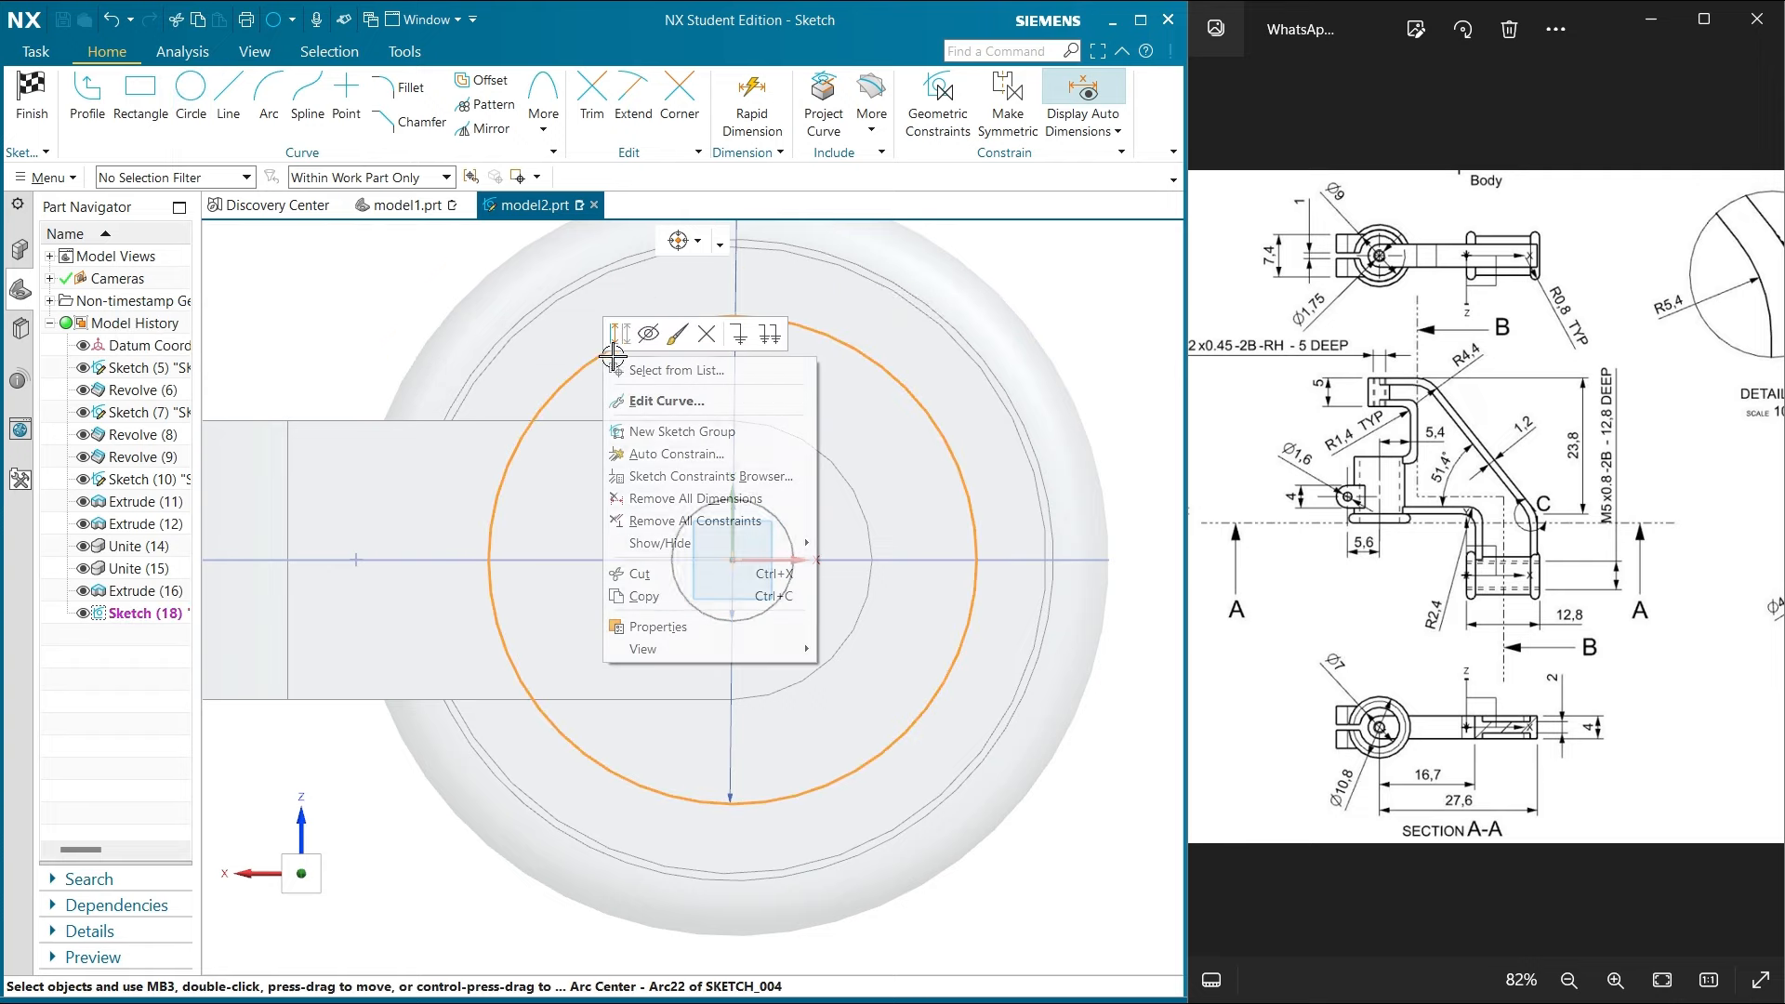
click(699, 329)
click(31, 102)
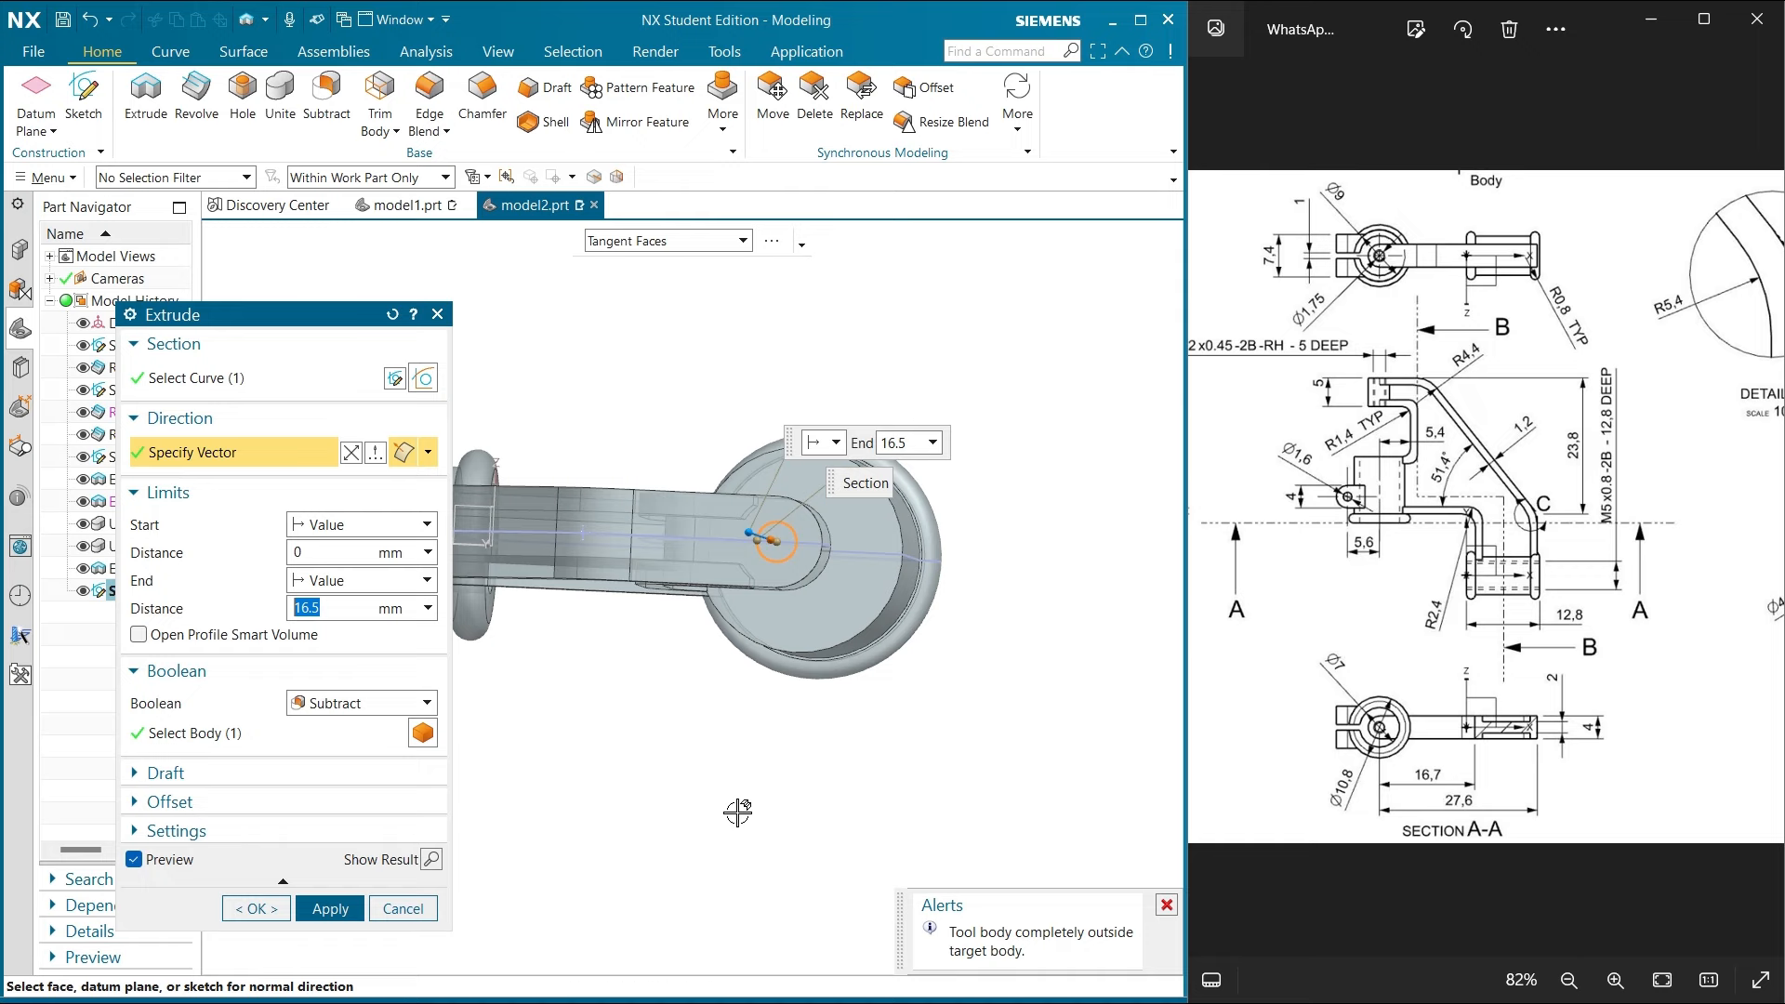
Reverse the extrusion into the arm's upper end, set its end distance to 9 mm, and apply it as a subtractive cut
middle_drag(737, 812, 773, 290)
double_click(768, 254)
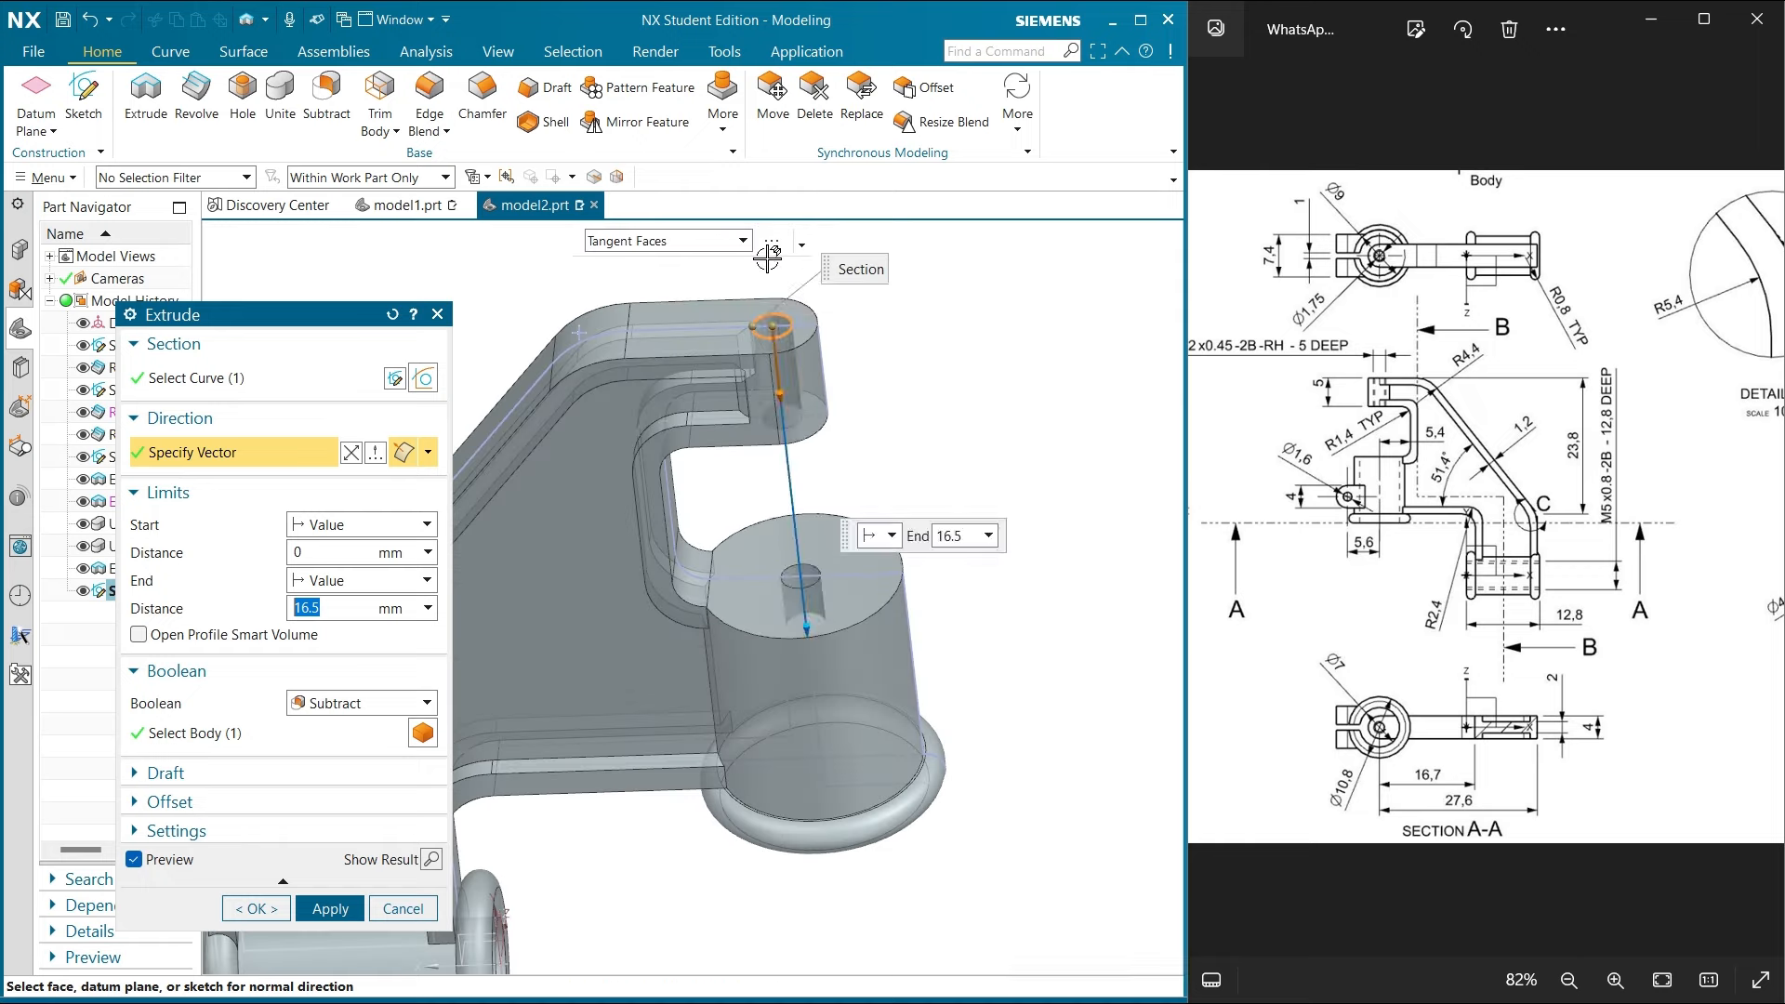
drag(813, 634, 791, 491)
click(338, 908)
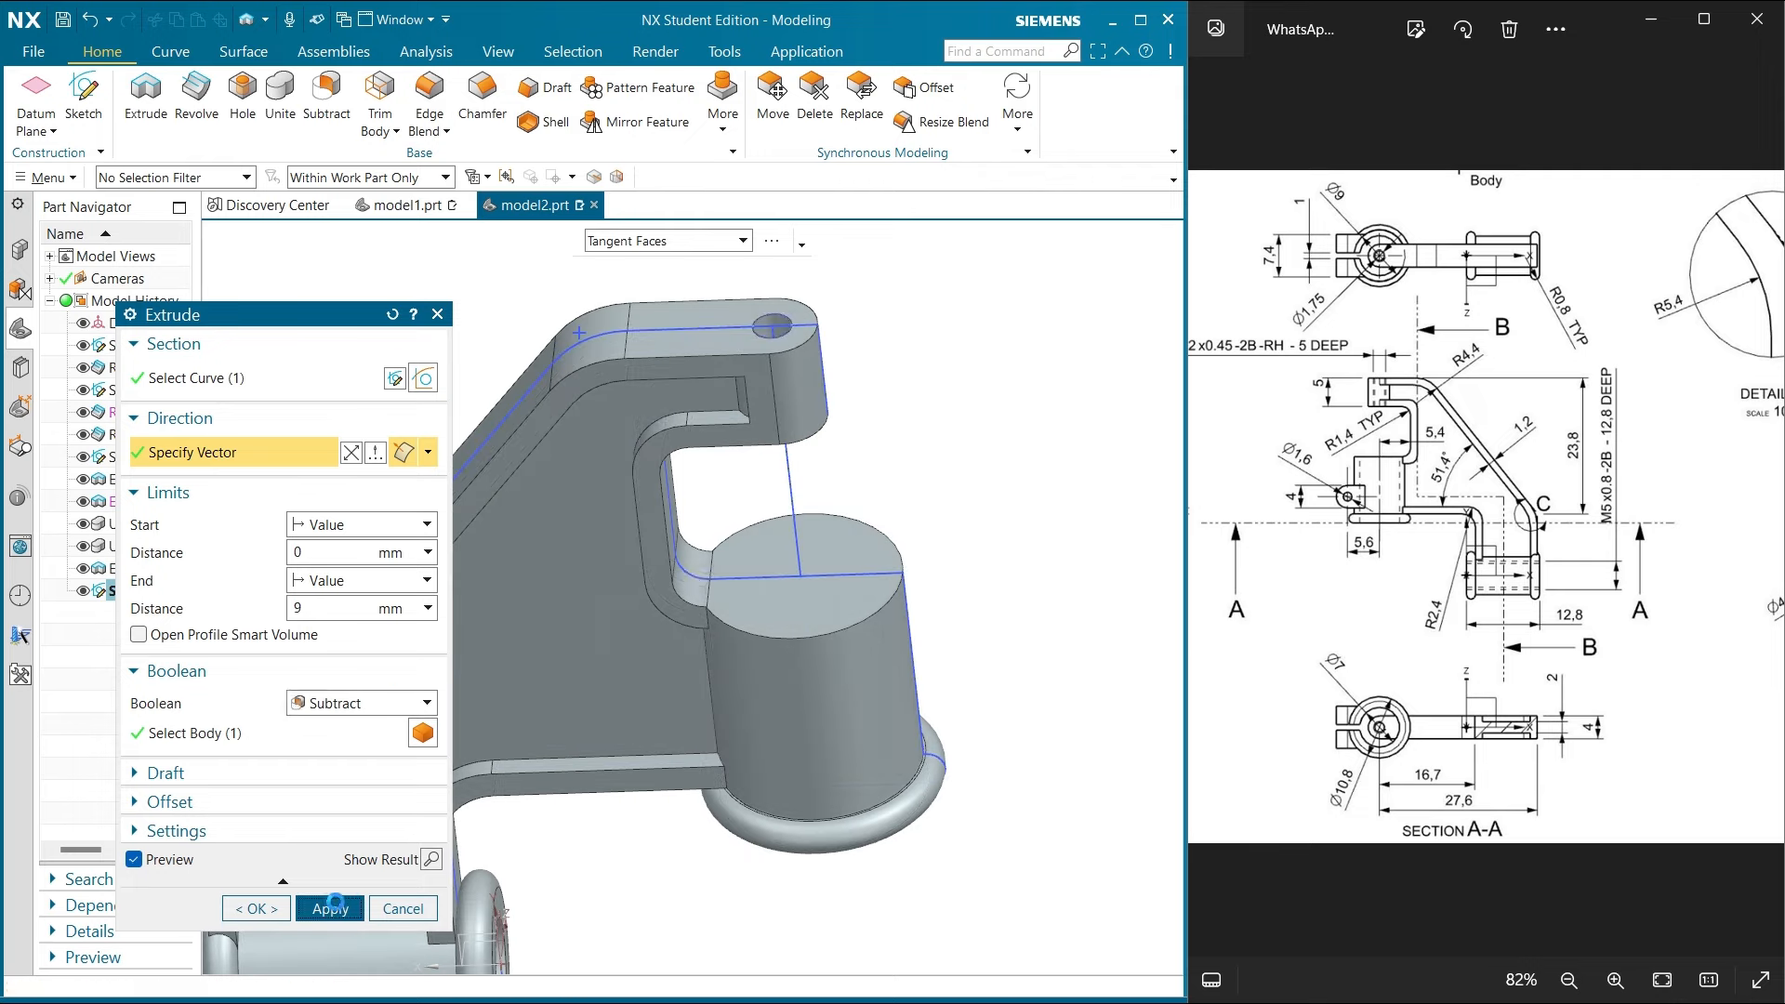
Start an Extrude with a new sketch on the larger cylinder's top face, draw a 7 mm circle centred on the sketch origin, and finish the sketch
click(145, 98)
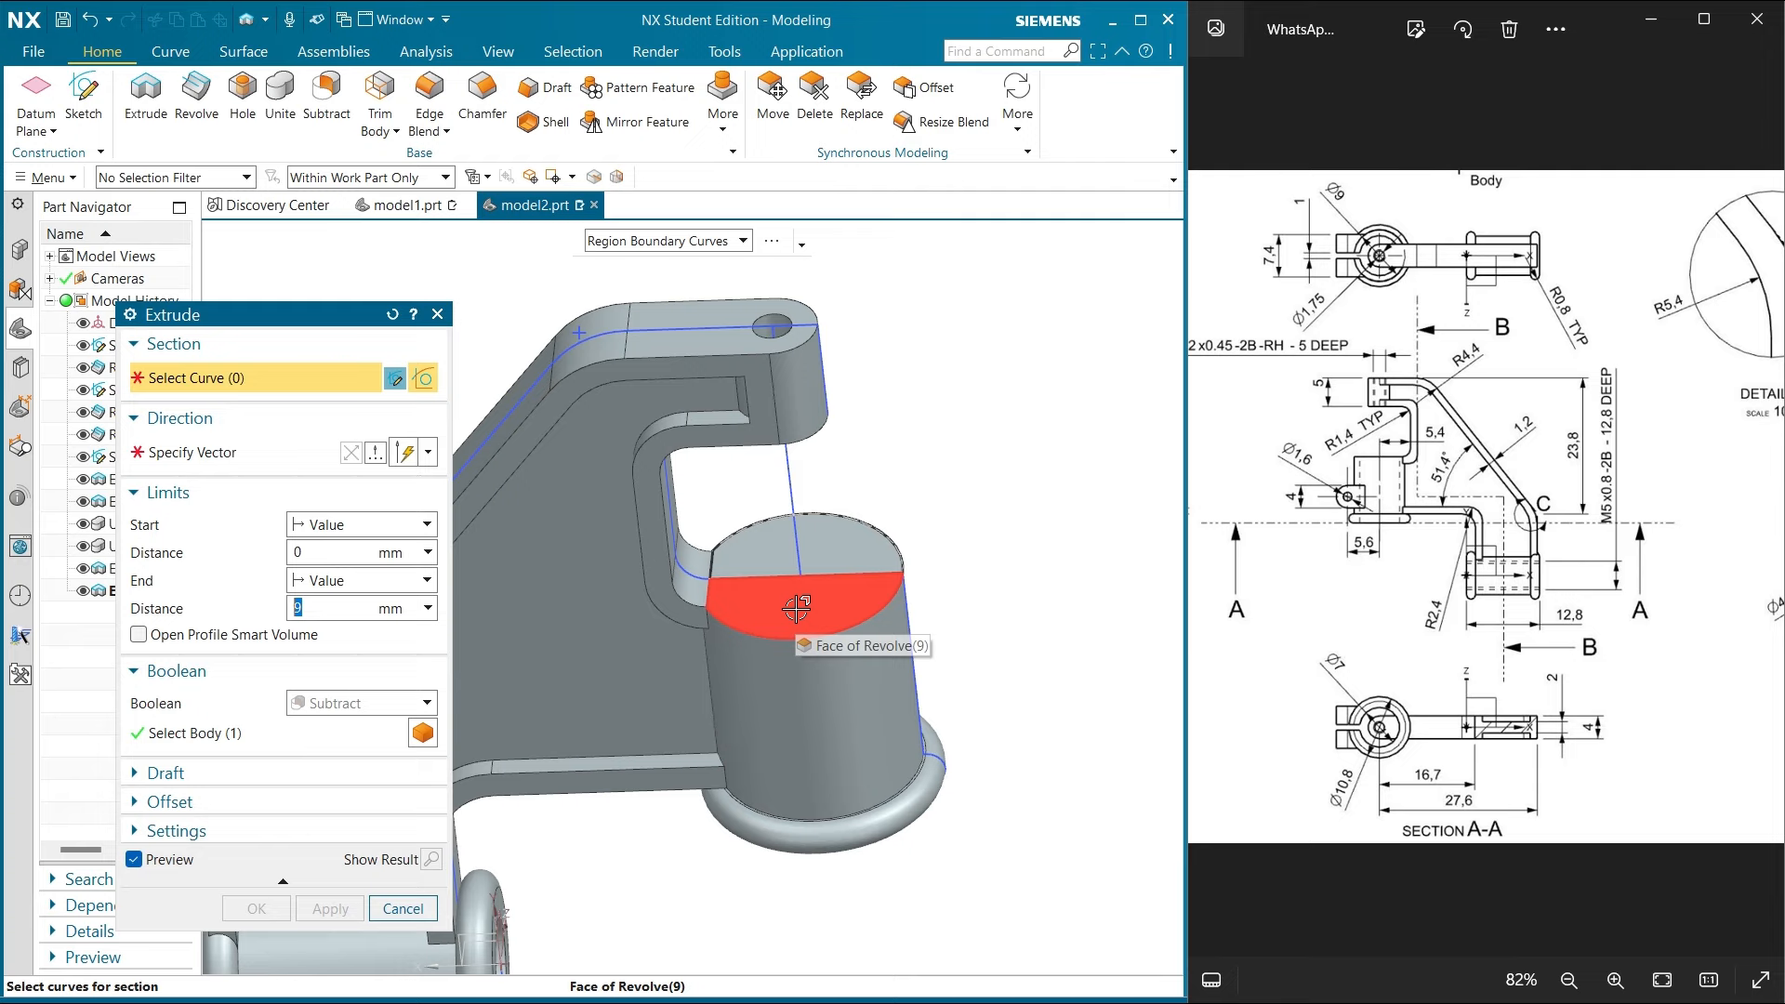
click(398, 381)
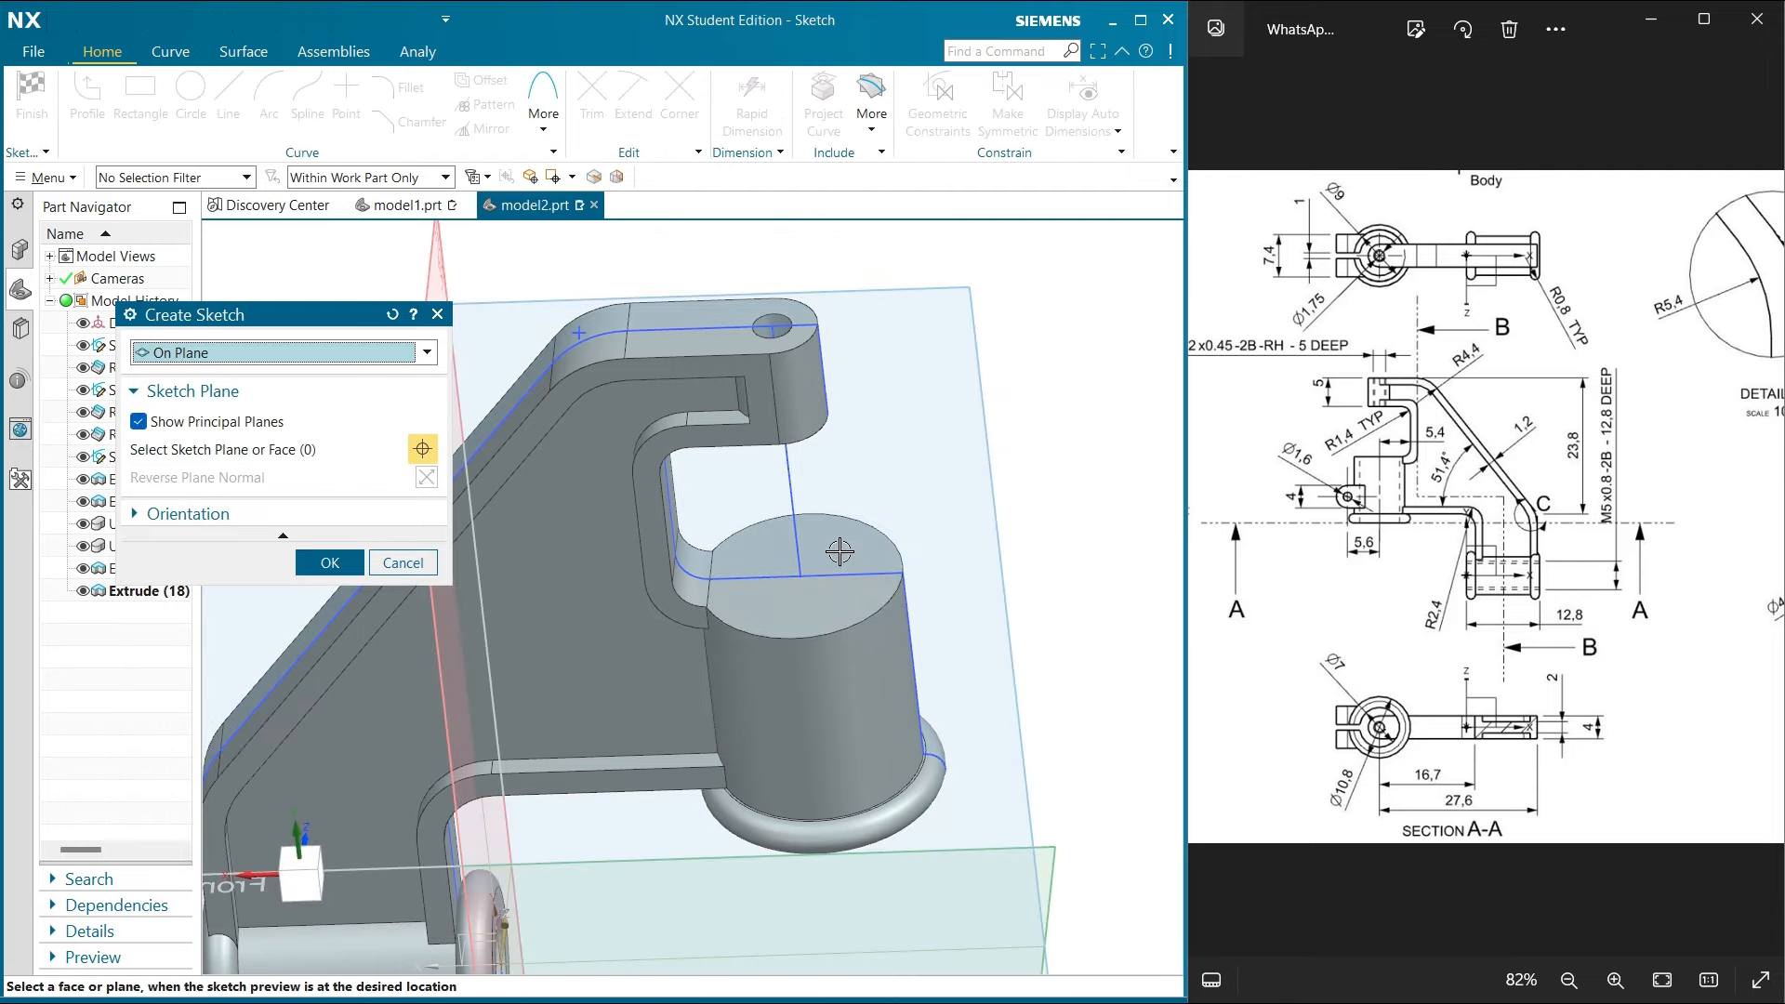
click(836, 549)
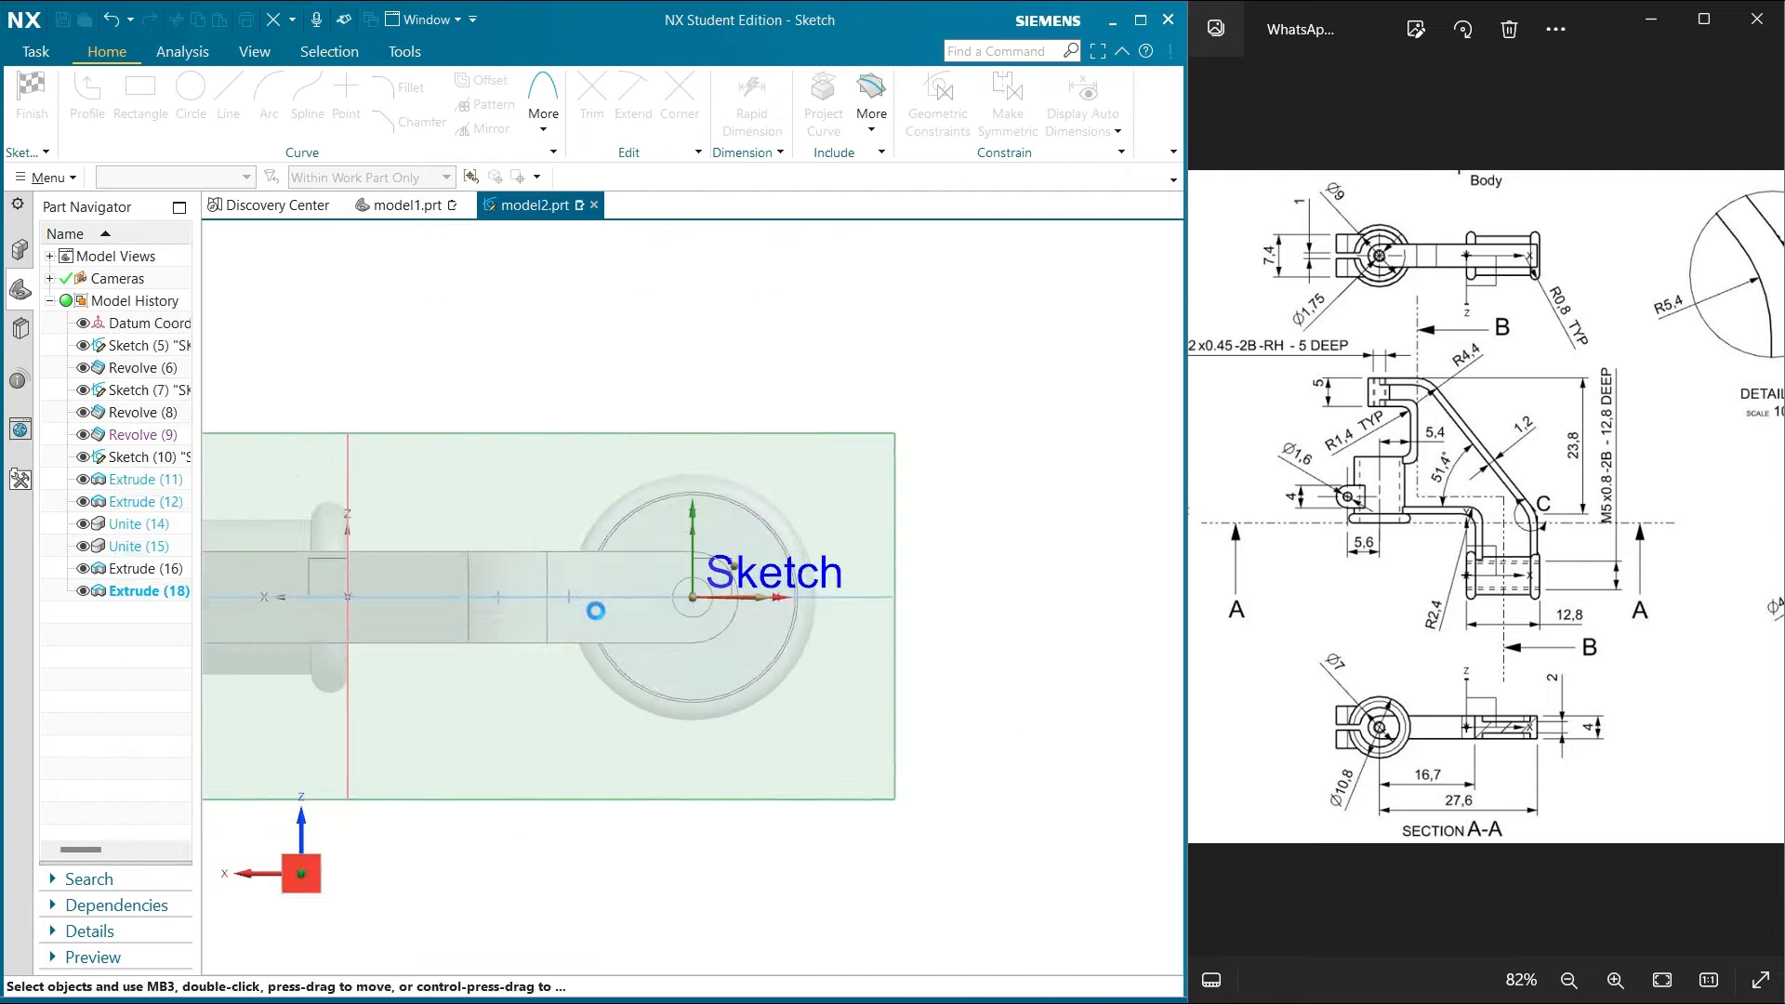
click(188, 93)
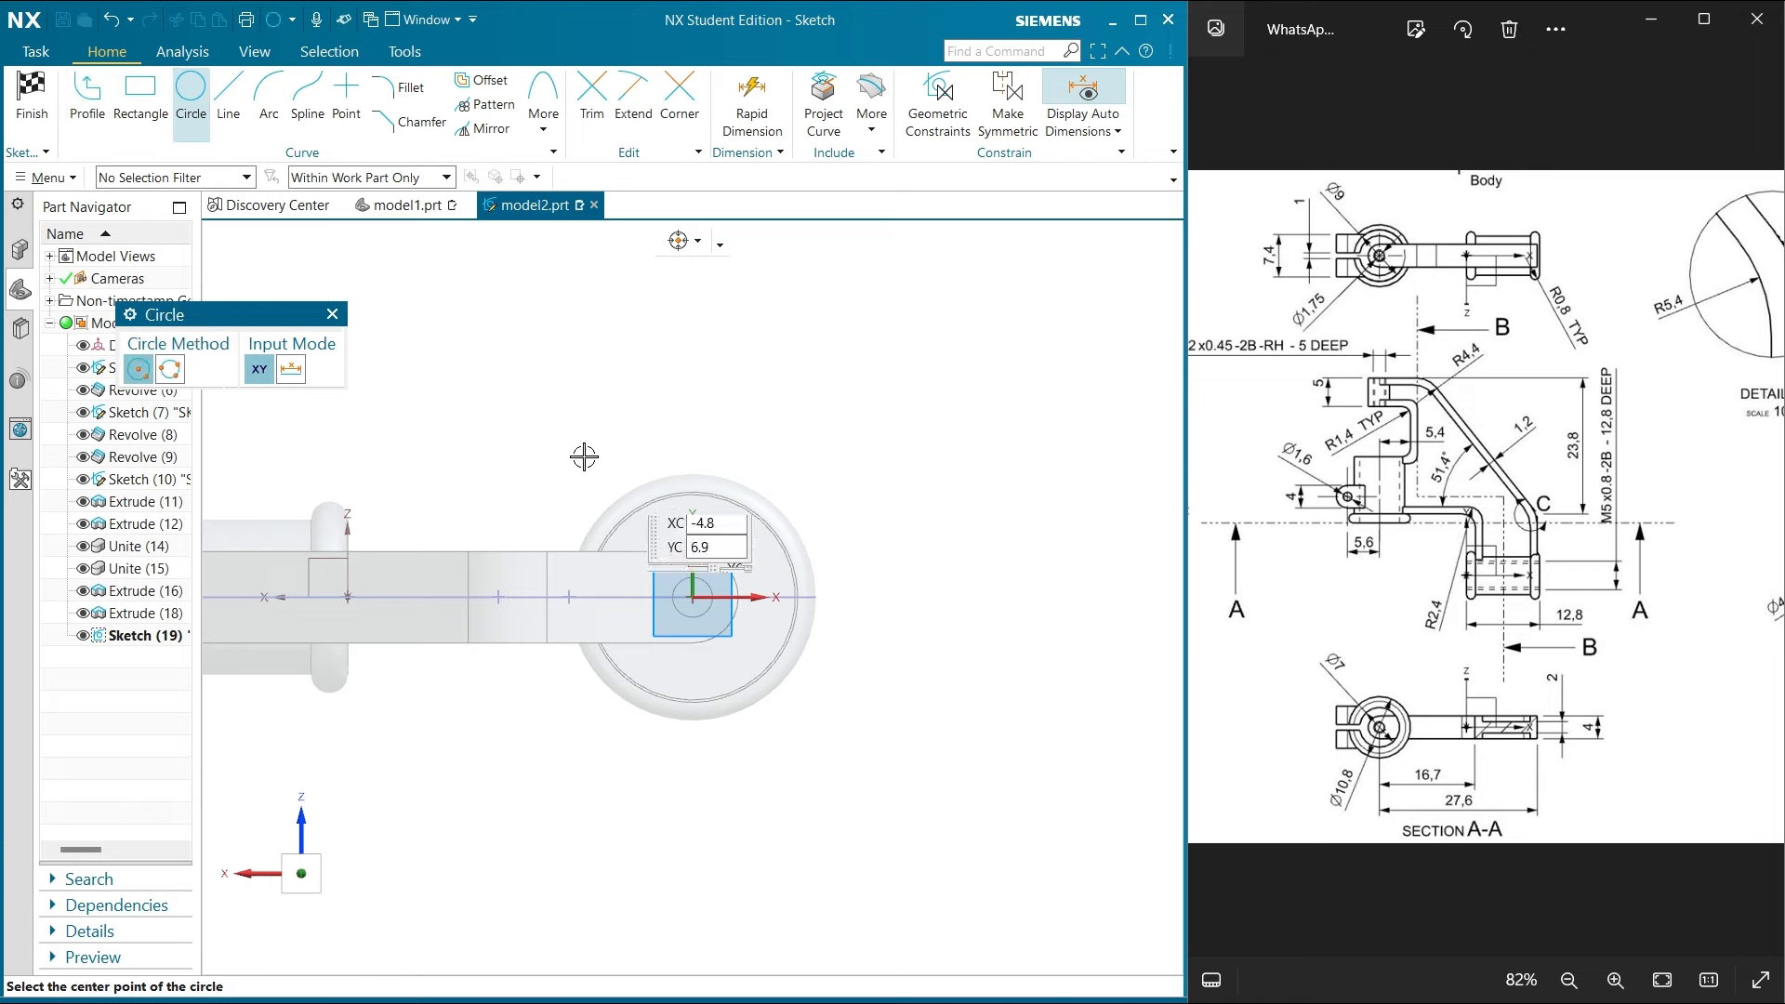
click(693, 597)
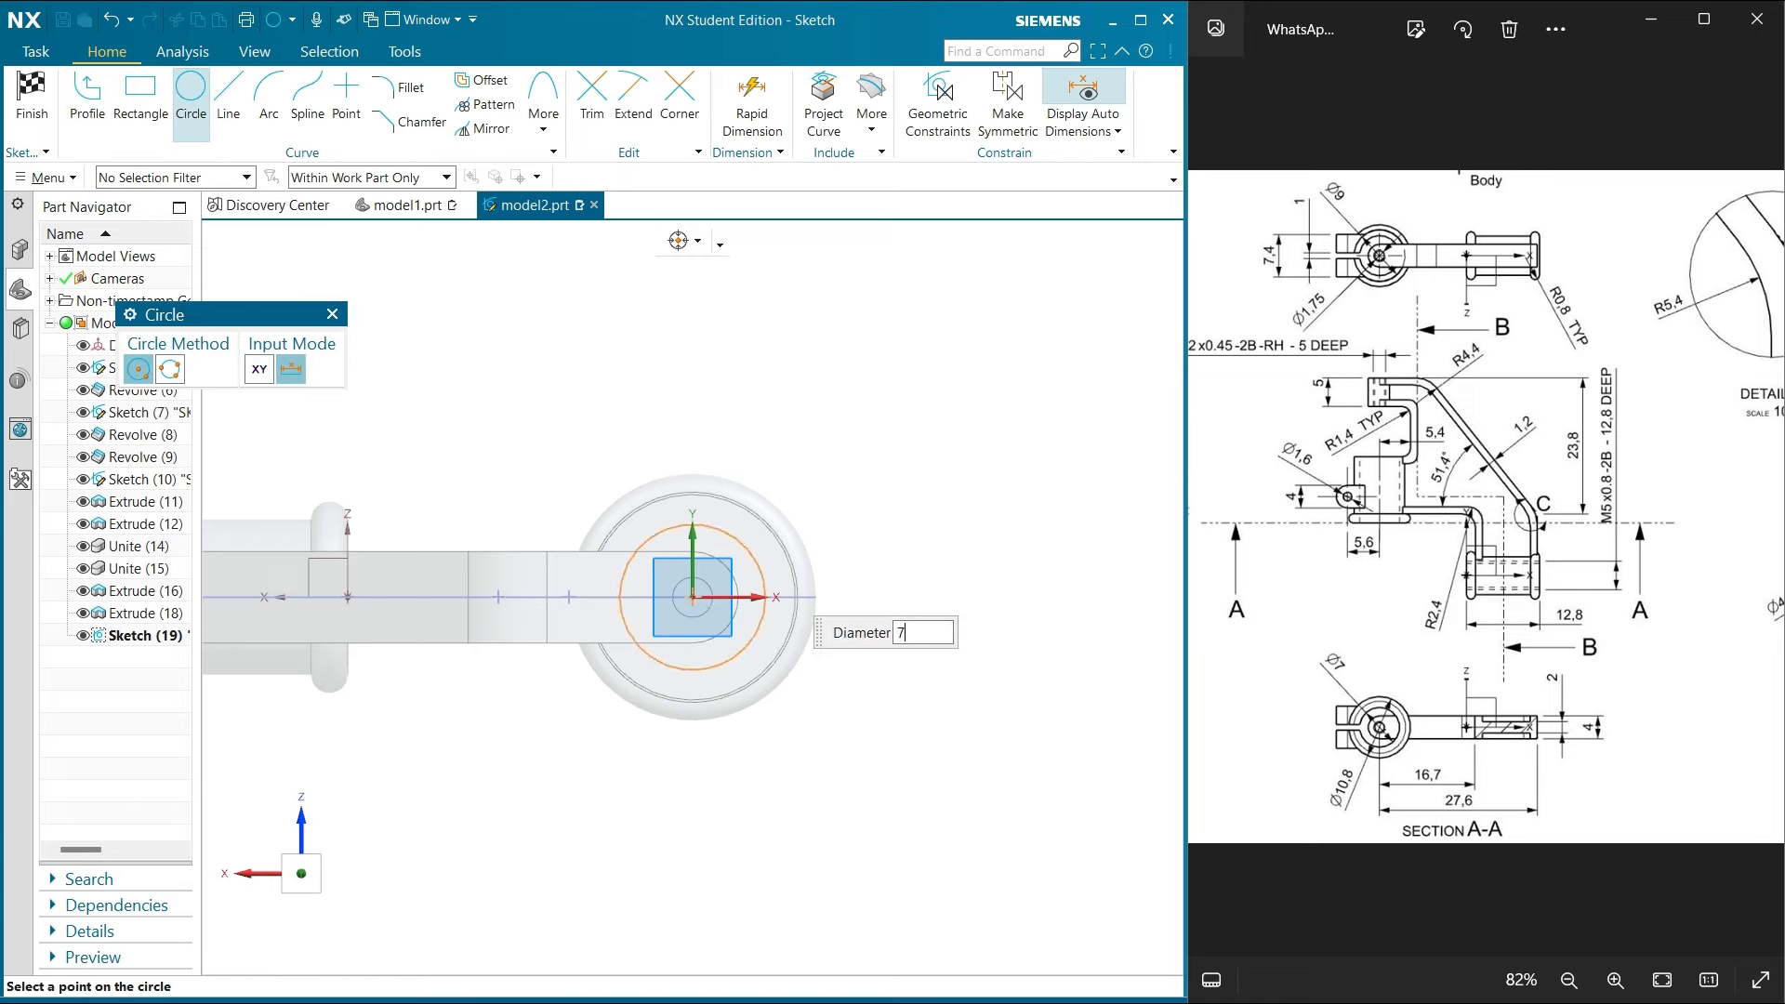
text(7)
key(Return)
click(32, 101)
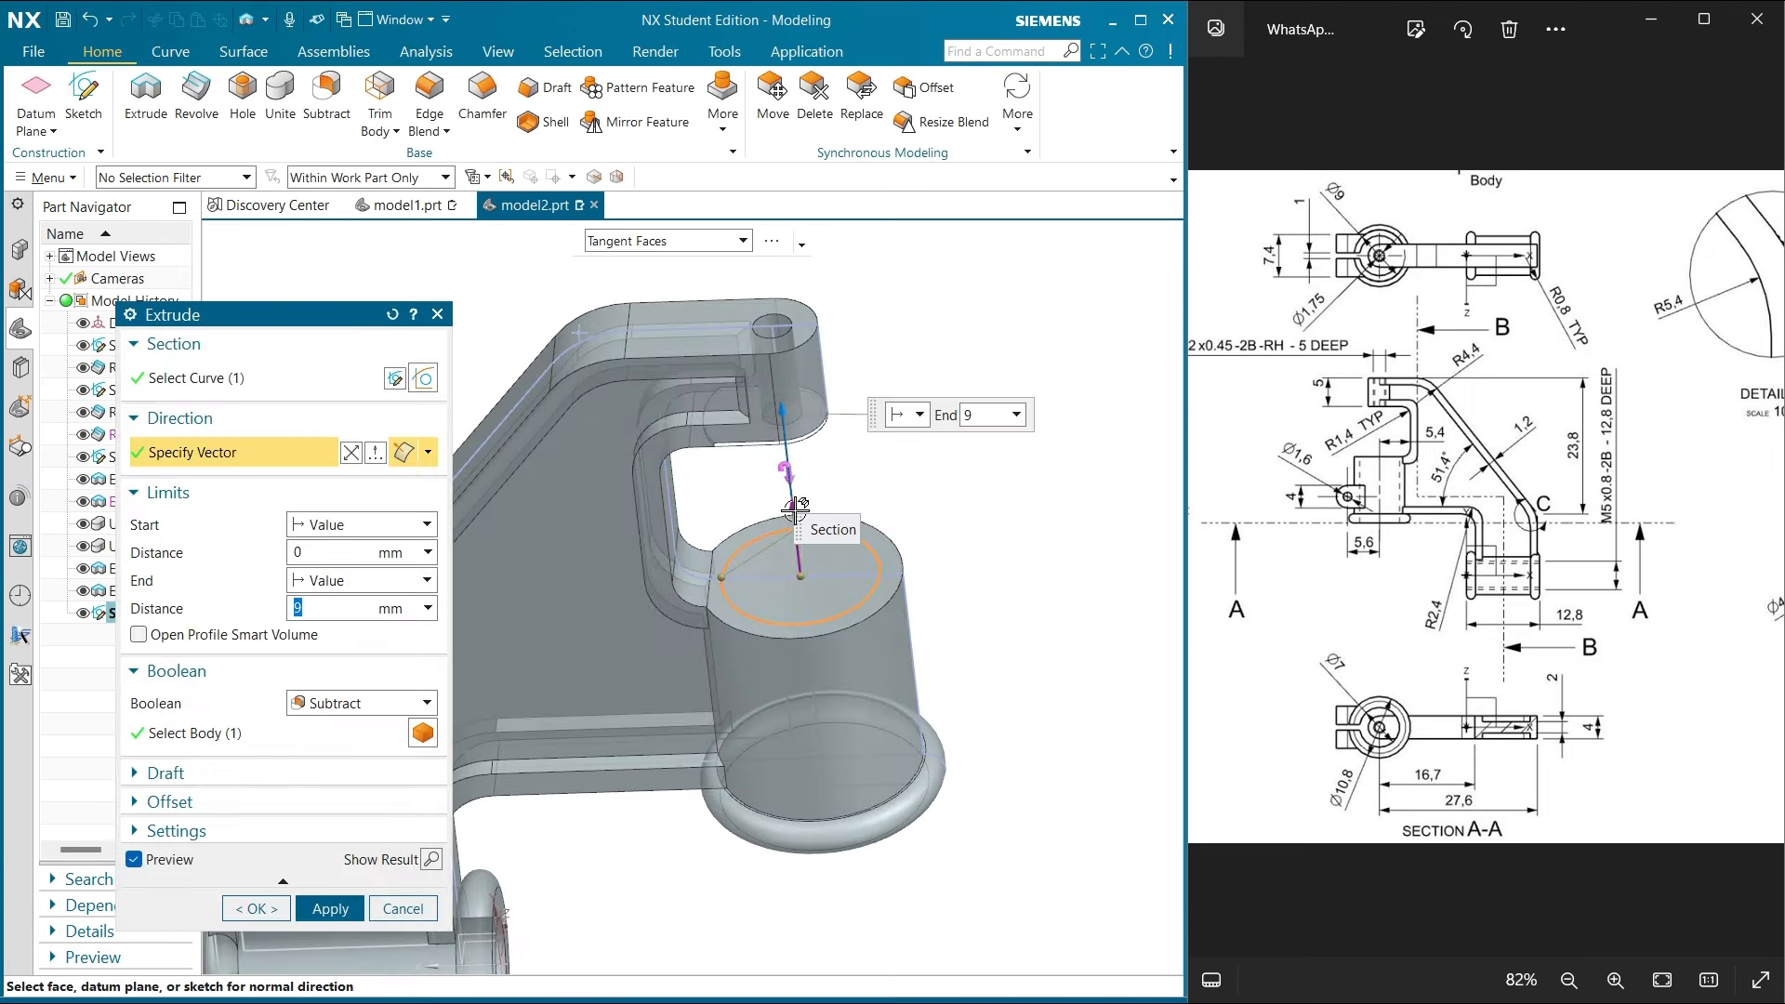
Reverse the extrusion into the larger cylinder, extend it to 16.5 mm, apply it as a subtractive cut, and leave the Extrude command
double_click(794, 509)
drag(823, 739, 835, 876)
click(326, 908)
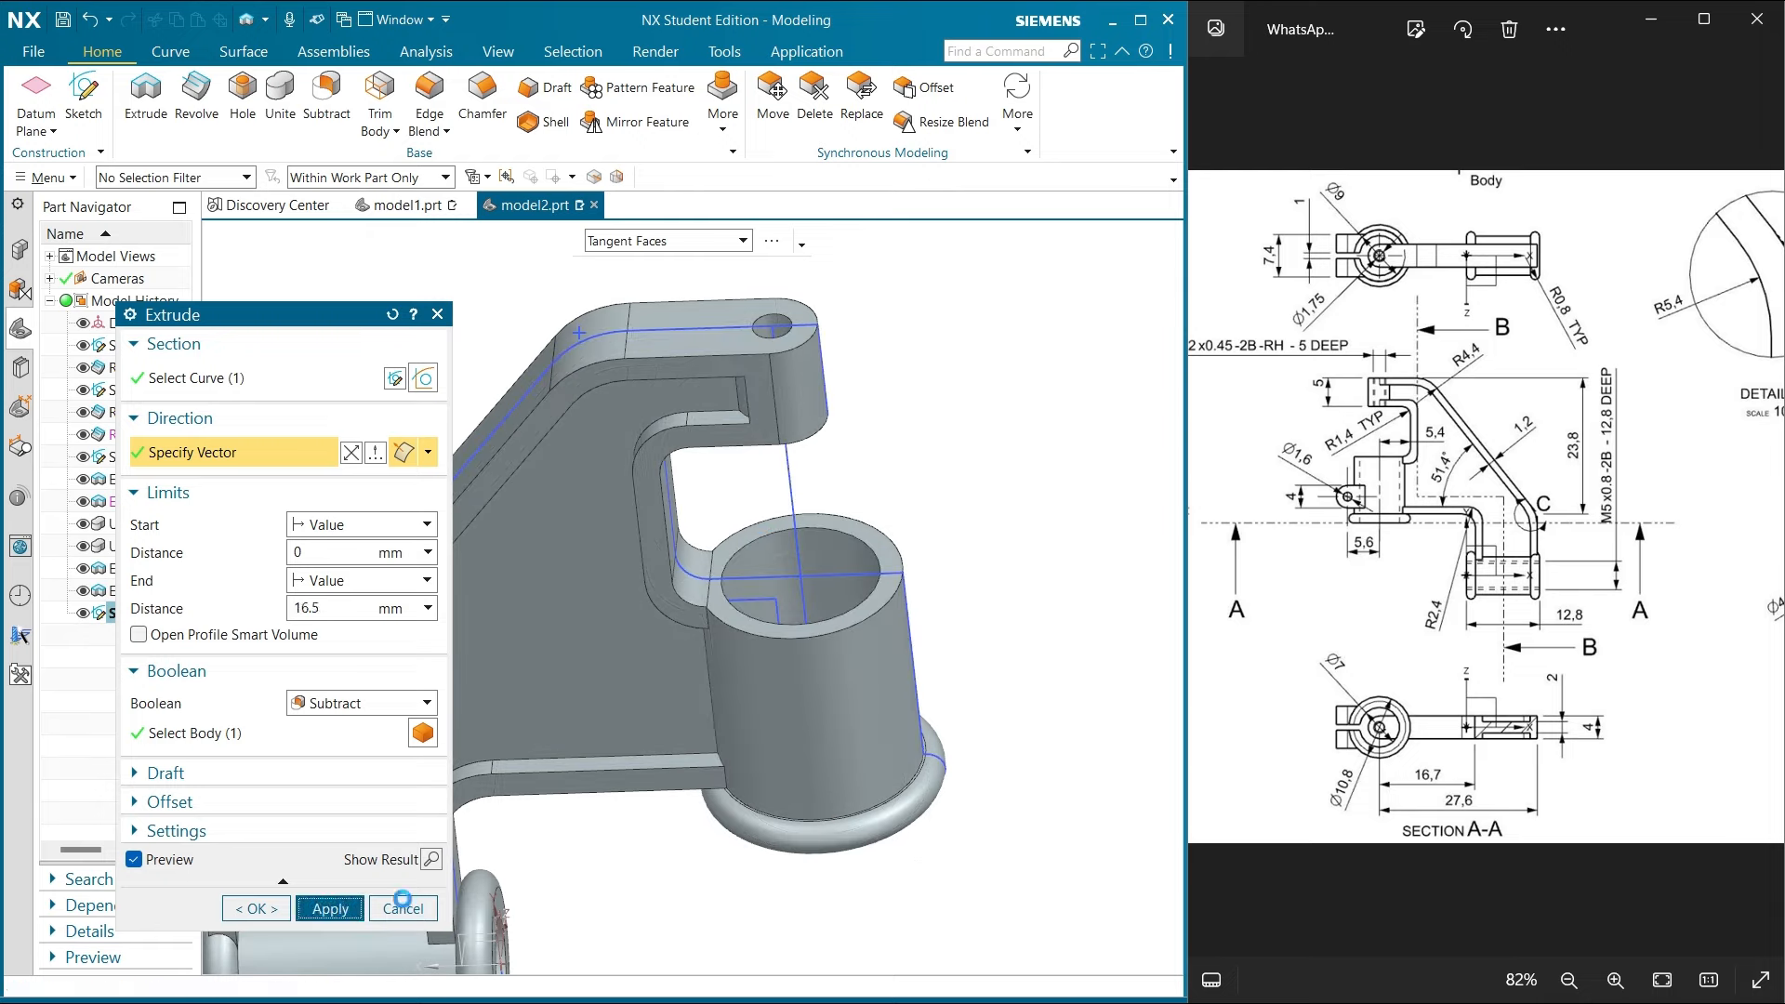
middle_drag(740, 939, 741, 779)
scroll(768, 710, down, 2)
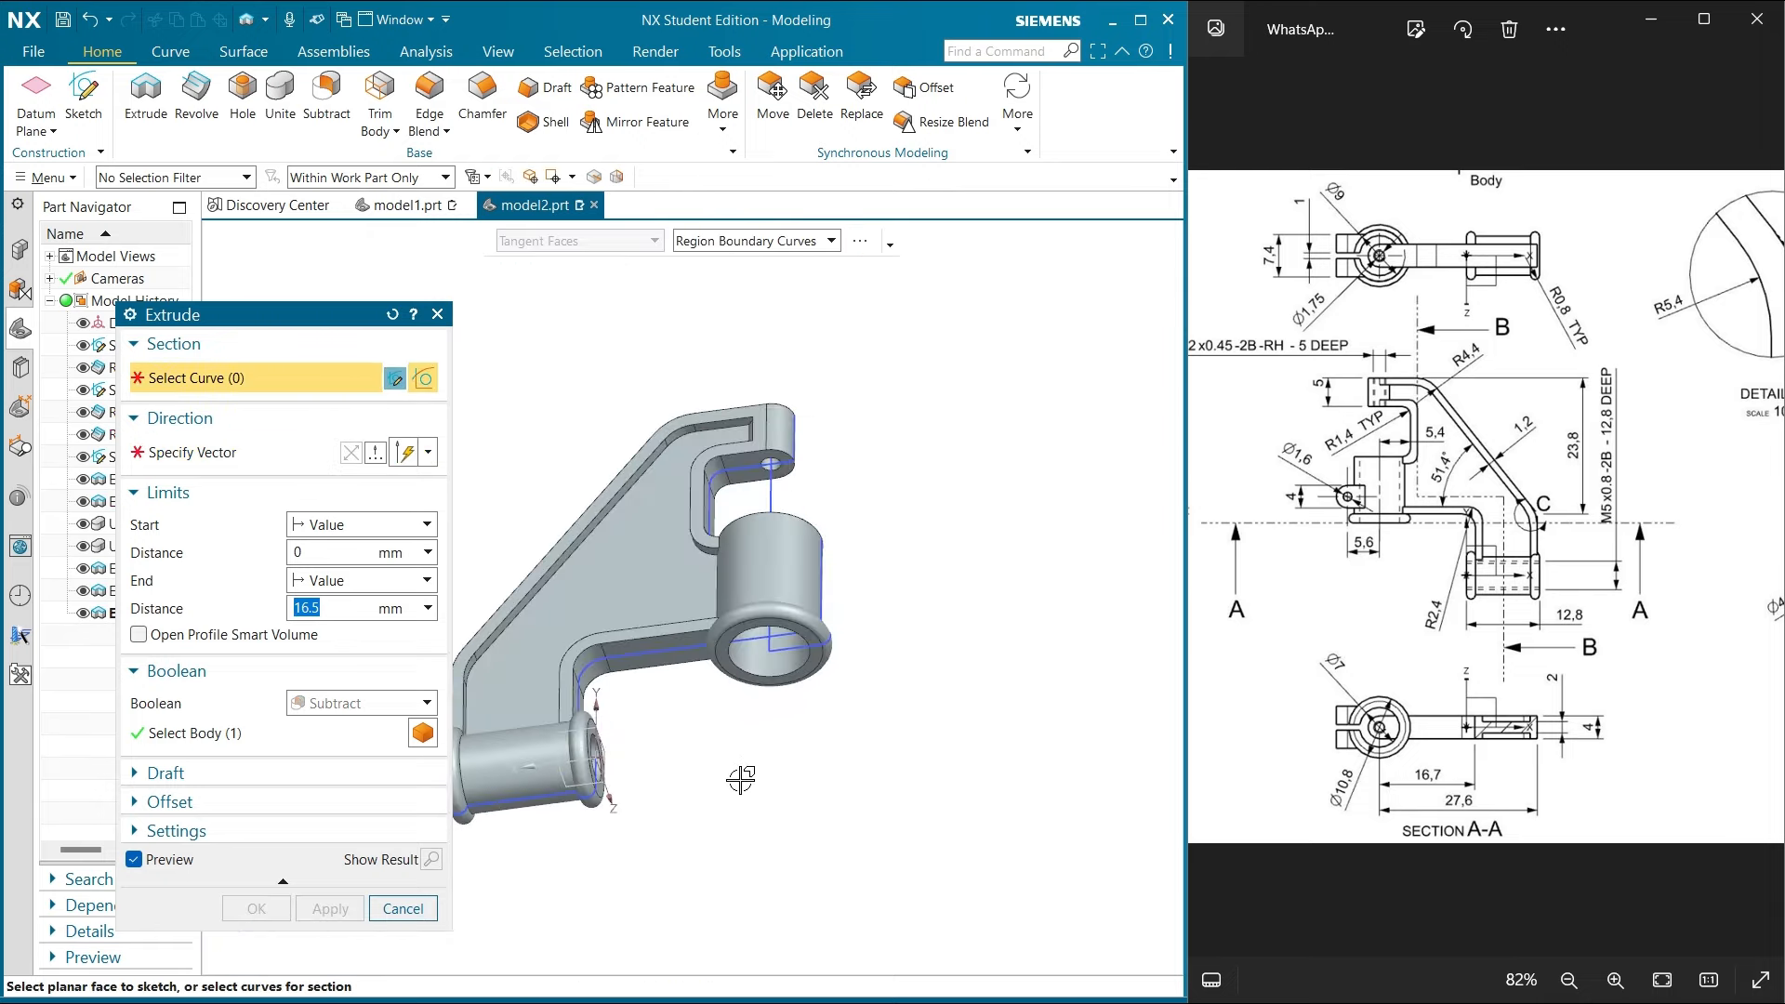
click(401, 908)
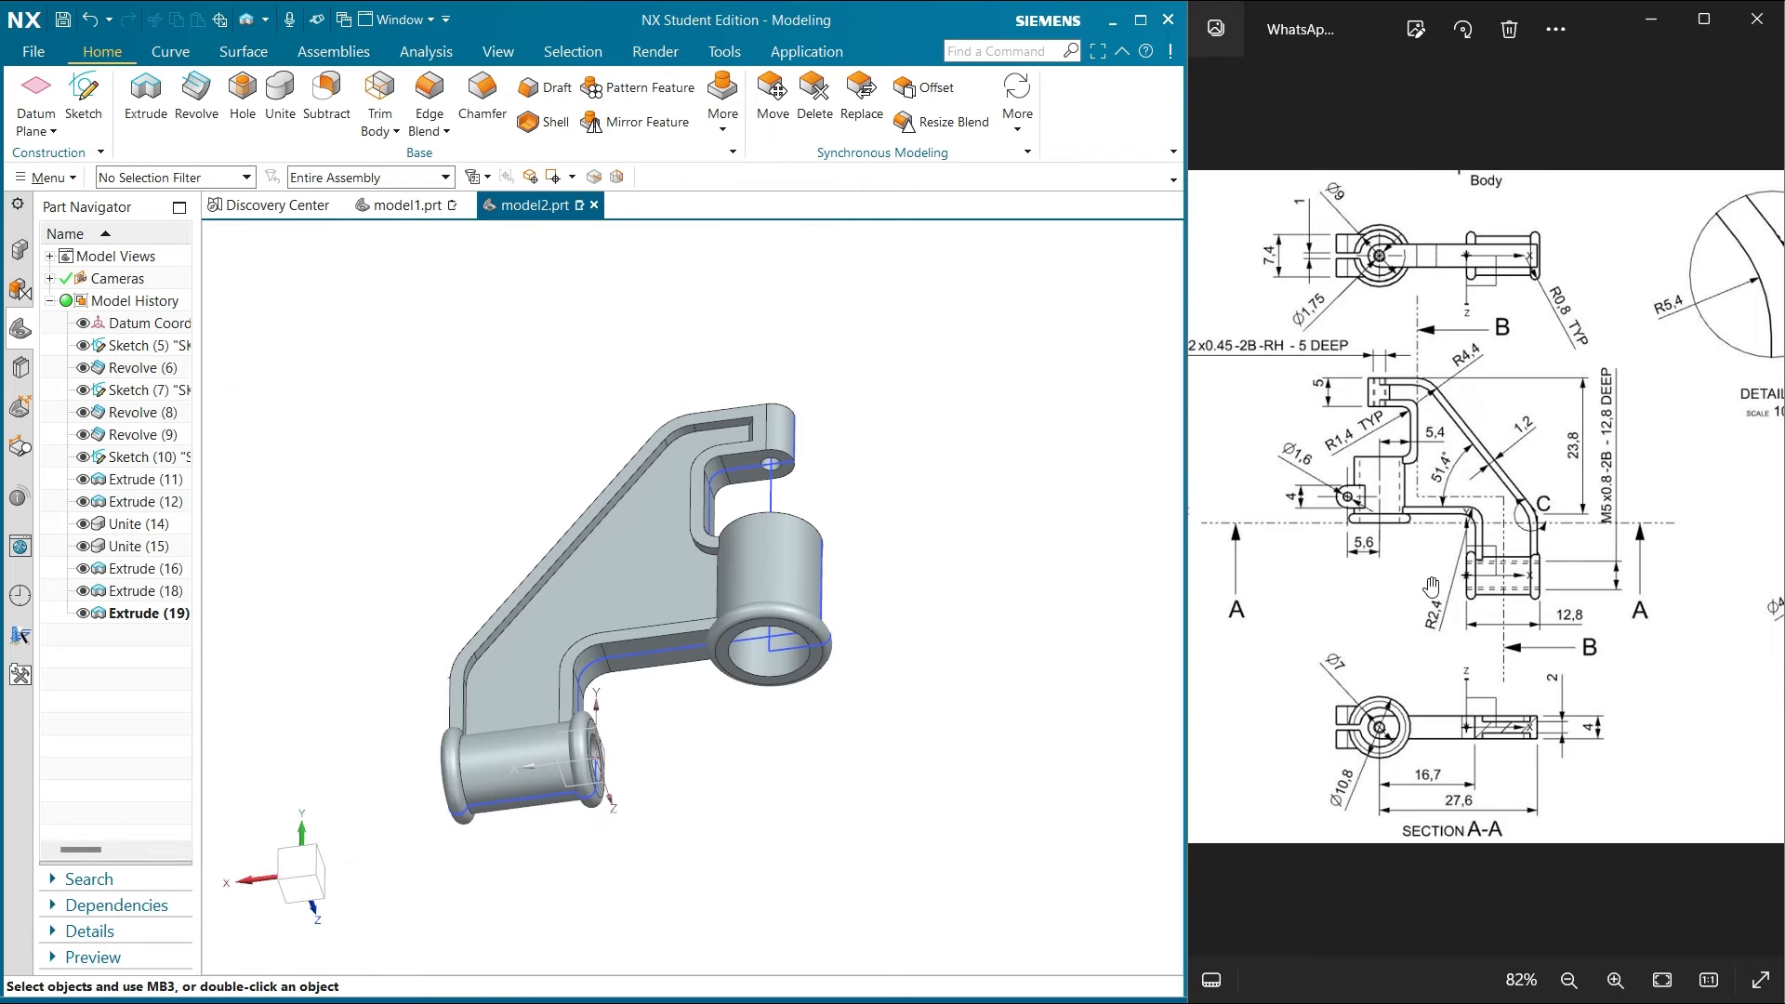
Enlarge the reference drawing, then delete the extruded 7 mm bore from the larger cylinder
scroll(1445, 671, up, 2)
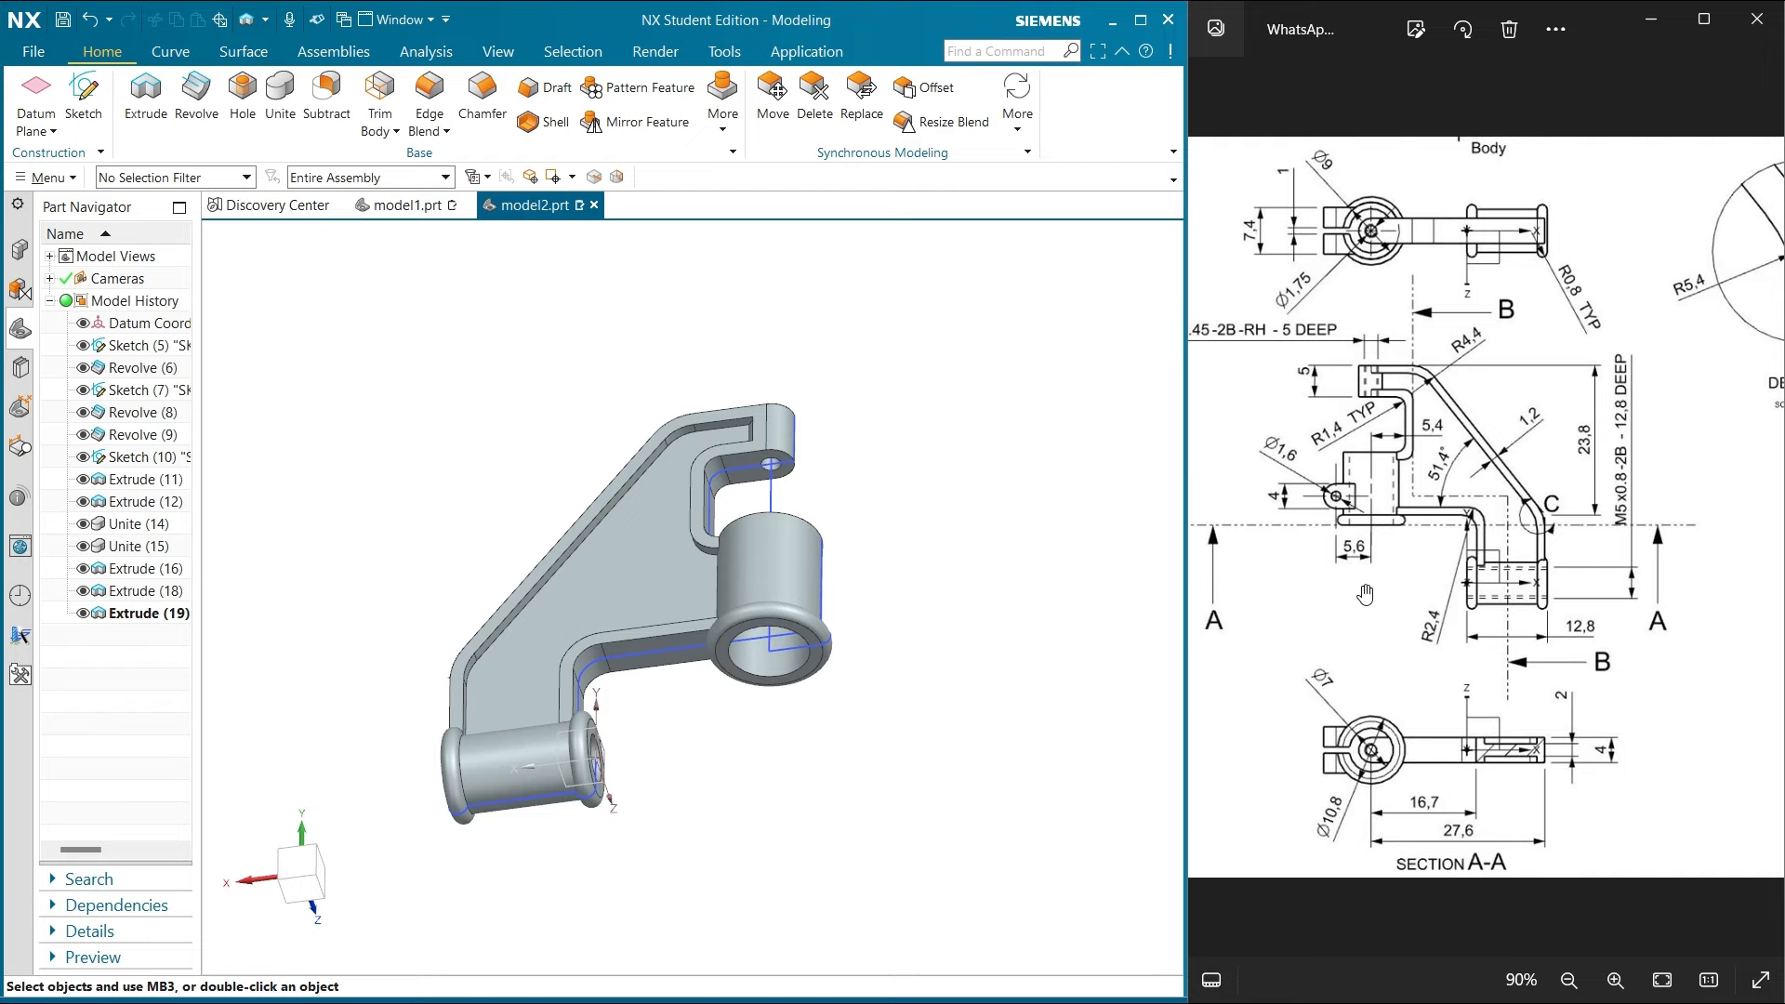
scroll(1360, 480, up, 1)
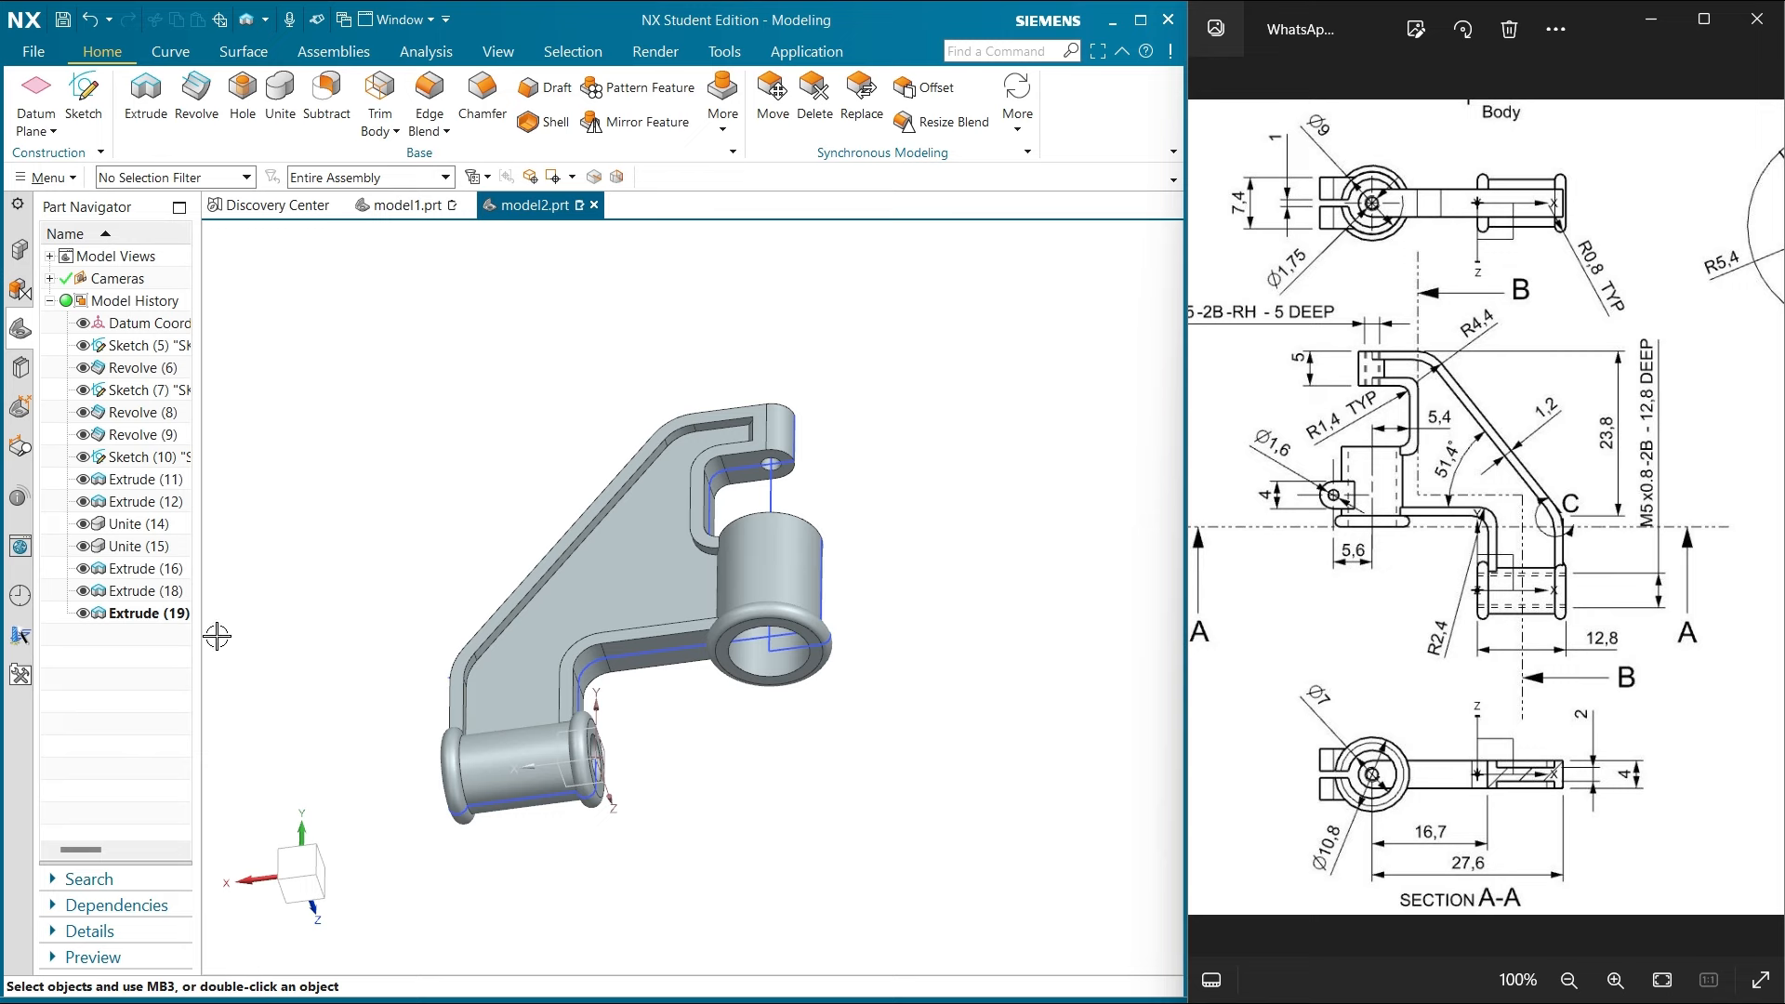
click(151, 614)
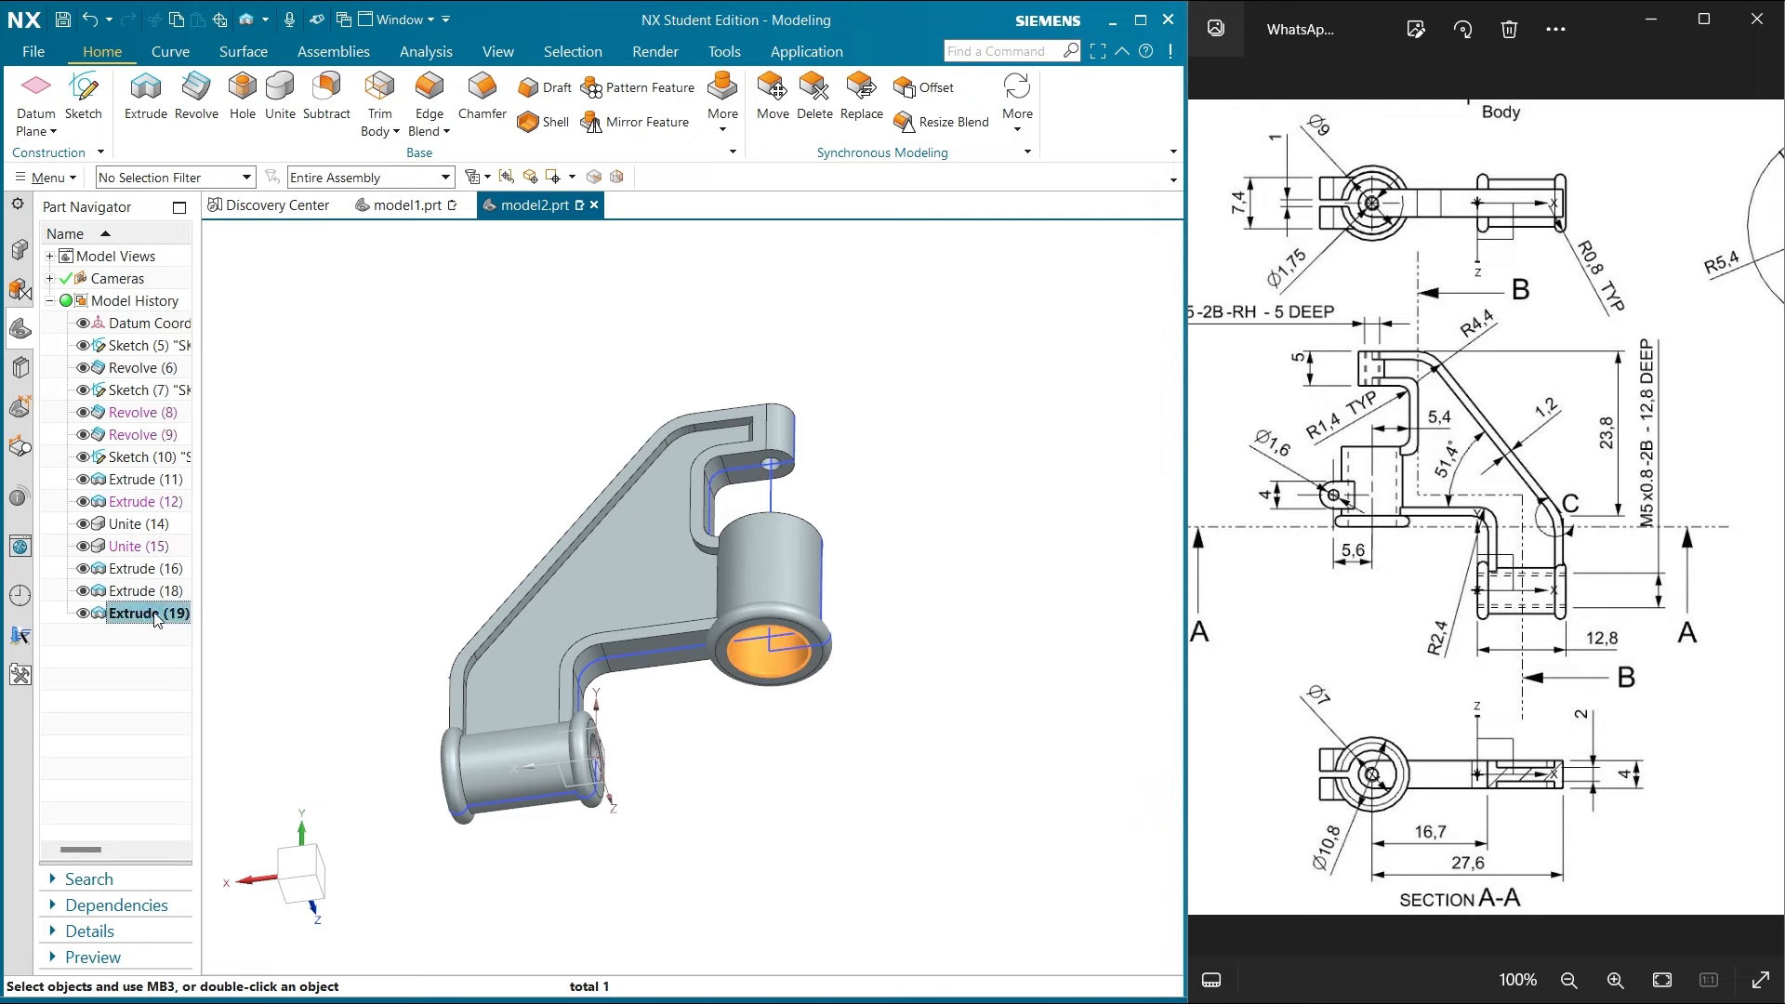
right_click(153, 615)
click(257, 637)
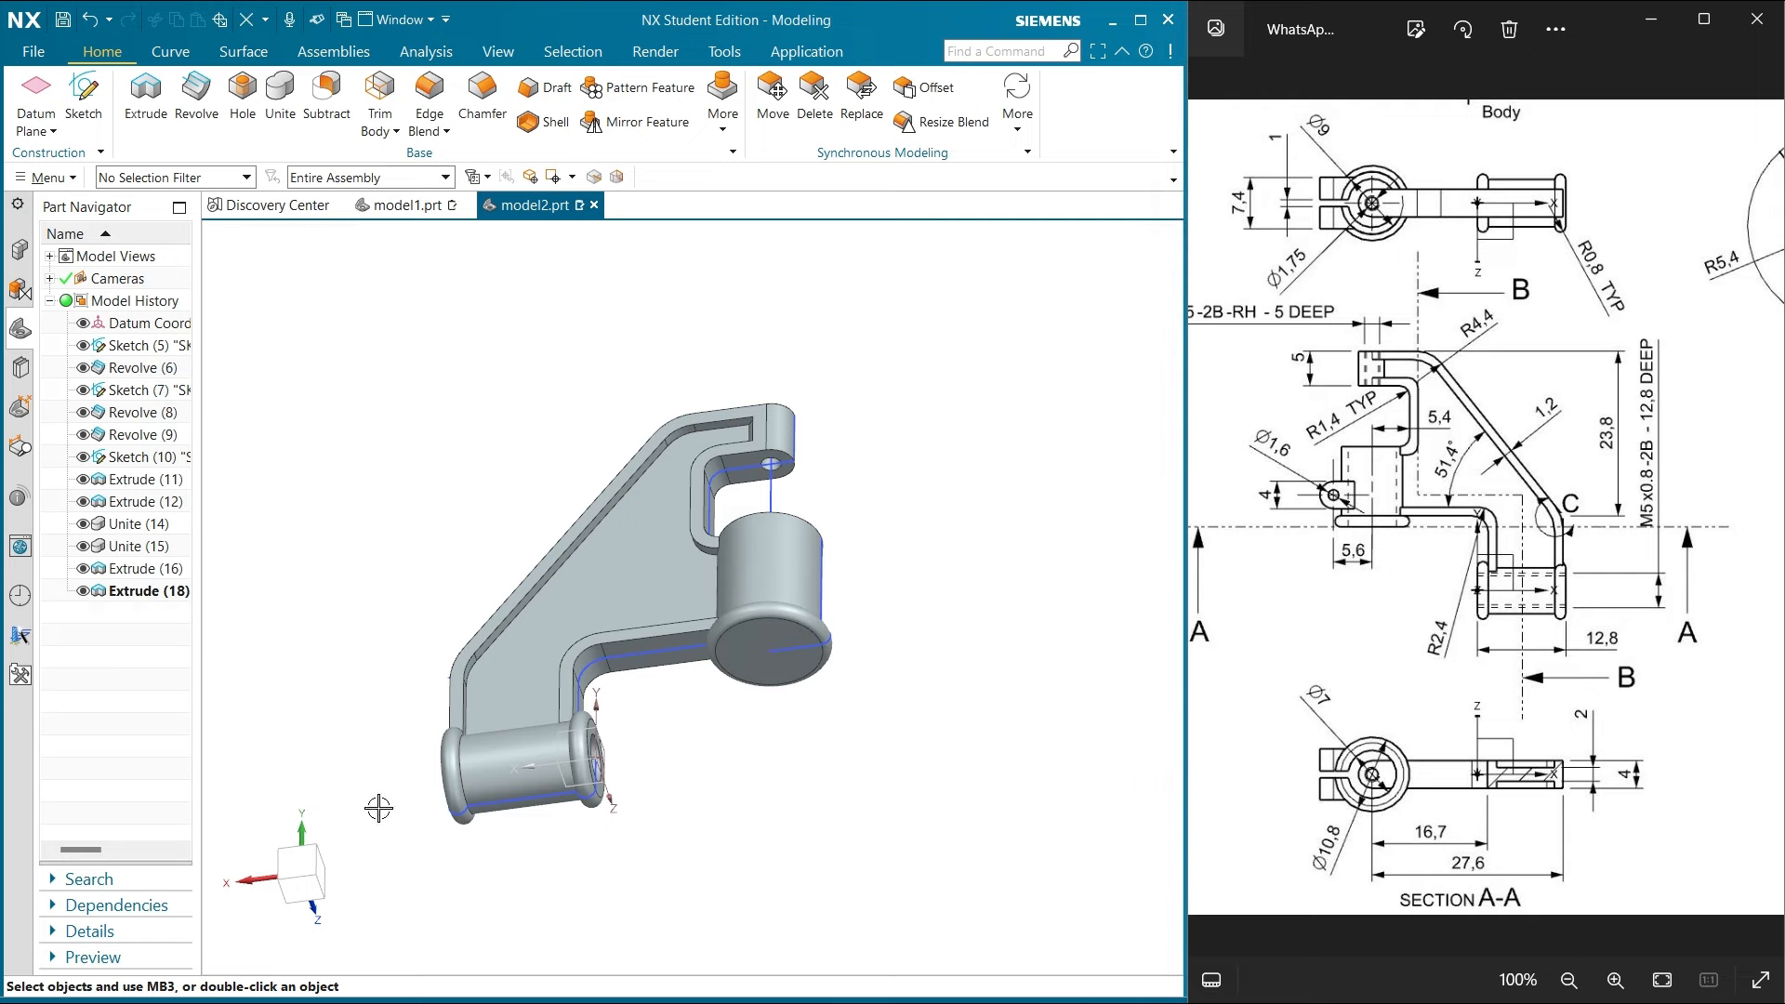
Orient the model to match the drawing's main view and create a new sketch on the Top principal plane
click(298, 866)
middle_drag(391, 758, 642, 757)
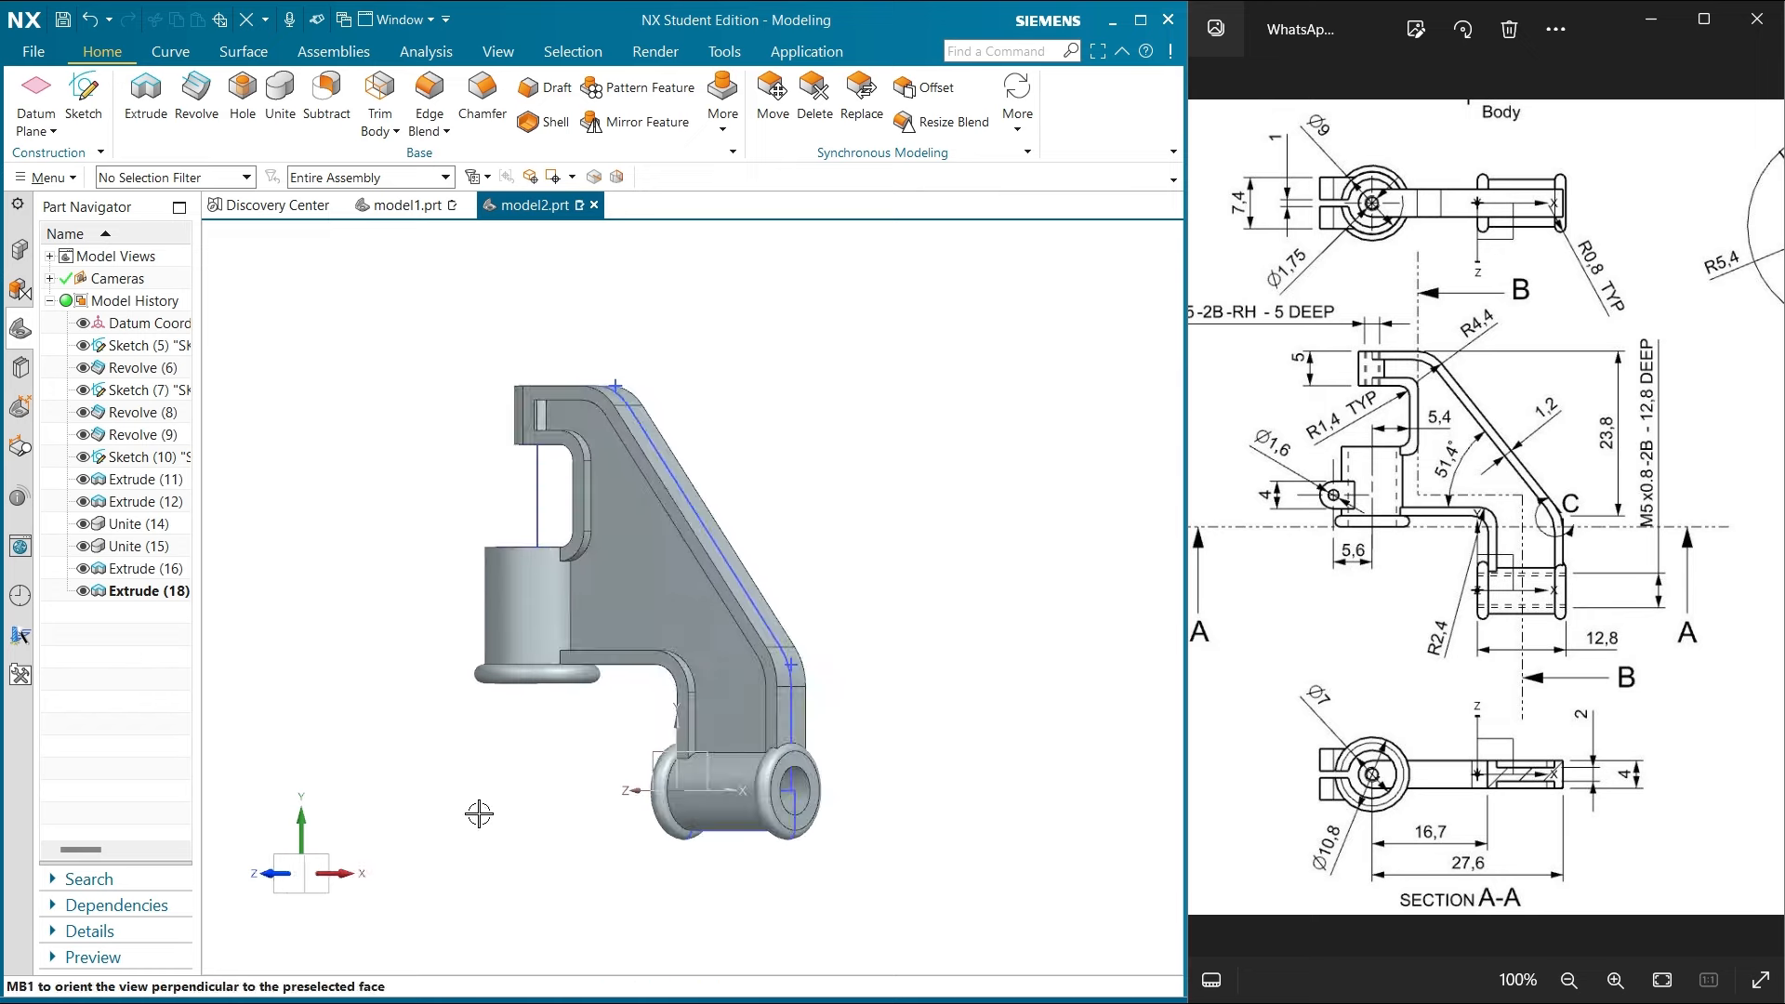
middle_drag(494, 825, 553, 825)
click(303, 870)
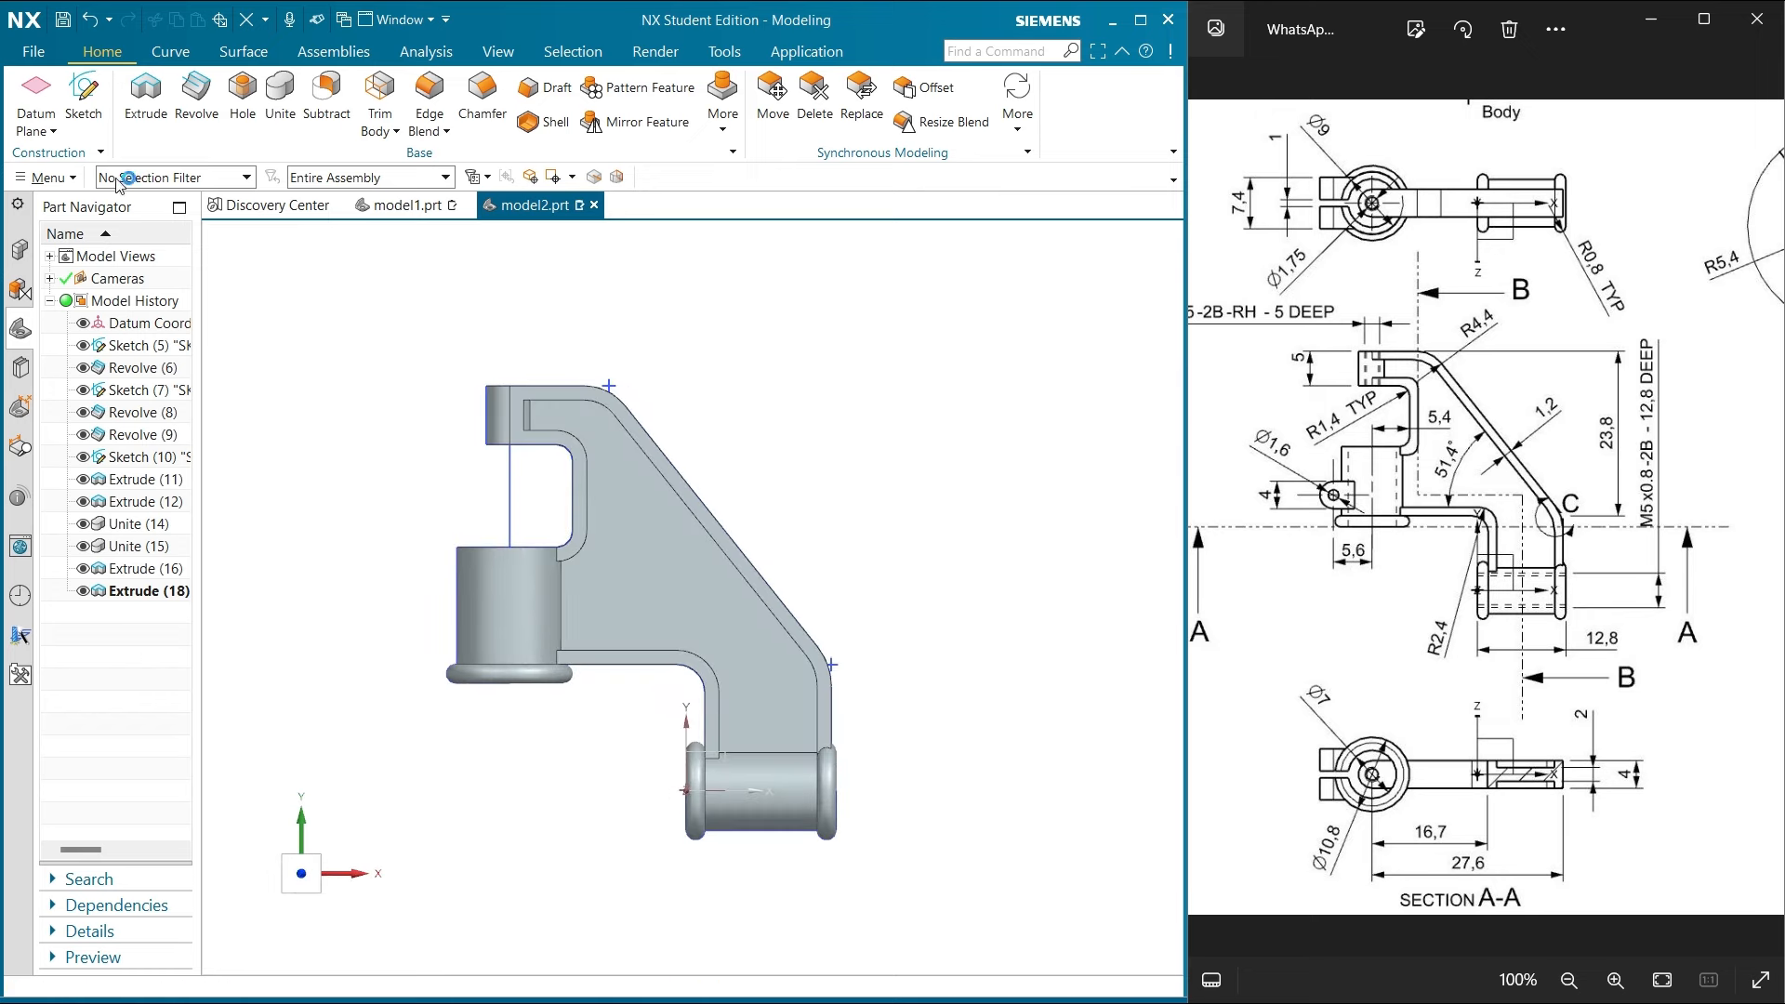
click(82, 92)
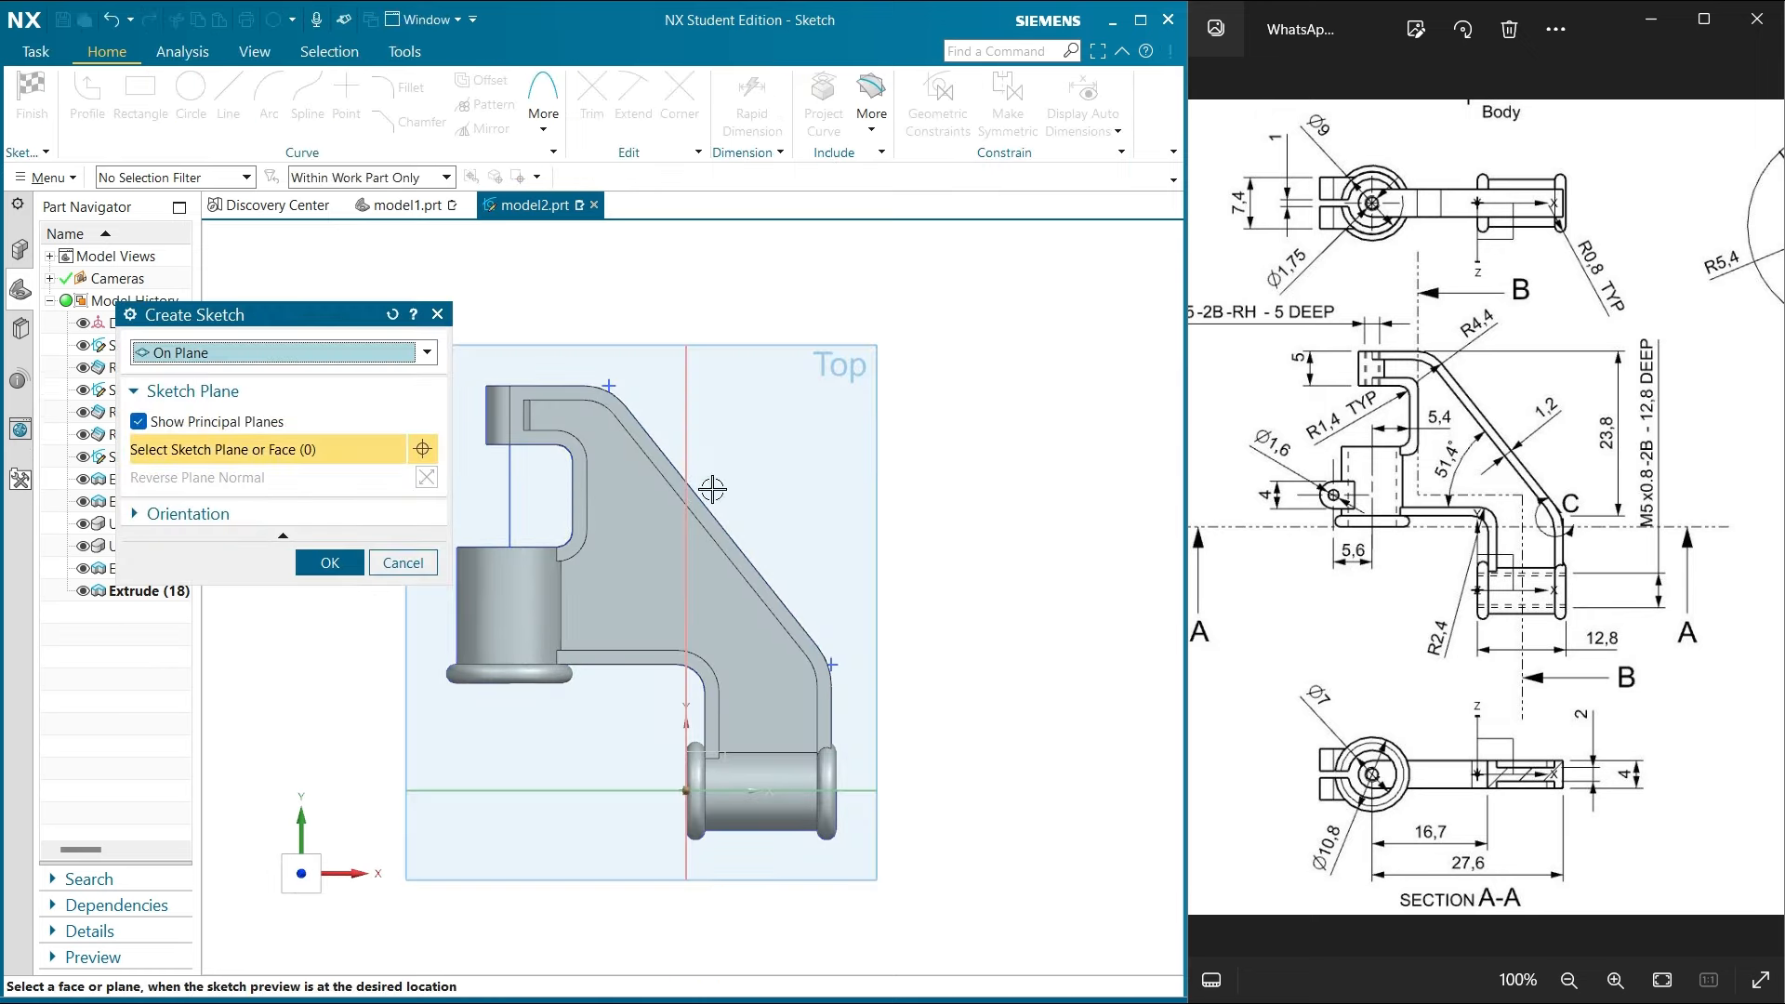
click(838, 352)
click(330, 557)
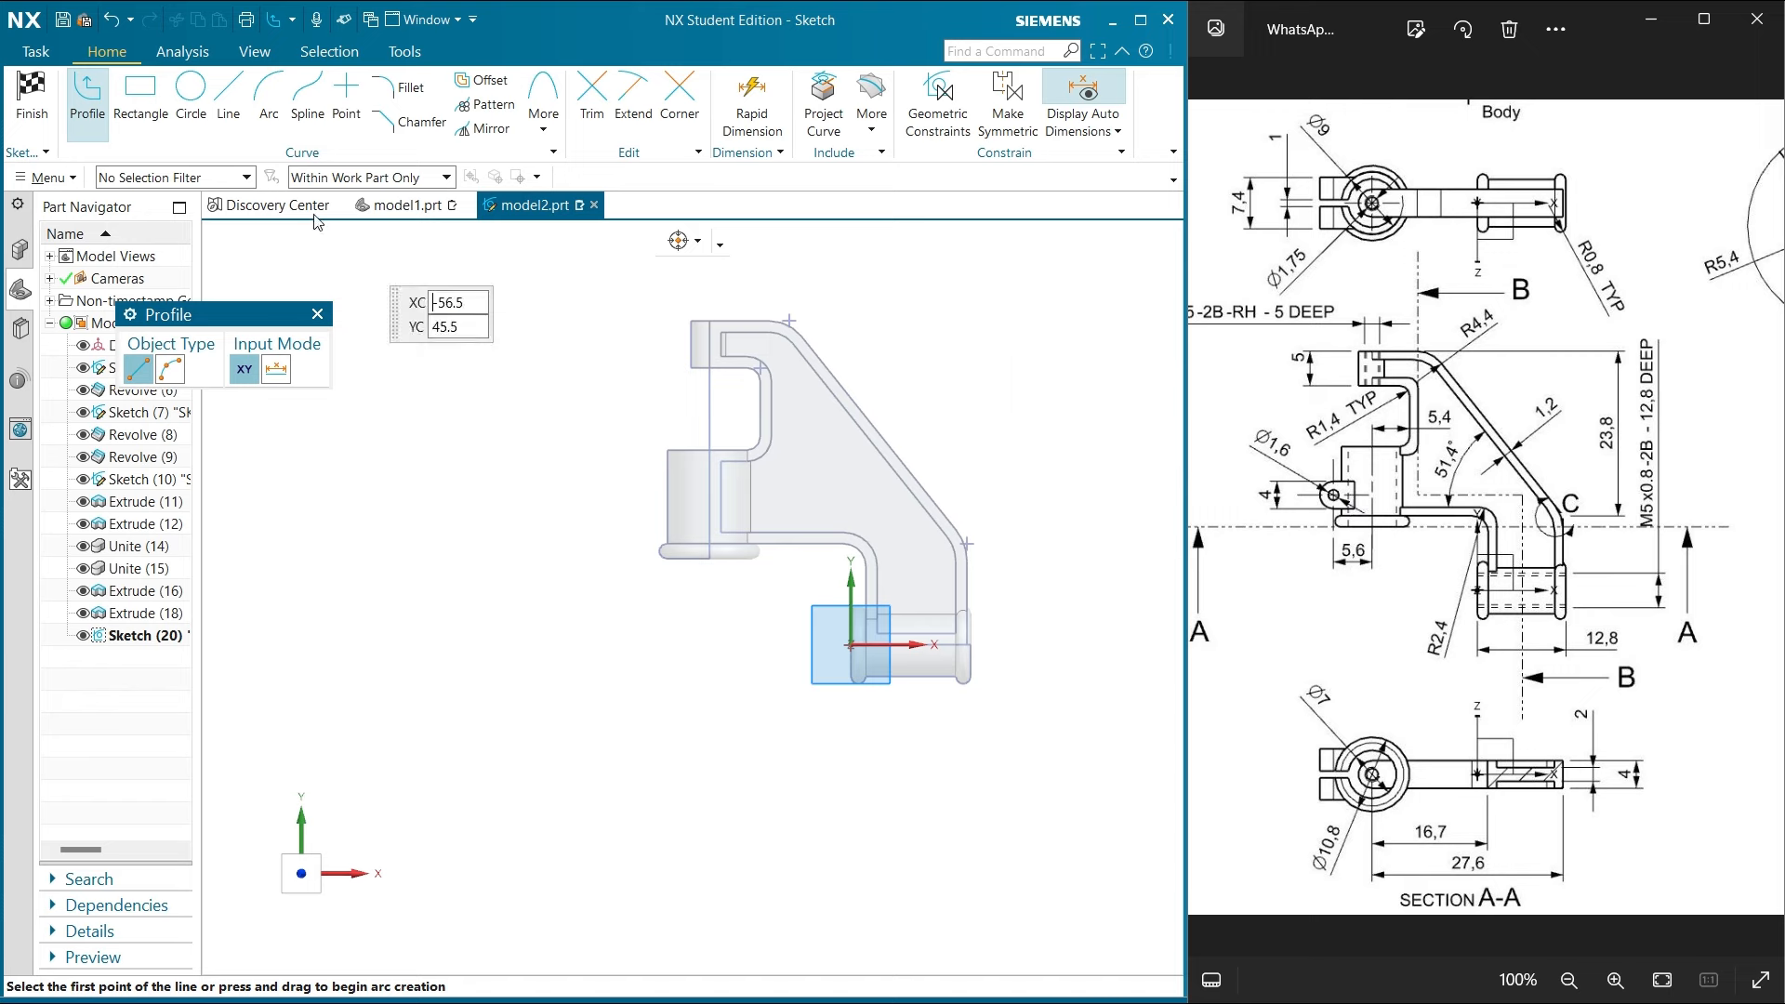
Sketch an open lug outline beside the larger cylinder: two 3 mm horizontal lines joined by a vertical line about 3.5 mm long
click(169, 90)
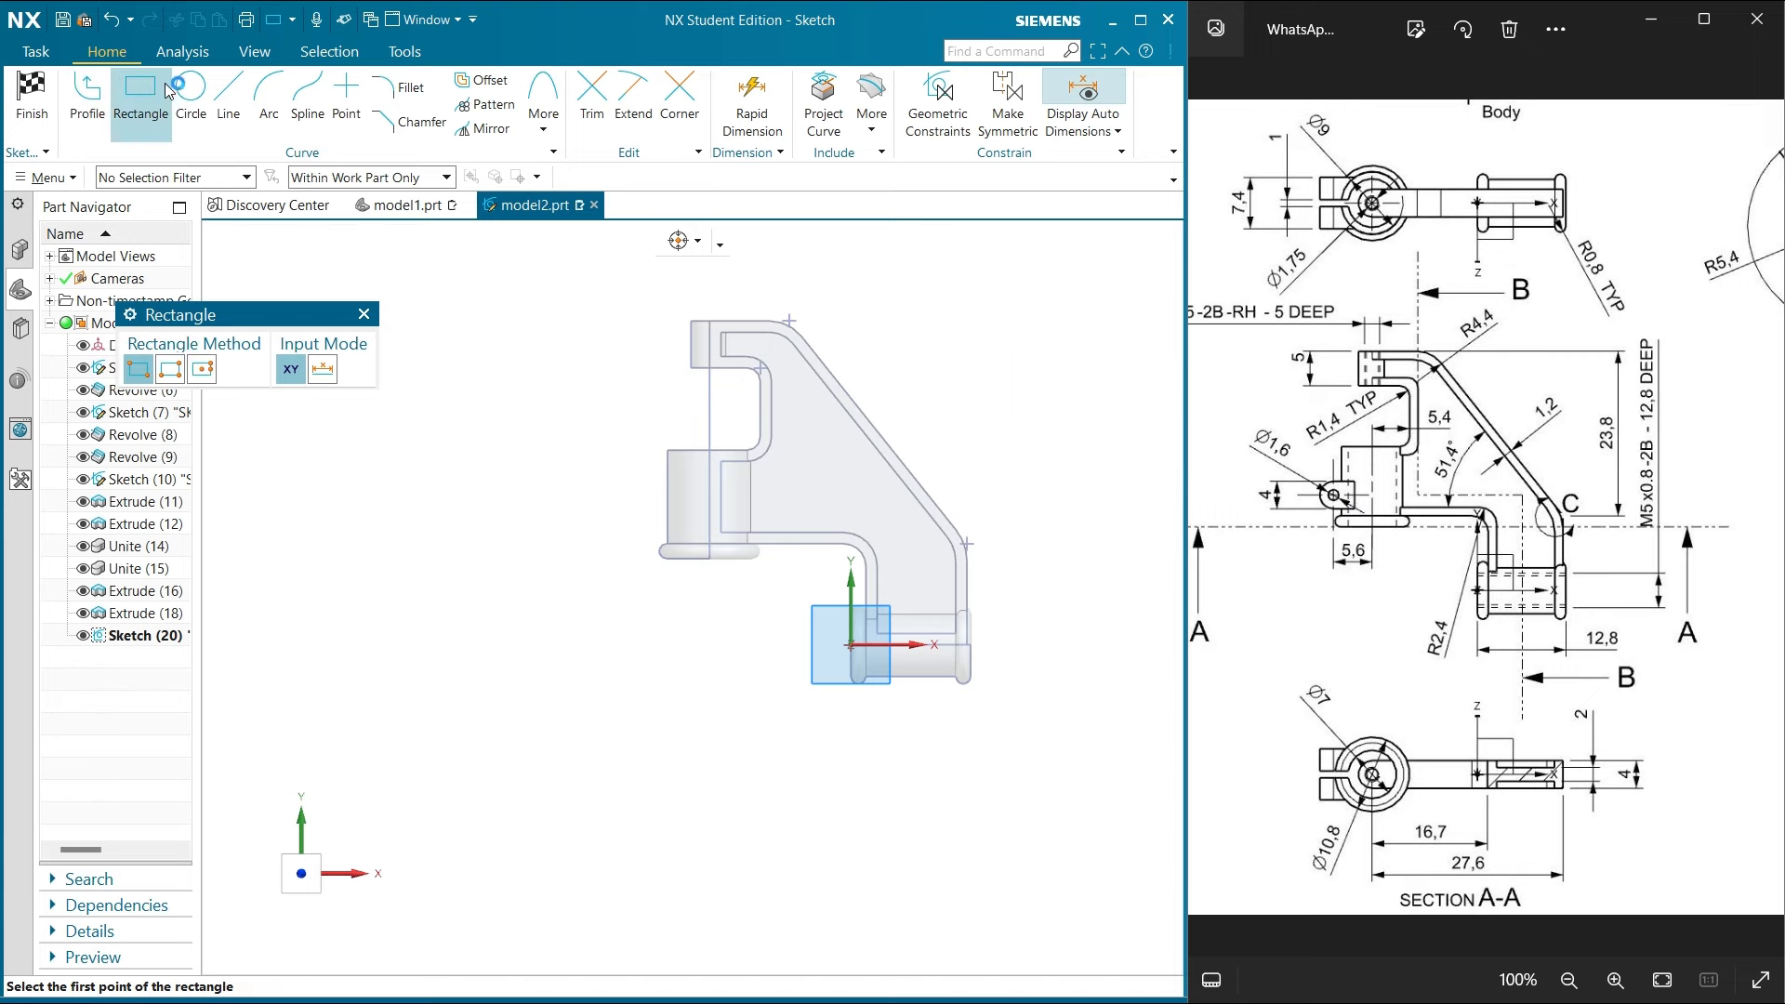
click(228, 93)
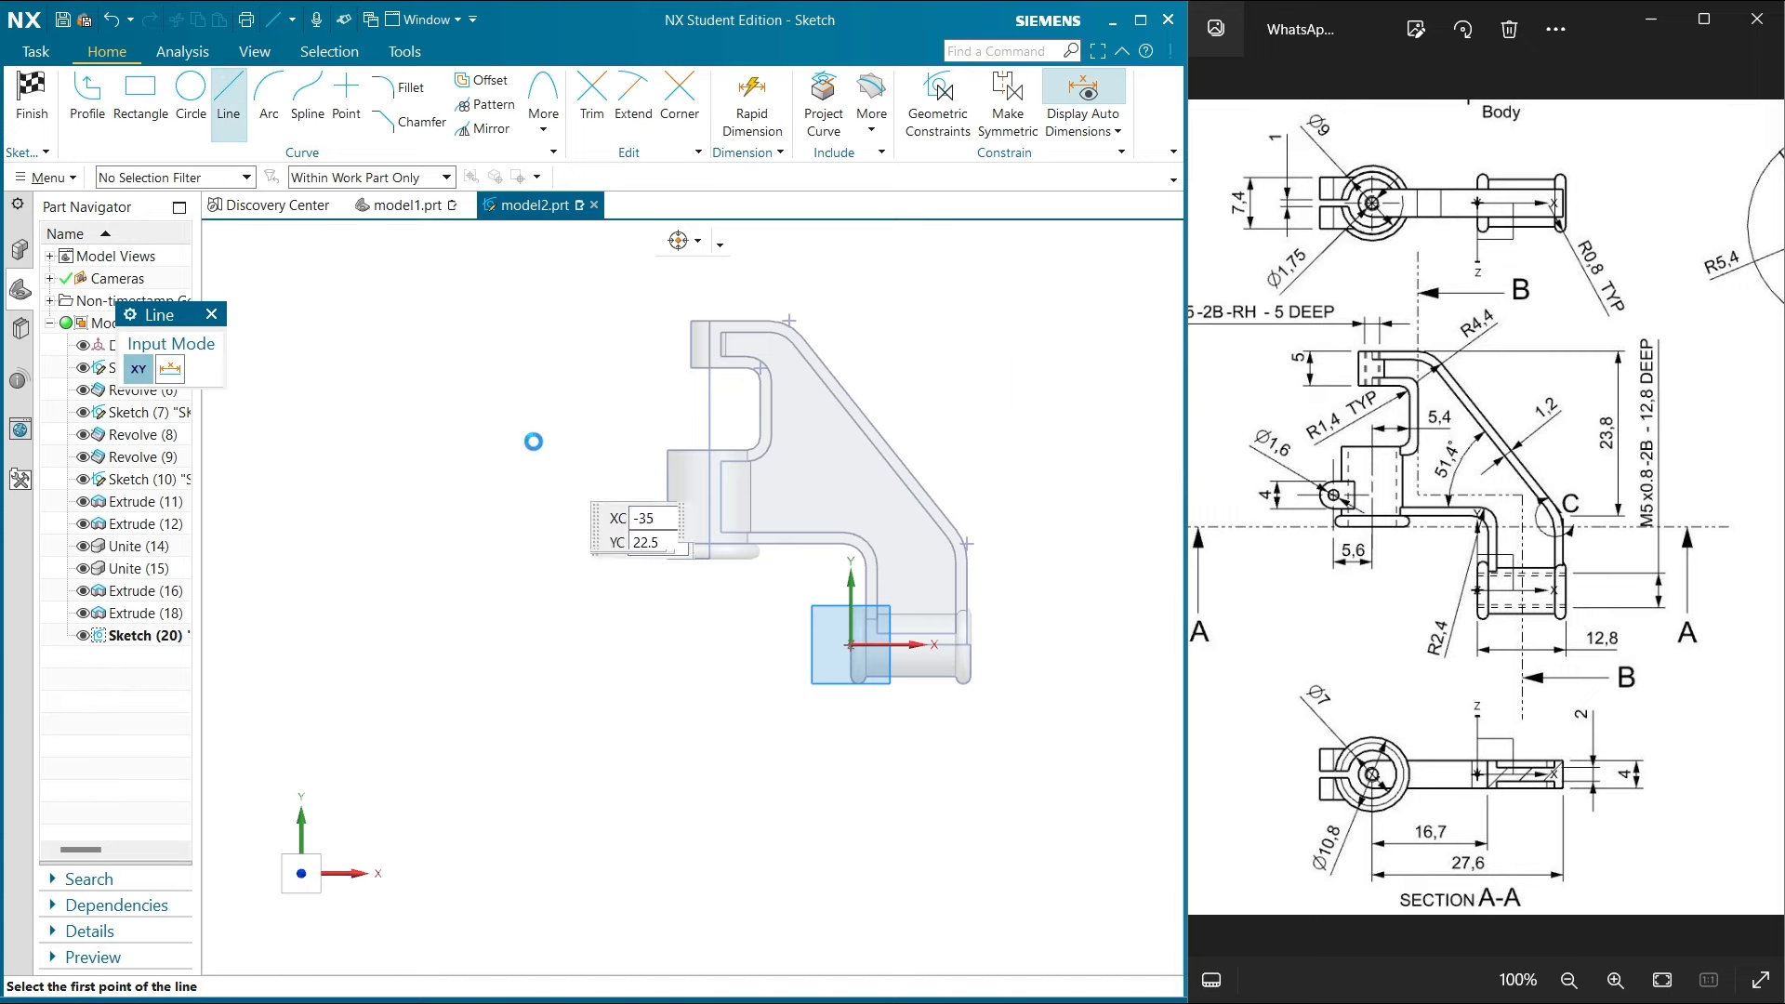
click(653, 494)
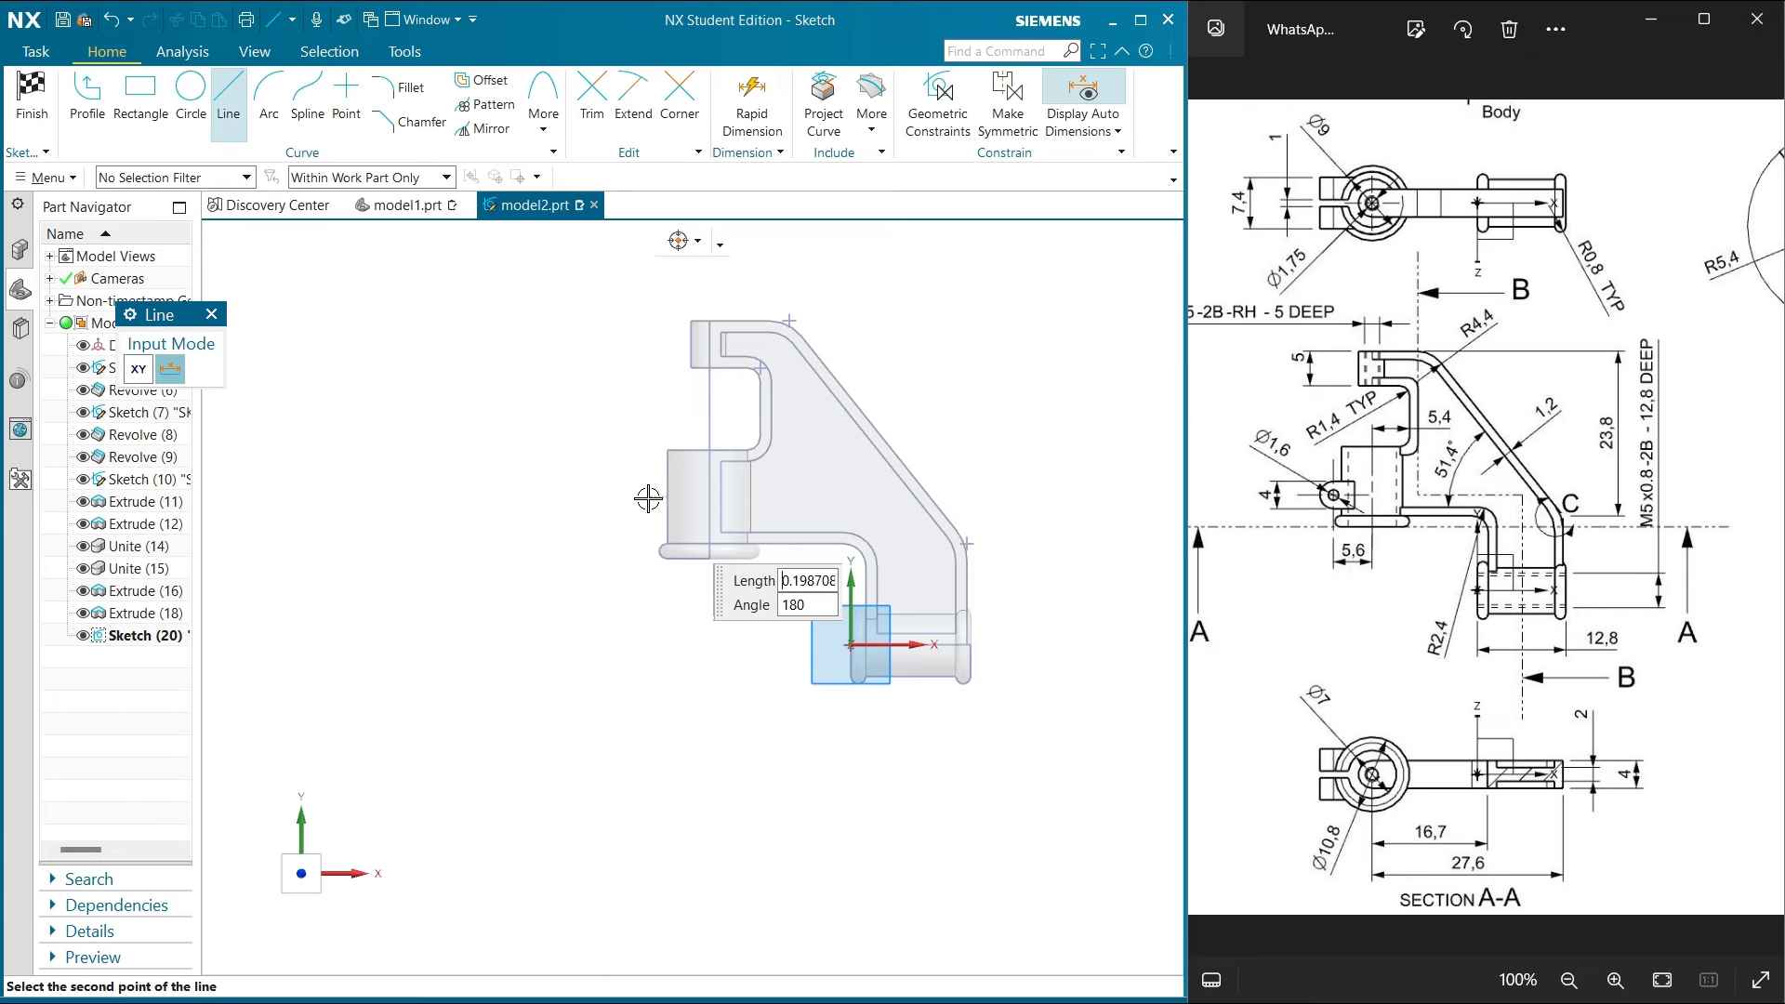
key(Escape)
click(655, 499)
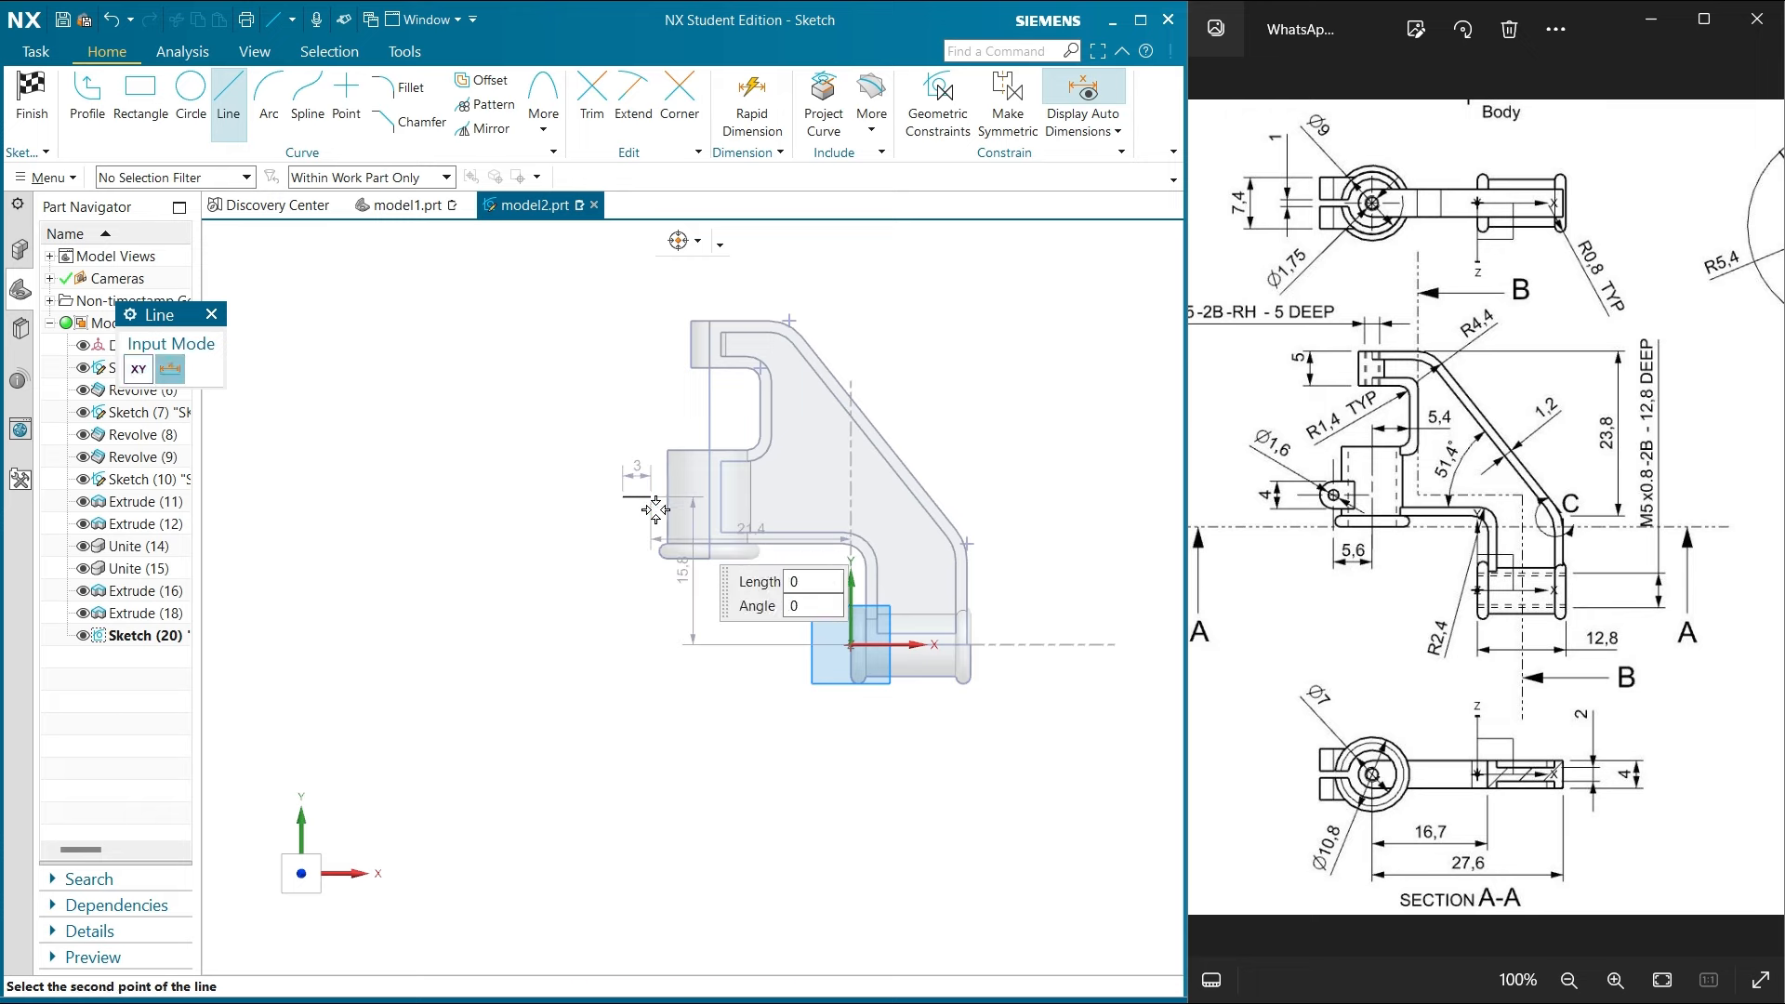
key(Escape)
scroll(635, 526, up, 3)
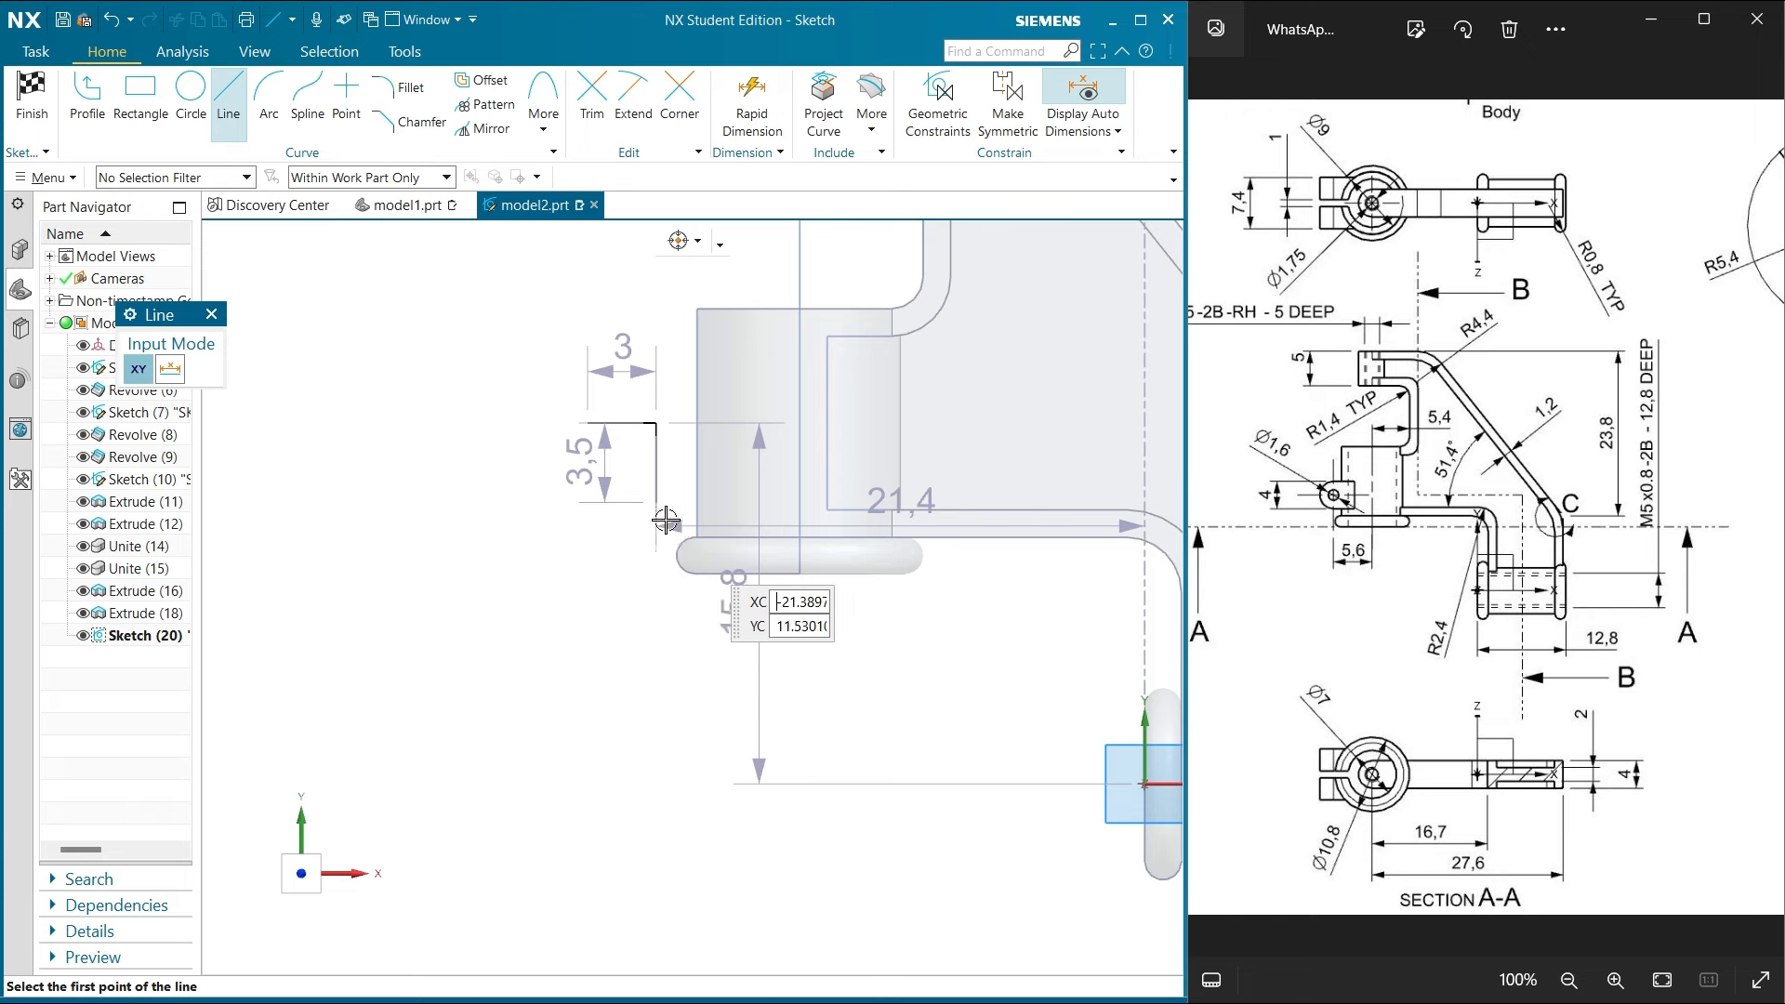
click(656, 502)
text(3)
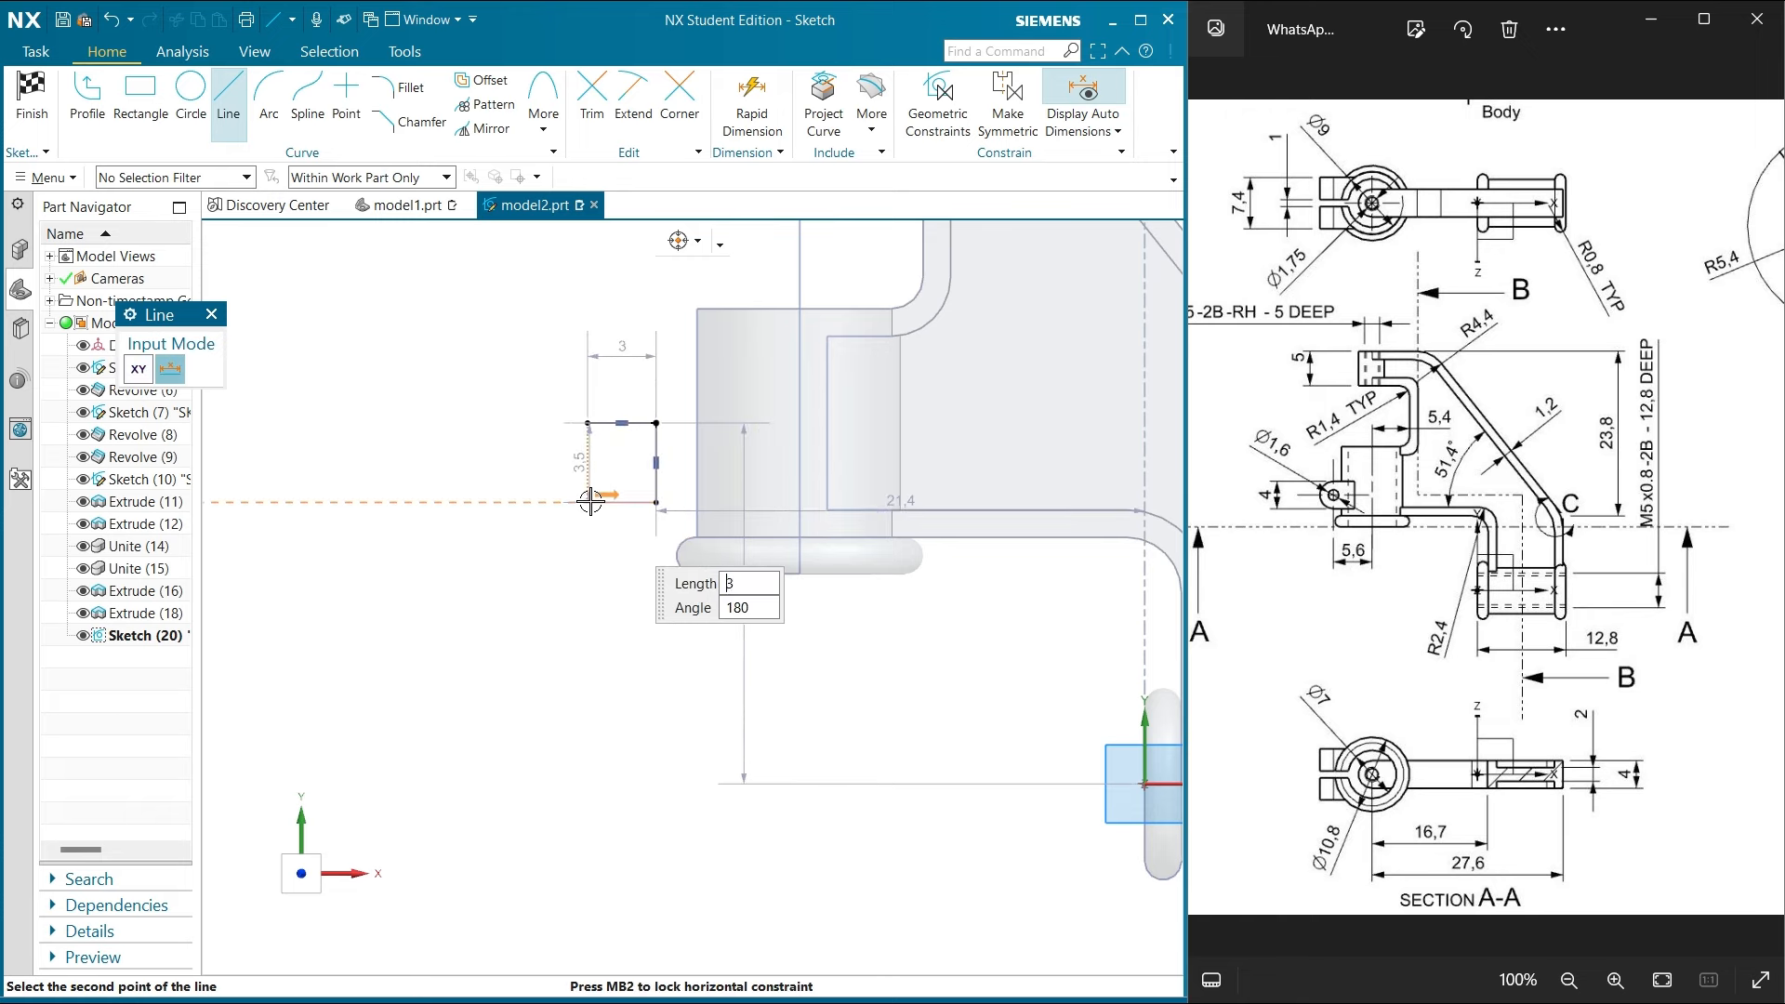
key(Return)
Close the open side of the lug outline with an outward arc of about 1.7 mm radius between the two horizontal lines' free ends
click(269, 93)
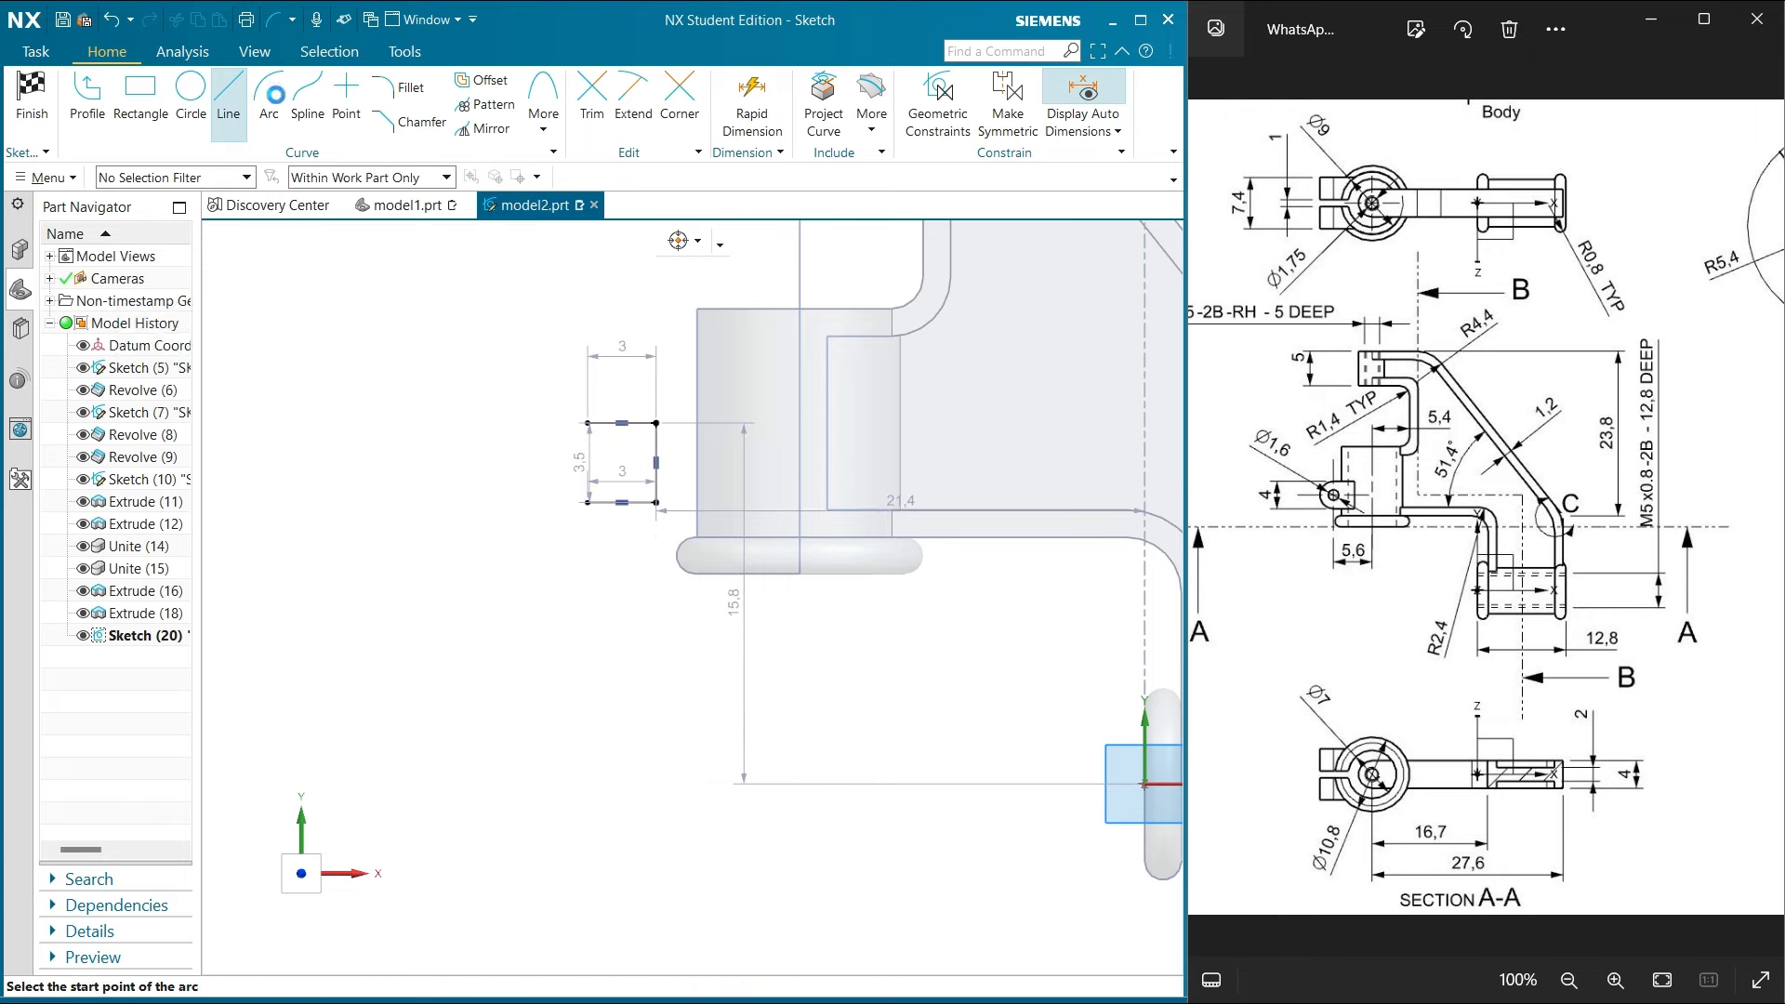
click(588, 502)
click(588, 423)
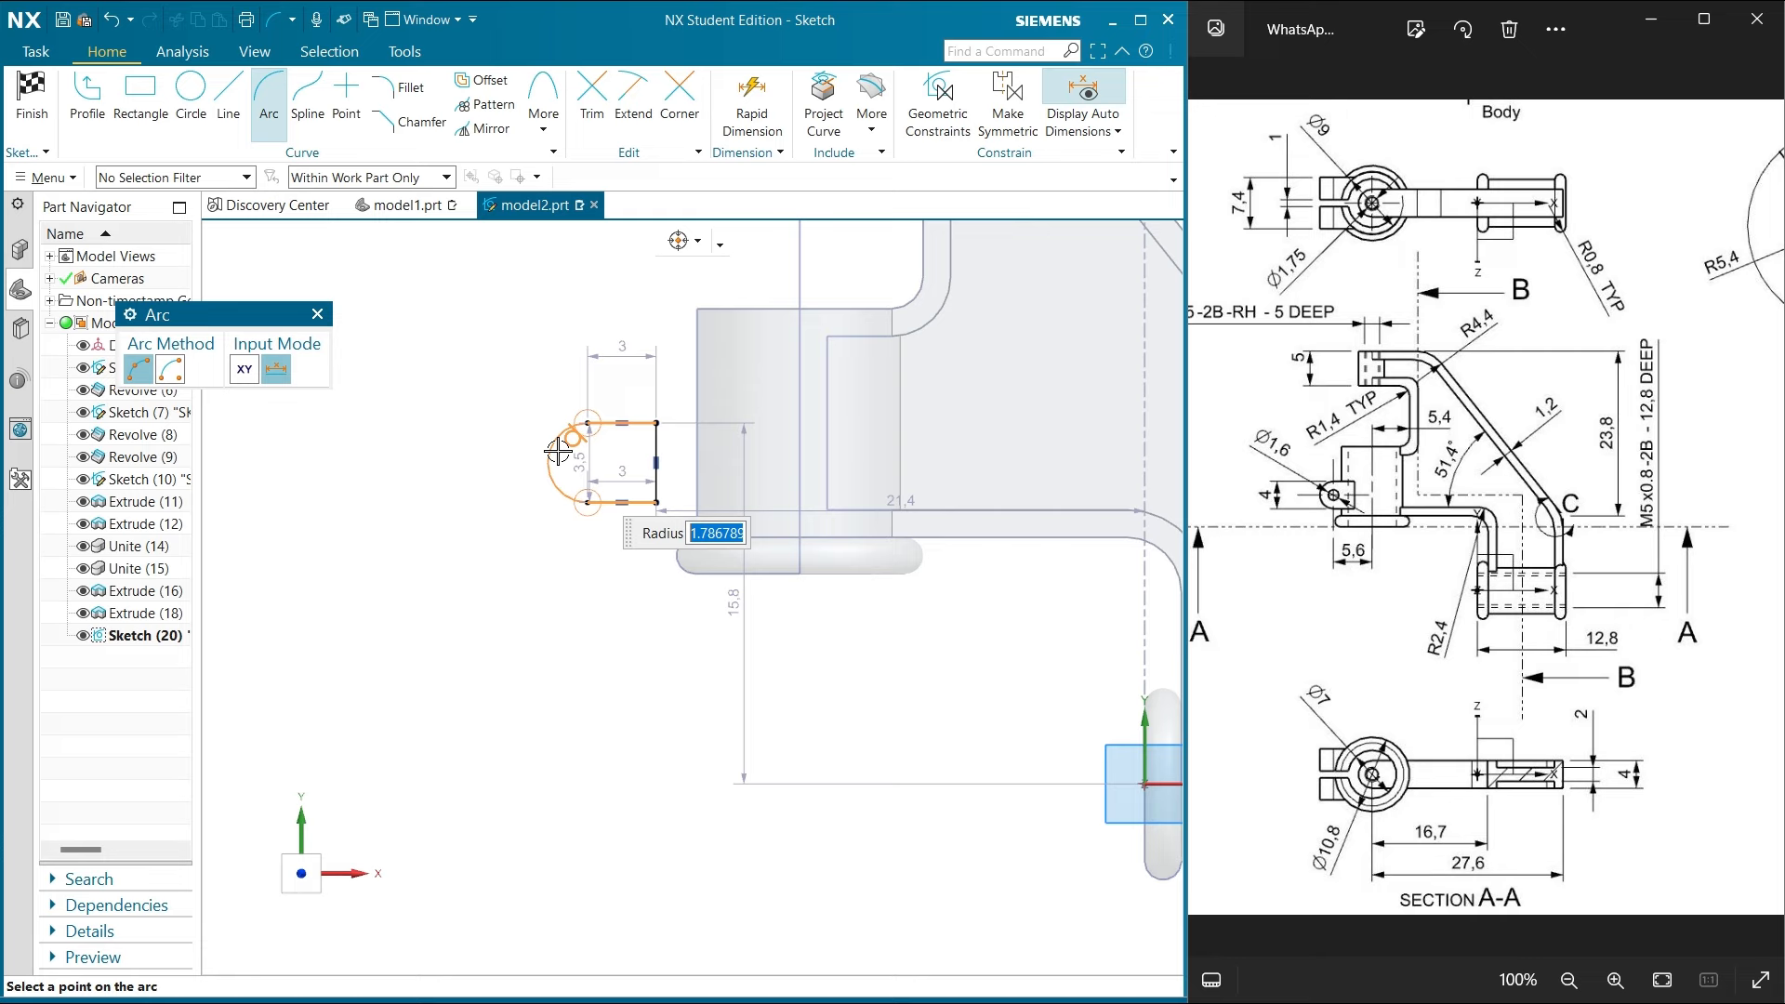
click(548, 462)
Sketch a circle about 1.5 mm in diameter at the centre of the lug's arc and leave the Circle command
click(190, 89)
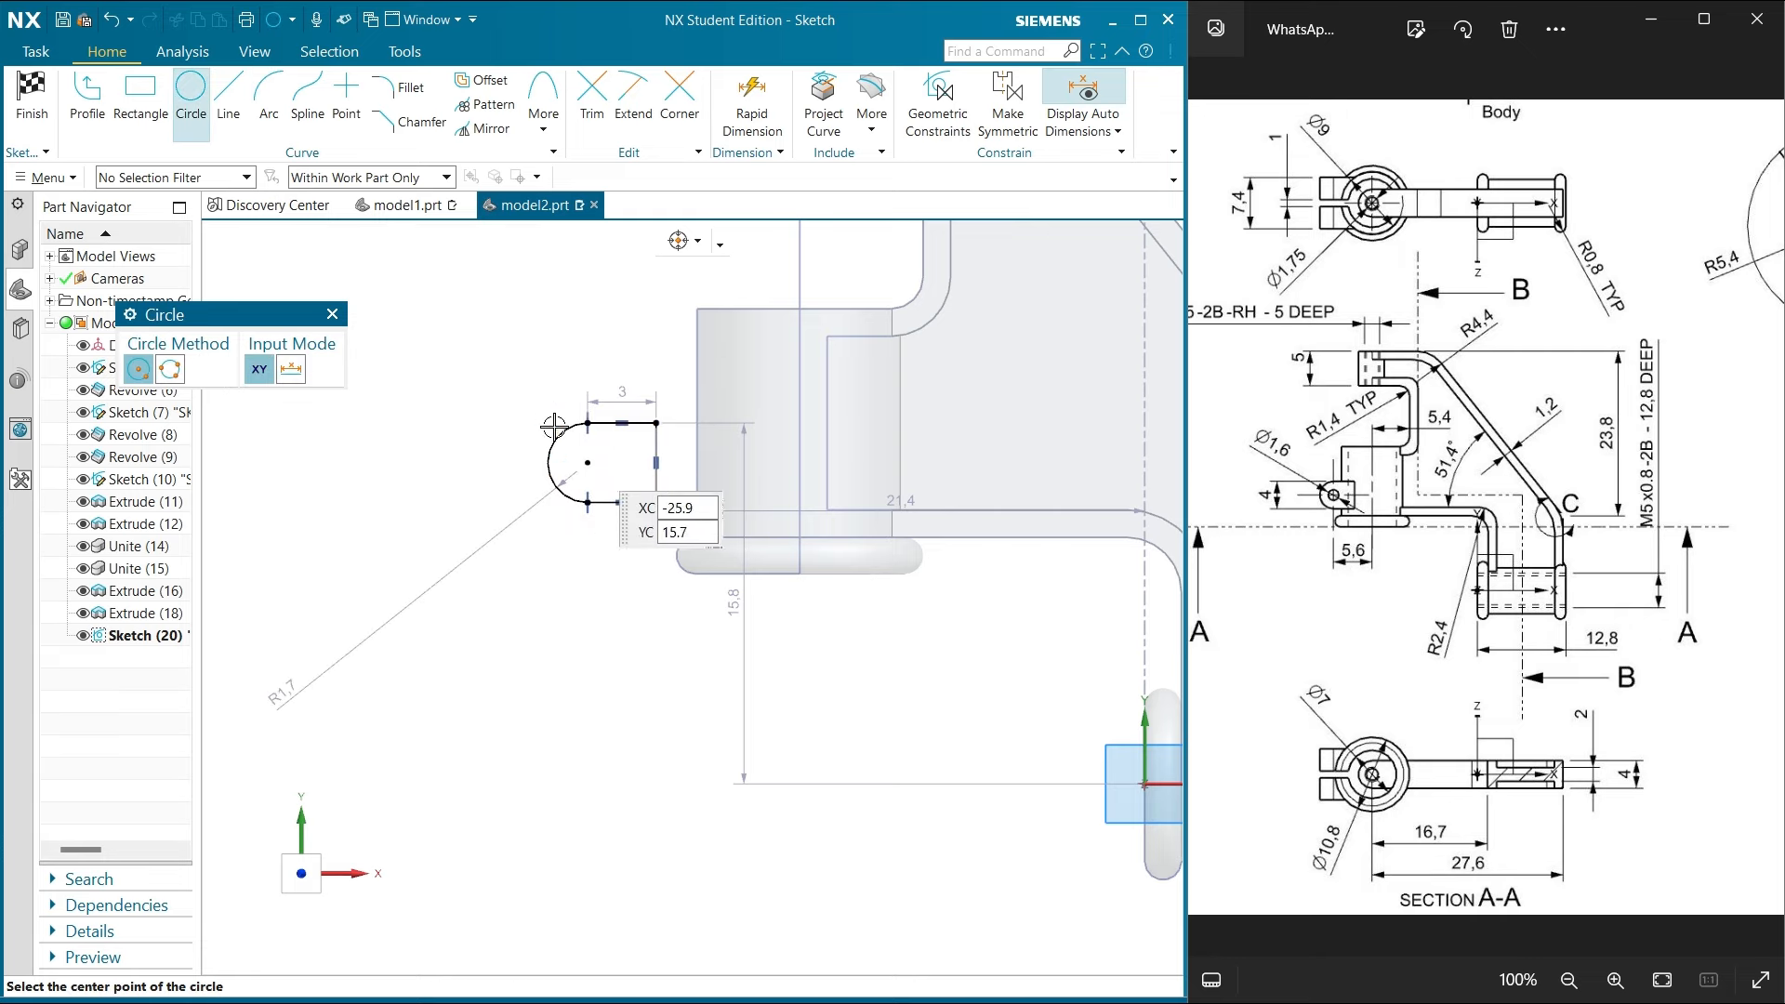
click(587, 462)
key(Escape)
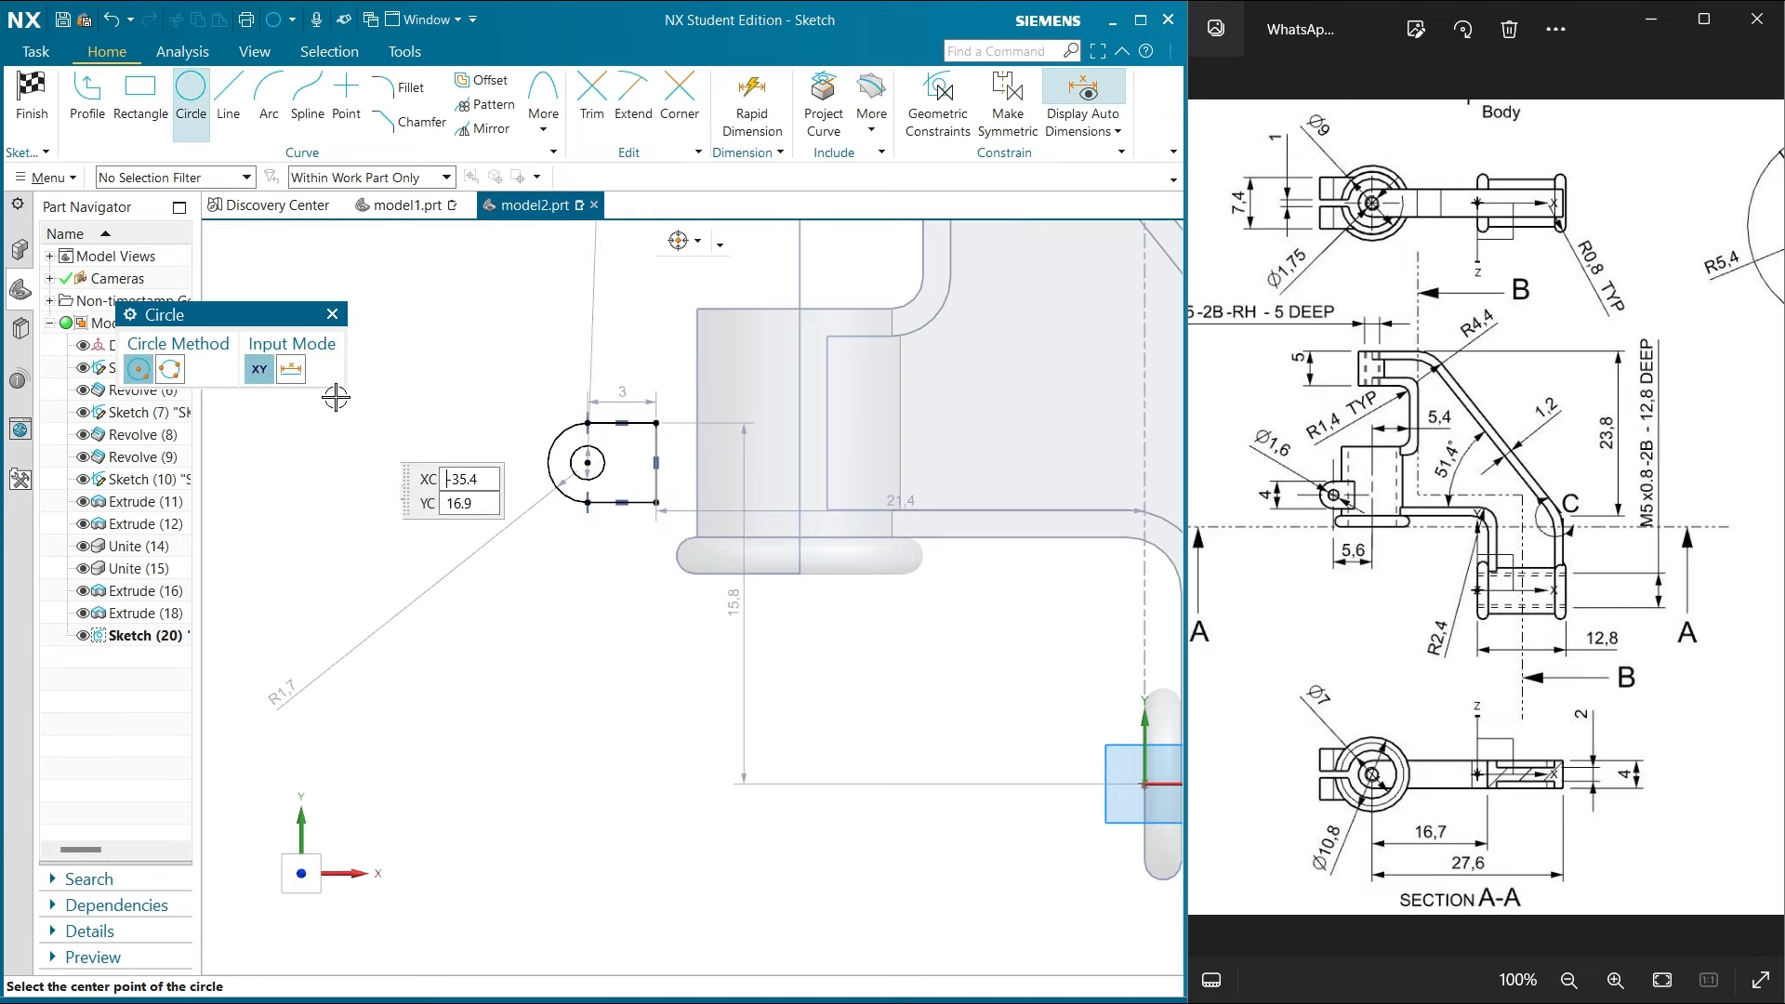
click(332, 314)
Apply vertical alignment constraints to the arc's two endpoints and to the two corner points of the lug's straight side
scroll(572, 429, up, 3)
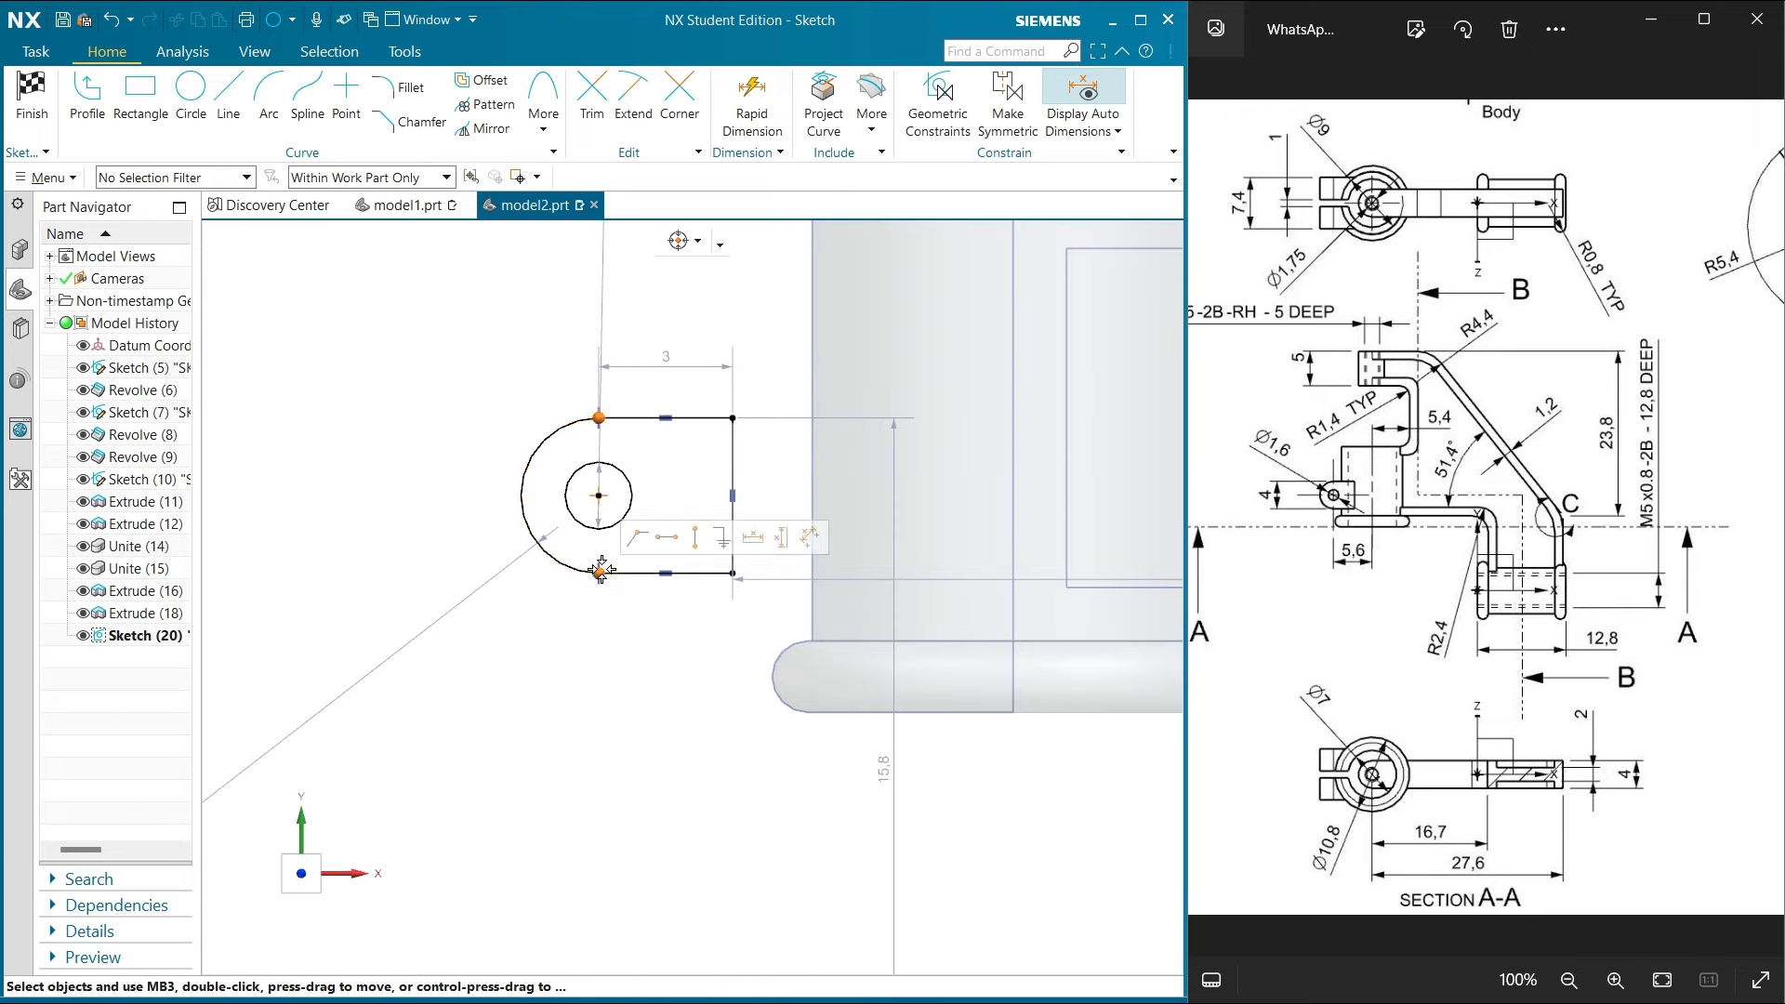
click(694, 537)
click(732, 418)
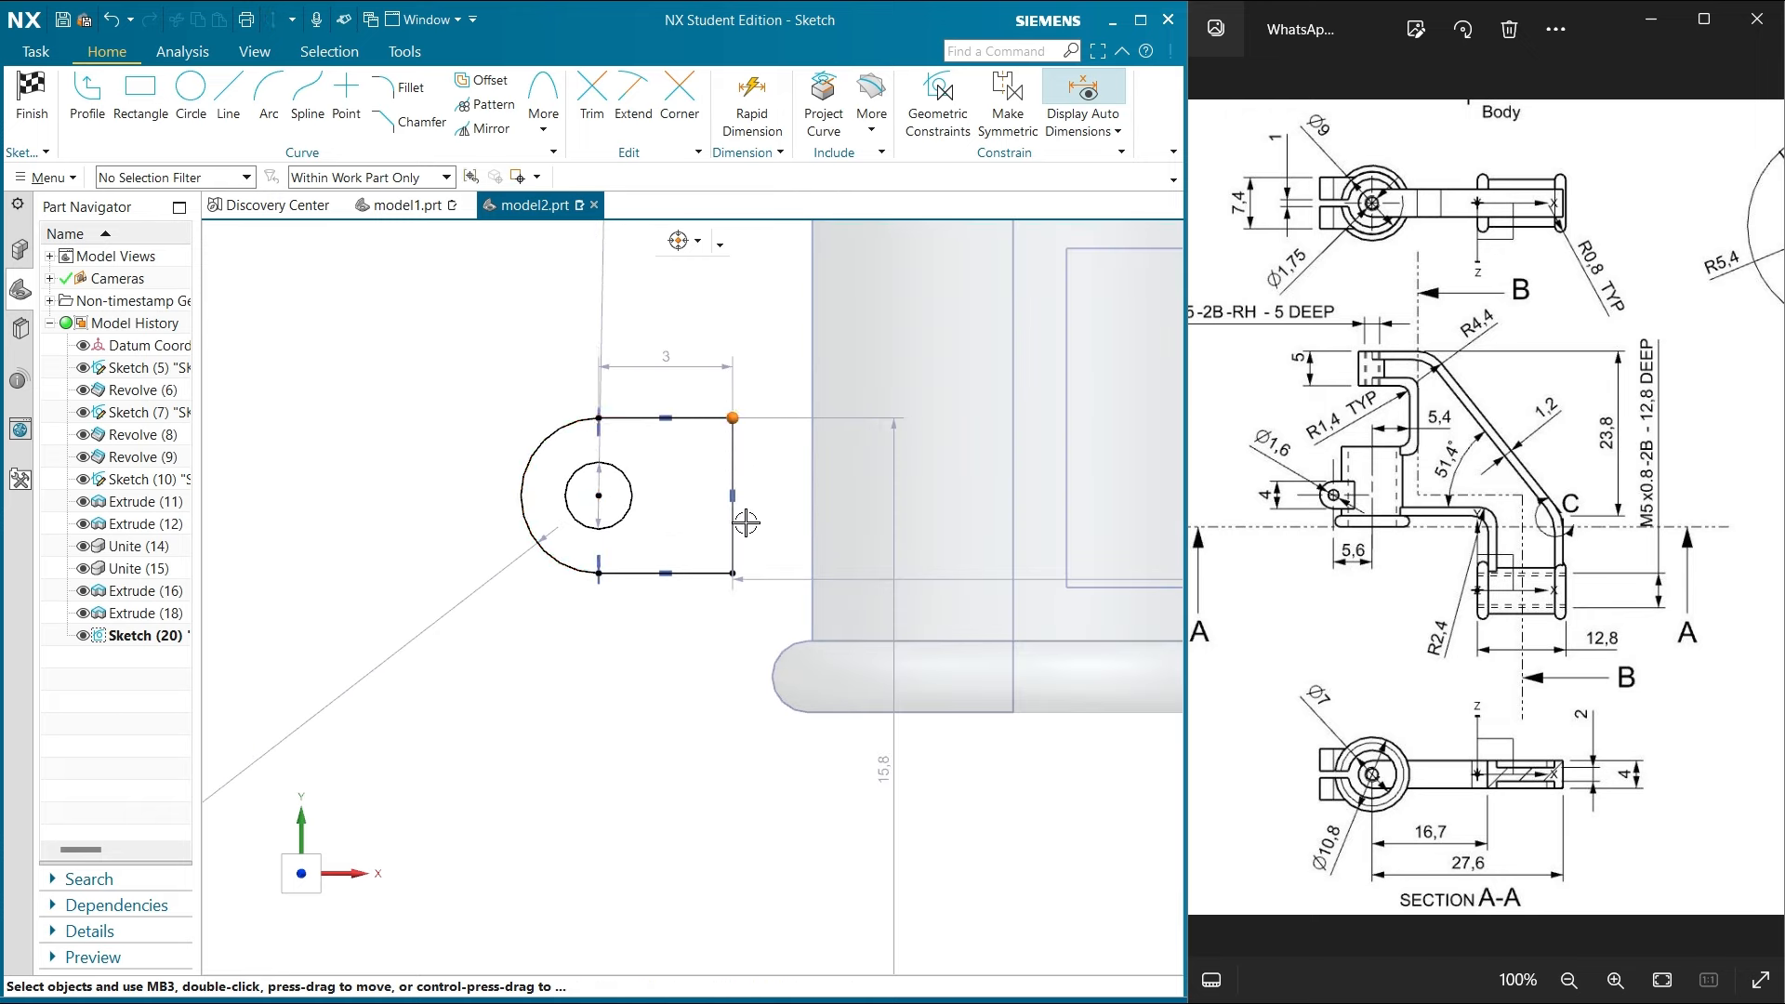
click(733, 571)
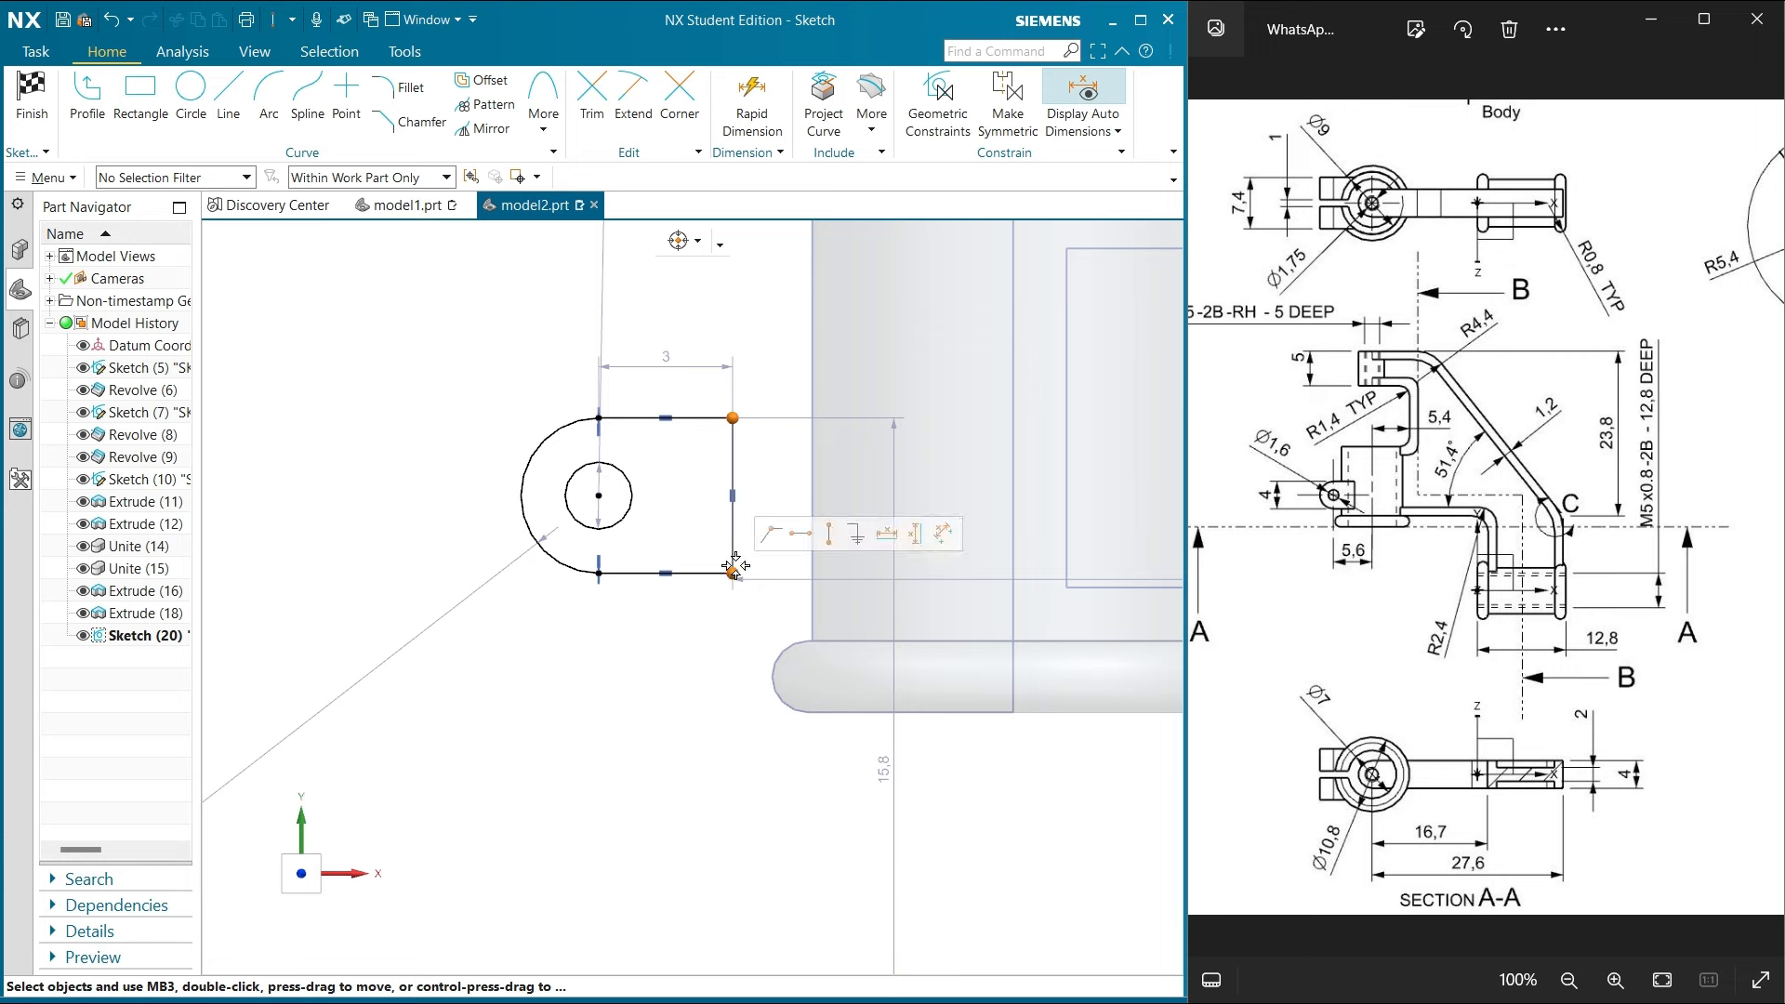
click(832, 536)
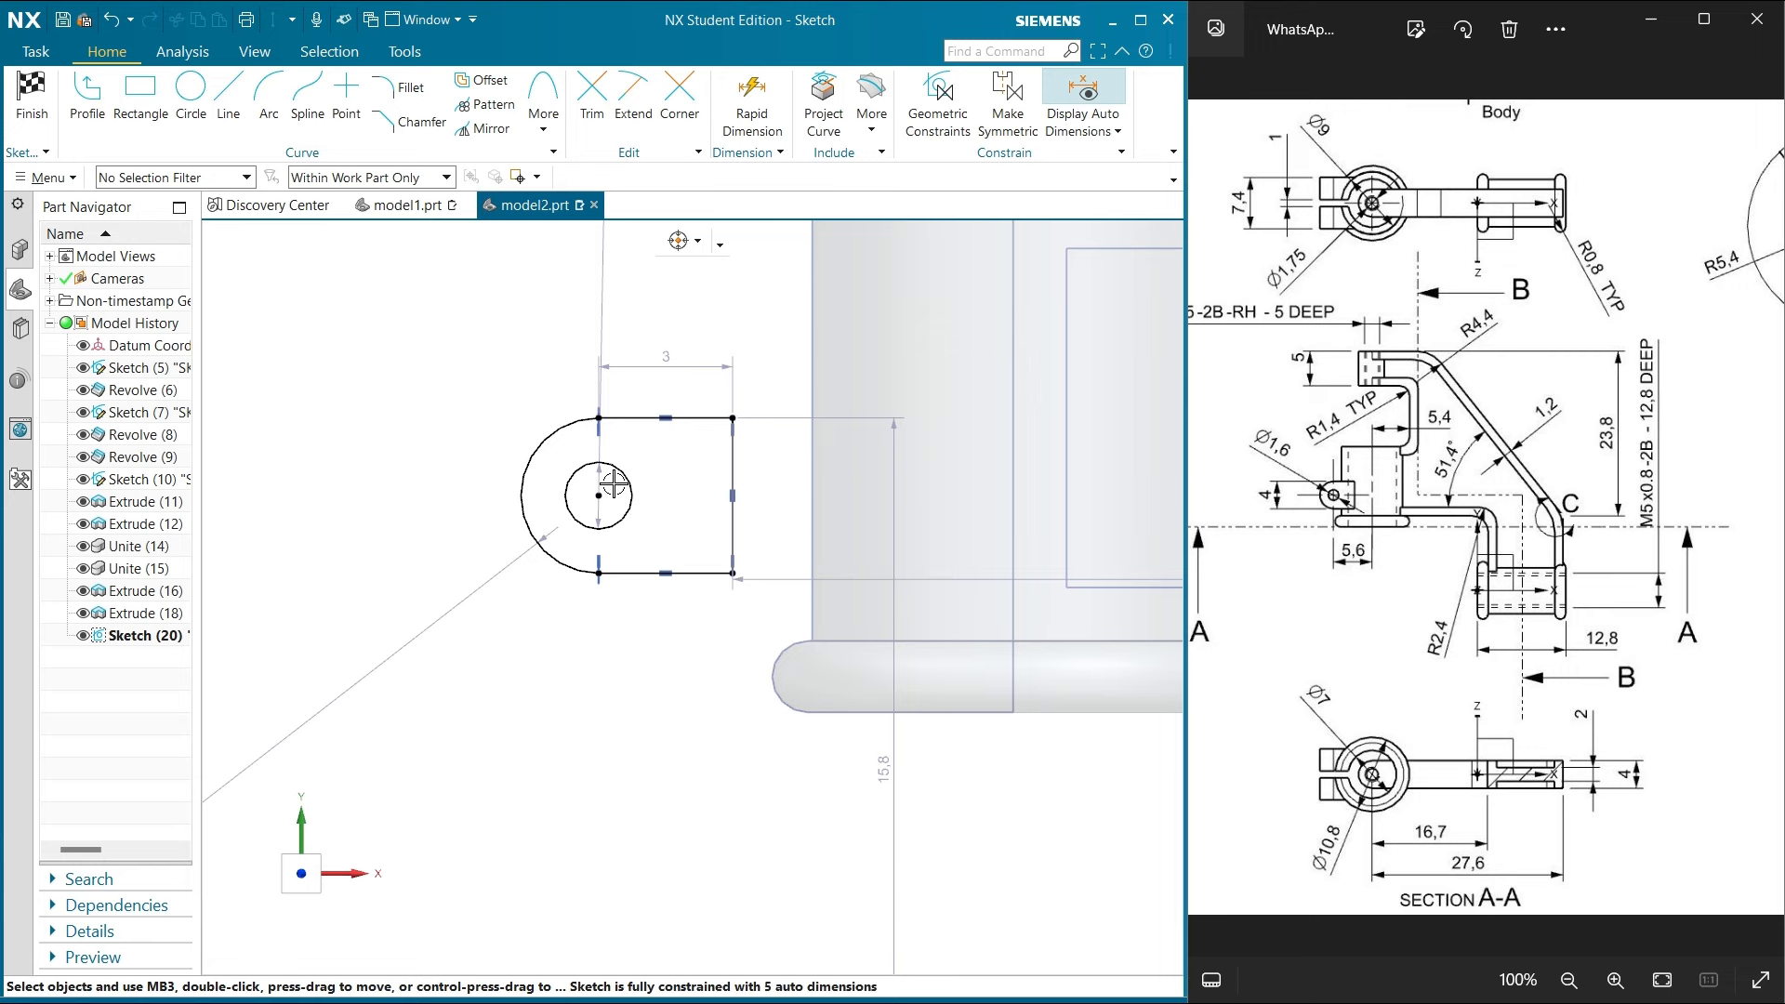
Enlarge the reference drawing and set the diameter of the circle inside the lug outline to 1.6 mm
click(591, 505)
scroll(1335, 514, up, 2)
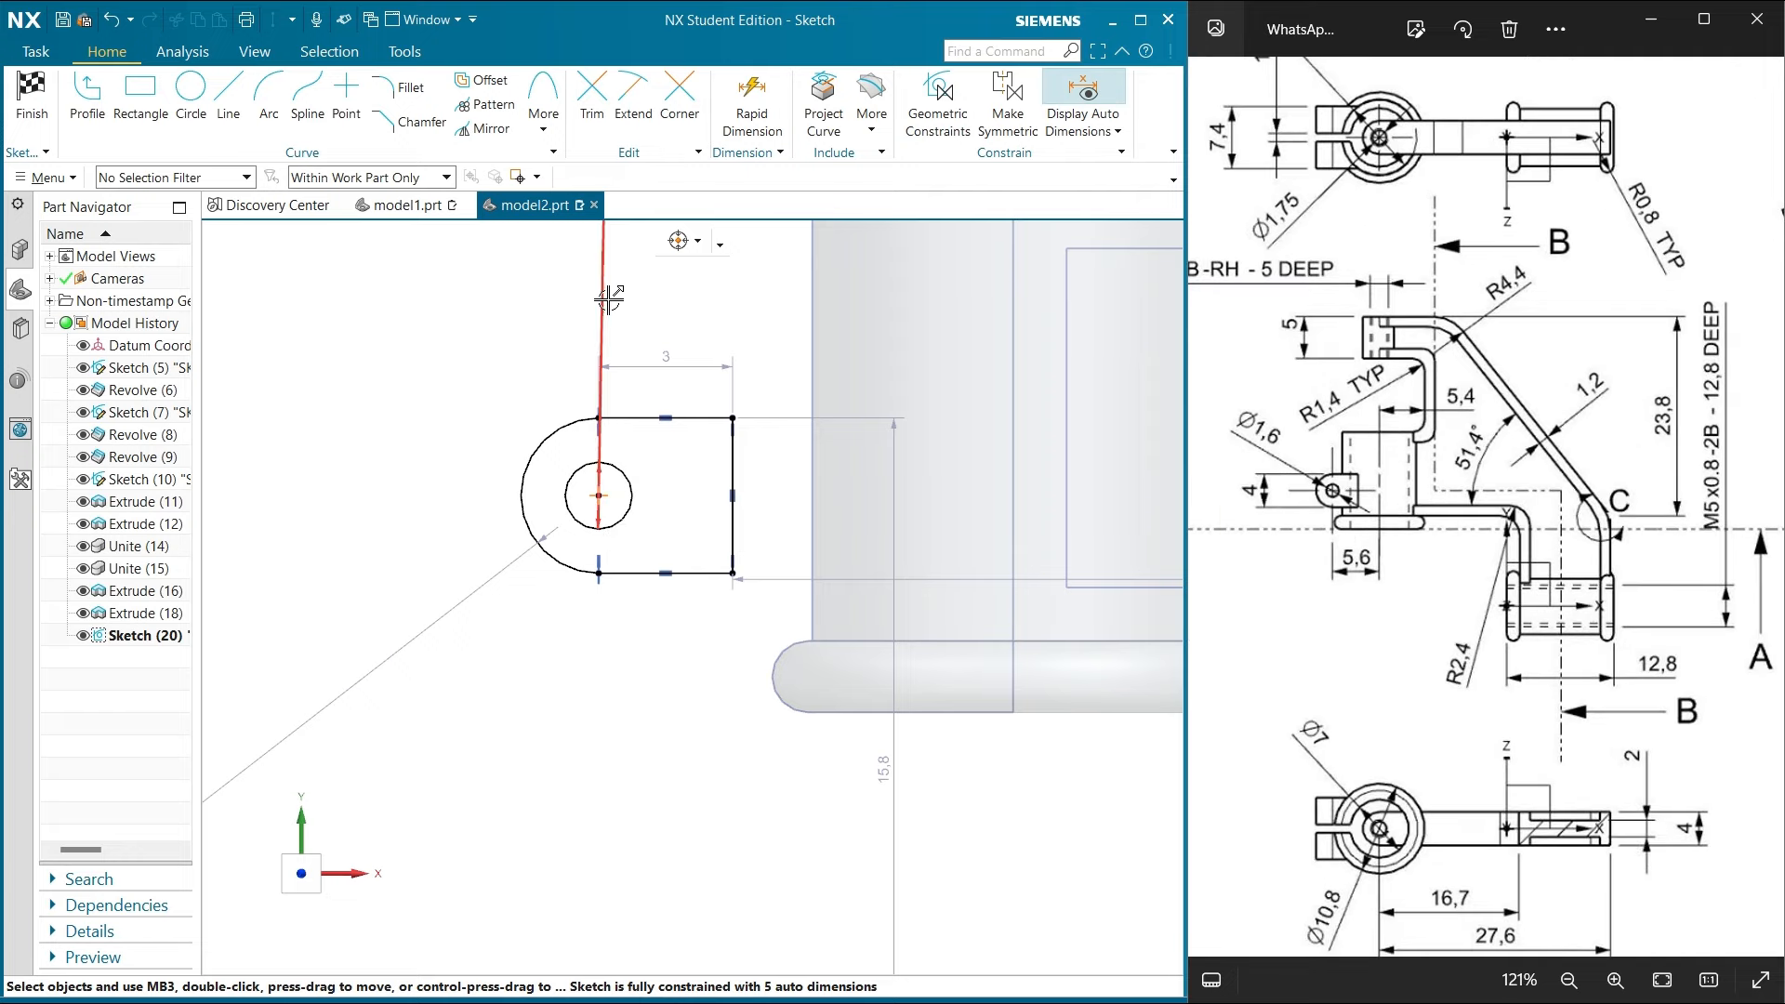
click(502, 318)
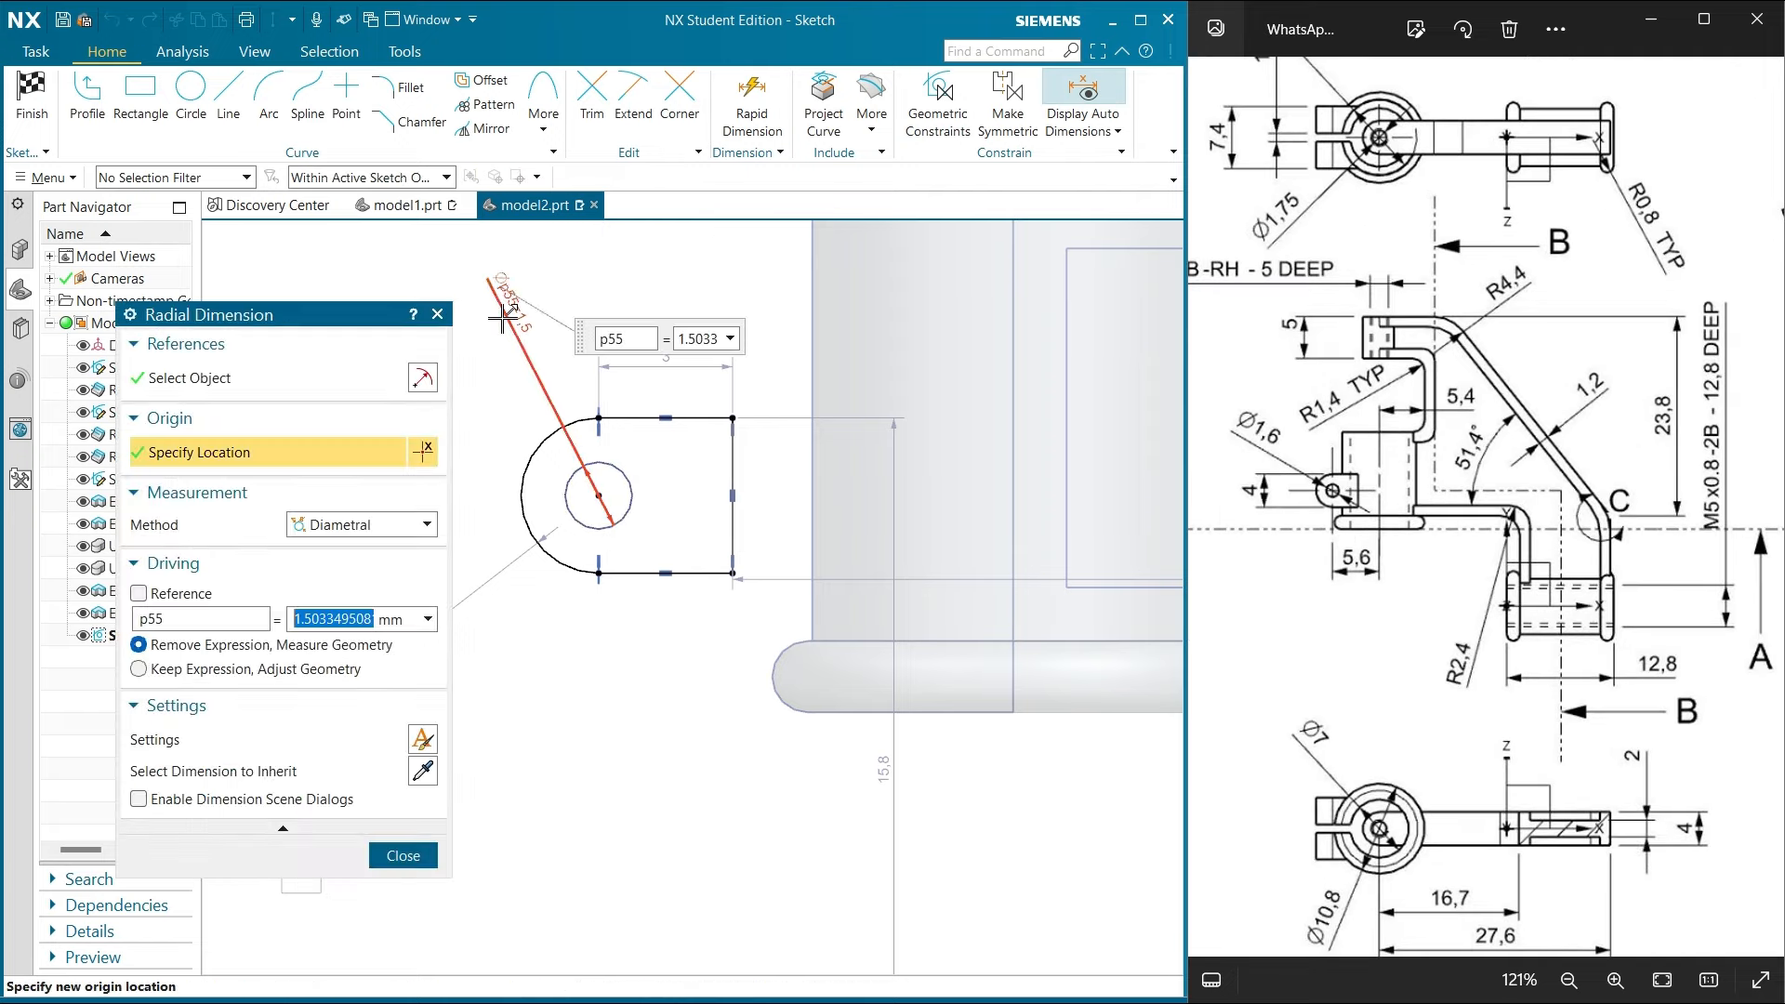
text(1.6)
key(Return)
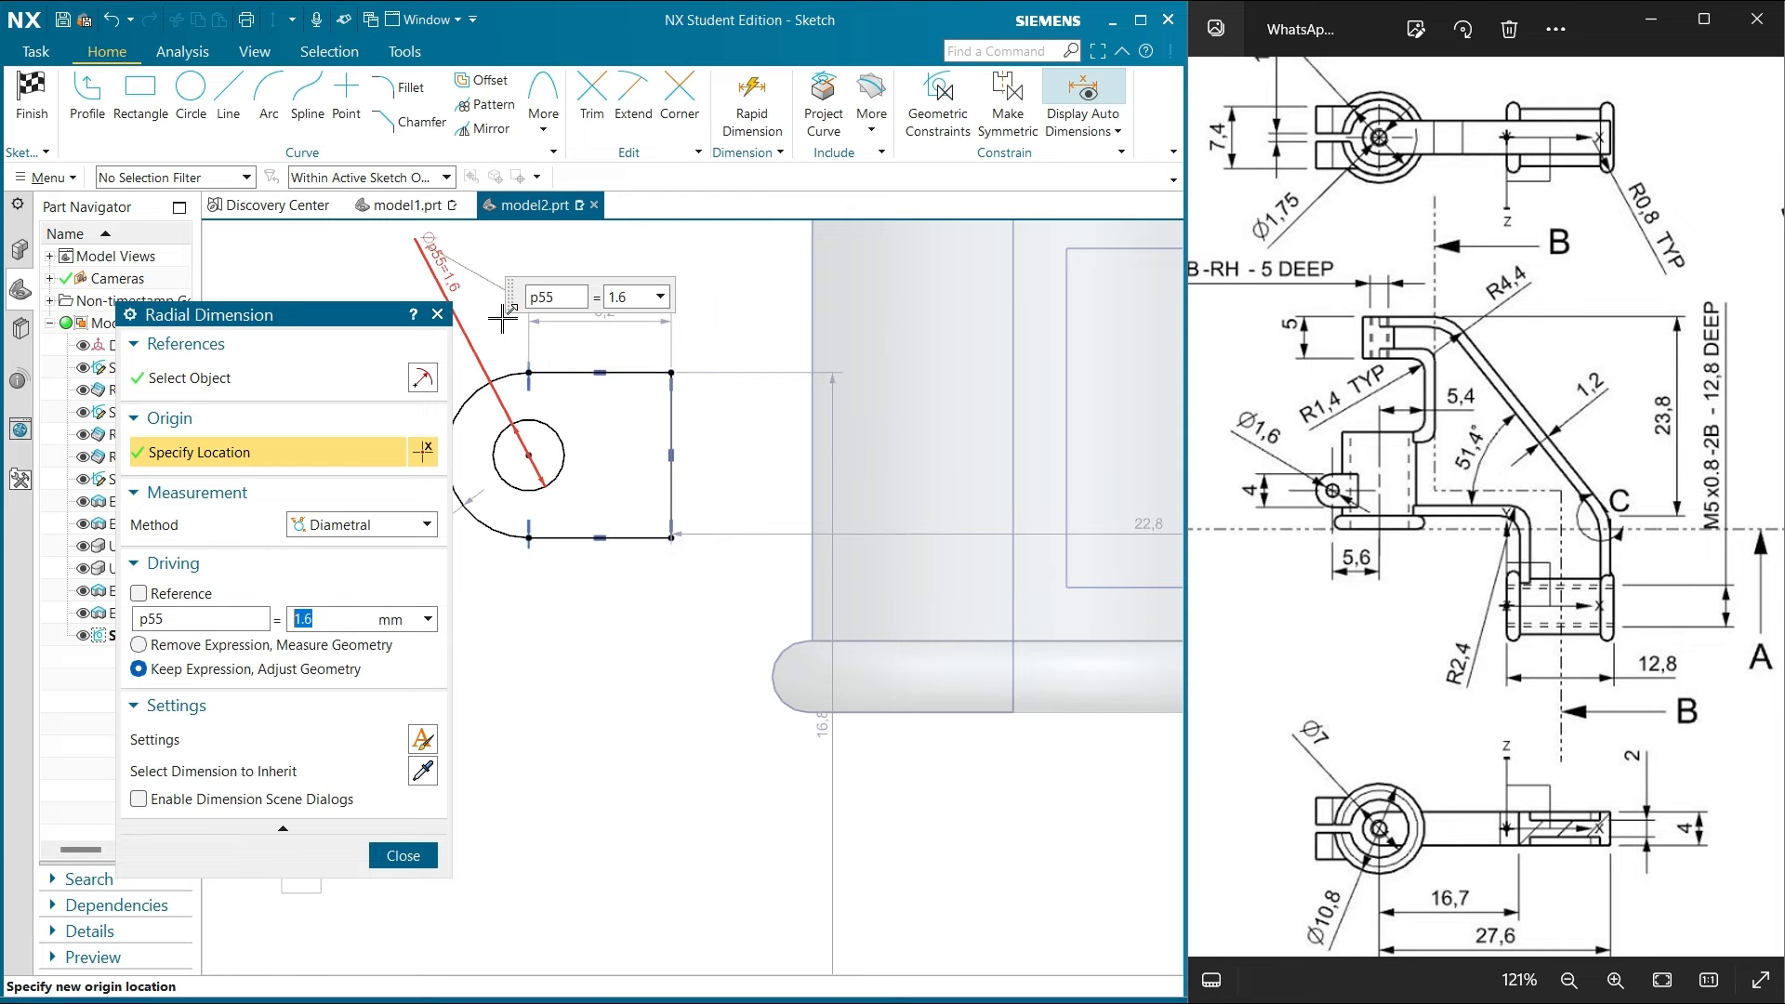
click(405, 856)
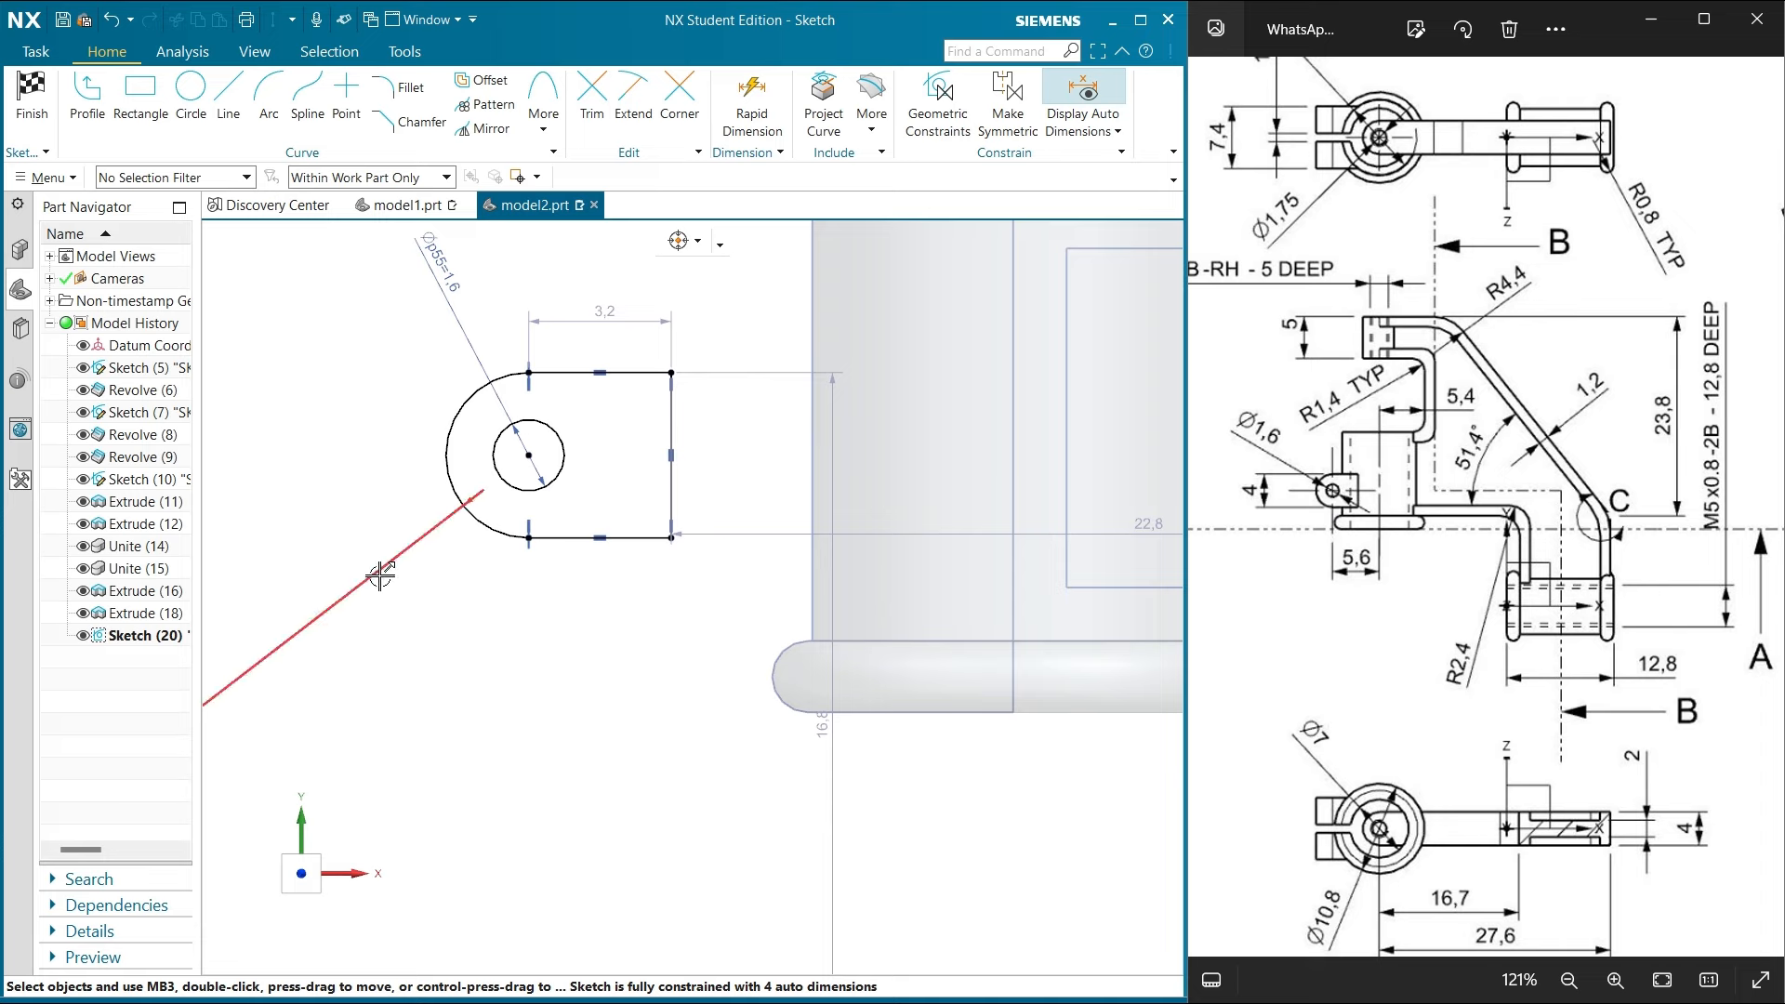
Set the radius of the lug outline's arc to 2 mm
drag(381, 575, 458, 546)
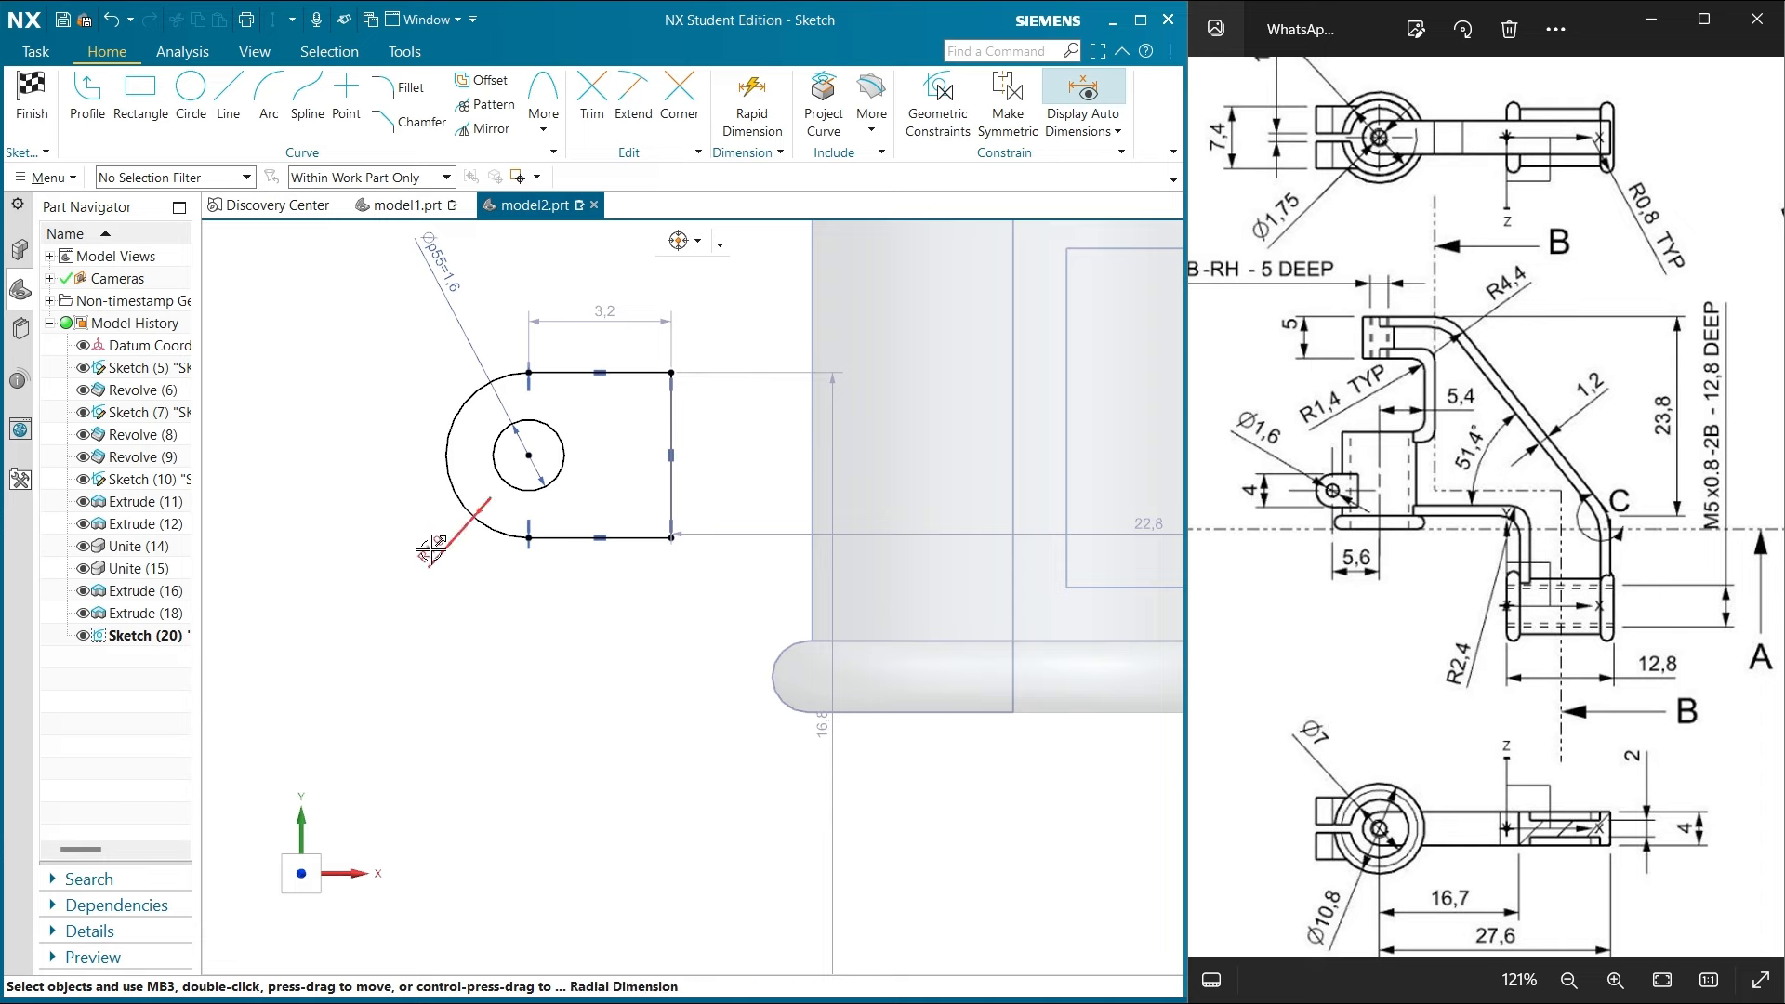
double_click(430, 550)
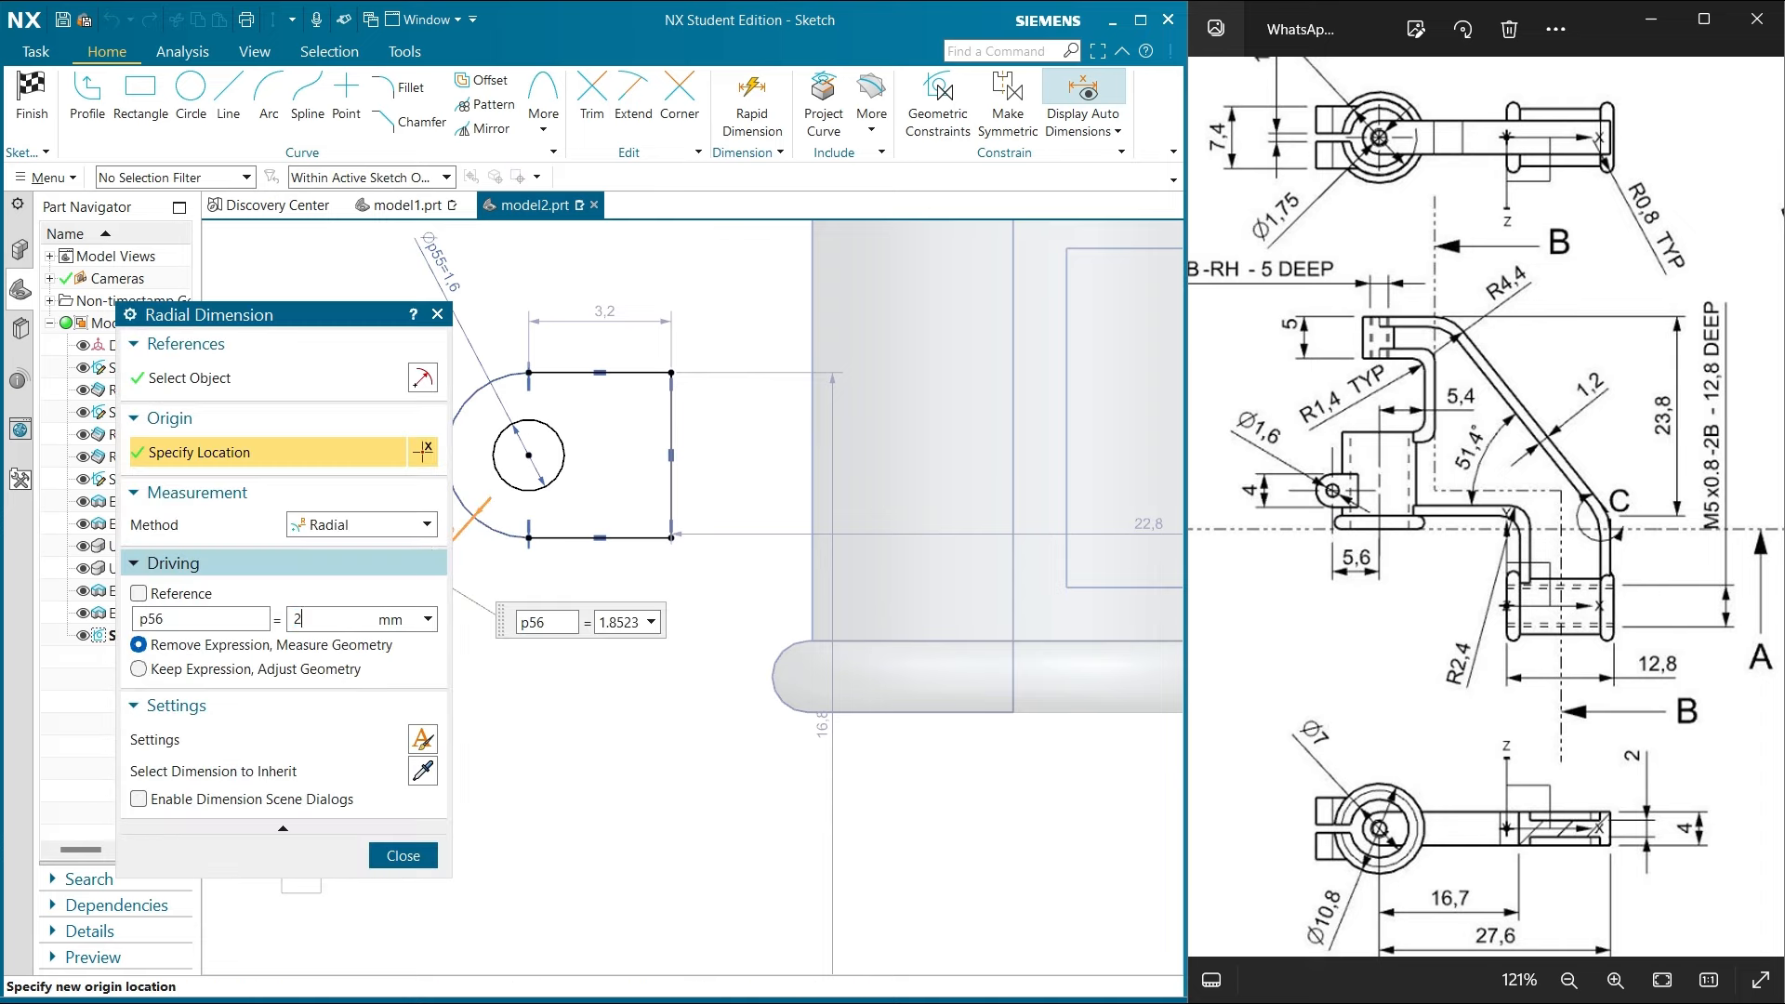
key(Return)
click(402, 854)
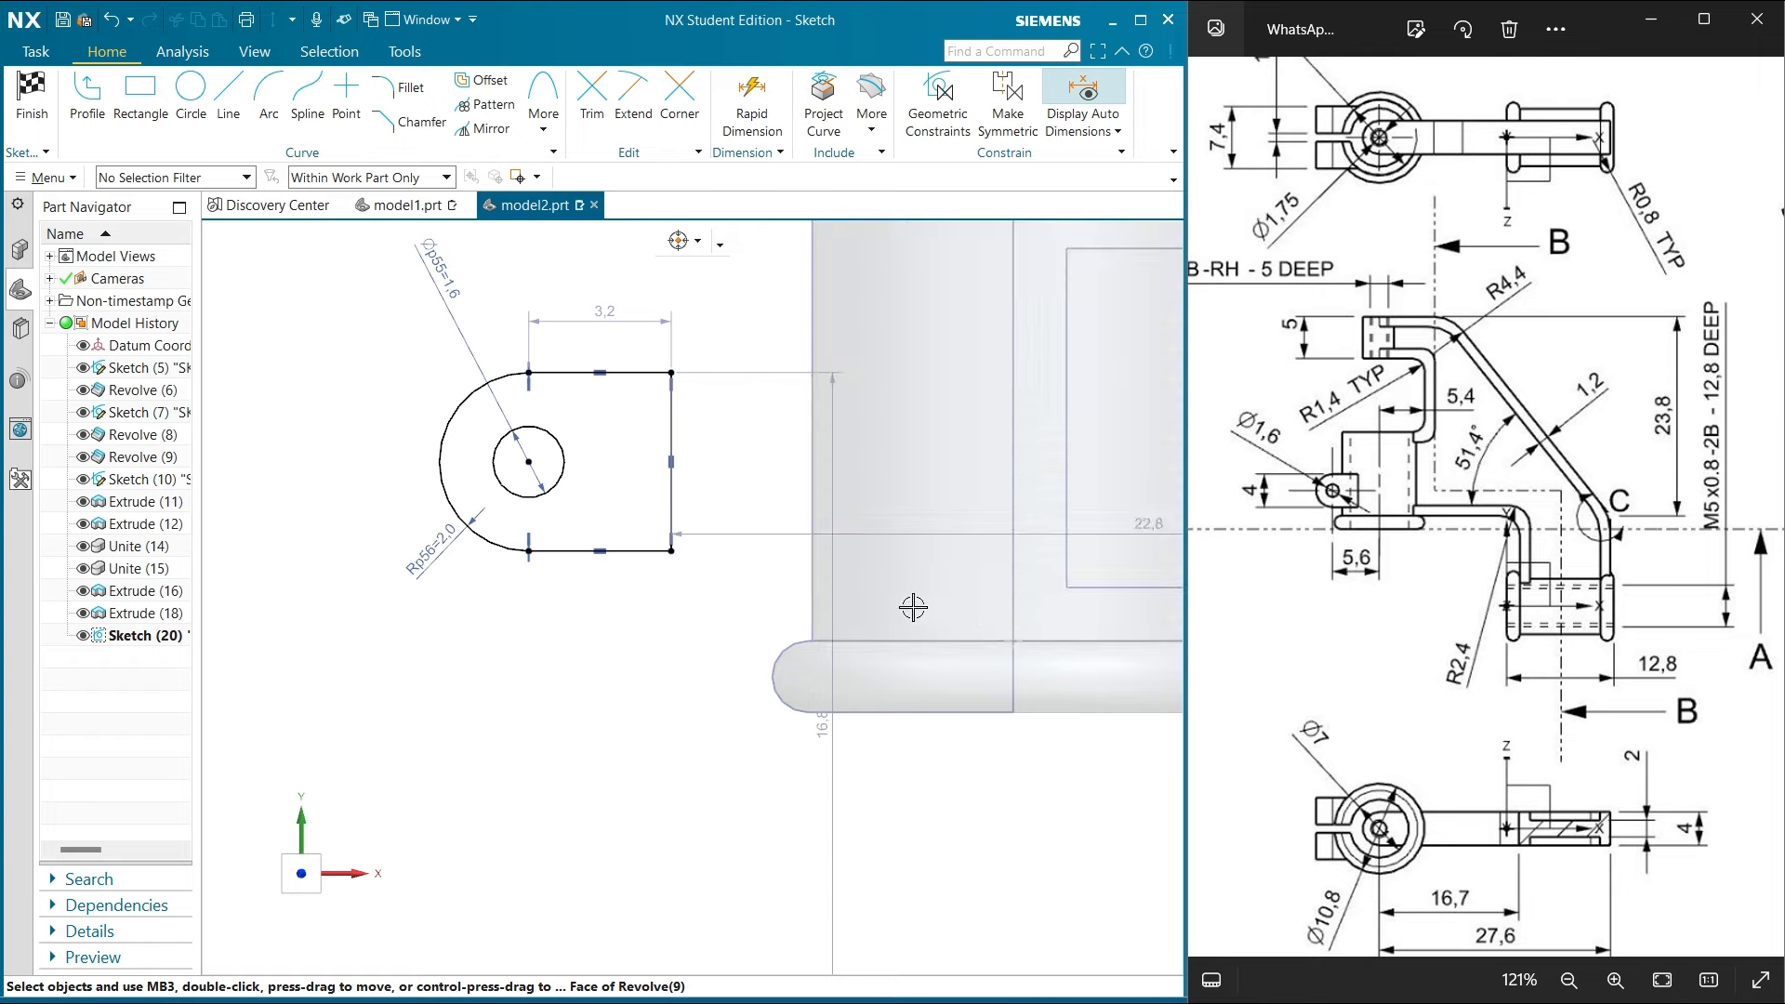
Dimension the horizontal distance between the lug's hole centre and the cylinder's axis and set it to 5.6 mm
scroll(756, 579, down, 2)
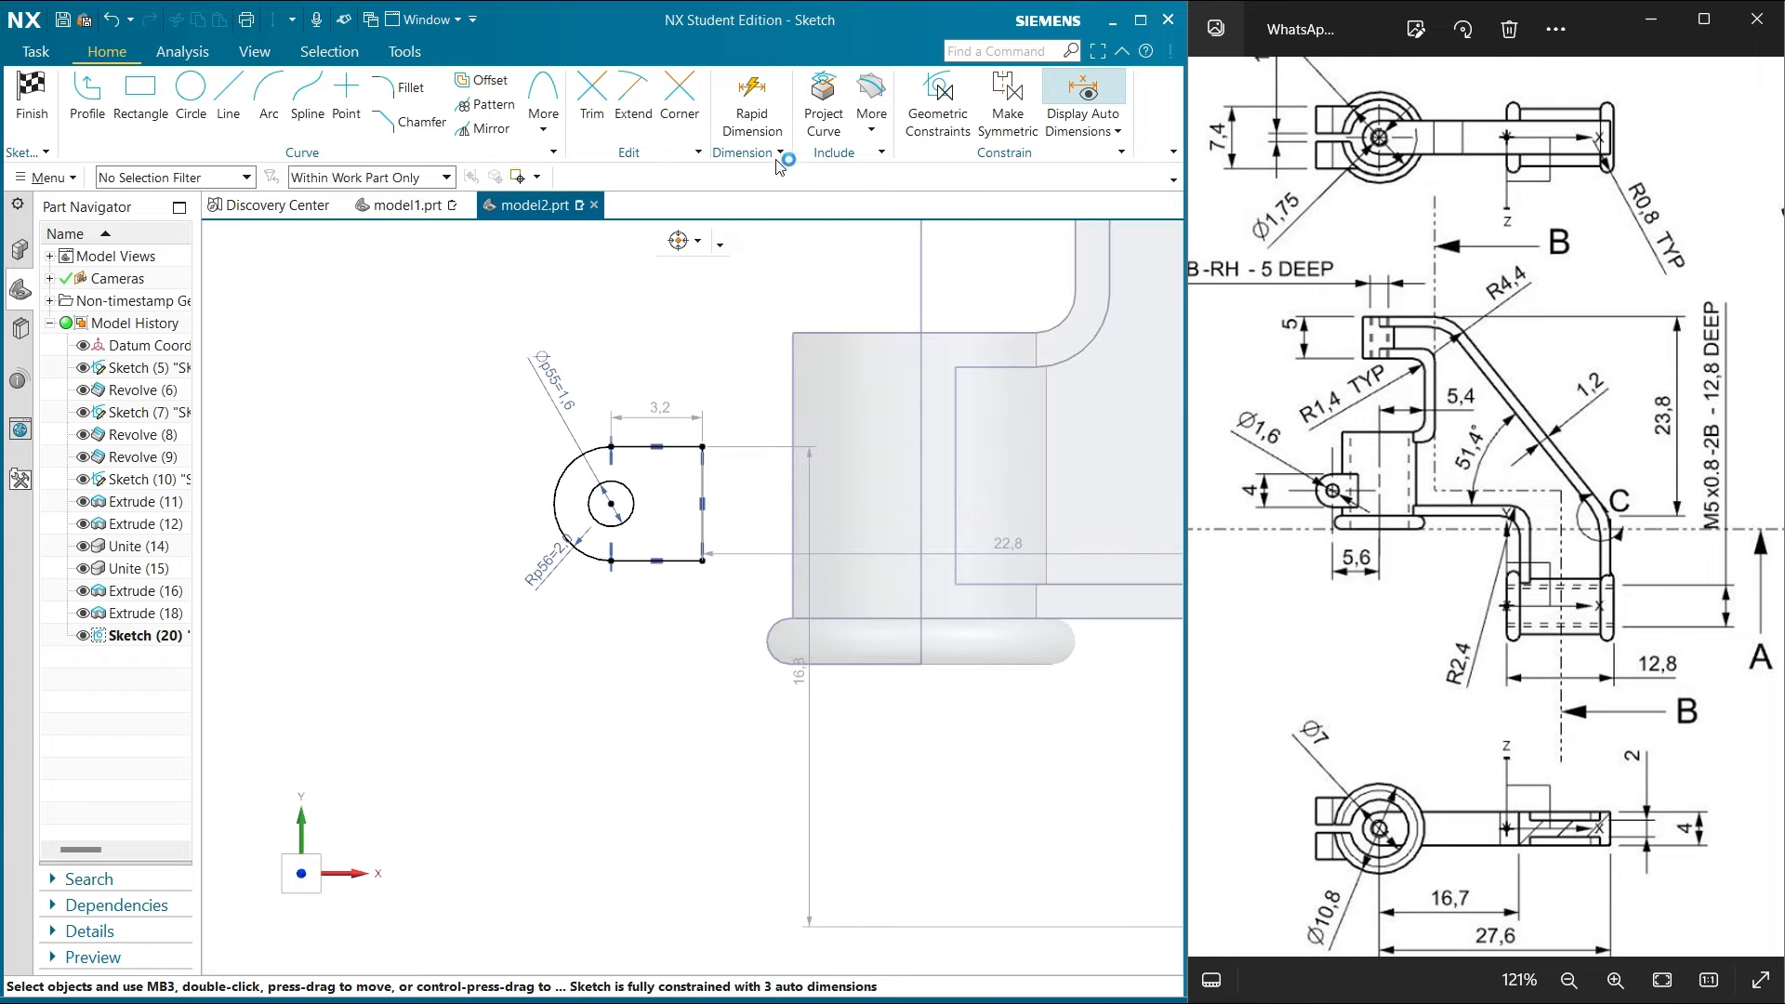
key(d)
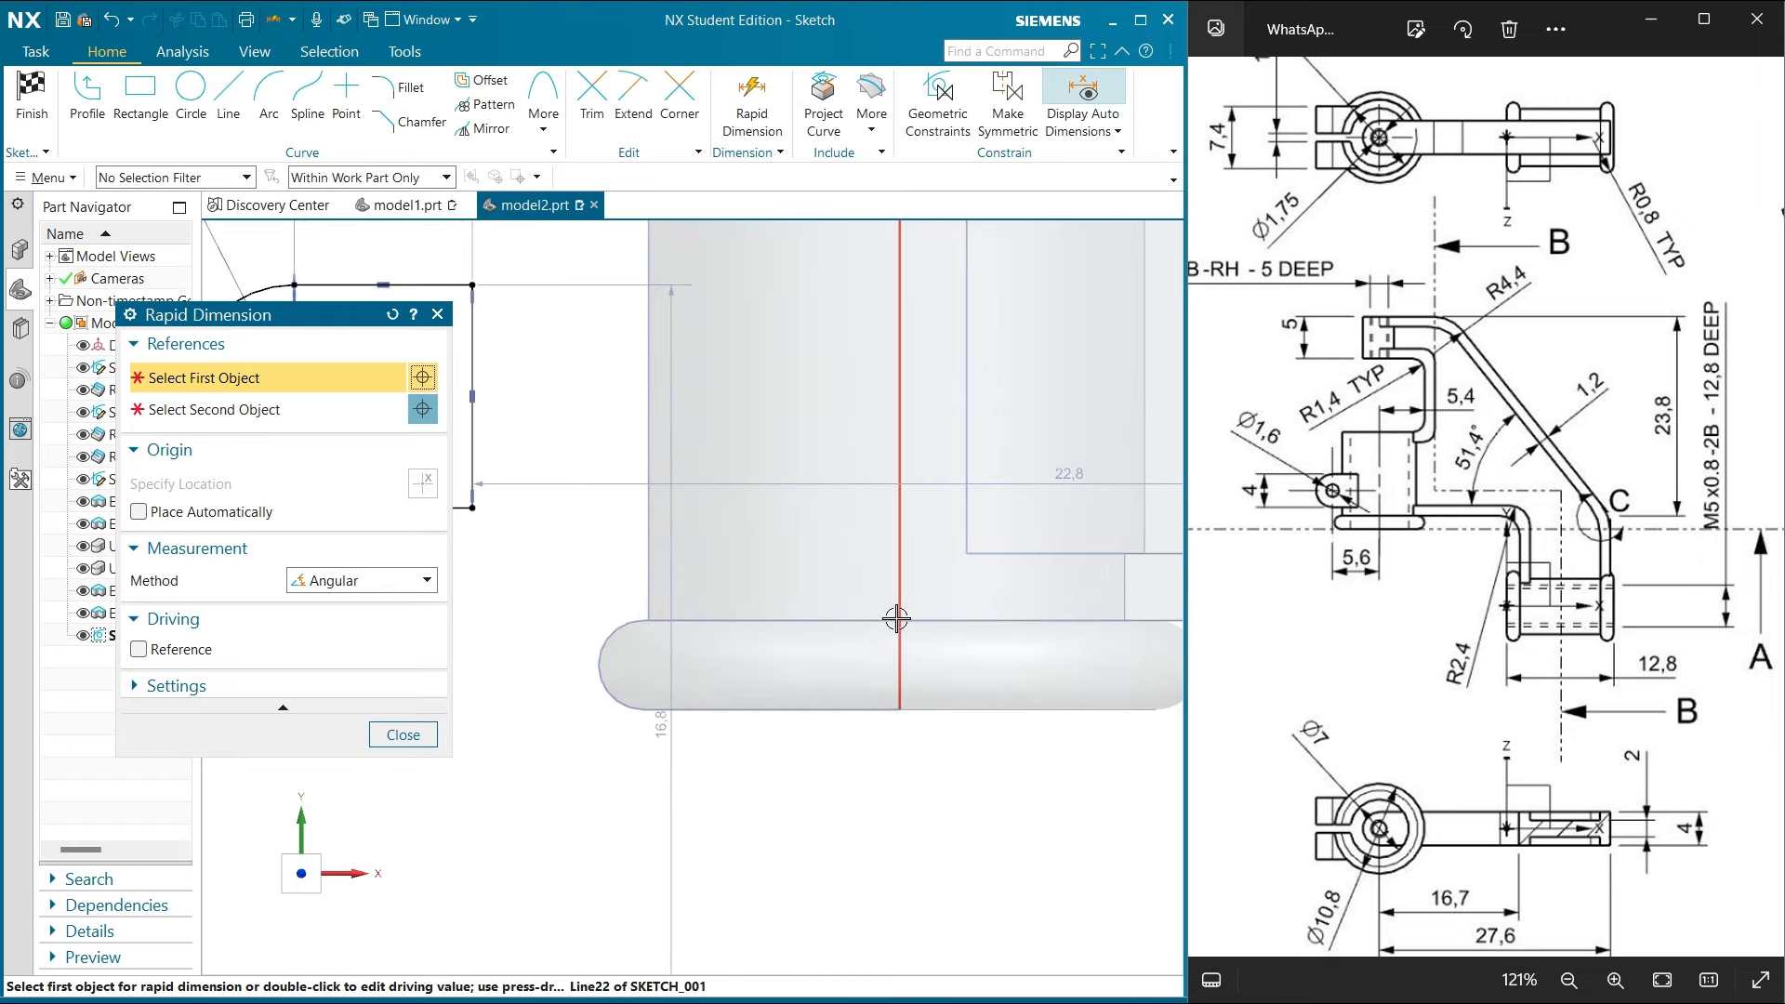
scroll(883, 744, down, 2)
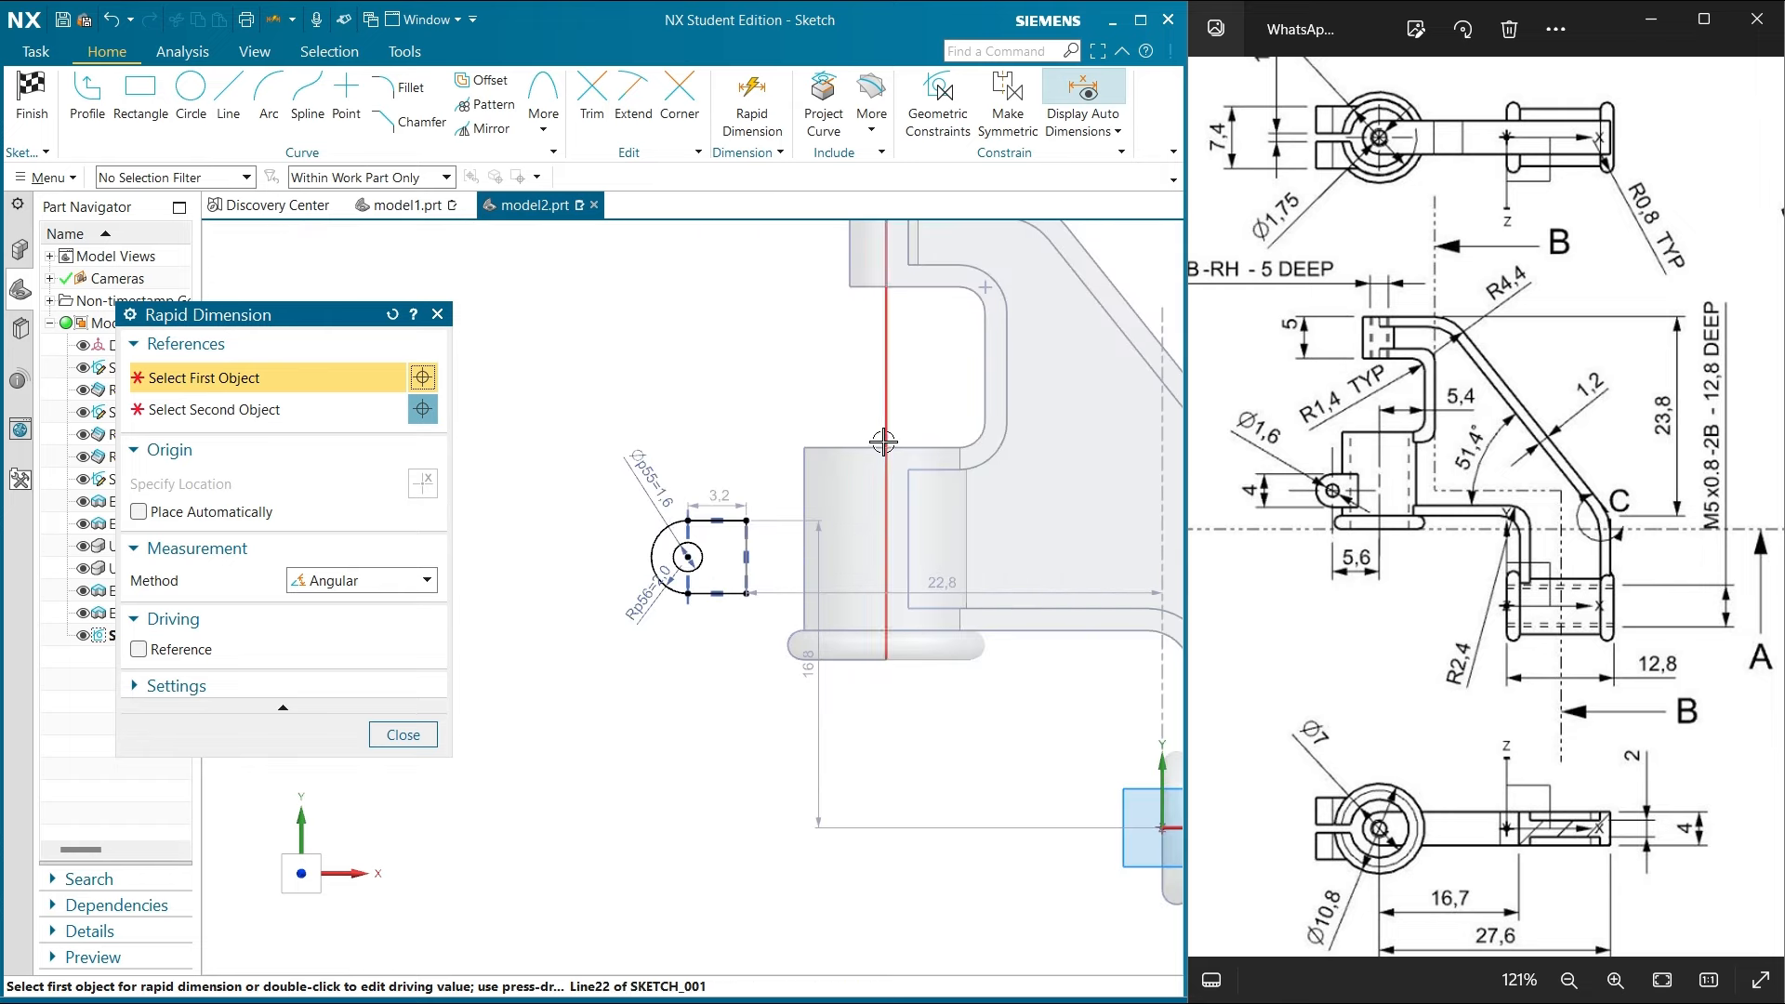
click(886, 657)
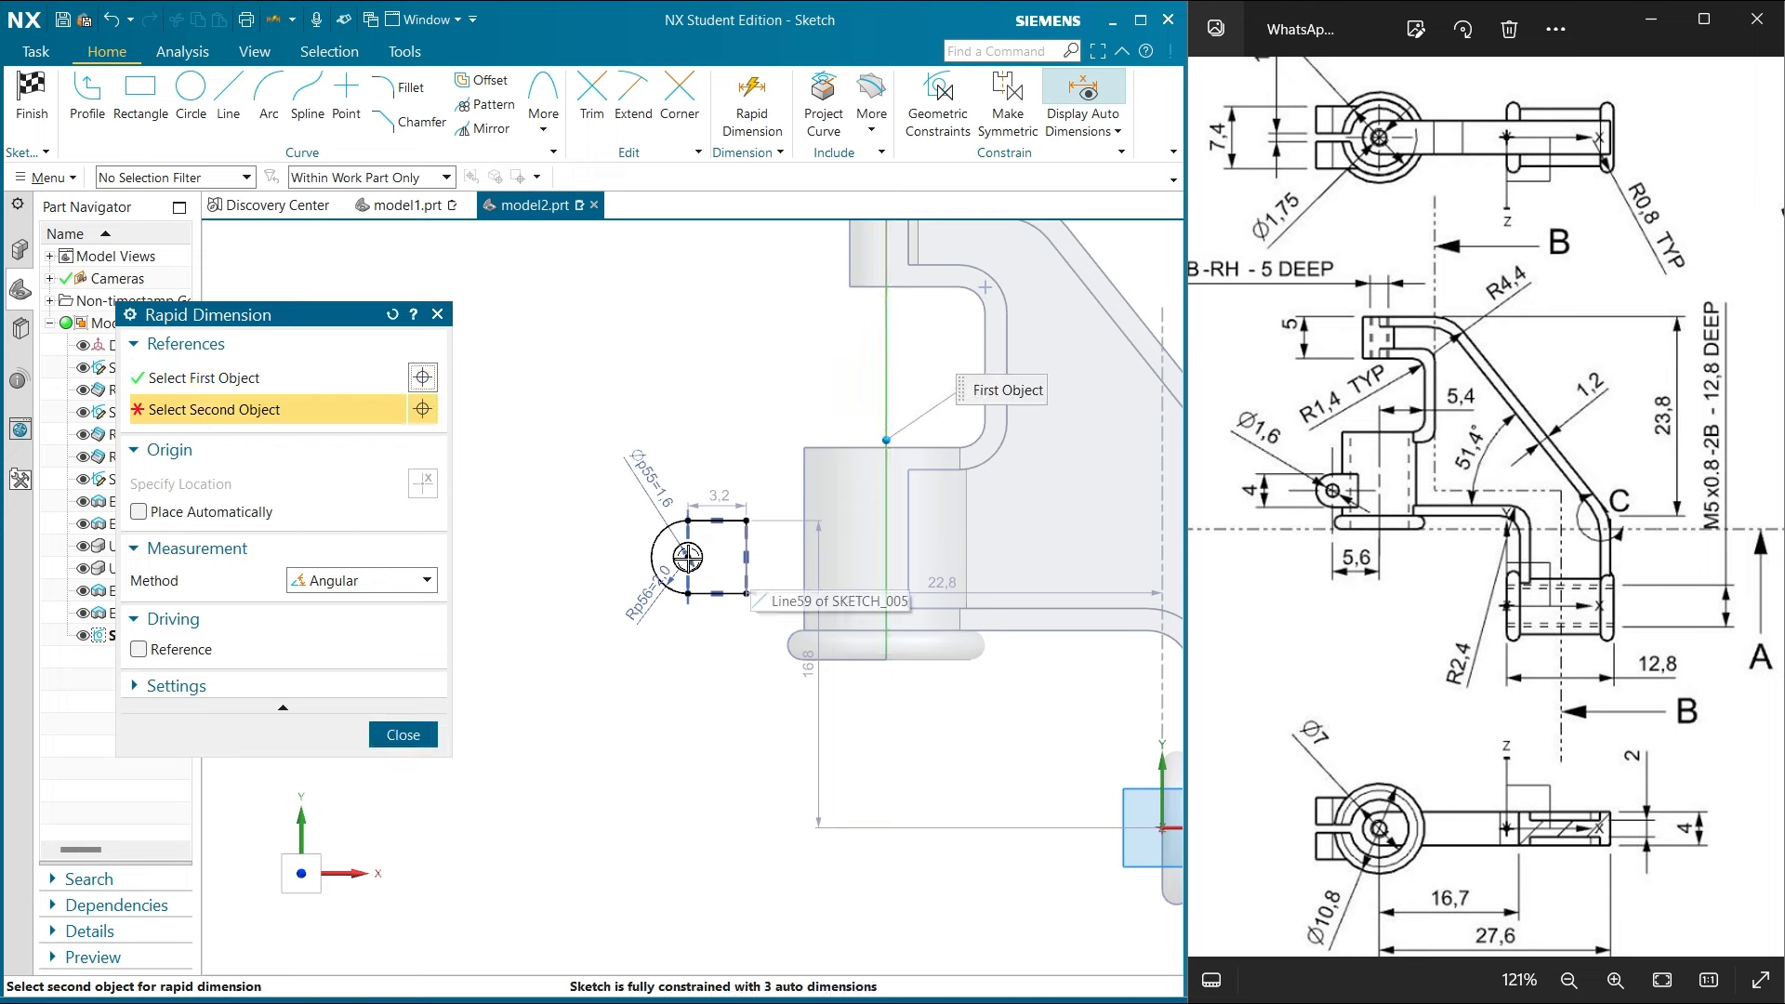
scroll(693, 555, up, 3)
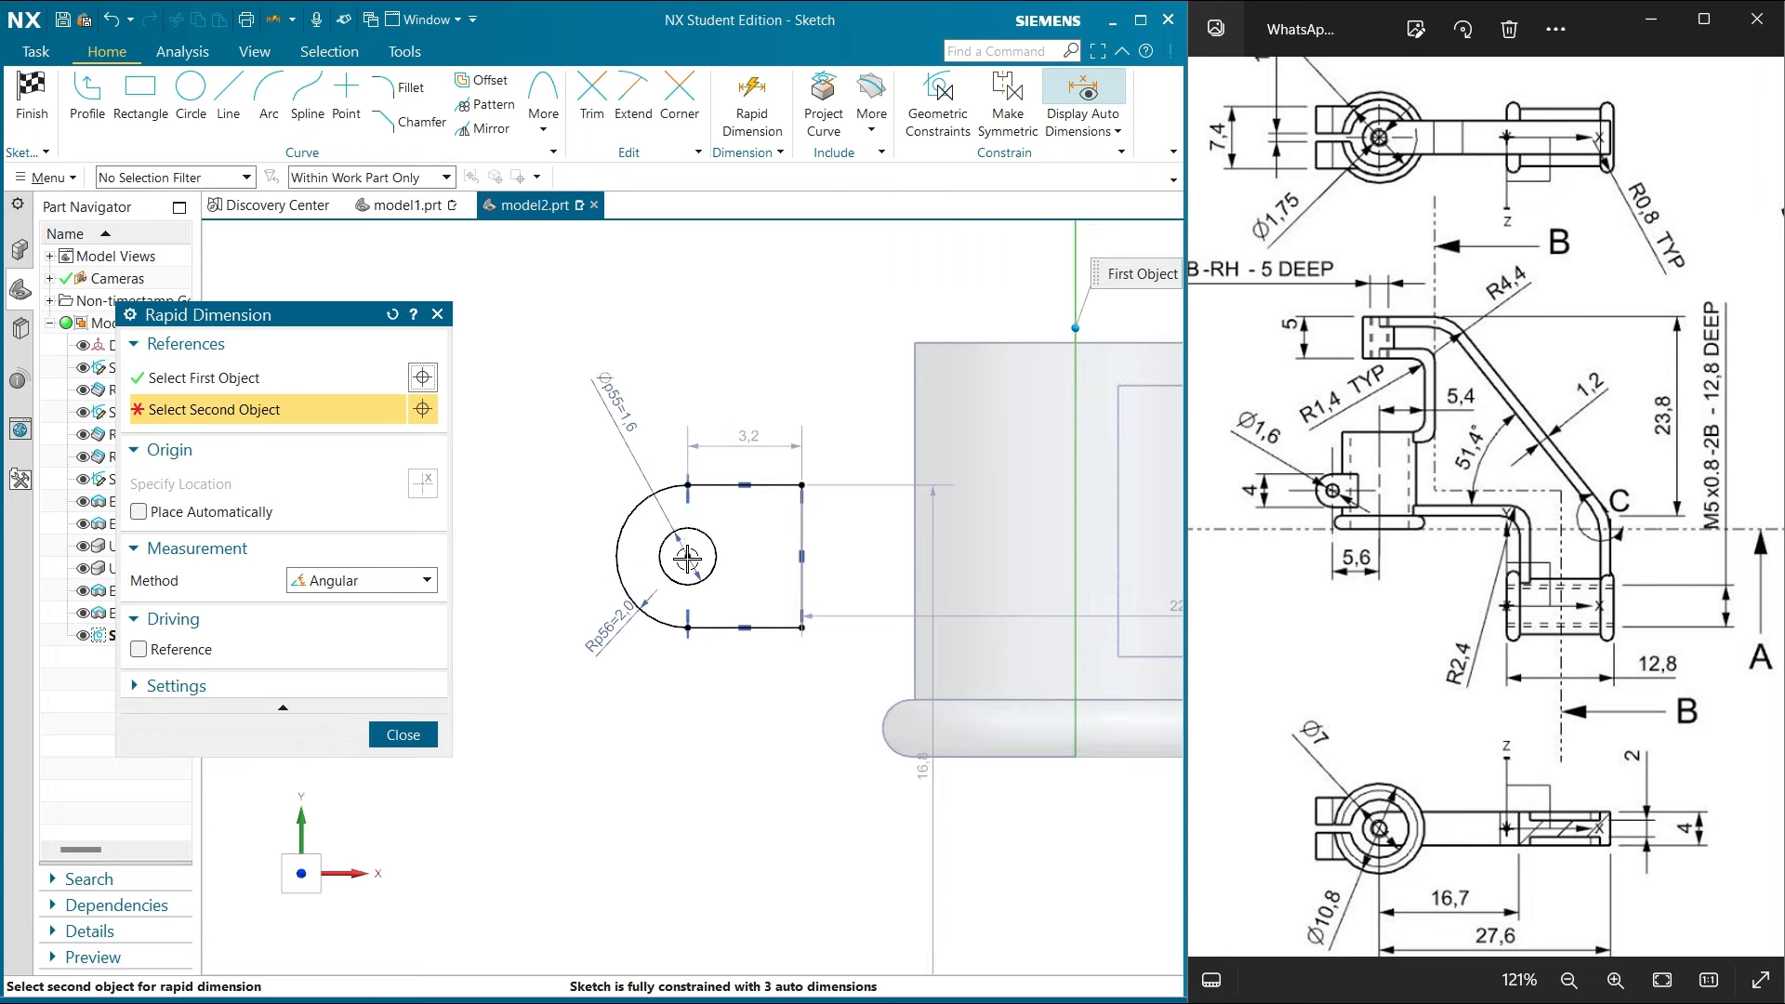
click(427, 582)
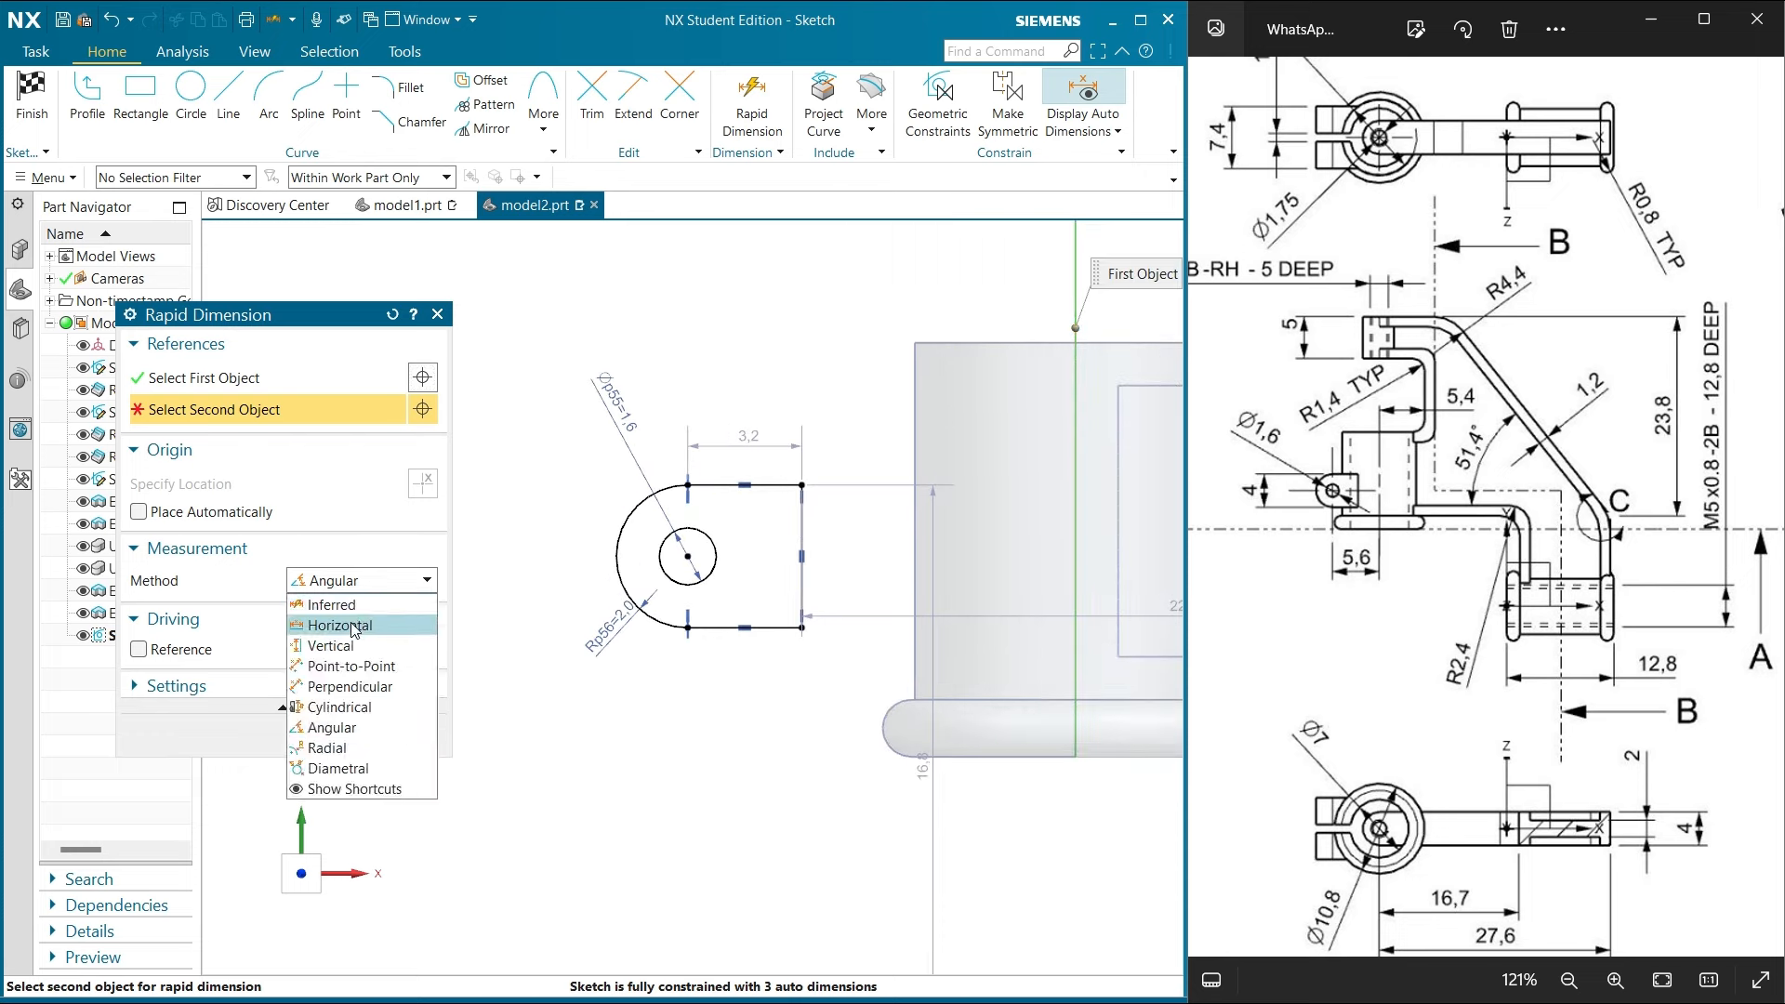
click(358, 627)
click(688, 559)
scroll(689, 559, down, 3)
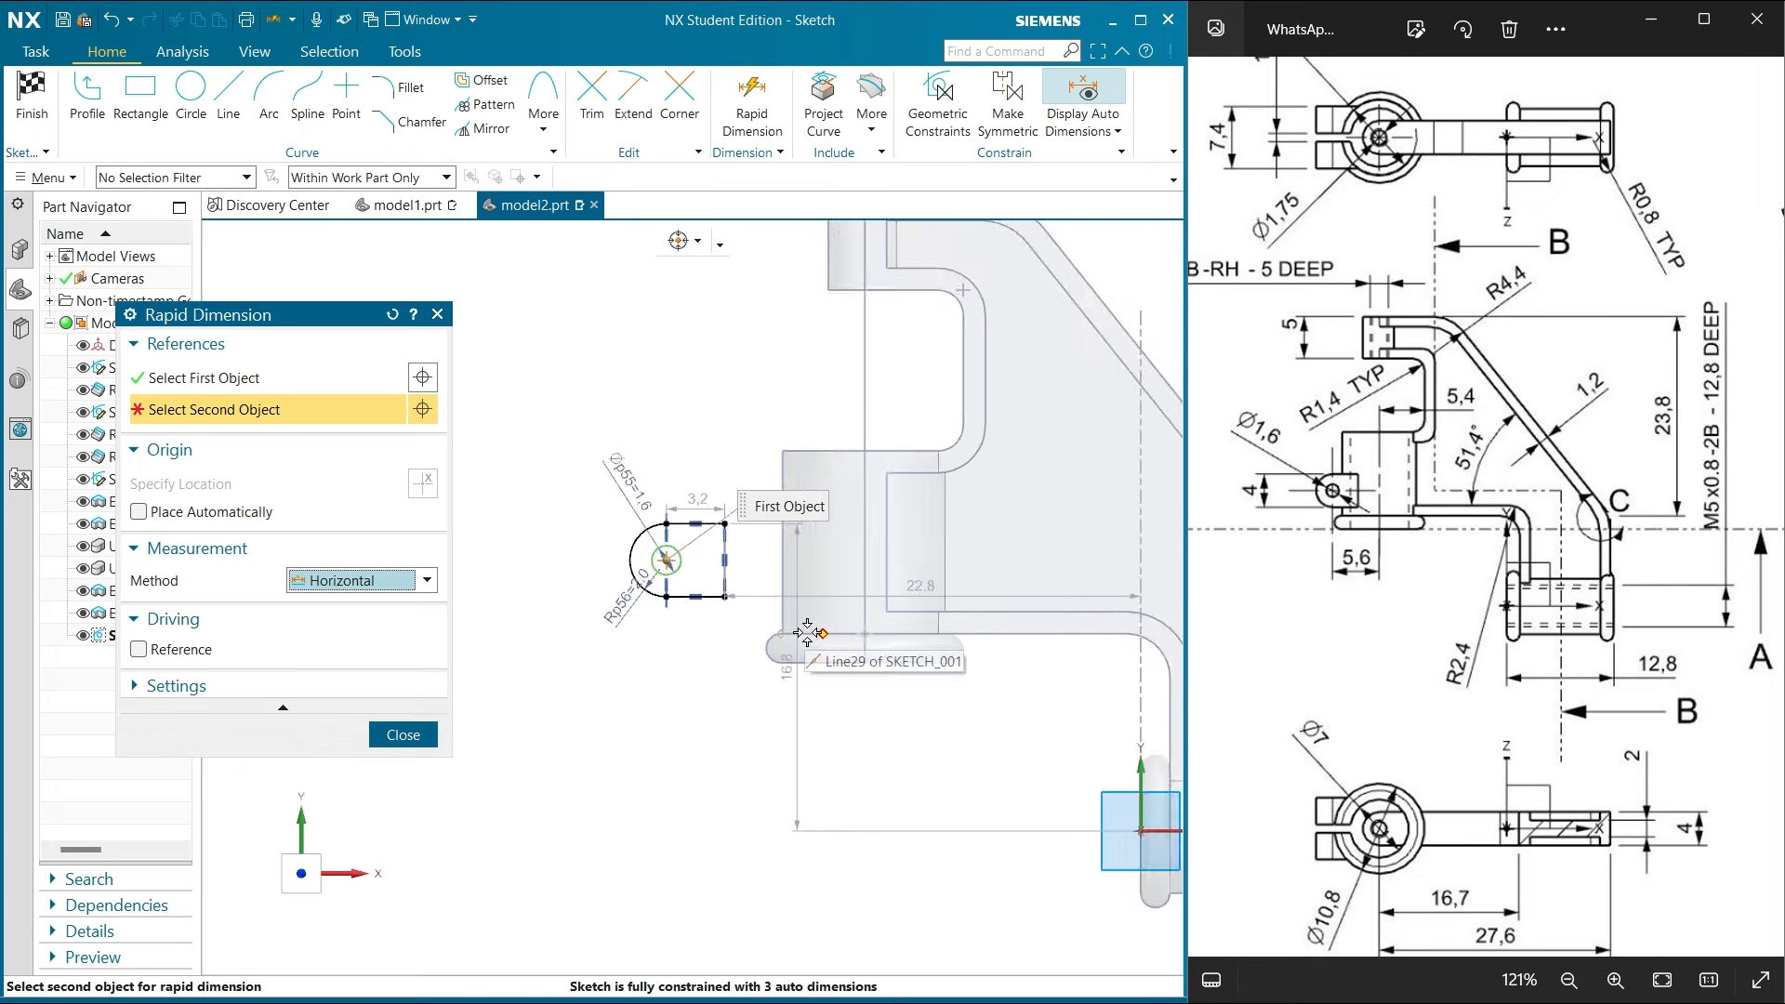
click(864, 639)
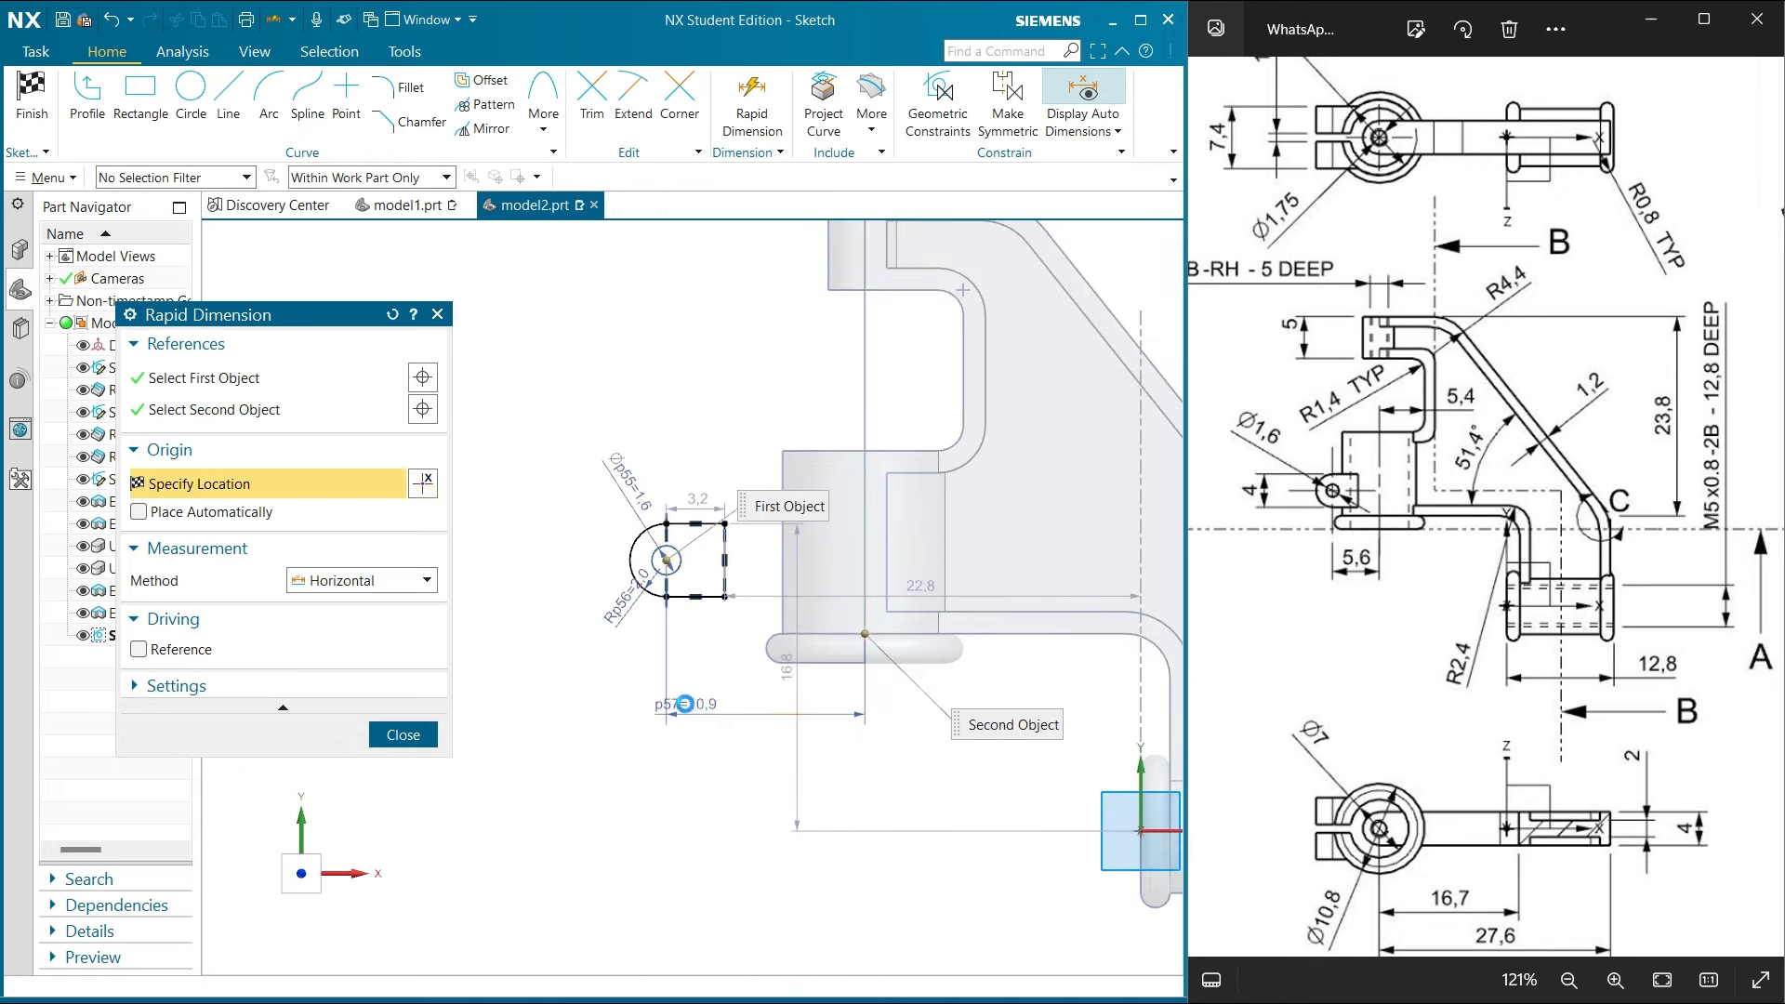
click(703, 703)
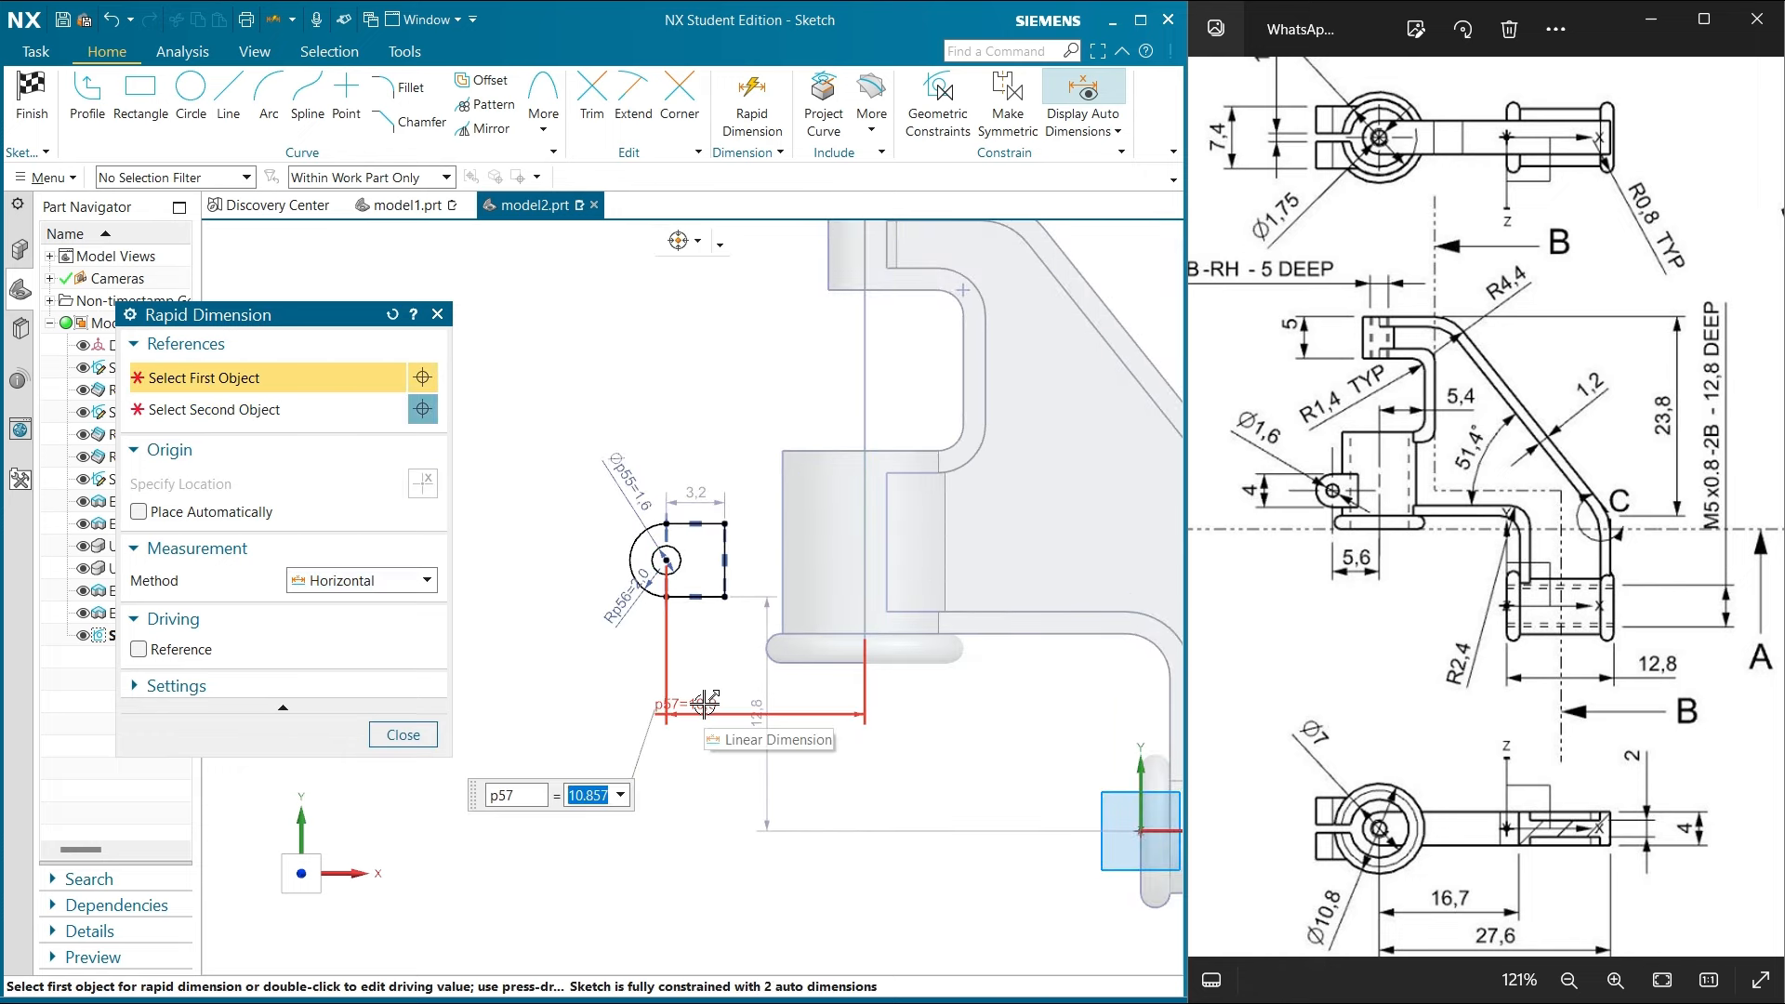
text(5.6)
key(Return)
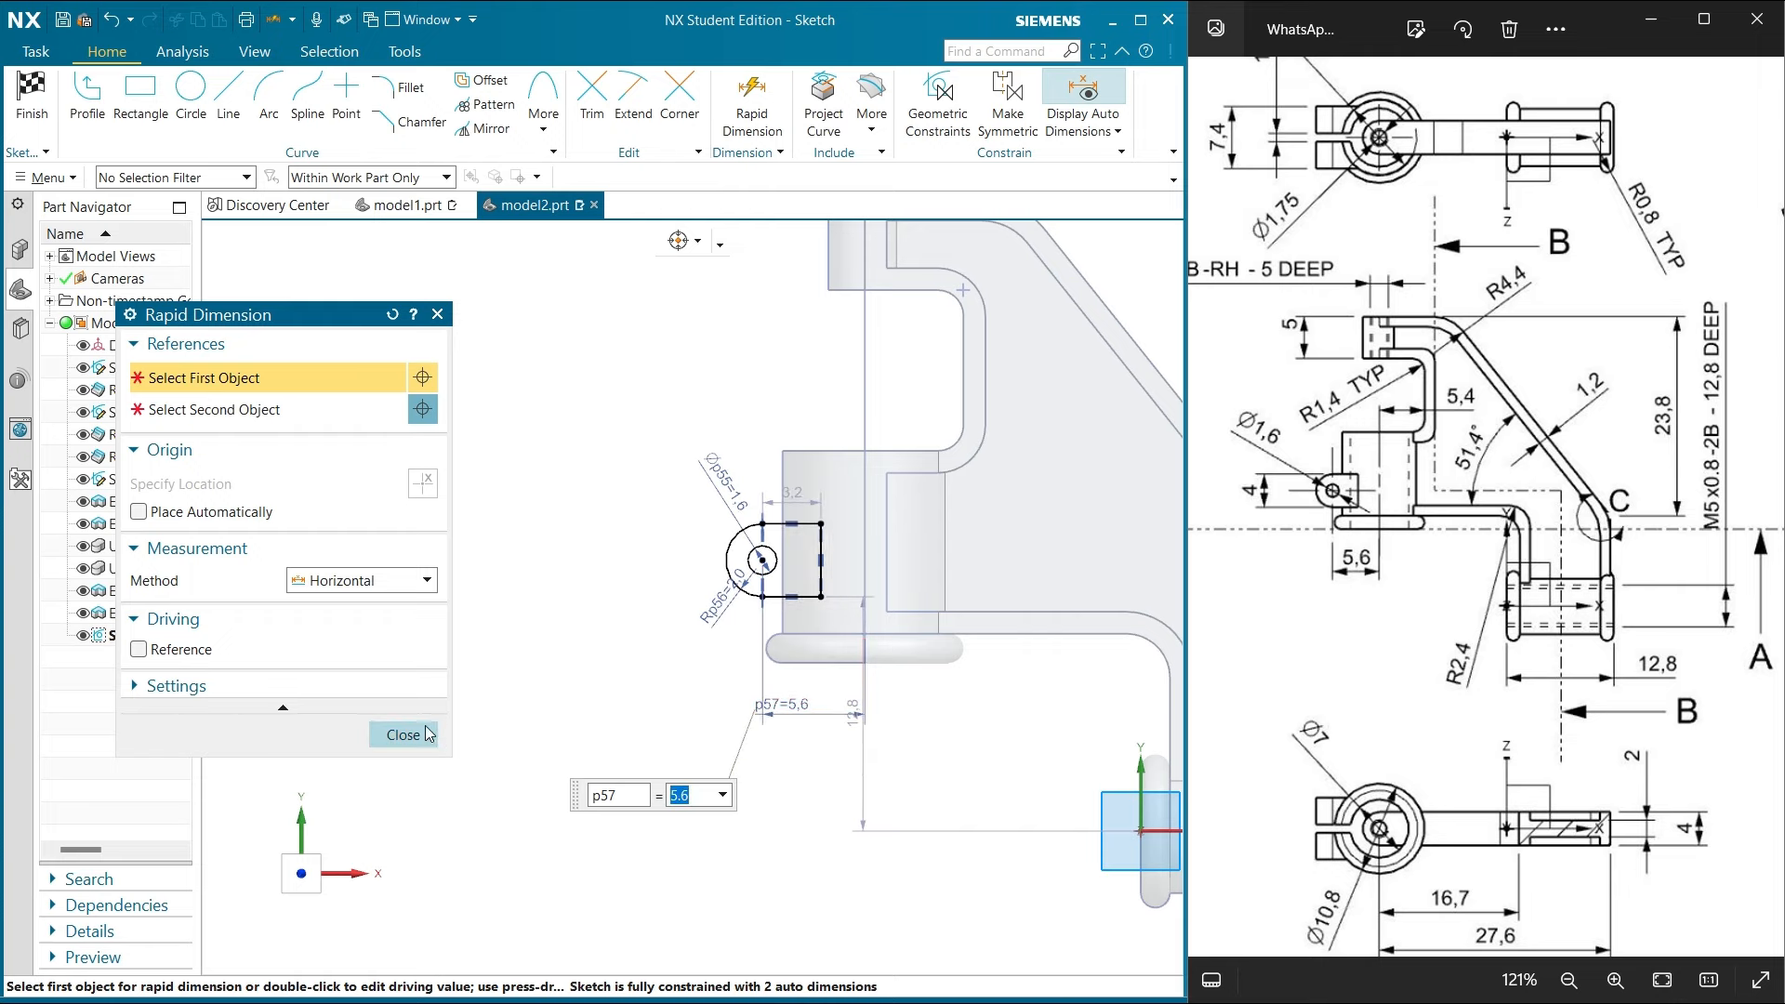
click(431, 734)
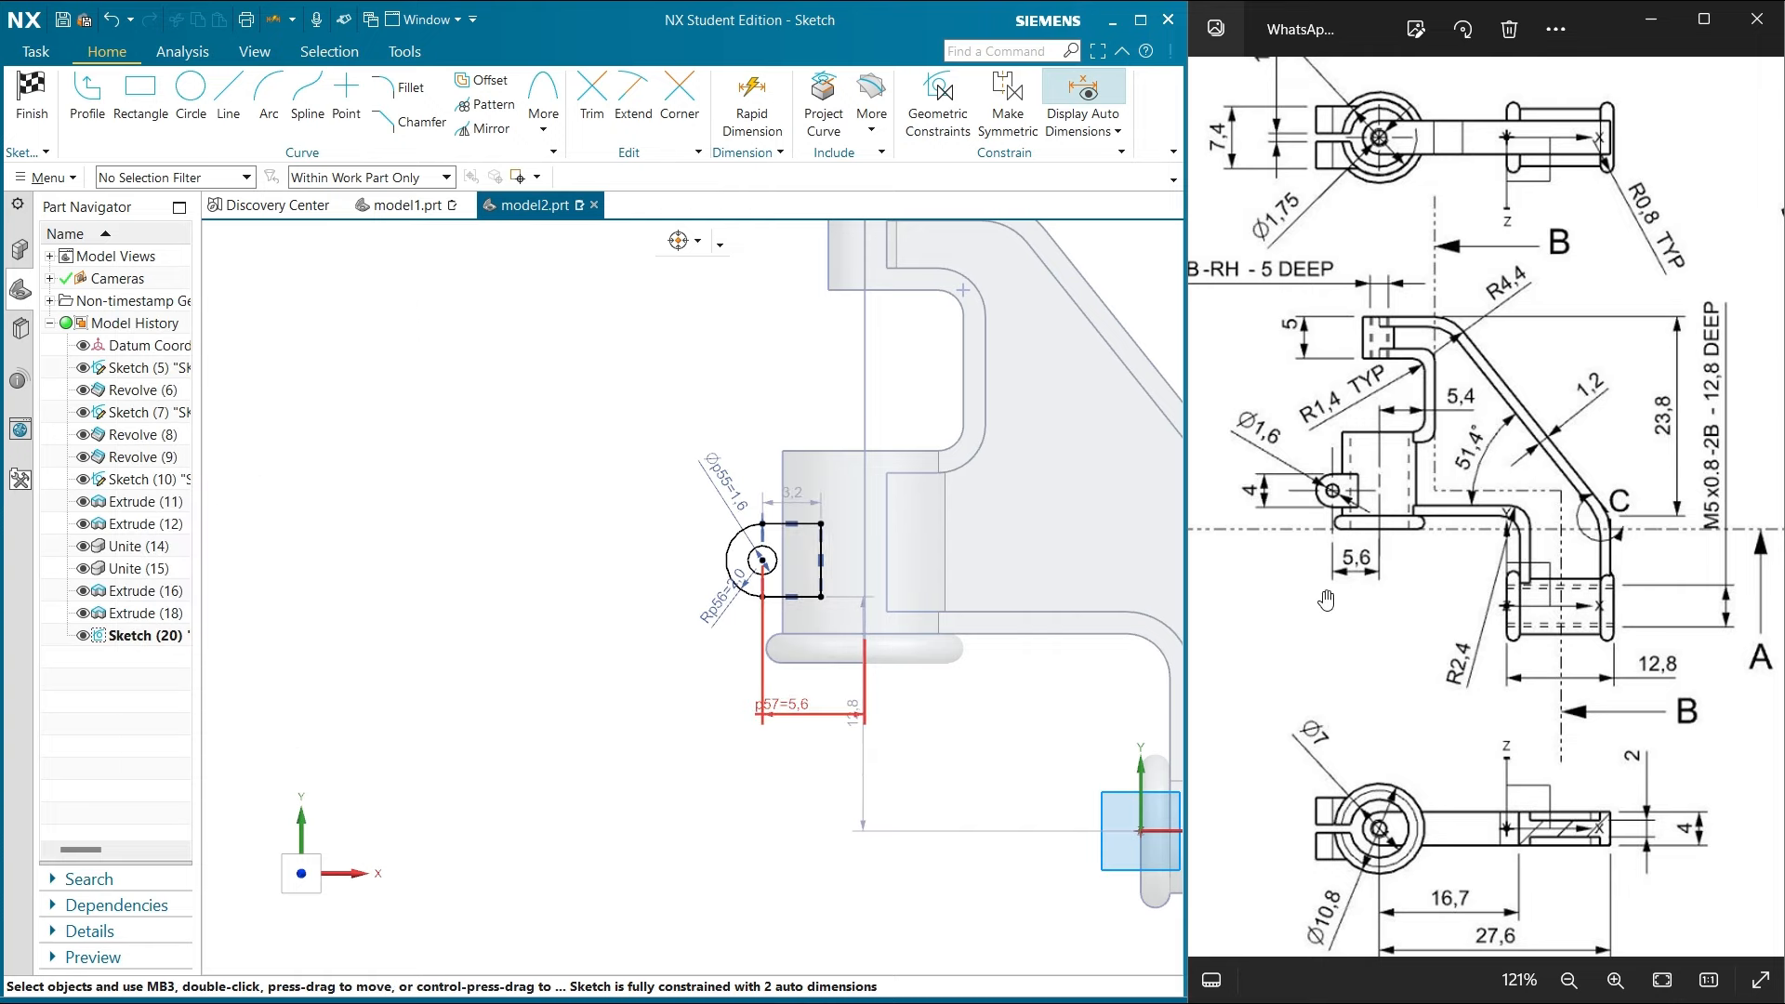
Check the reference drawing and set the vertical distance between the lug's lower inner corner and the bottom end of the cylinder's axis to 1 mm
scroll(1391, 577, down, 5)
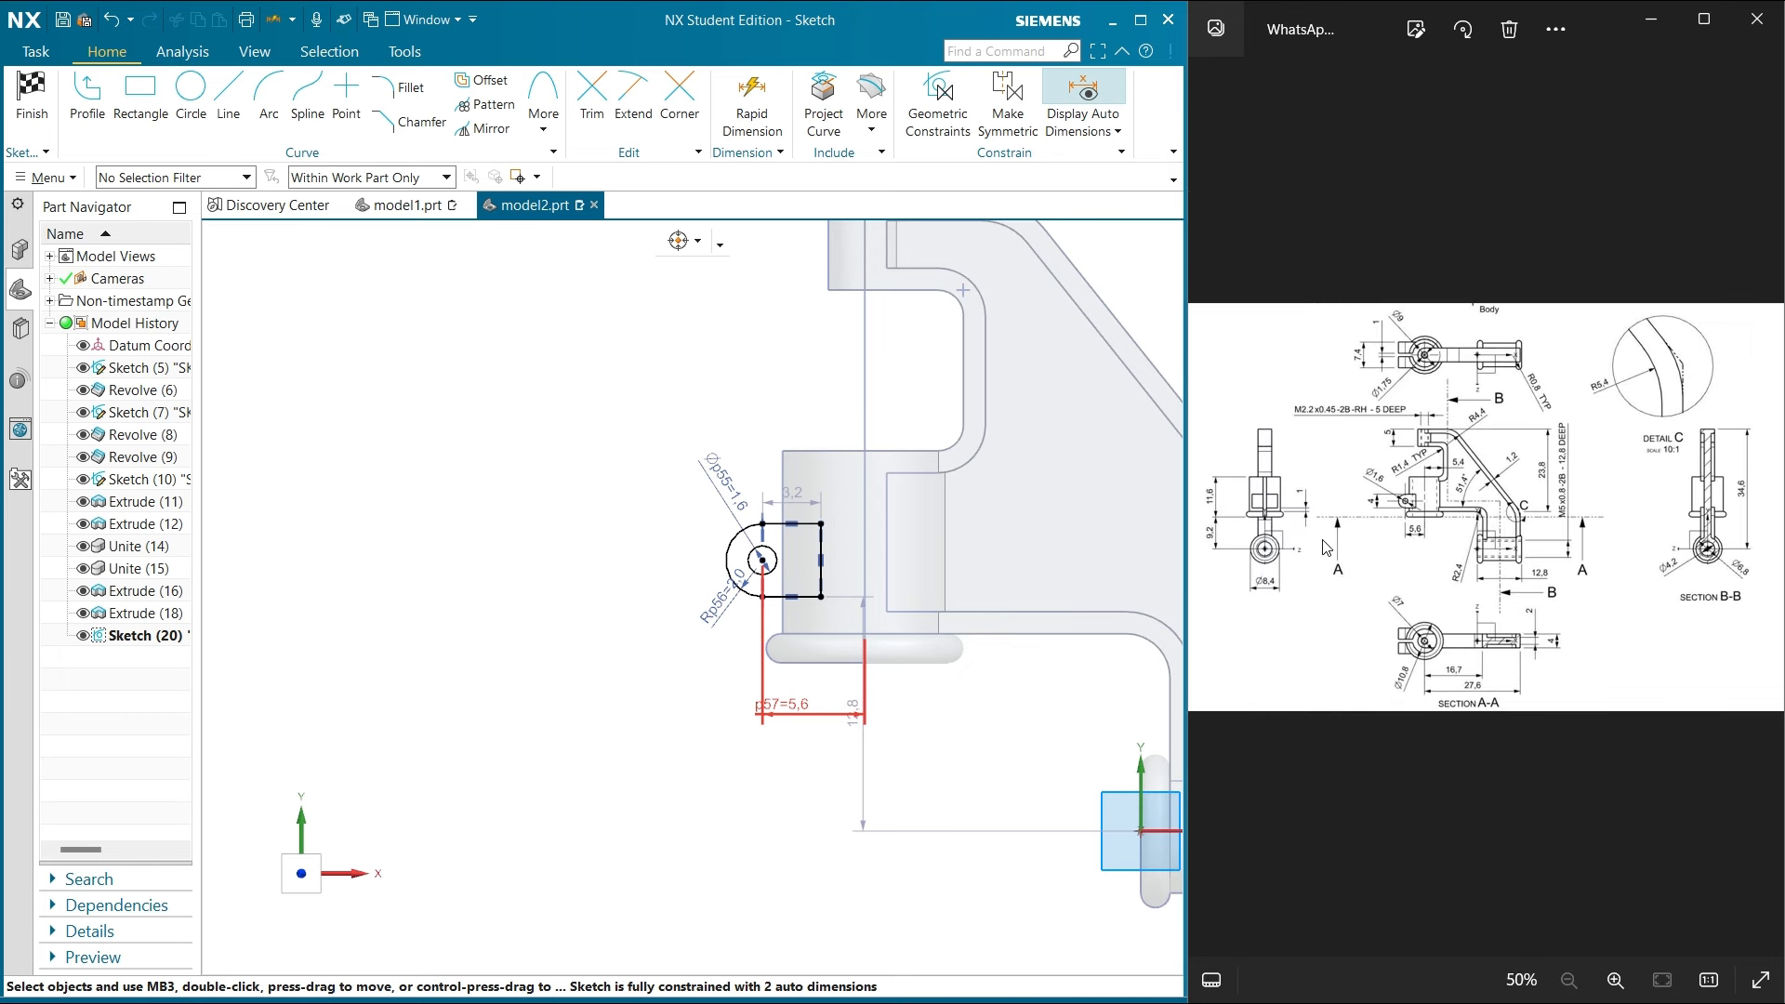
scroll(811, 612, up, 4)
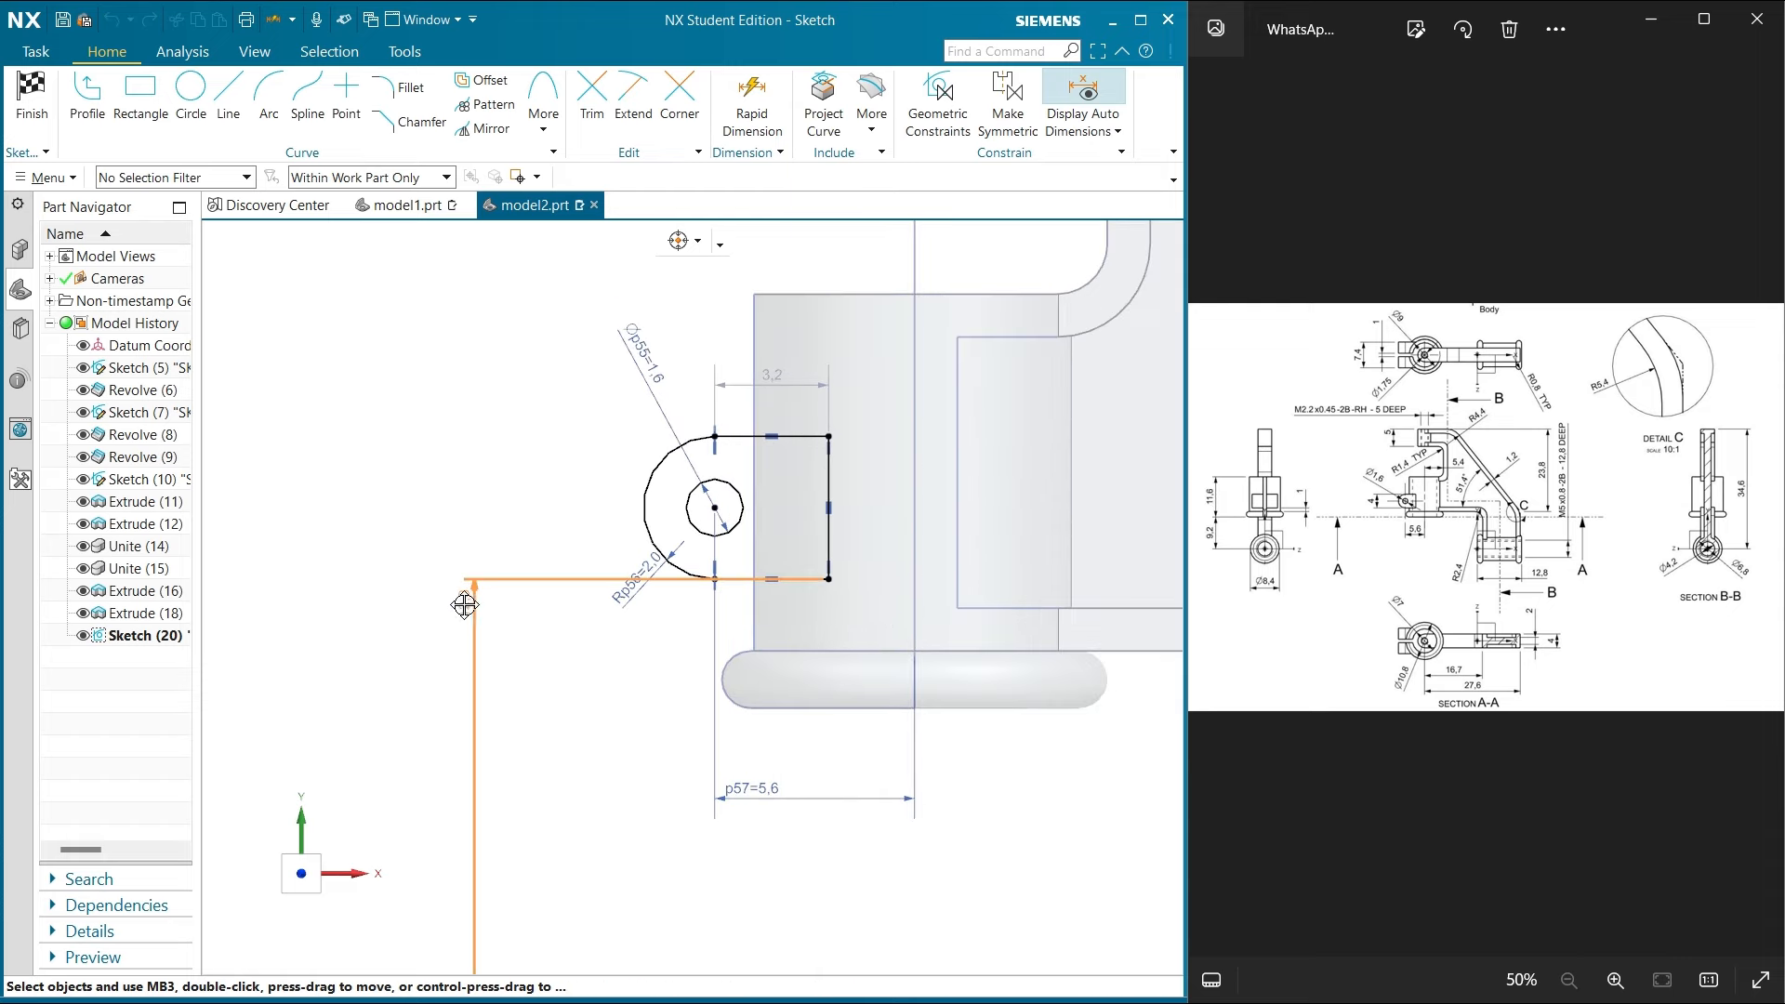
scroll(470, 600, down, 4)
click(752, 102)
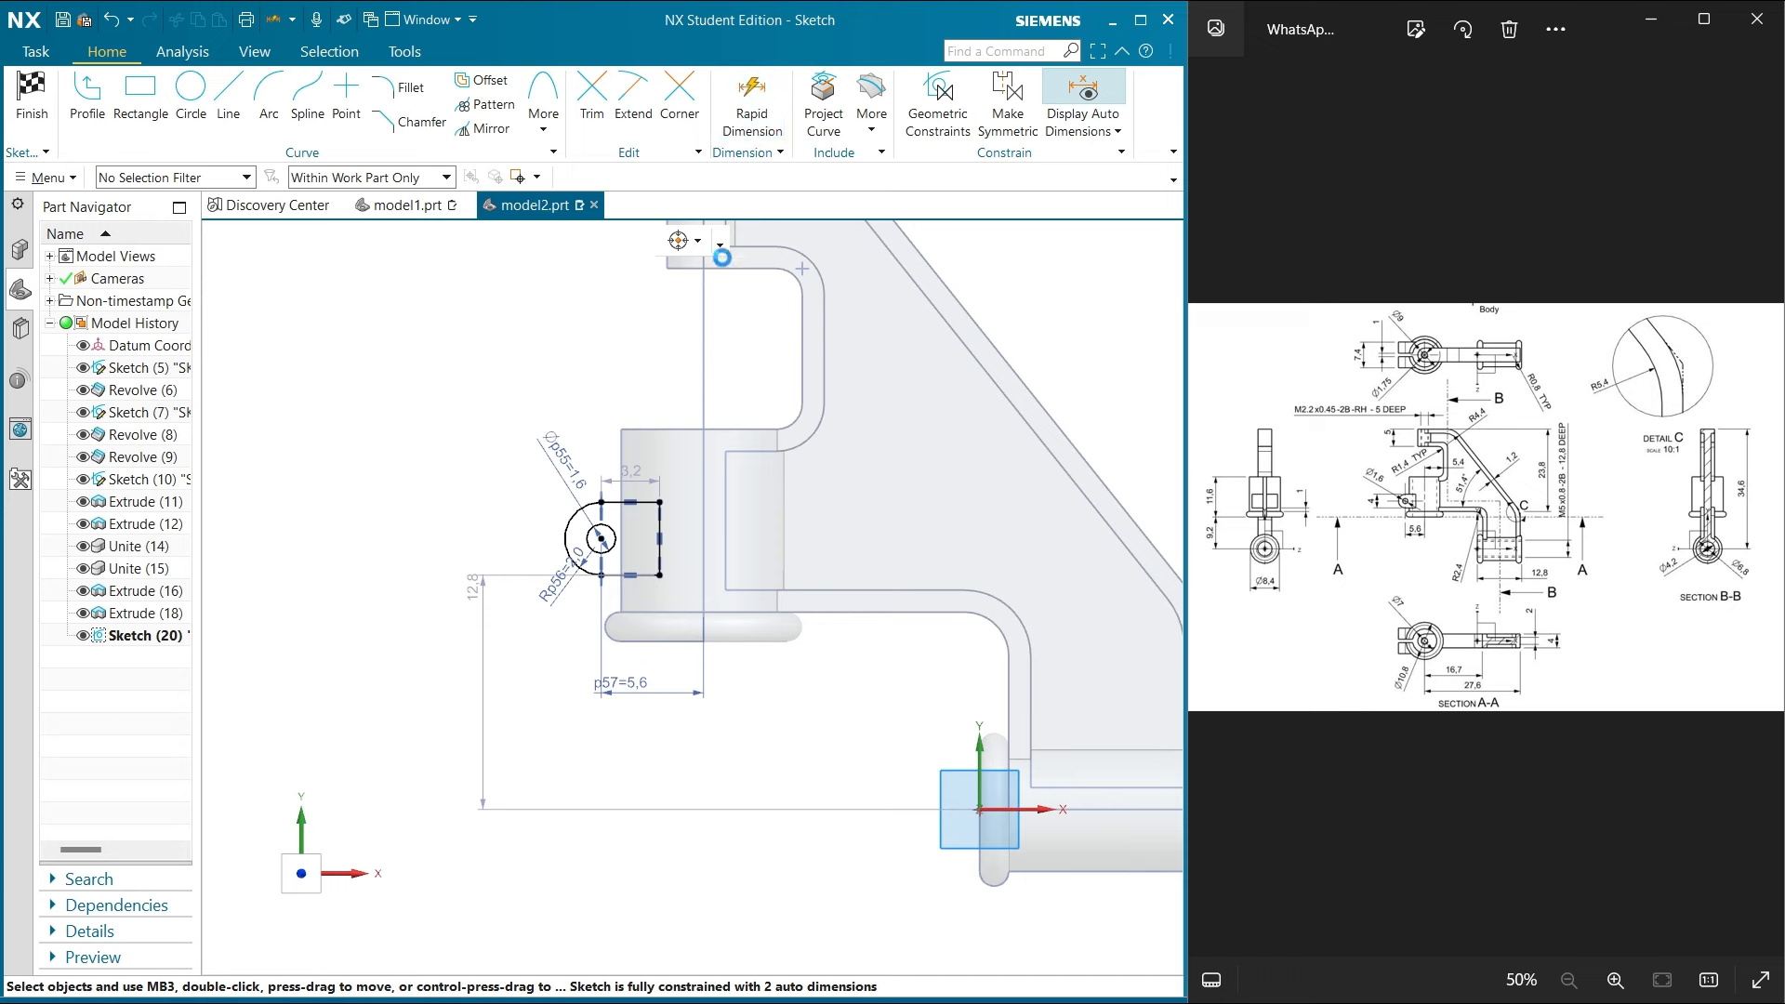
click(660, 575)
click(699, 638)
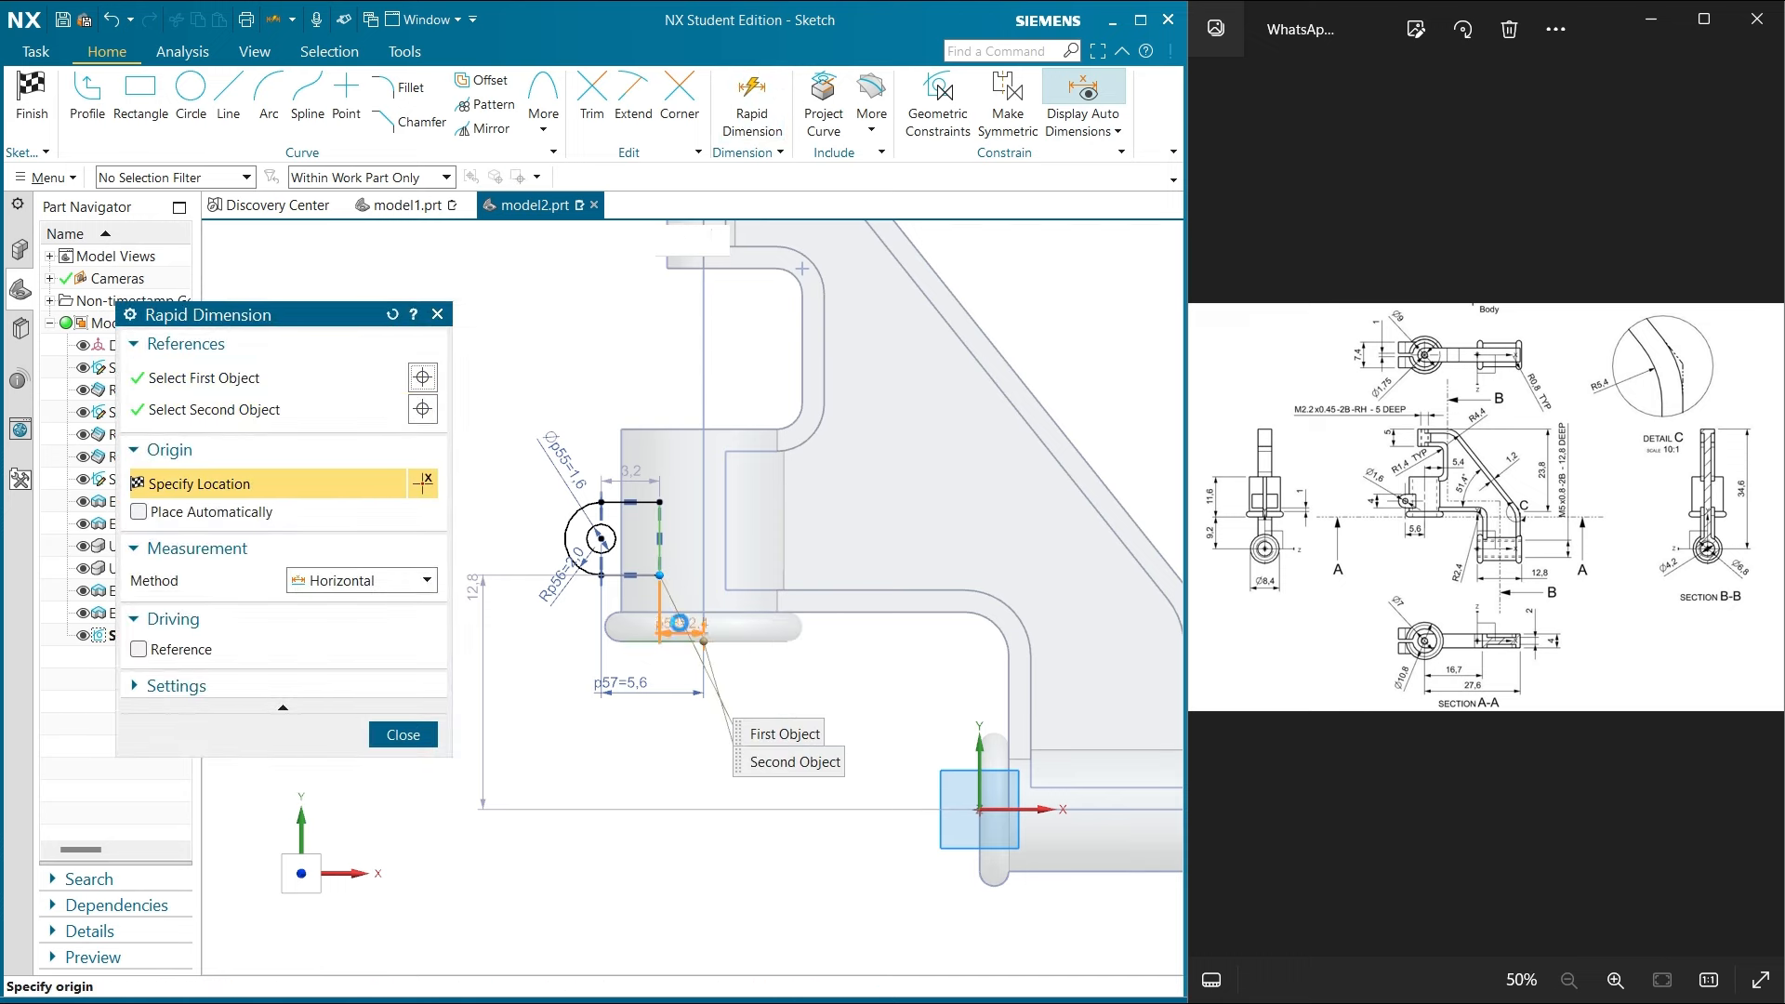
click(384, 591)
click(340, 643)
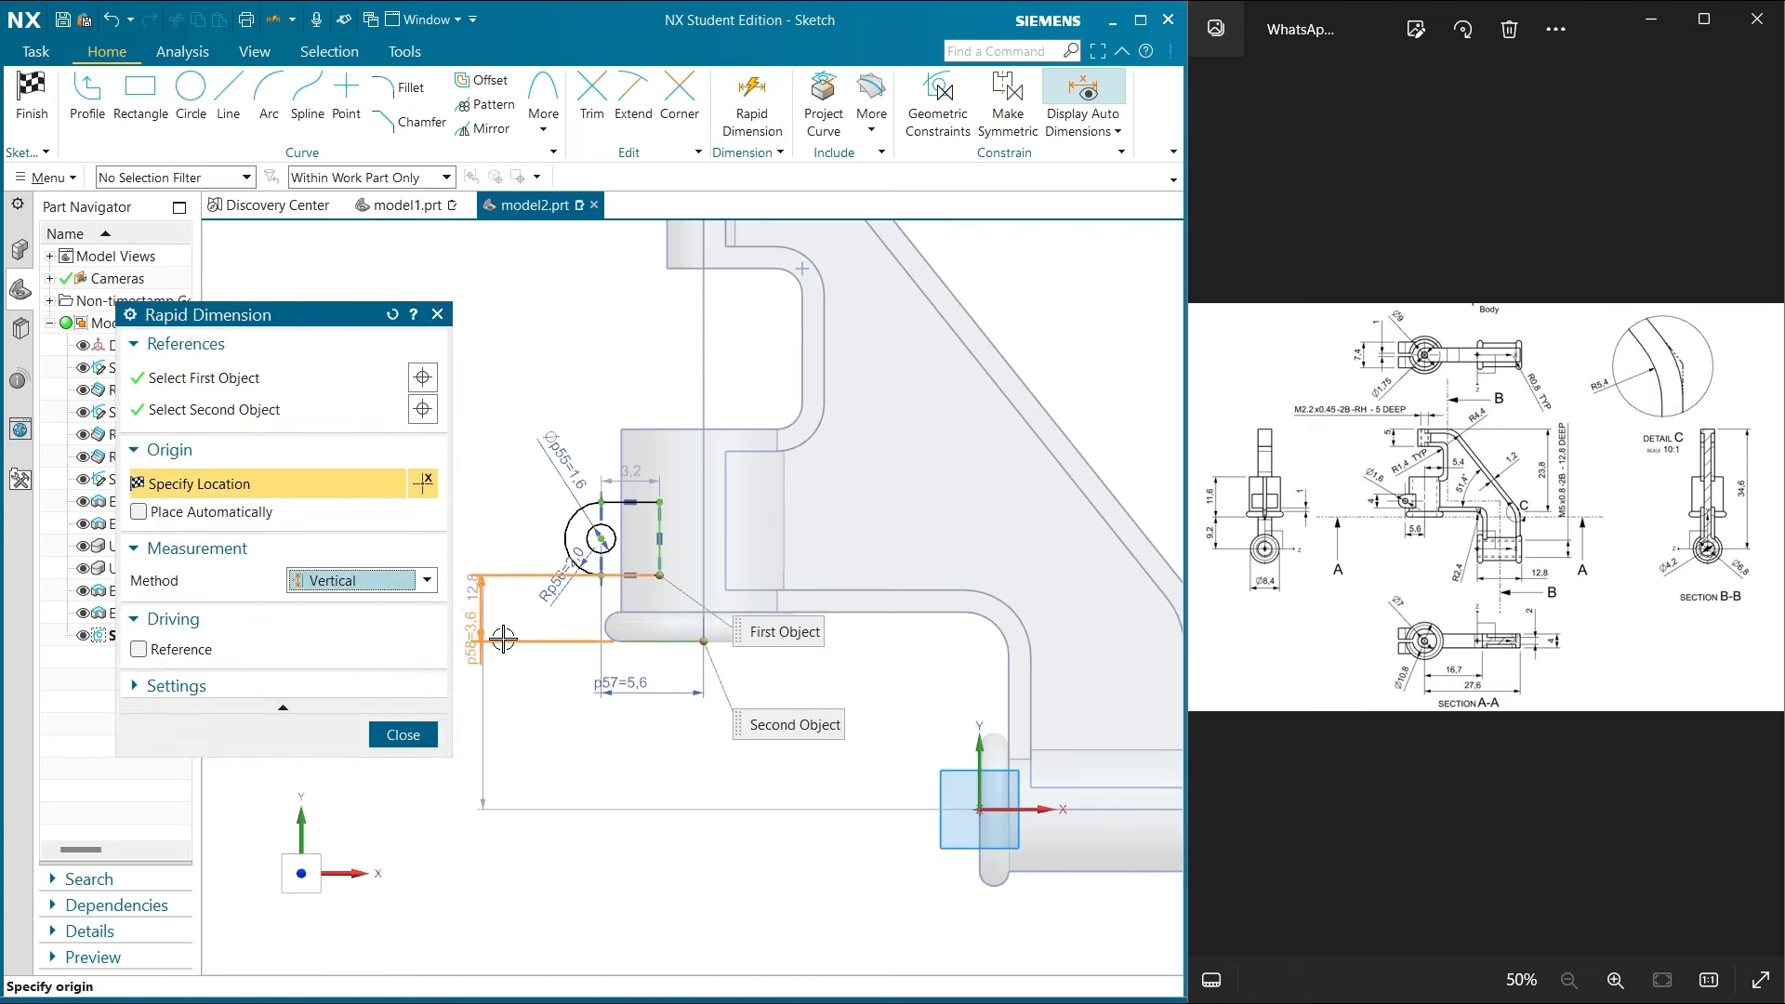
click(575, 633)
text(1)
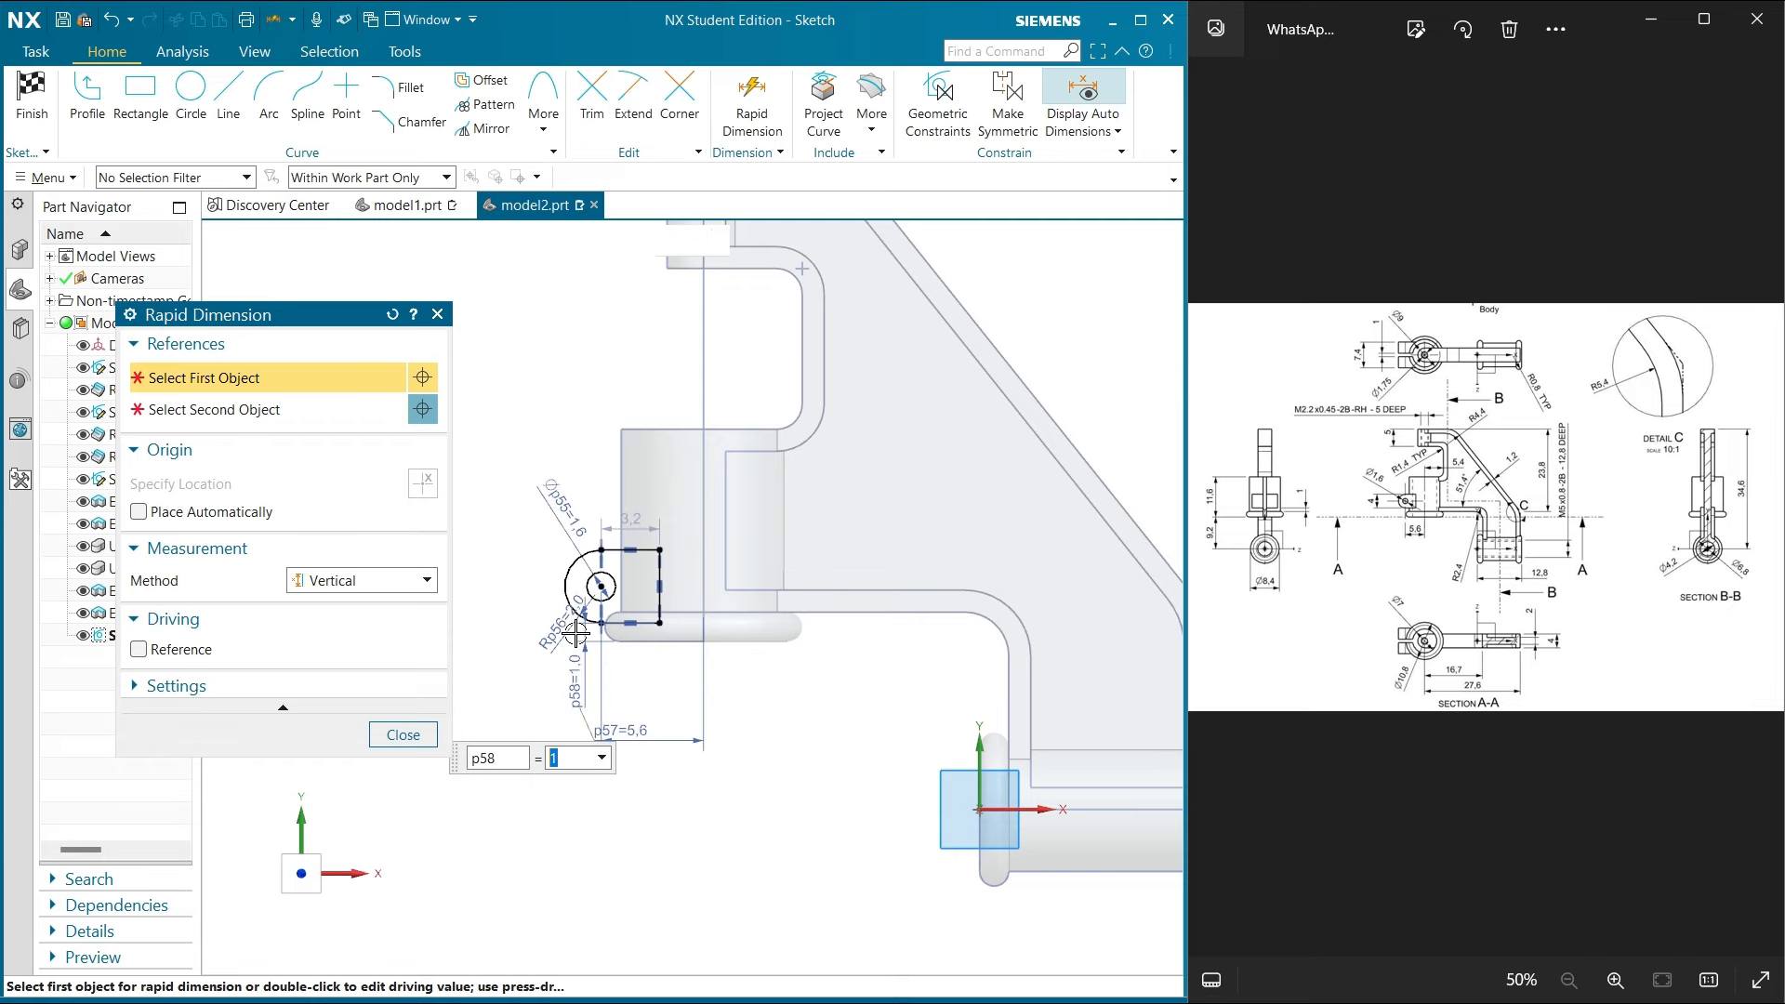
key(Return)
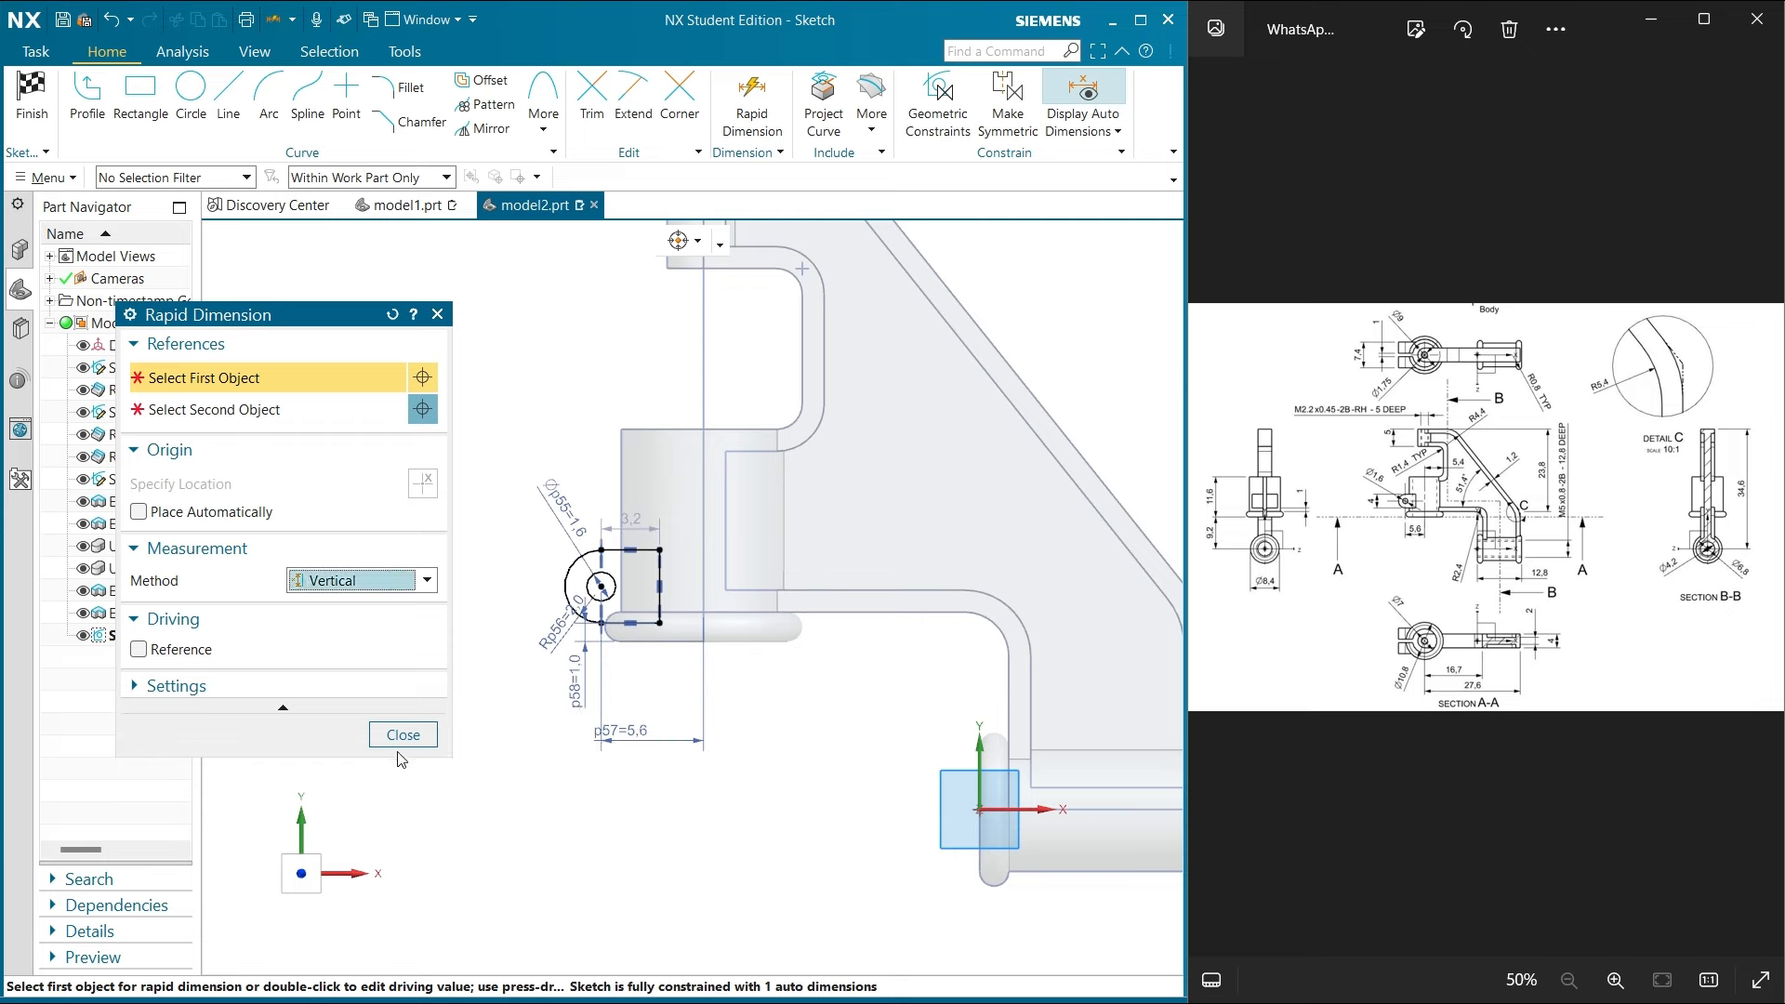
click(418, 737)
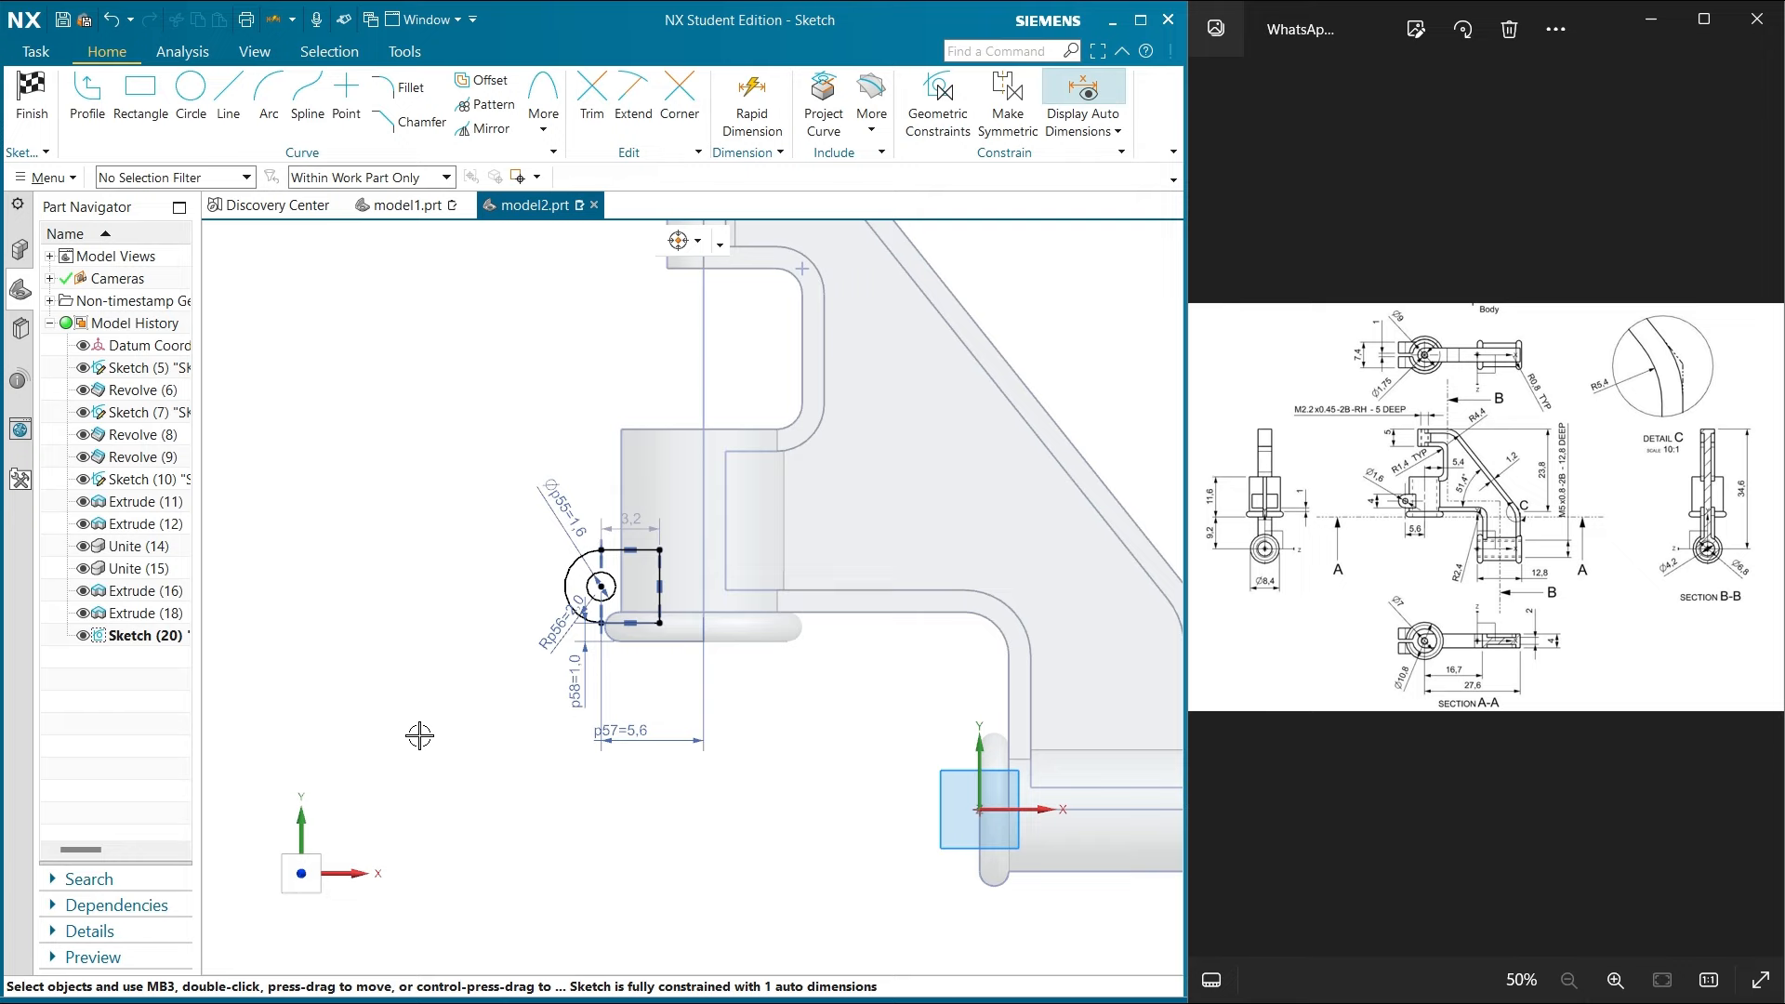
scroll(534, 684, up, 2)
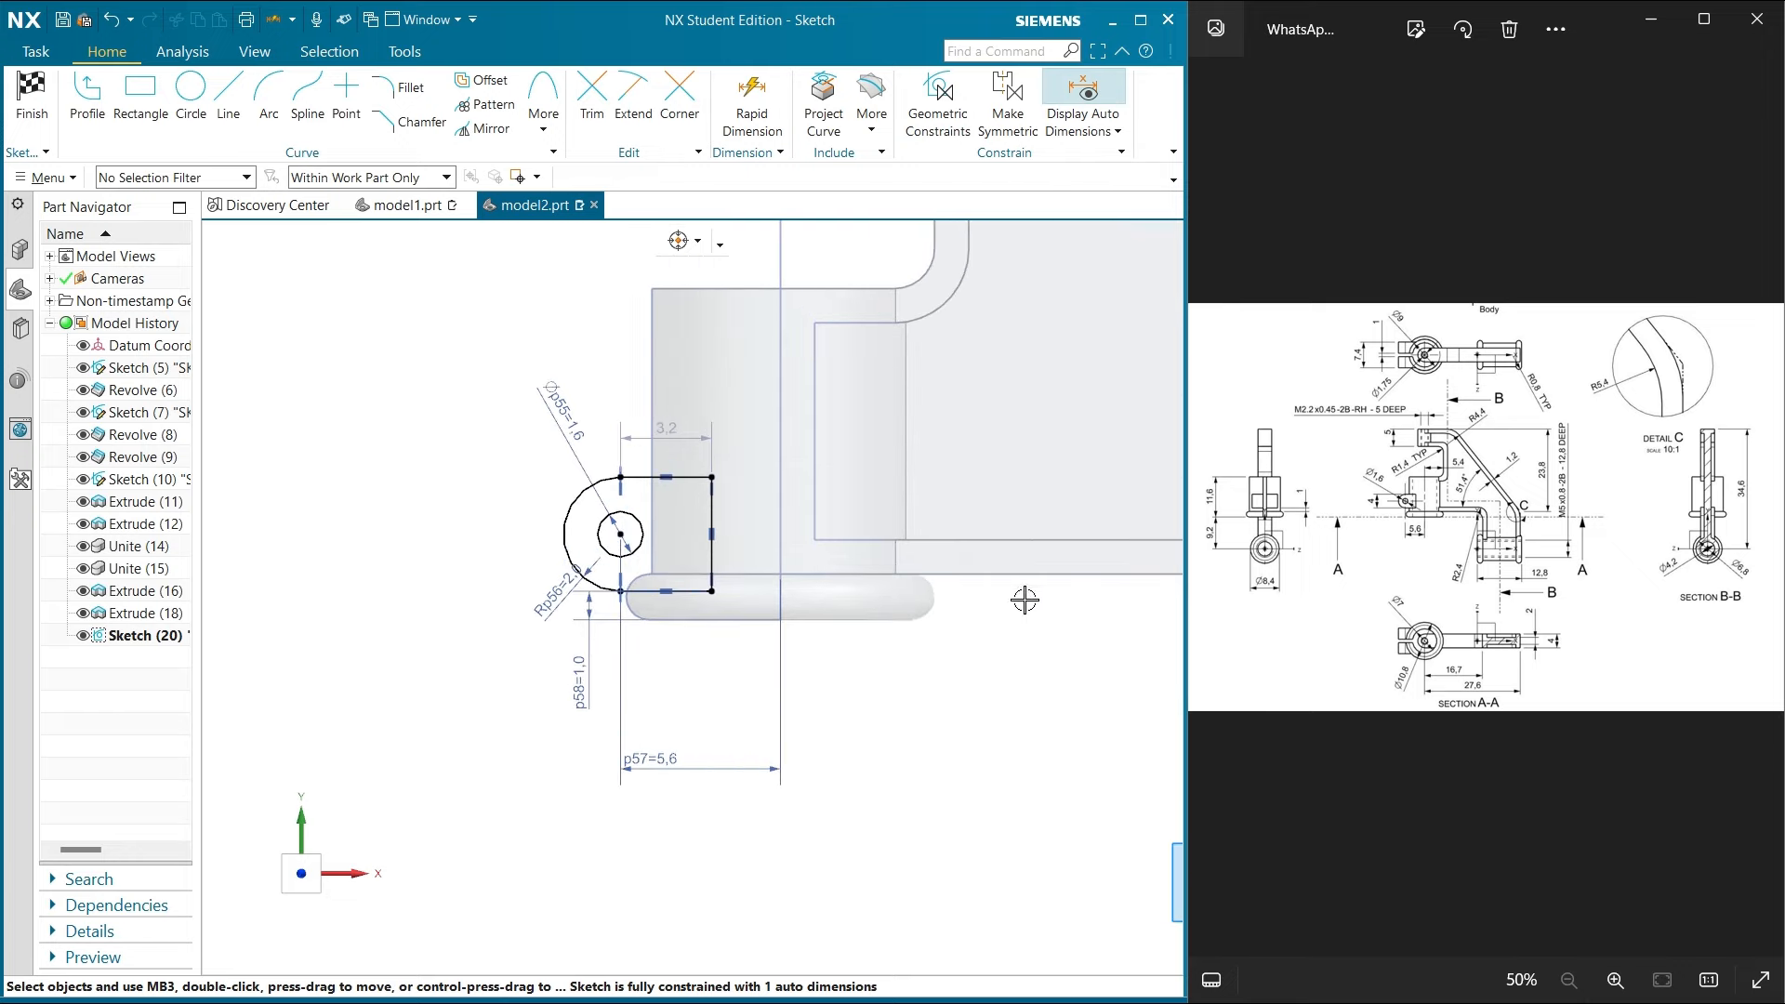
scroll(1410, 525, up, 3)
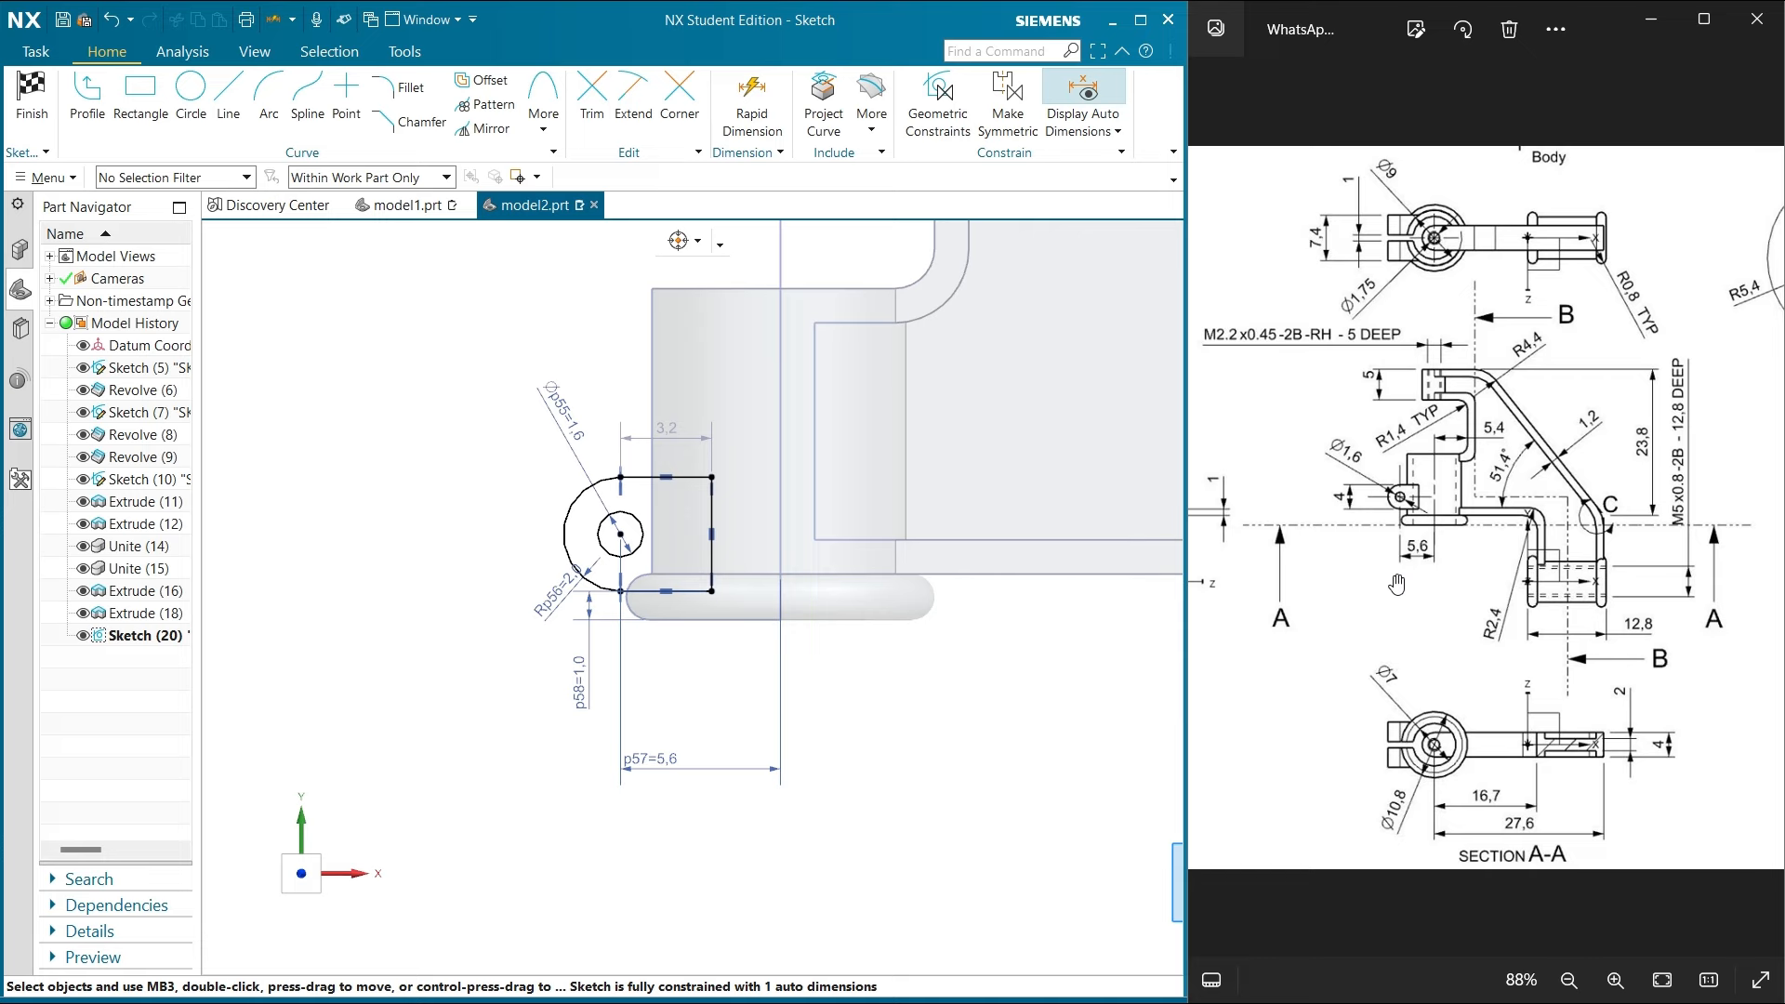
double_click(696, 427)
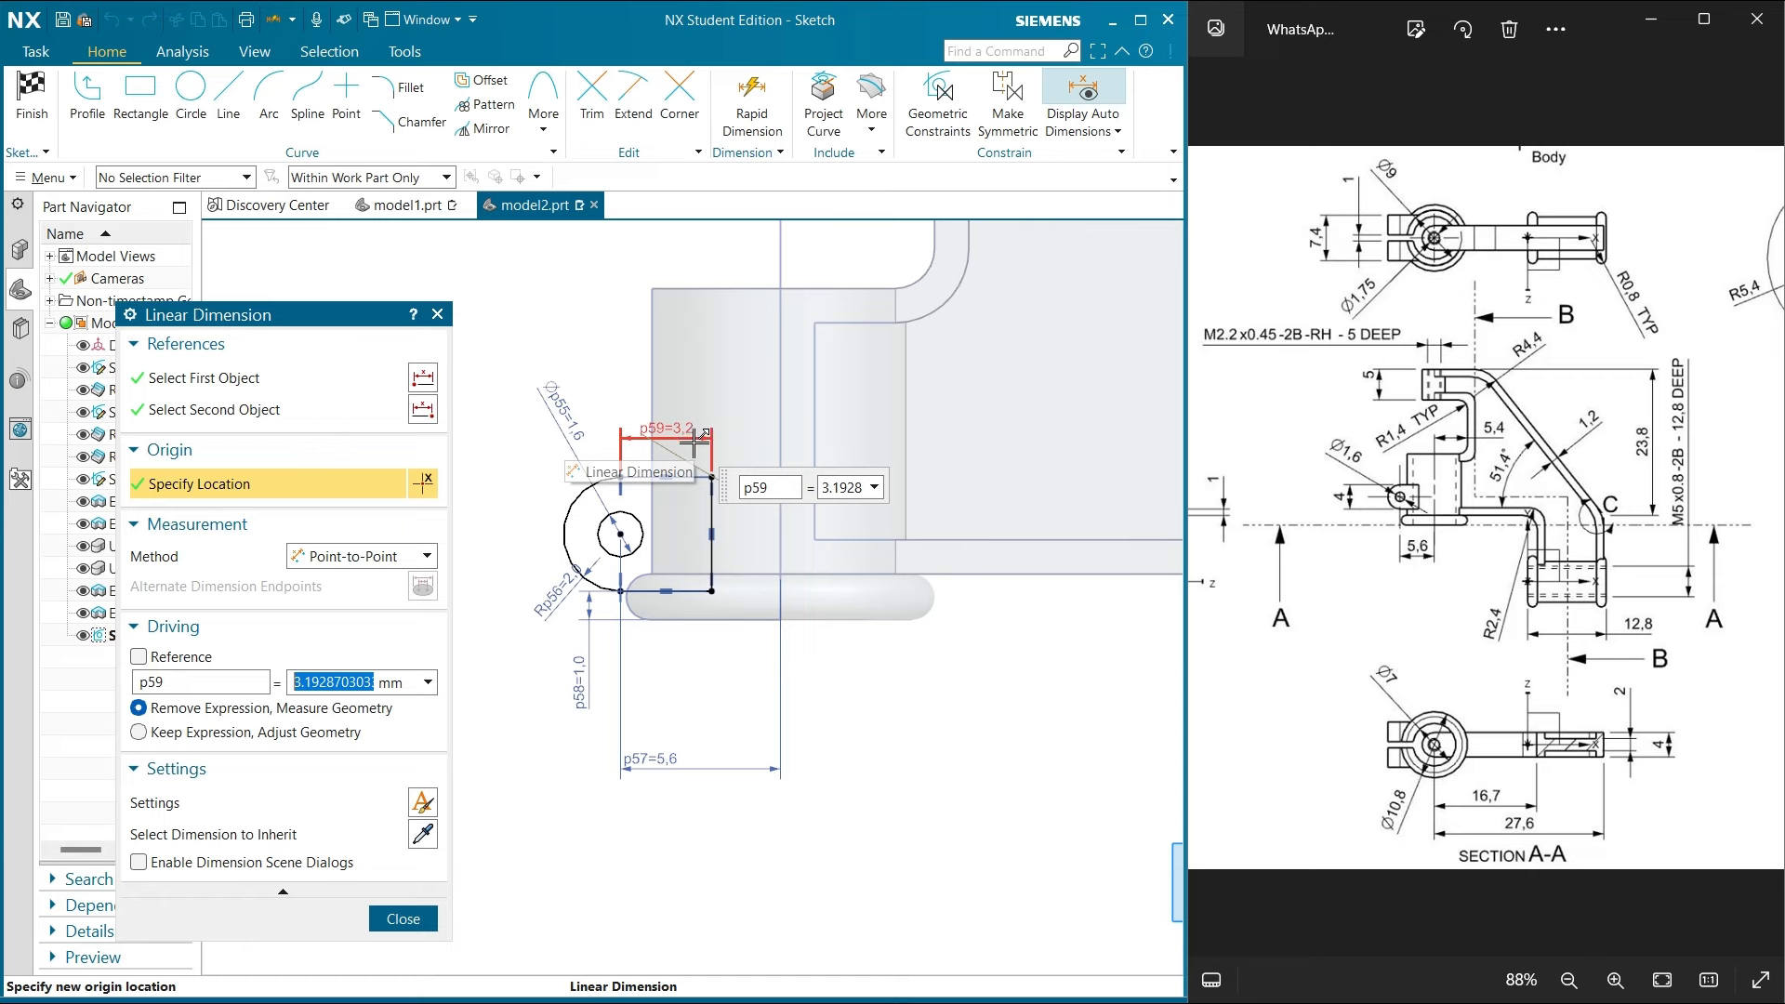
click(437, 314)
Try a horizontal dimension of 0 mm between the lug's straight side and the cylinder's axis, and undo it
click(751, 104)
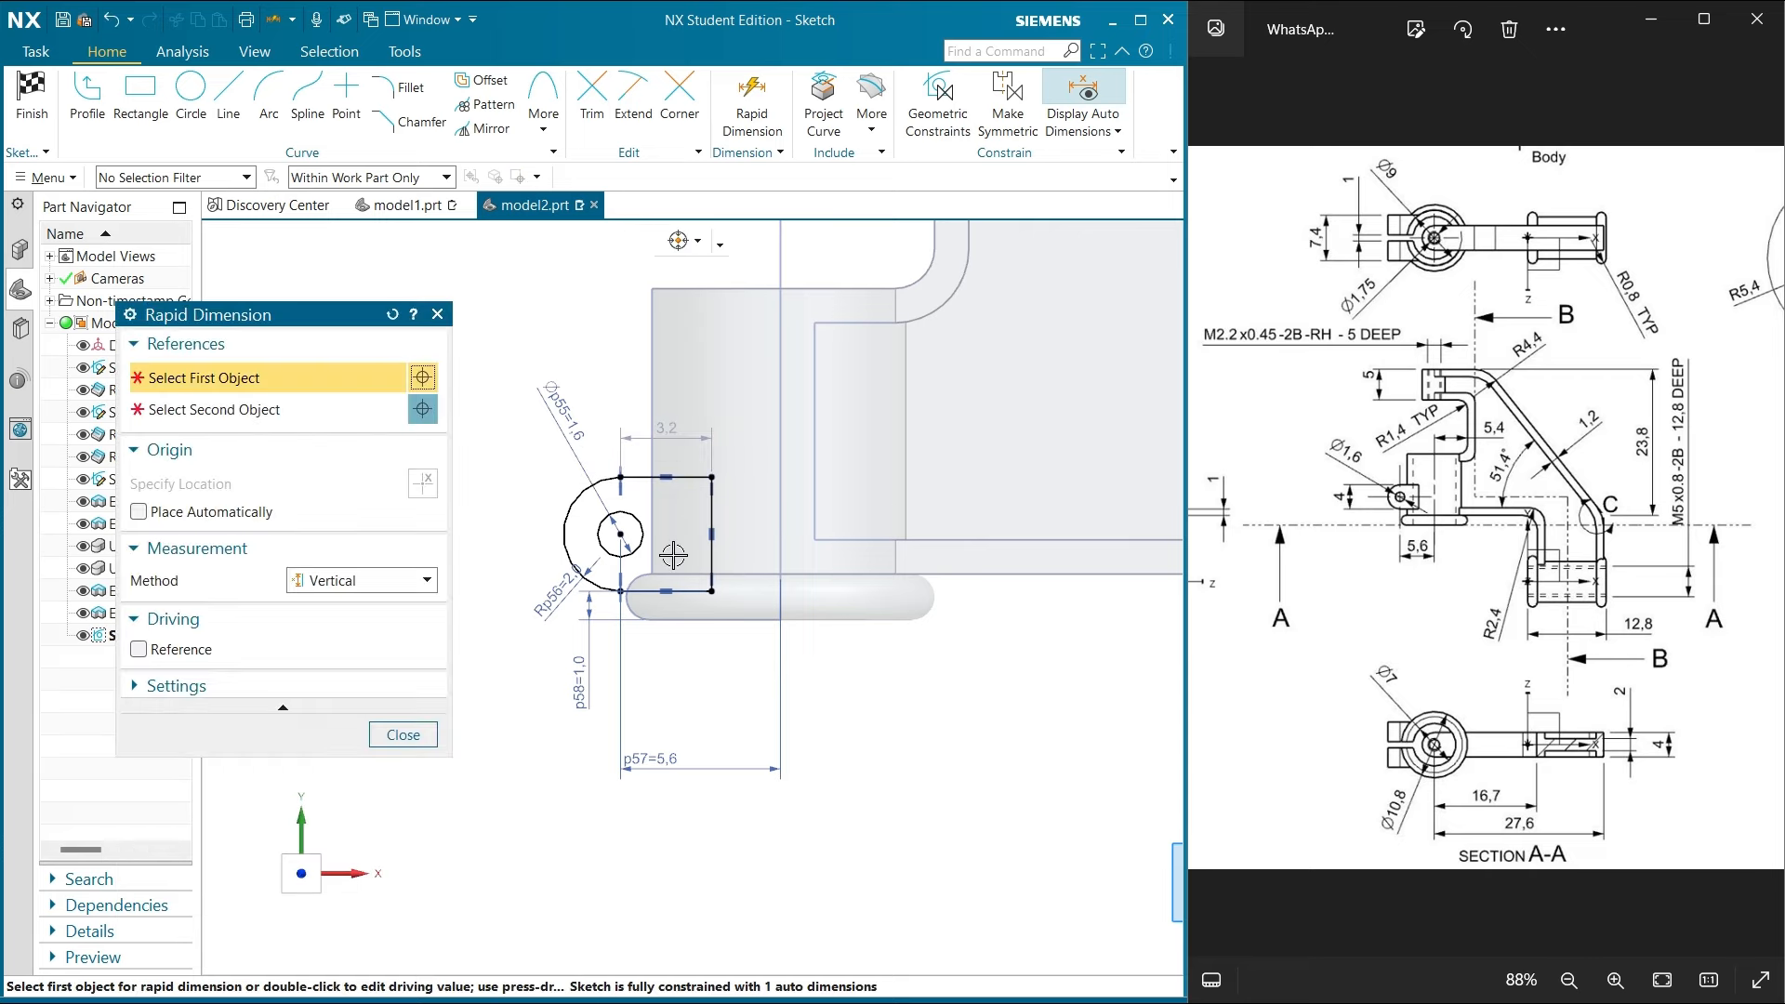
click(711, 516)
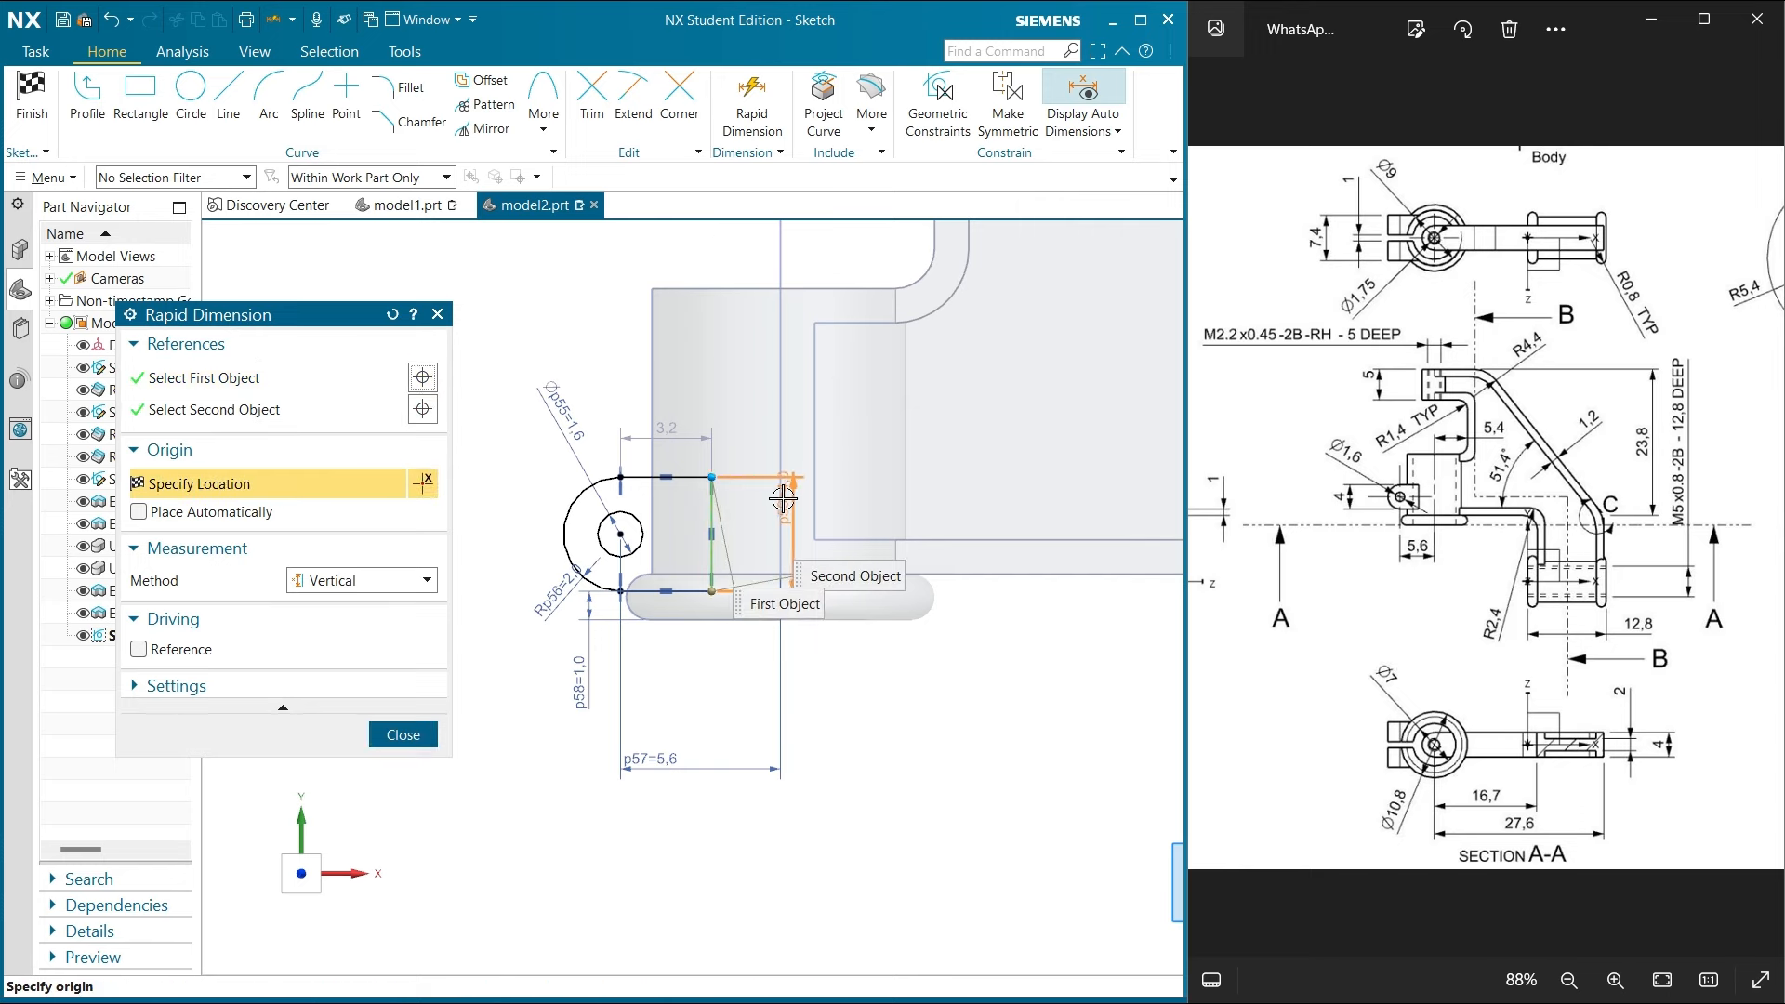
click(362, 580)
click(335, 626)
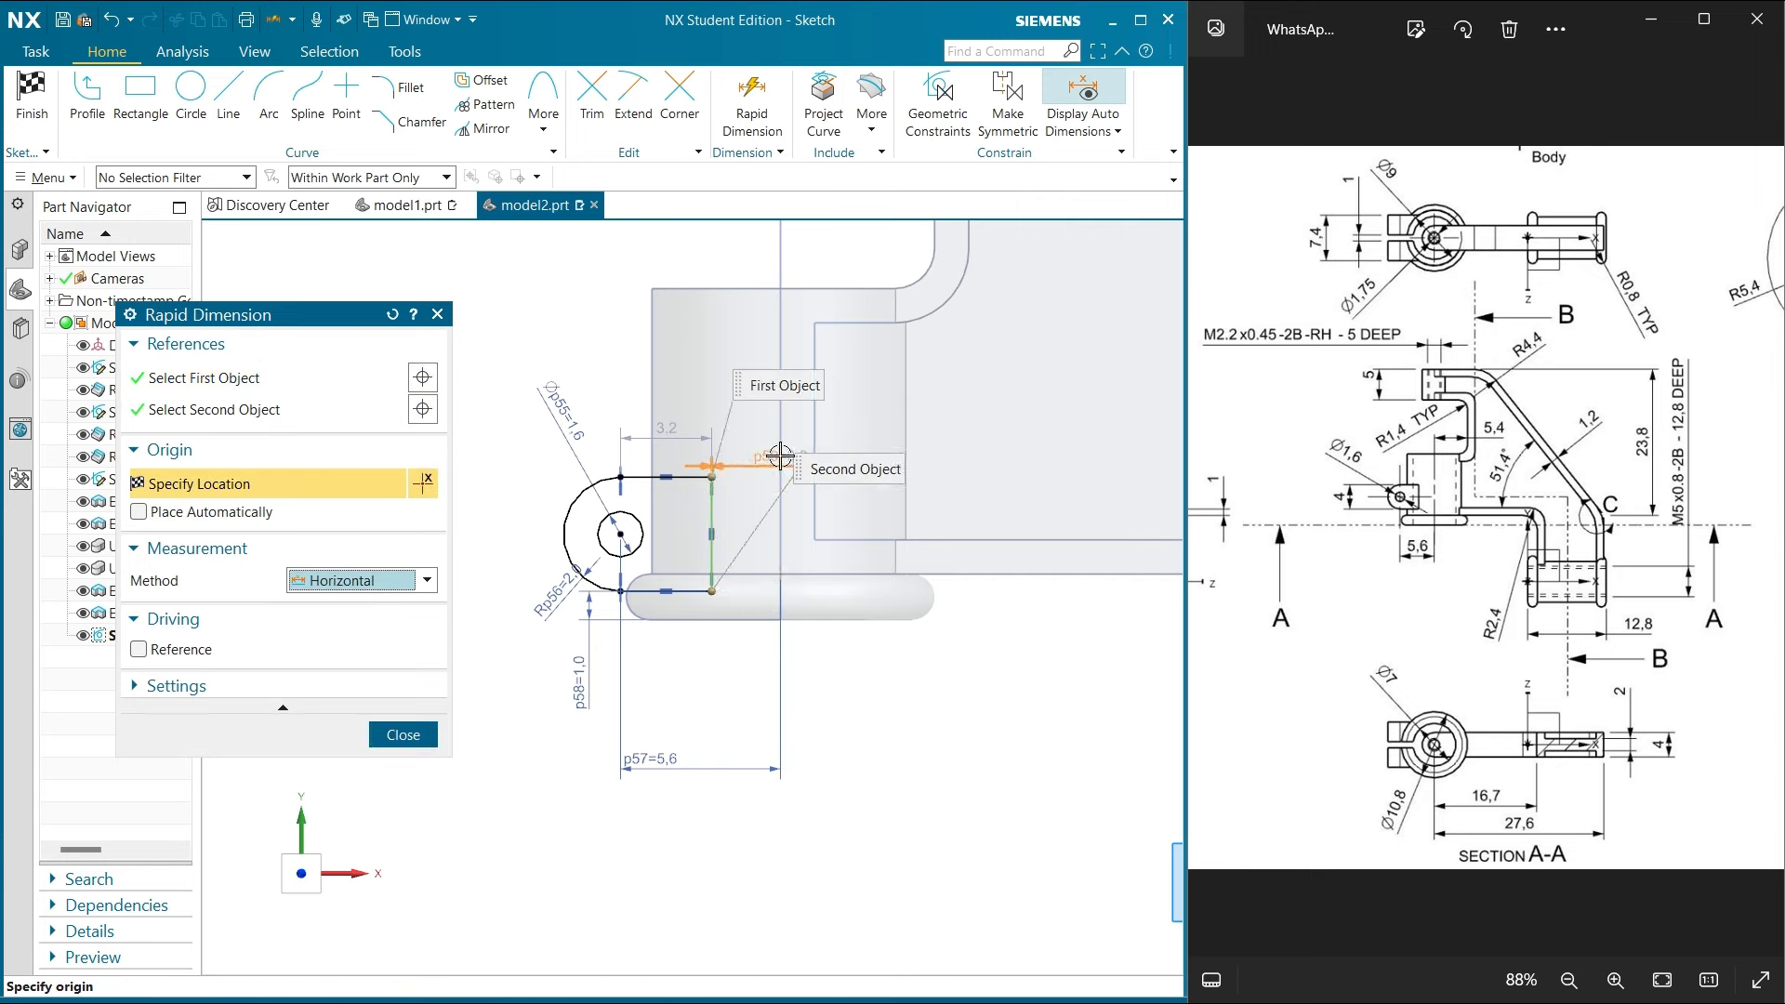
click(343, 411)
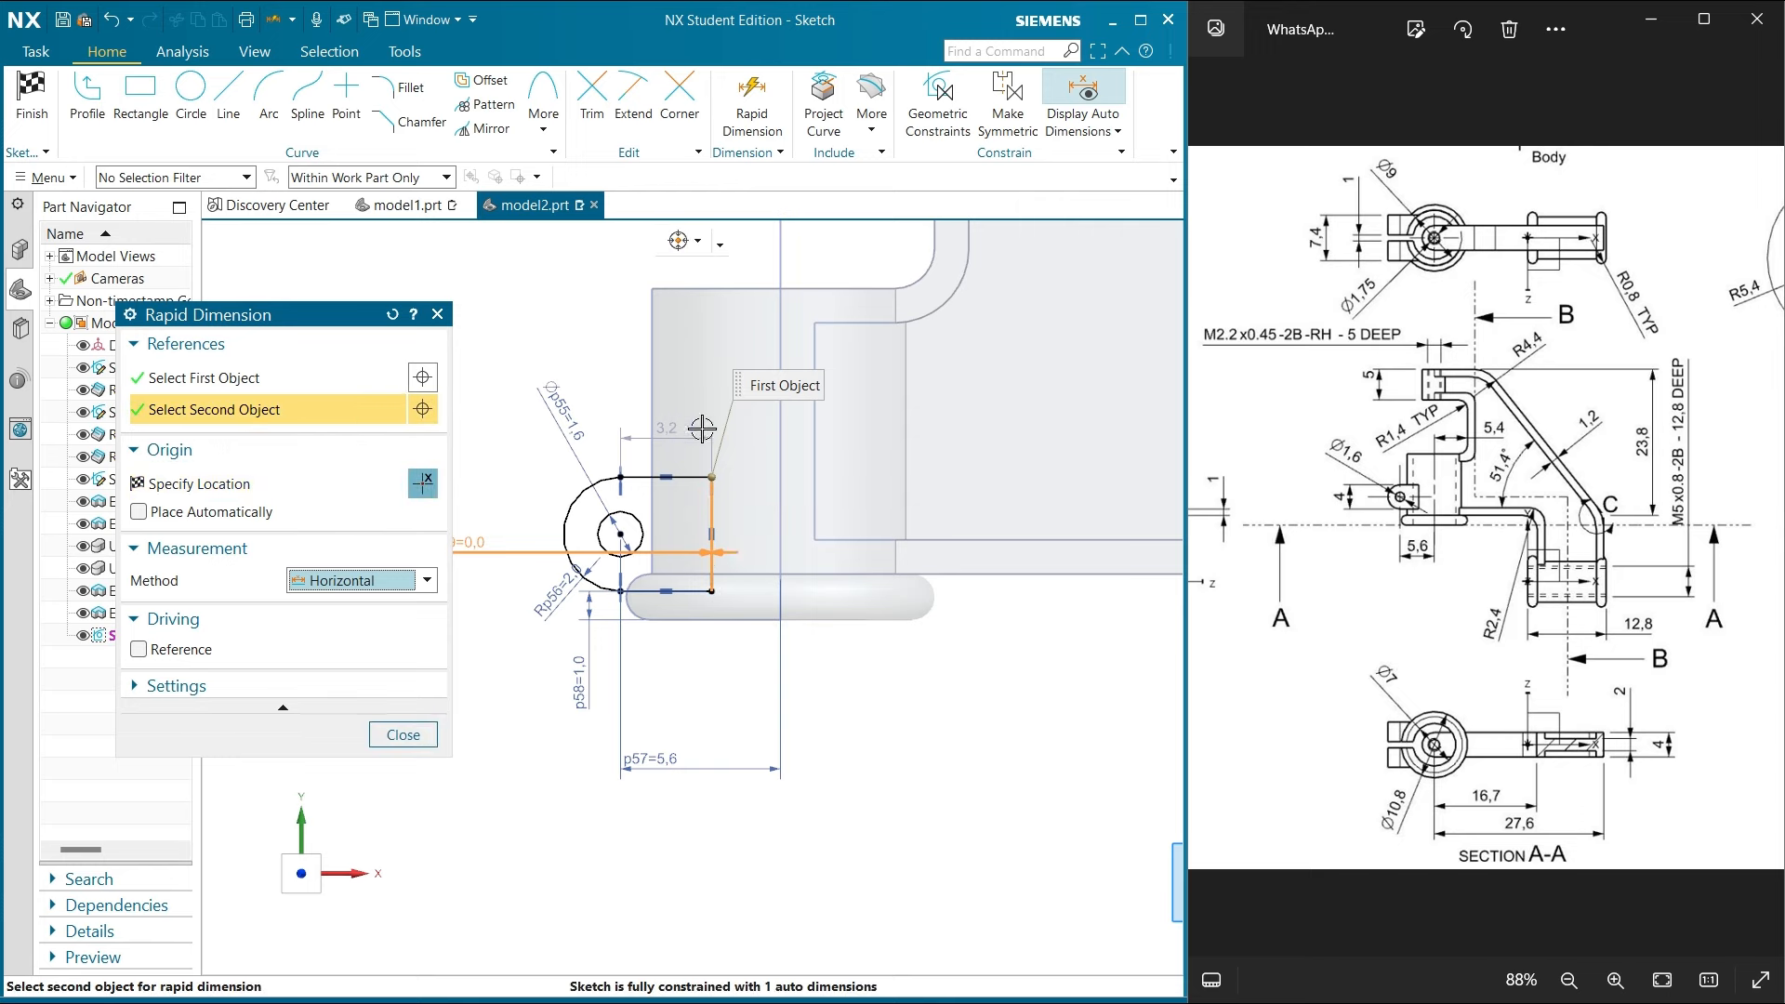
click(780, 465)
click(749, 502)
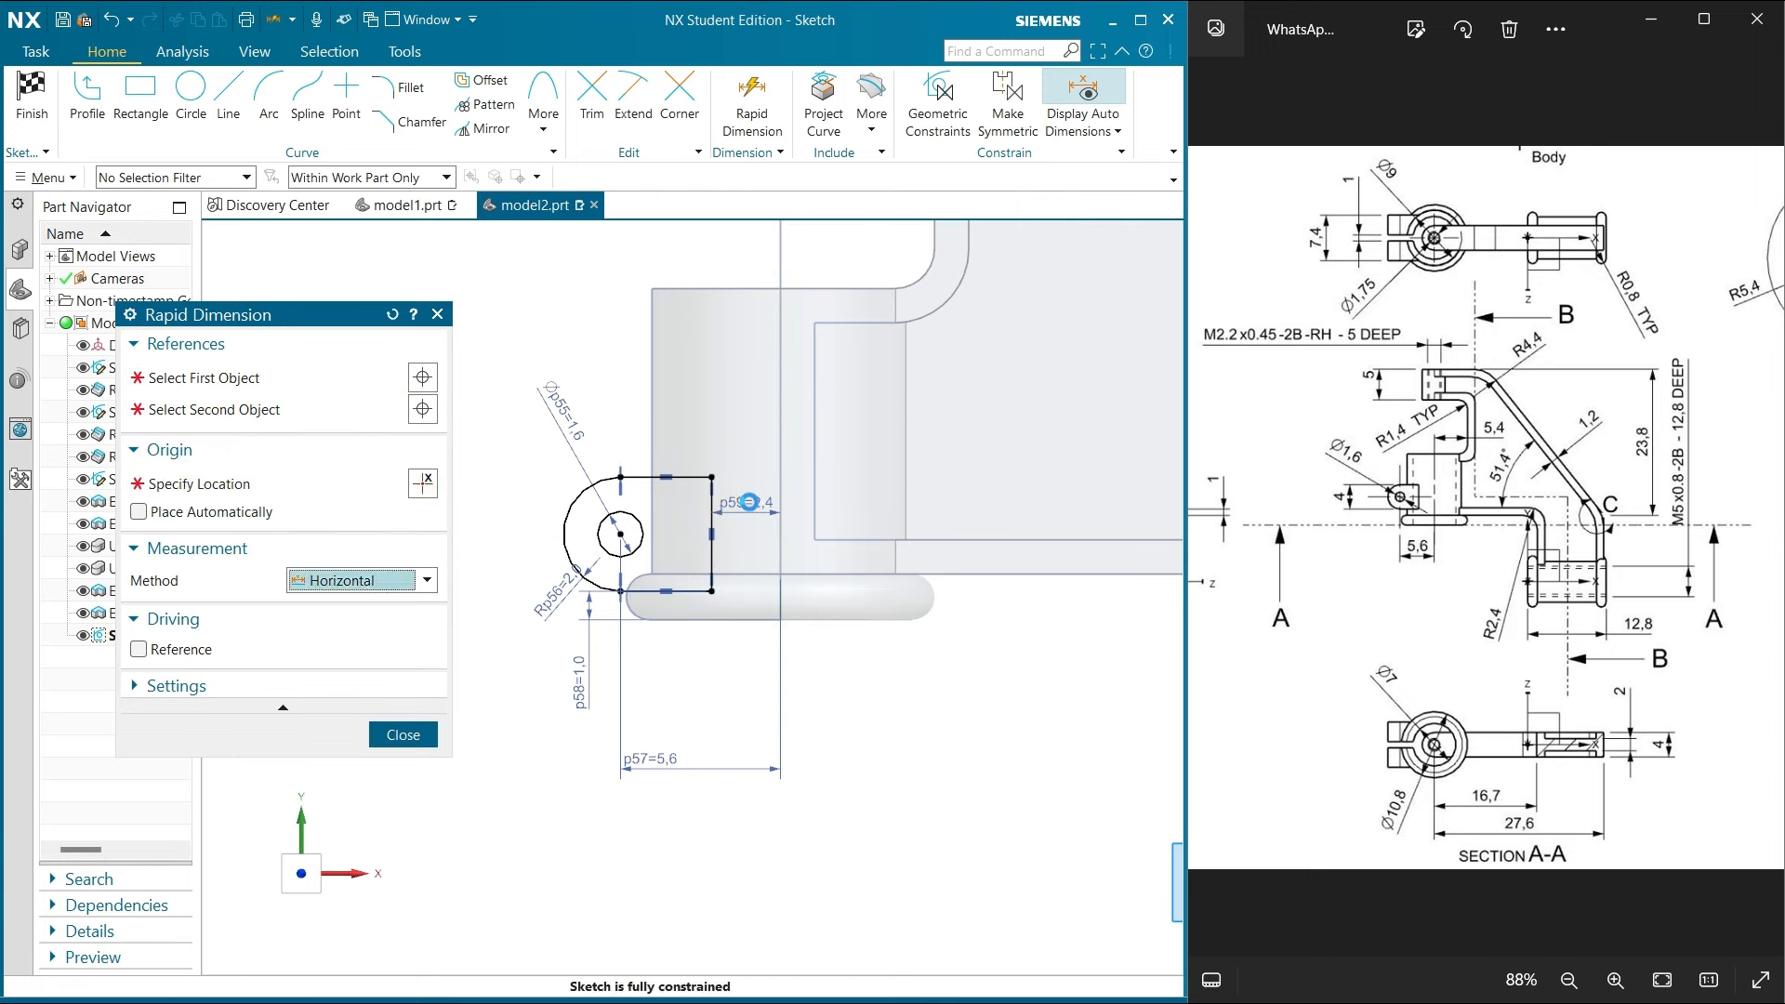
text(0)
key(Return)
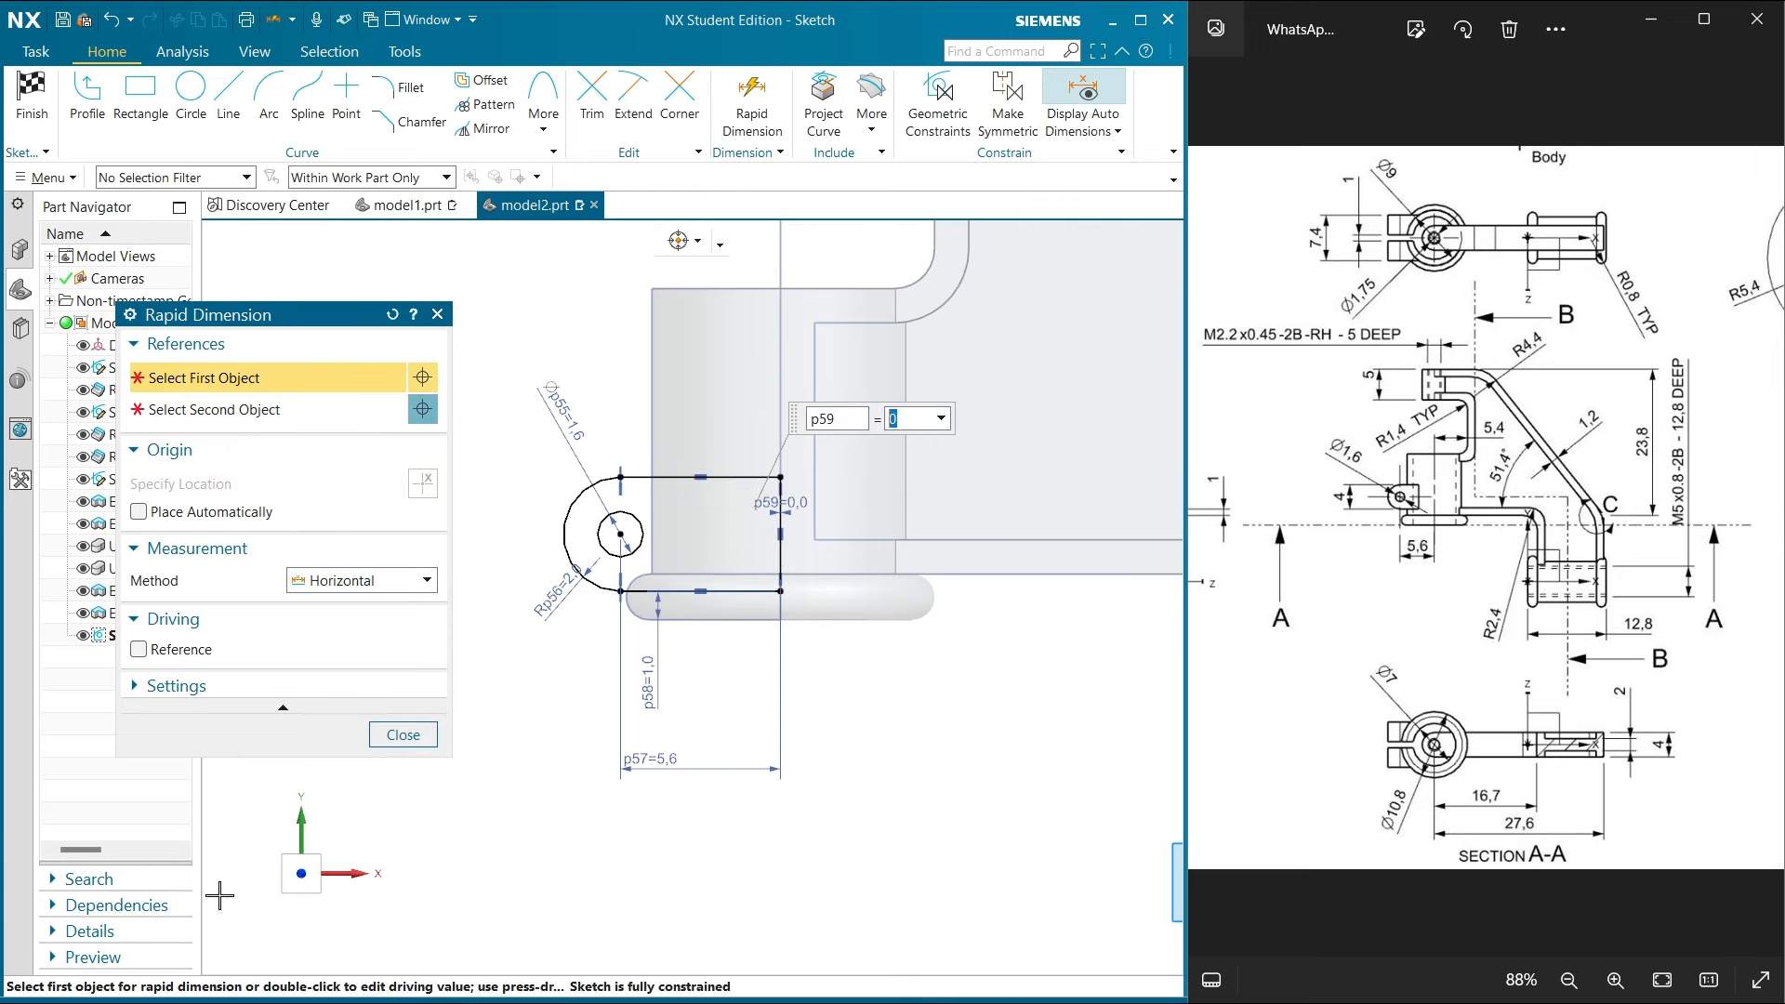
click(395, 735)
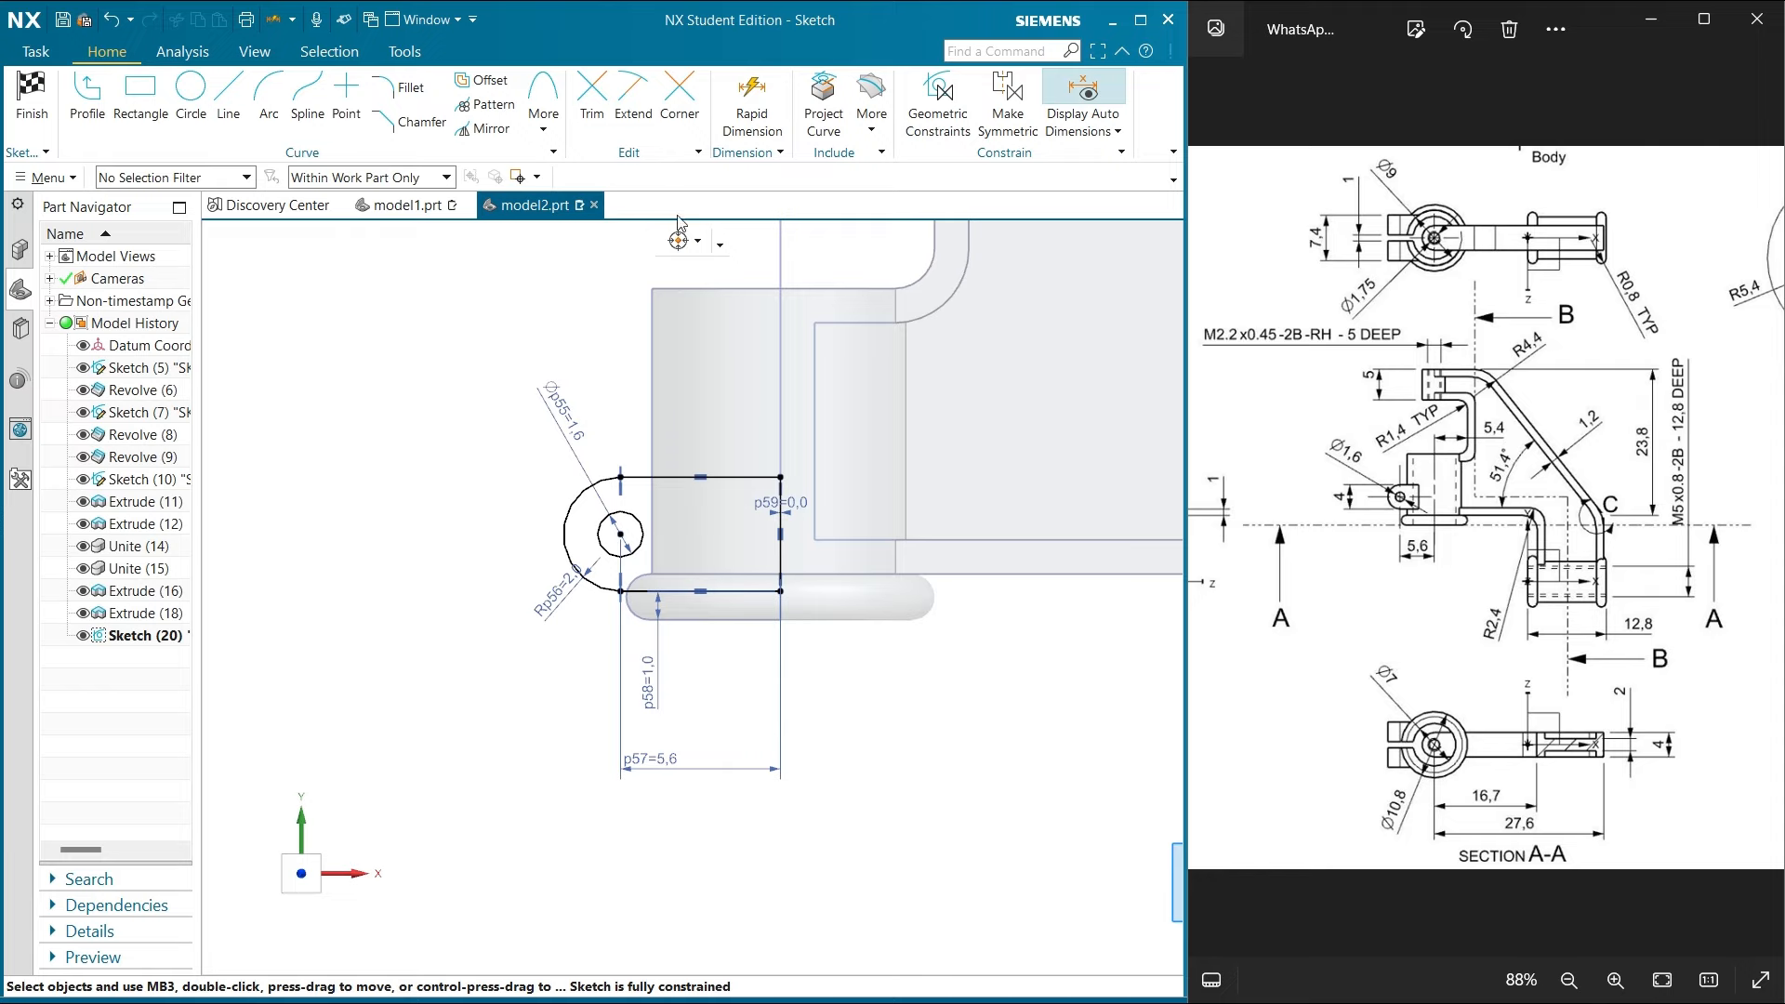
key(ctrl+z)
Check the side view in the reference drawing and delete the 1 mm vertical dimension below the lug outline
scroll(1366, 561, up, 2)
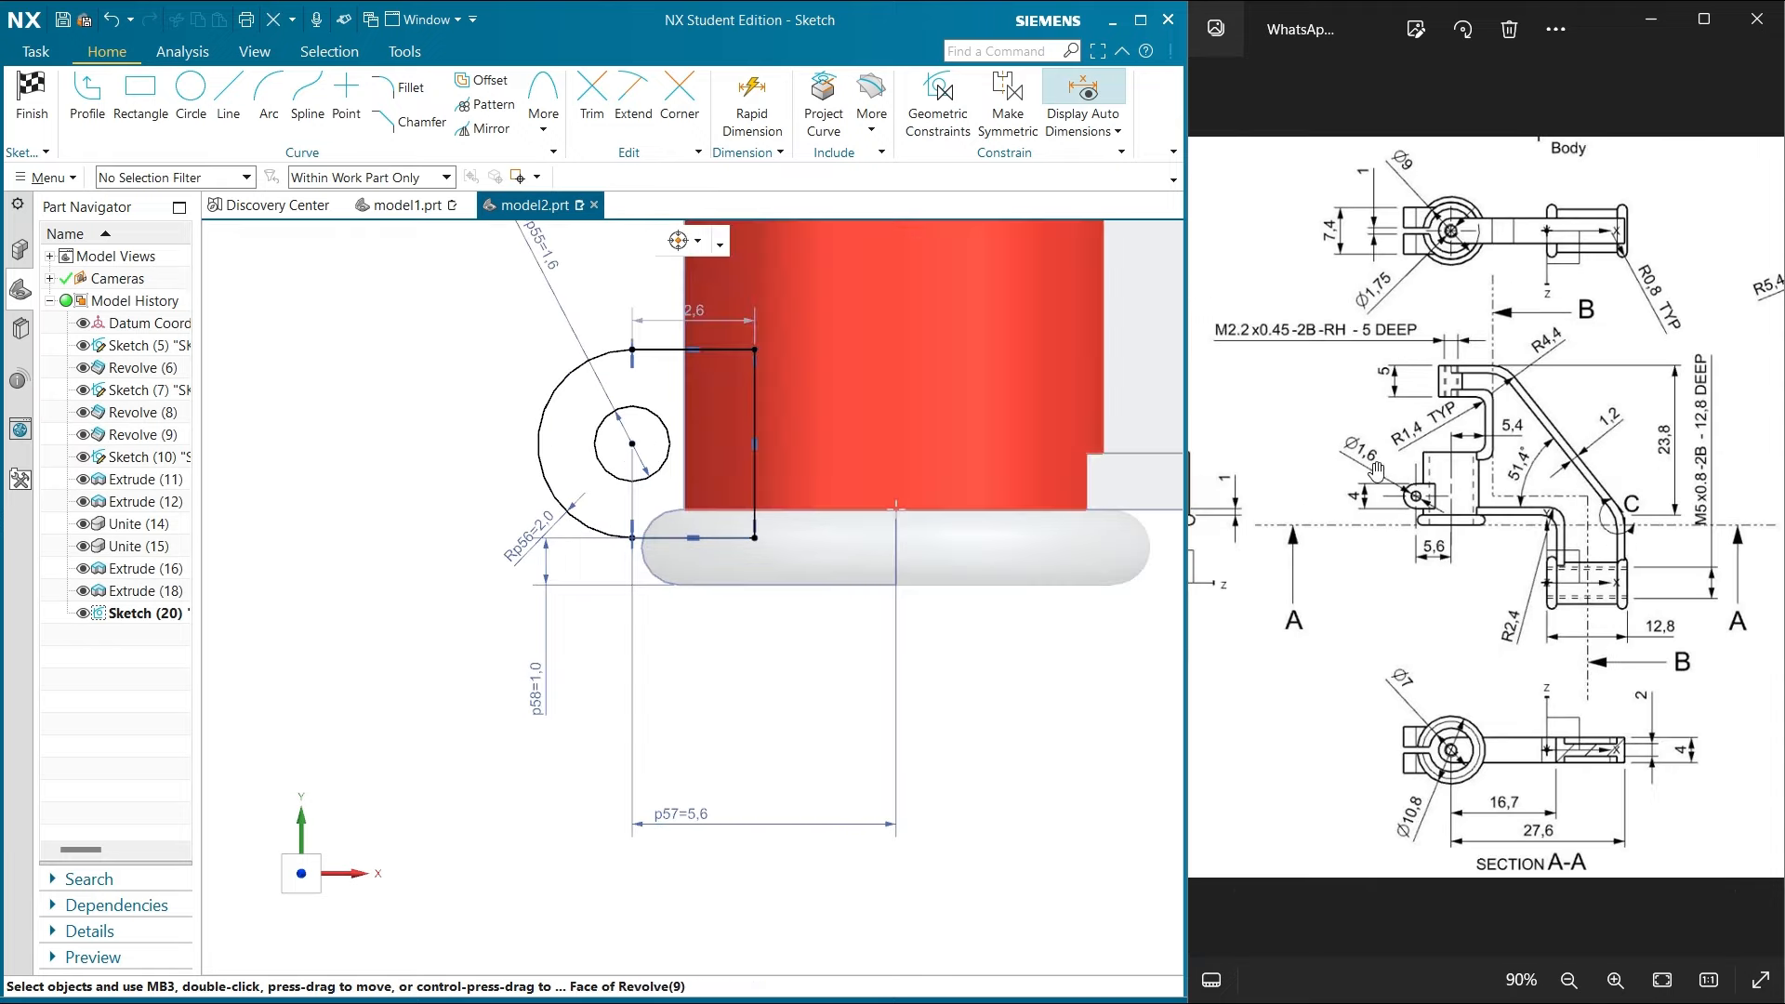
scroll(1320, 541, down, 3)
scroll(1319, 541, down, 2)
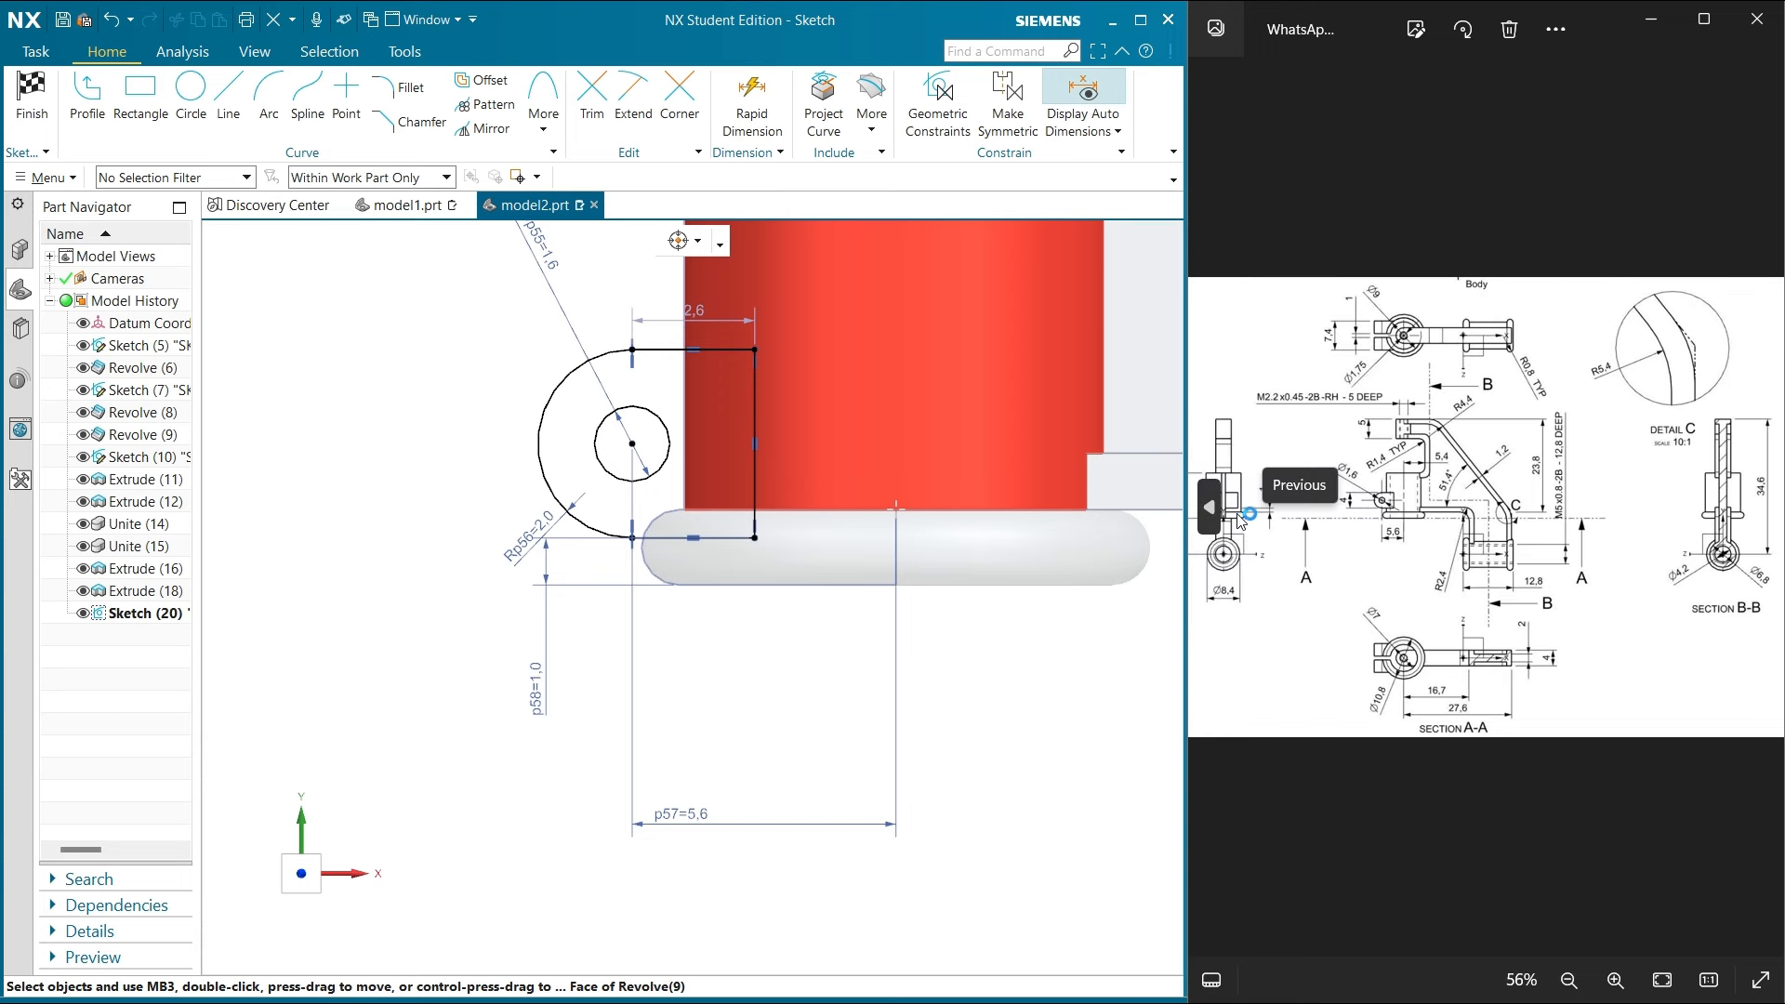
right_click(558, 578)
click(685, 552)
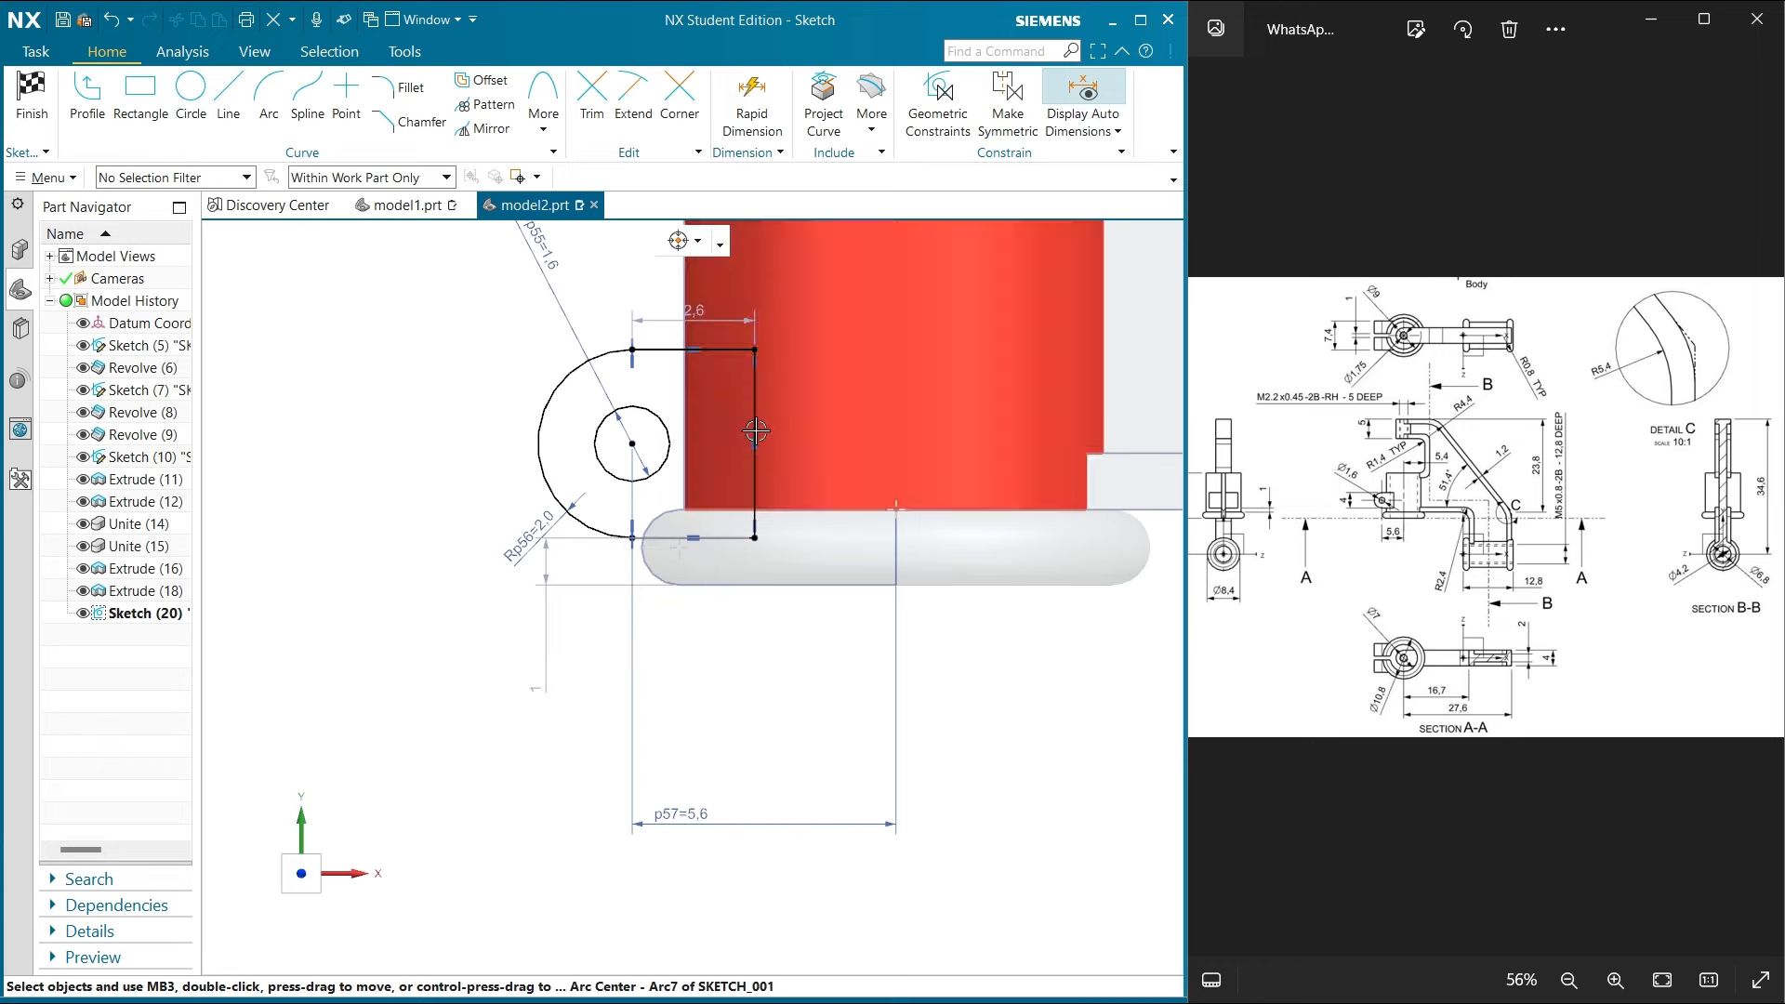
Add a vertical dimension of -1 mm between the lug's lower inner corner and the line where the cylinder meets its base ring
drag(640, 450, 648, 426)
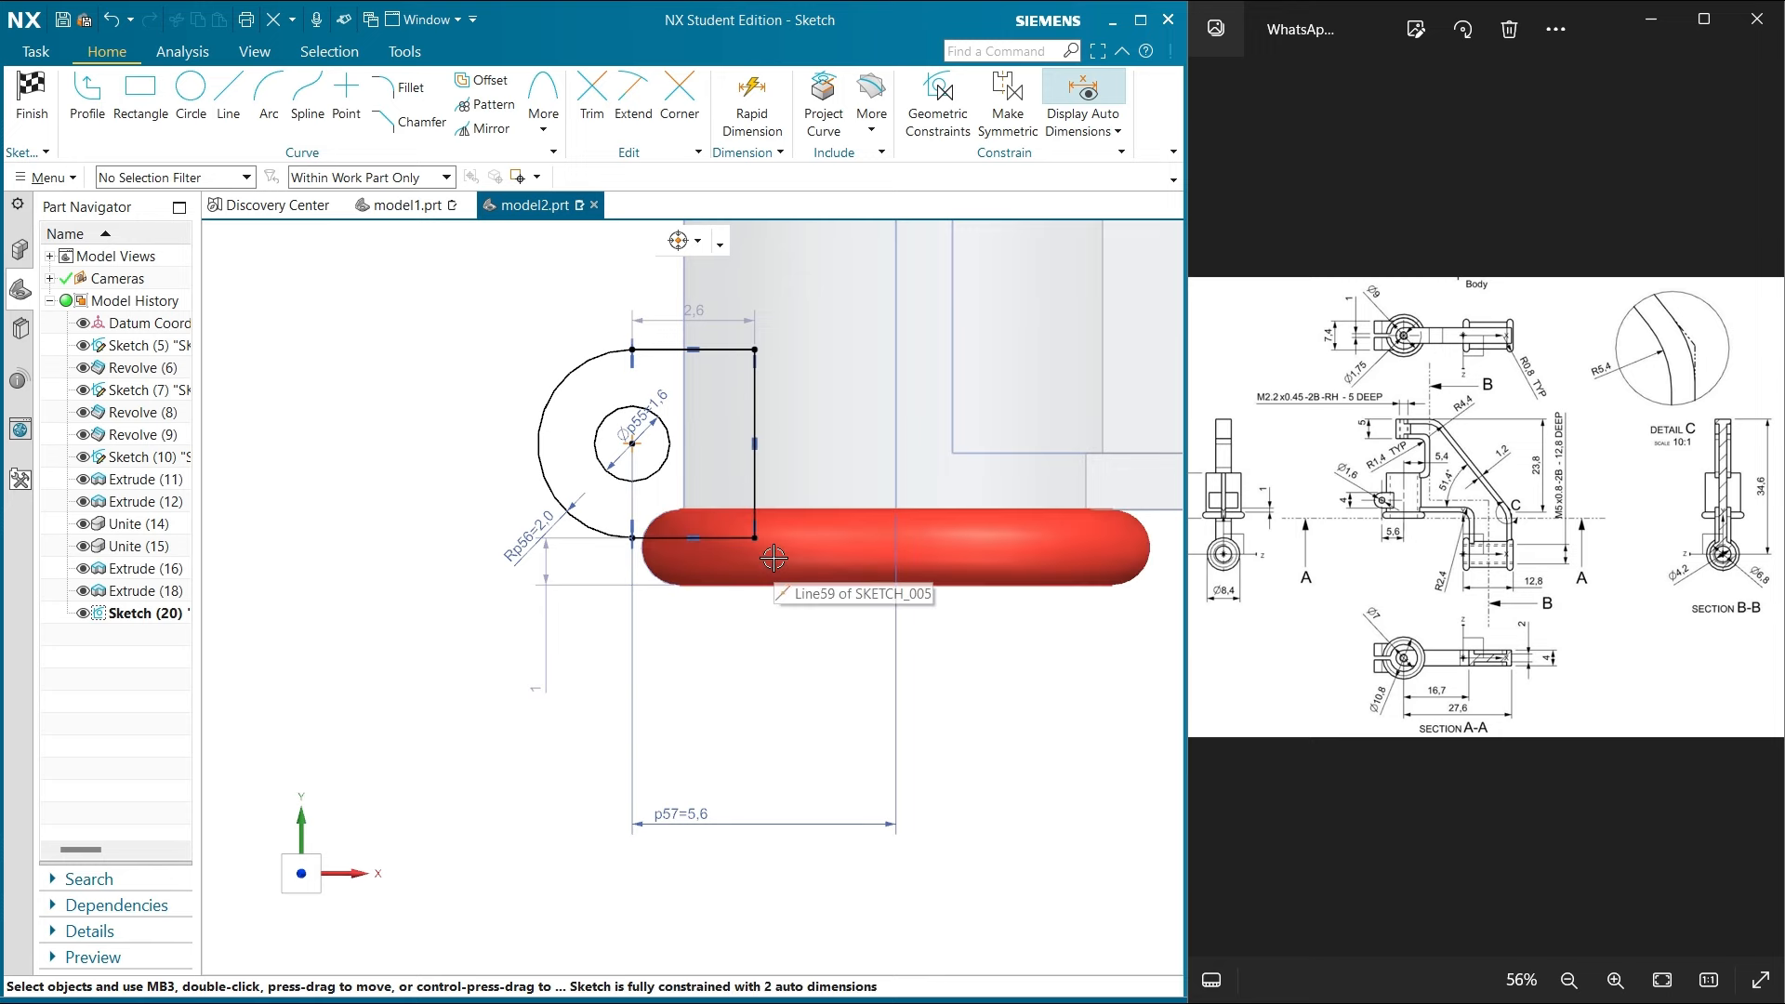
click(750, 110)
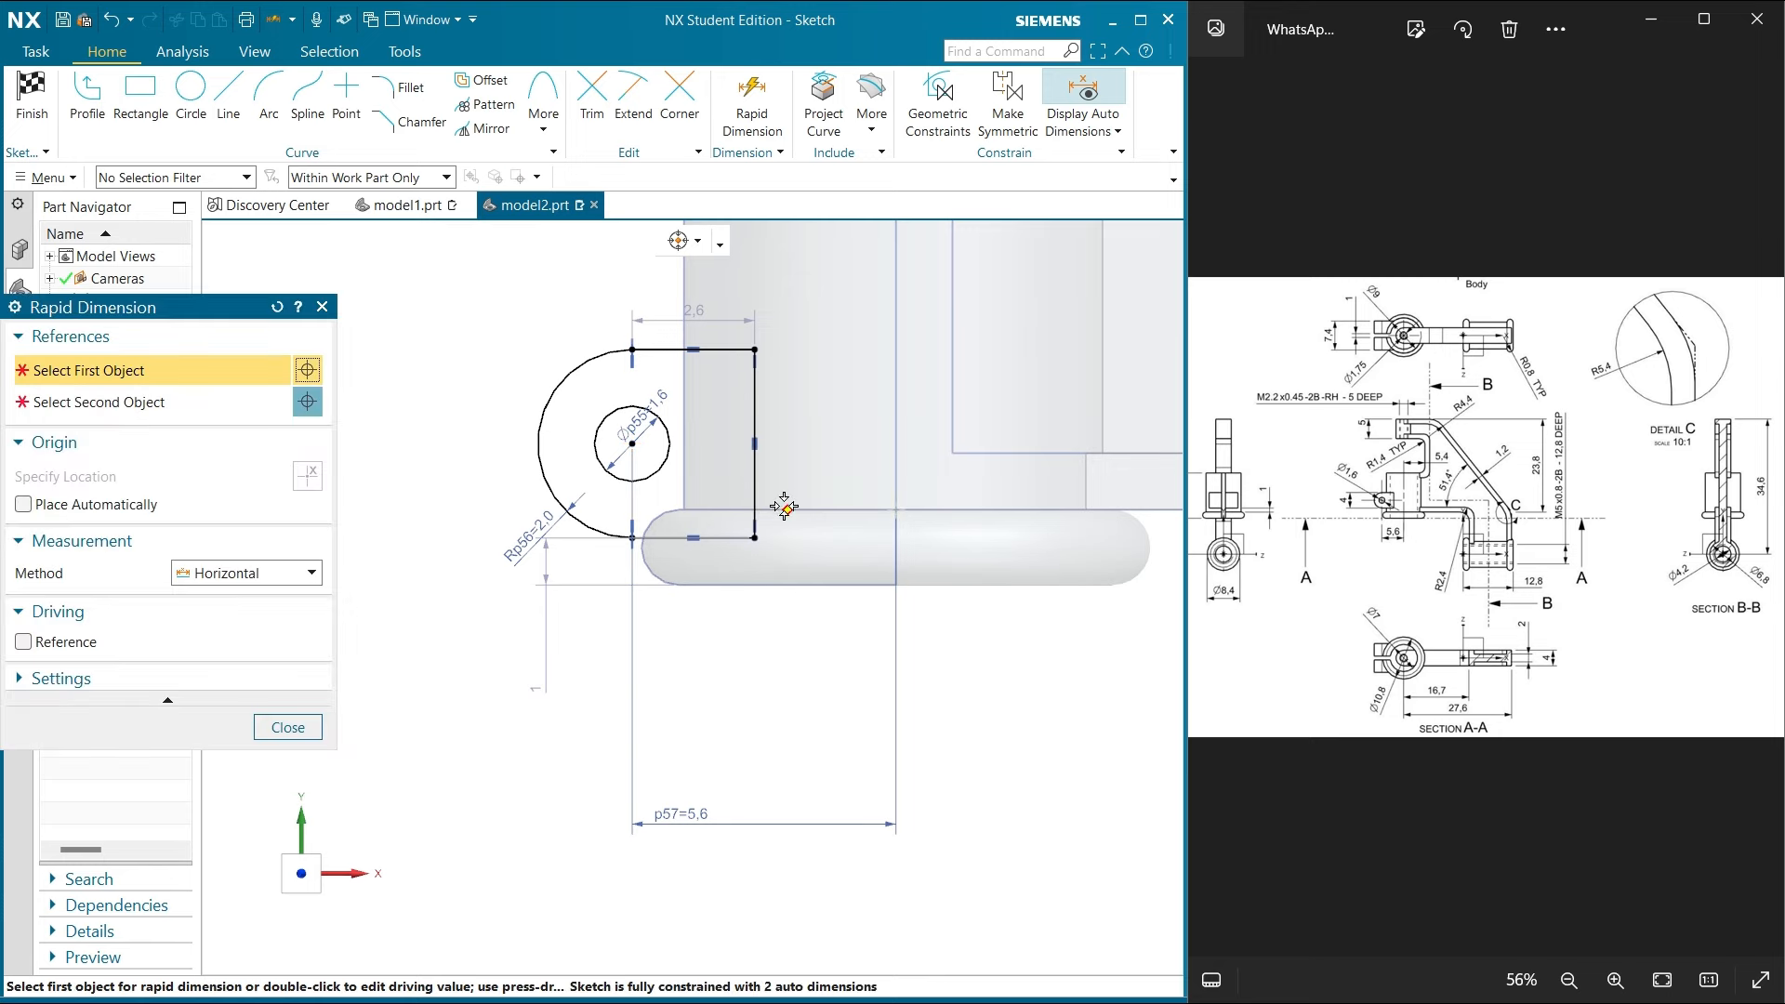
click(787, 509)
click(755, 531)
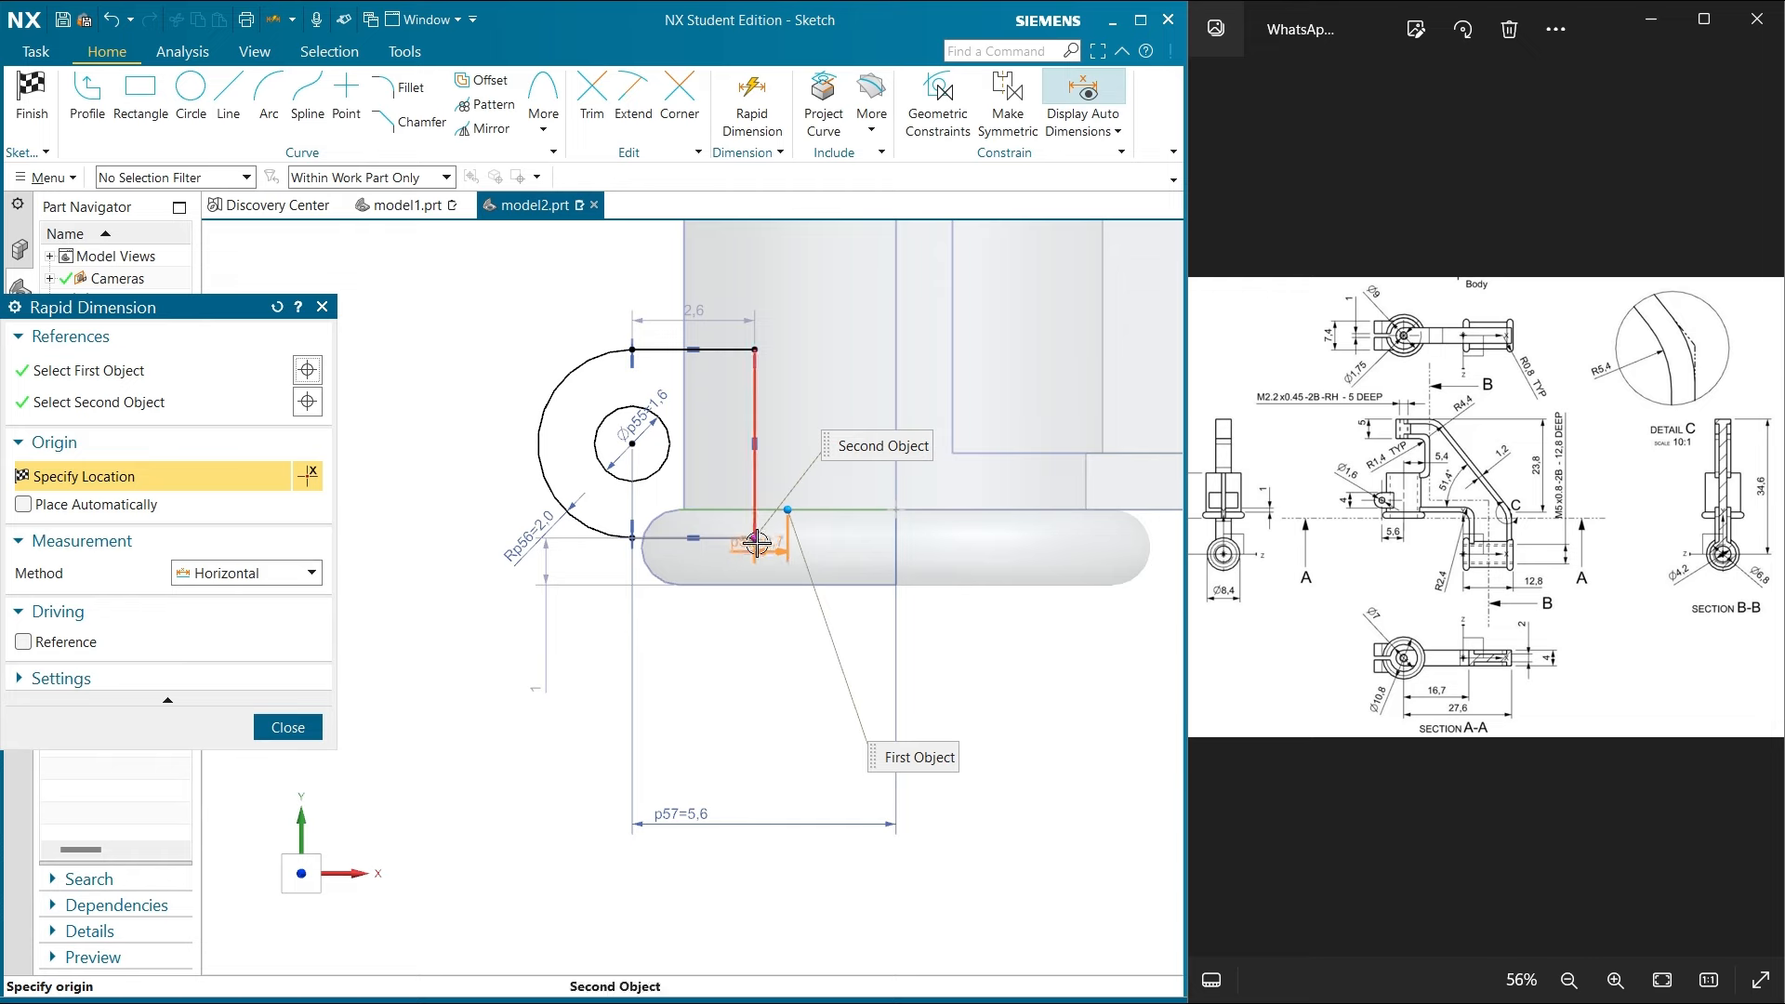
click(307, 572)
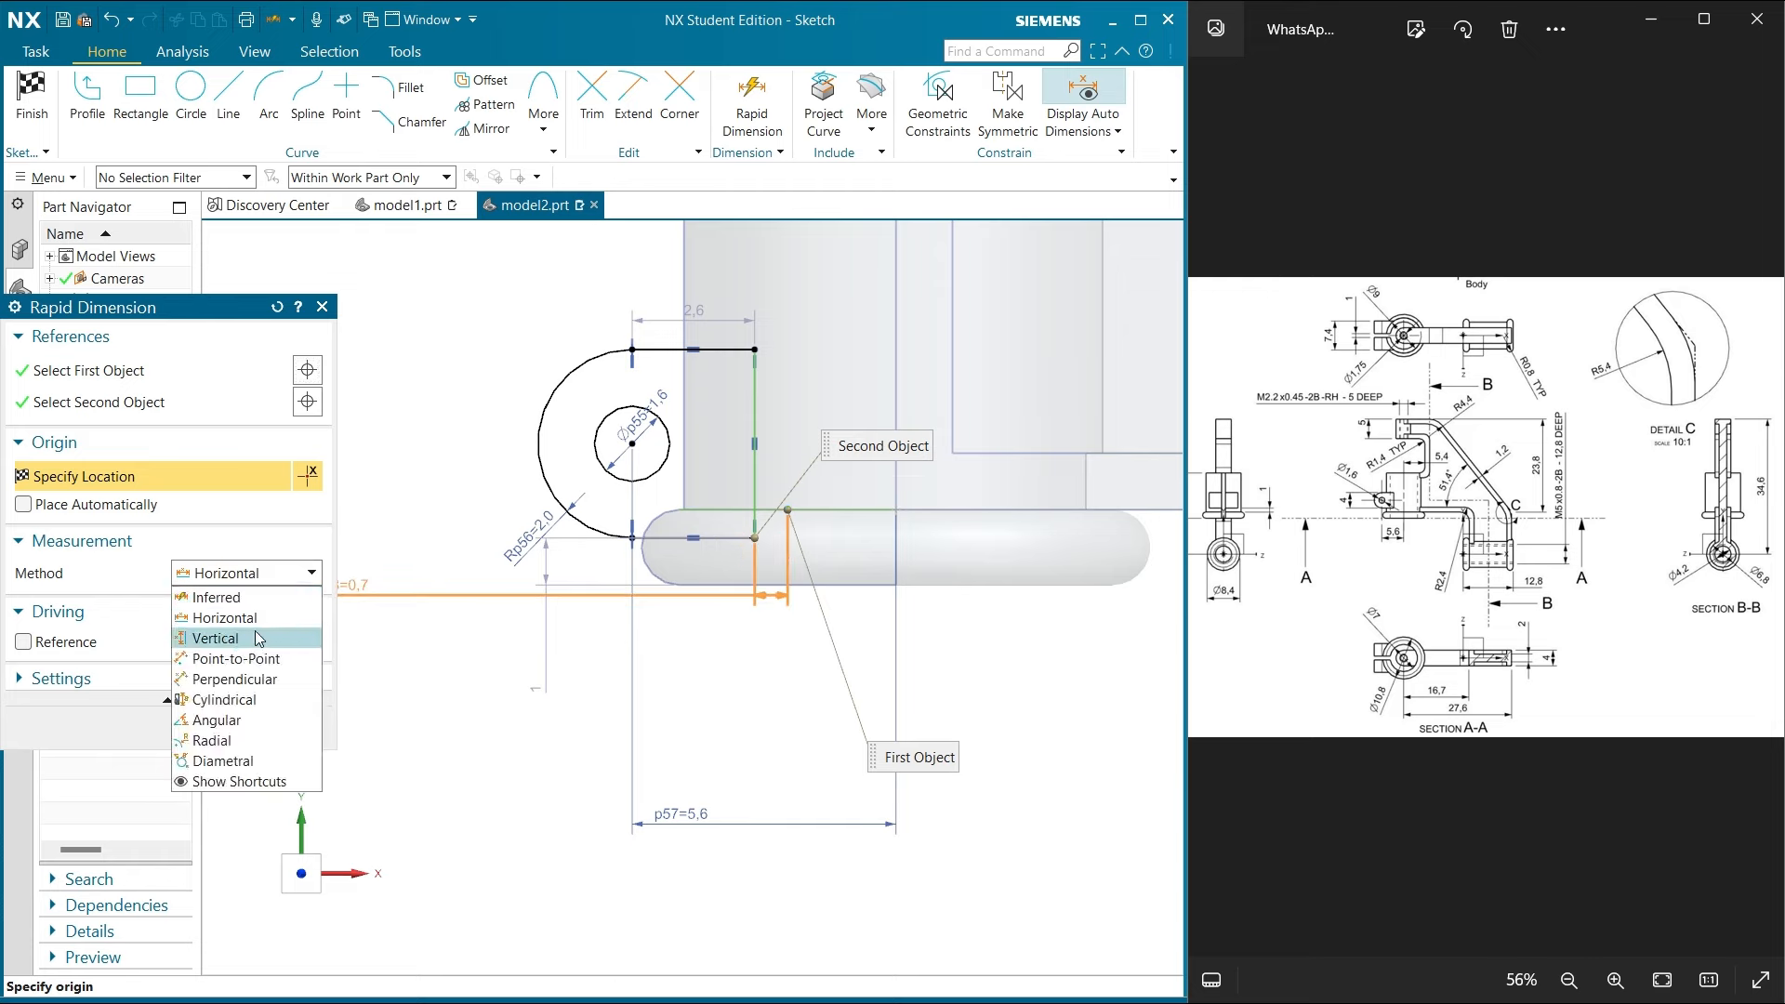
click(258, 633)
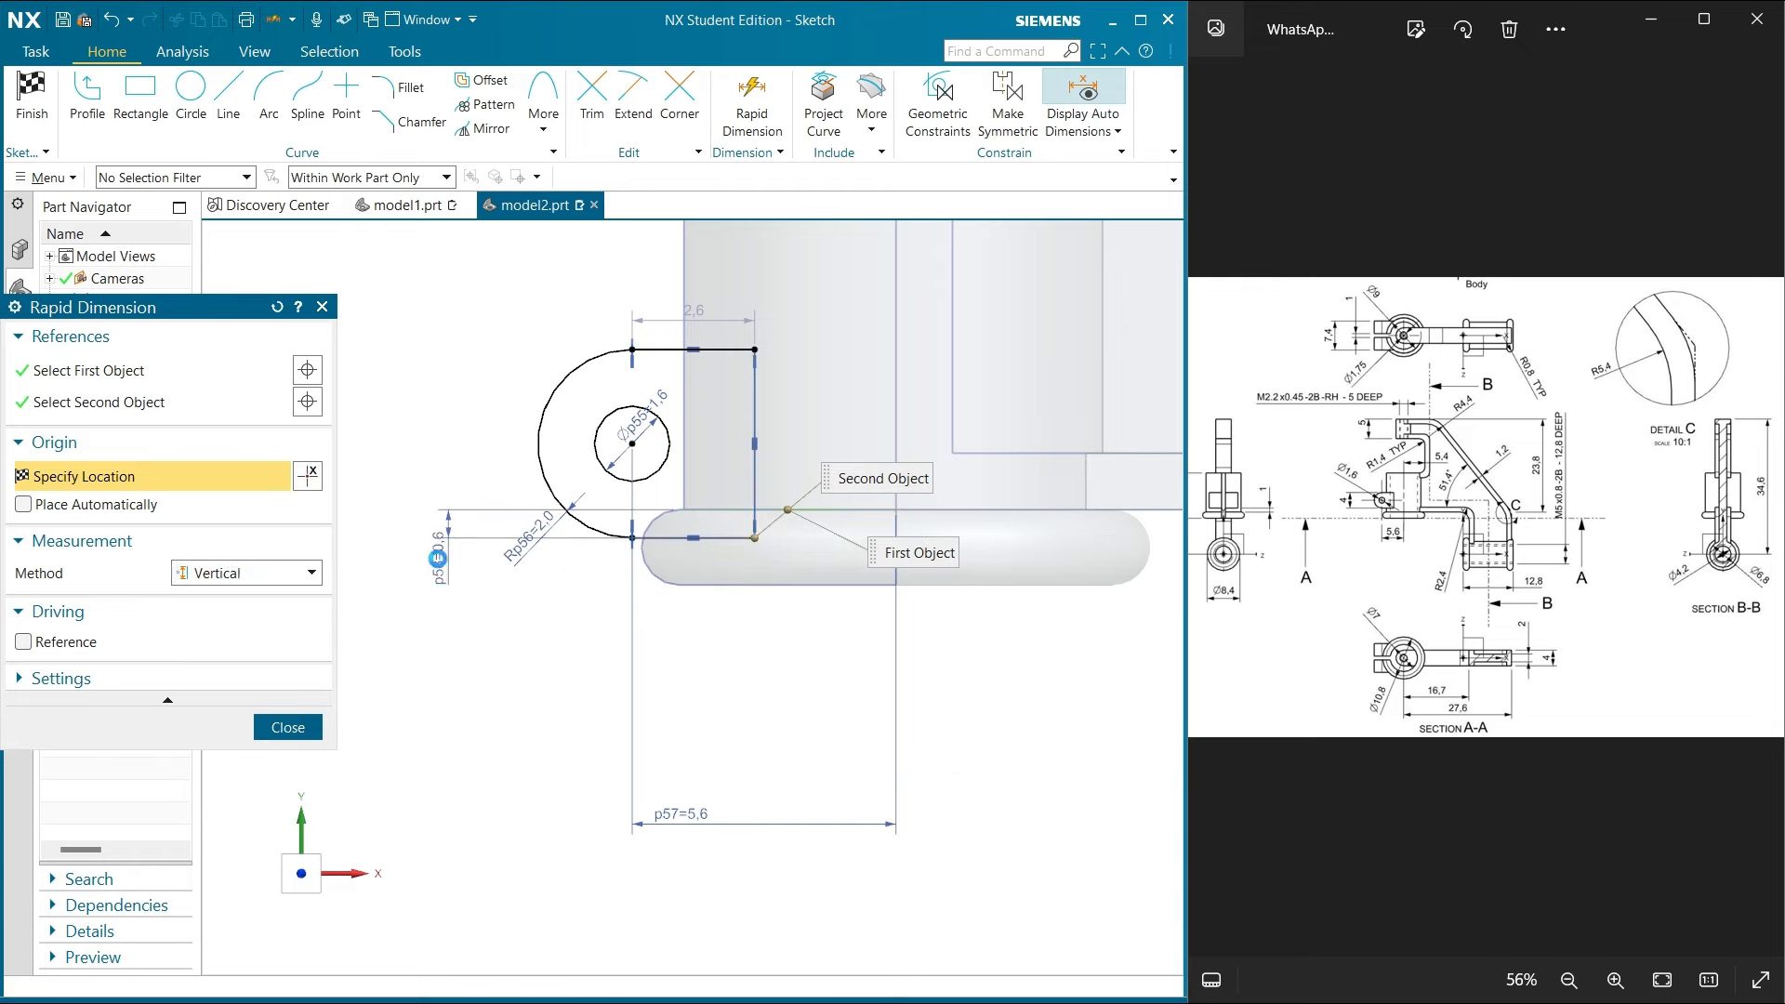
click(444, 550)
text(-1)
key(Return)
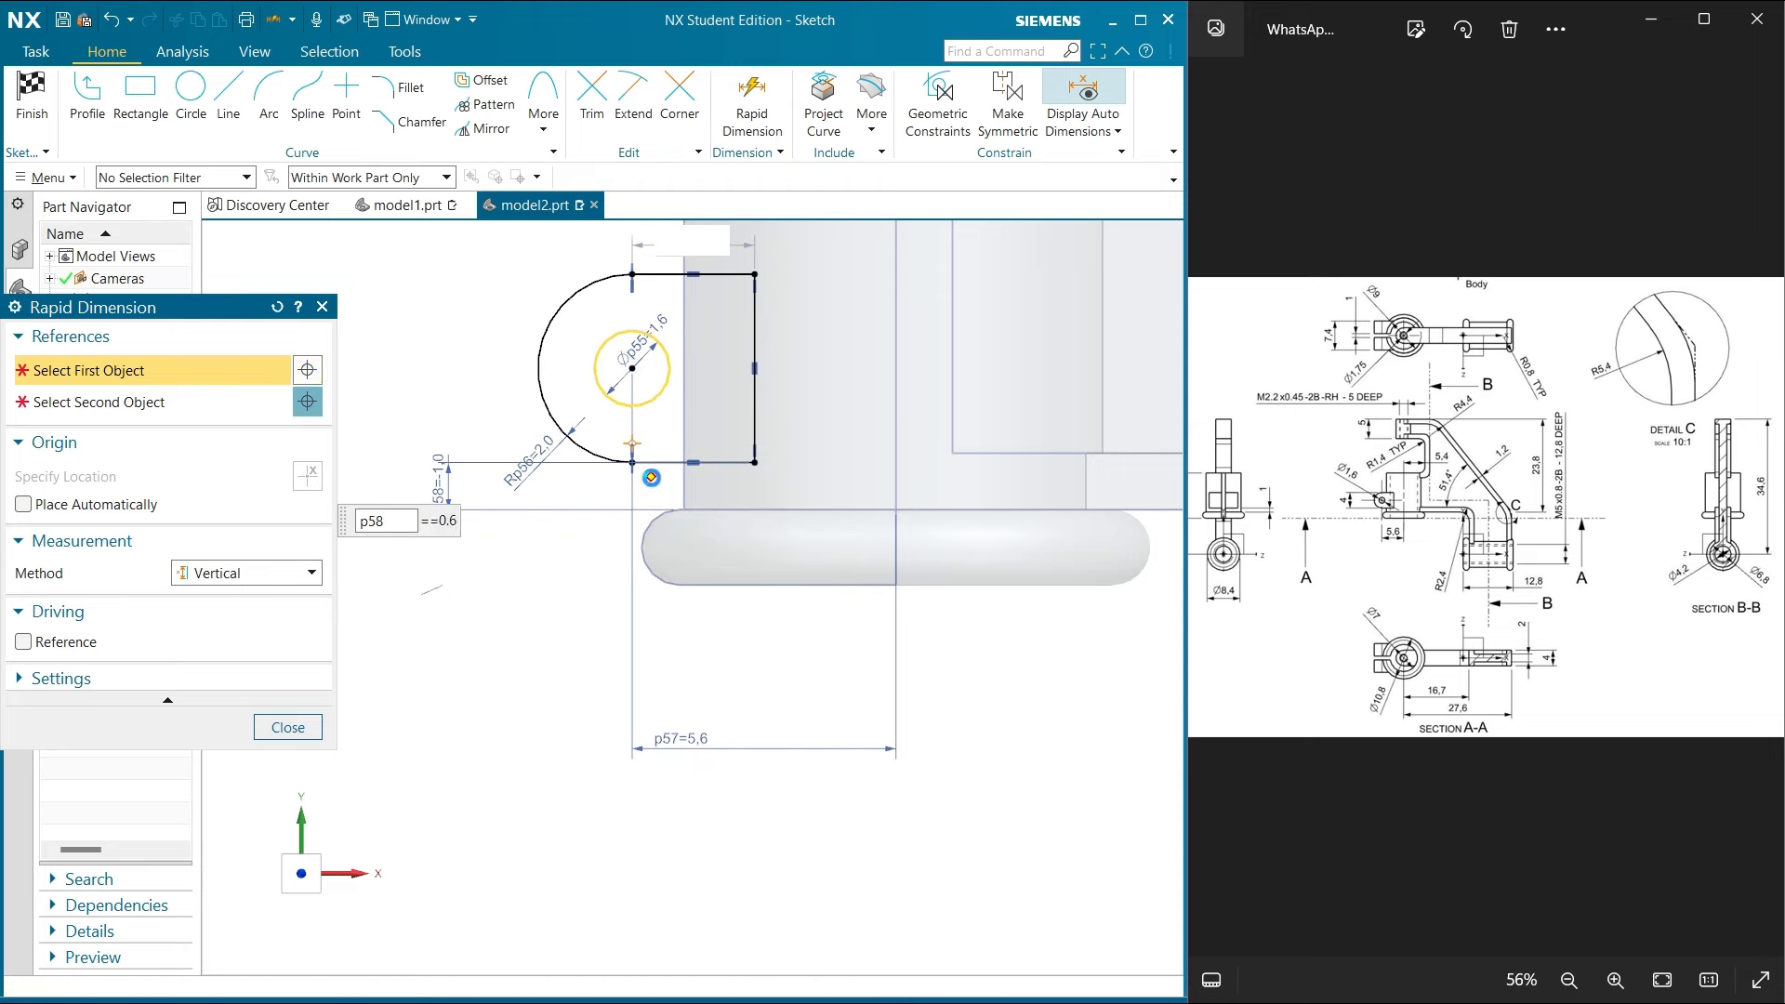
click(287, 727)
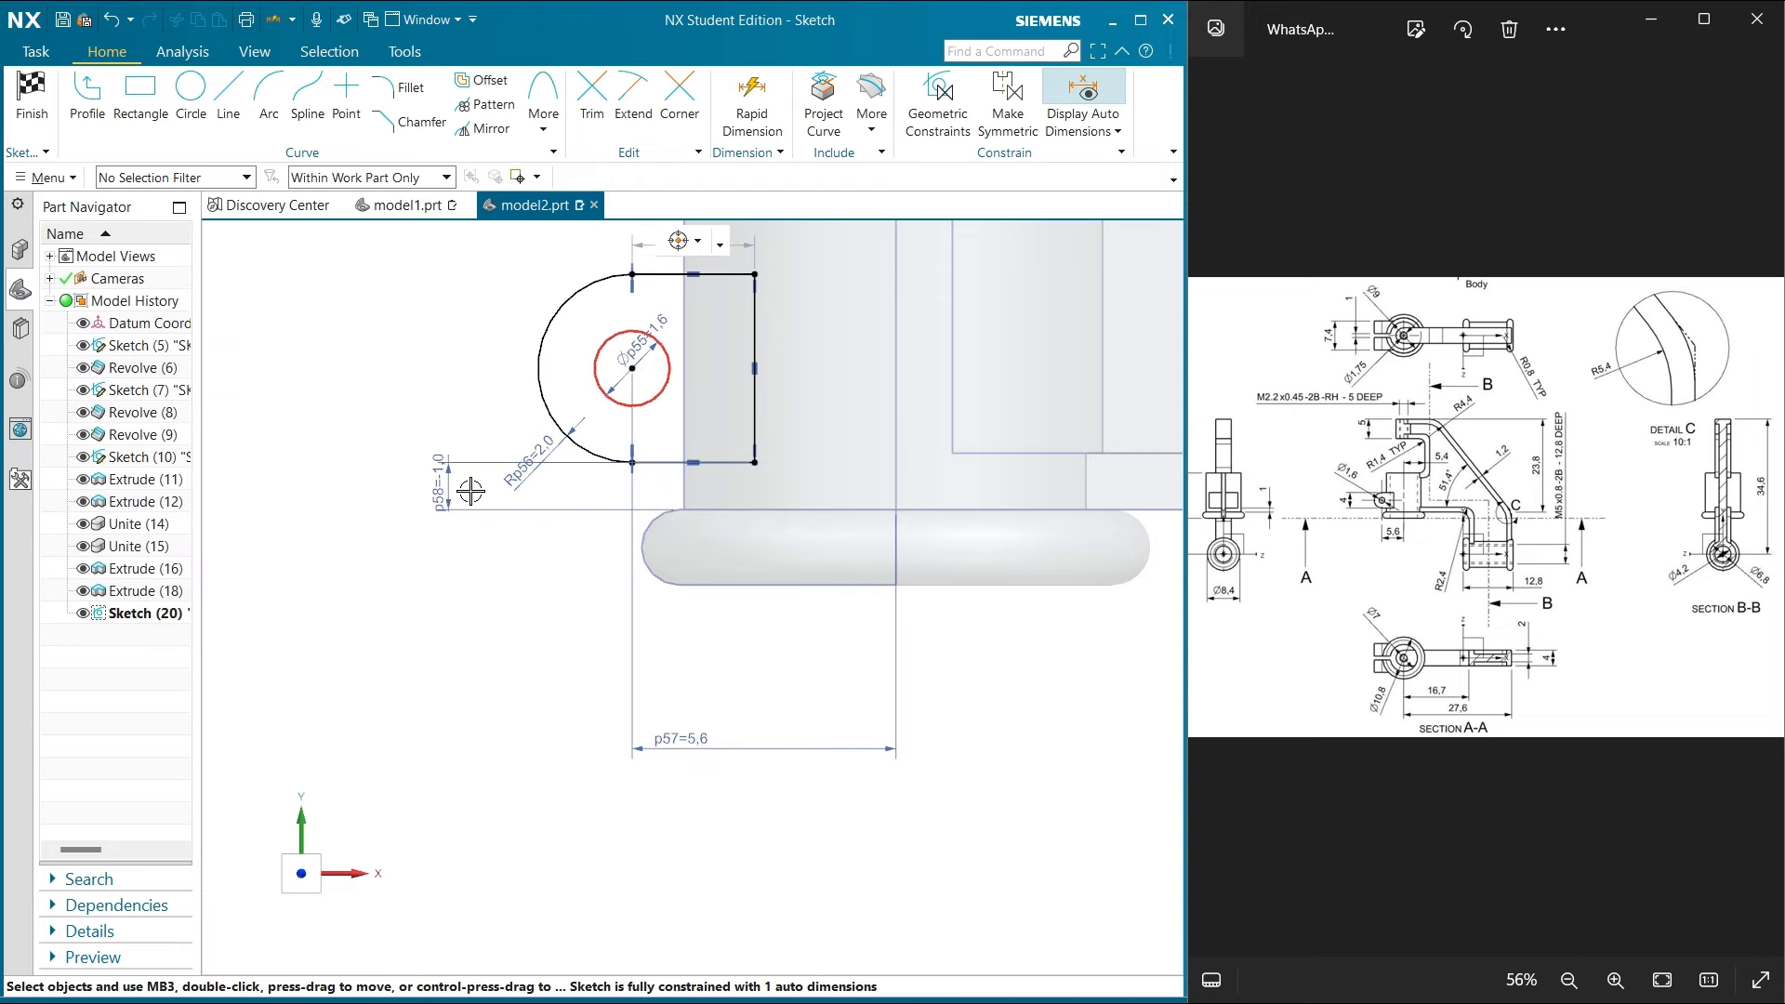
scroll(470, 486, down, 1)
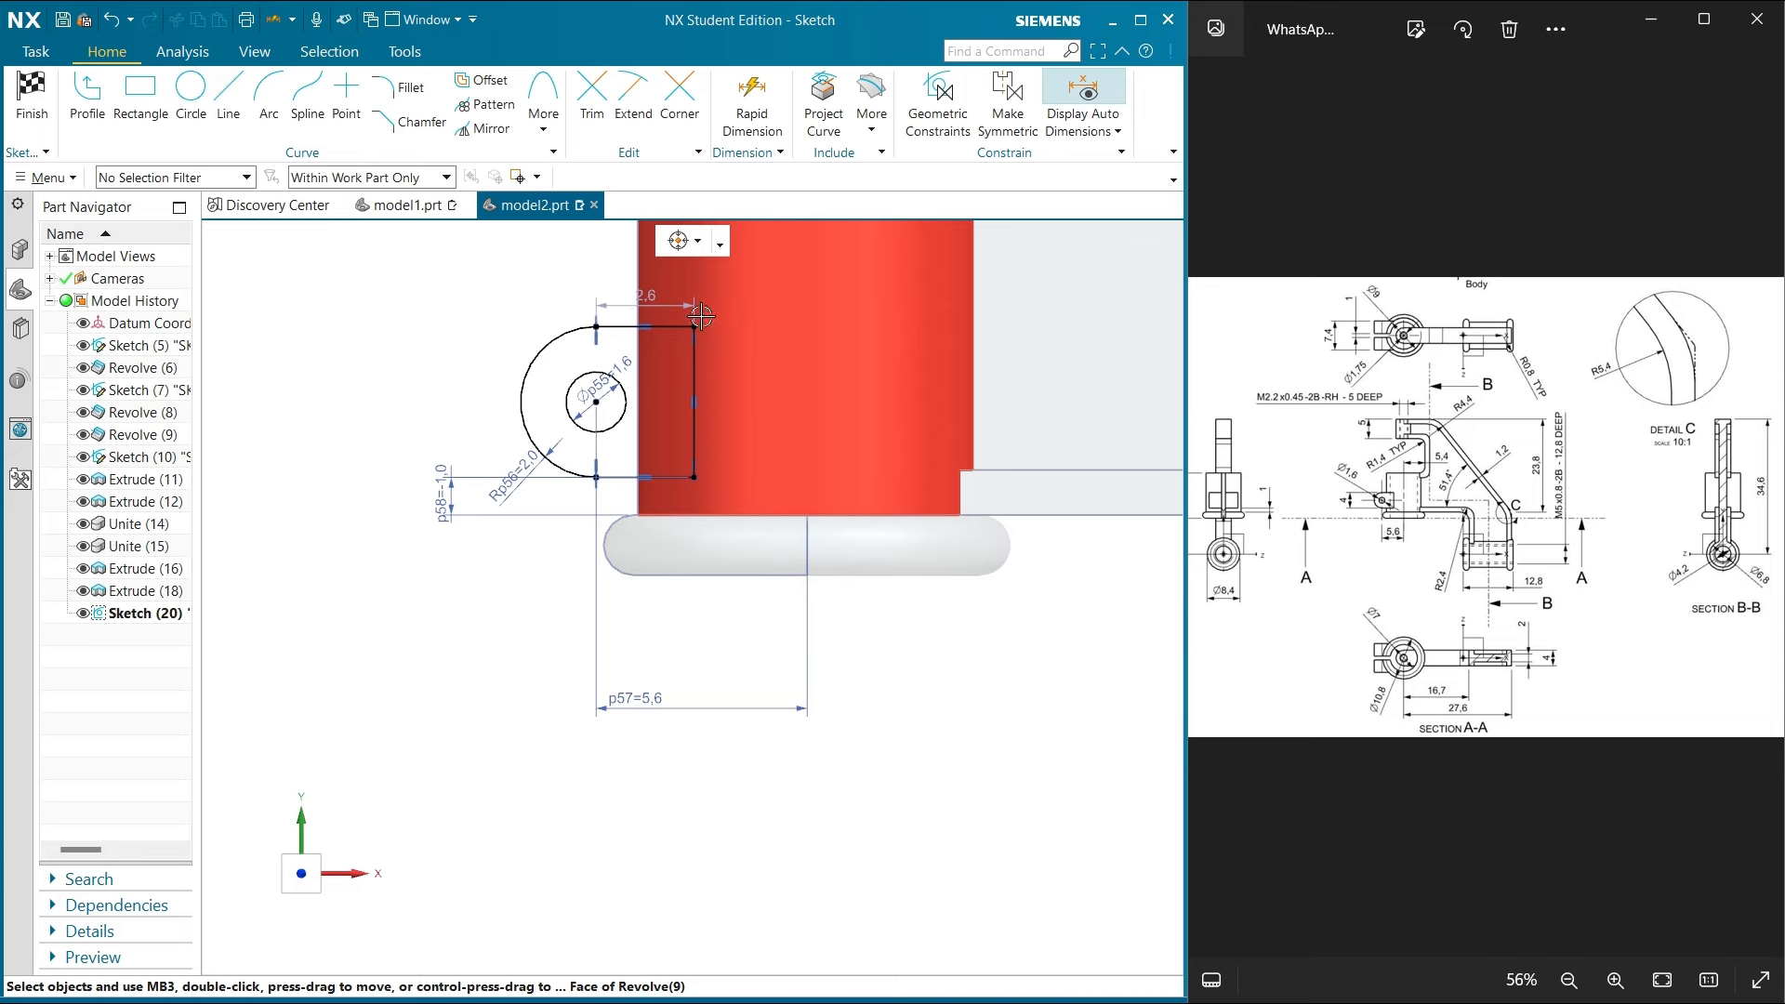
Set the horizontal distance between the lug's straight side and the cylinder's axis to 0 mm and finish the sketch
click(752, 102)
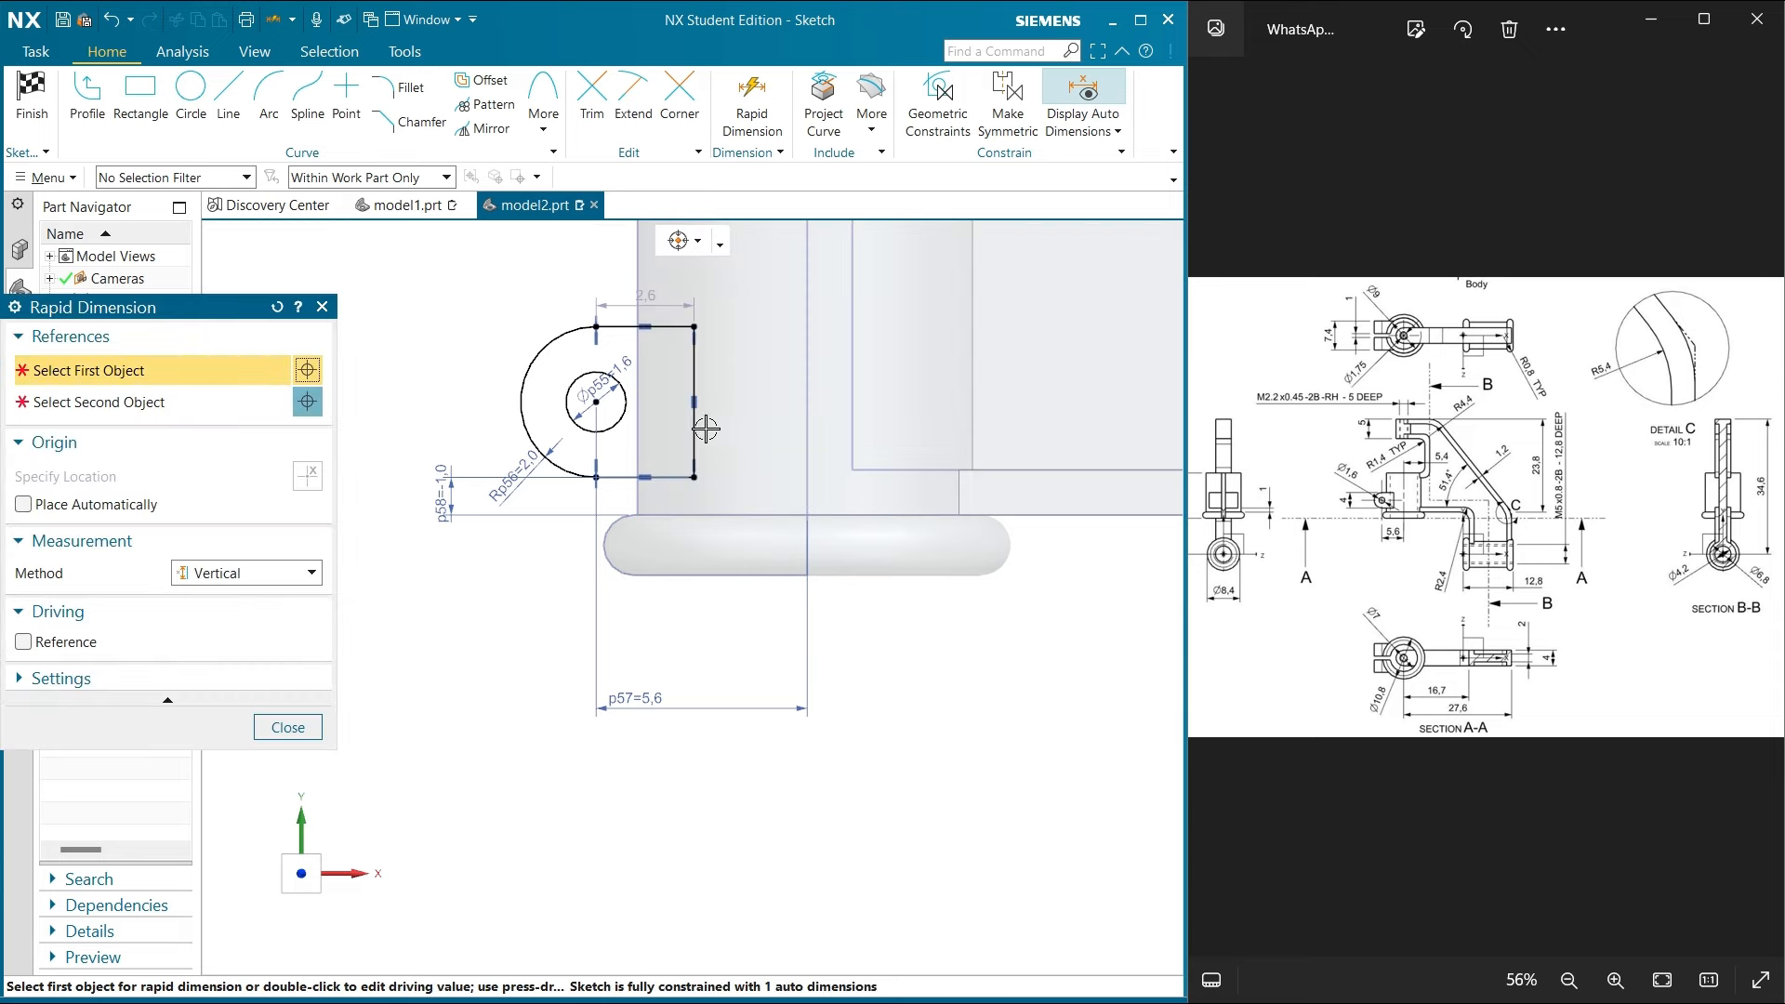
click(693, 401)
click(809, 396)
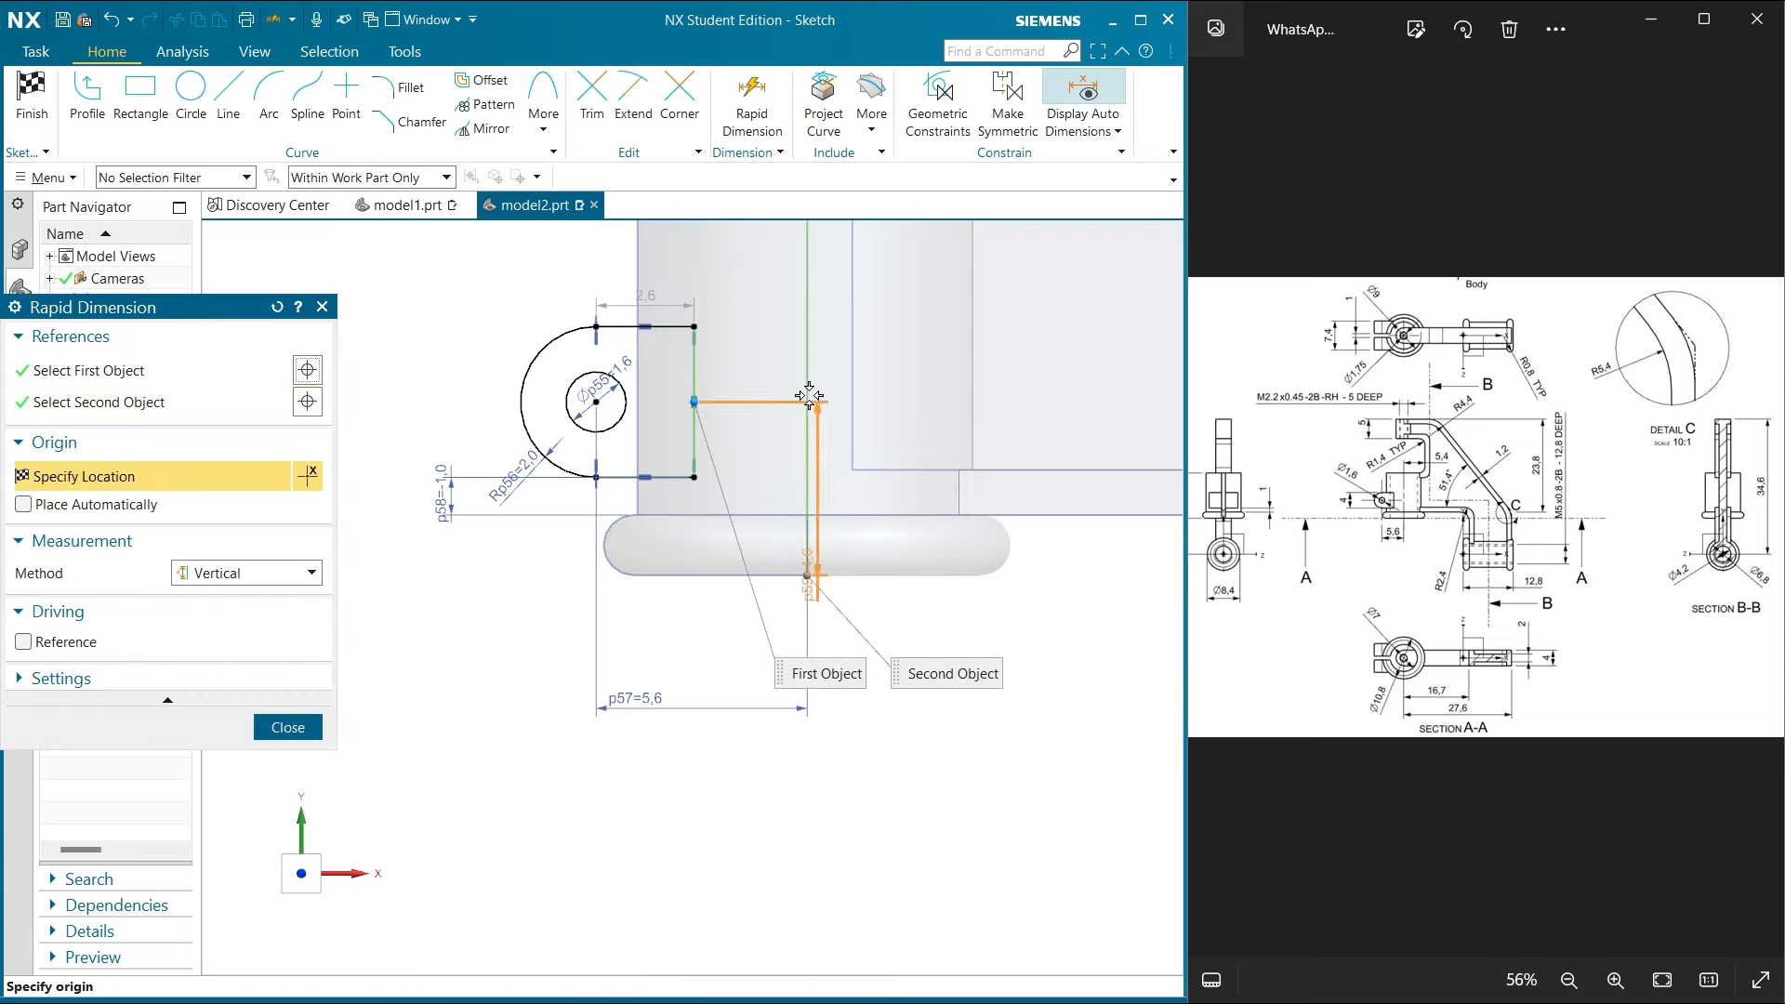
click(273, 572)
click(259, 618)
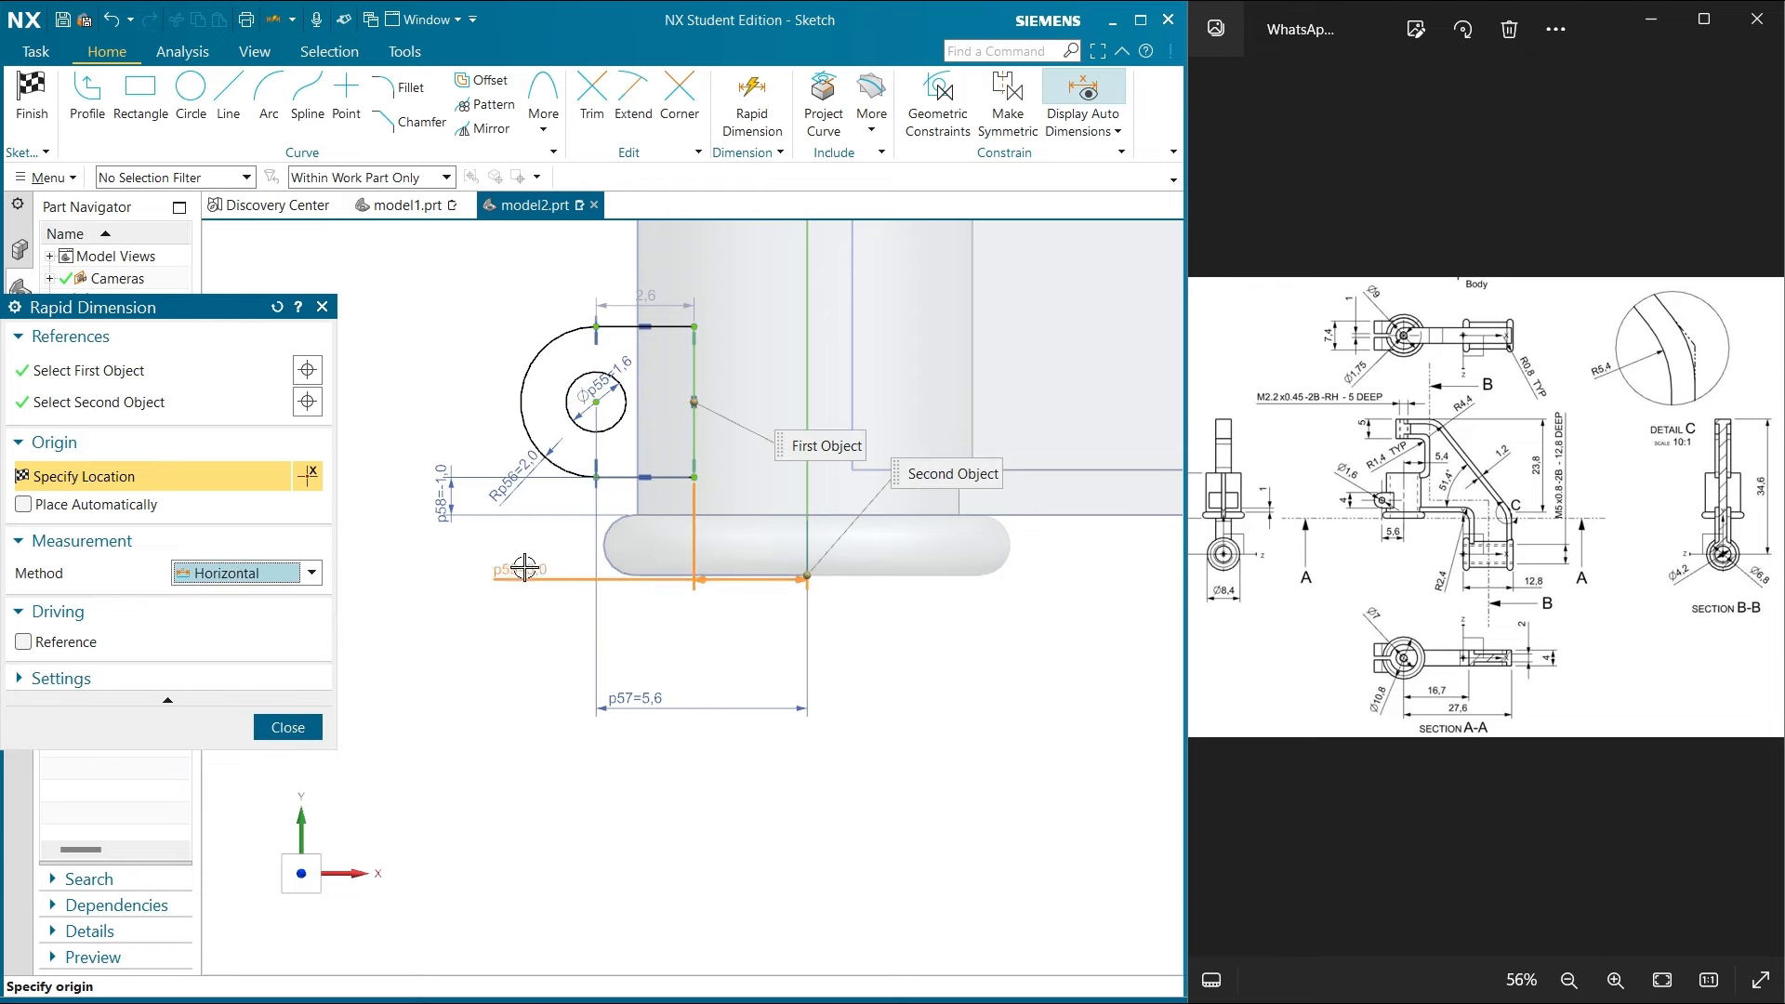
click(688, 567)
key(Return)
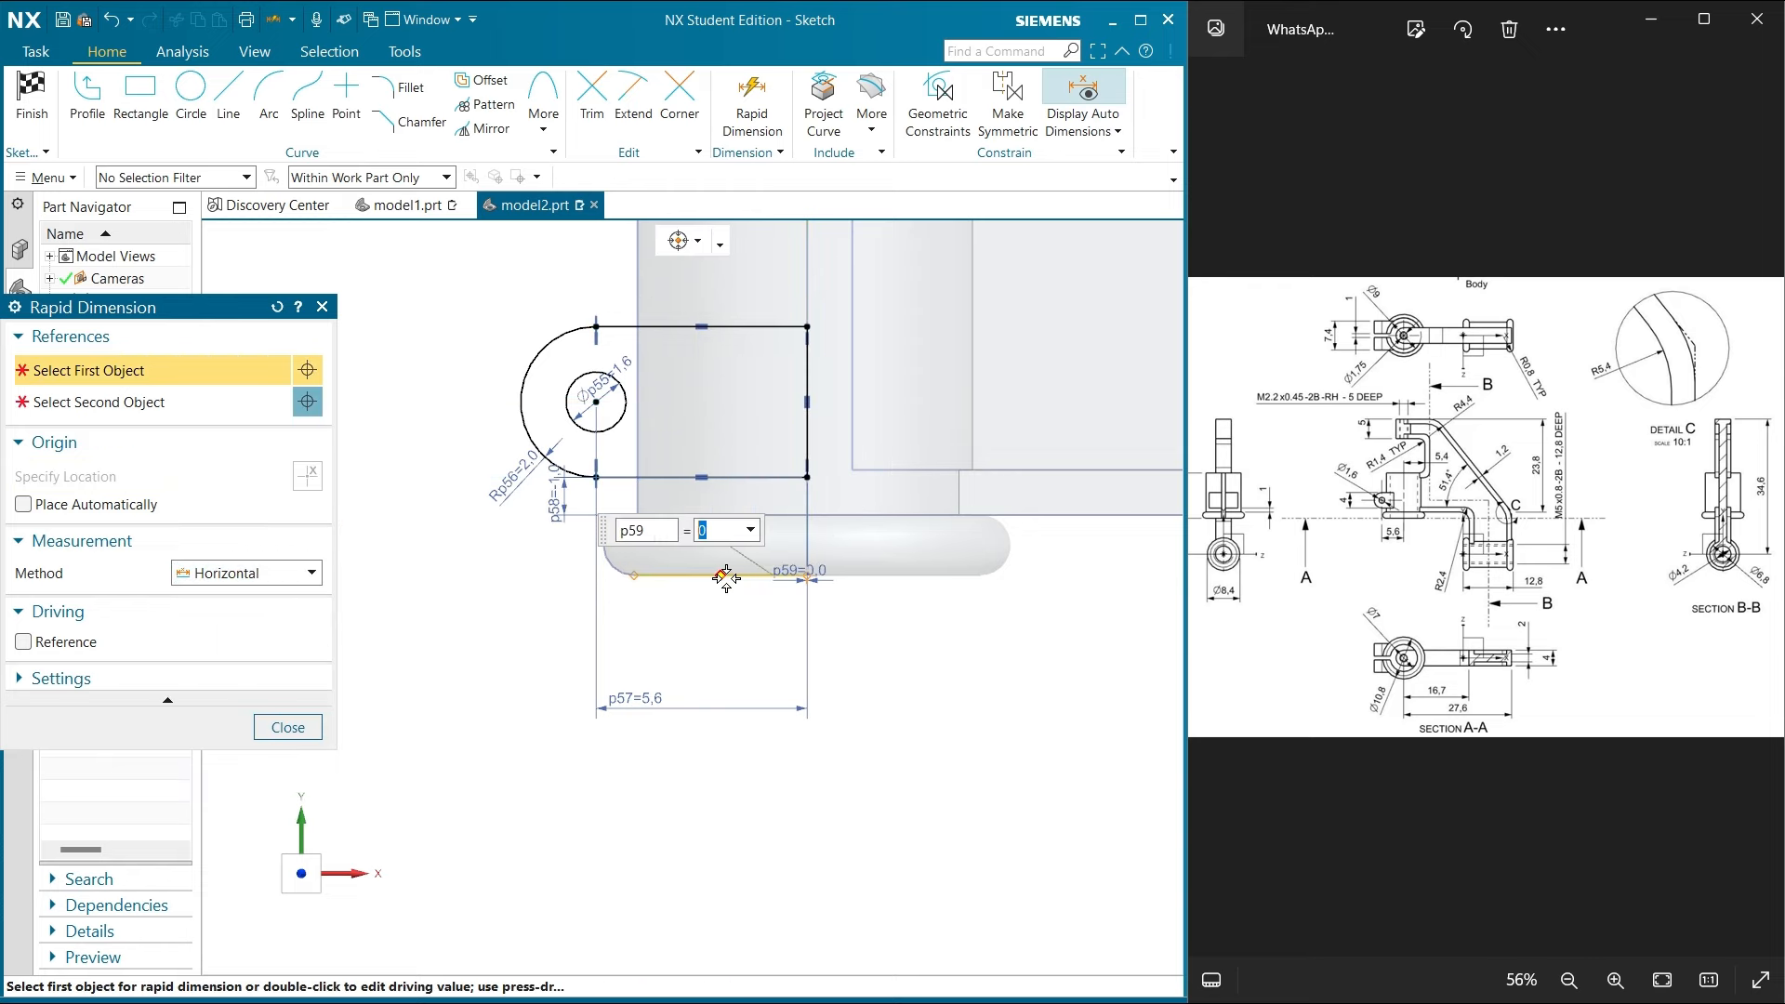
click(288, 727)
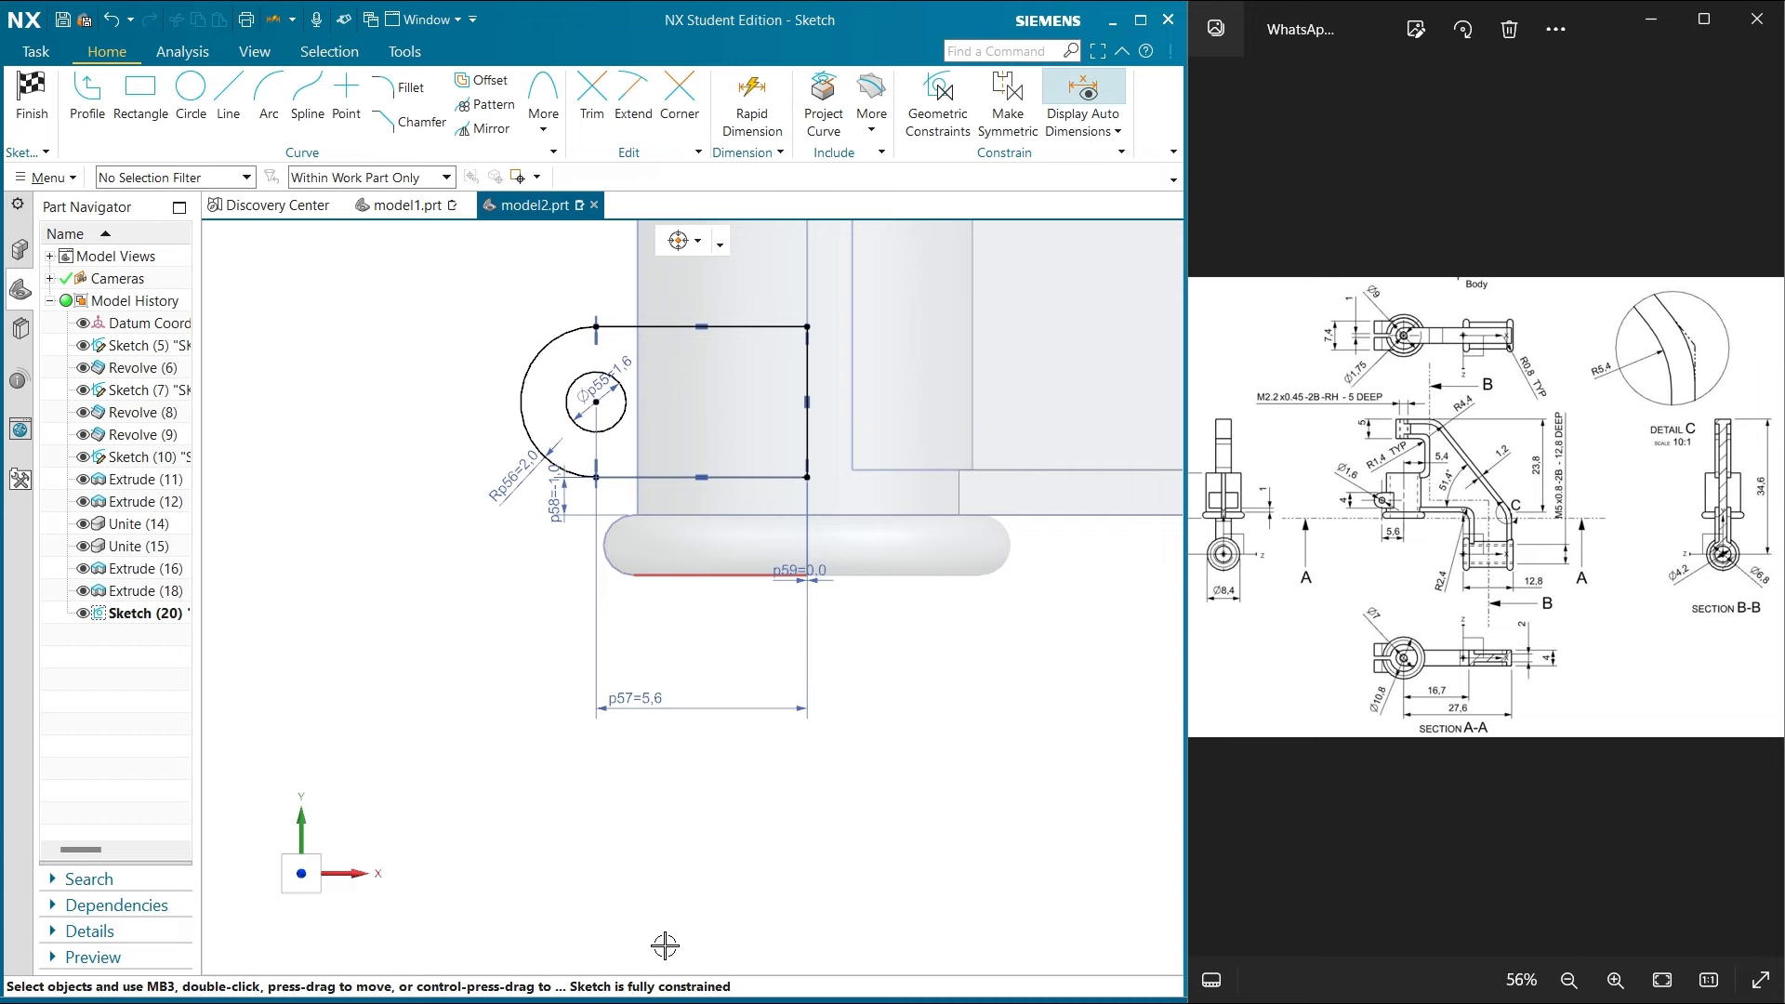
scroll(841, 788, down, 1)
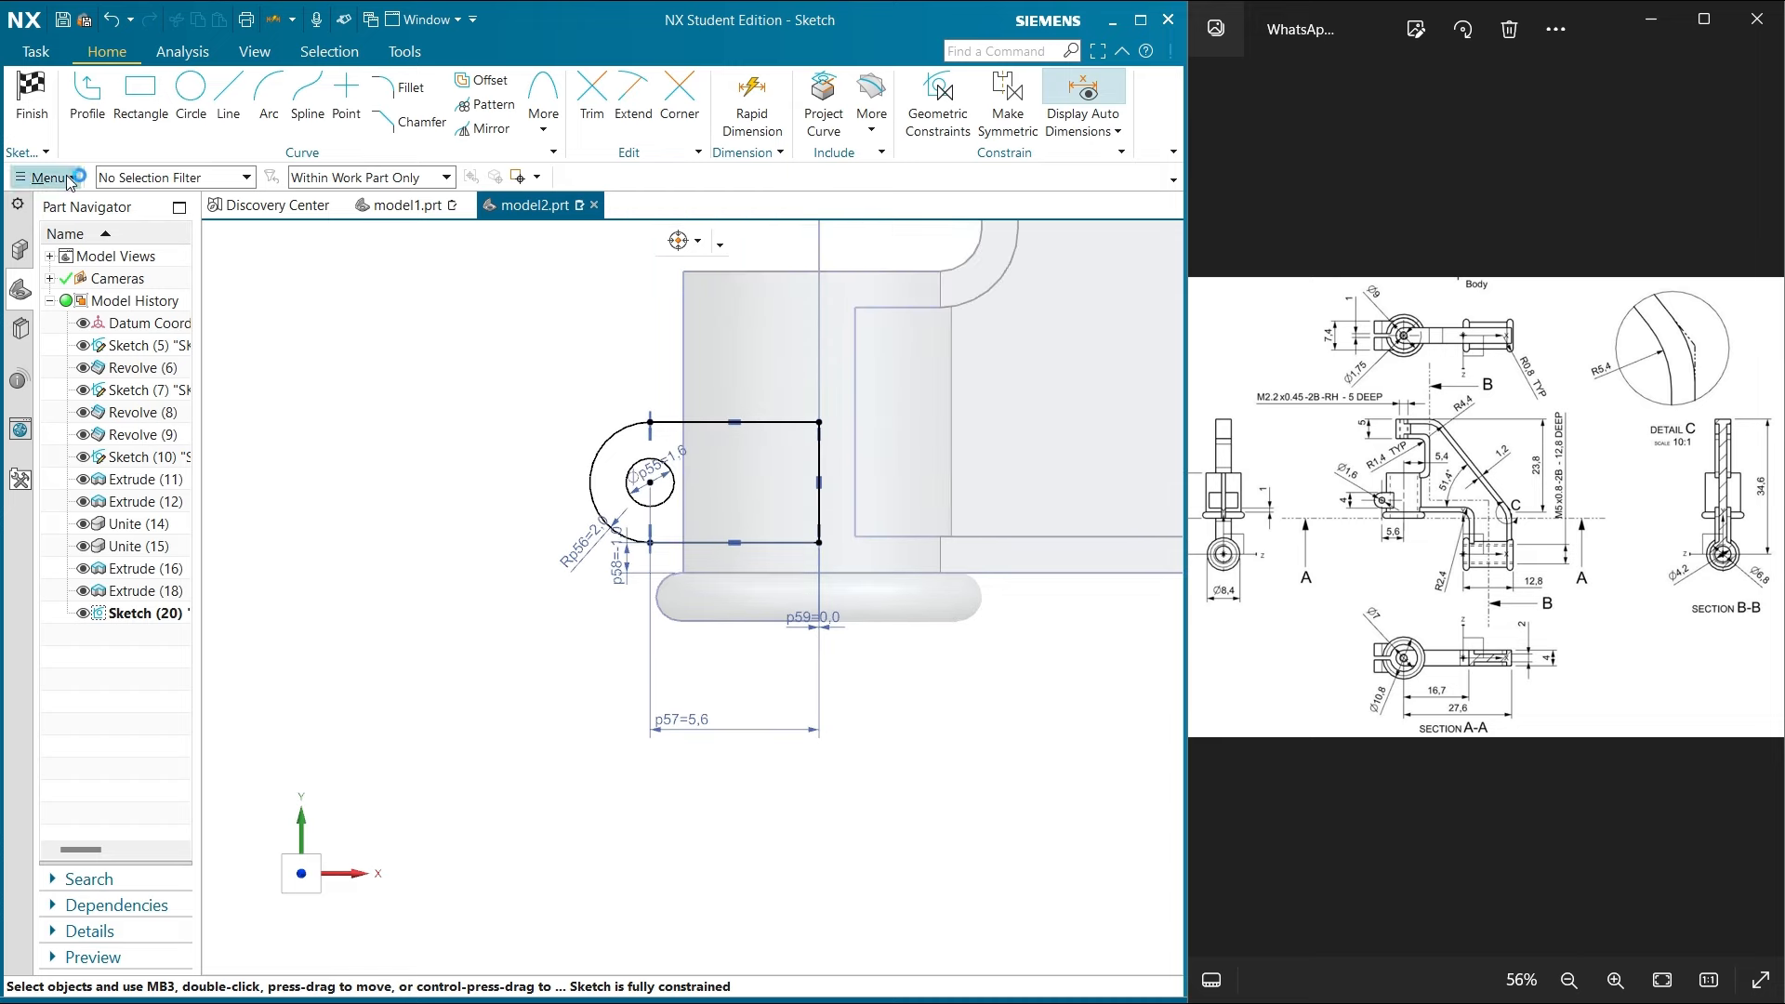
click(31, 109)
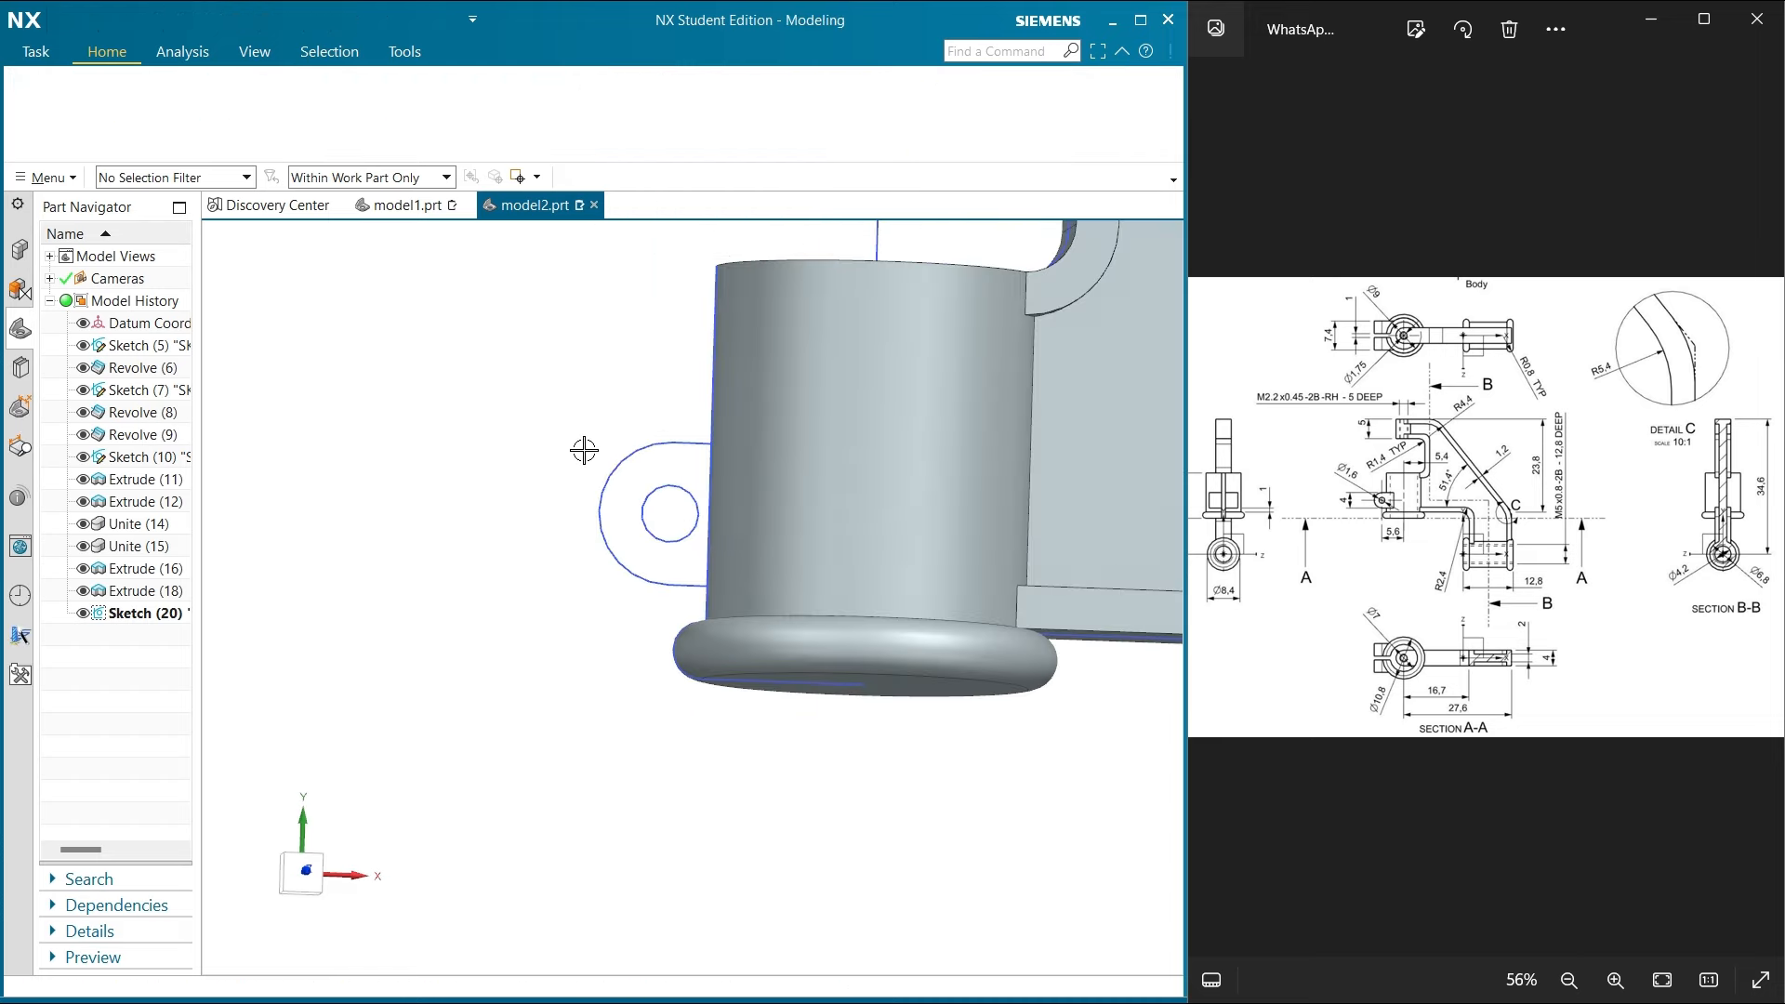
middle_drag(455, 566, 525, 568)
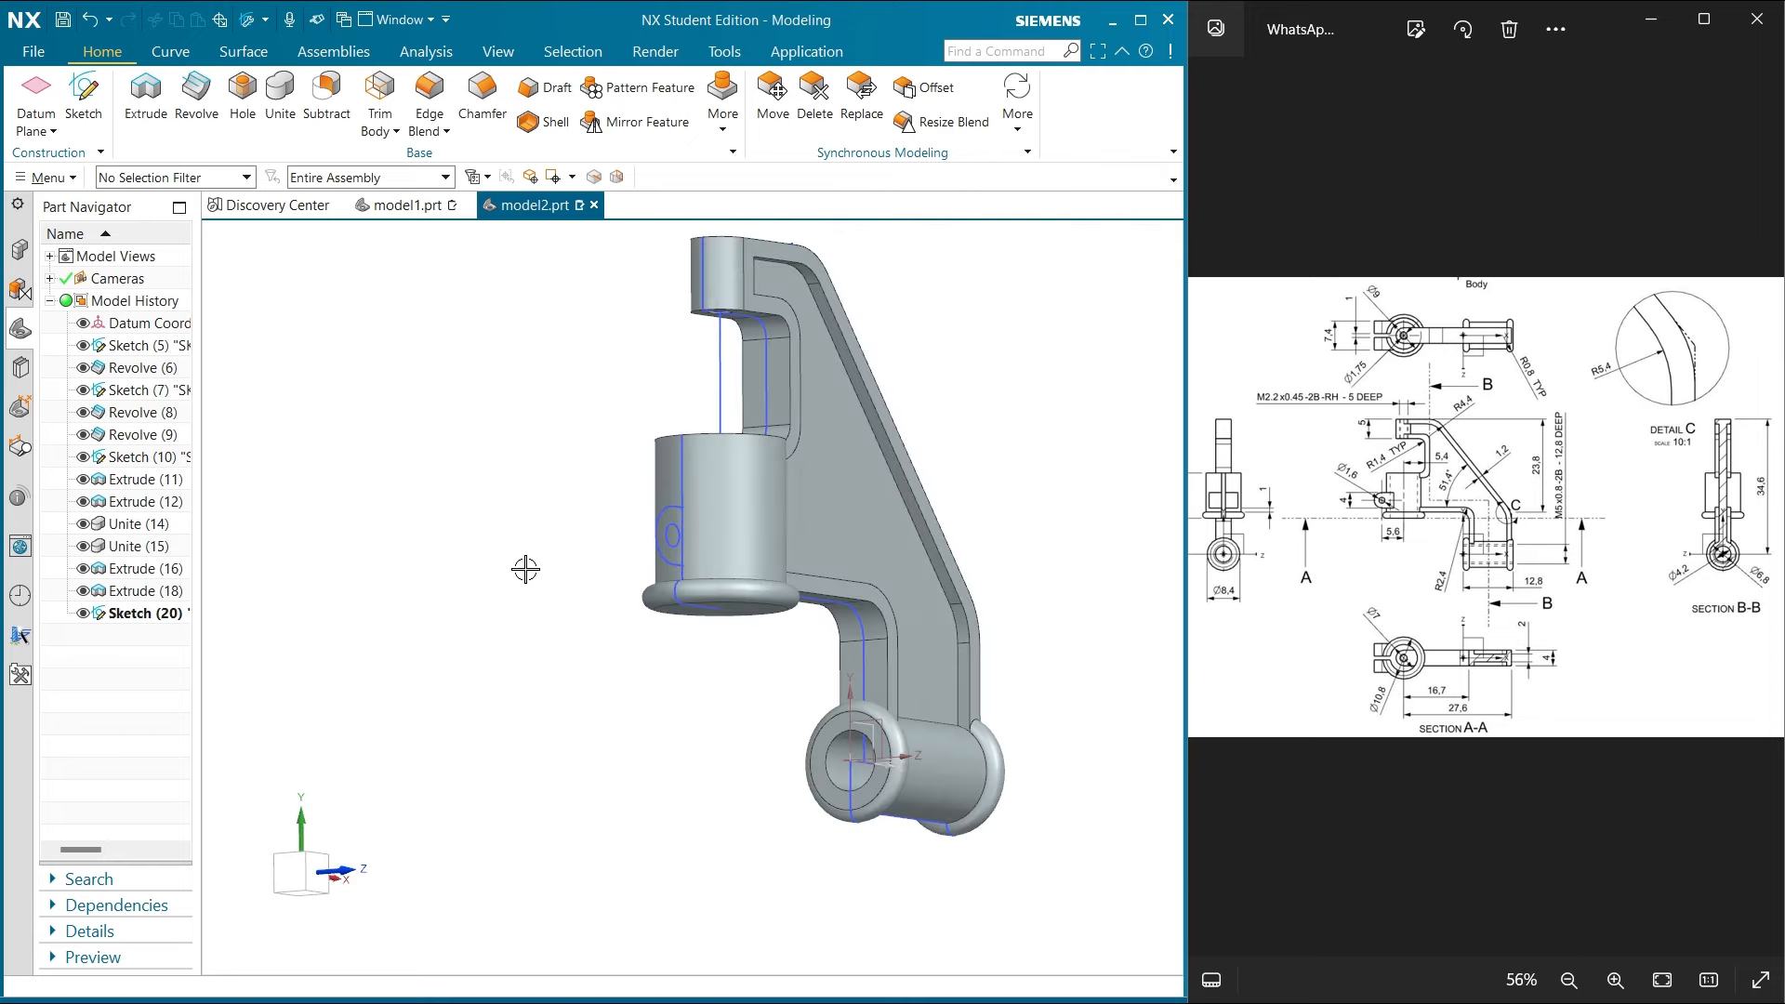
Extrude the lug profile around its hole by a symmetric total width of 7.4 mm and unite it with the body
click(146, 92)
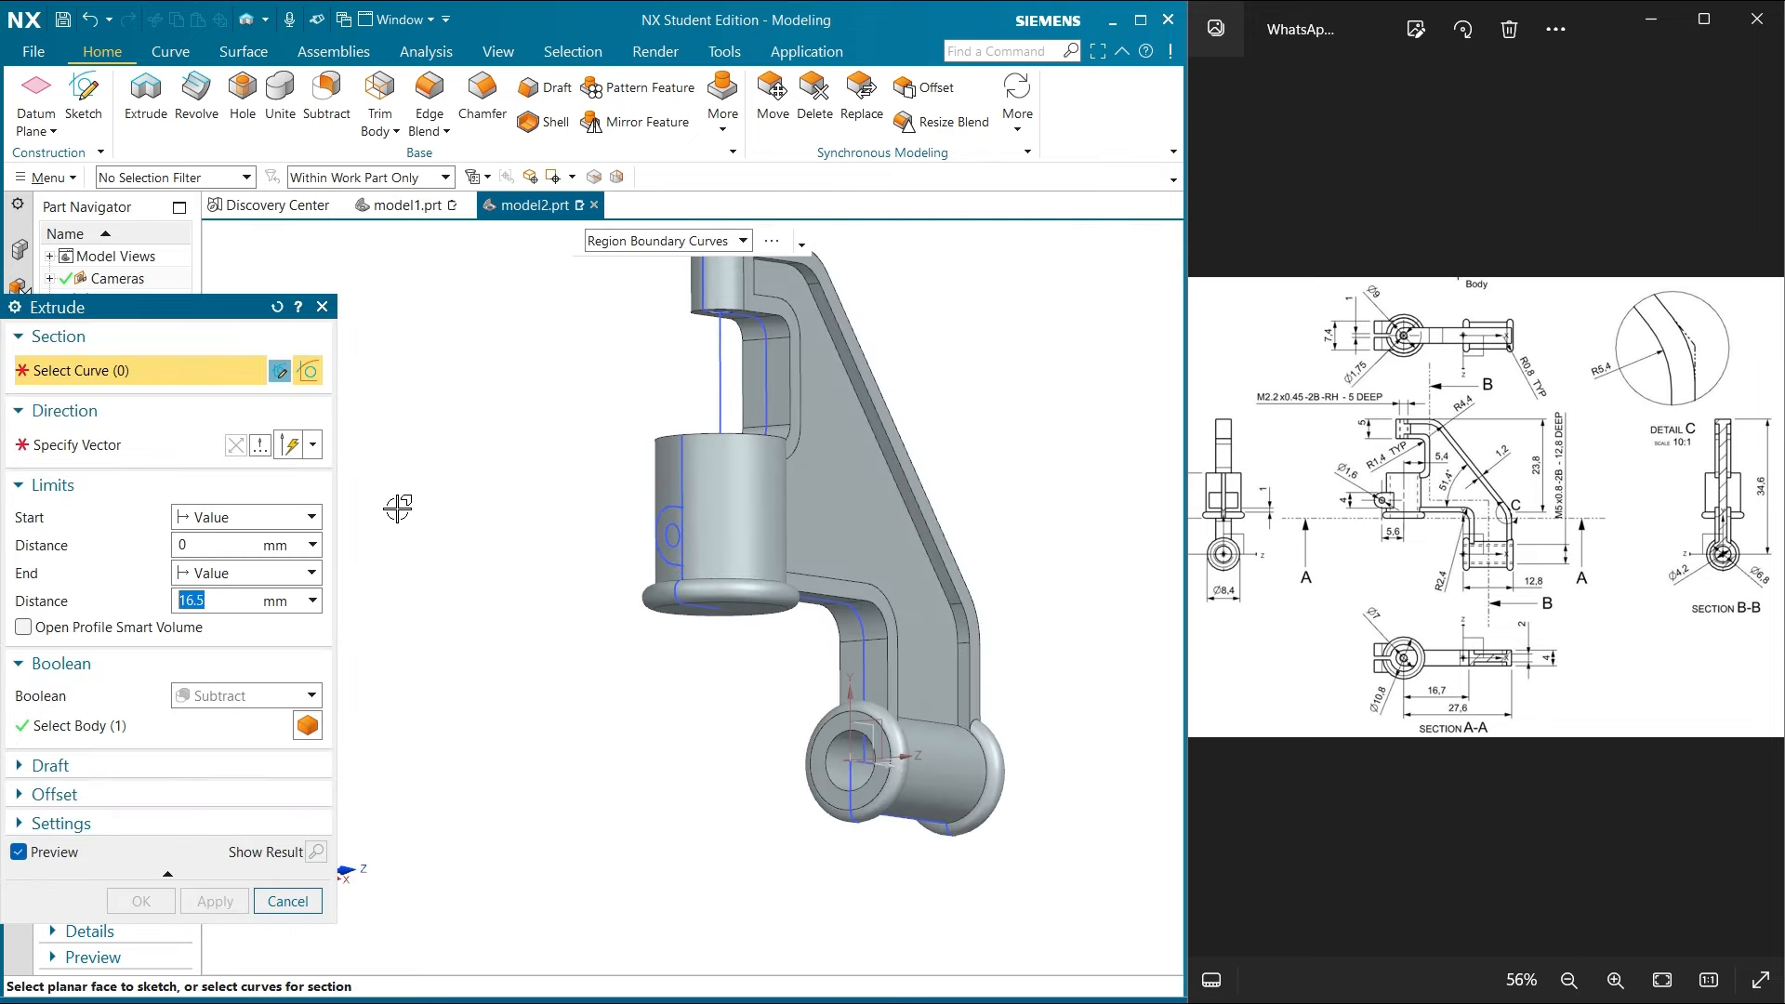
scroll(587, 487, up, 3)
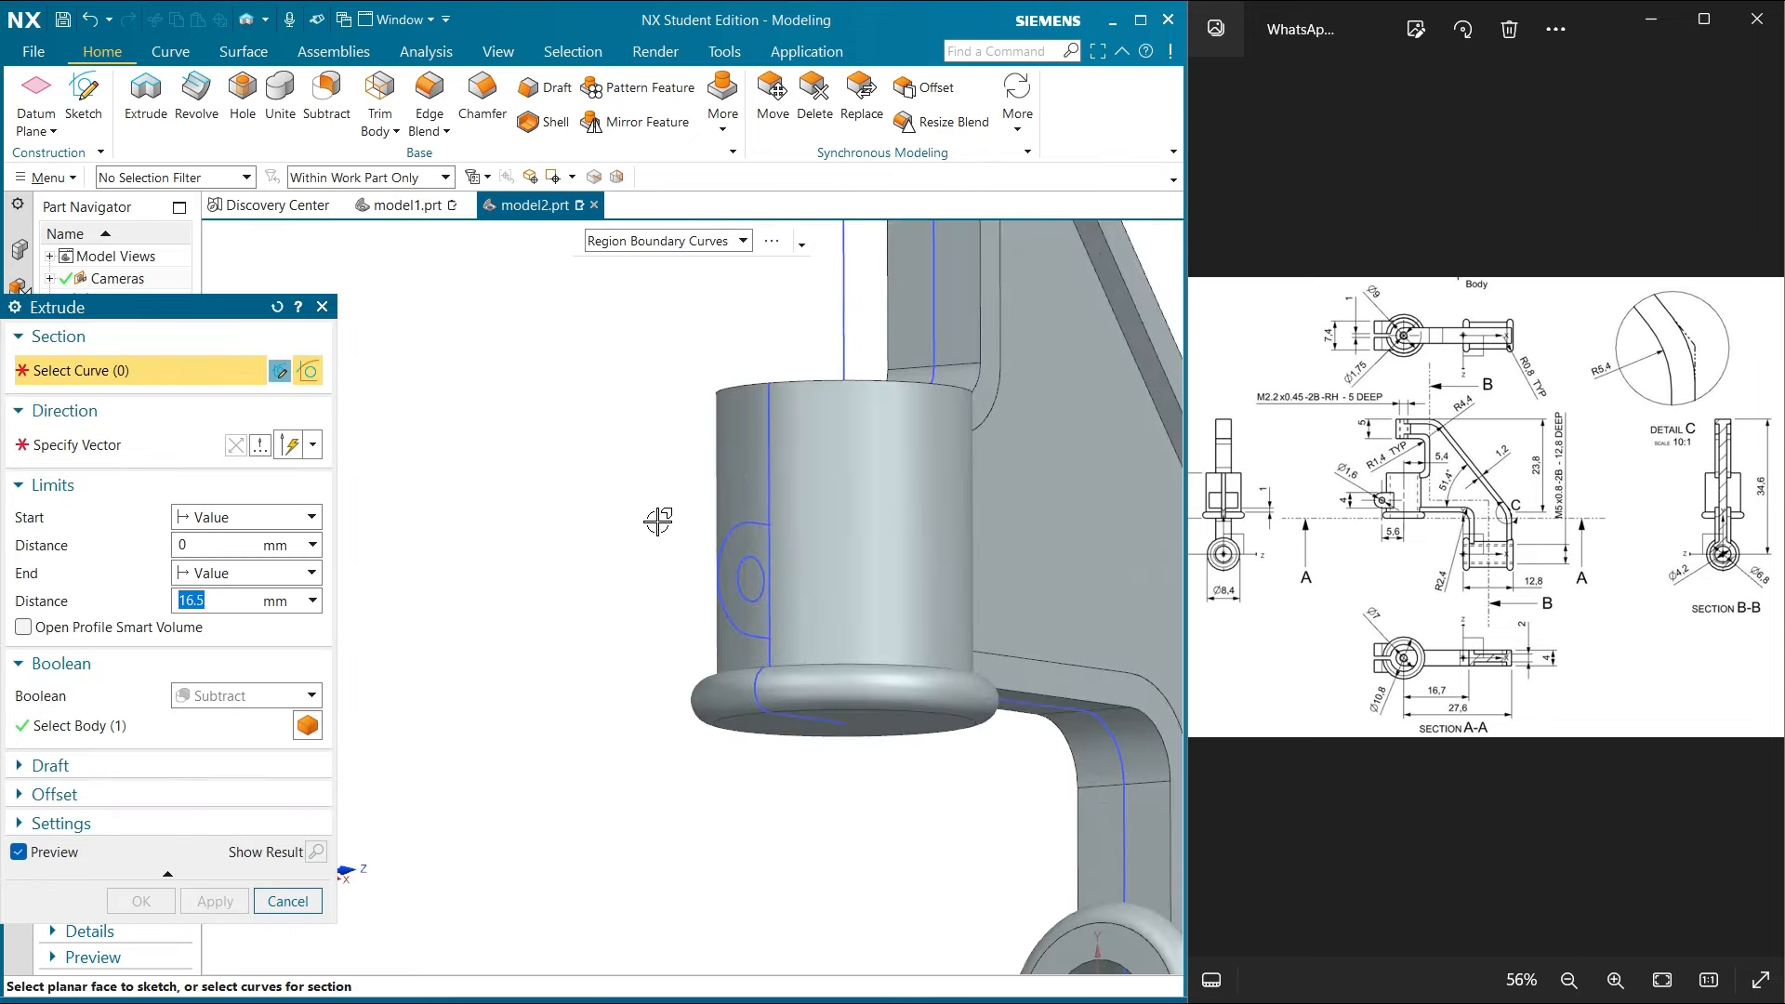
click(753, 549)
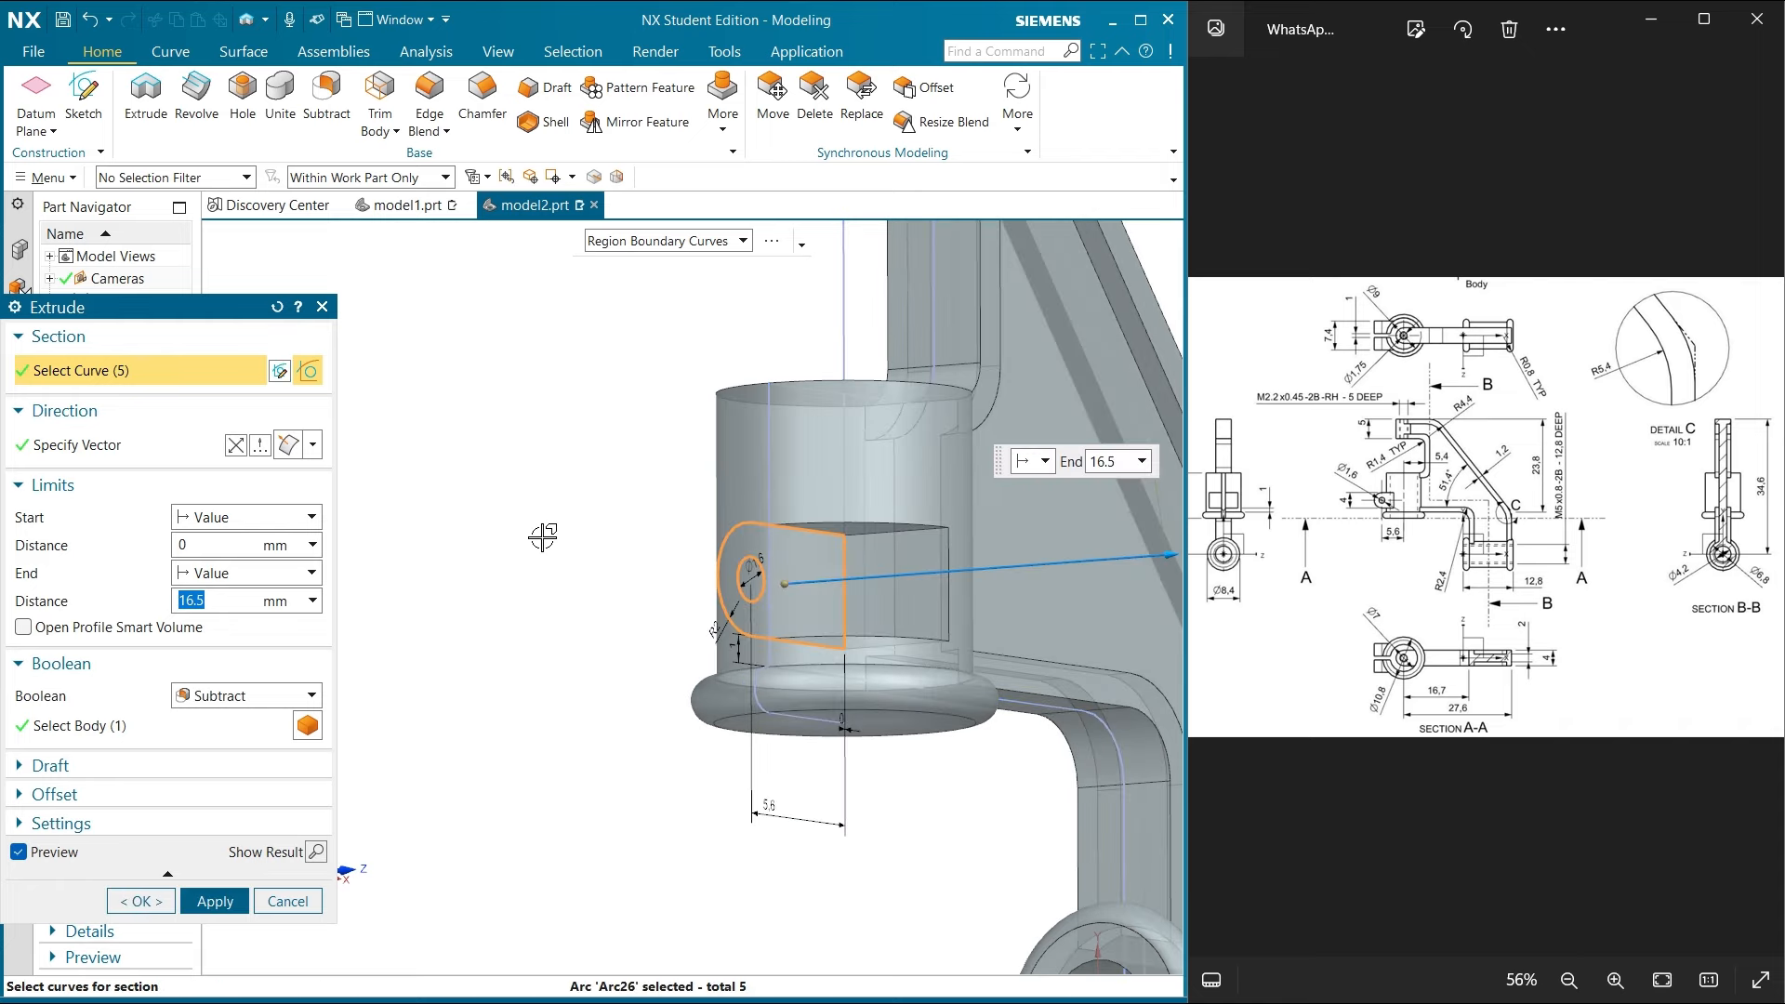
drag(225, 310, 347, 277)
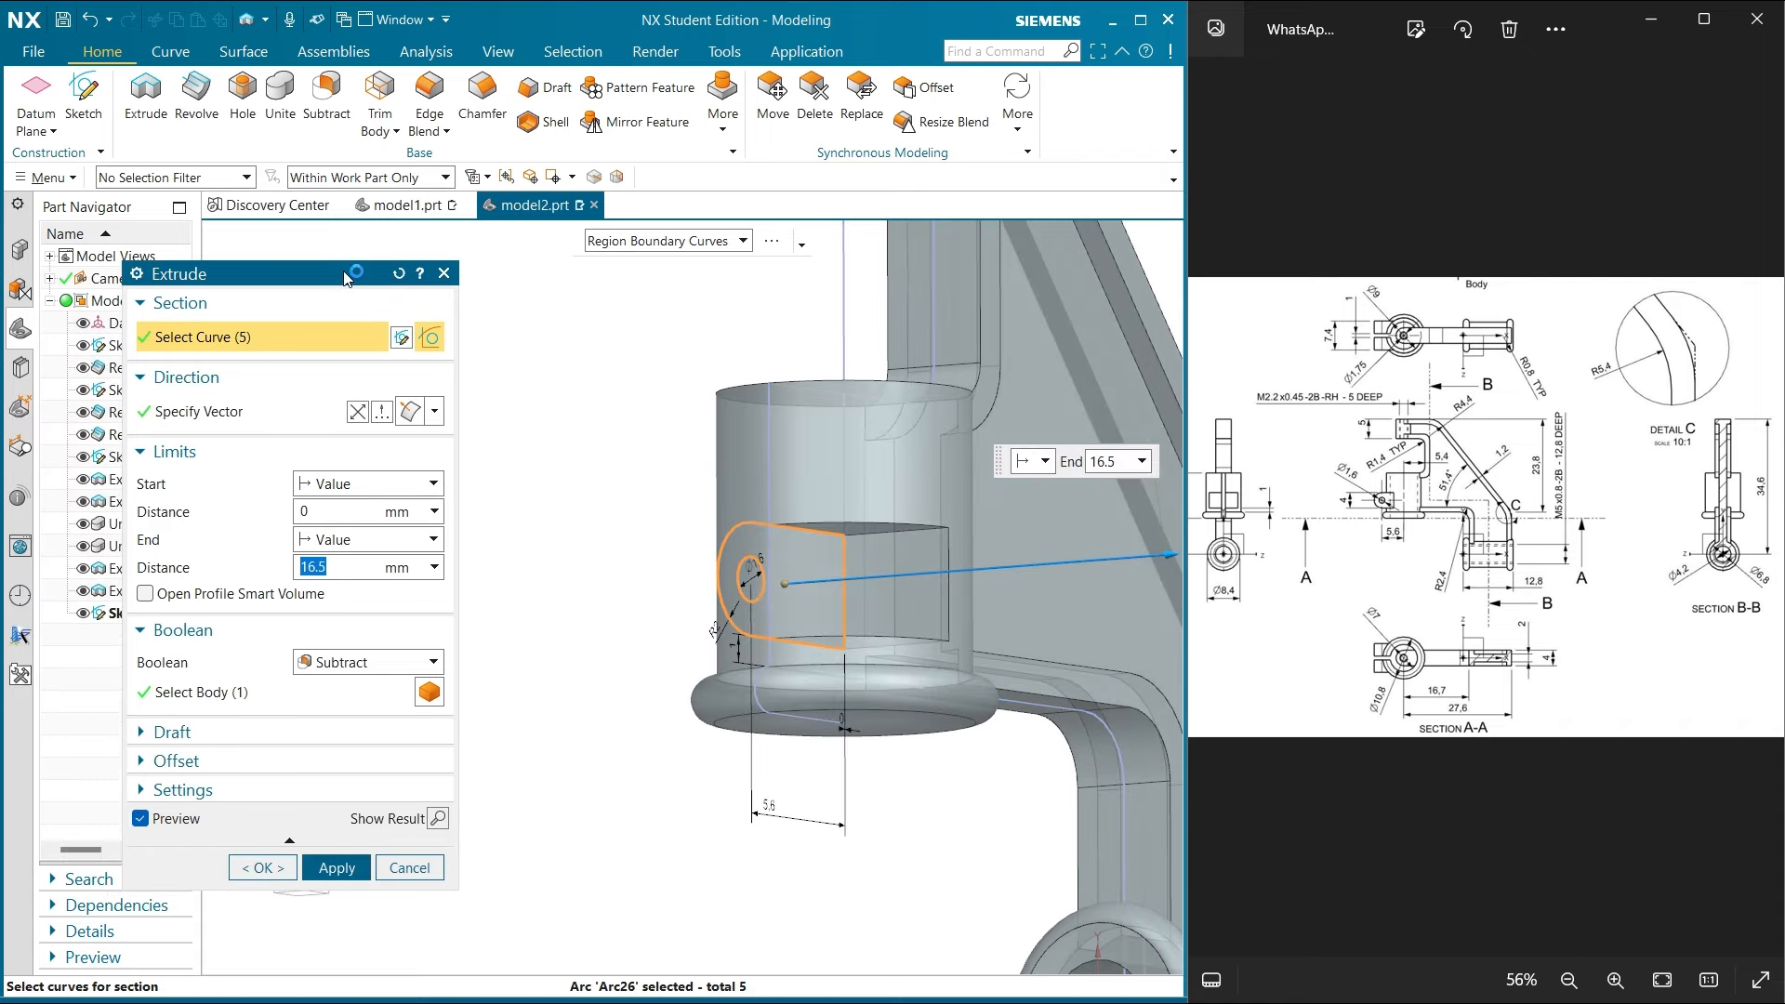
click(357, 668)
click(327, 704)
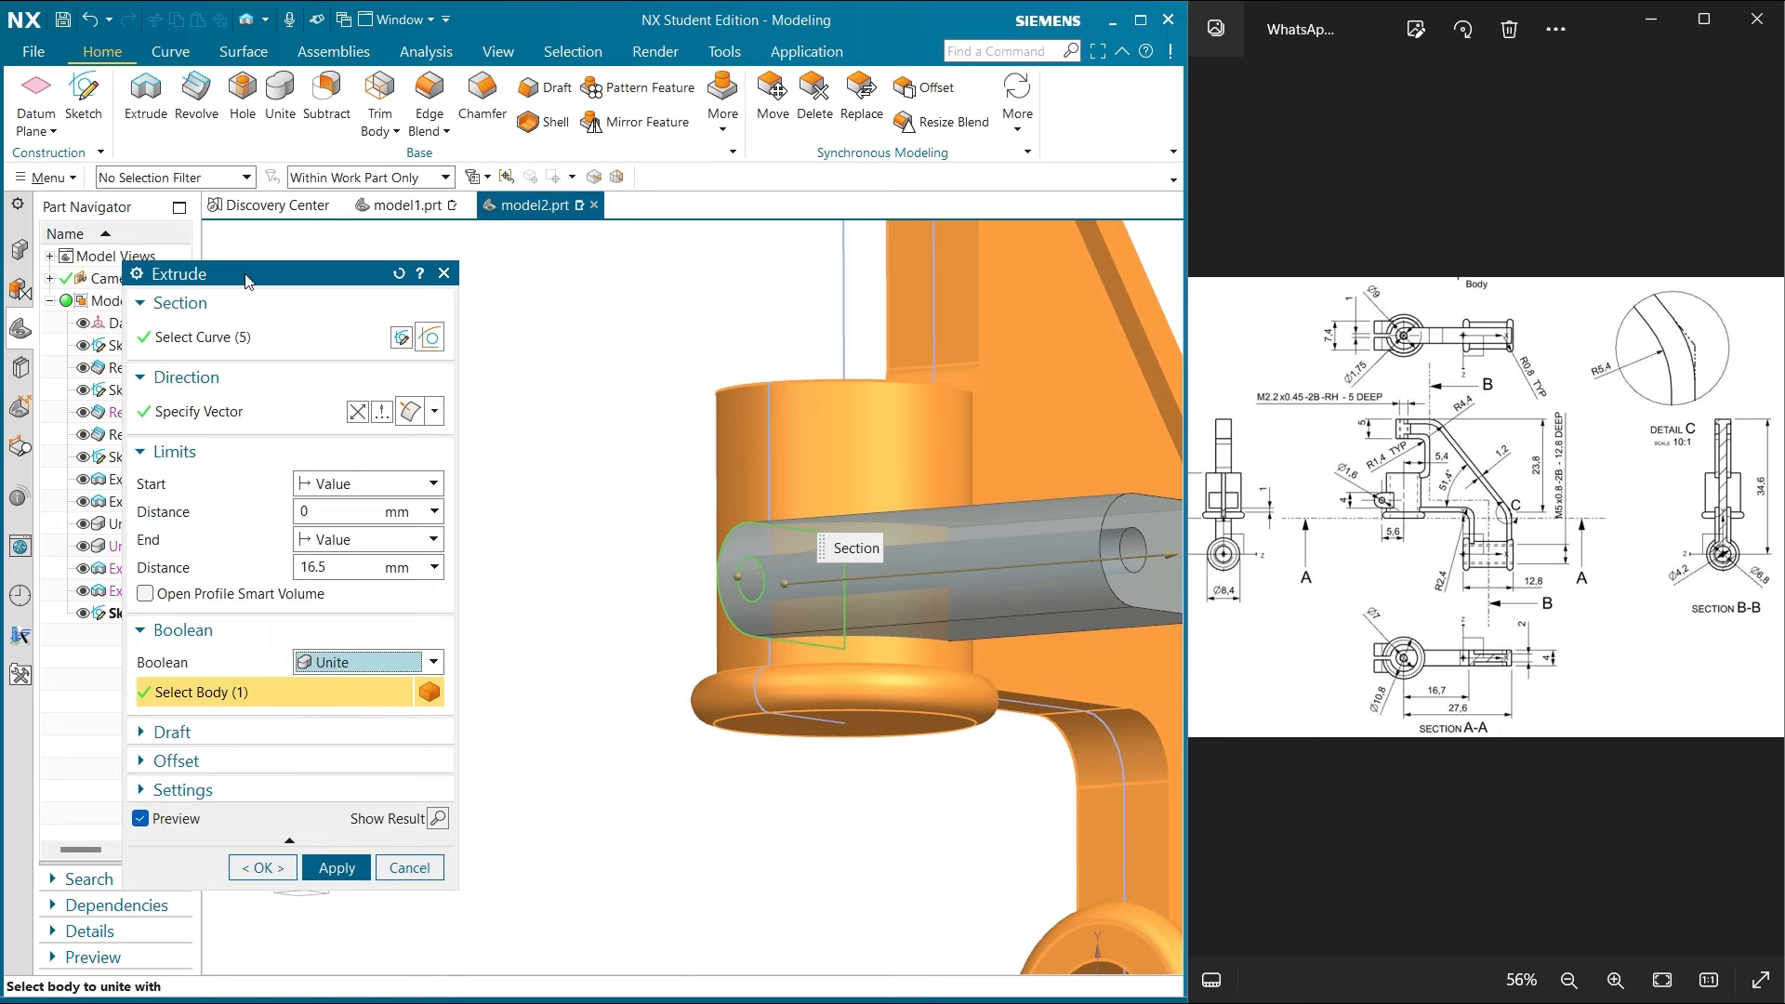
click(354, 478)
click(362, 528)
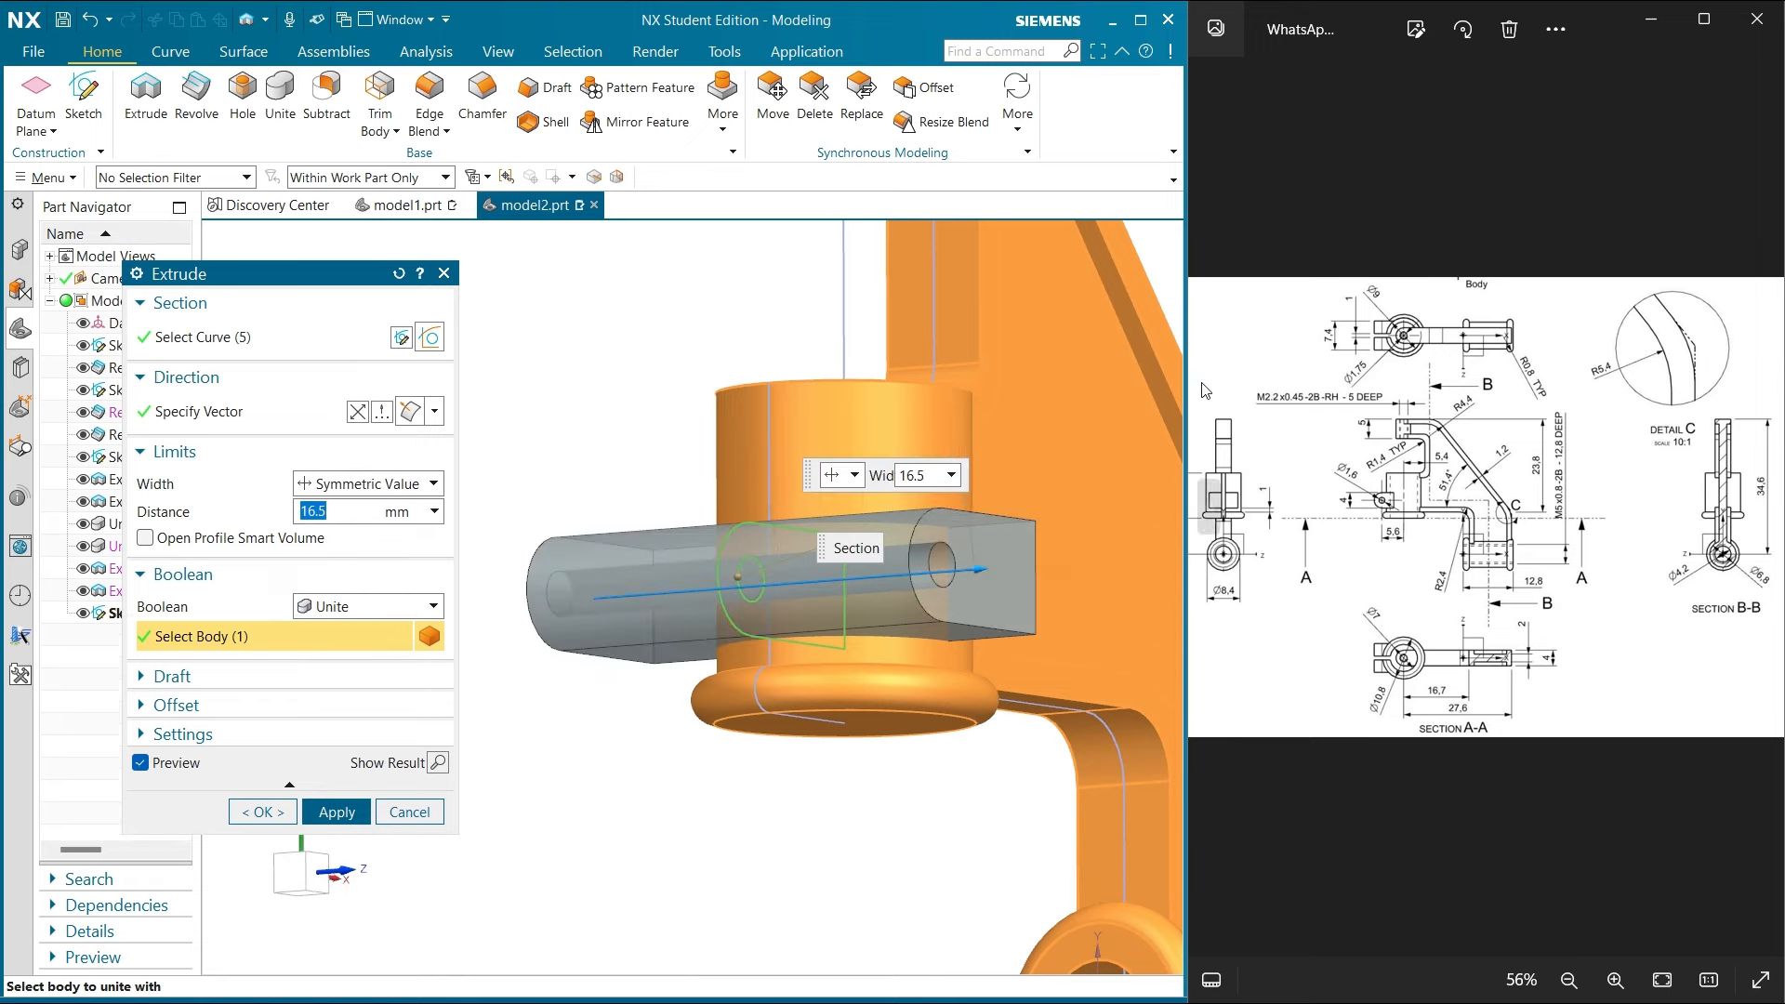
scroll(1339, 502, up, 3)
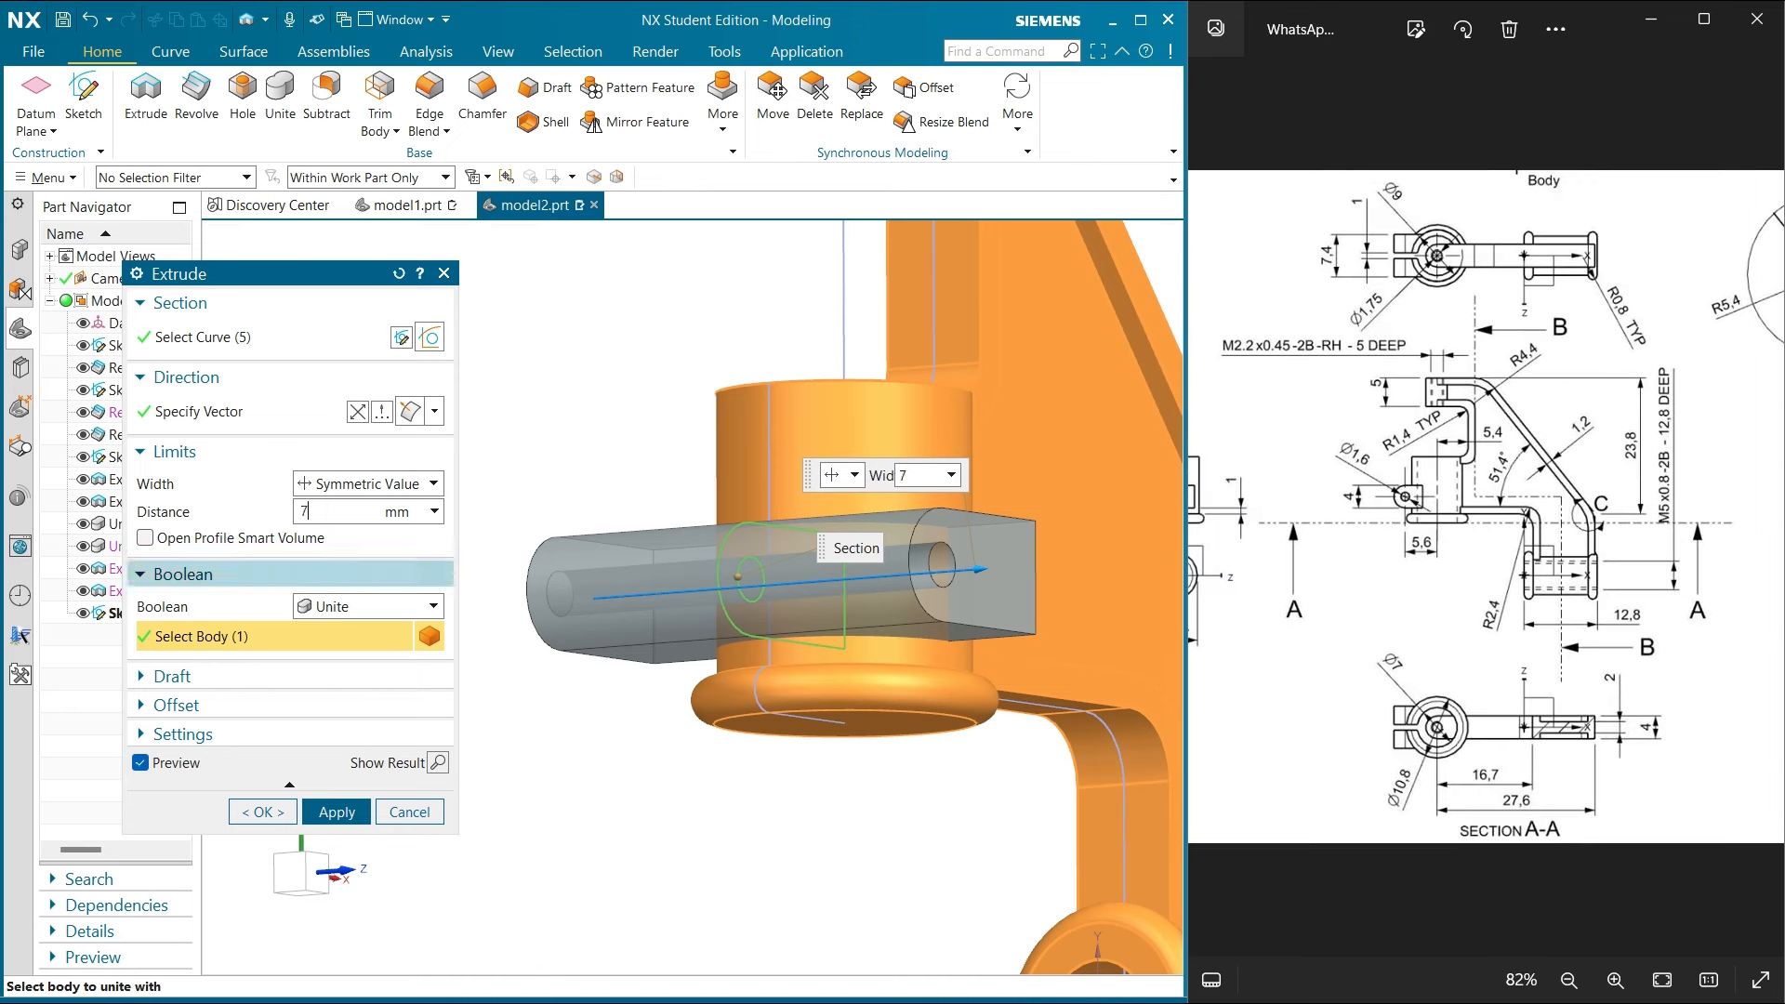
key(Return)
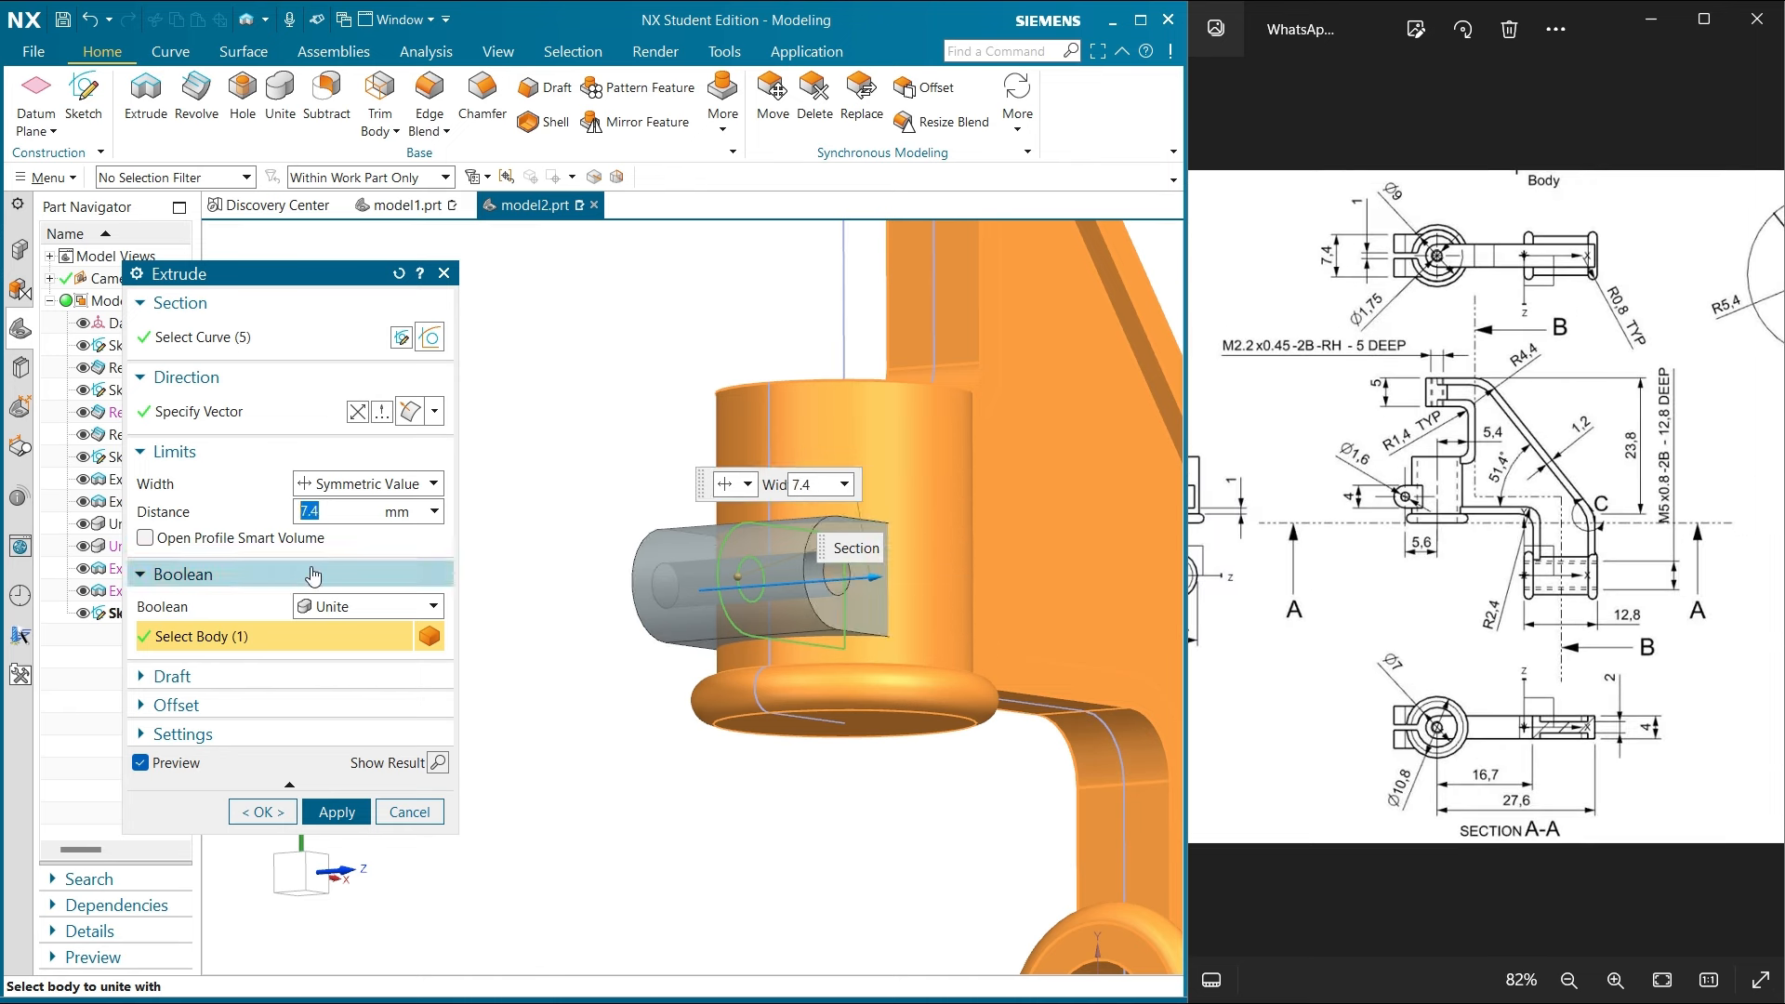
click(338, 811)
click(409, 811)
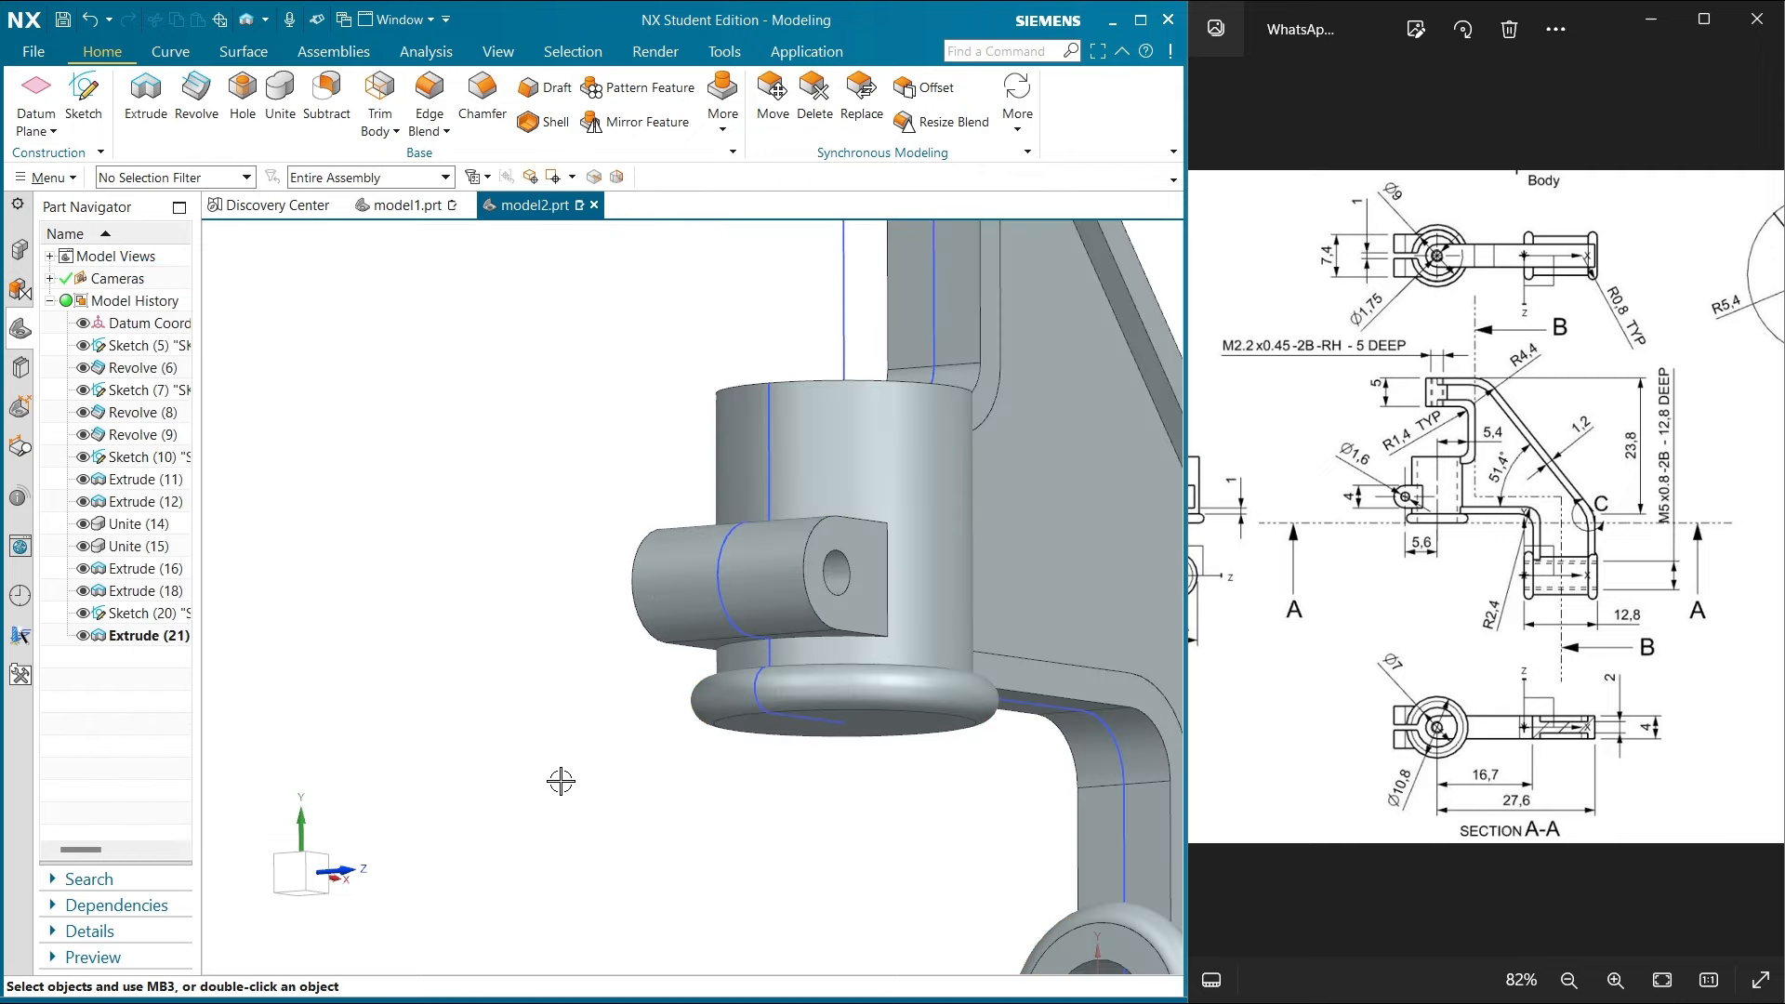
Begin a new extrusion with a section sketch on the bottom face of the cylinder's base ring
middle_drag(561, 782, 525, 667)
scroll(525, 668, down, 2)
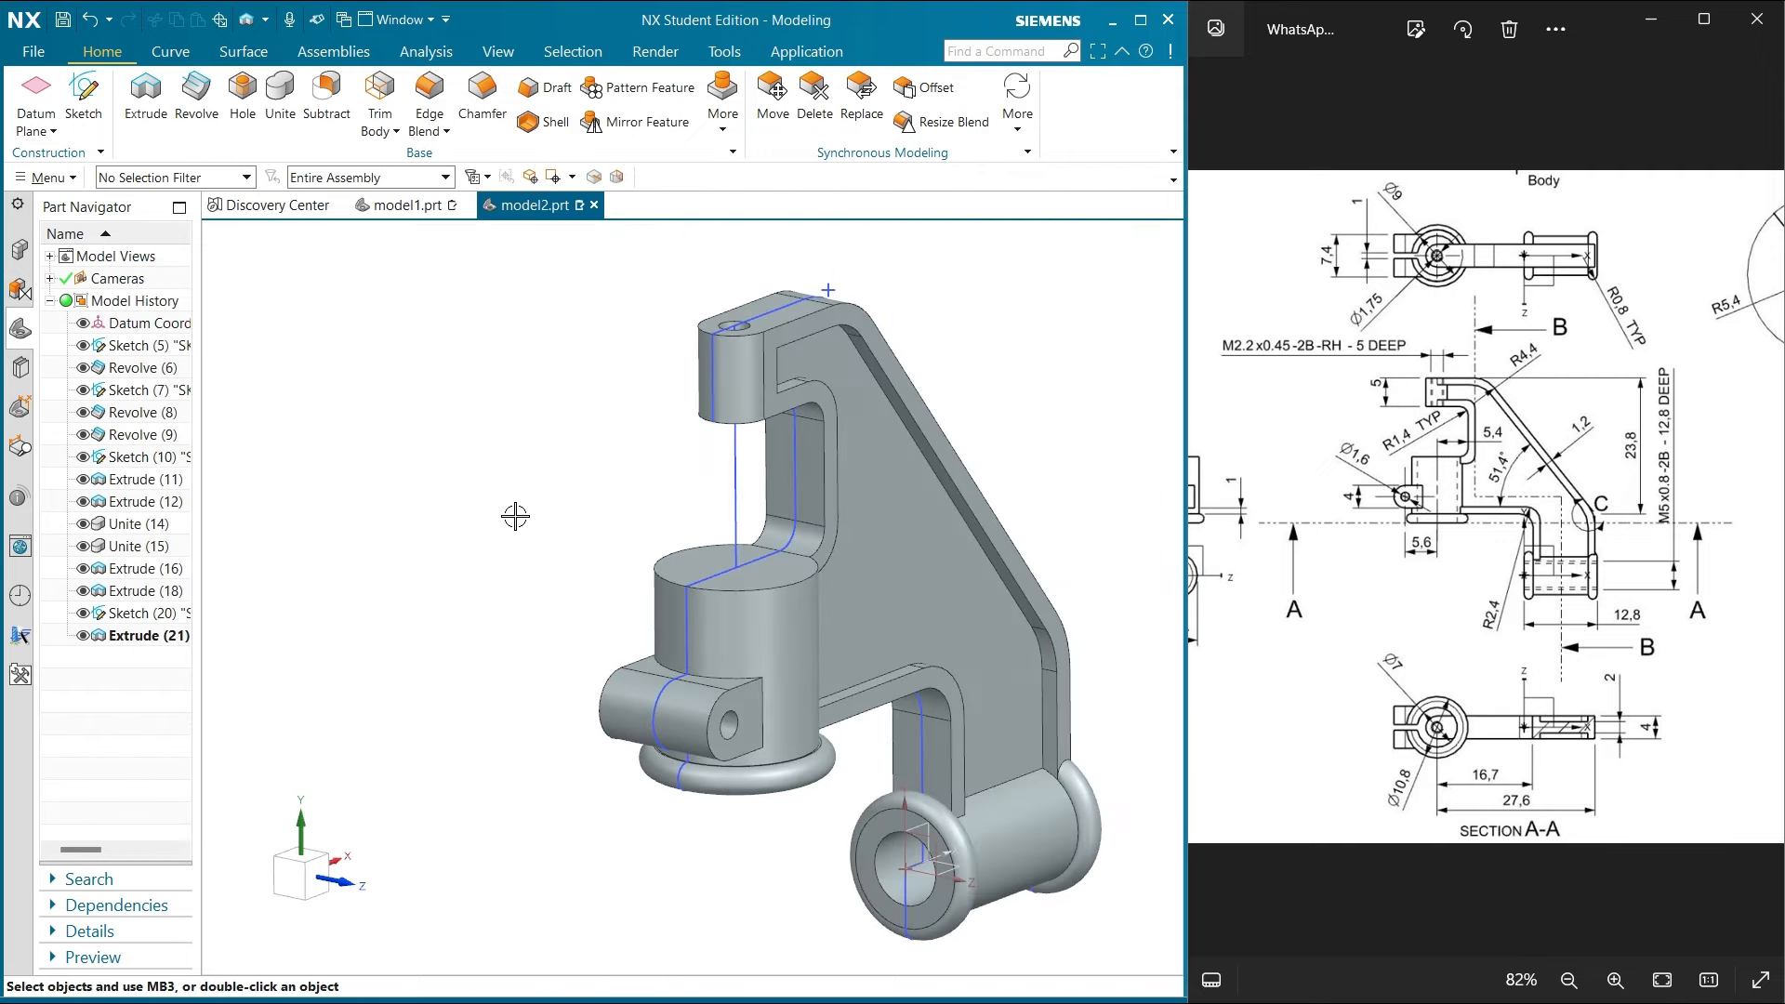
scroll(596, 561, up, 1)
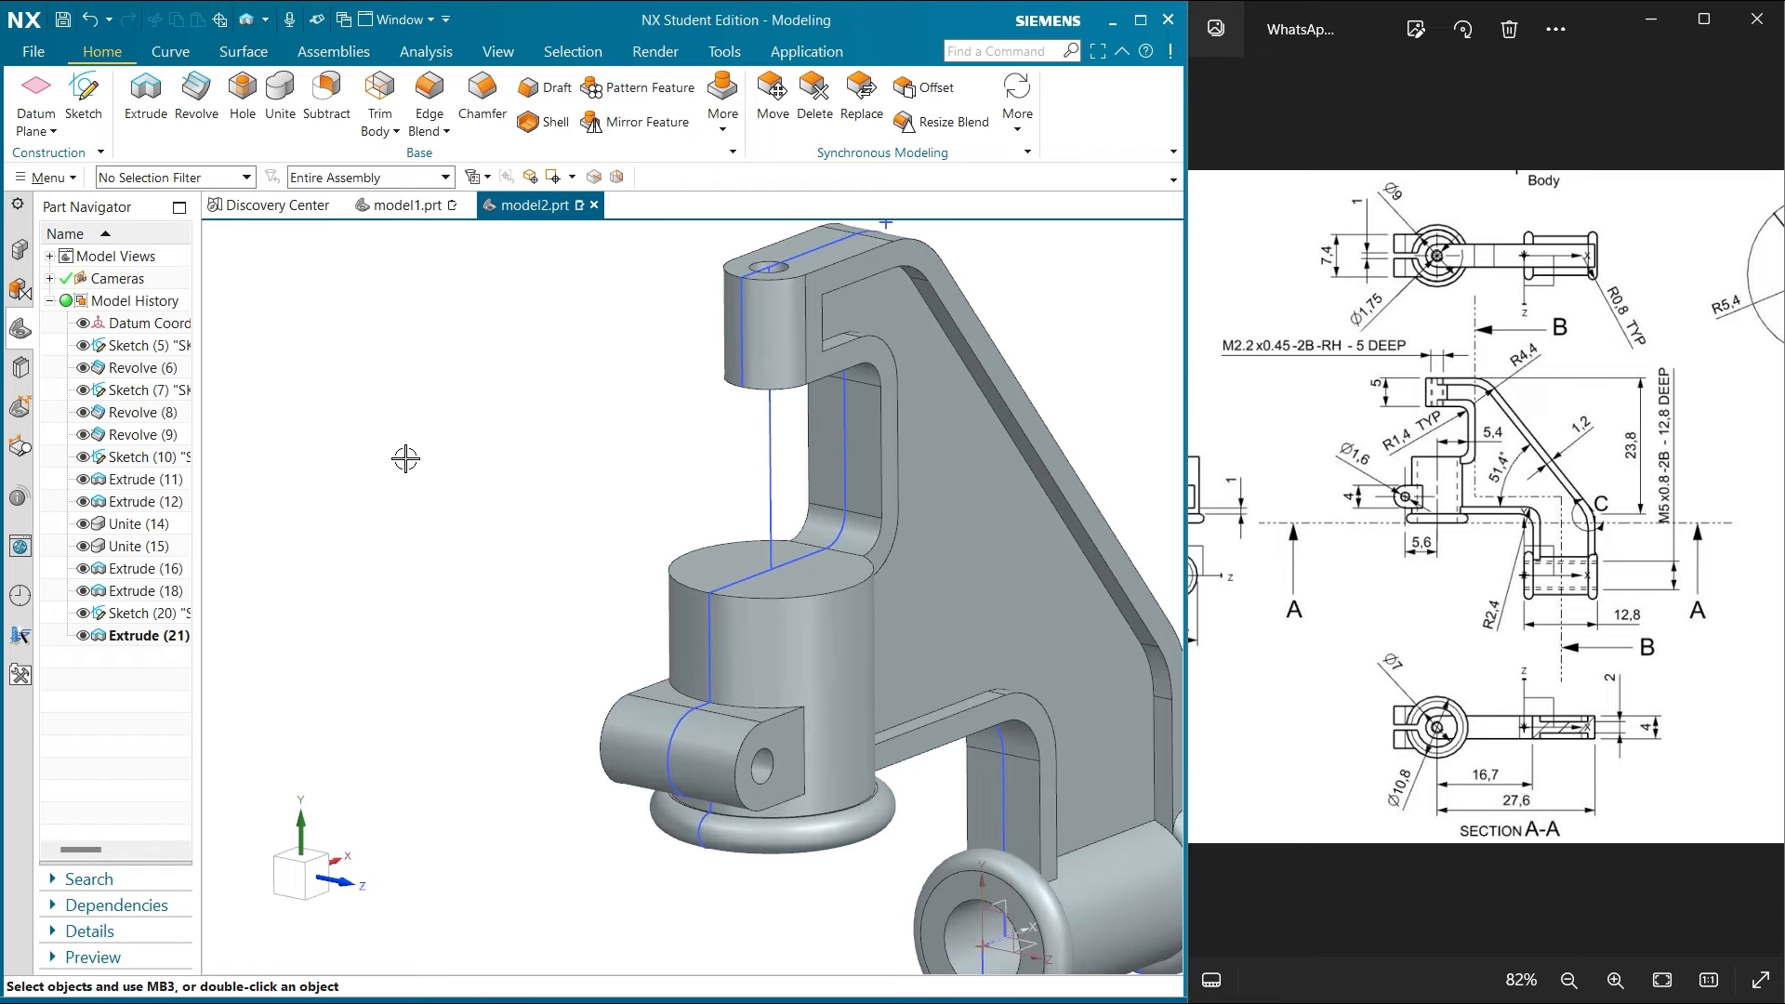
click(136, 104)
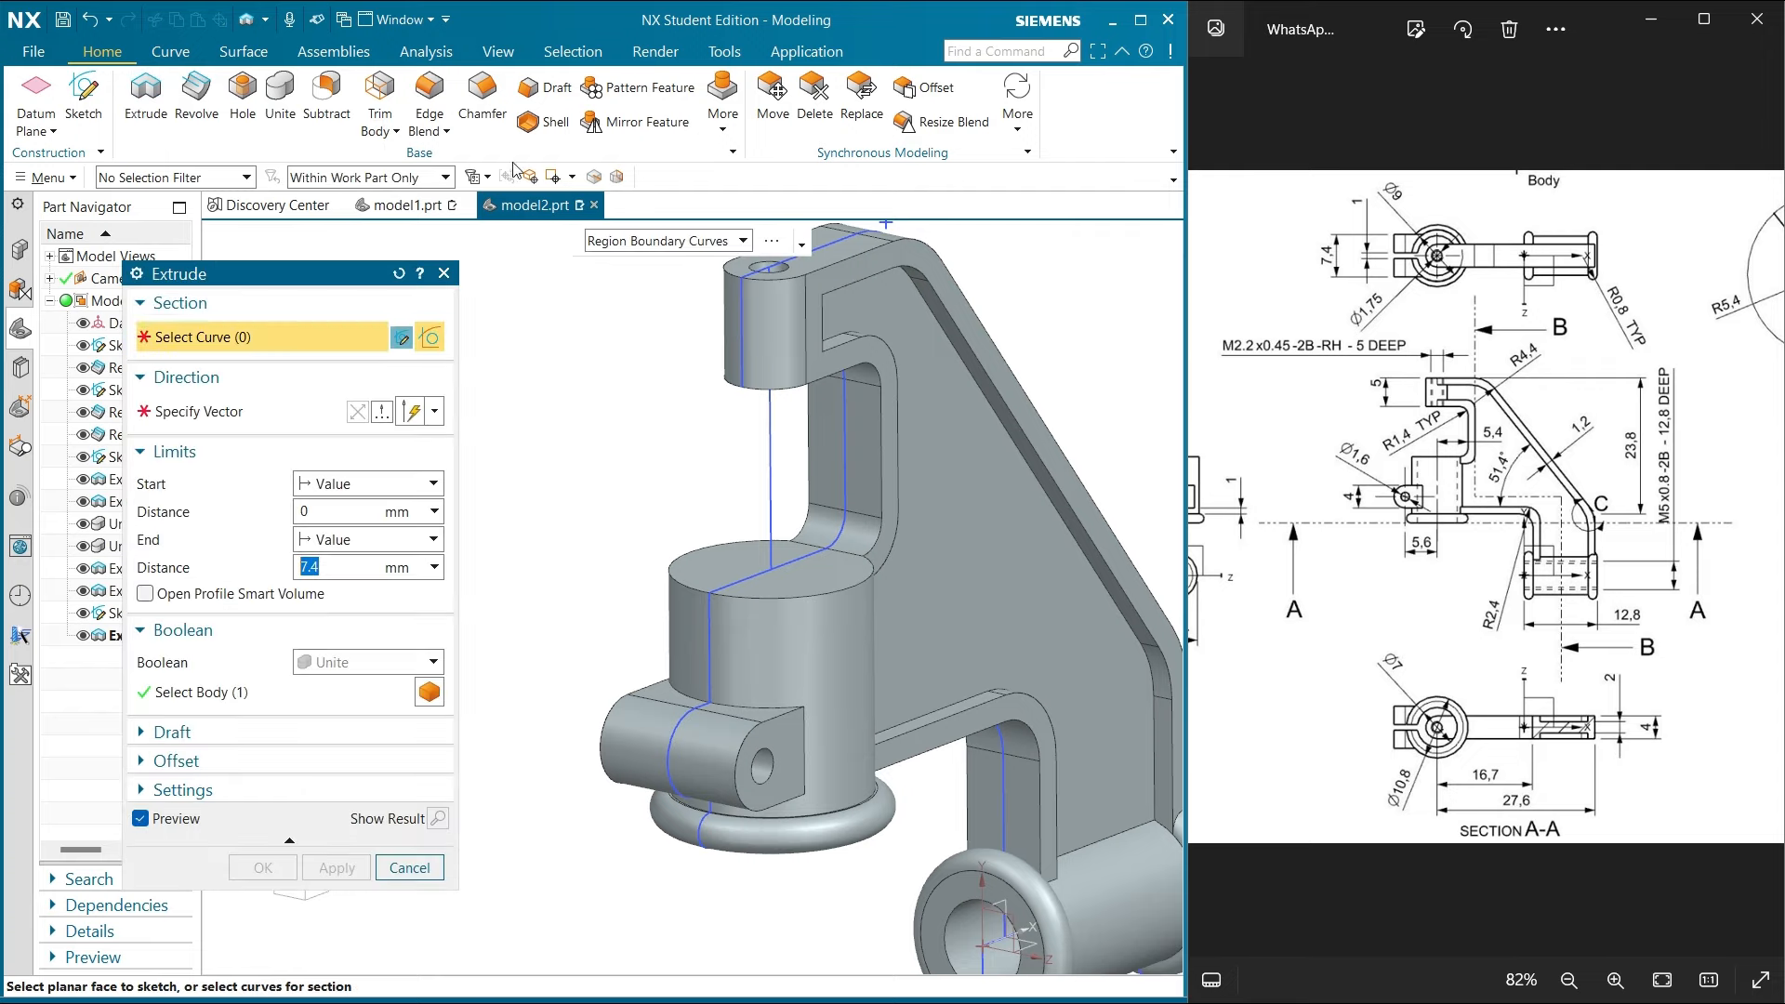
click(402, 339)
mouse_move(581, 856)
middle_down()
mouse_move(578, 730)
mouse_move(740, 531)
middle_up()
click(743, 491)
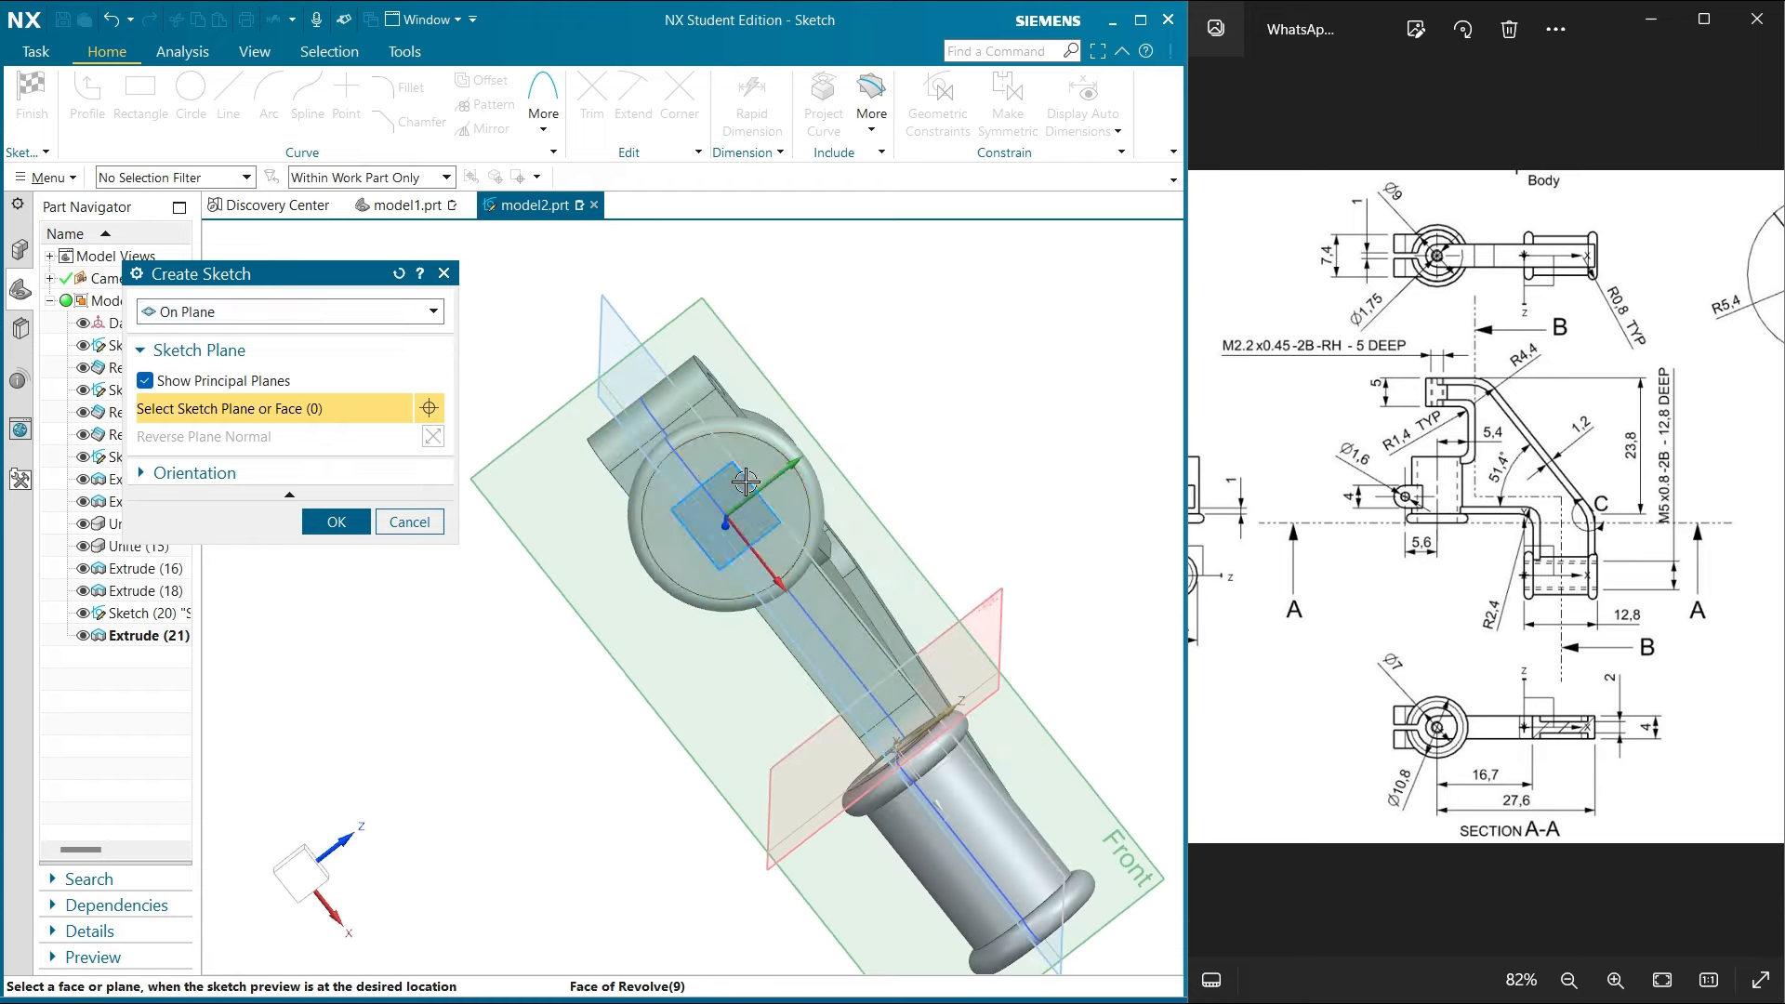
click(336, 521)
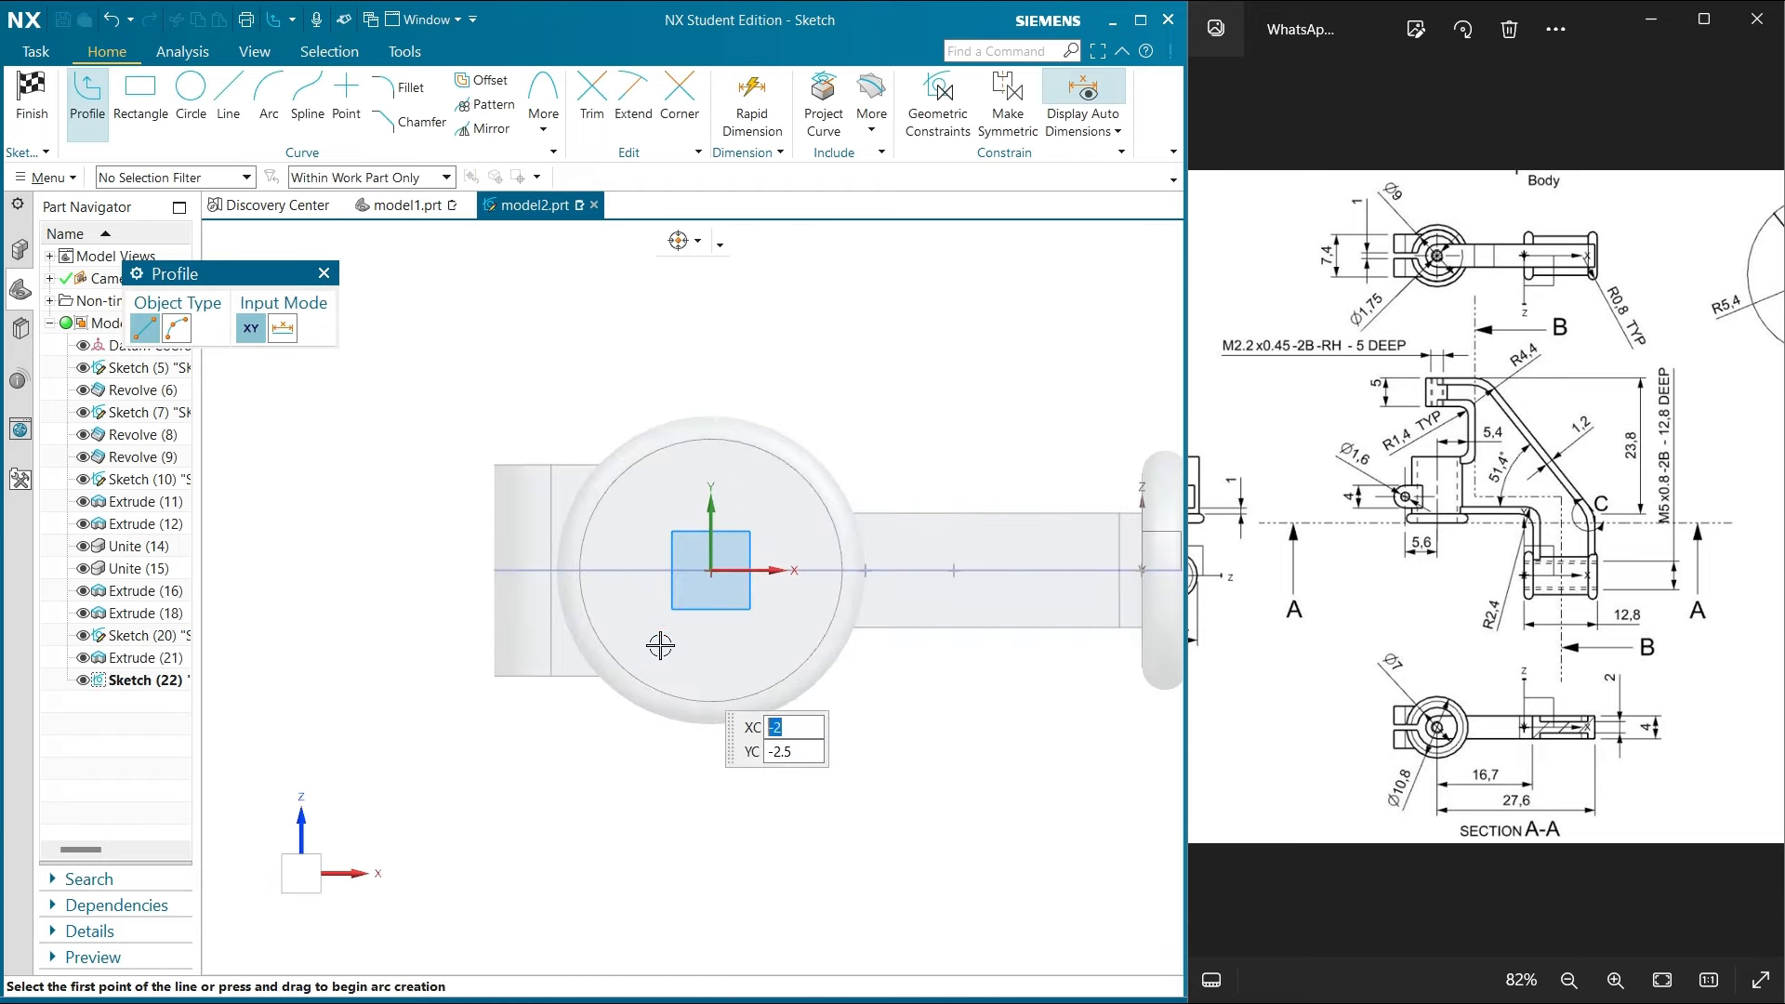
Draw a 7 mm diameter circle centred on the sketch origin on the cylinder's bottom face
click(190, 93)
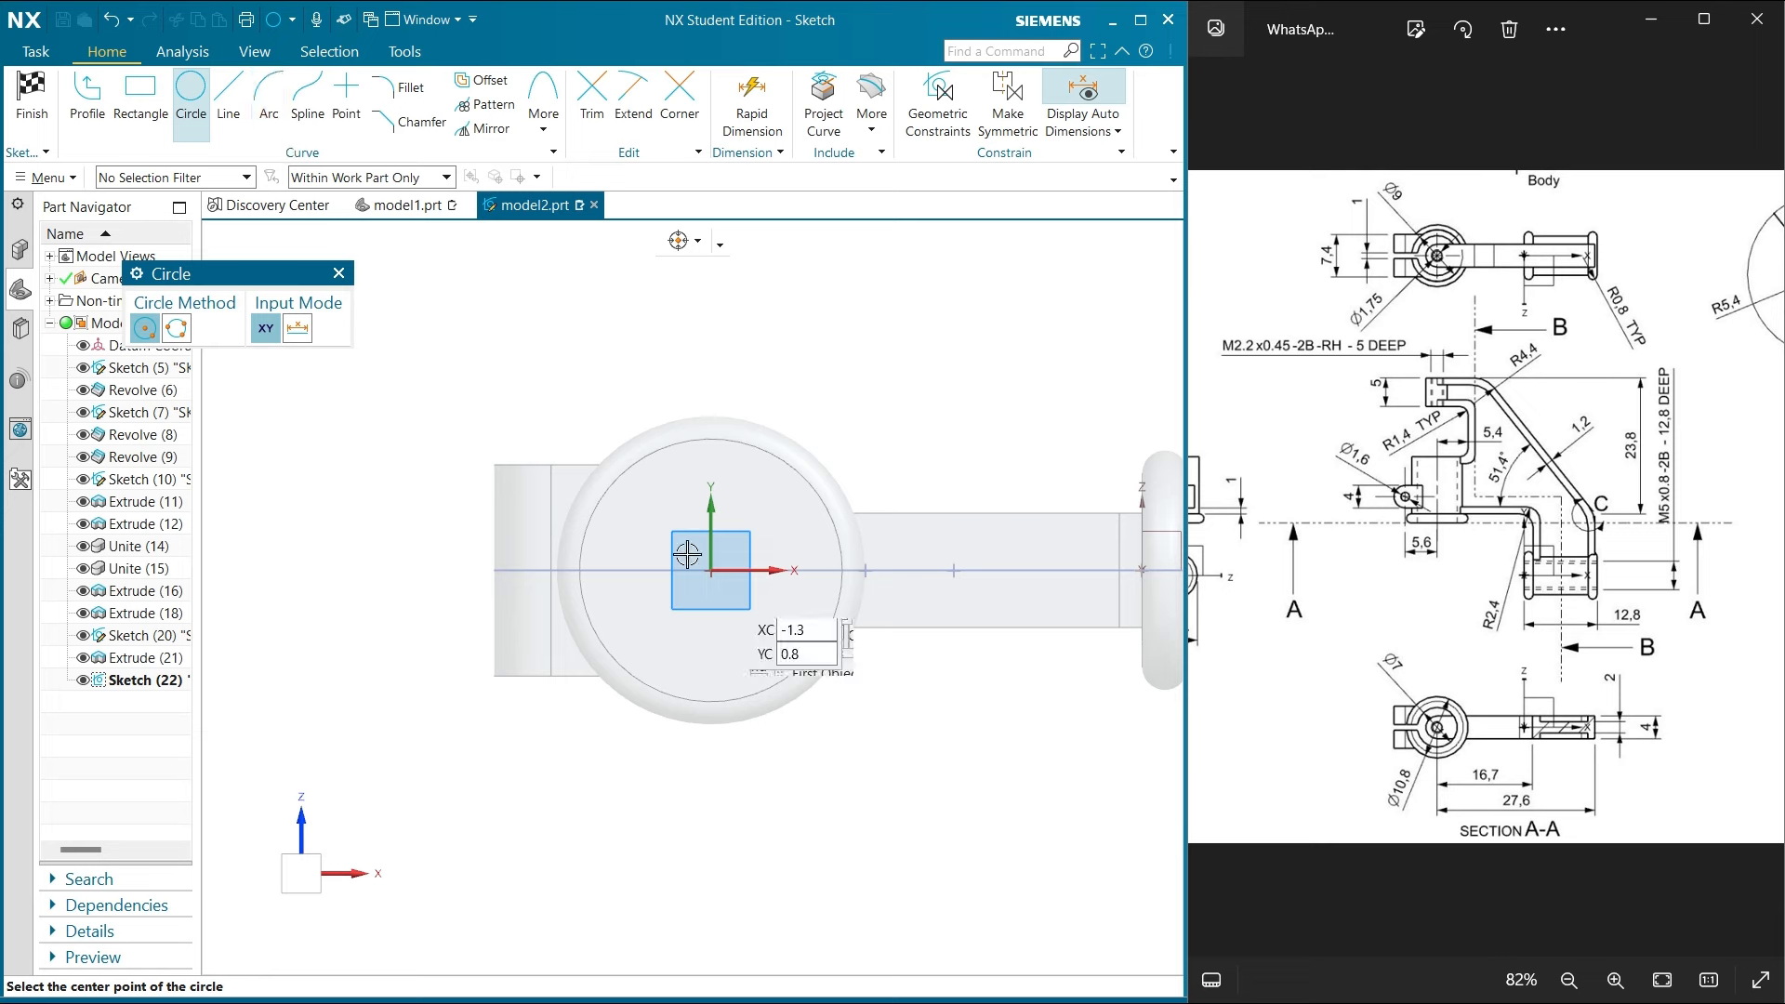
click(711, 570)
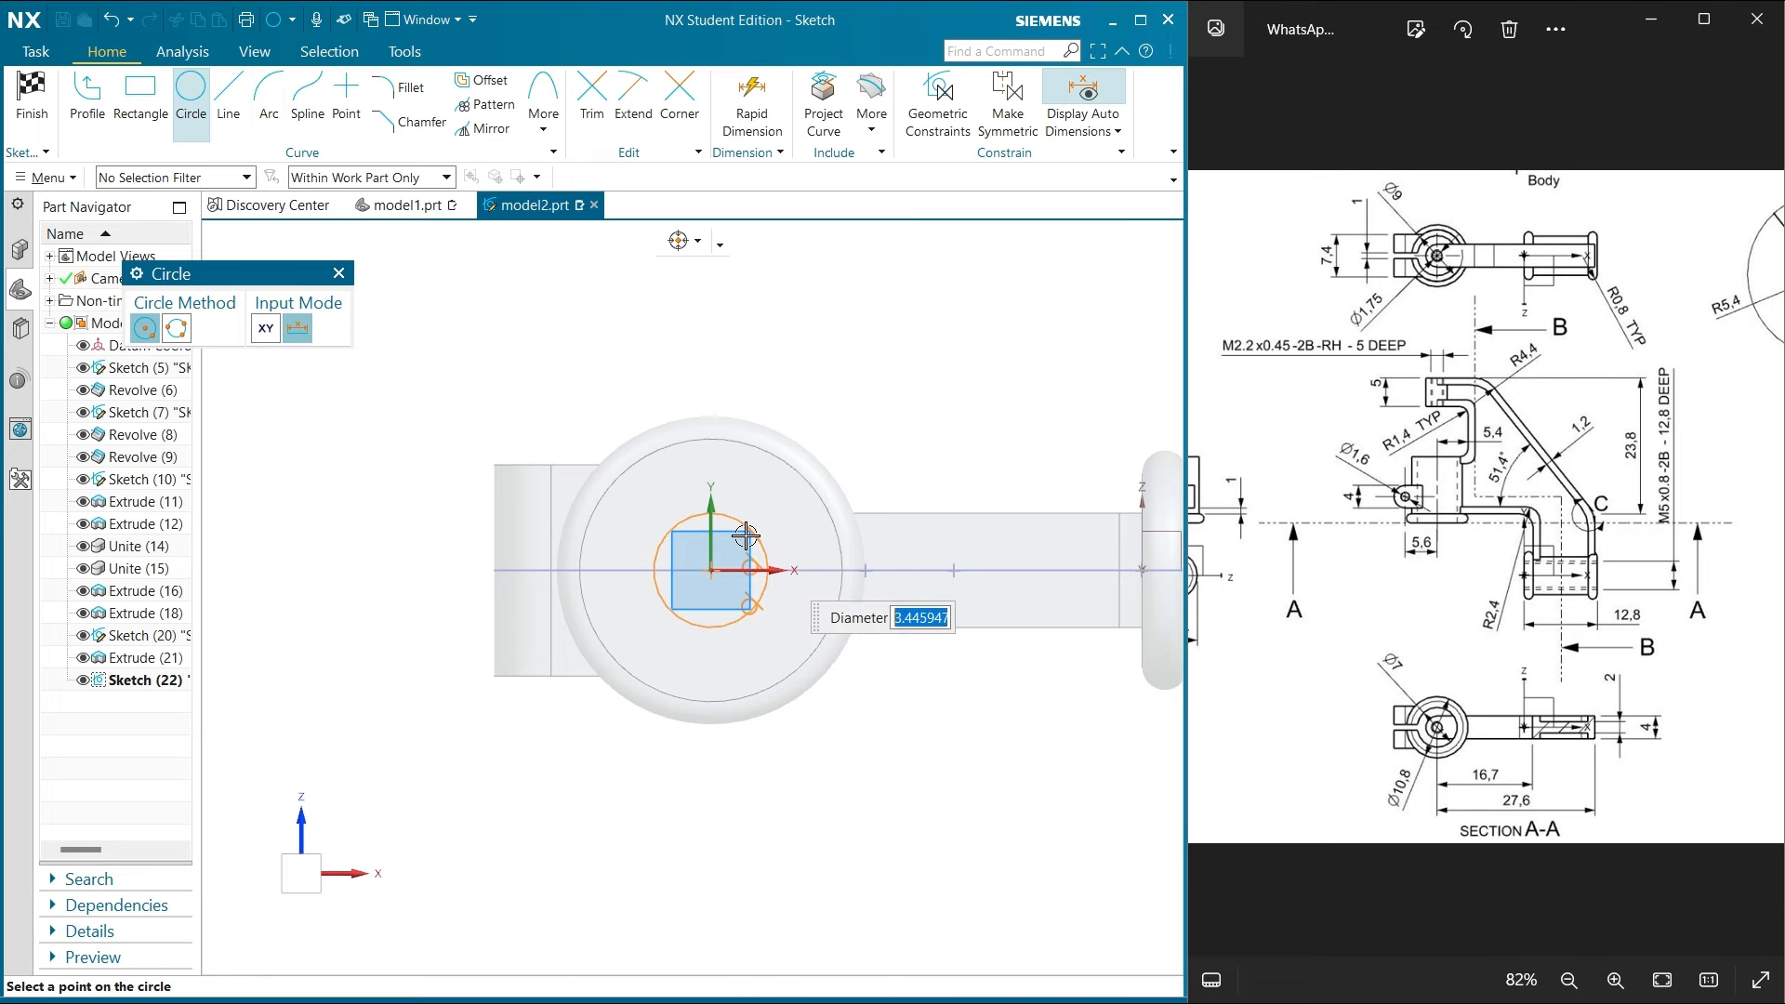
key(Return)
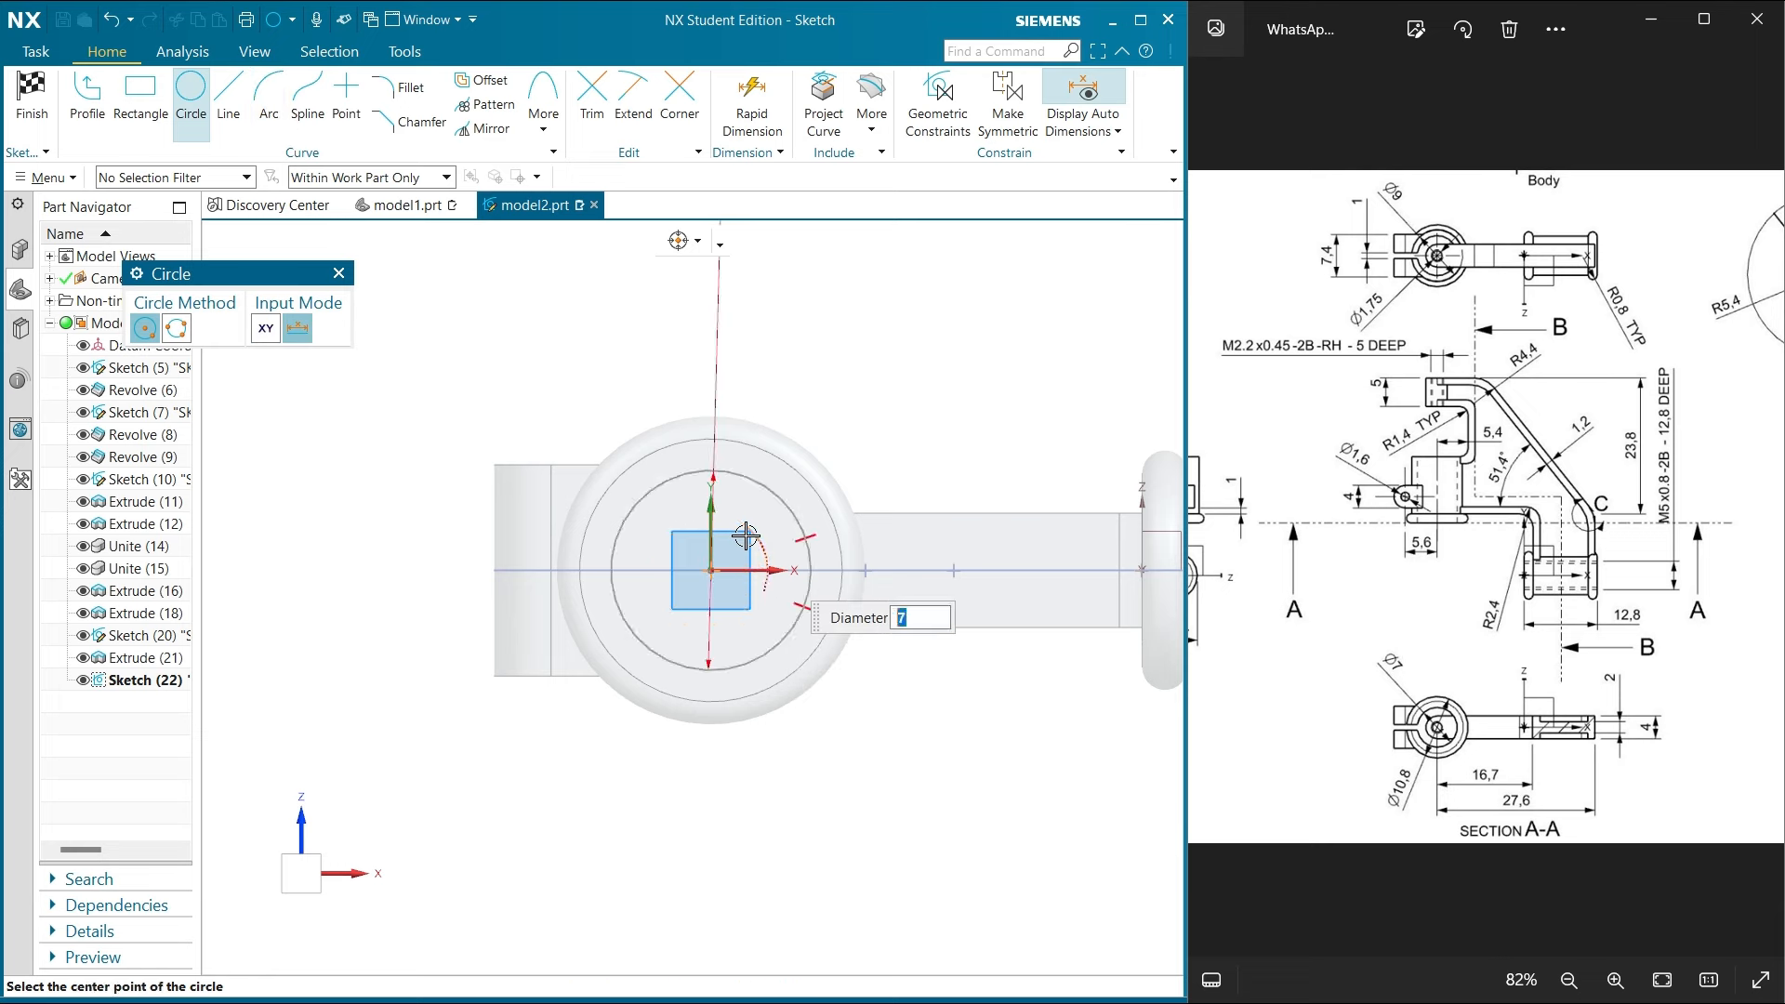
click(340, 274)
scroll(737, 372, down, 3)
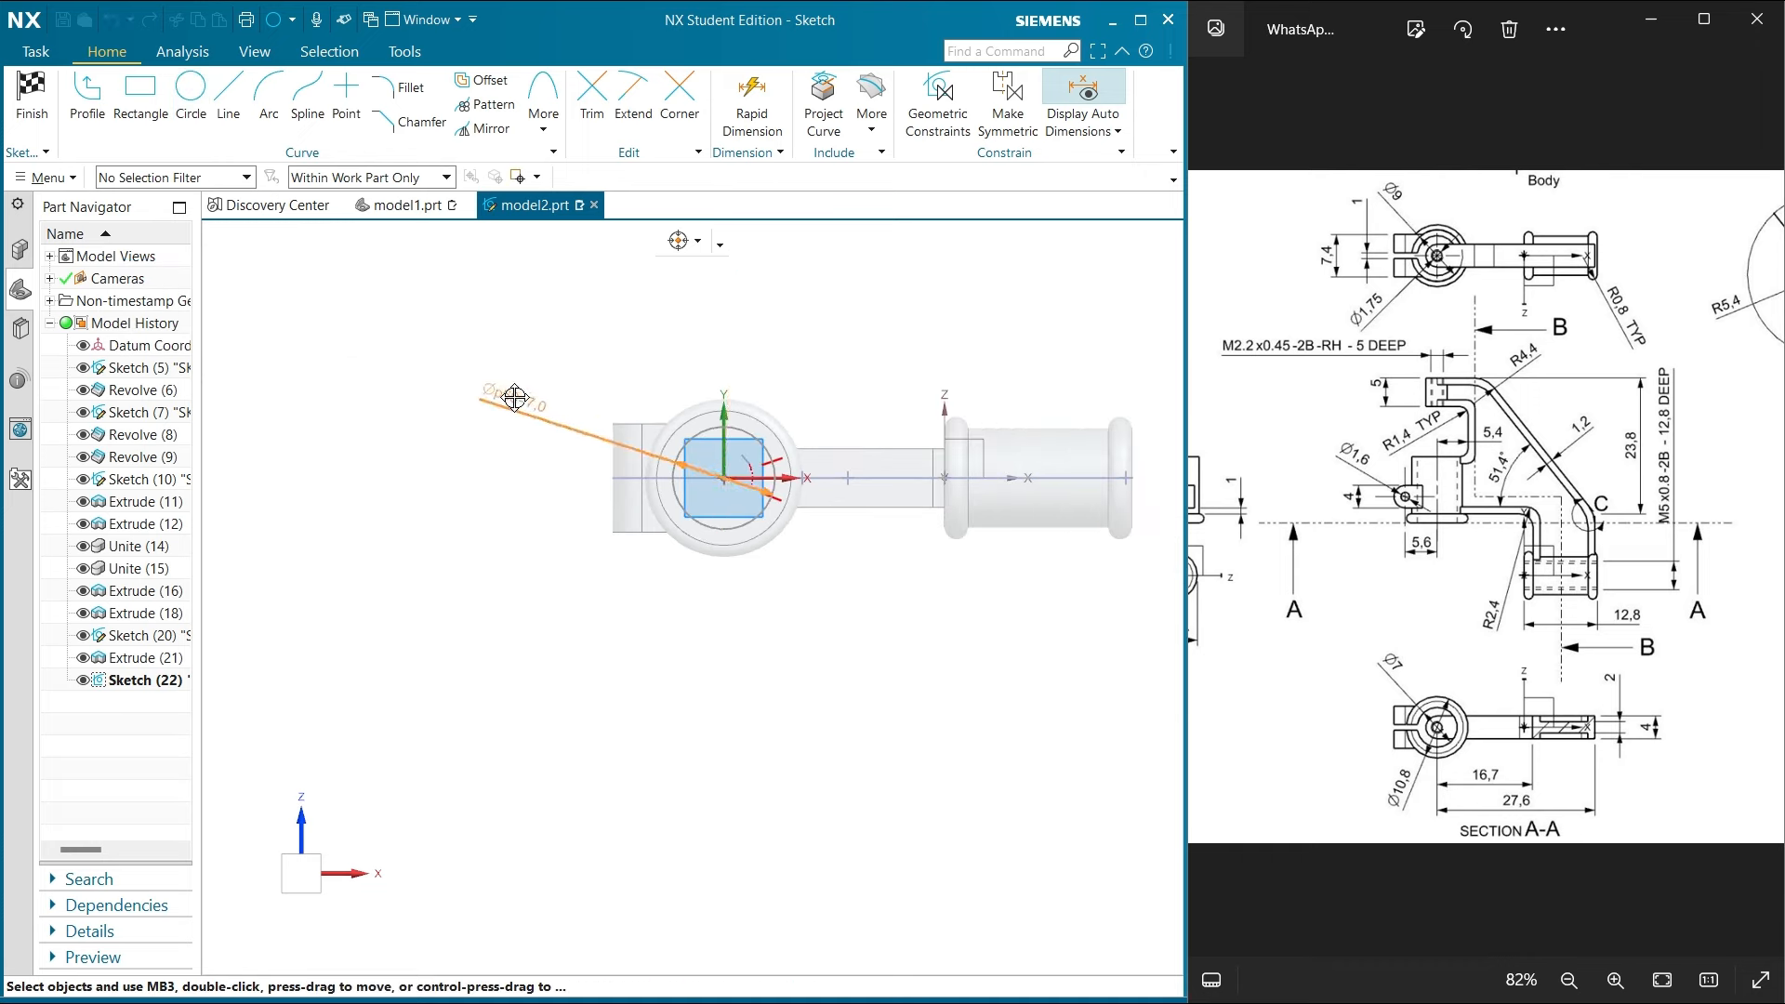
scroll(505, 510, up, 2)
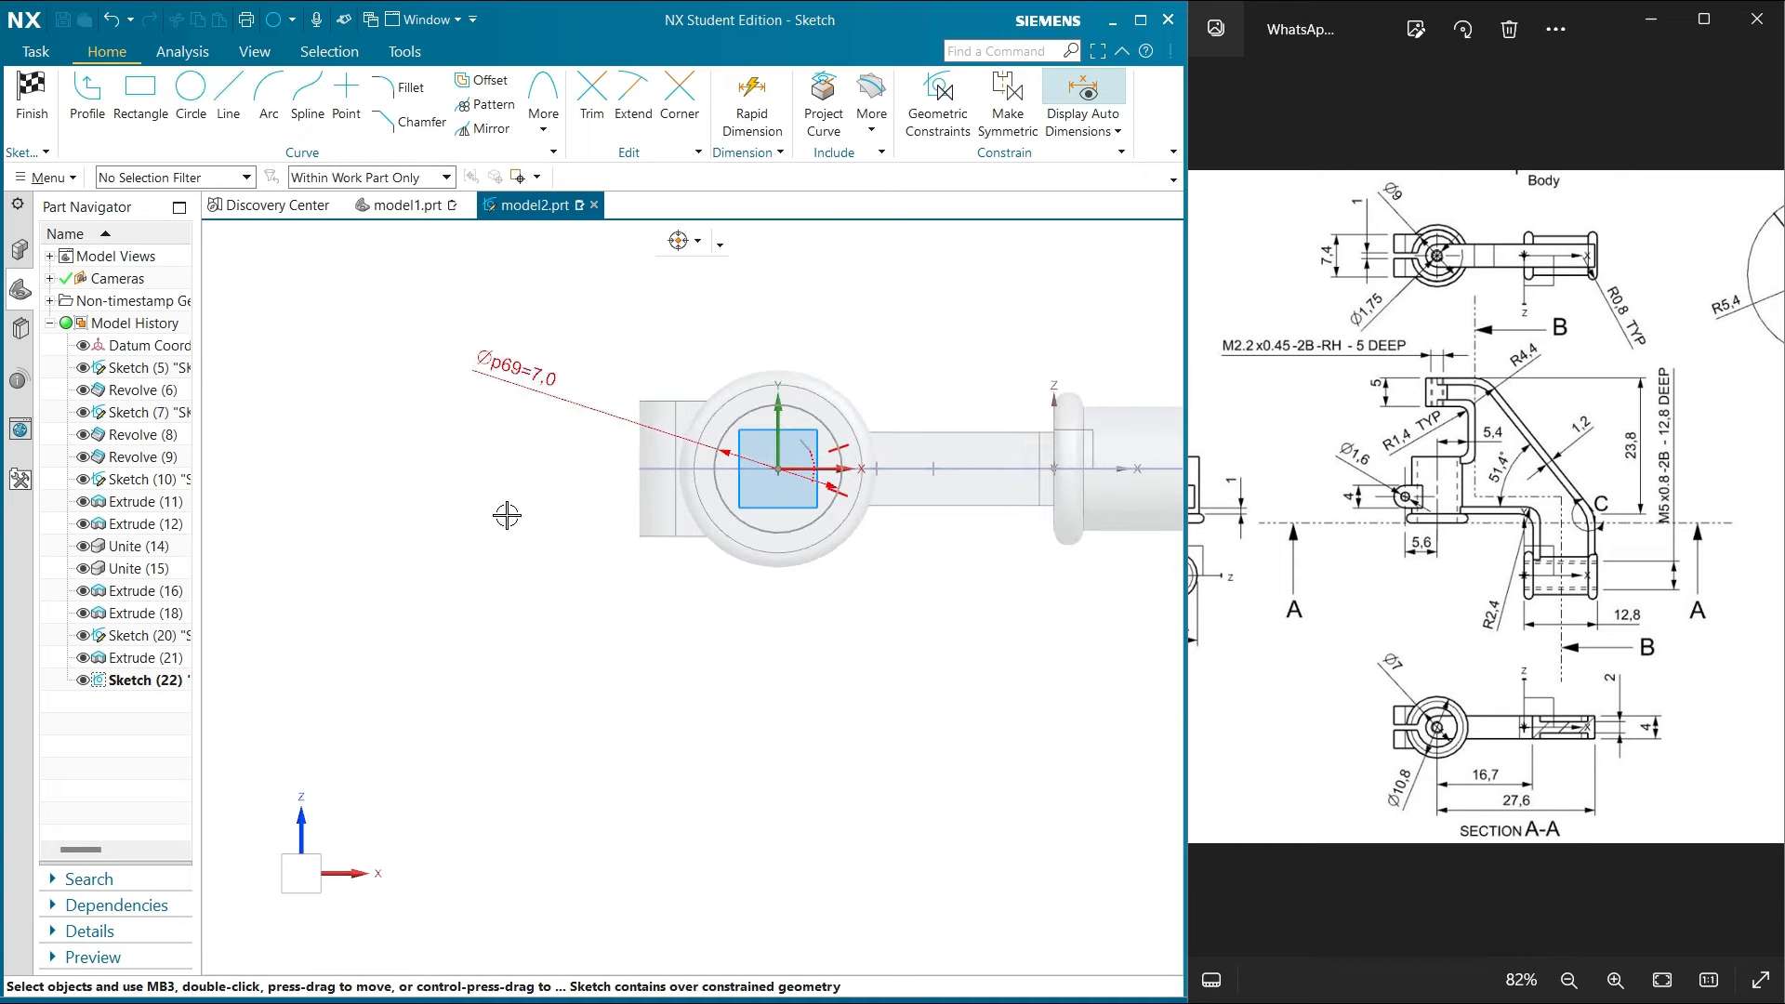
Delete the overconstrained diameter dimension and its circle from the sketch on the cylinder's bottom face
right_click(811, 422)
key(Escape)
scroll(731, 371, up, 2)
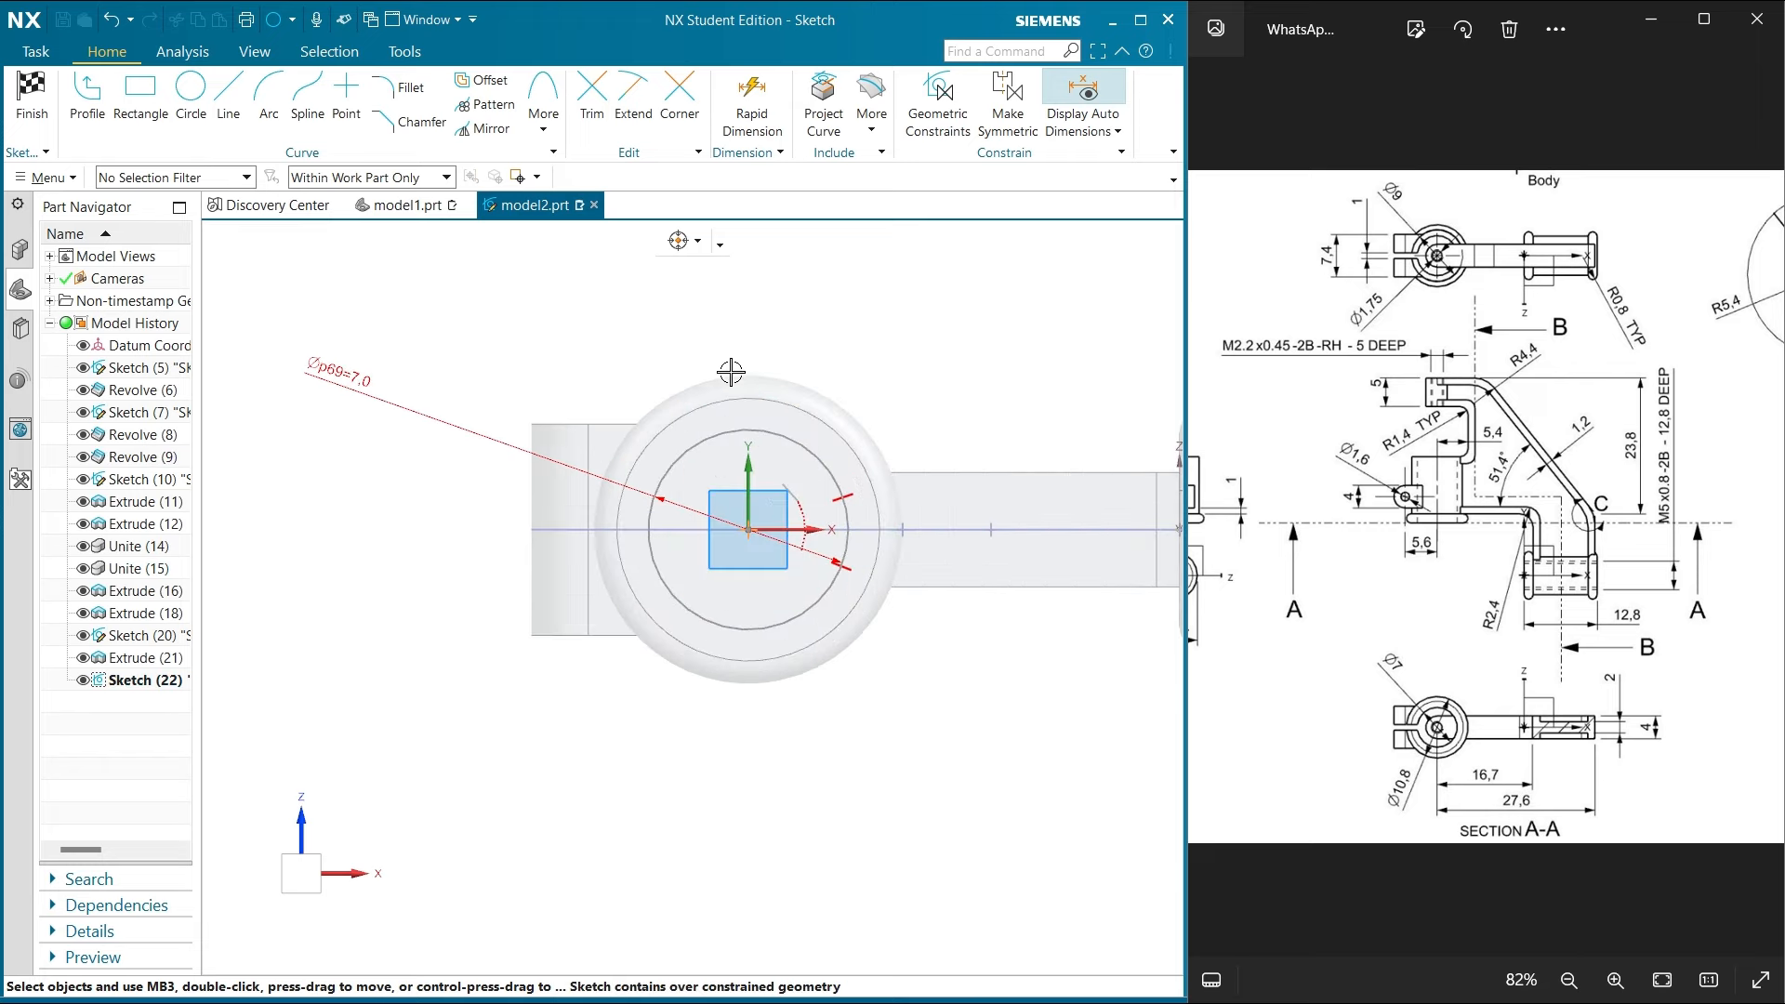
right_click(812, 386)
key(Escape)
middle_drag(959, 331, 706, 400)
right_click(432, 480)
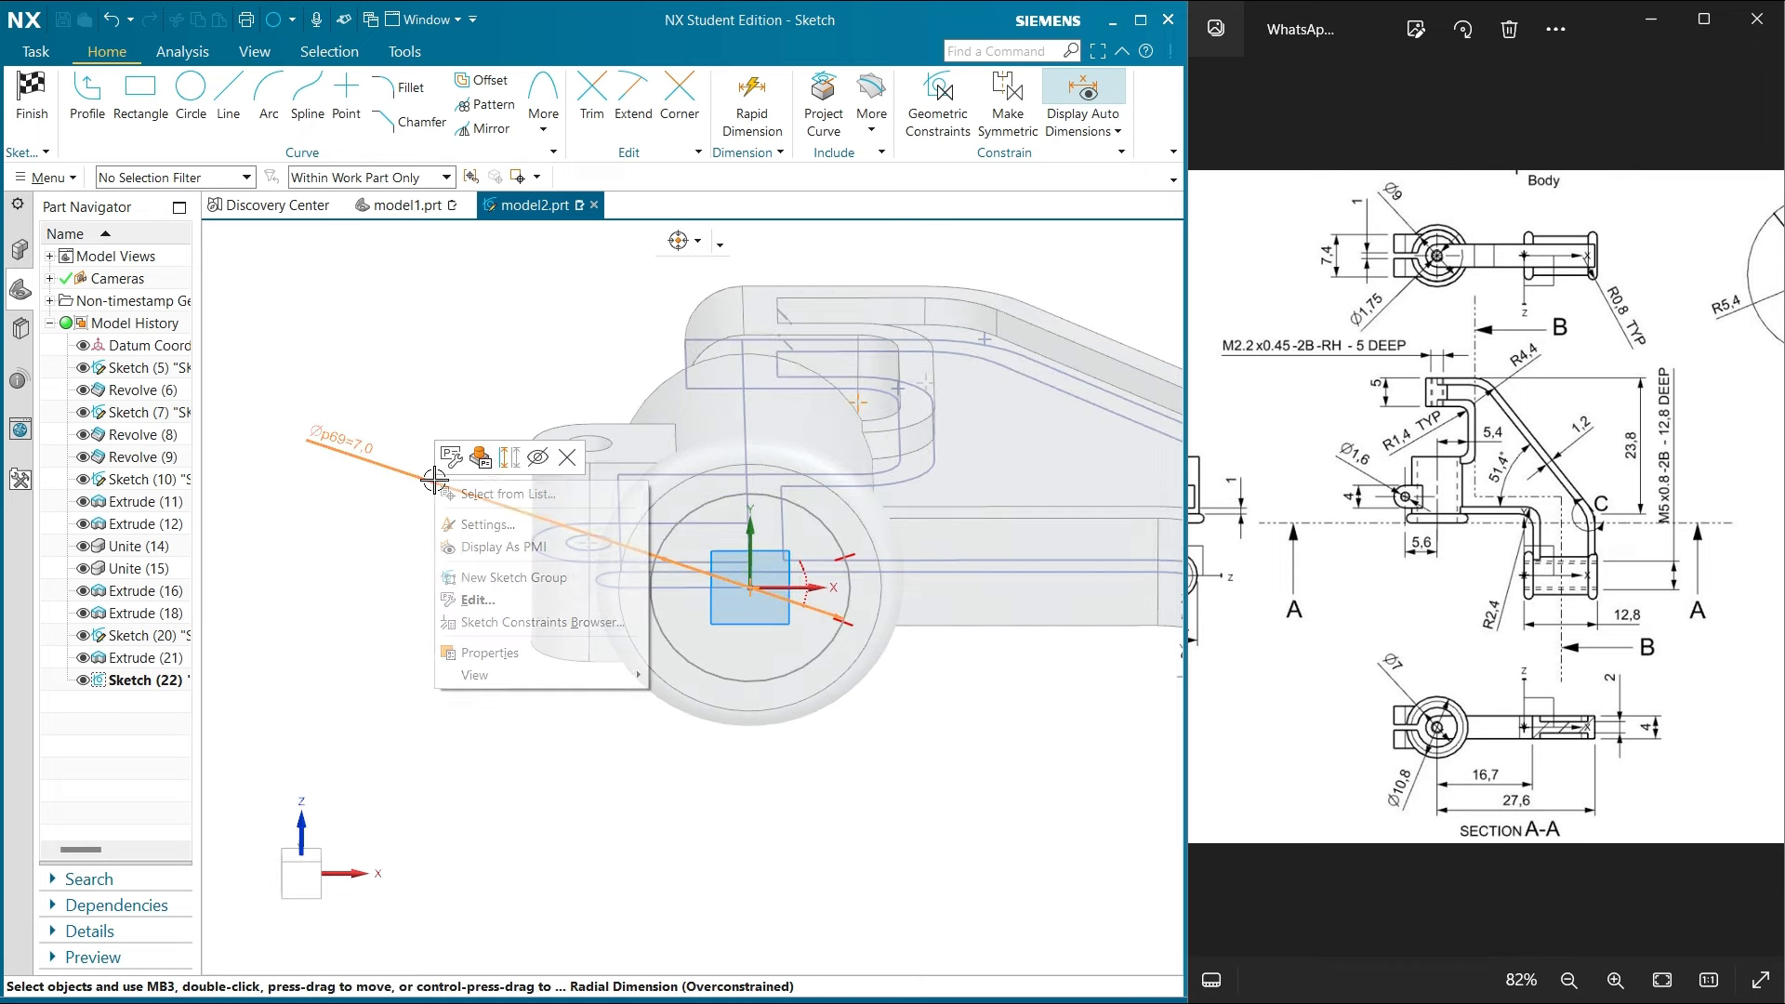
drag(581, 462, 569, 462)
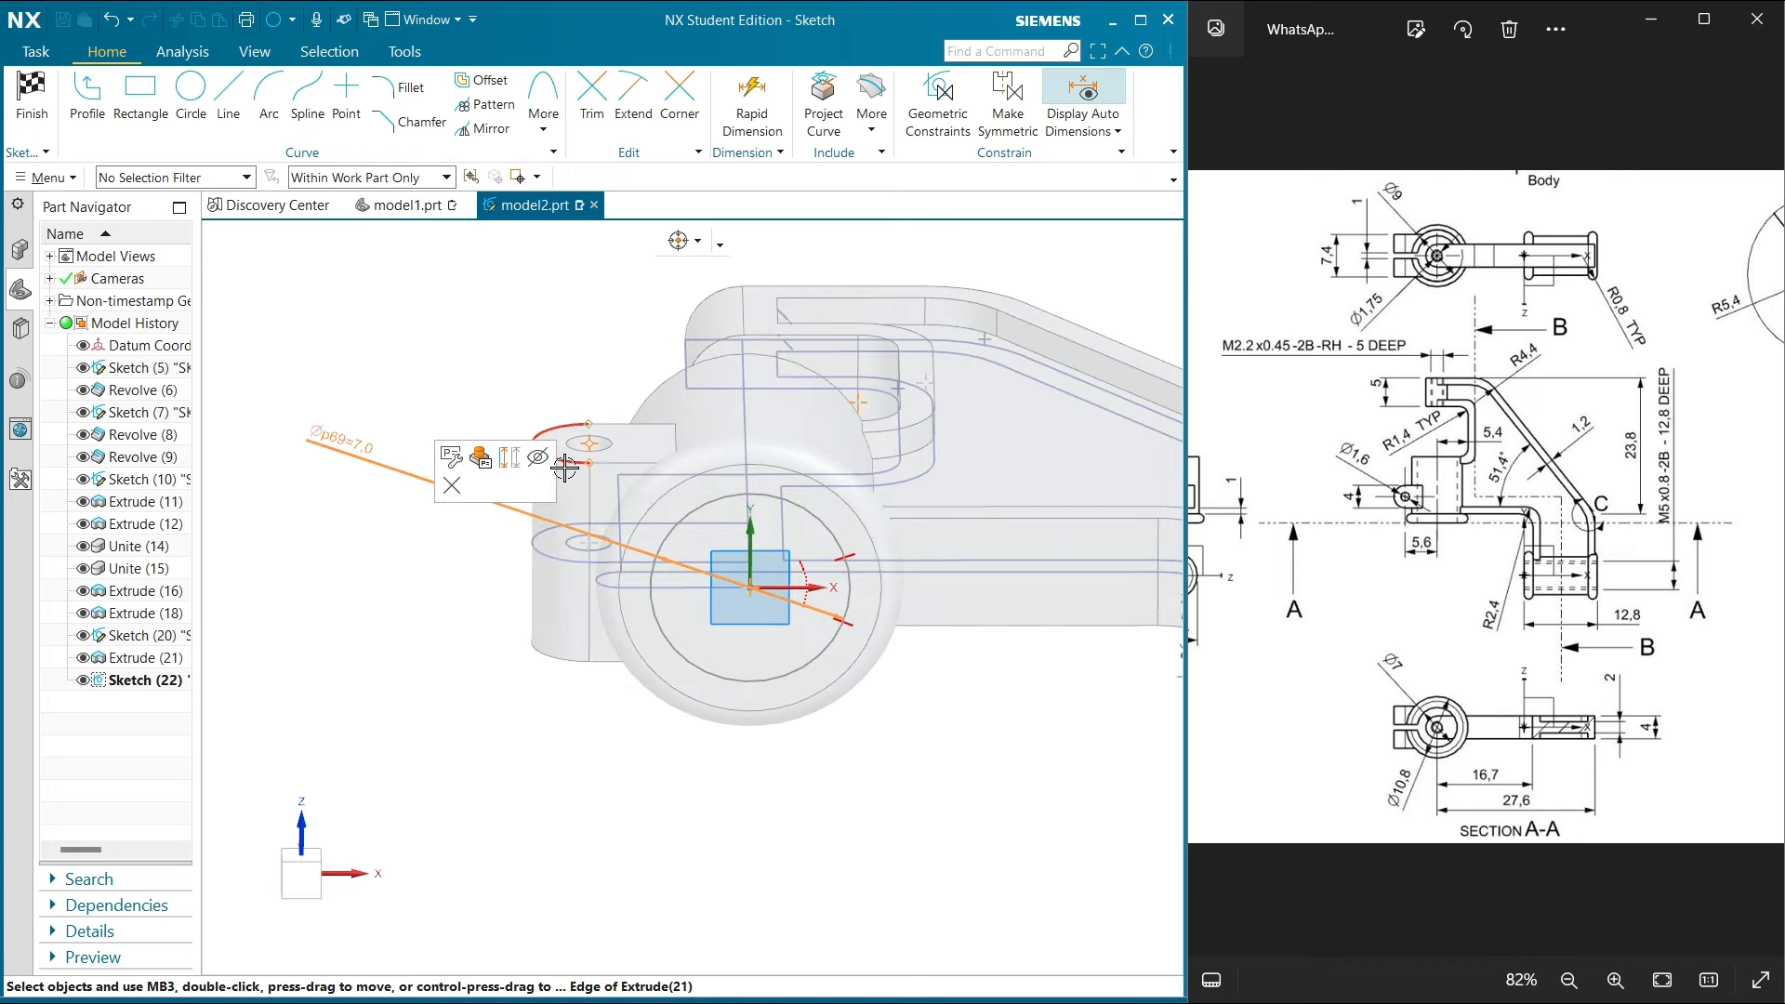
click(453, 485)
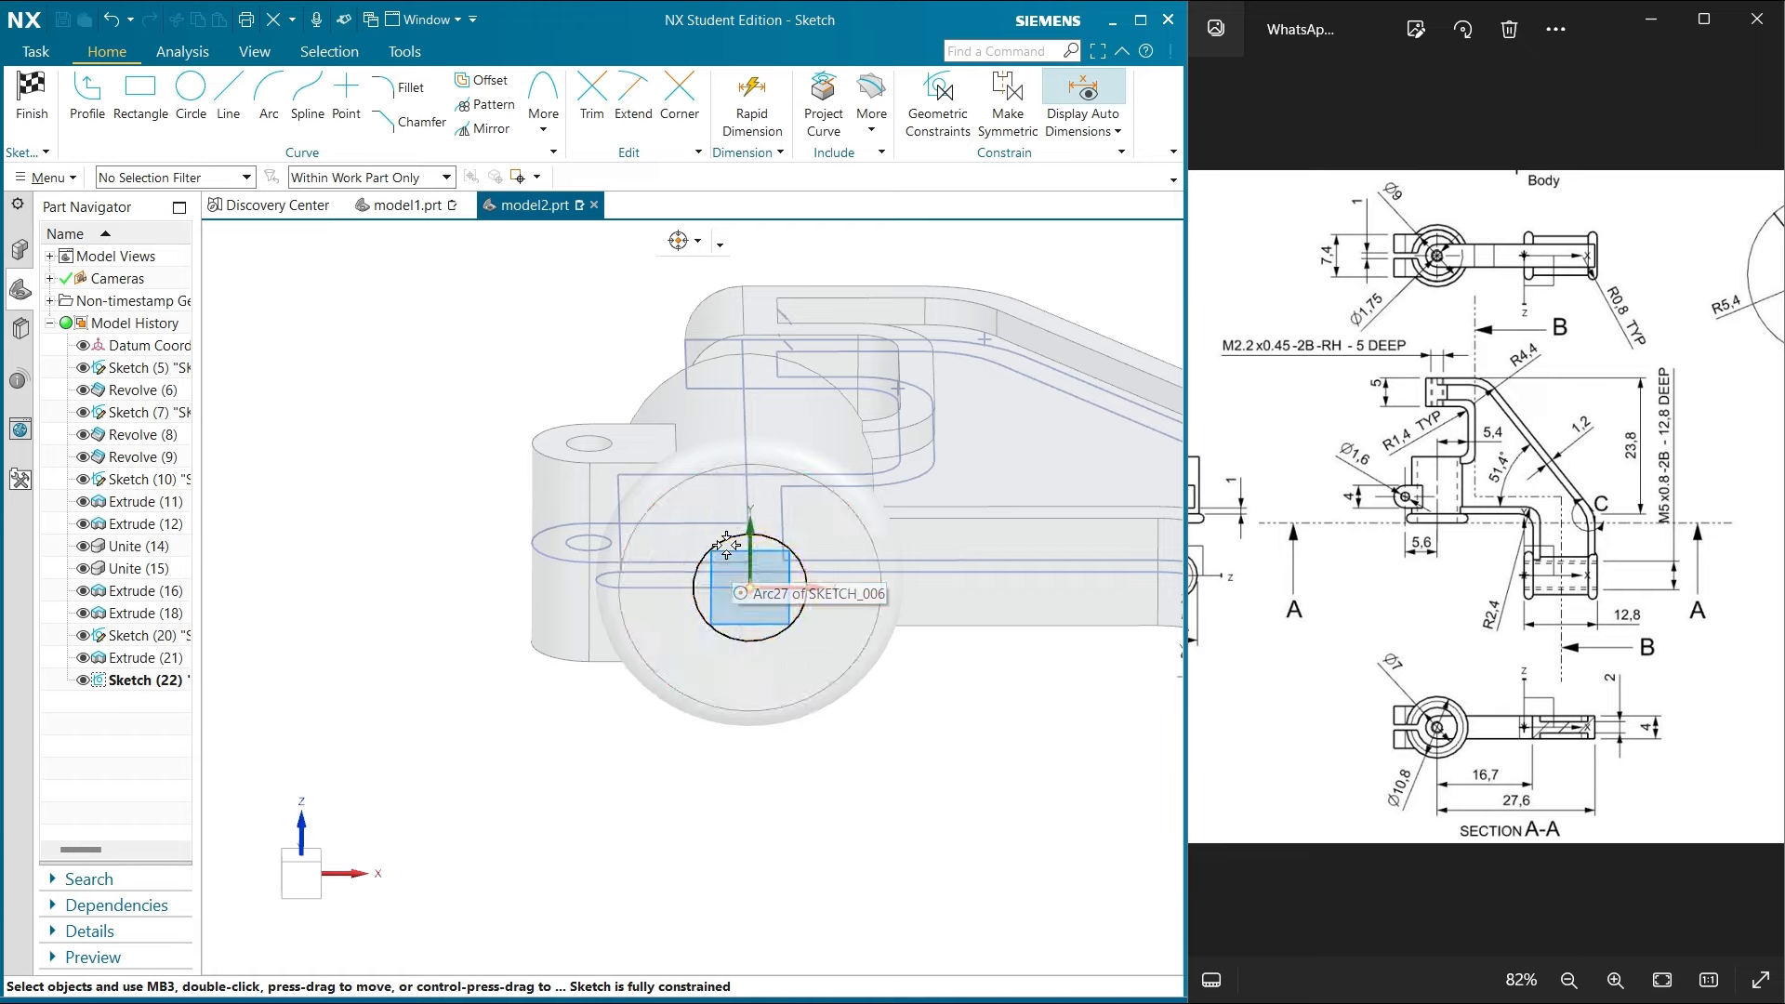
right_click(731, 549)
click(831, 522)
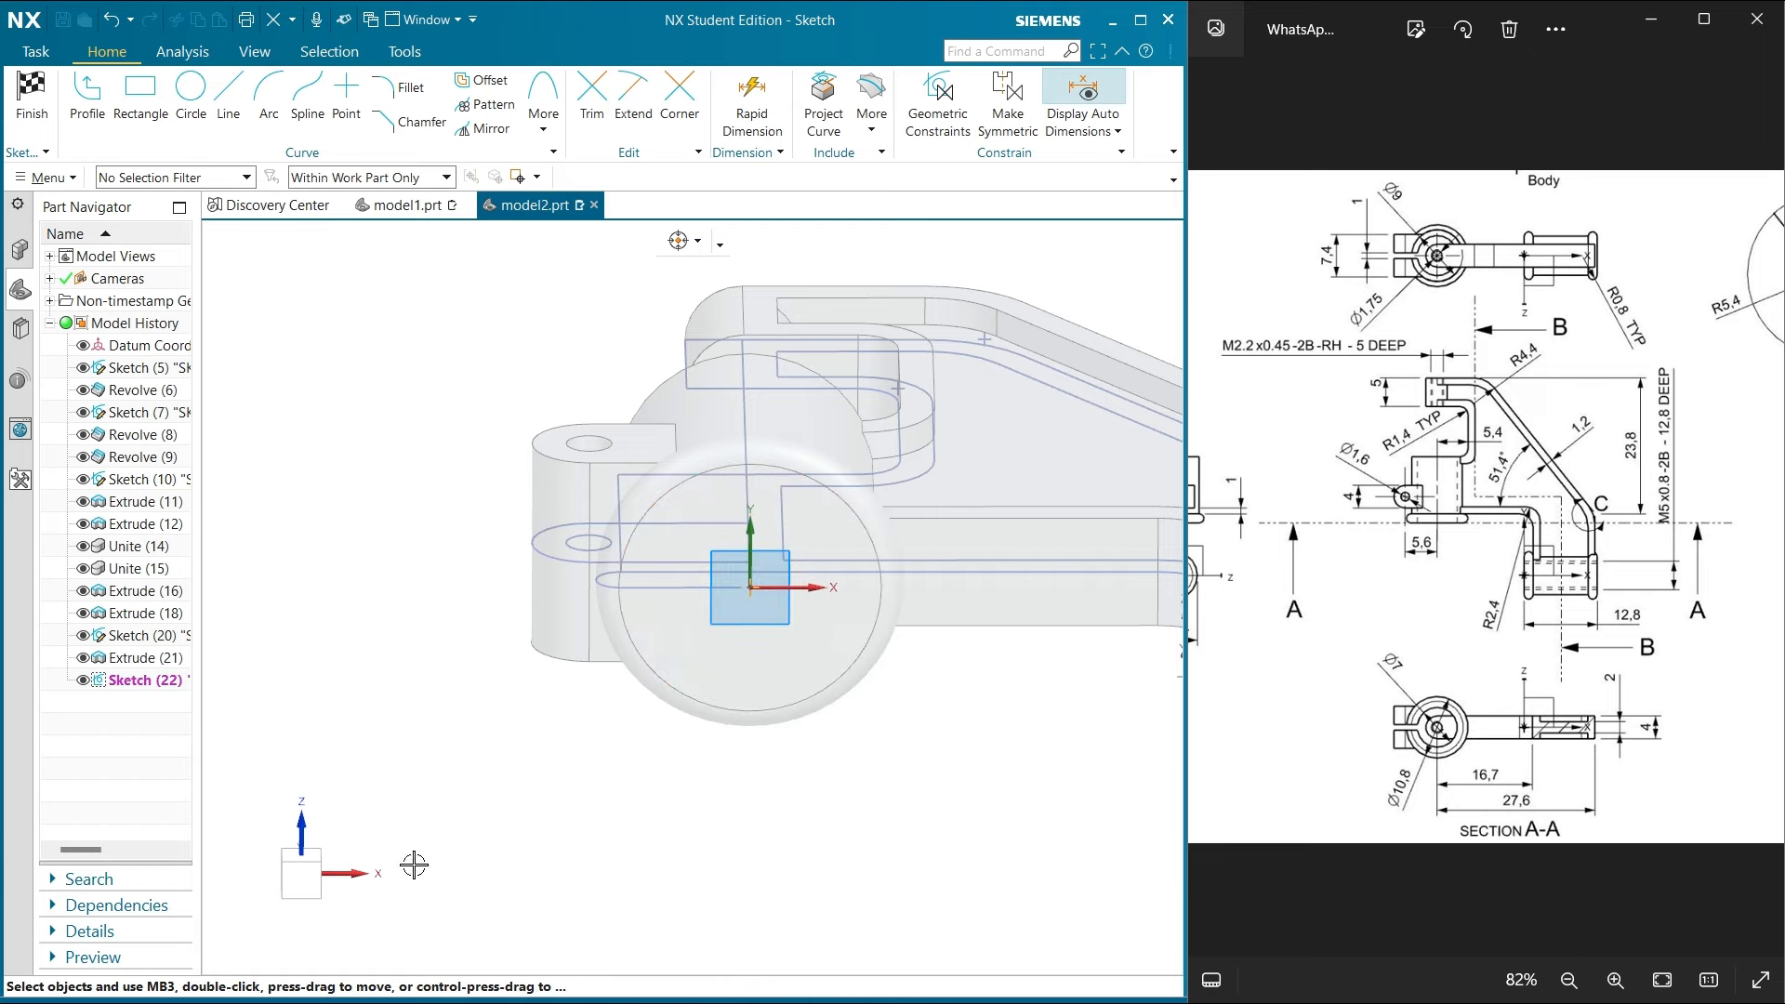
Draw a 7 mm diameter circle centred on the sketch origin and place its dimension clear of the part
click(307, 869)
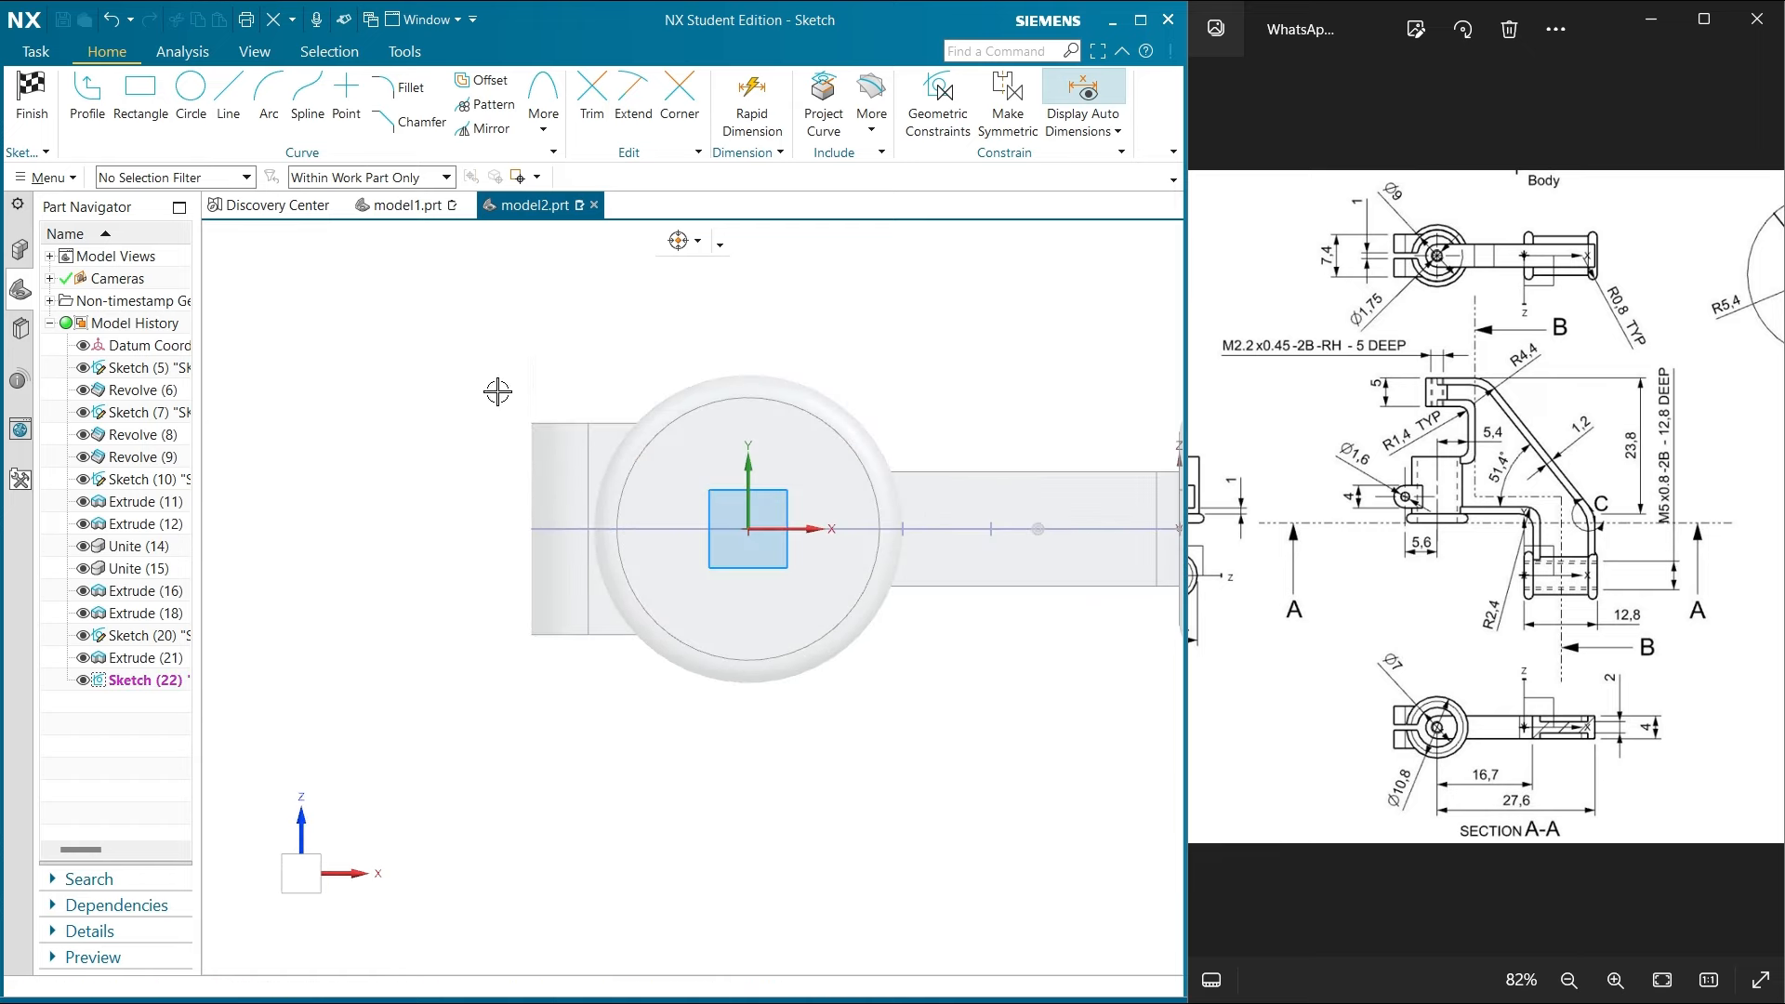
click(191, 93)
click(749, 528)
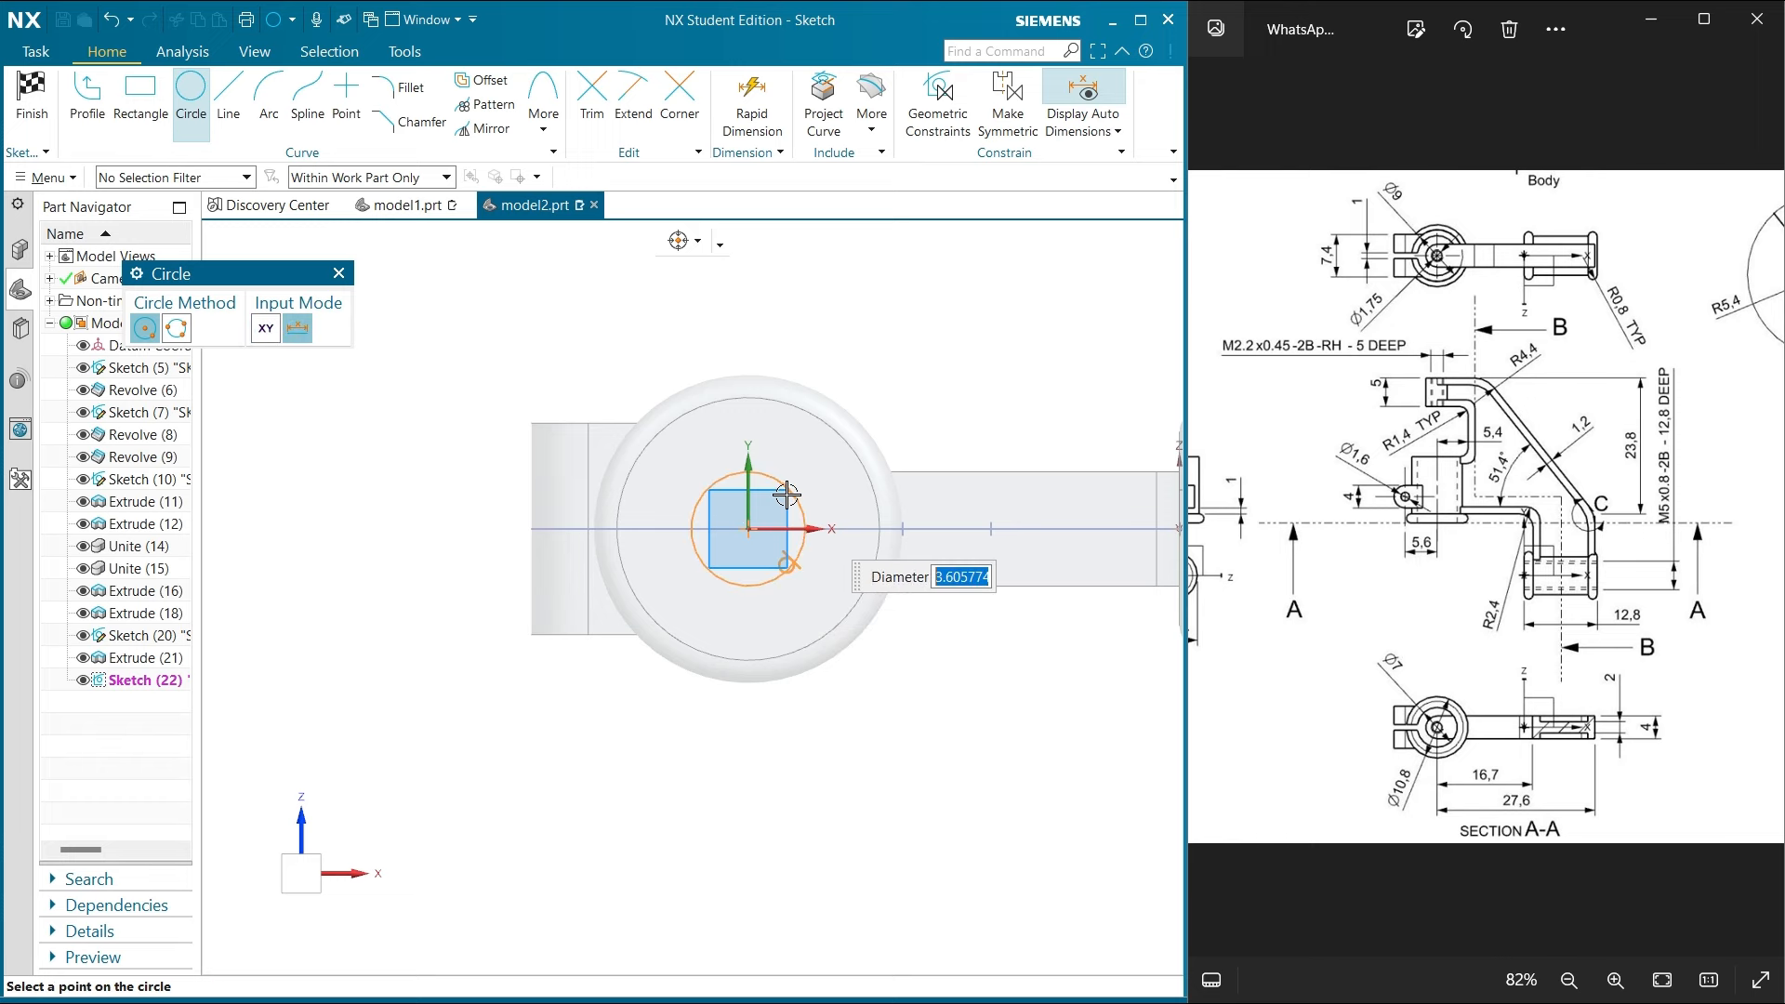
key(Return)
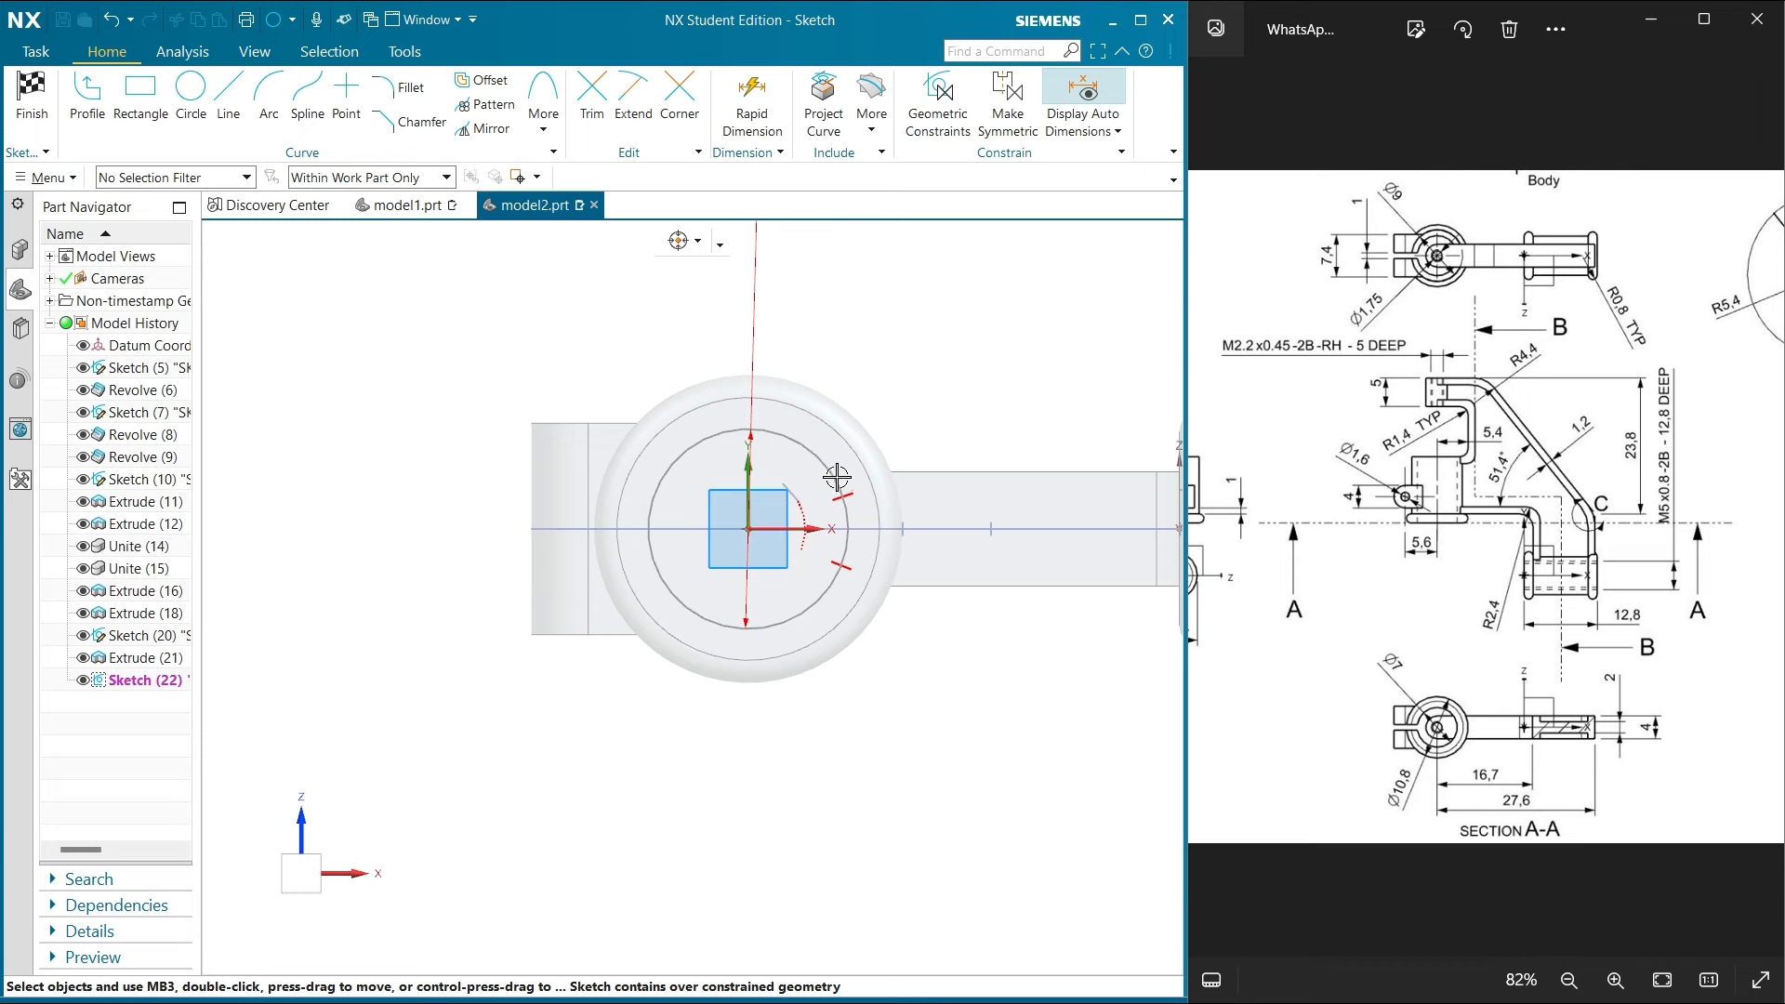
key(o)
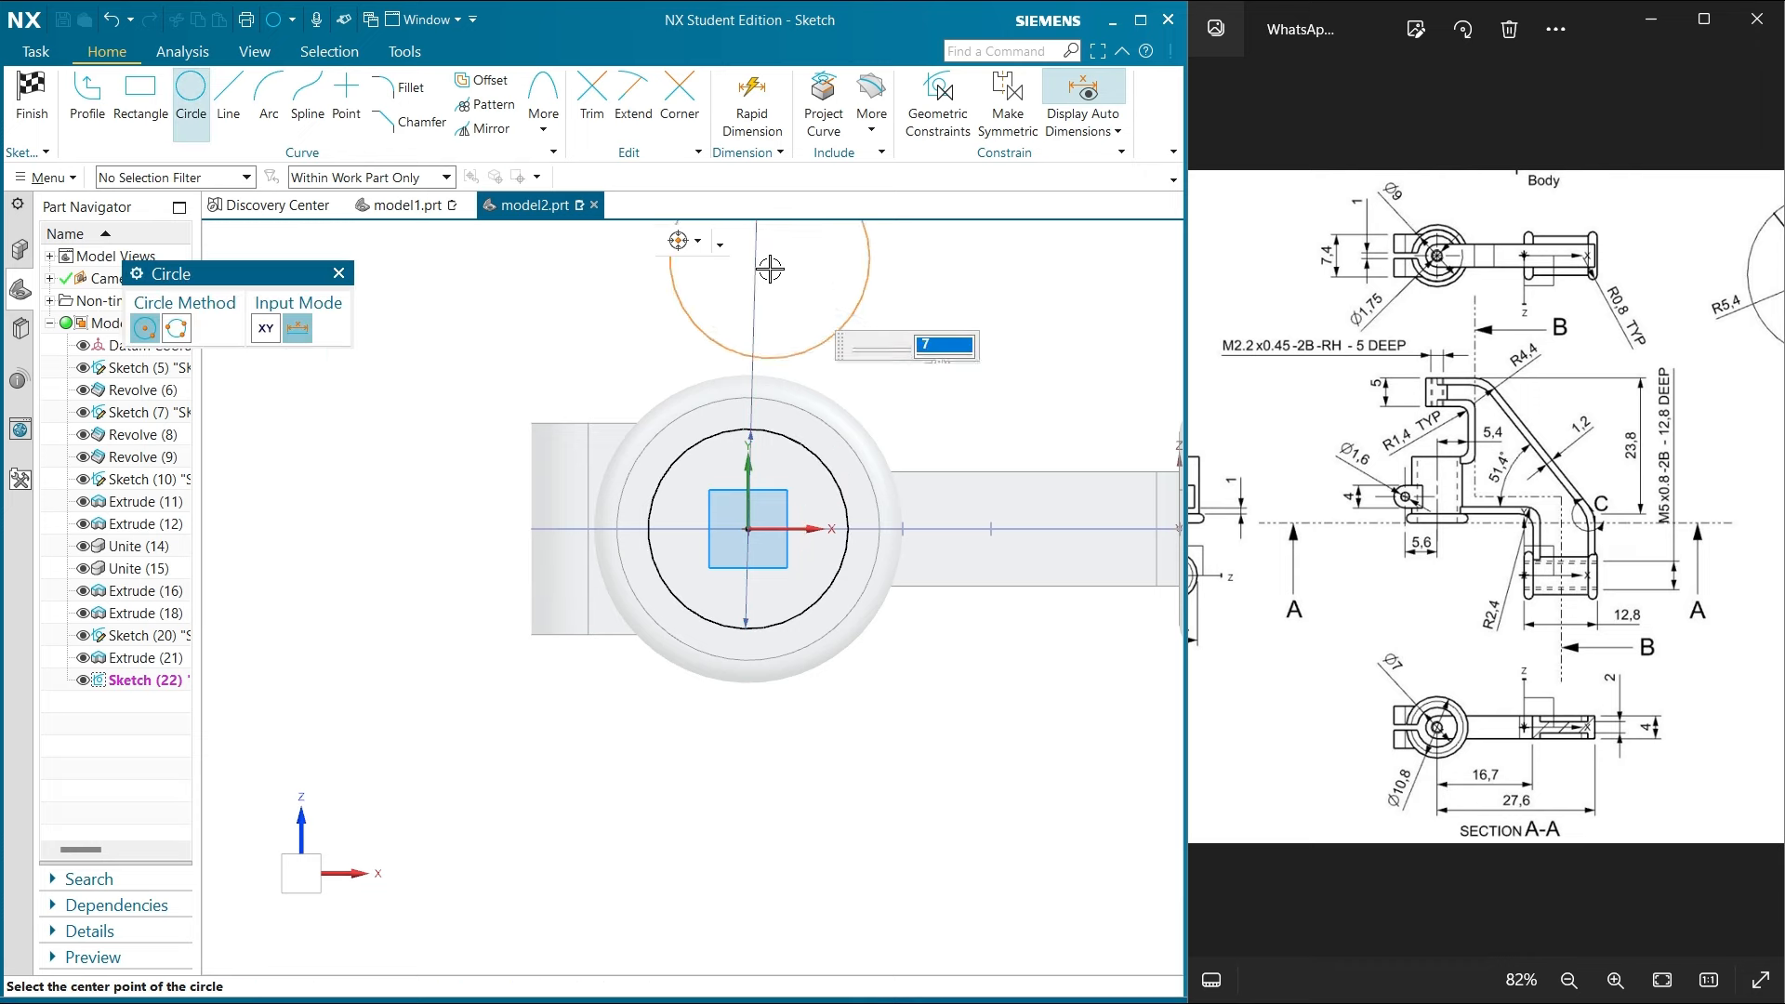
click(339, 274)
scroll(588, 544, down, 1)
drag(721, 363, 447, 422)
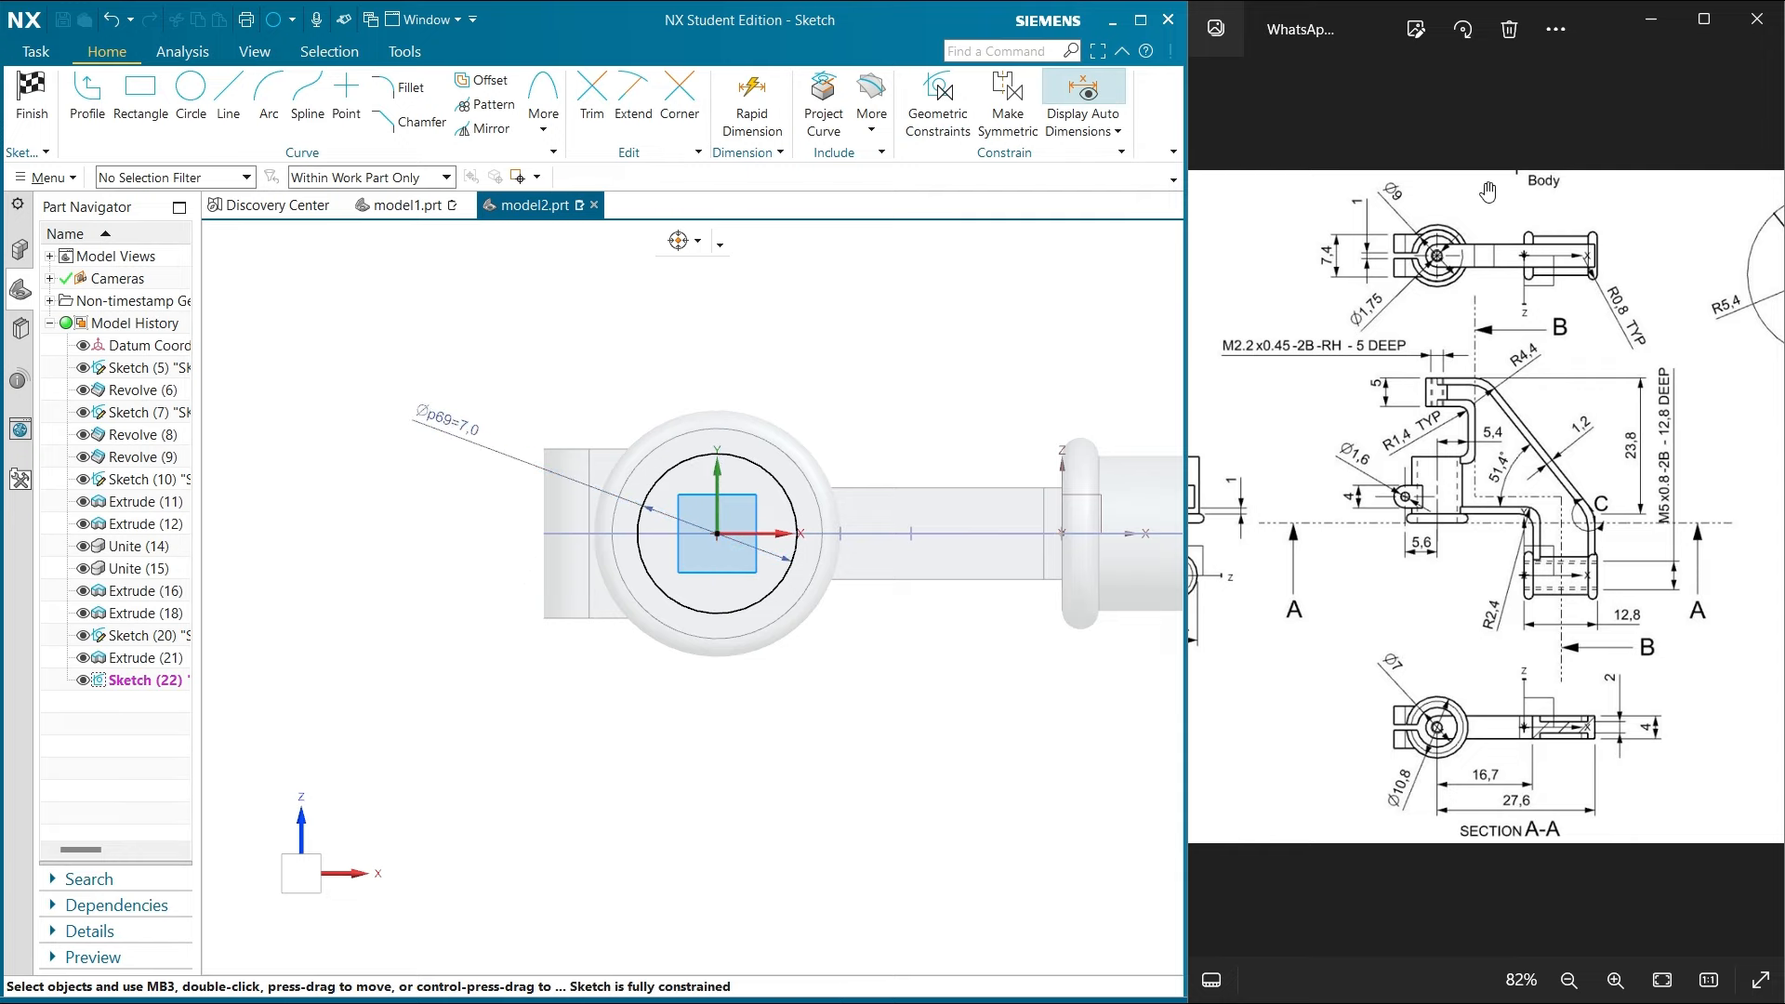
scroll(1419, 500, up, 2)
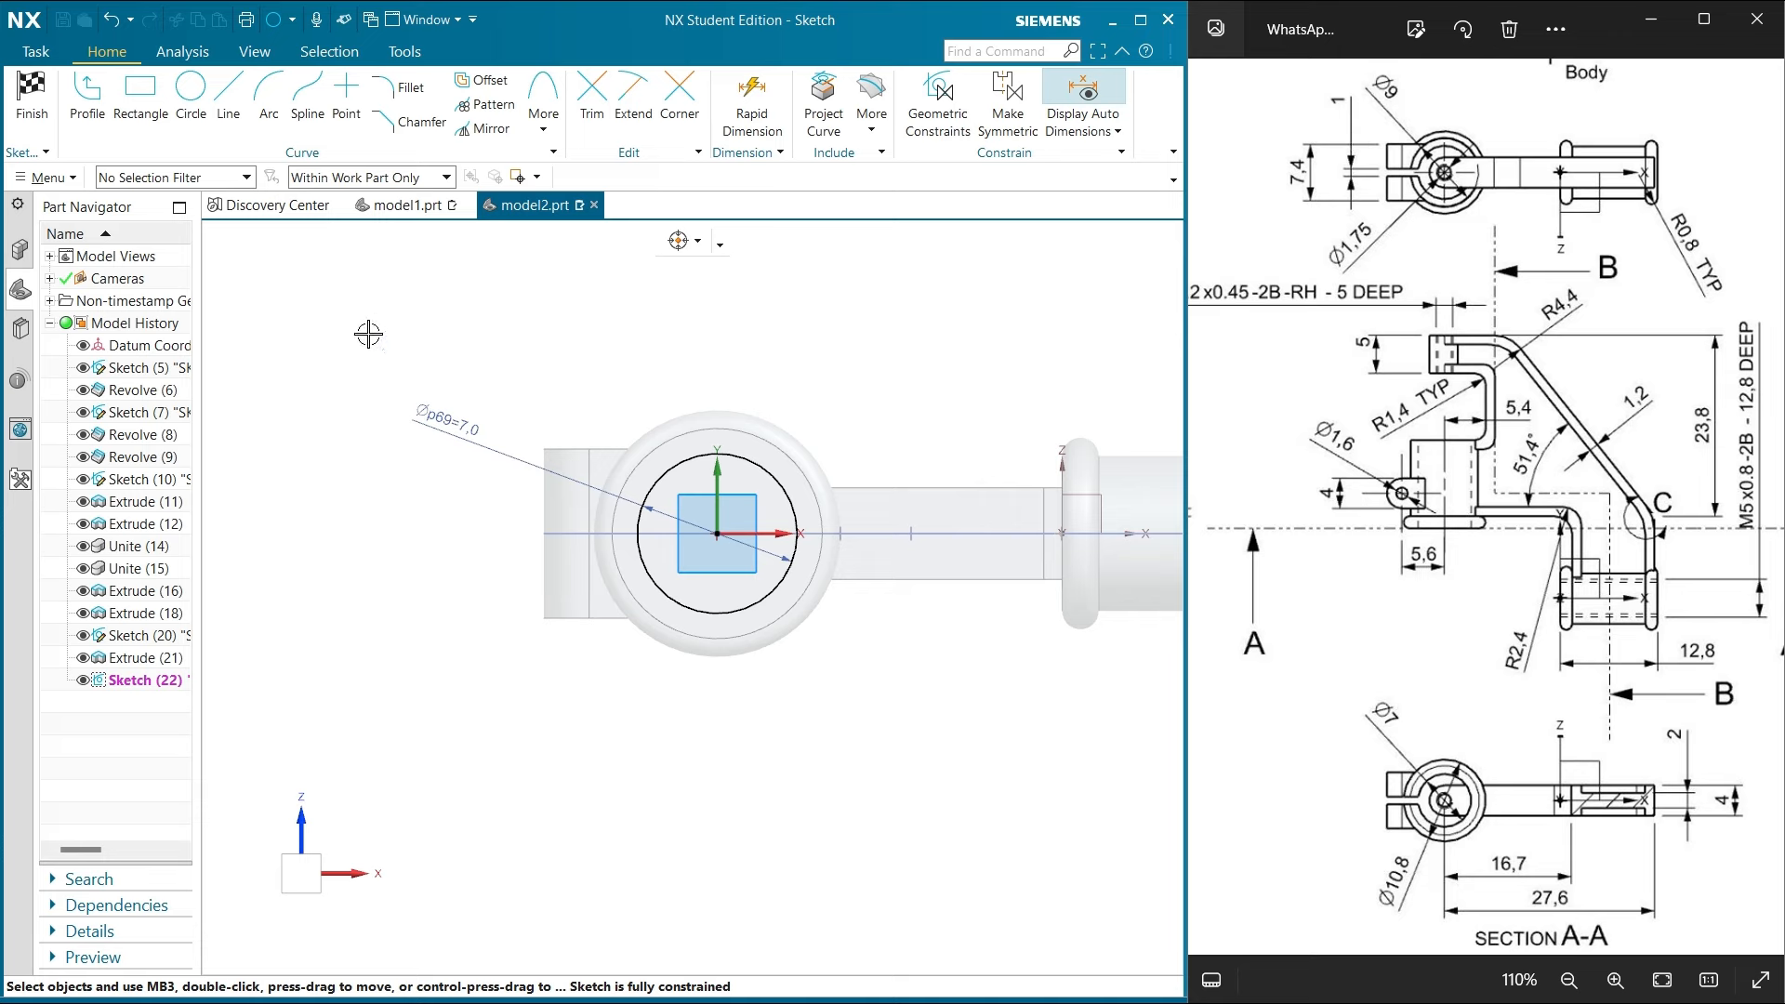
click(228, 102)
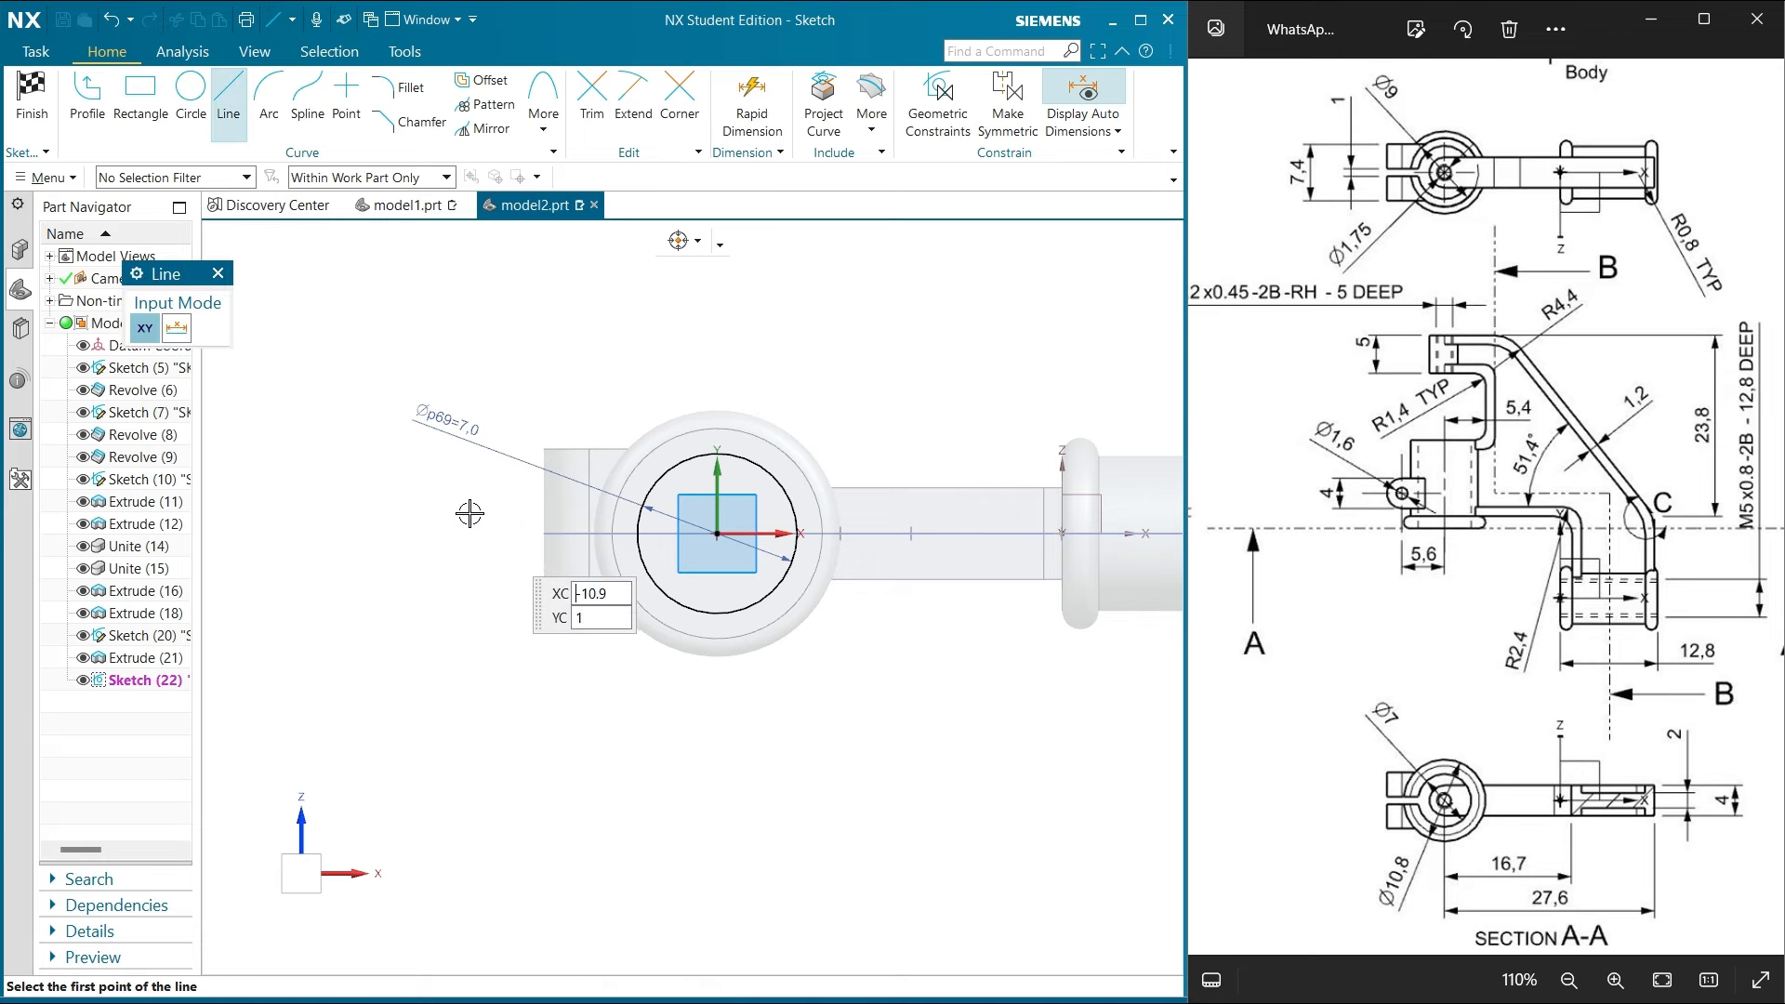
click(517, 512)
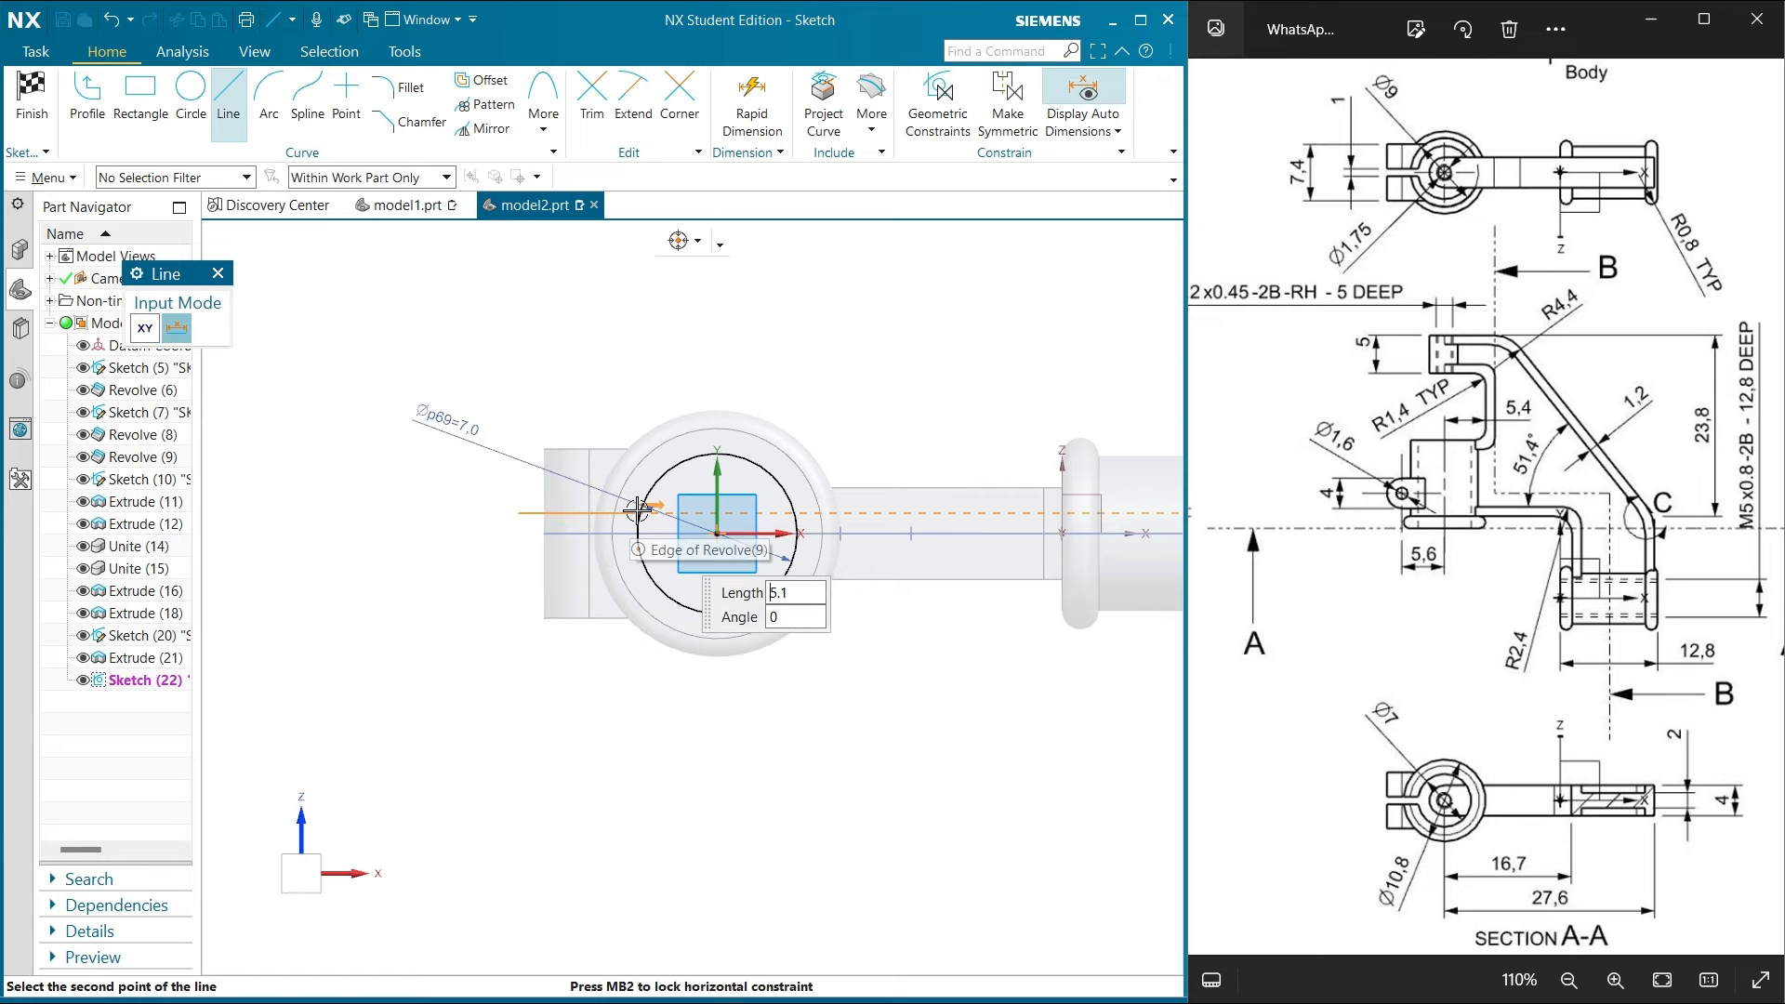
click(140, 102)
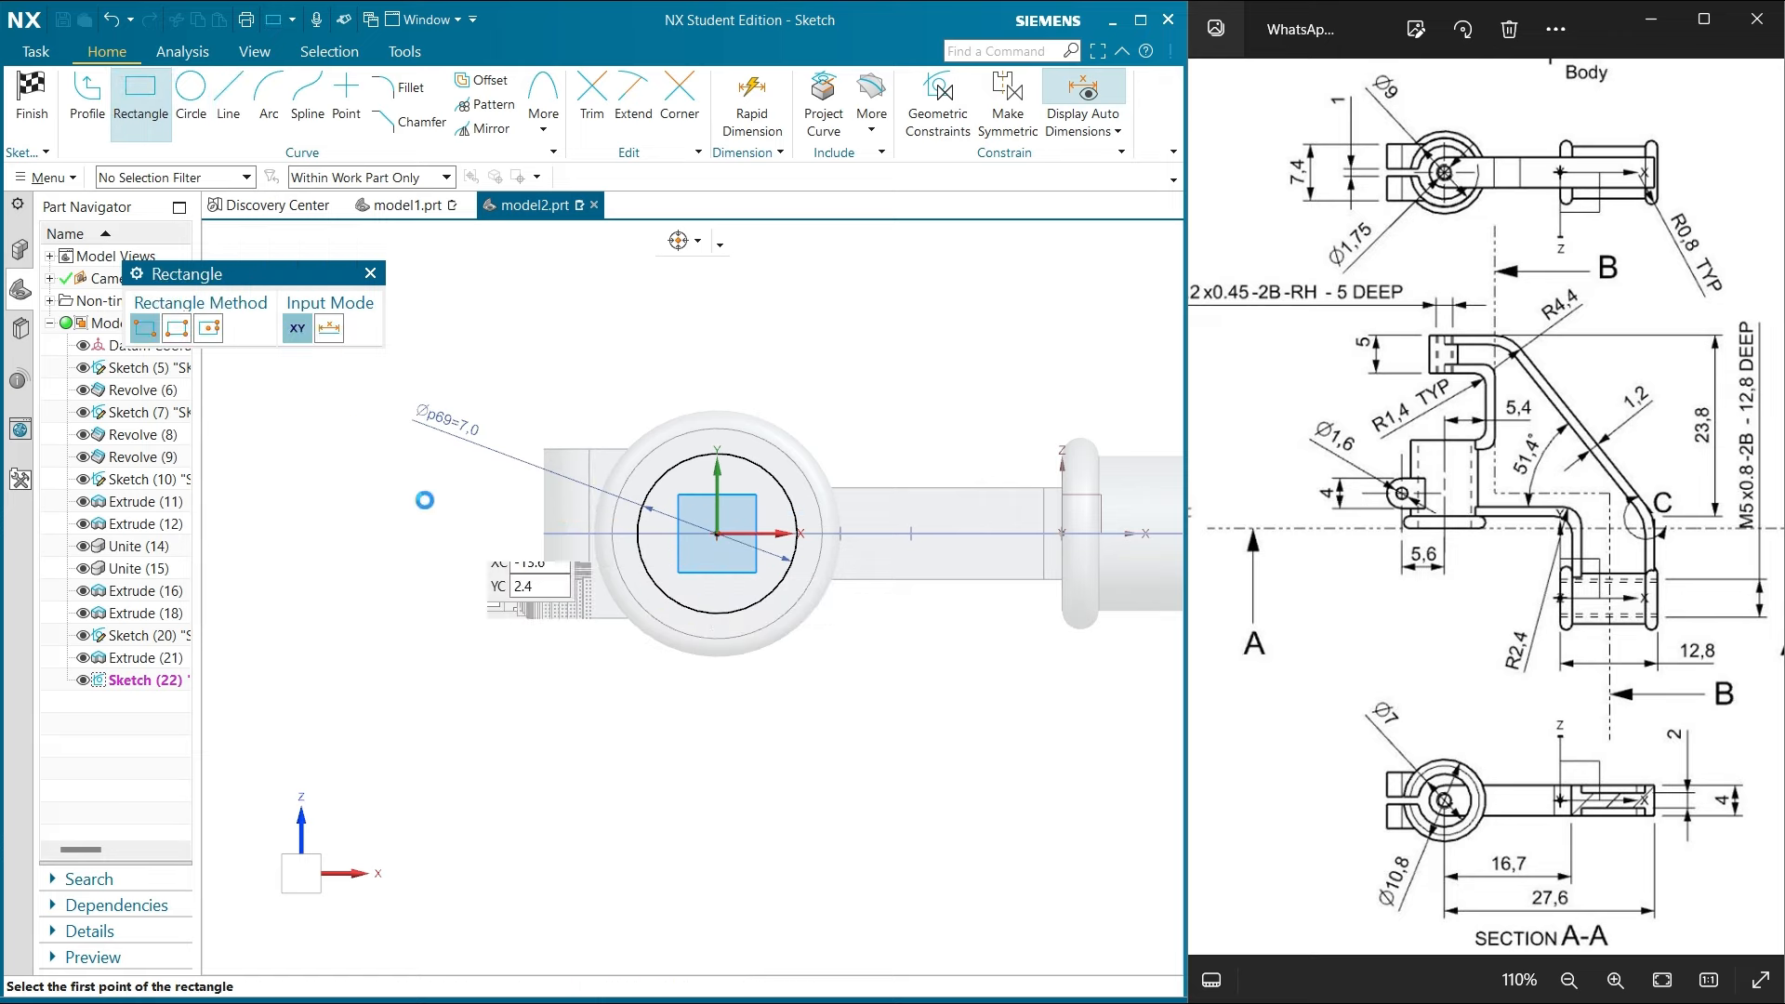
click(544, 535)
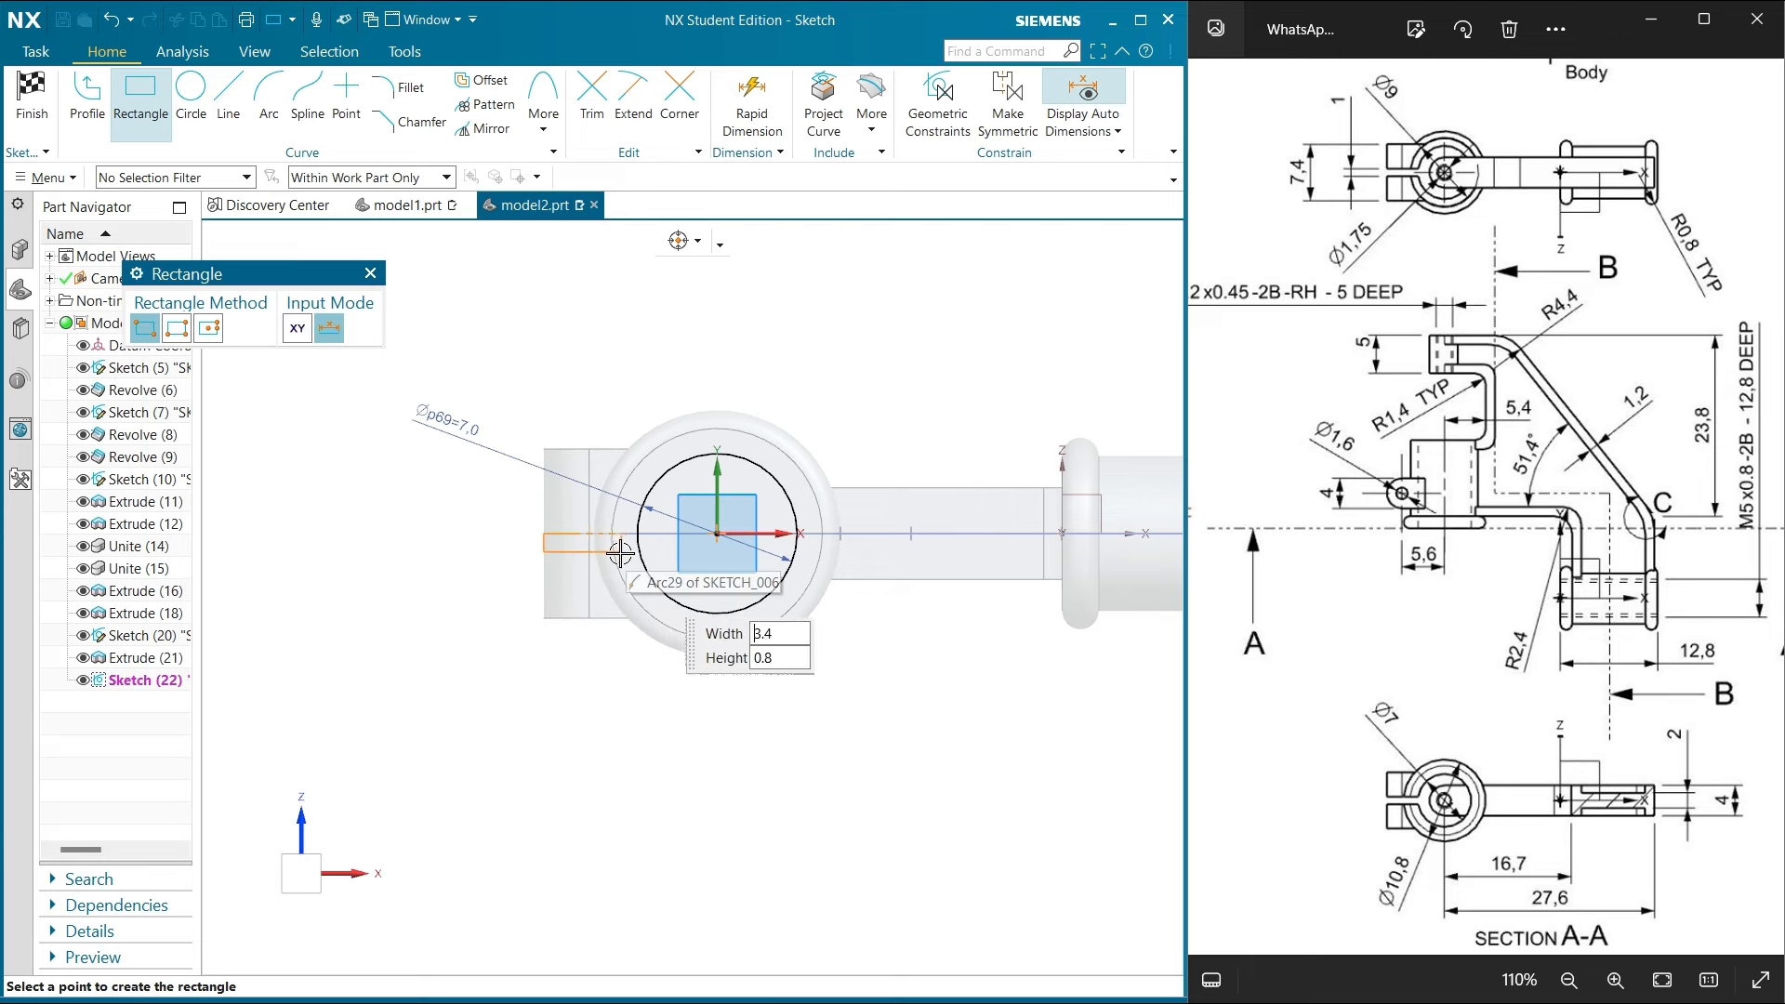
key(Escape)
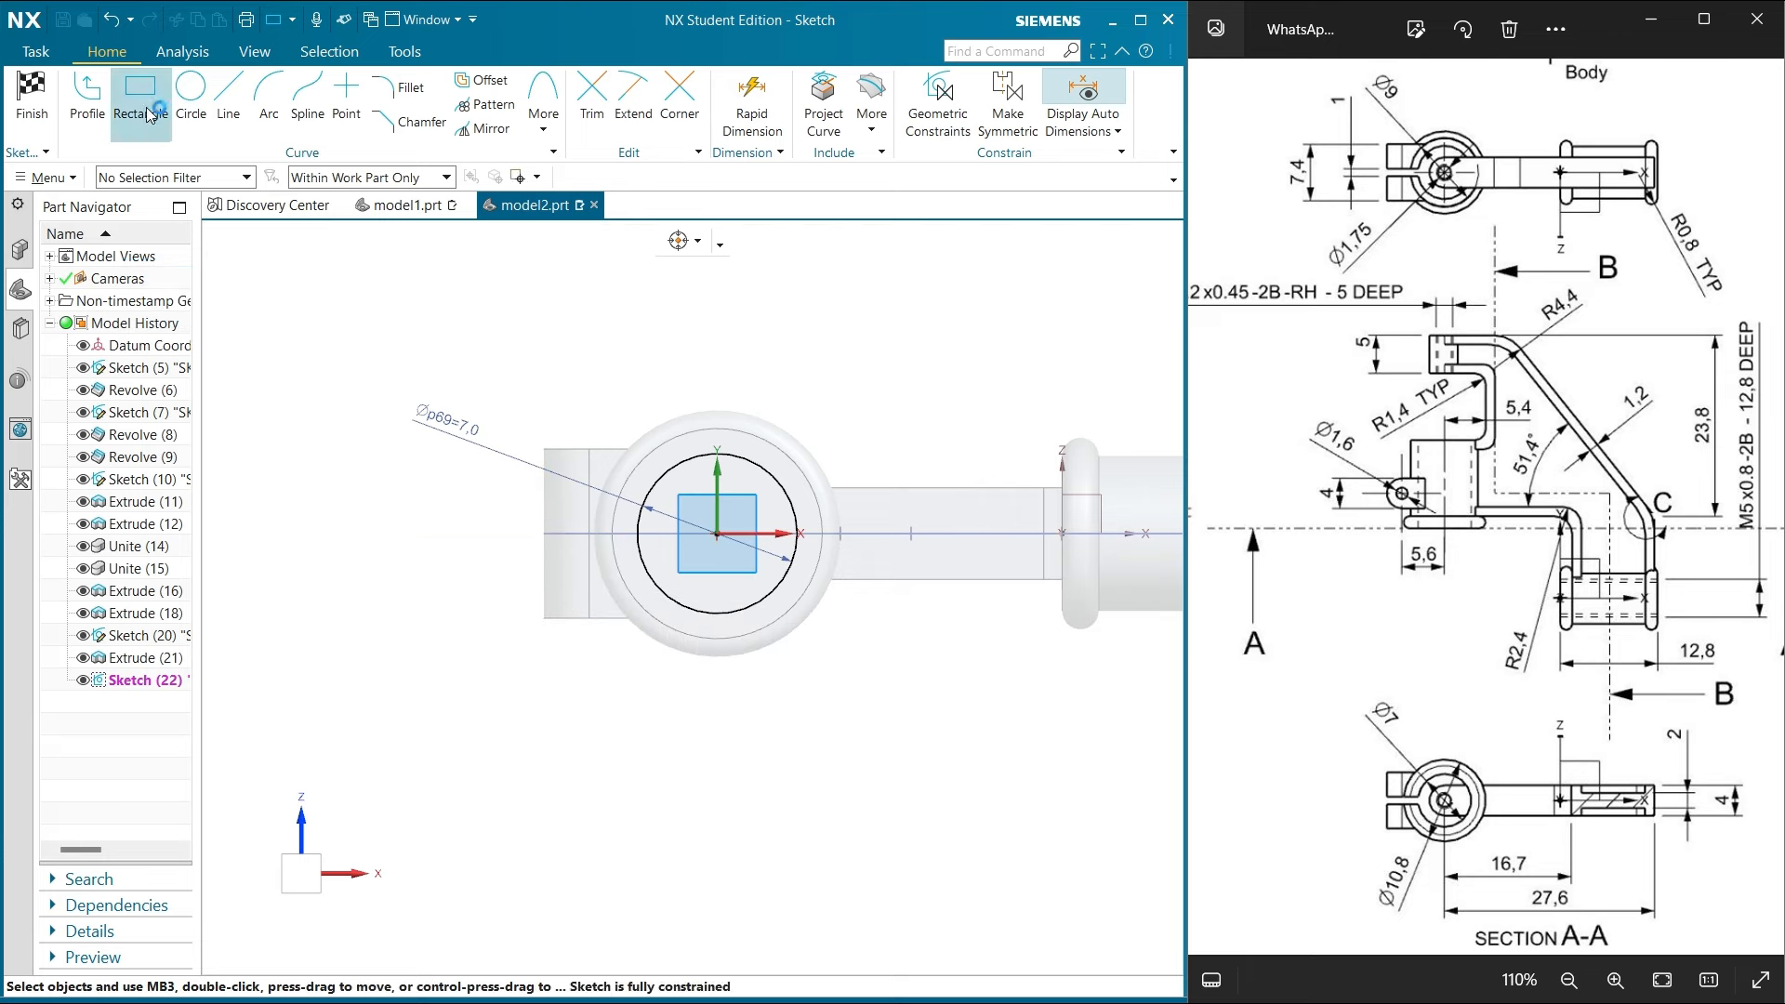
Draw a rectangle about 6.3 mm wide and 2.6 mm high from outside the lug into the bore circle
click(148, 112)
click(509, 522)
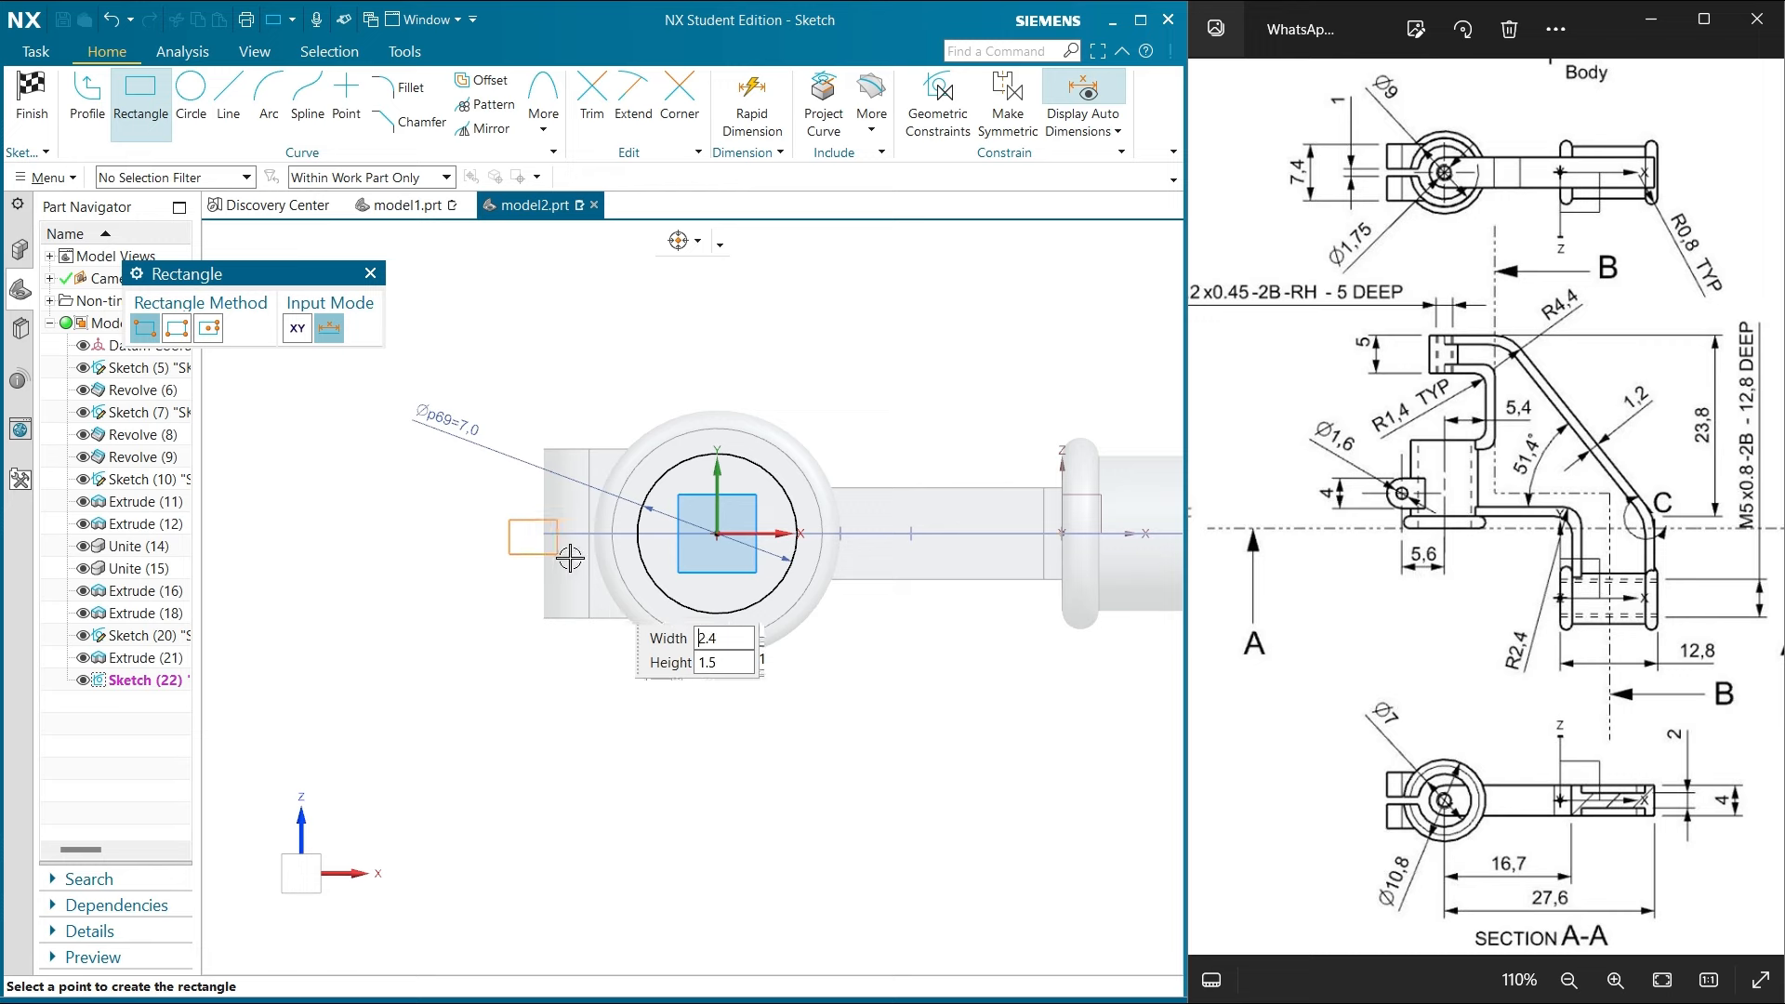
click(651, 580)
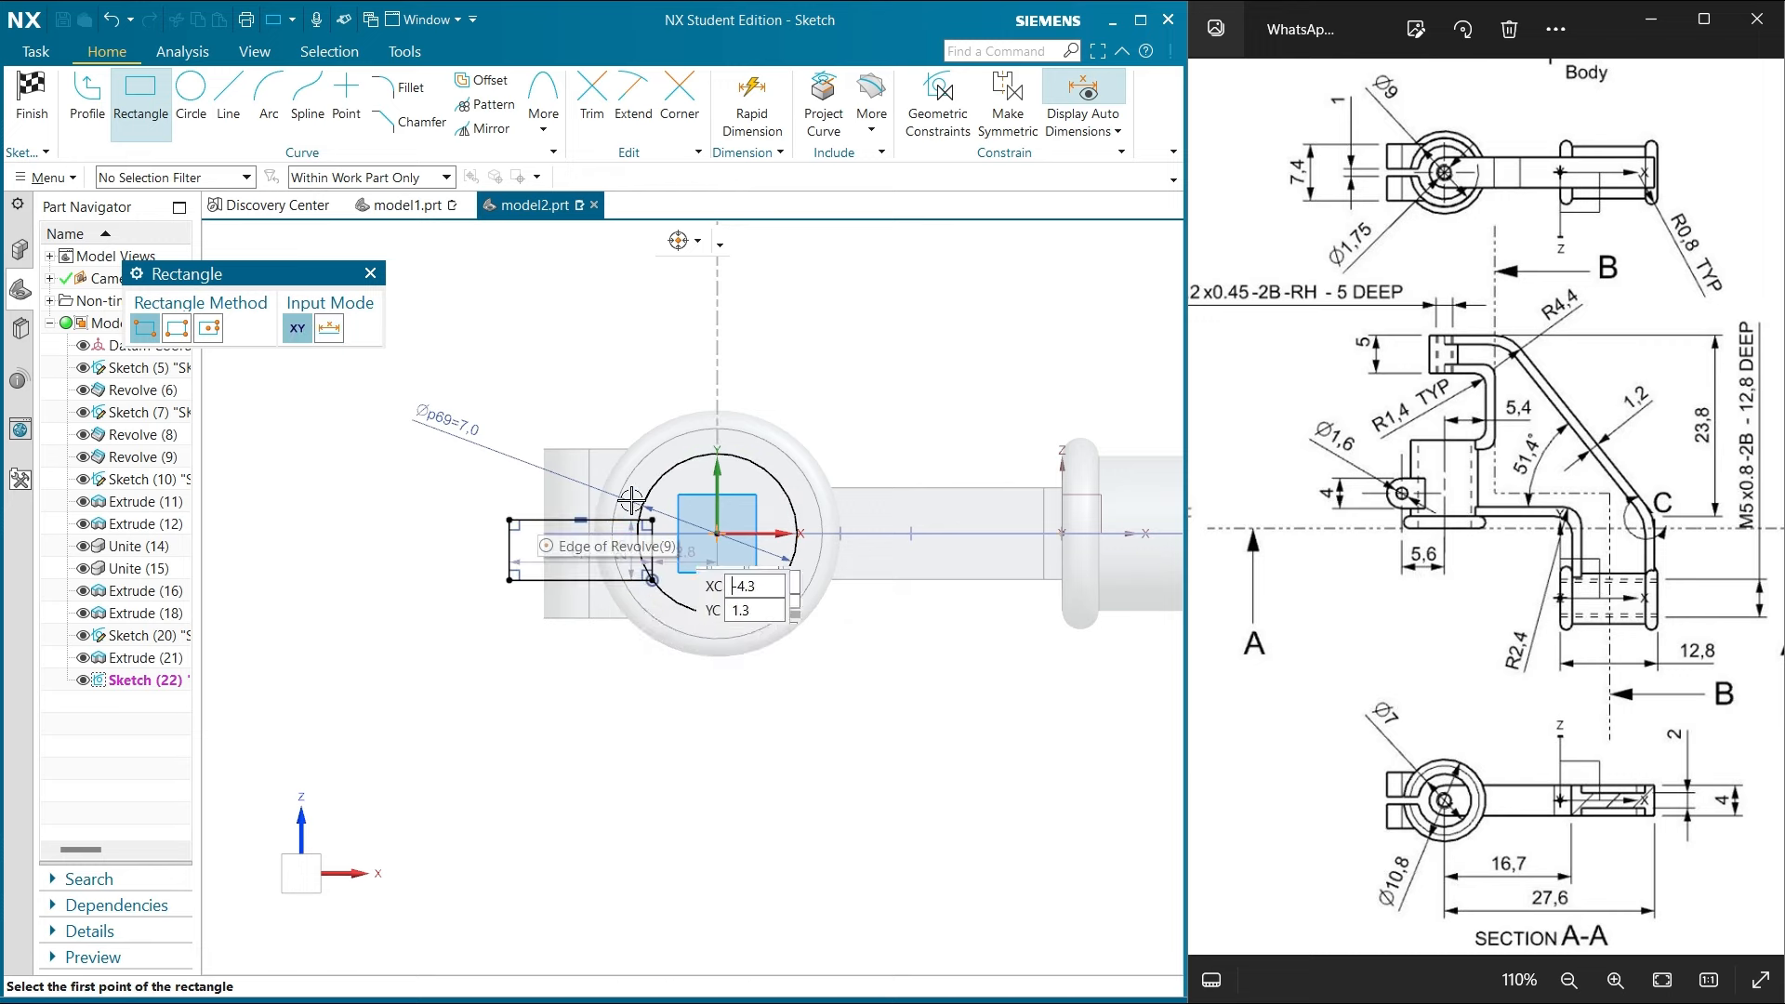
click(370, 274)
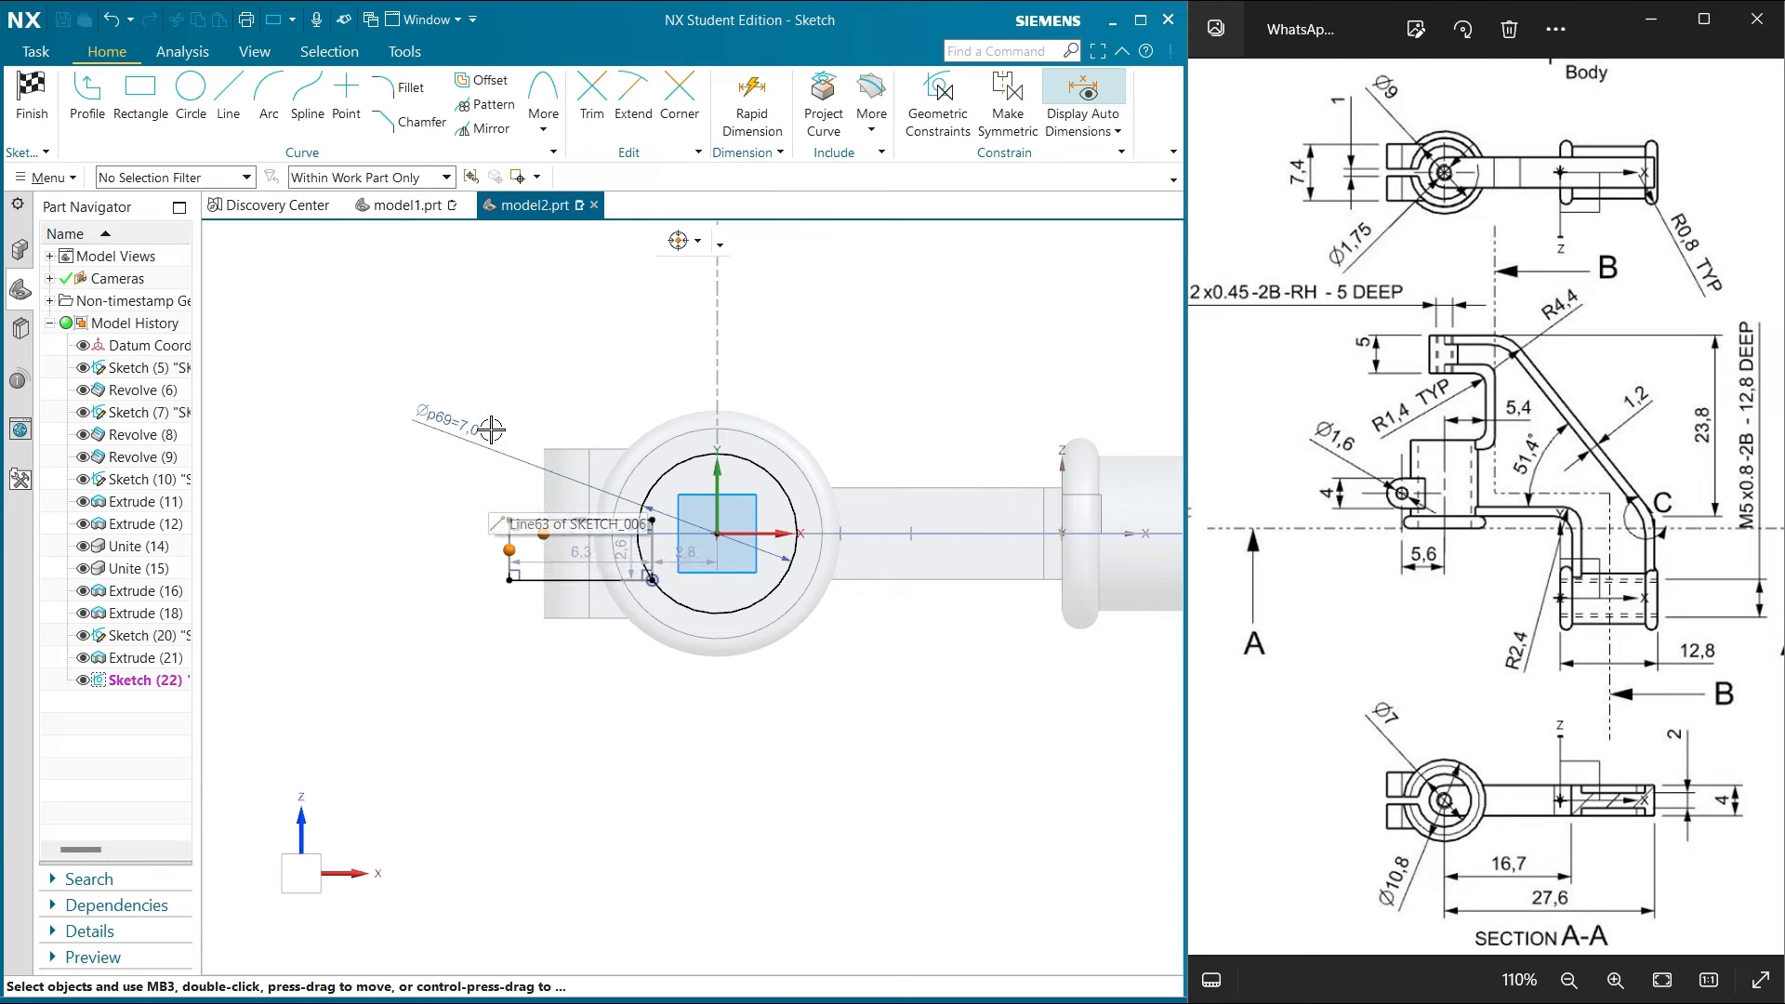
Try to align the midpoint of the rectangle's outer side horizontally with the lug's outer edge, and undo the rectangle
key(c)
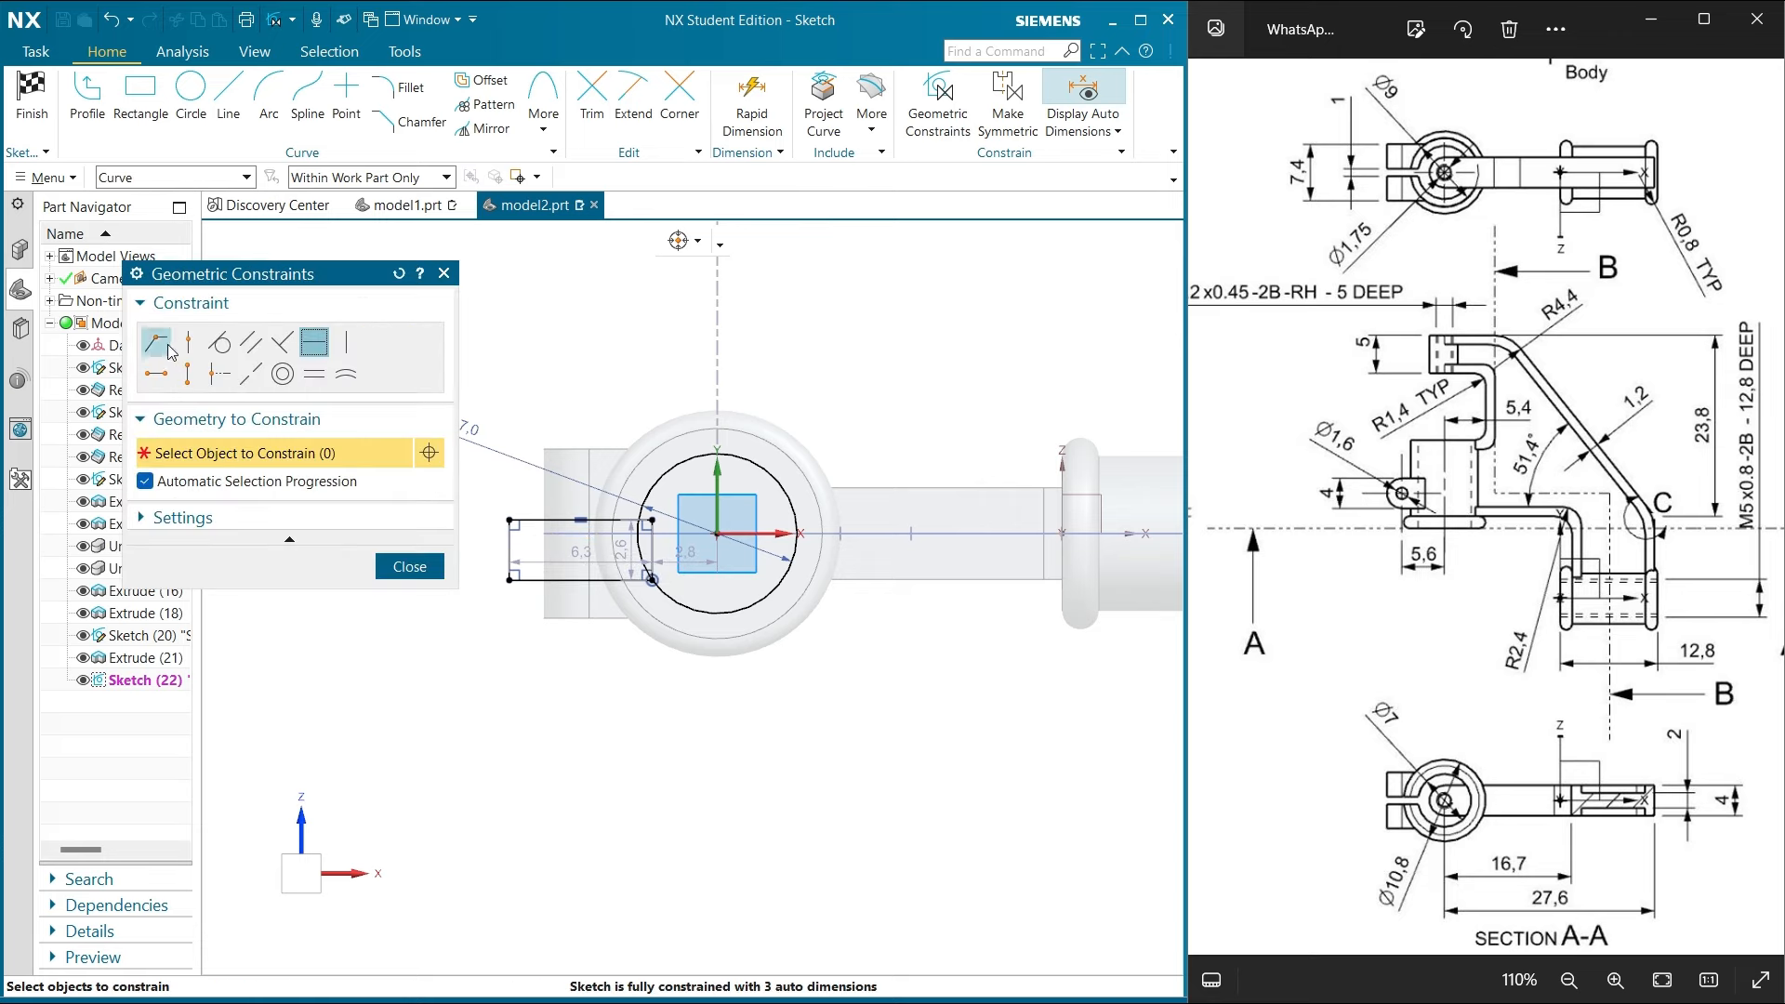
click(156, 374)
click(505, 552)
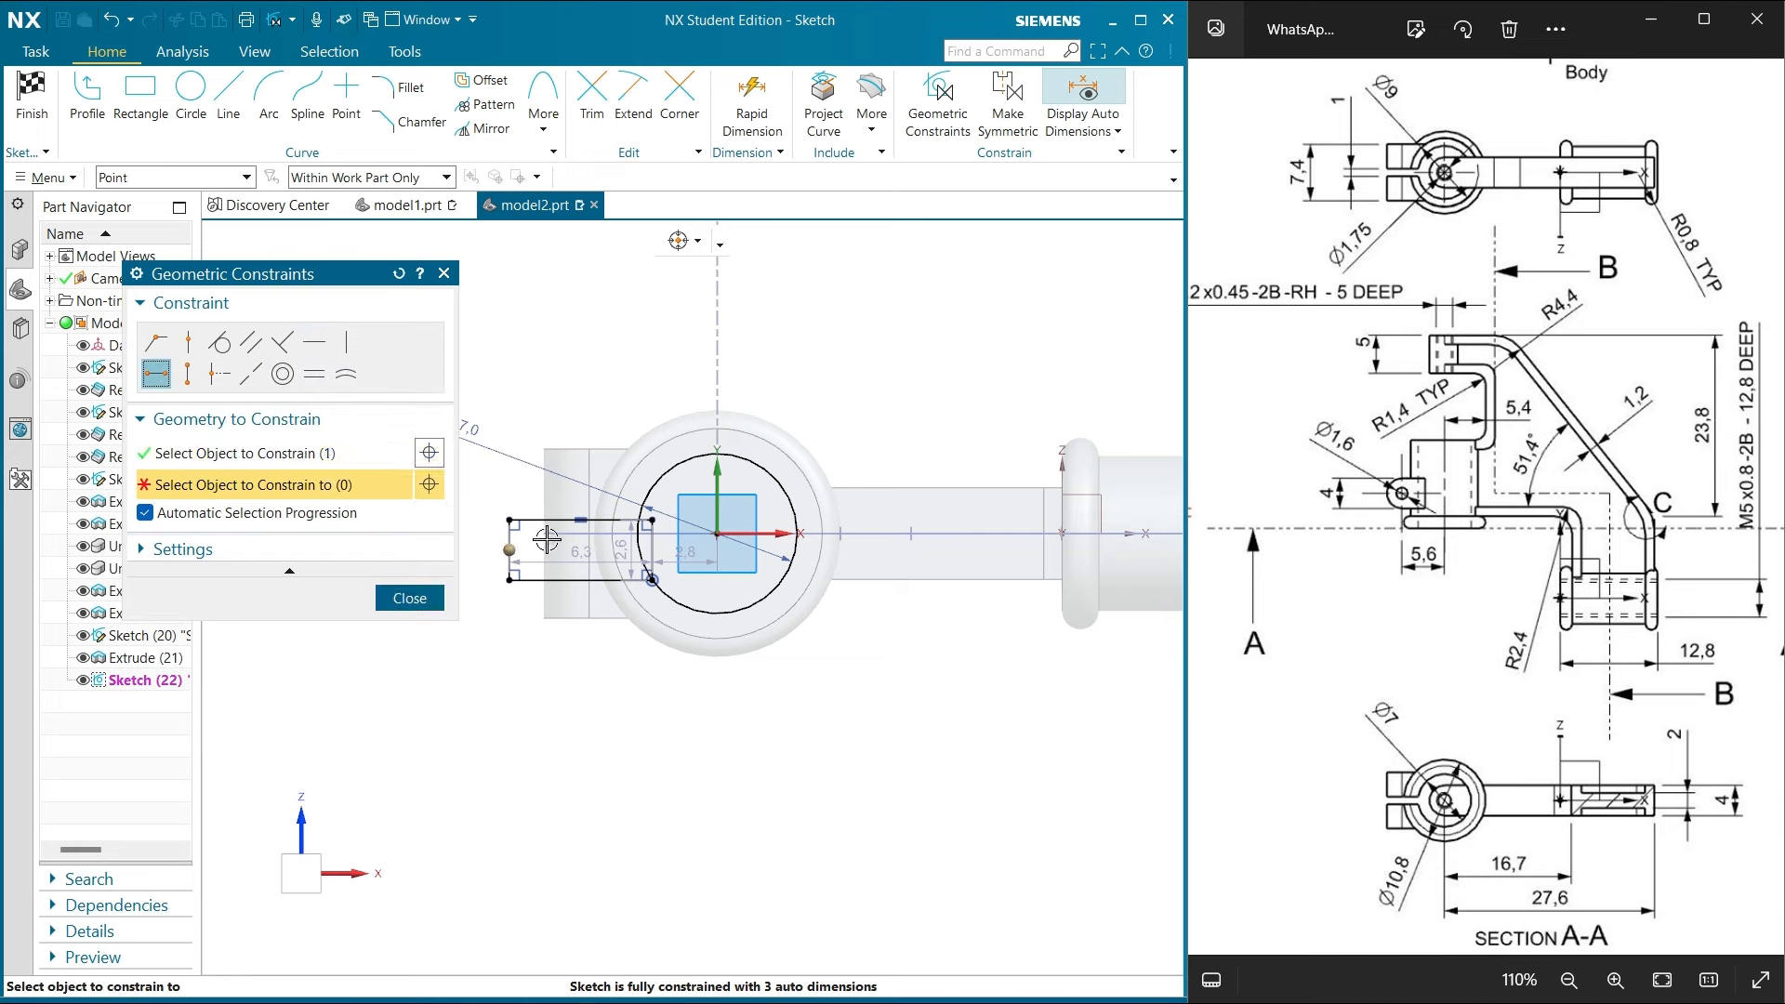
click(548, 535)
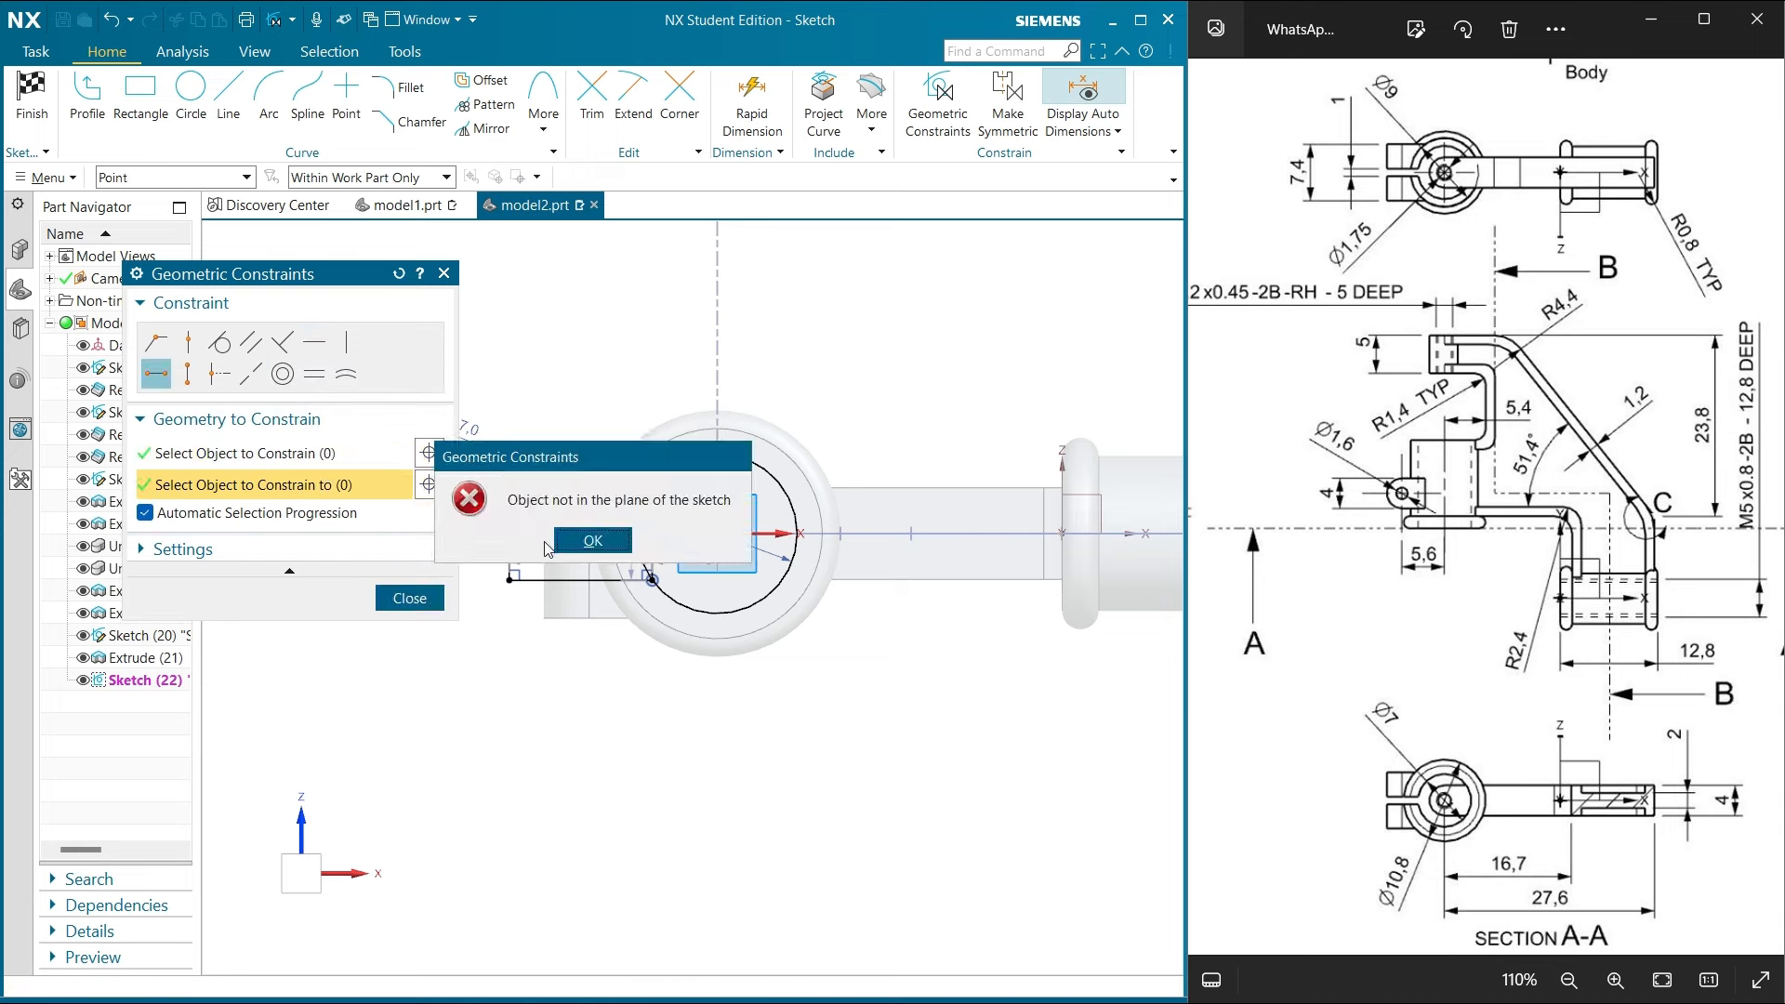
click(582, 541)
key(ctrl+z)
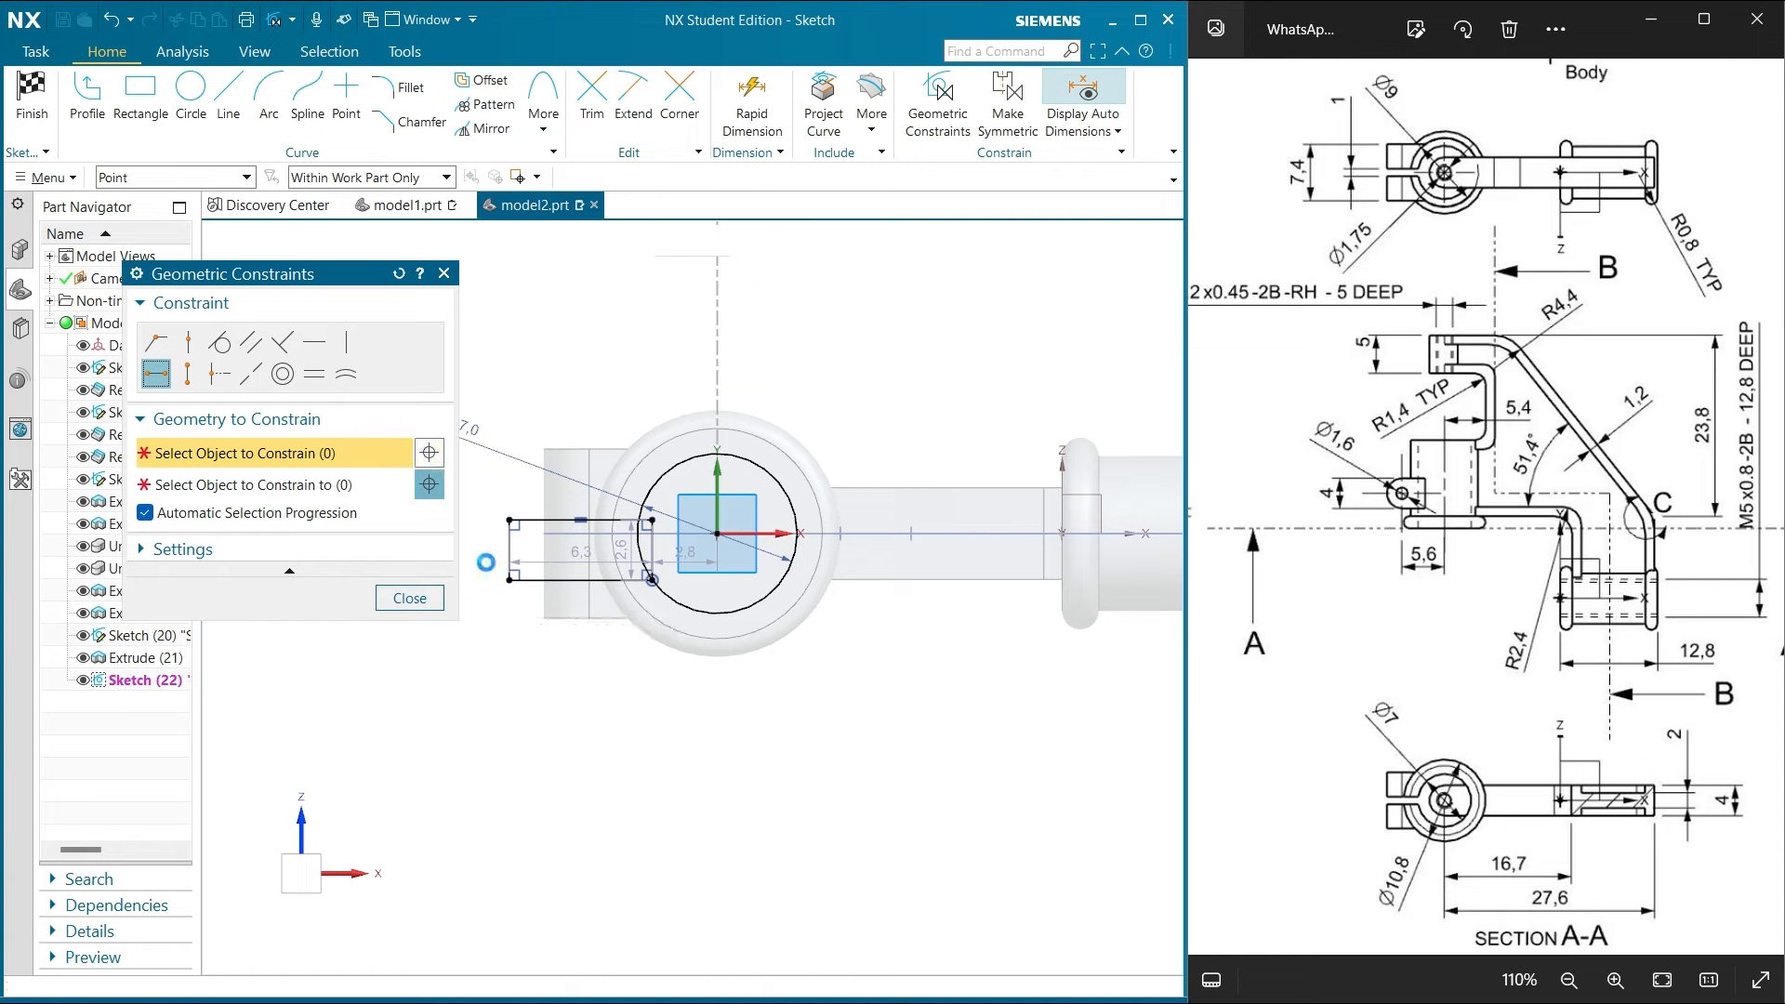
Draw a rectangle about 7.6 mm wide and 2.1 mm high across the lug into the bore circle
click(151, 99)
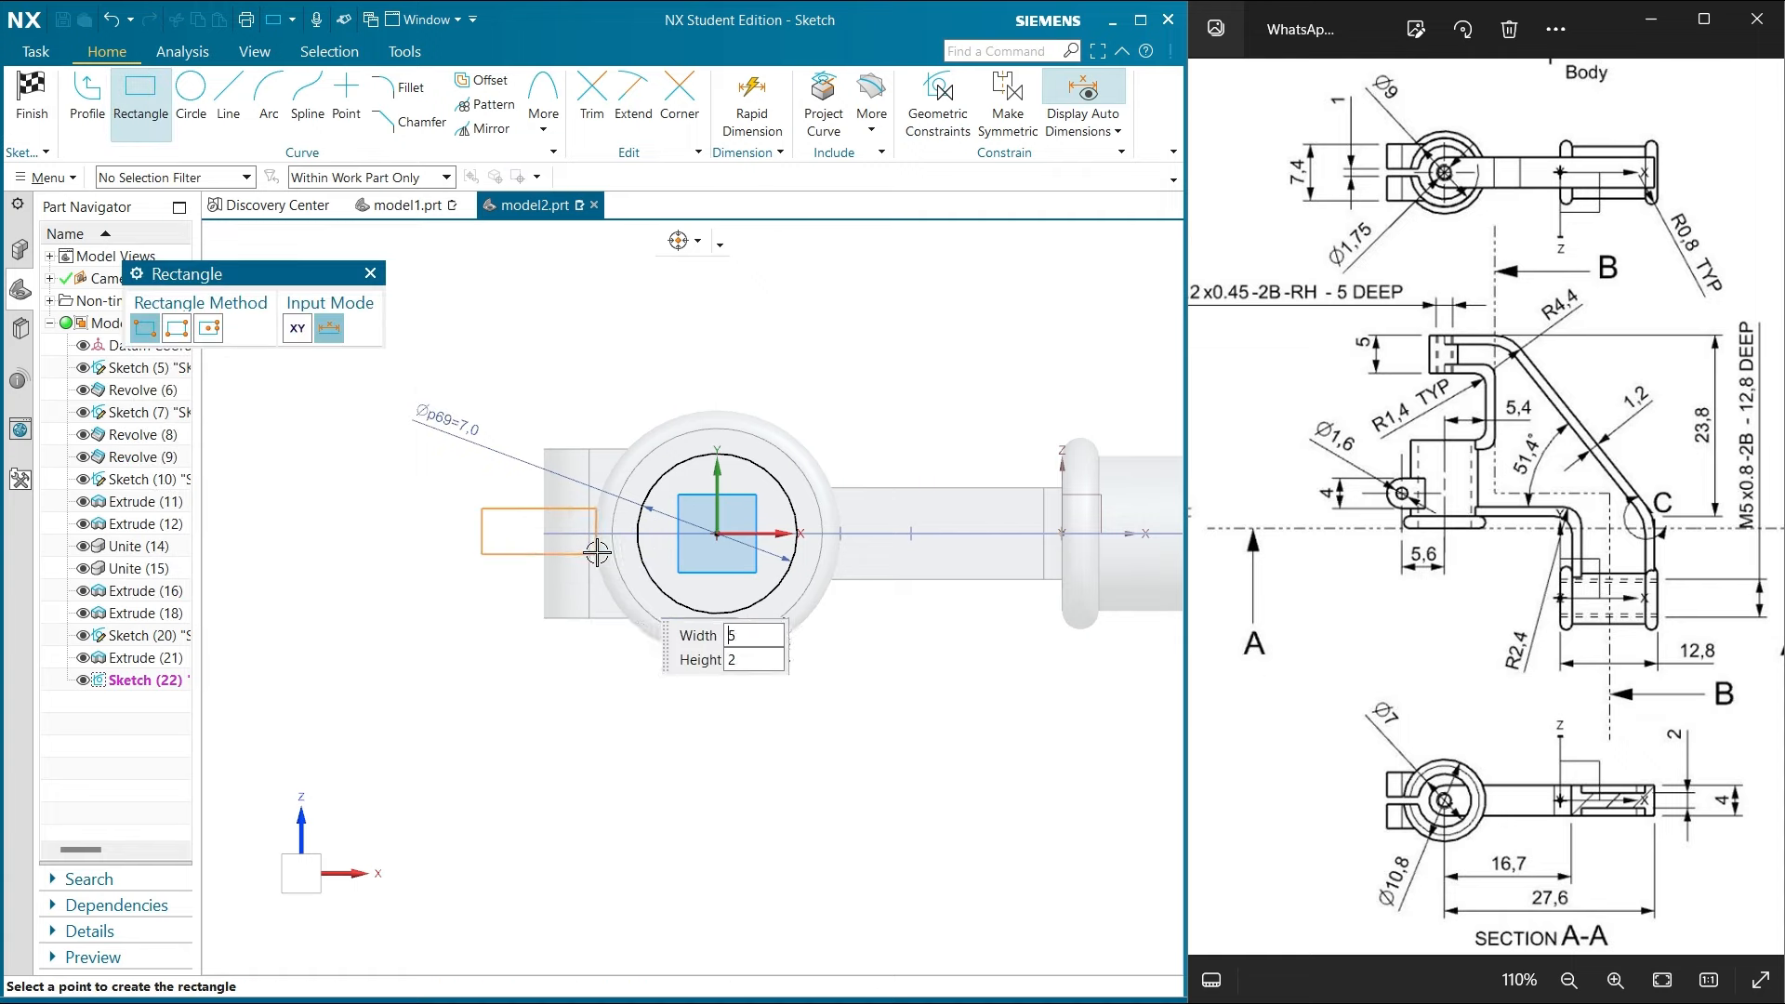
click(656, 555)
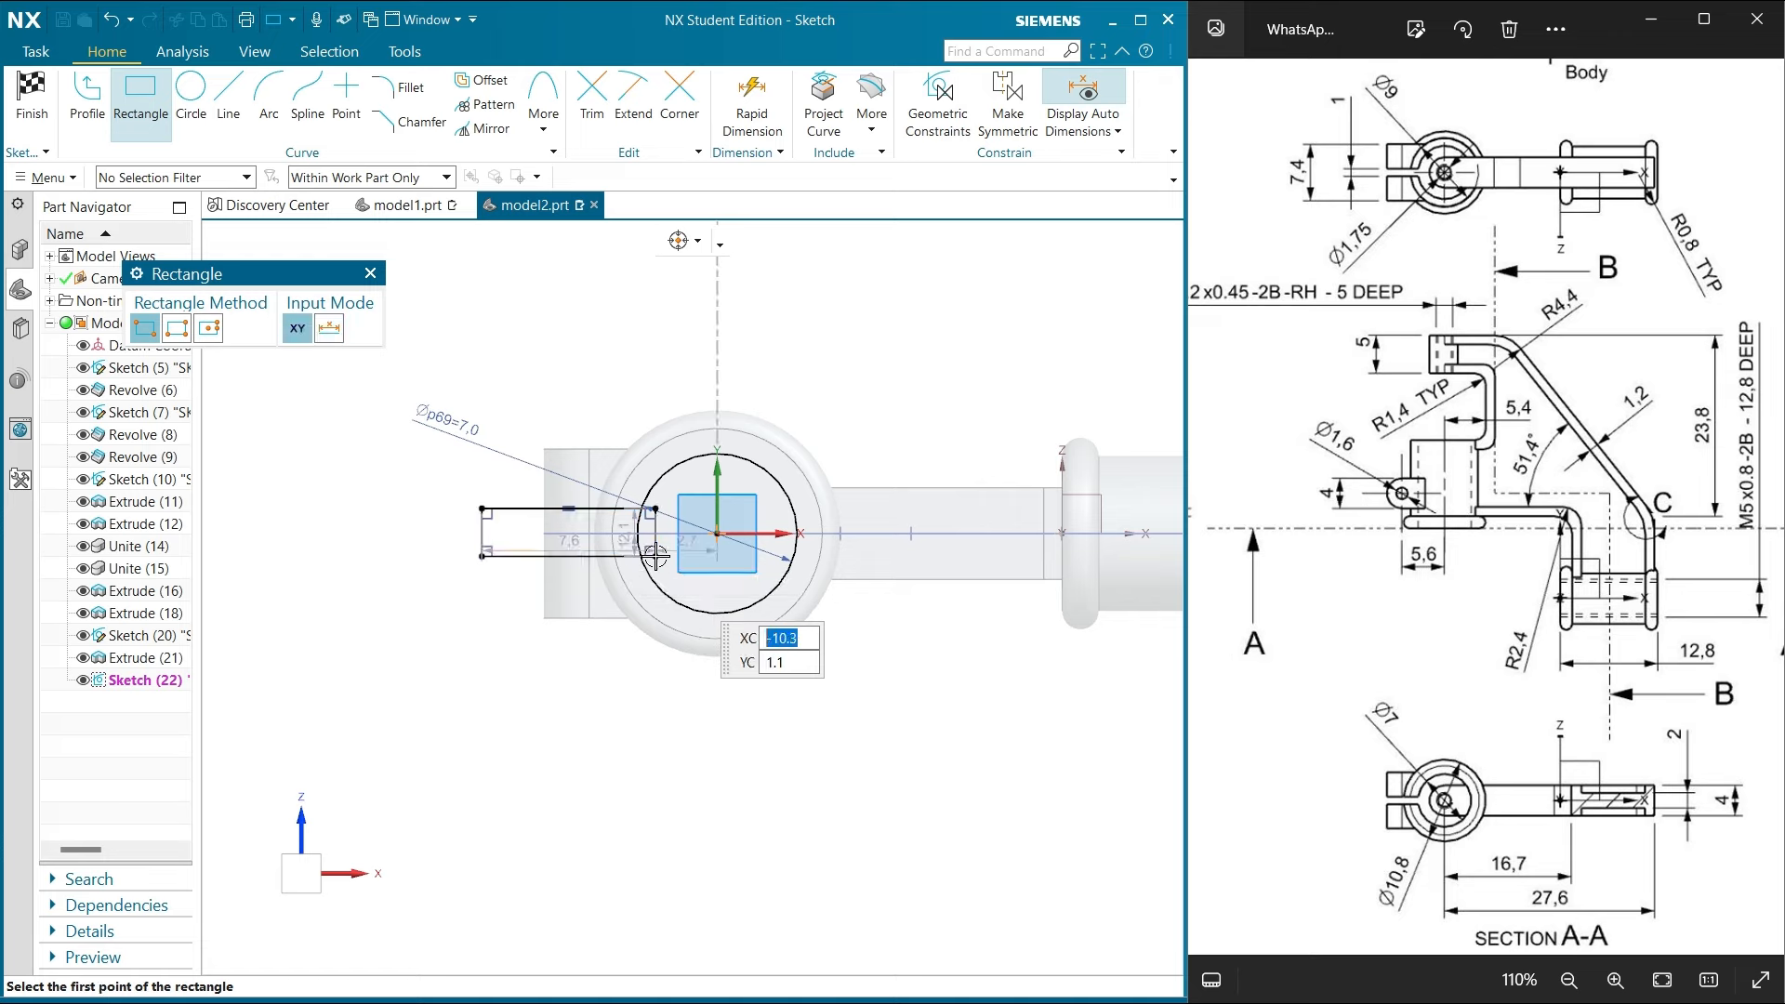
click(377, 275)
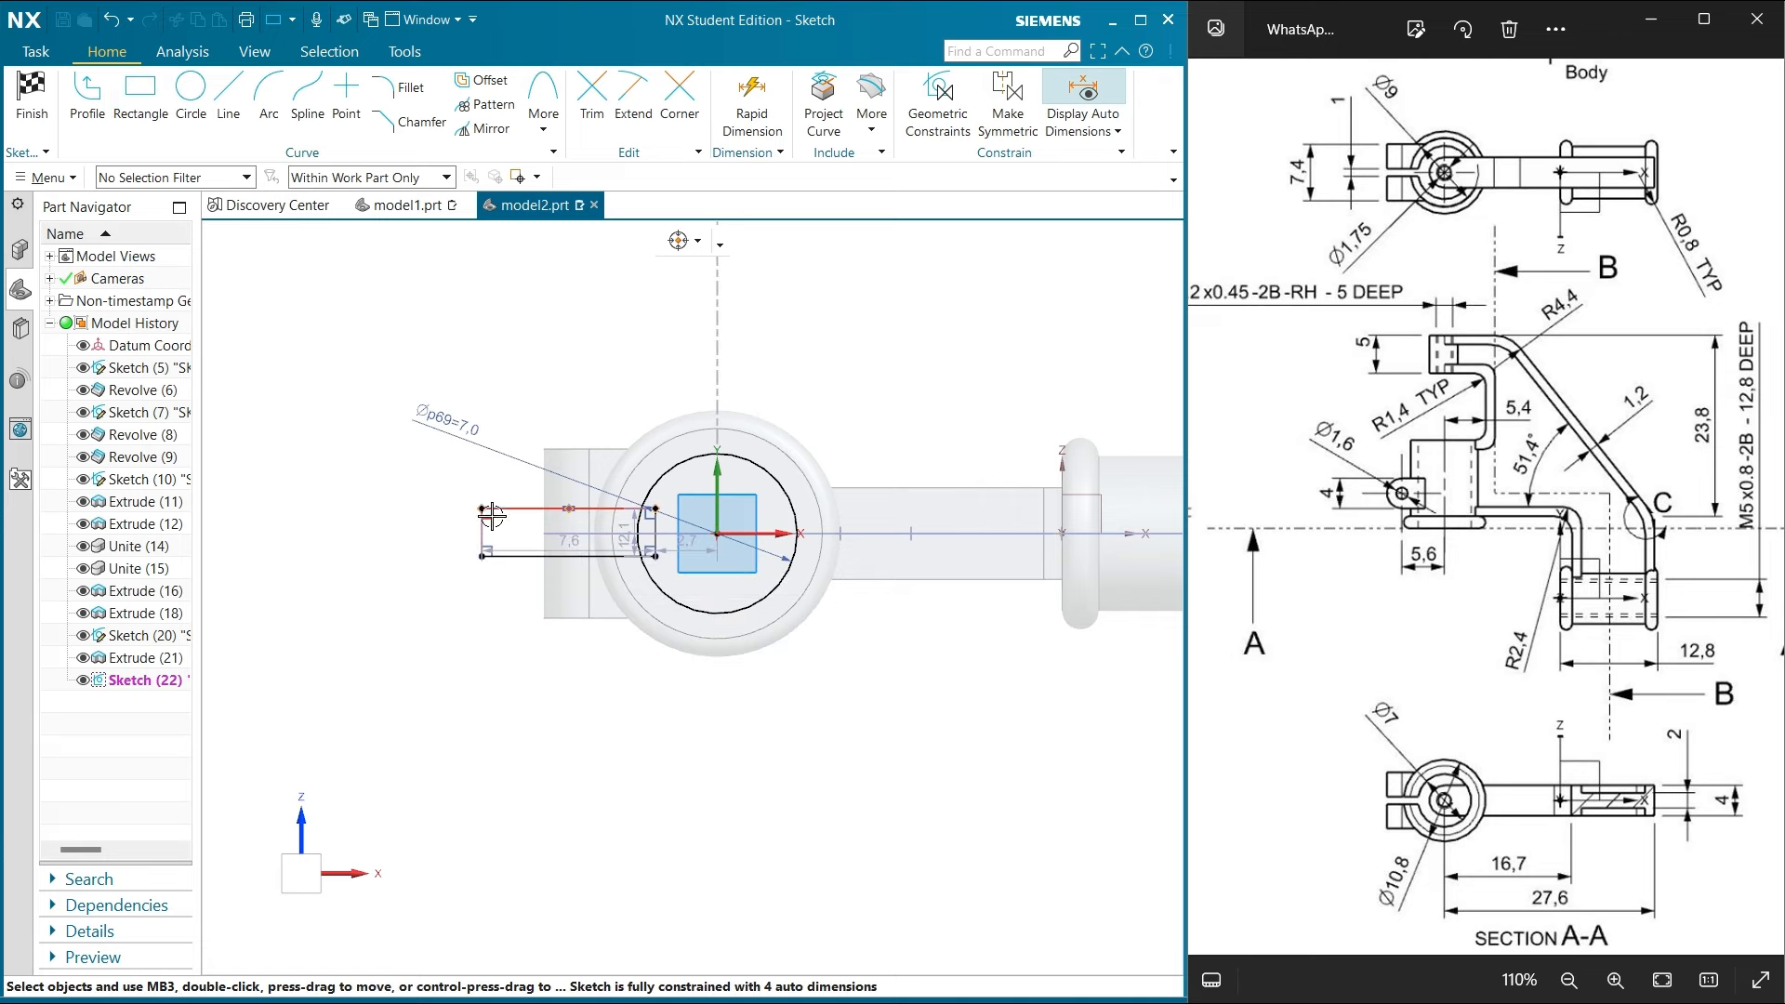
Try a horizontal alignment constraint between the midpoint of the new rectangle's outer side and the lug's outer edge
double_click(556, 535)
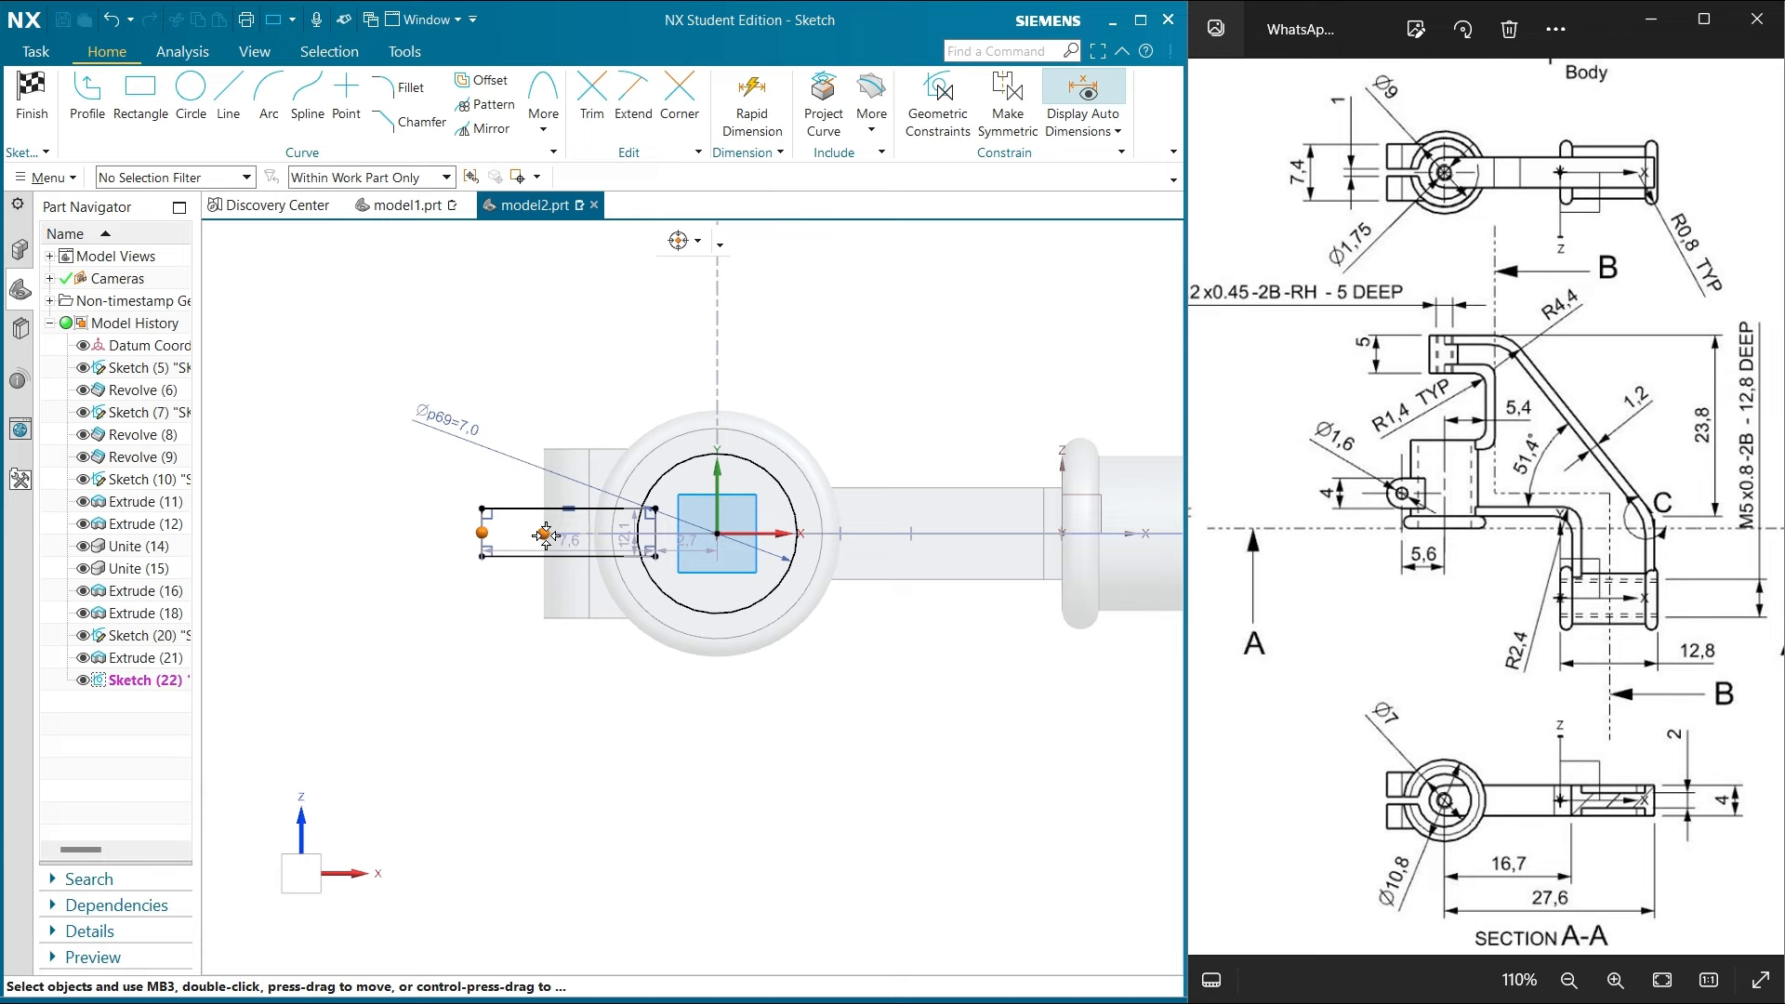
click(546, 536)
key(Escape)
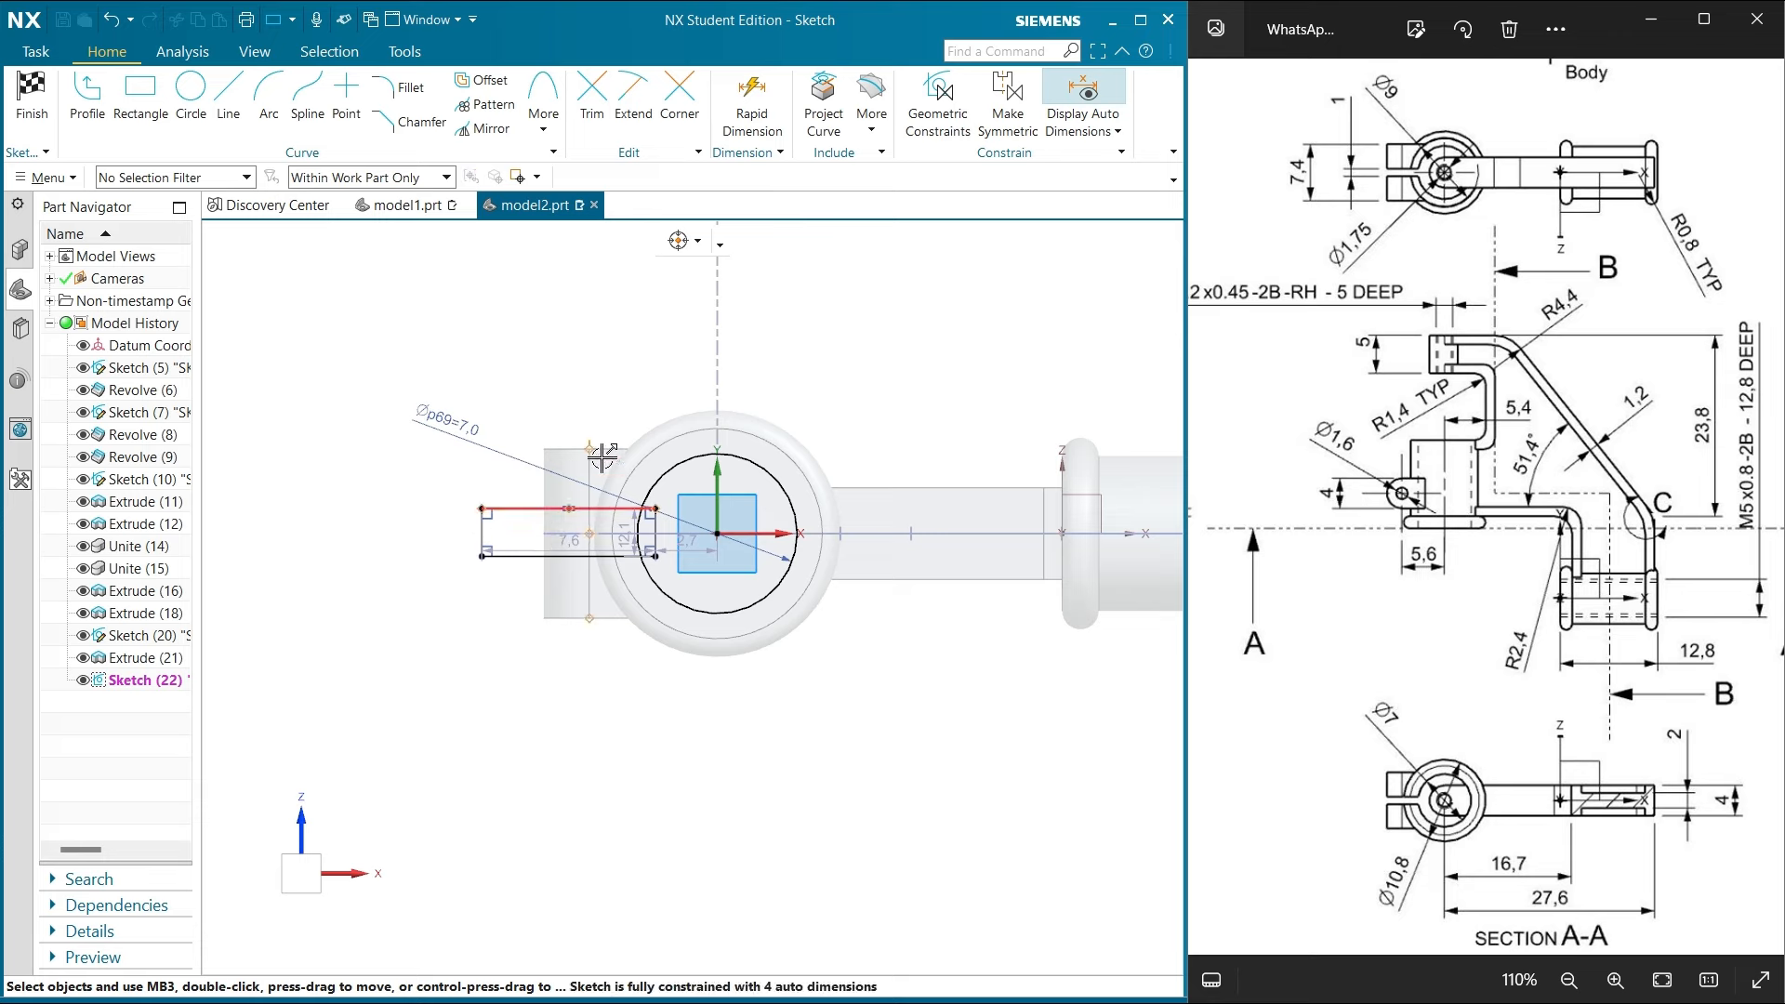
click(938, 103)
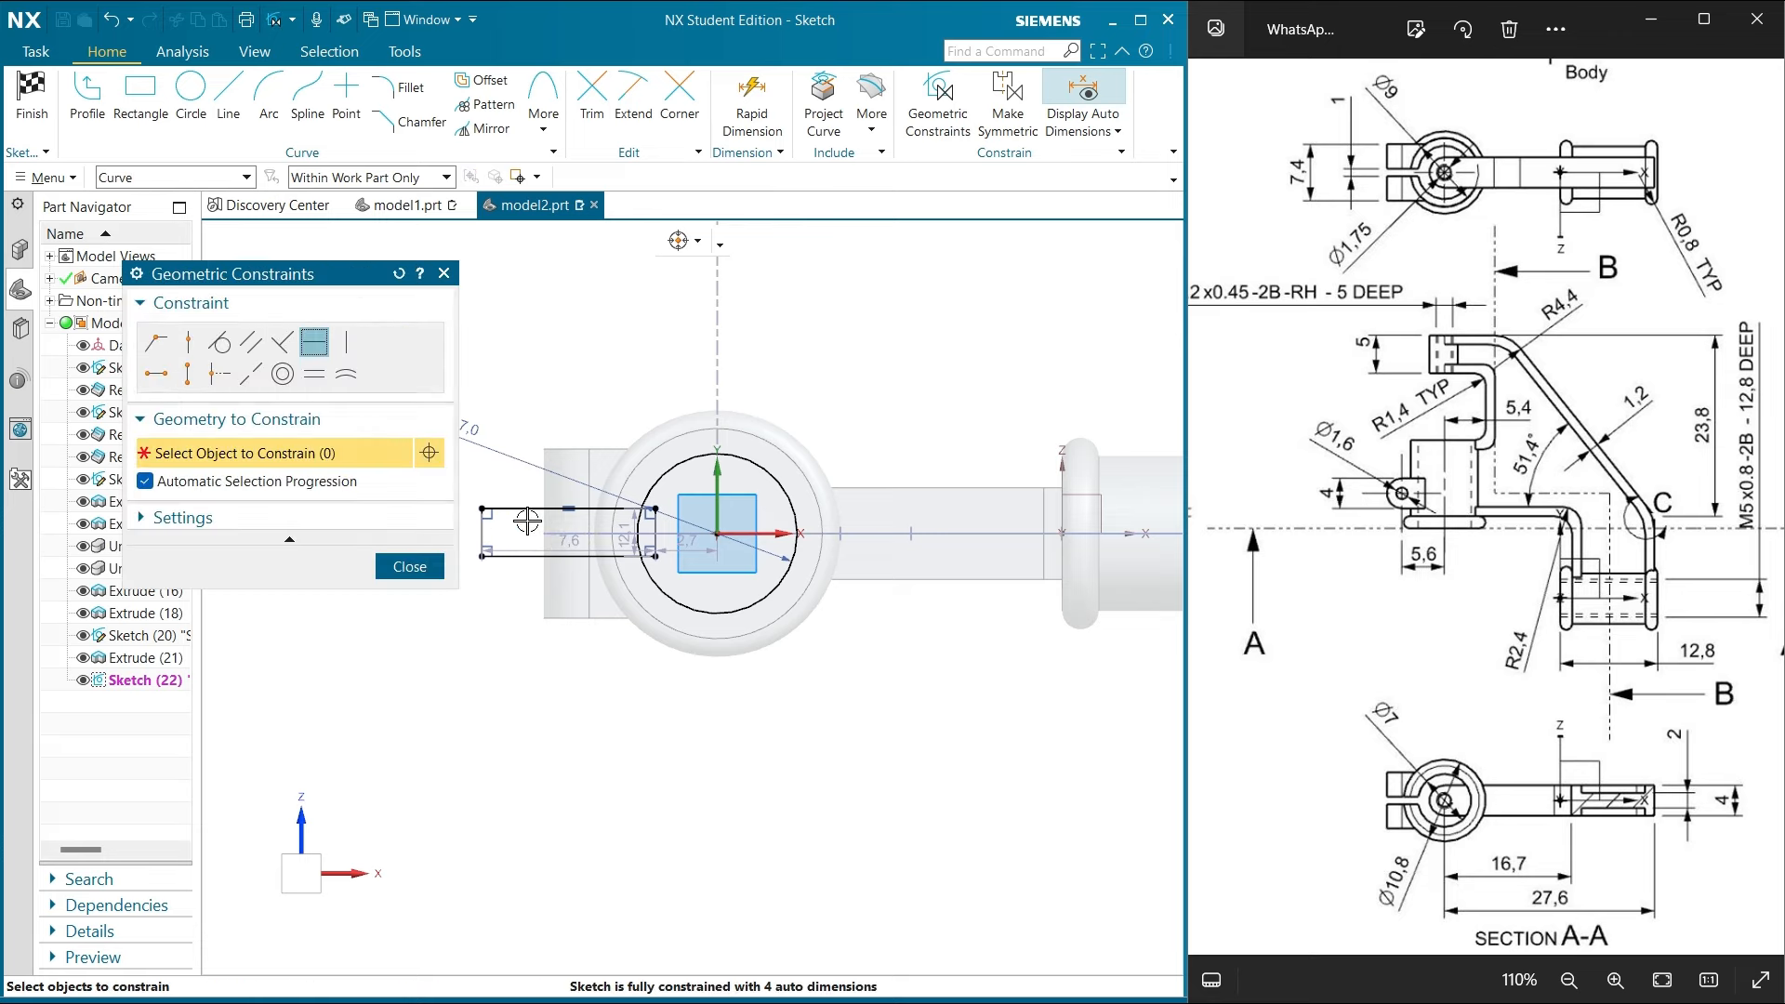
click(155, 374)
click(485, 532)
click(542, 539)
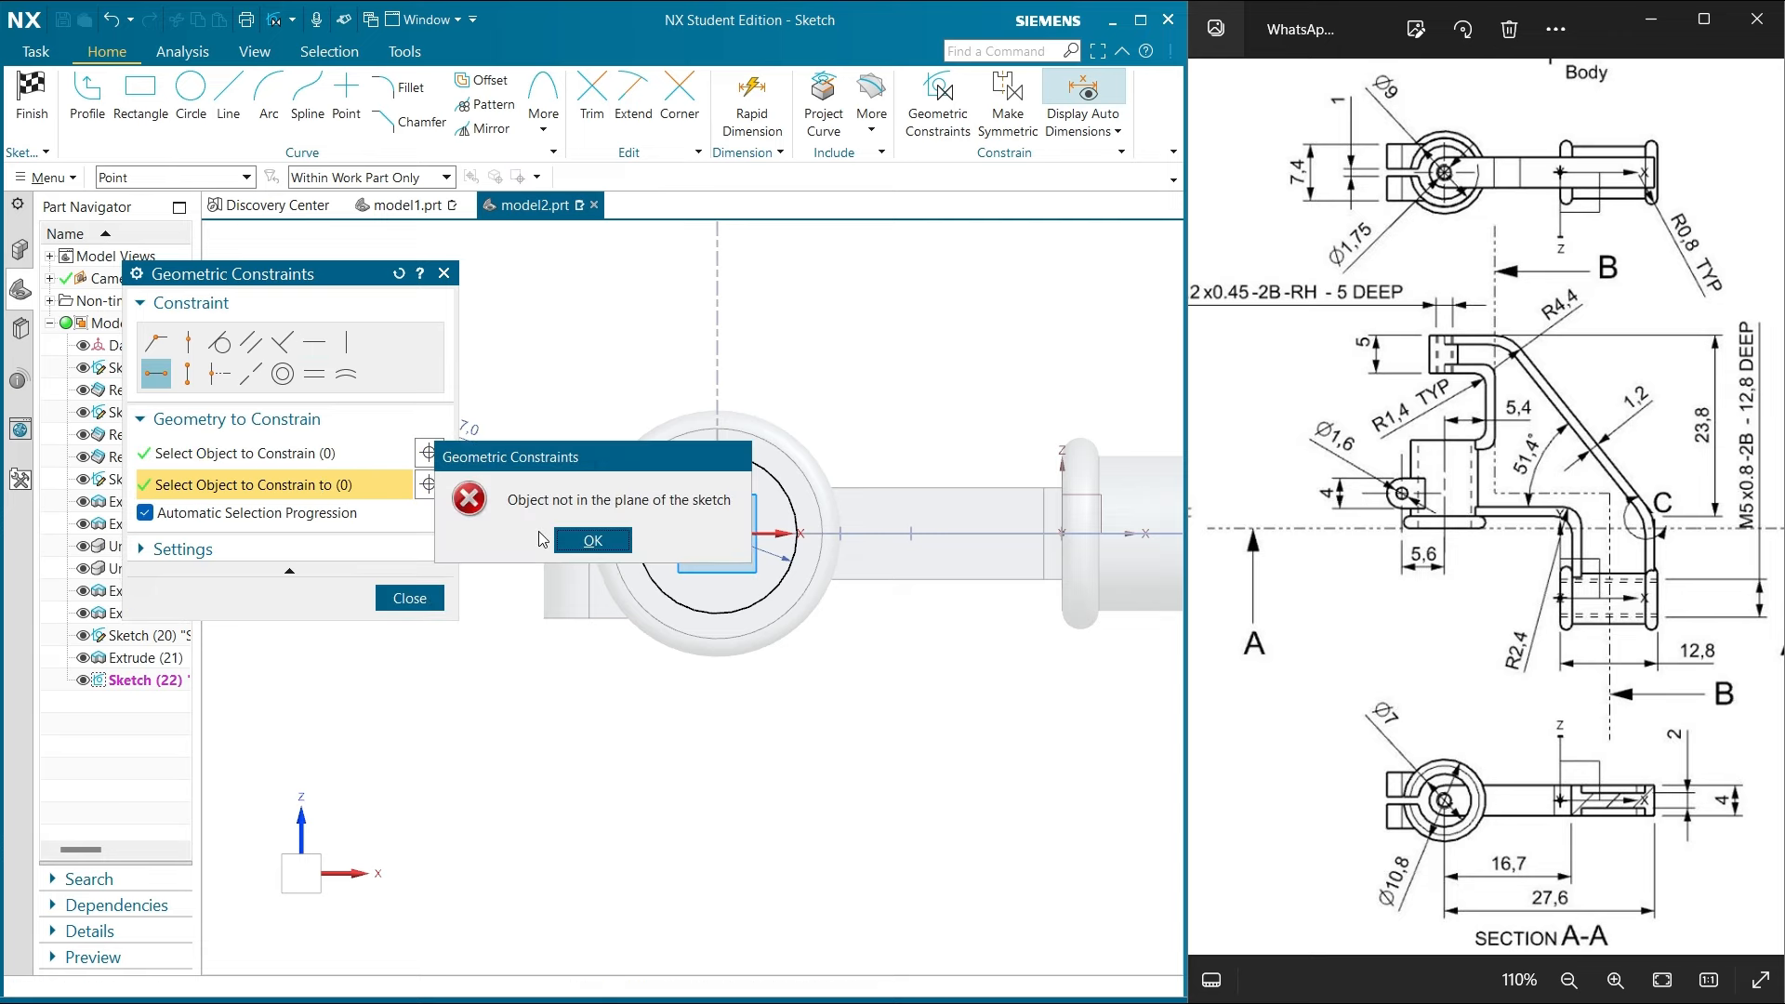
click(594, 542)
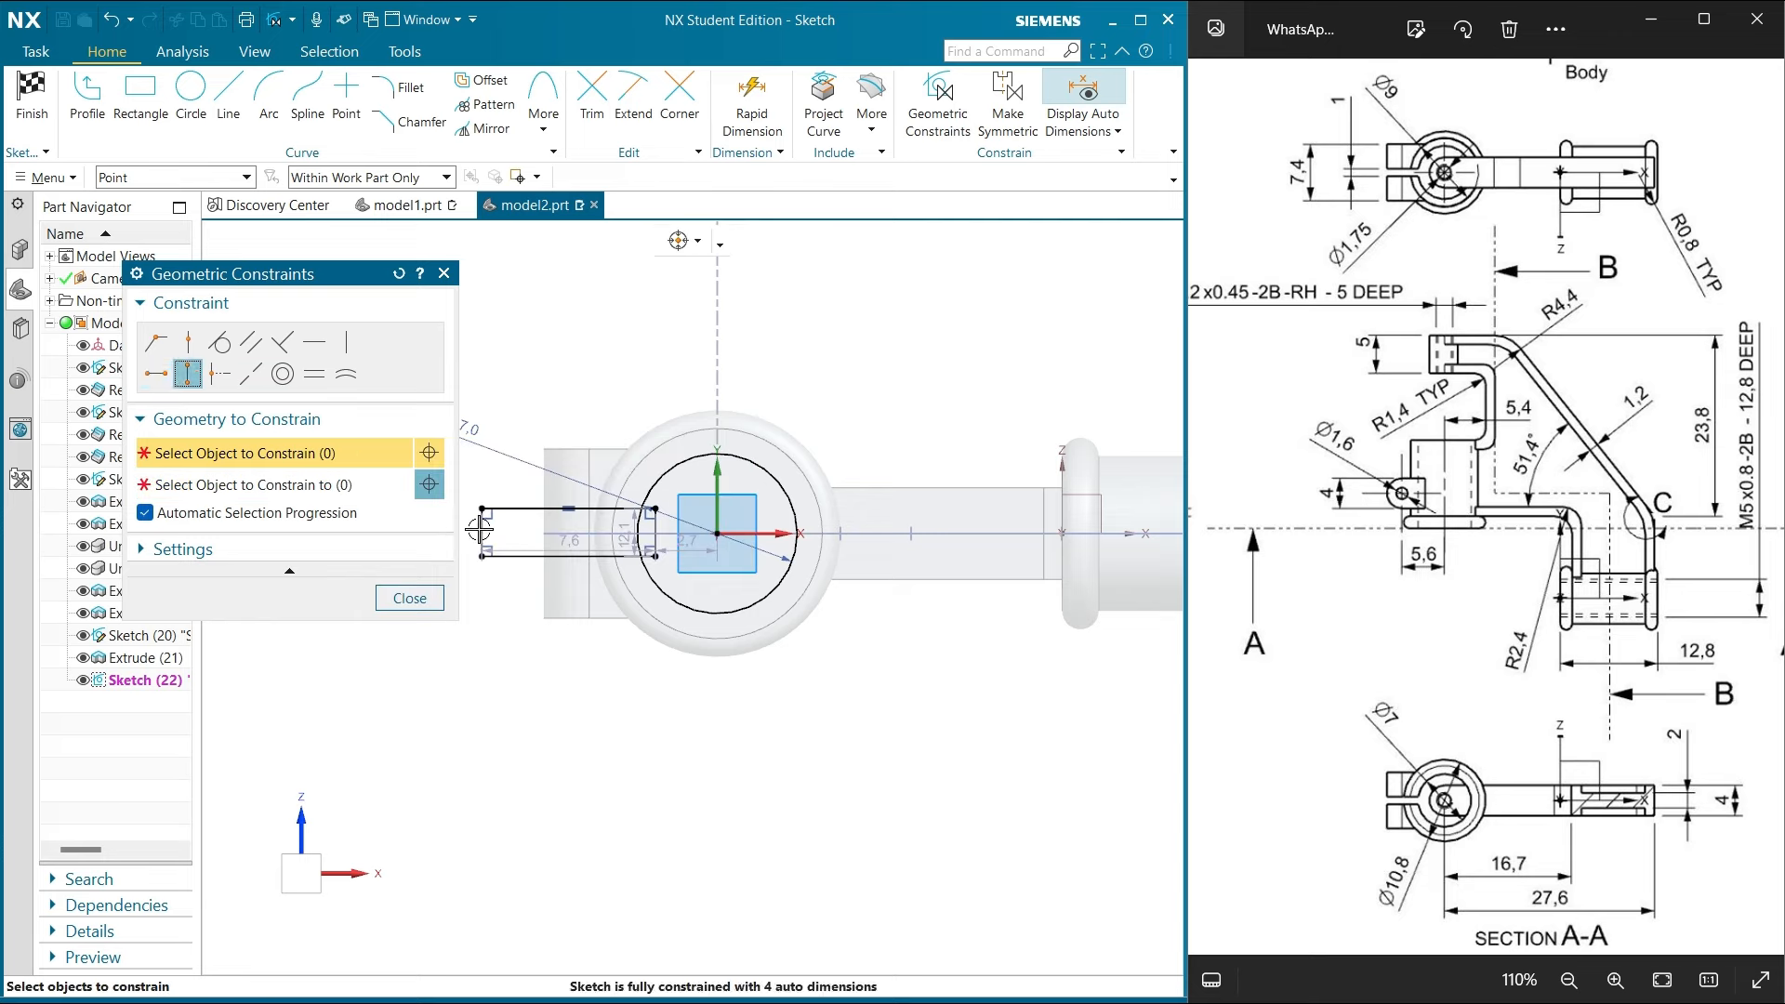
Try a vertical alignment constraint between the rectangle's outer side and the lug's edge, and undo the rectangle
click(549, 534)
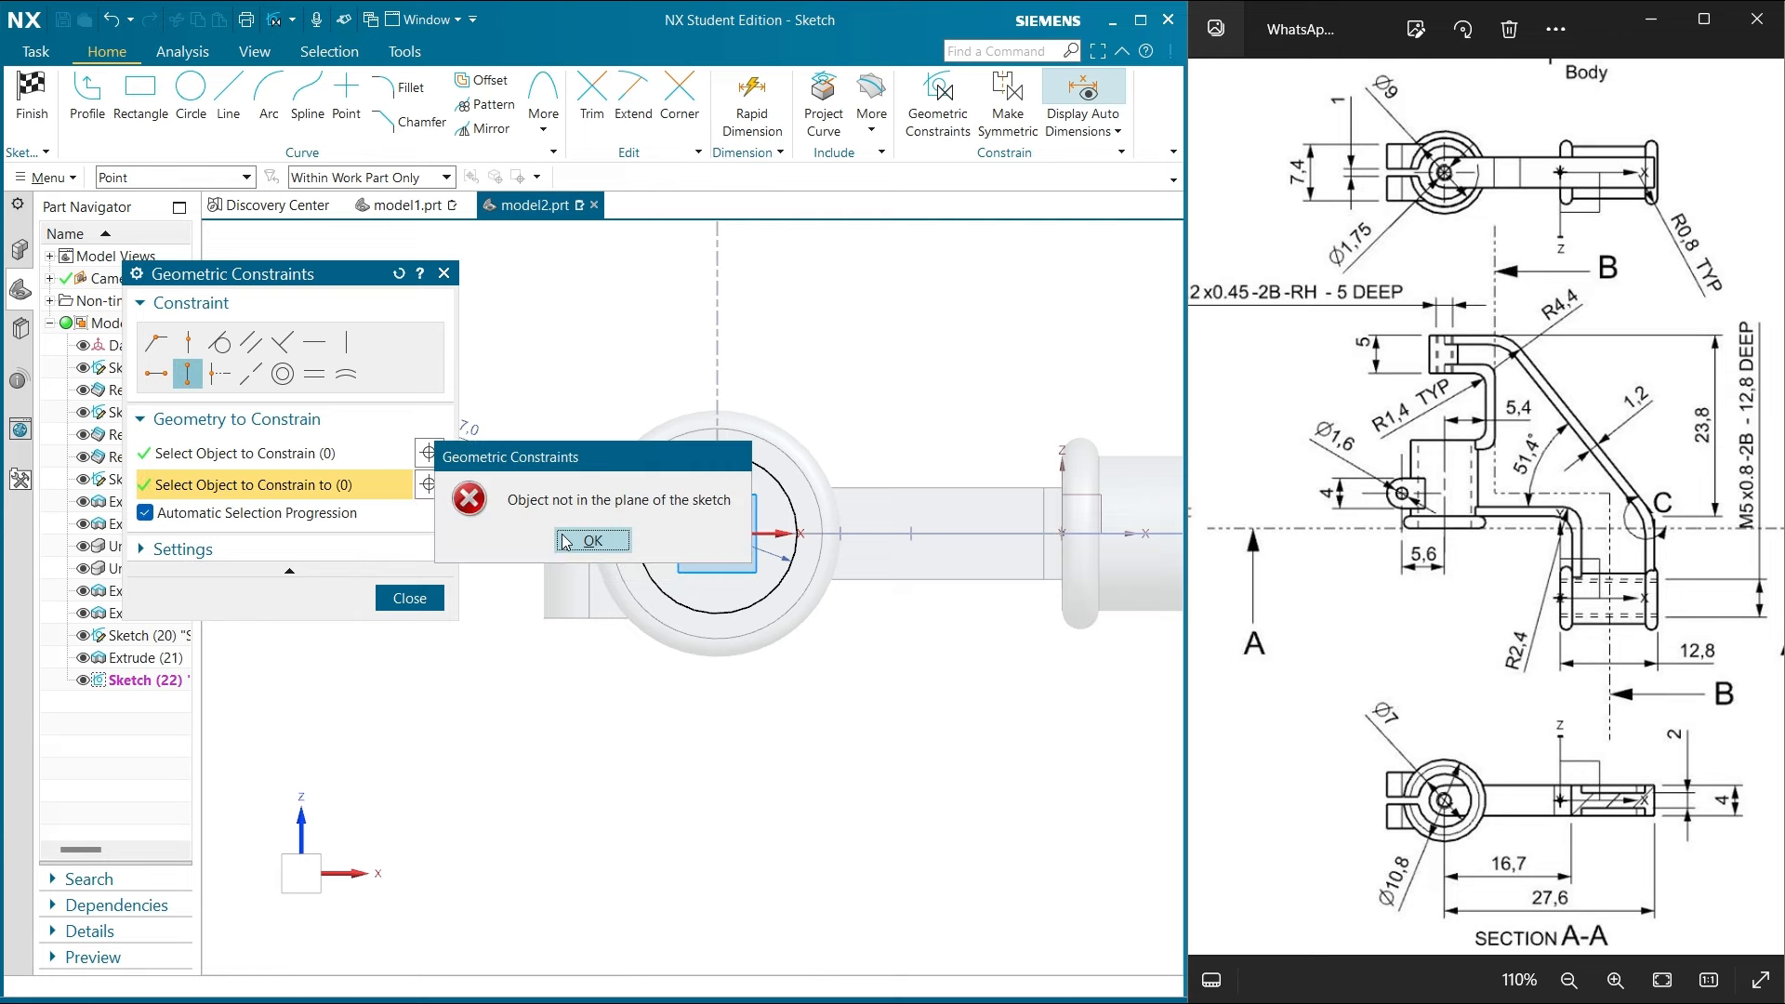
click(591, 541)
click(409, 598)
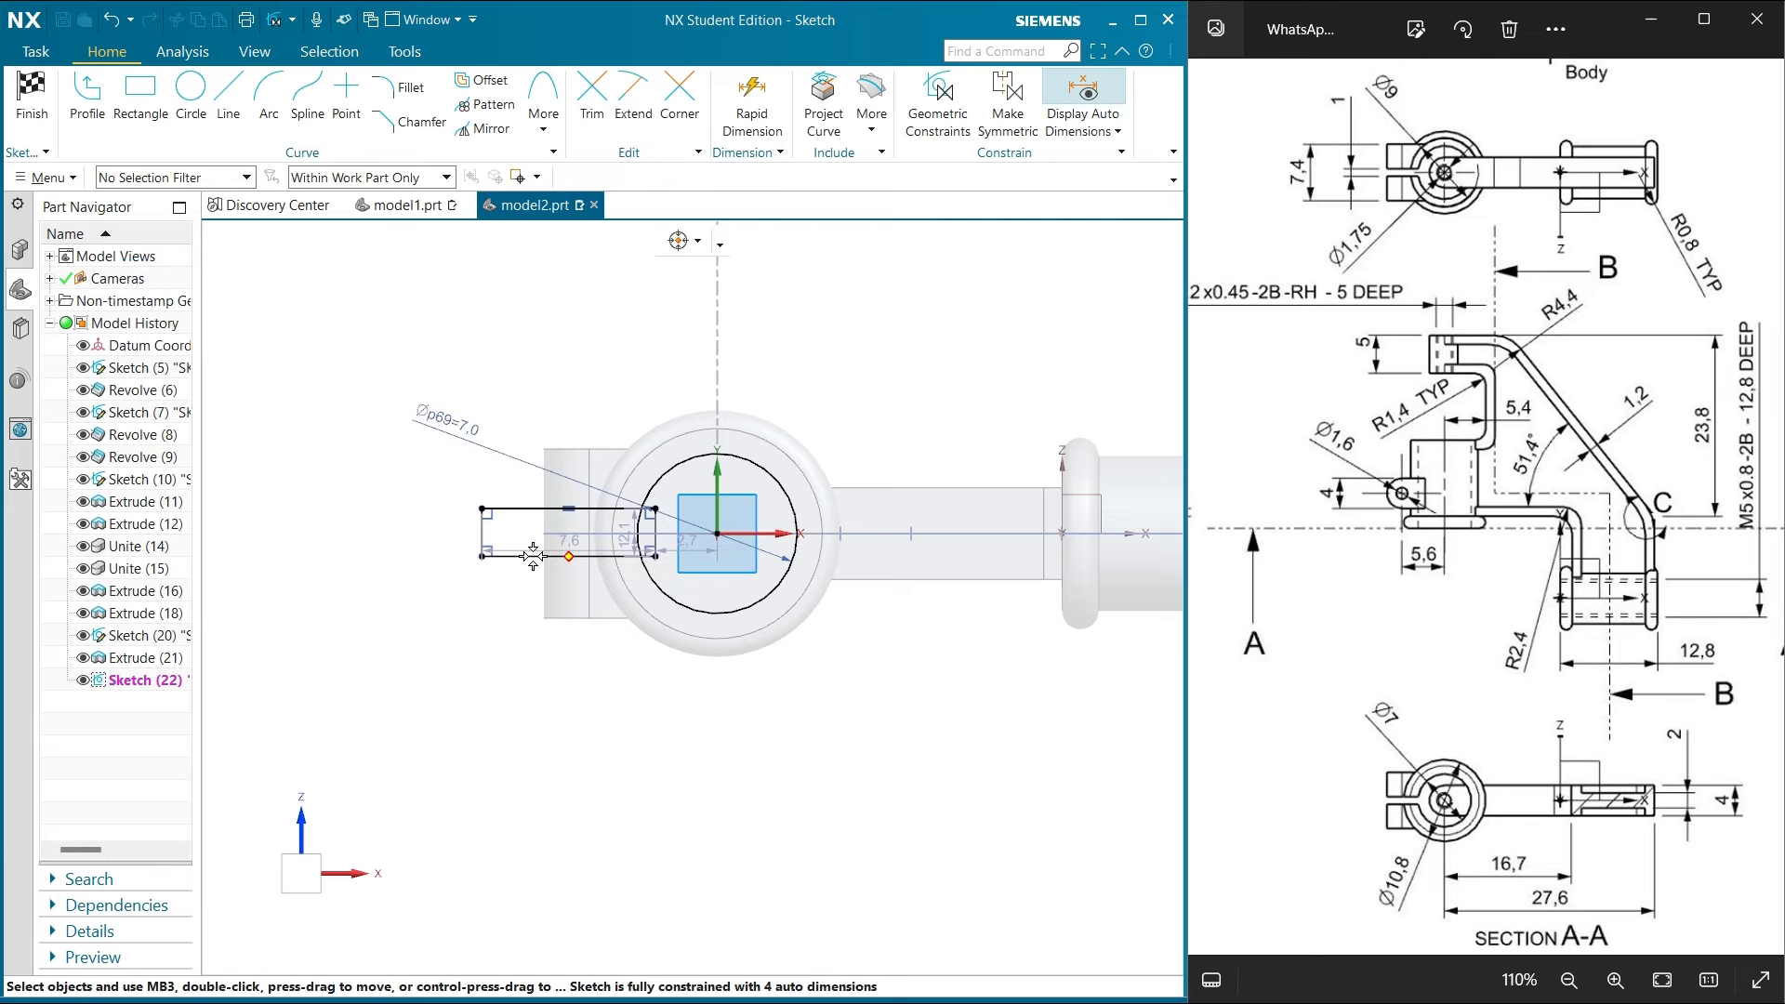
key(ctrl+z)
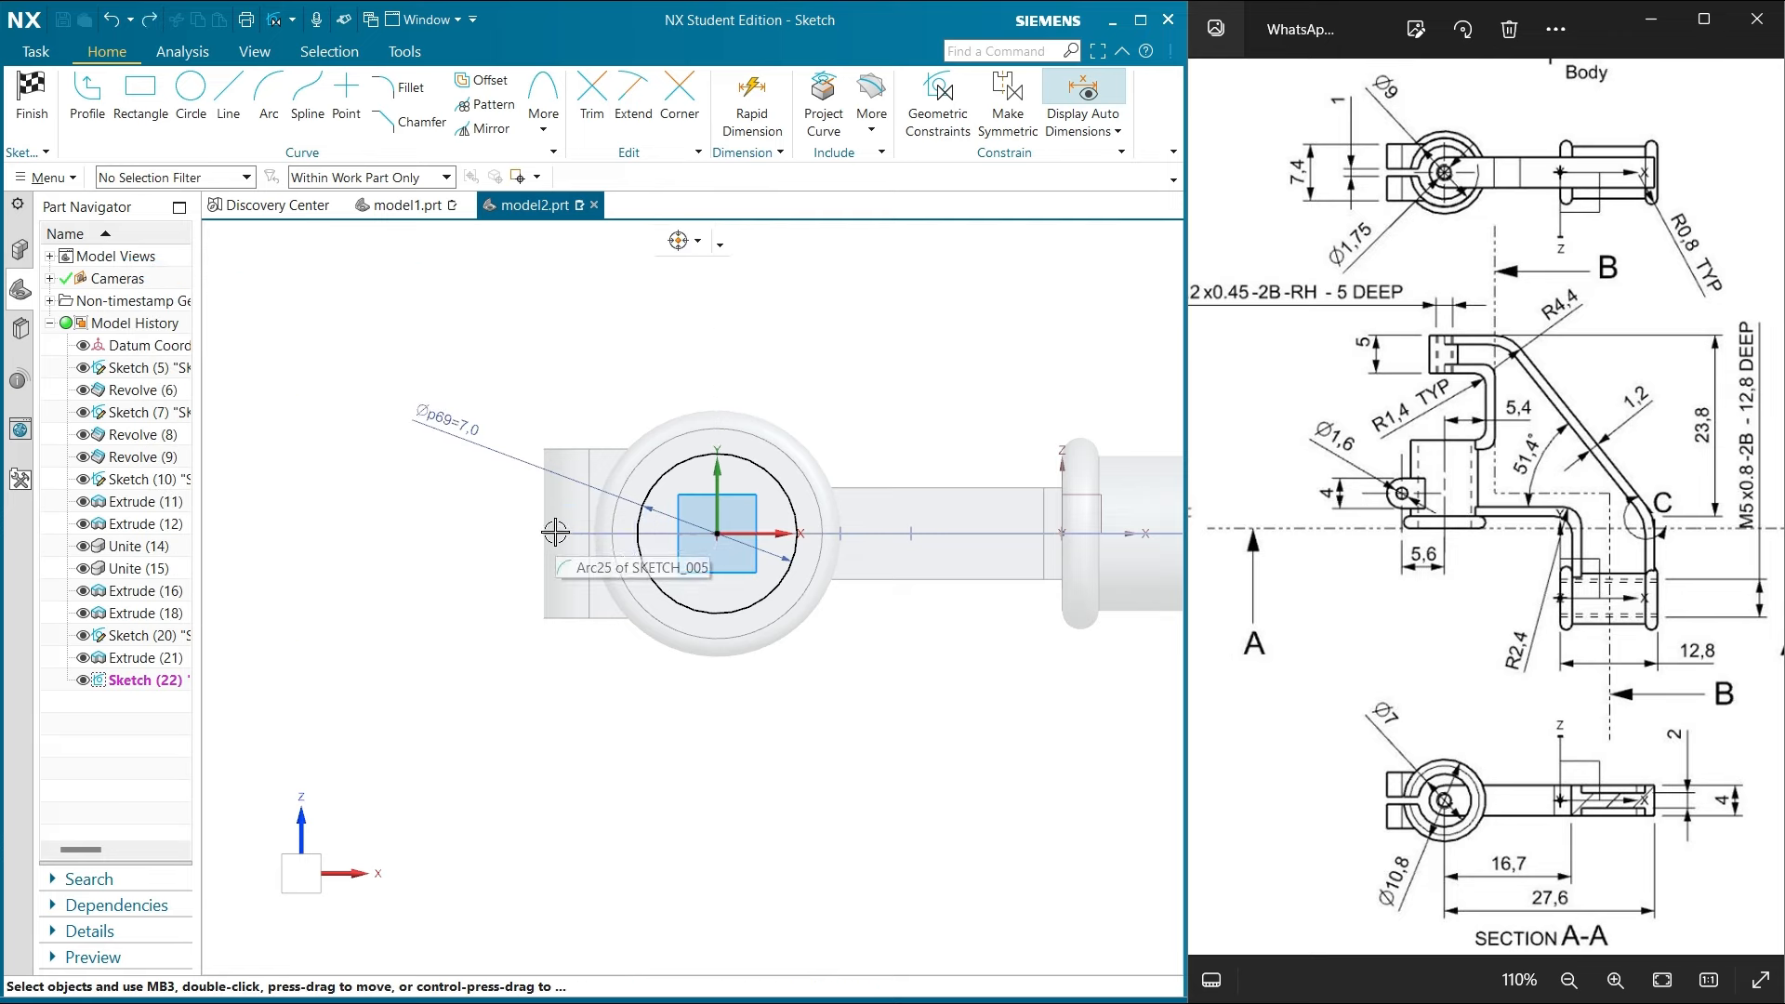
Draw two parallel horizontal lines about 4.6 and 4.9 mm long from the lug's outer edge into the bore circle, on either side of its centre
scroll(637, 544, up, 4)
click(228, 92)
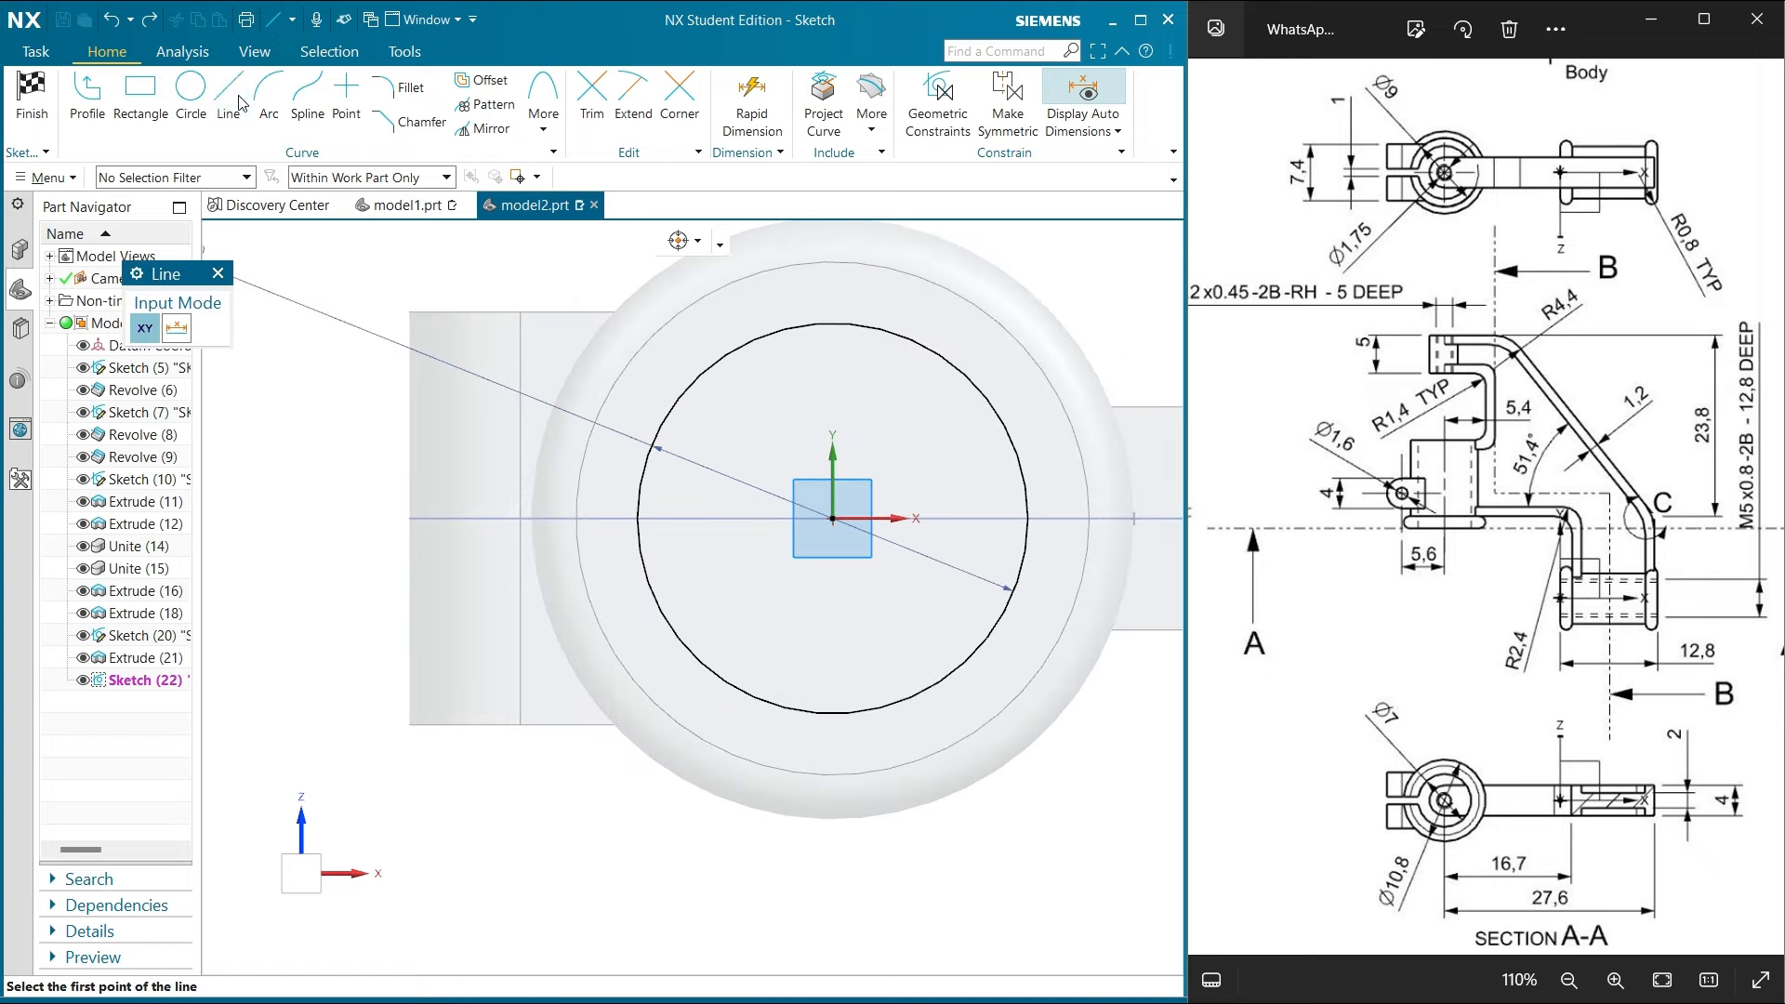
click(410, 456)
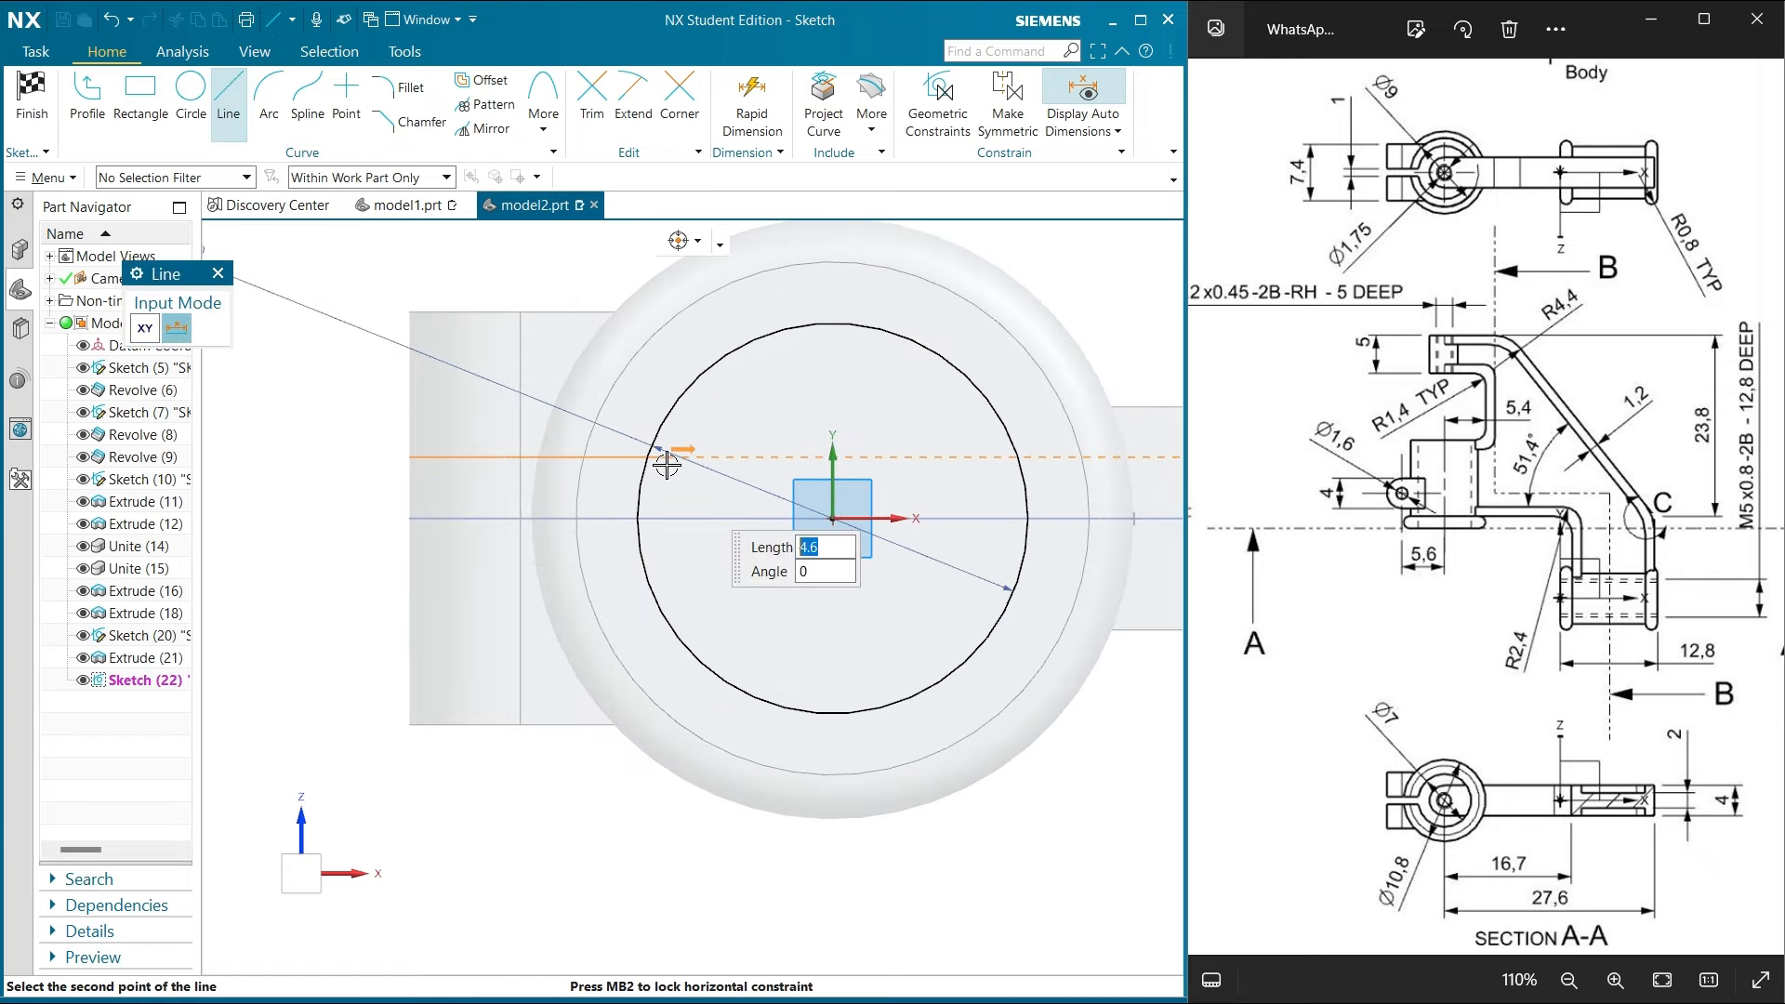
click(665, 457)
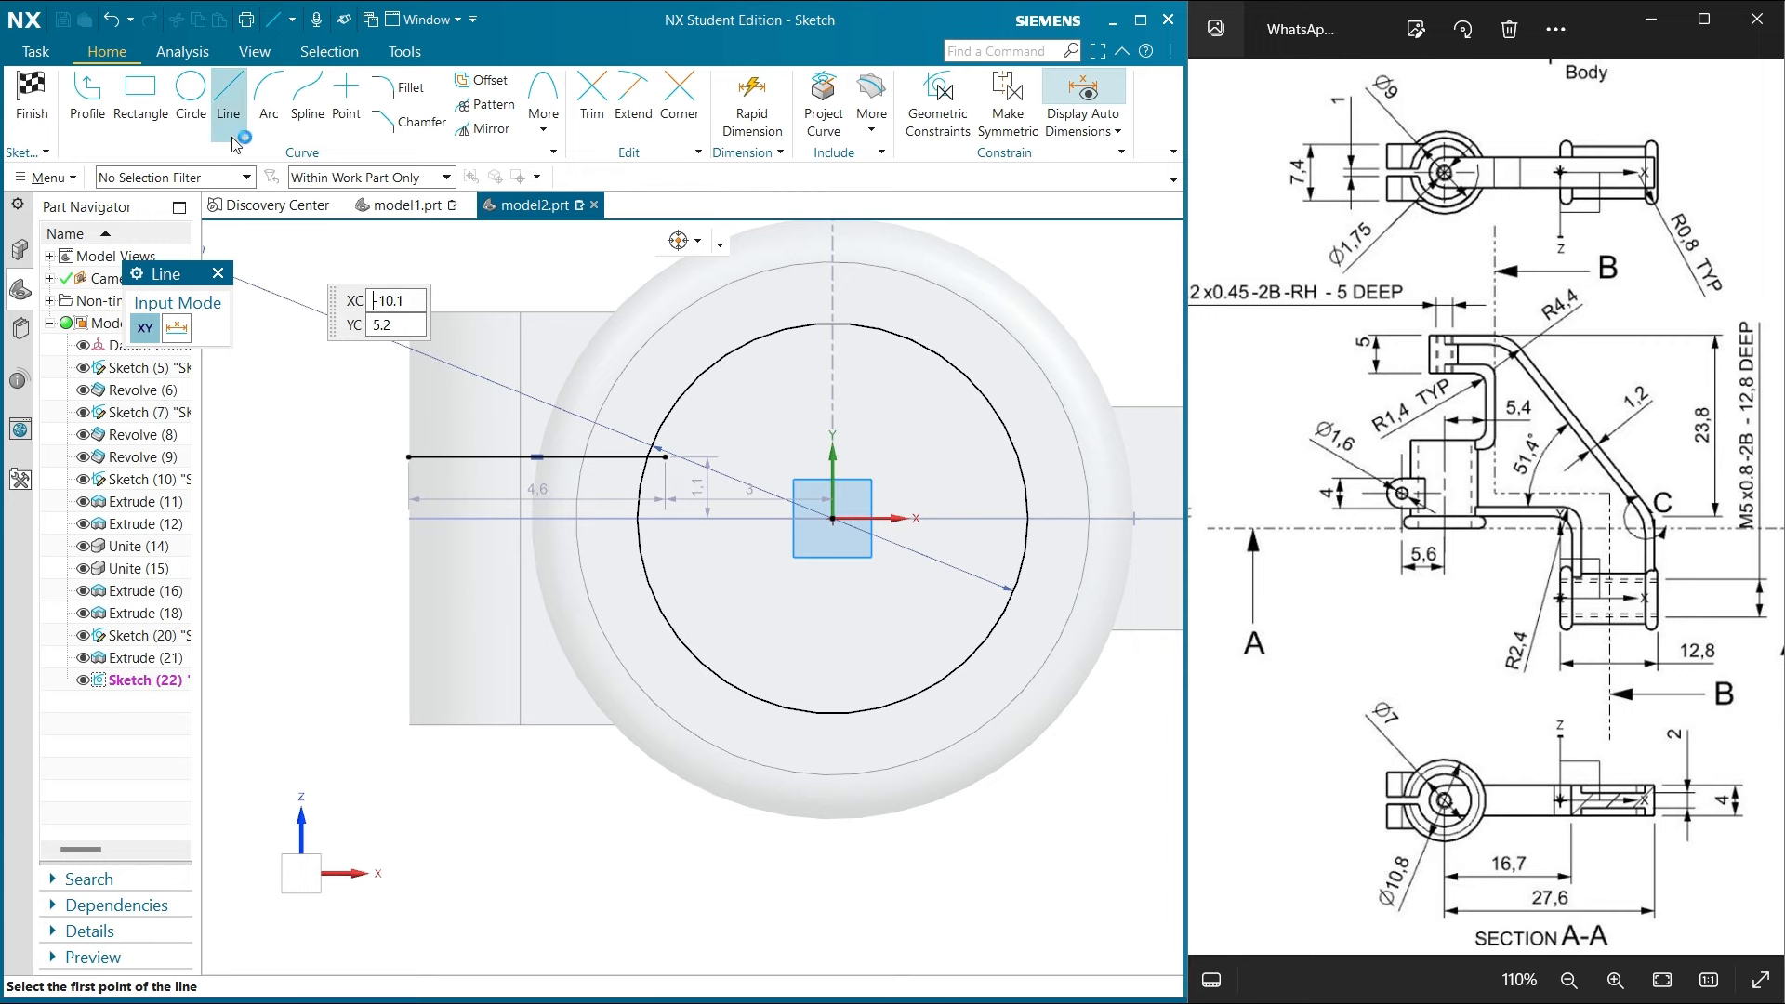
click(410, 564)
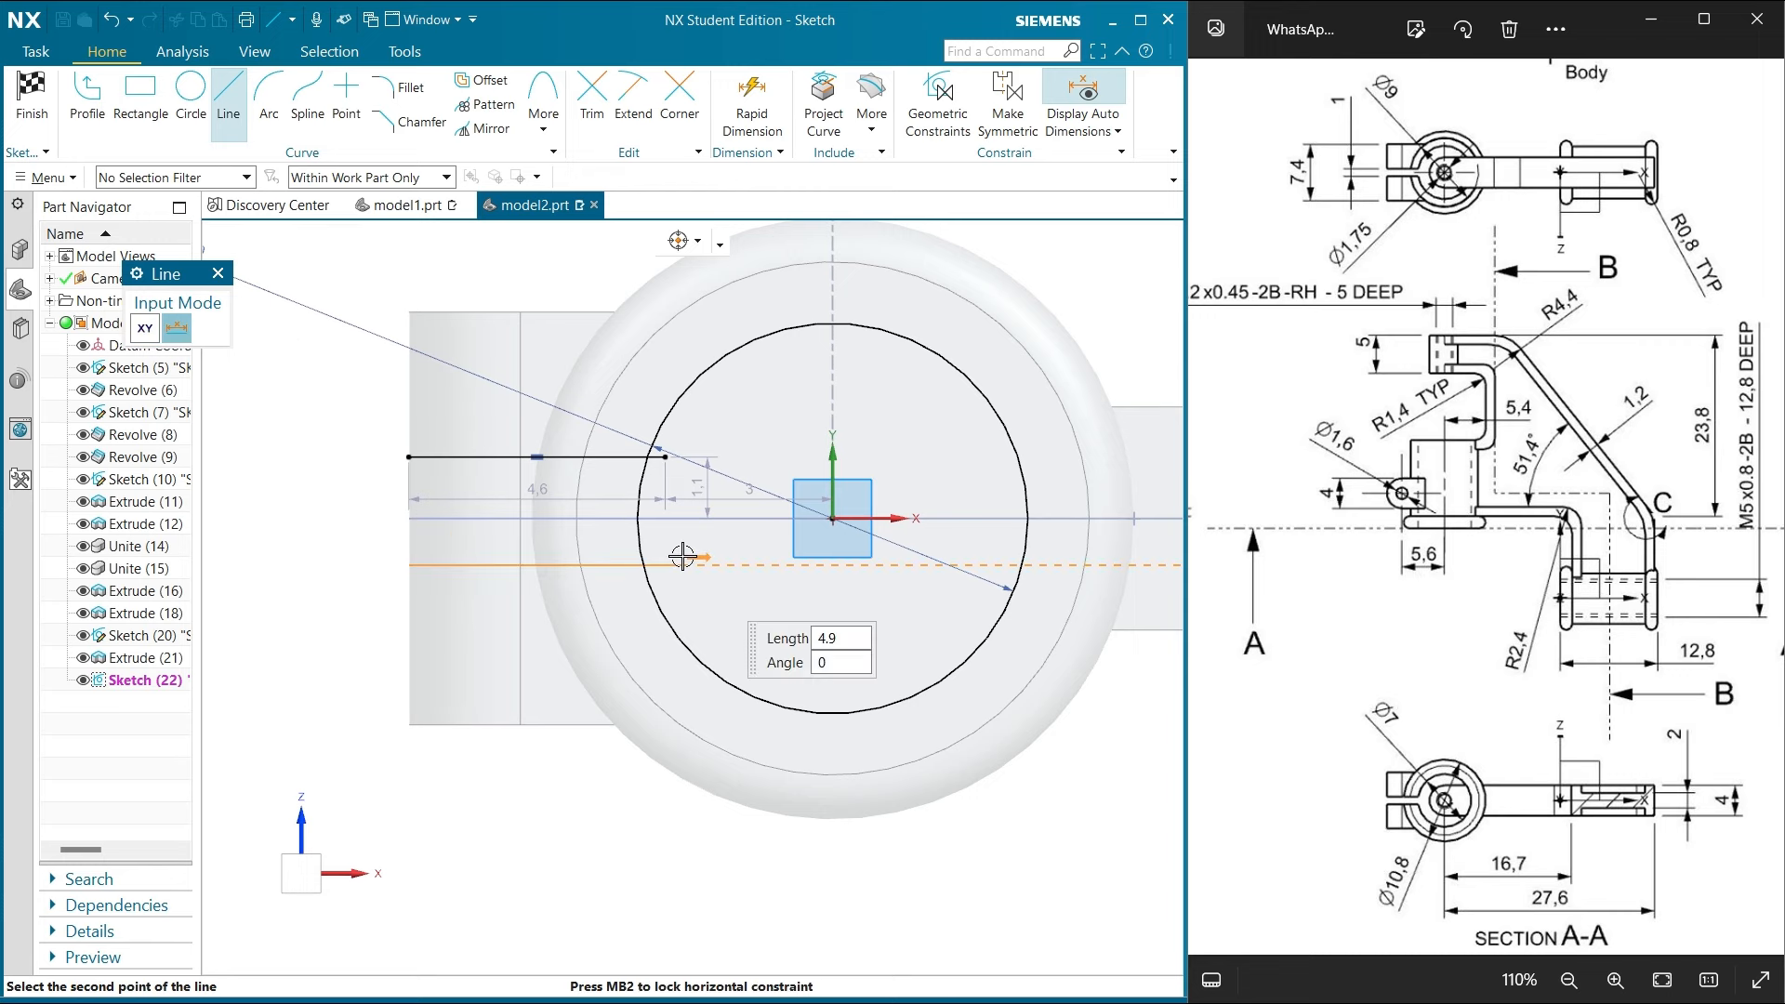
click(683, 557)
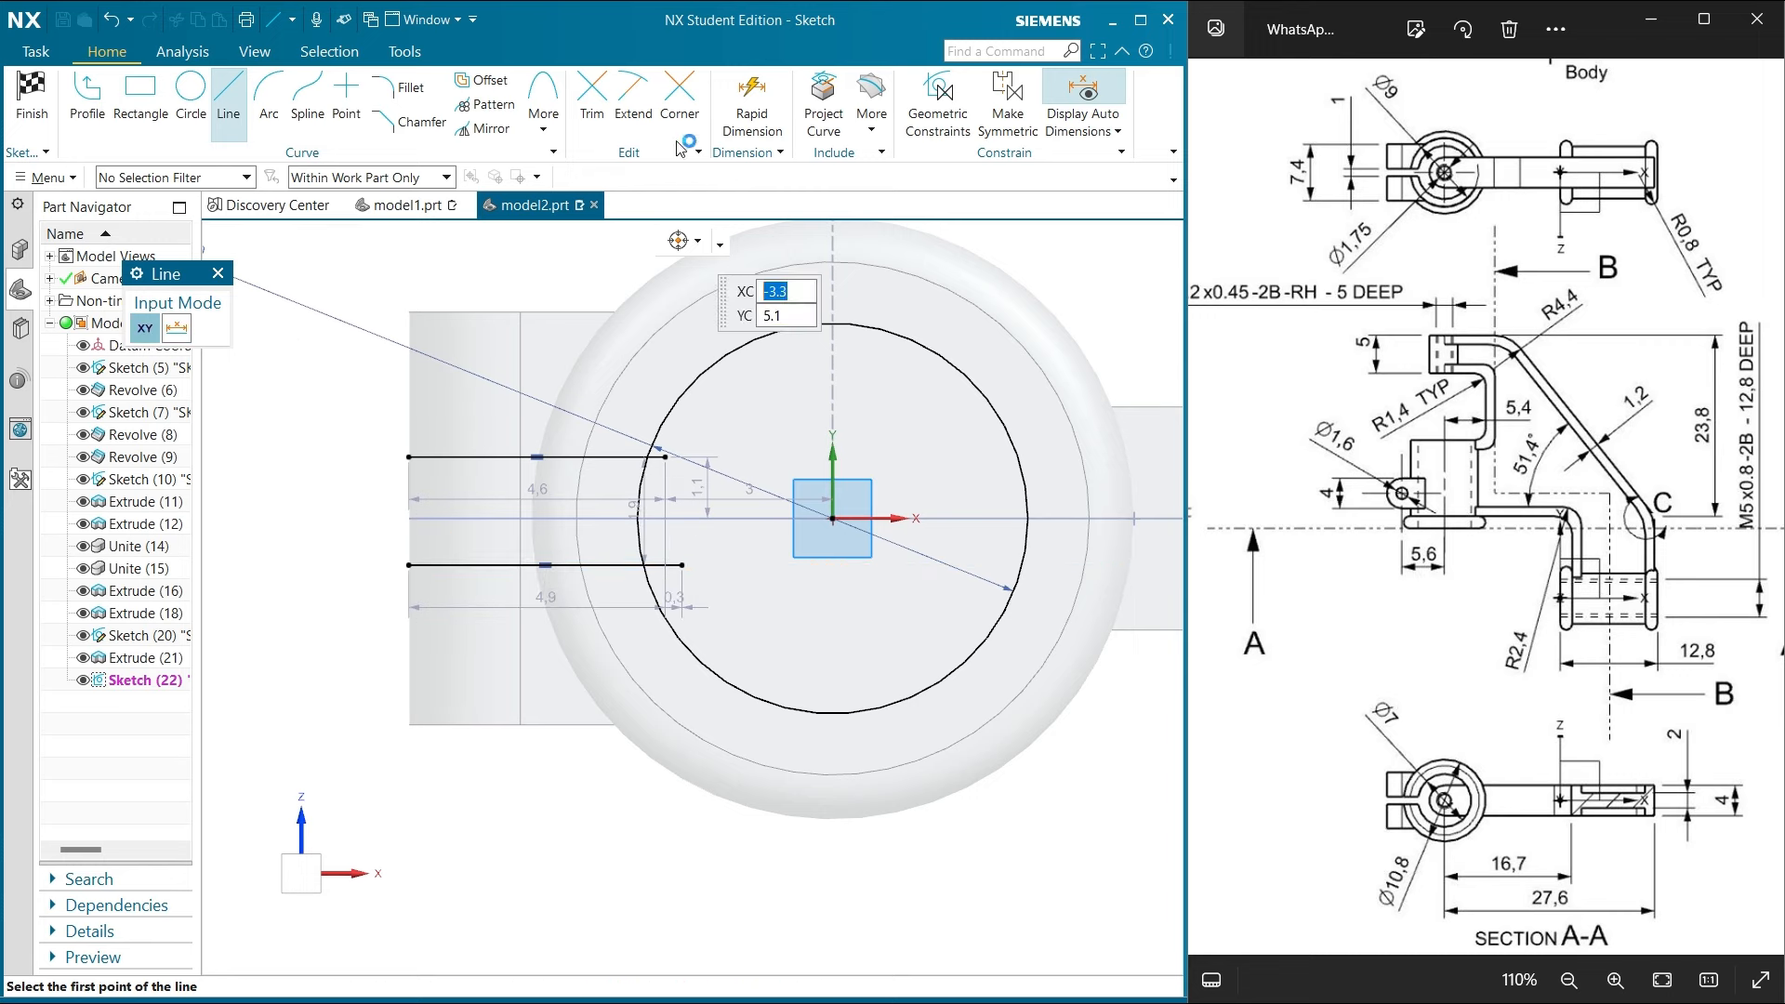
Trim the ends of both slot lines that extend inside the bore circle
click(663, 564)
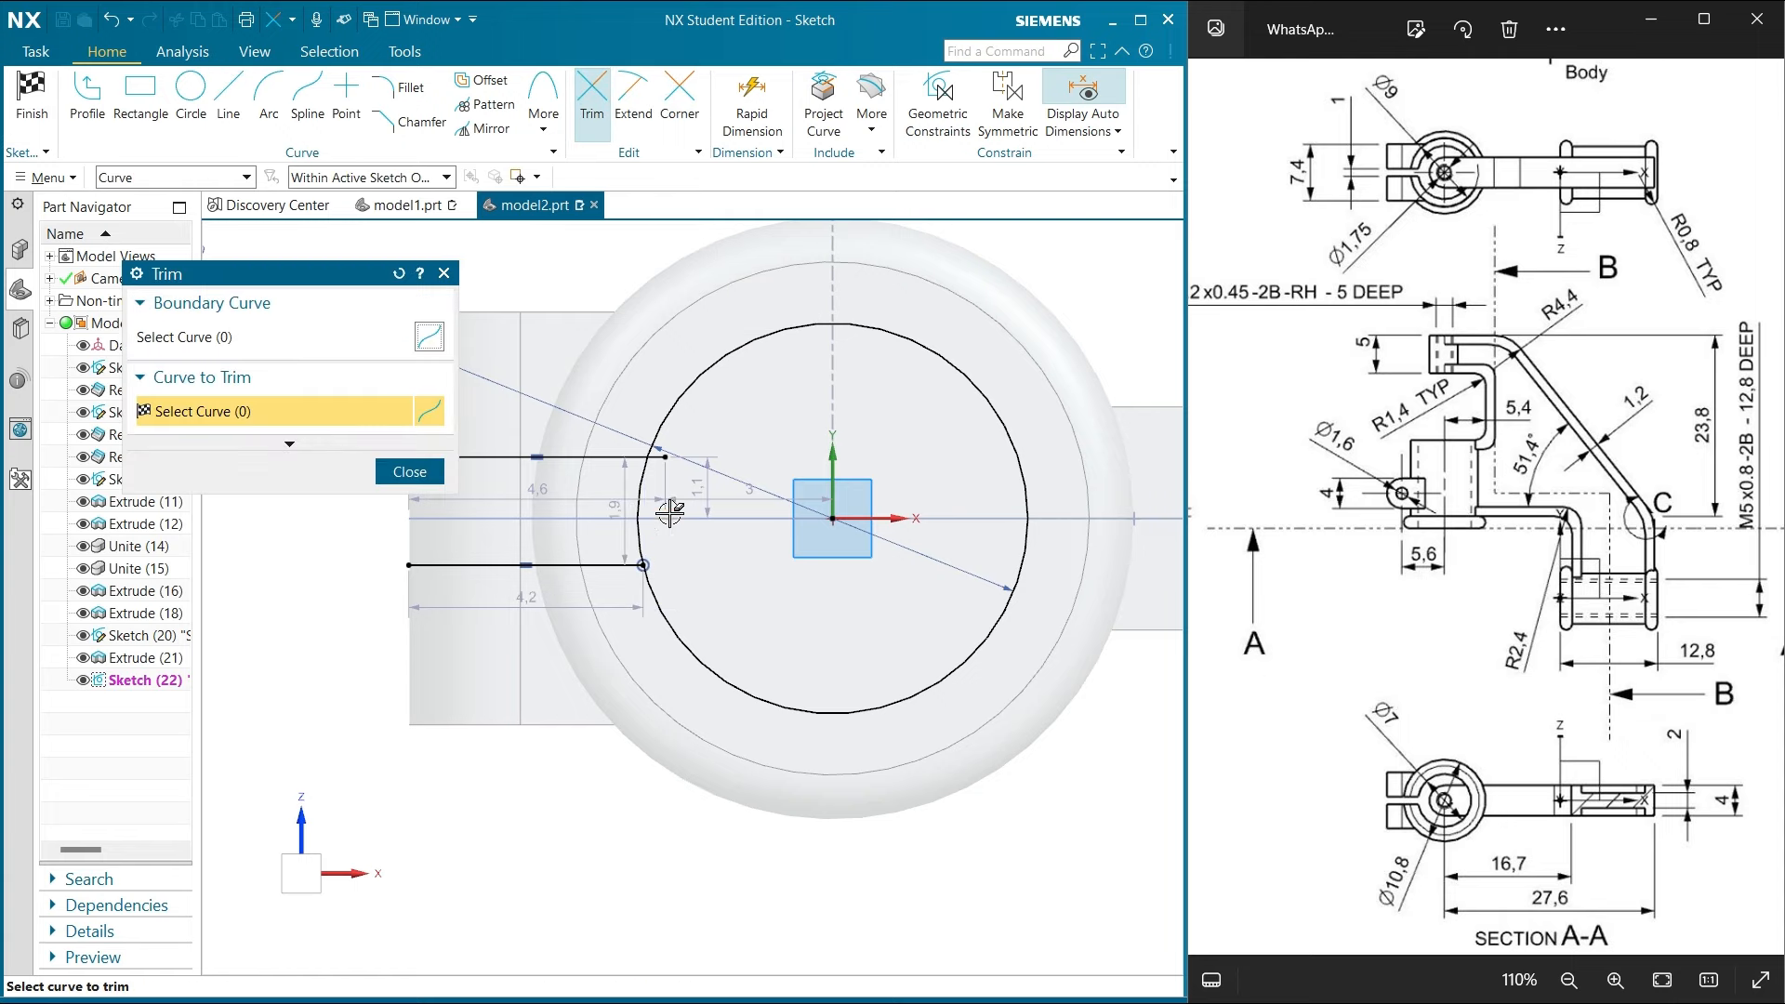
click(665, 459)
click(443, 273)
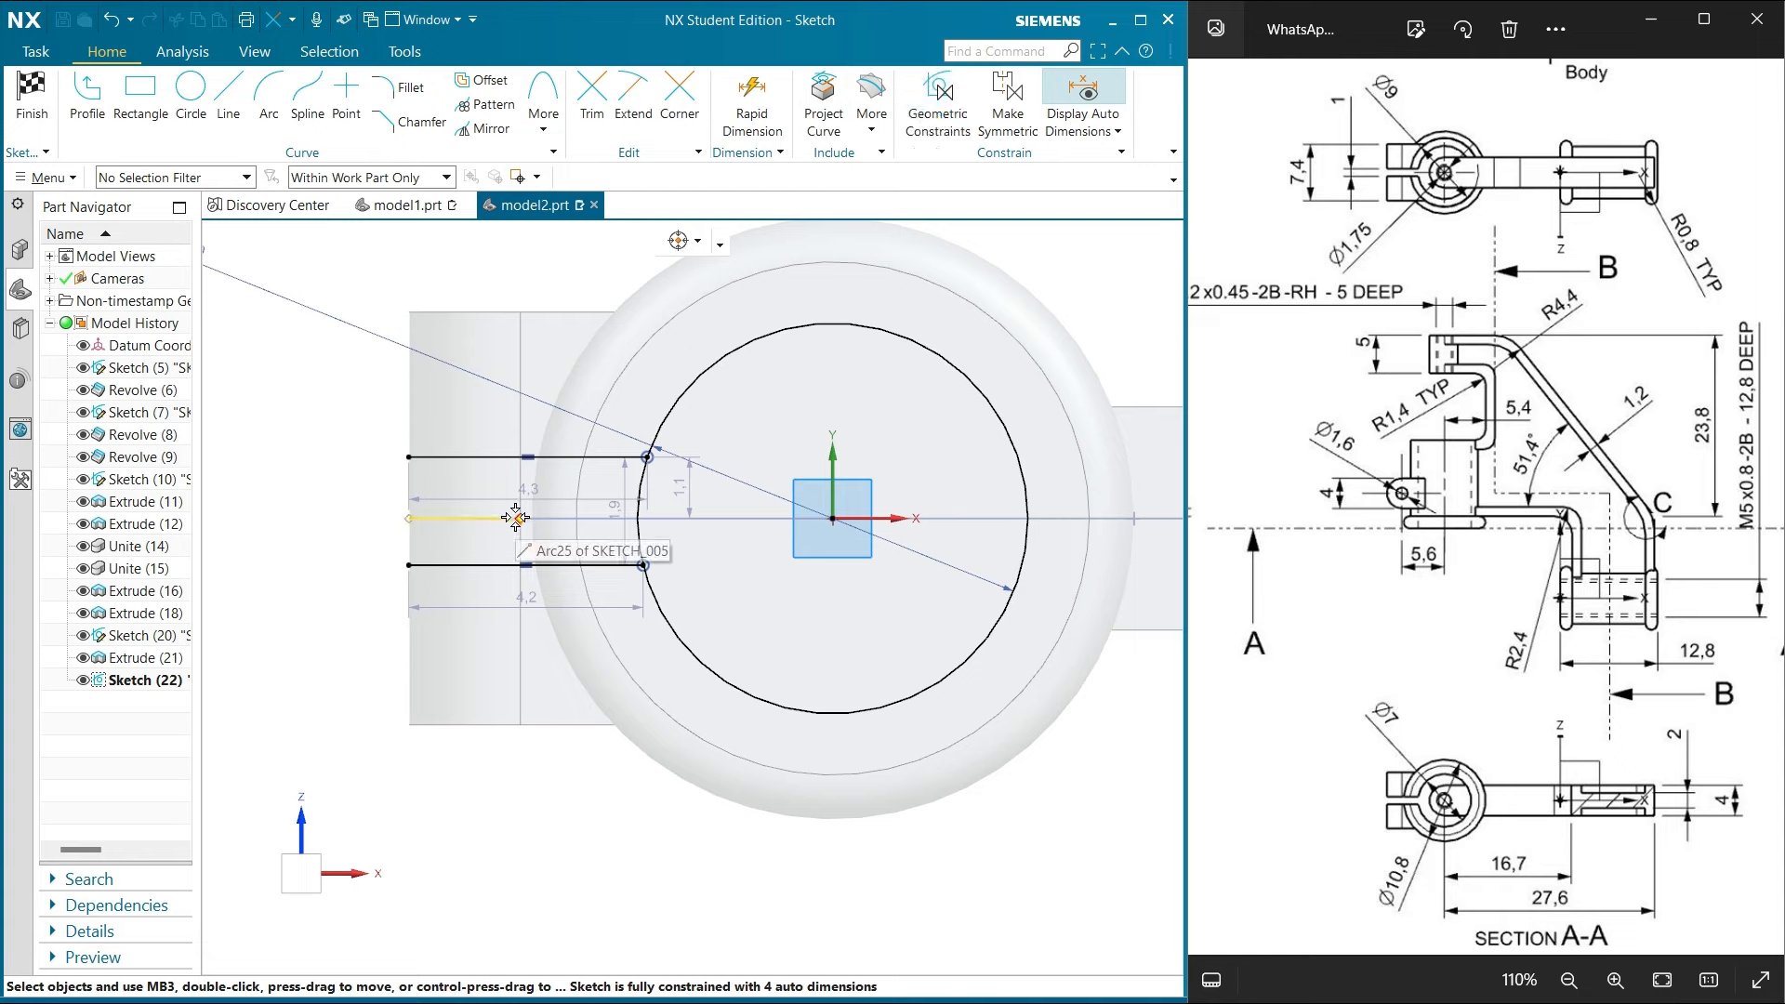
Make the two slot lines symmetric about the sketch's horizontal X axis
click(1007, 103)
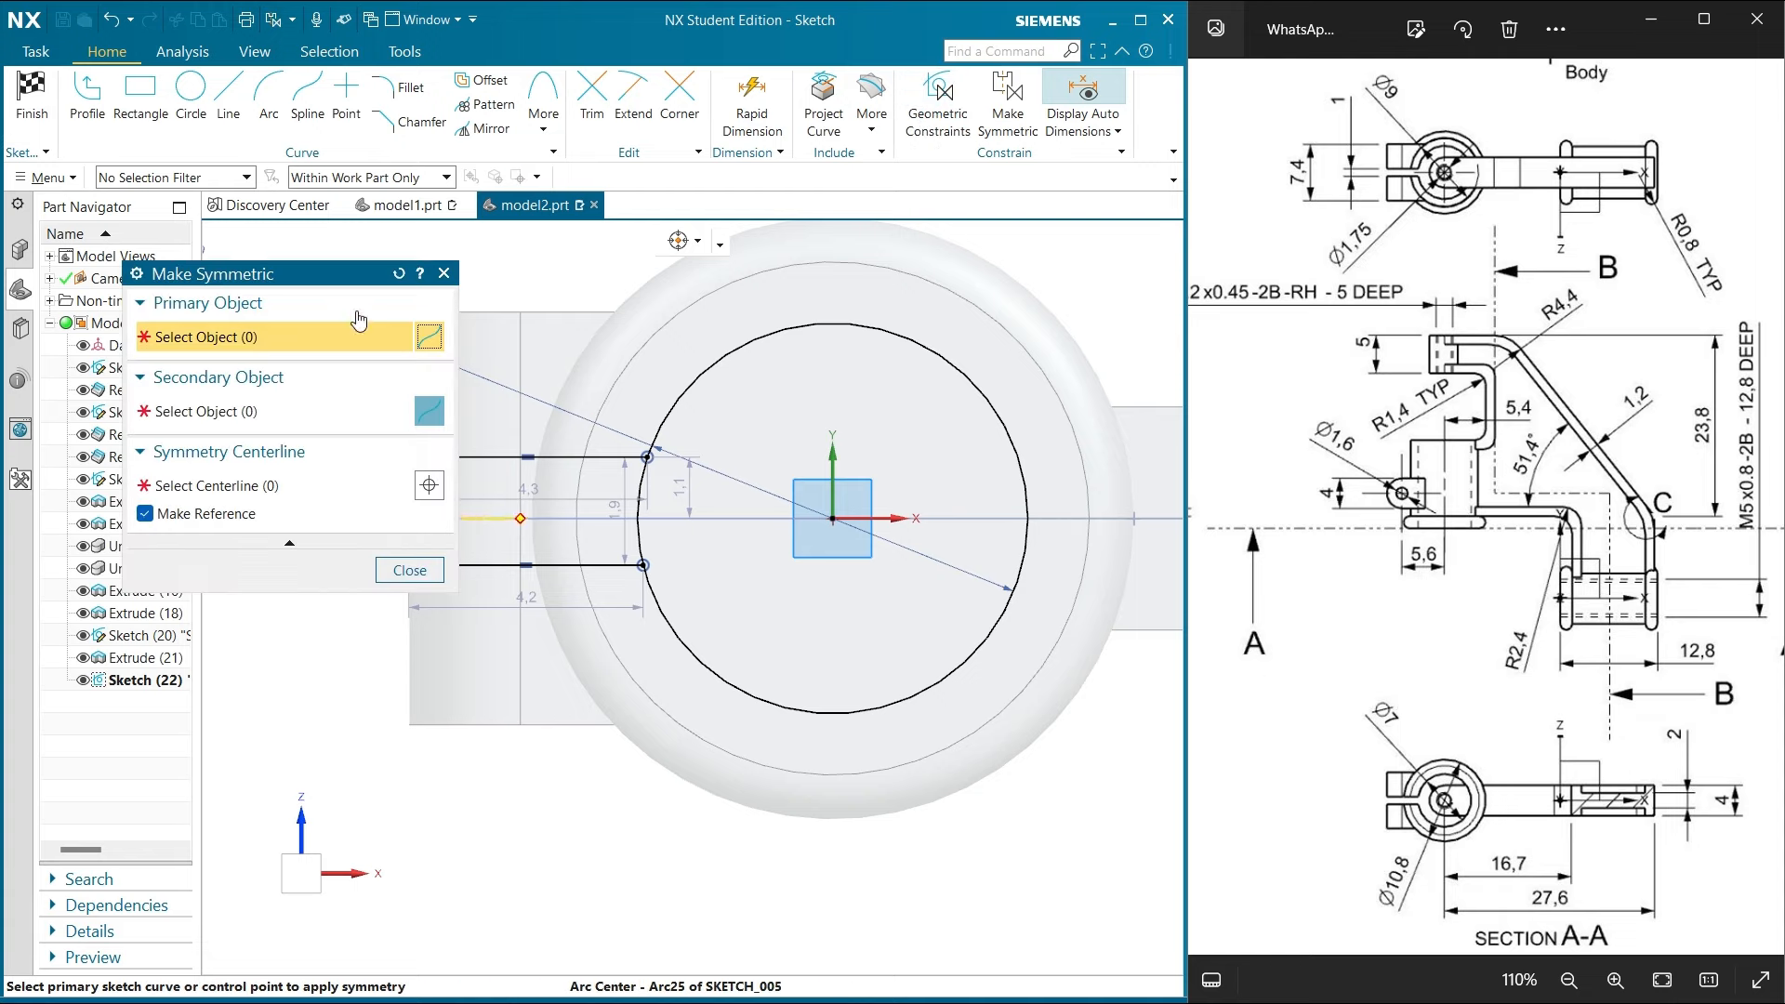
drag(285, 263, 83, 261)
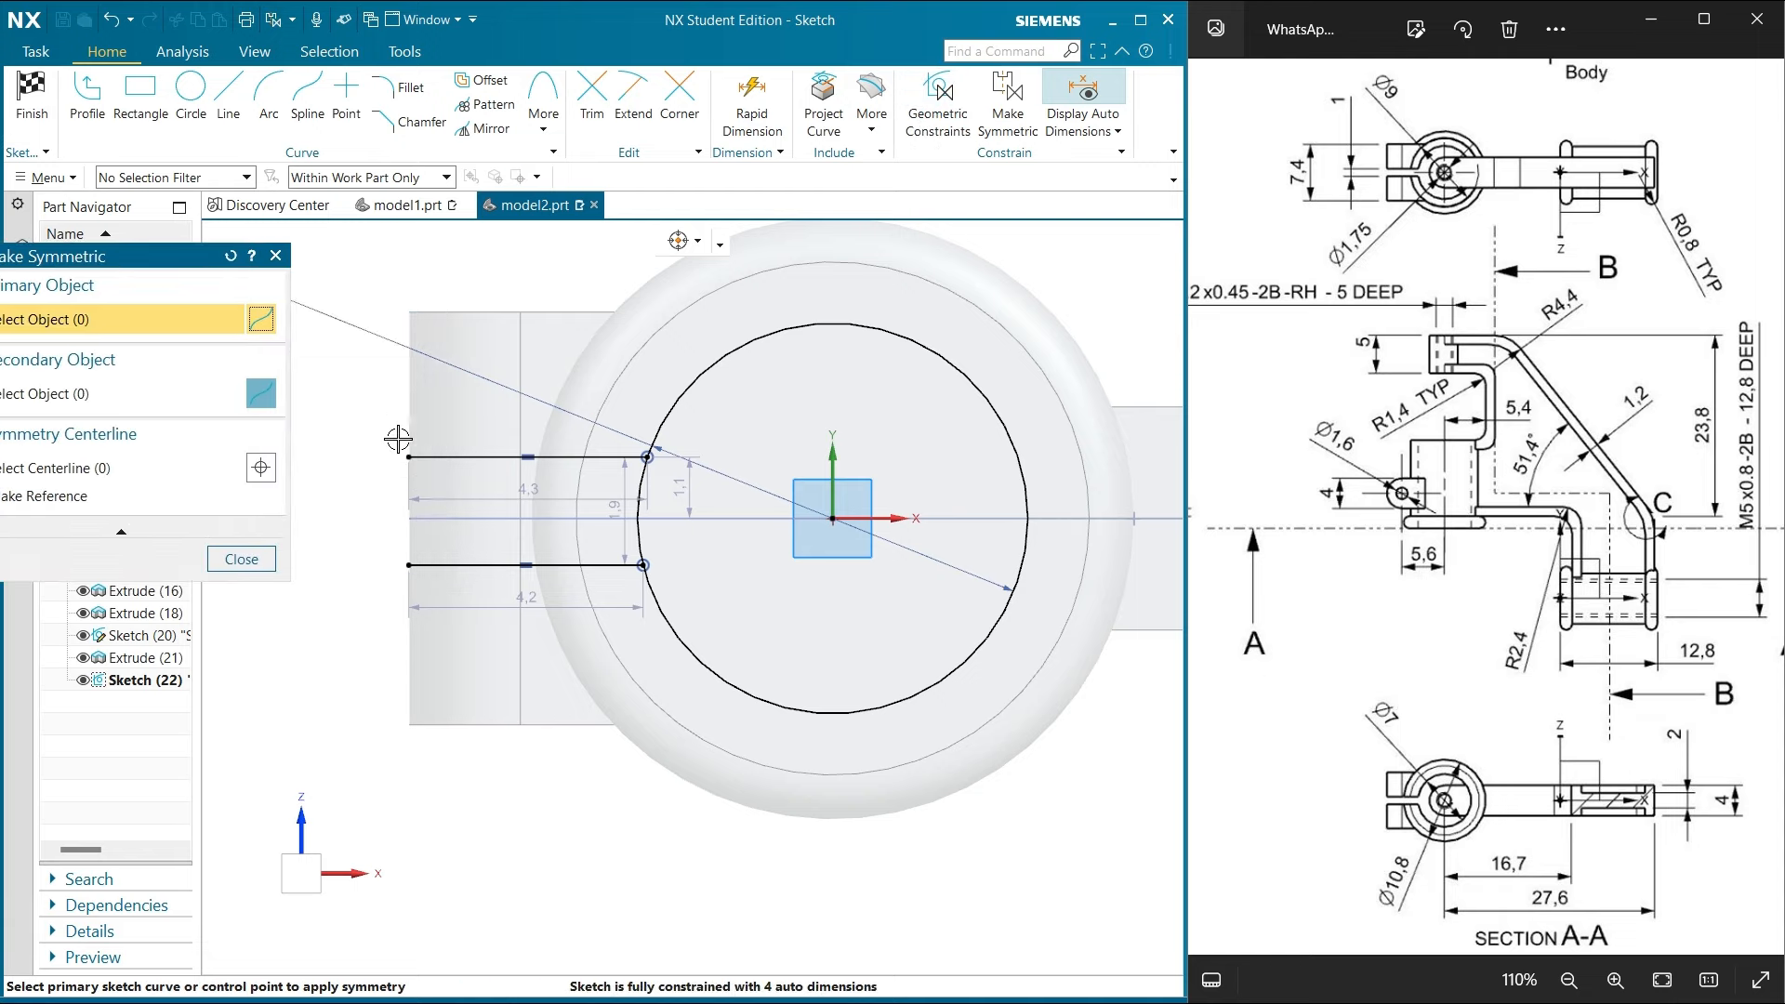
click(461, 459)
click(429, 565)
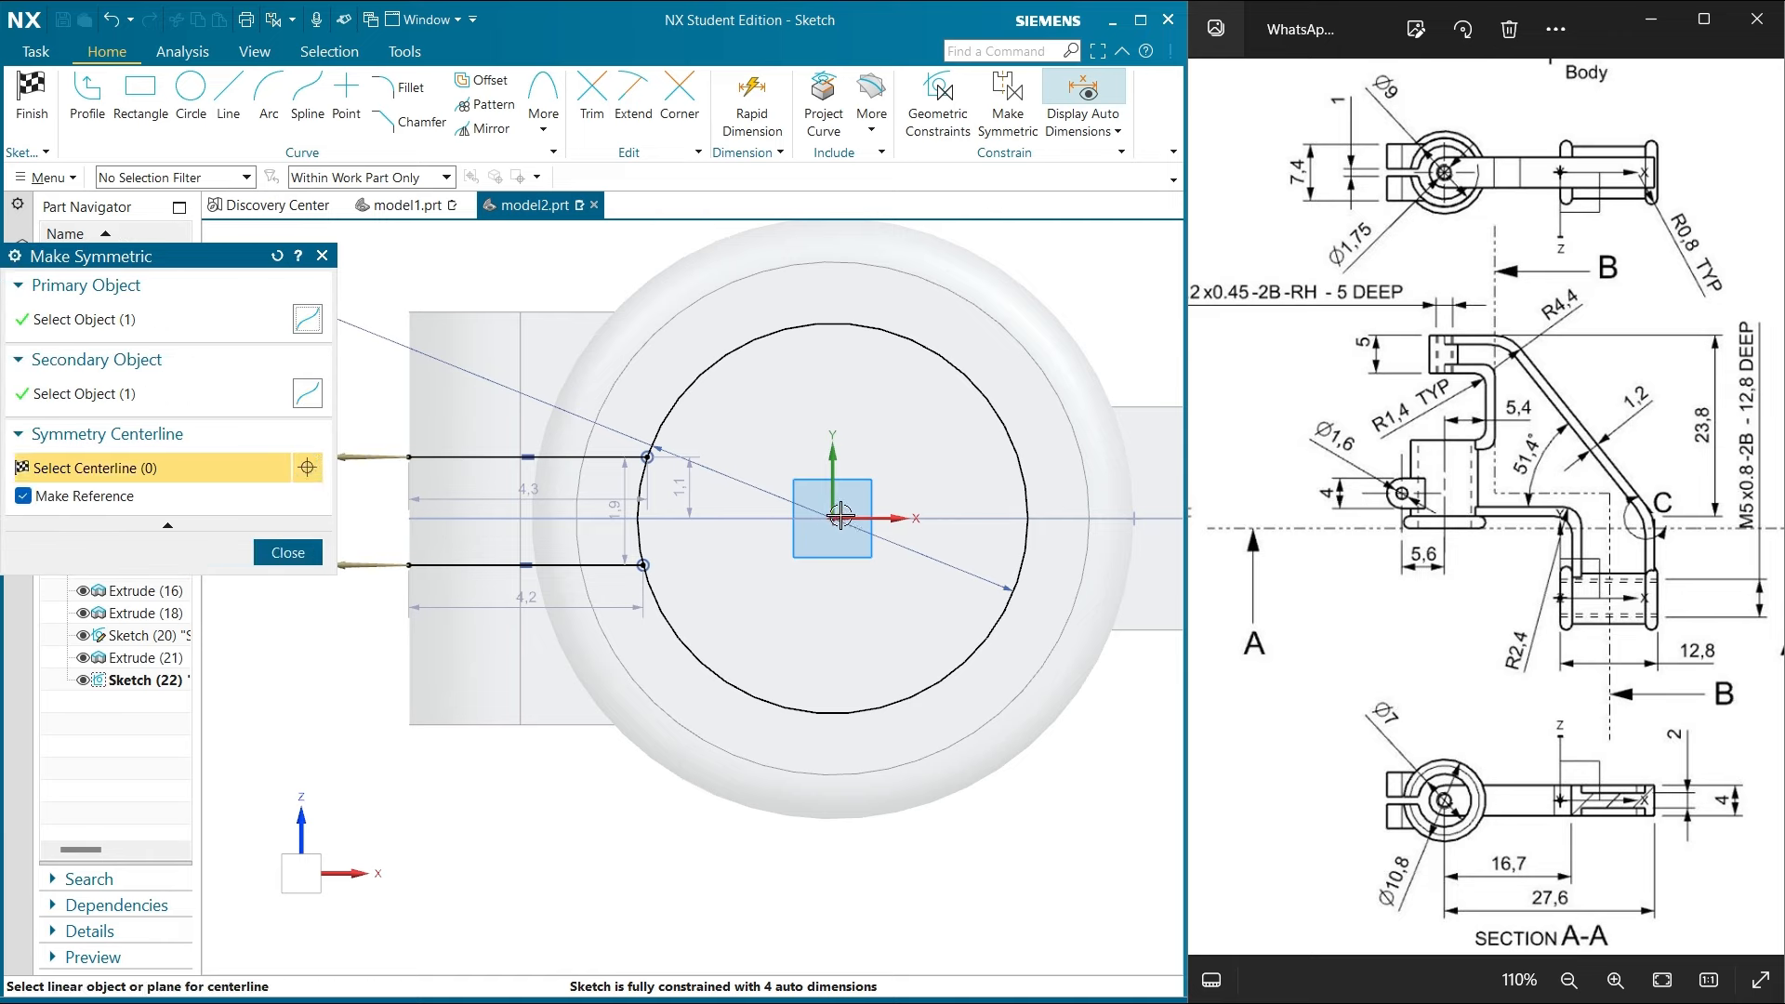
click(894, 518)
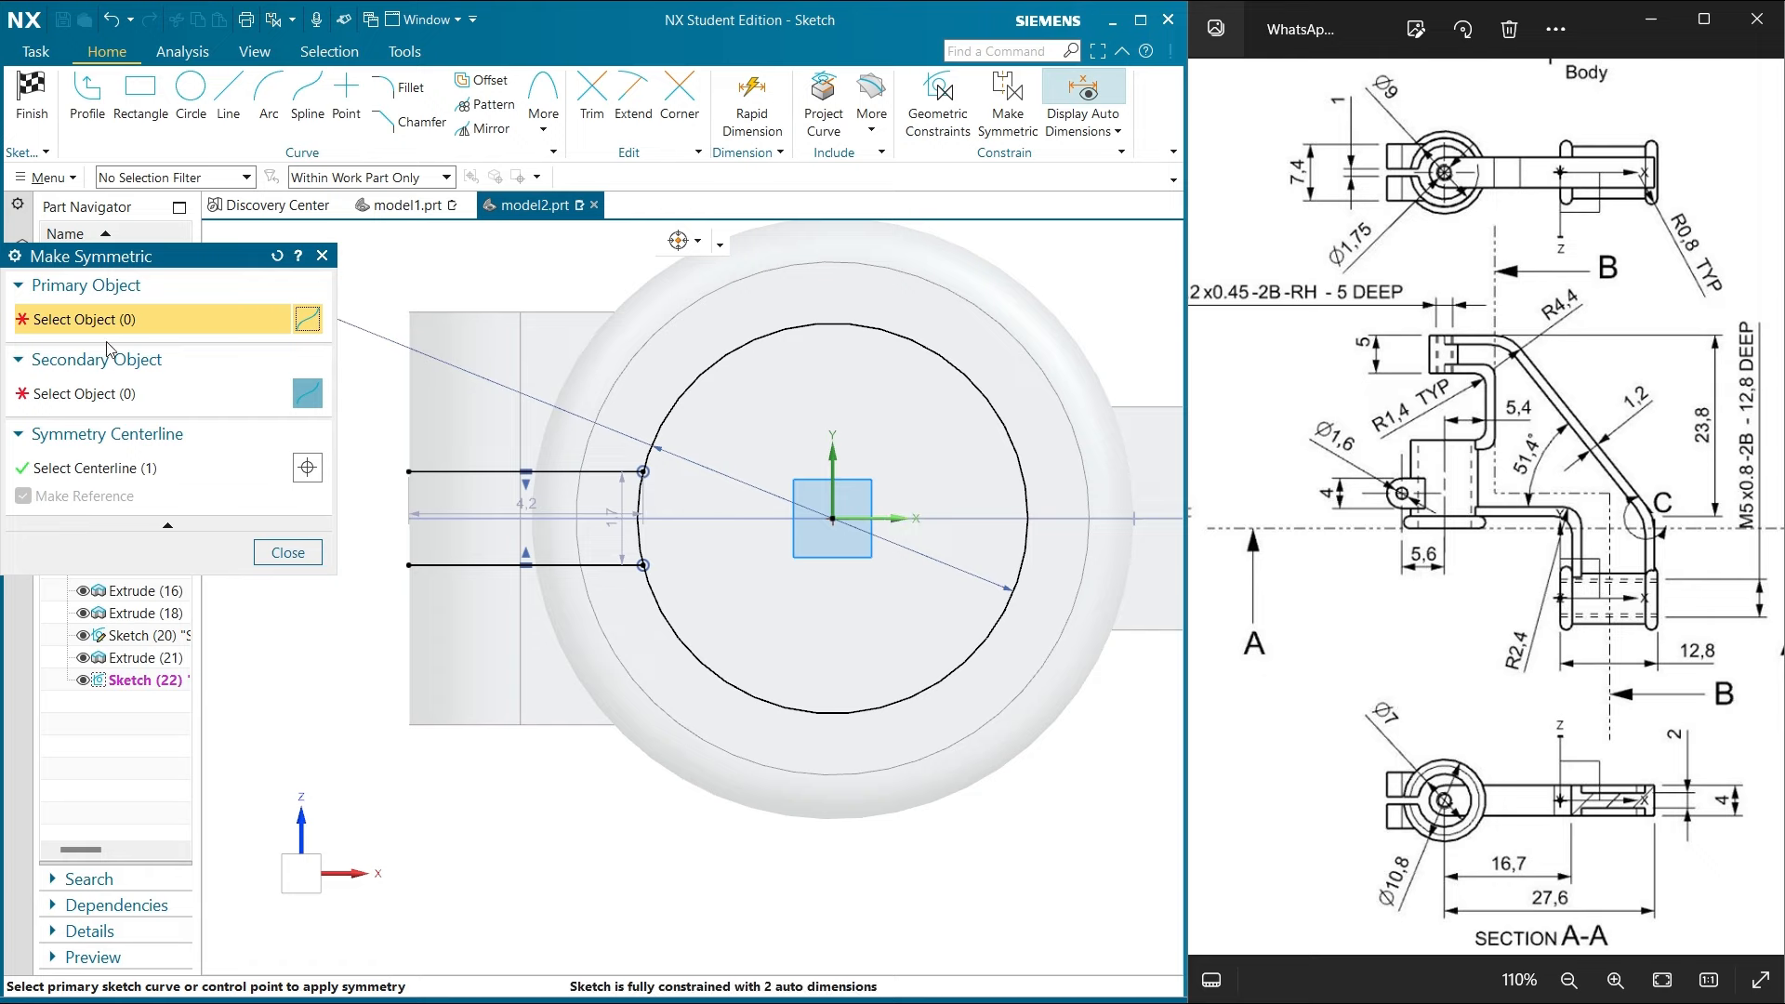
click(269, 549)
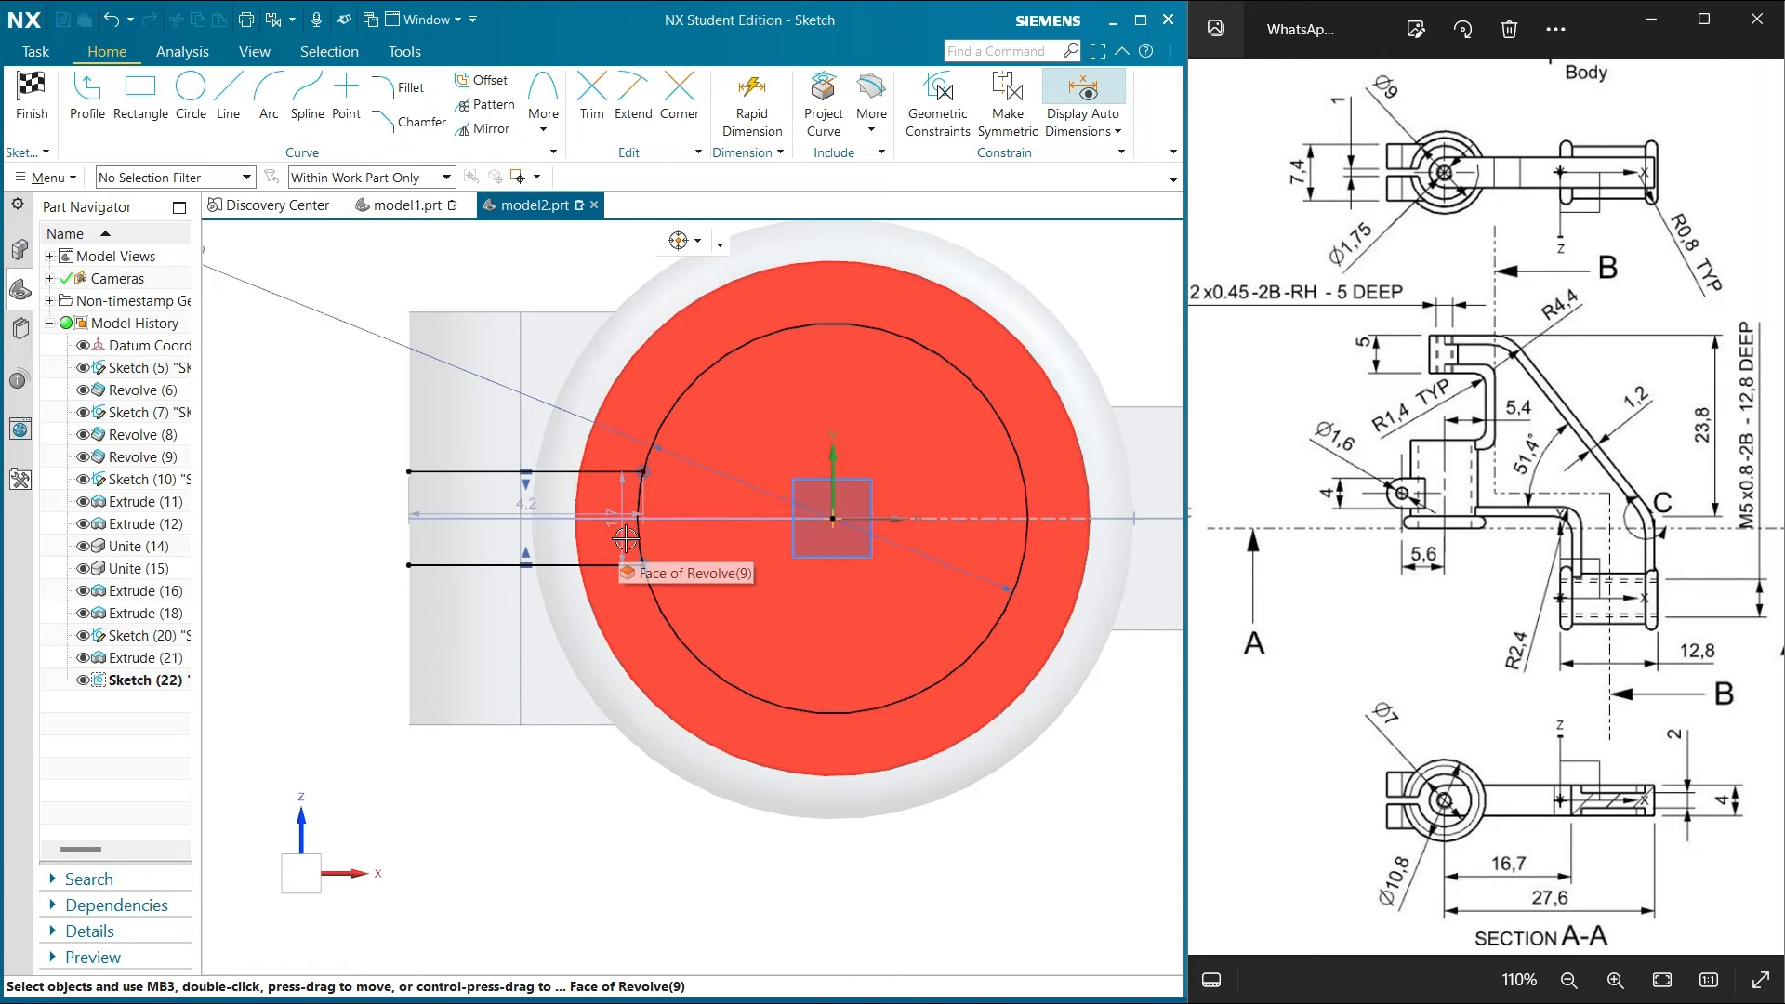
Move the slot-width dimension outside the lug and set the spacing between the two lines to 1 mm
drag(618, 537, 320, 520)
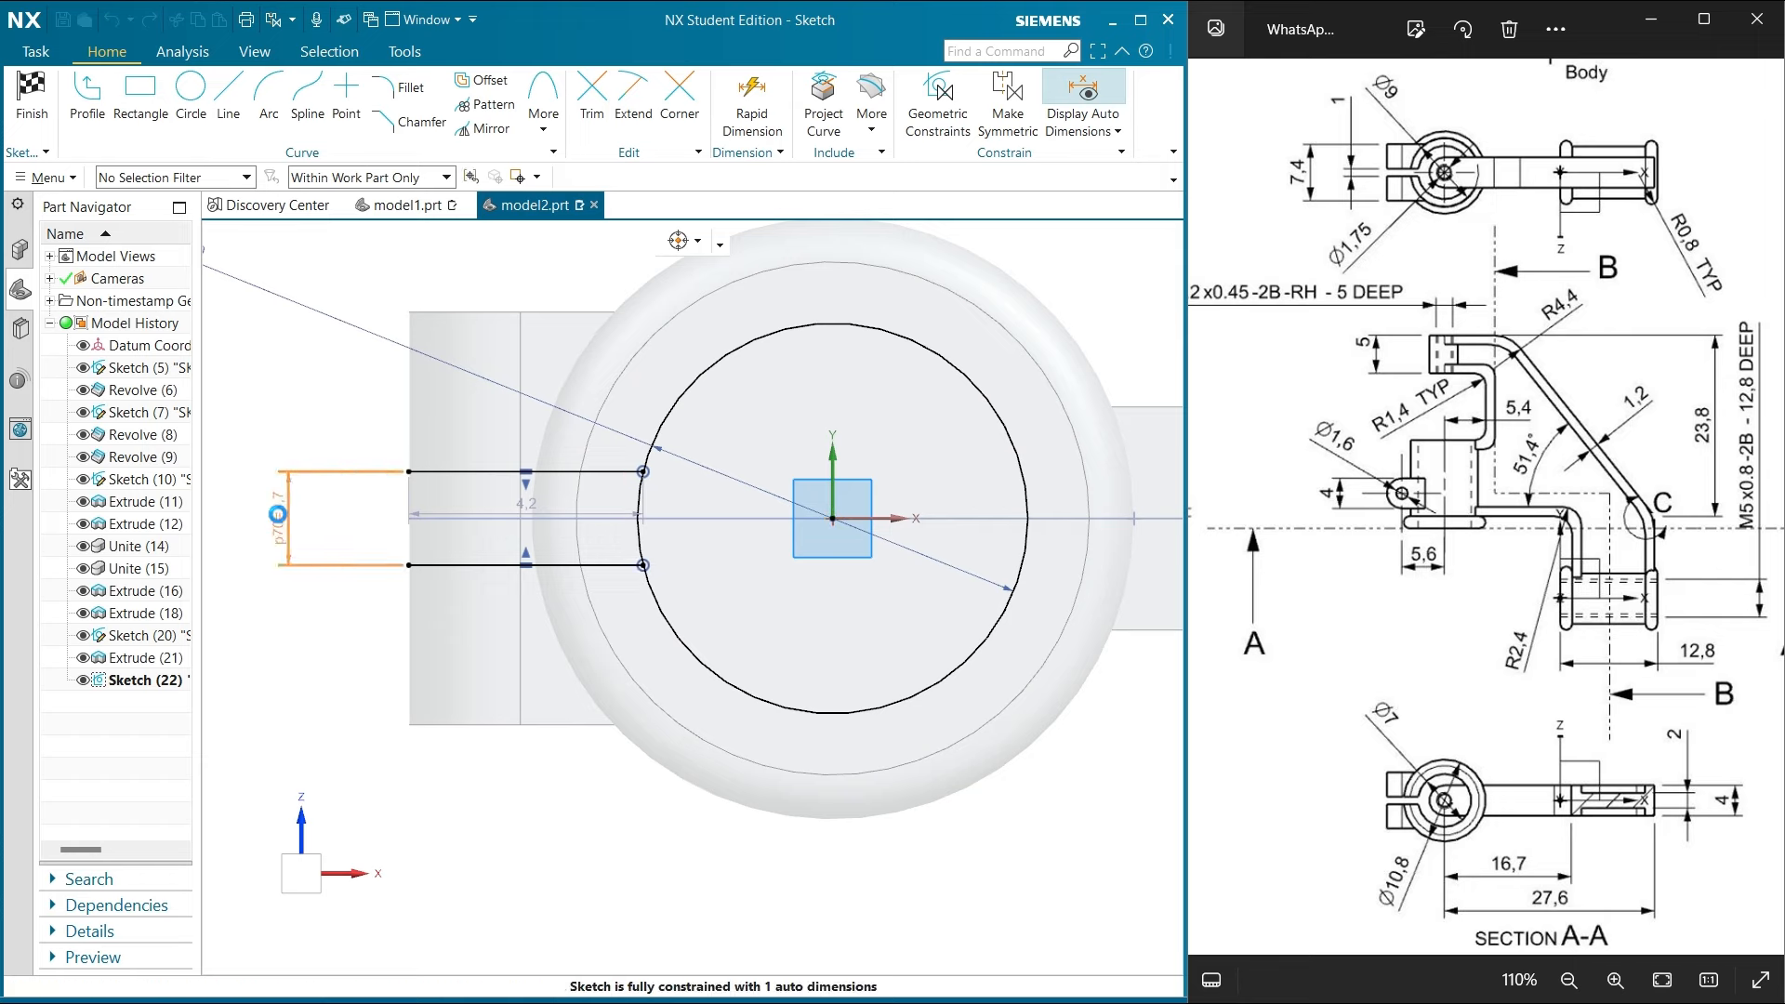
double_click(283, 521)
text(1)
key(Return)
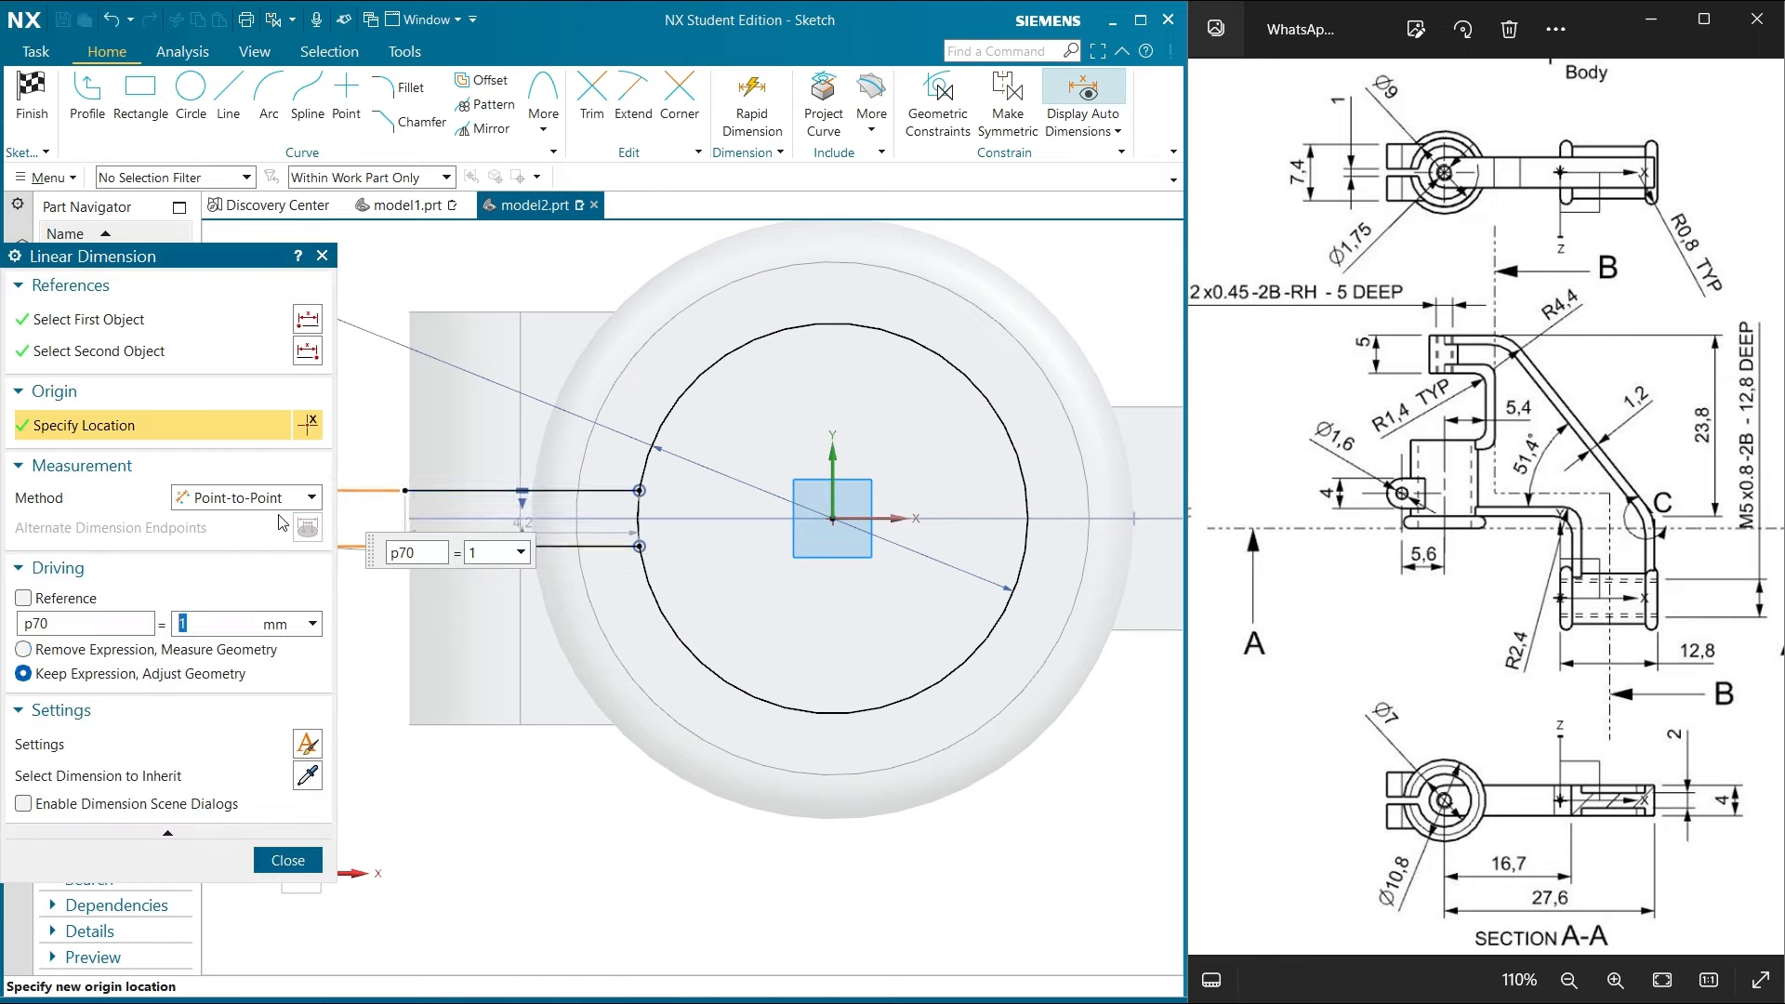
click(288, 860)
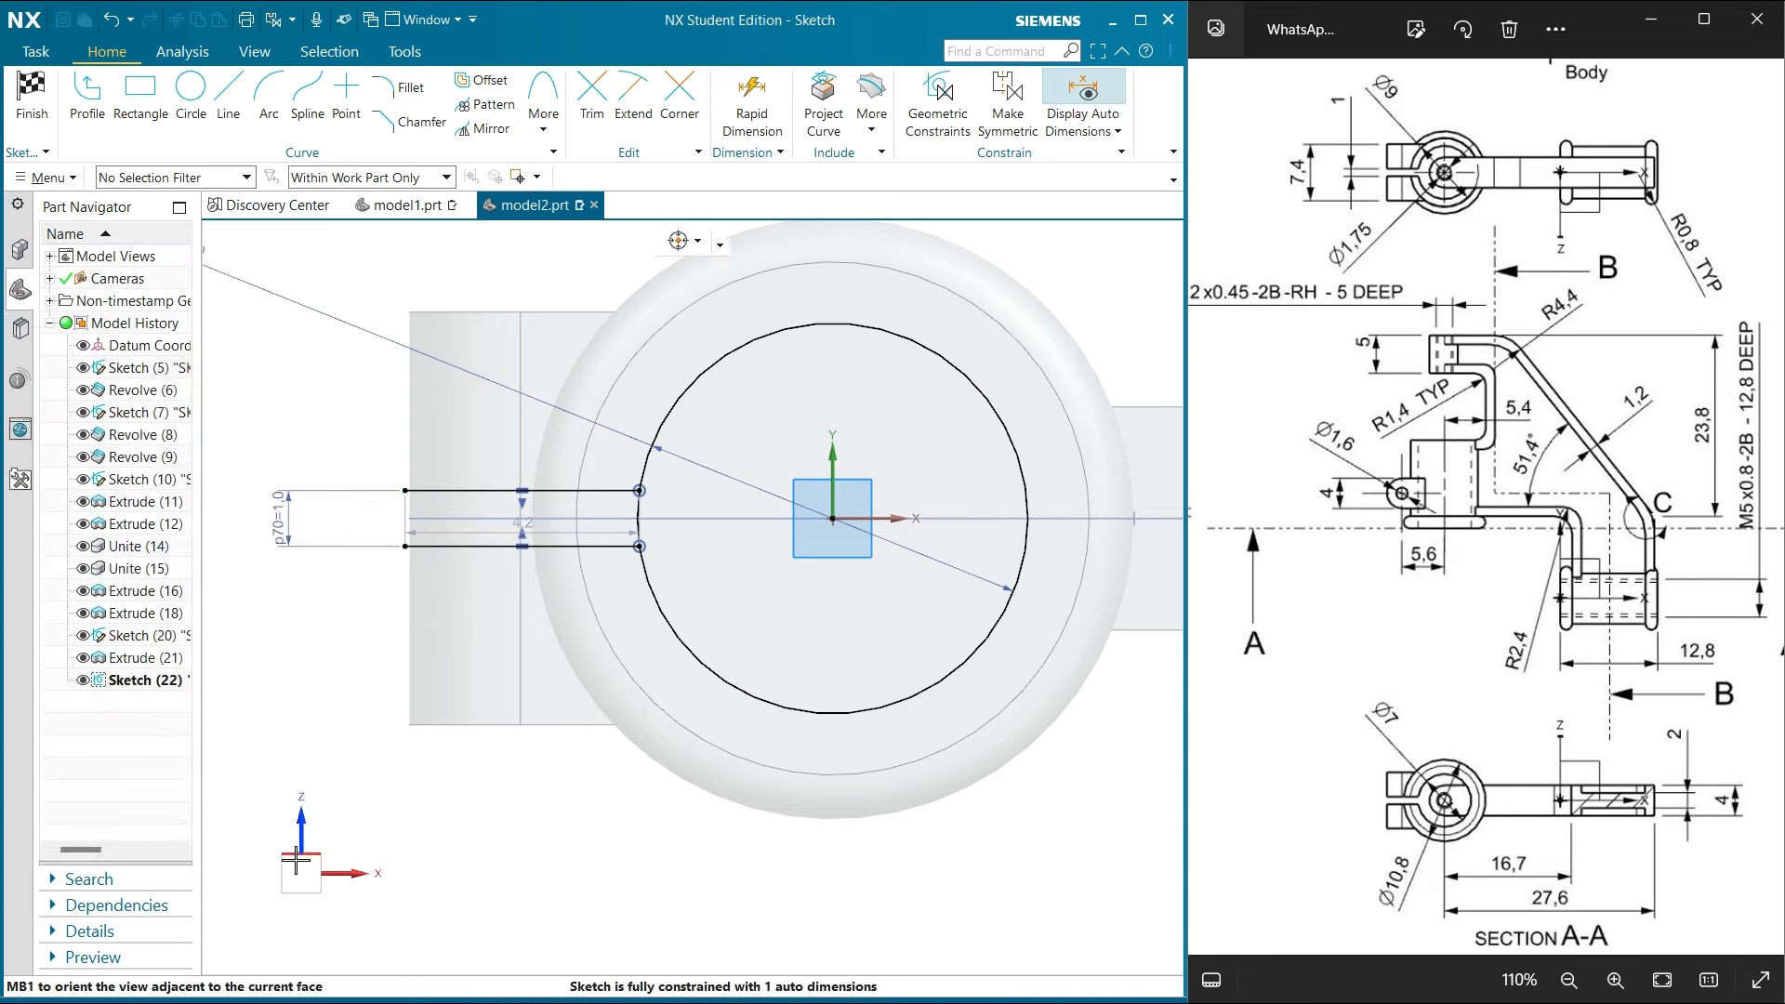
Close the slot's outer end with a vertical line joining the outer endpoints of the two slot lines
scroll(623, 563, up, 1)
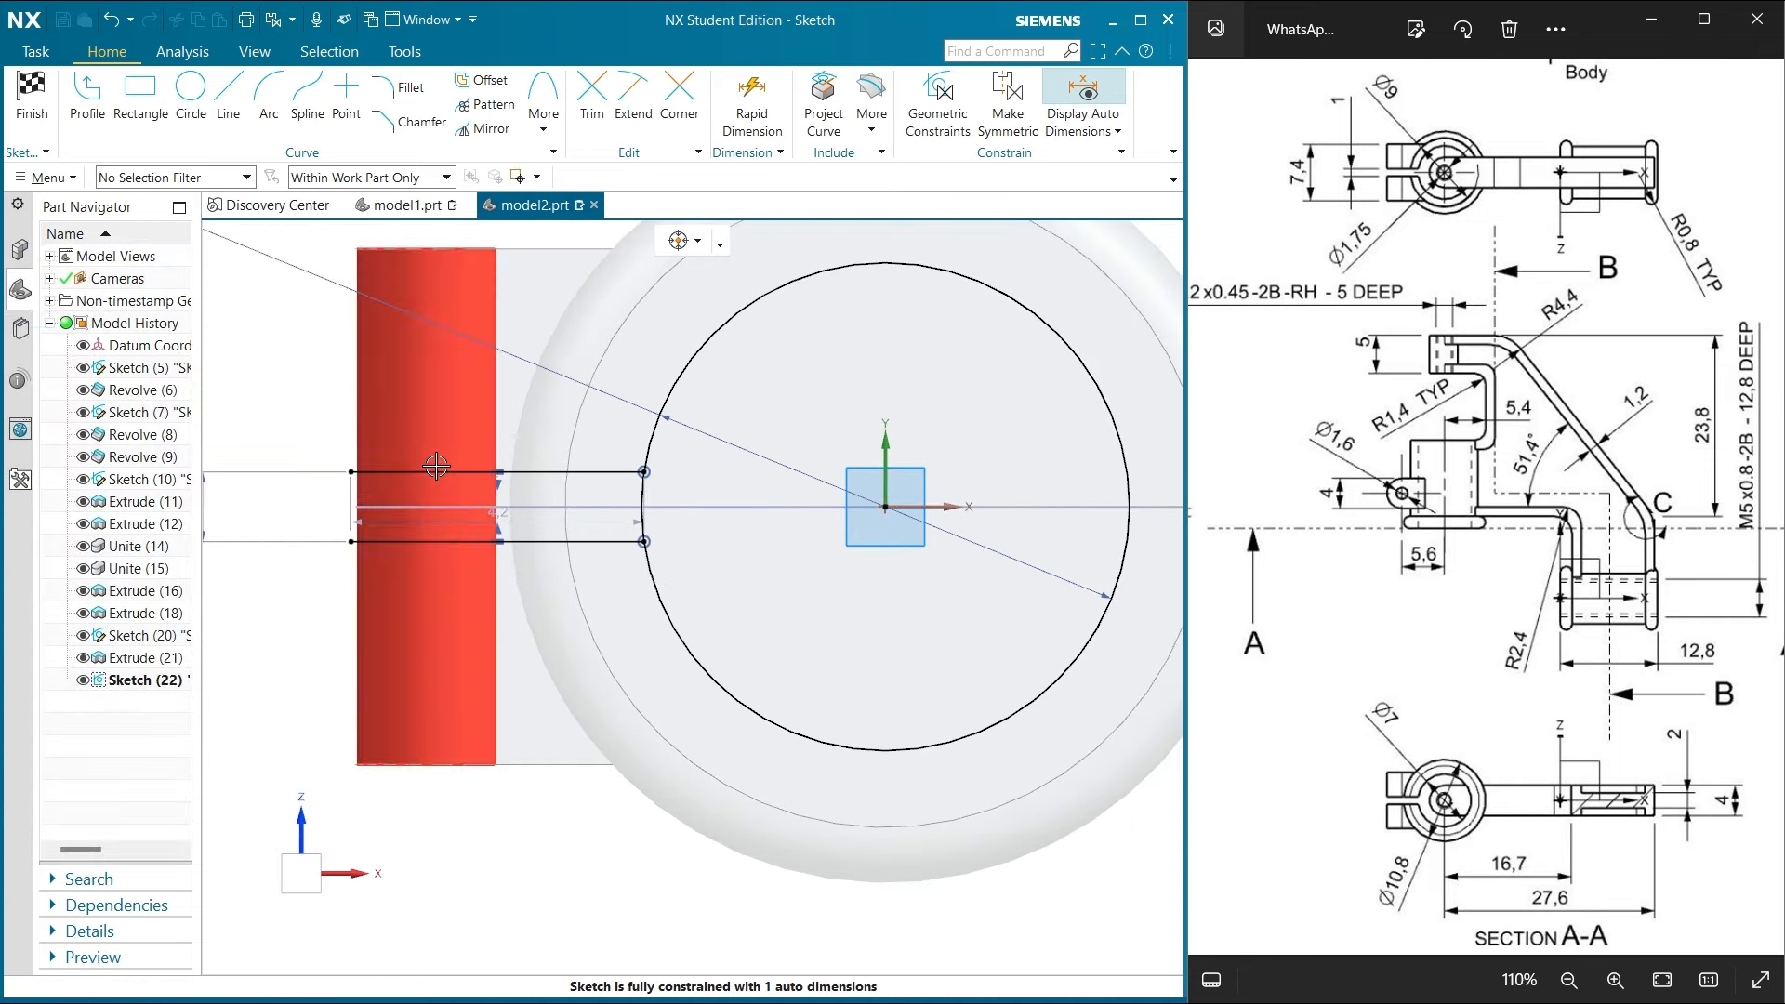
click(228, 102)
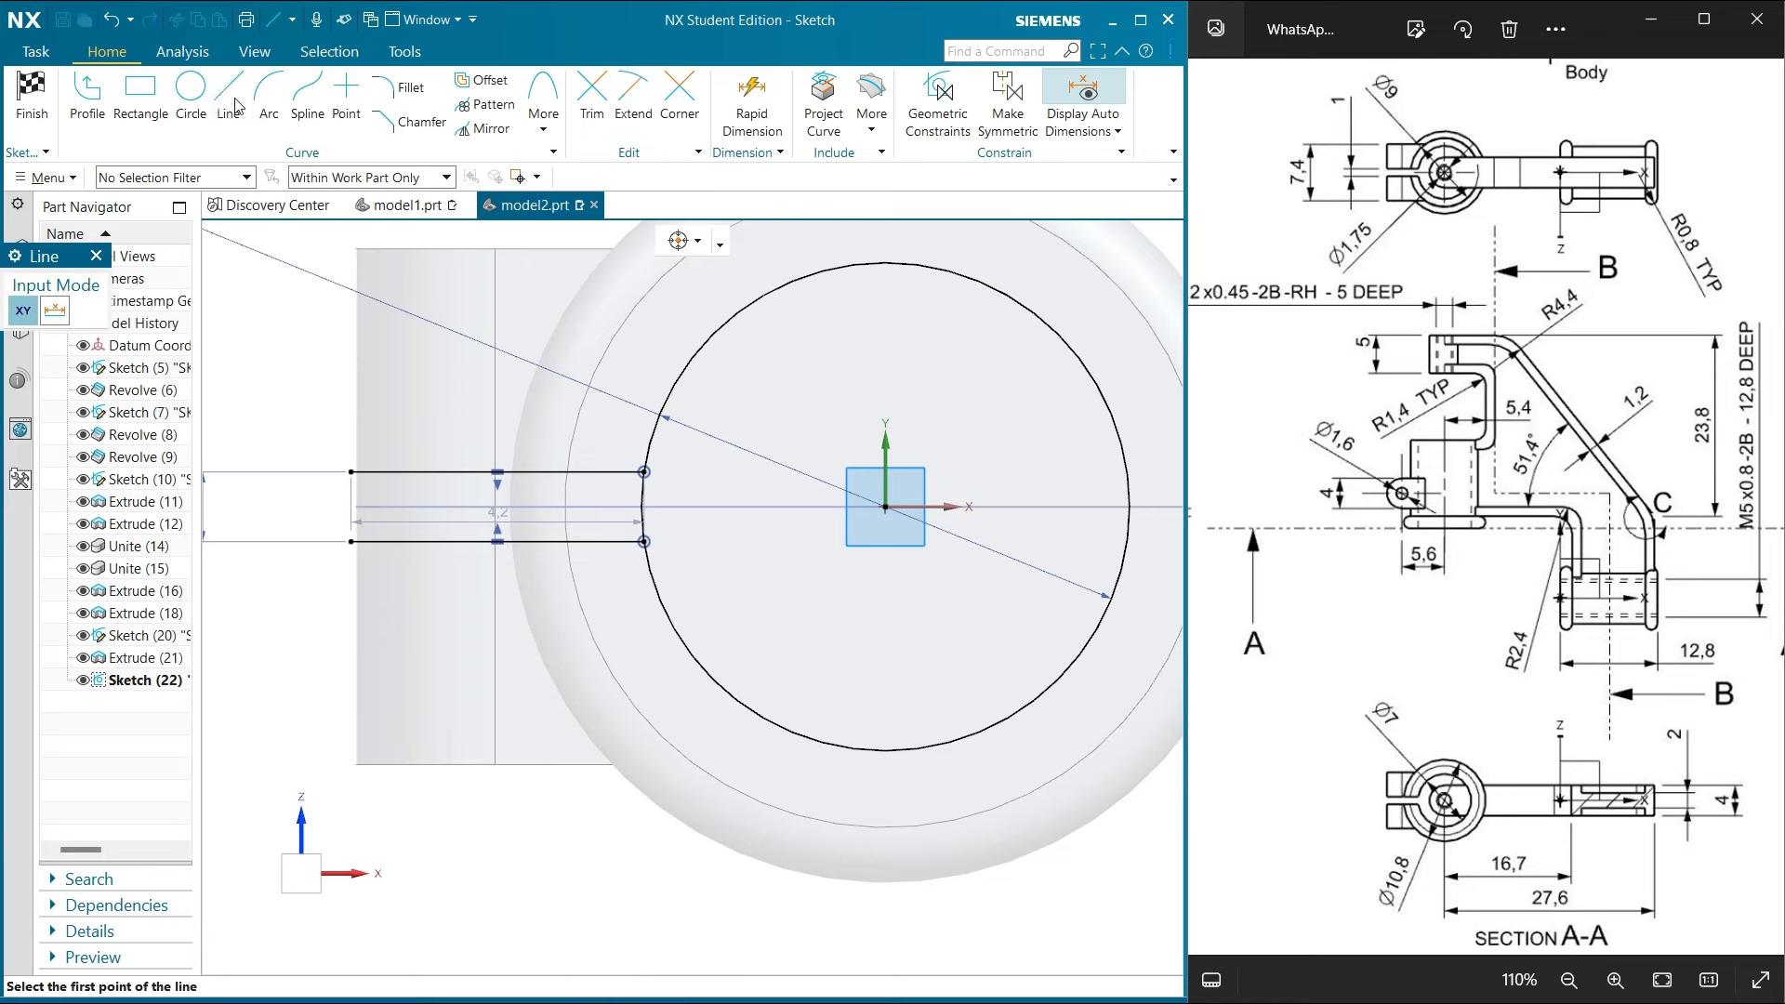
click(350, 471)
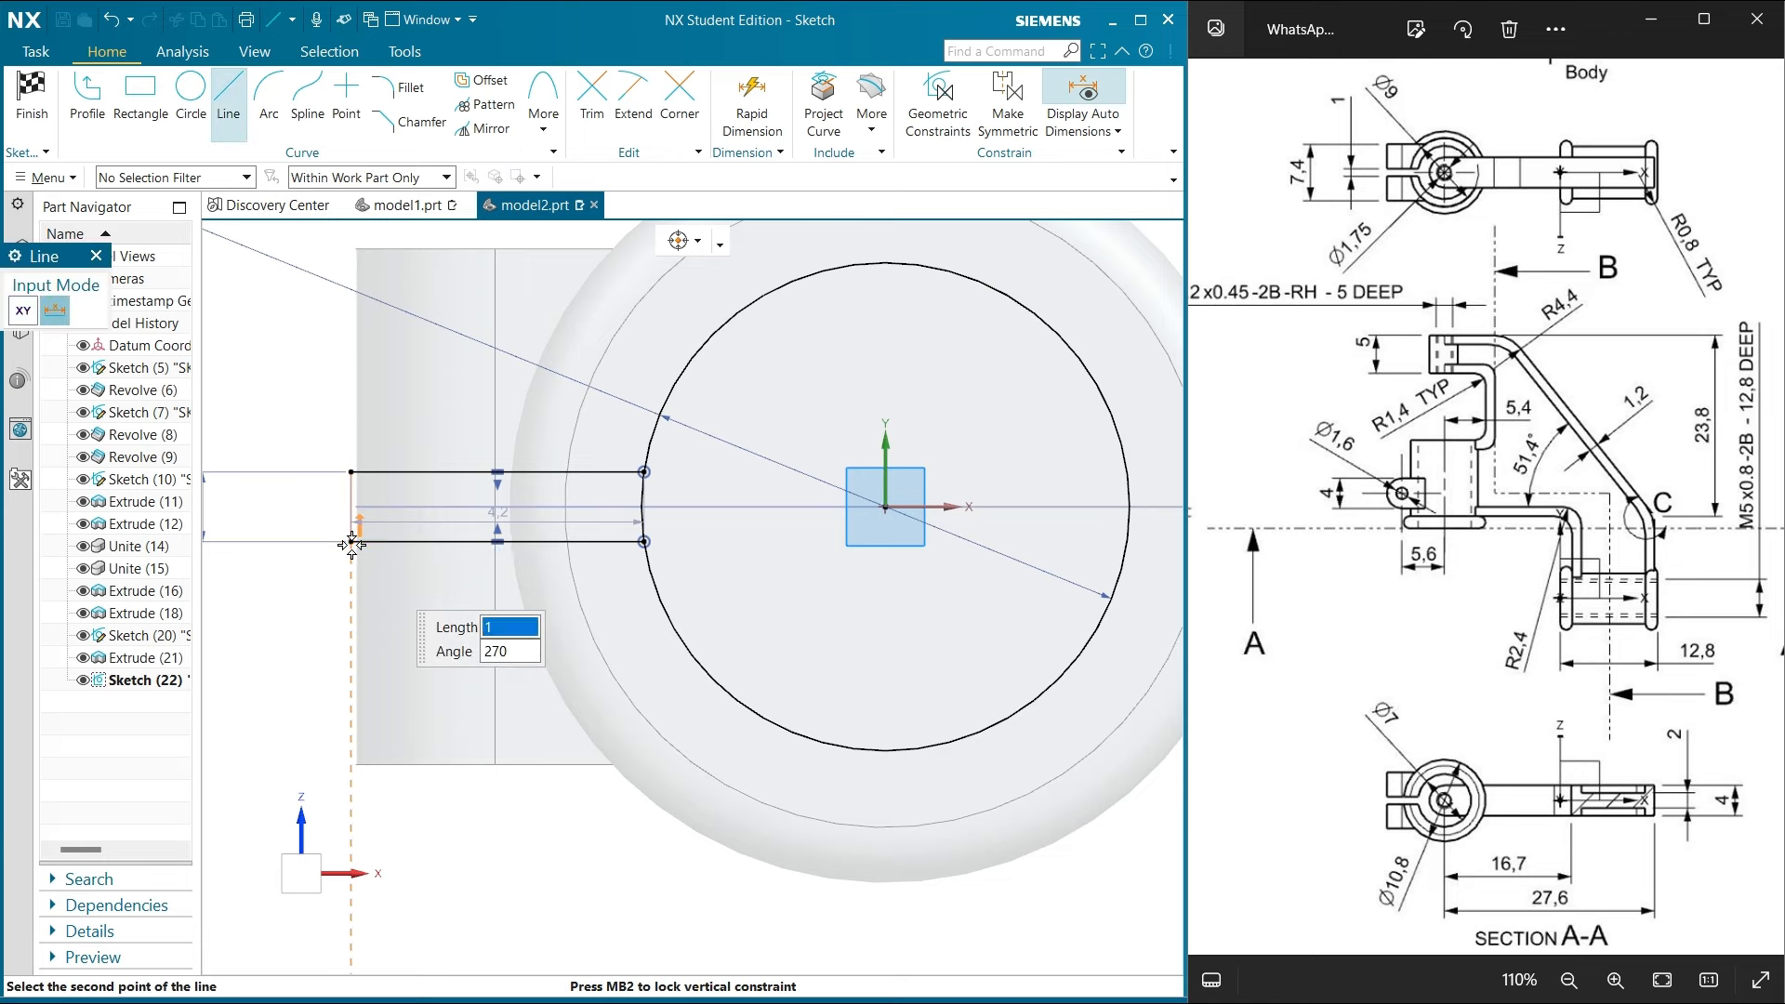
click(352, 543)
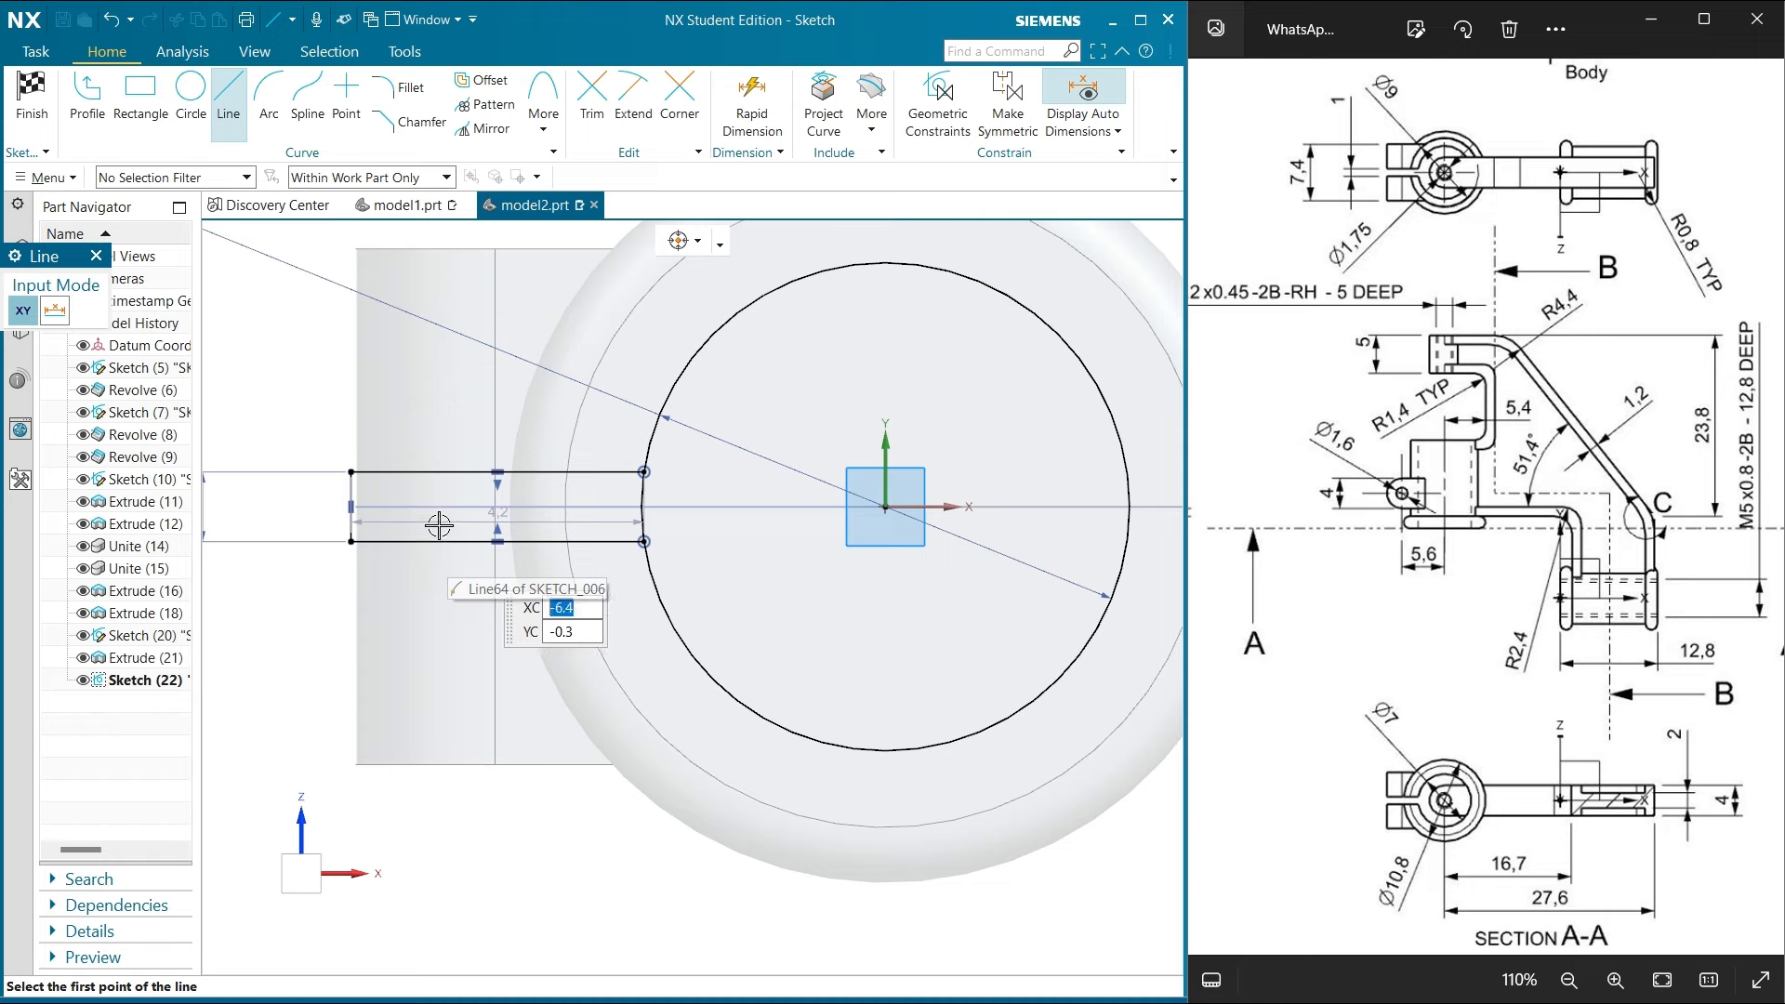
scroll(318, 469, up, 2)
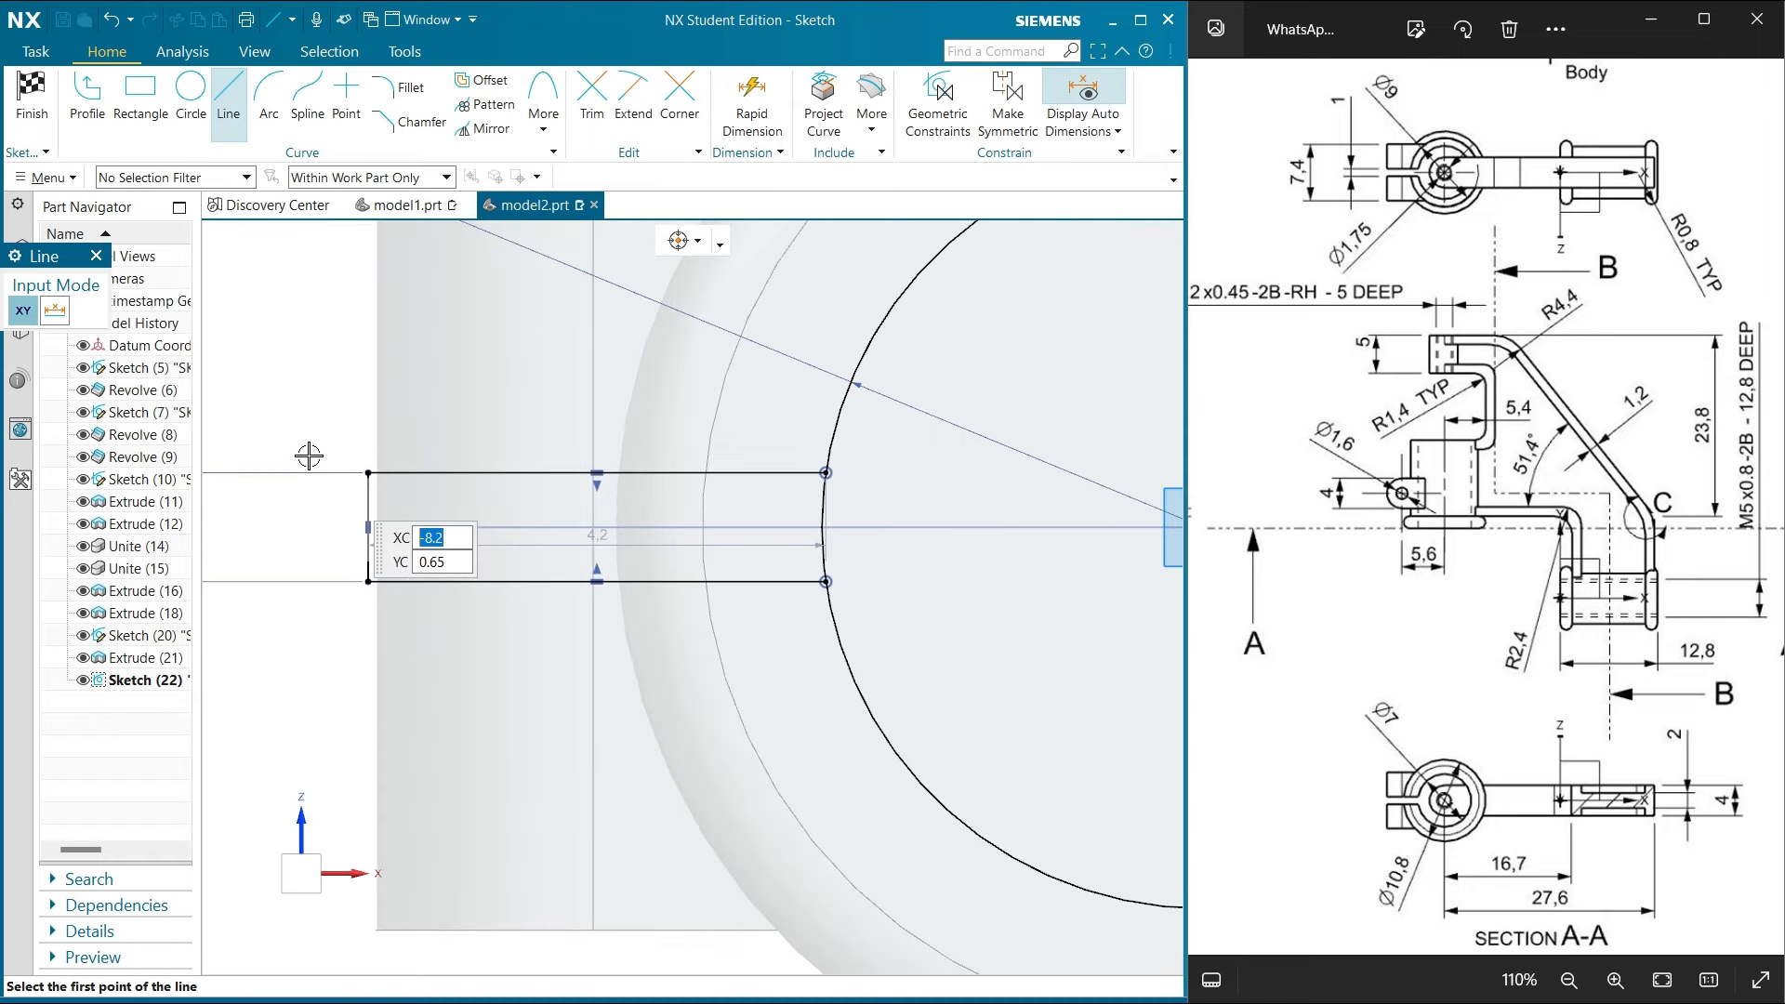
scroll(287, 410, down, 2)
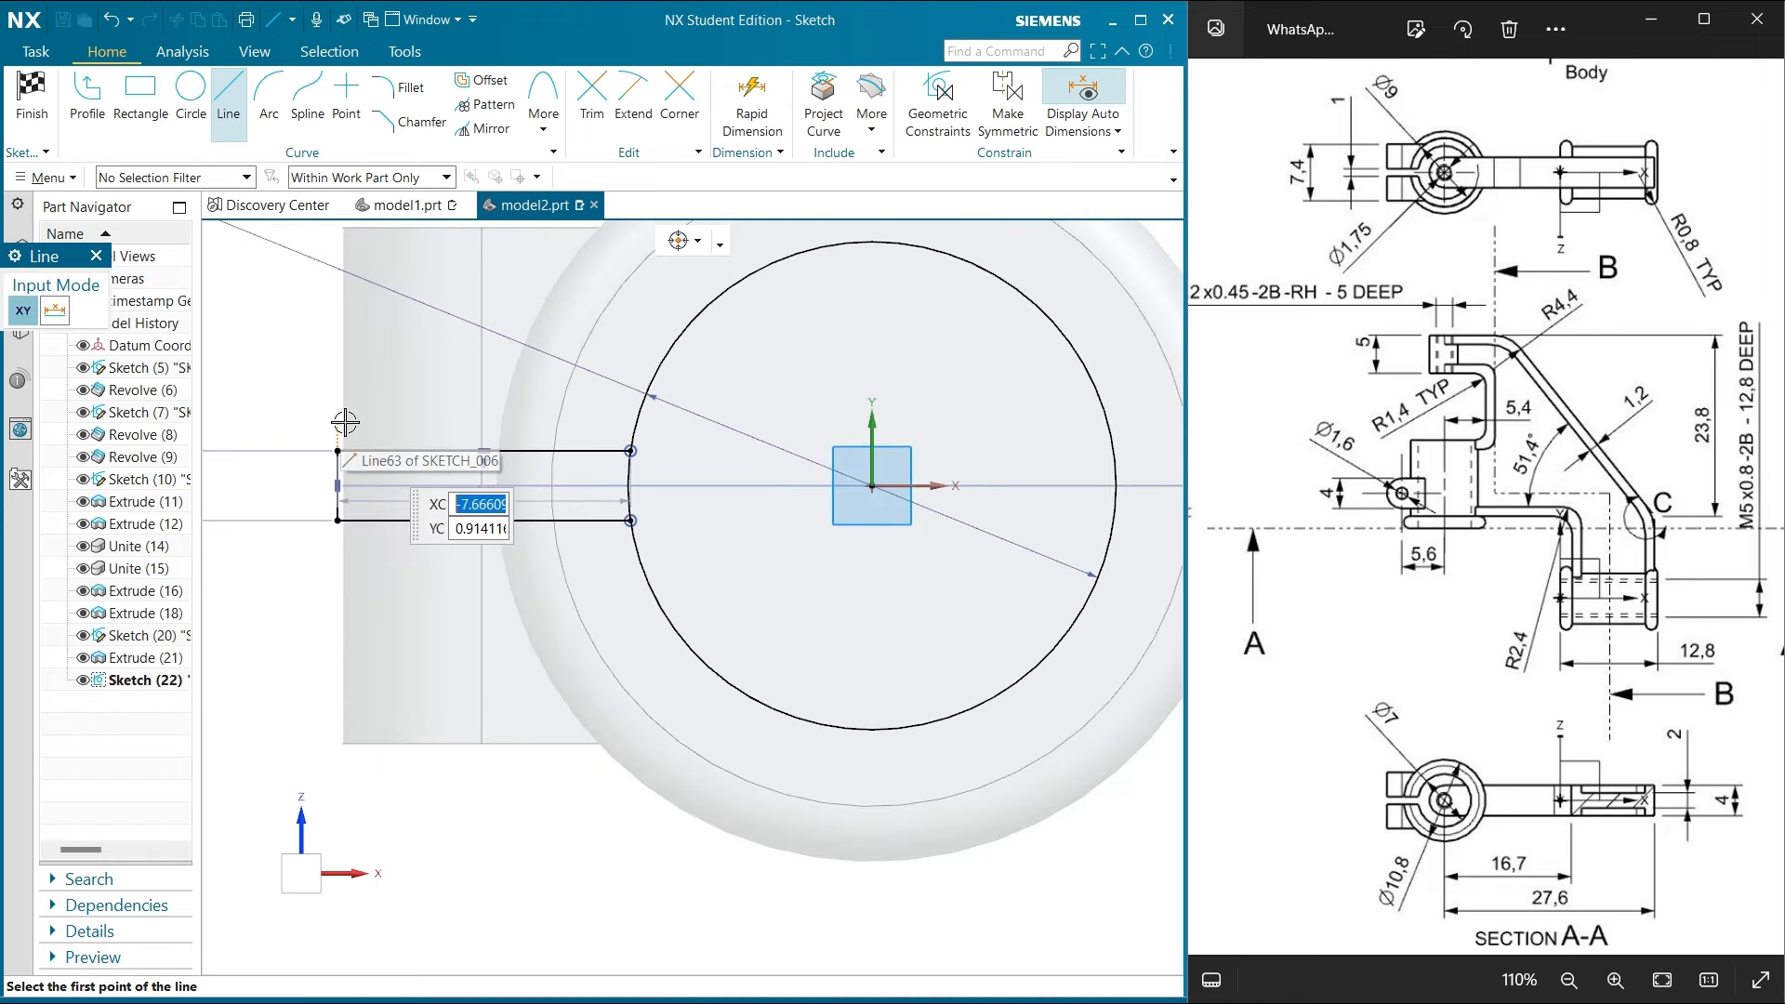
click(100, 255)
Set the slot's length to 4.2 mm as a driving dimension, keeping the expression and adjusting the geometry
double_click(411, 505)
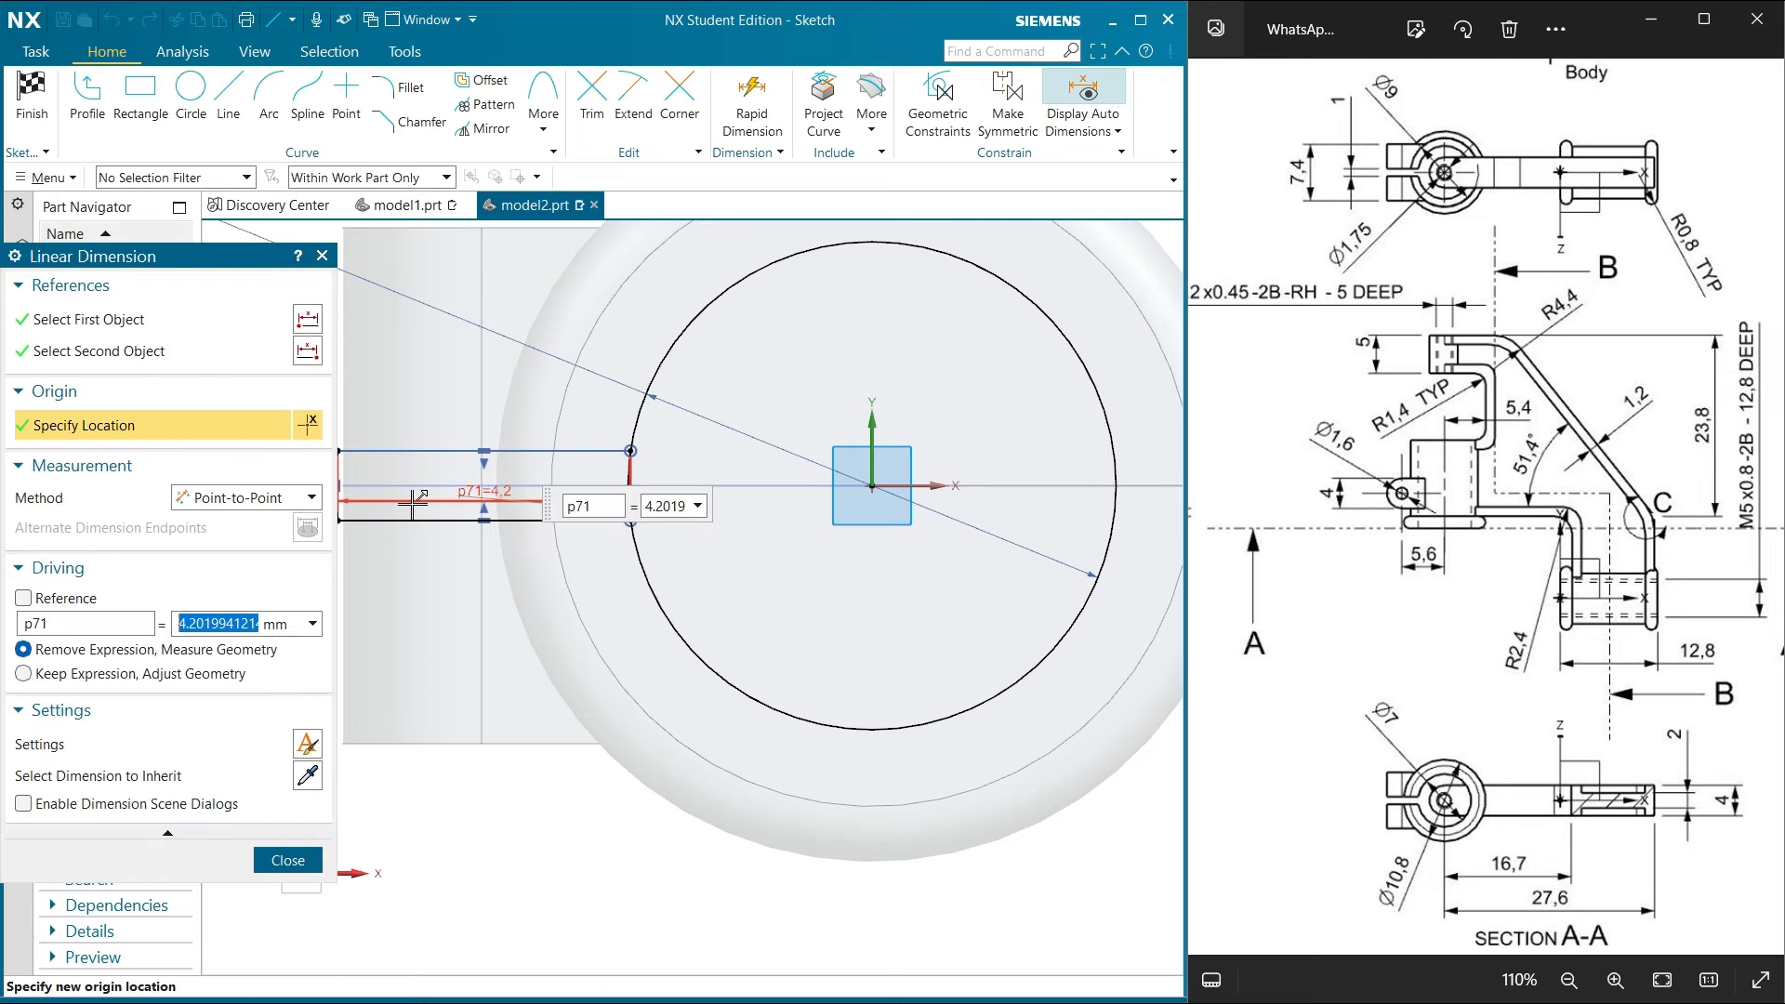
text(4)
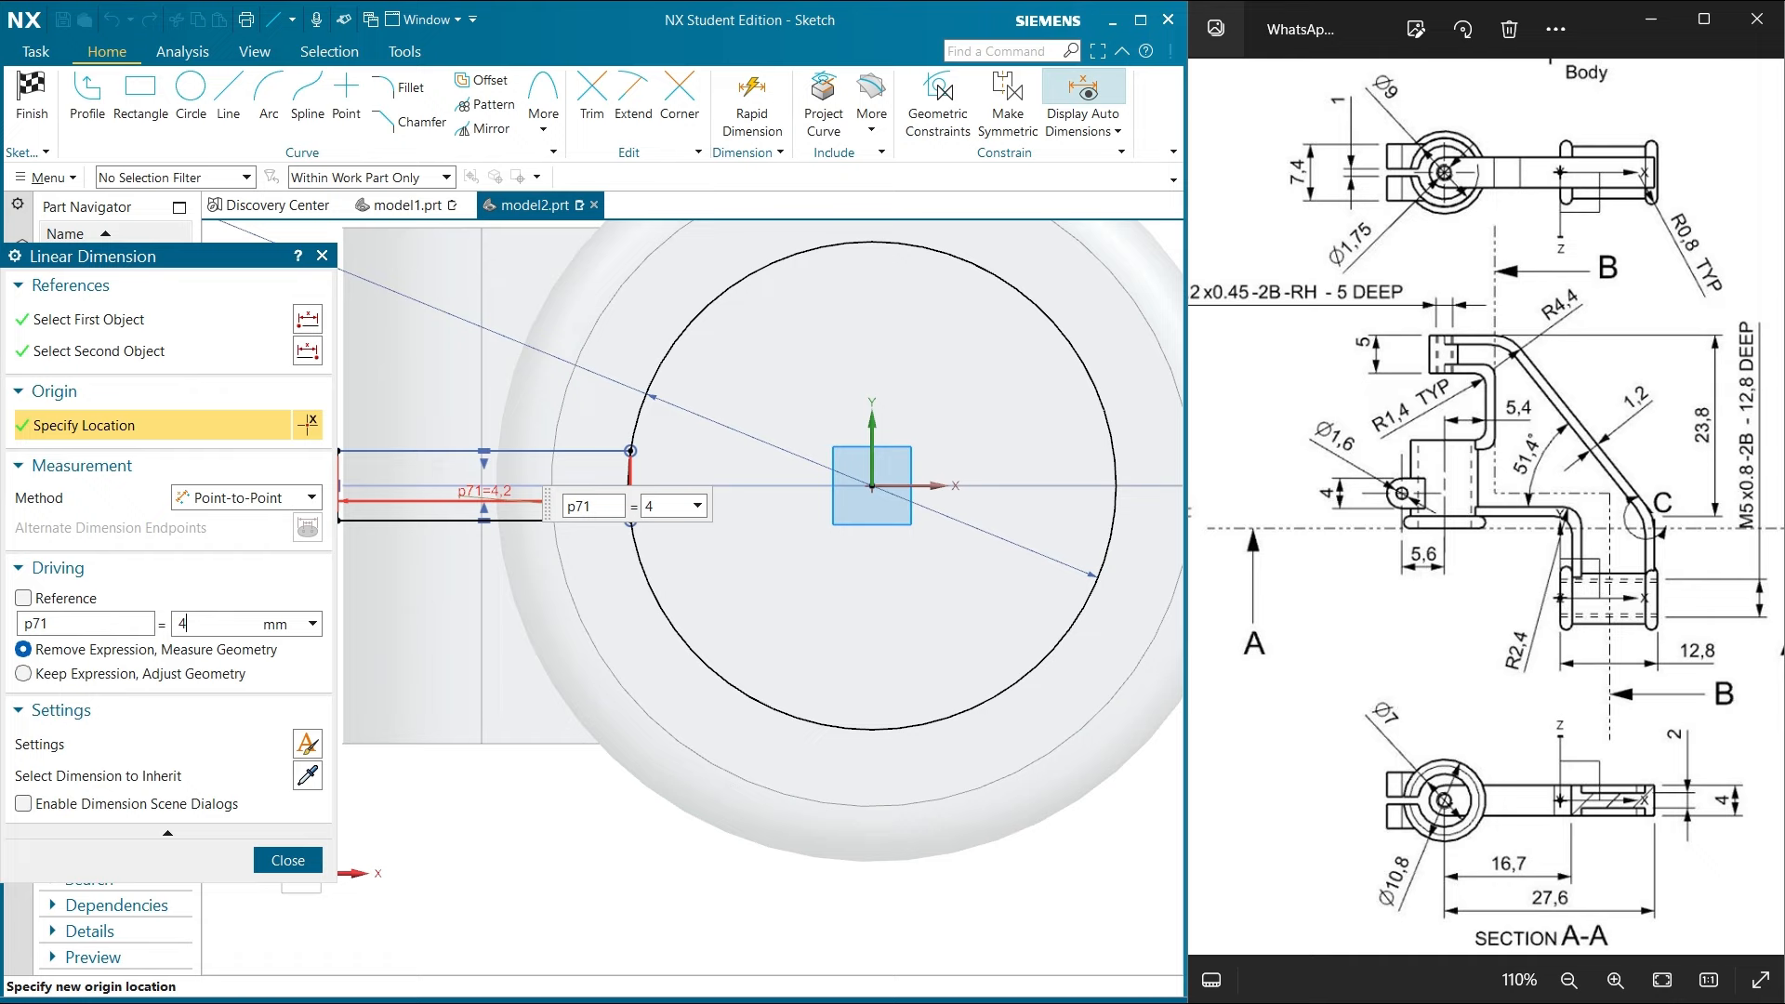
text(.2)
click(93, 673)
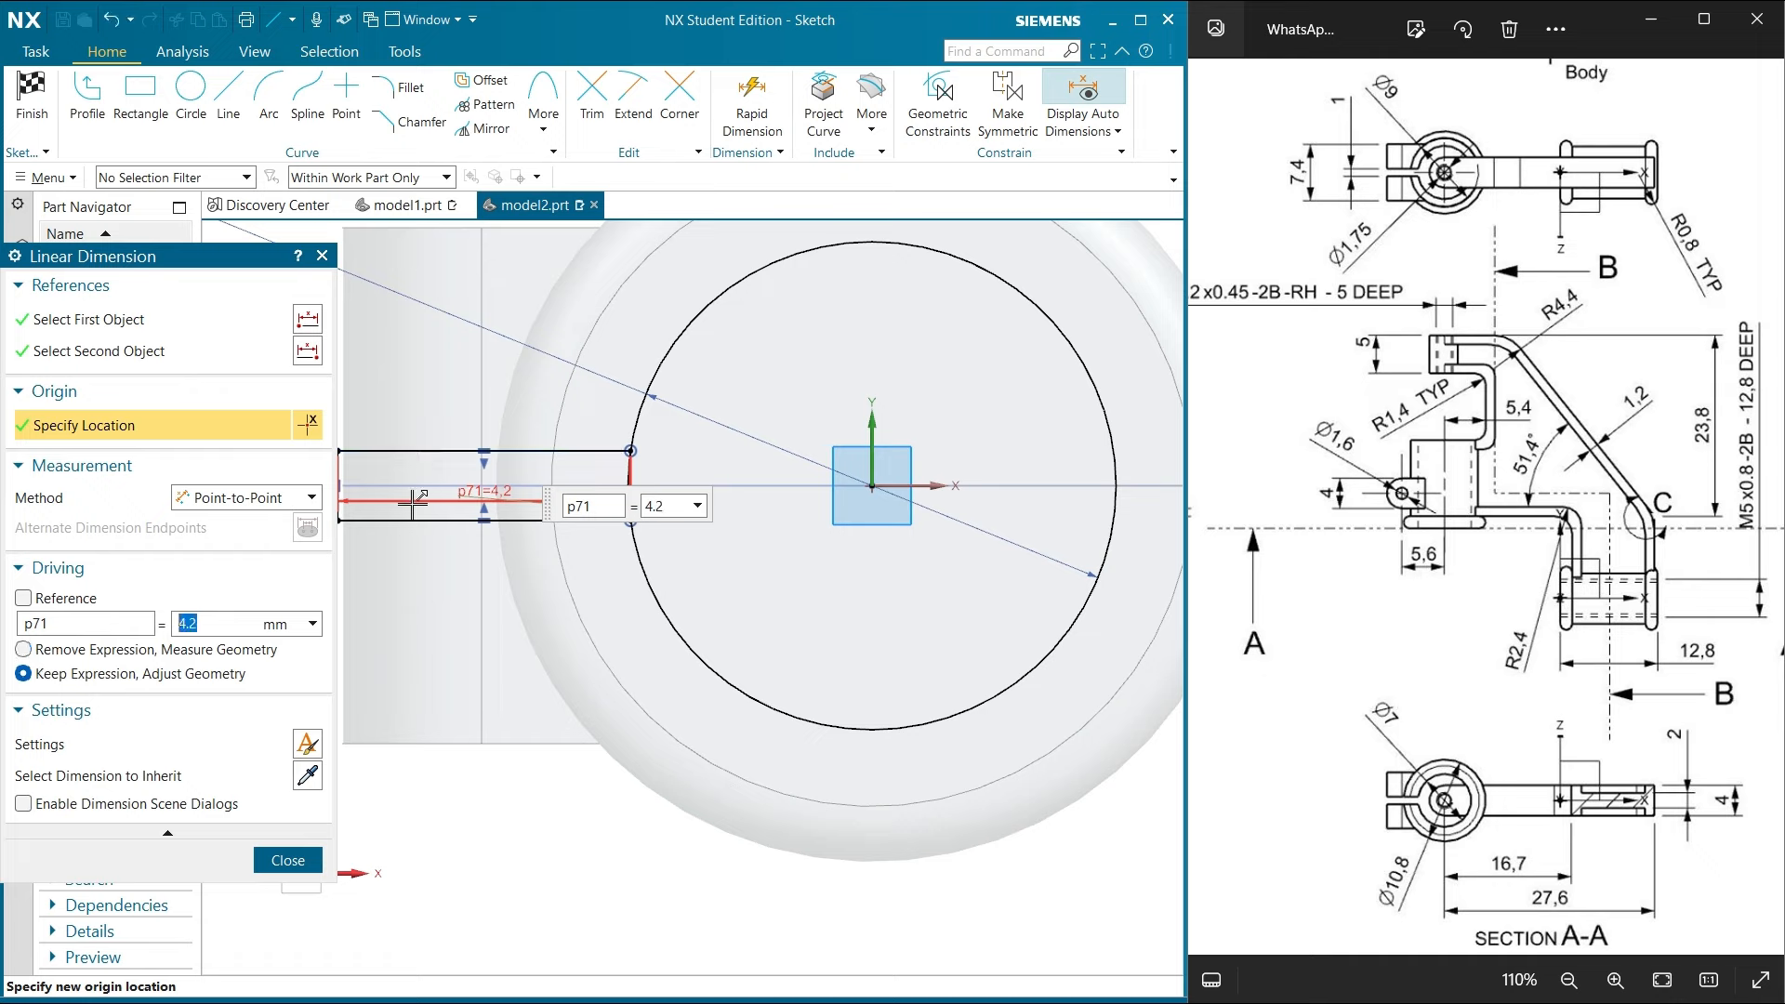
click(271, 857)
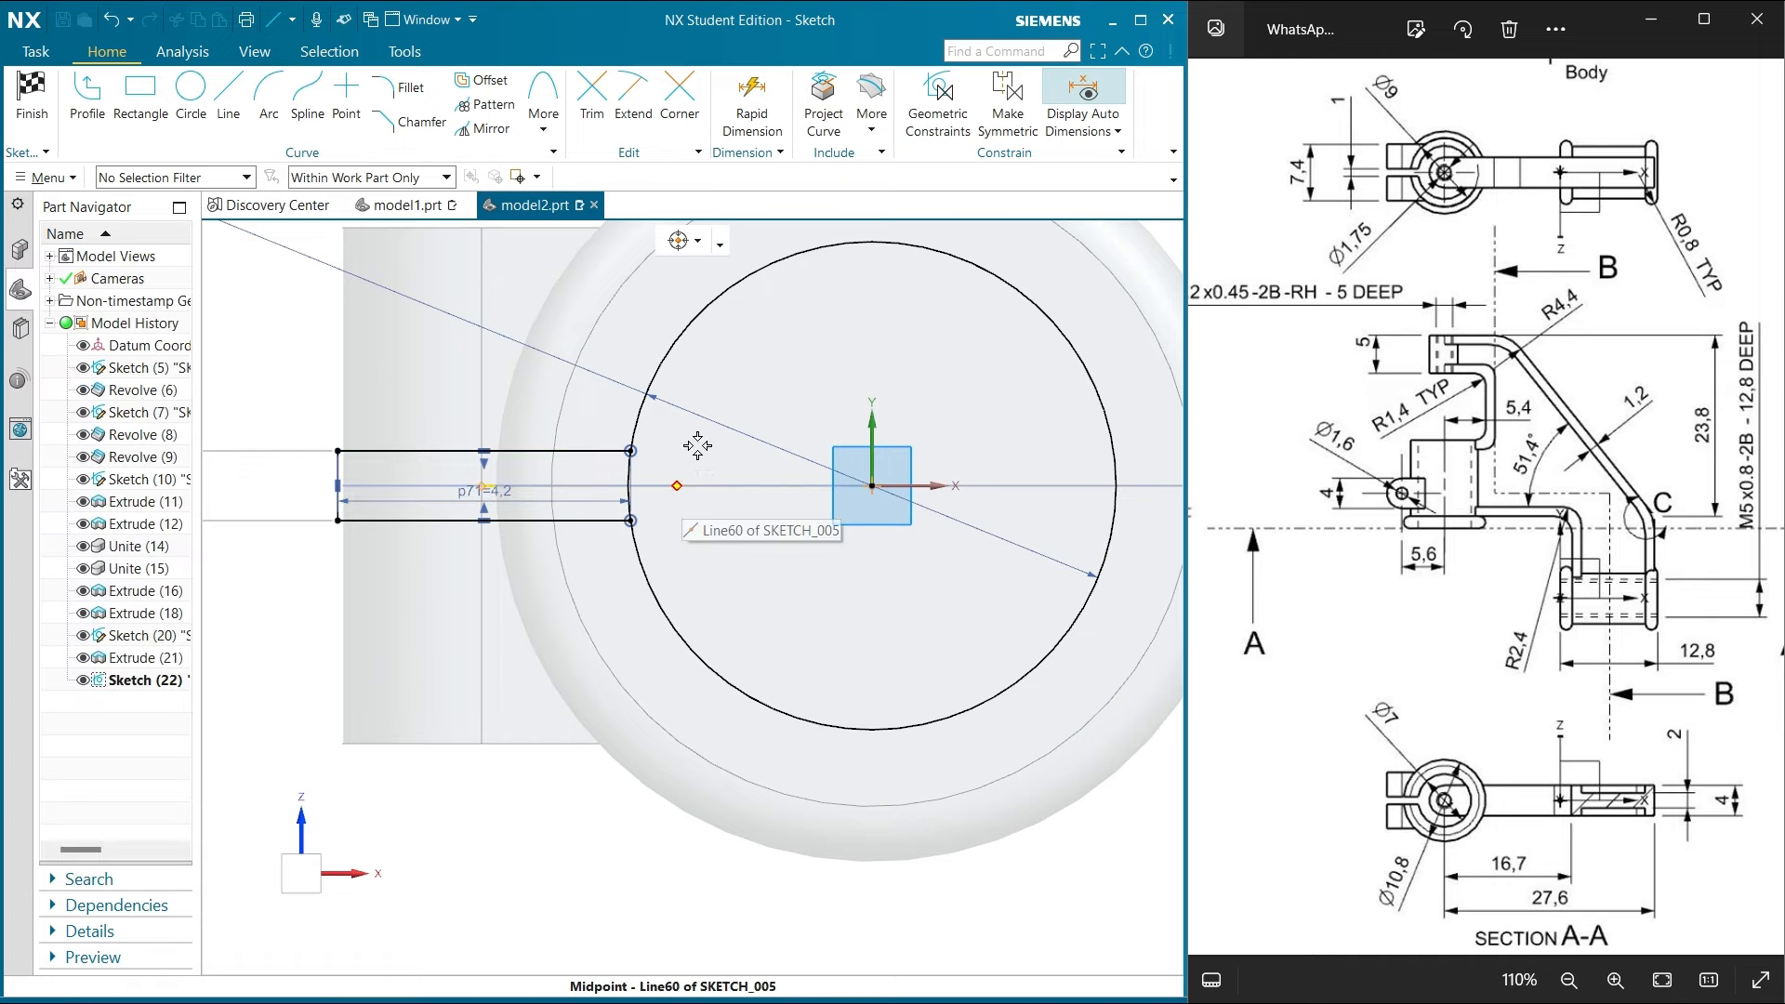
Trim the bore circle's arc between the two slot lines to join the bore and slot into one outline
click(592, 103)
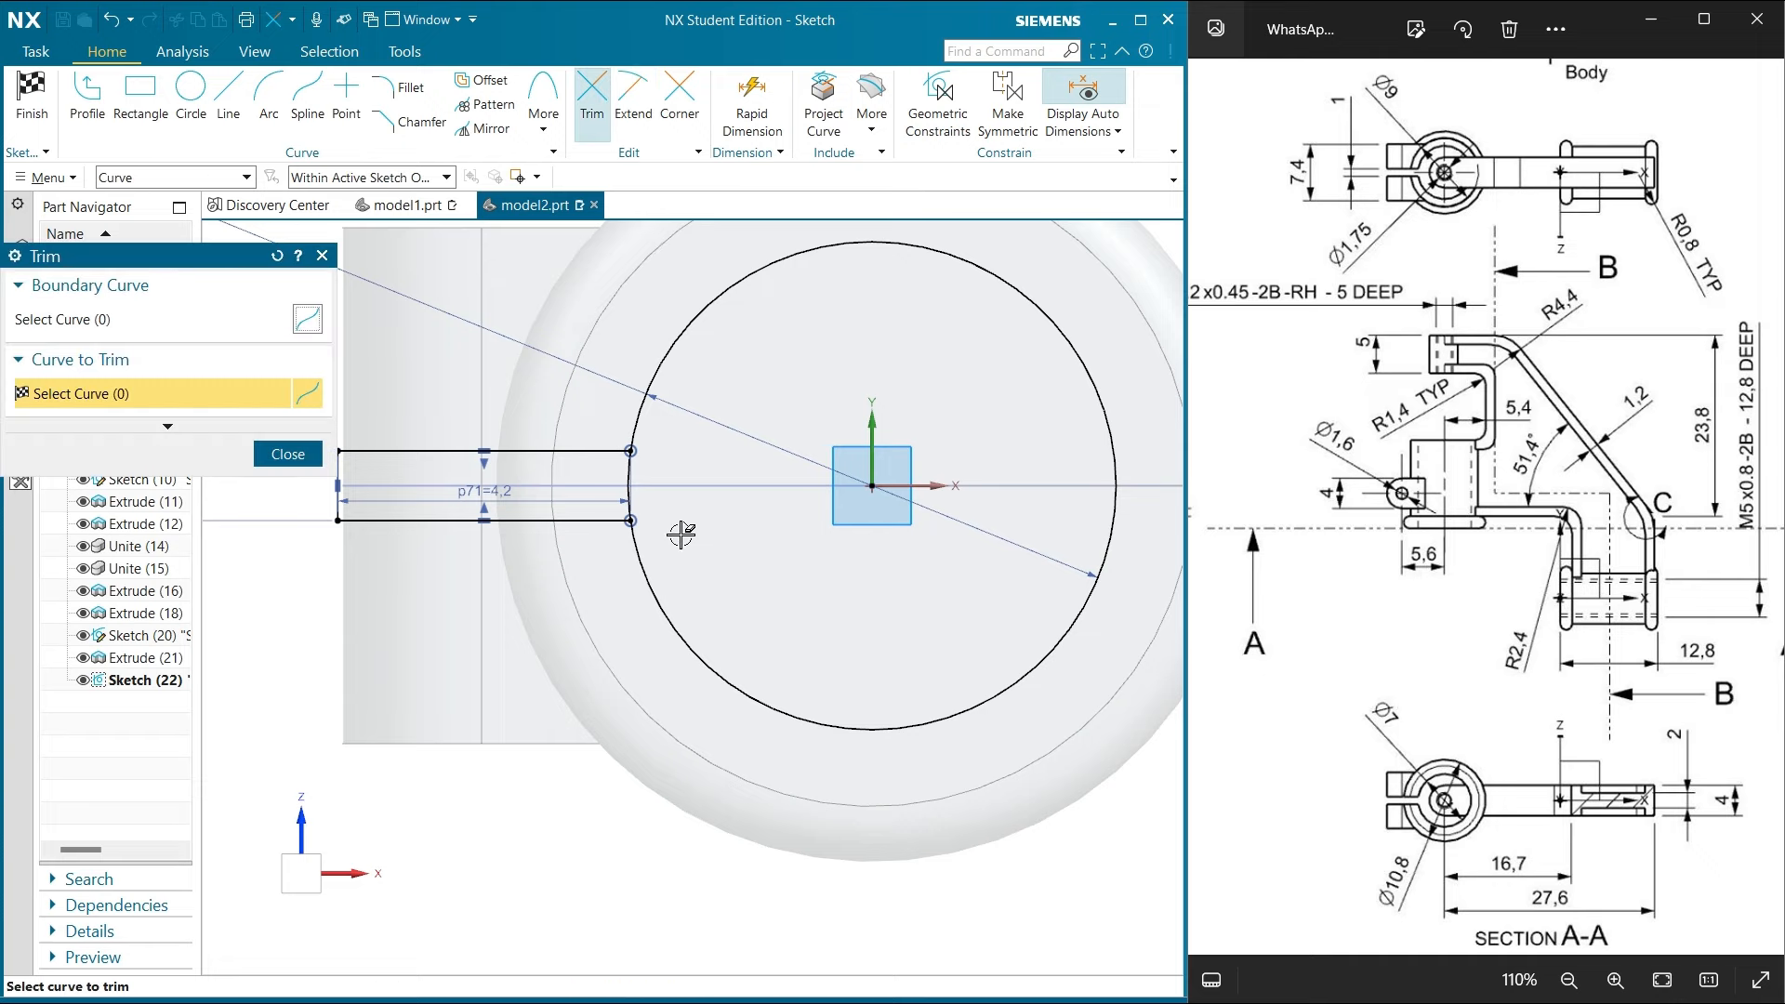
click(634, 478)
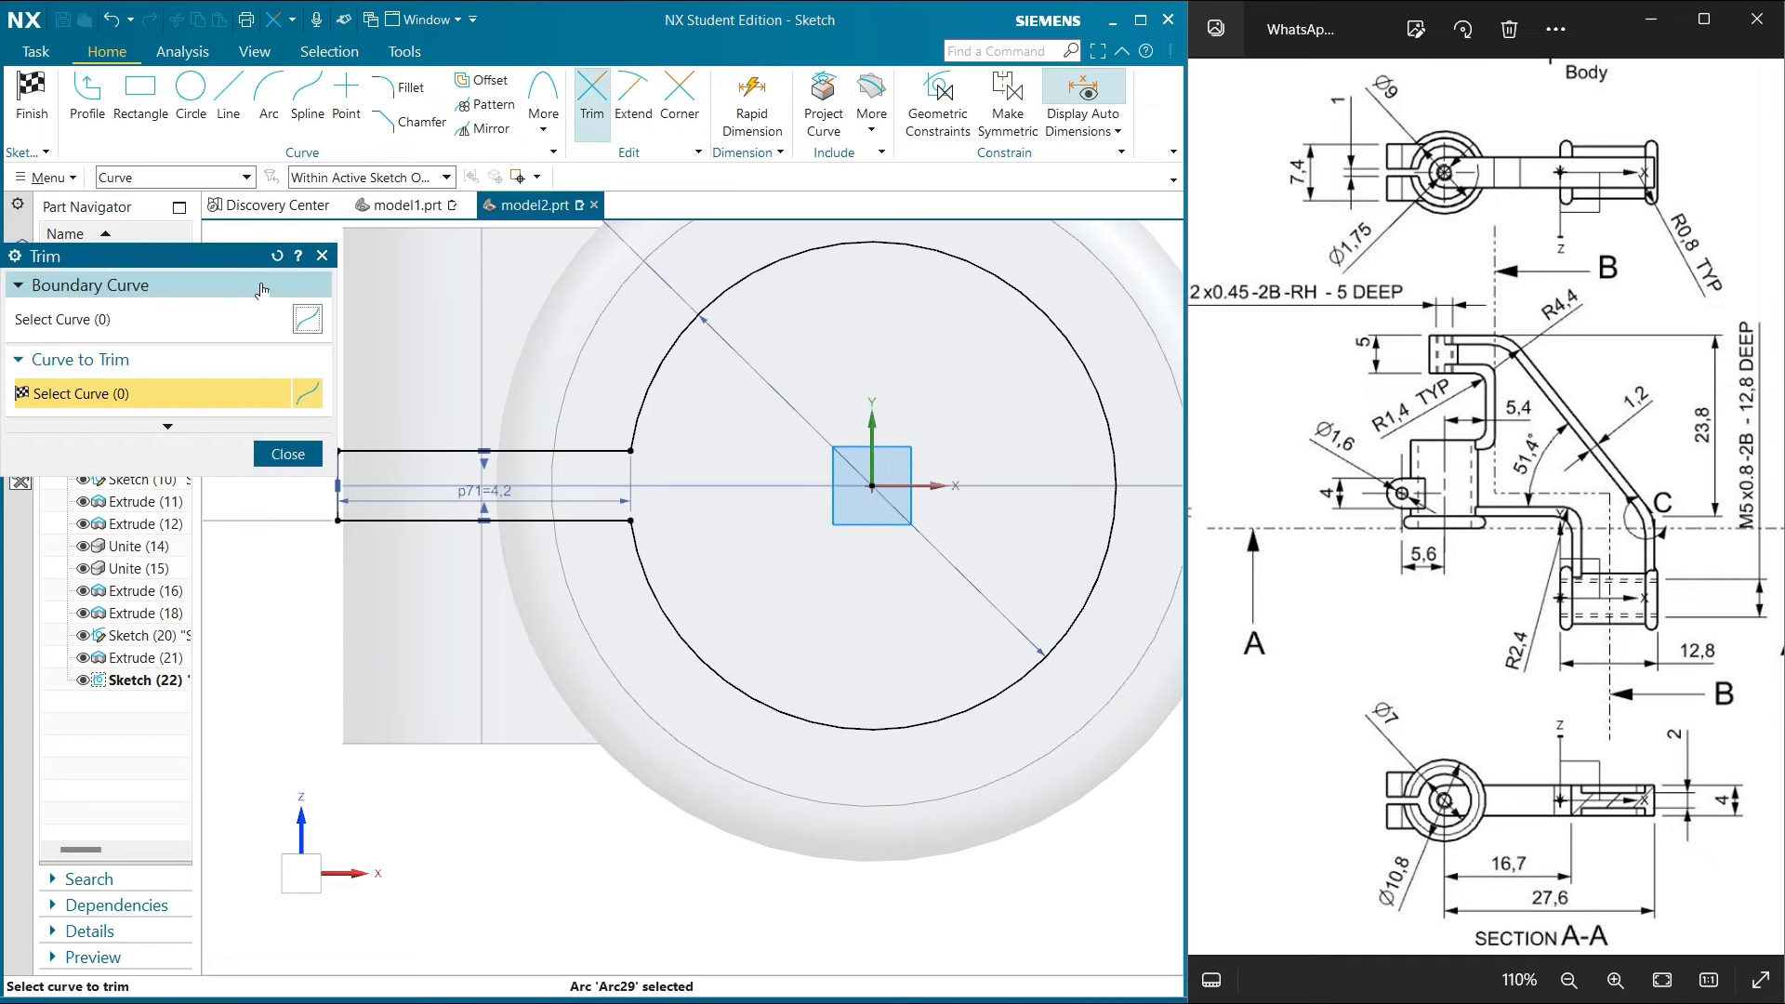
drag(287, 298, 212, 306)
scroll(330, 450, up, 4)
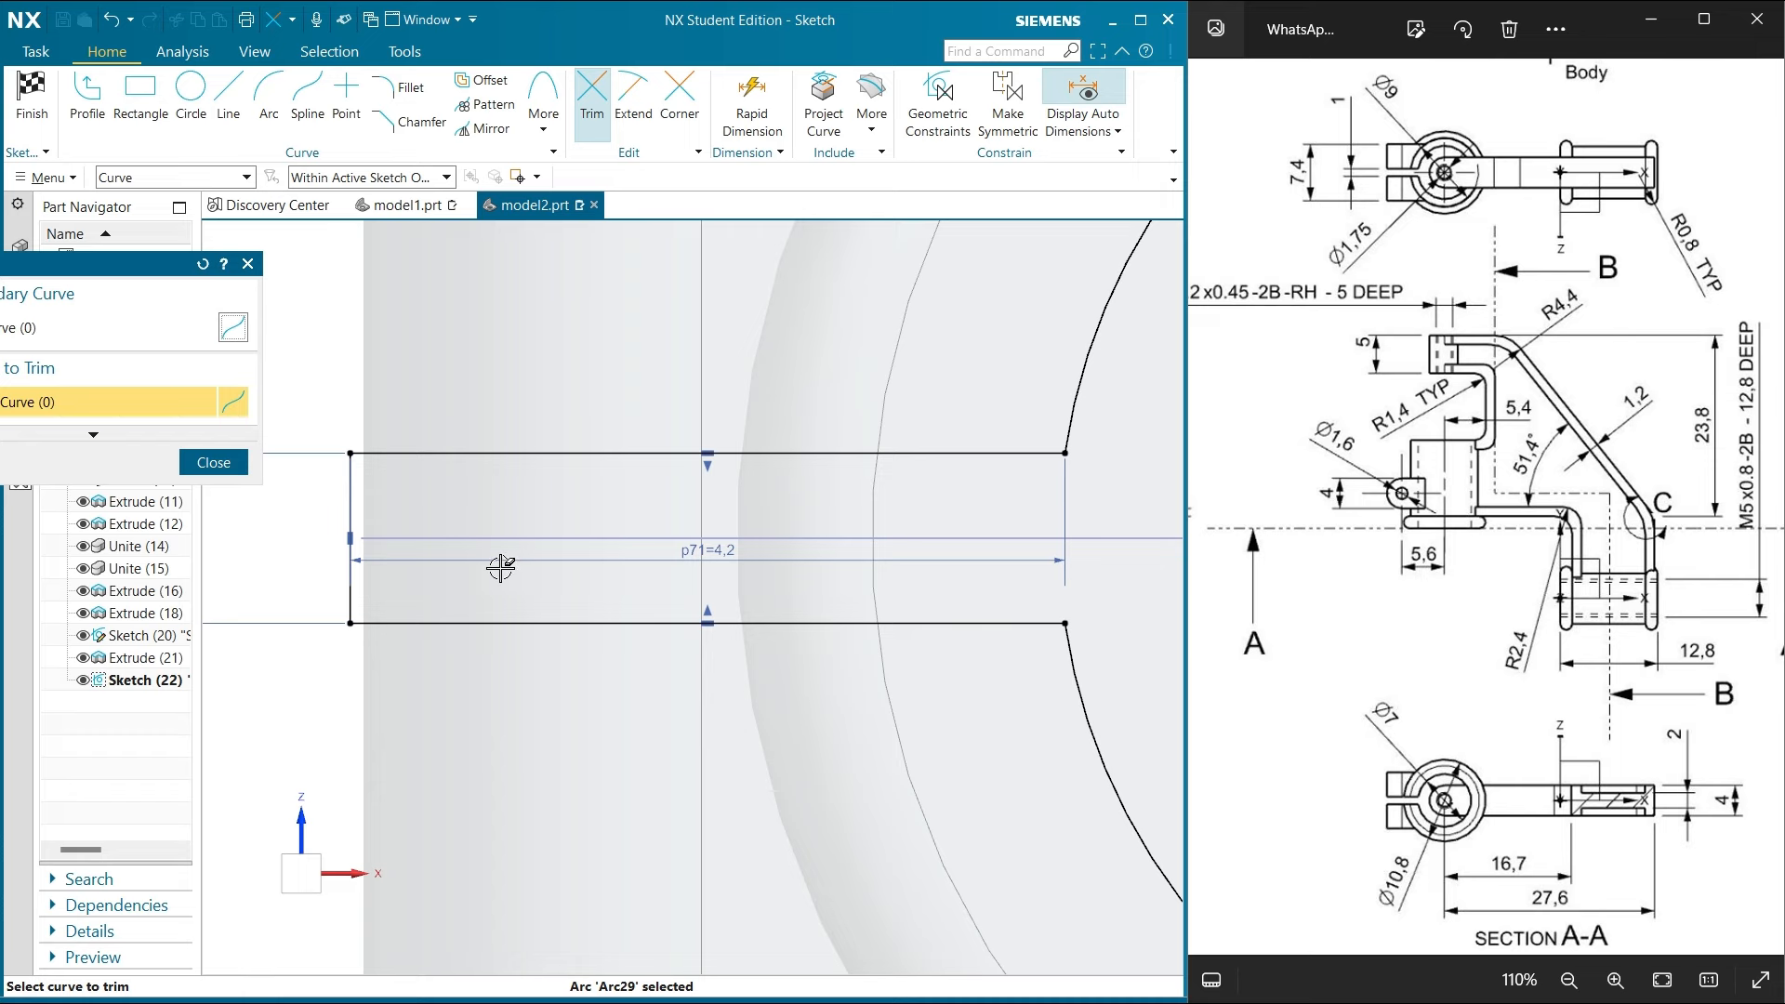
scroll(372, 516, down, 2)
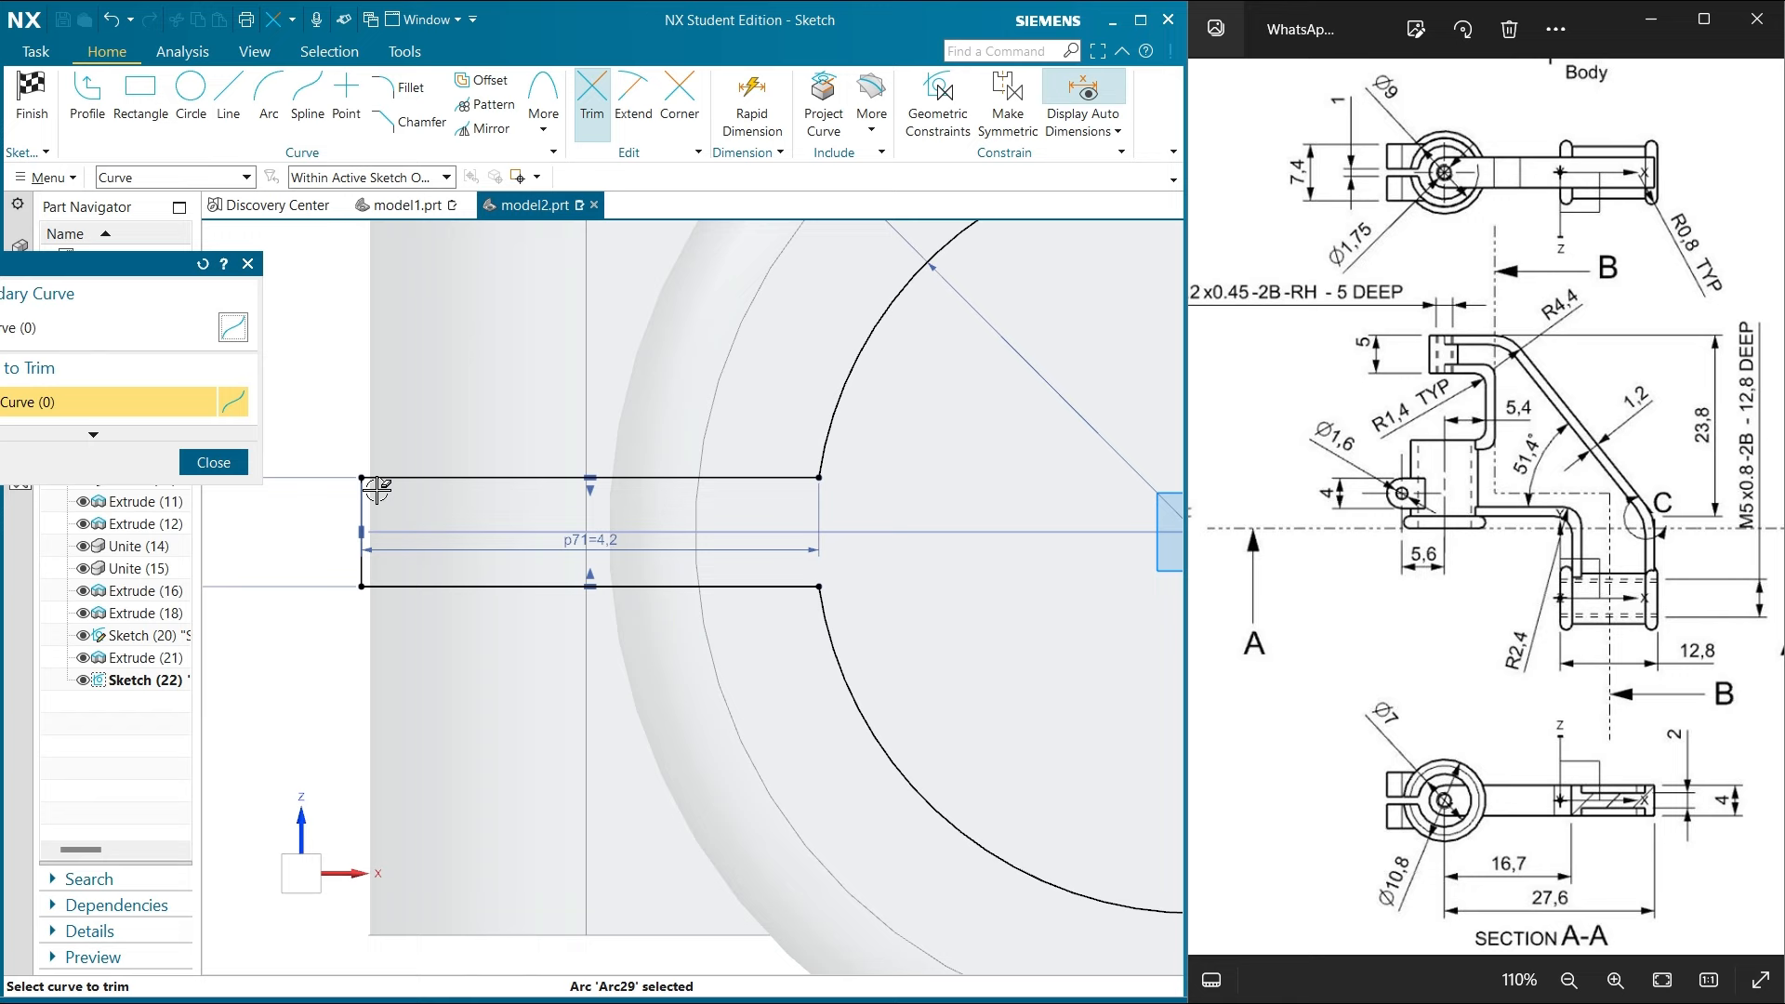
scroll(363, 609, down, 2)
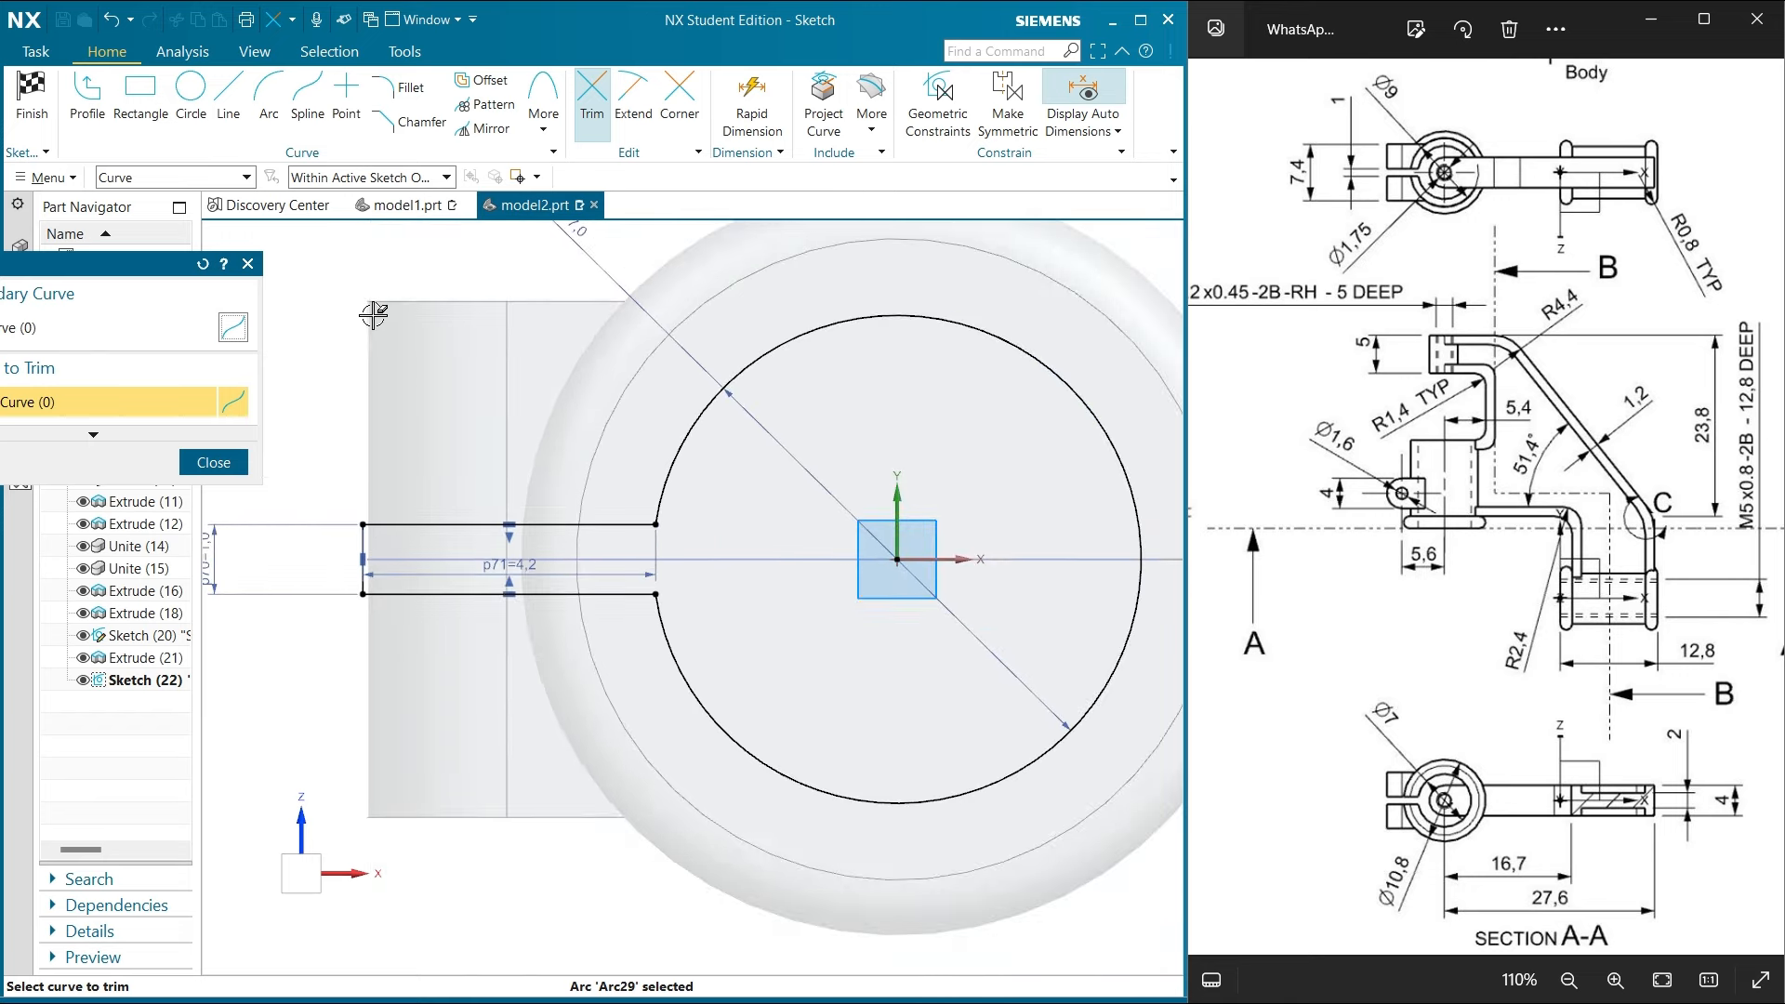
click(234, 470)
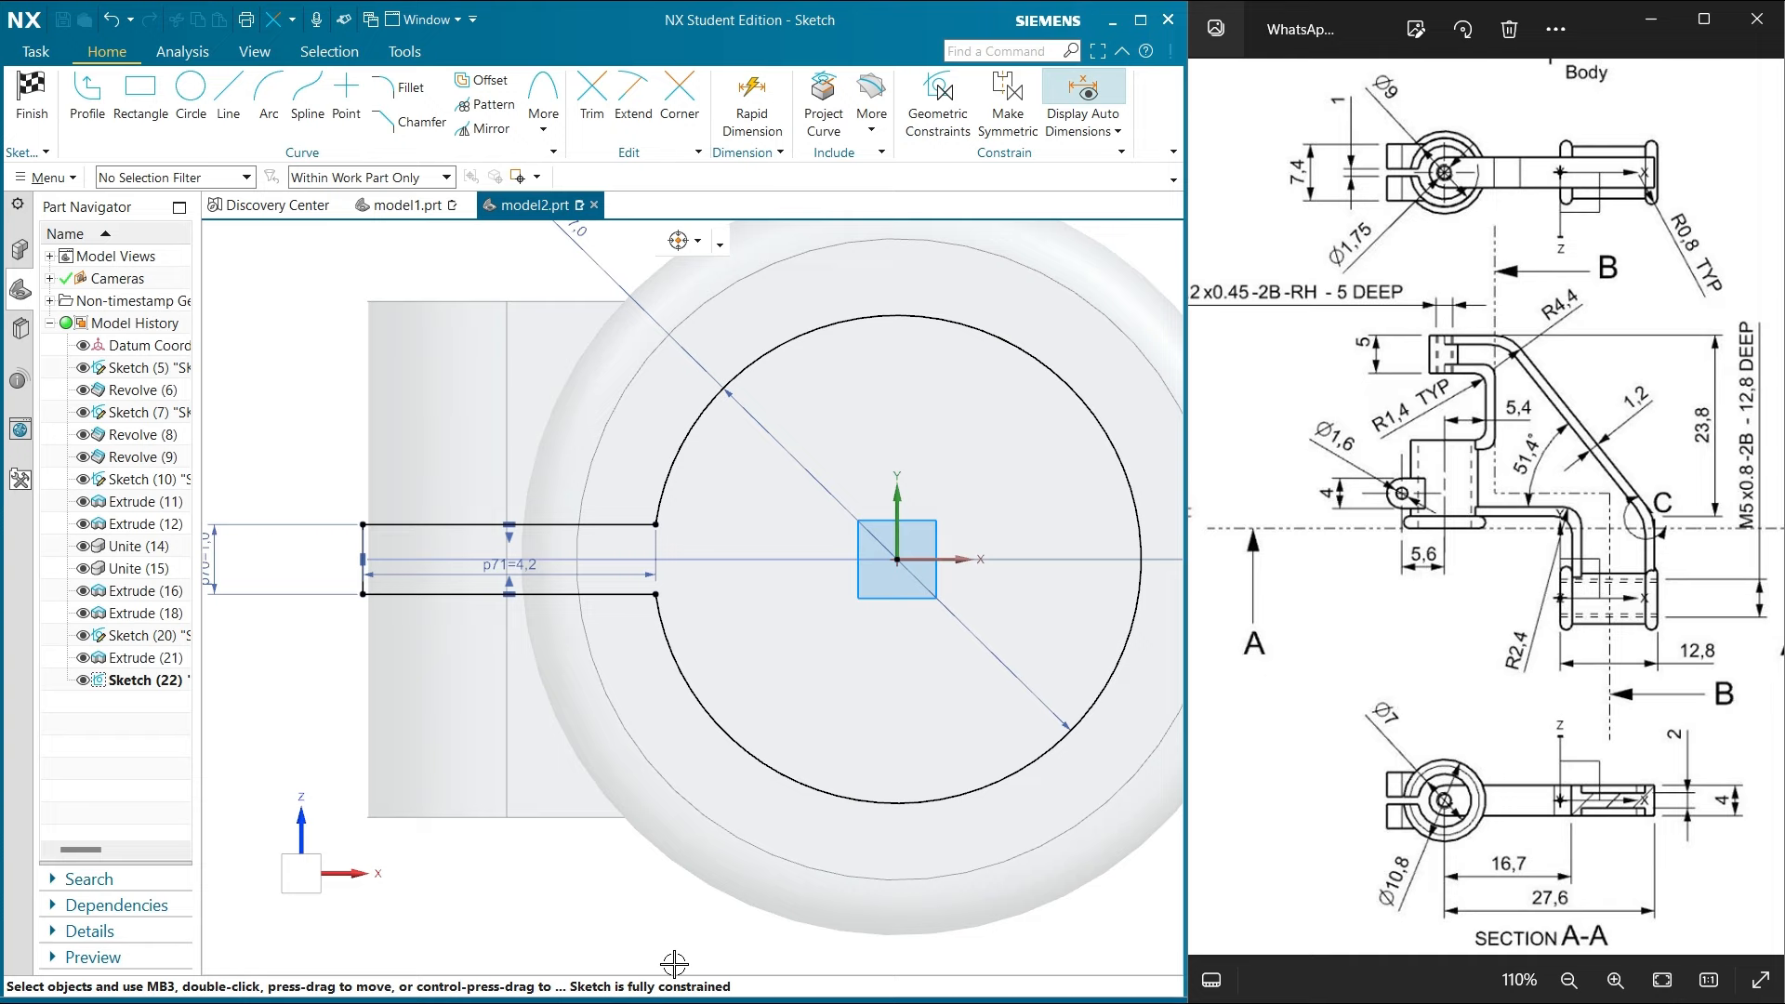
Finish the bore-and-slot sketch and set the extrusion of its outline to subtract from the bracket body
scroll(675, 963, down, 3)
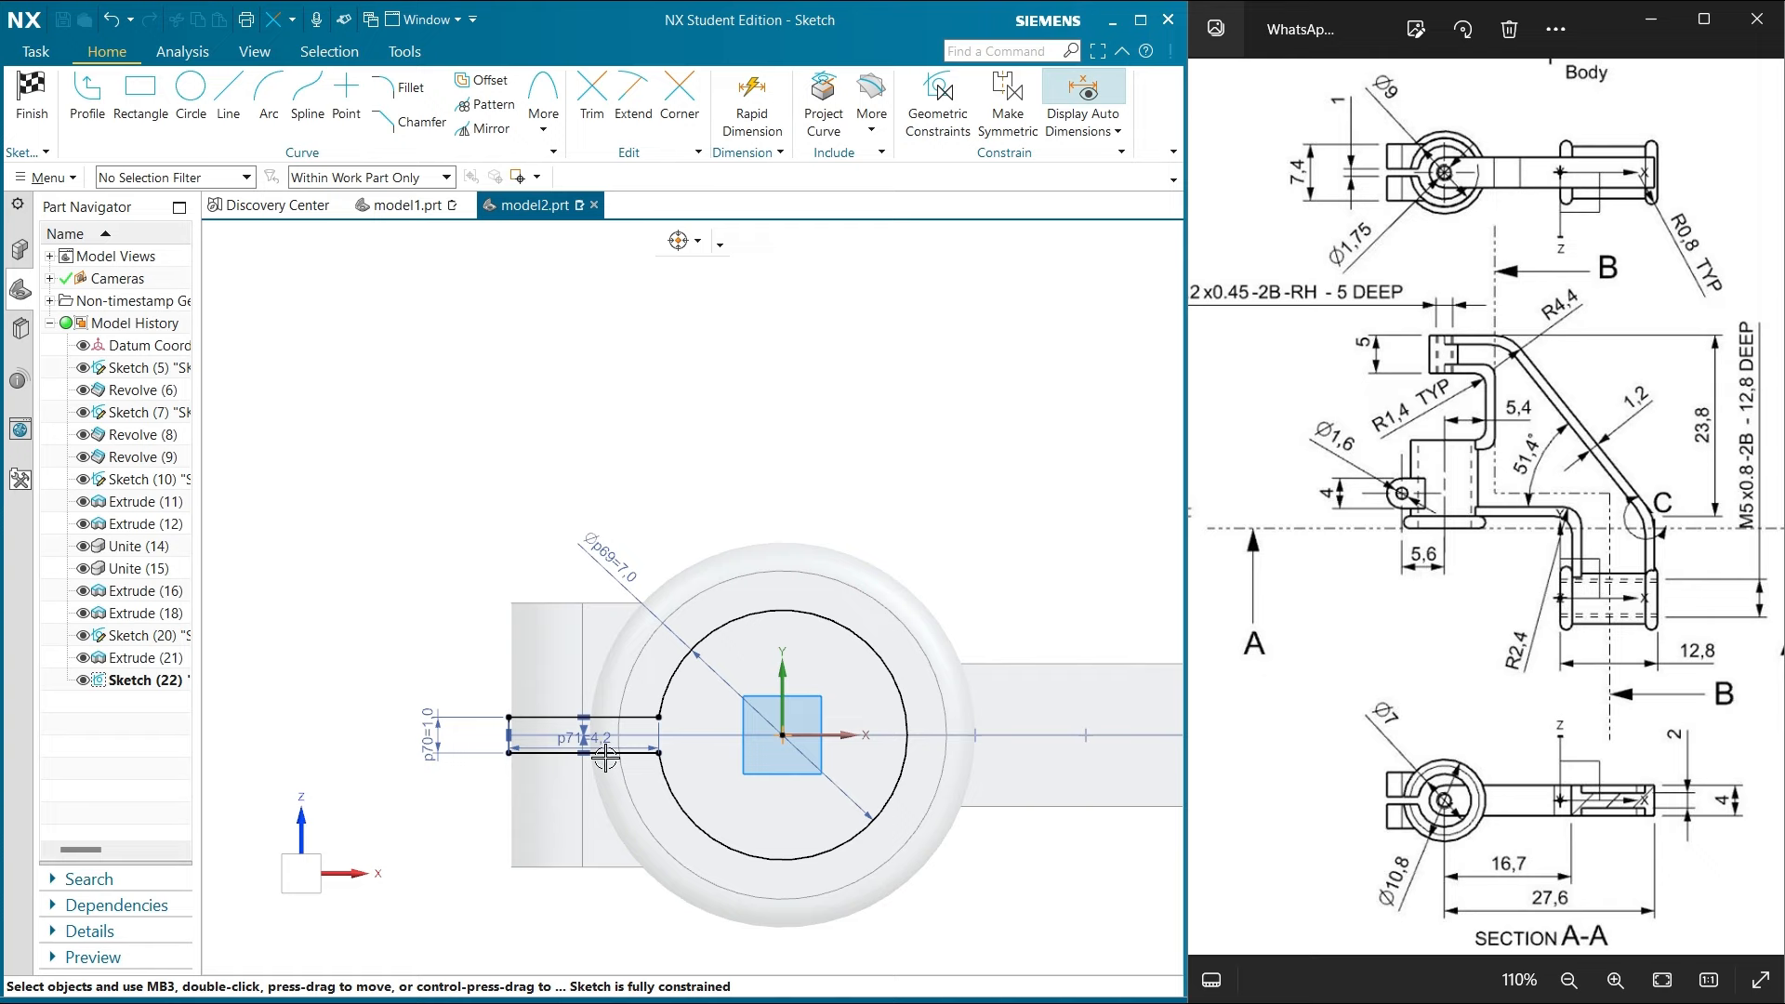
scroll(605, 757, up, 2)
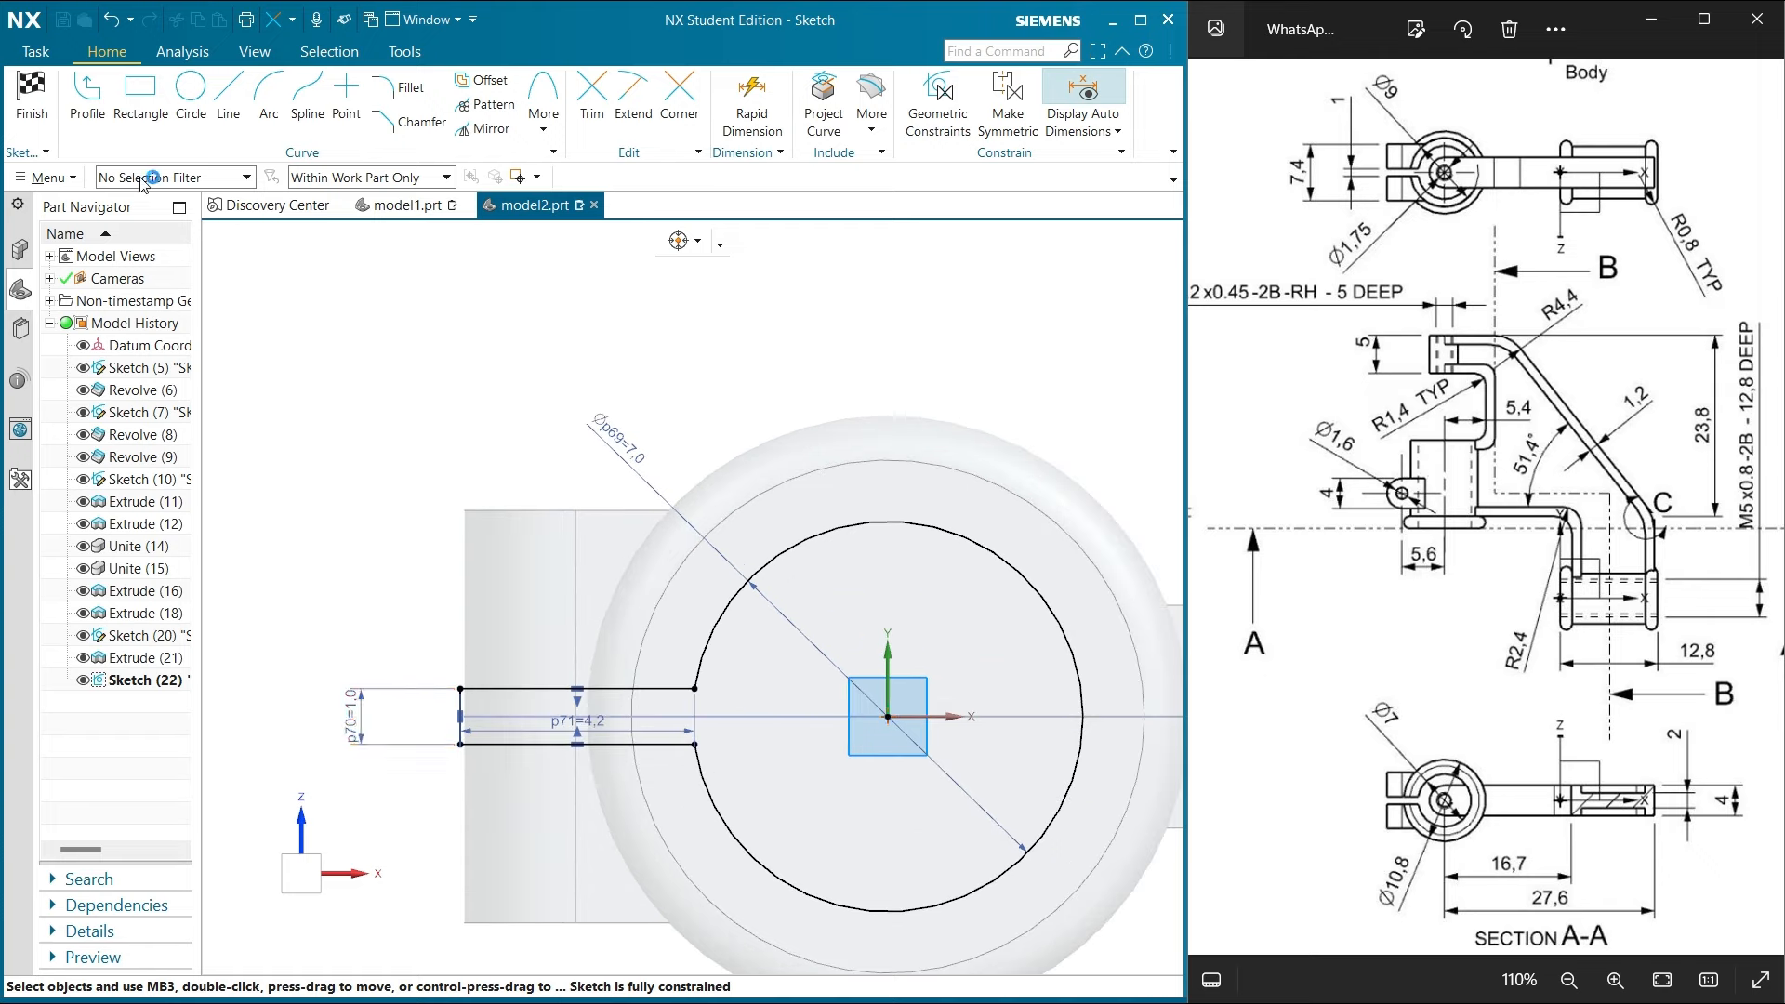
click(28, 104)
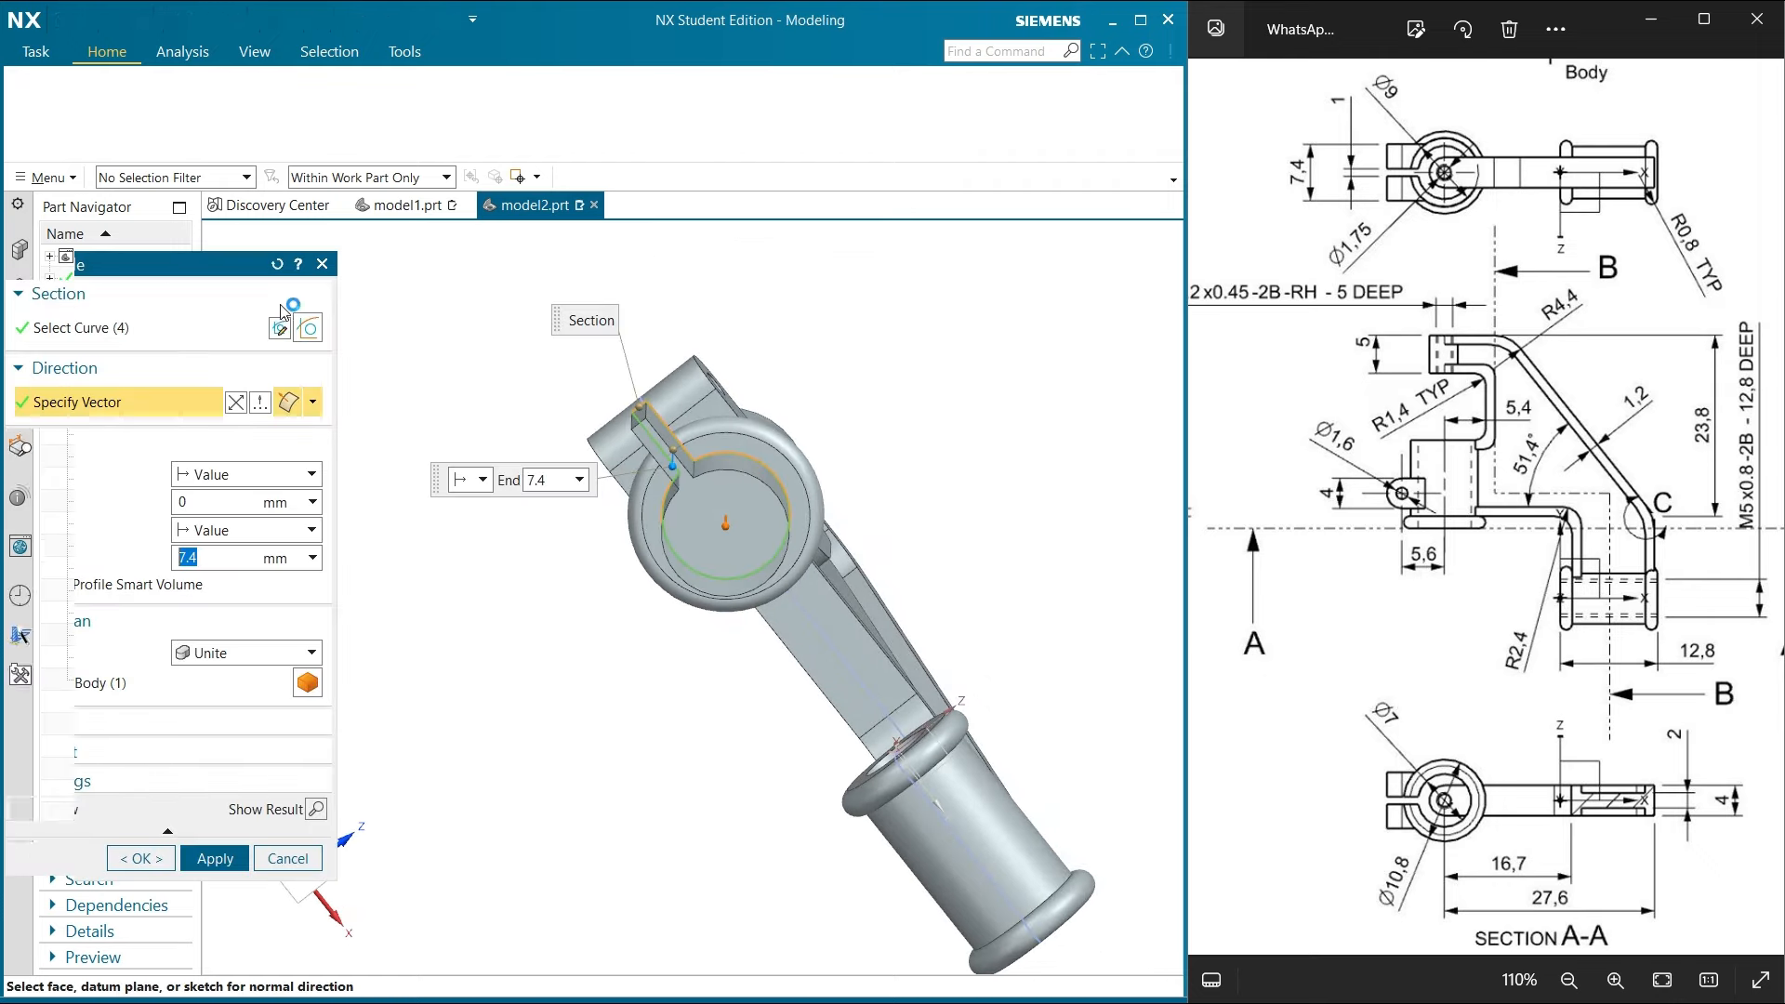
middle_drag(573, 699, 939, 437)
double_click(975, 406)
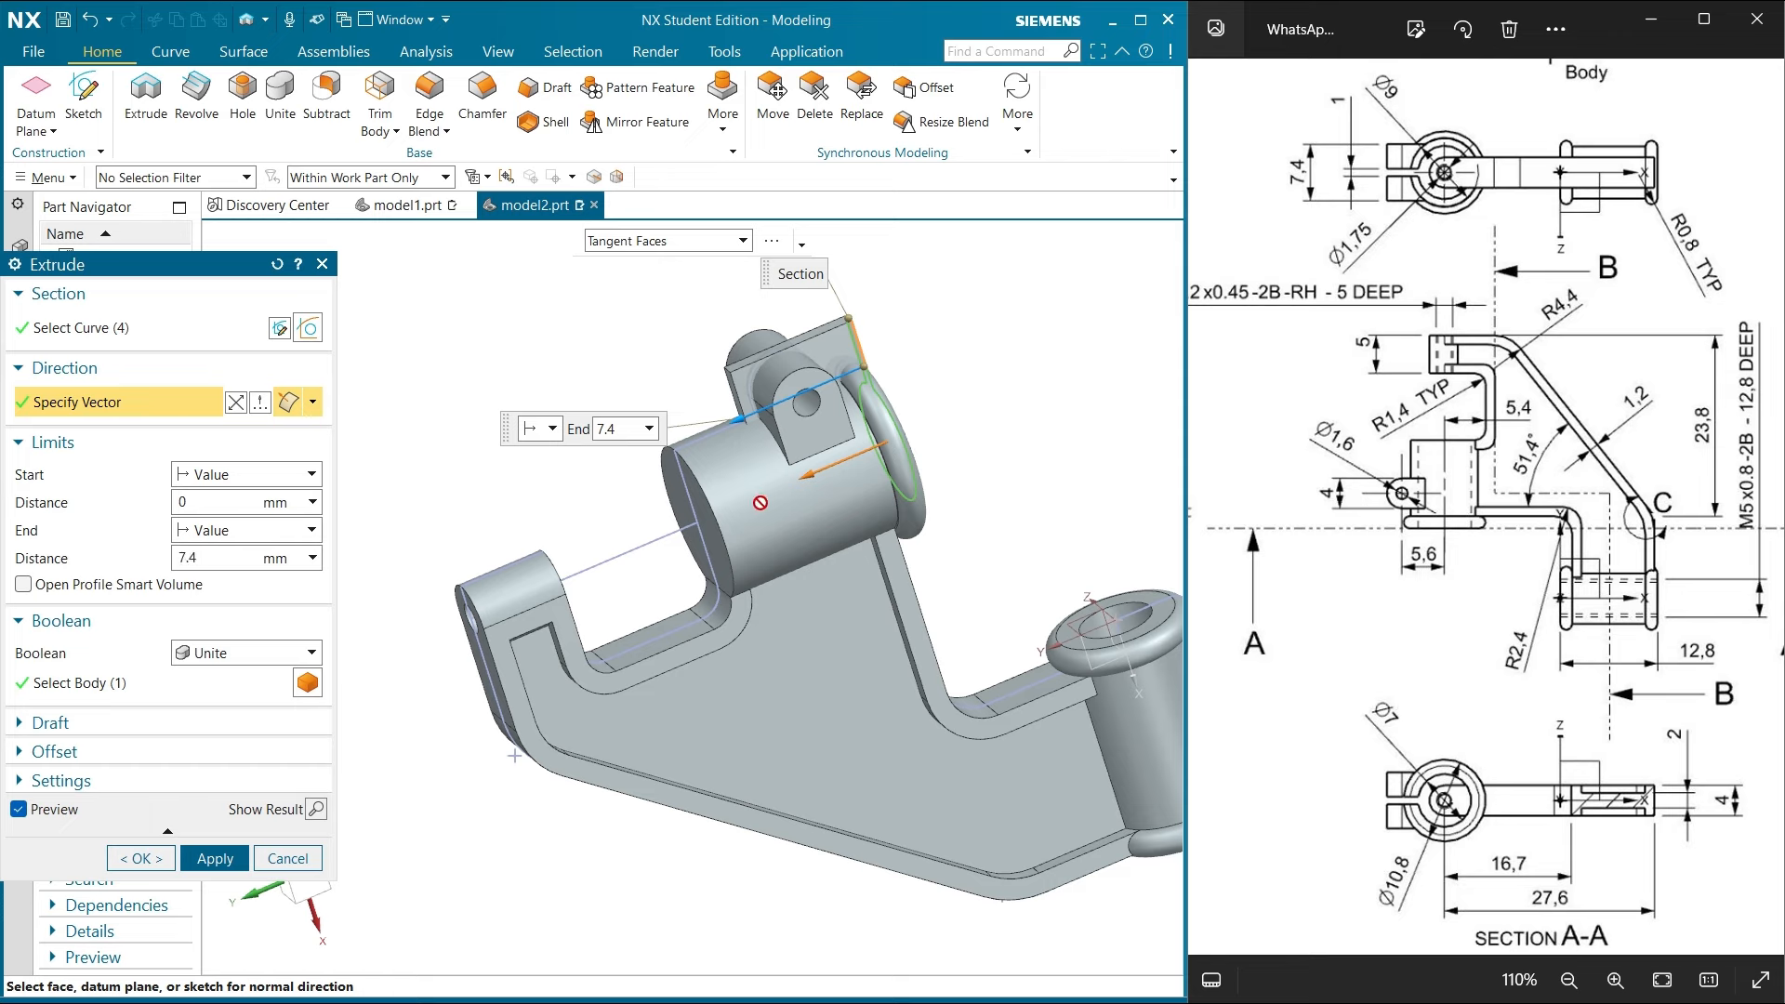
click(311, 652)
click(218, 717)
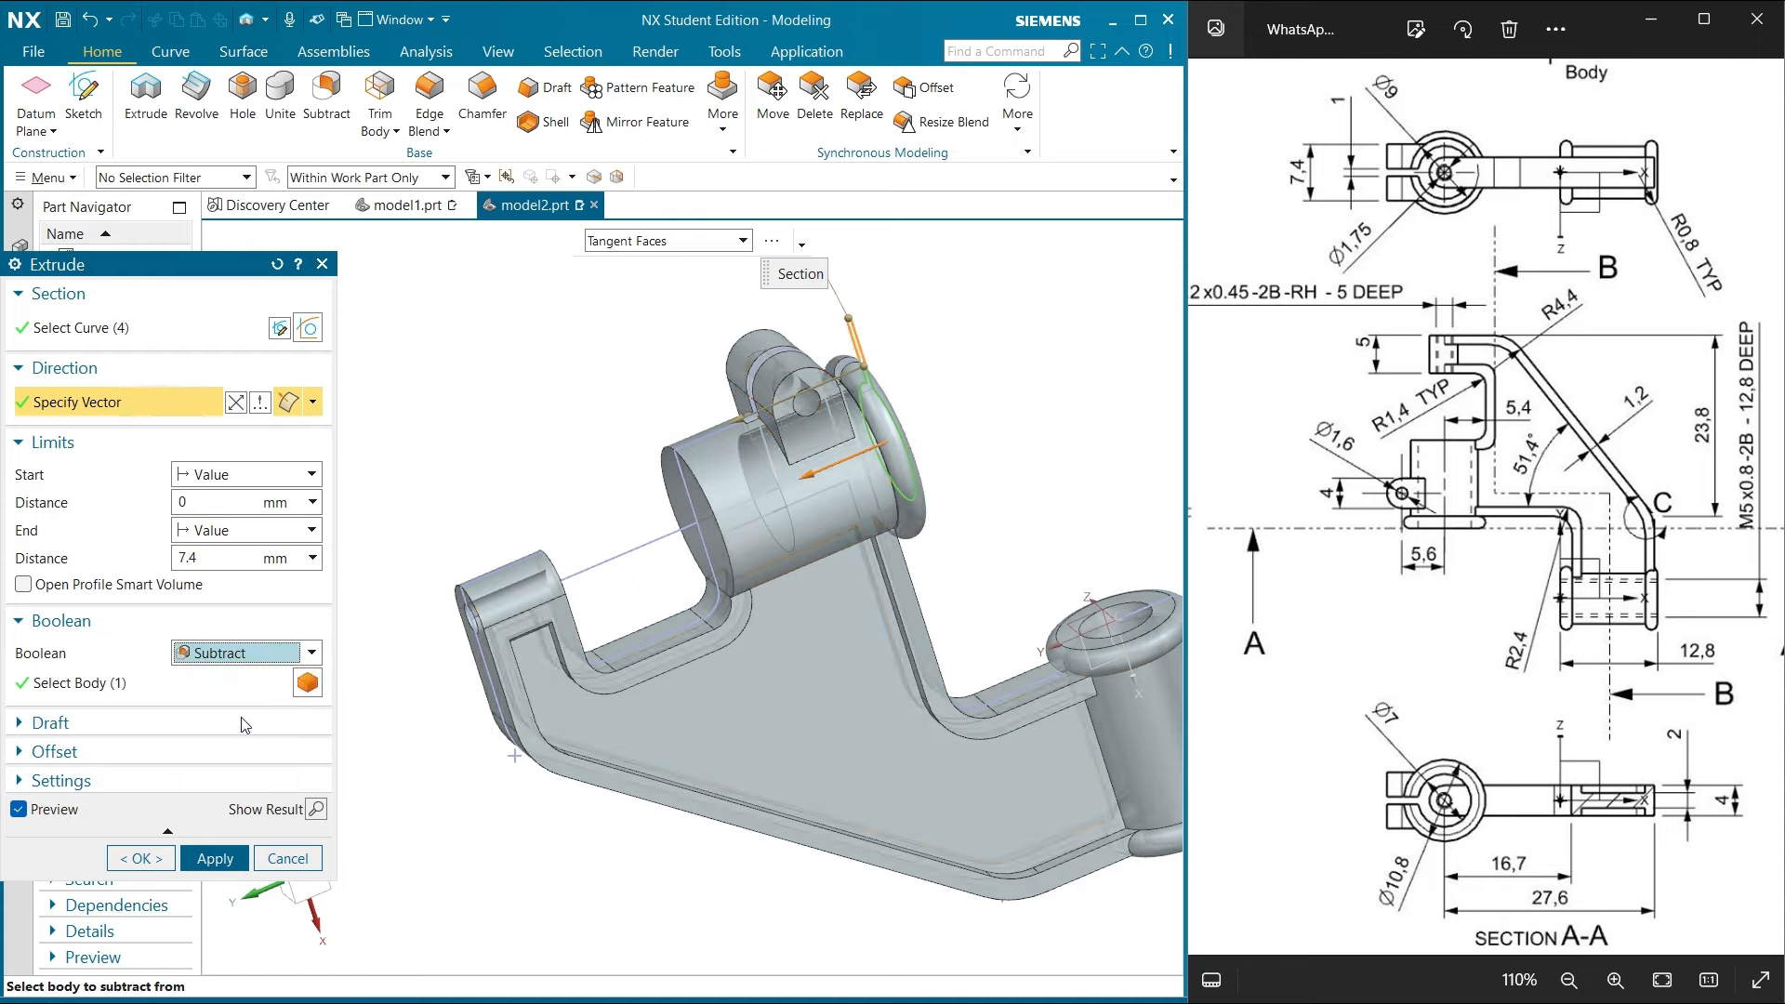
click(149, 405)
click(802, 475)
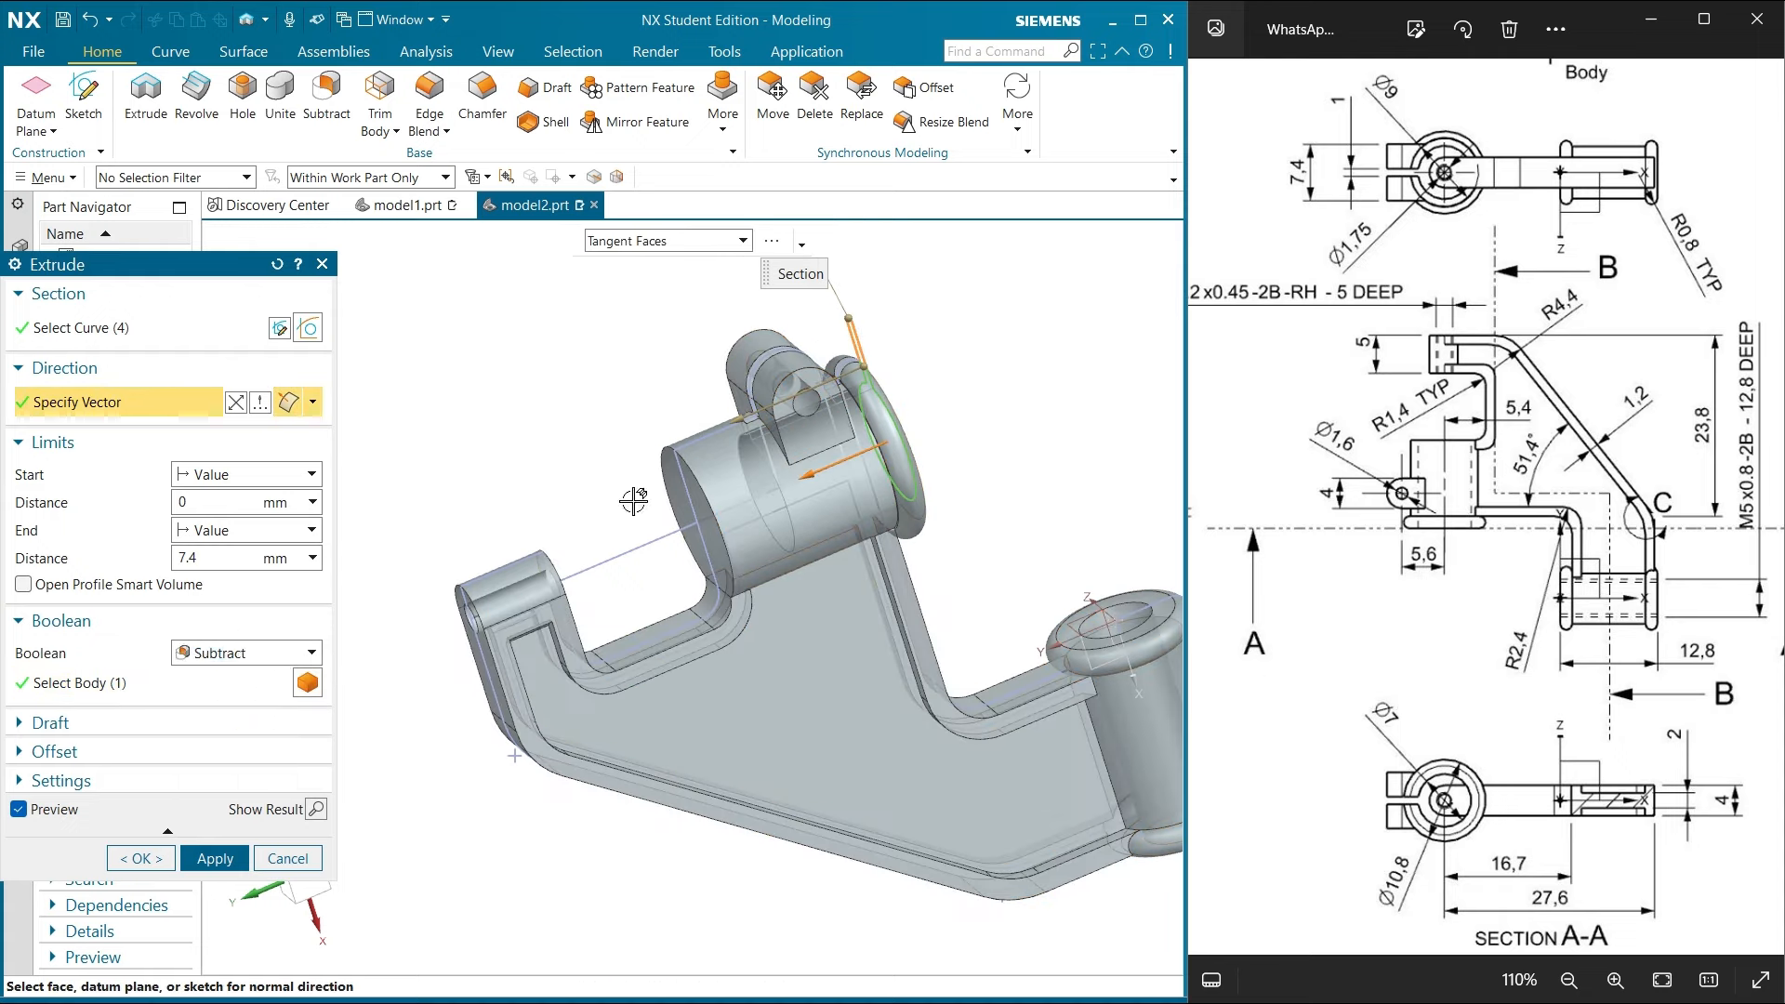
Set the face selection rule to Single Face and cut the bore-and-slot outline 11.6 mm through the cylinder and side lug
click(210, 556)
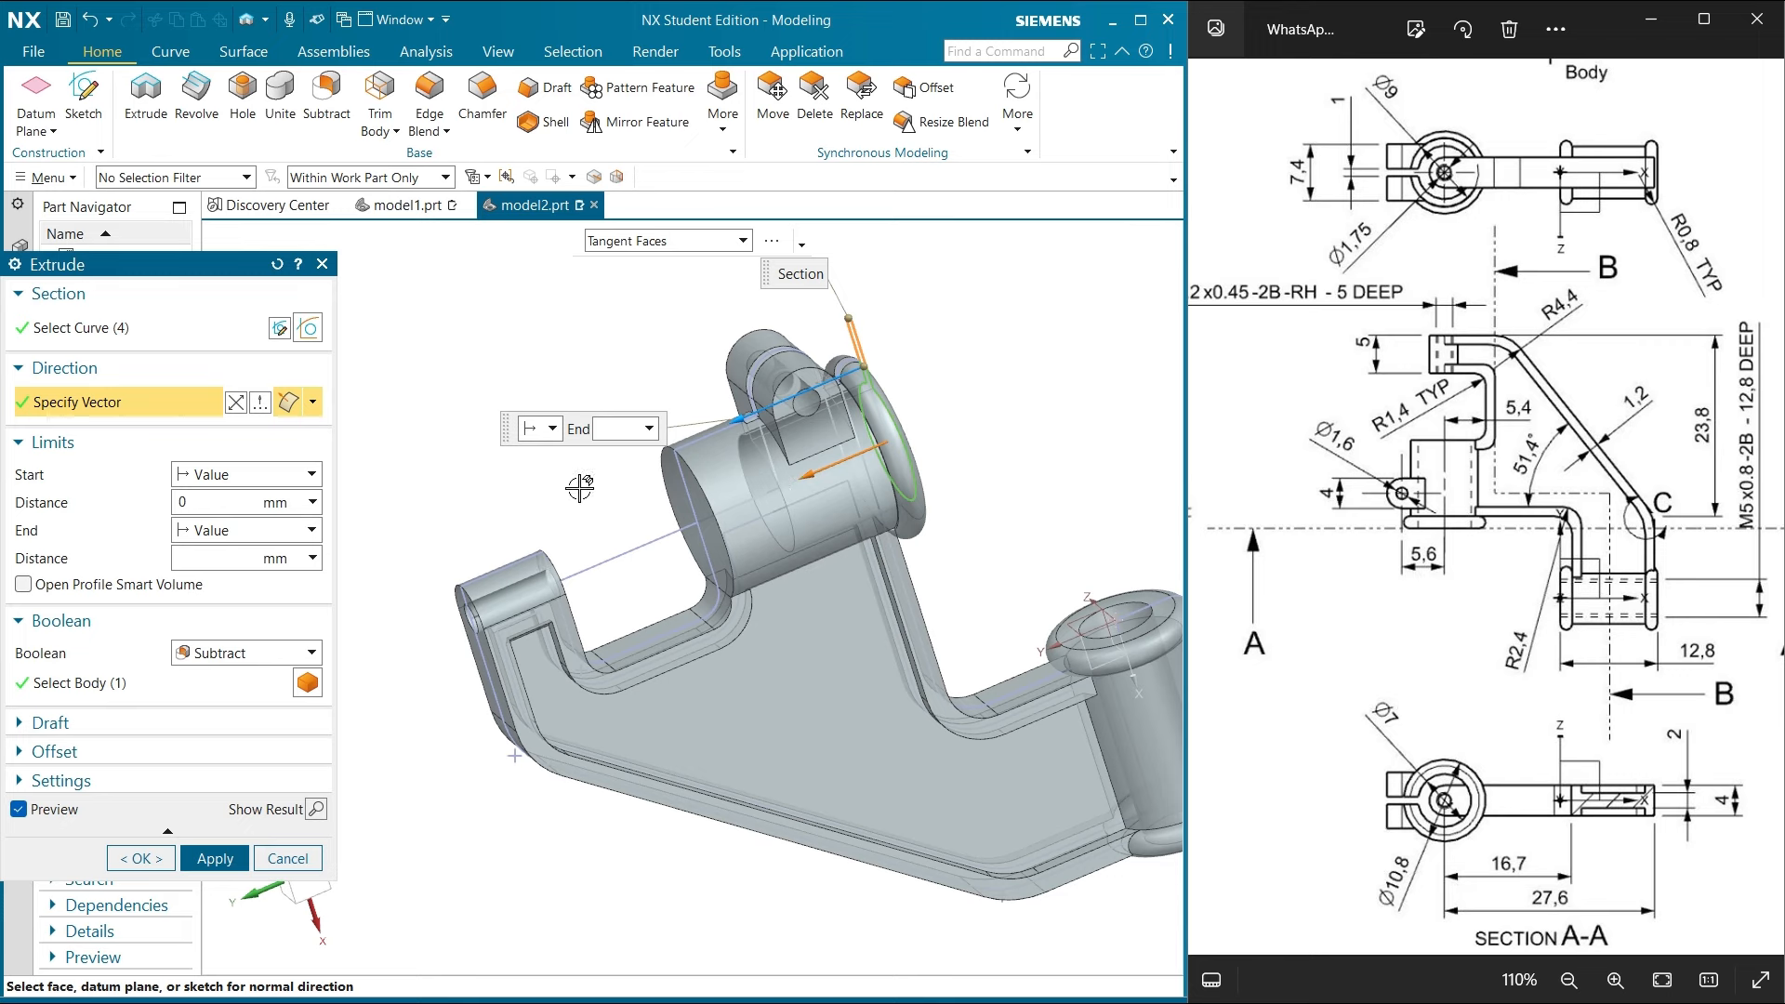
click(664, 242)
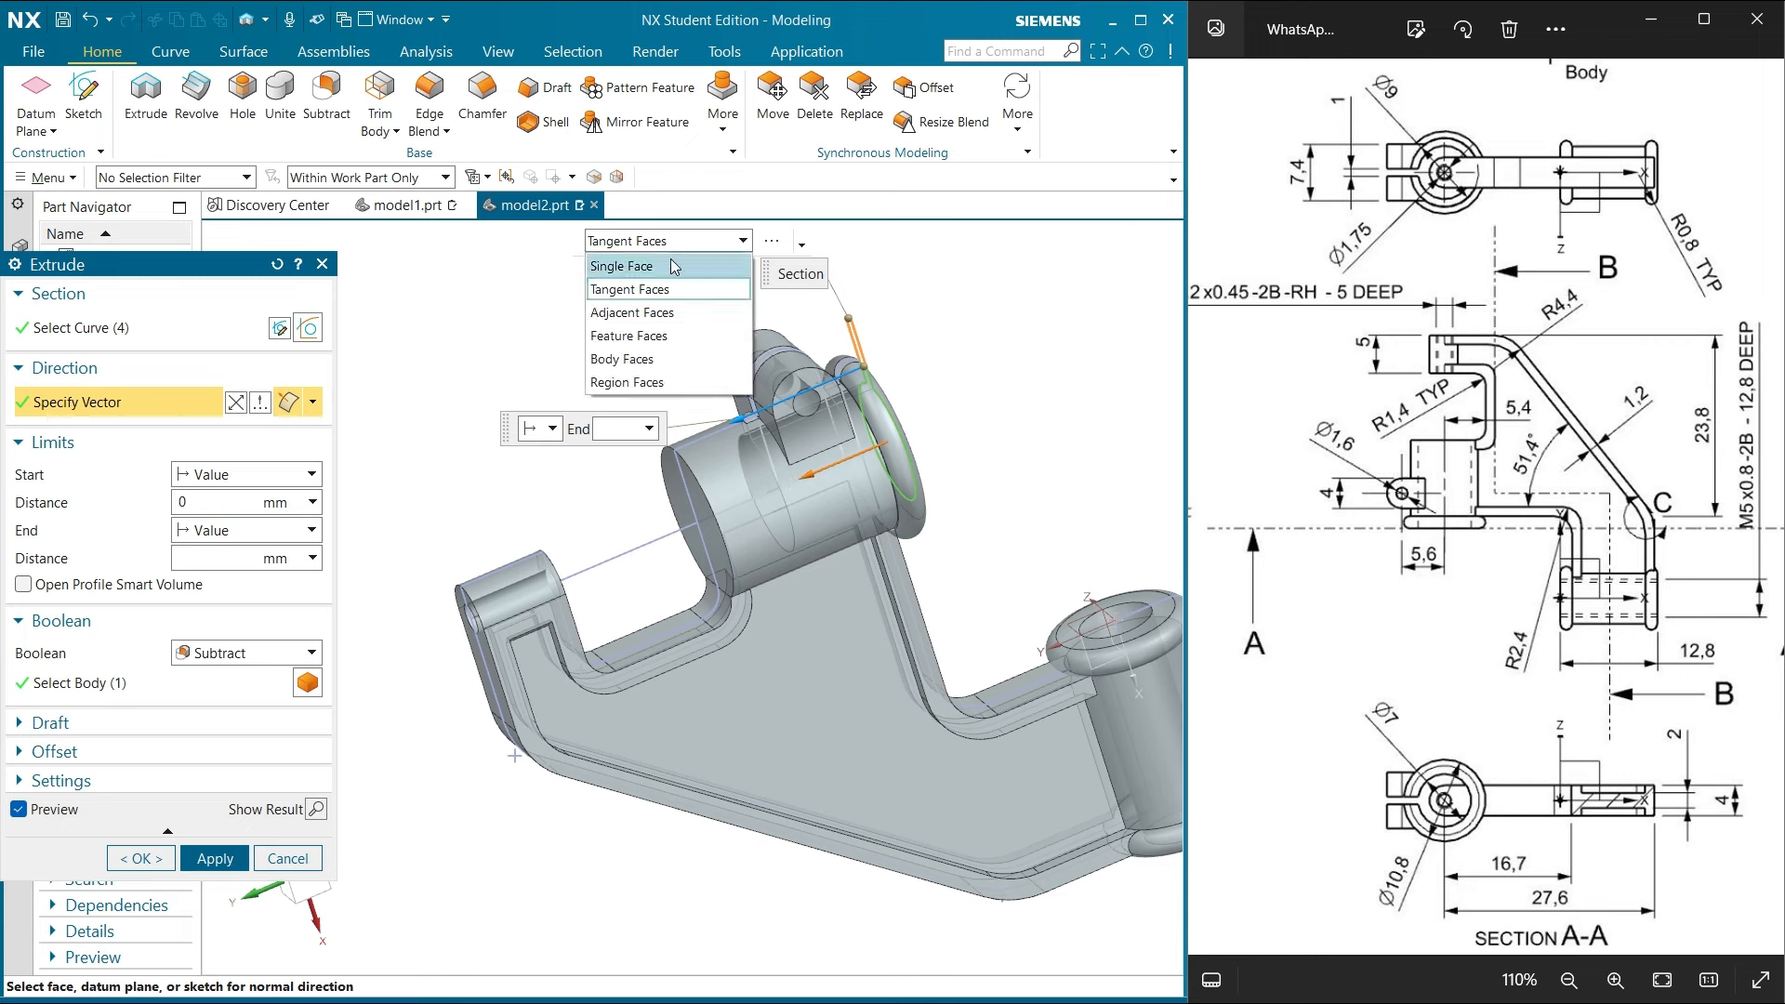
click(672, 259)
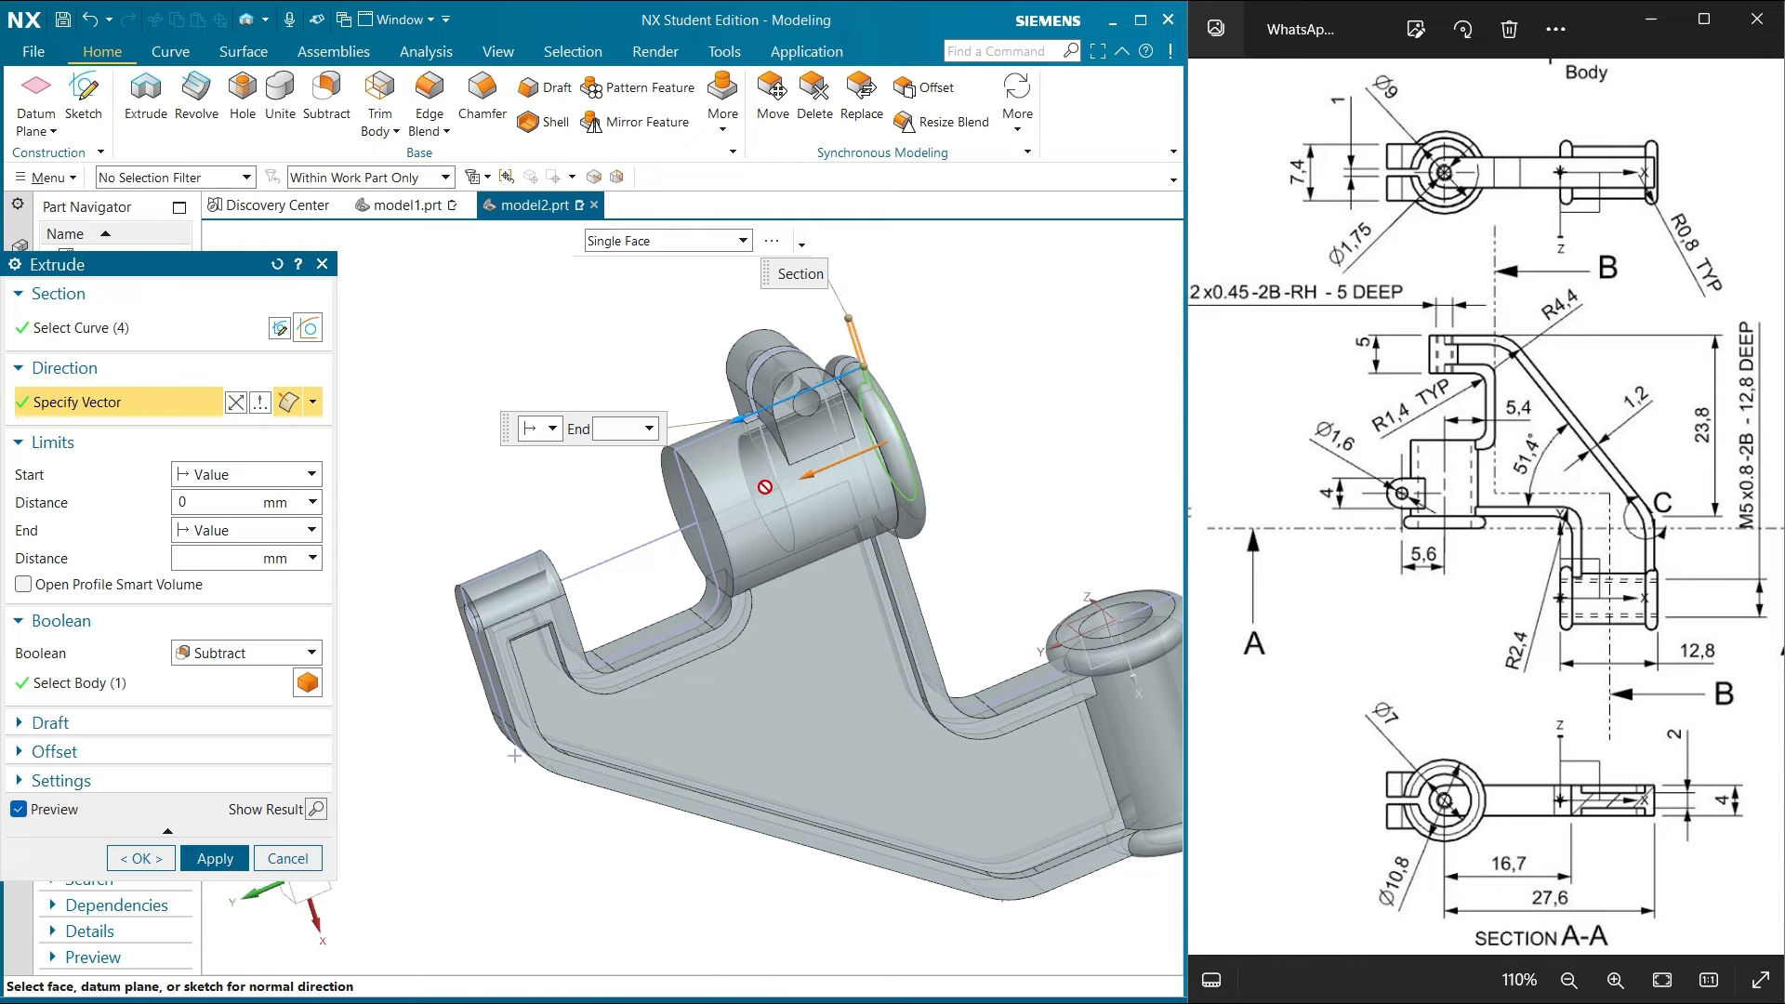
scroll(943, 294, down, 2)
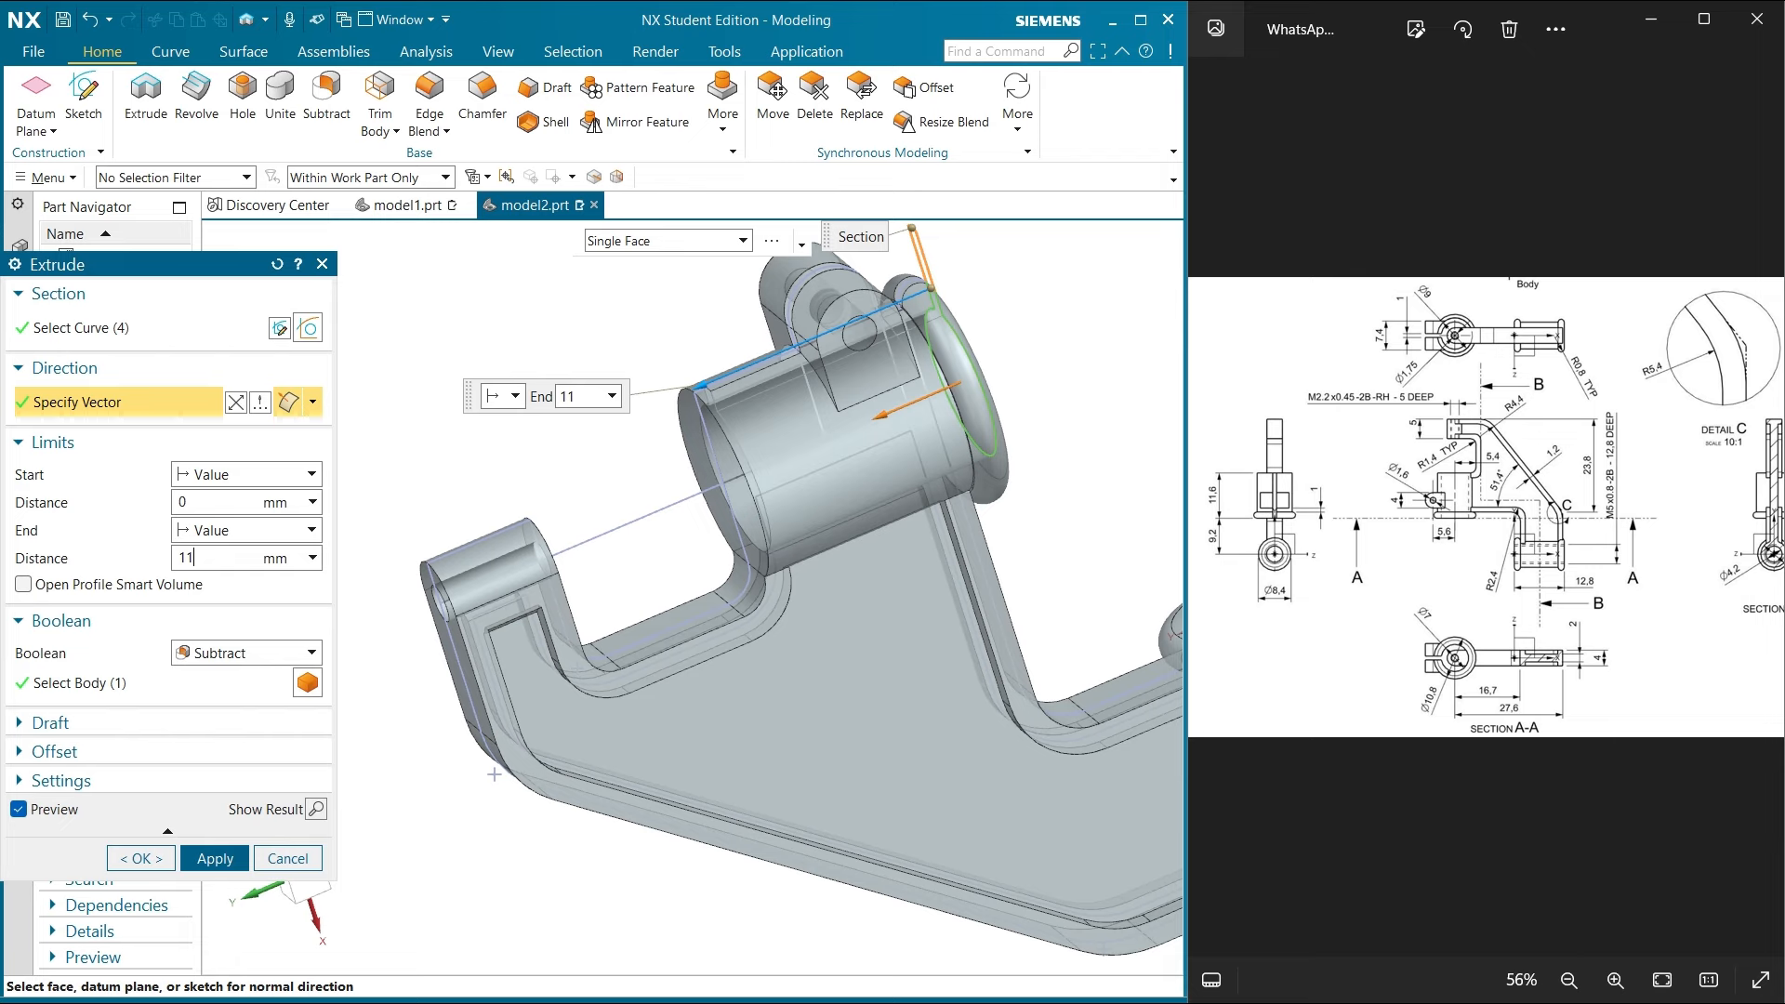
key(Return)
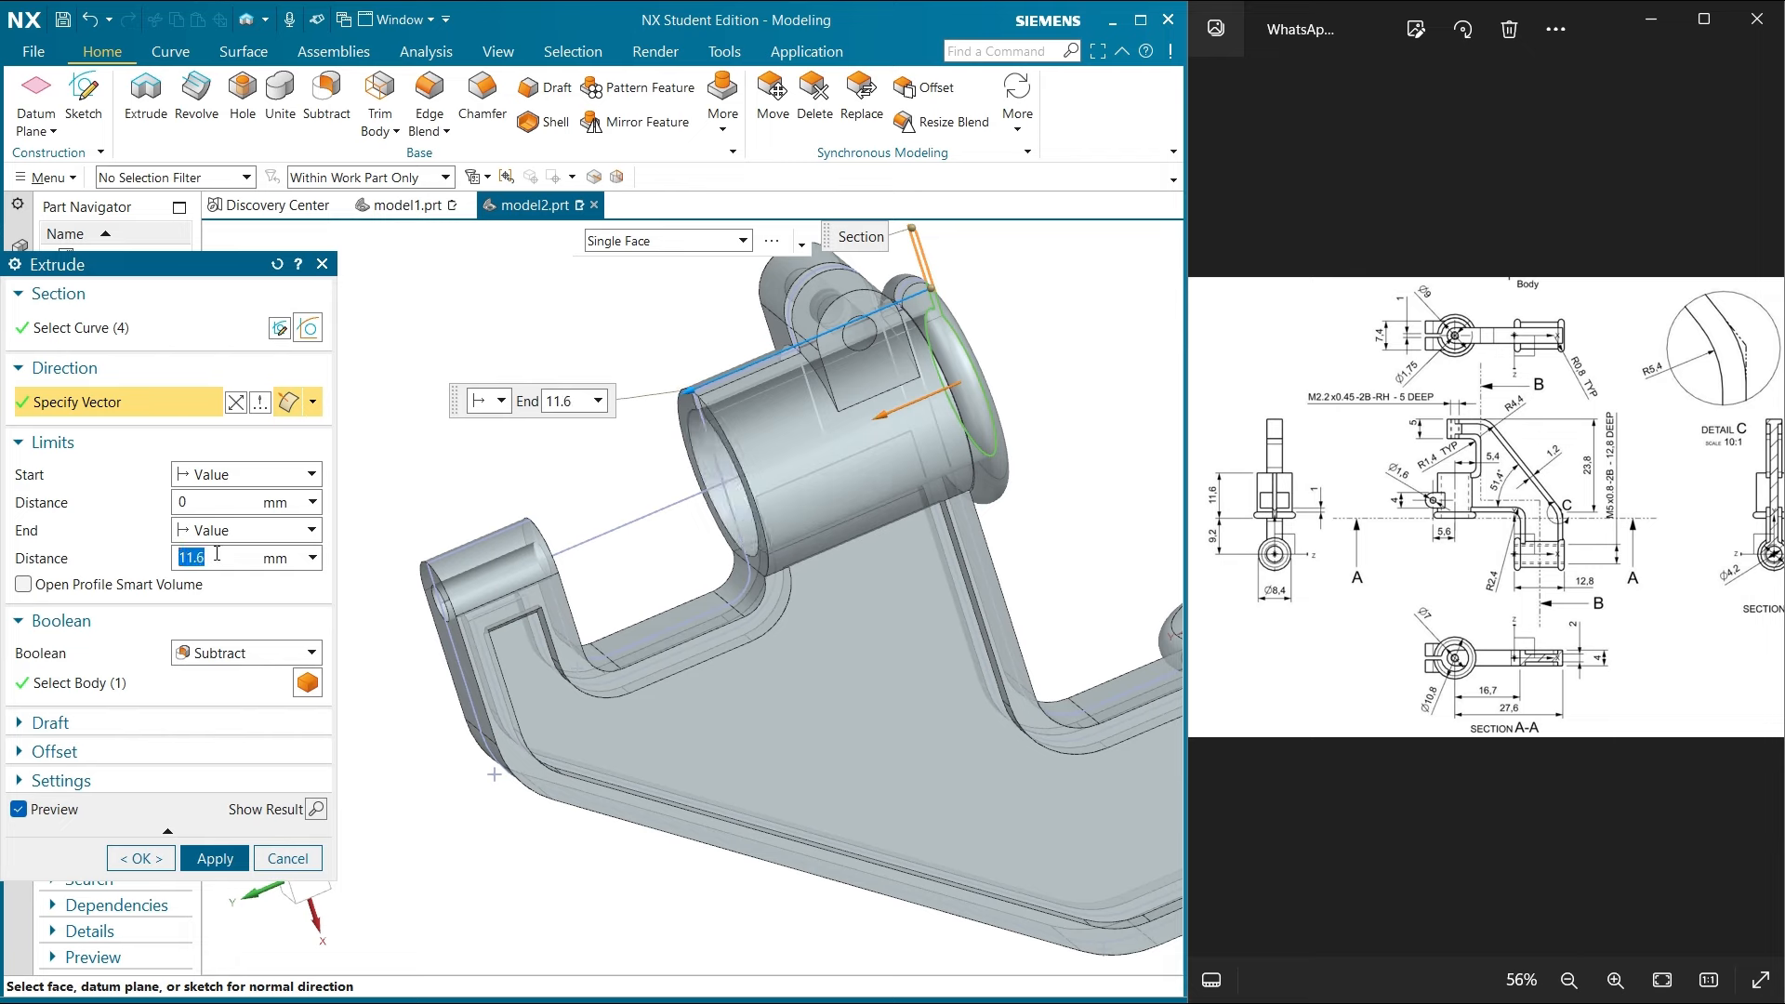
click(215, 858)
scroll(838, 483, down, 5)
middle_drag(839, 483, 586, 516)
scroll(586, 516, up, 5)
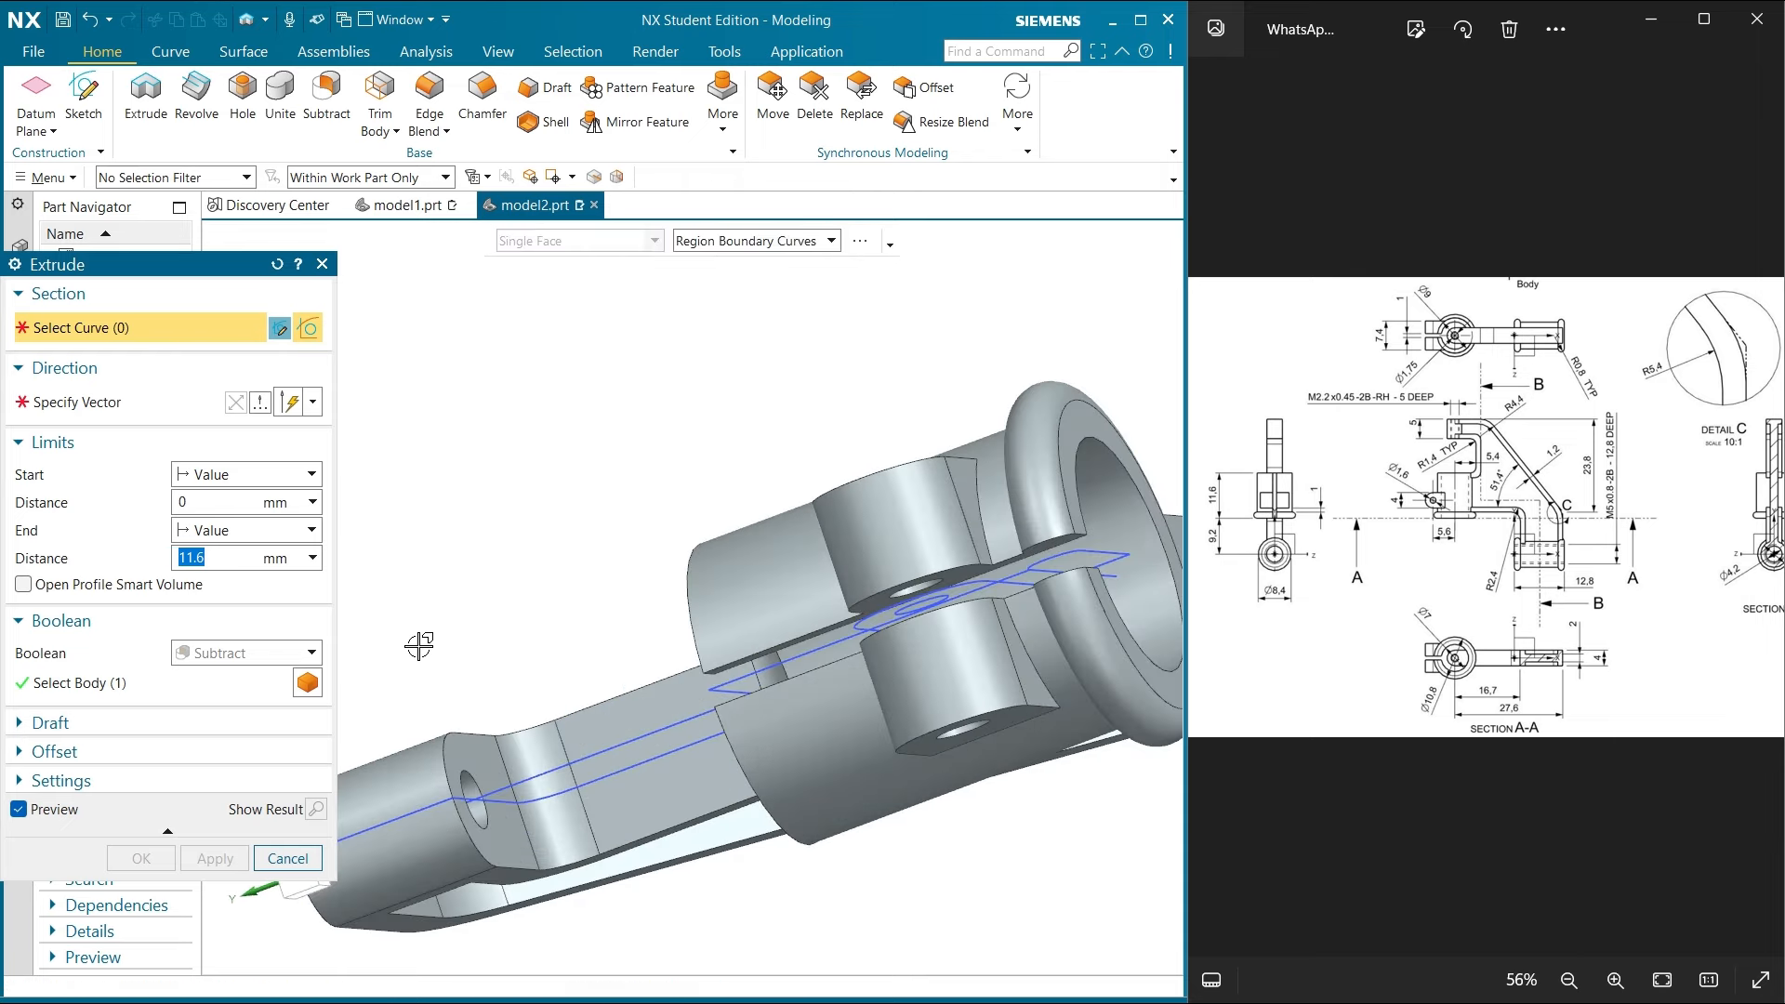
click(287, 858)
Start a symbolic Metric Coarse thread on the lower horizontal cylinder's bore, with the size matched to the cylinder as M5 x 0.8
scroll(513, 490, down, 2)
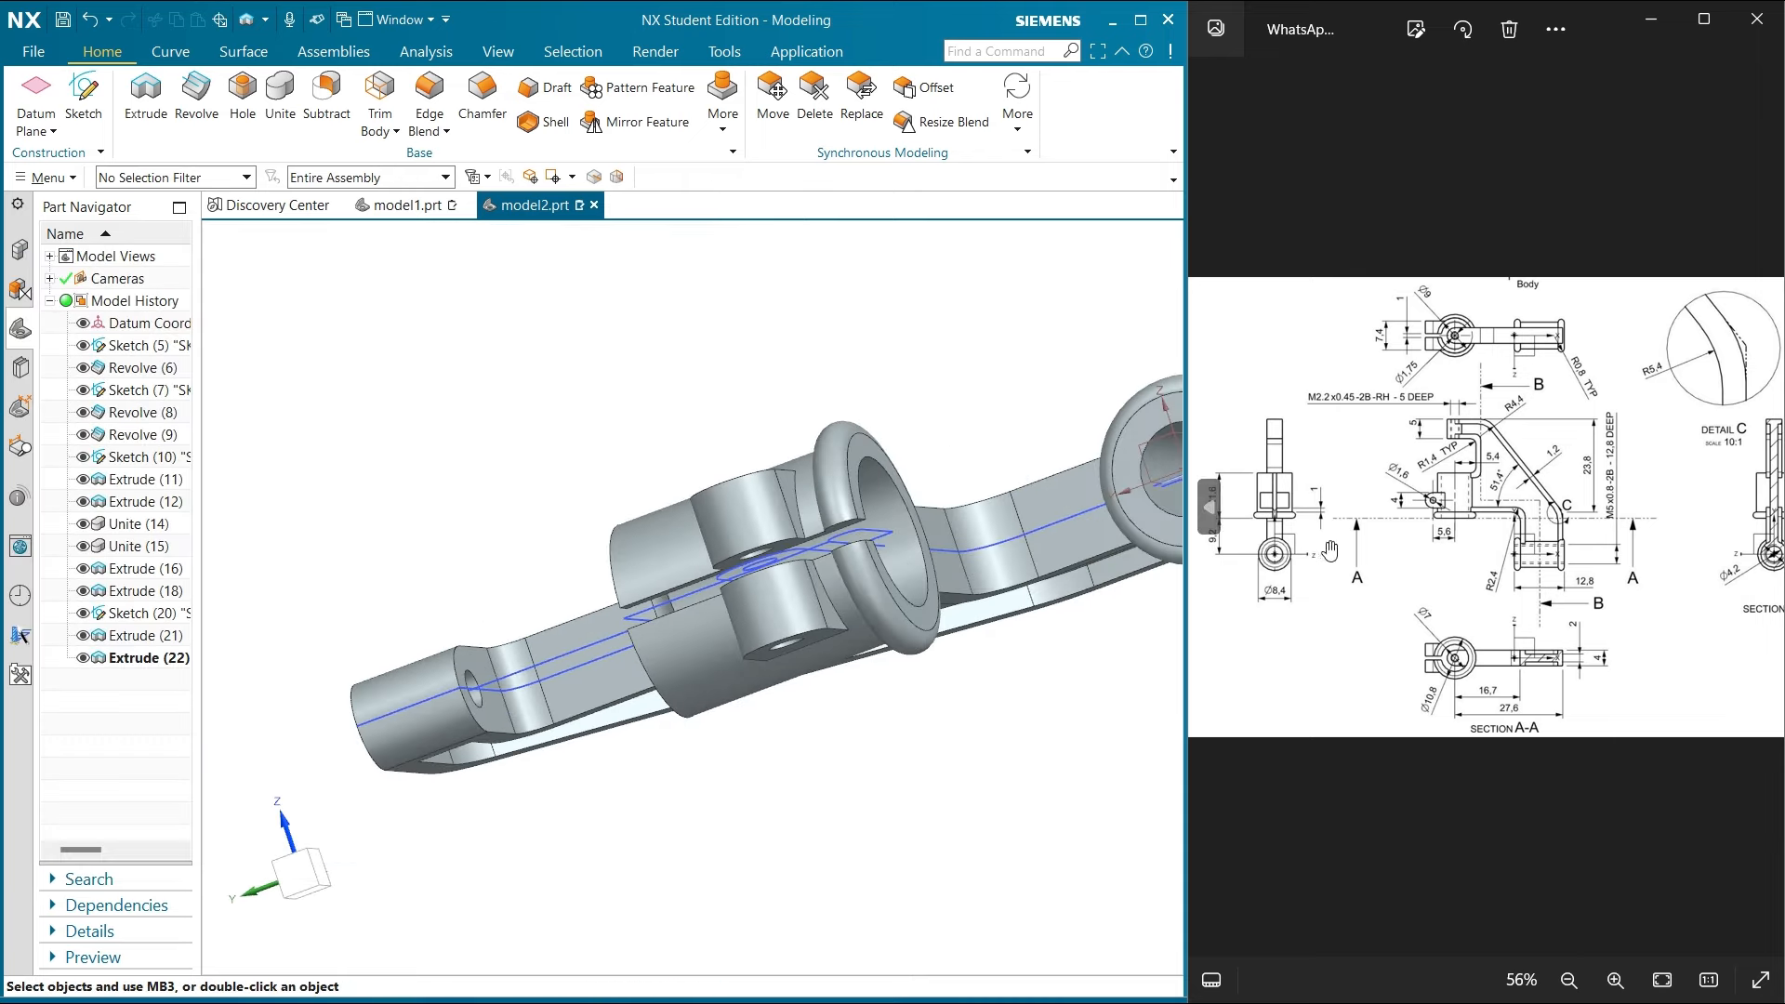
middle_drag(904, 749, 920, 590)
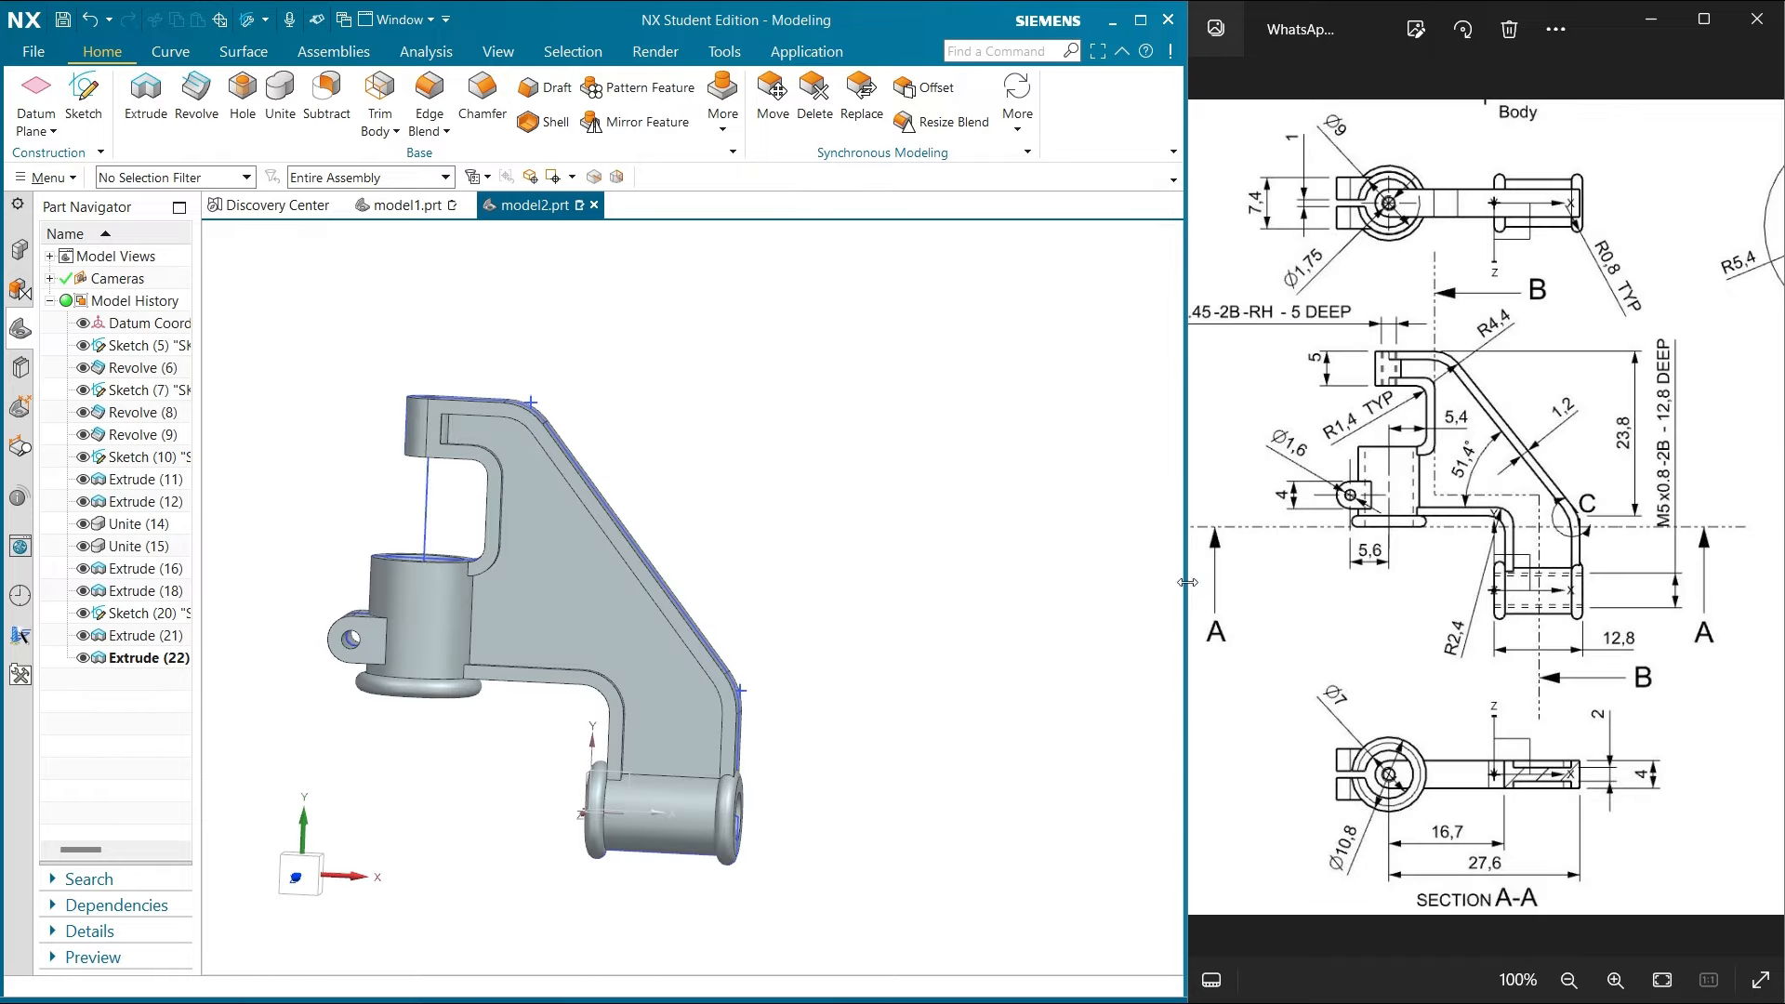
scroll(1539, 602, up, 2)
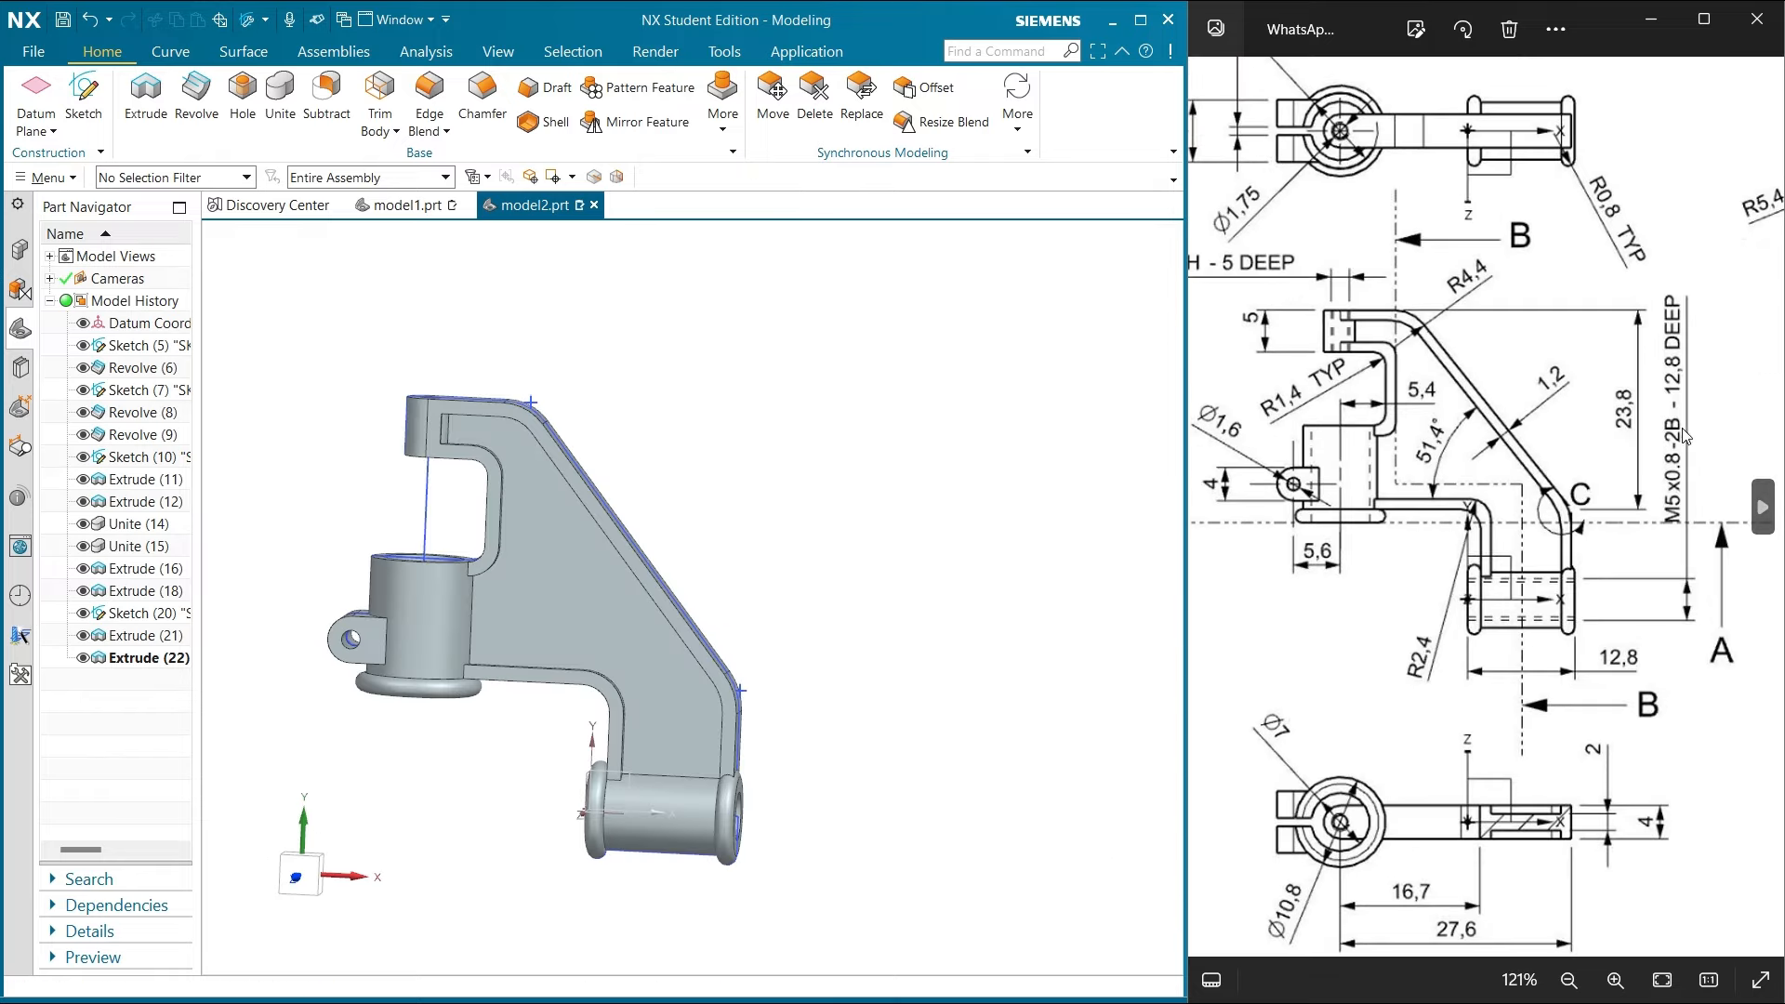
middle_drag(840, 728, 785, 734)
scroll(786, 734, up, 4)
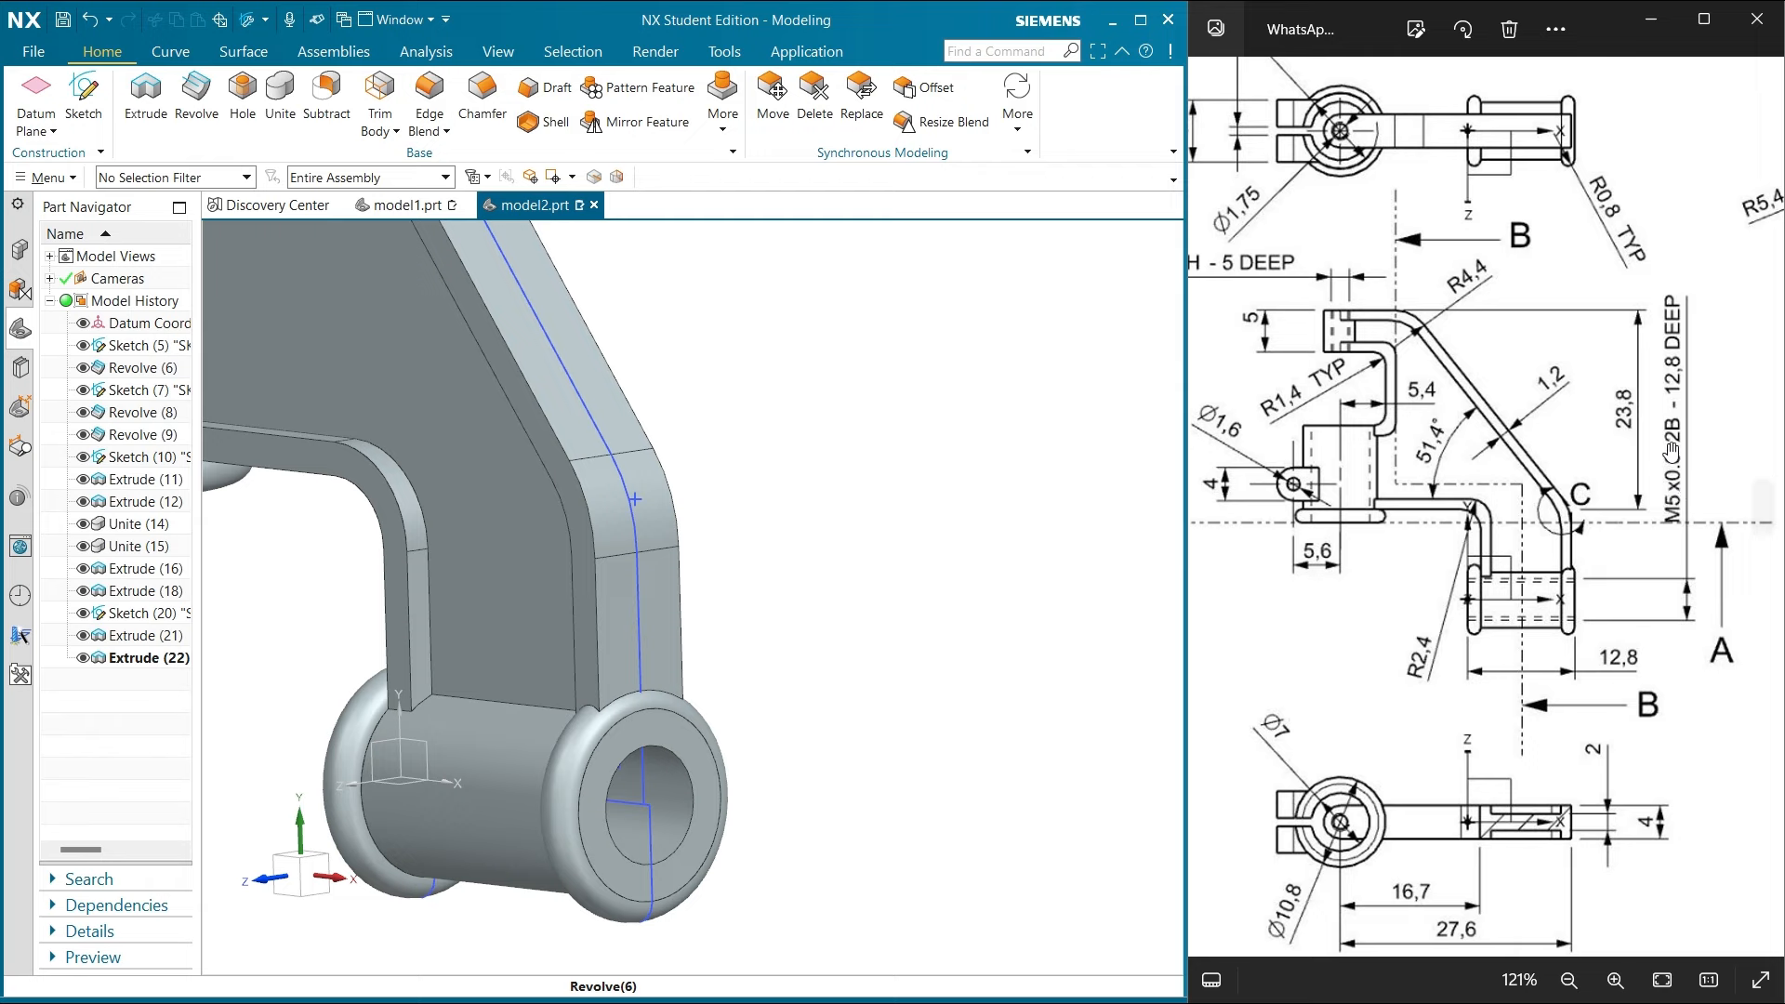
scroll(971, 673, down, 2)
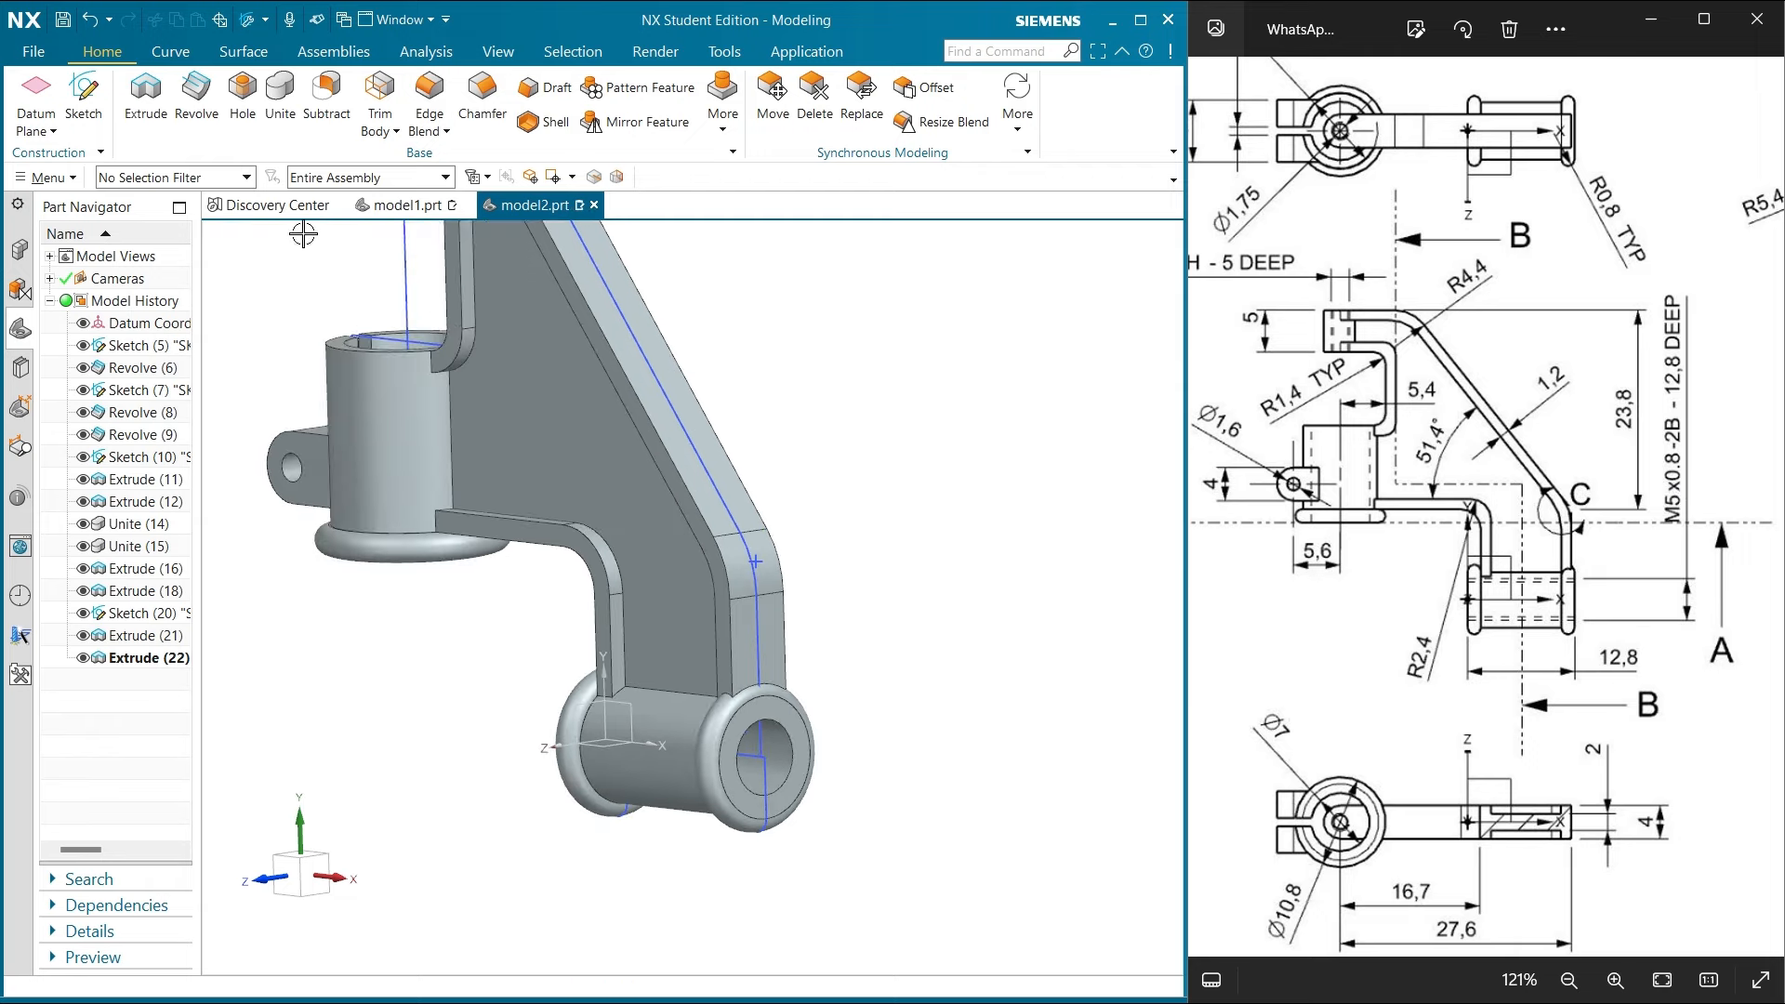
click(723, 104)
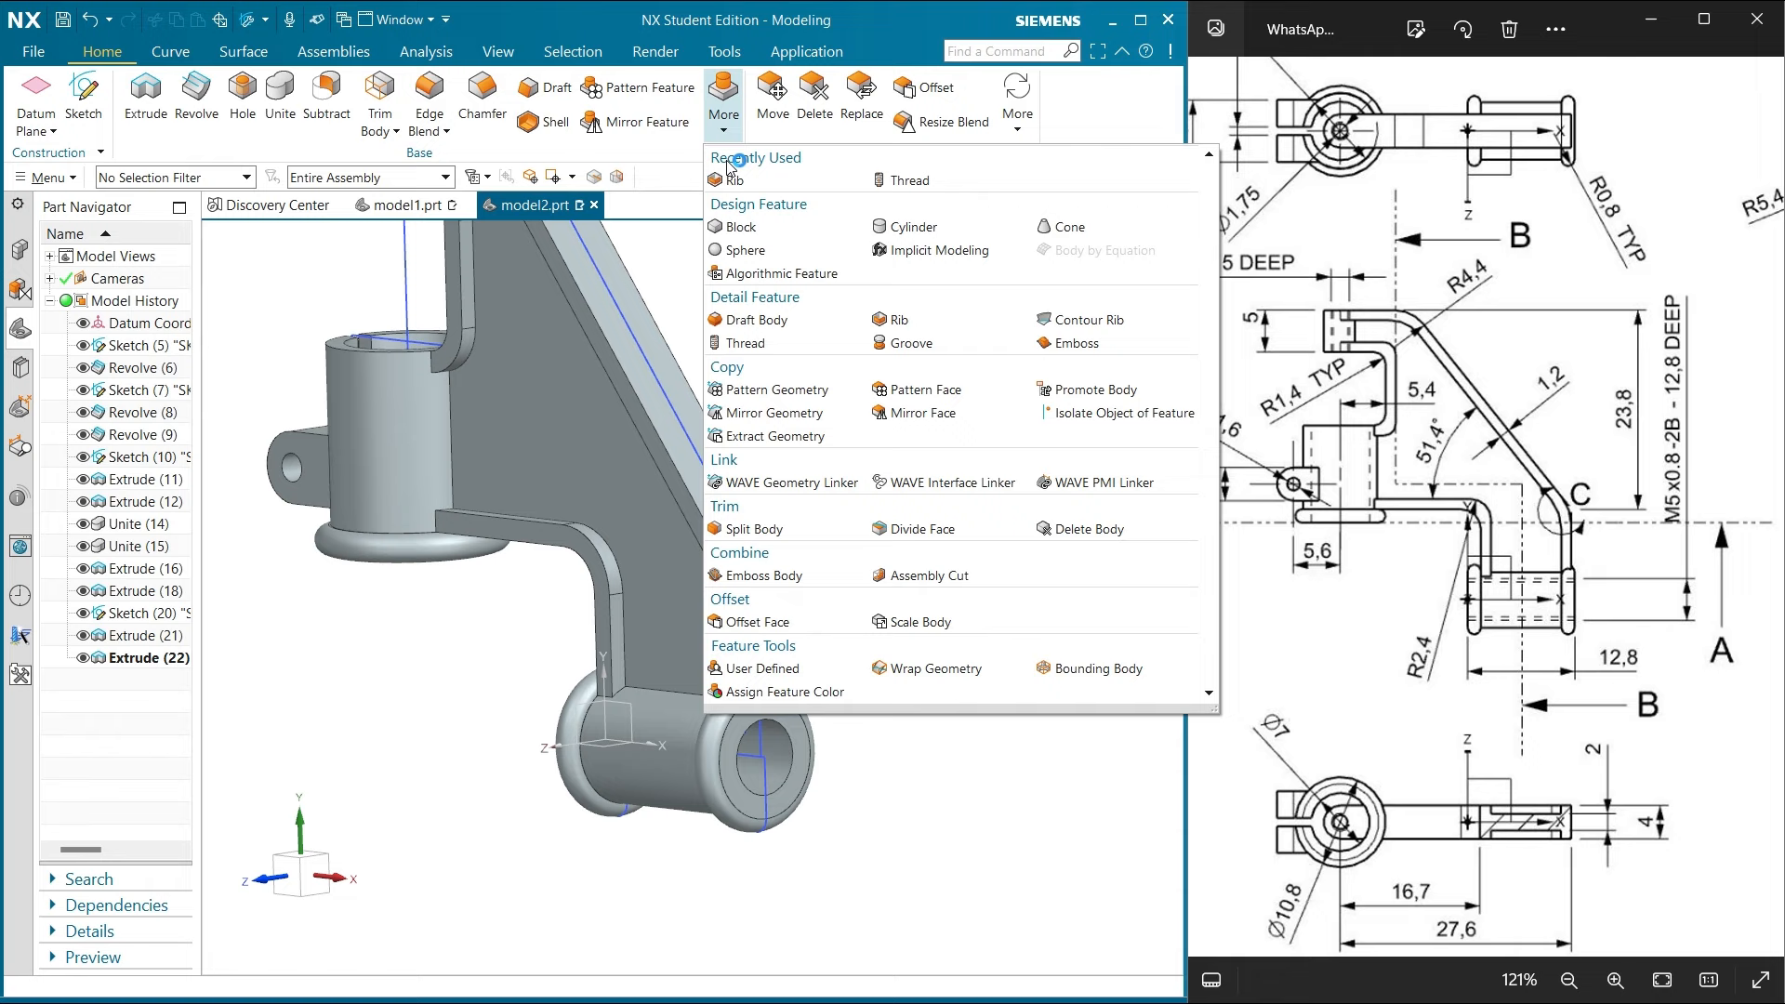
click(744, 343)
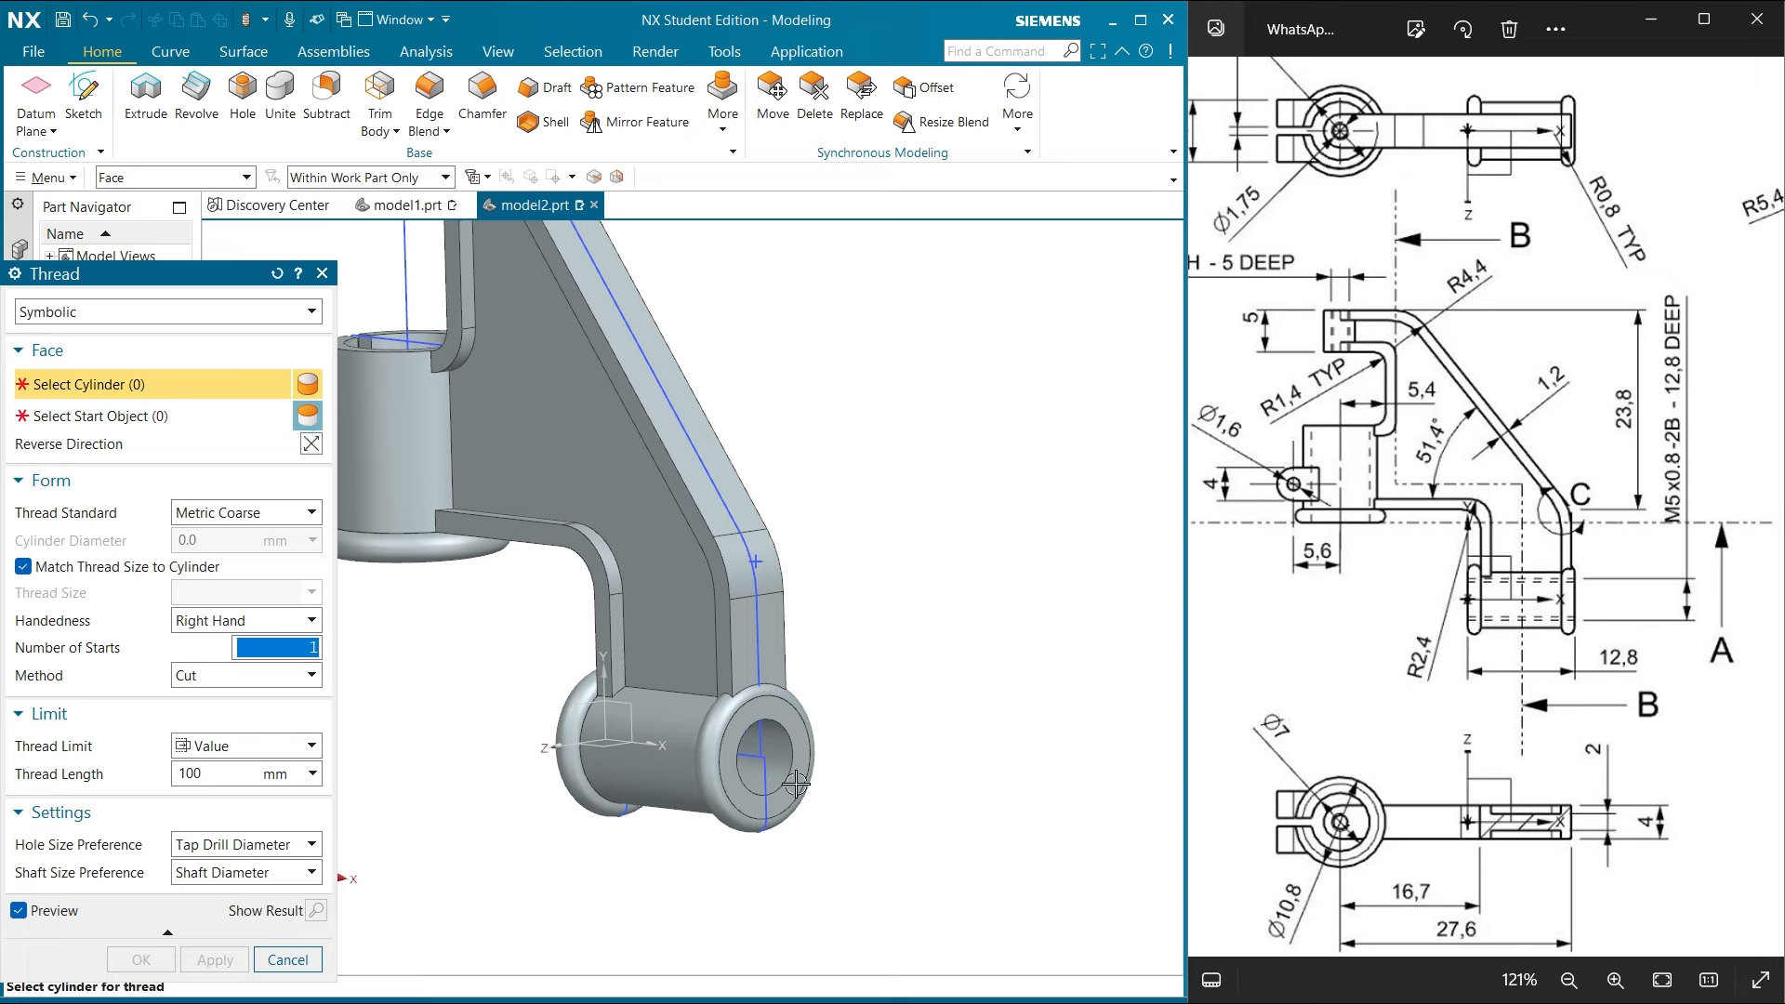
click(771, 749)
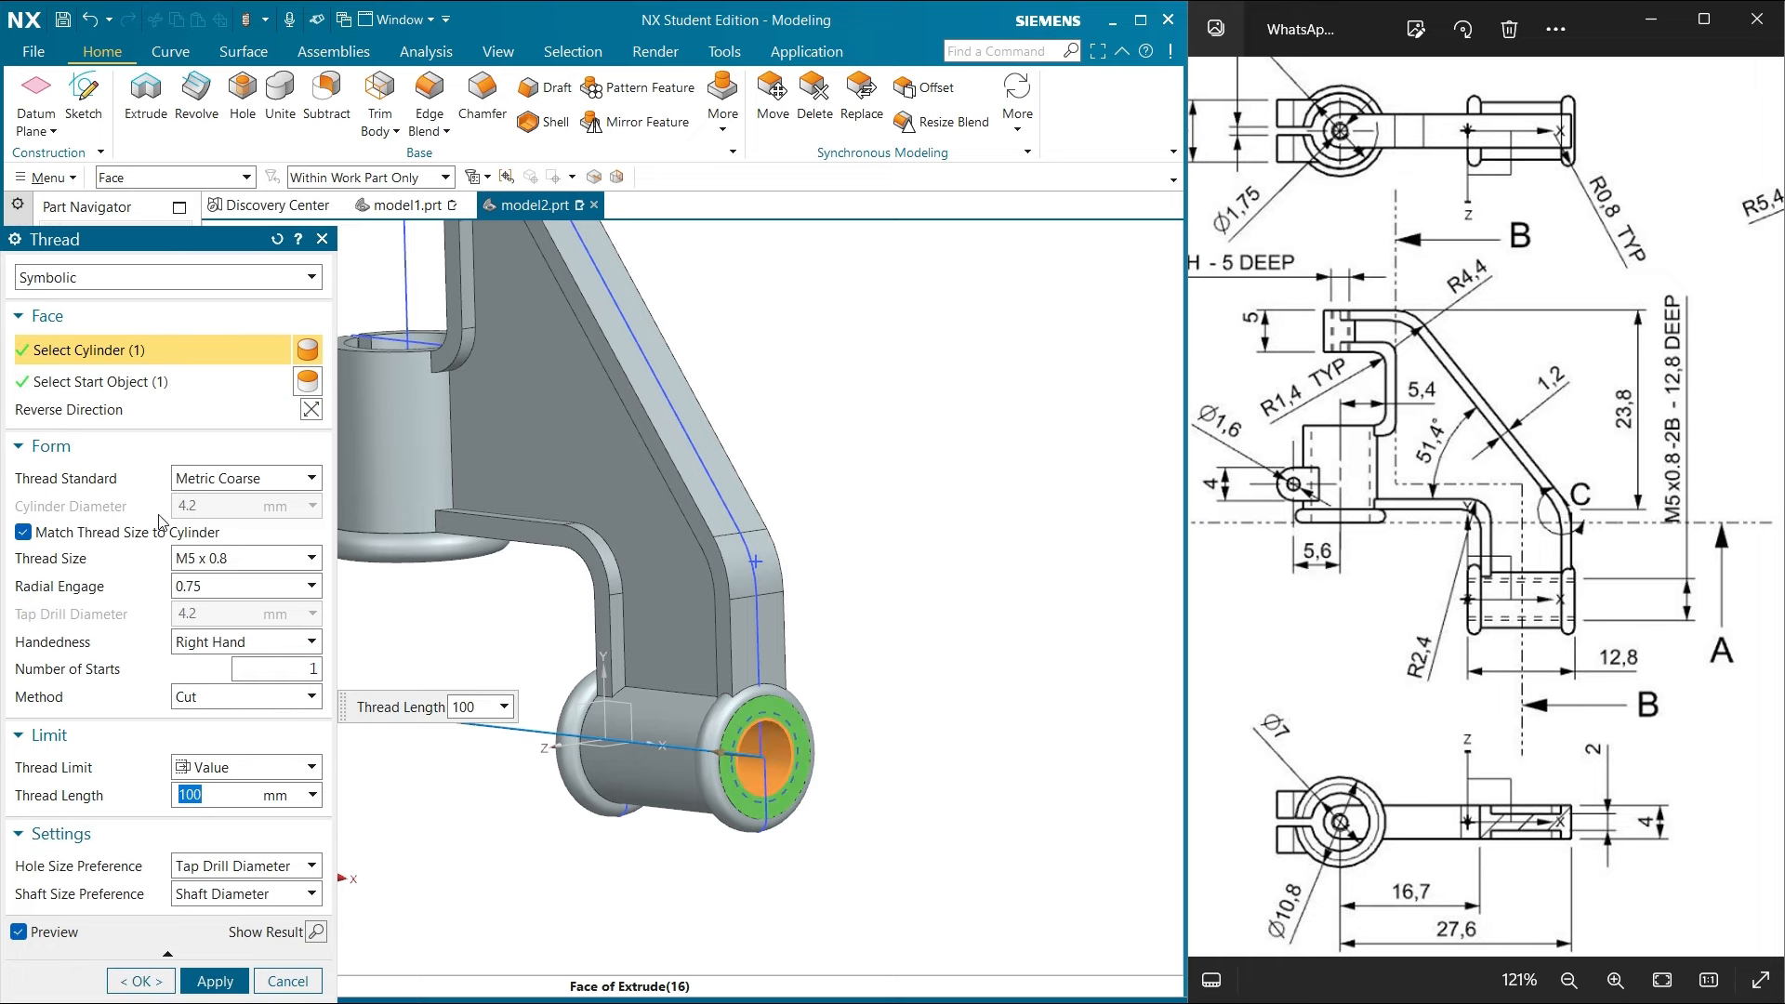
click(23, 533)
click(67, 536)
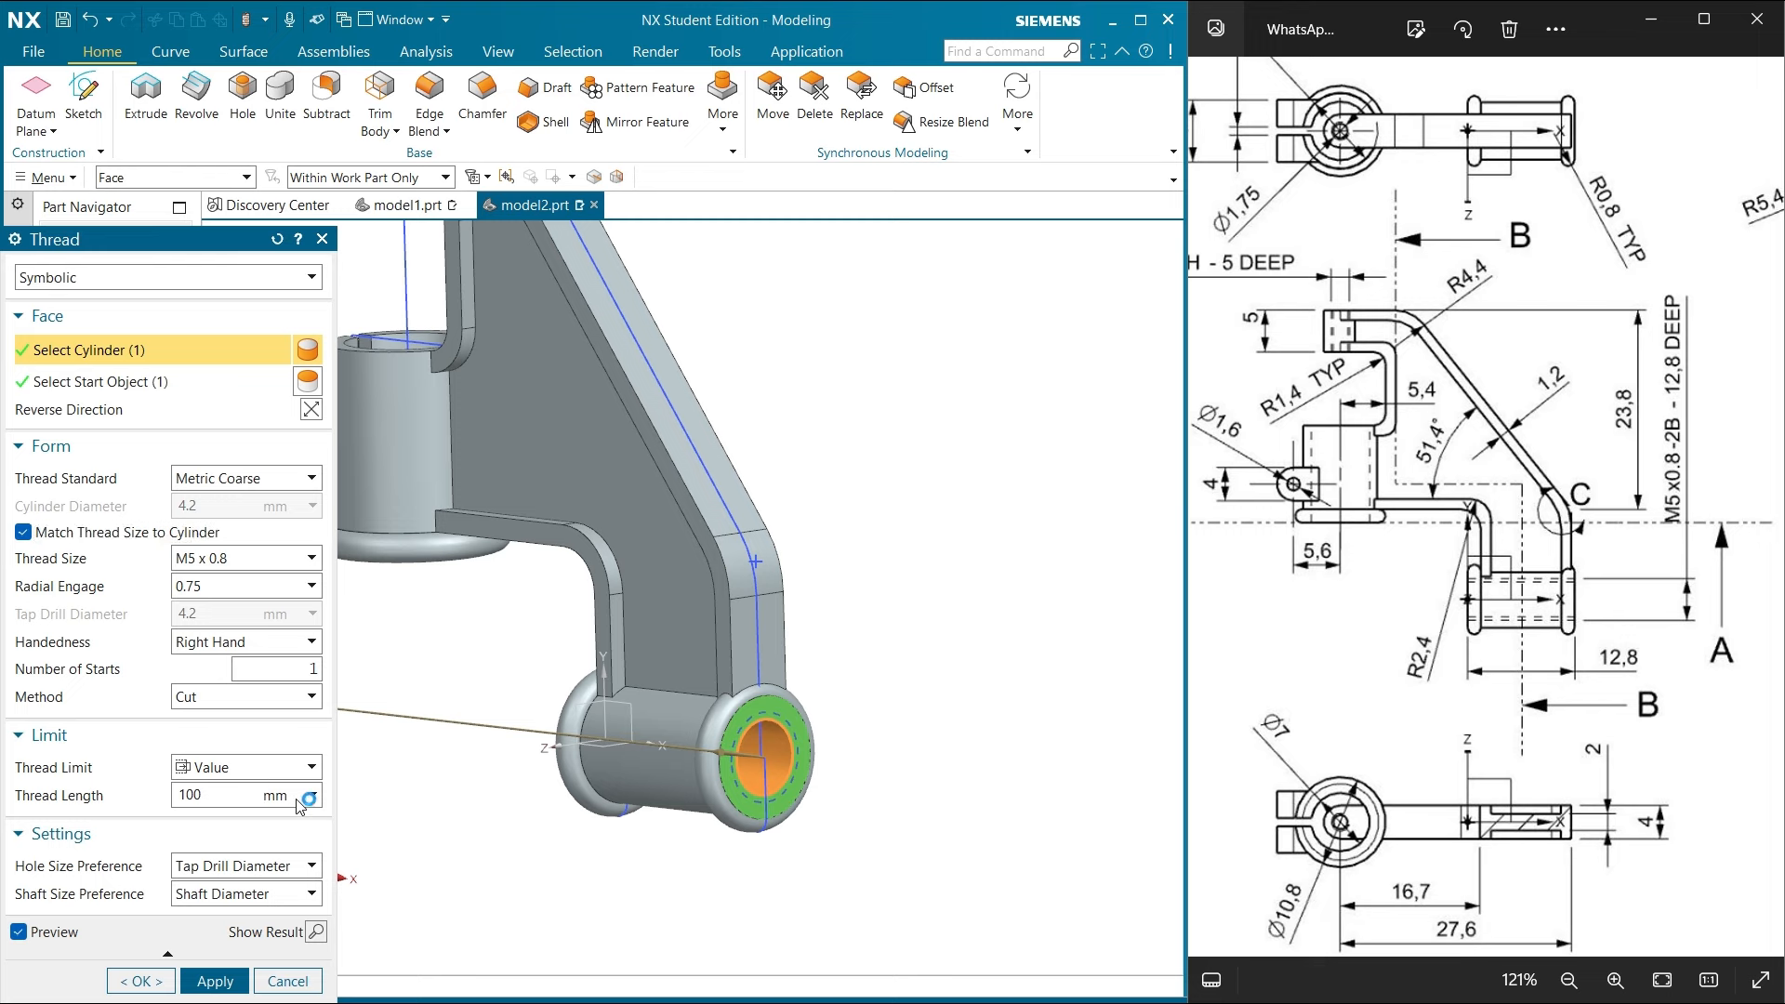
Set the thread length to 12.8 mm
click(243, 797)
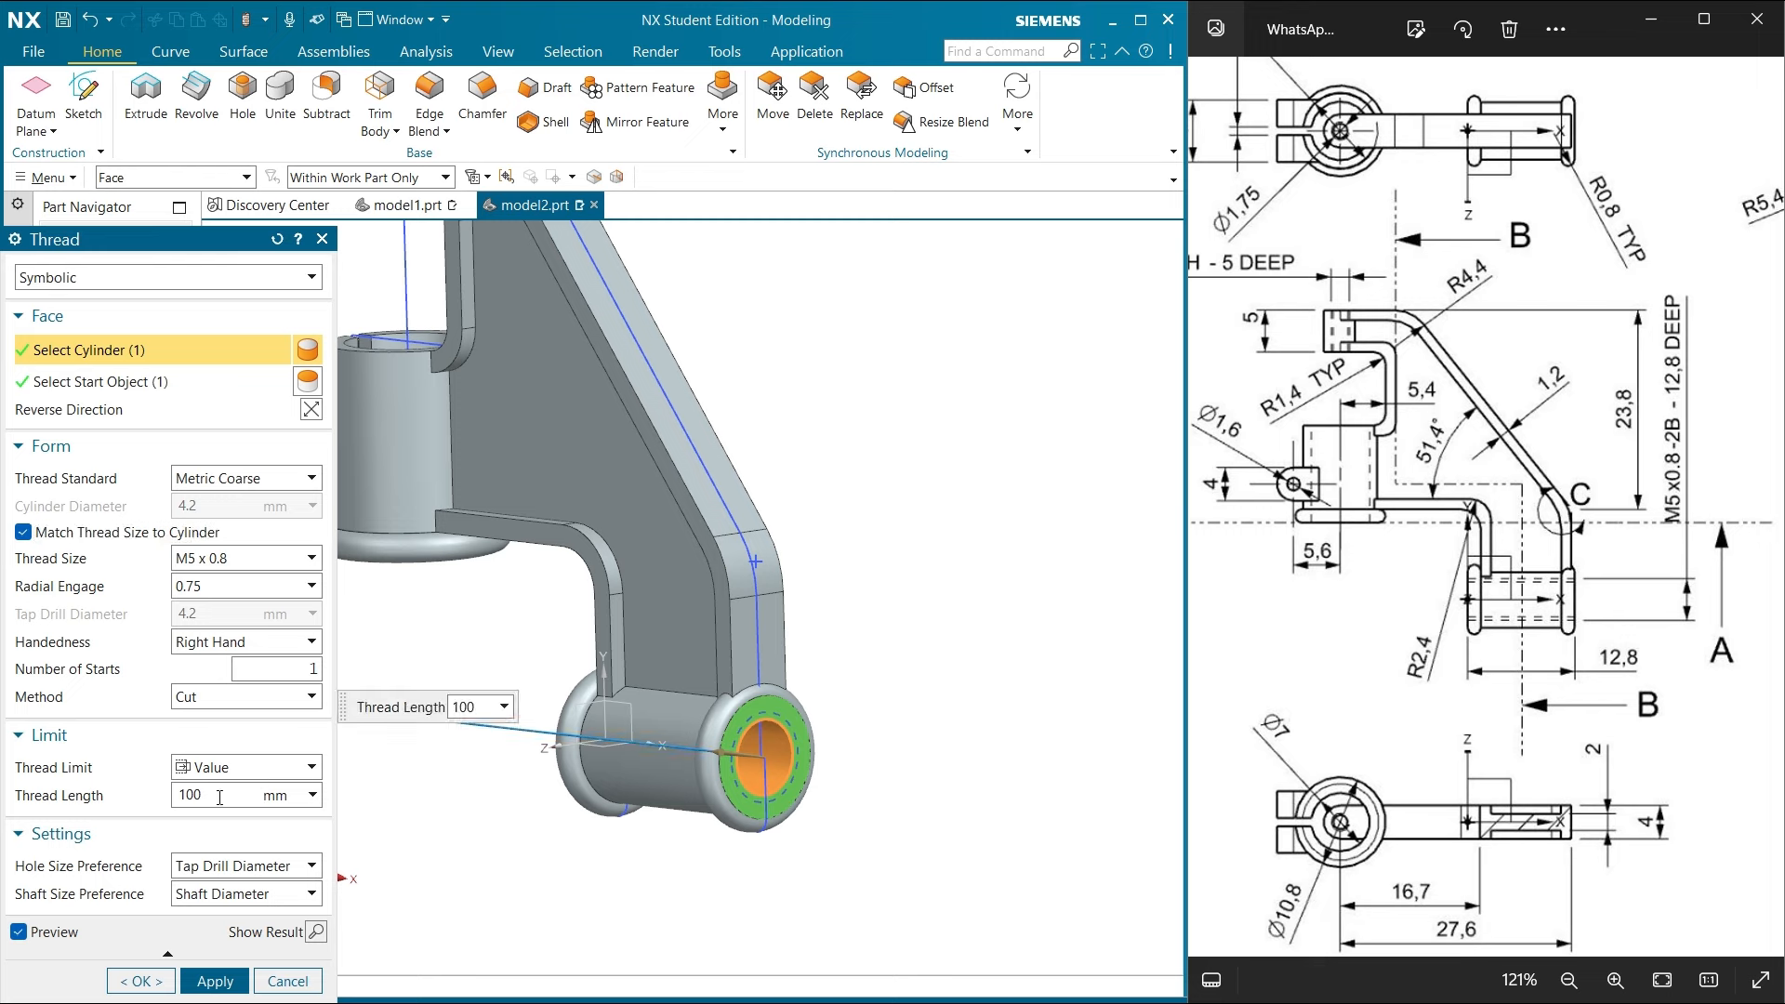
text(12.8)
key(Return)
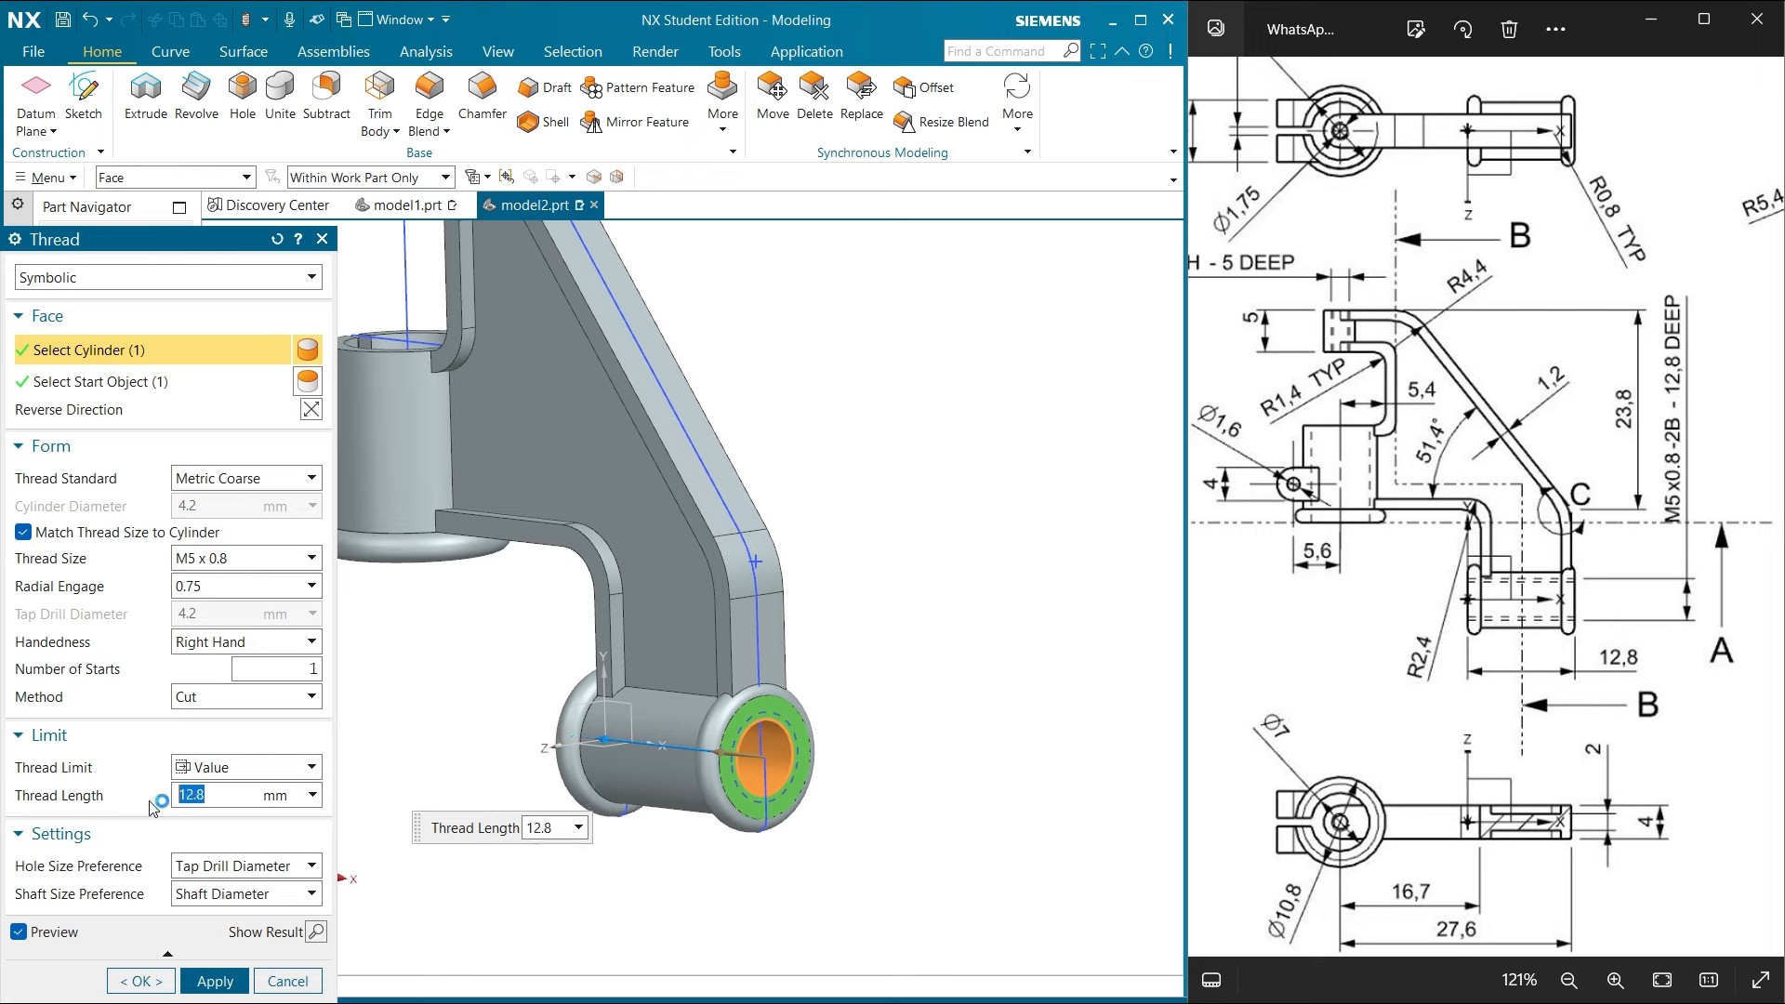
Examine the thread's available options for handedness, radial engagement, standard, hole and shaft size preferences, and method
click(208, 641)
click(208, 654)
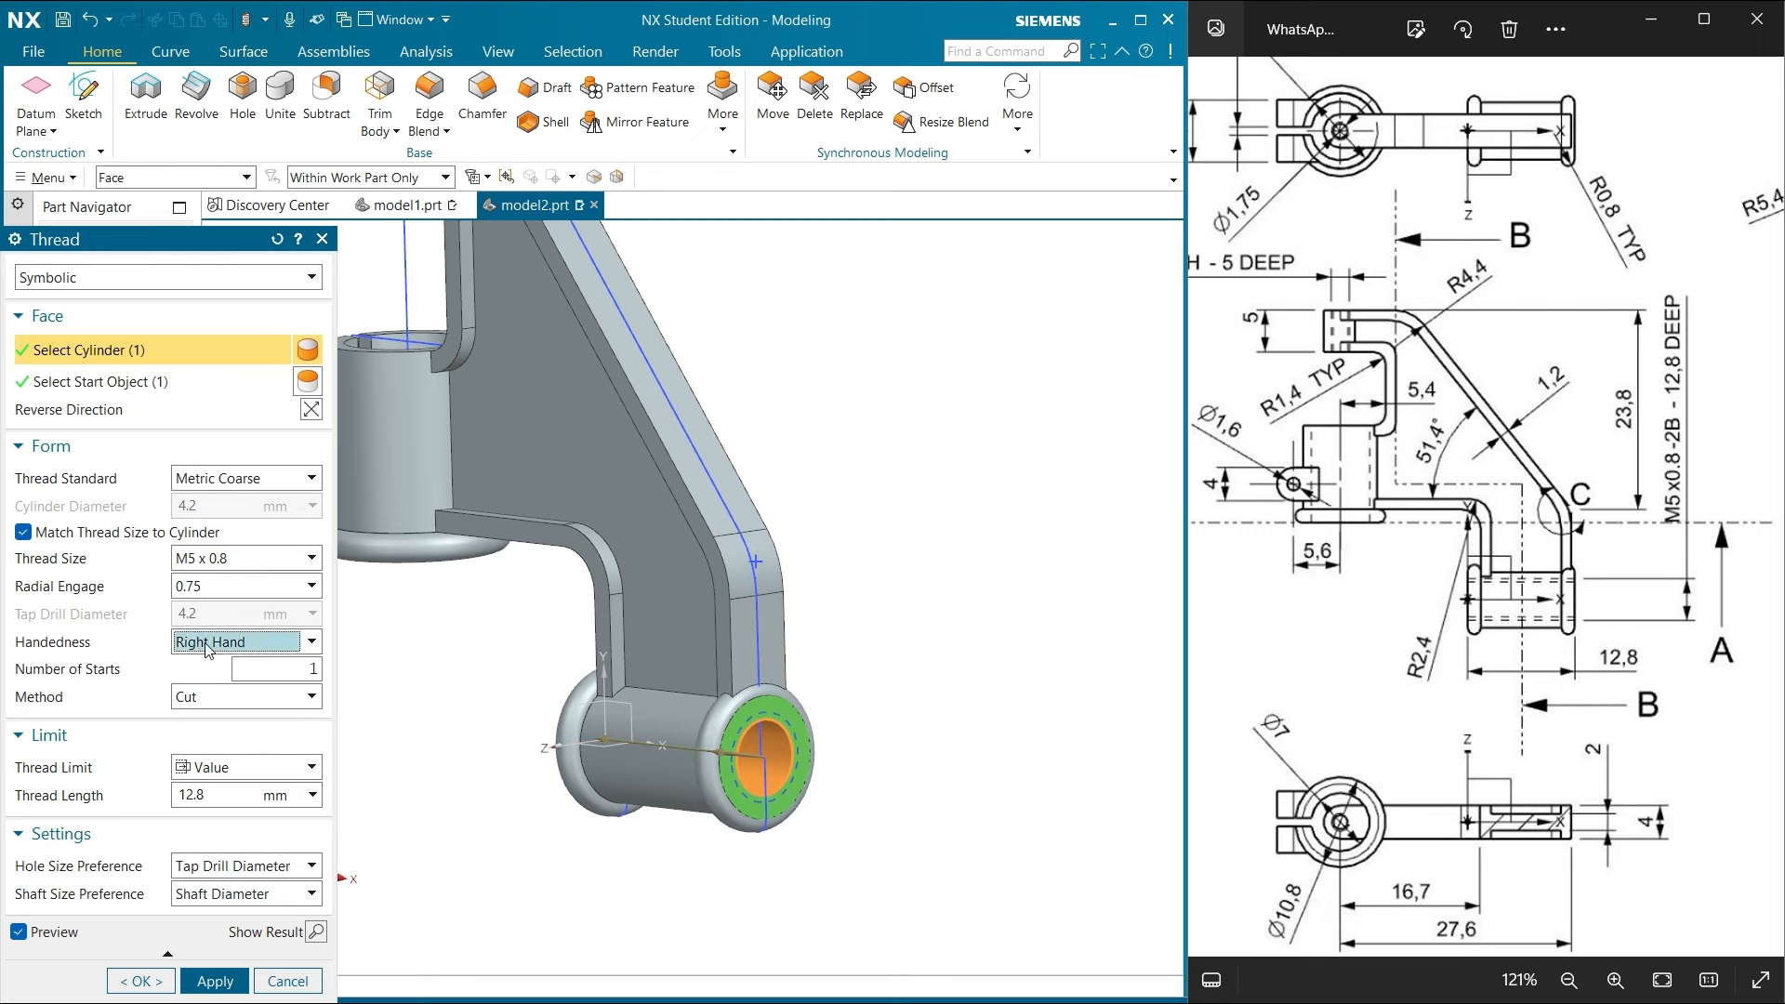
click(262, 586)
click(270, 588)
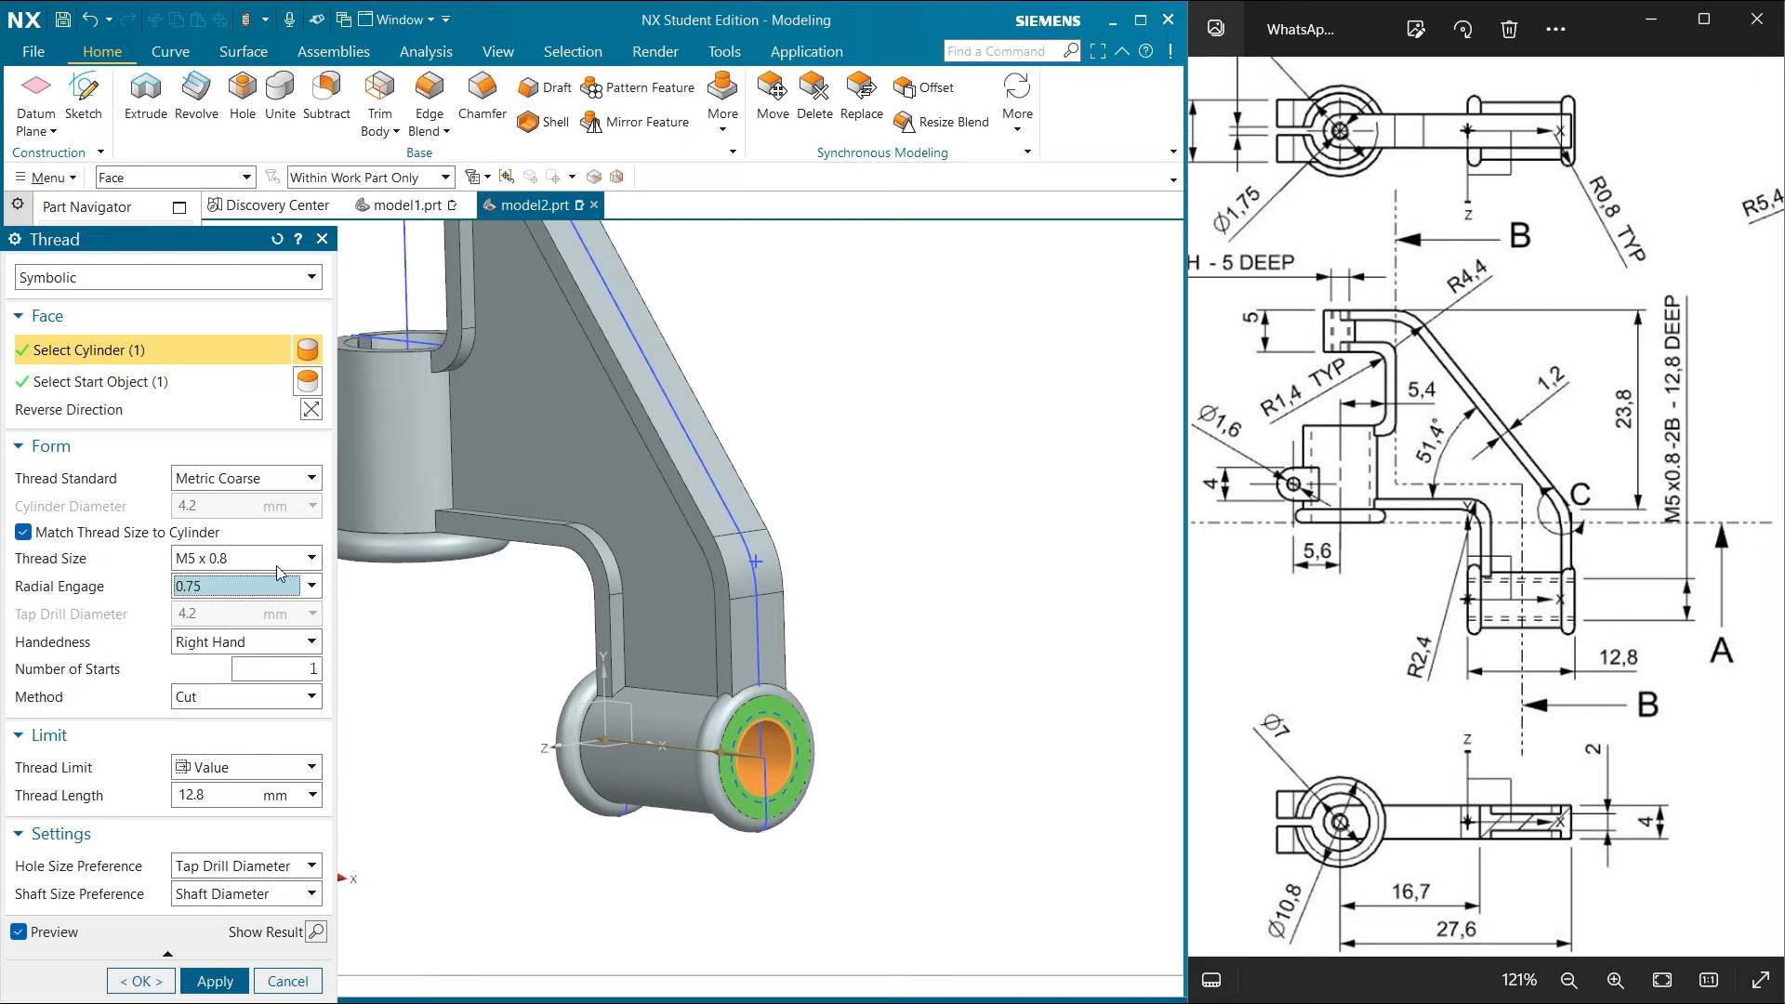
click(260, 641)
click(260, 651)
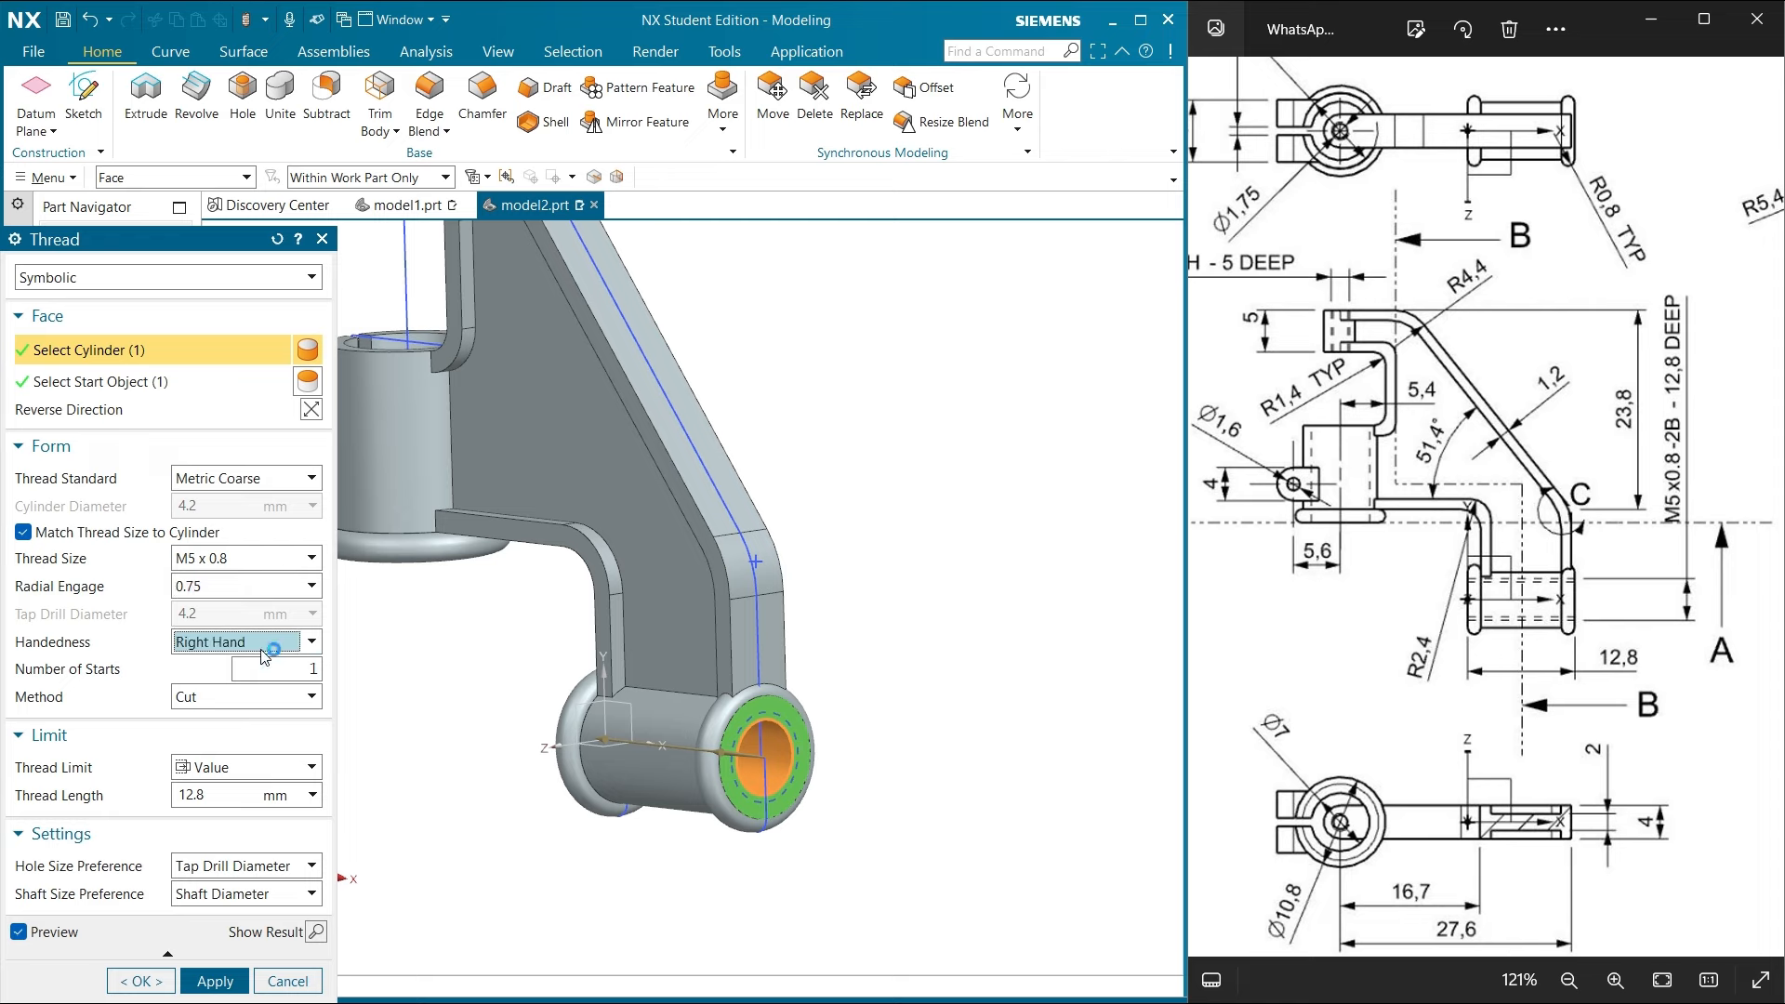
click(249, 484)
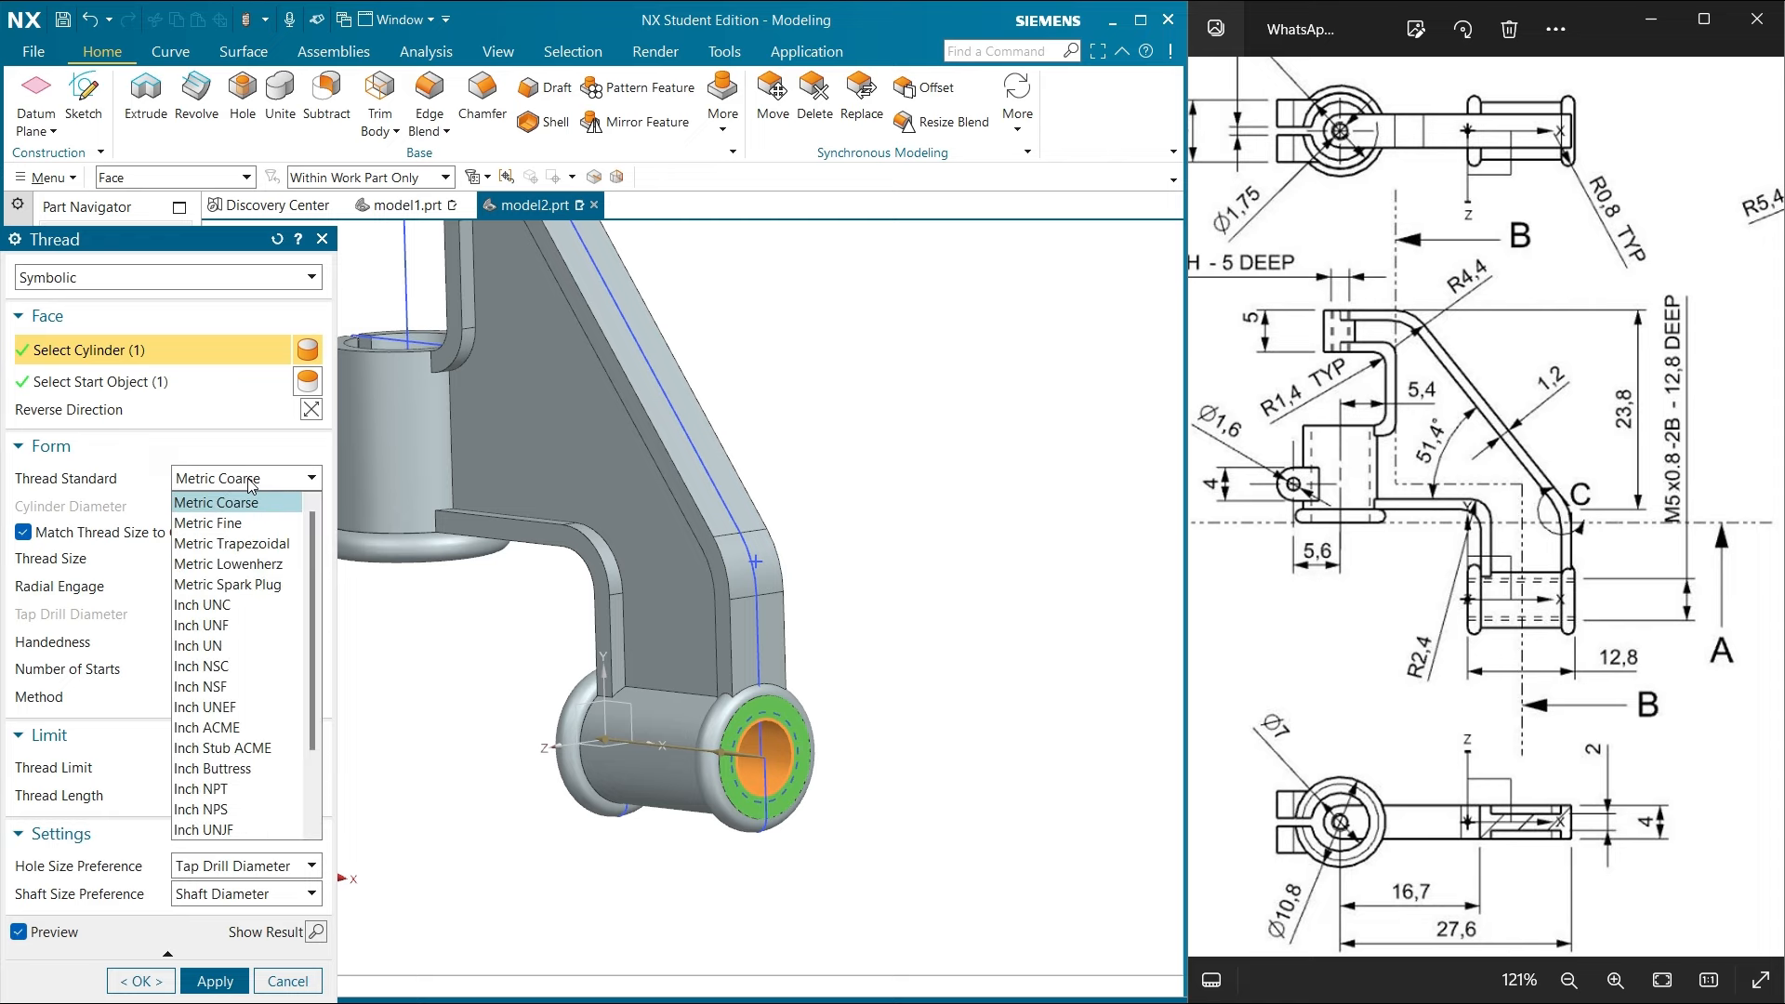
scroll(224, 586, down, 5)
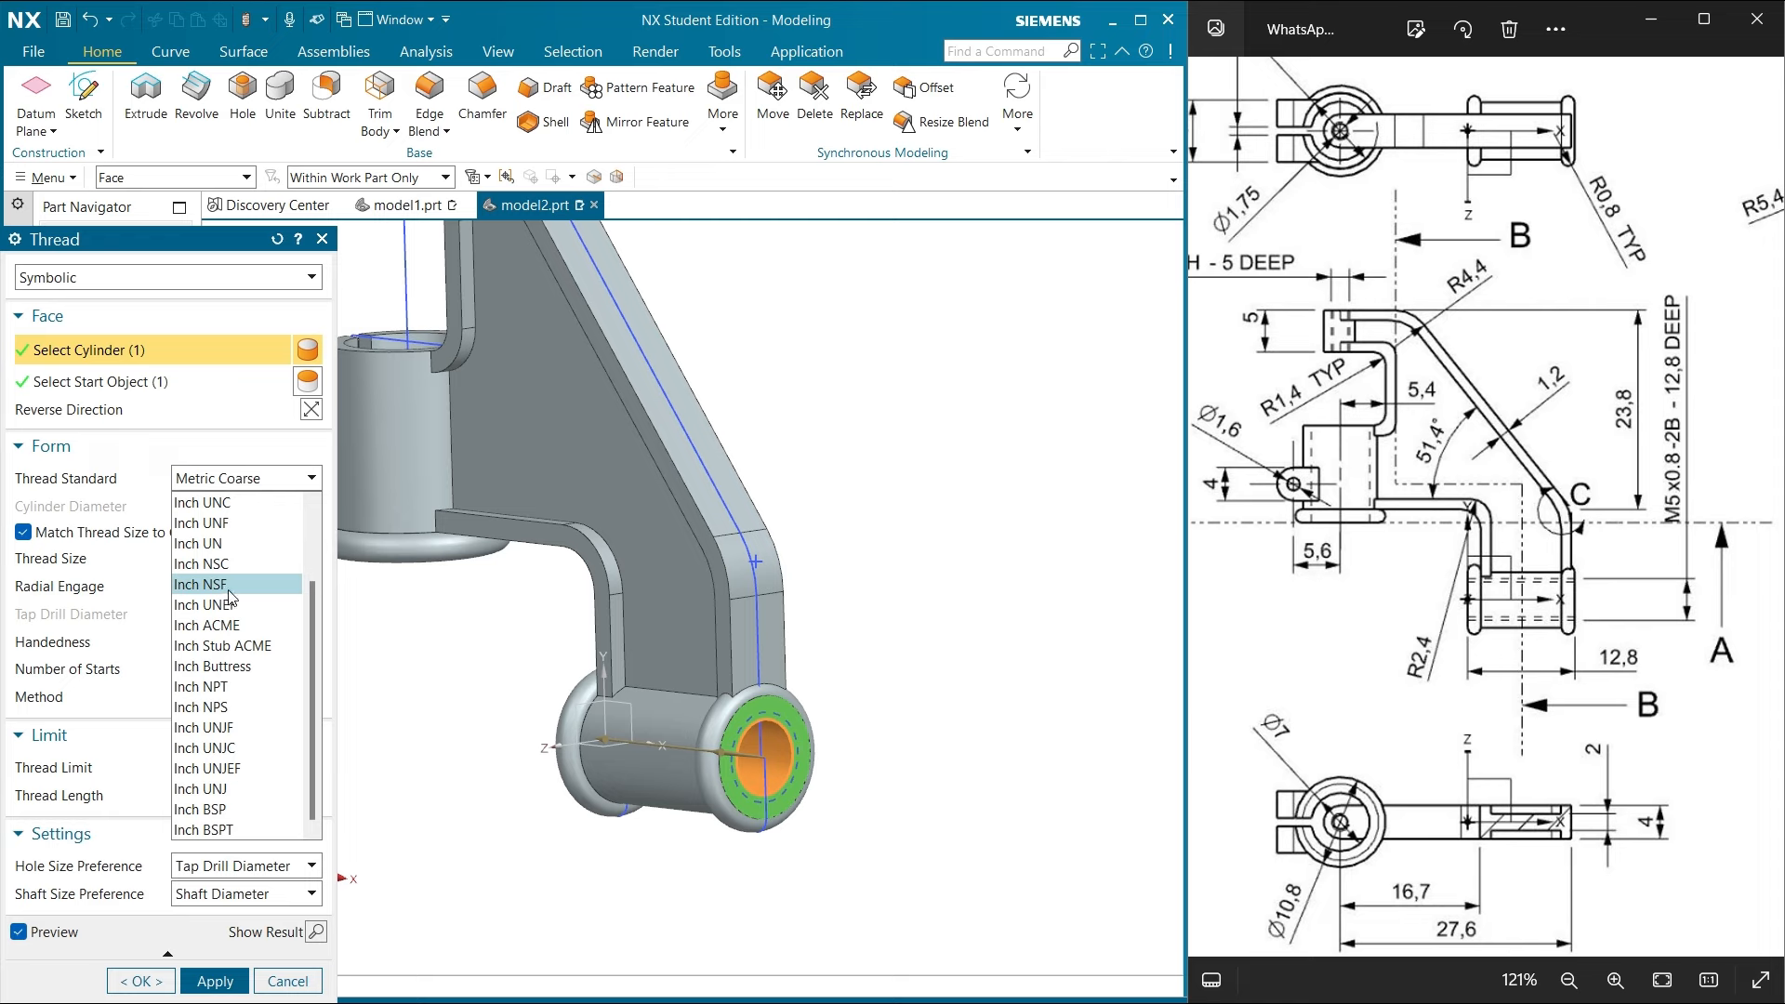
scroll(230, 596, up, 5)
click(271, 483)
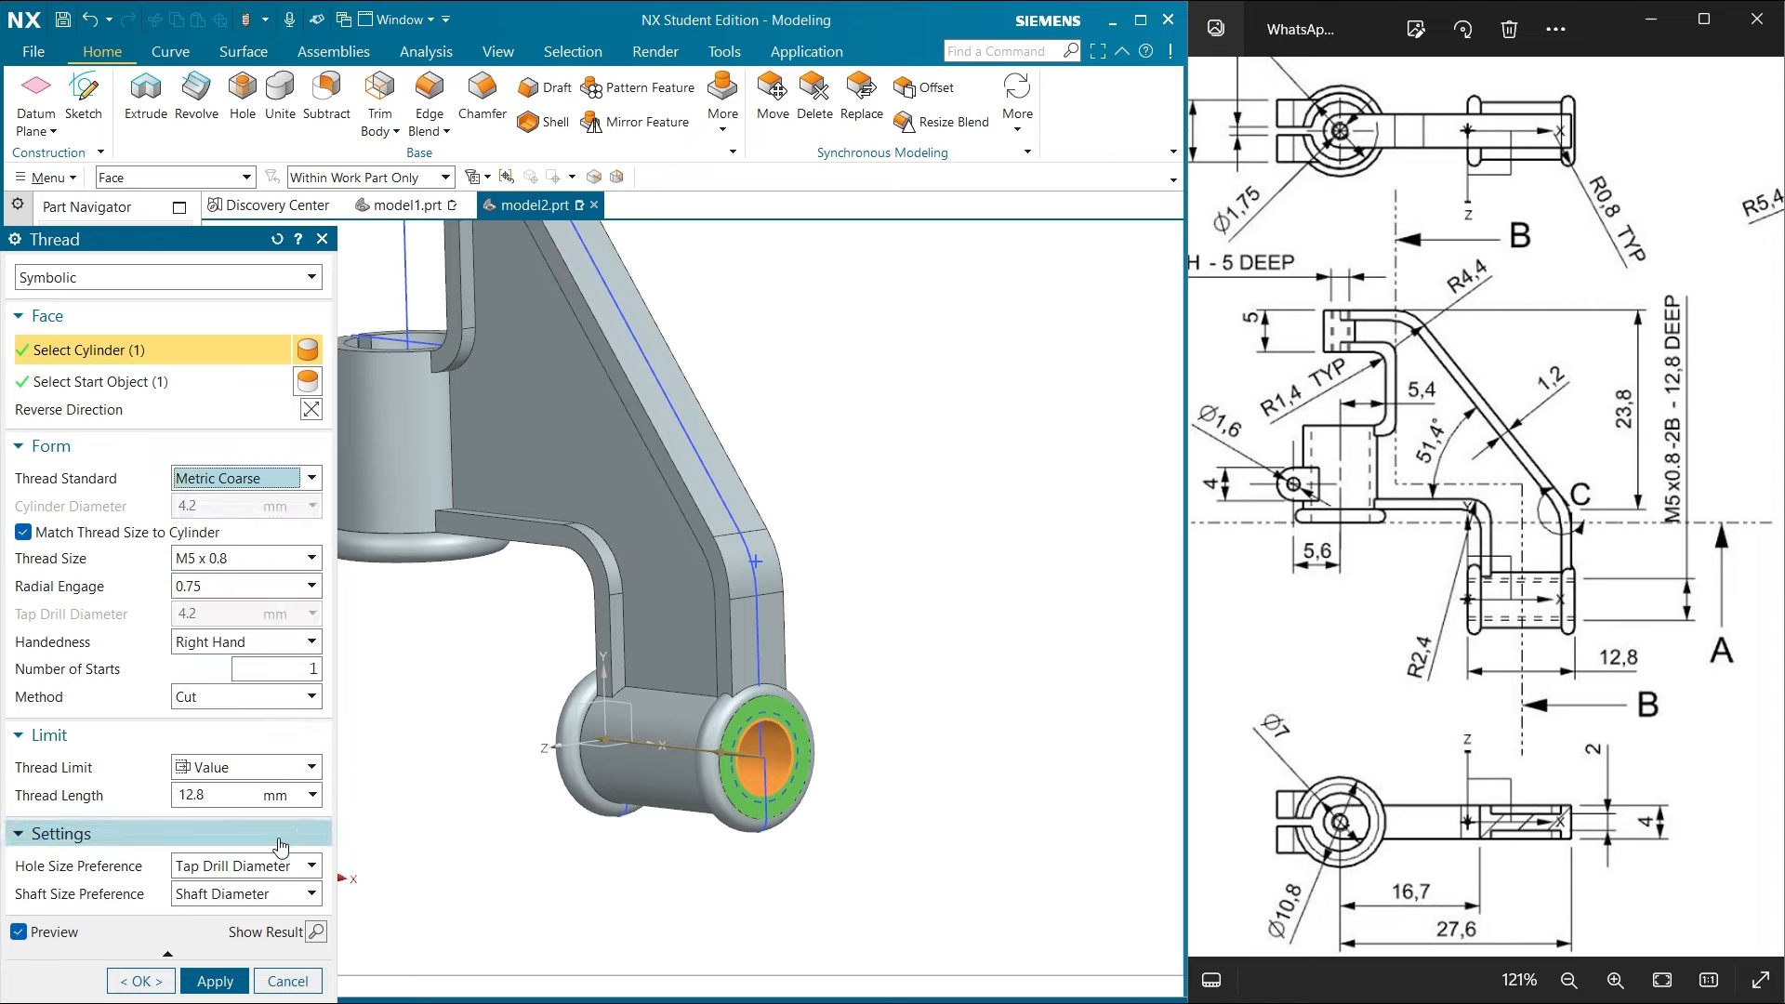
click(299, 866)
click(299, 867)
click(300, 894)
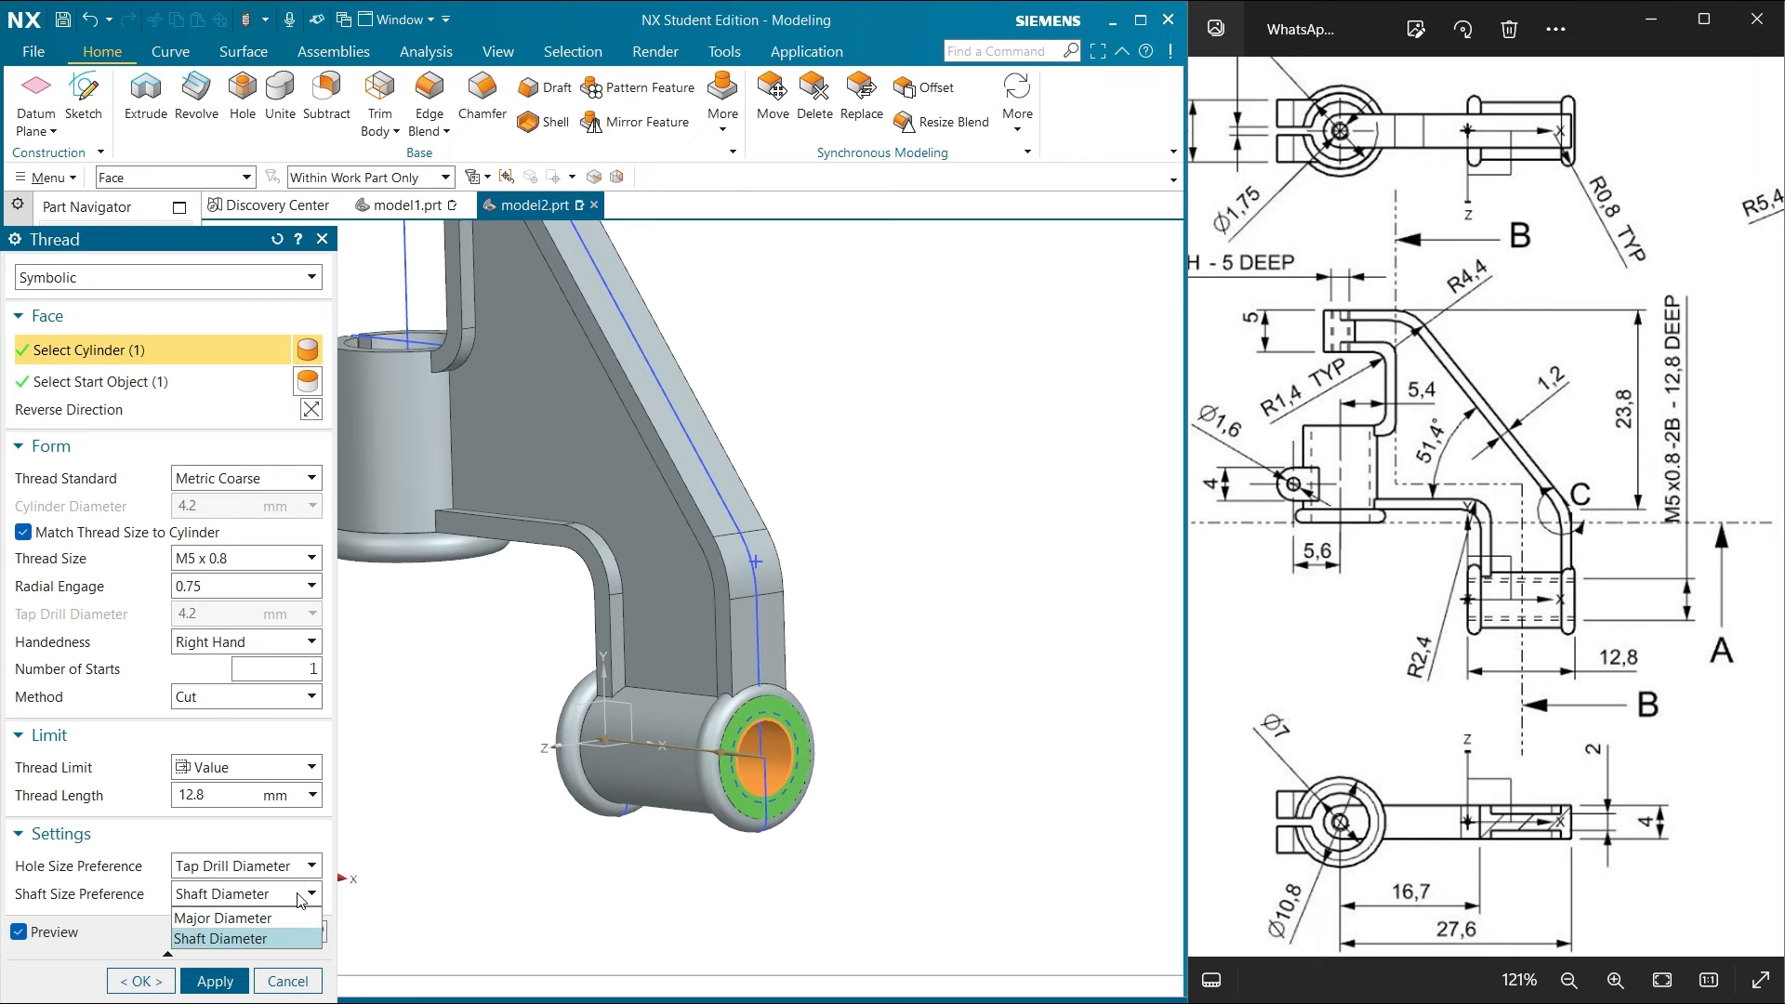
click(299, 894)
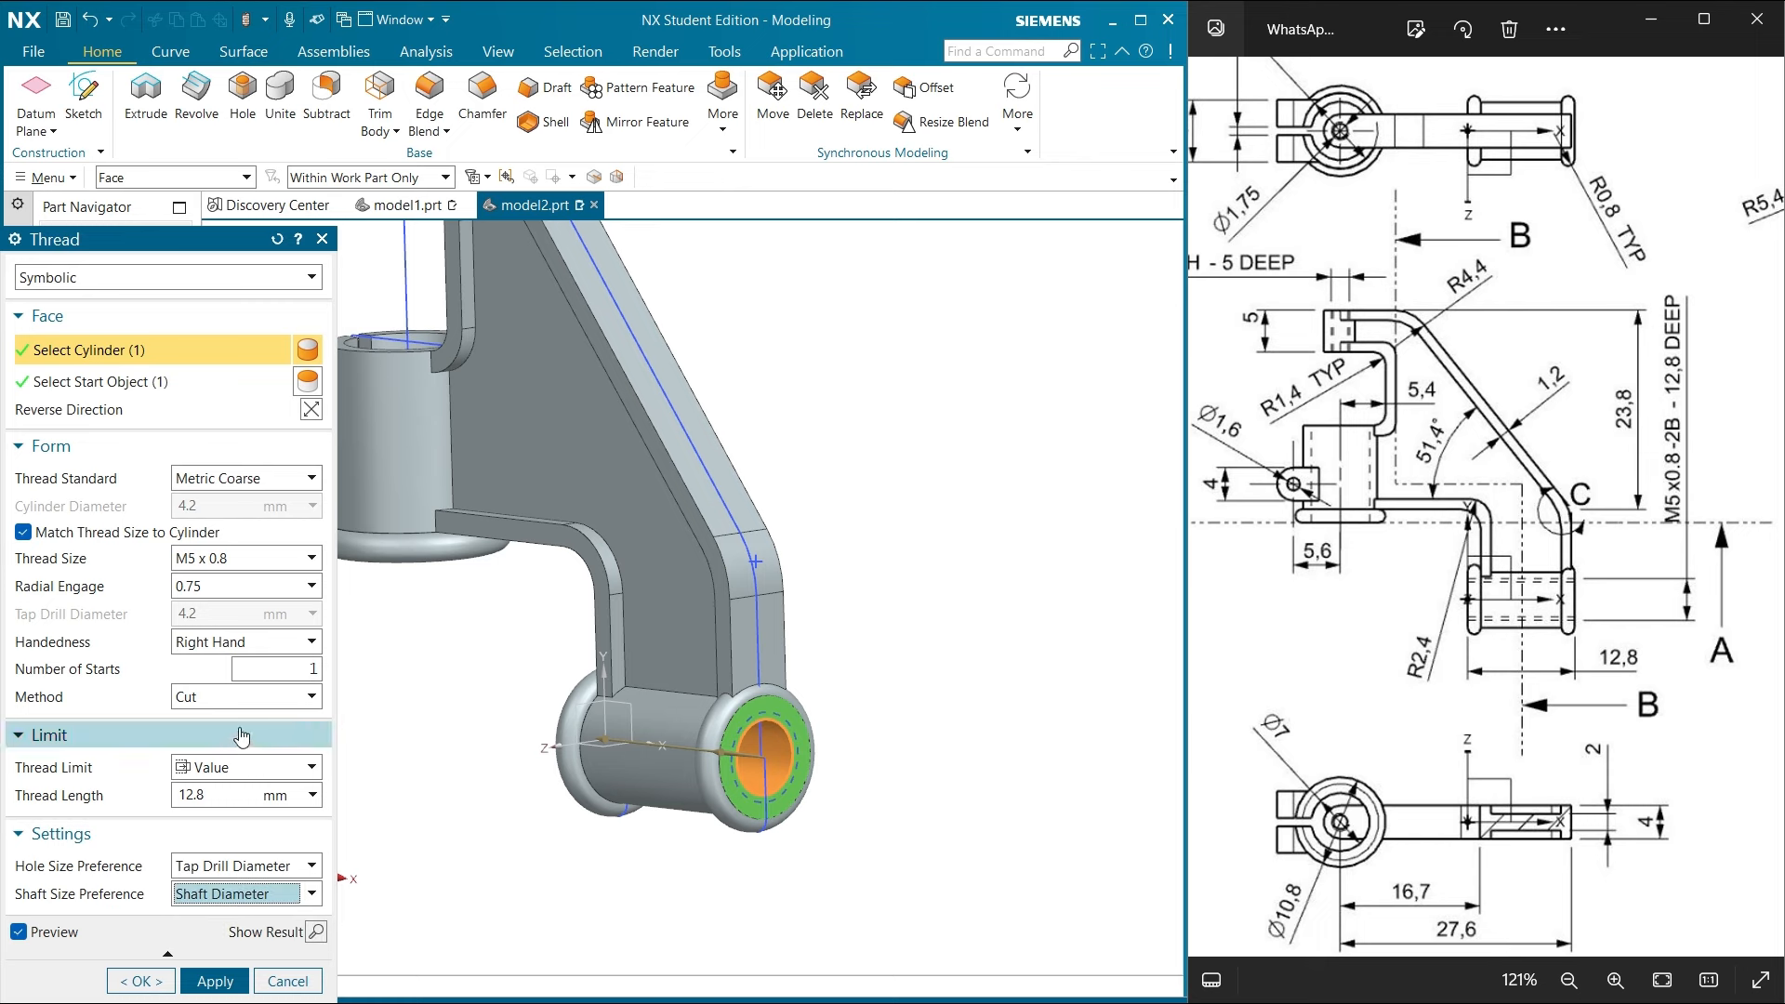
click(249, 699)
click(249, 699)
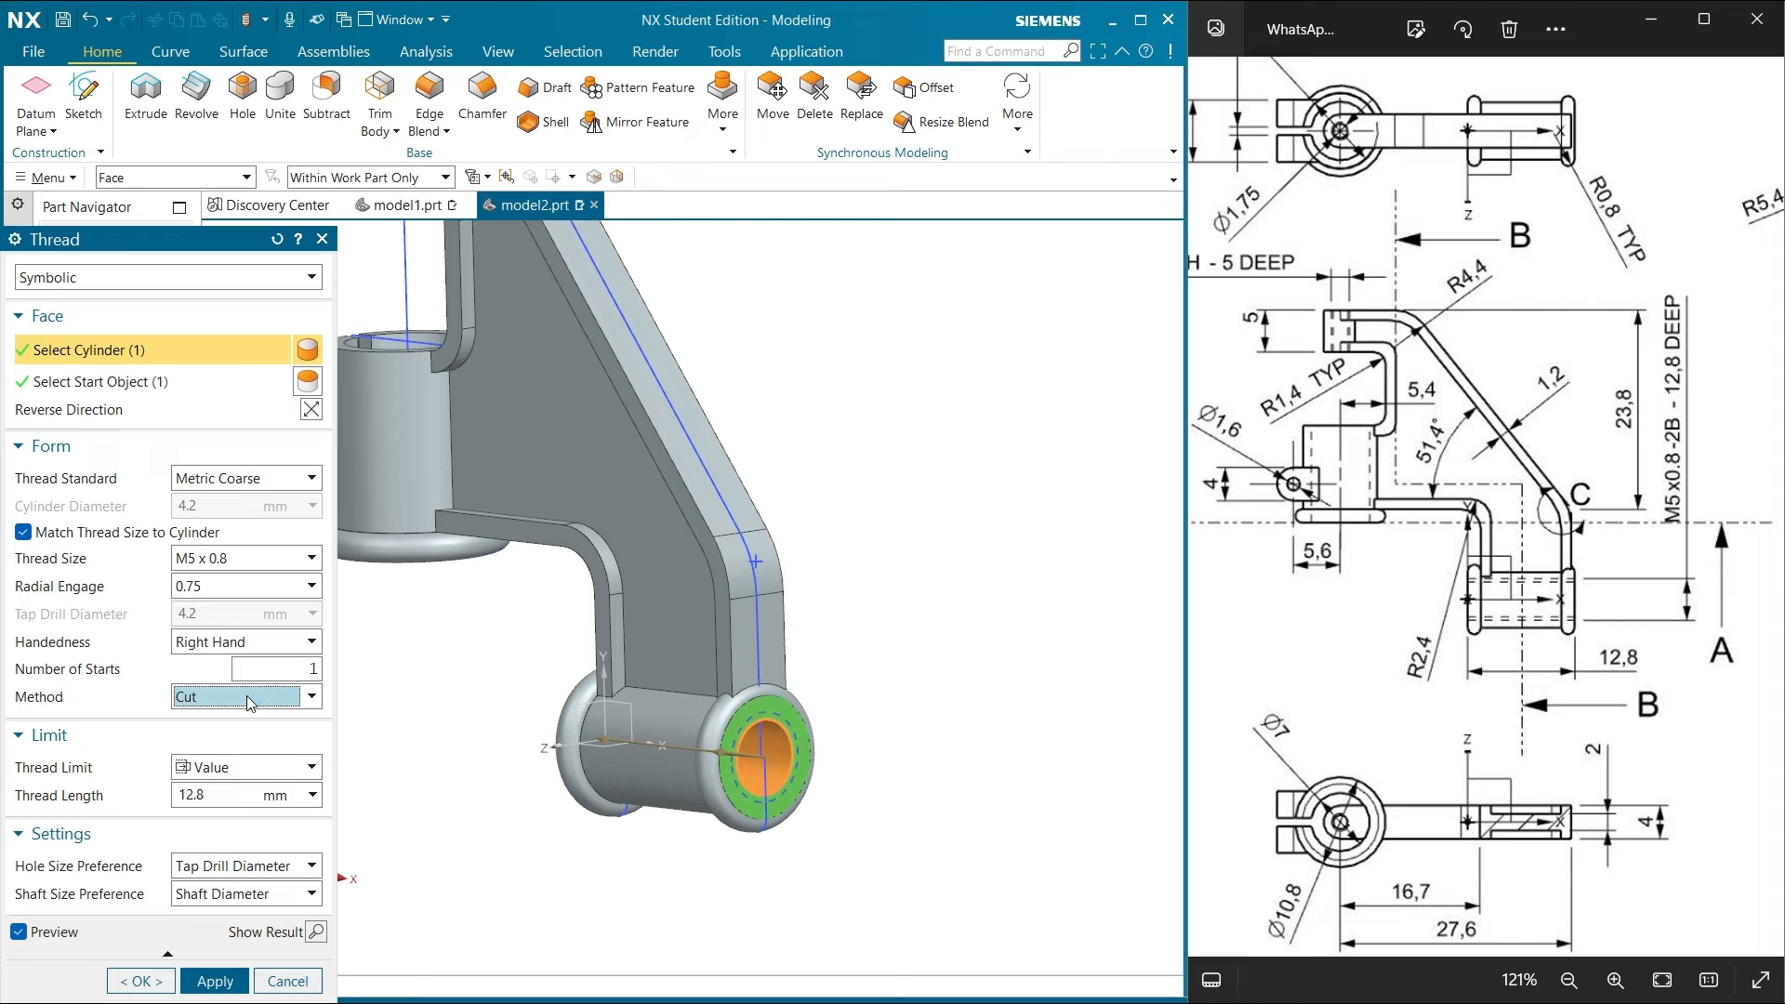
click(249, 703)
click(249, 703)
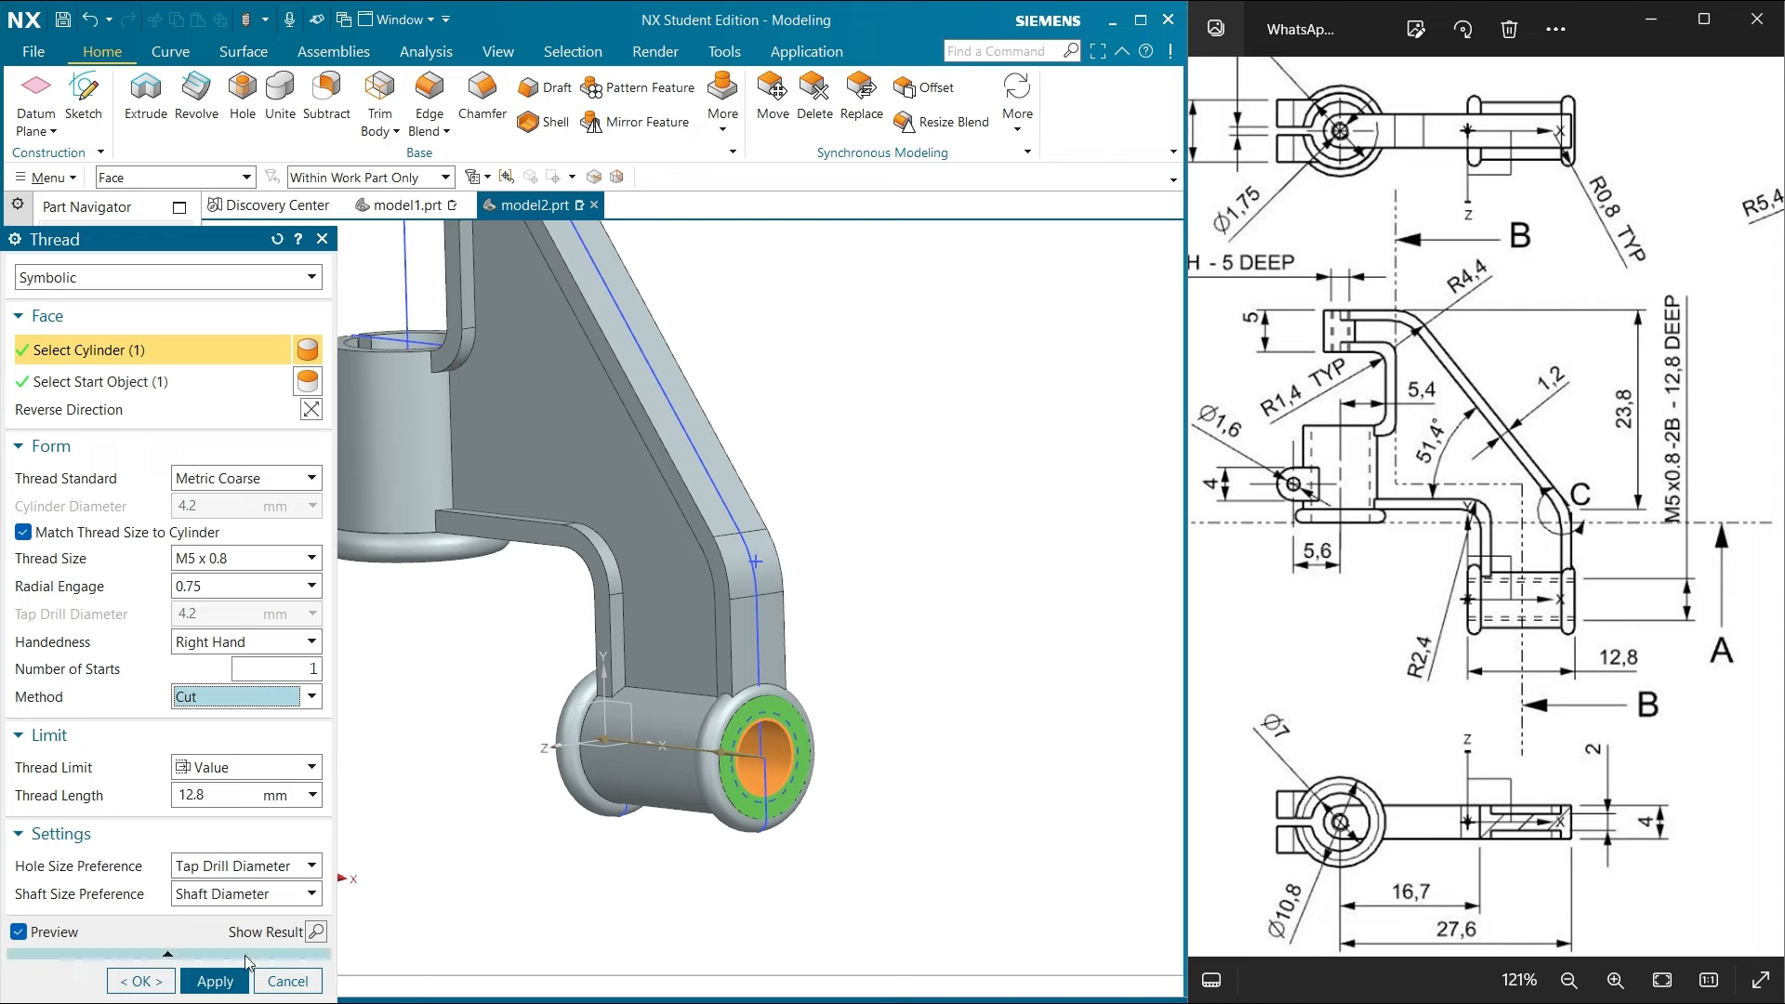
Create the right-hand M5 x 0.8 cut thread in the lower cylinder's bore and leave the Thread command
click(217, 982)
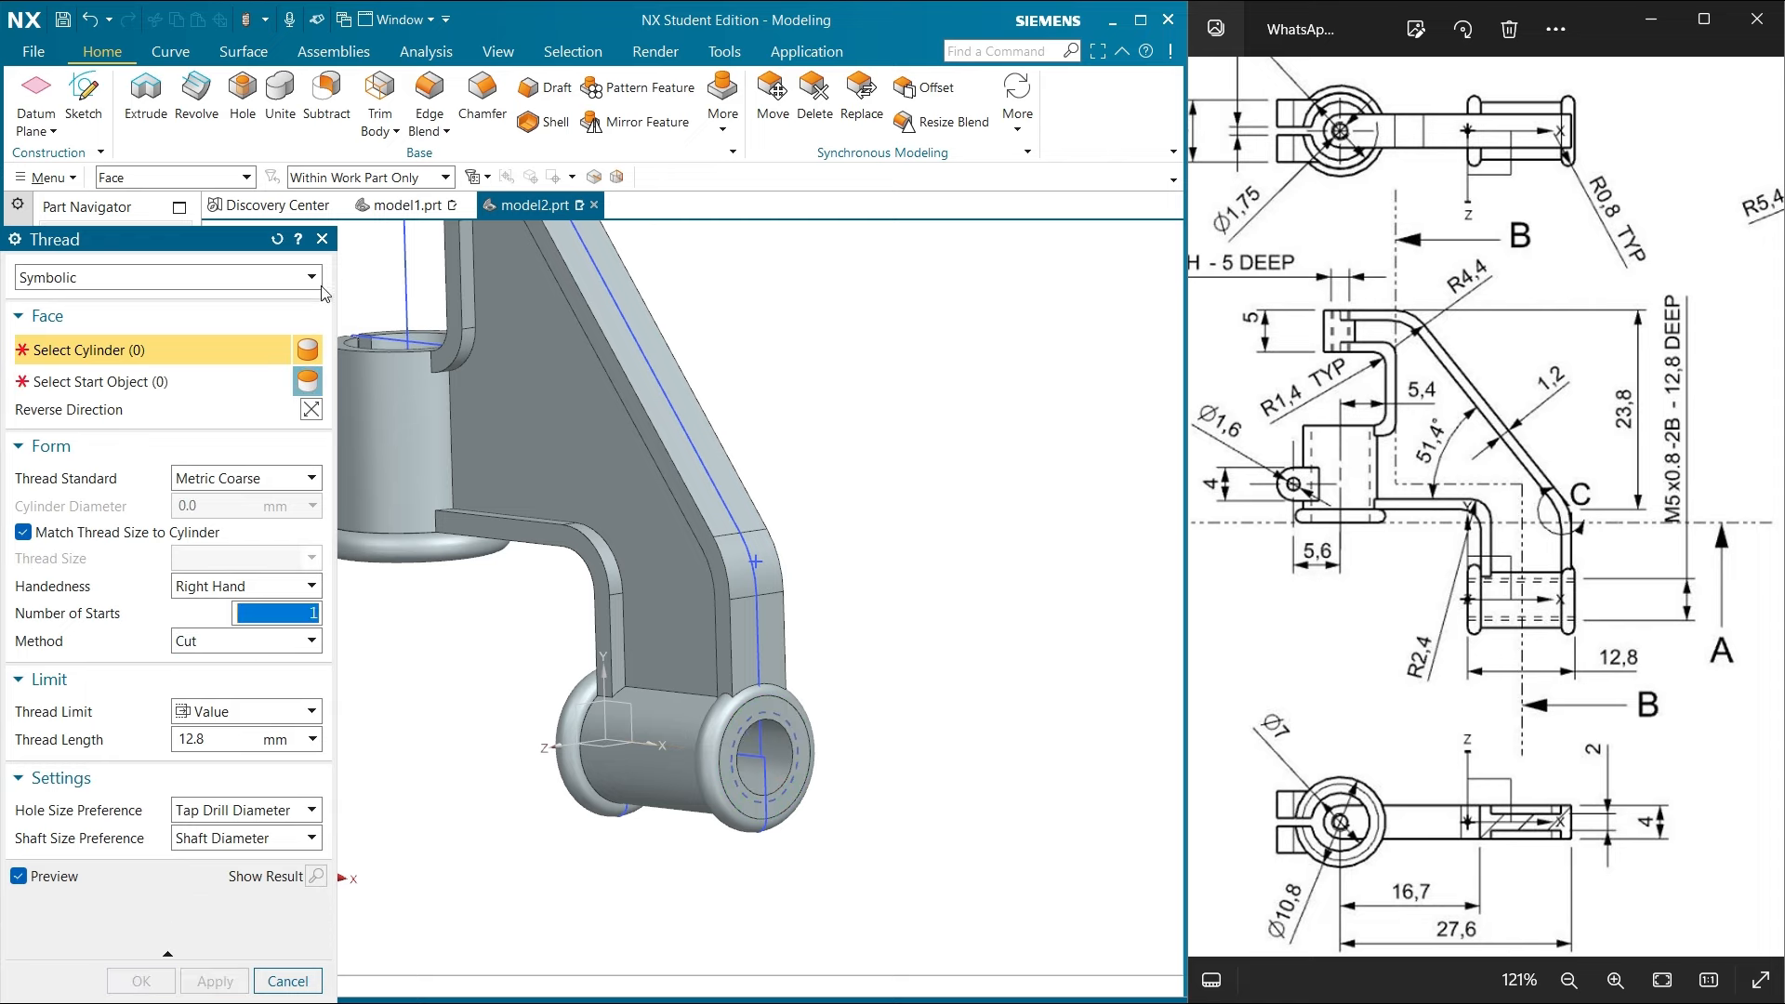
click(322, 239)
scroll(813, 780, up, 4)
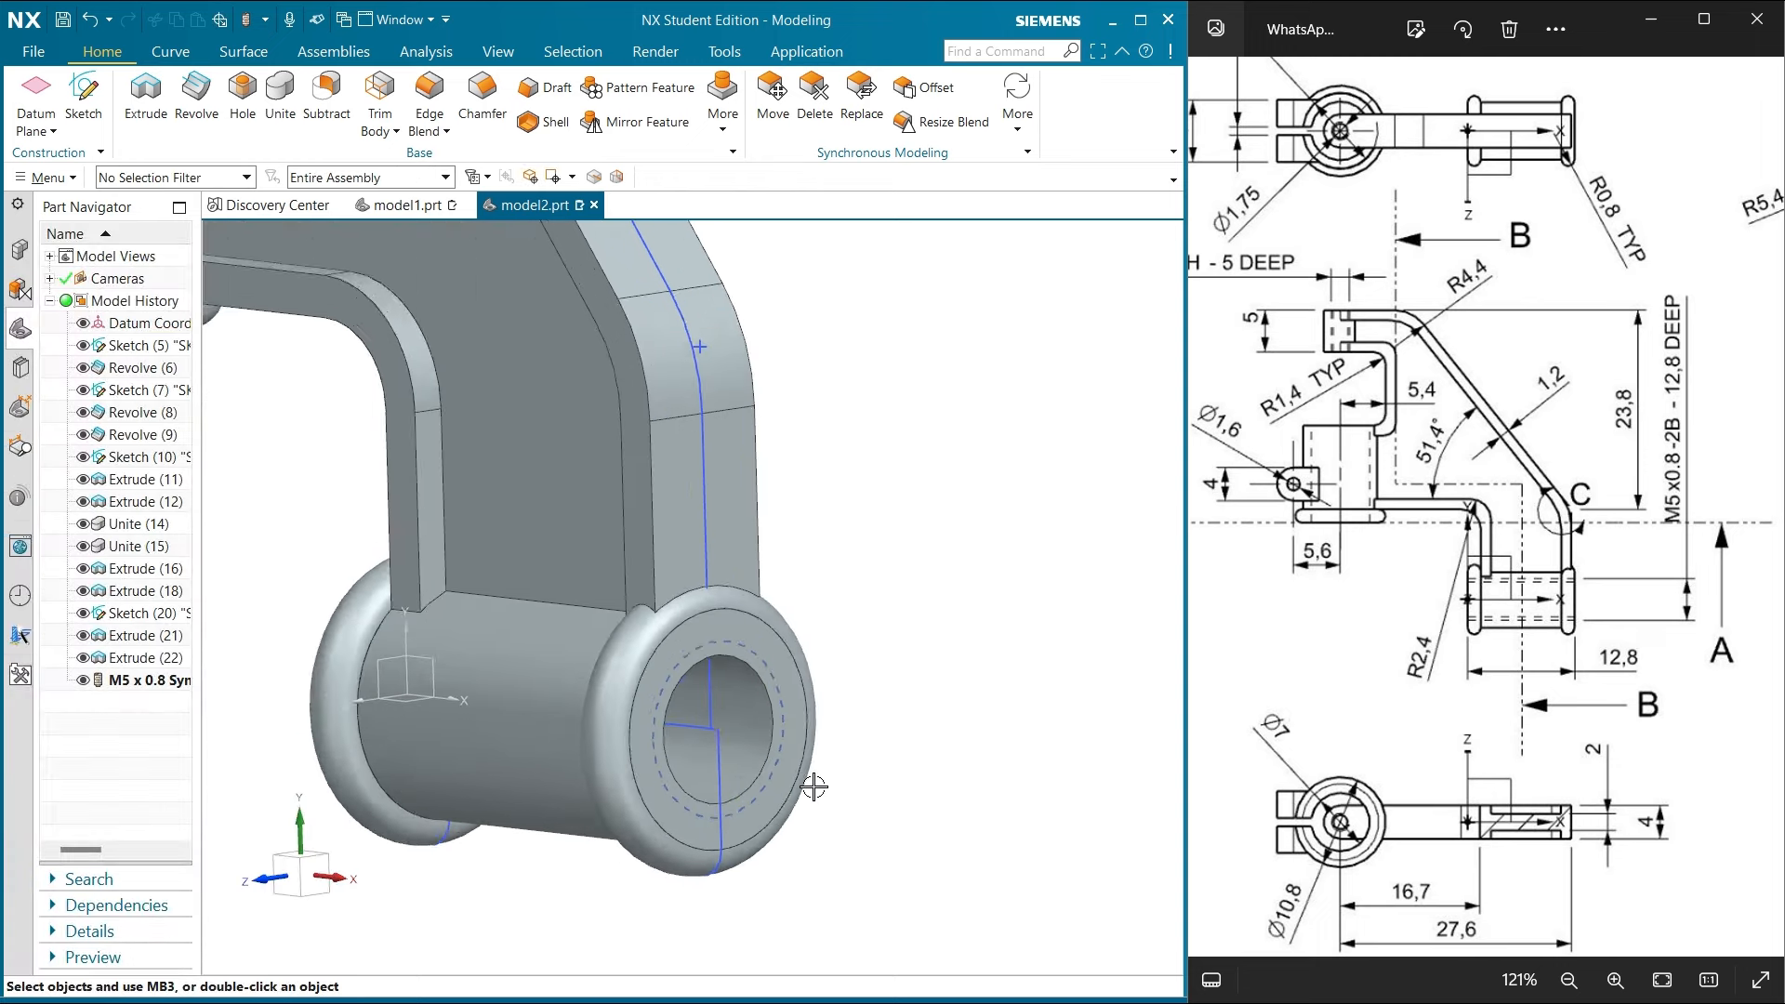
Edit the bracket profile sketch and draw two horizontal lines from the inner offset's upper-end corners past the vertical boundary line at the small boss
scroll(805, 586, down, 5)
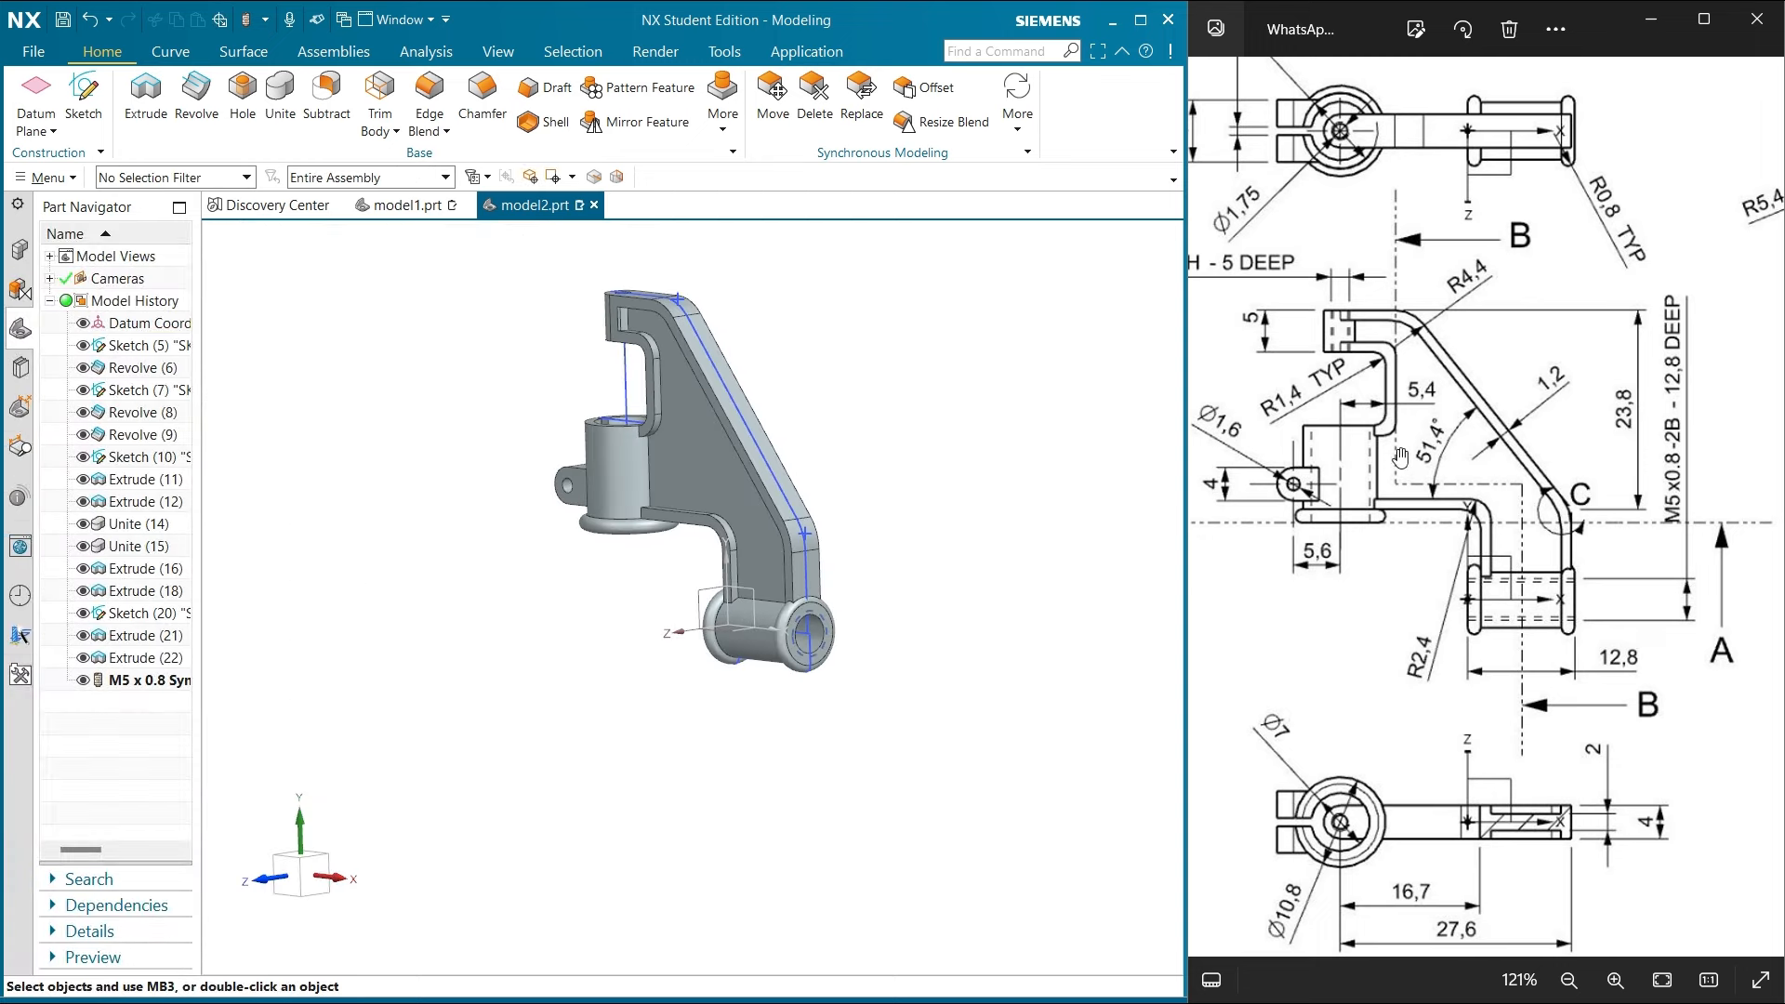
middle_drag(911, 641, 1076, 590)
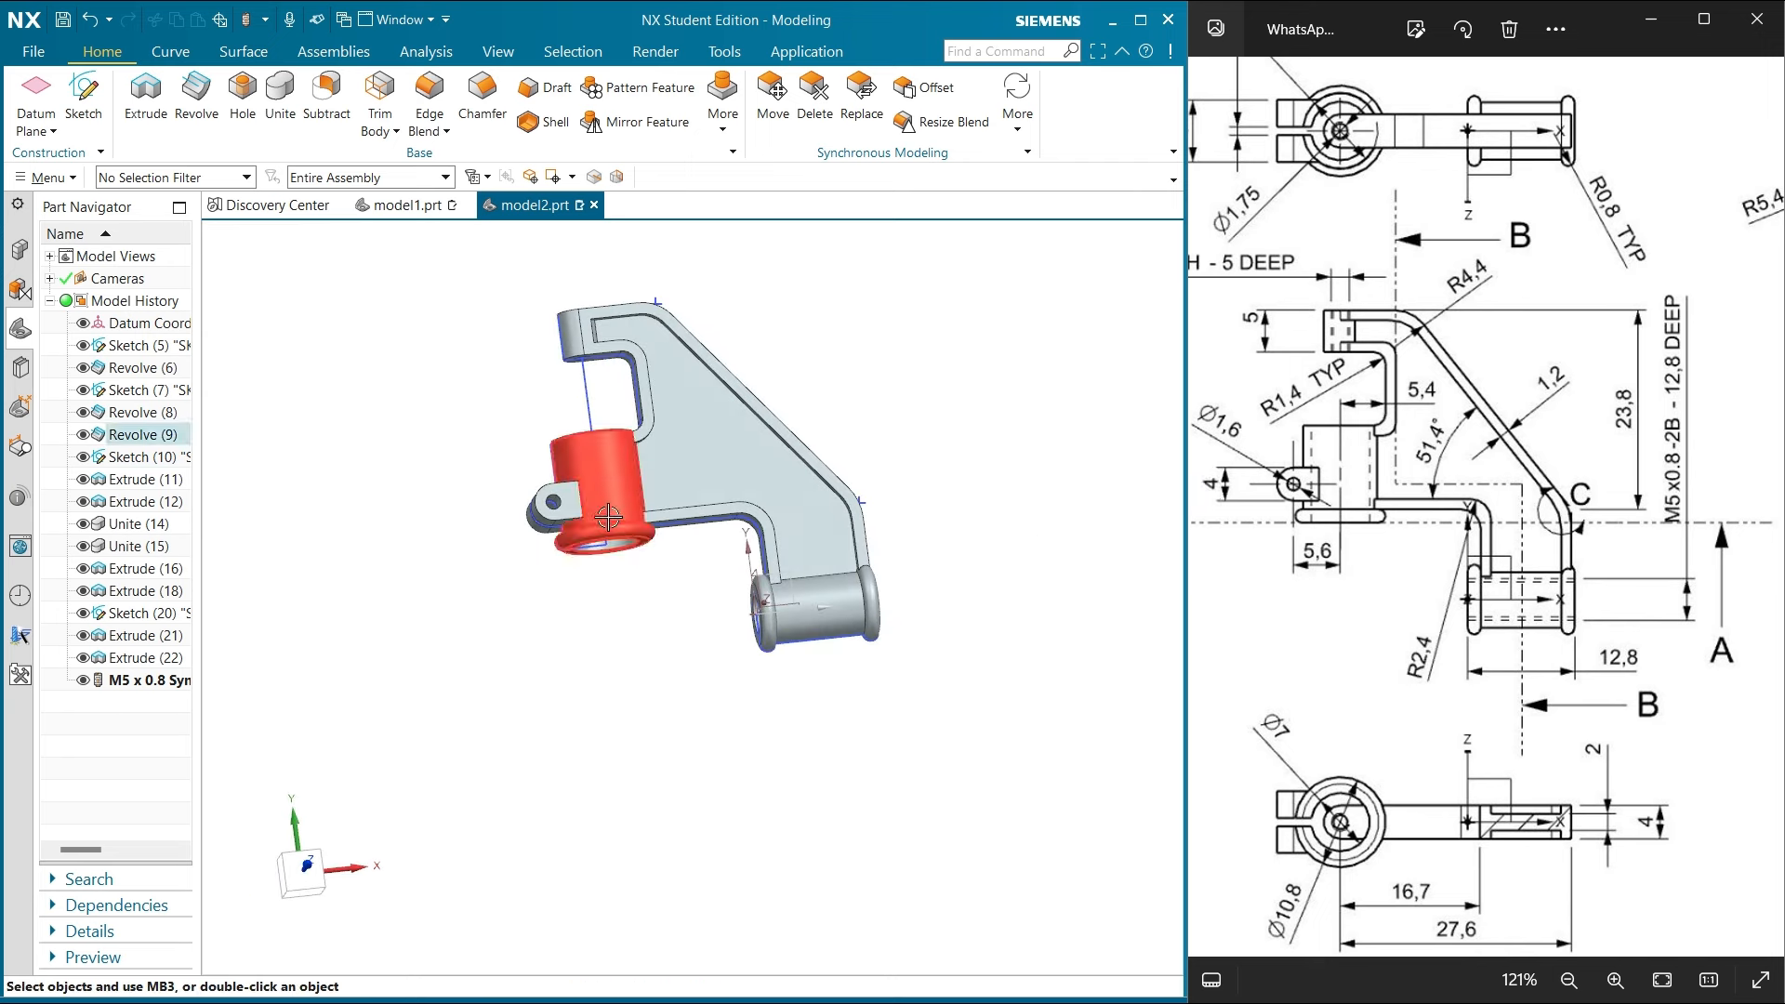
click(302, 881)
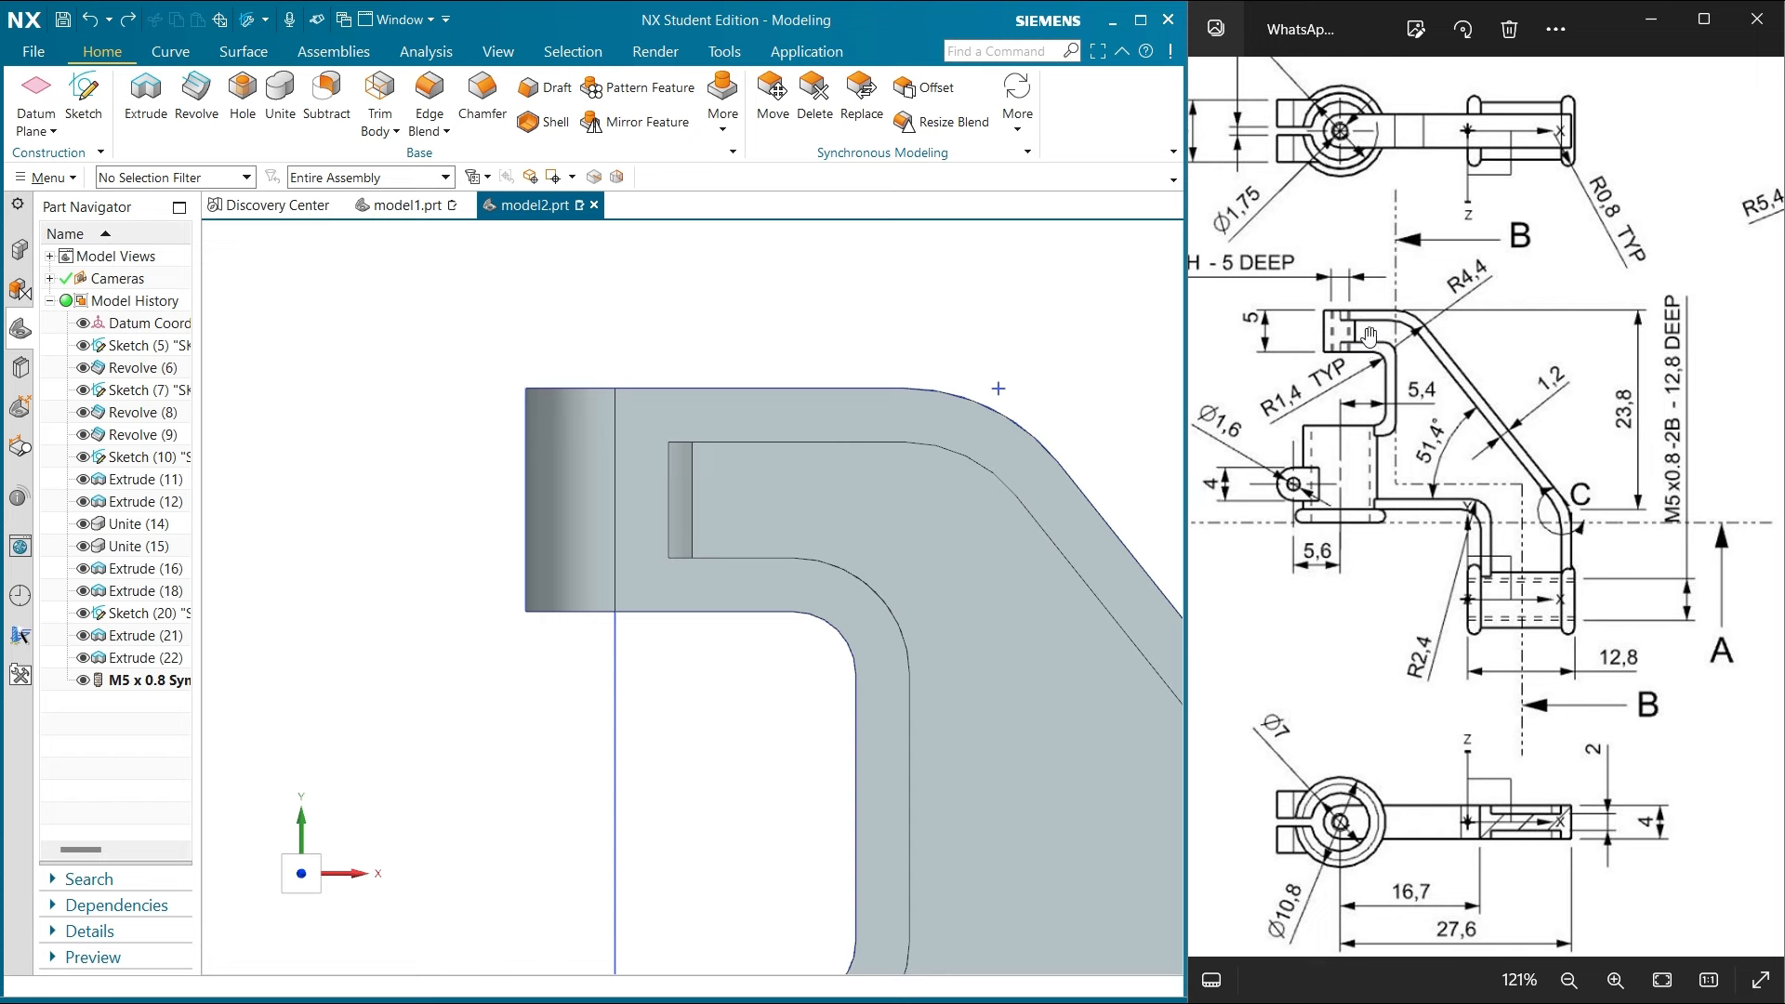
scroll(1368, 334, up, 3)
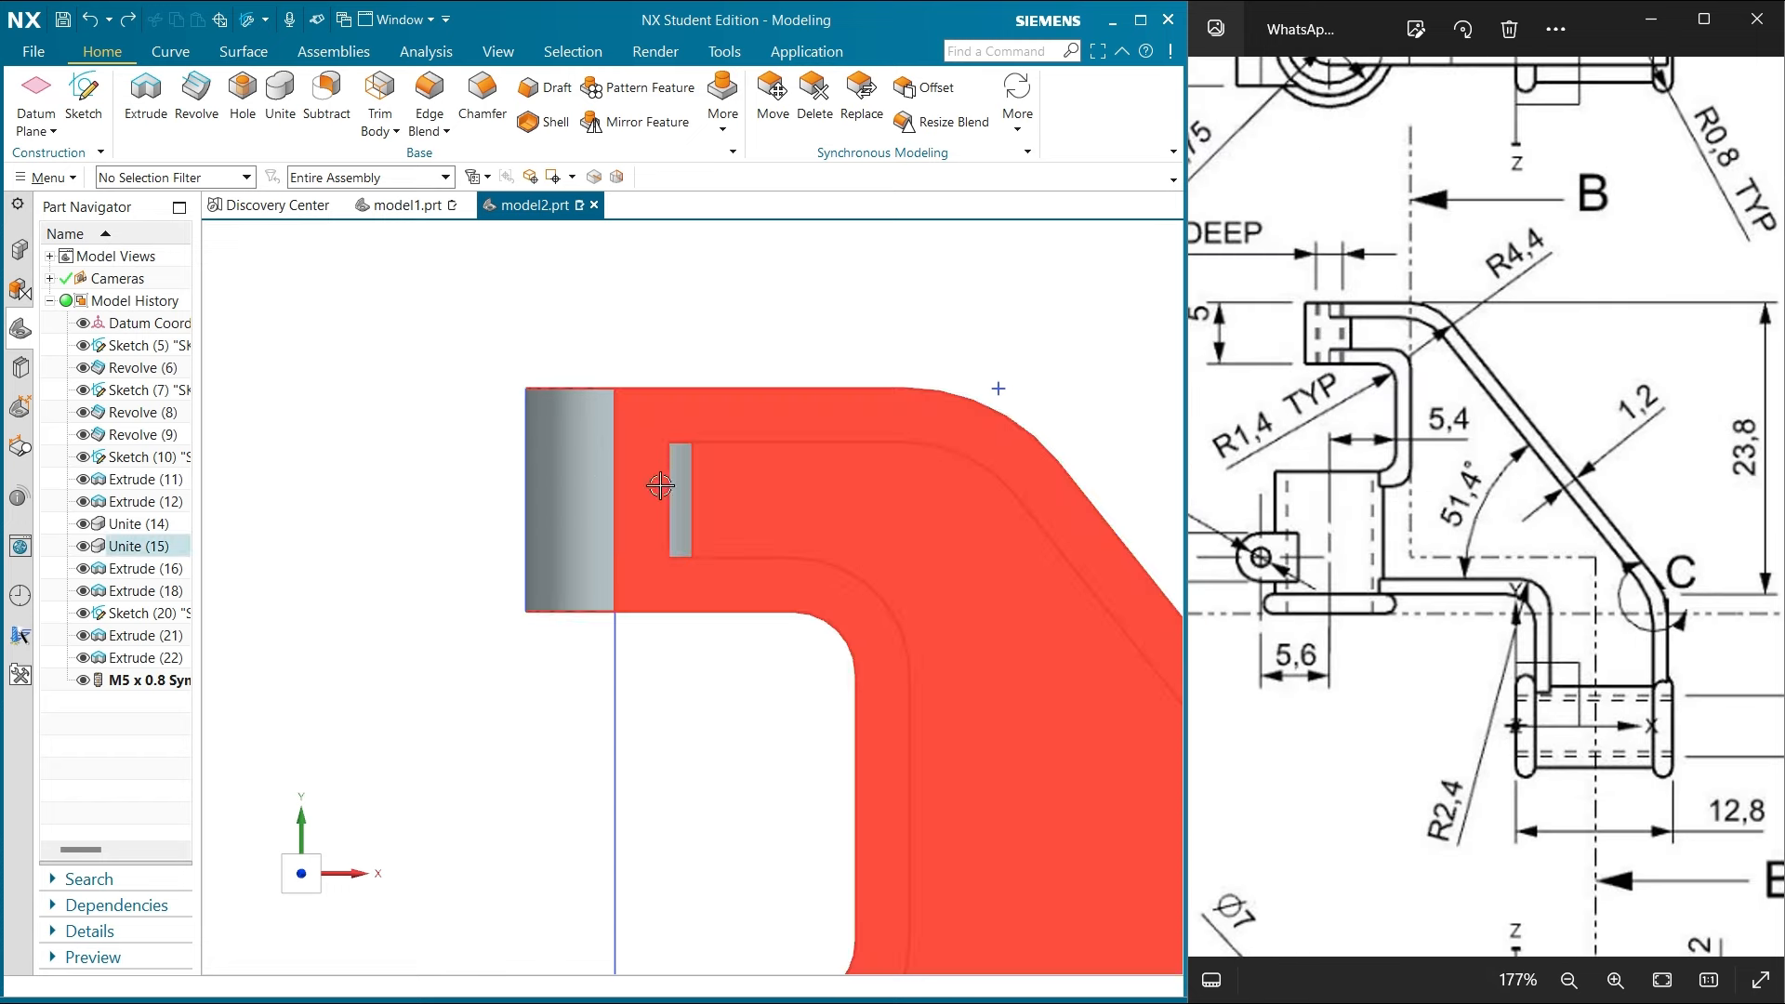
double_click(158, 457)
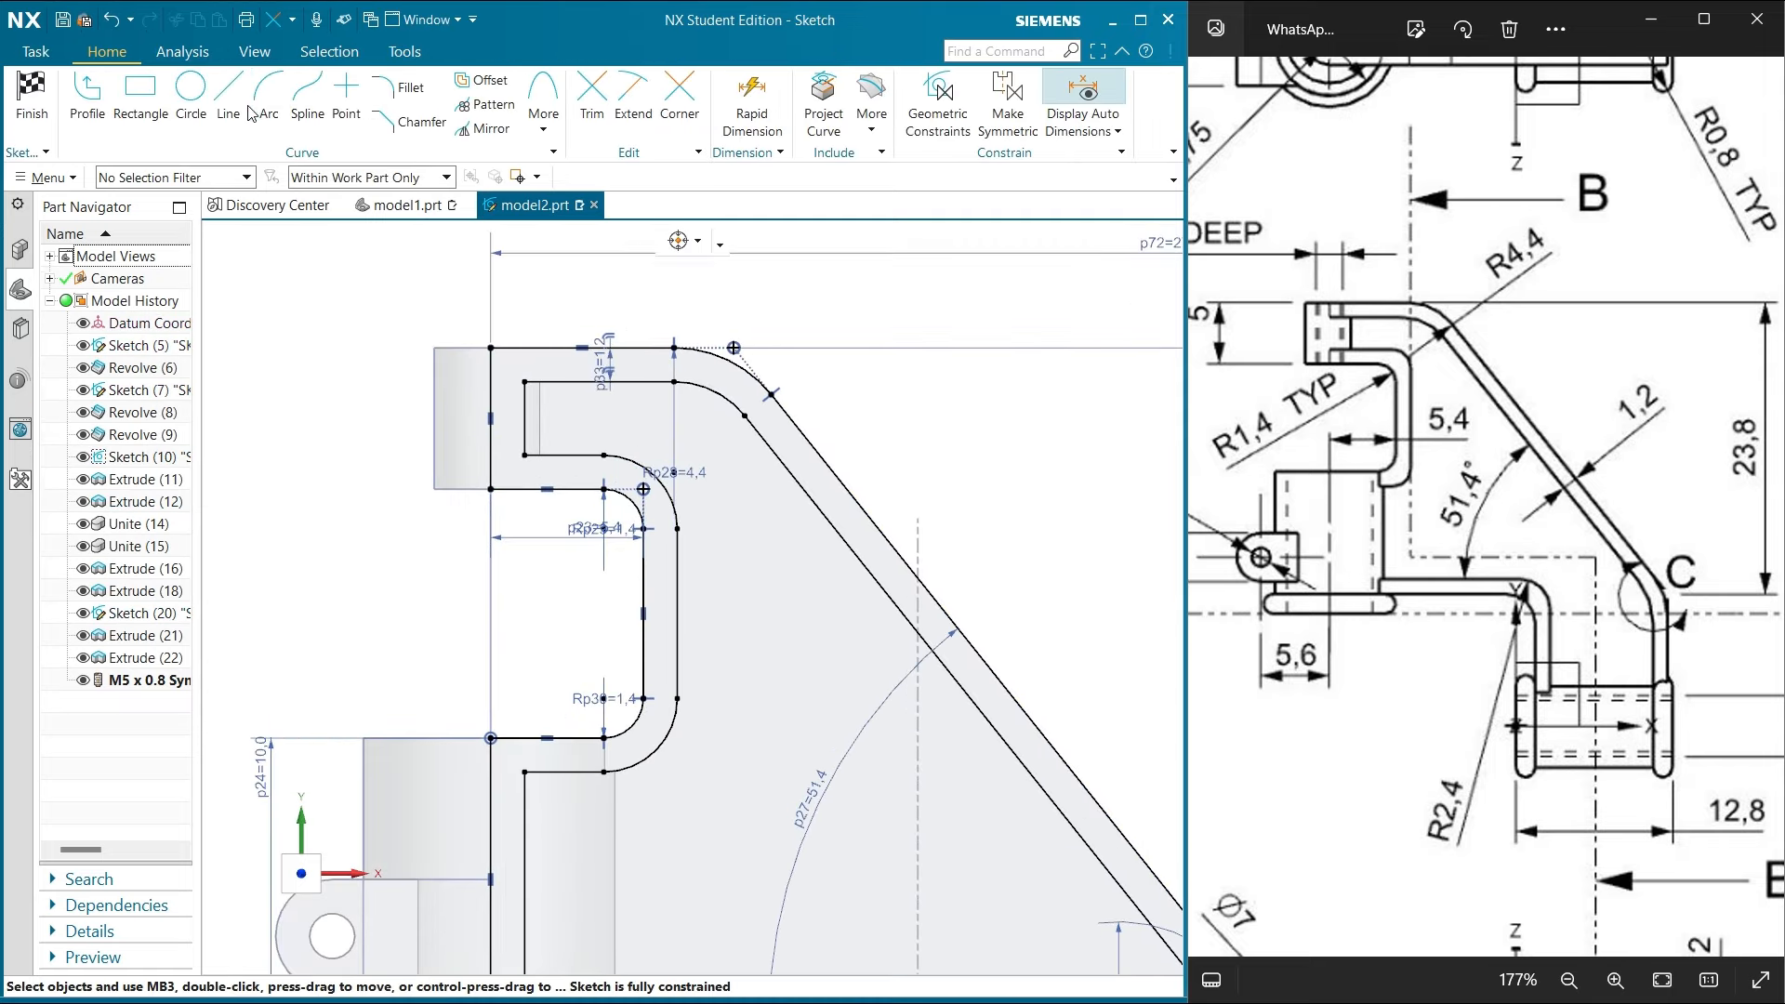
click(230, 104)
click(525, 382)
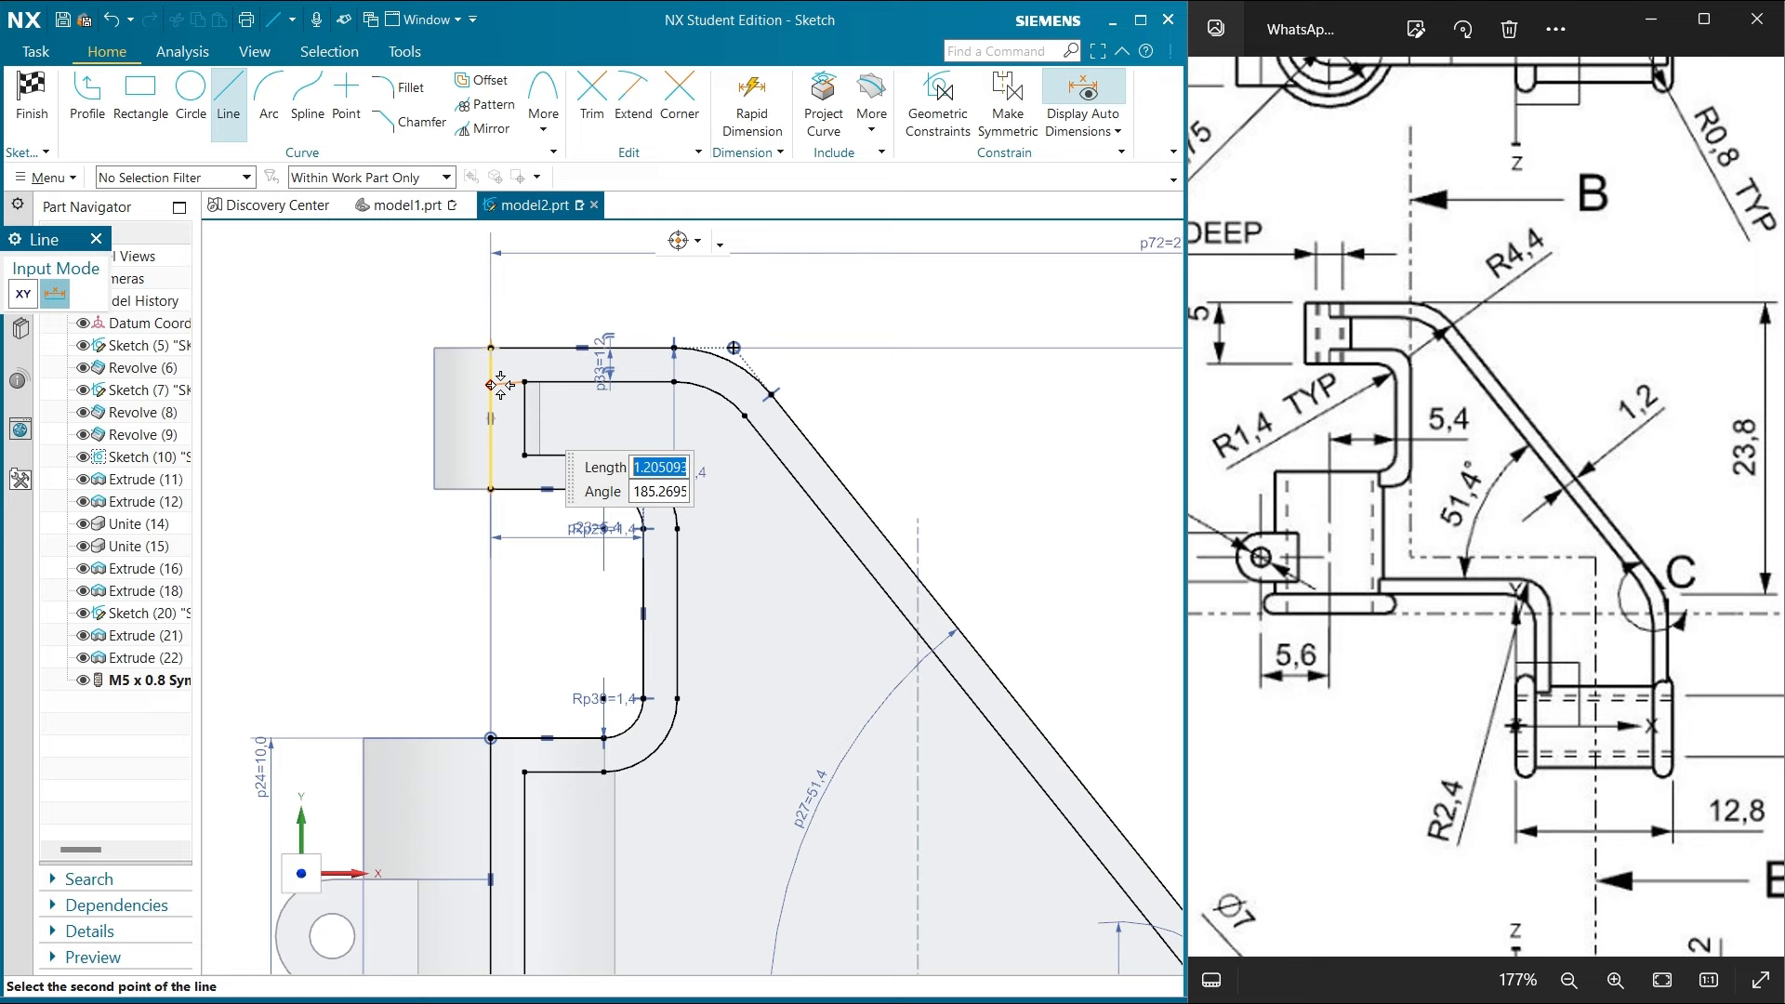
click(459, 381)
click(525, 456)
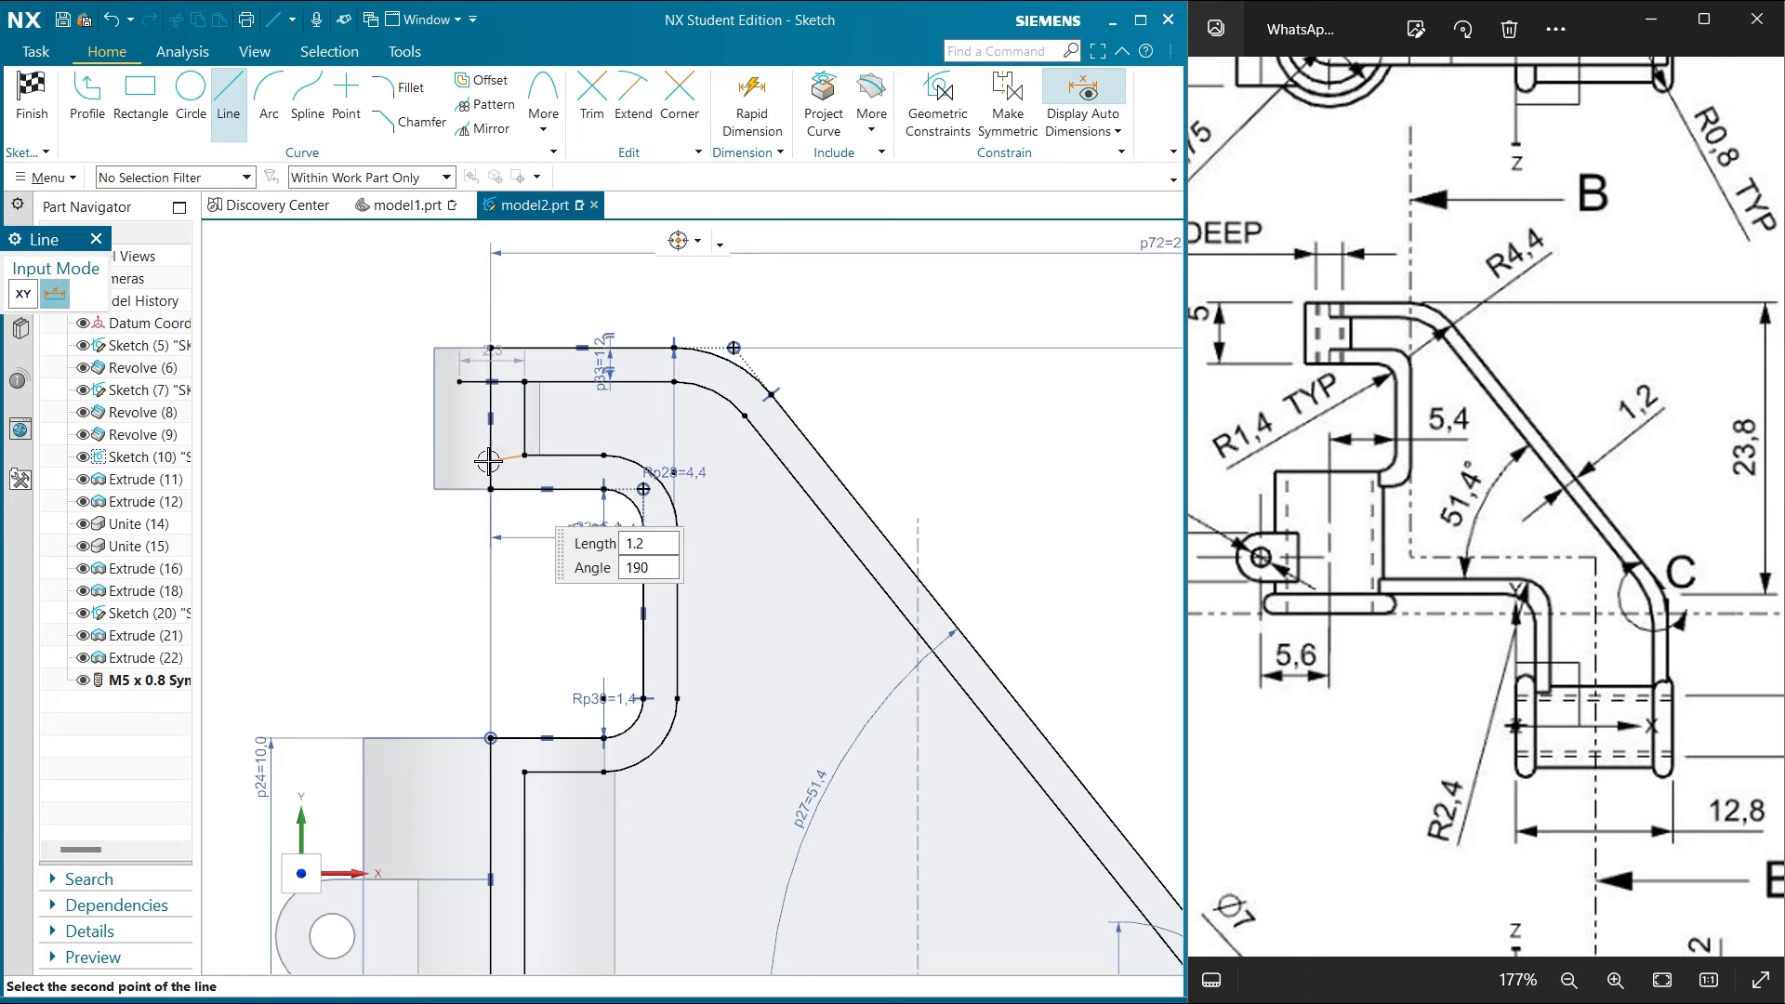
click(452, 455)
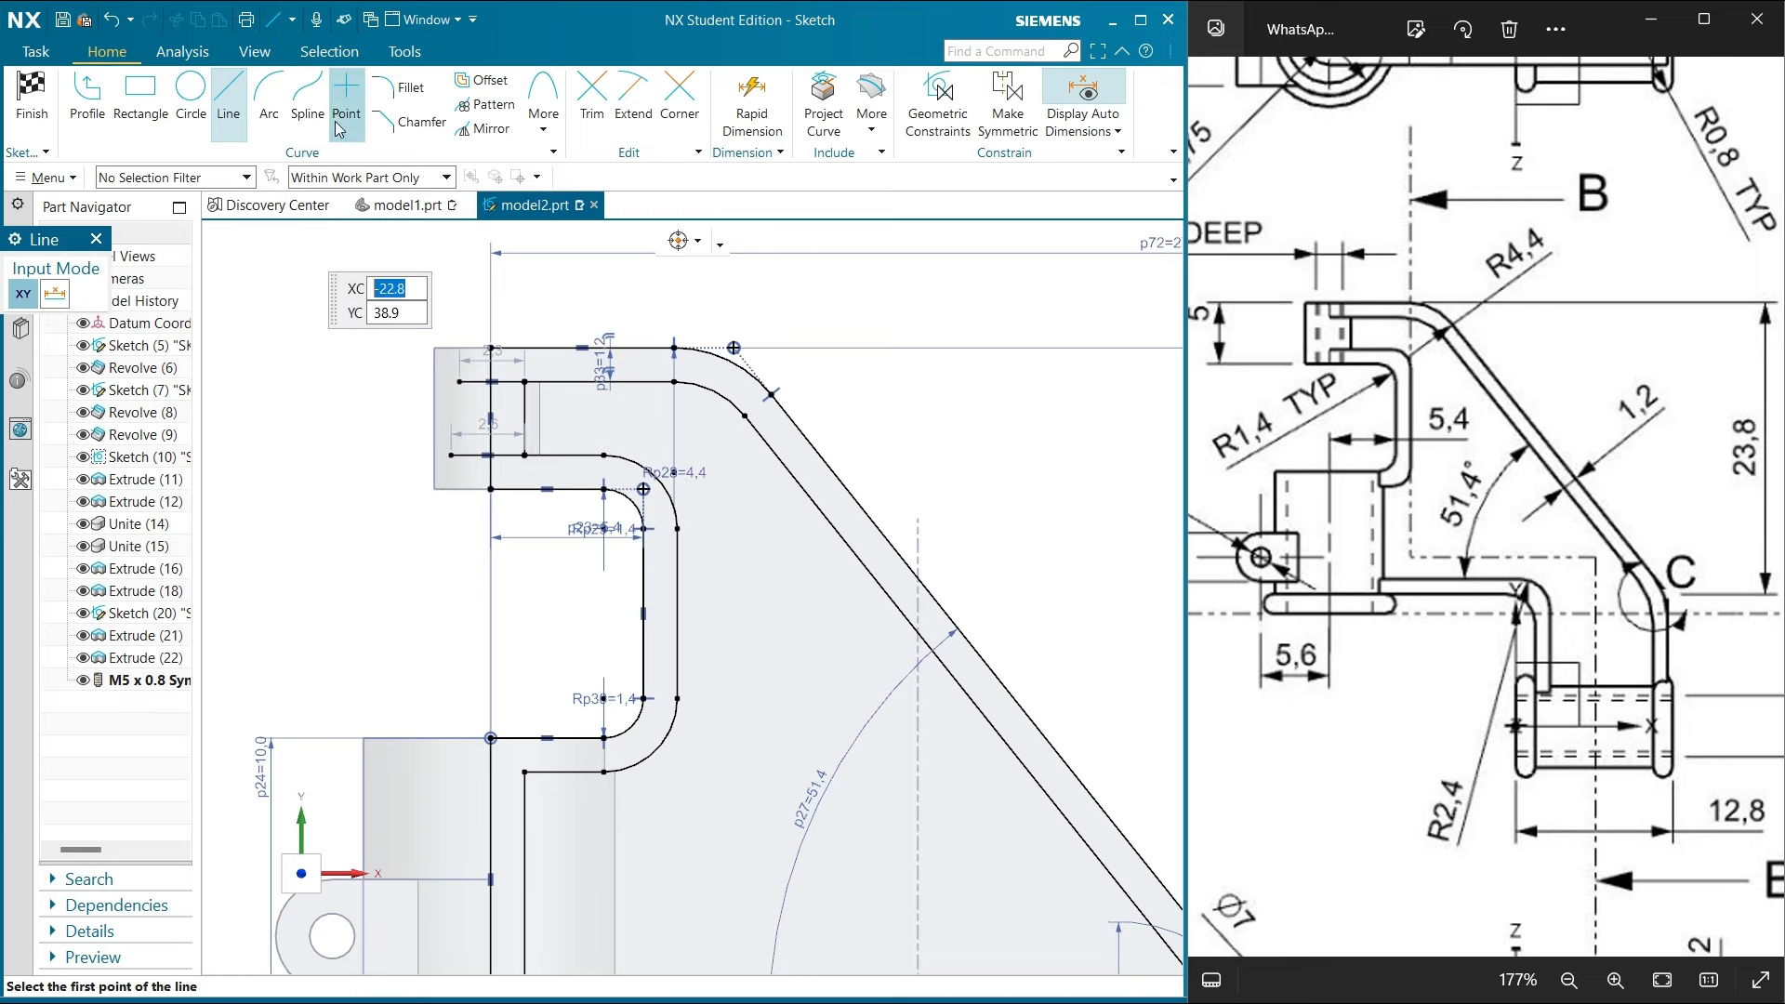
Trim the new lines' overhangs back to the vertical boundary line and finish the sketch, declining to review the dependent sections
click(593, 101)
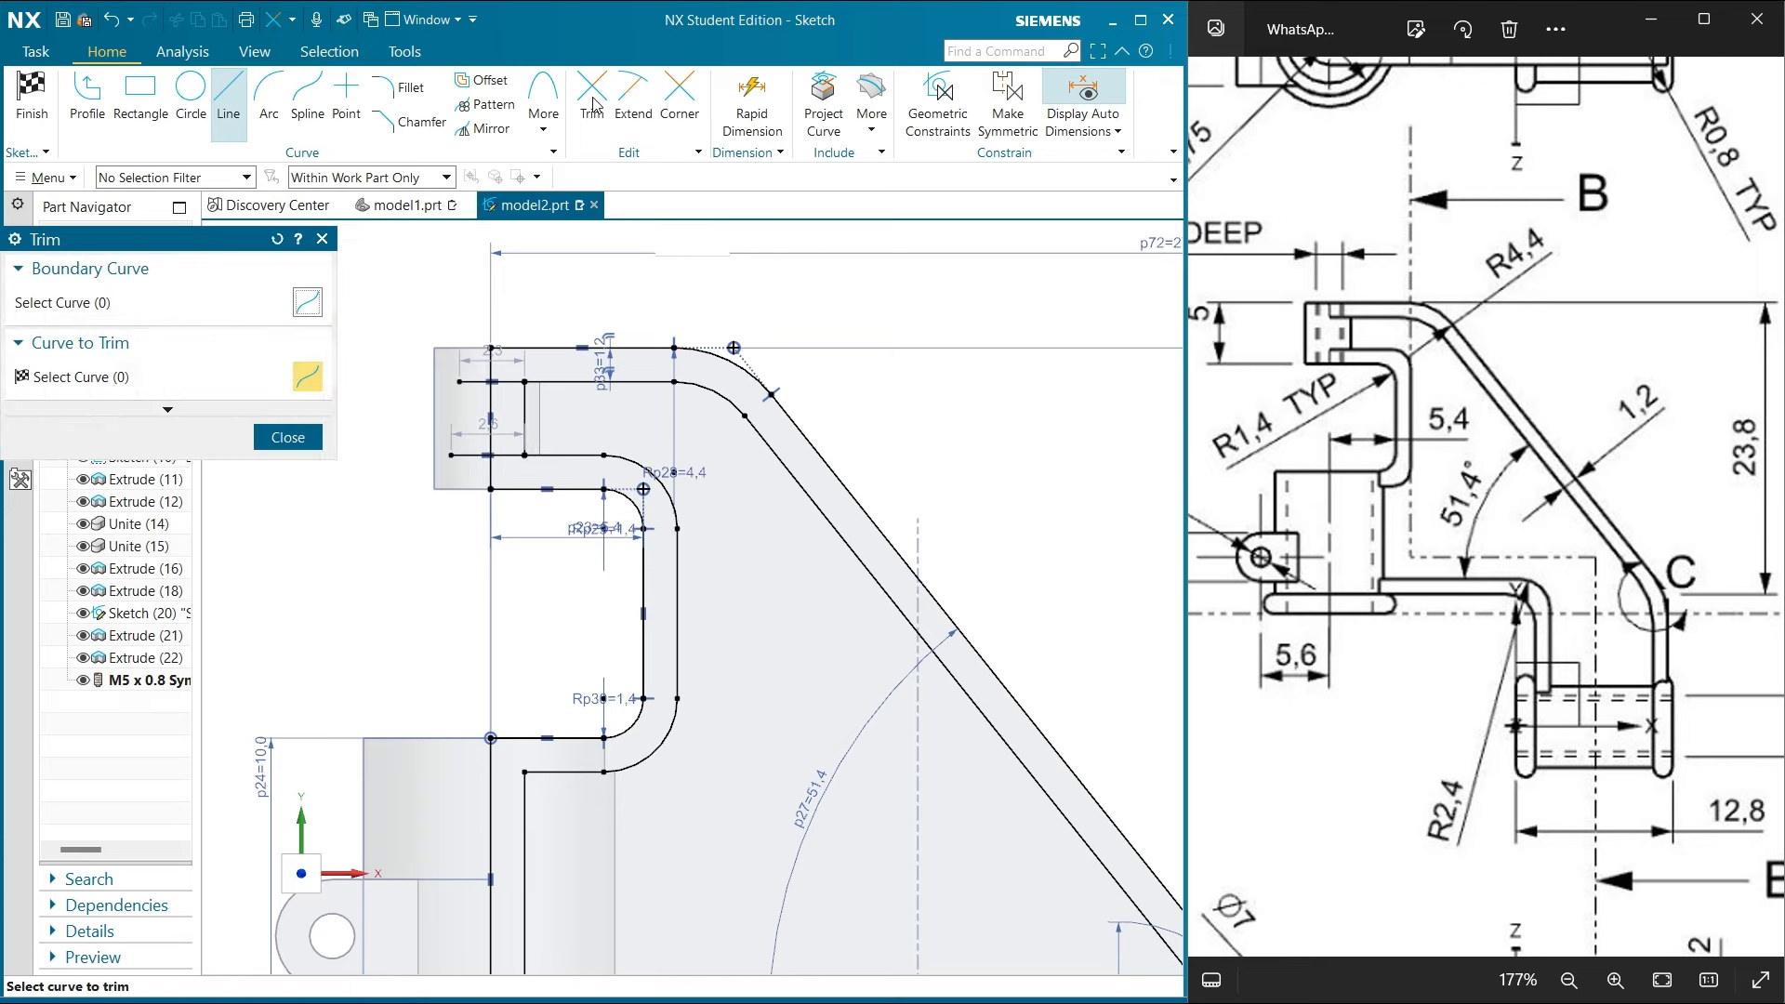
click(461, 455)
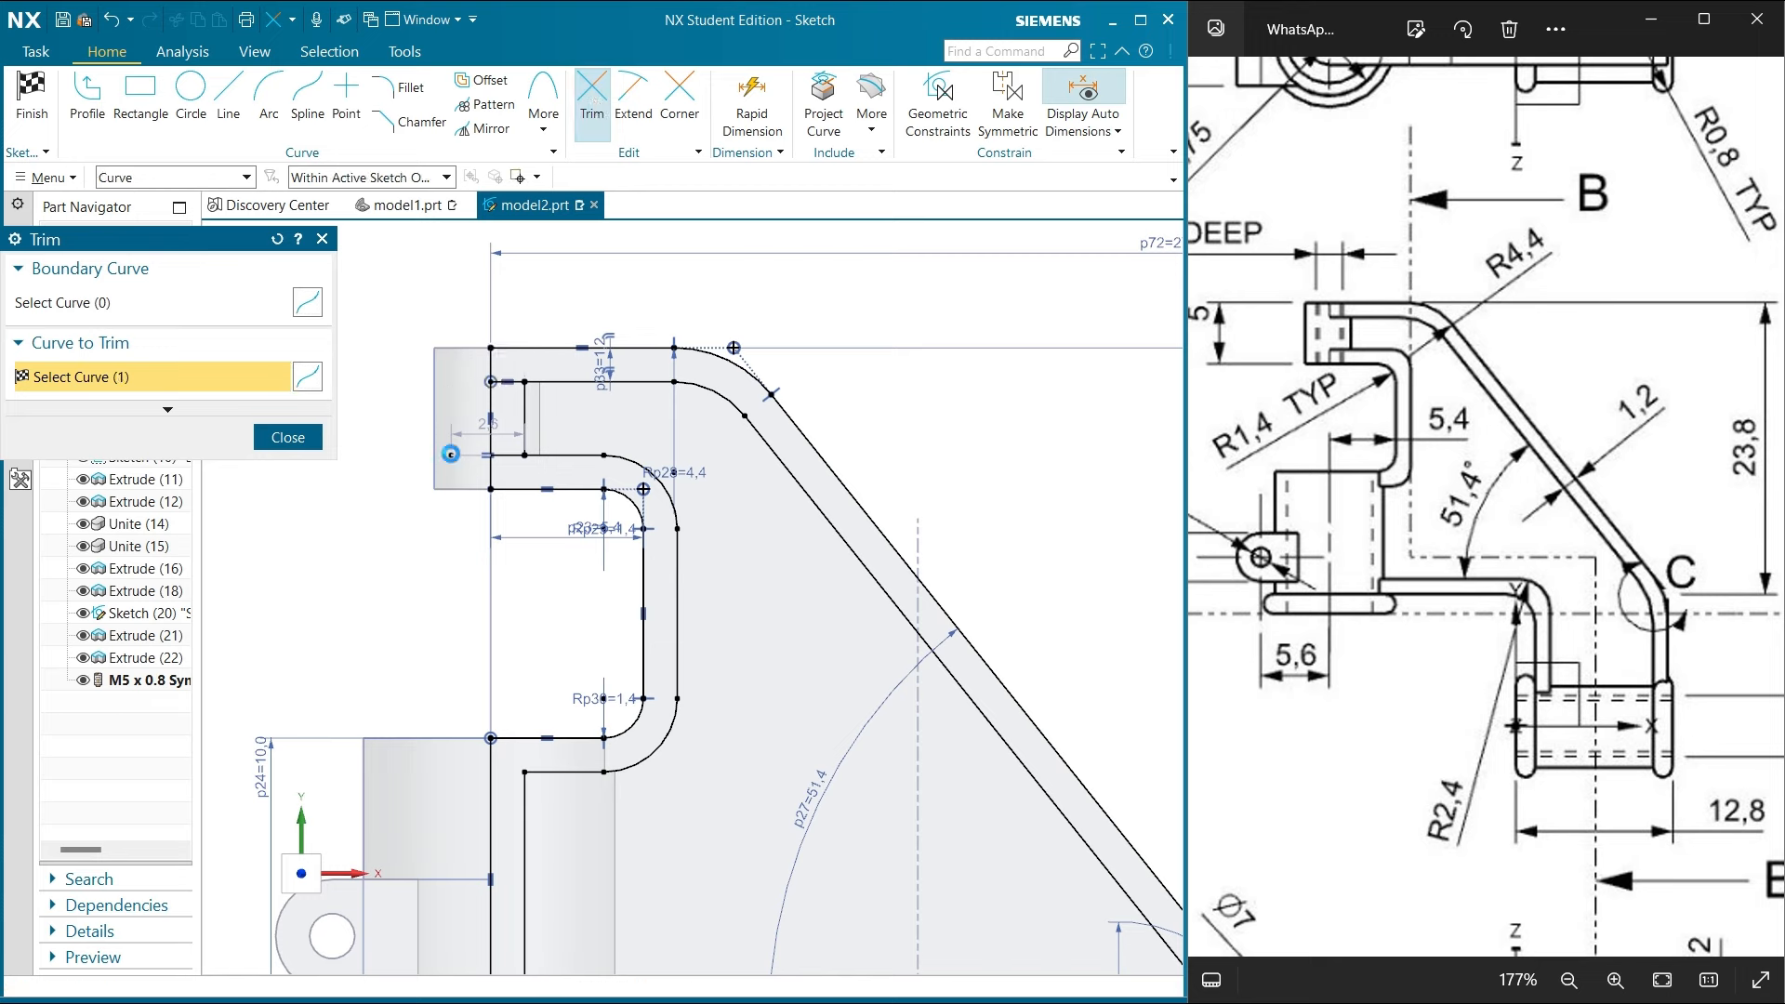
click(314, 446)
click(48, 110)
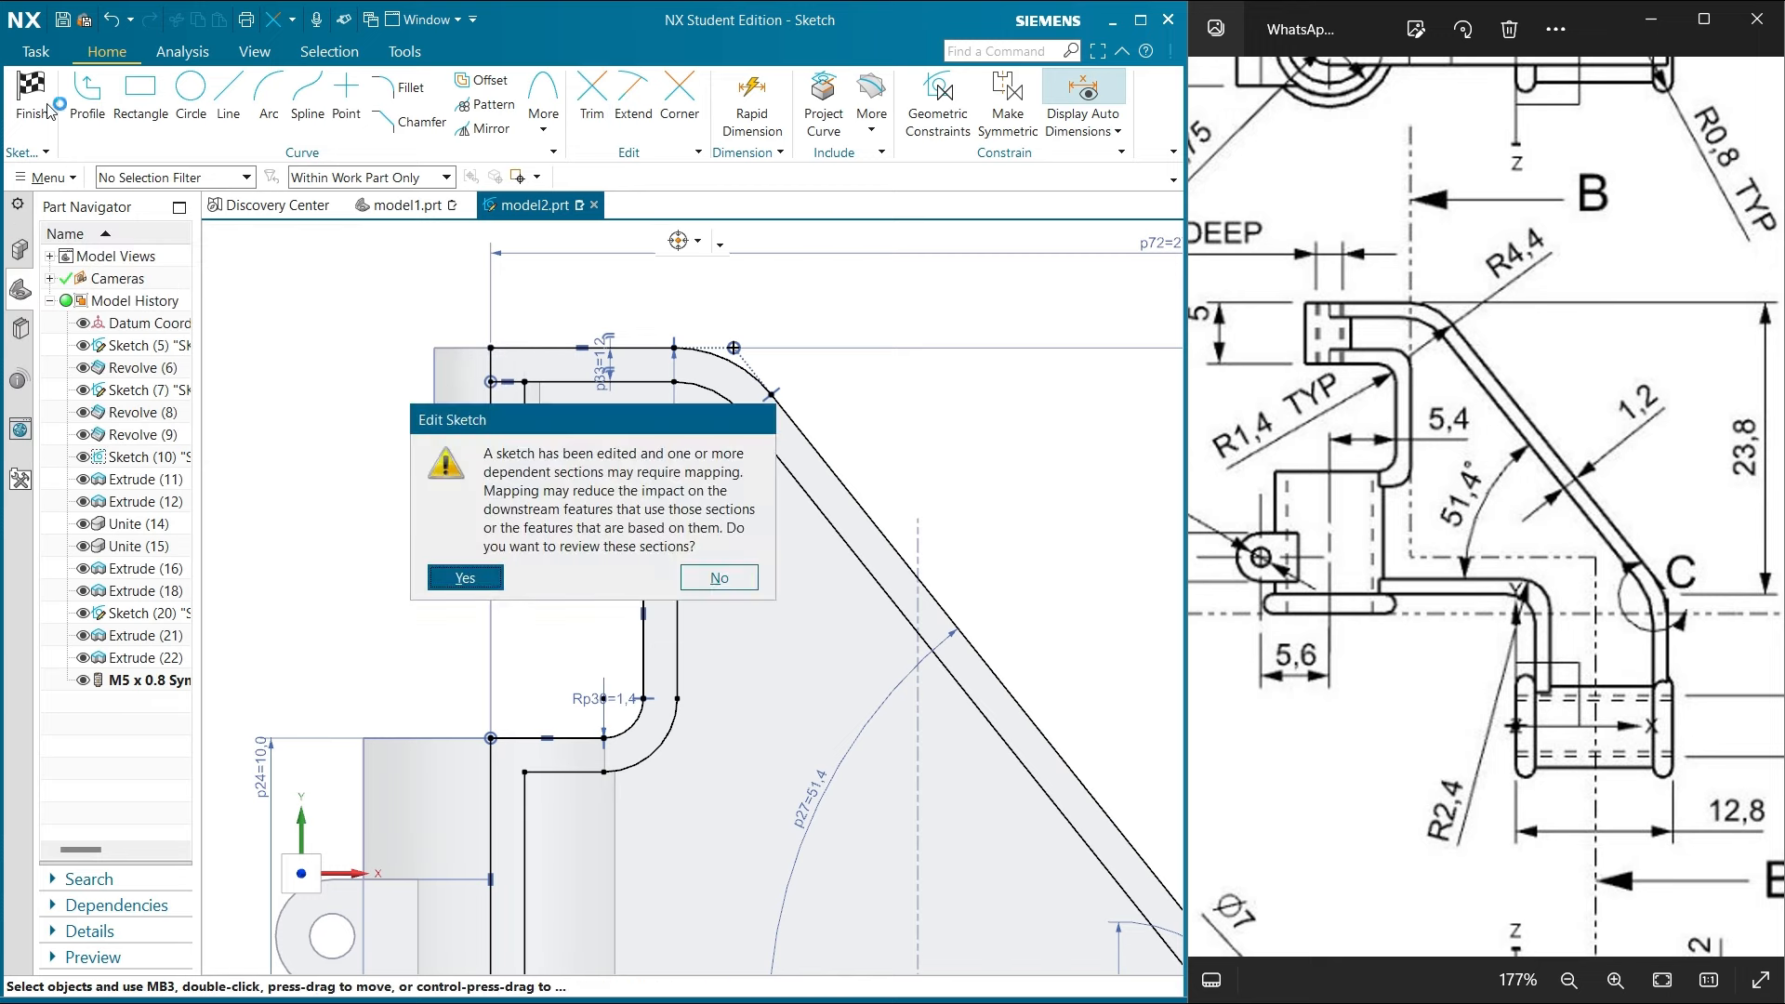
click(704, 575)
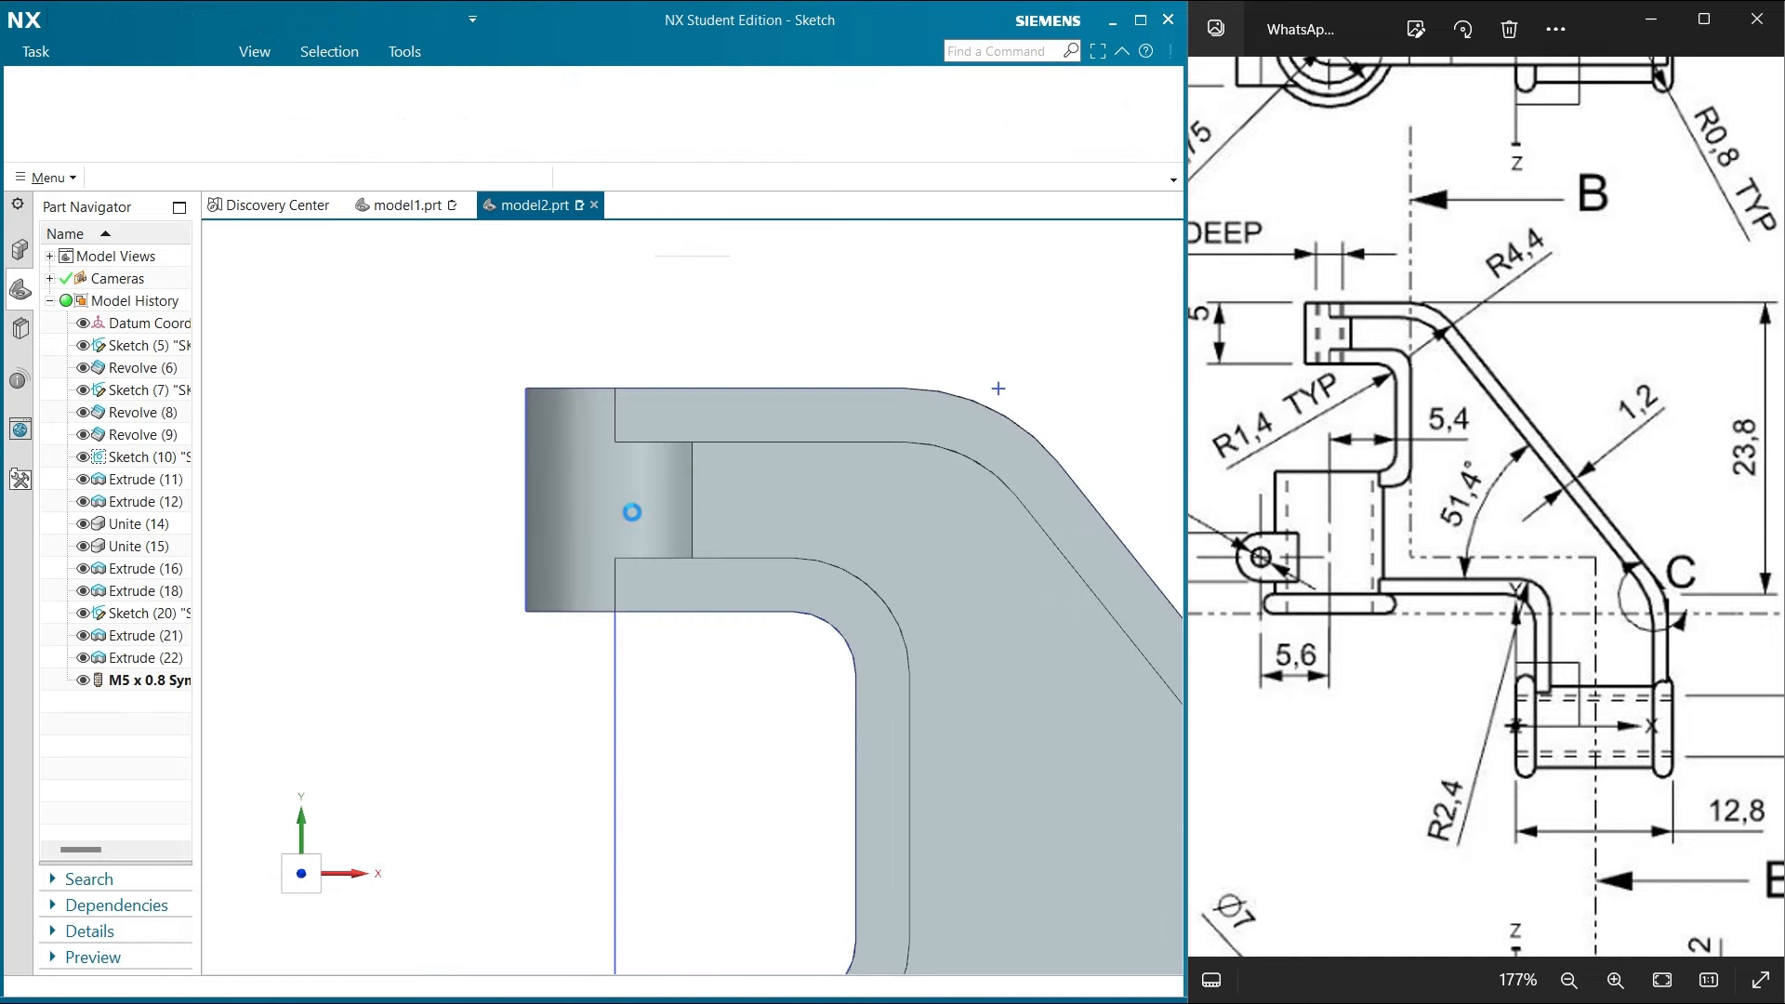
Review the settings of the bracket's symmetric rim extrusion and accept them as they are
scroll(567, 470, down, 1)
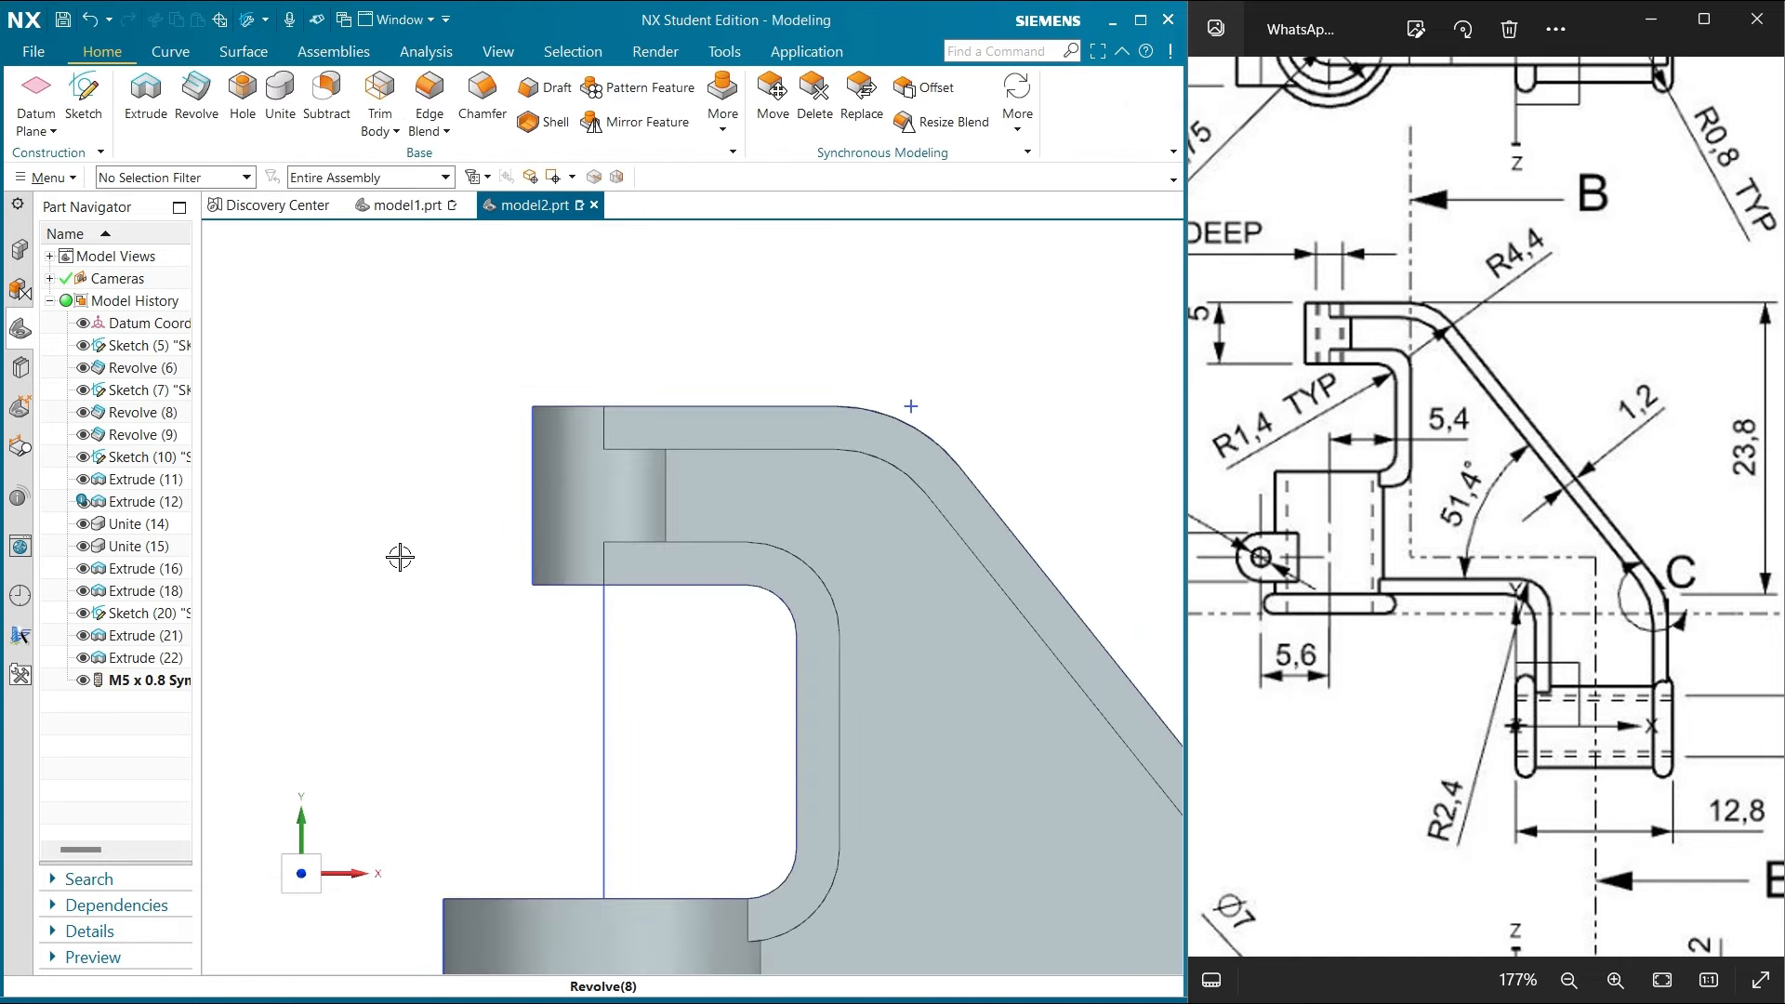
scroll(326, 560, down, 3)
middle_drag(572, 486, 613, 439)
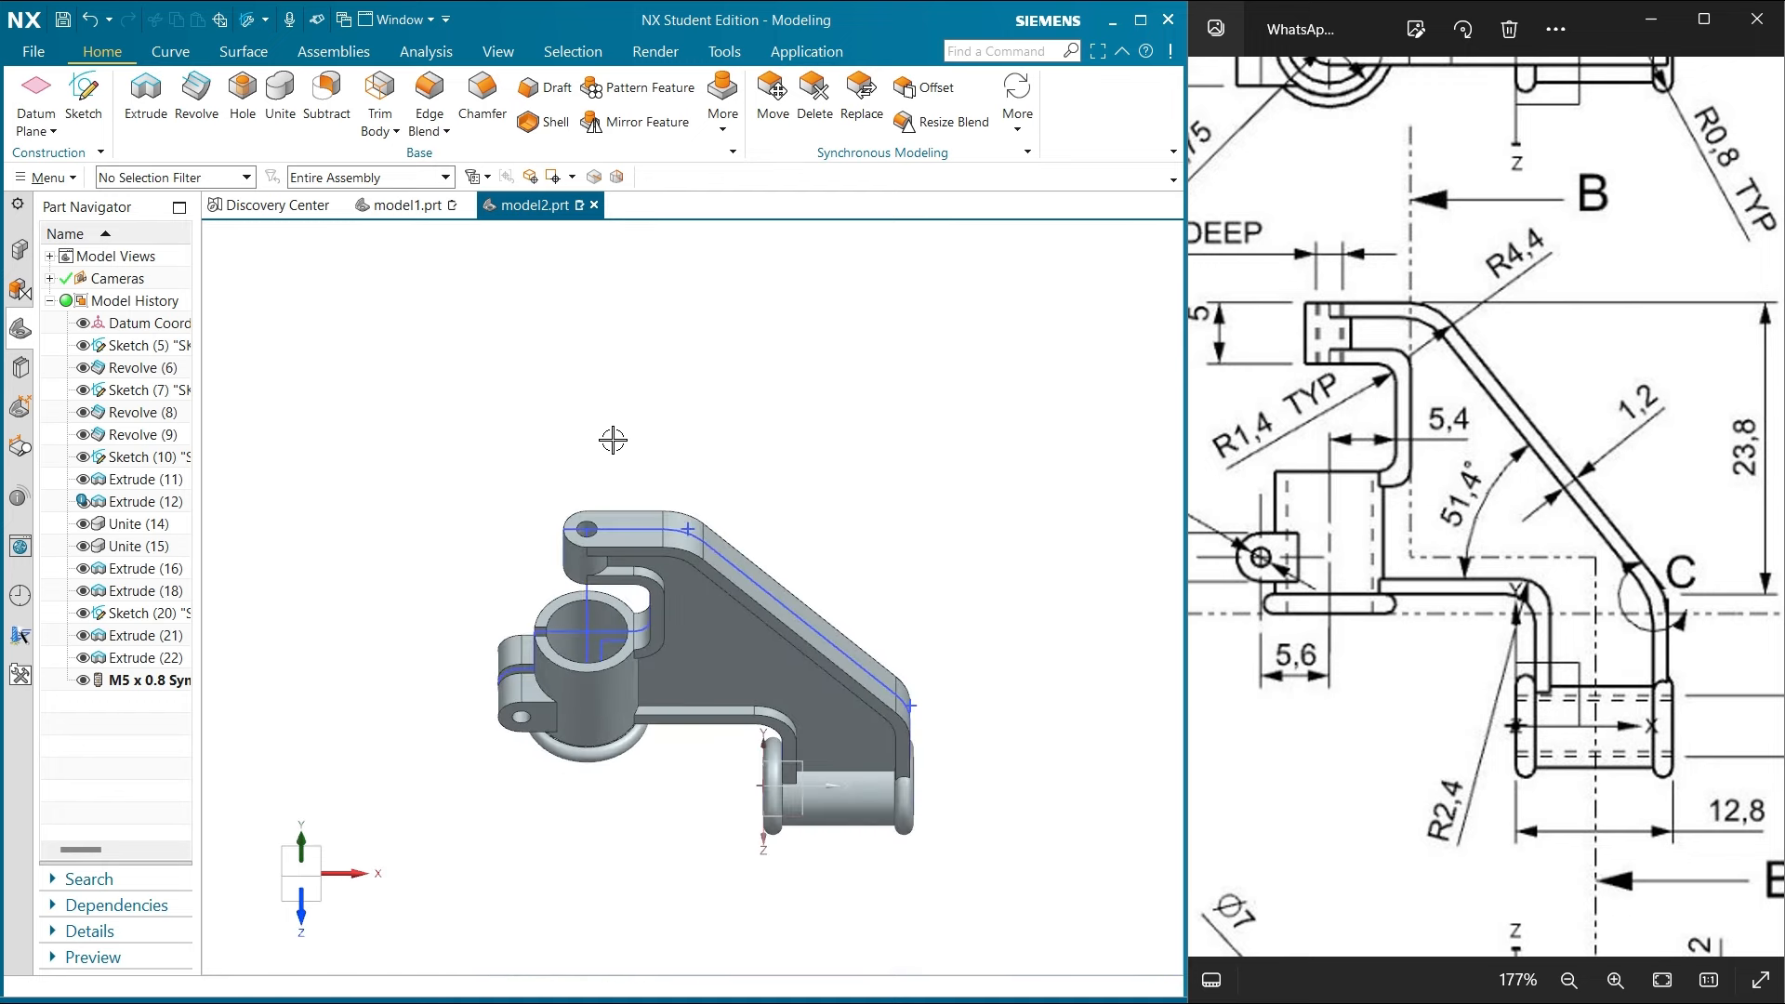
double_click(121, 503)
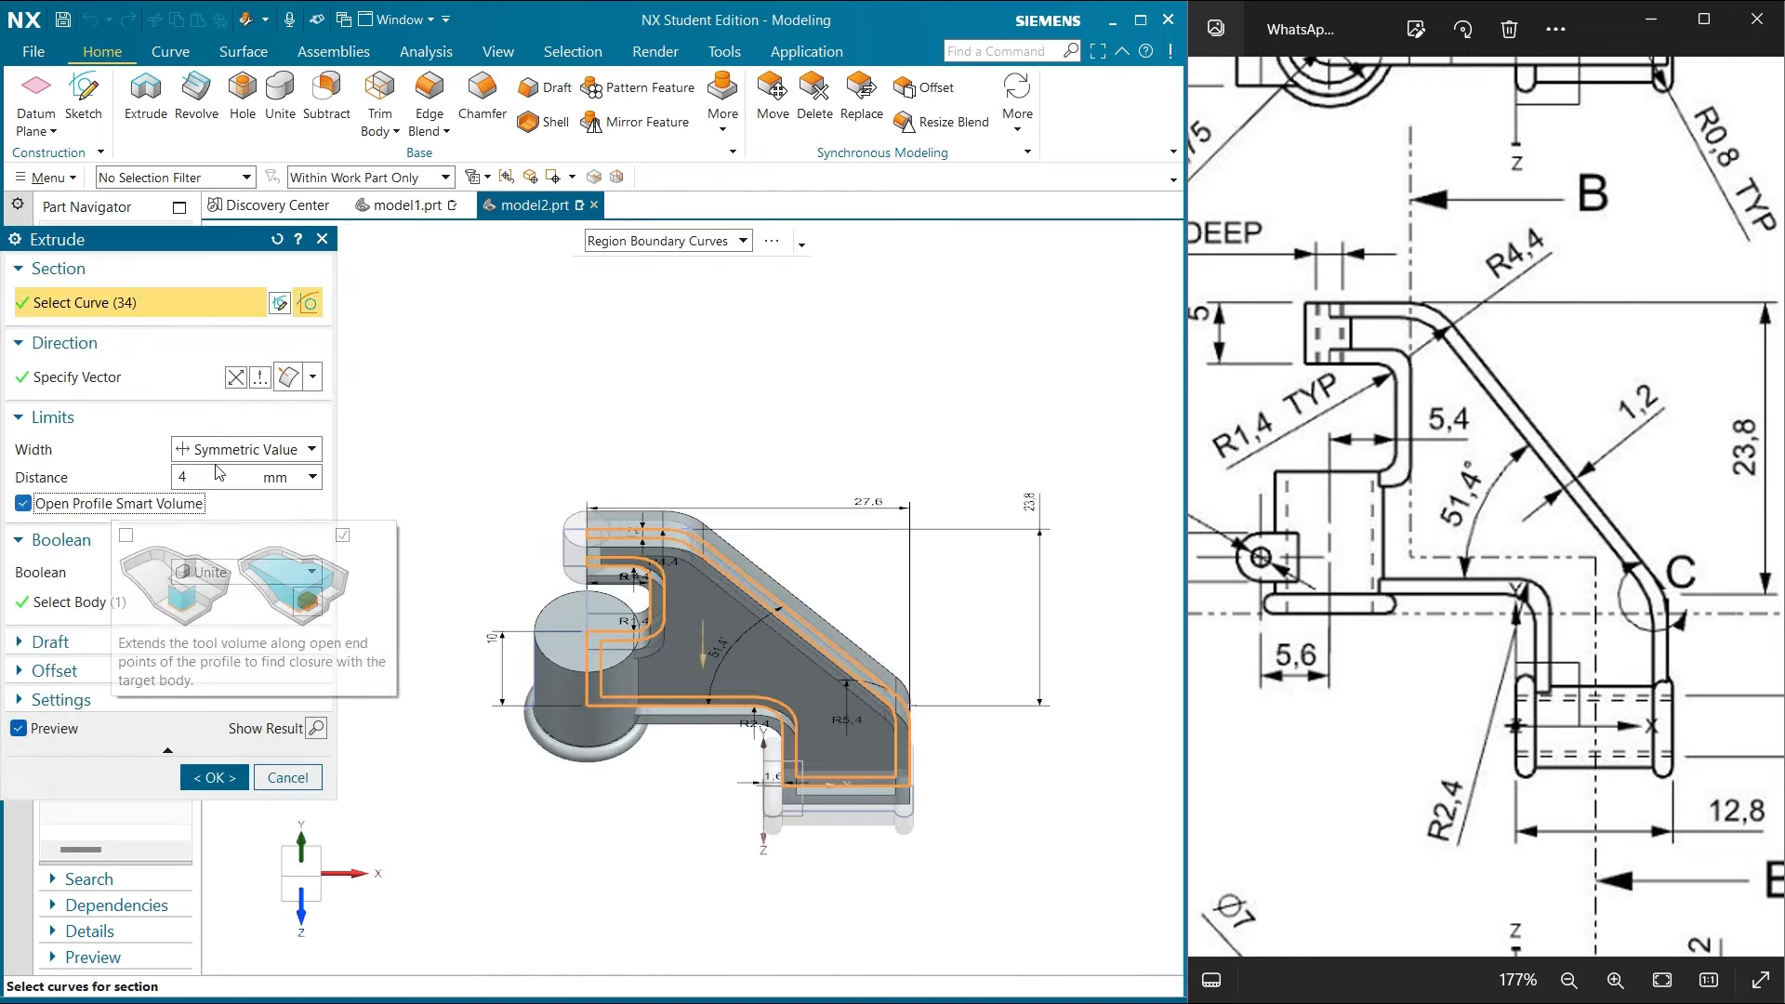
click(216, 777)
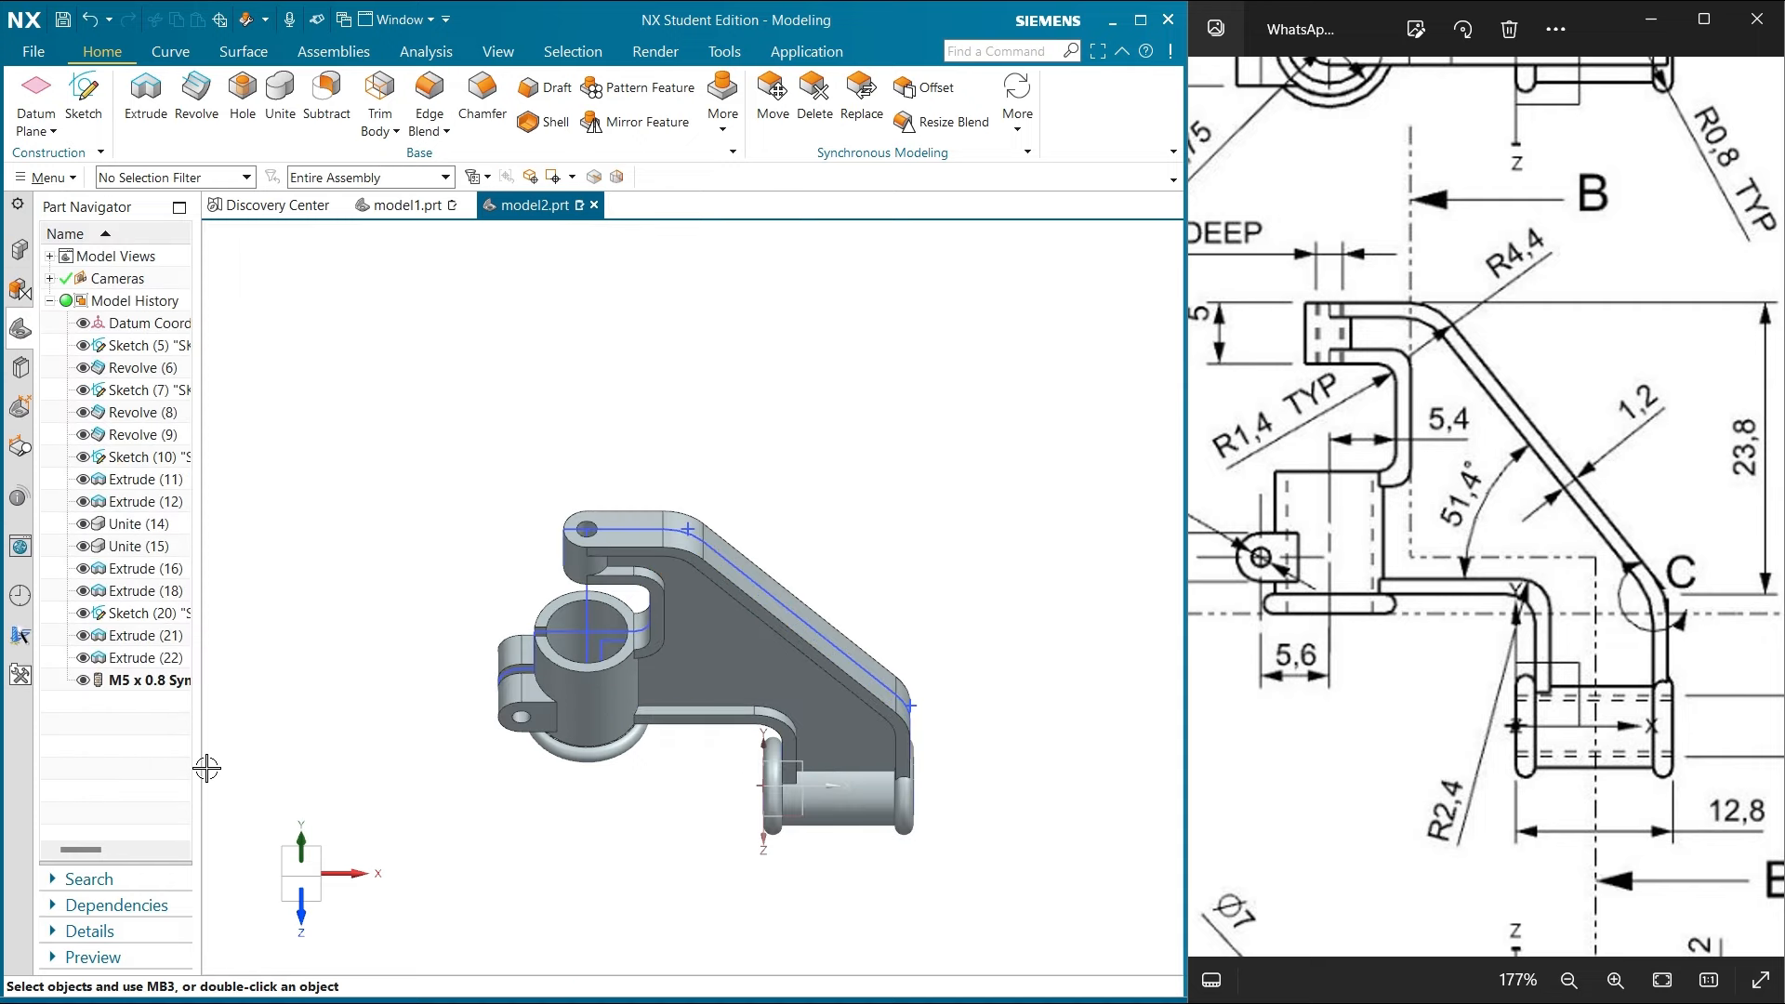
scroll(222, 492, up, 2)
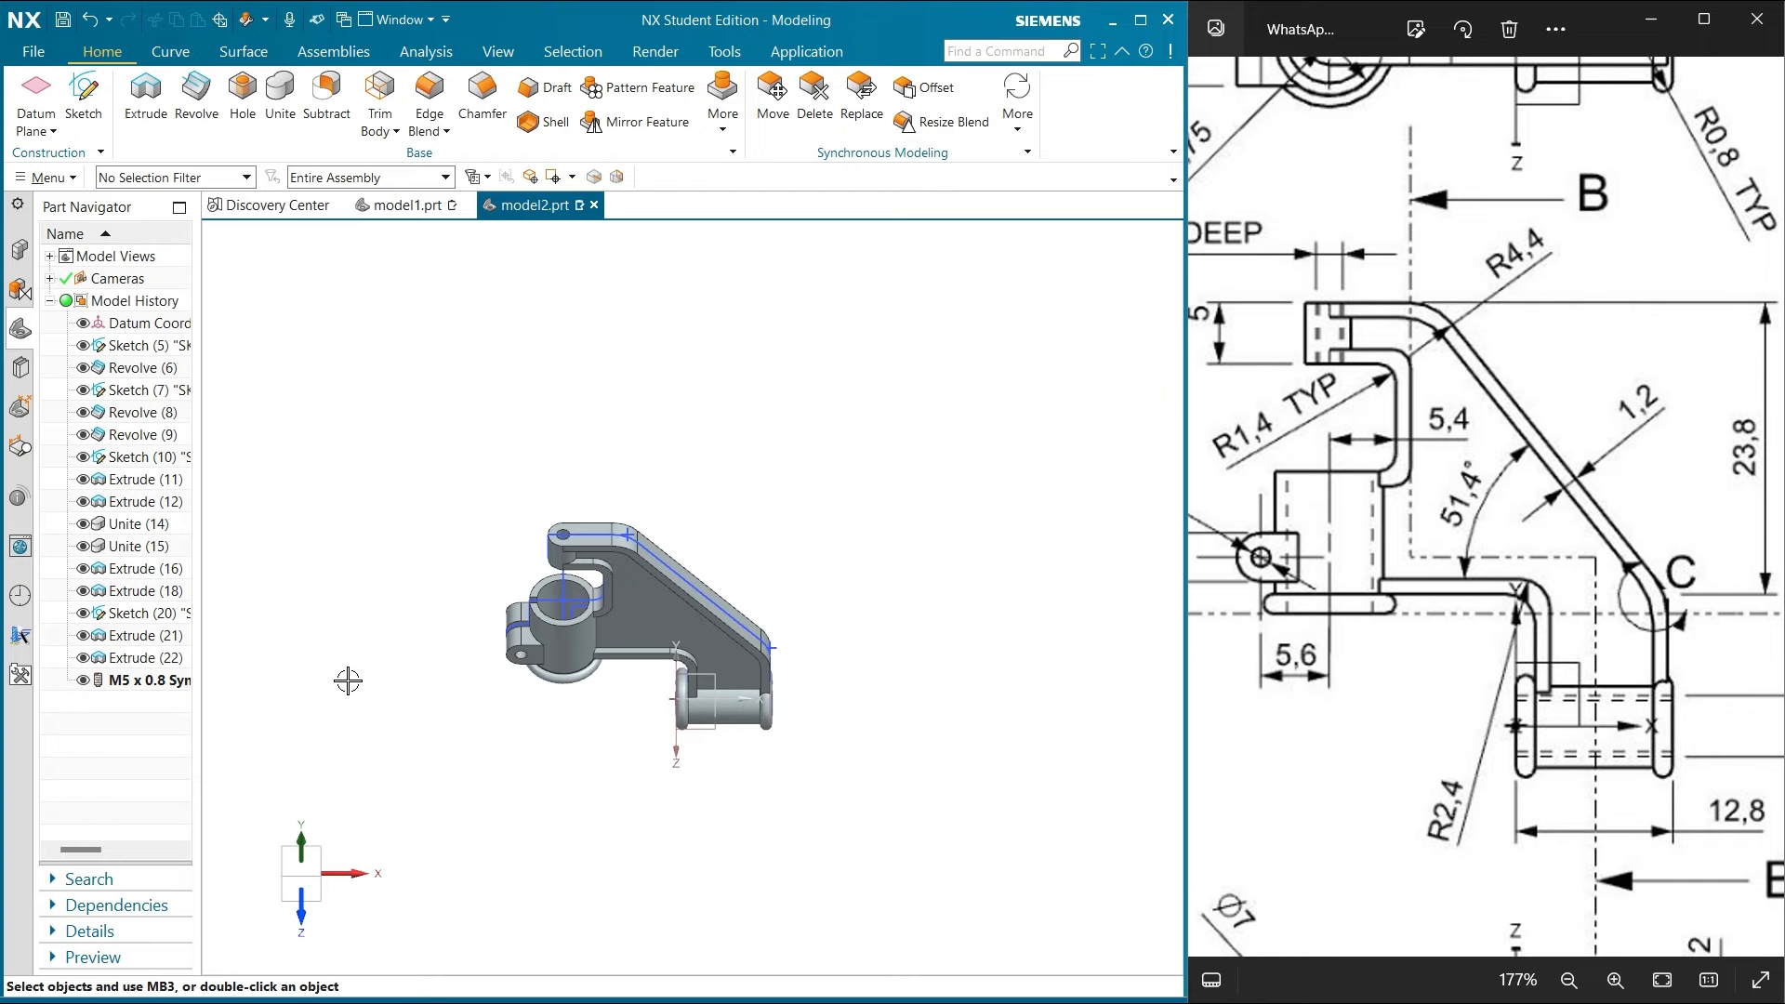
middle_drag(347, 682, 601, 615)
middle_drag(807, 746, 765, 769)
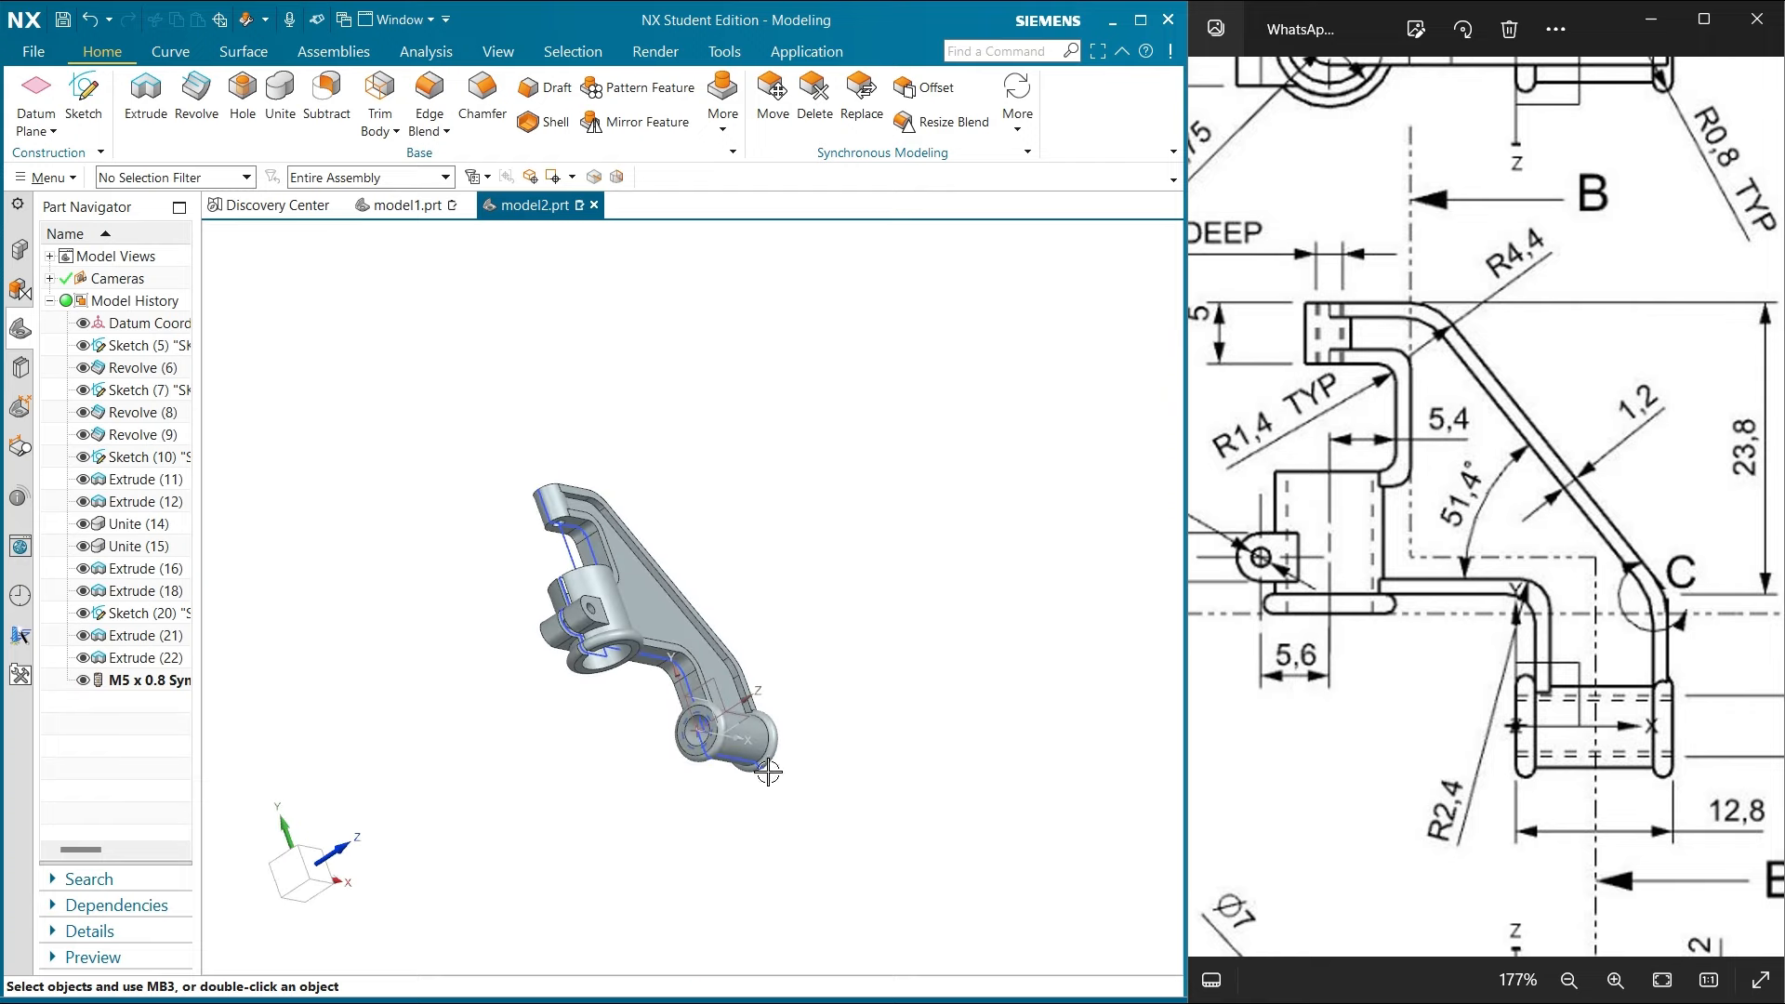
scroll(751, 764, down, 4)
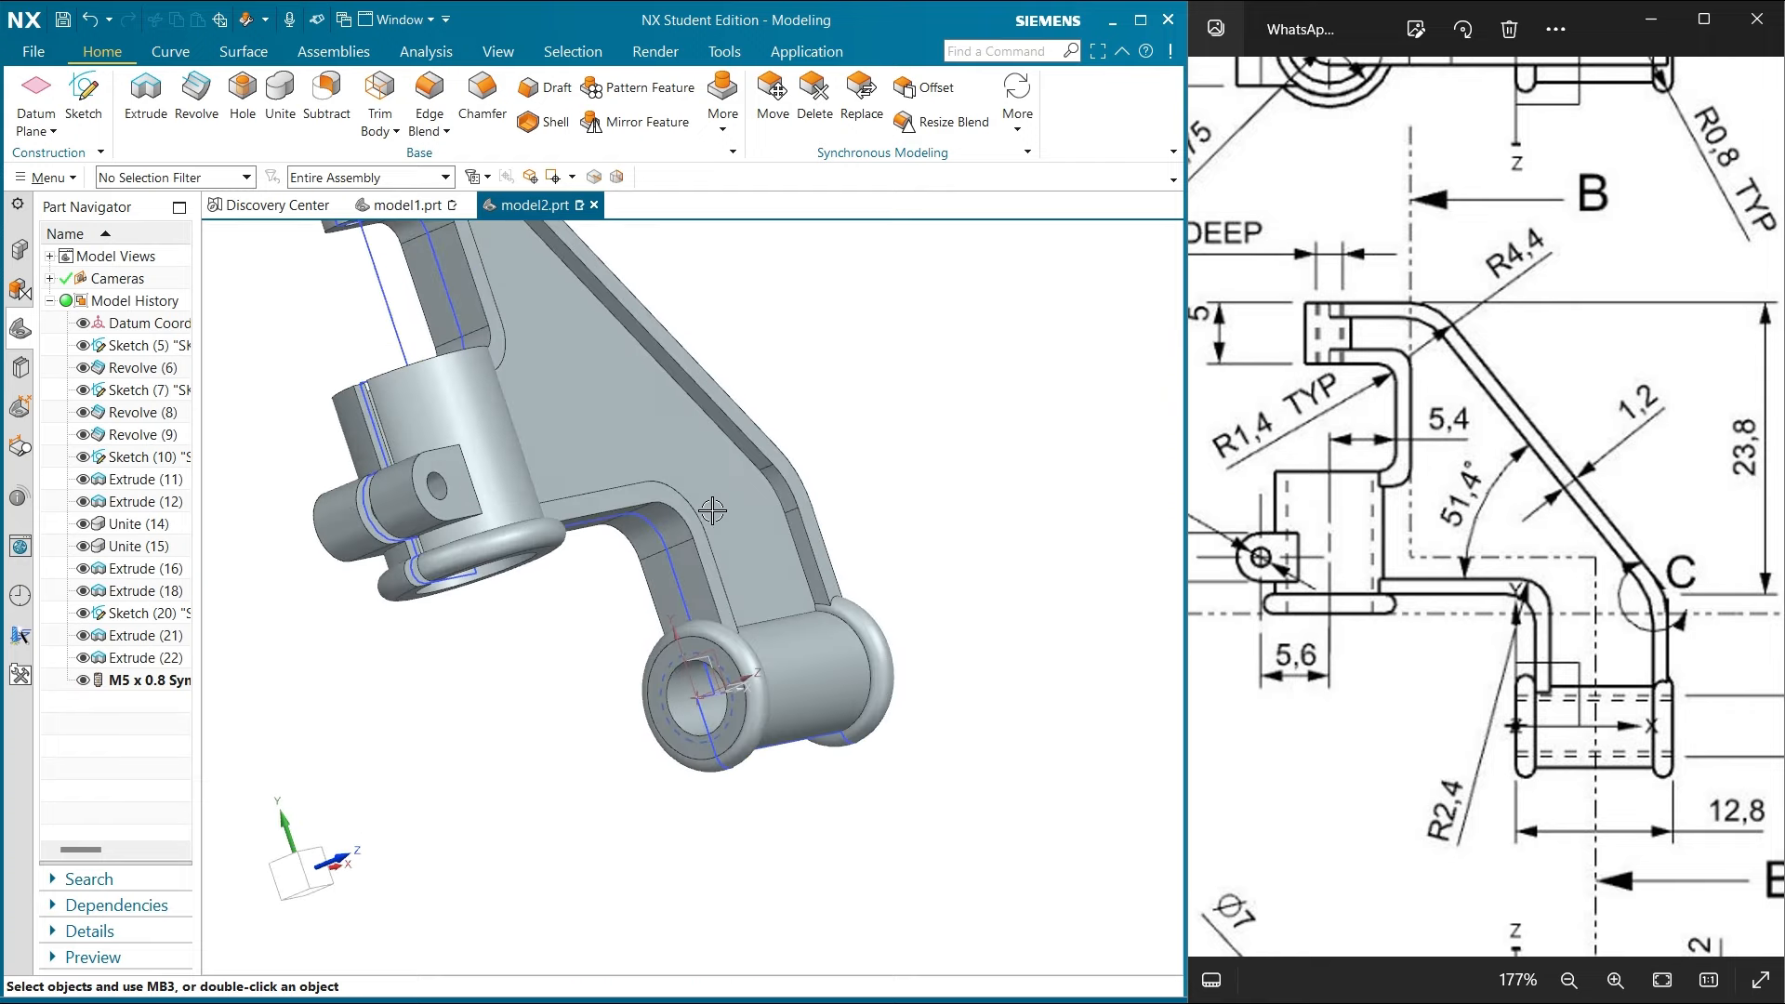
scroll(874, 475, up, 3)
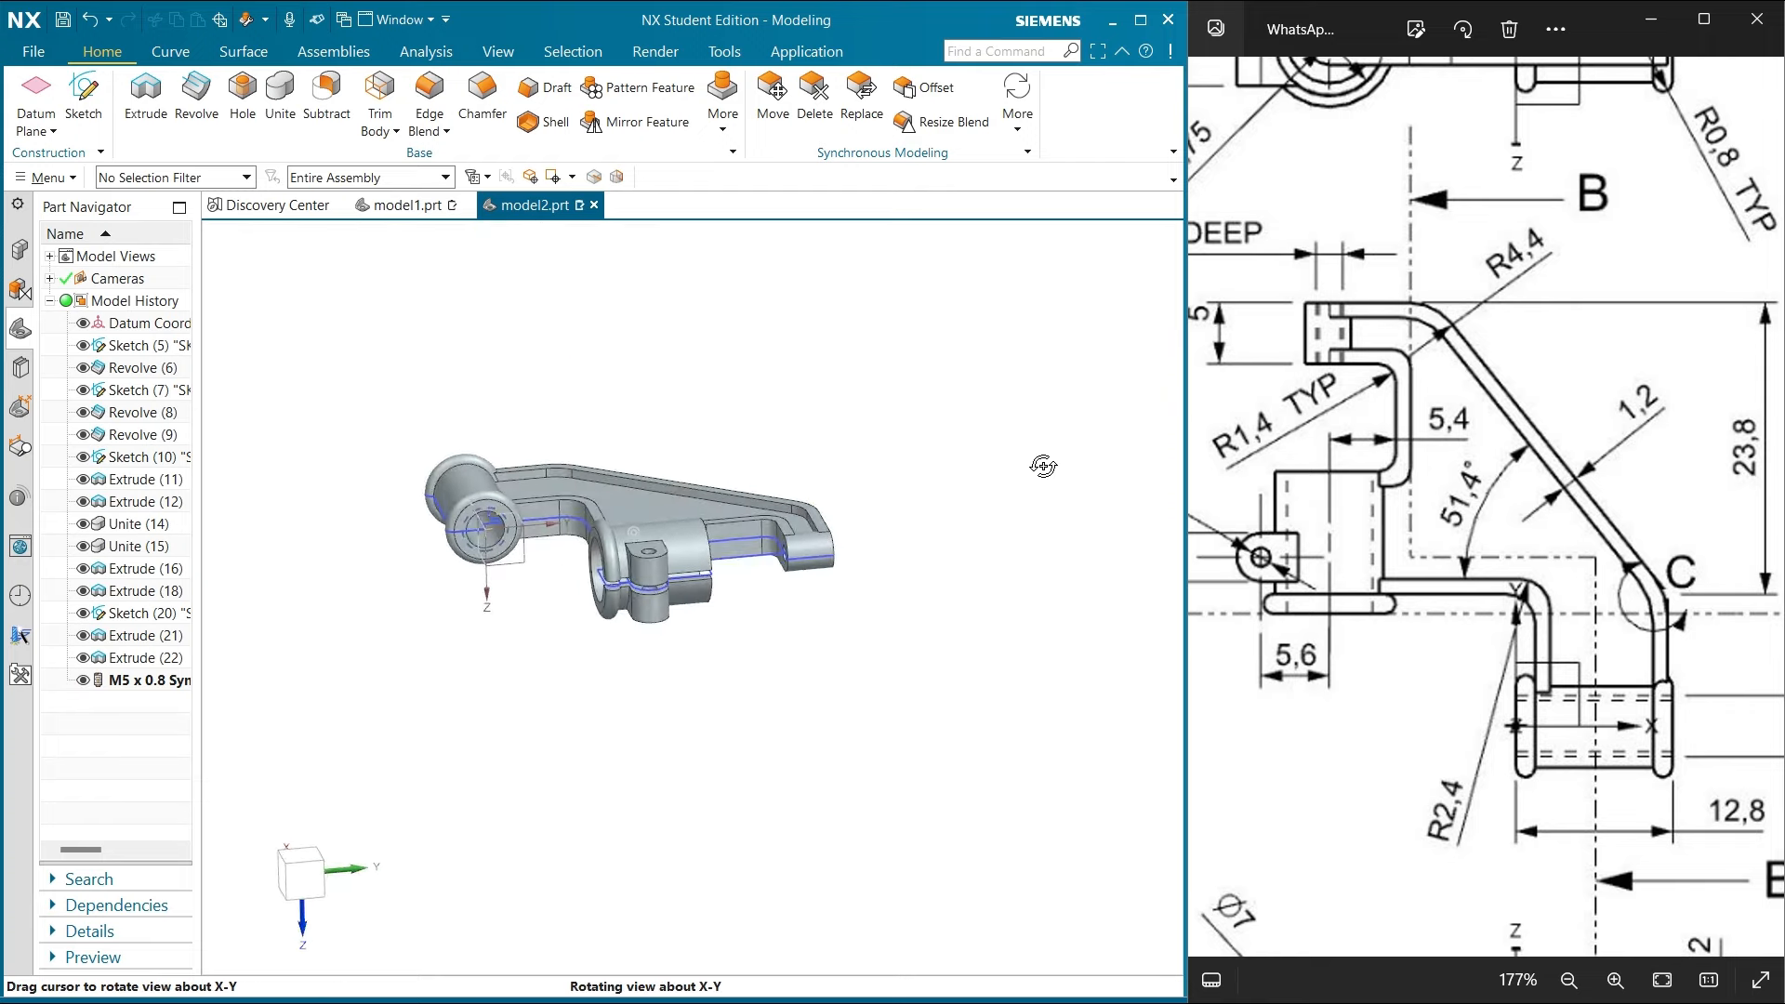